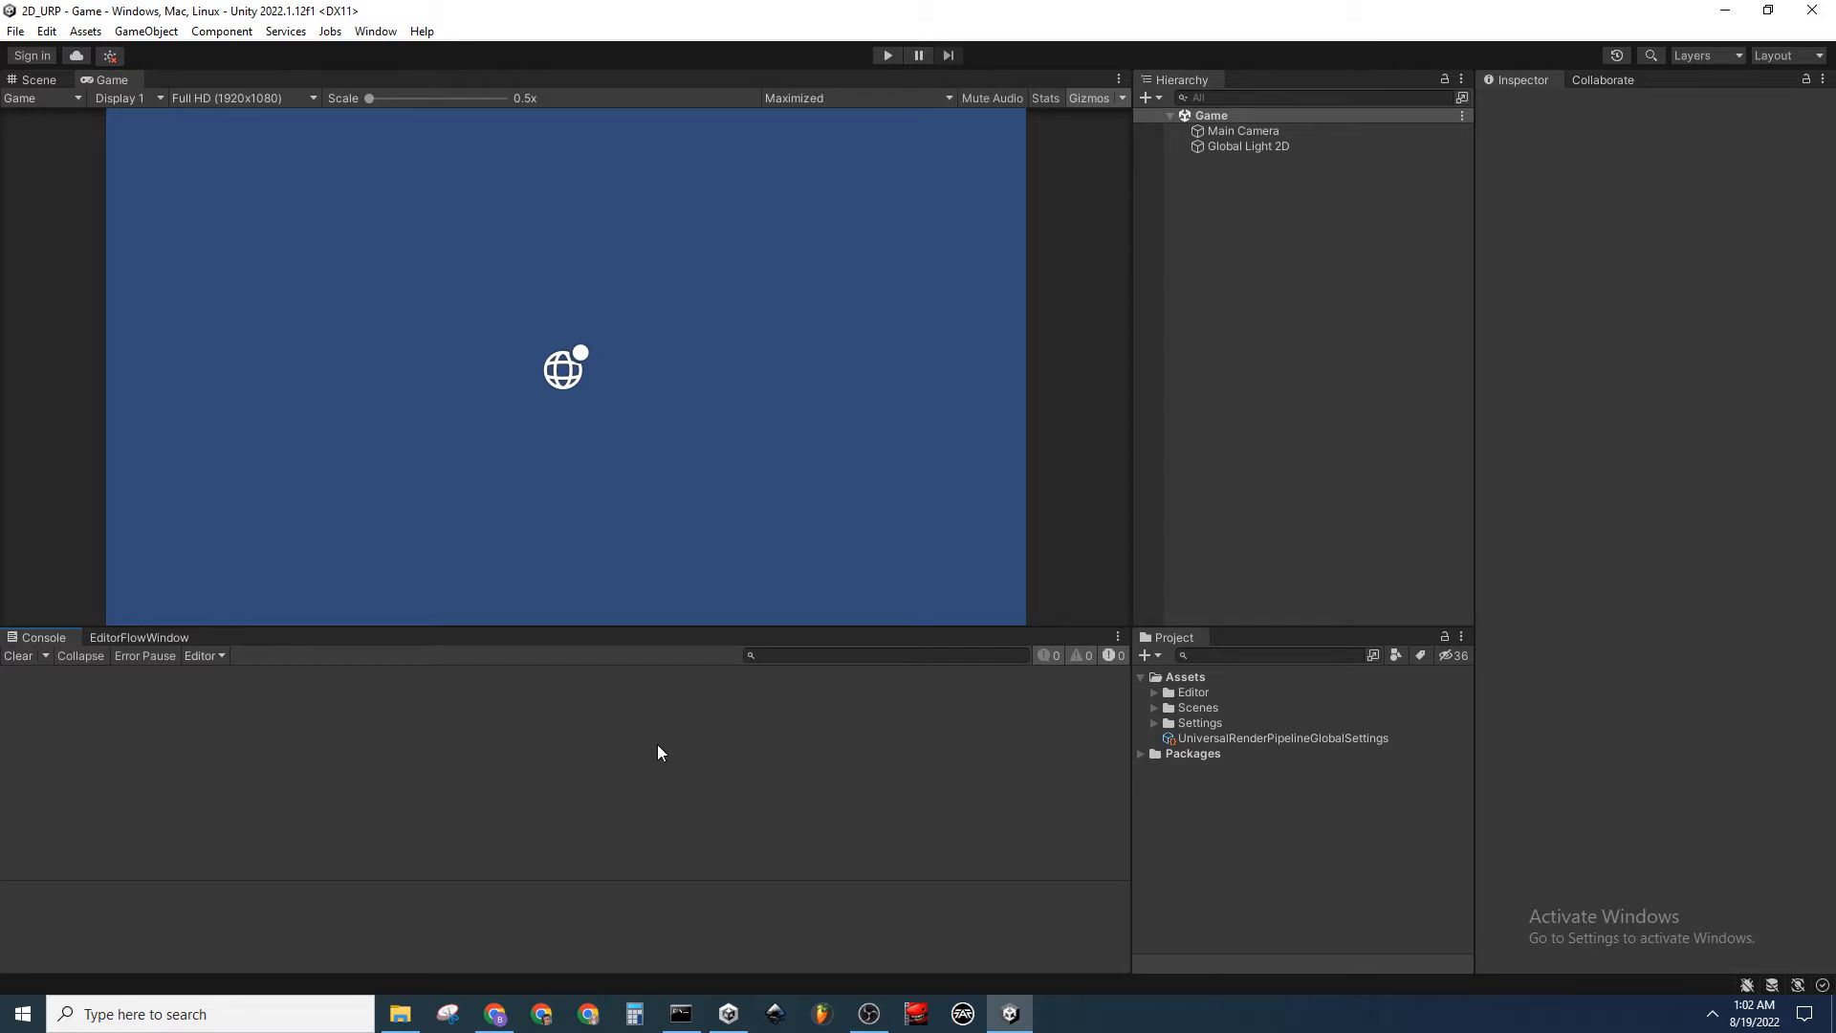
In Command Prompt, list the git branches, switch the 2D_URP repository to the PongChallenge branch and clear the console
{"action": "left_click", "coordinate": [681, 1014]}
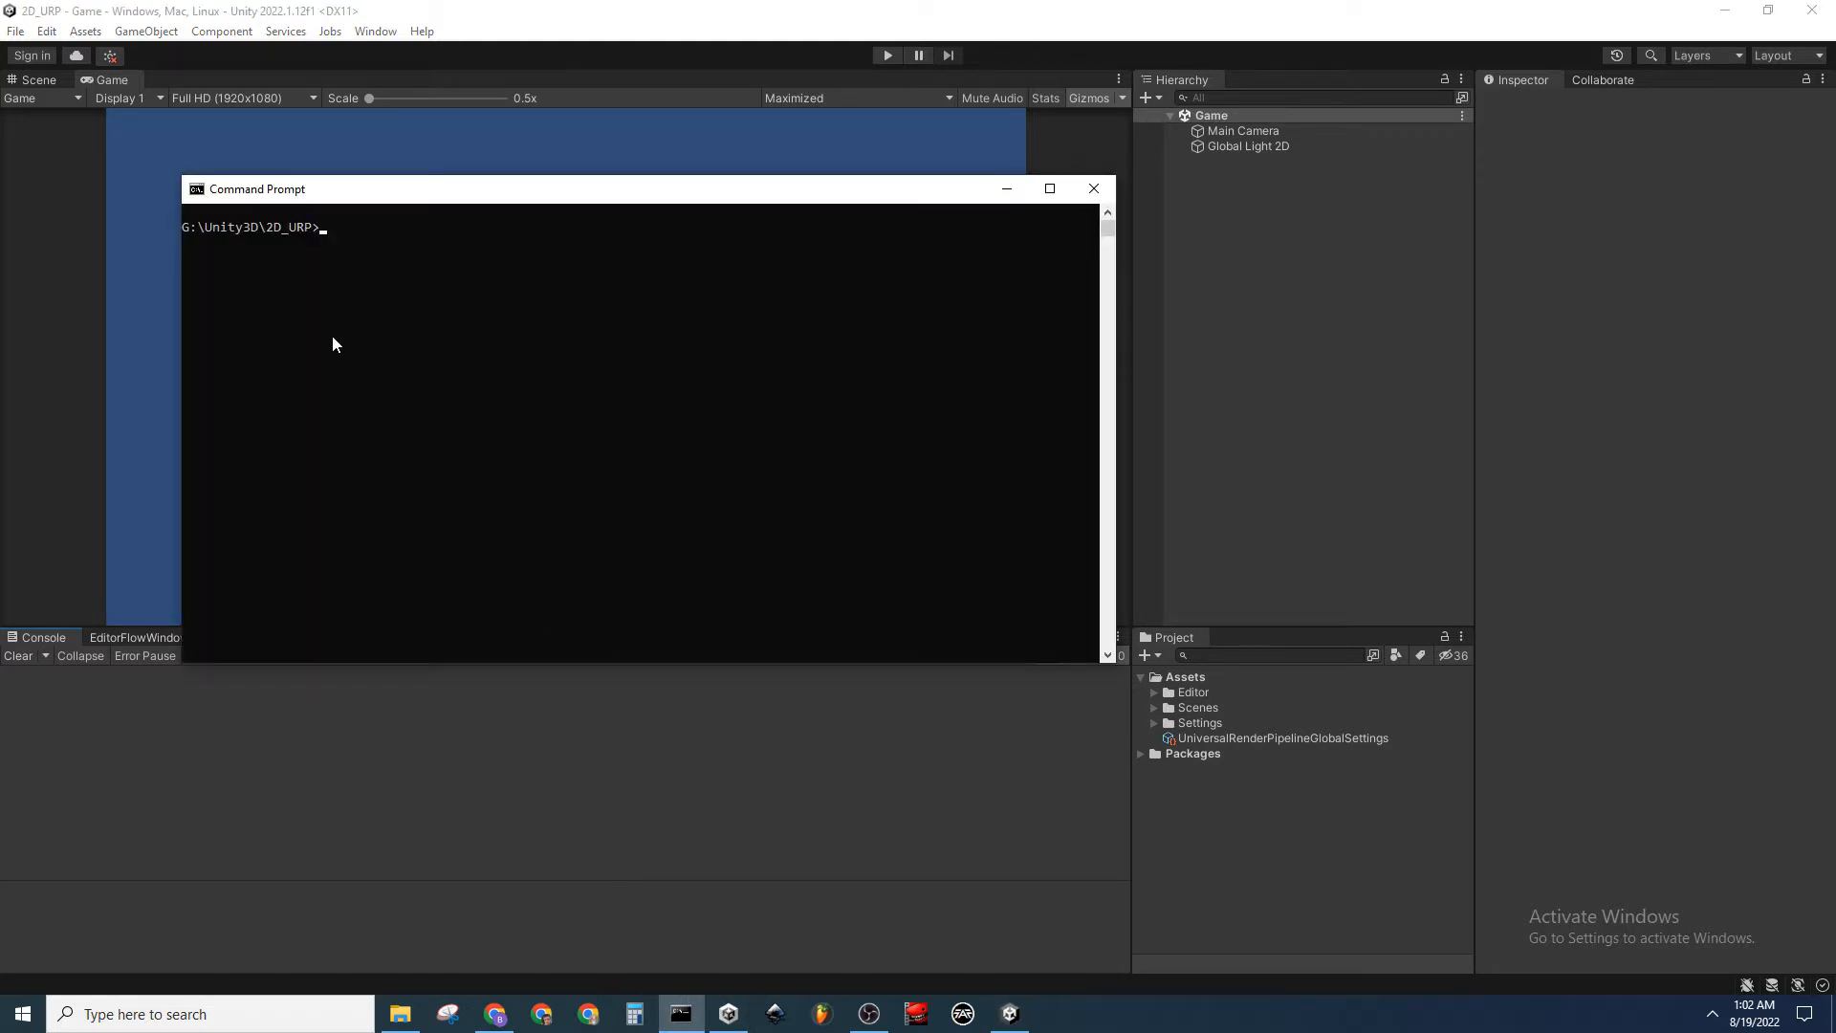
{"action": "type", "text": "git branch"}
{"action": "key", "text": "Return"}
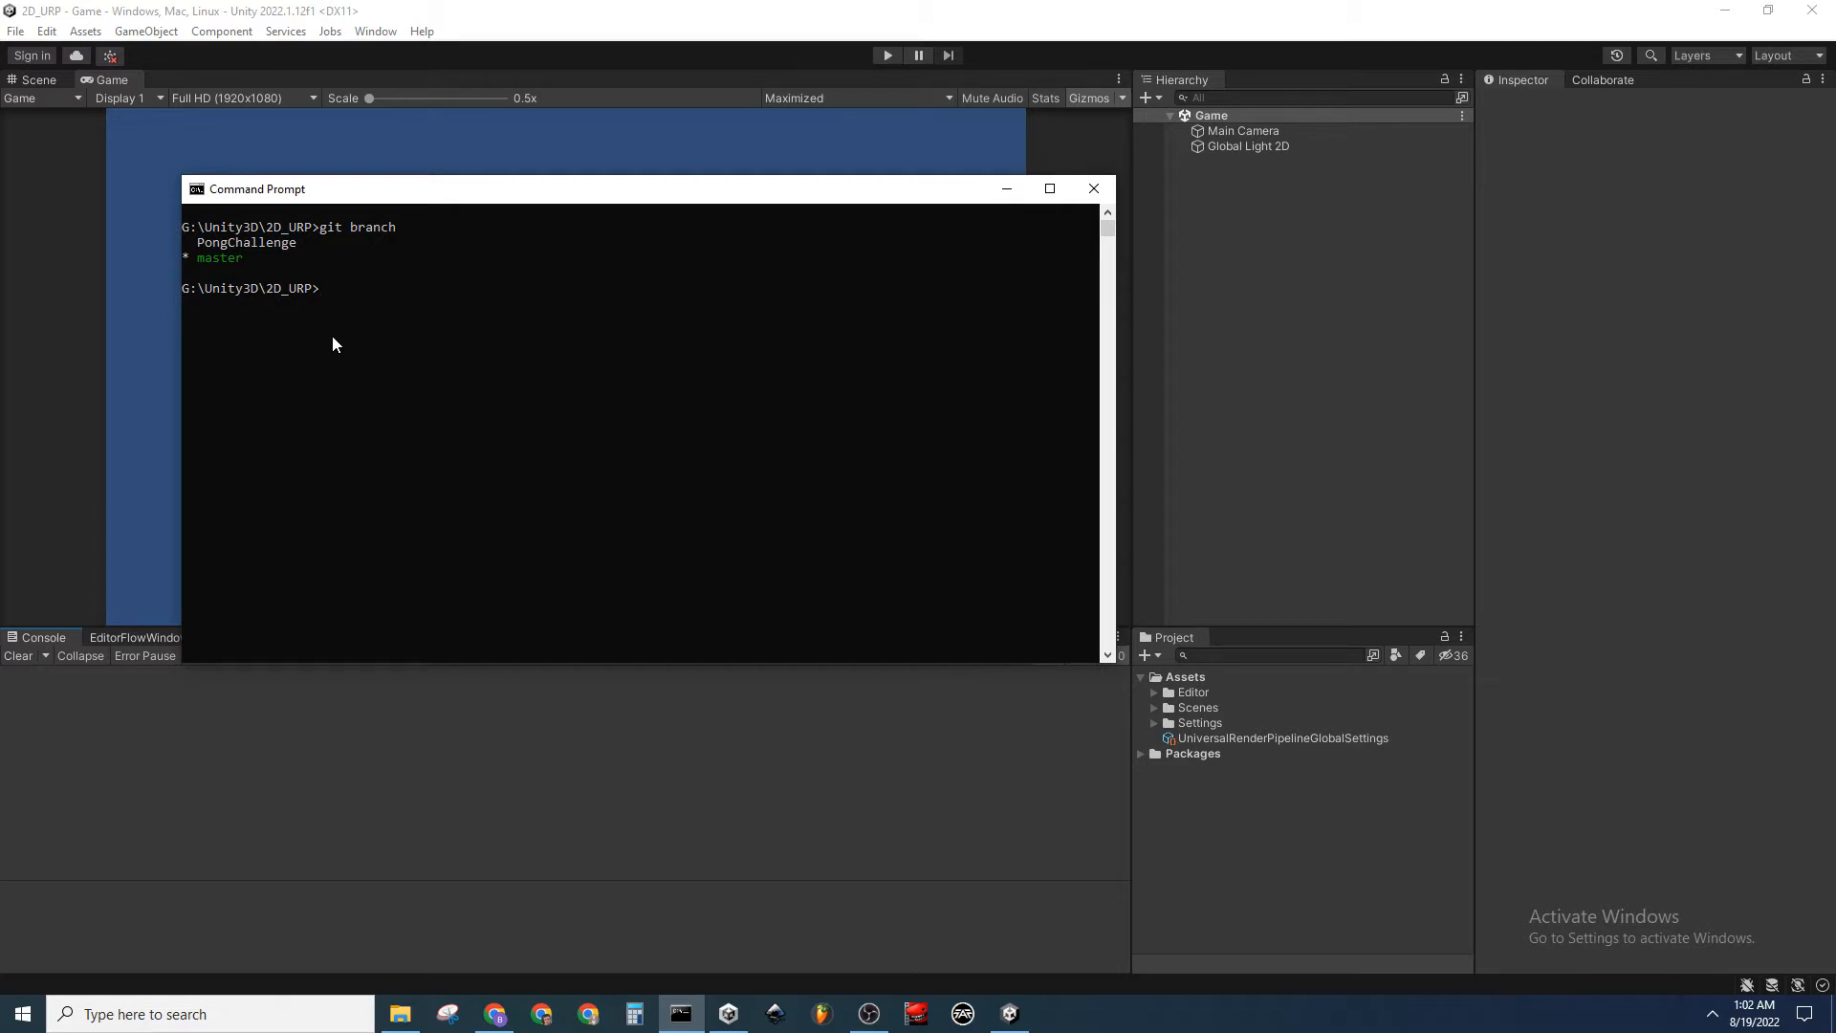
{"action": "type", "text": "git switch PongChallenge"}
{"action": "key", "text": "Return"}
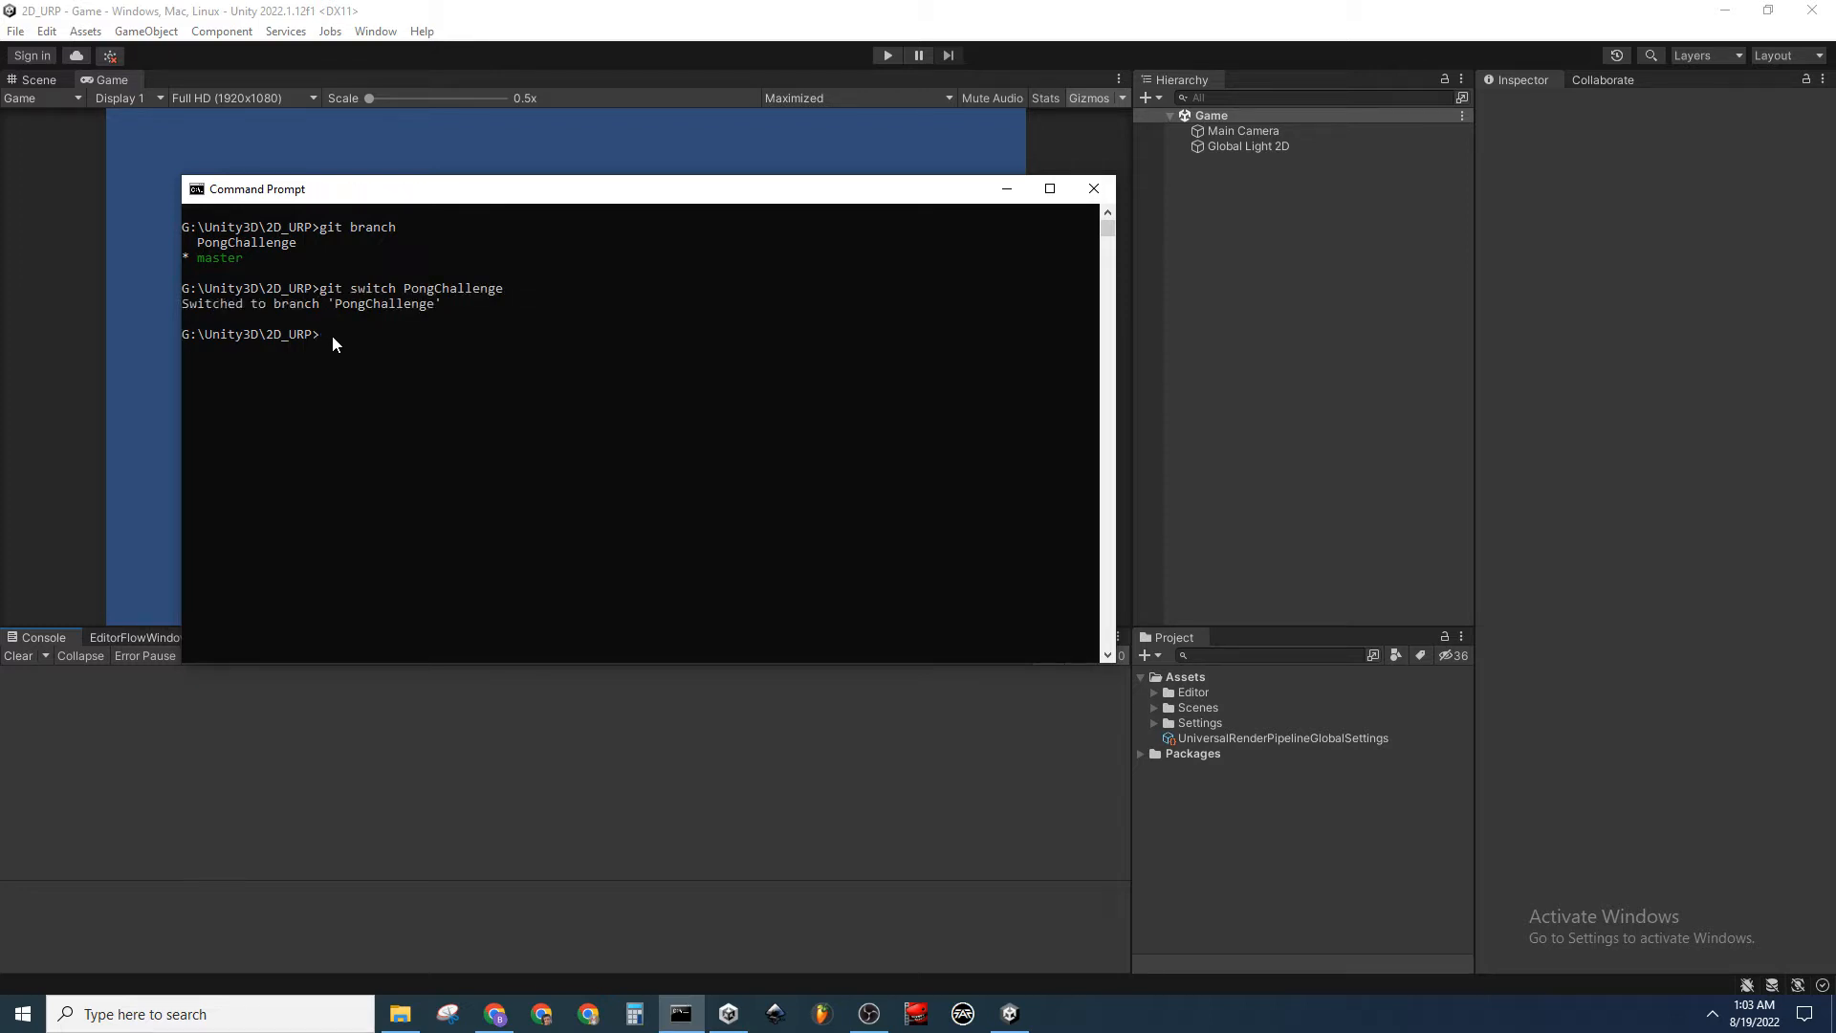
{"action": "type", "text": "cls"}
{"action": "key", "text": "Return"}
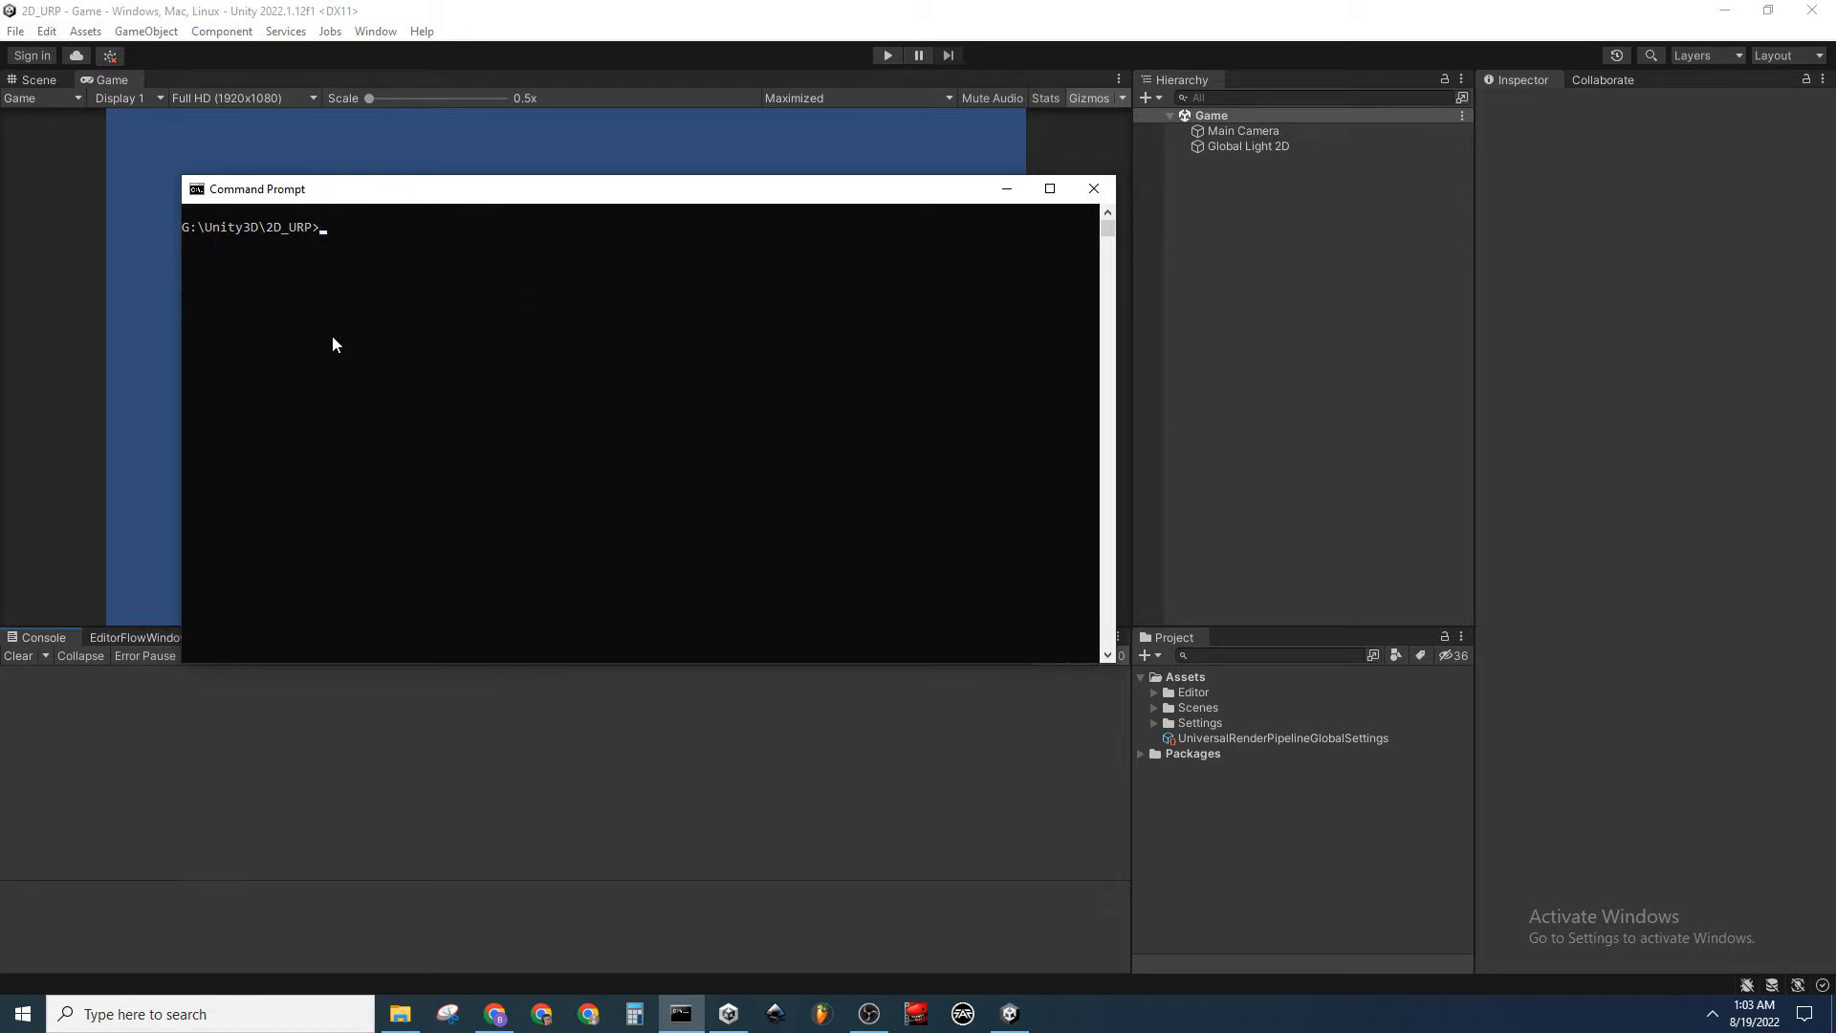
Switch back to Unity and reload the externally modified Game scene
{"action": "left_click", "coordinate": [1010, 857]}
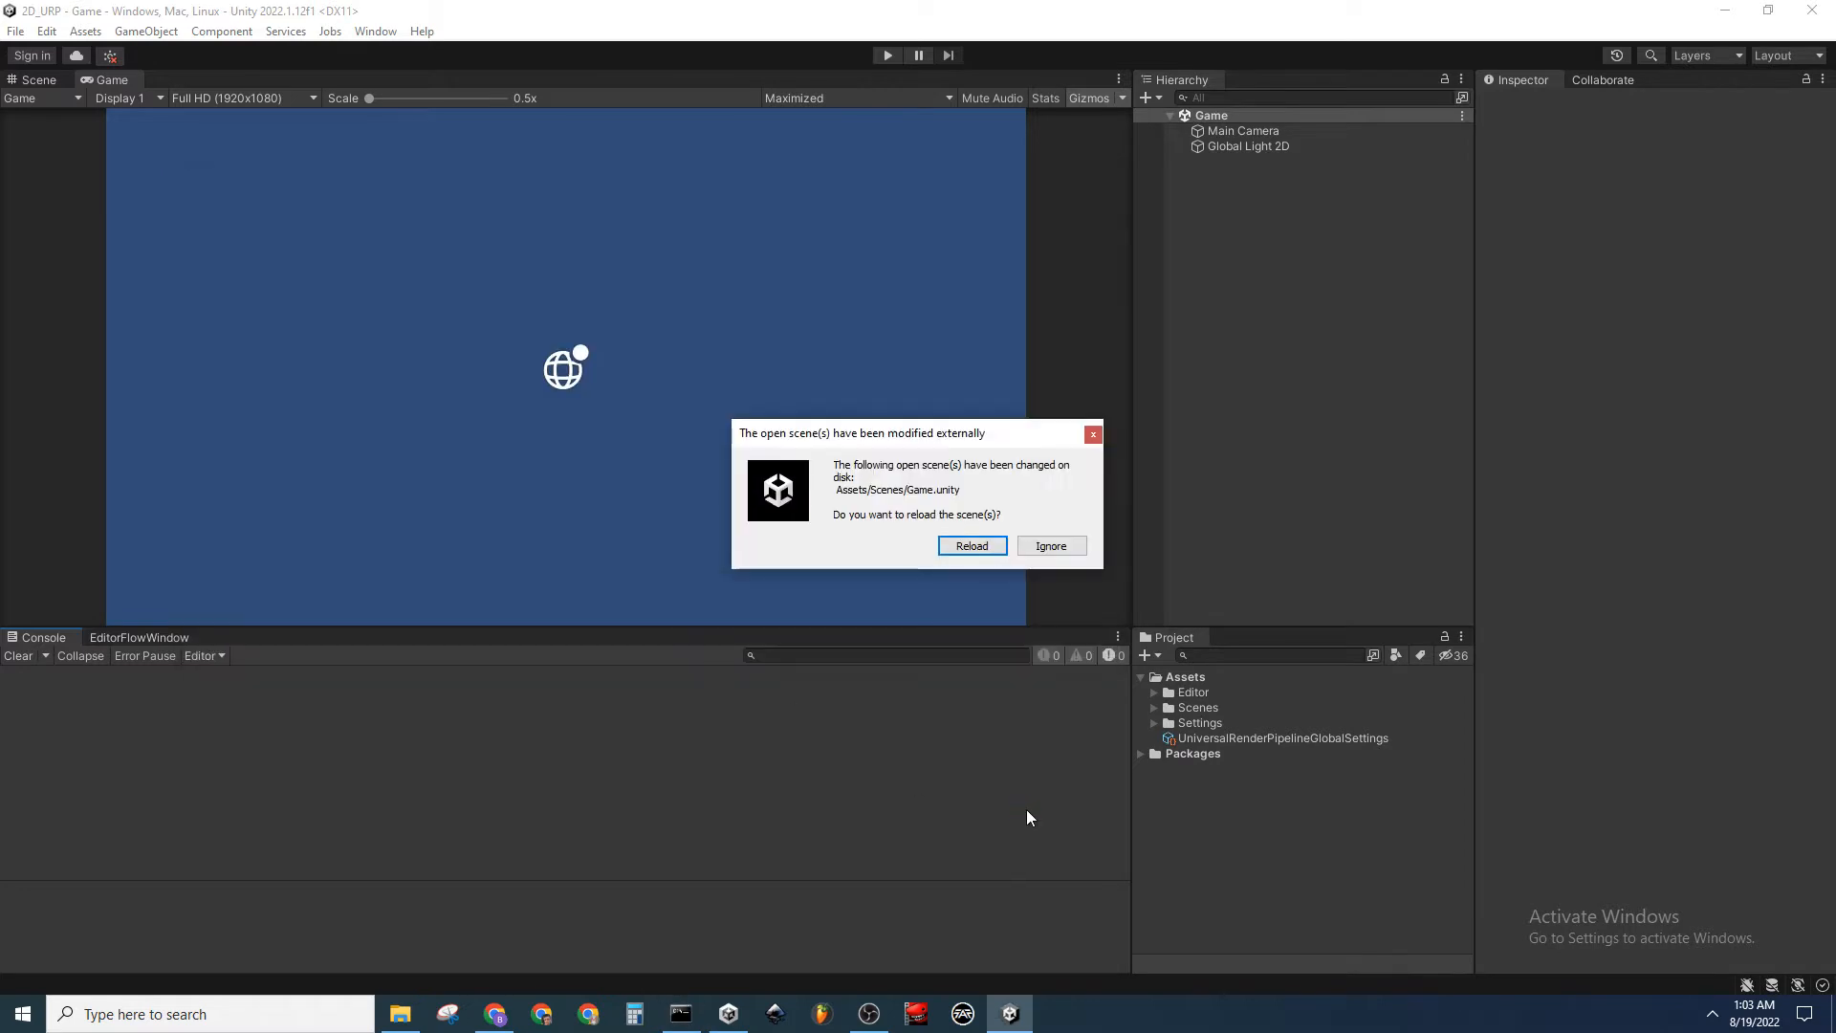
{"action": "left_click", "coordinate": [972, 547]}
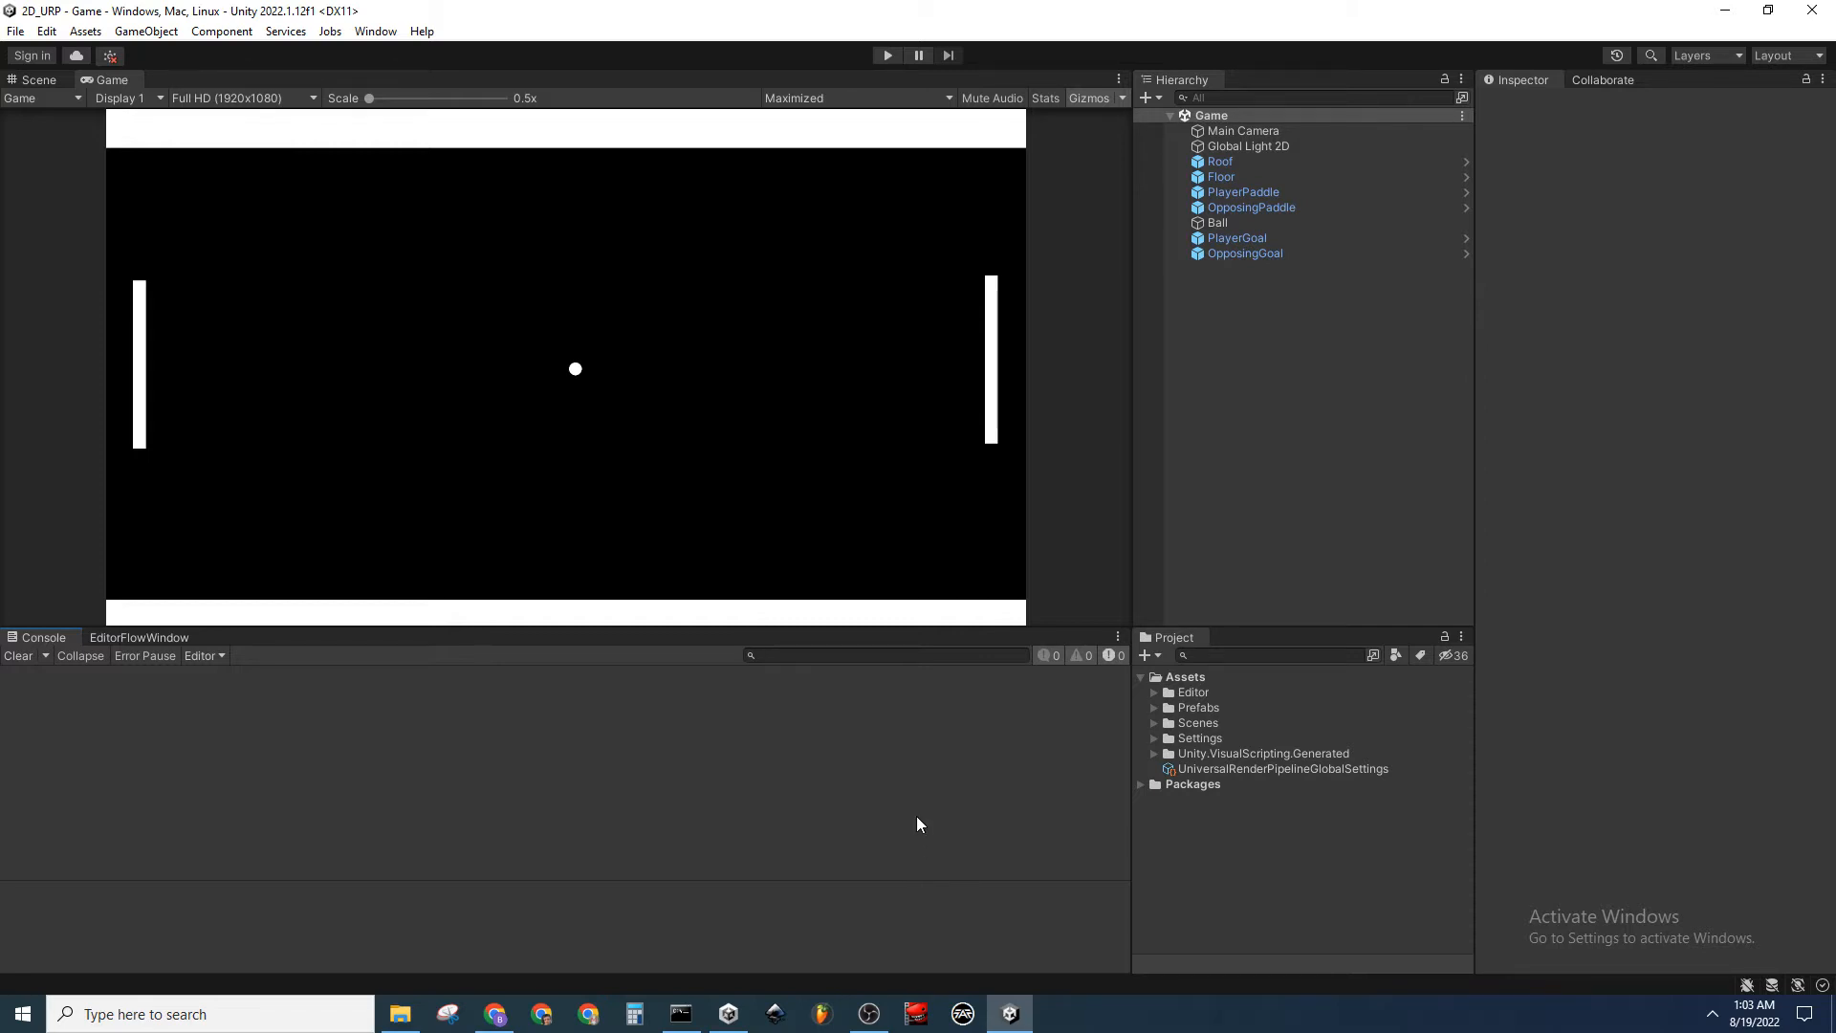
Create a new scene named Start in the Scenes folder and open it
{"action": "left_click", "coordinate": [1153, 722]}
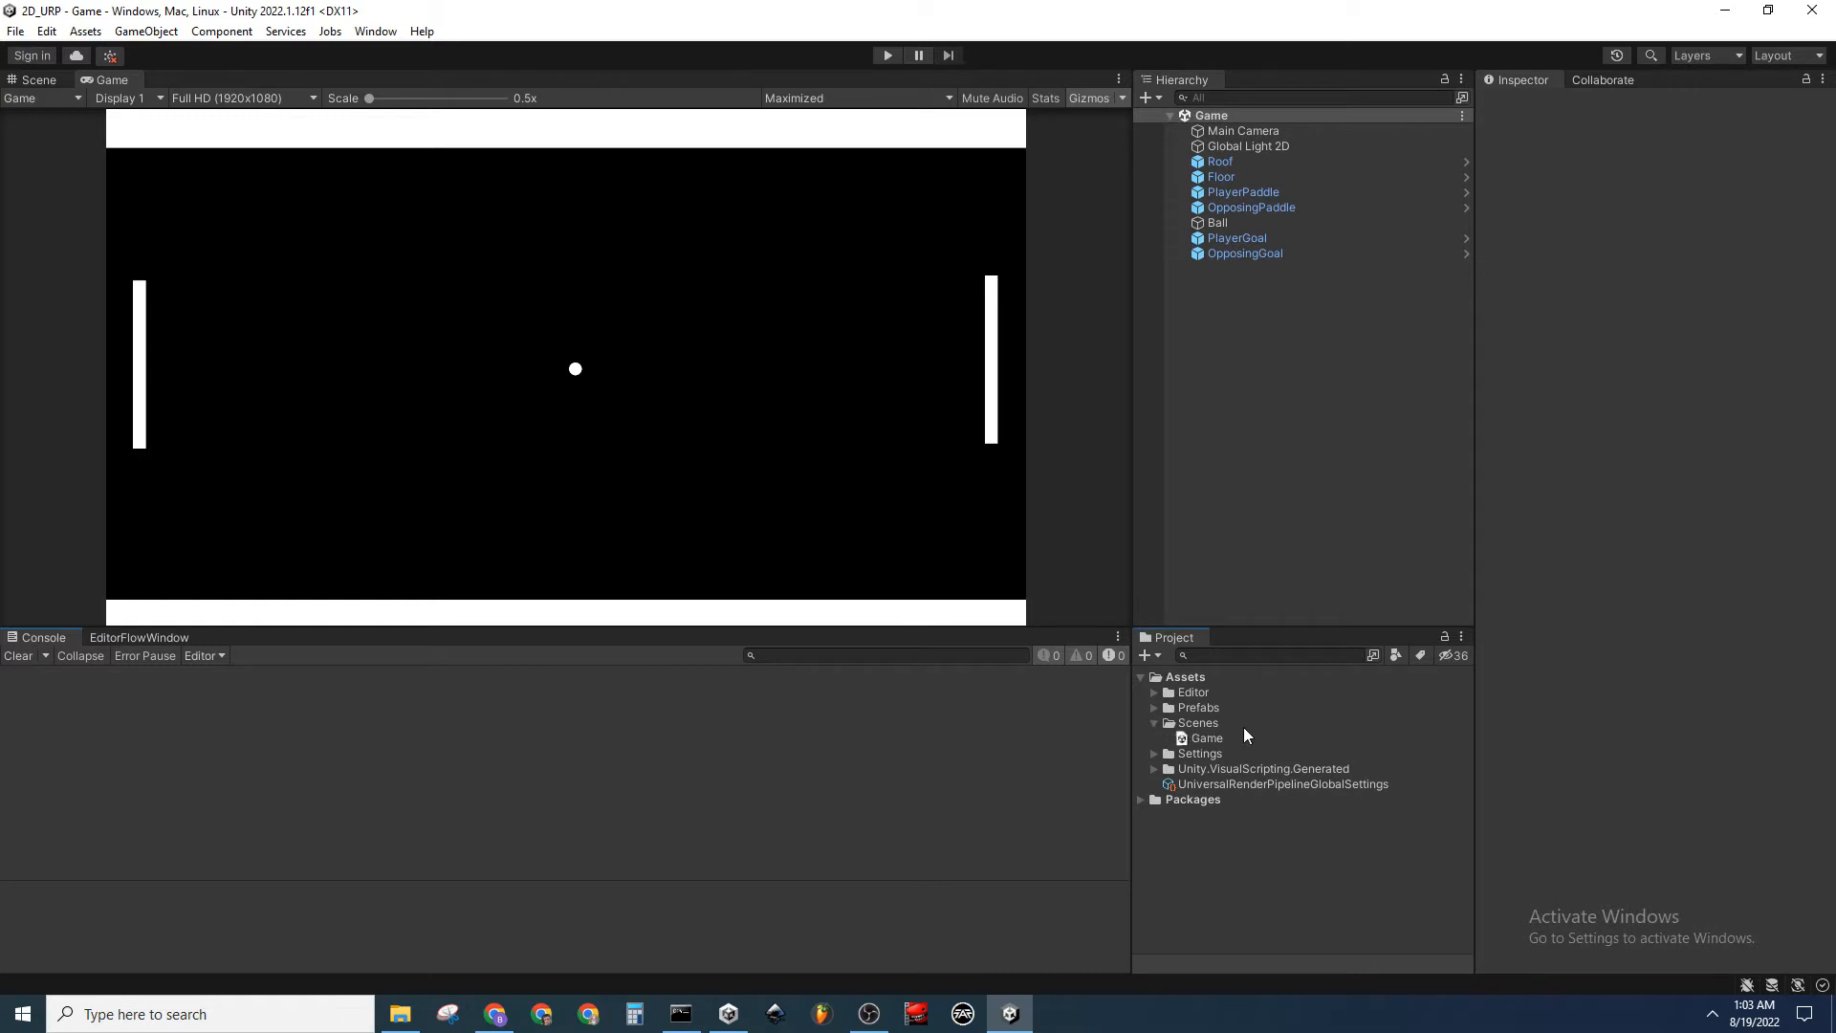
{"action": "right_click", "coordinate": [1260, 725]}
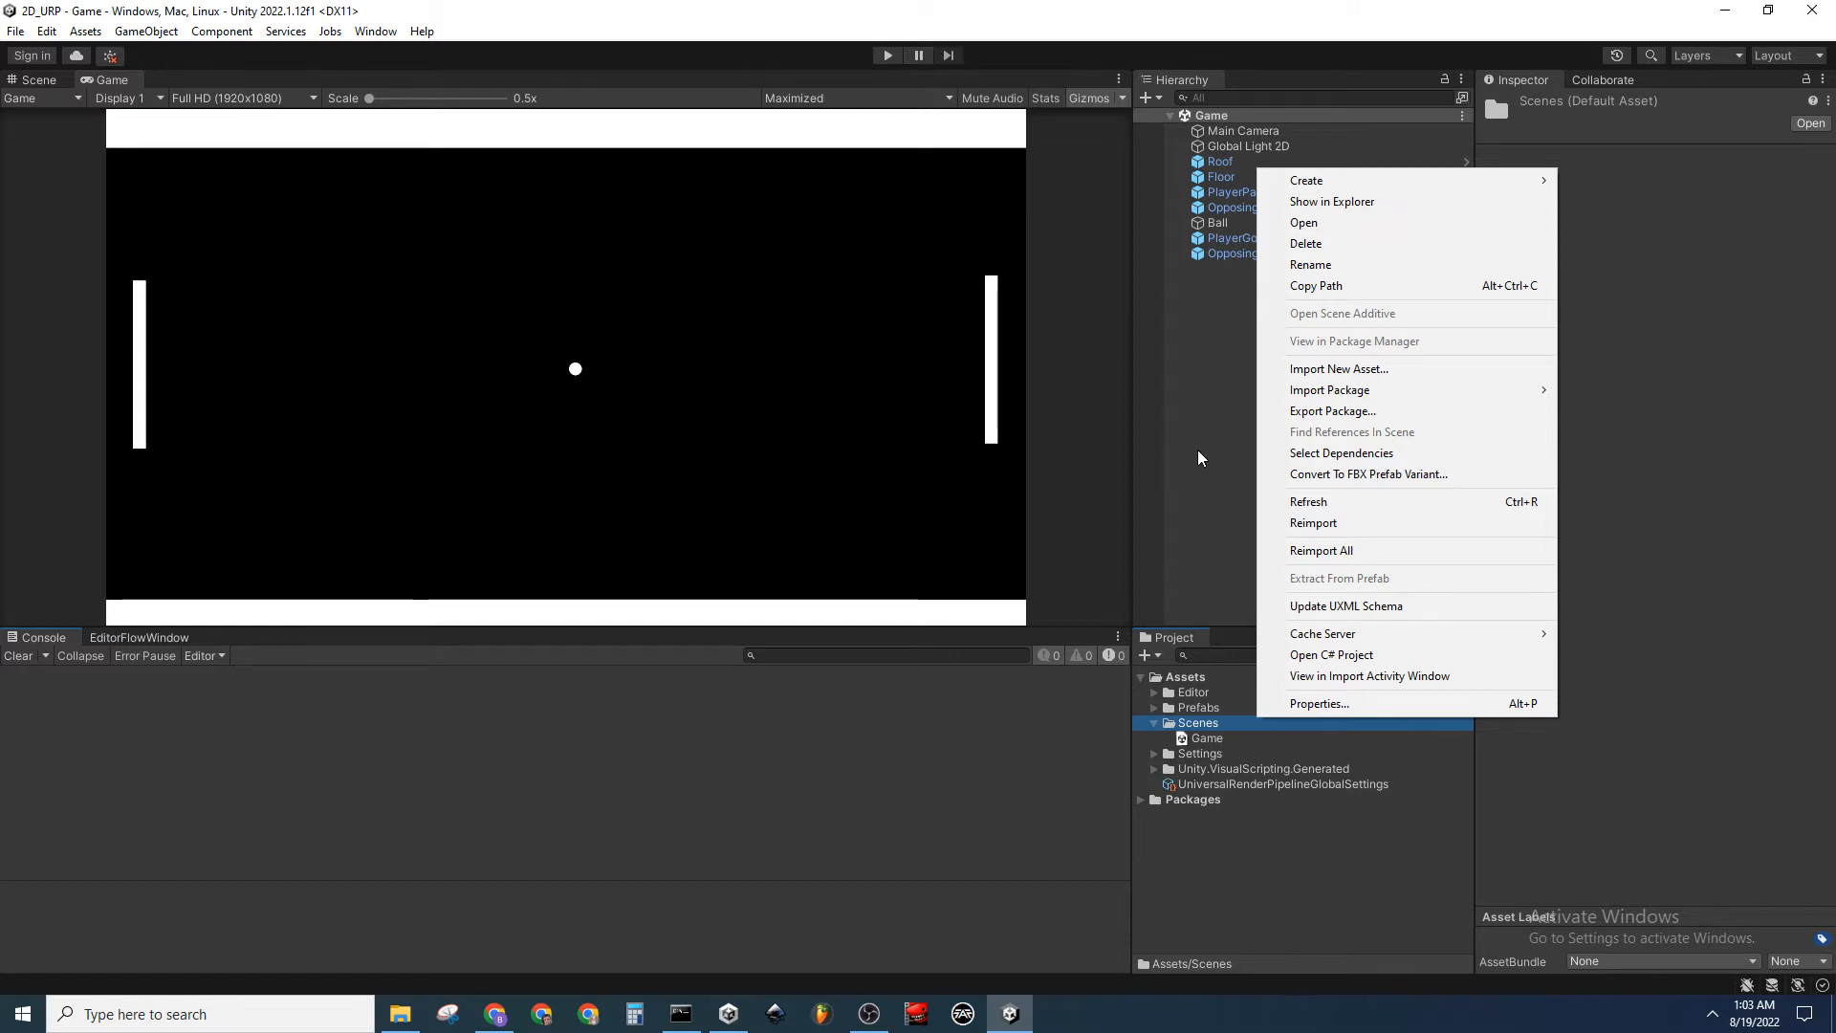
{"action": "mouse_move", "coordinate": [1429, 184]}
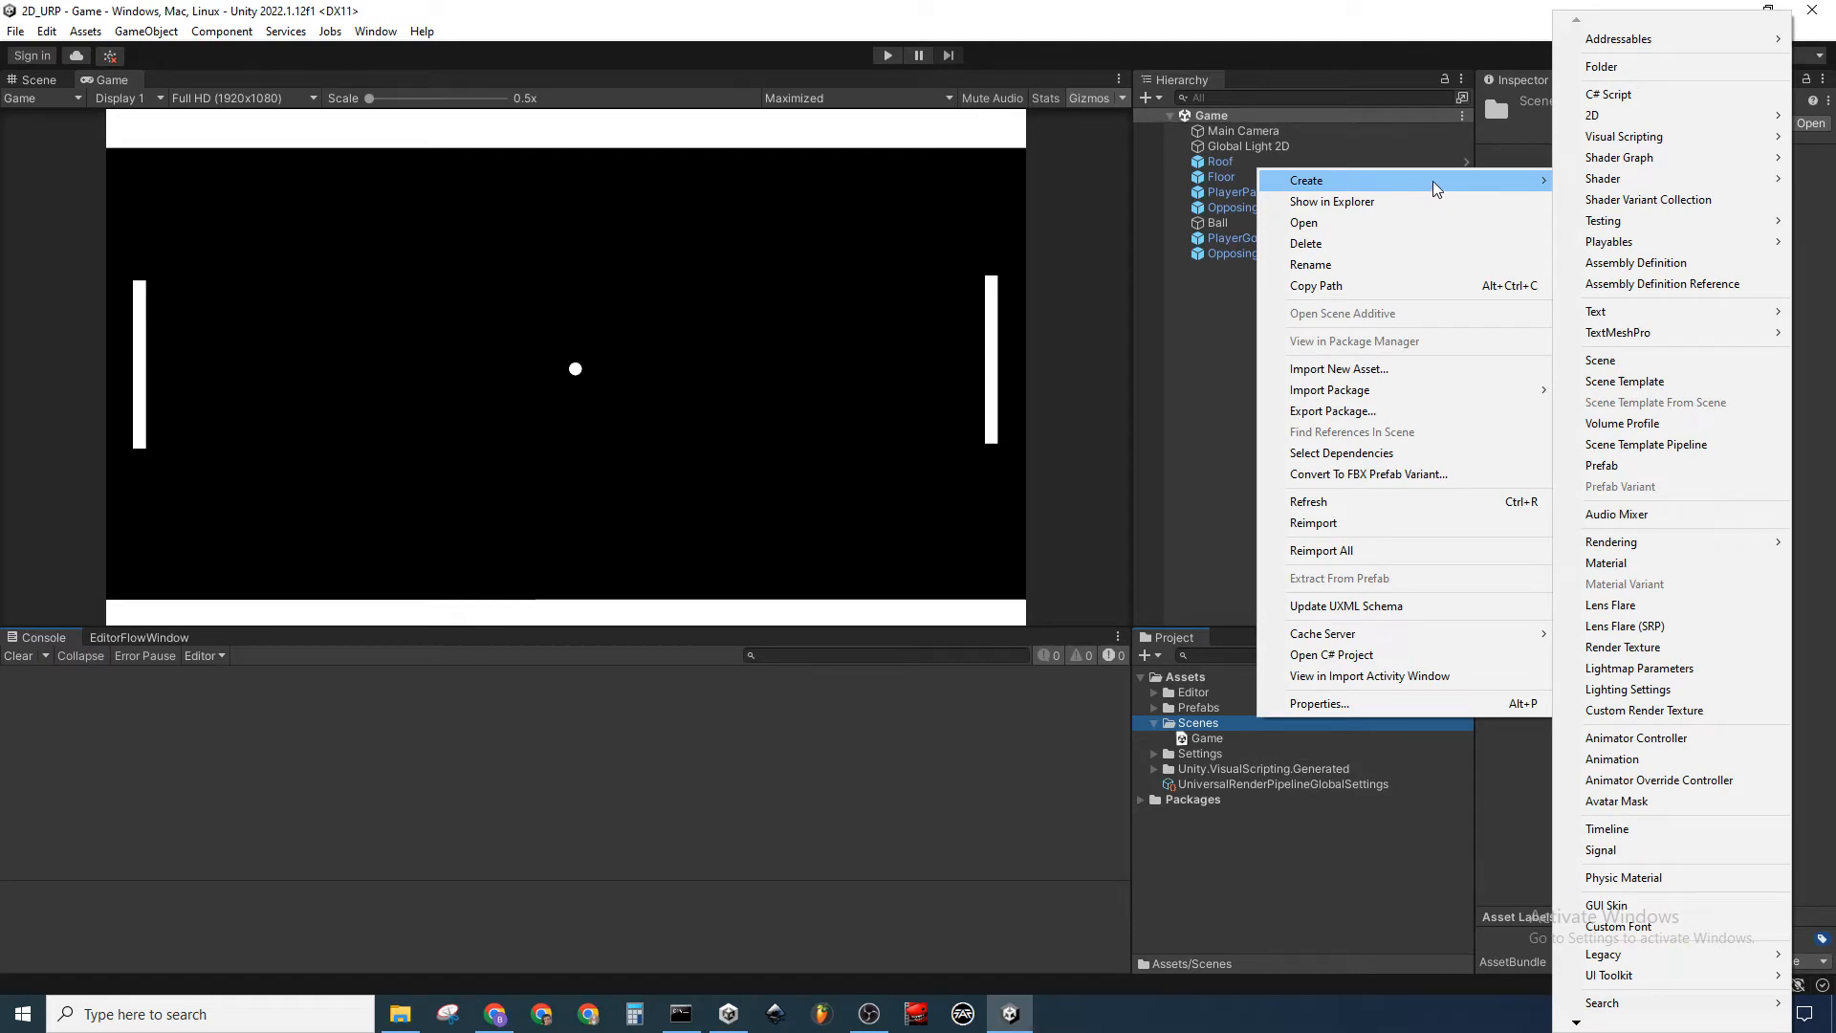
{"action": "left_click", "coordinate": [1643, 360]}
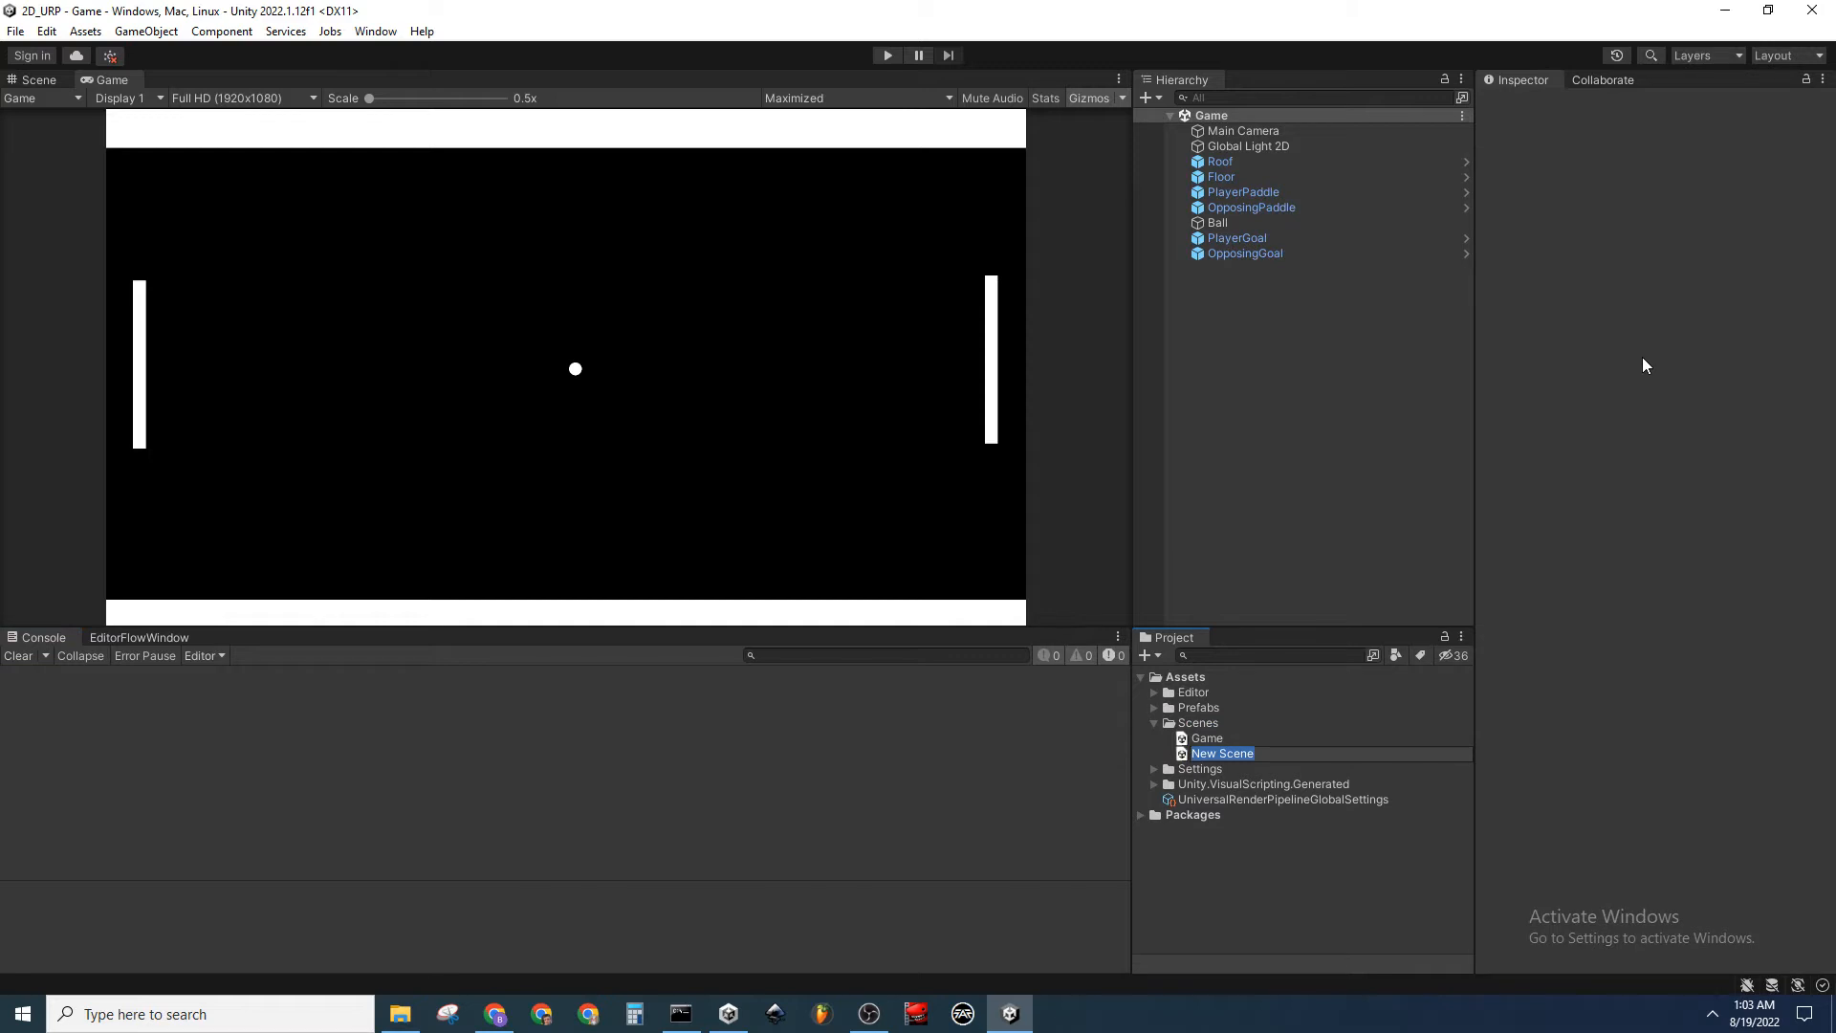
{"action": "type", "text": "Start"}
{"action": "key", "text": "Return"}
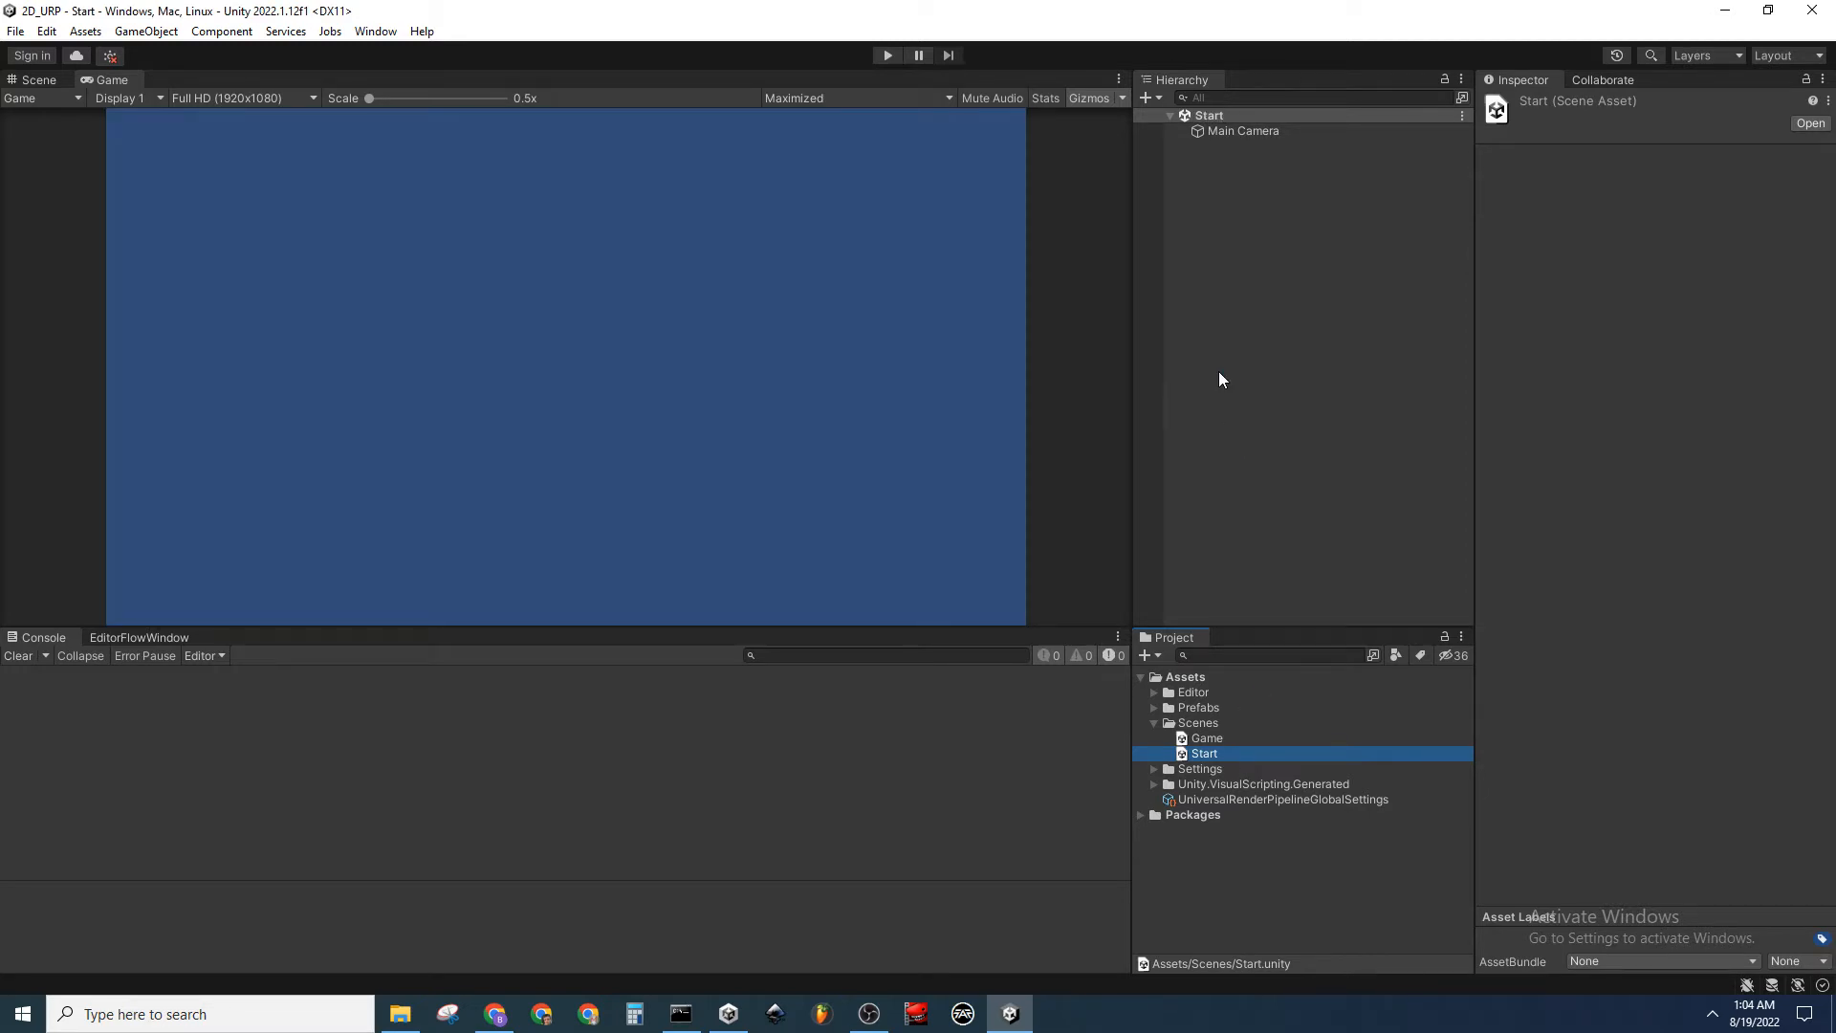
{"action": "left_click", "coordinate": [1220, 373]}
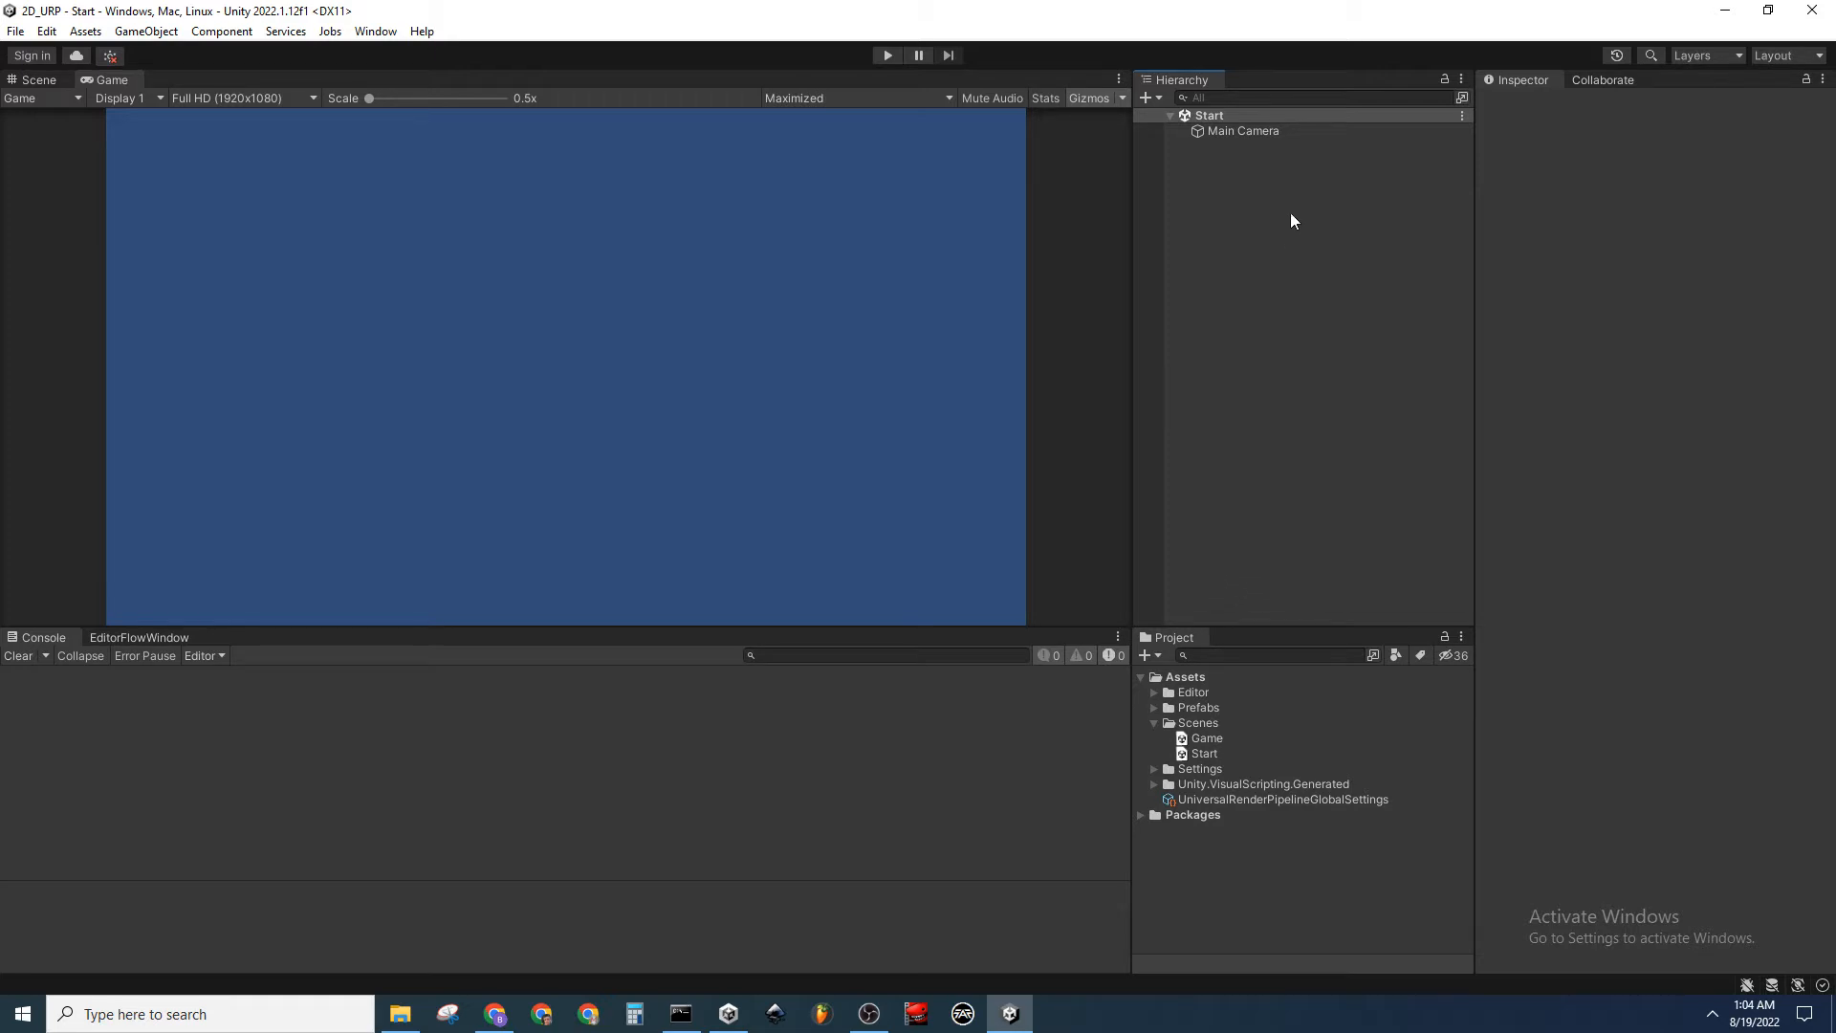
Add a UI Document component to the Main Camera and check which Panel Settings assets are available for it
{"action": "left_click", "coordinate": [1304, 134]}
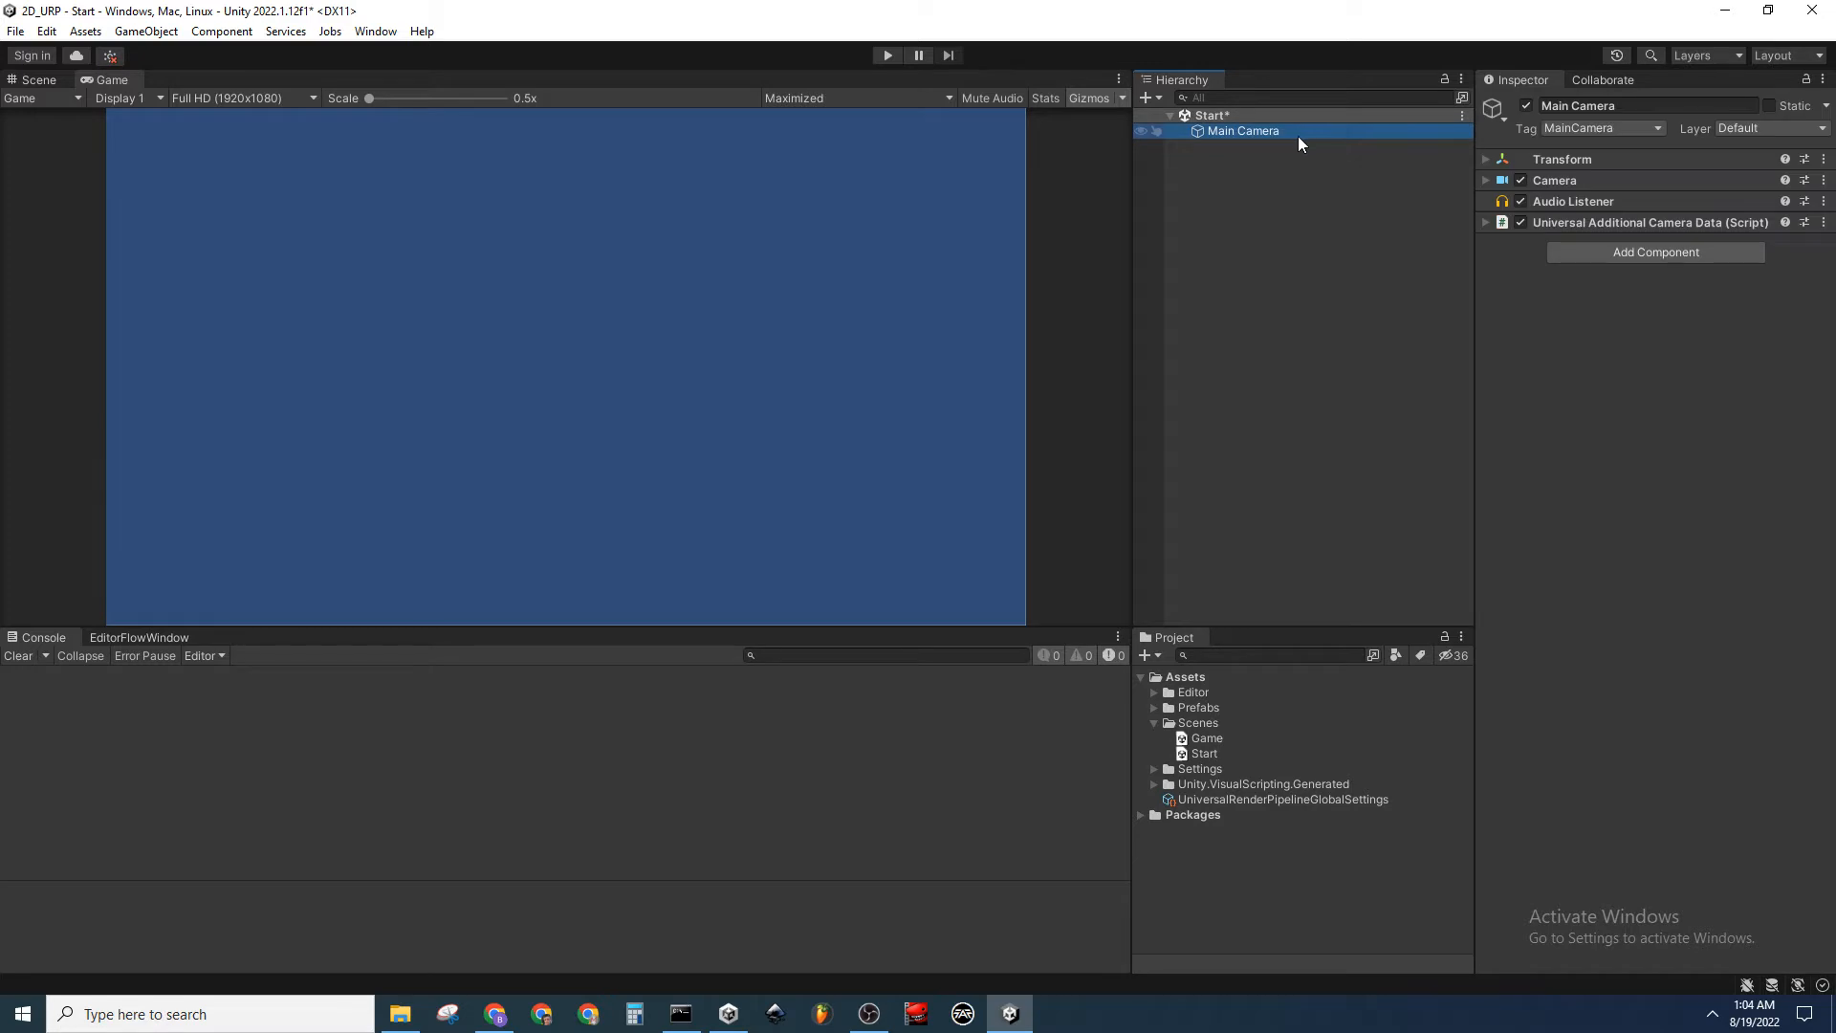
{"action": "left_click", "coordinate": [1597, 254]}
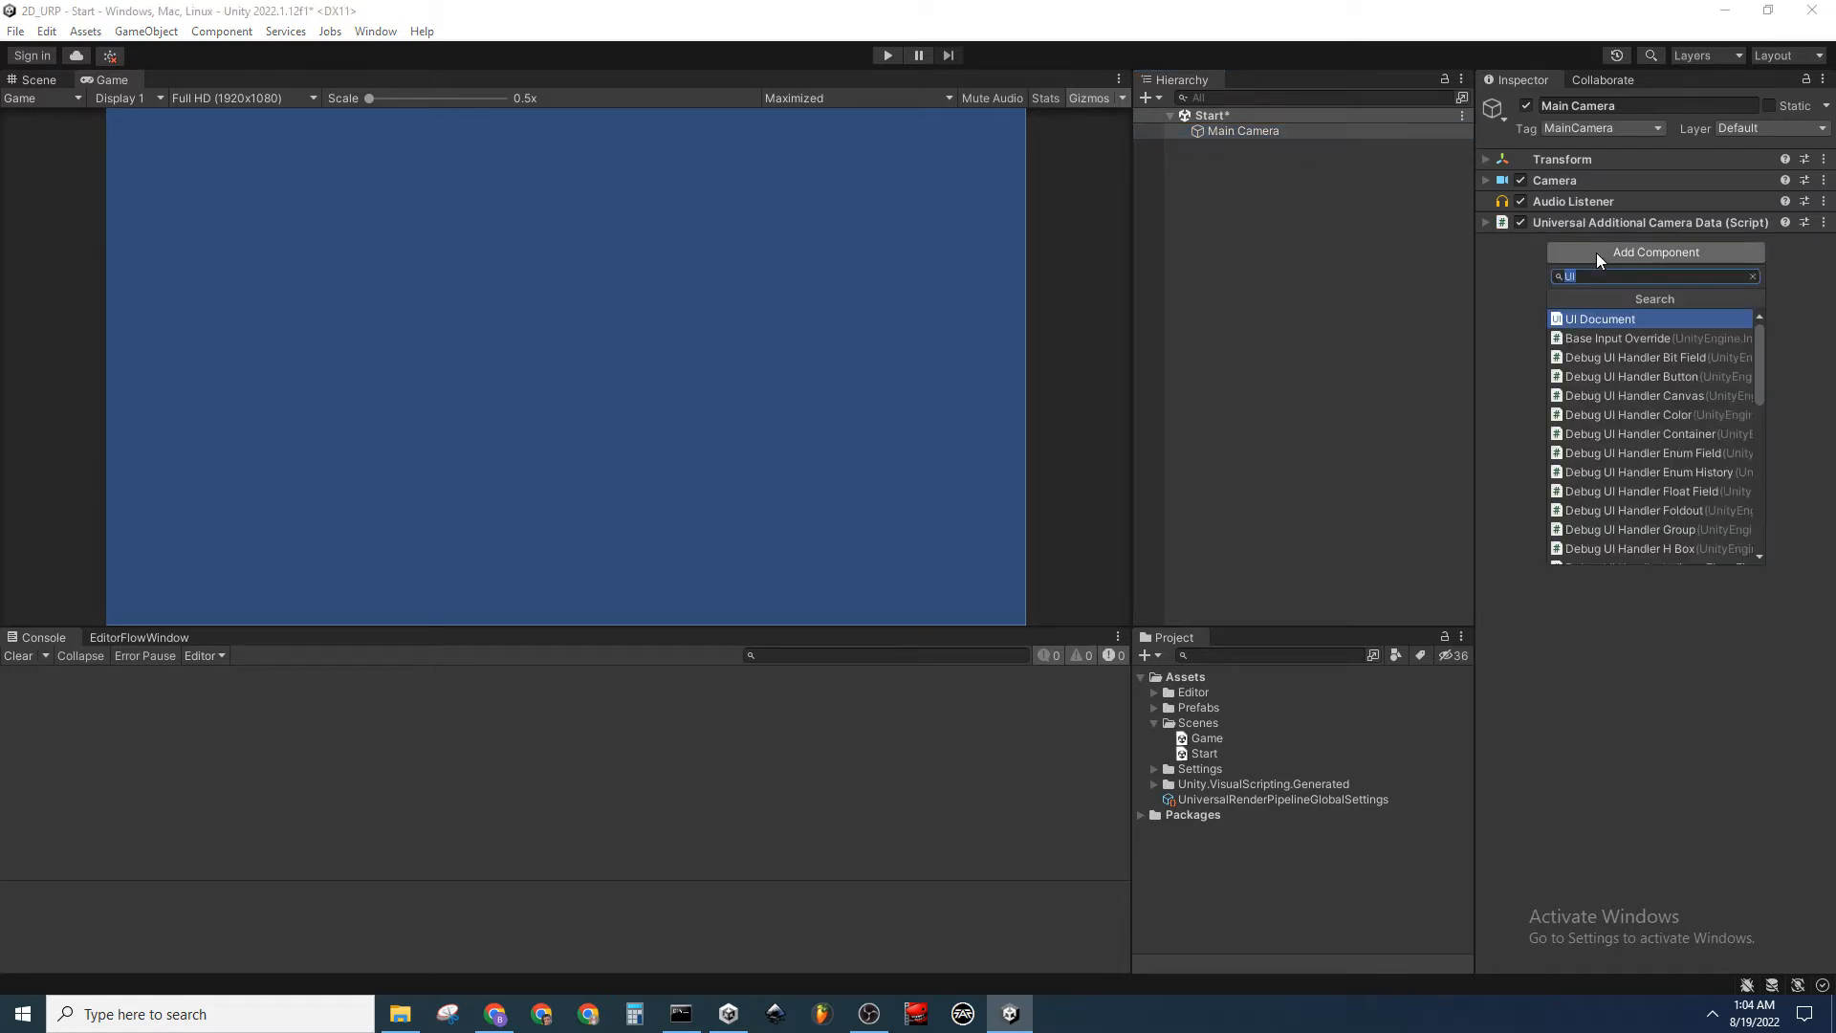
{"action": "left_click", "coordinate": [1656, 322]}
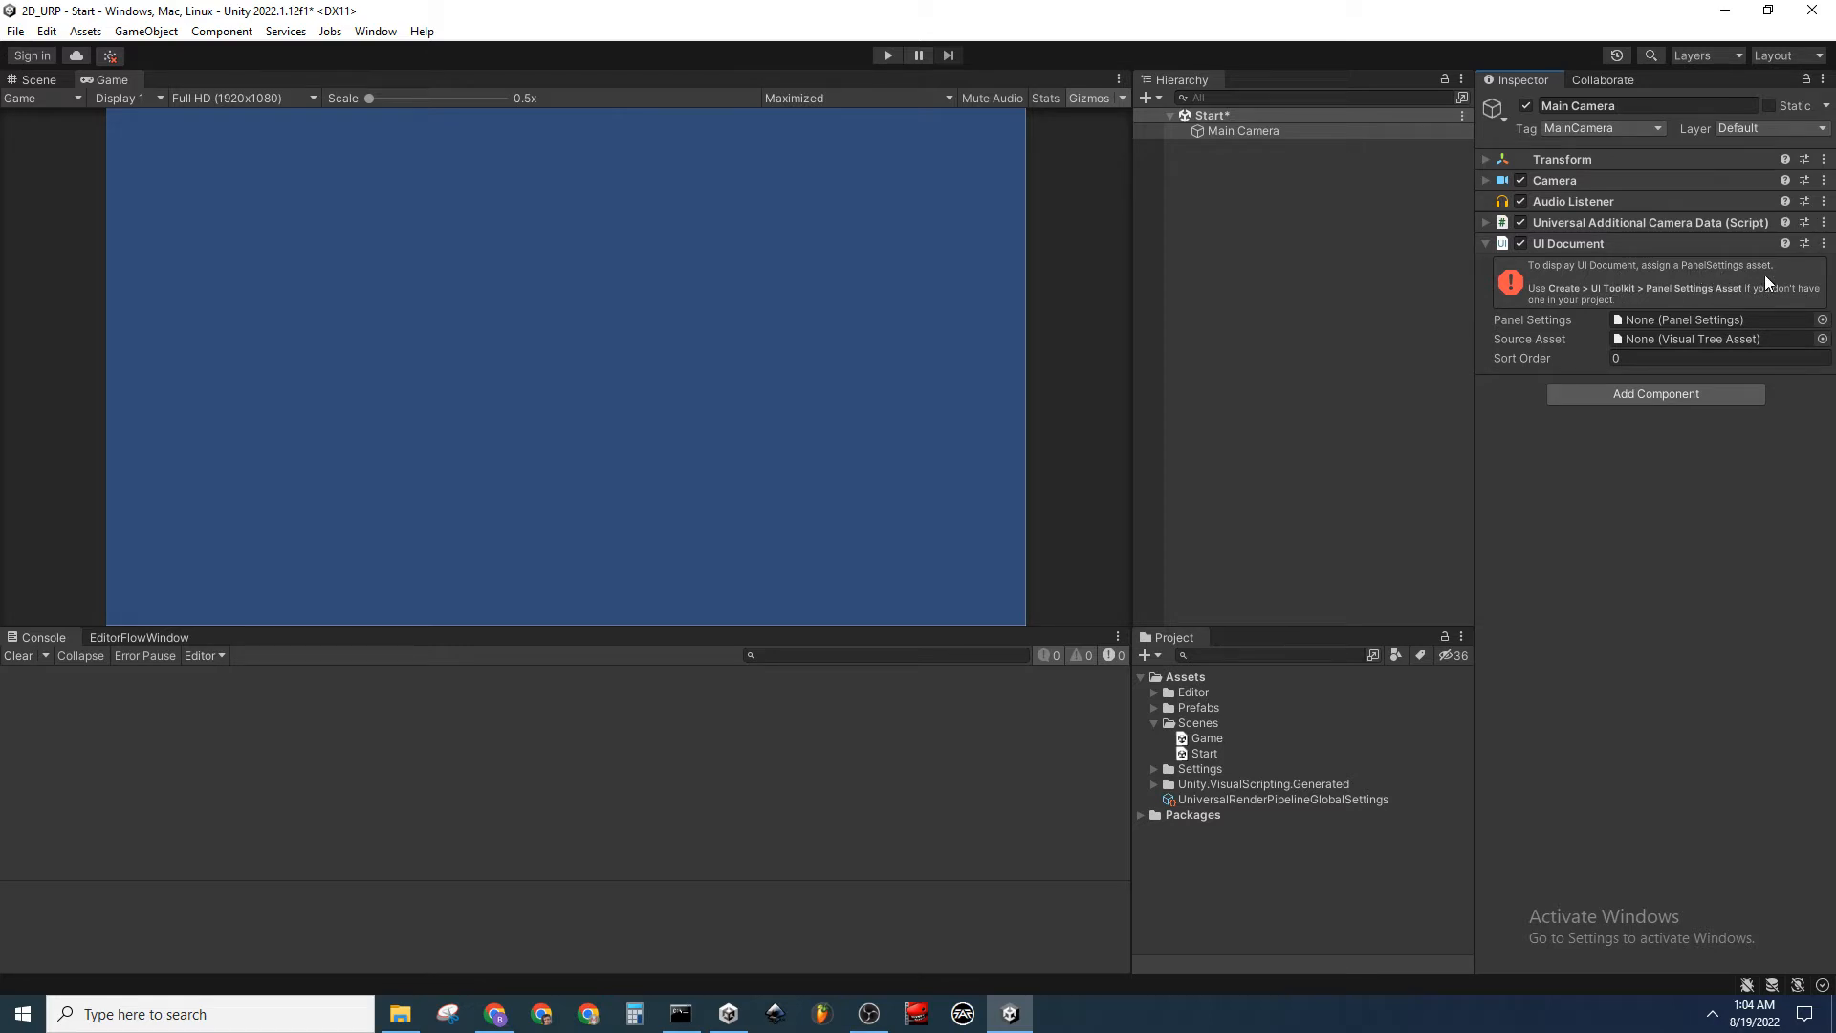
{"action": "left_click", "coordinate": [1823, 320]}
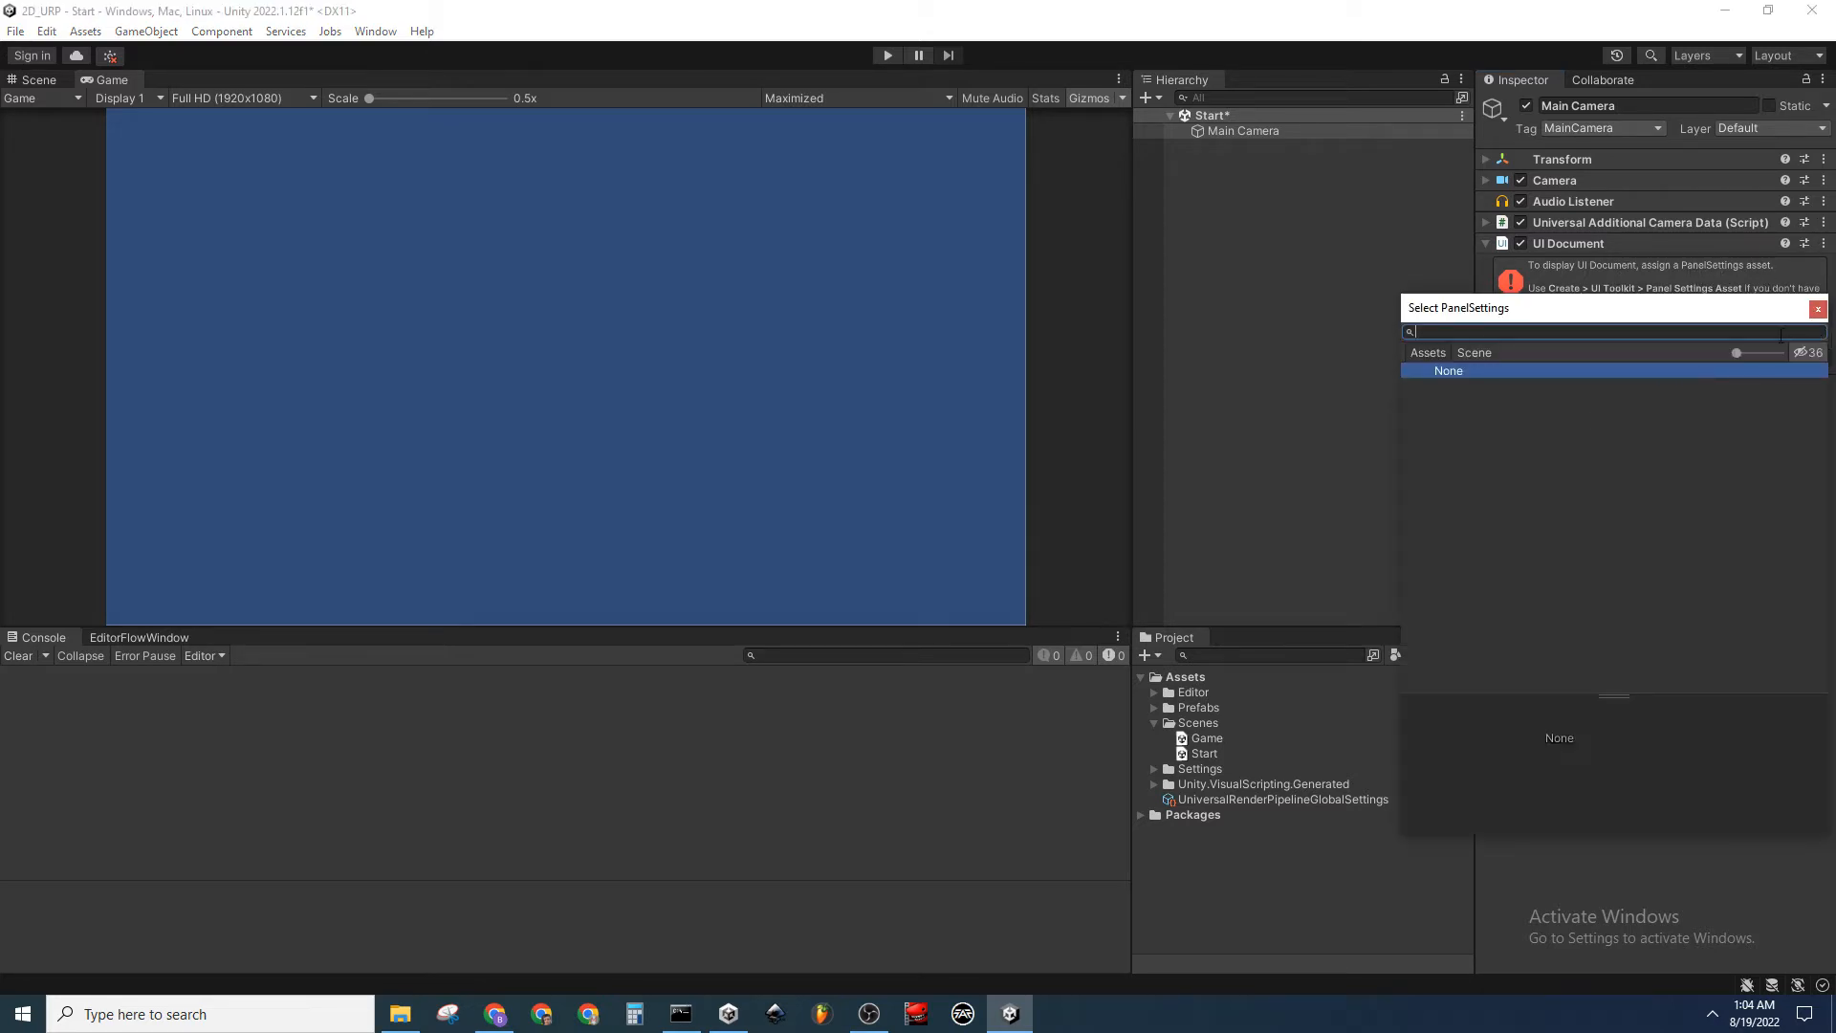
{"action": "left_click", "coordinate": [1817, 308]}
Create a UI Toolkit Panel Settings Asset named PanelSettings in the Assets folder
{"action": "left_click", "coordinate": [1219, 679]}
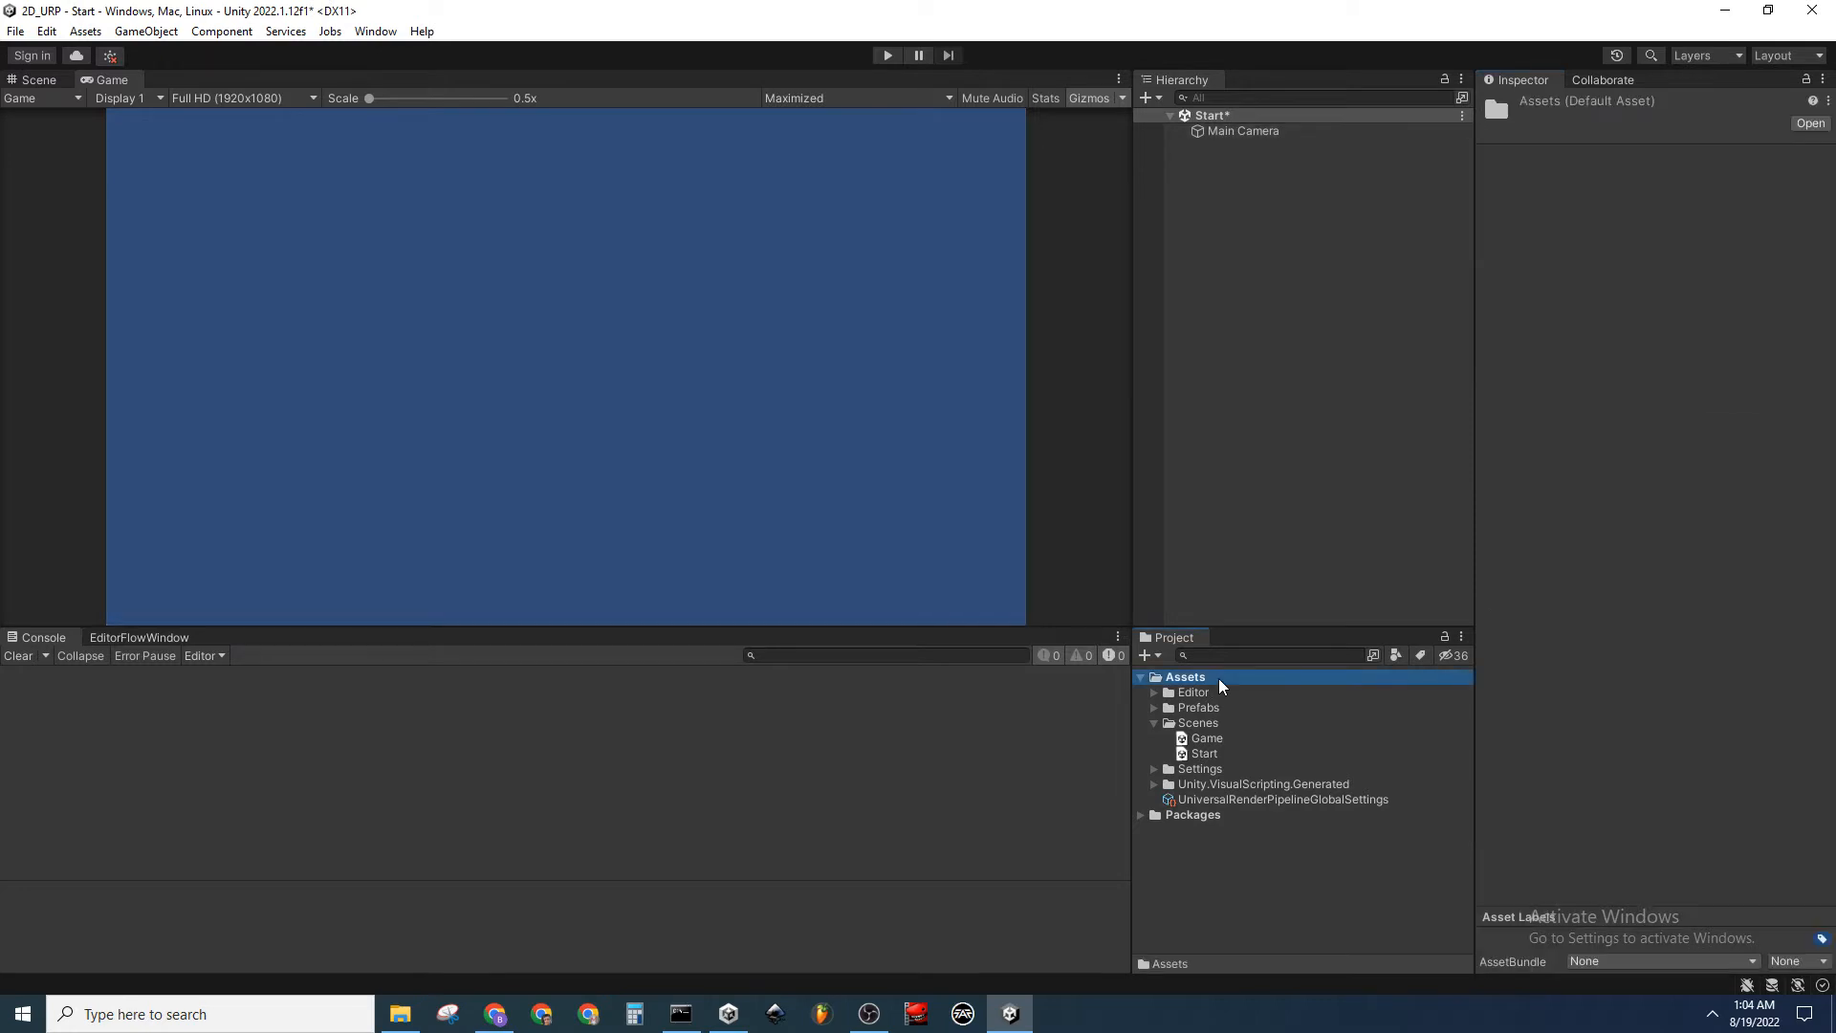
{"action": "right_click", "coordinate": [1218, 679]}
{"action": "mouse_move", "coordinate": [1358, 145]}
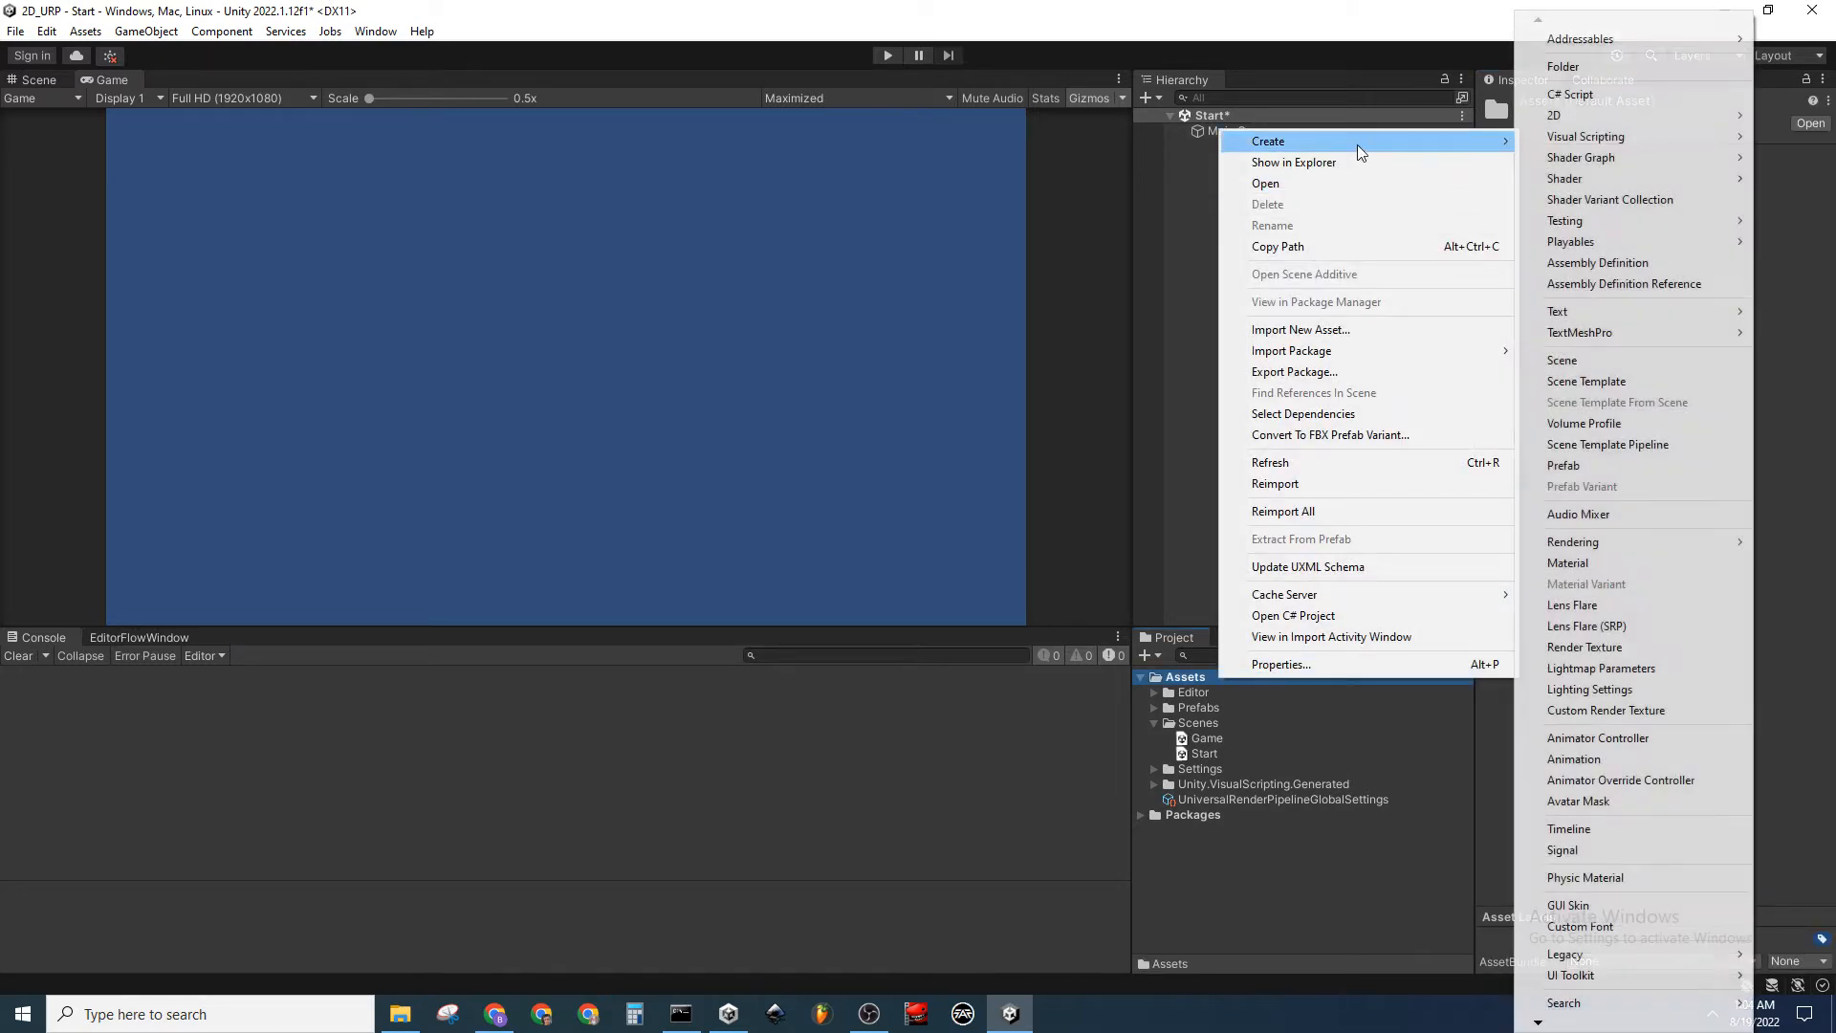
{"action": "mouse_move", "coordinate": [1578, 978]}
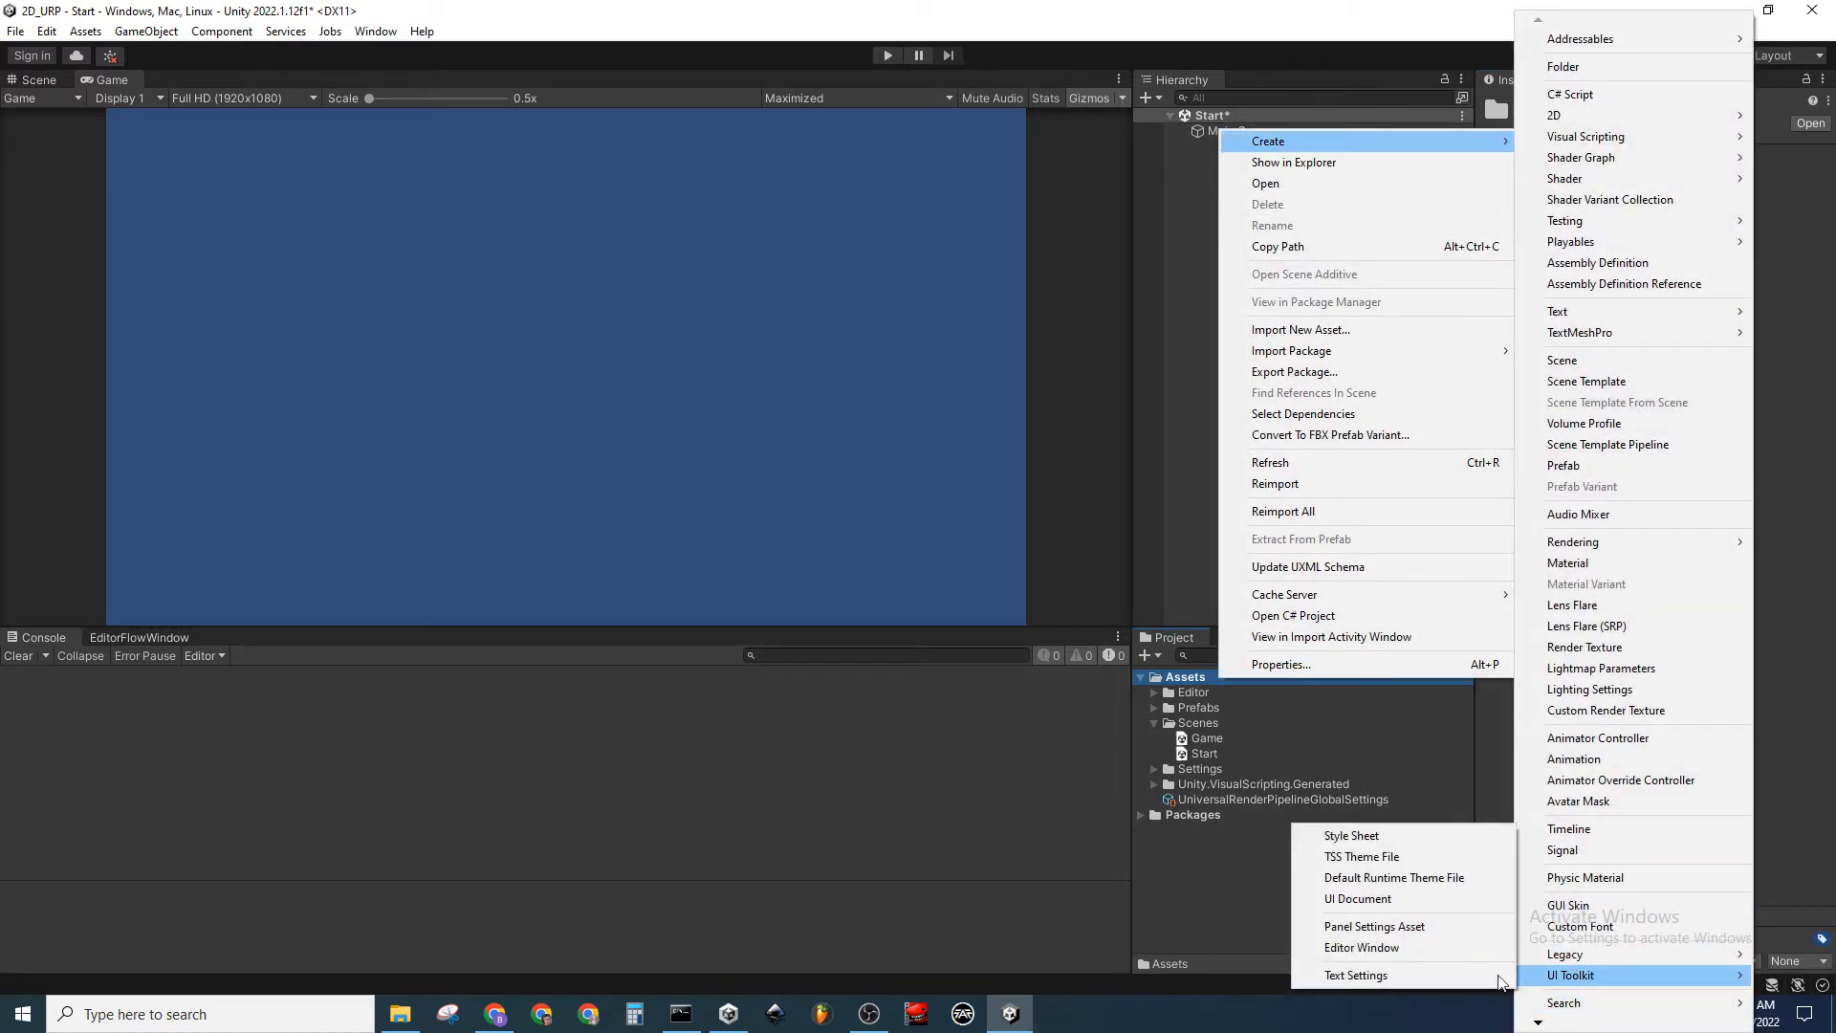
{"action": "left_click", "coordinate": [1410, 929]}
{"action": "type", "text": "P"}
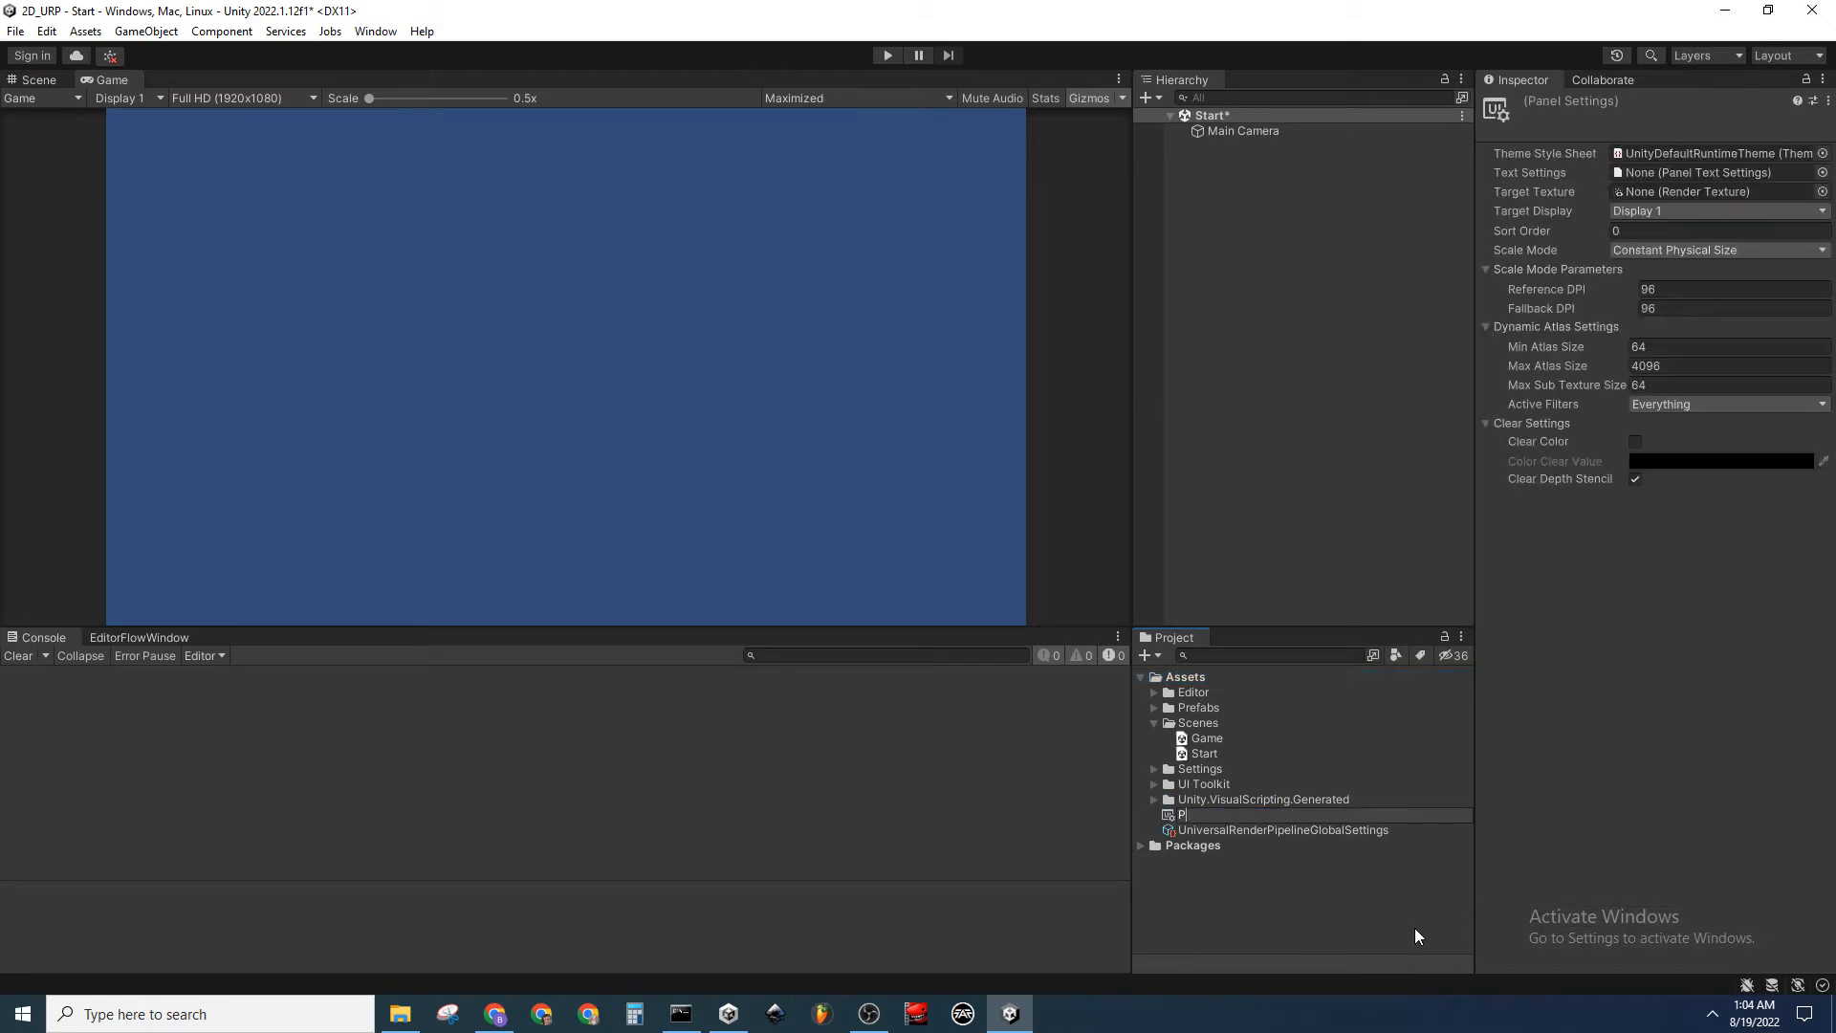
{"action": "type", "text": "anelSettings"}
{"action": "key", "text": "Return"}
Assign the PanelSettings asset as the Panel Settings of the Main Camera's UI Document component
{"action": "left_click", "coordinate": [1282, 129]}
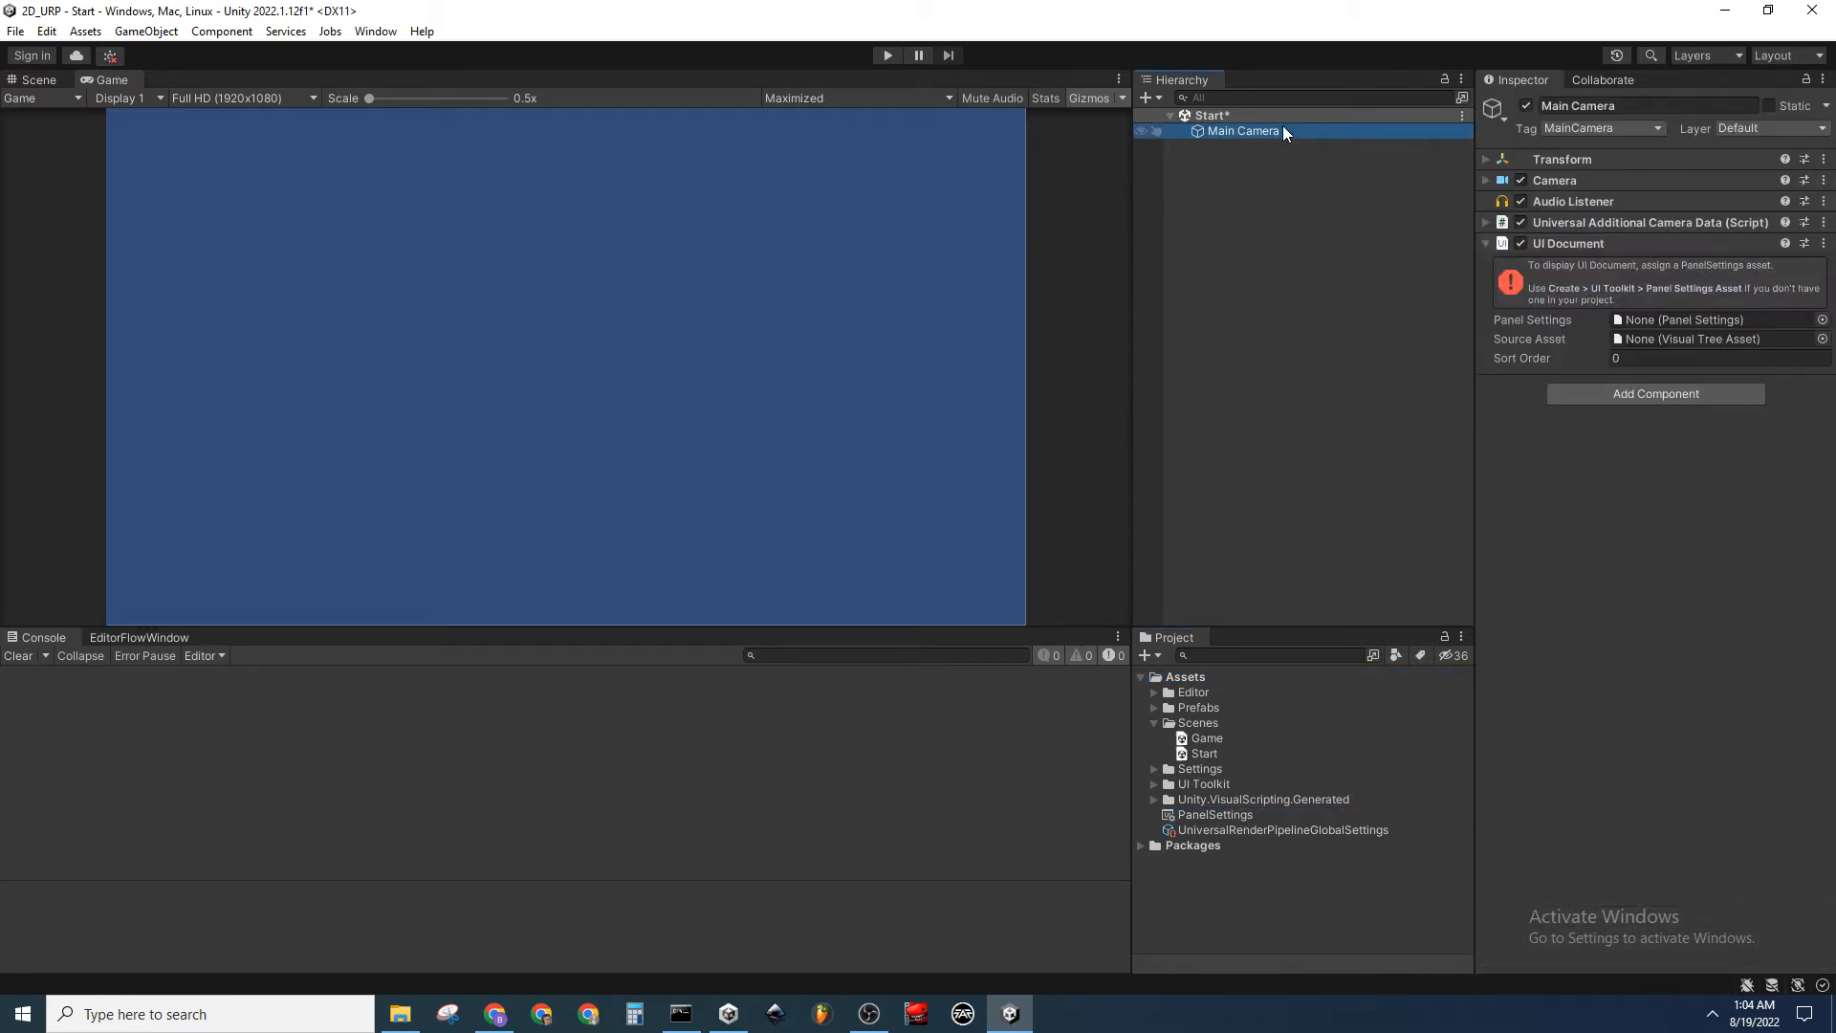
{"action": "left_click", "coordinate": [1823, 320]}
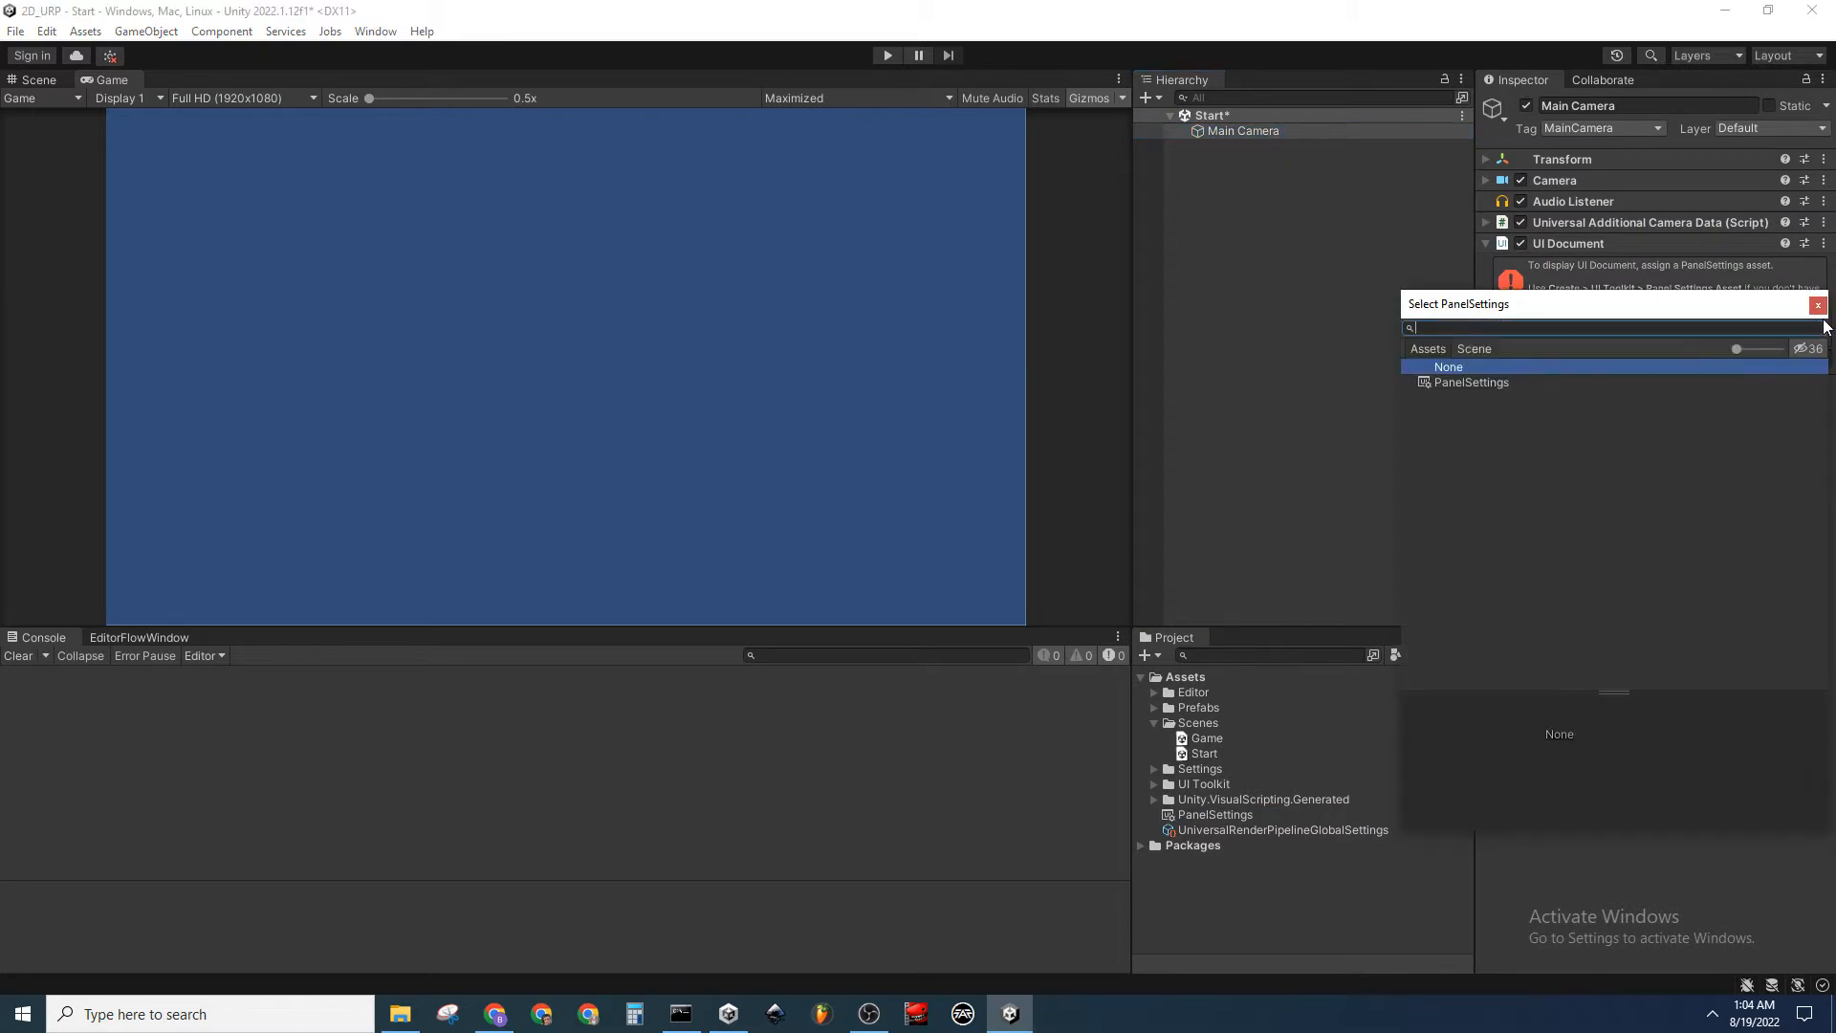
{"action": "double_click", "coordinate": [1536, 382]}
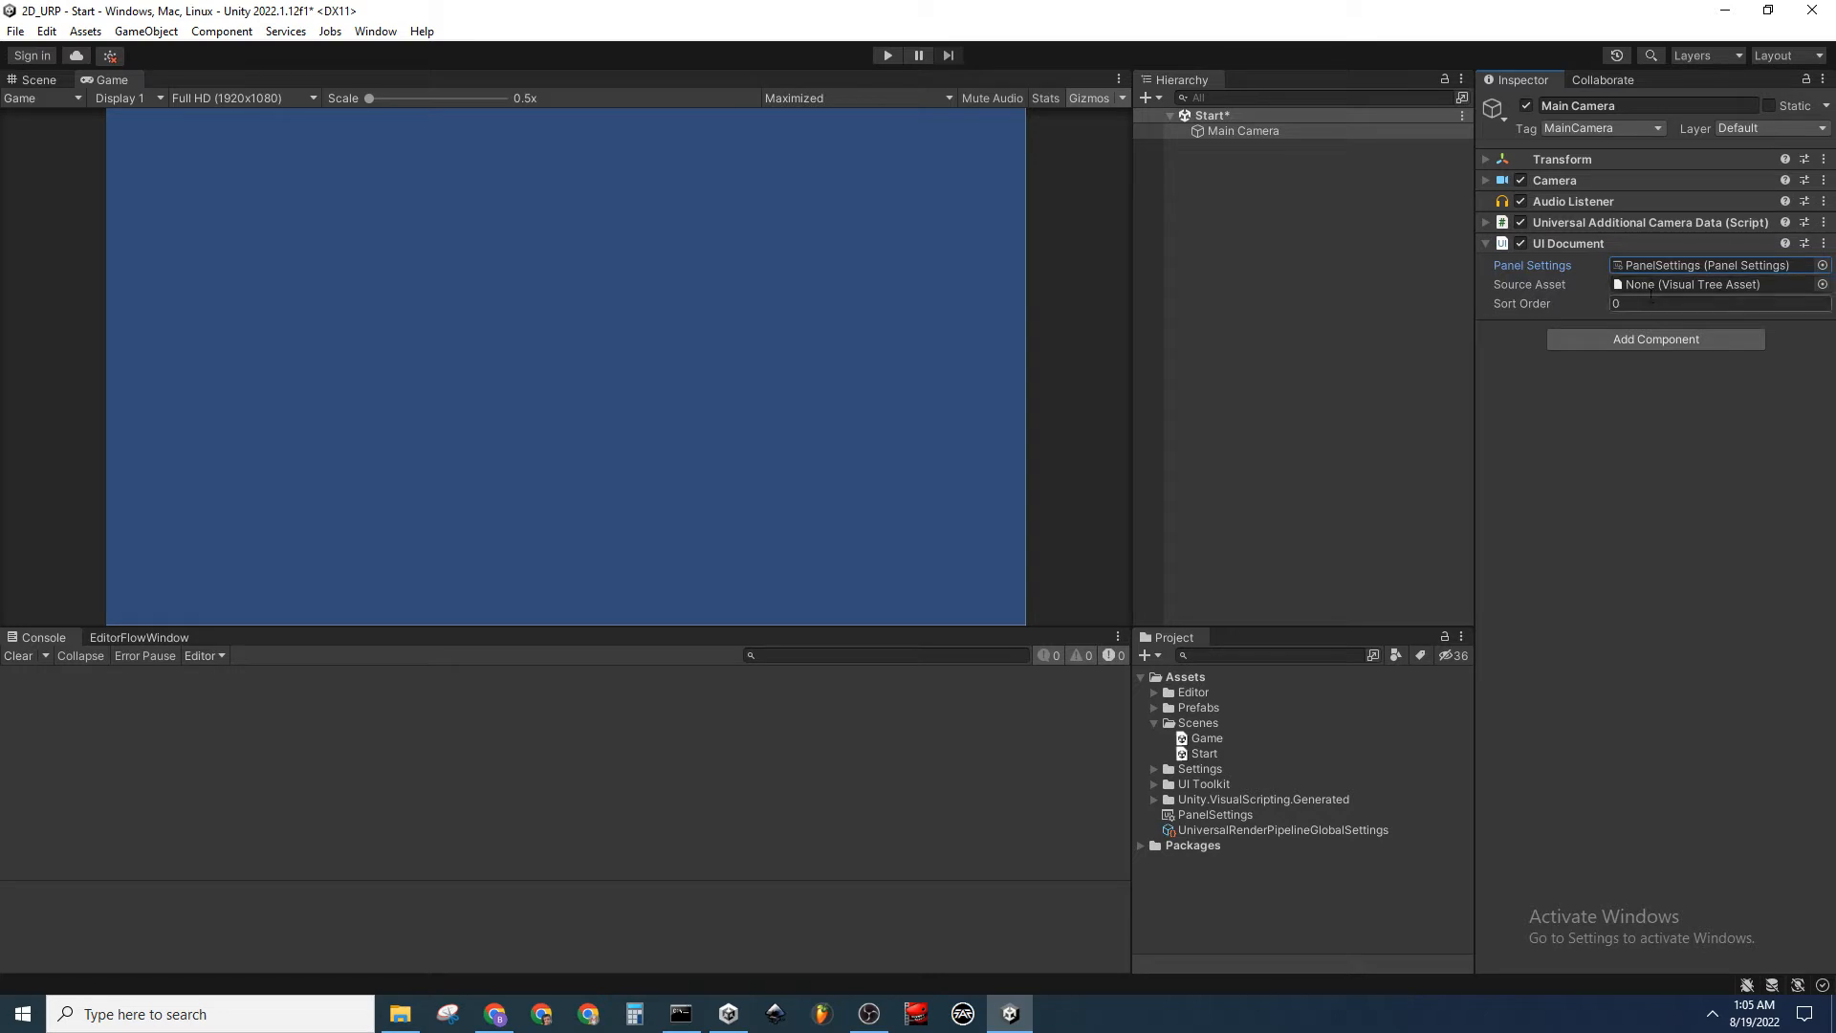
Create a UI Toolkit UI Document named StartUI in the Assets folder
{"action": "left_click", "coordinate": [1230, 678]}
{"action": "right_click", "coordinate": [1228, 680]}
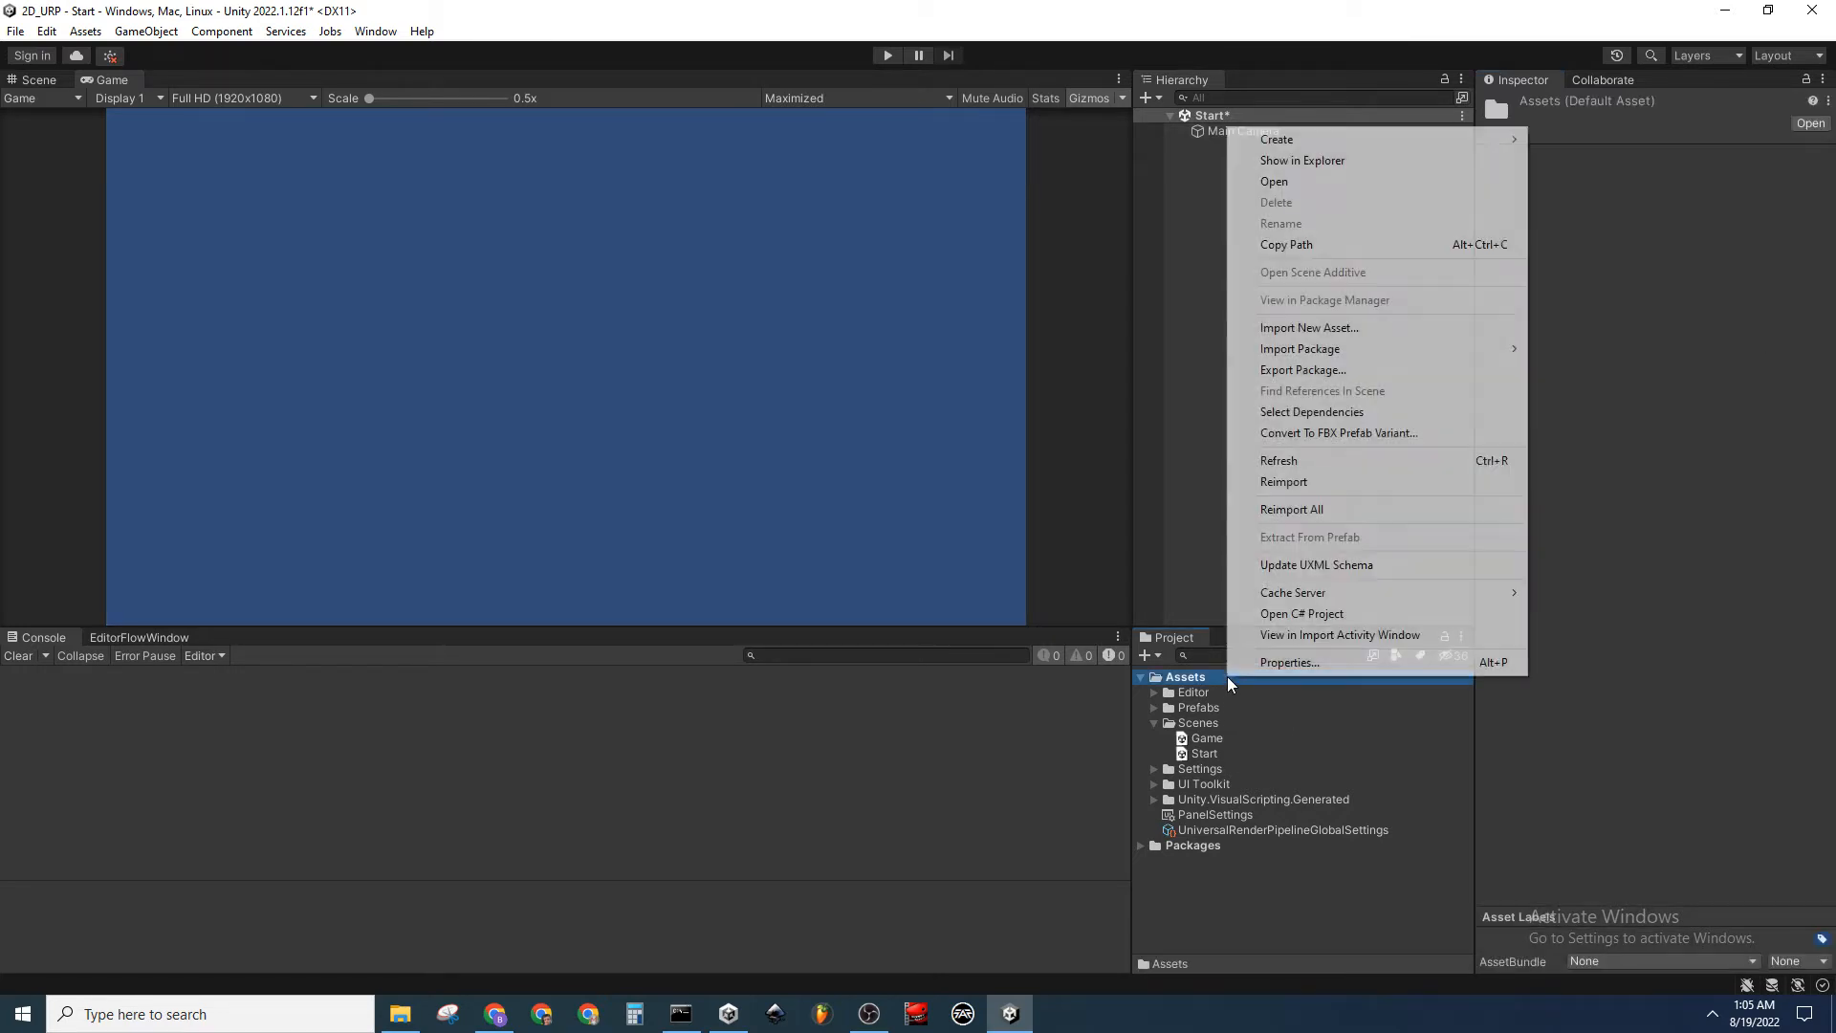
{"action": "mouse_move", "coordinate": [1371, 139]}
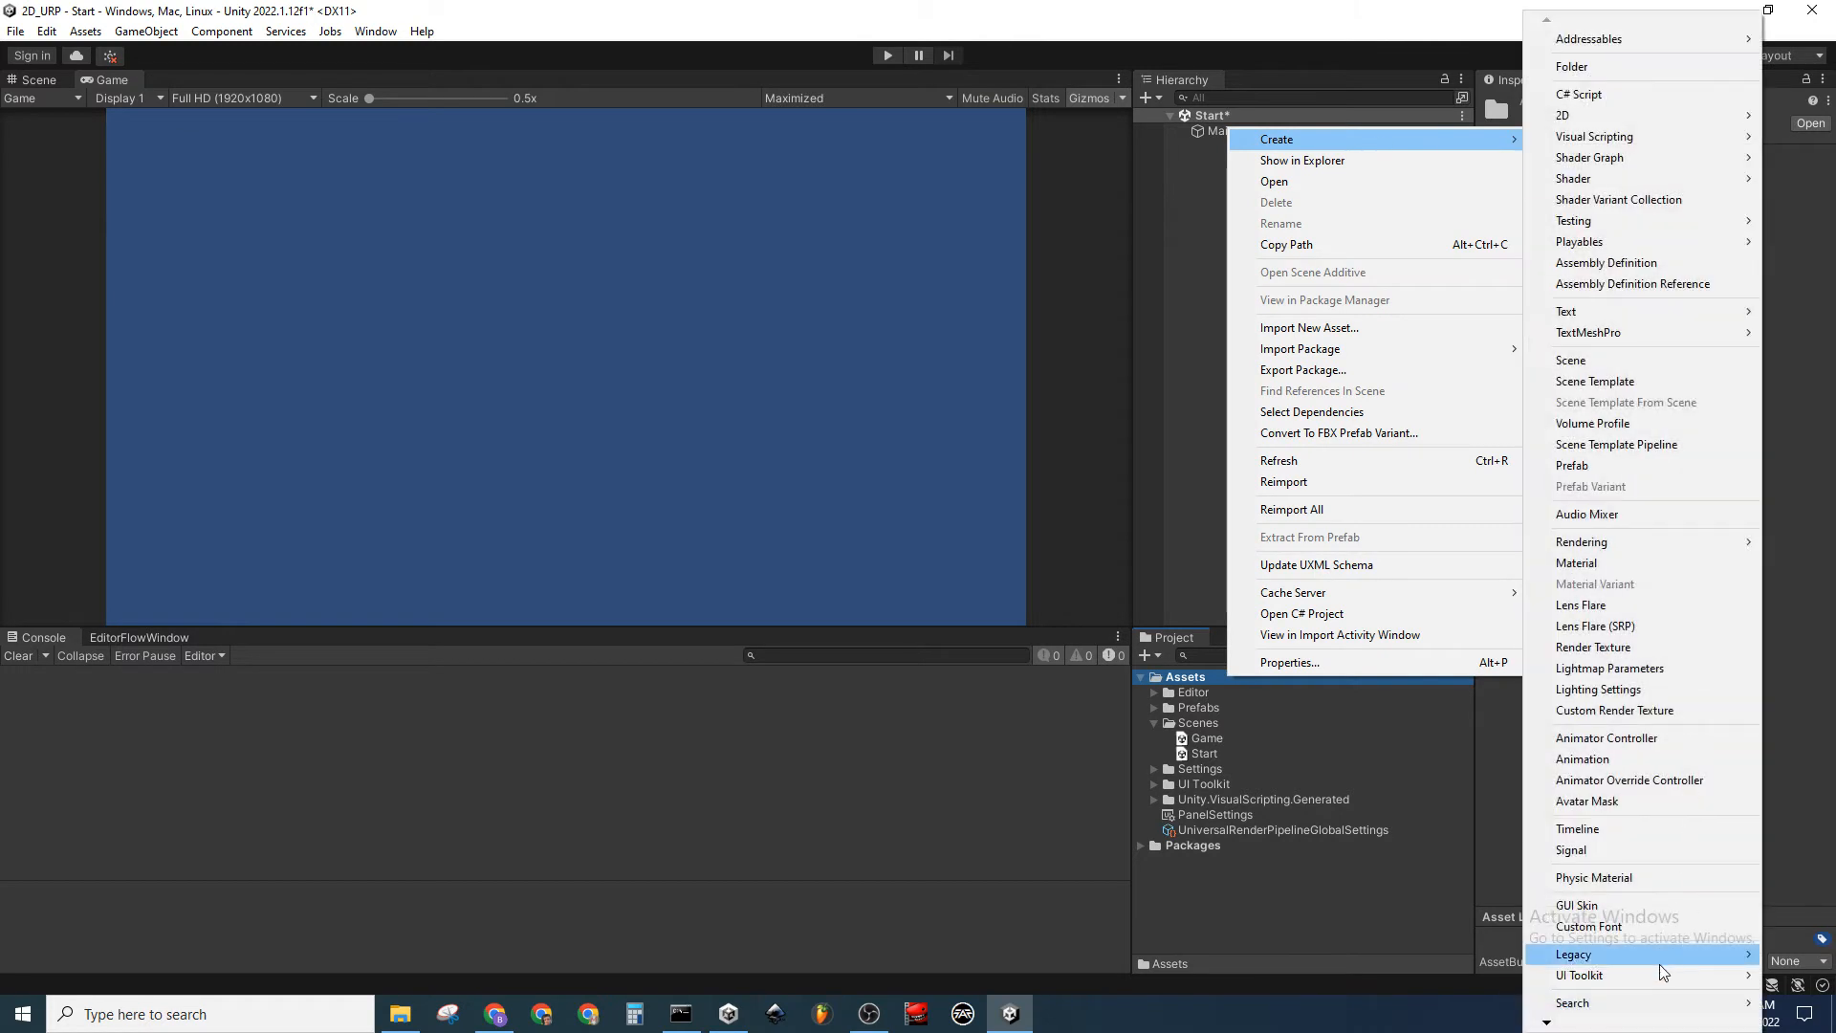
{"action": "mouse_move", "coordinate": [1645, 975]}
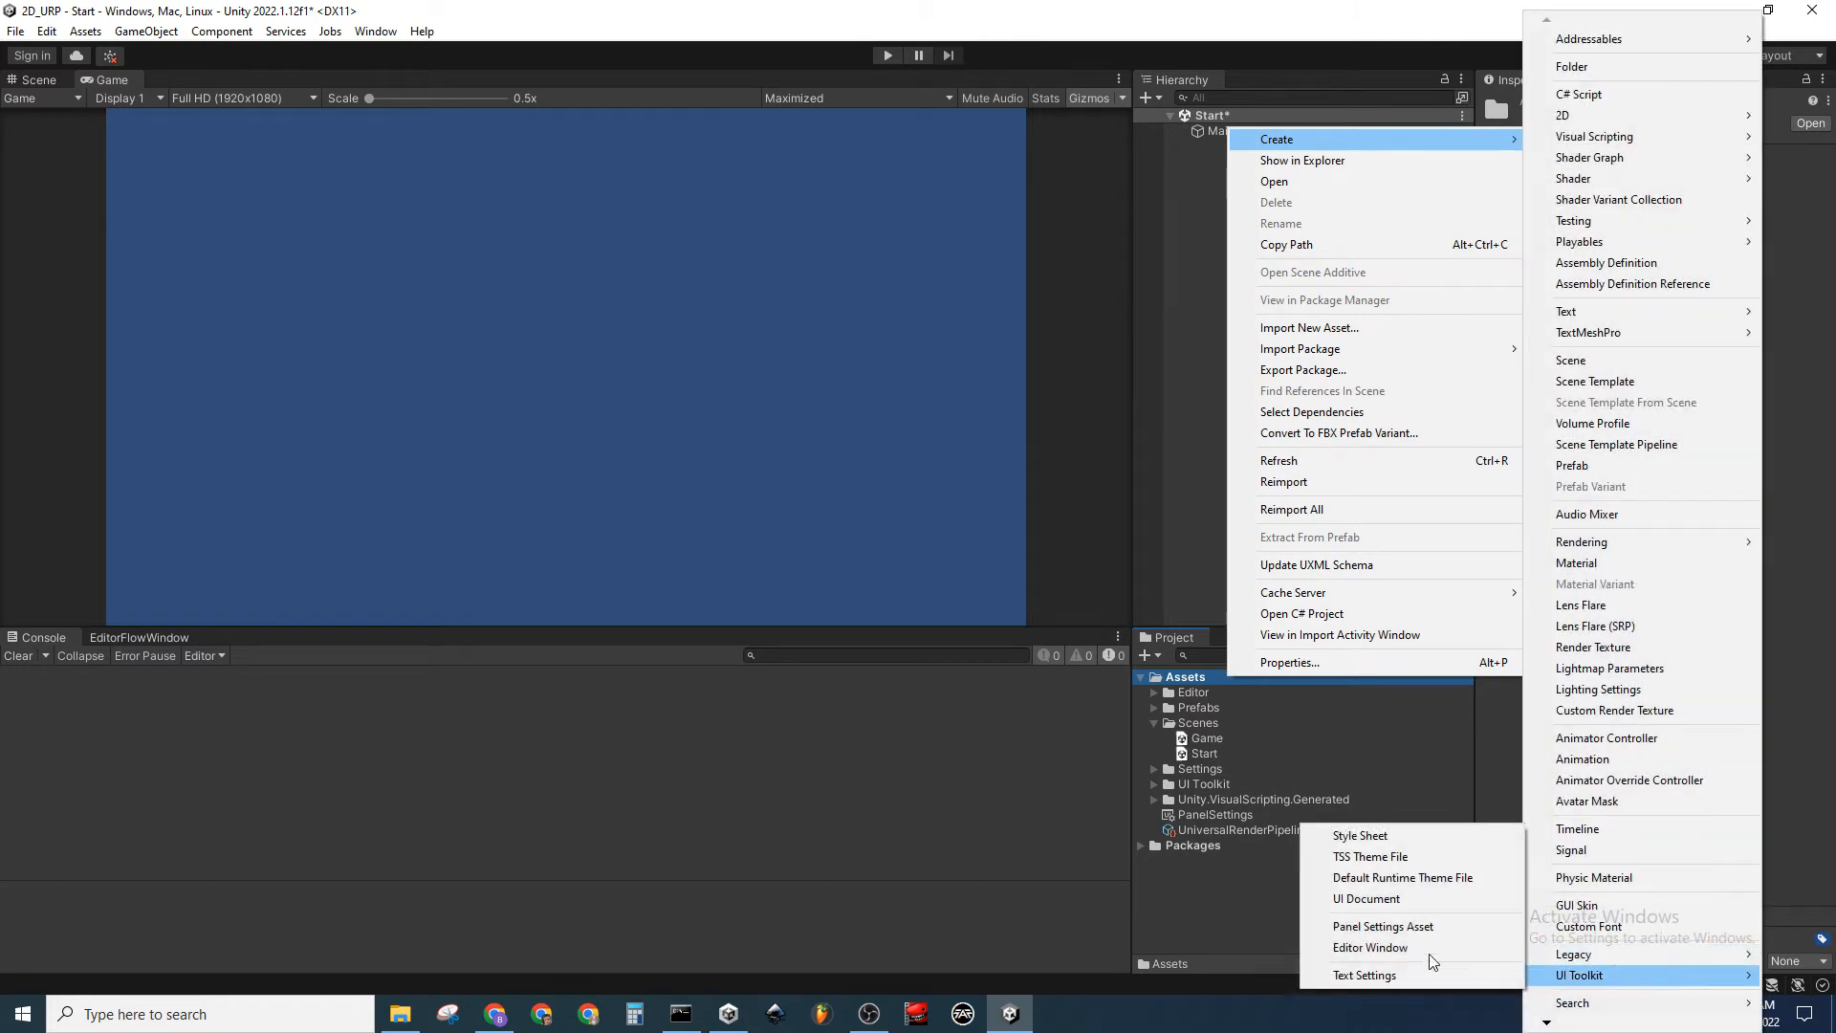
{"action": "left_click", "coordinate": [1417, 901]}
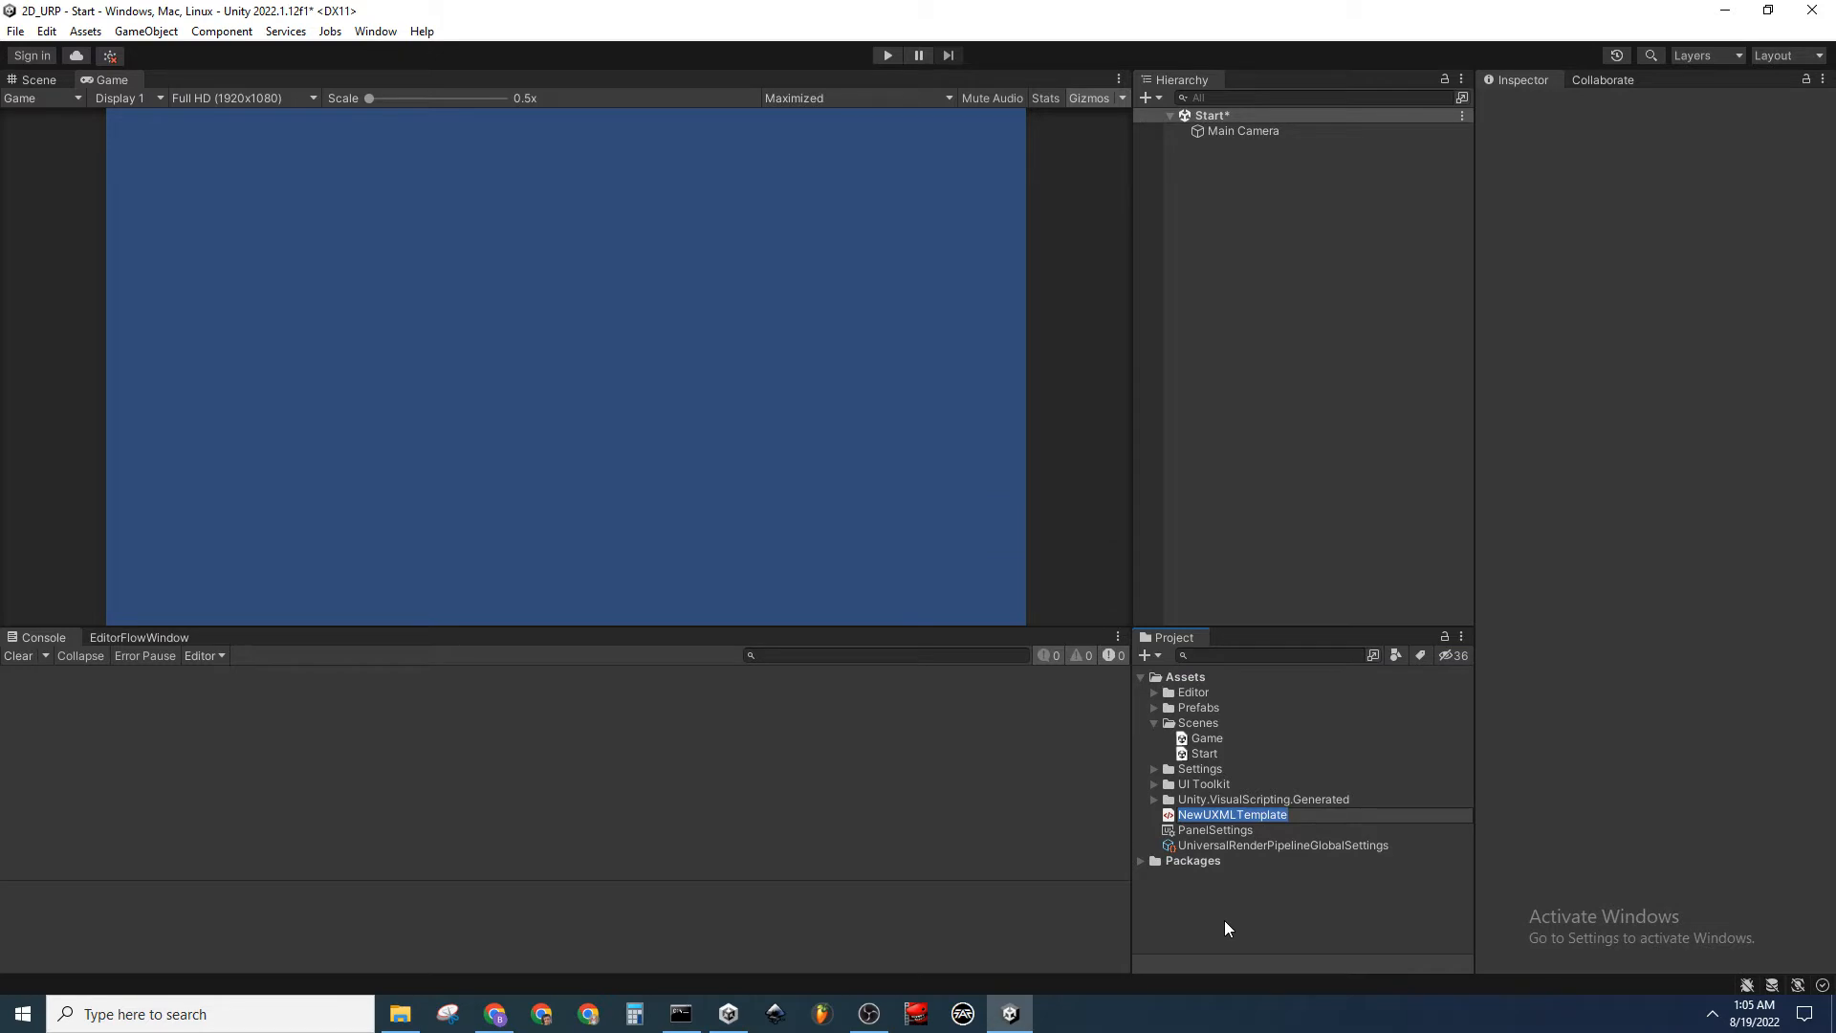
{"action": "type", "text": "StartUI"}
{"action": "key", "text": "Return"}
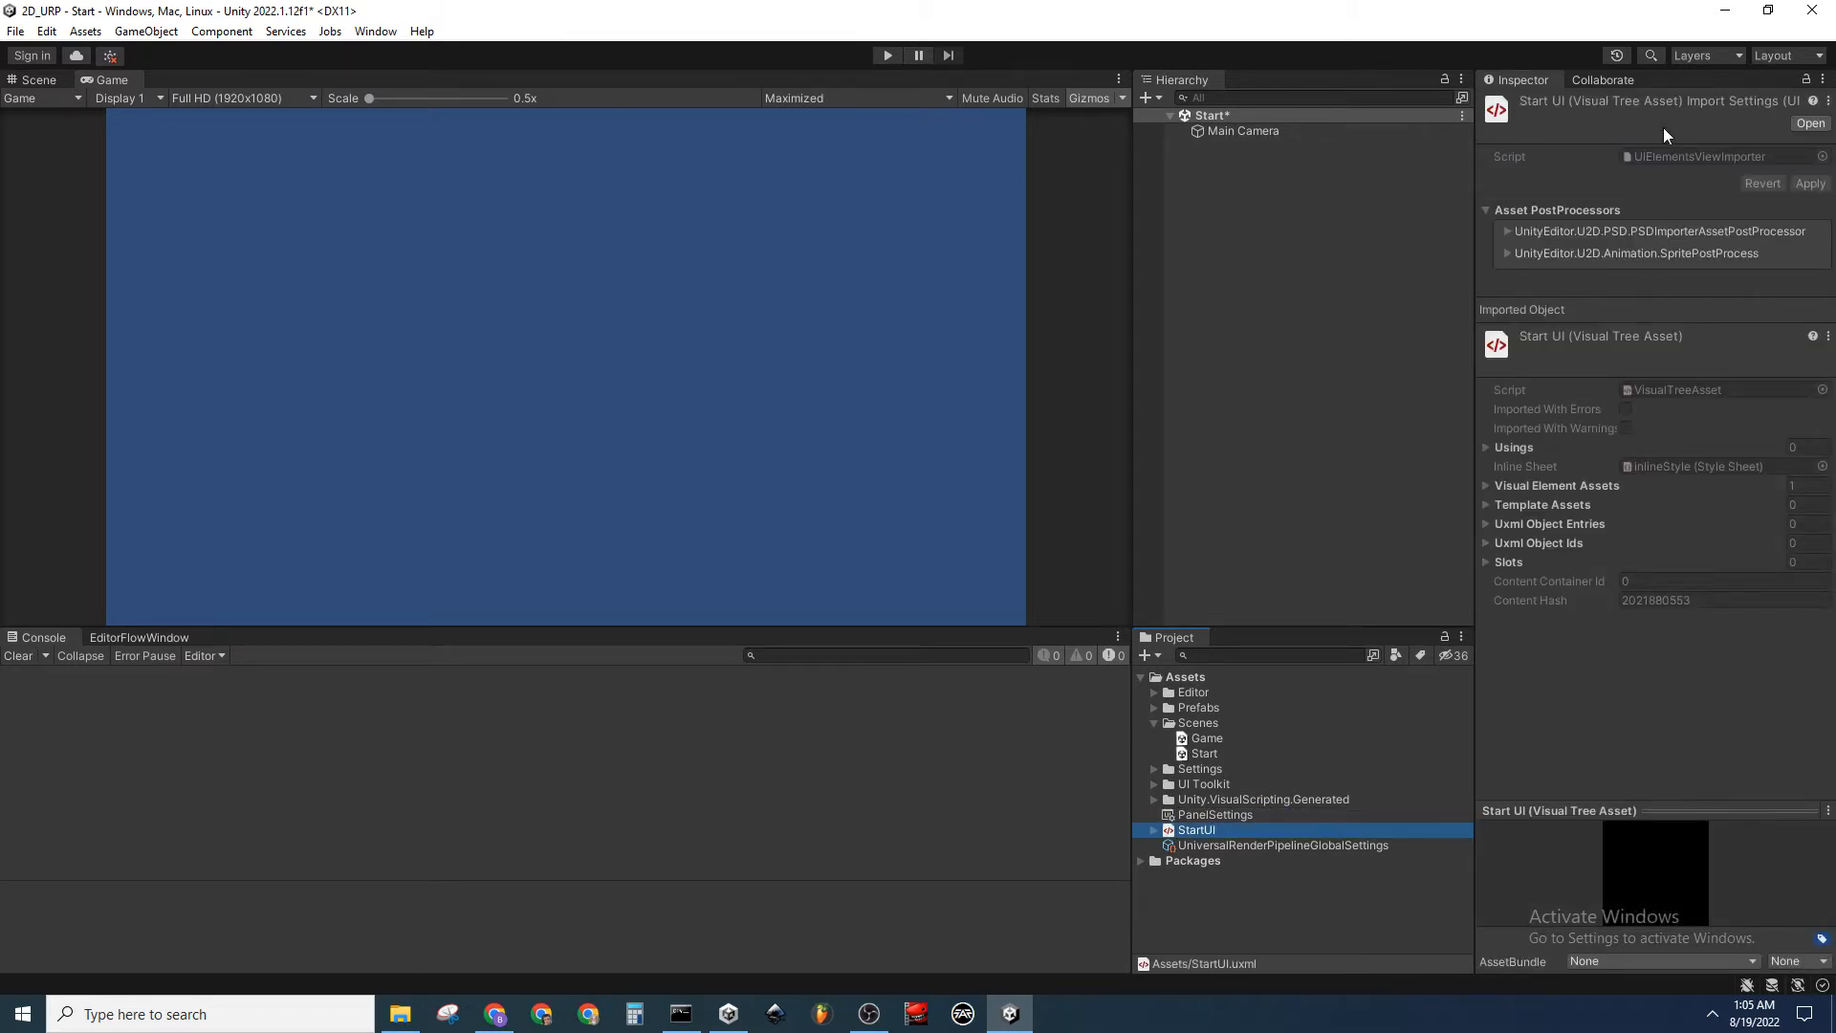
Assign StartUI as the Source Asset of the Main Camera's UI Document component
{"action": "left_click", "coordinate": [1289, 131]}
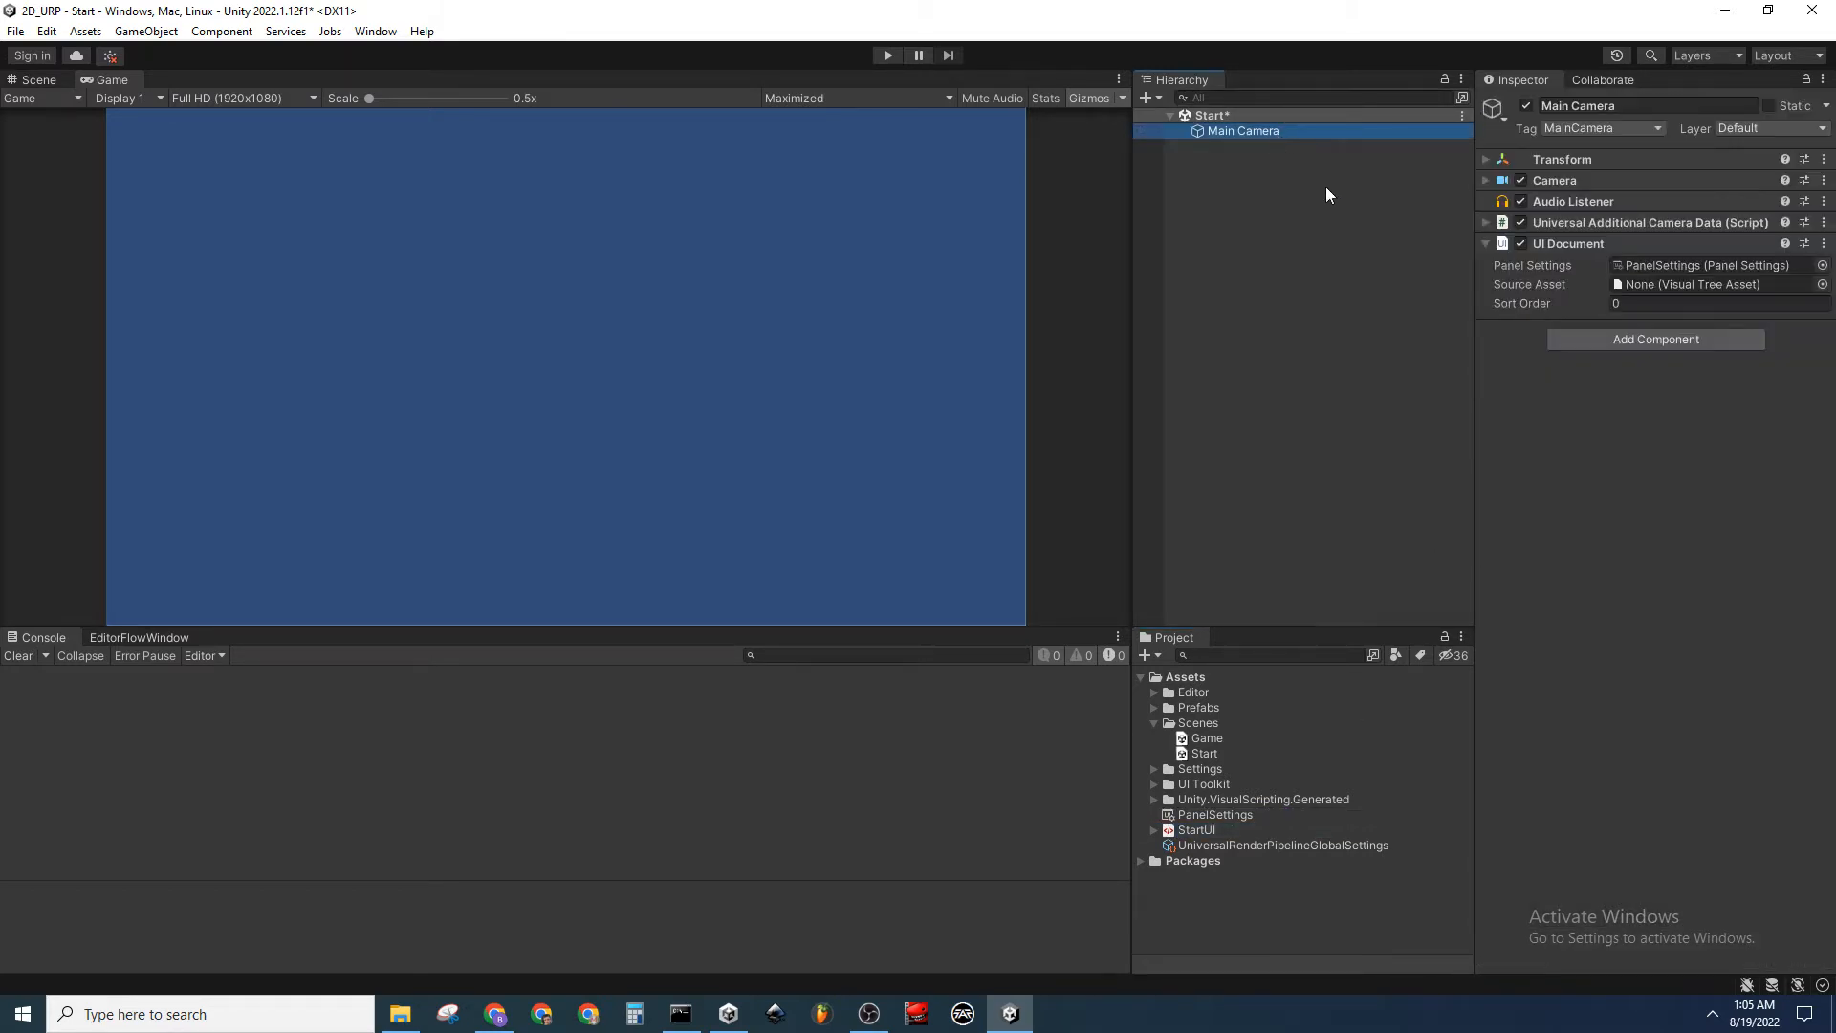
{"action": "left_click", "coordinate": [1822, 284]}
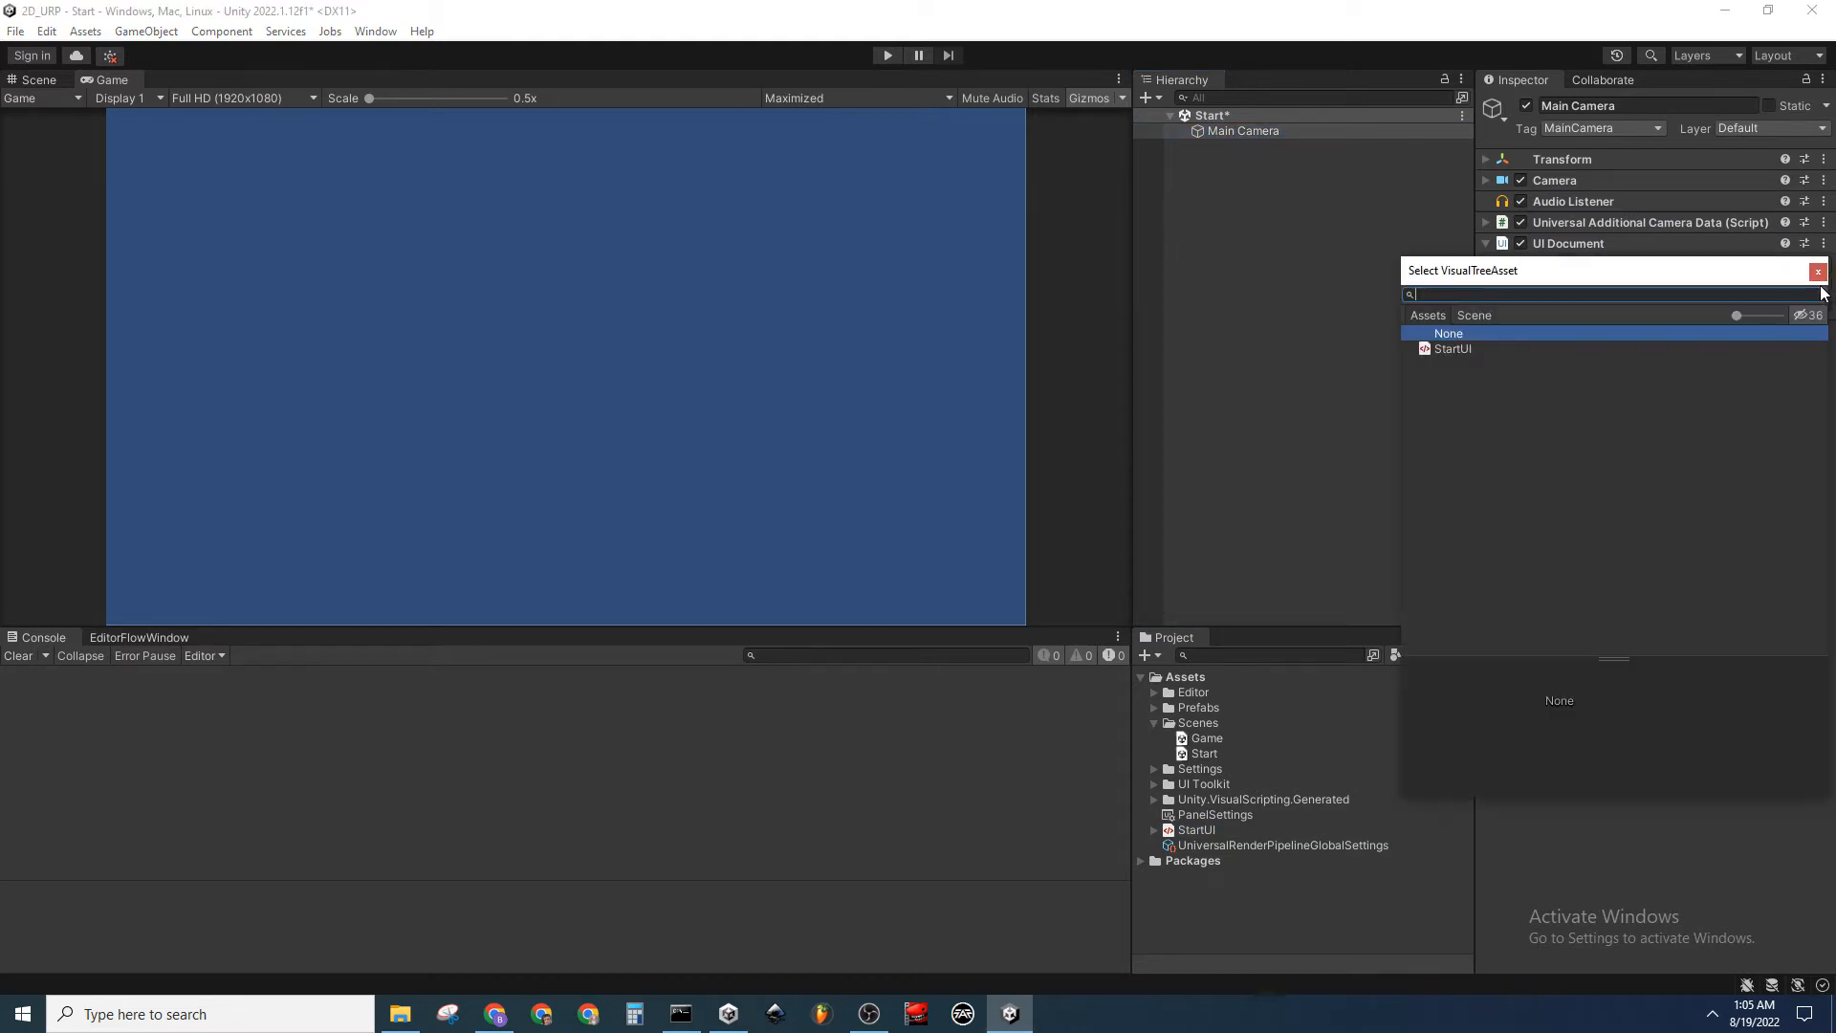
{"action": "left_click", "coordinate": [1509, 348]}
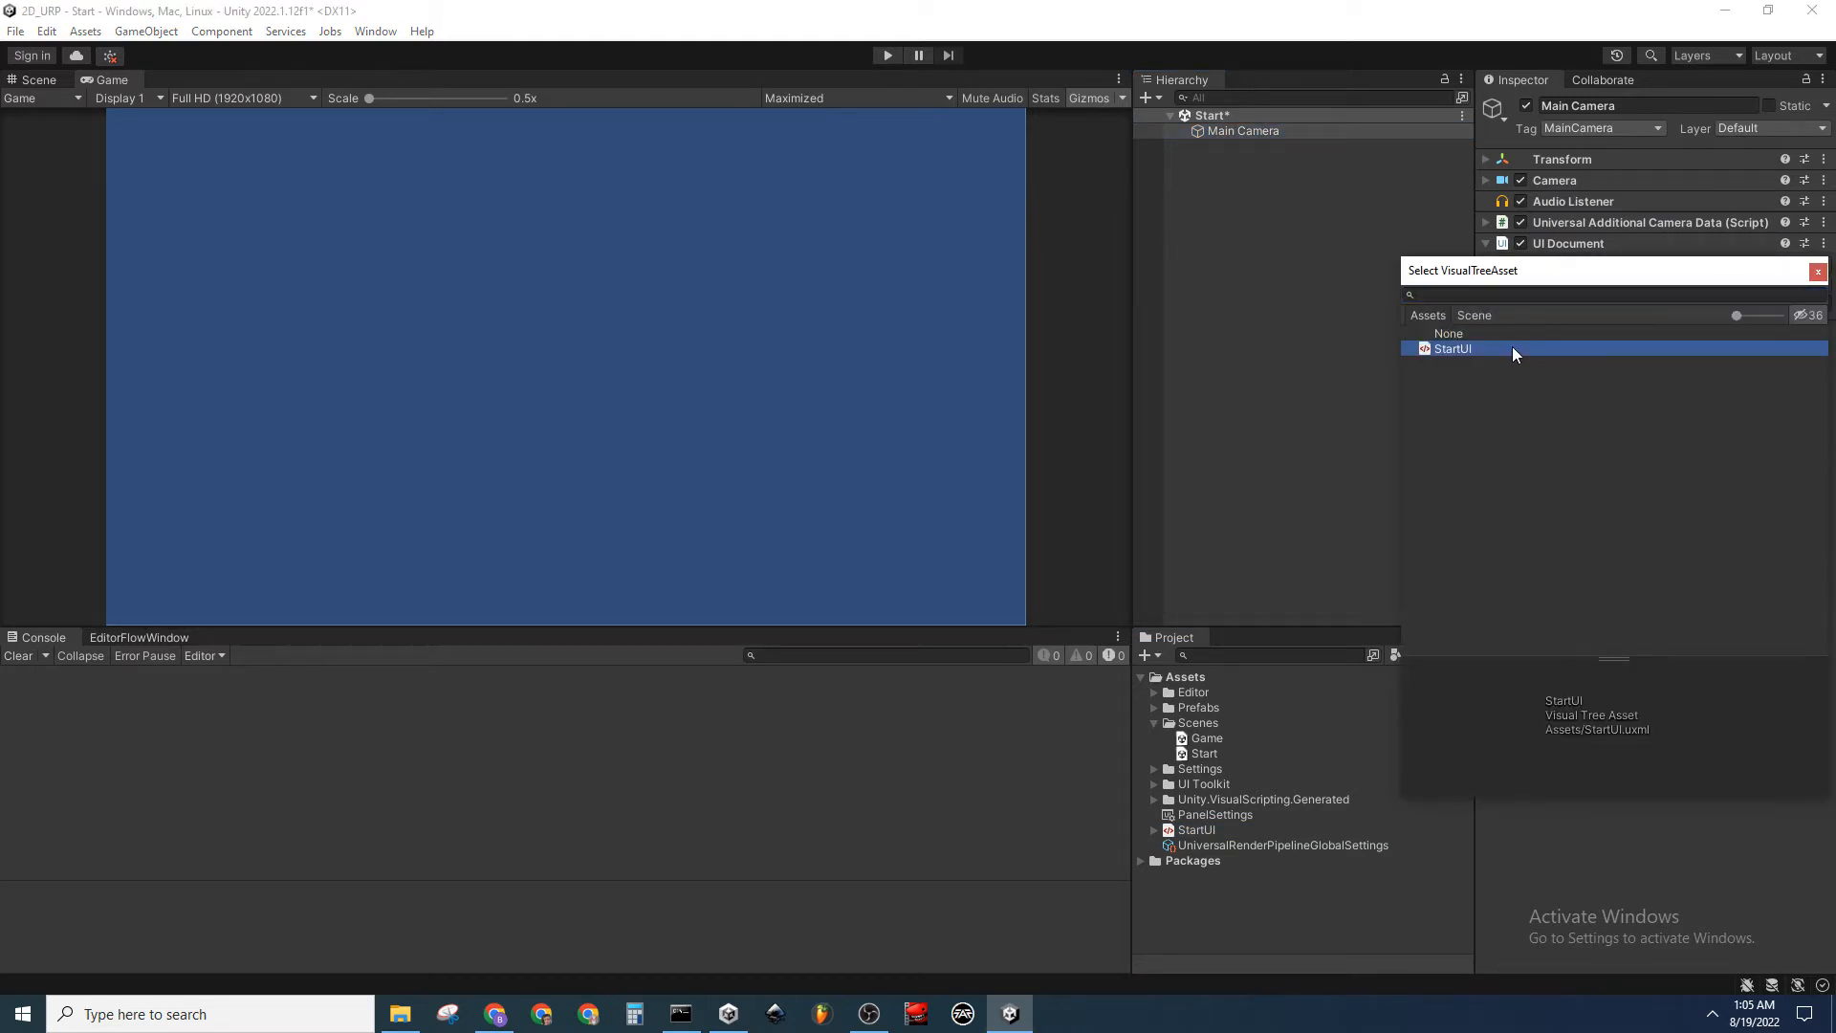
{"action": "double_click", "coordinate": [1512, 348]}
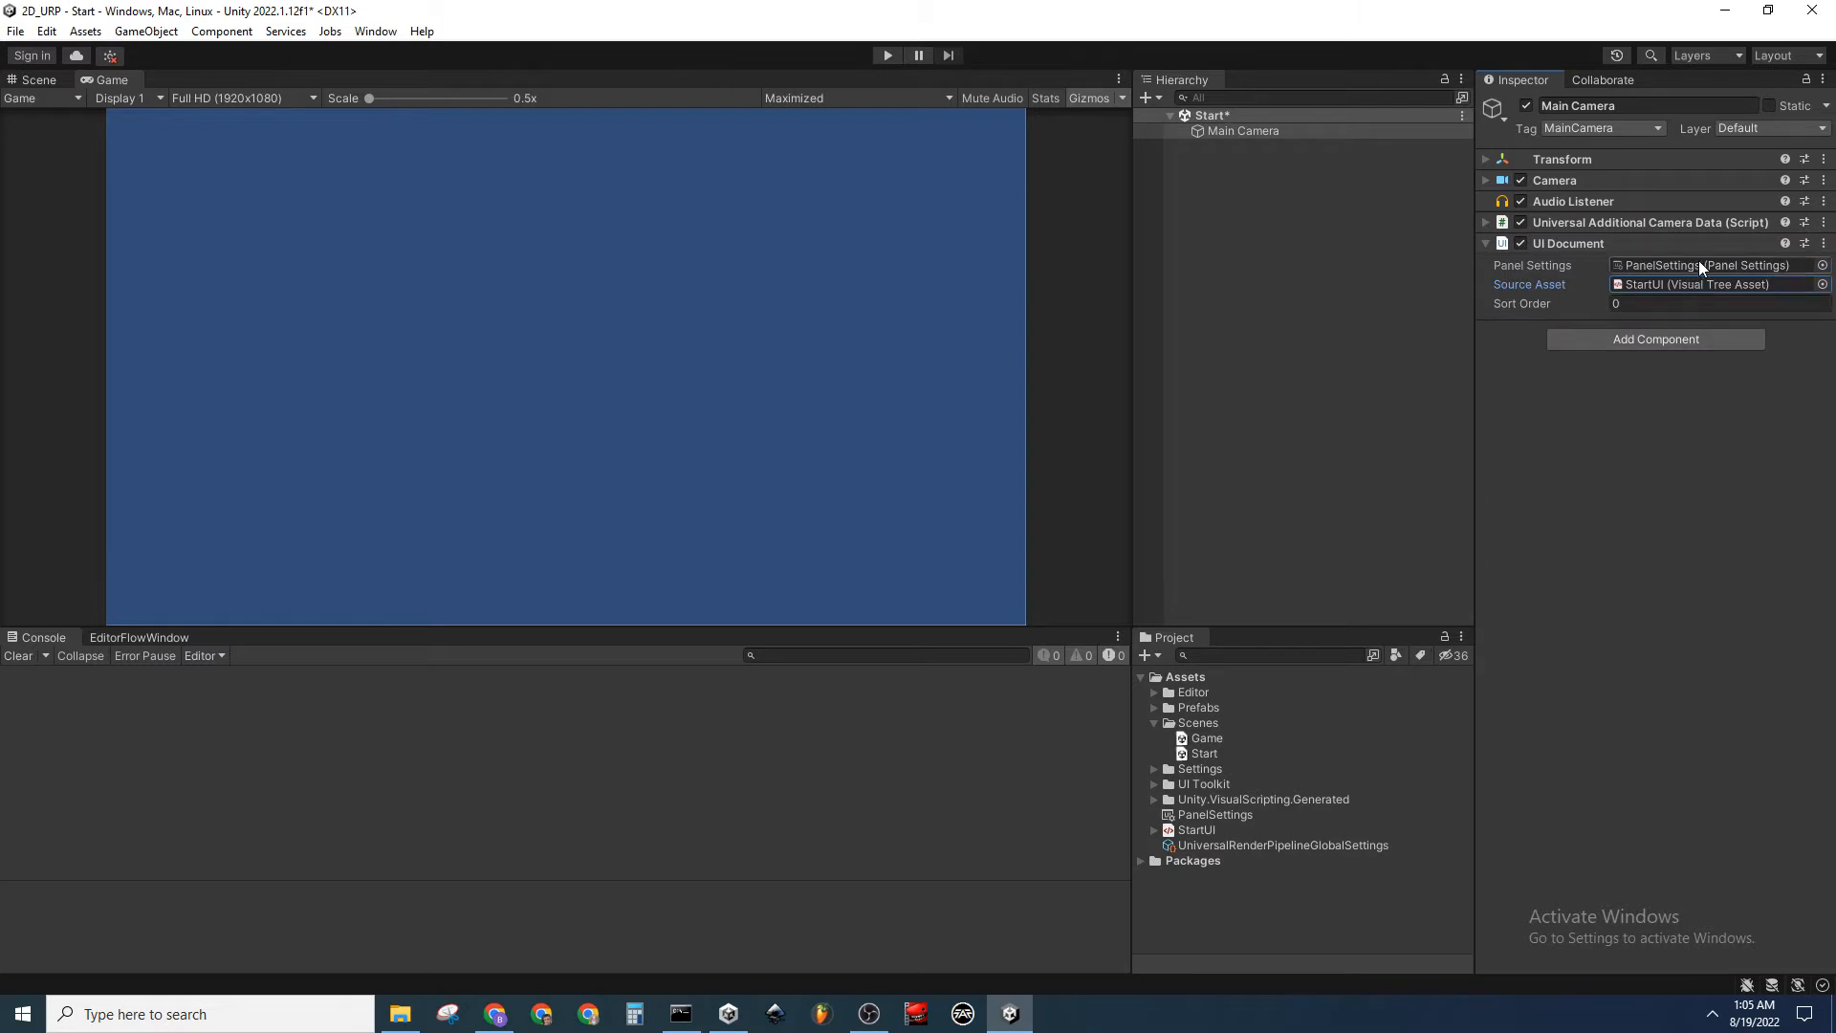
{"action": "left_click", "coordinate": [1366, 405]}
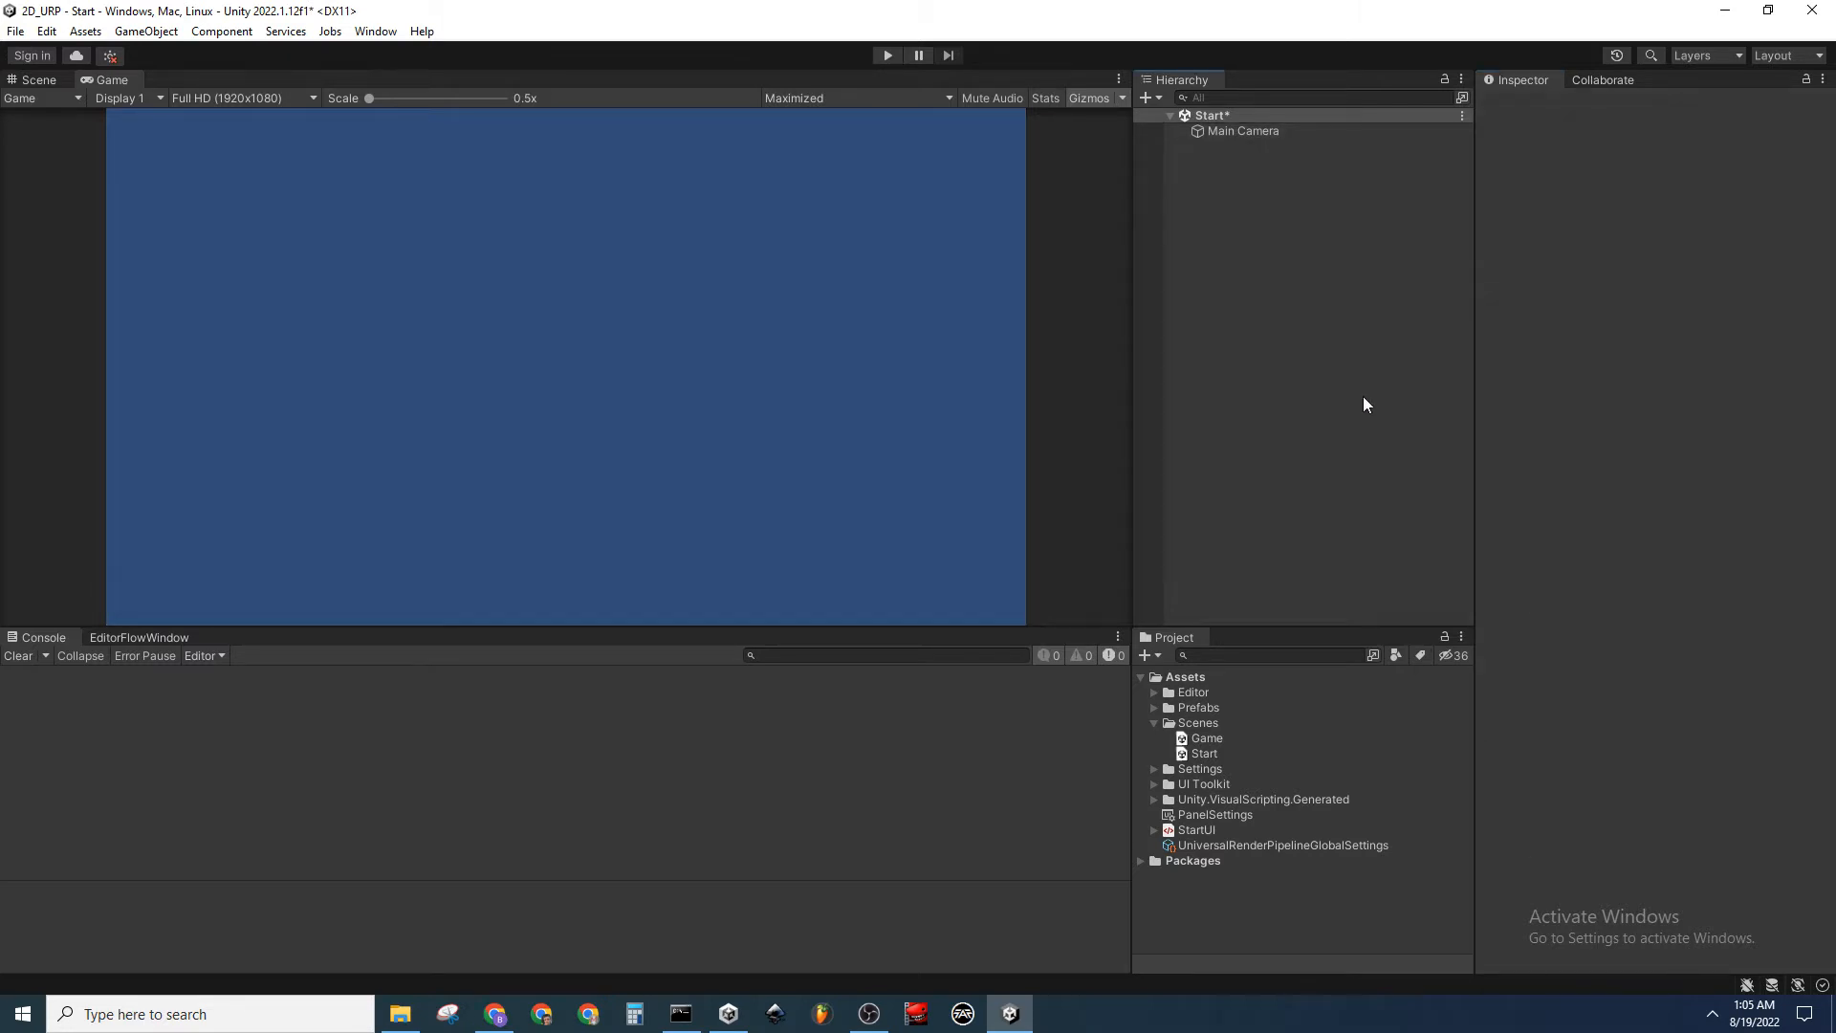
{"action": "left_click", "coordinate": [1339, 134]}
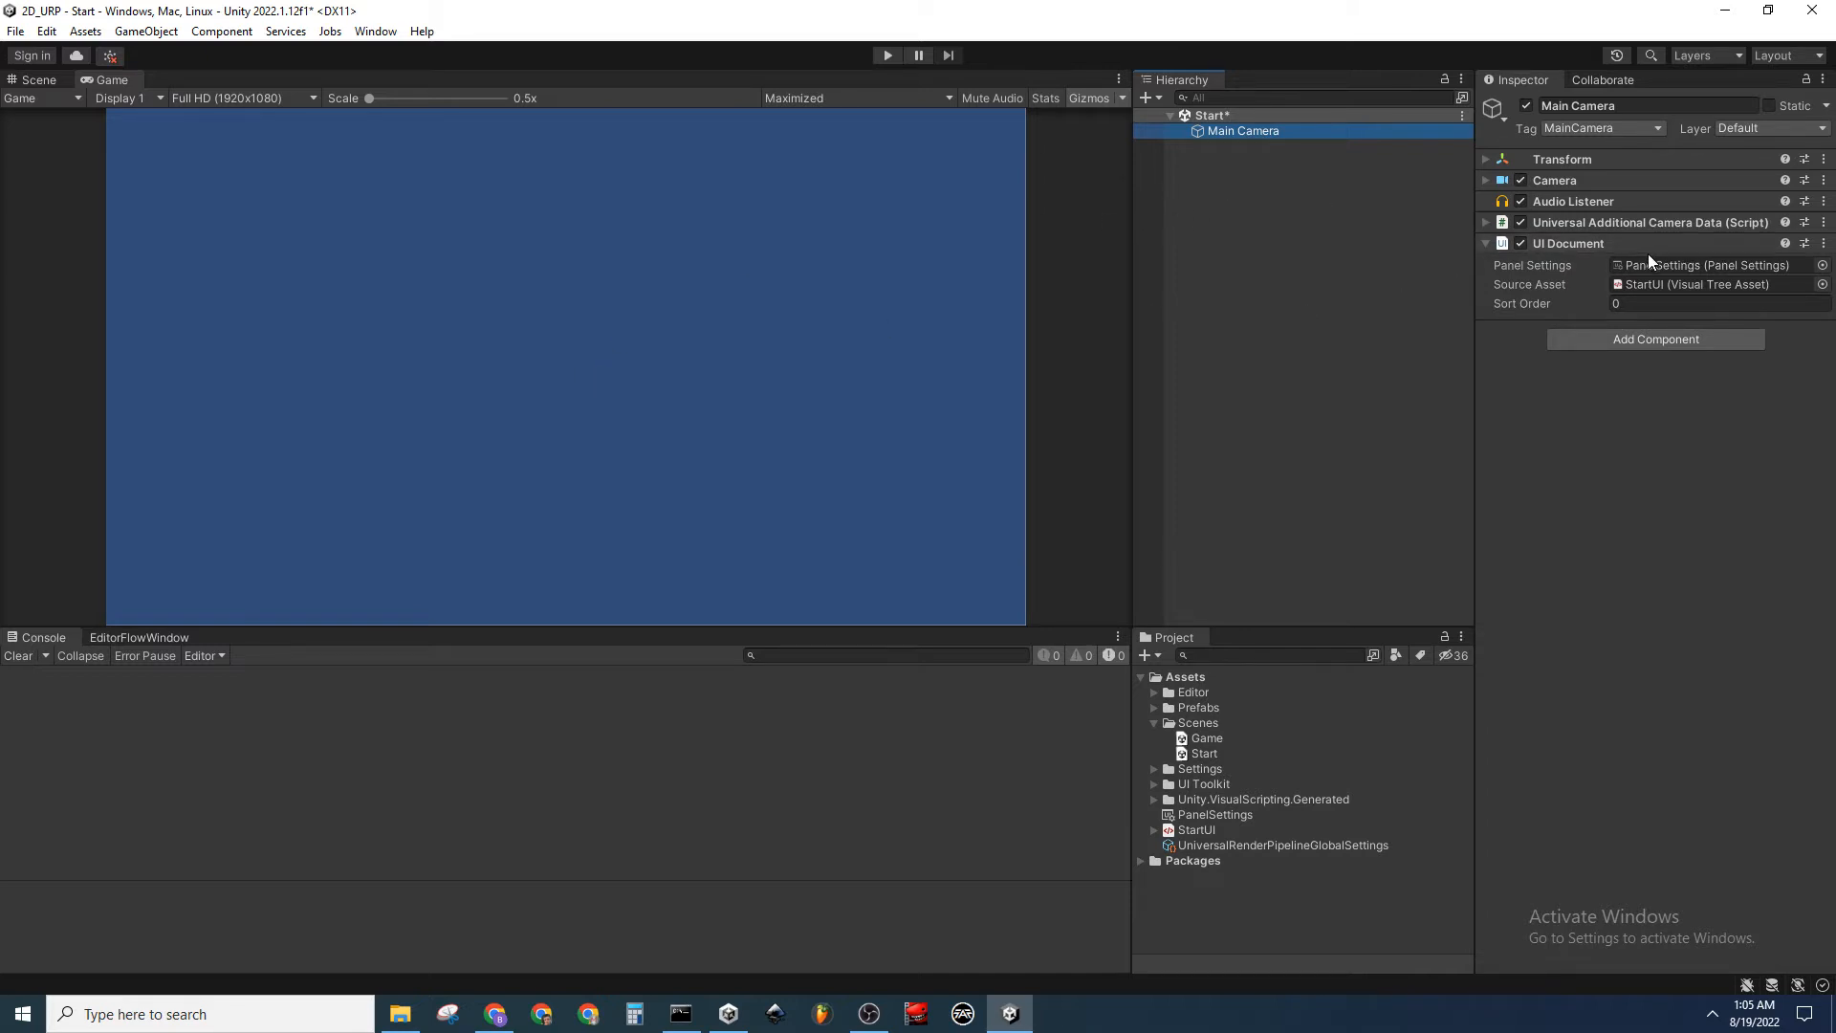
{"action": "left_click", "coordinate": [375, 31]}
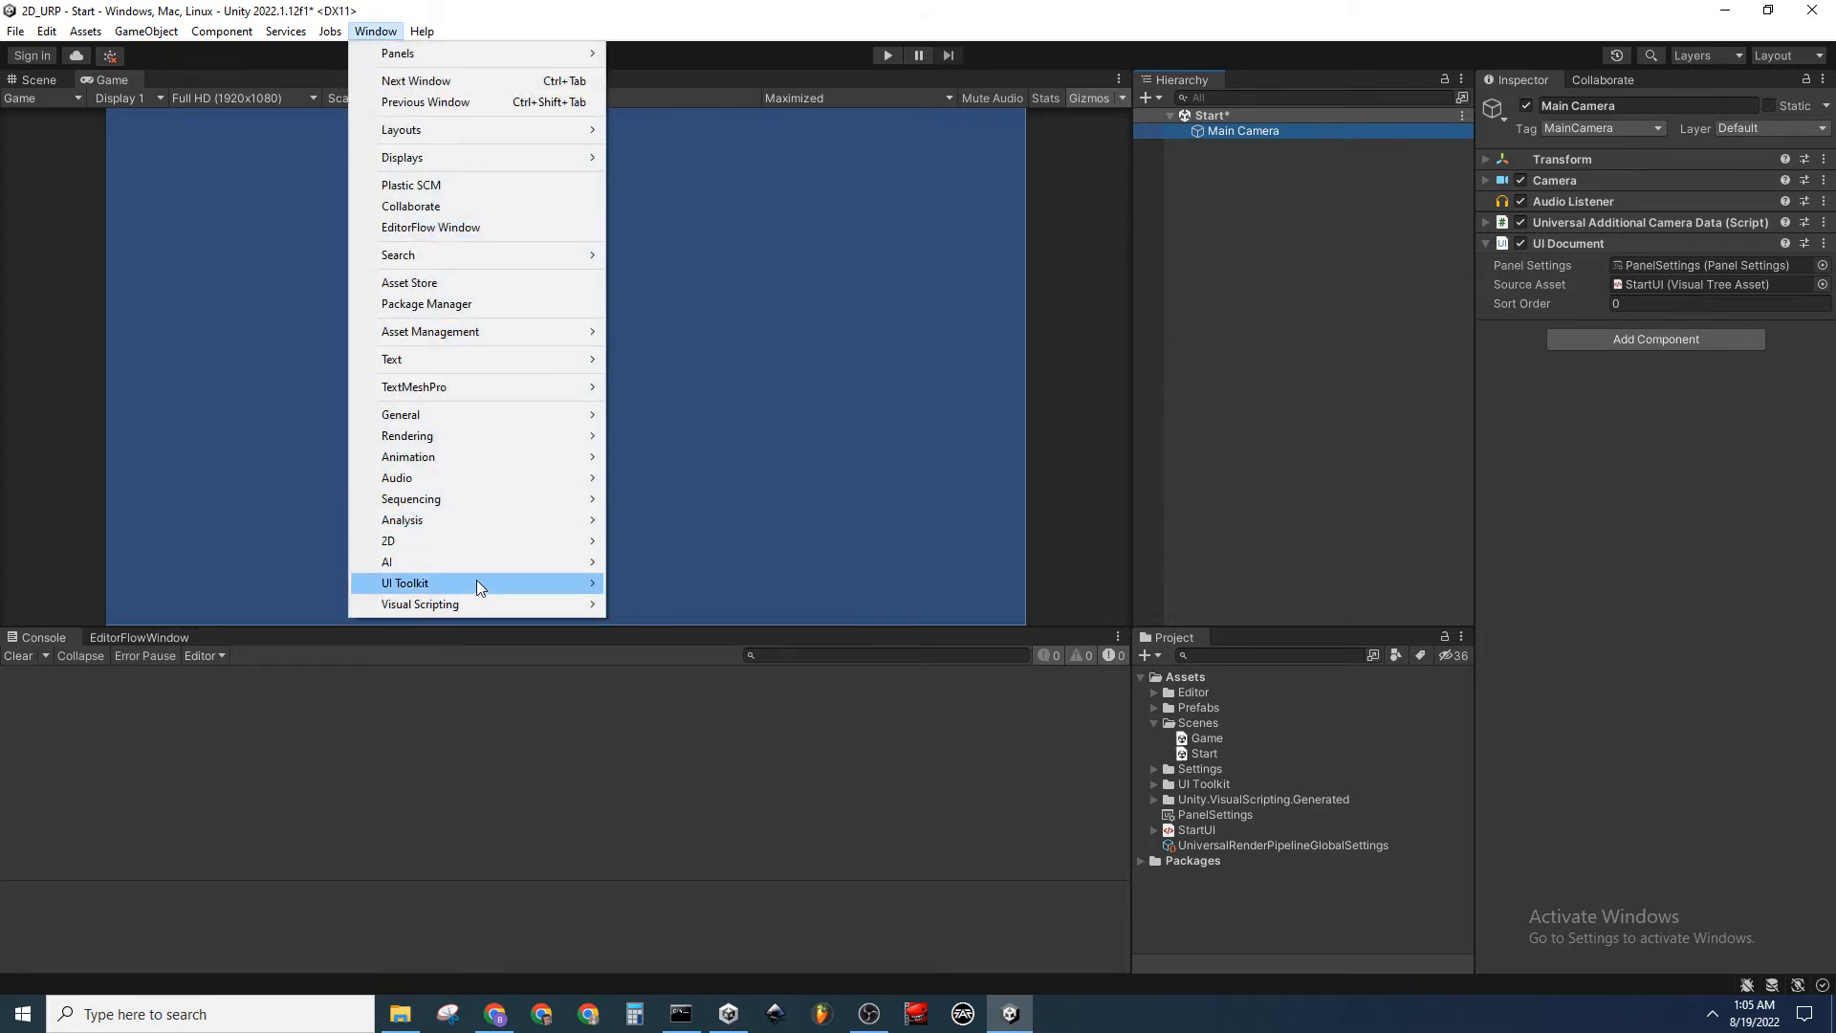
{"action": "mouse_move", "coordinate": [475, 583]}
{"action": "left_click", "coordinate": [686, 581]}
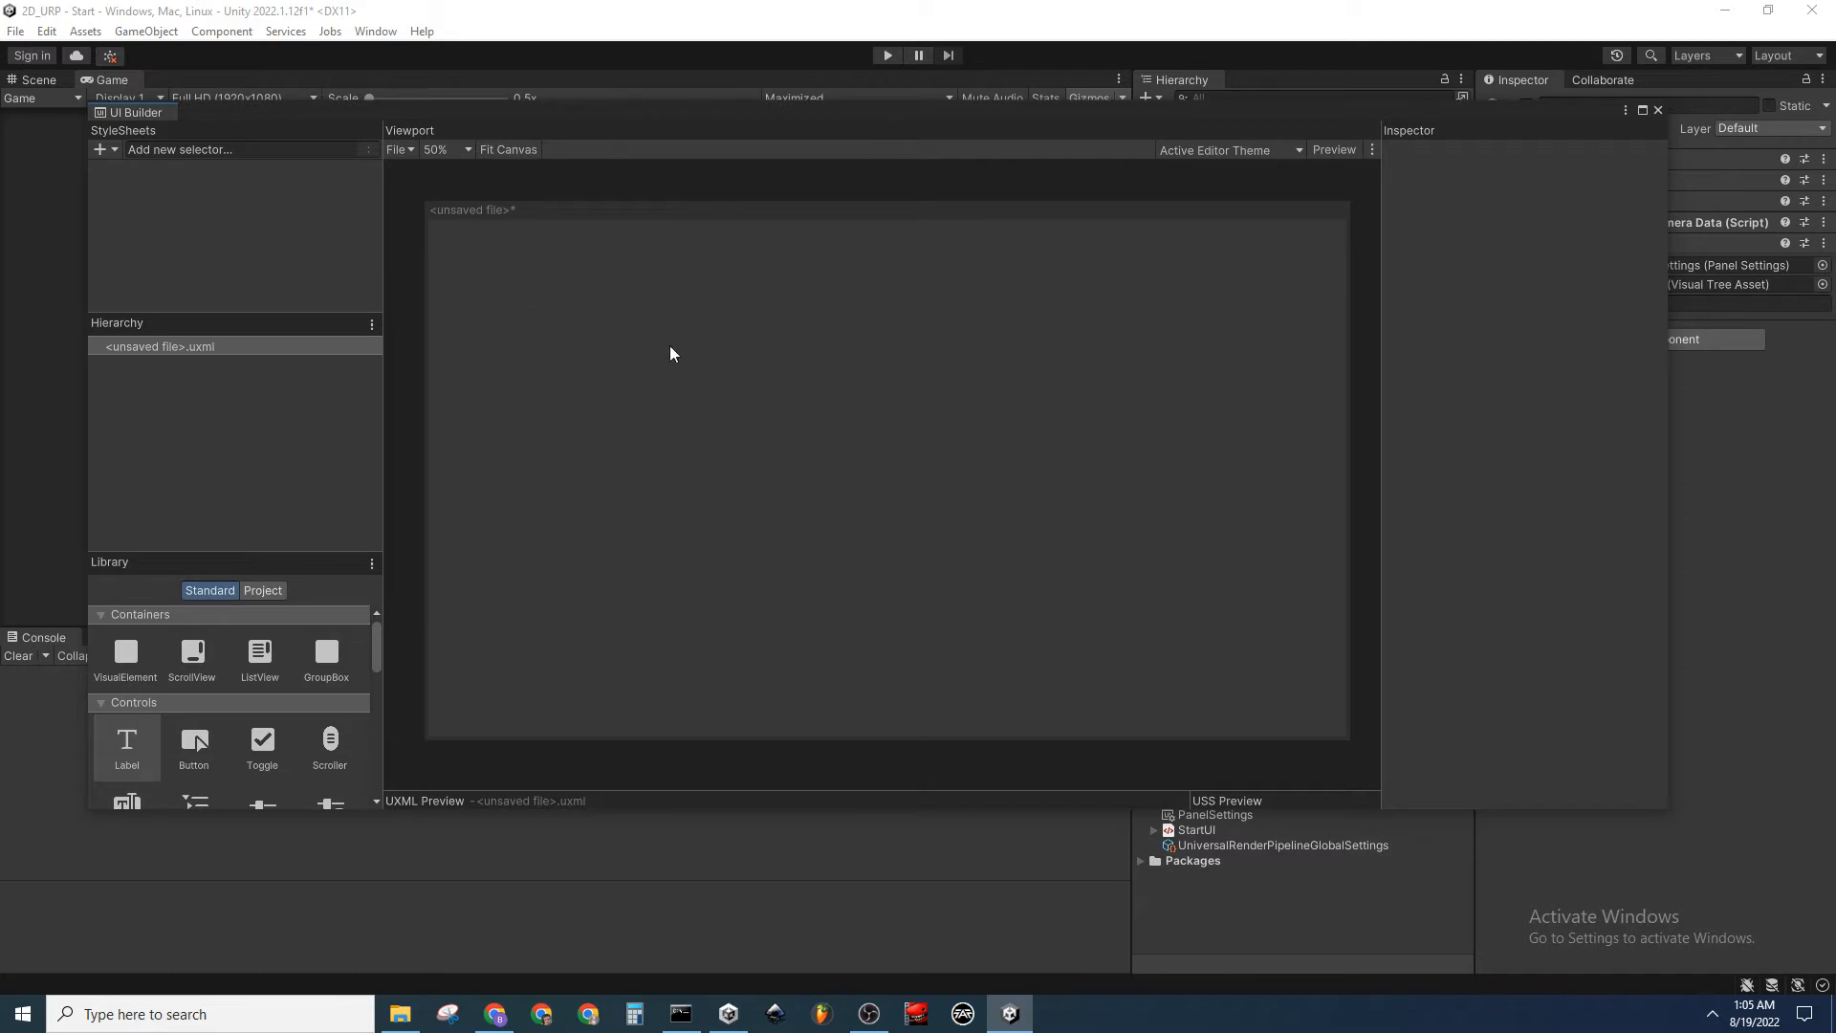
{"action": "left_click", "coordinate": [1657, 110]}
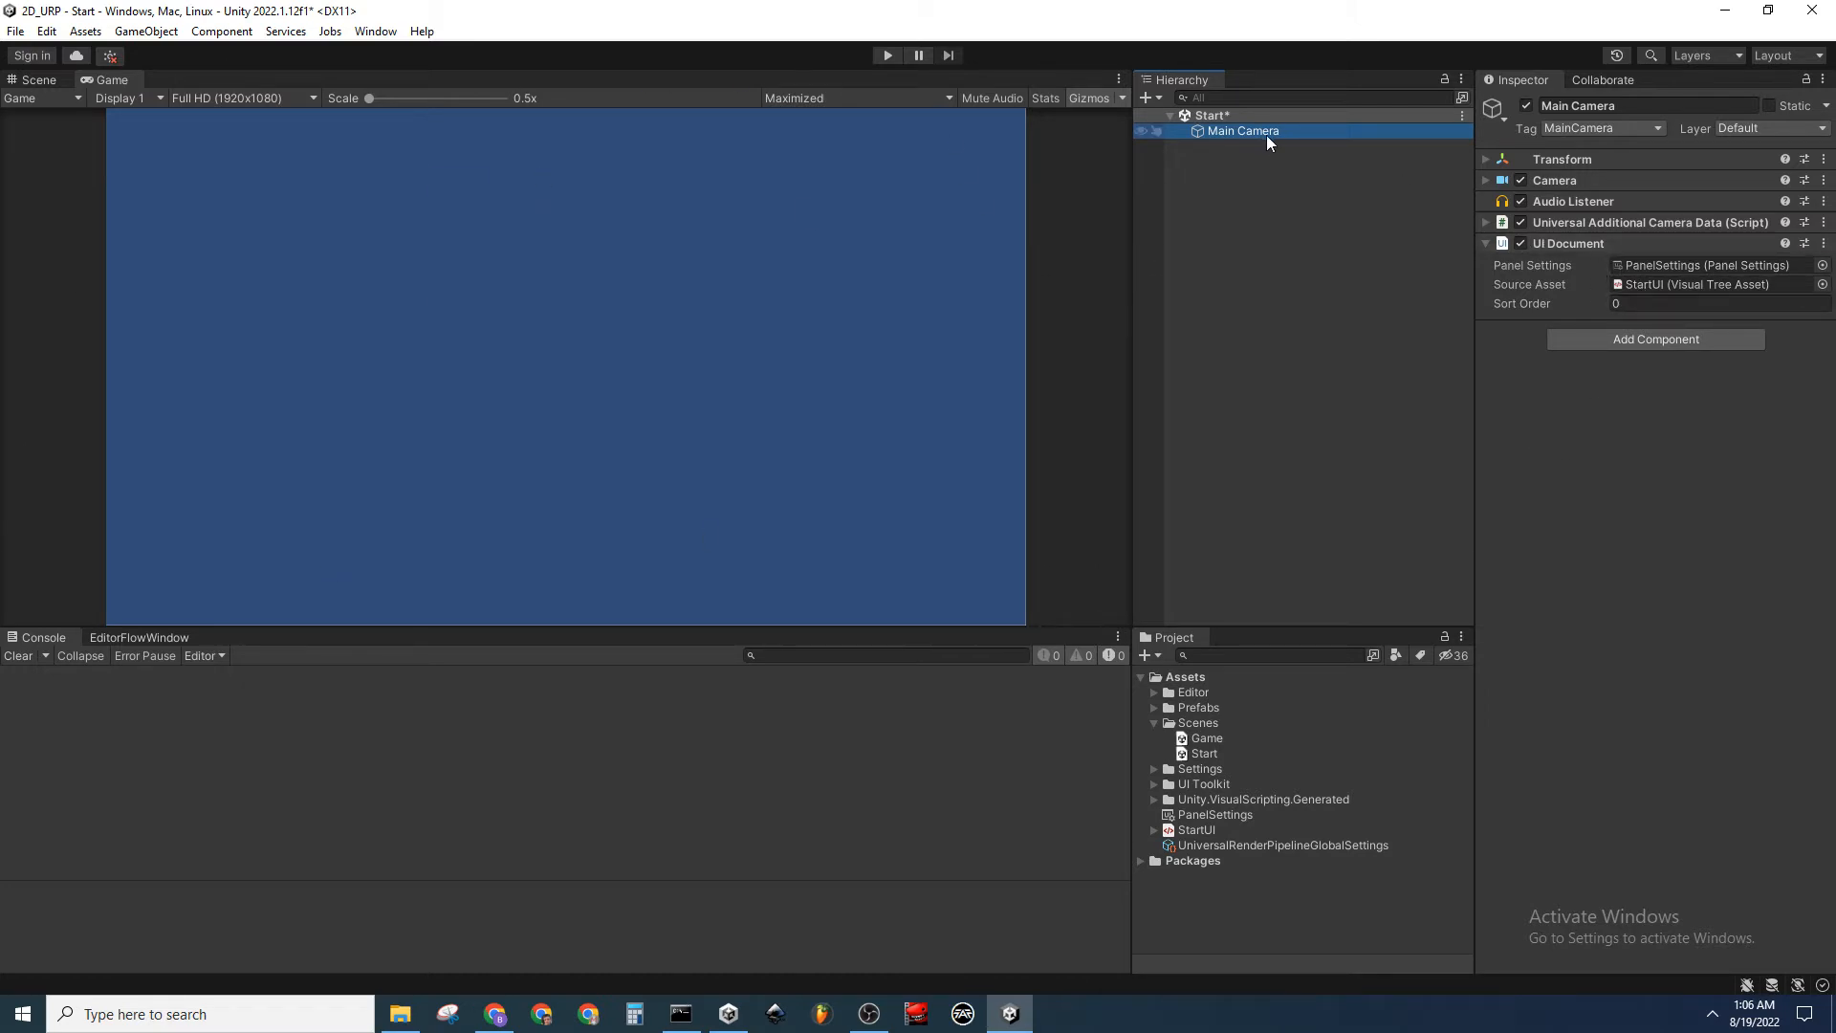
Add an Event System to the Start scene and replace its Standalone Input Module with InputSystemUIInputModule
{"action": "left_click", "coordinate": [1243, 225]}
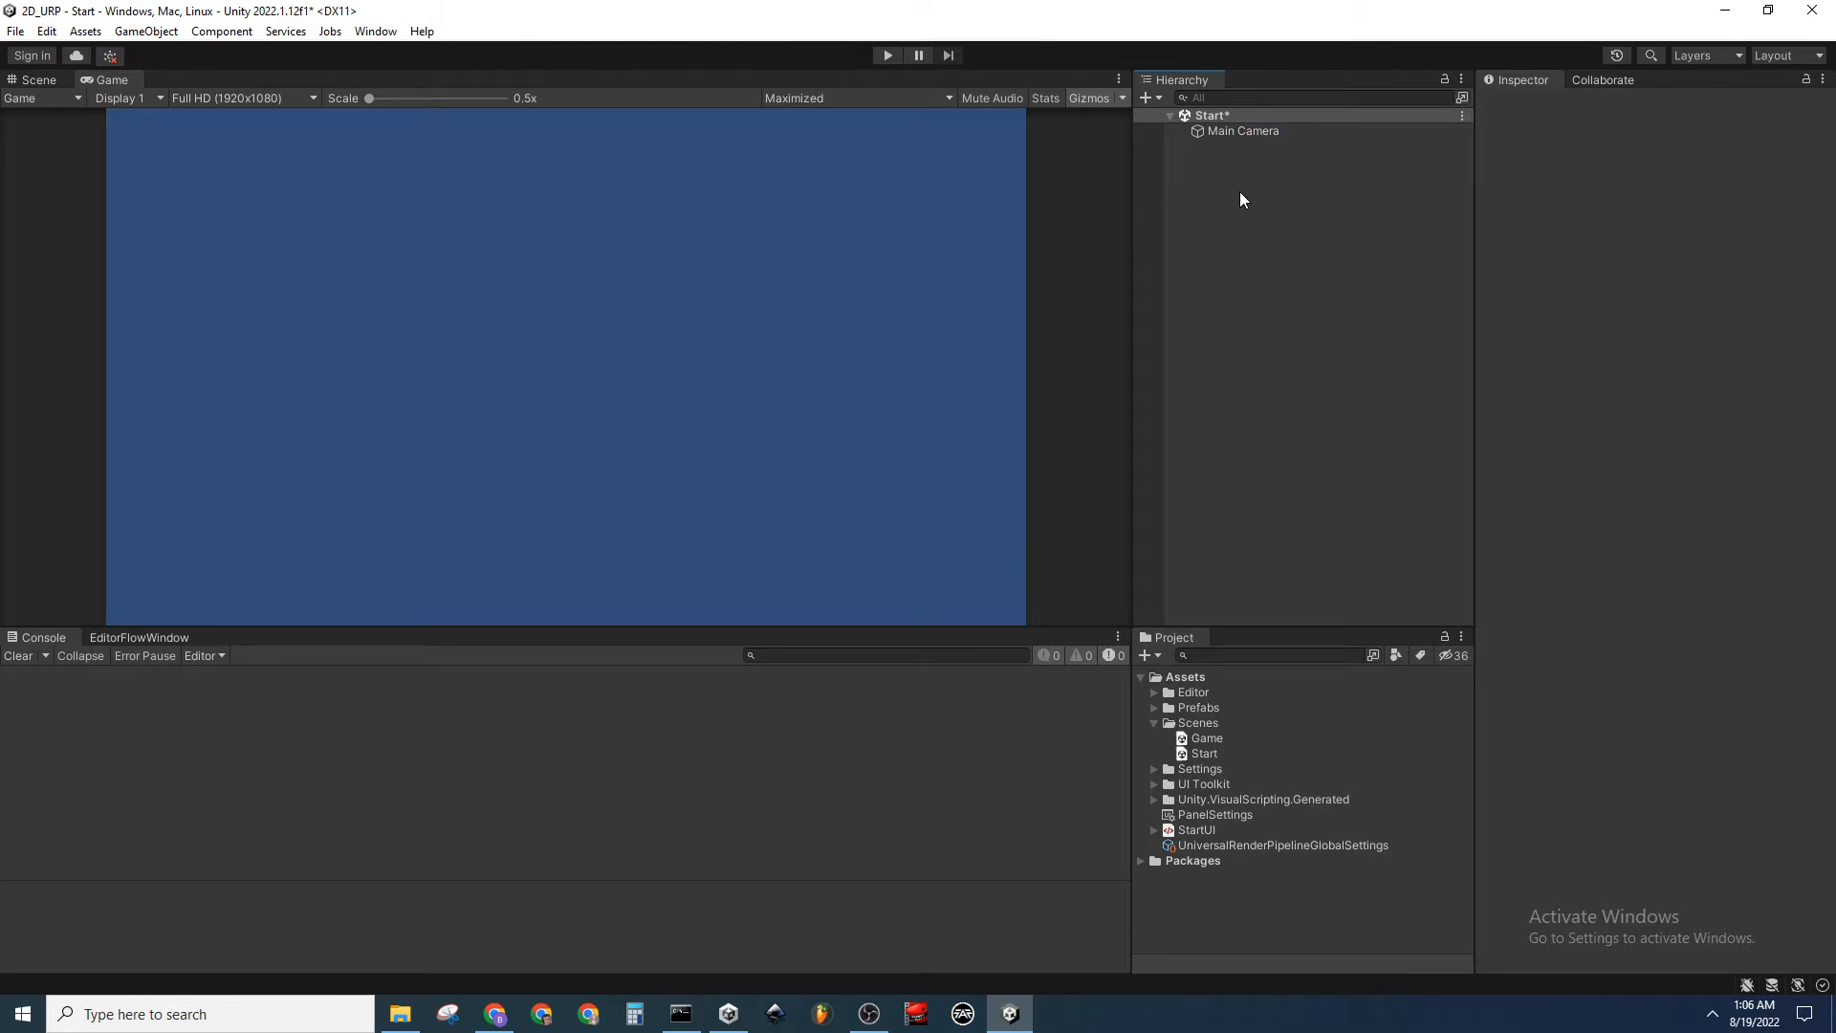
{"action": "right_click", "coordinate": [1239, 191]}
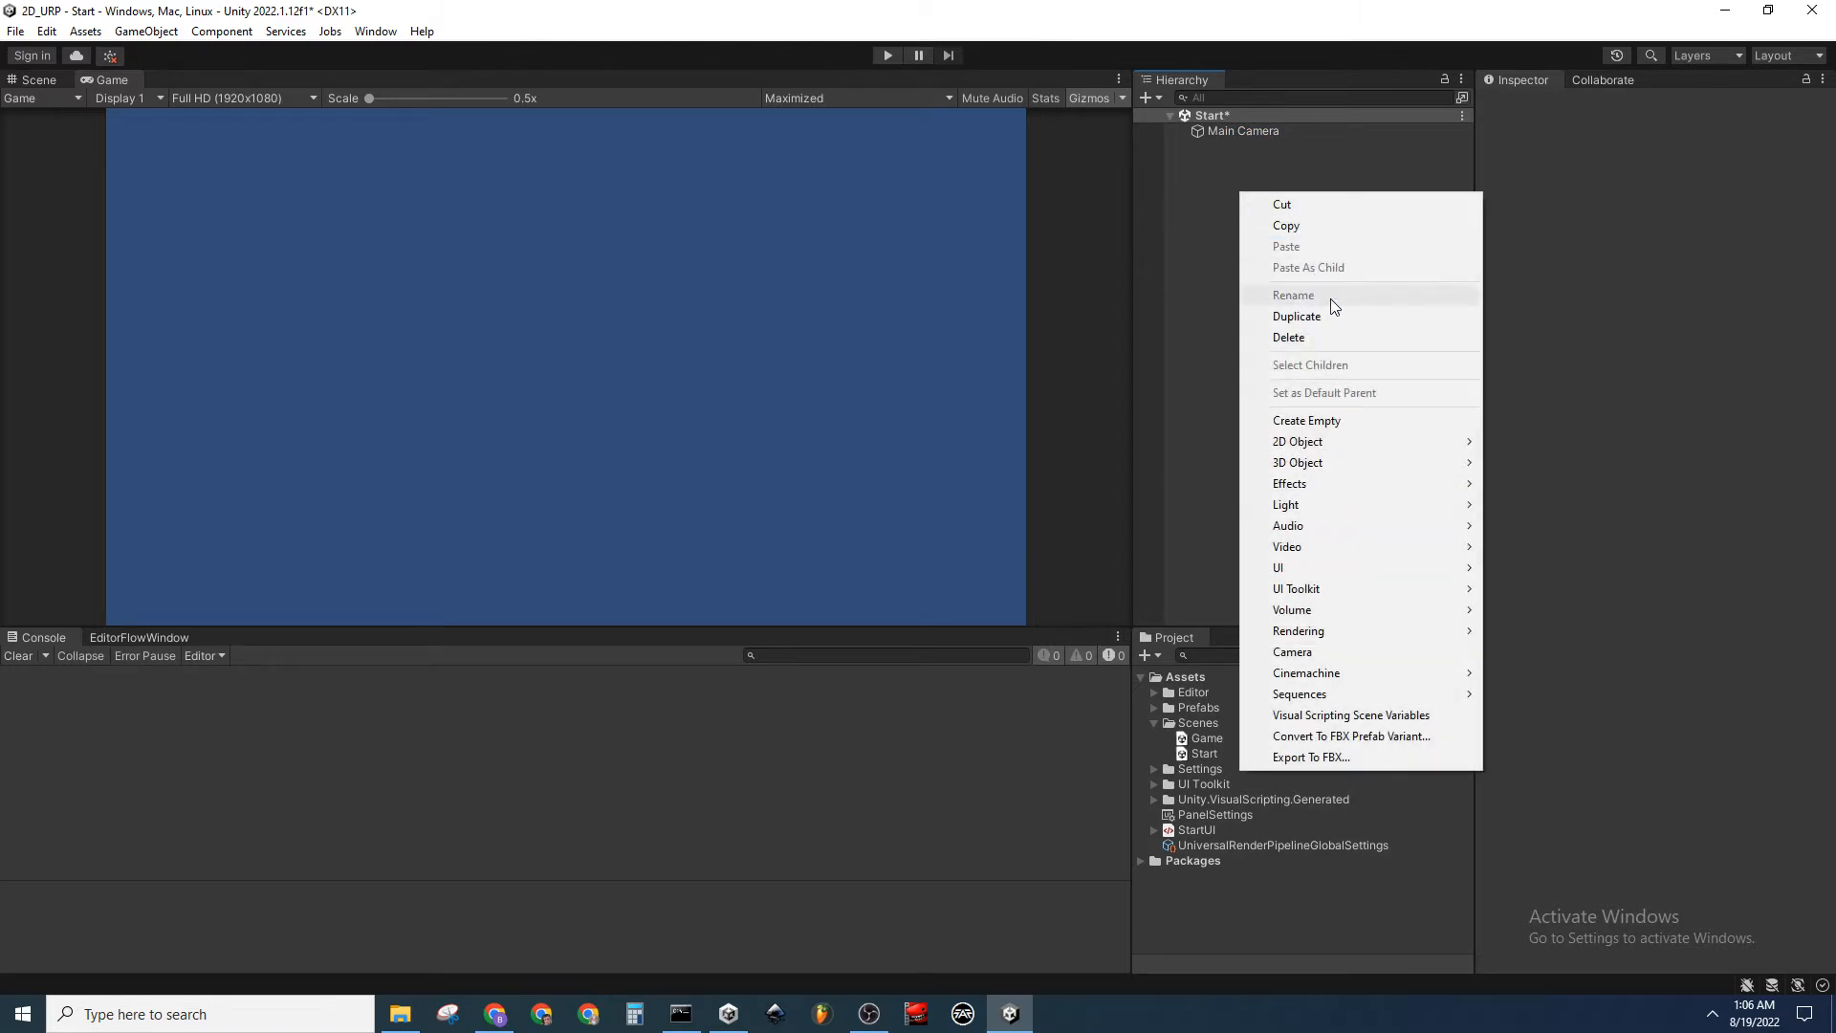
{"action": "mouse_move", "coordinate": [1378, 570]}
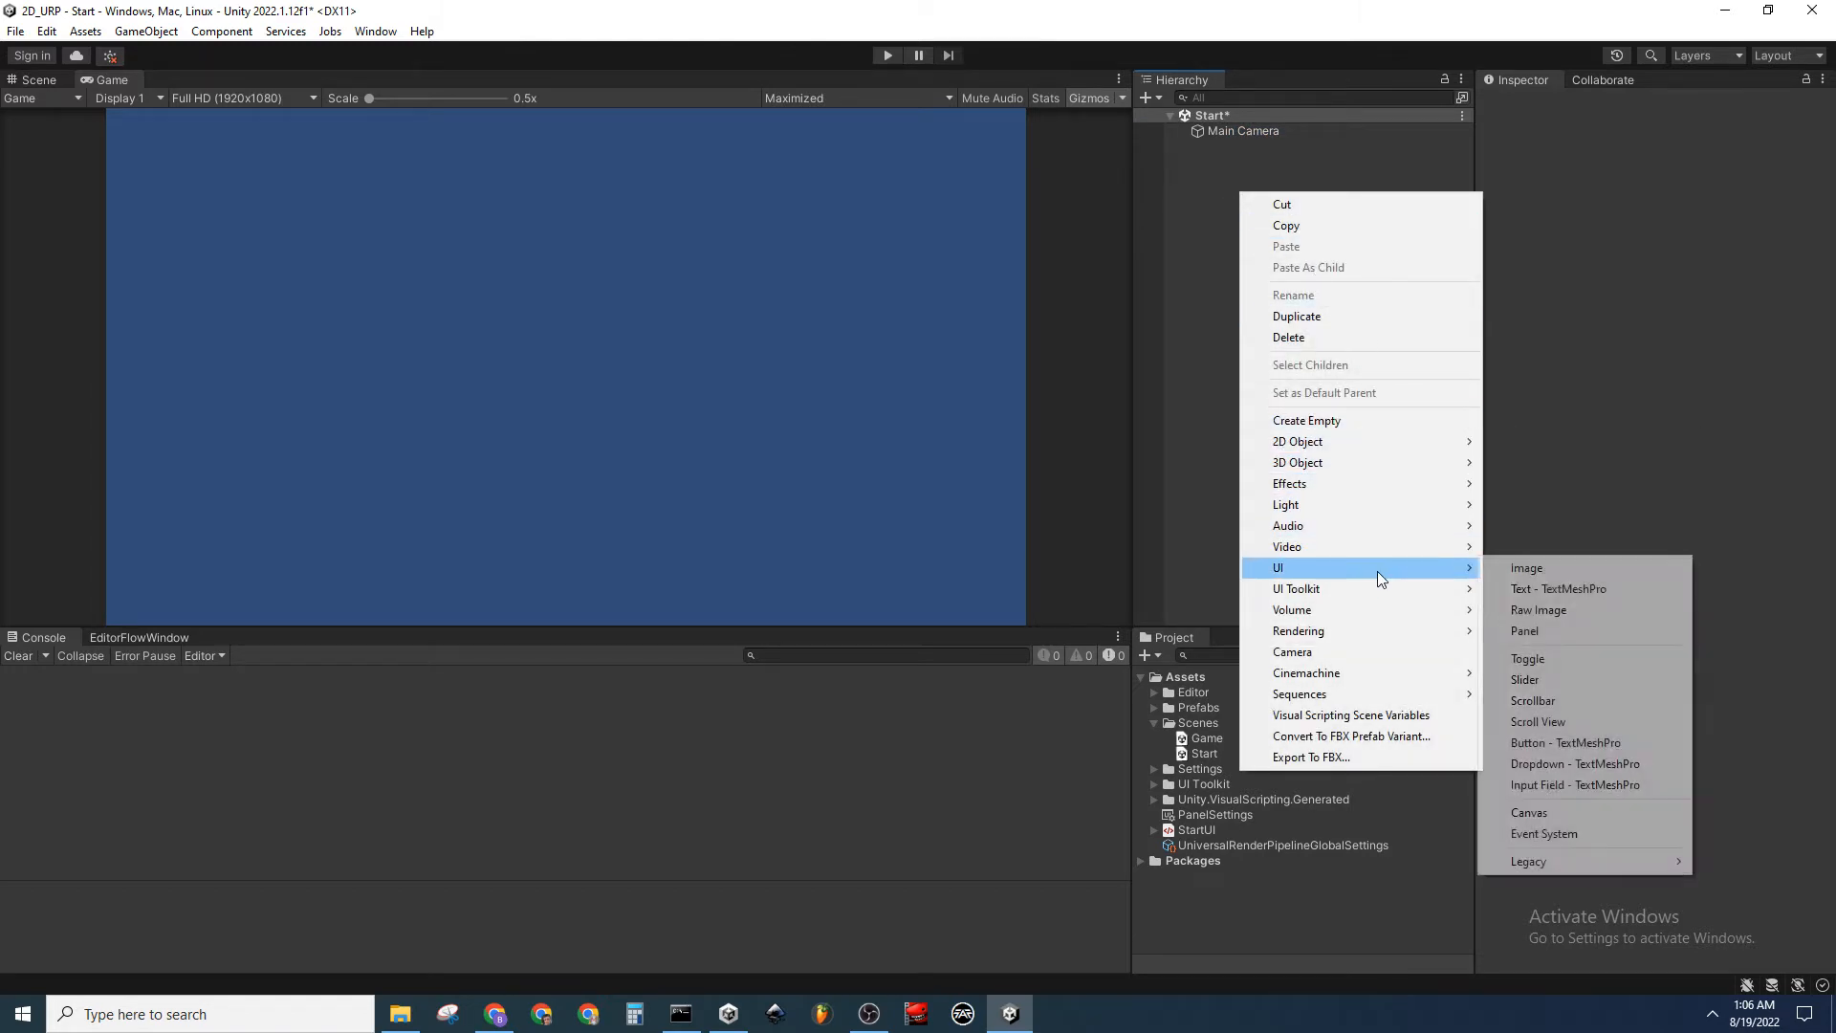
{"action": "left_click", "coordinate": [1599, 834]}
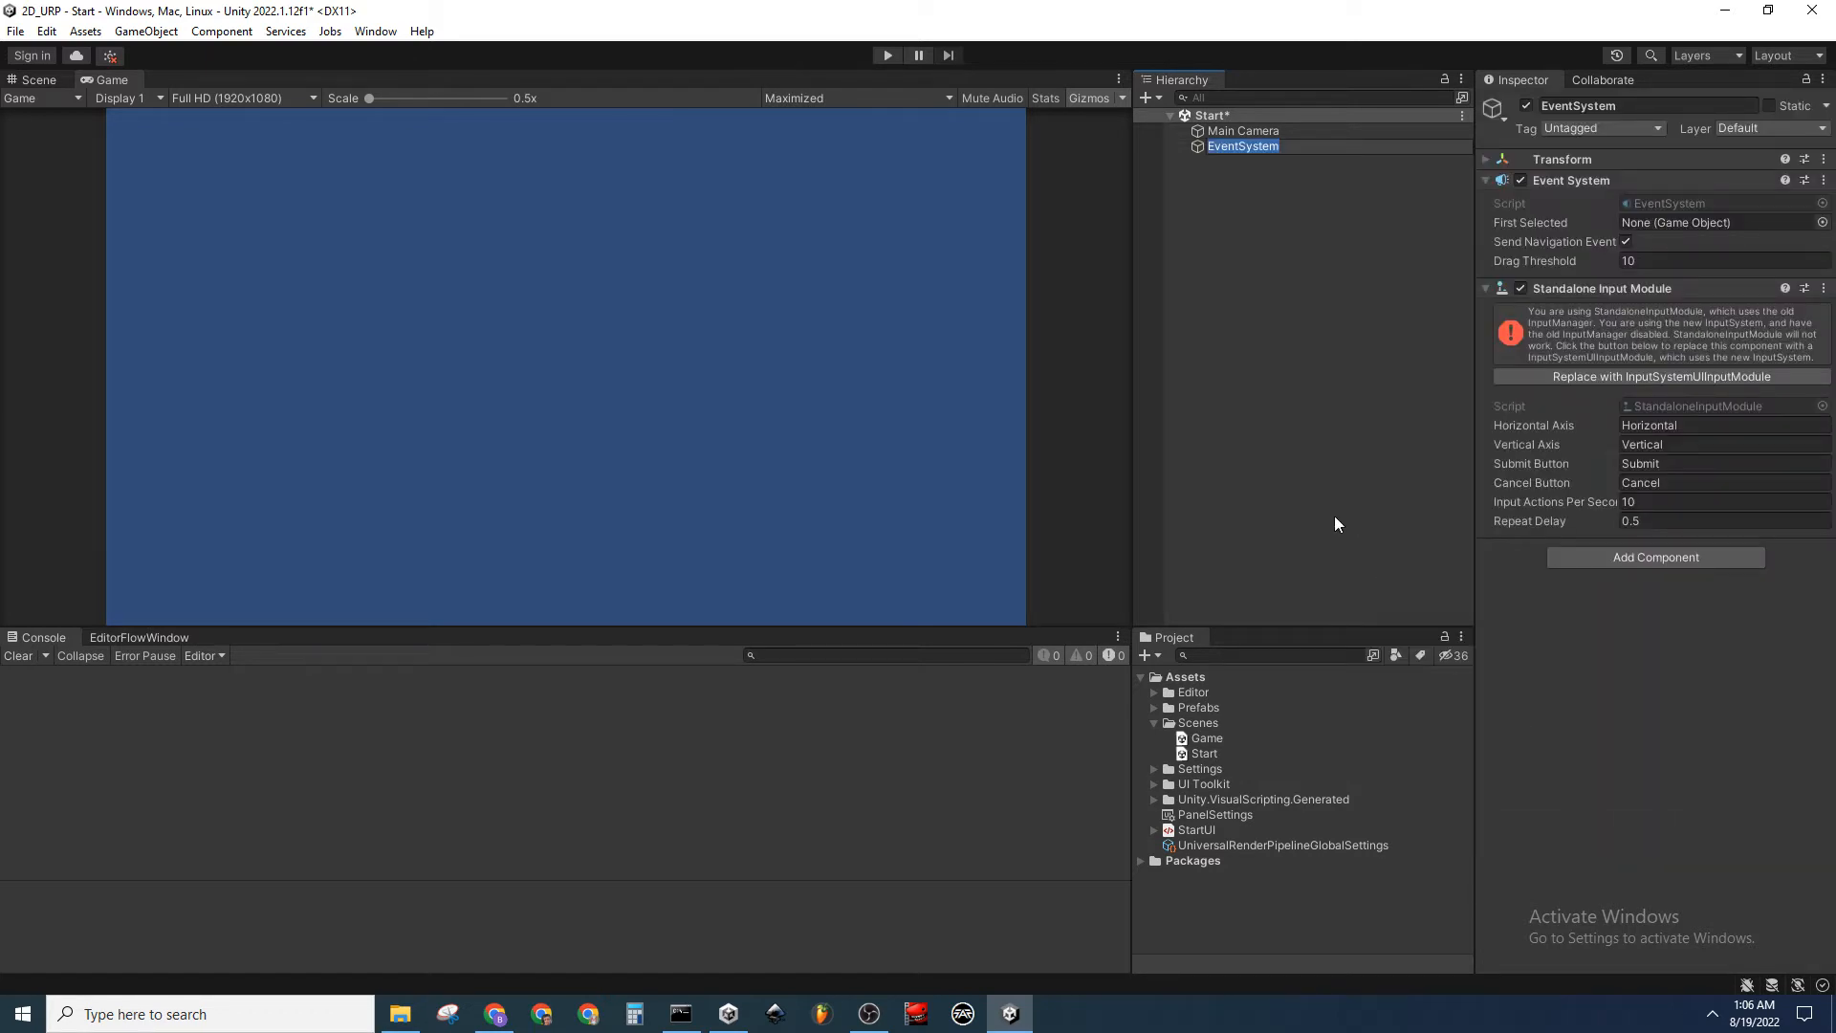
{"action": "key", "text": "Return"}
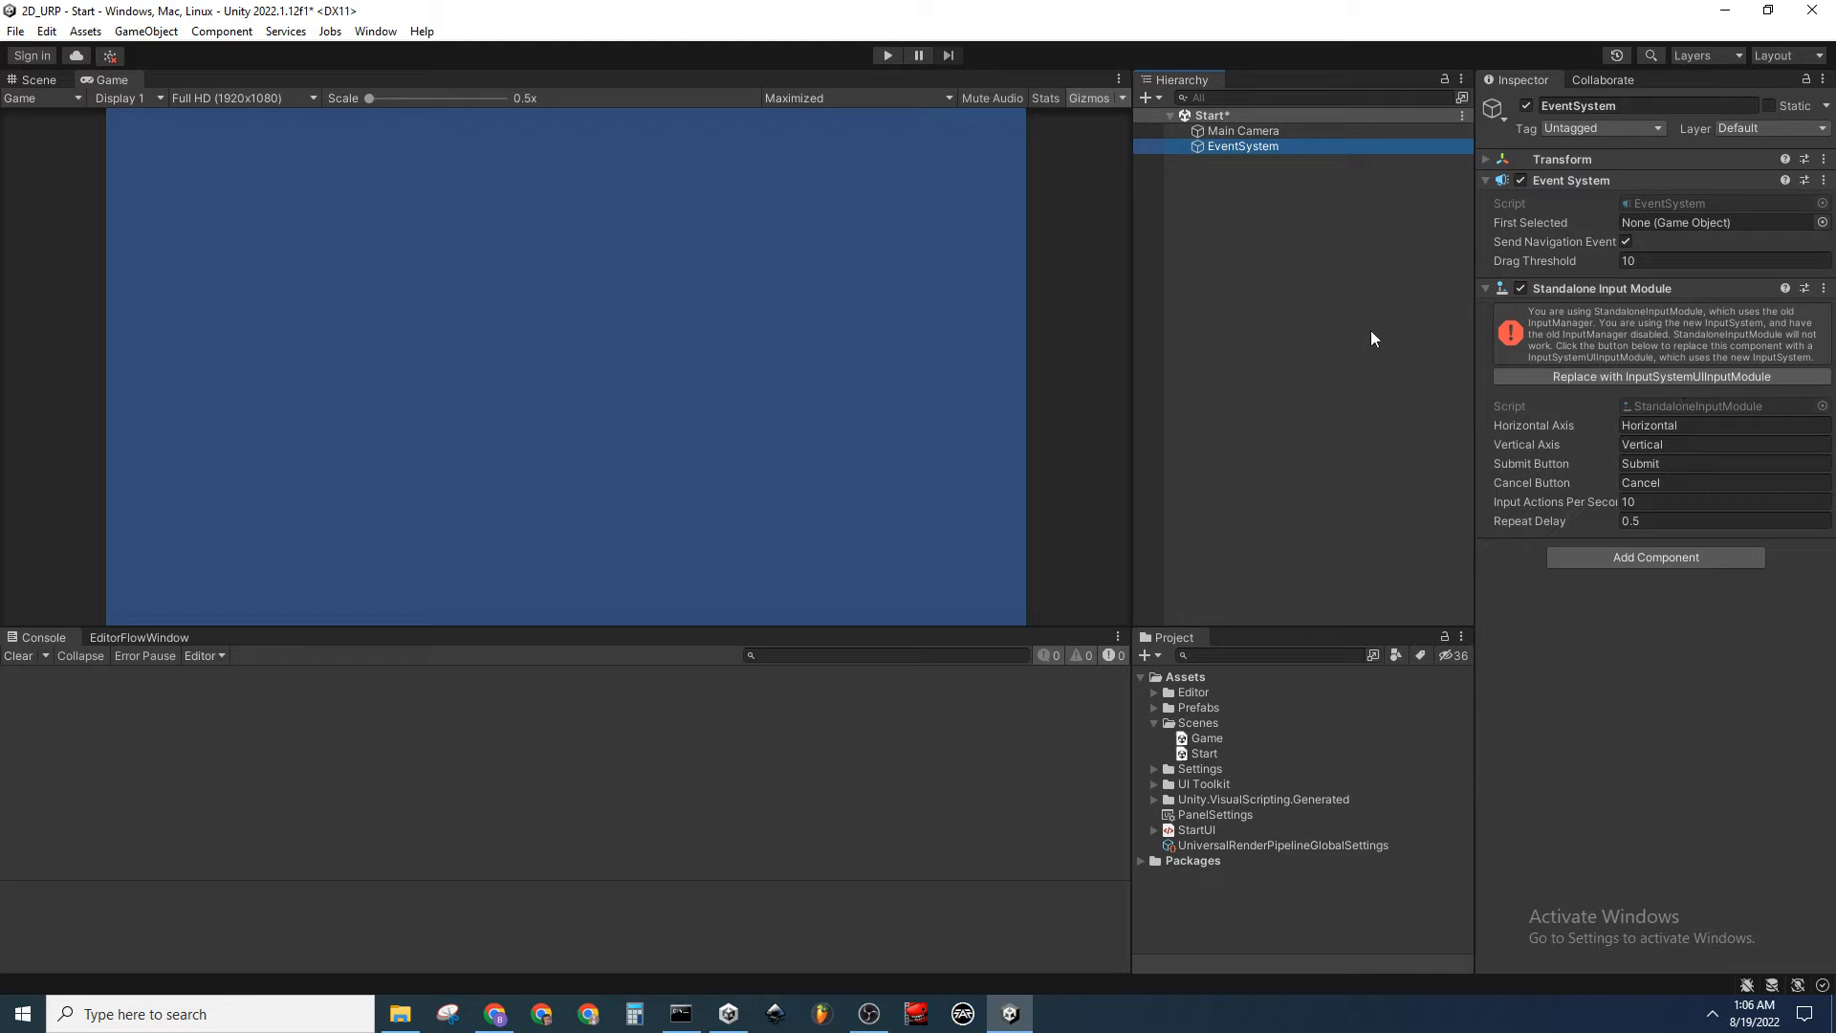
{"action": "left_click", "coordinate": [1655, 379]}
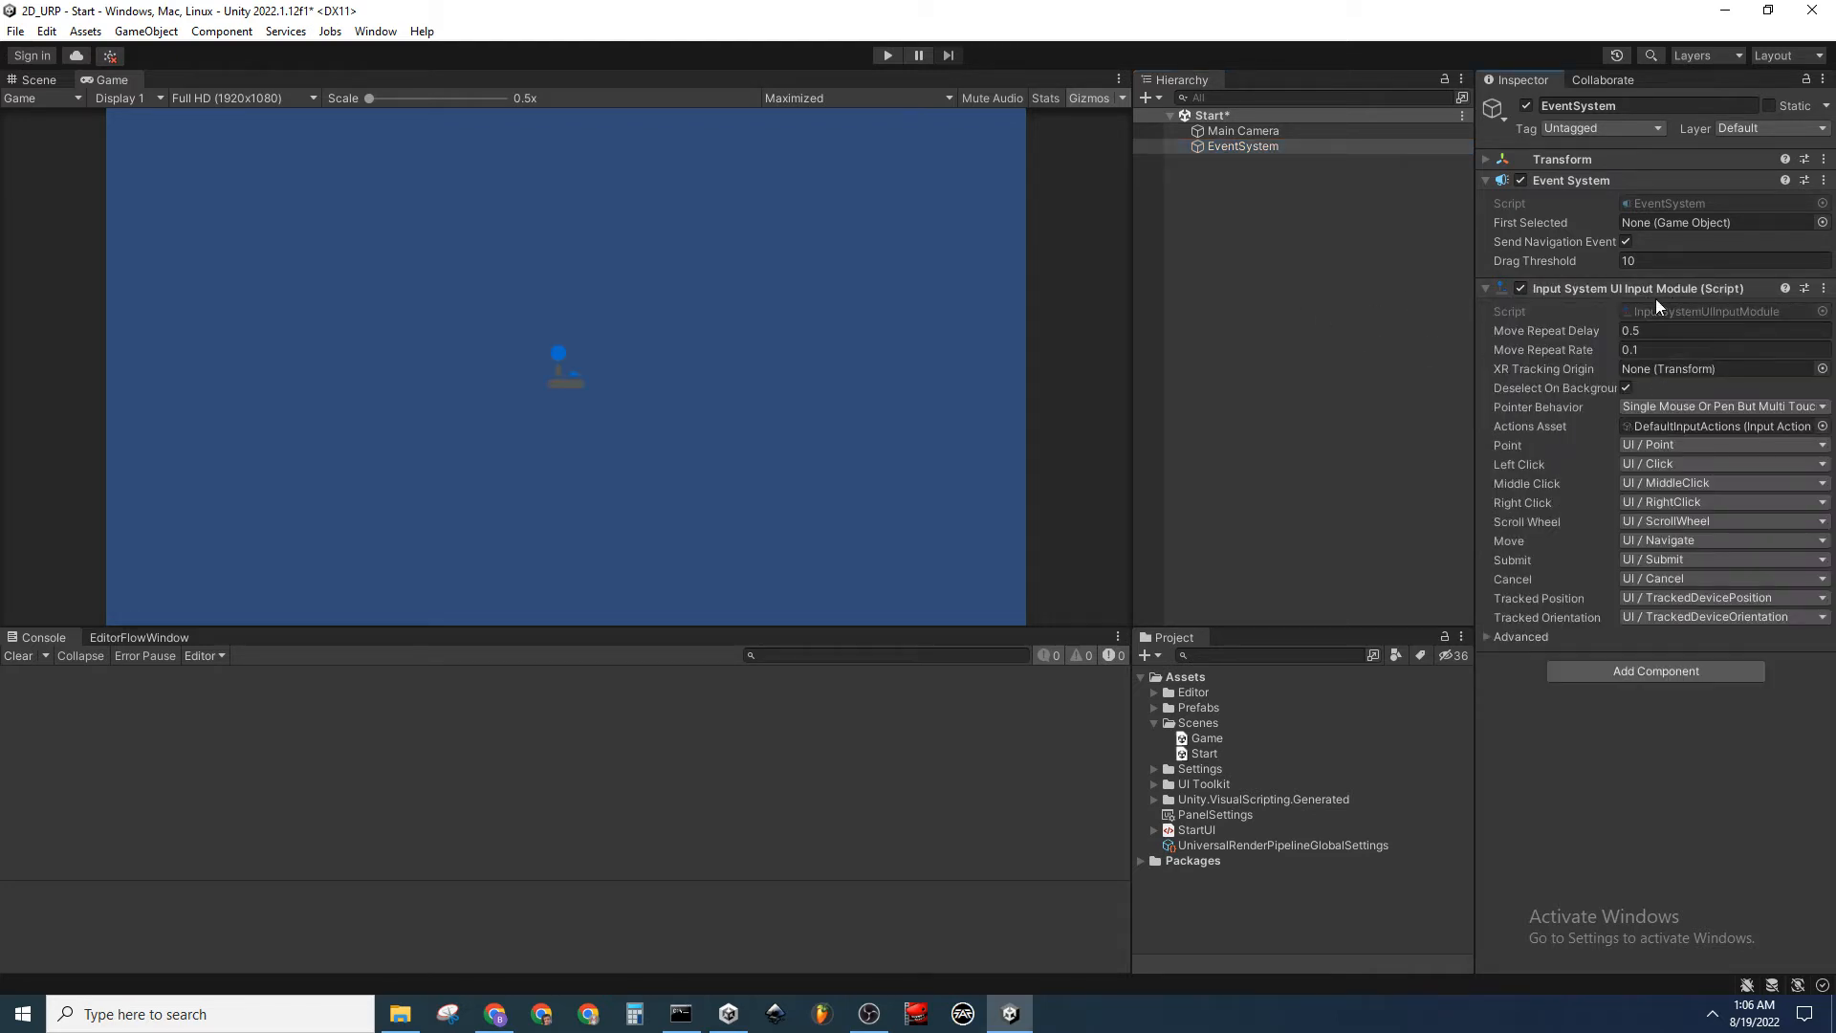
{"action": "left_click", "coordinate": [1201, 258]}
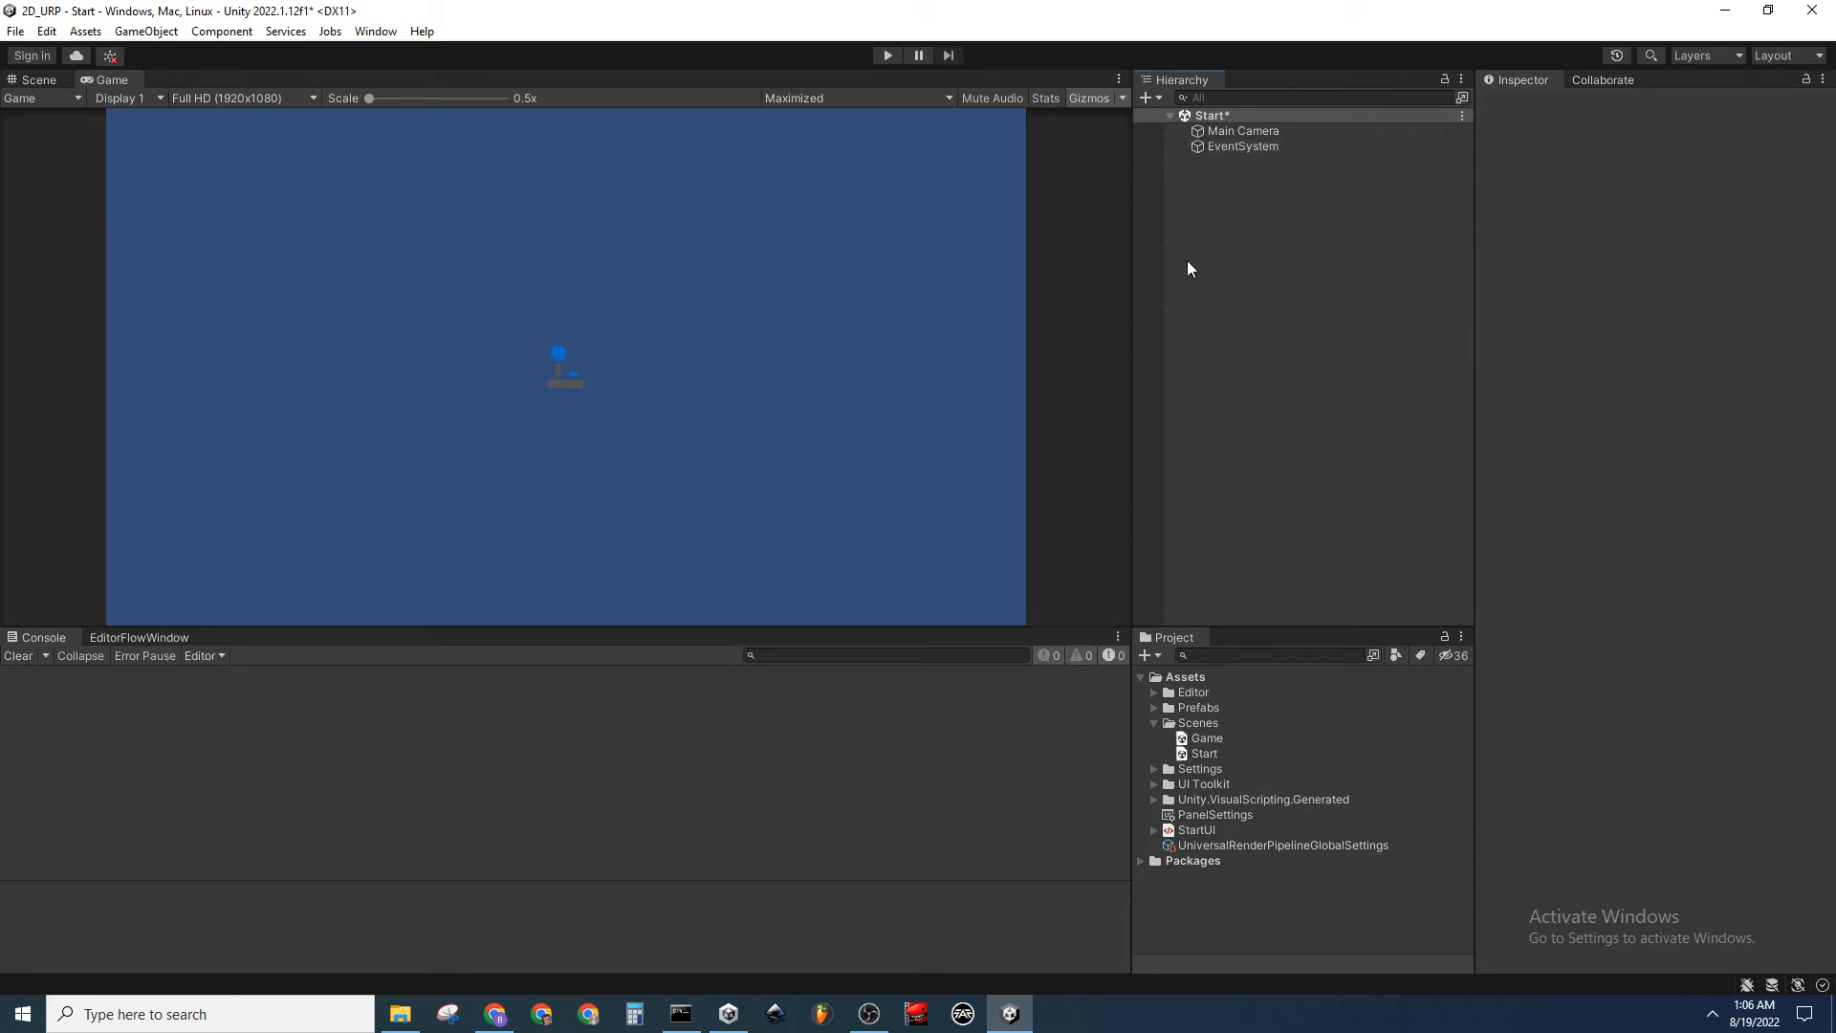
Move the EventSystem object in the Scene view down and outside the camera frame, then return to the Game view
{"action": "left_click", "coordinate": [43, 80]}
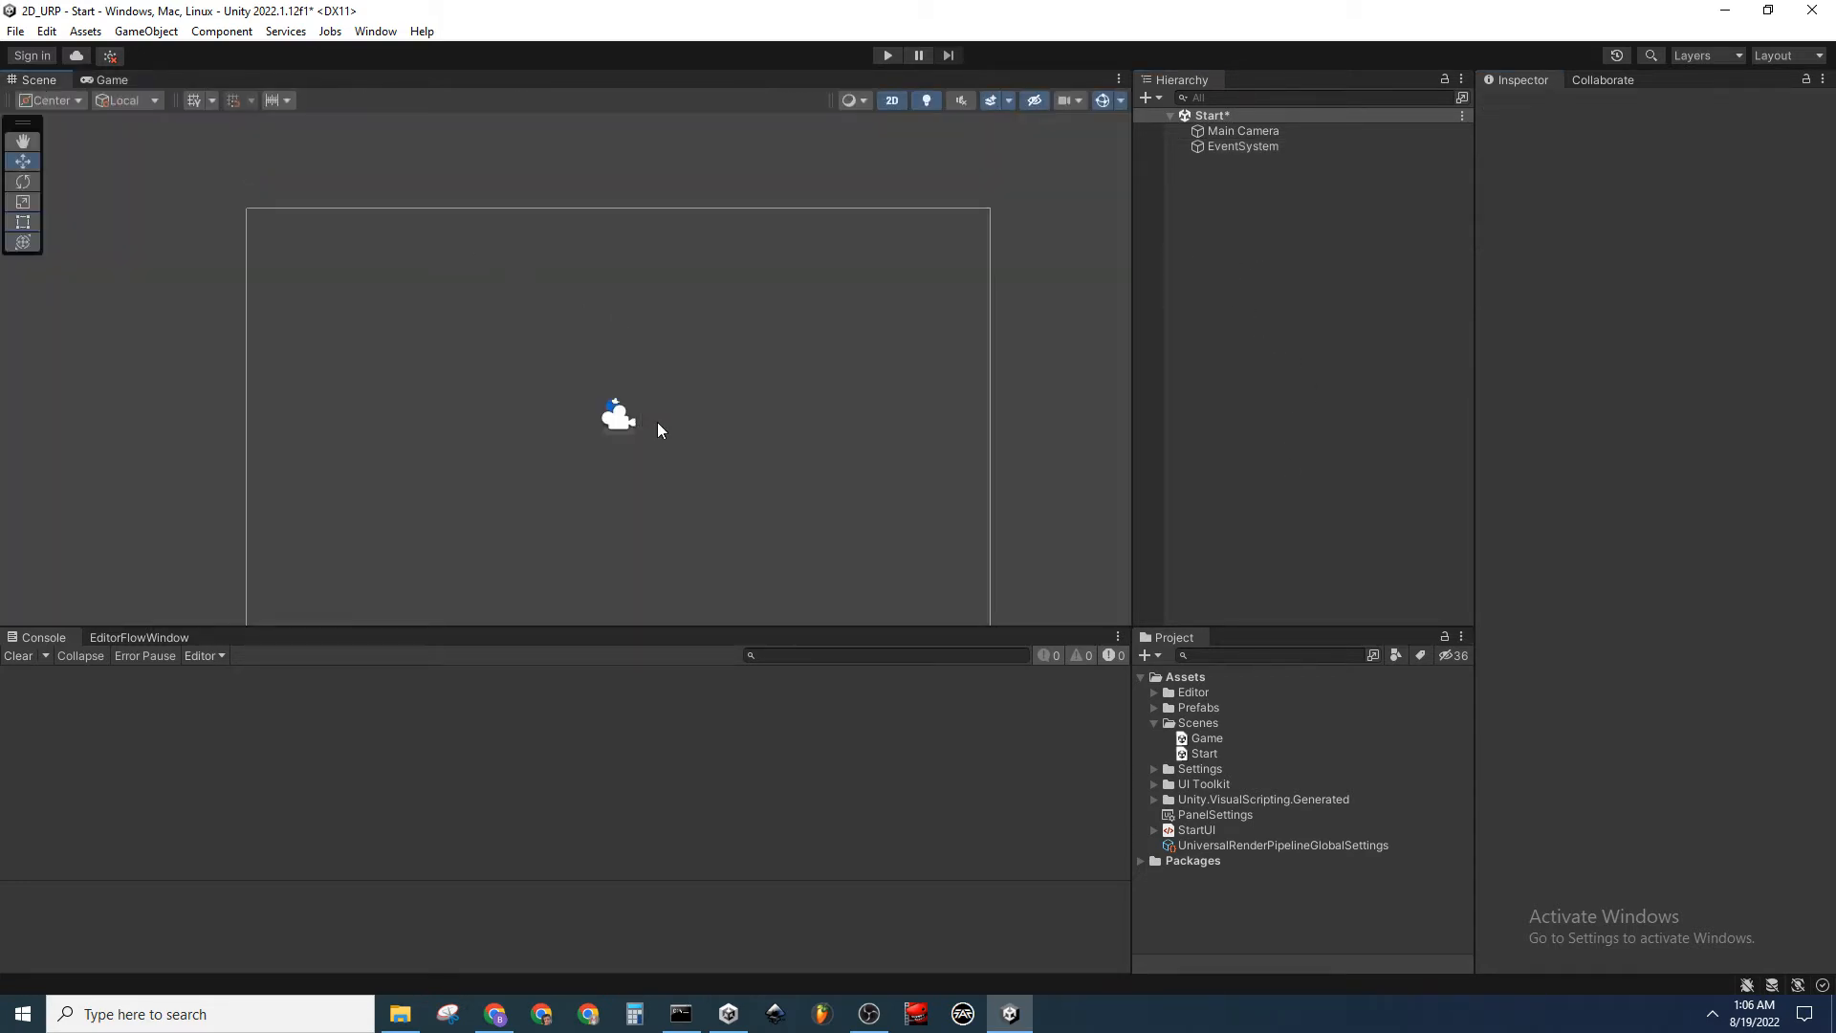
{"action": "left_click", "coordinate": [1294, 149]}
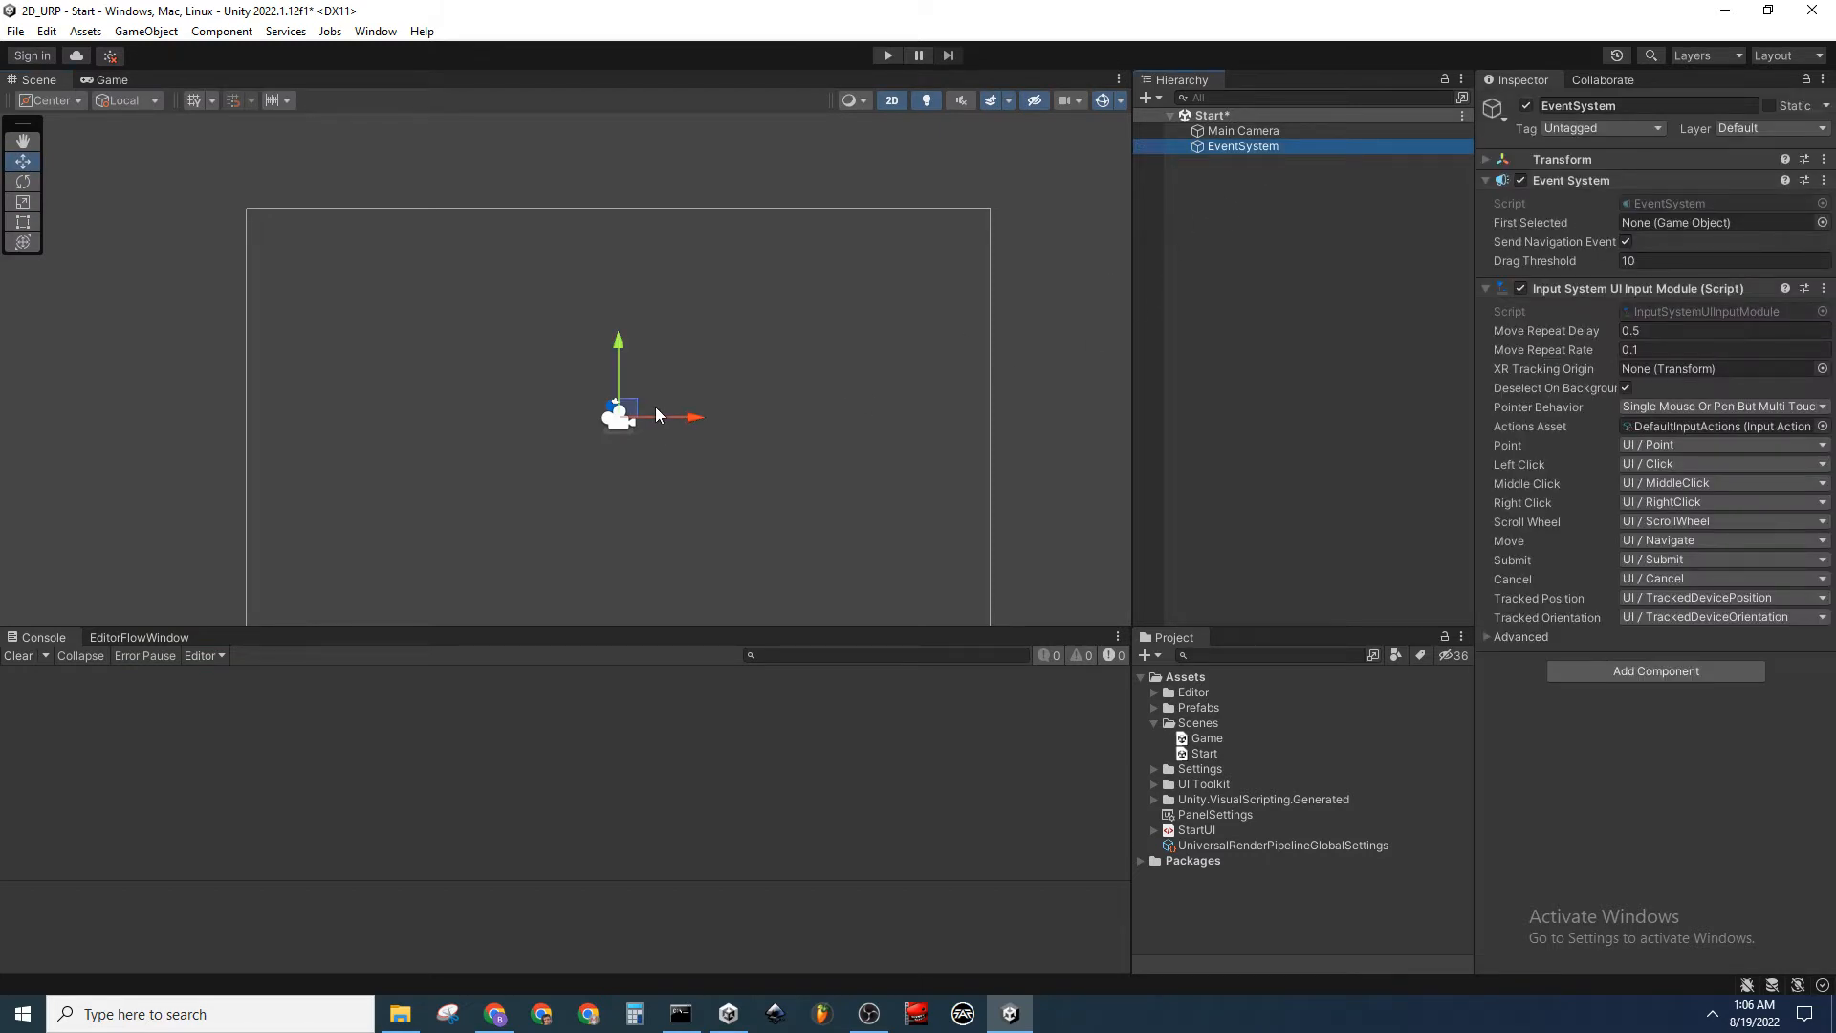
{"action": "left_click_drag", "start_coordinate": [656, 406], "coordinate": [132, 489]}
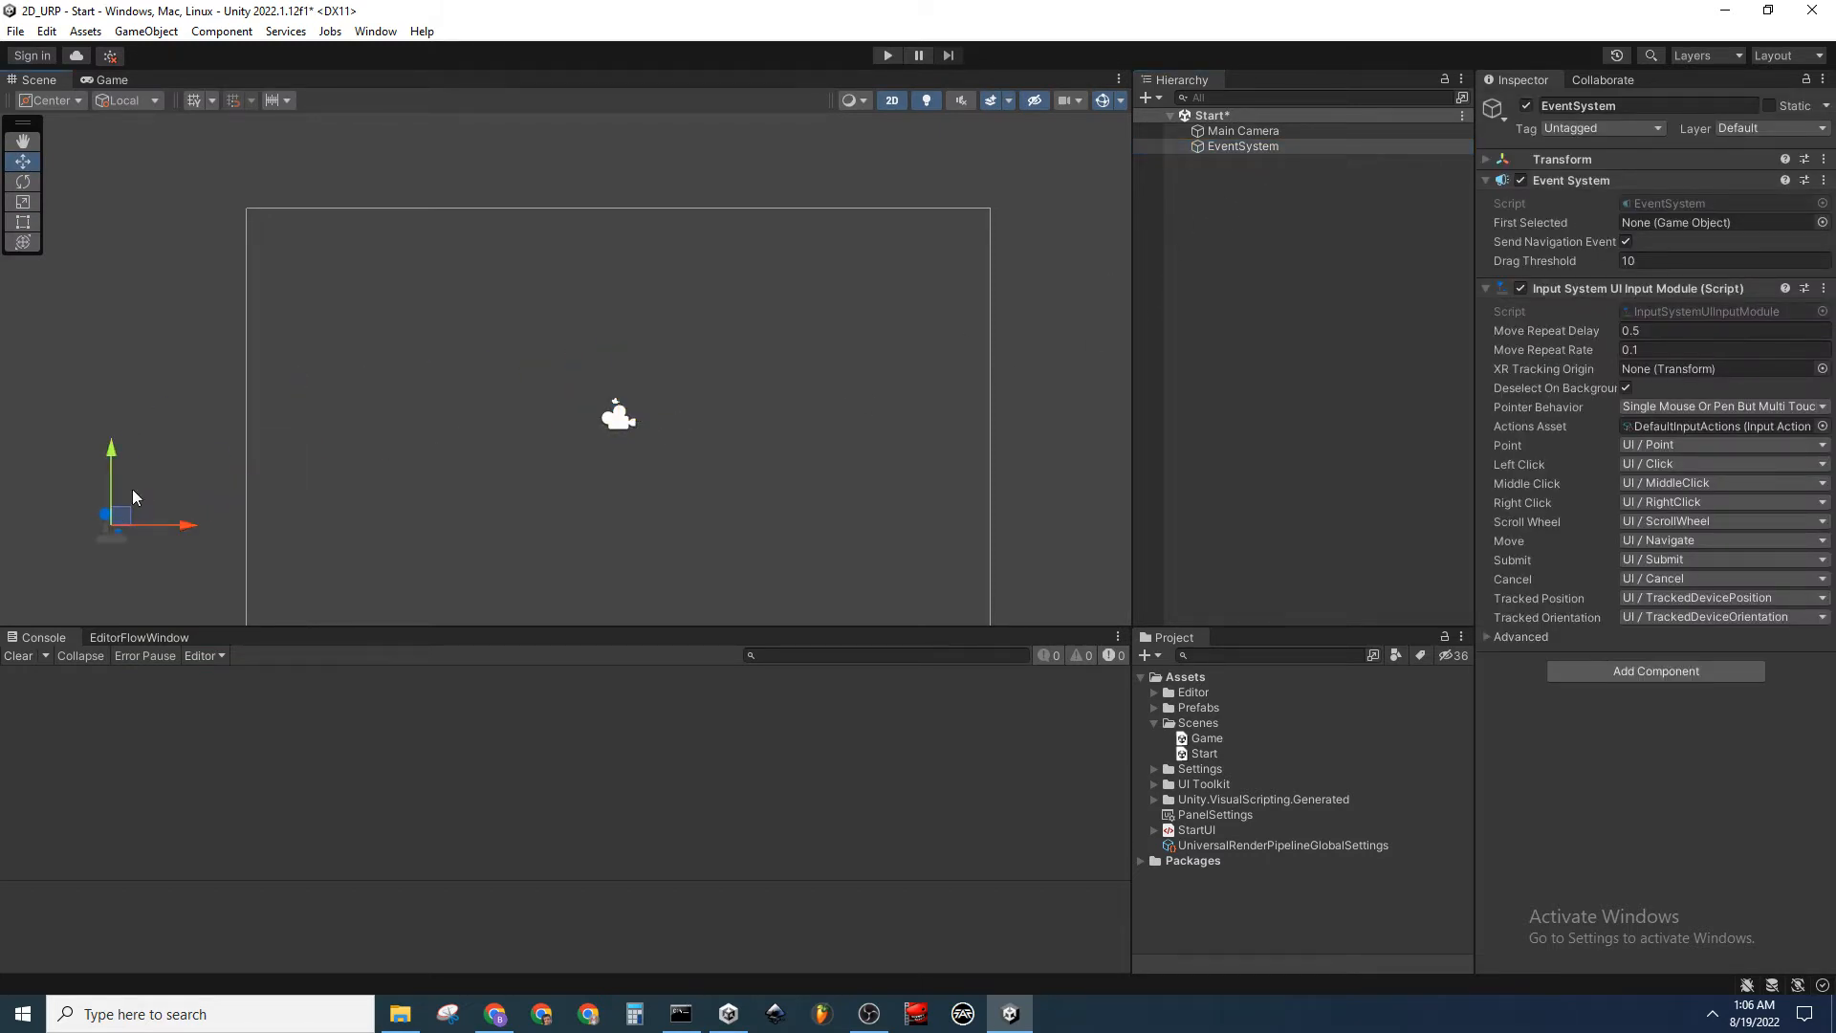
{"action": "left_click", "coordinate": [107, 81]}
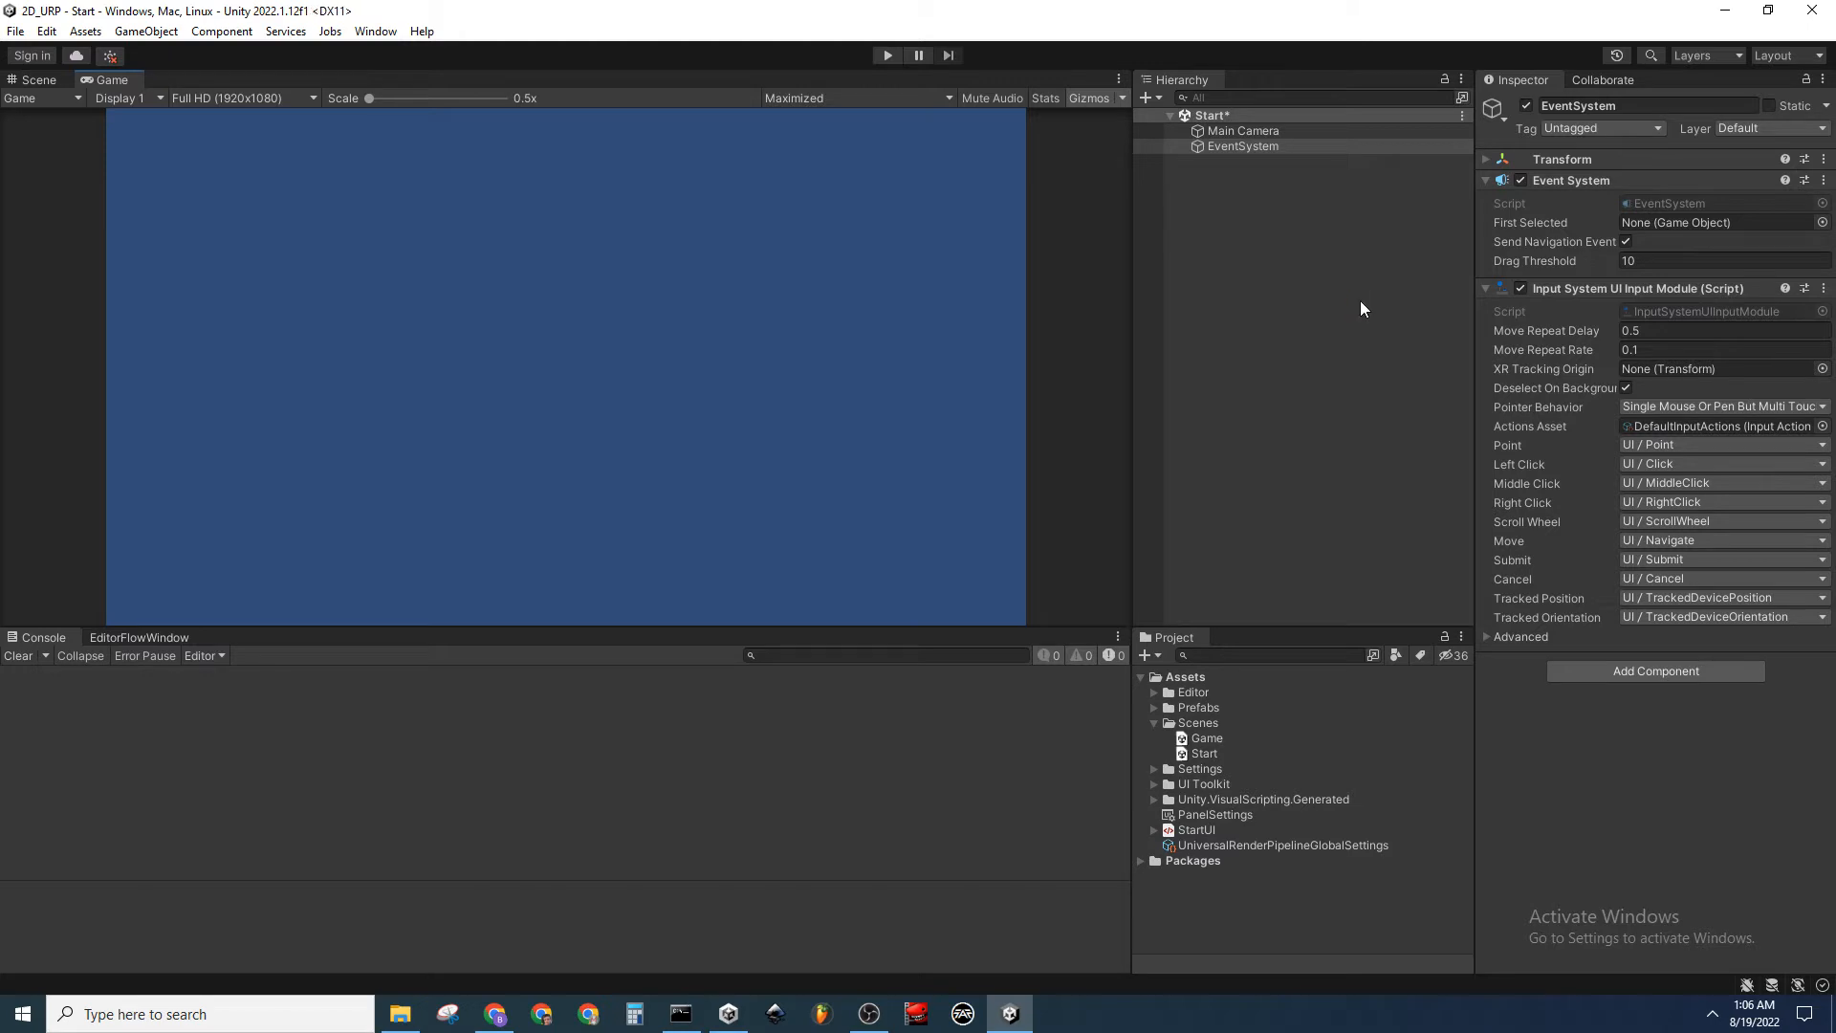
Set the Main Camera's environment Background Type to Solid Color
{"action": "left_click", "coordinate": [1286, 130]}
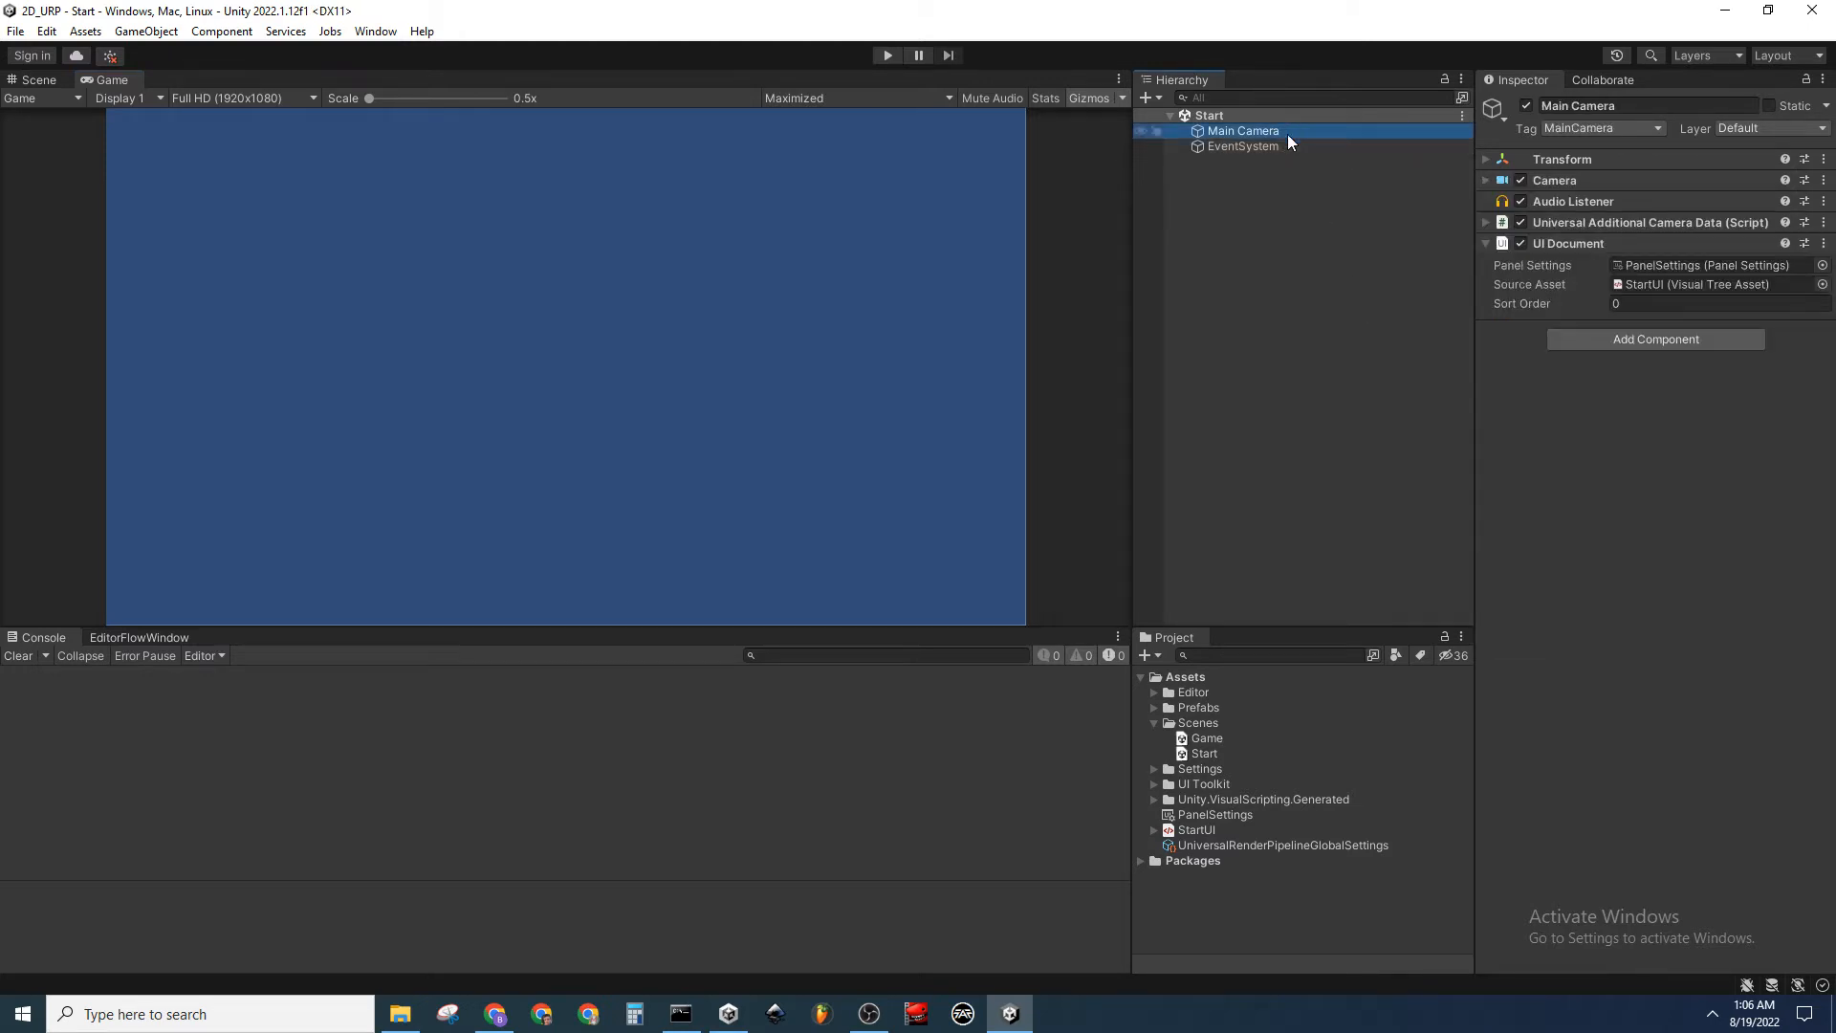
{"action": "left_click", "coordinate": [1487, 179]}
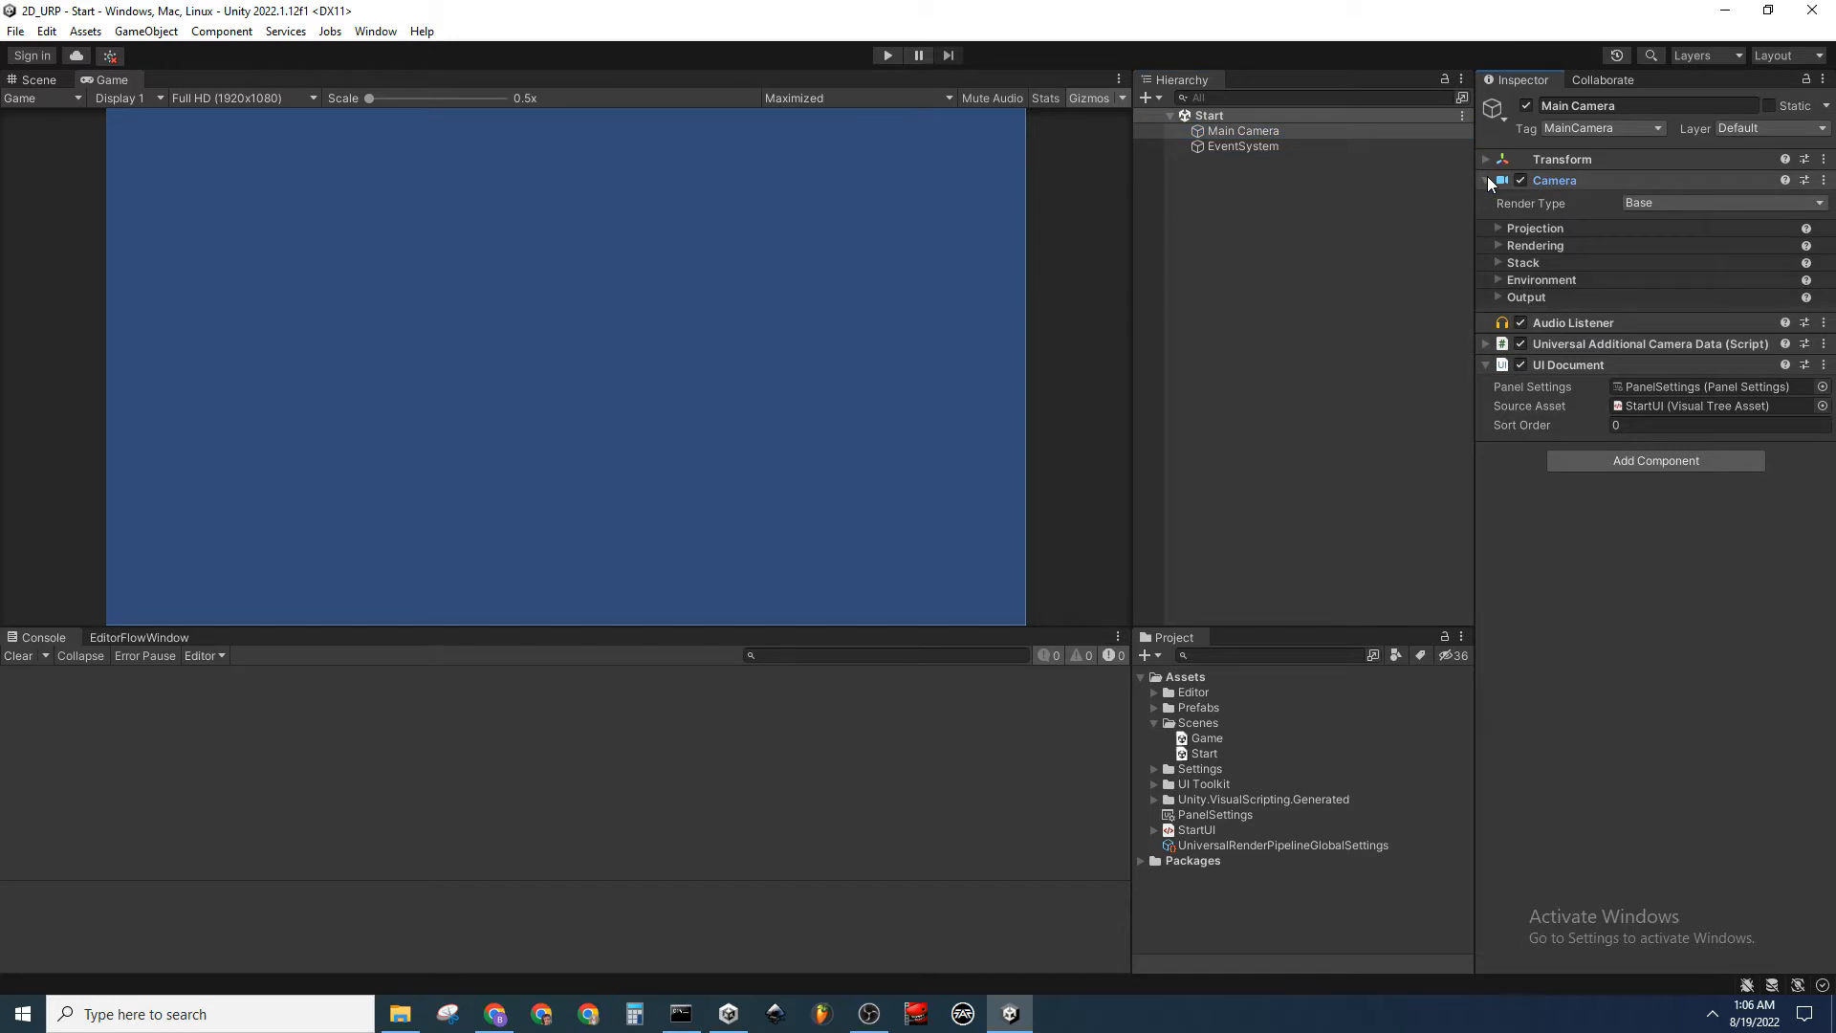
{"action": "left_click", "coordinate": [1497, 247]}
{"action": "left_click", "coordinate": [1496, 245]}
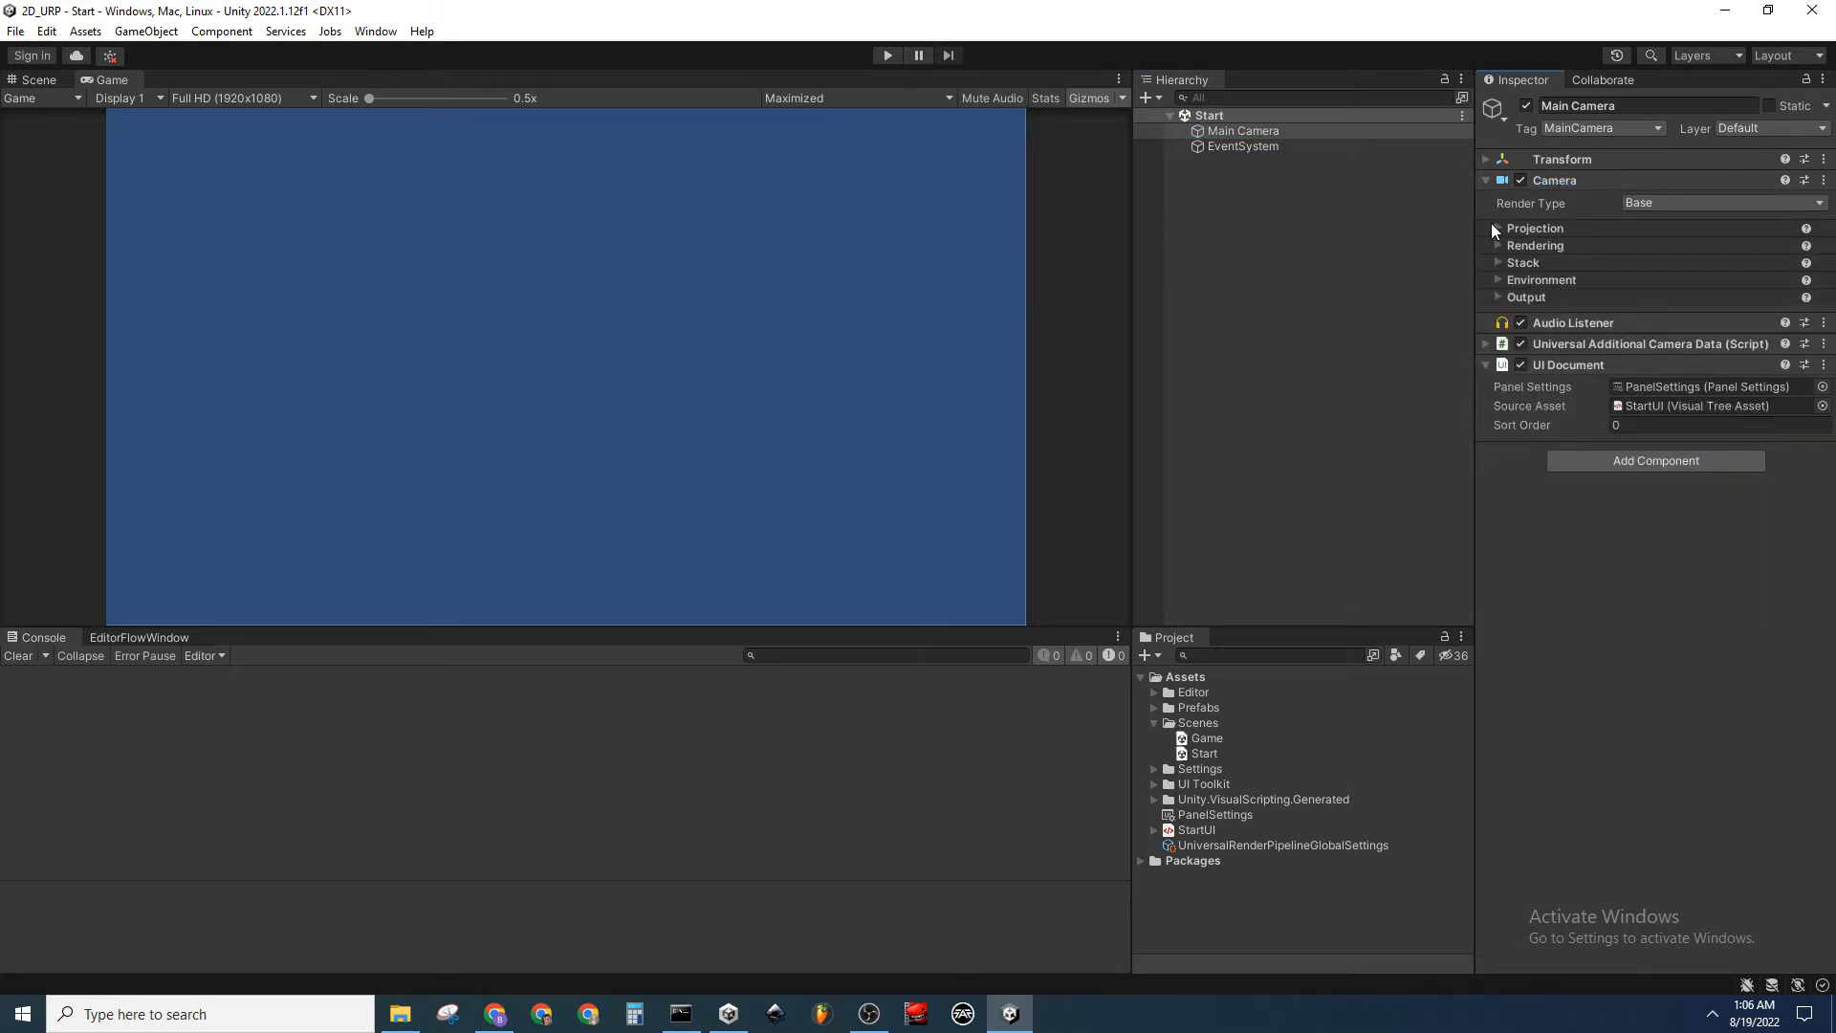
{"action": "left_click", "coordinate": [1491, 225]}
{"action": "left_click", "coordinate": [1491, 226]}
{"action": "left_click", "coordinate": [1498, 280]}
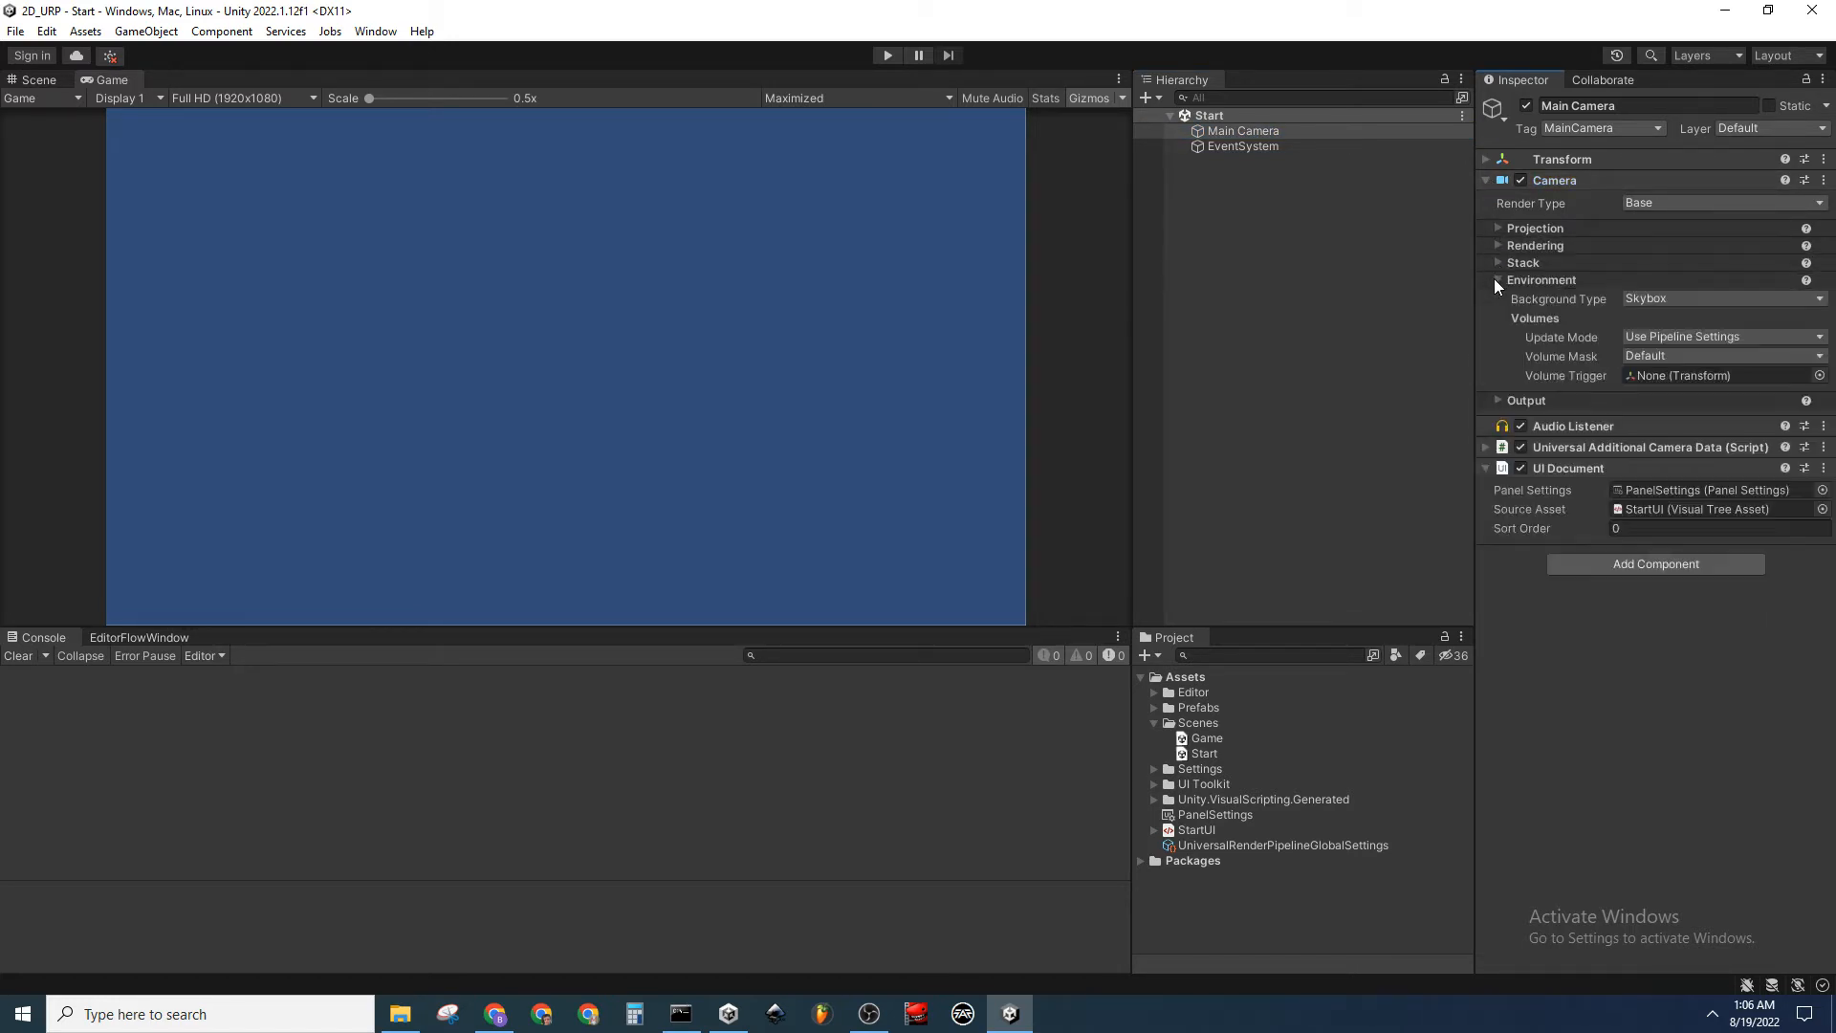
{"action": "left_click", "coordinate": [1689, 300]}
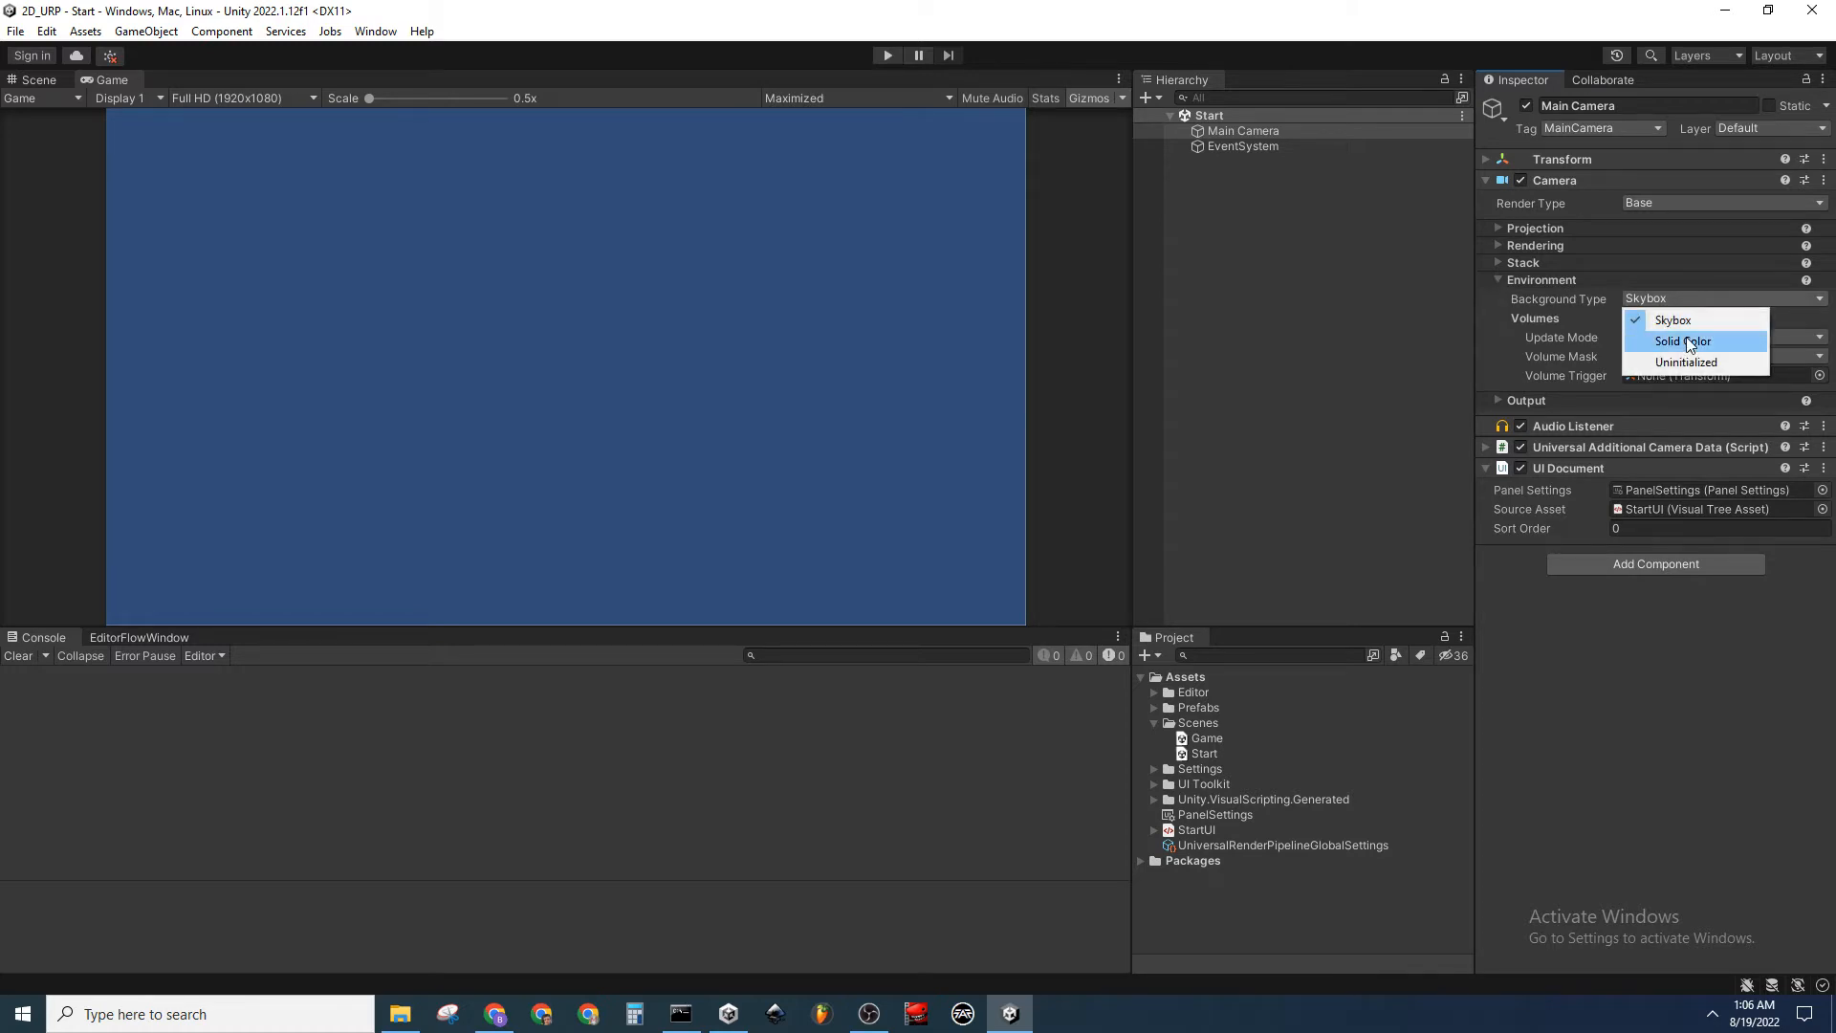
{"action": "left_click", "coordinate": [1685, 332]}
Set the Main Camera's background color to black (000000) and save the Start scene
{"action": "left_click", "coordinate": [1679, 318]}
{"action": "left_click_drag", "start_coordinate": [1714, 467], "coordinate": [1667, 518]}
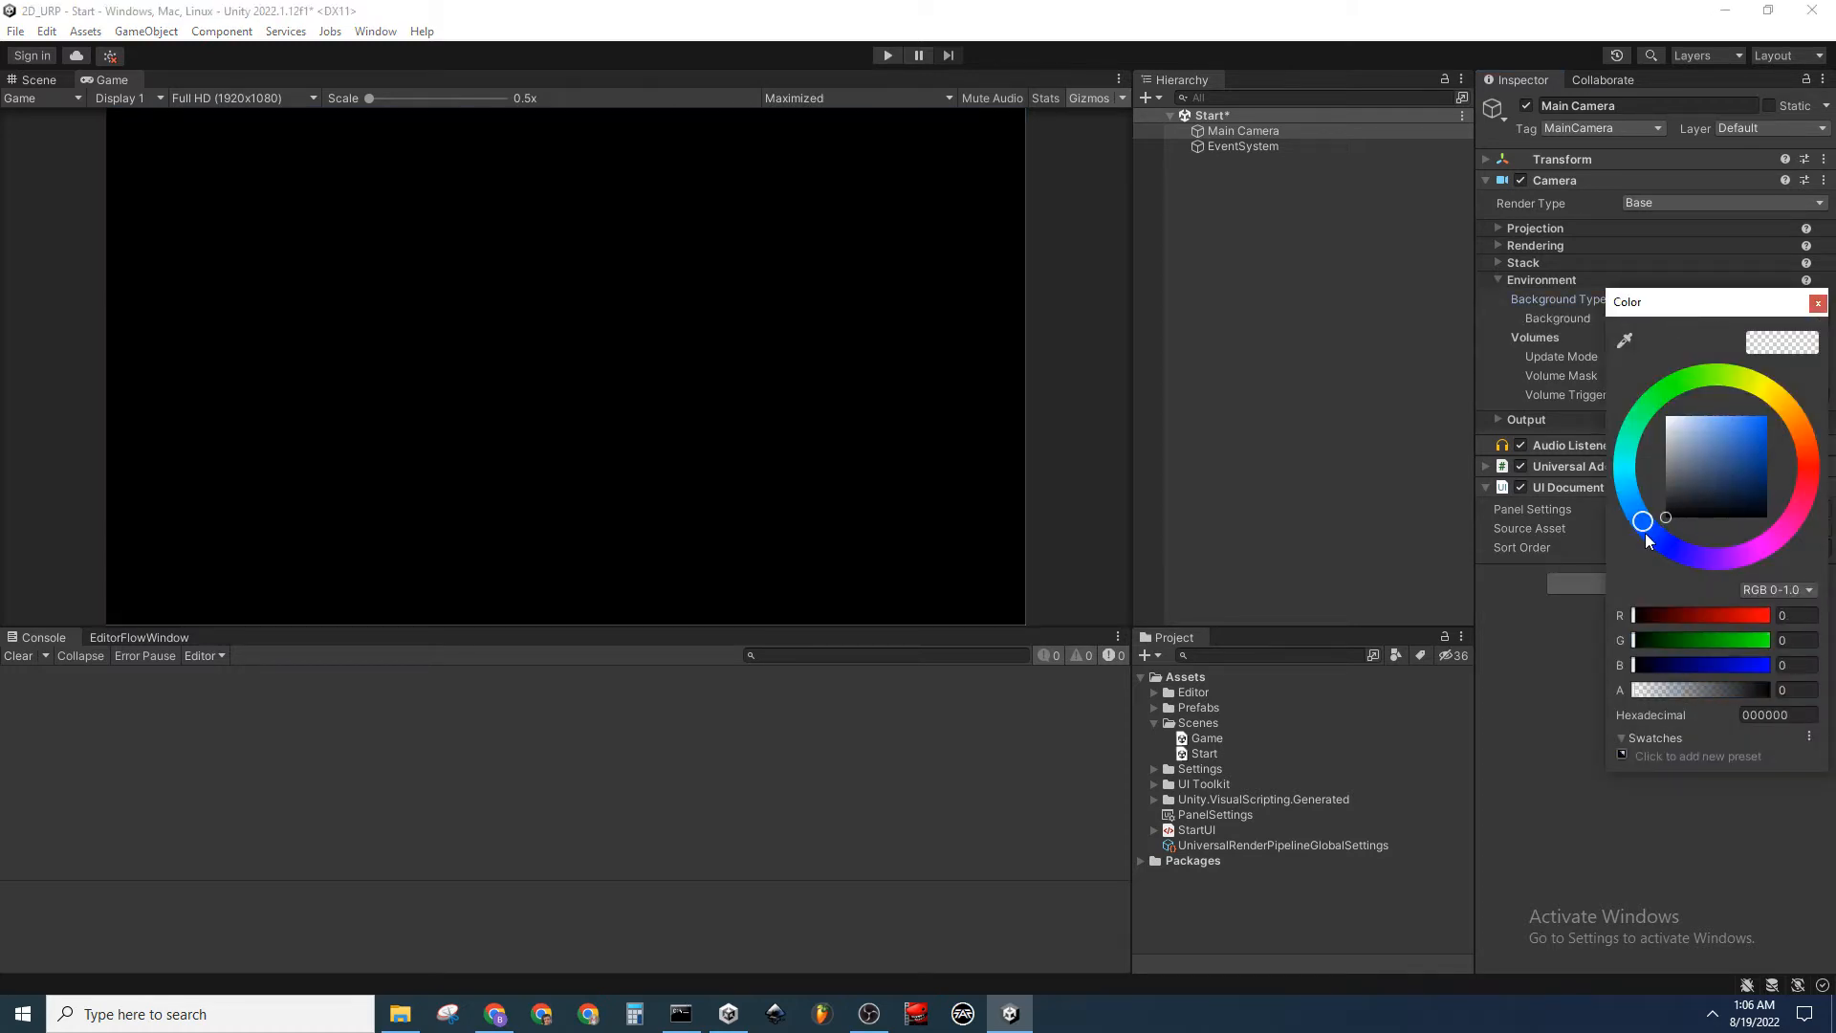
{"action": "left_click", "coordinate": [1818, 304]}
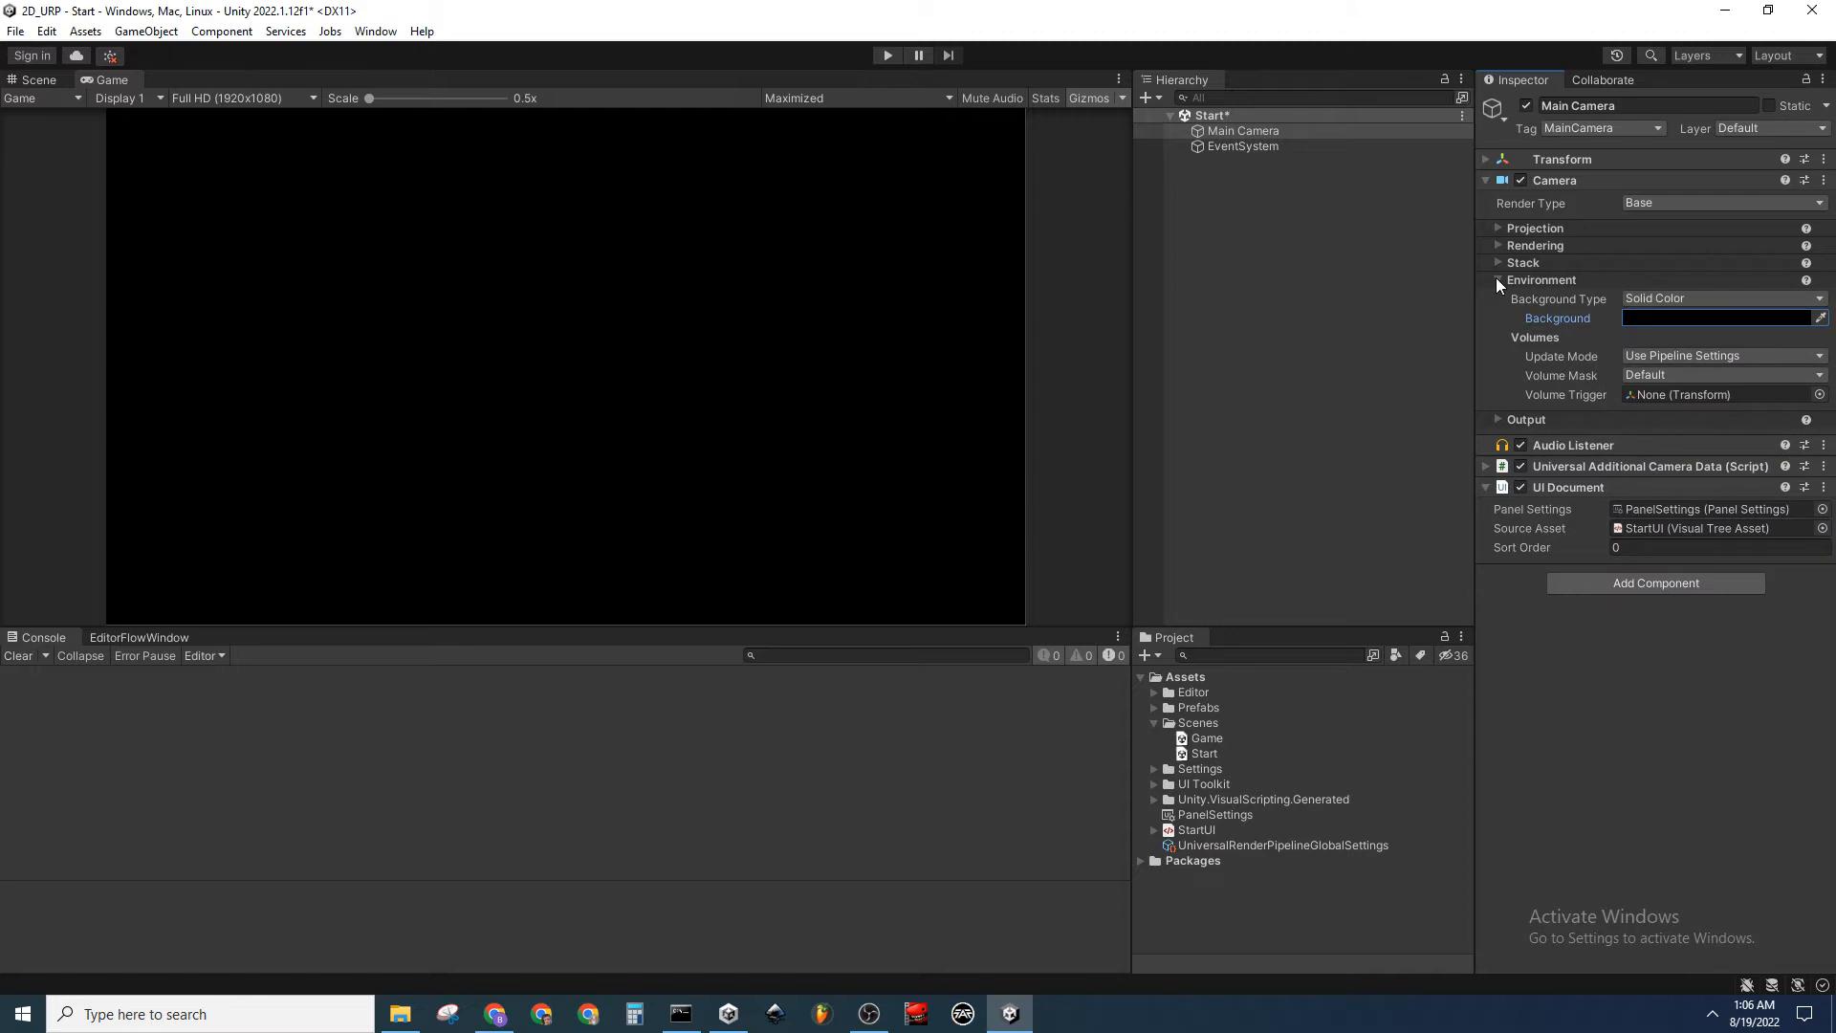
{"action": "left_click", "coordinate": [1498, 280]}
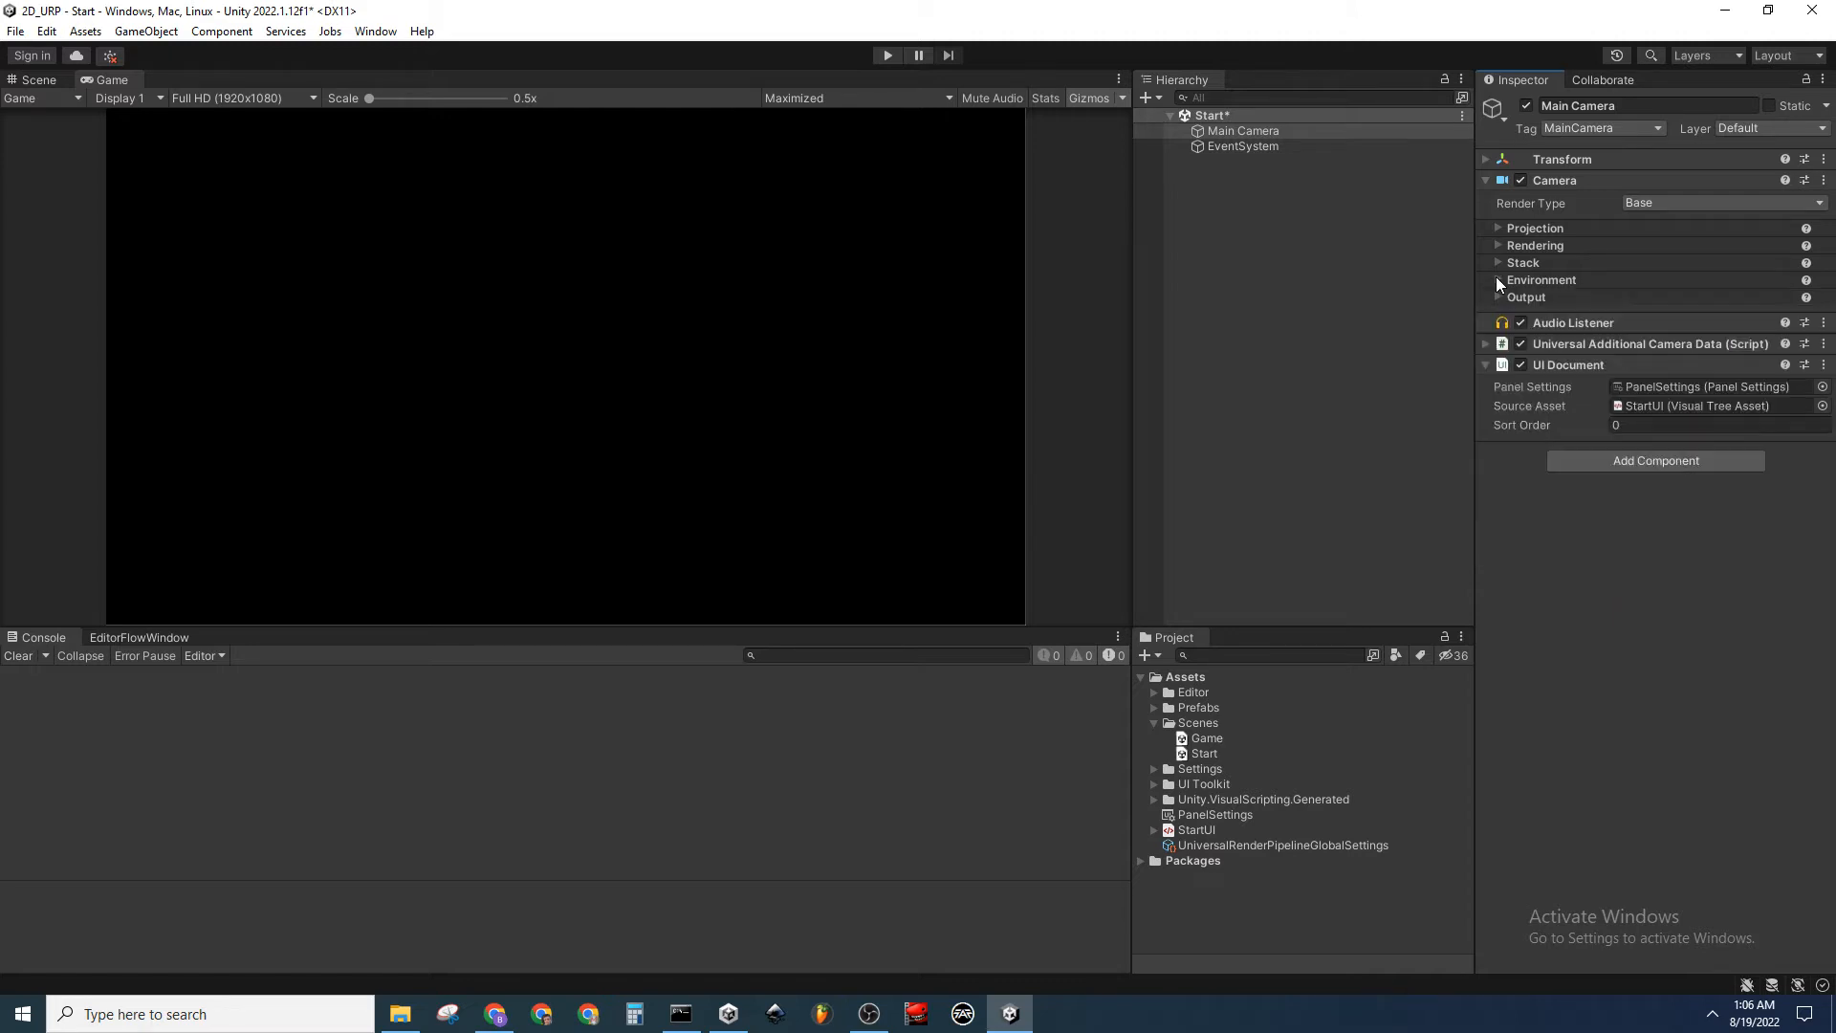
{"action": "left_click", "coordinate": [1286, 392]}
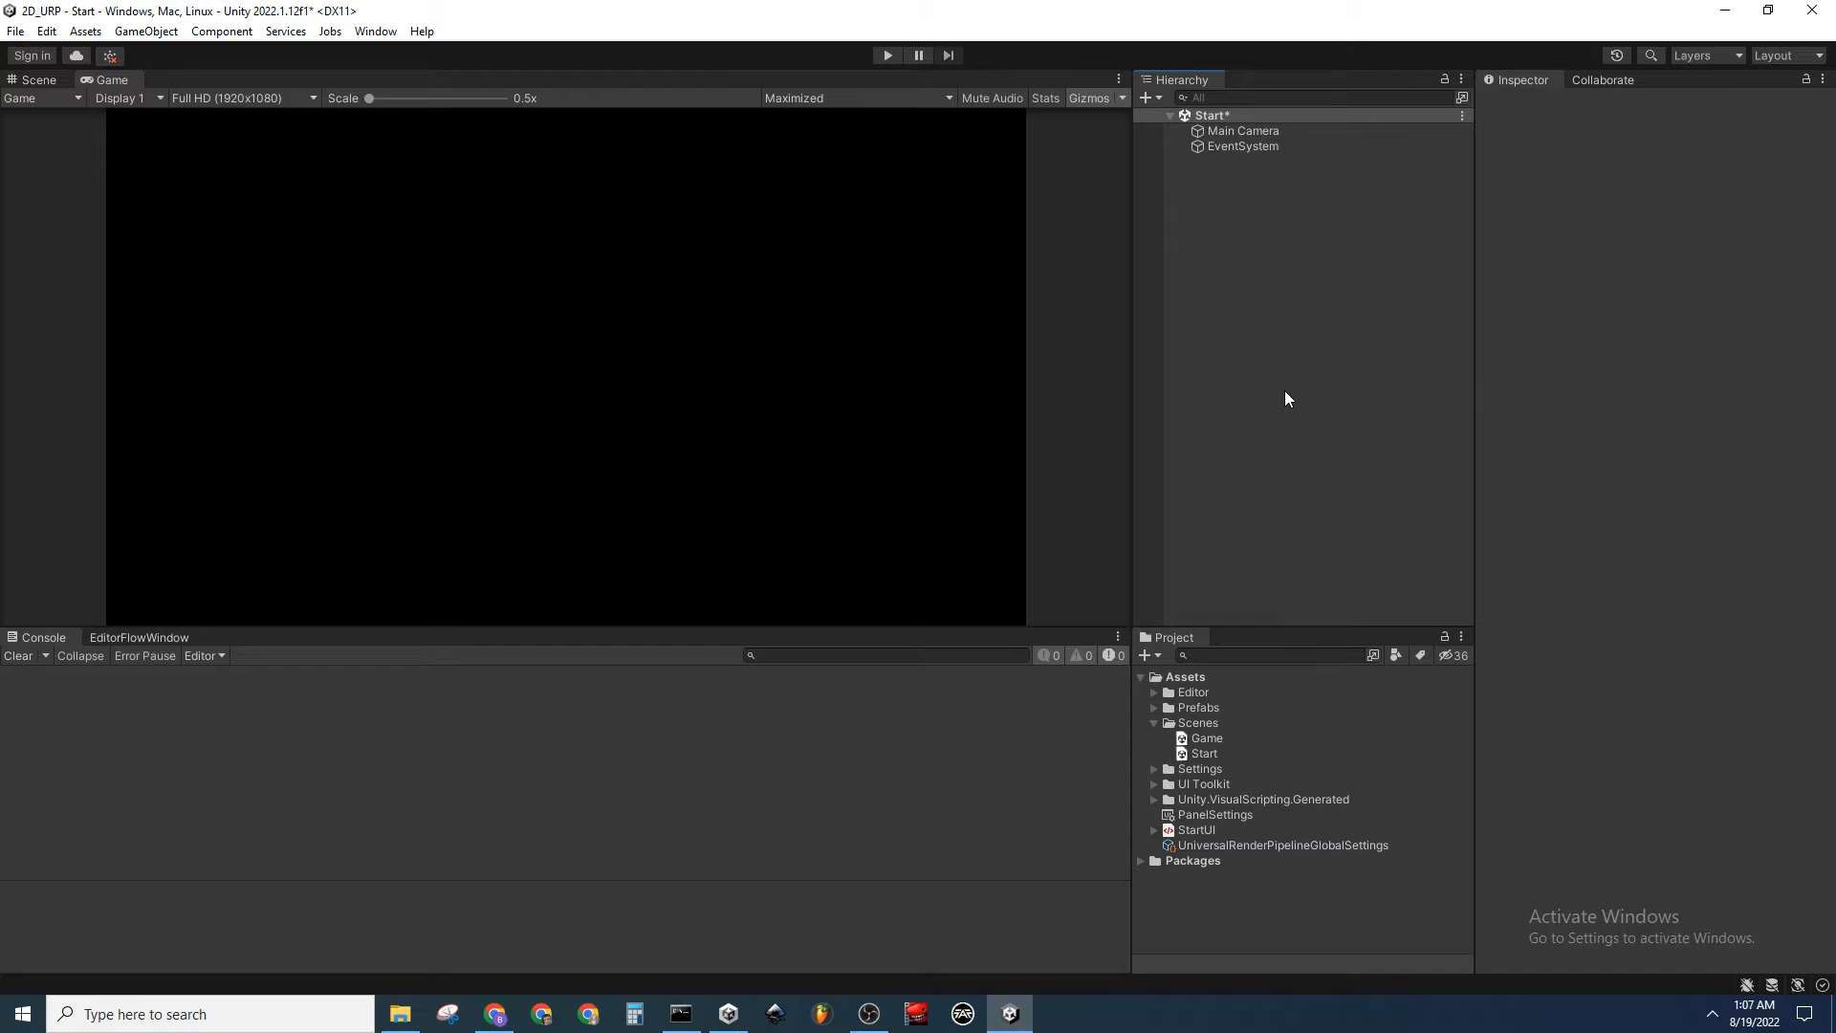
{"action": "key", "text": "ctrl+s"}
{"action": "left_click", "coordinate": [375, 33]}
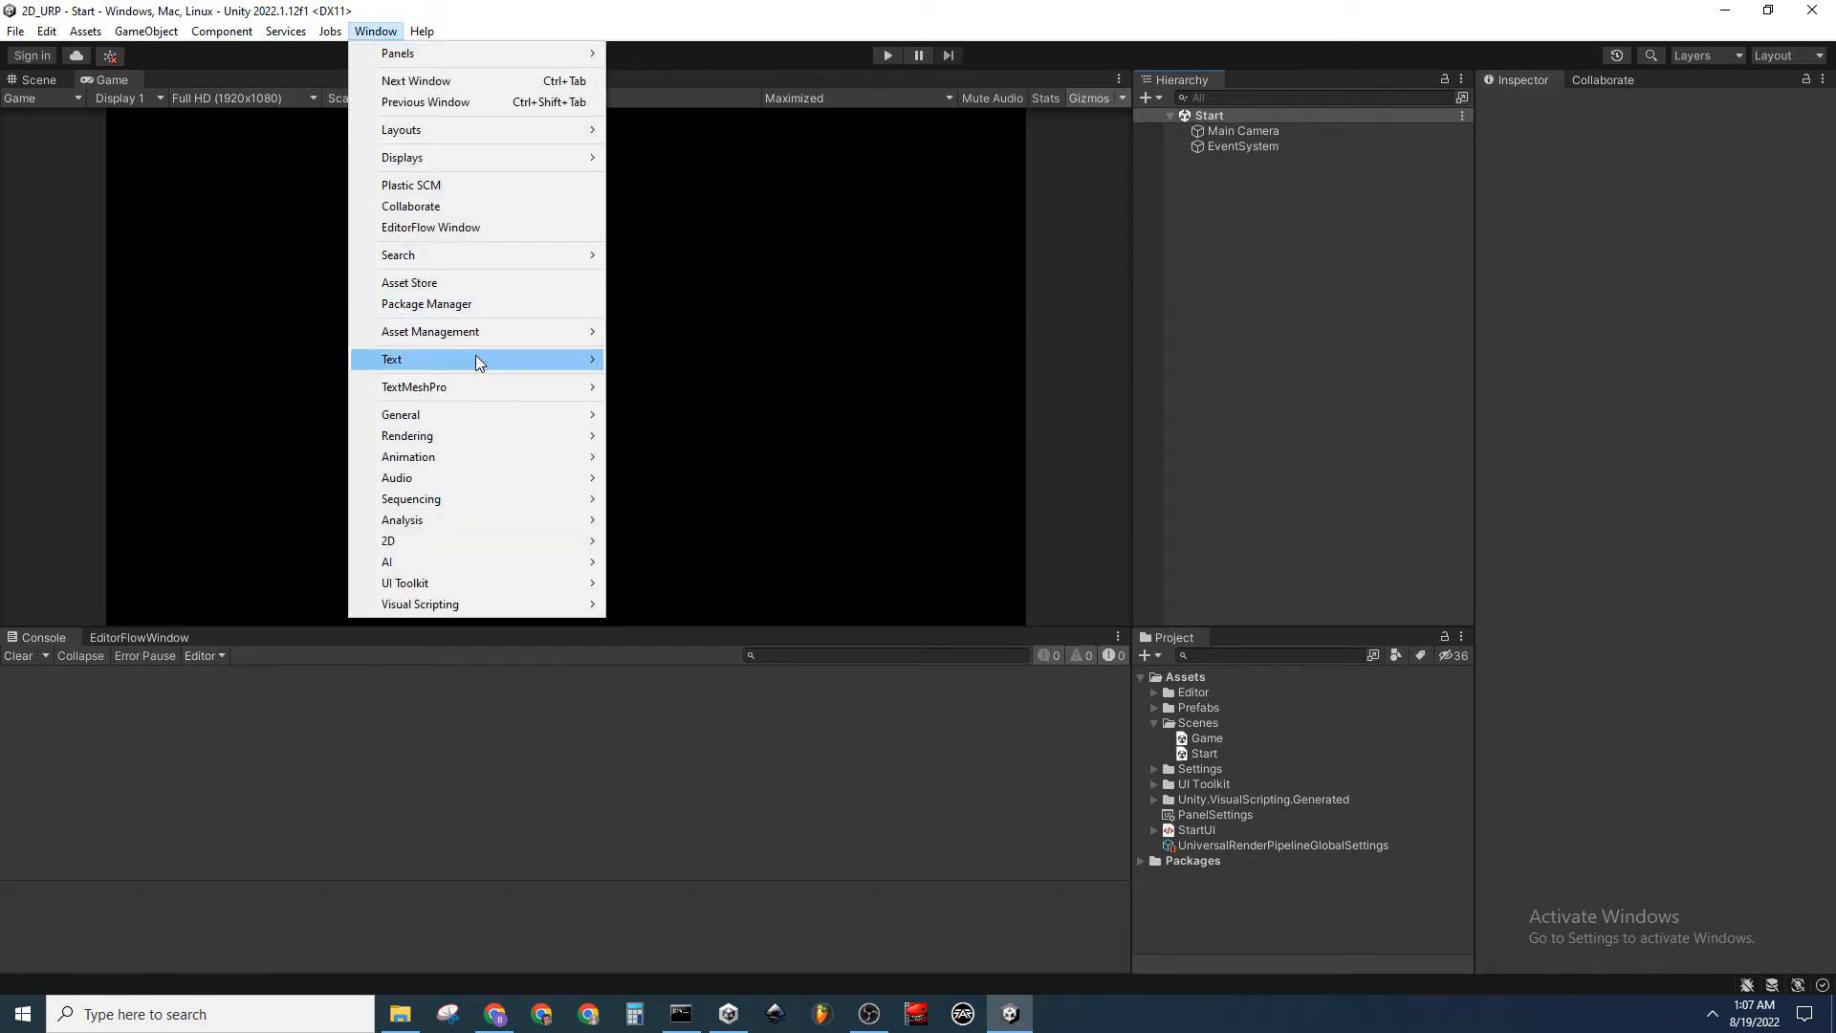
{"action": "mouse_move", "coordinate": [481, 583]}
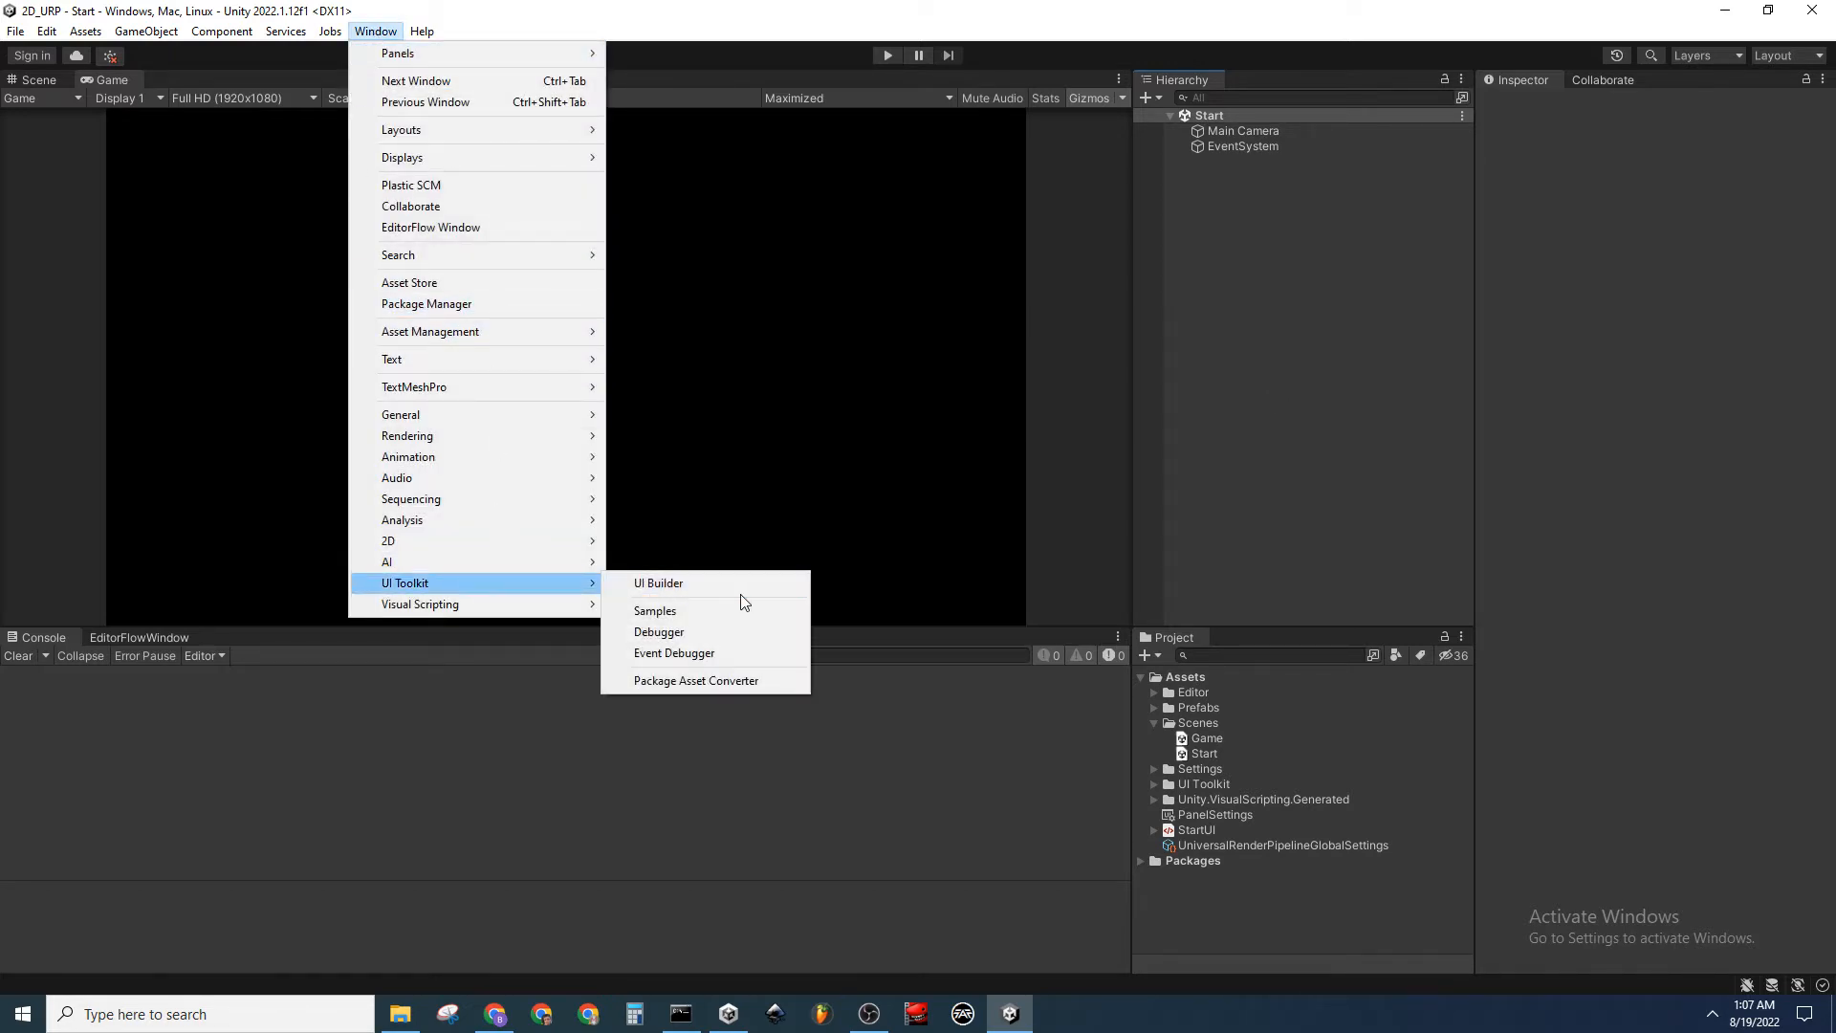
{"action": "left_click", "coordinate": [1283, 481]}
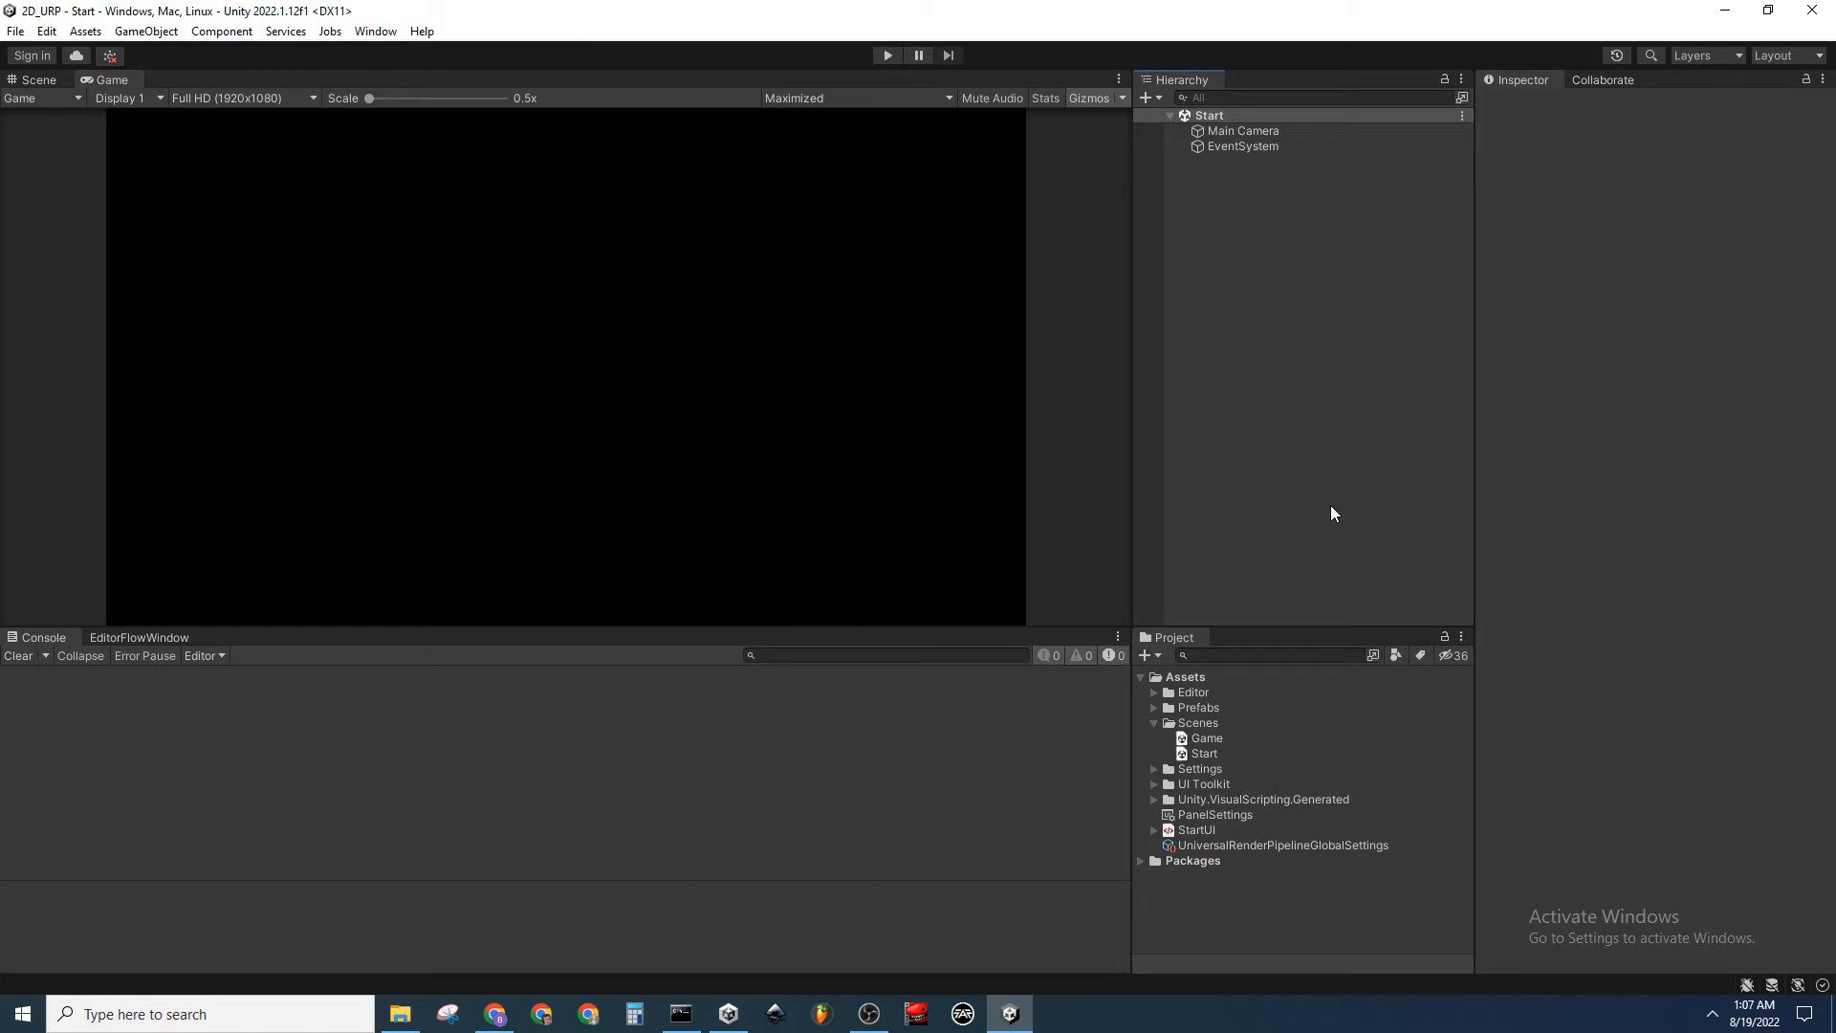
Open the StartUI document in UI Builder and make its canvas match the Game view size
{"action": "left_click", "coordinate": [1229, 831]}
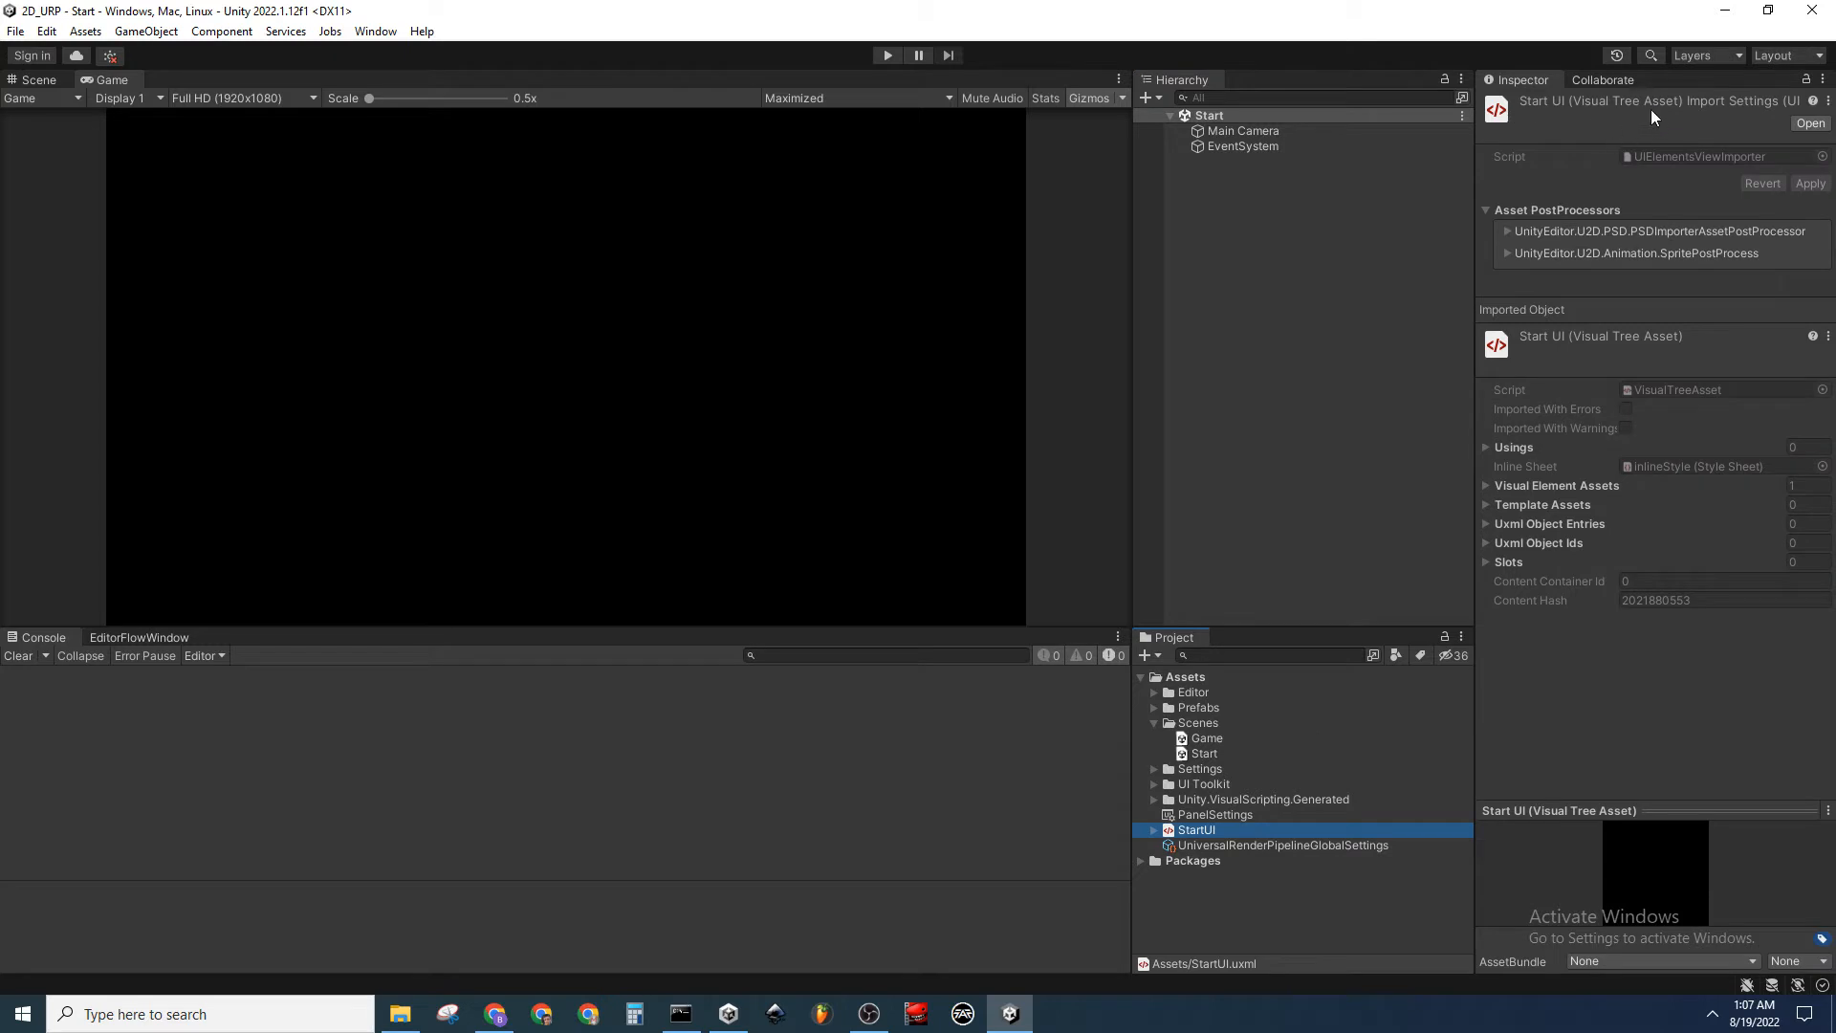
{"action": "double_click", "coordinate": [1226, 831]}
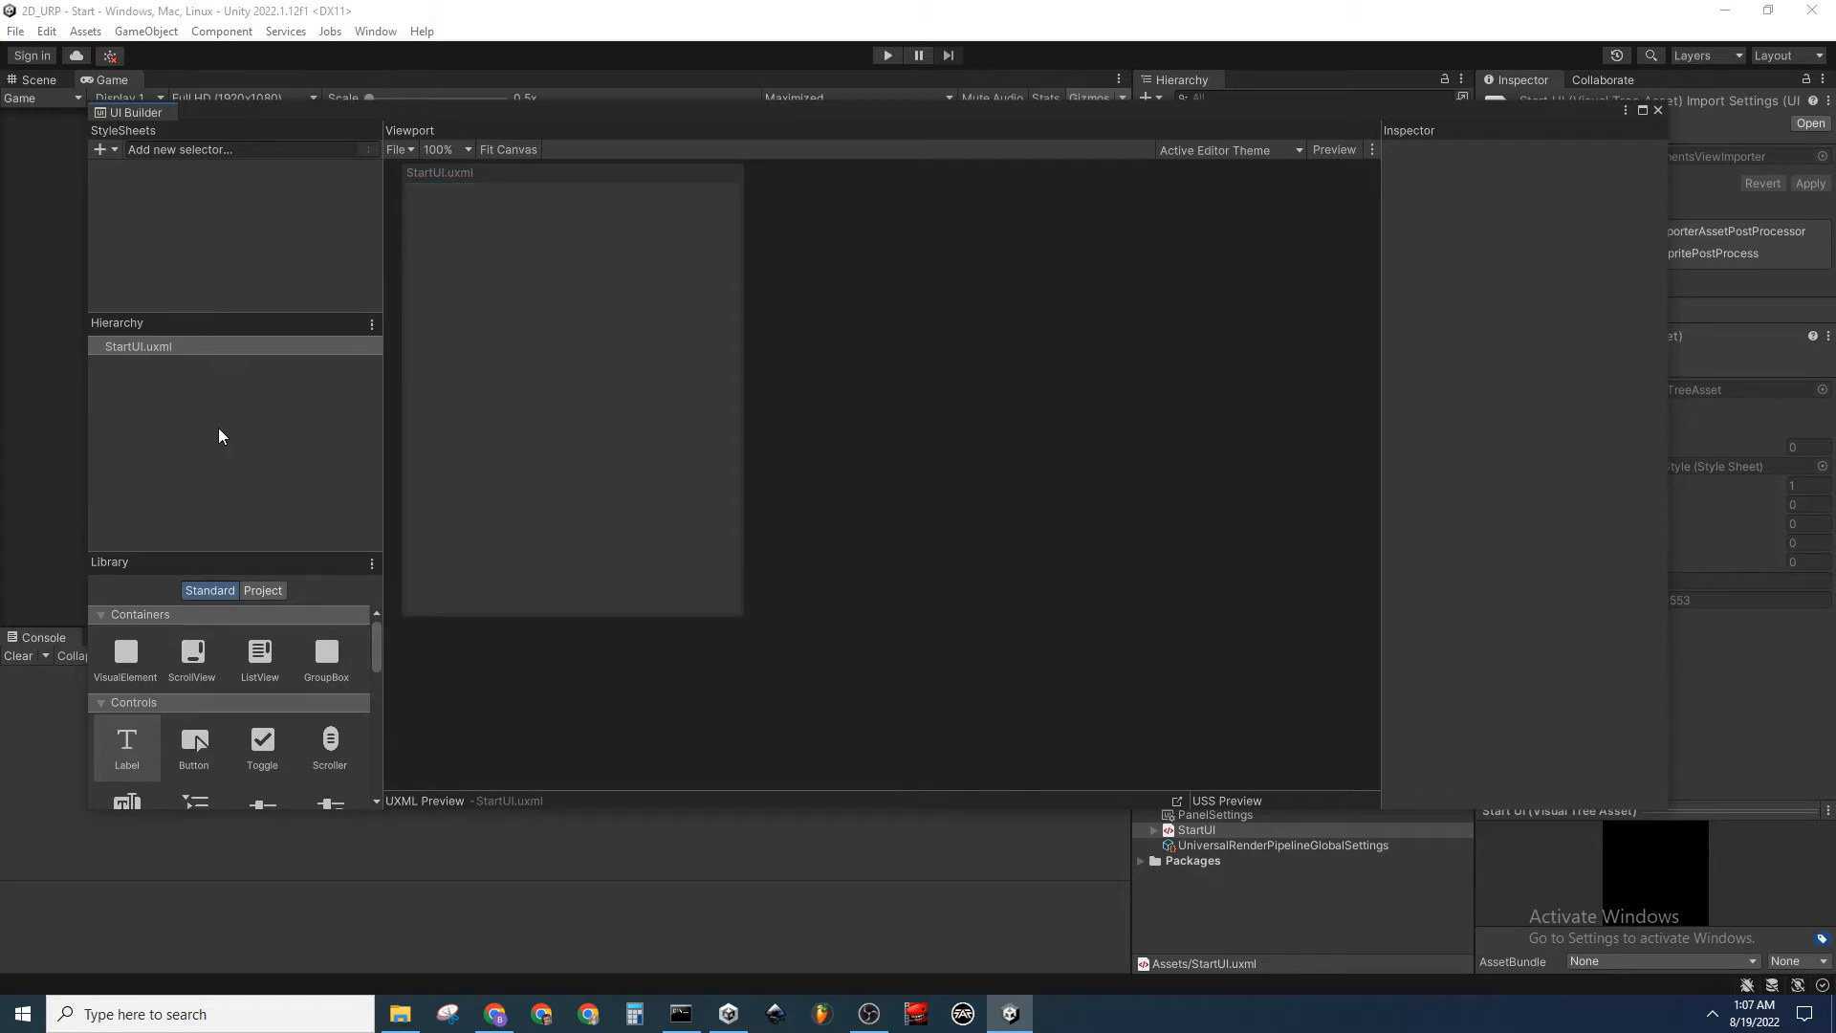
{"action": "left_click", "coordinate": [186, 350]}
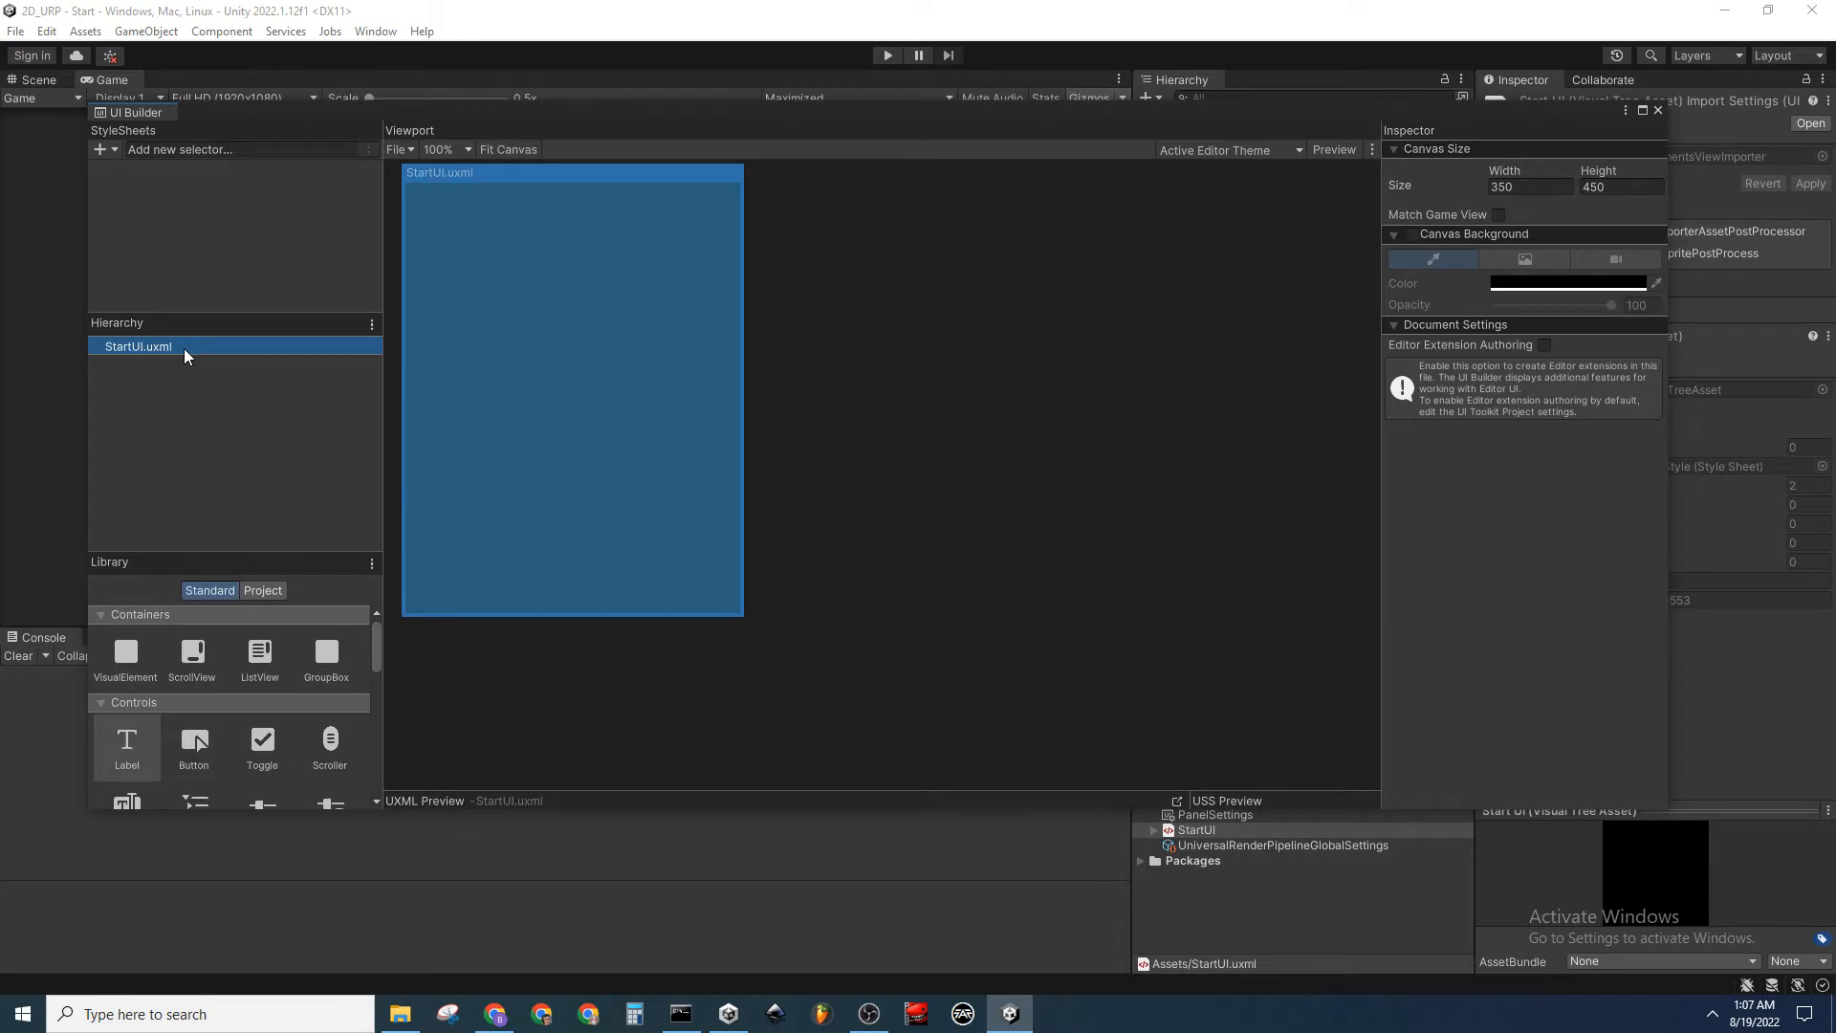
{"action": "left_click", "coordinate": [1499, 215]}
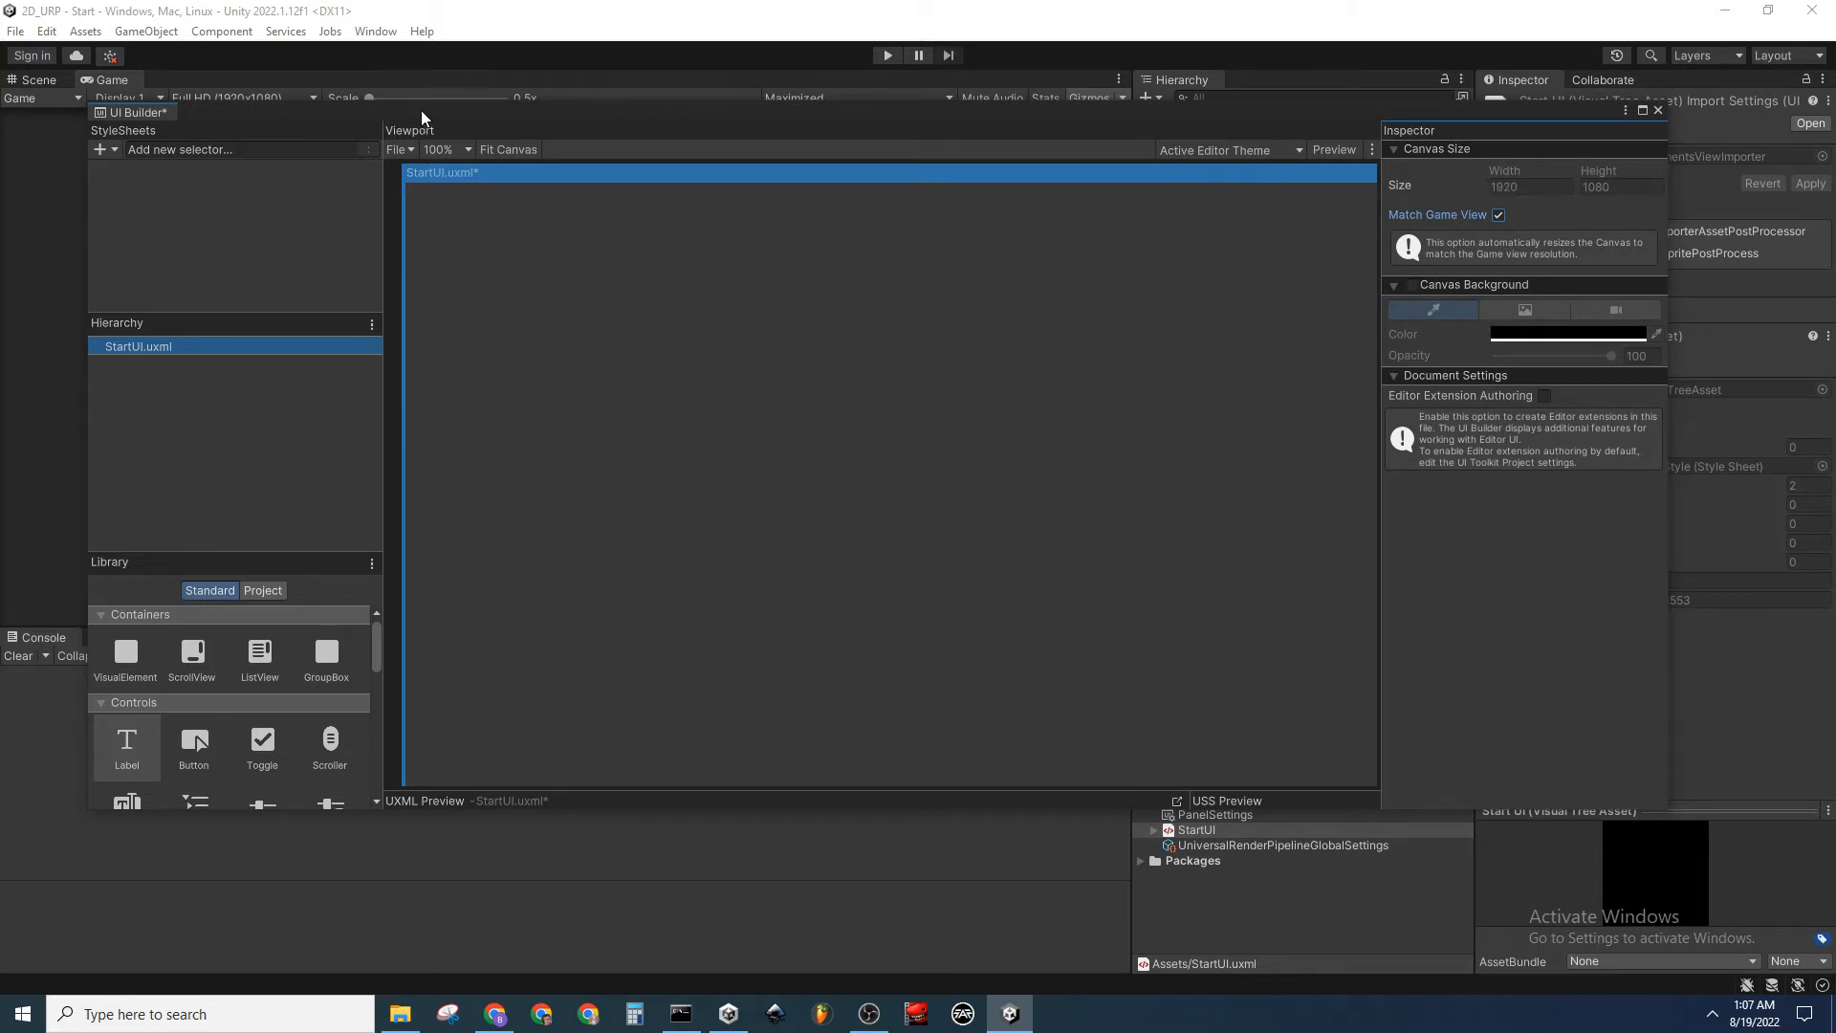
Enable the StartUI canvas background with Main Camera as its camera source and save the document
{"action": "left_click_drag", "start_coordinate": [420, 111], "coordinate": [421, 133]}
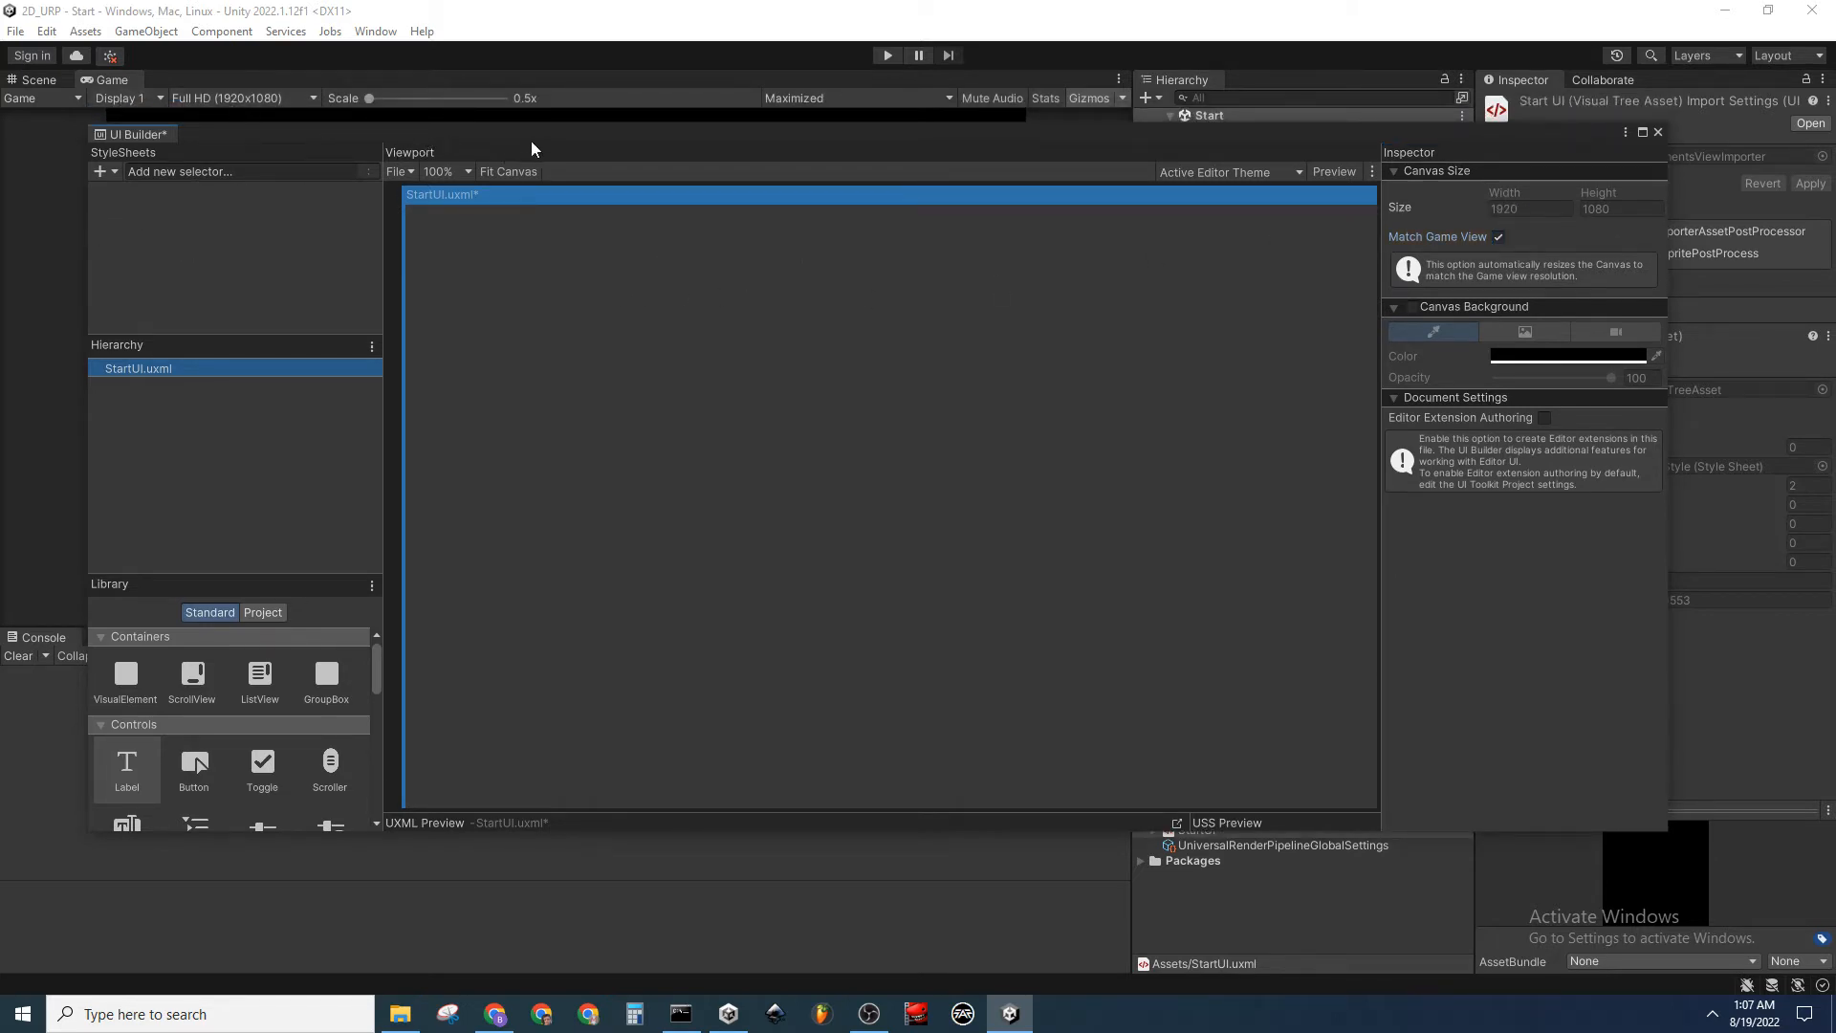
{"action": "left_click_drag", "start_coordinate": [531, 141], "coordinate": [522, 115]}
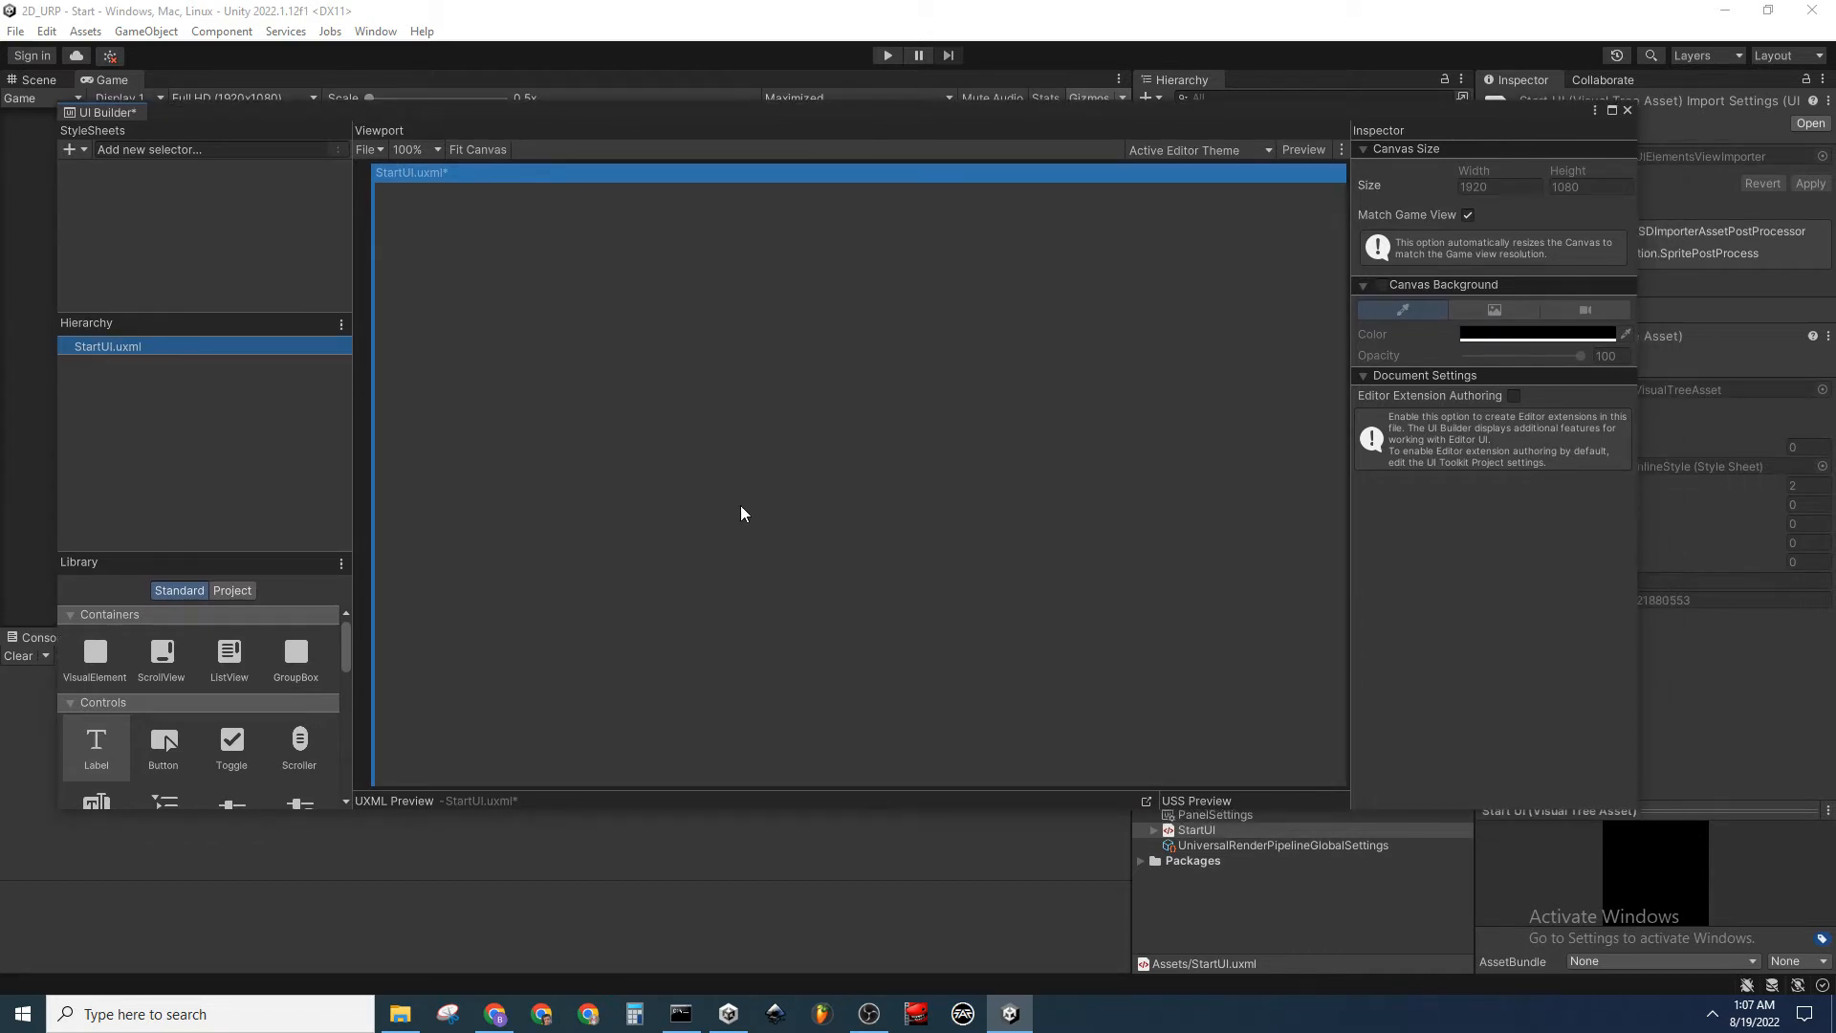
{"action": "scroll", "coordinate": [743, 503], "scroll_direction": "down", "scroll_amount": 5}
{"action": "middle_click_drag", "start_coordinate": [834, 524], "coordinate": [737, 419]}
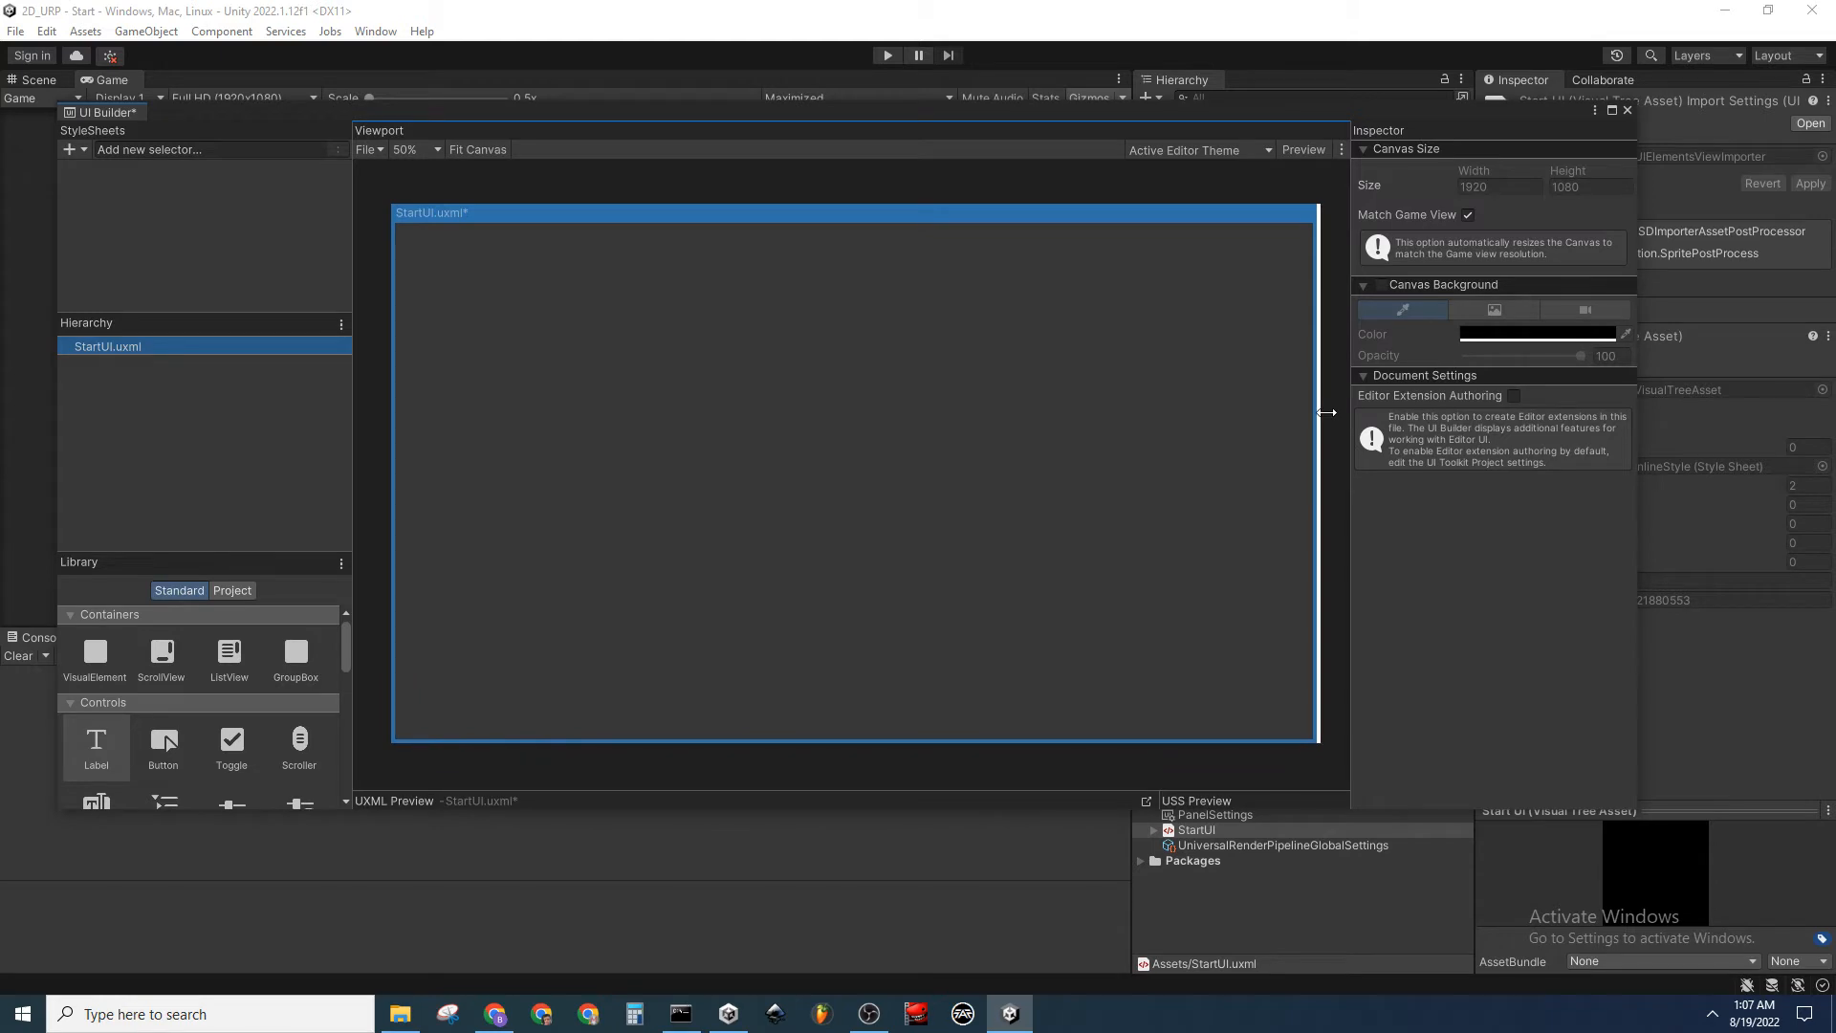
{"action": "left_click", "coordinate": [1382, 285]}
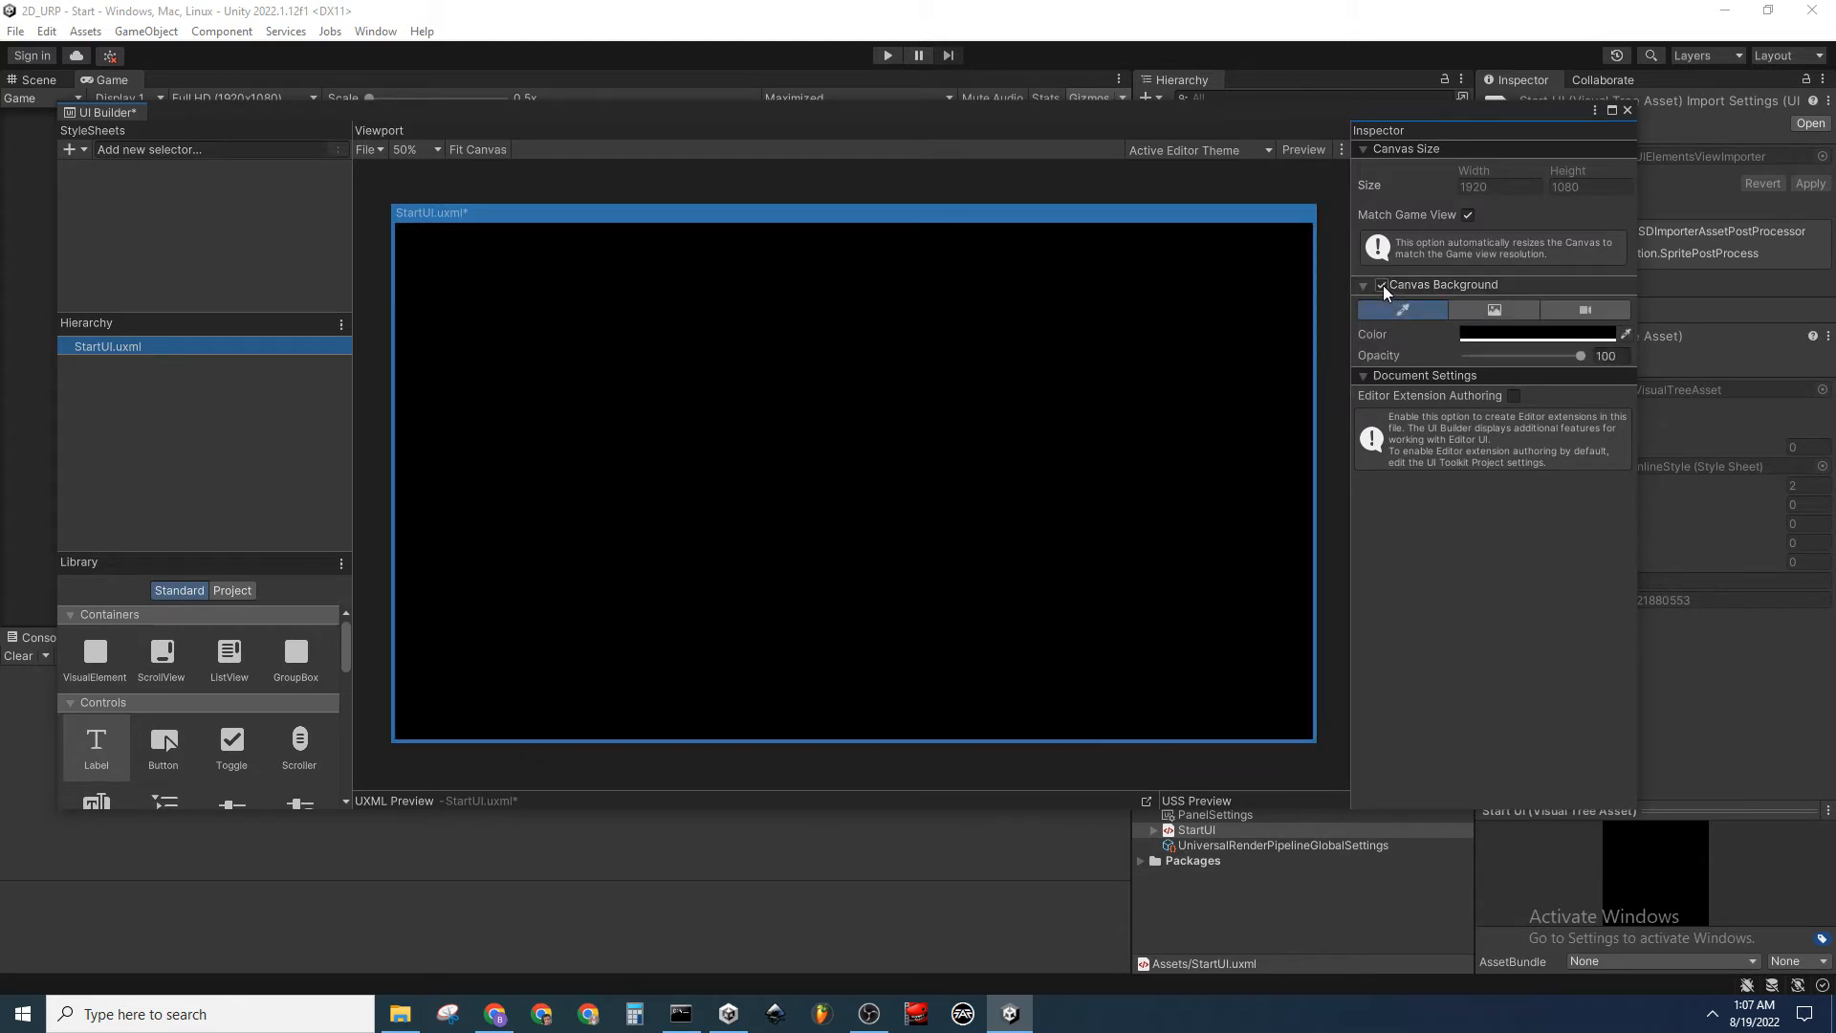
{"action": "left_click", "coordinate": [1580, 313]}
{"action": "left_click", "coordinate": [1626, 332]}
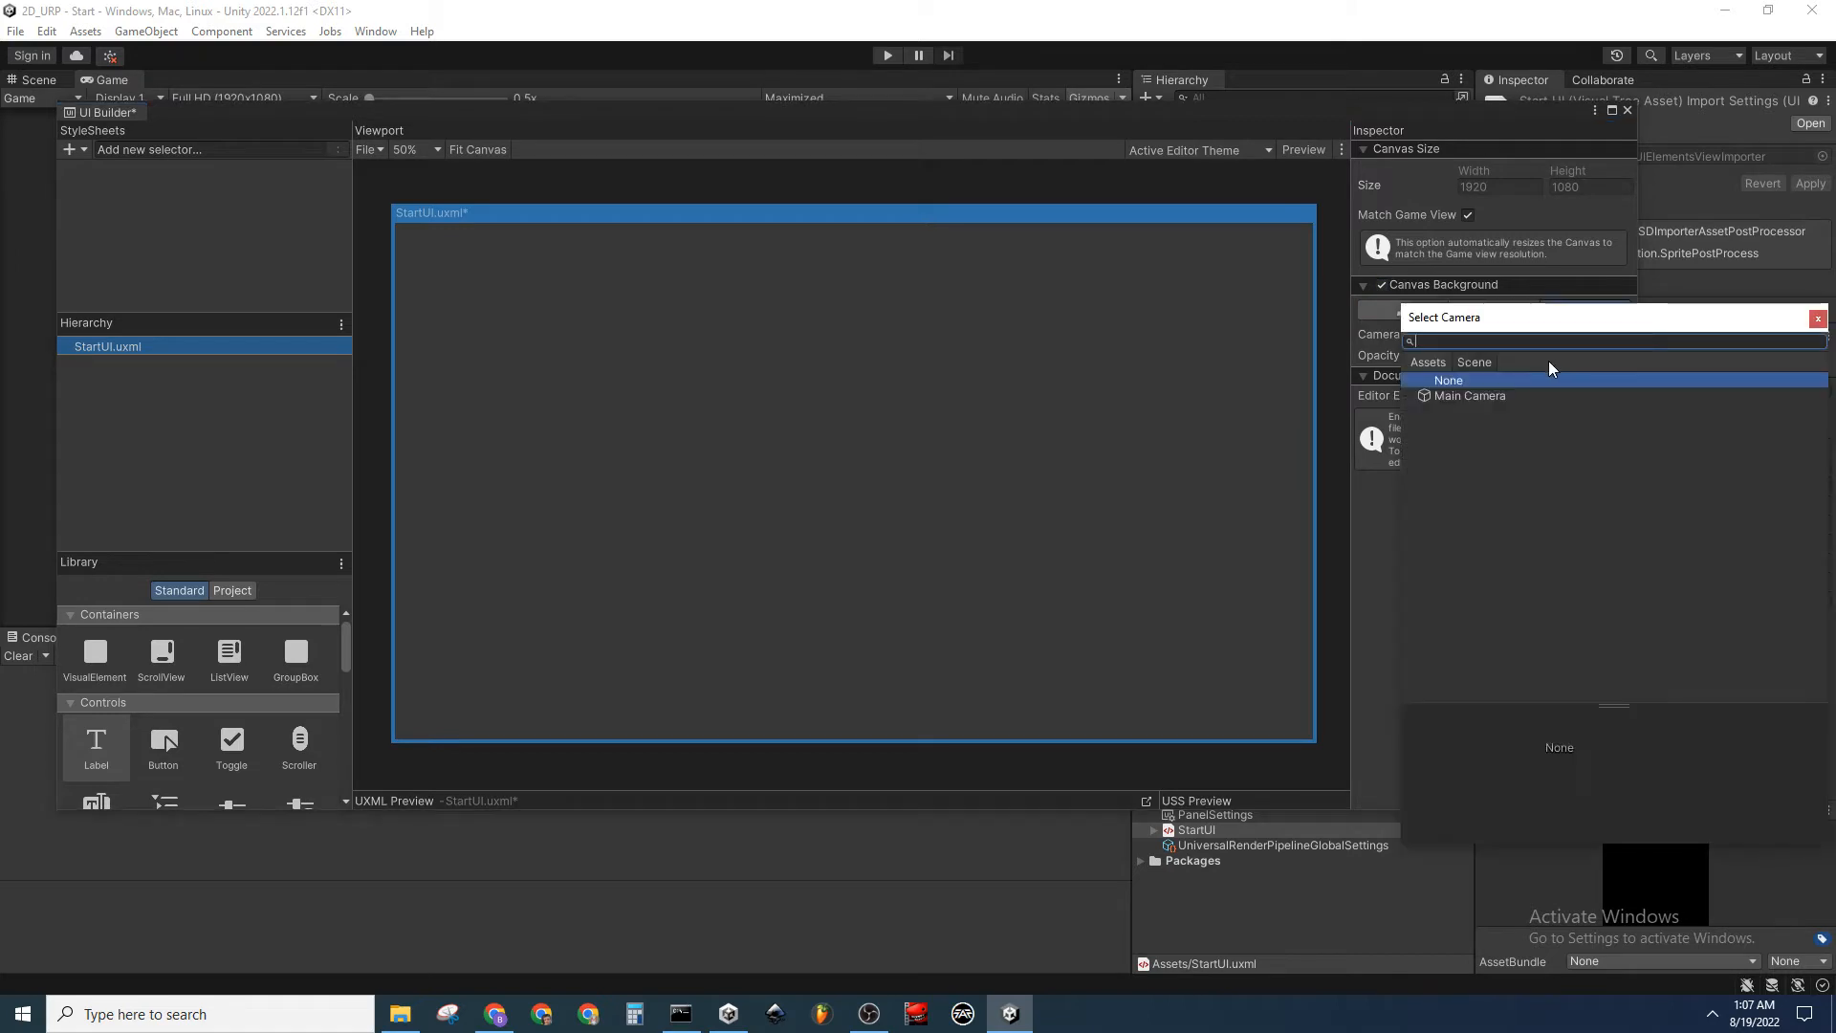
{"action": "double_click", "coordinate": [1495, 395]}
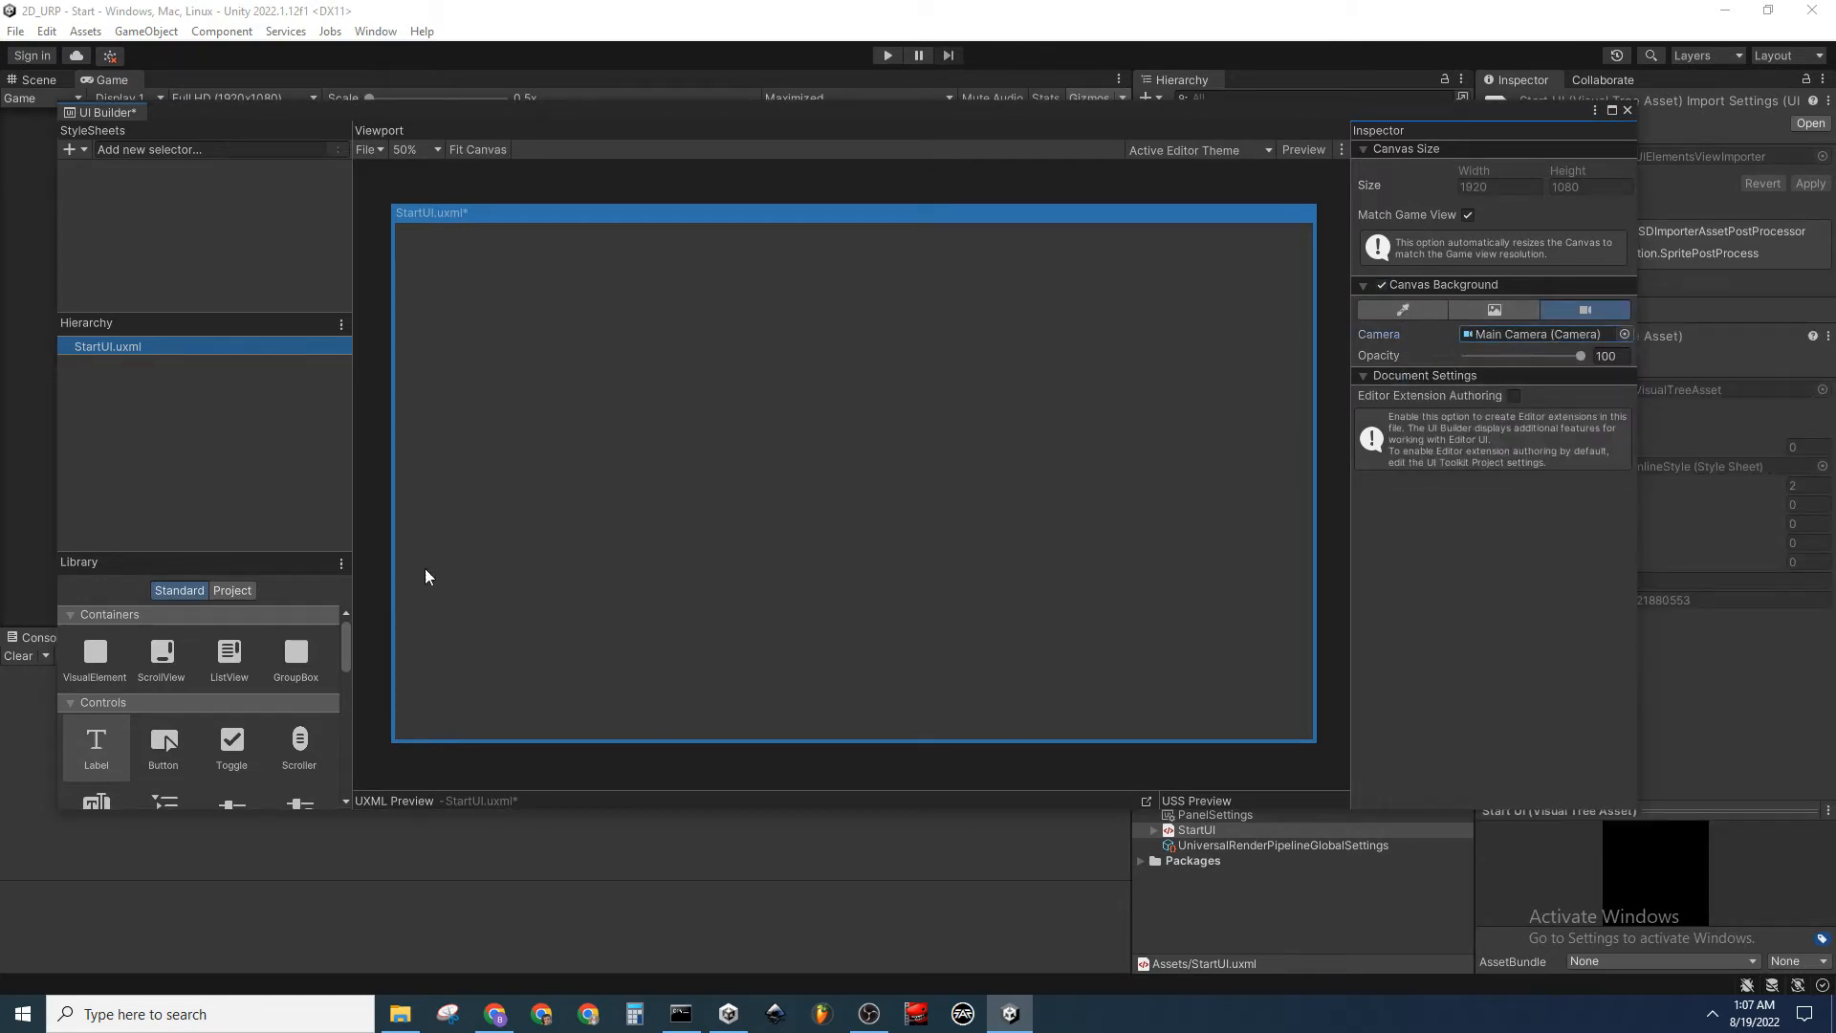
{"action": "key", "text": "ctrl+s"}
{"action": "mouse_move", "coordinate": [681, 354]}
{"action": "middle_mouse_down"}
{"action": "mouse_move", "coordinate": [673, 329]}
{"action": "mouse_move", "coordinate": [687, 346]}
{"action": "middle_mouse_up"}
{"action": "left_click", "coordinate": [244, 461]}
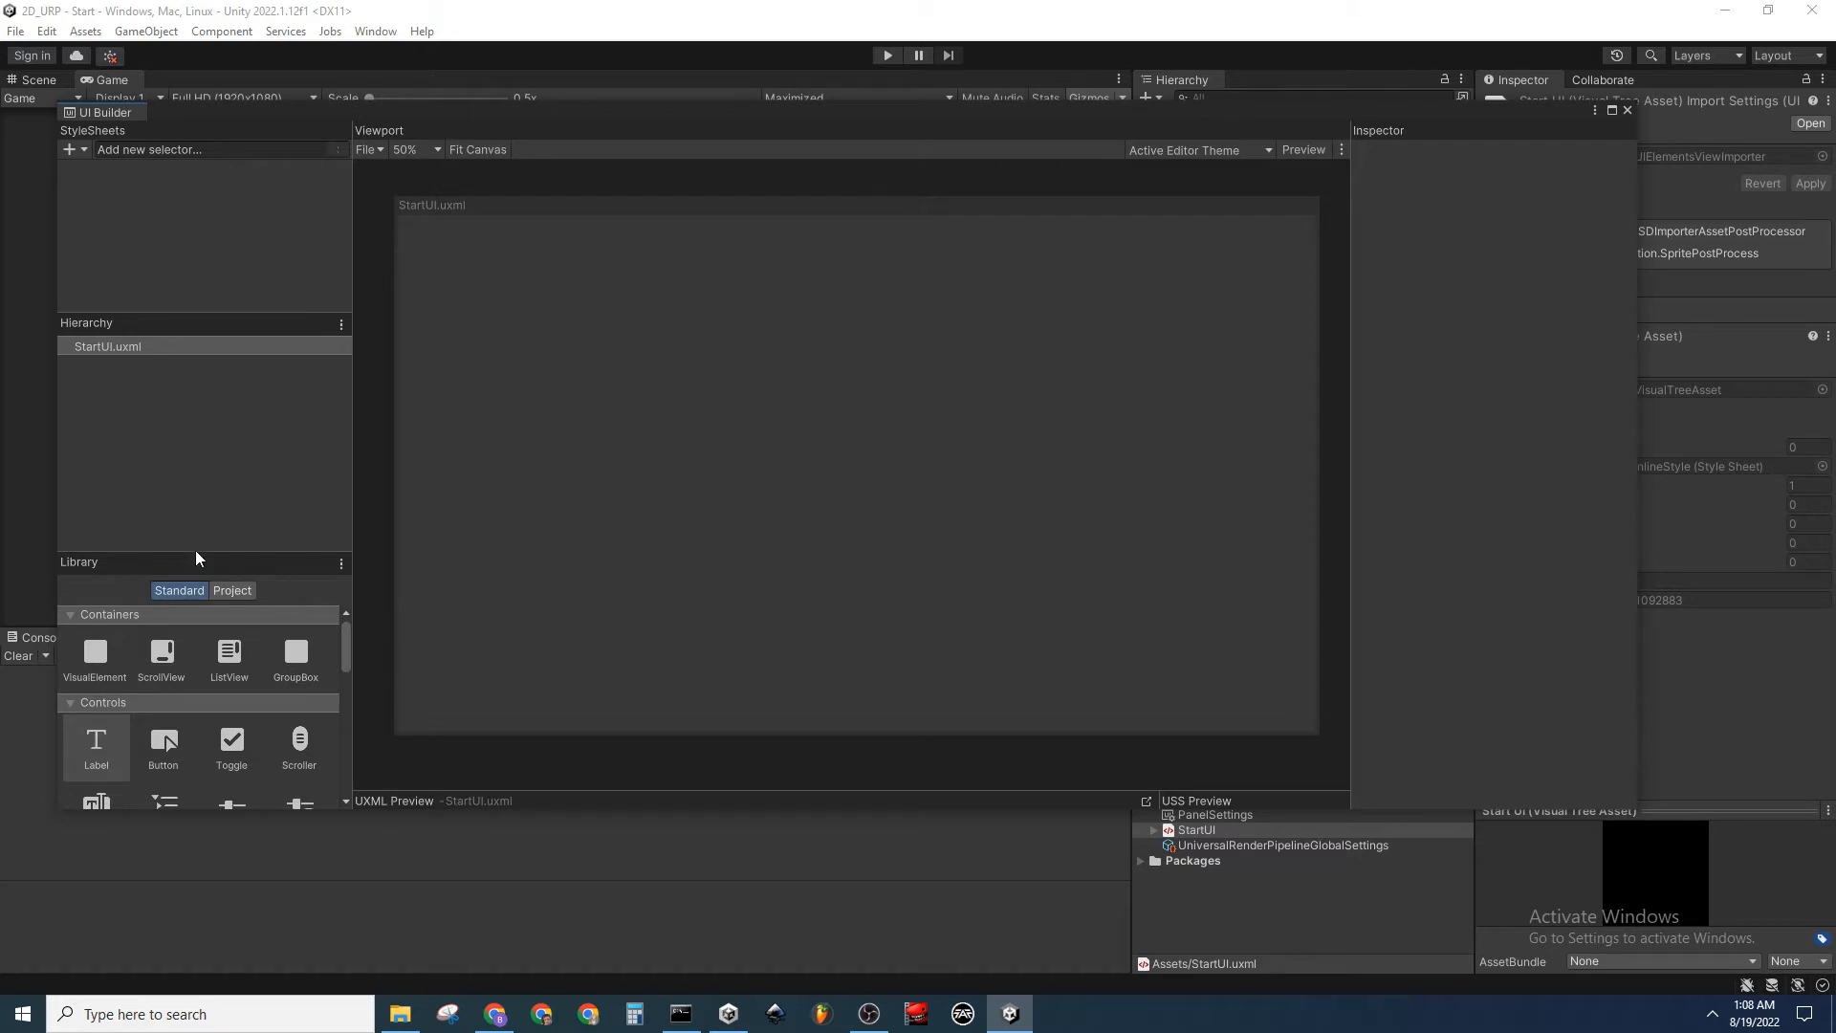
Add a VisualElement container to the root of the StartUI.uxml hierarchy
{"action": "scroll", "coordinate": [105, 660], "scroll_direction": "down", "scroll_amount": 2}
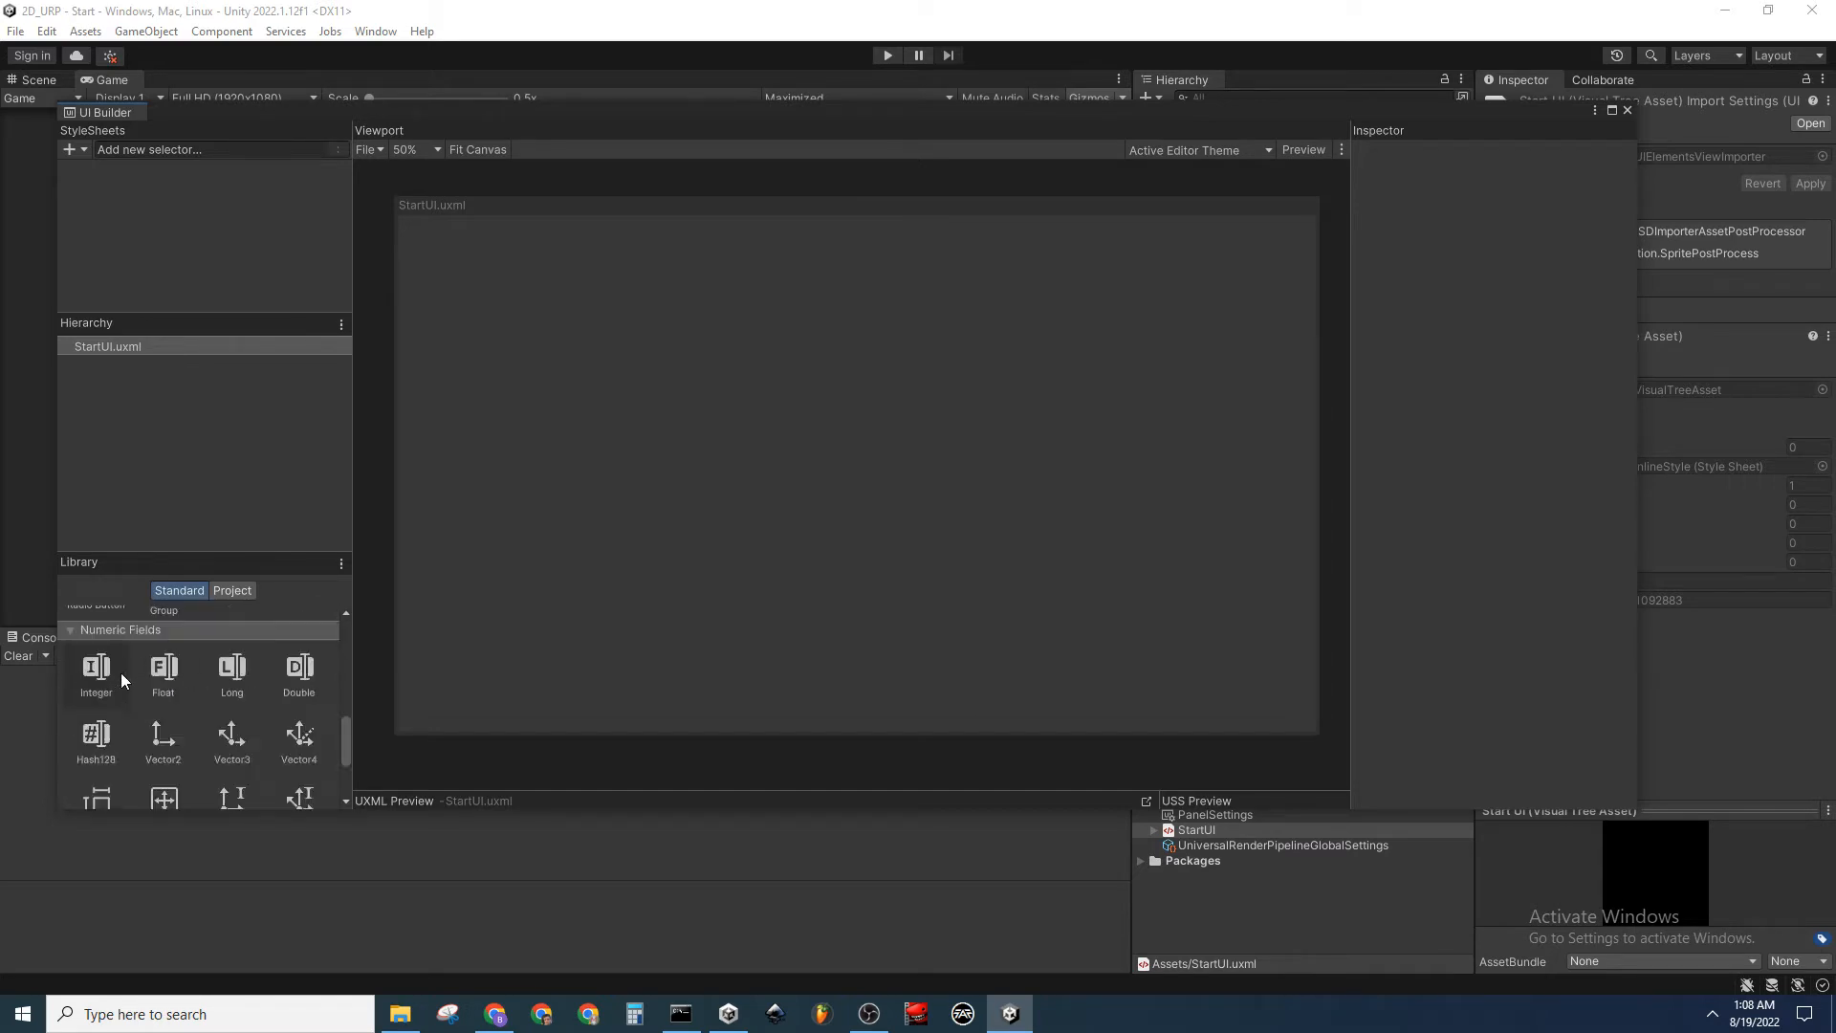
{"action": "scroll", "coordinate": [127, 680], "scroll_direction": "up", "scroll_amount": 1}
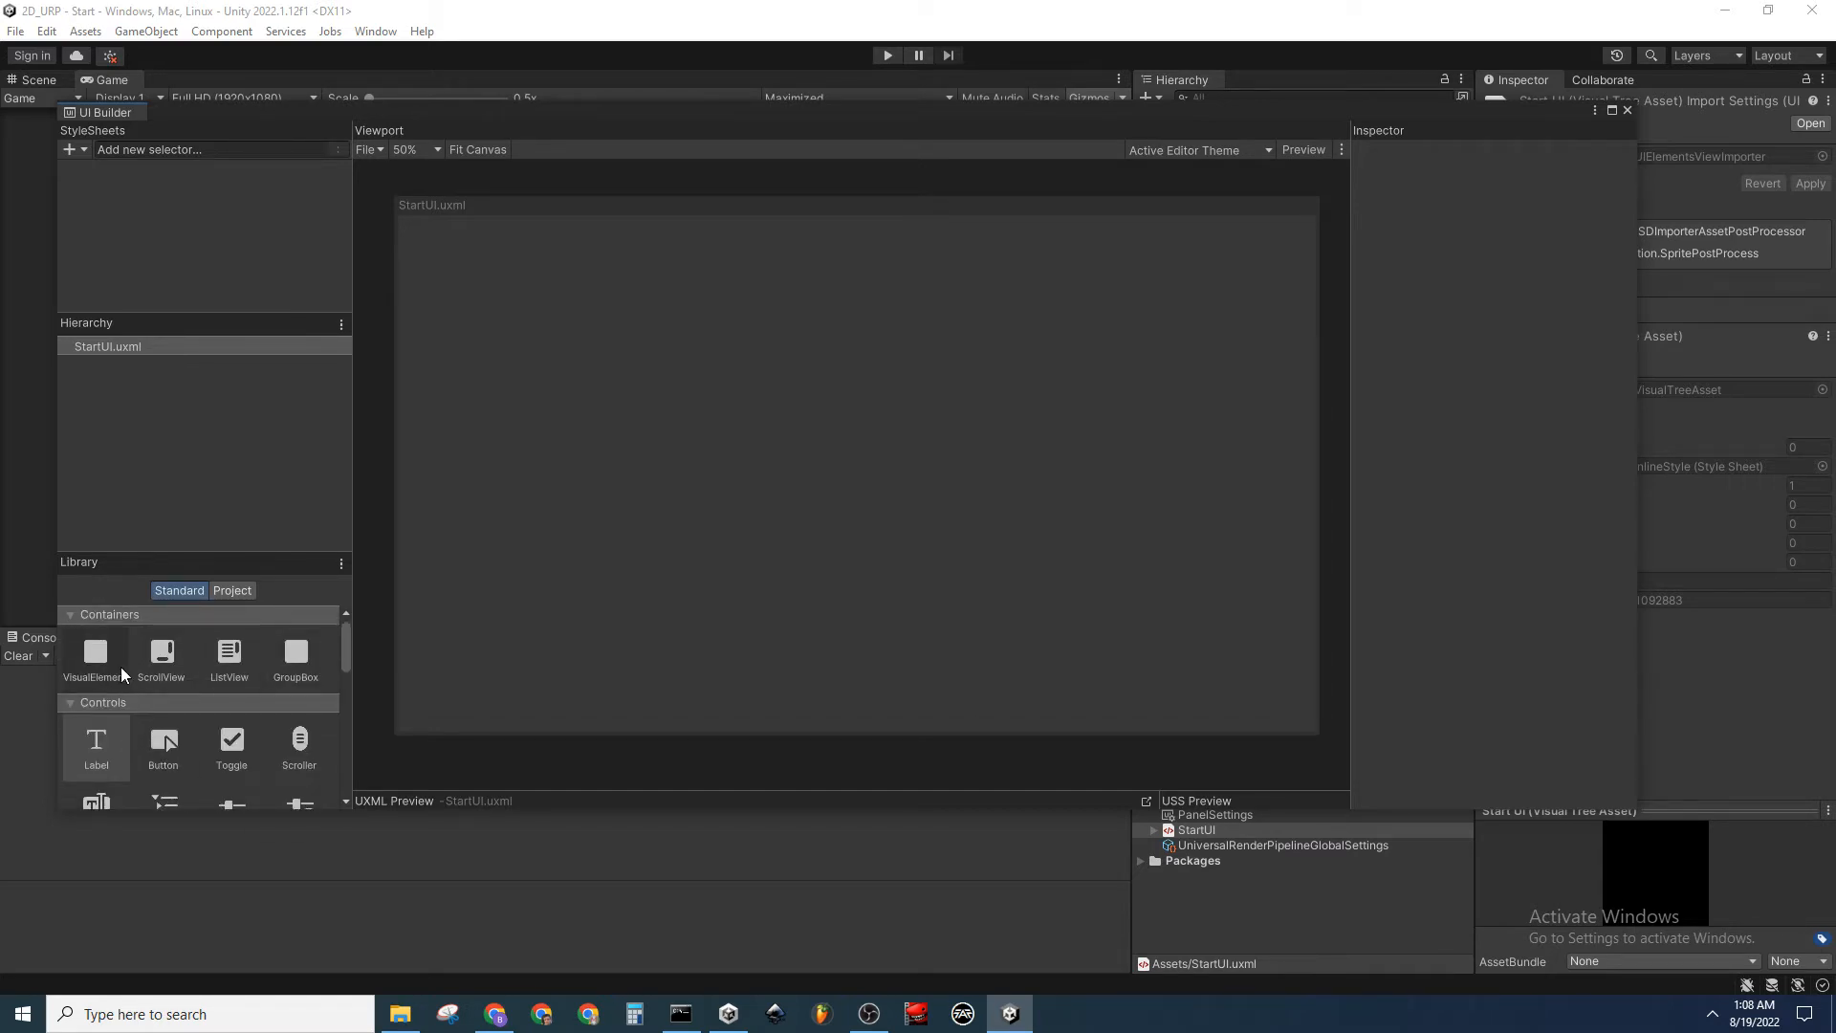
{"action": "left_click_drag", "start_coordinate": [92, 667], "coordinate": [171, 347]}
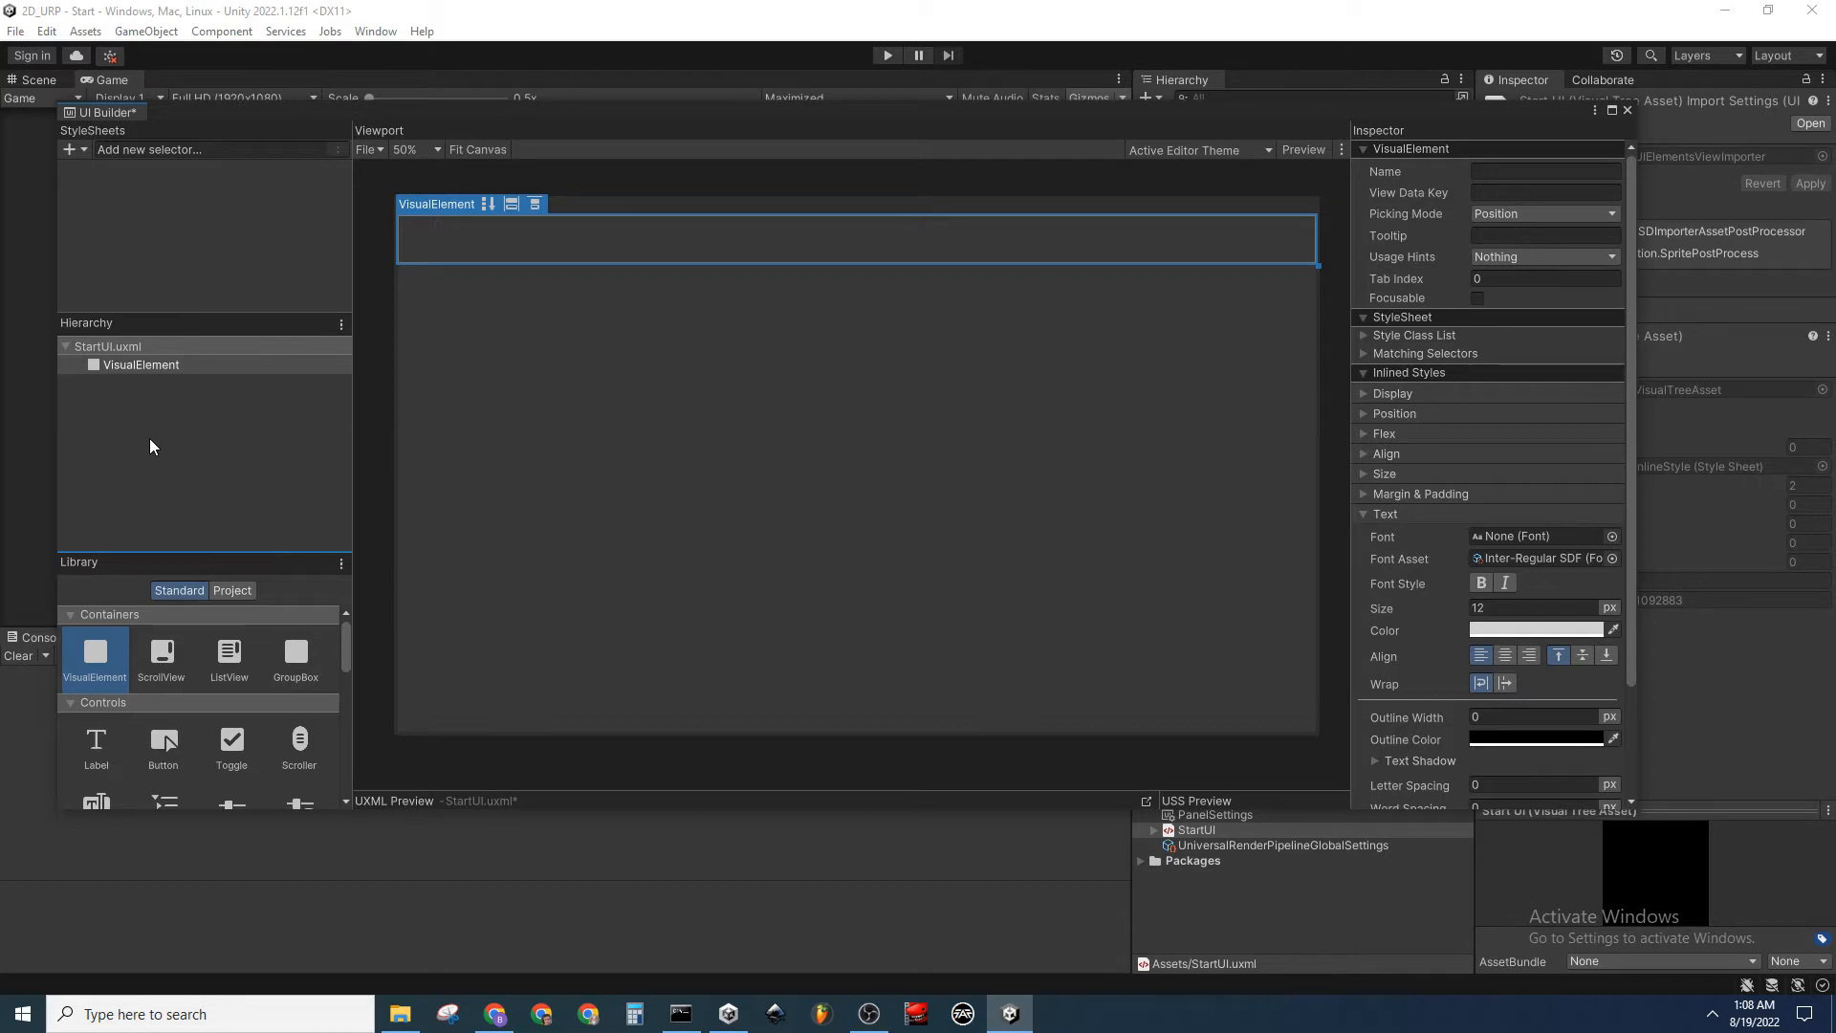
Look through the new VisualElement's Background, Border and Display style settings
{"action": "left_click", "coordinate": [1366, 514]}
{"action": "left_click", "coordinate": [1364, 533]}
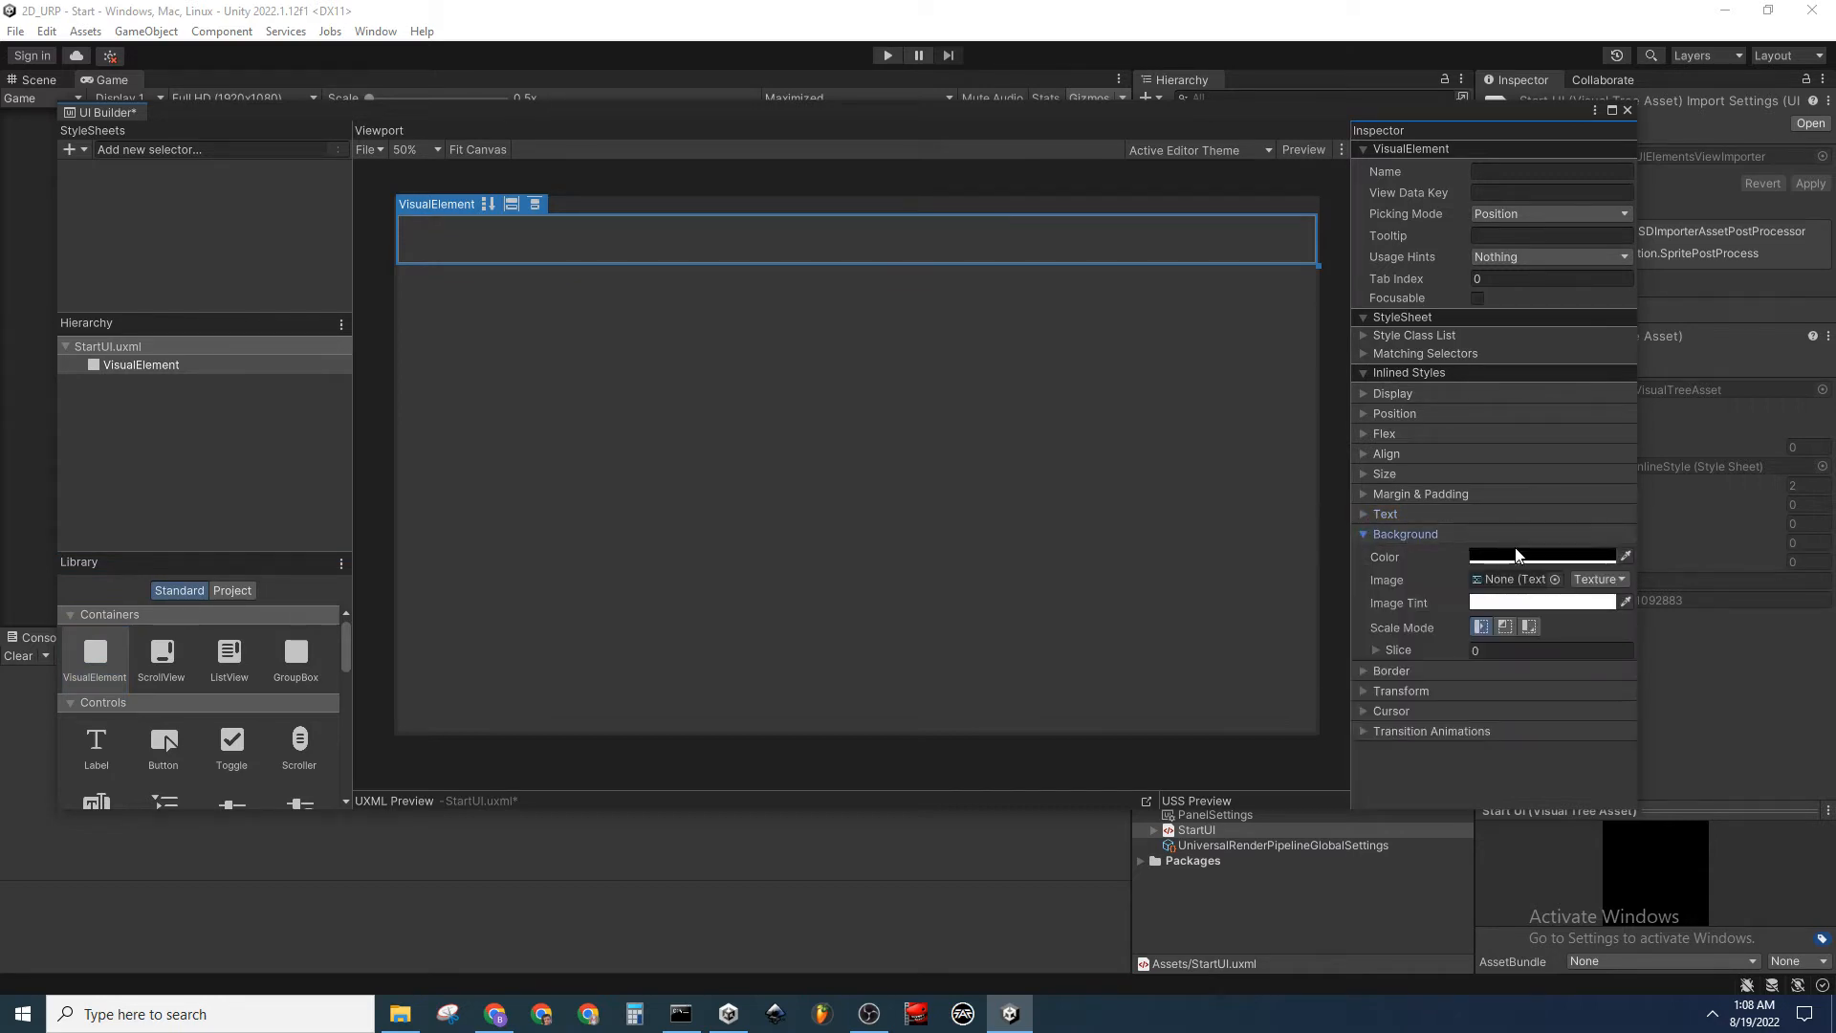
{"action": "left_click", "coordinate": [1362, 535]}
{"action": "left_click", "coordinate": [1362, 553]}
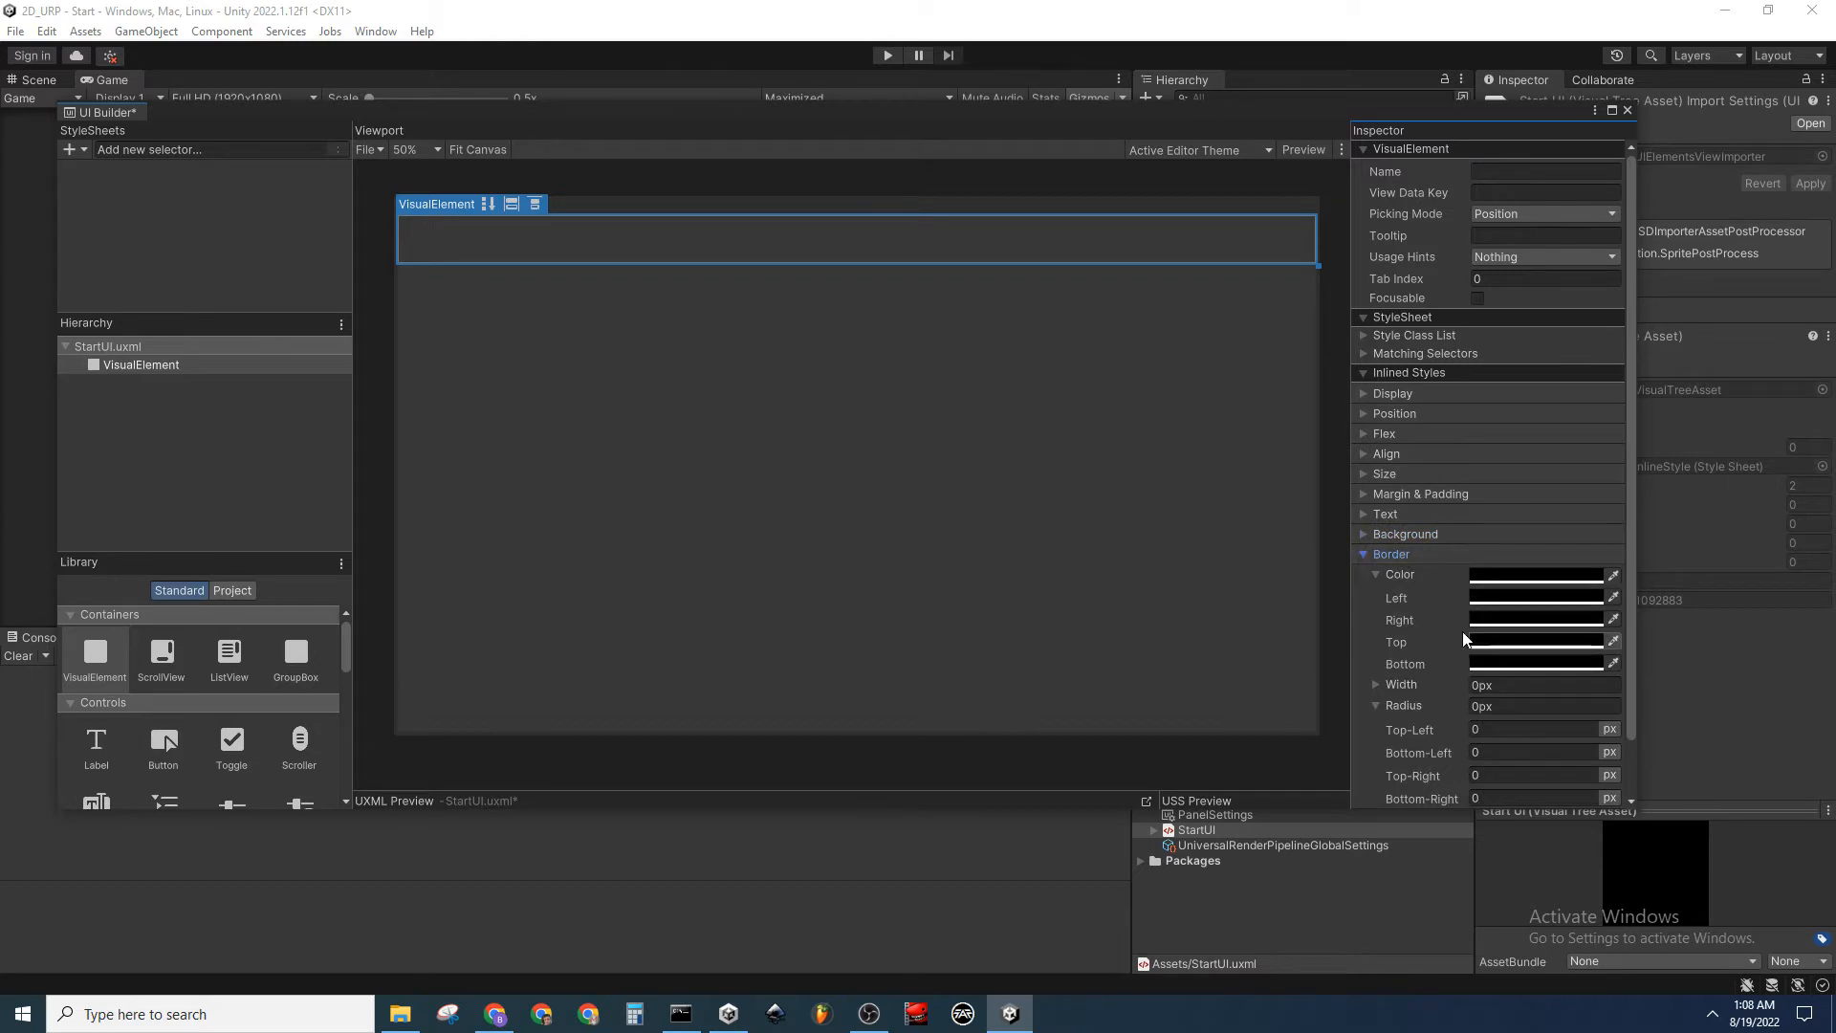
{"action": "left_click", "coordinate": [1363, 554]}
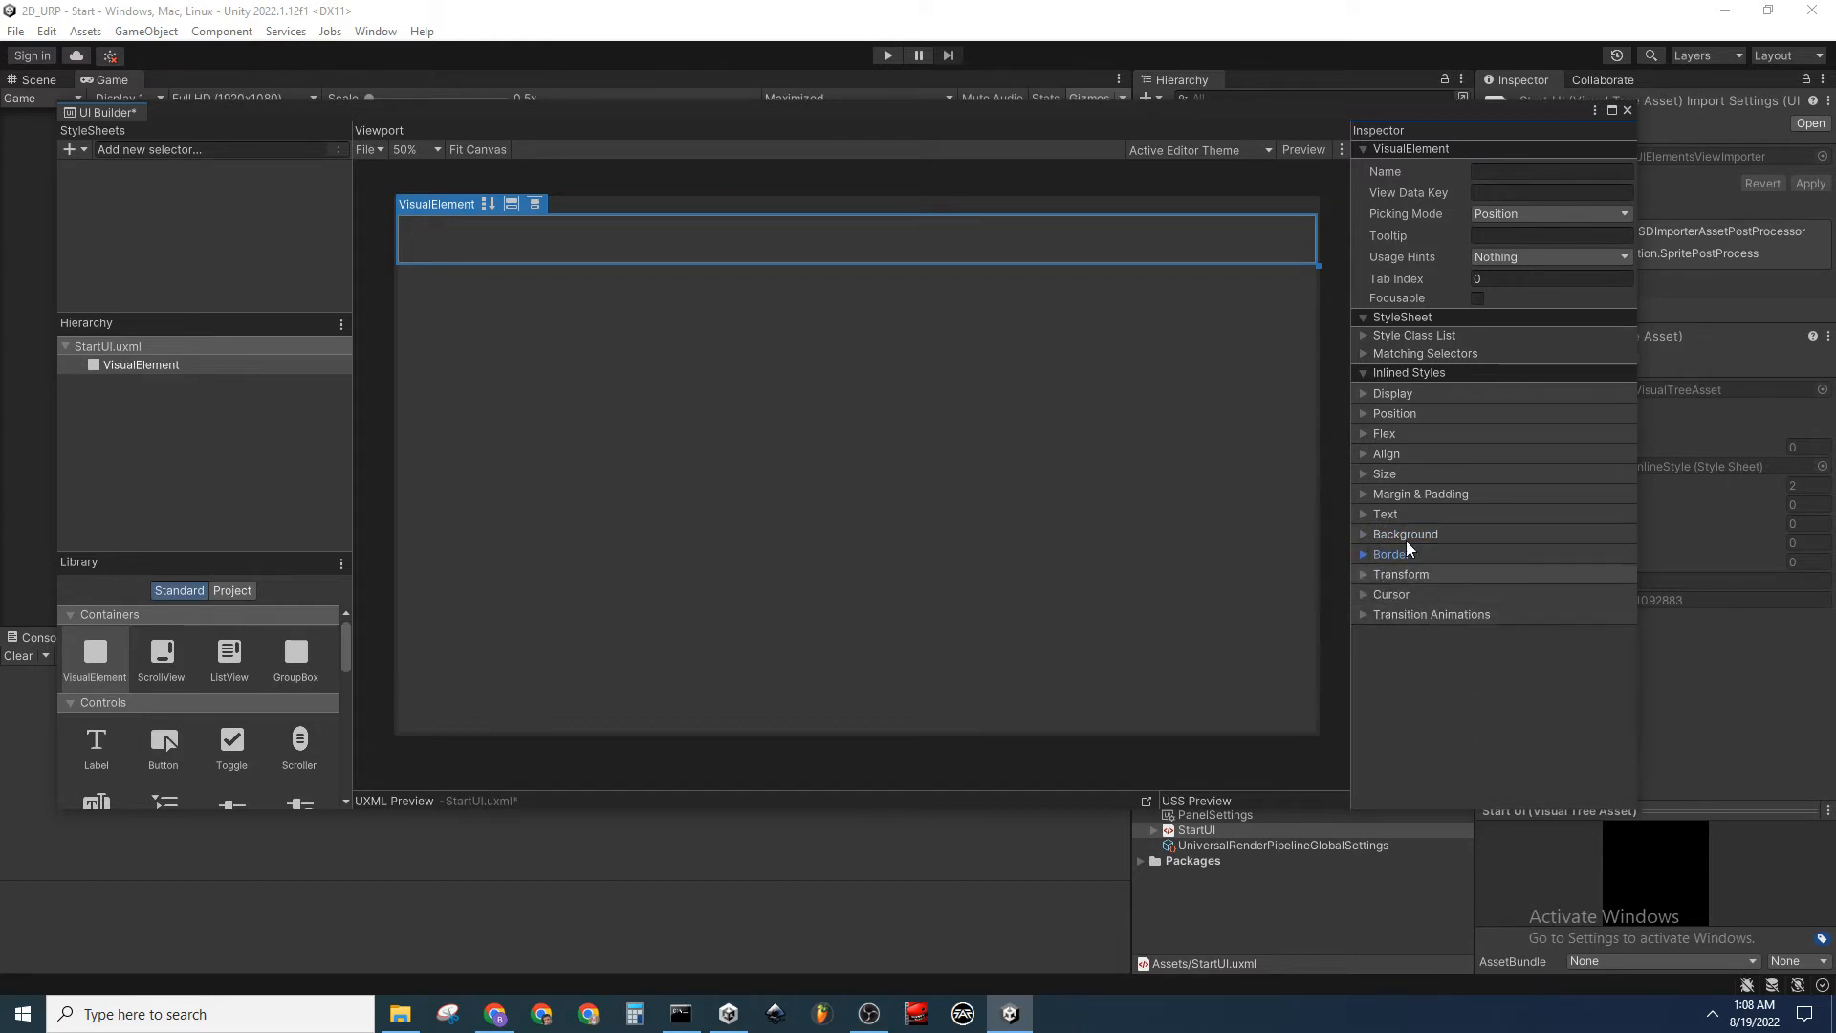
{"action": "left_click", "coordinate": [1362, 392]}
{"action": "left_click", "coordinate": [1362, 392]}
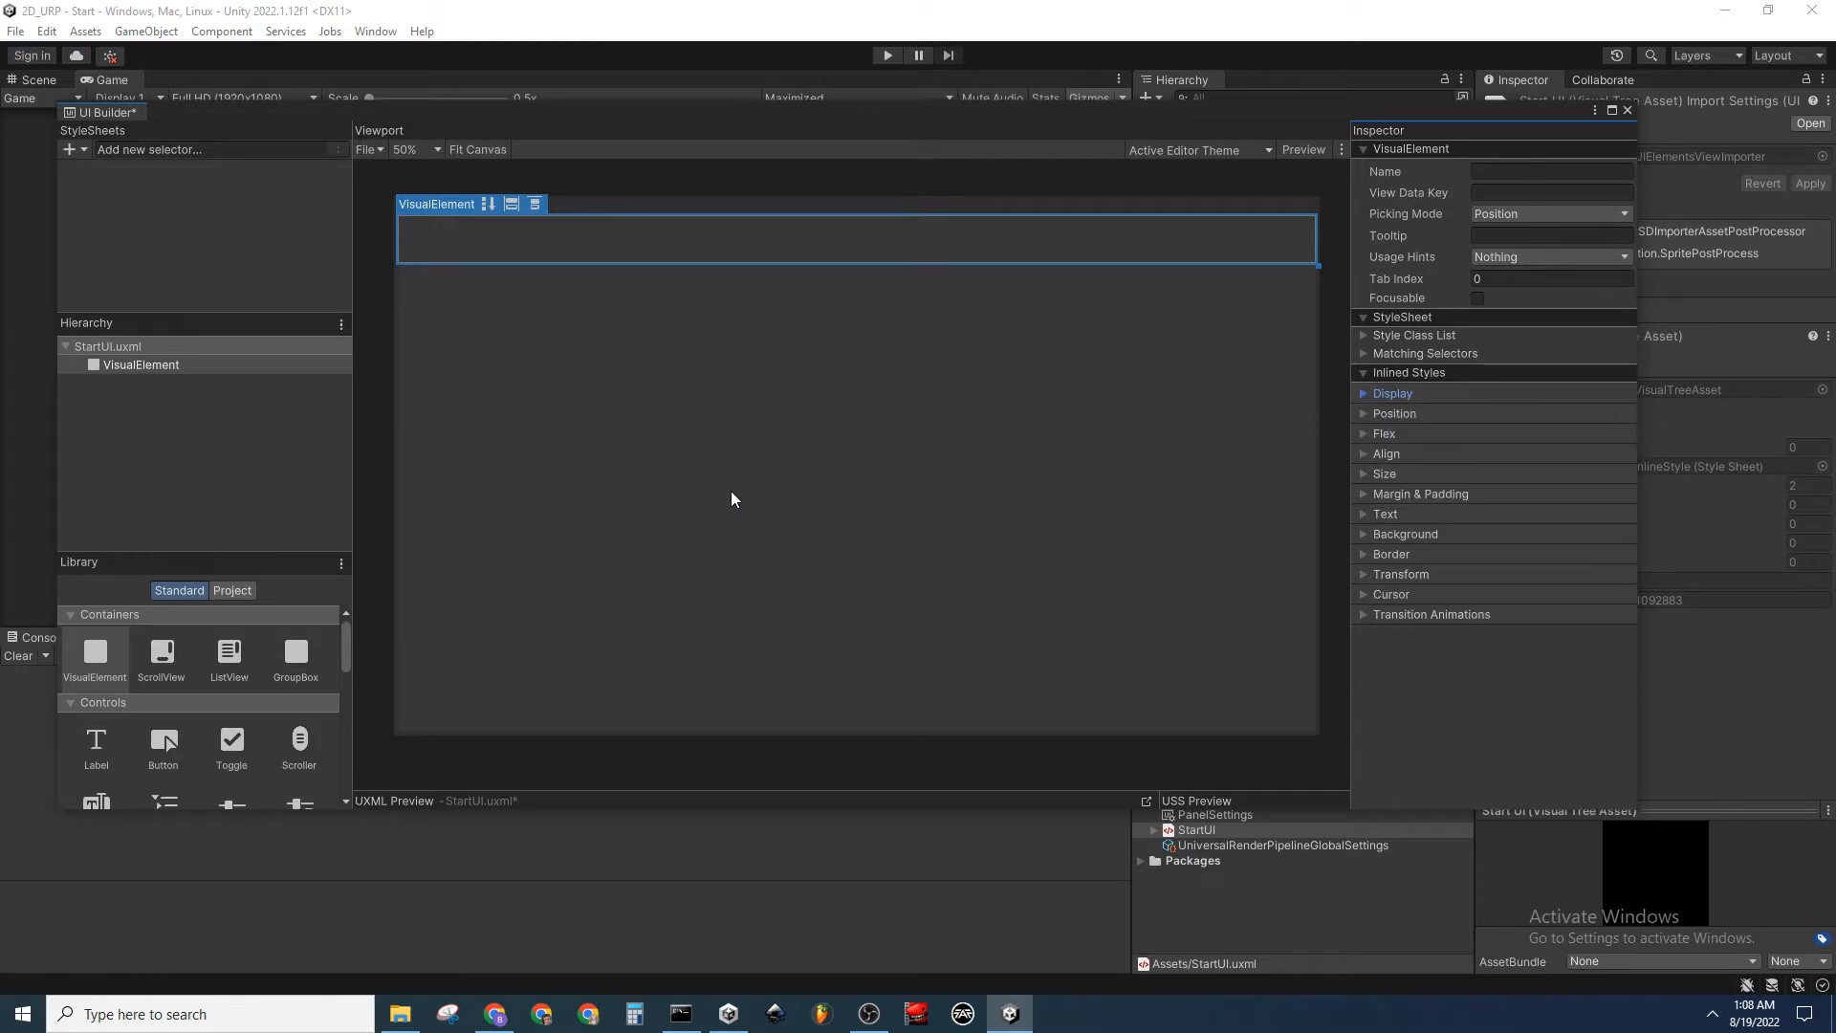
{"action": "left_click", "coordinate": [170, 440]}
Set the root VisualElement's Flex Grow to 1 and clear the console messages
{"action": "left_click", "coordinate": [204, 371]}
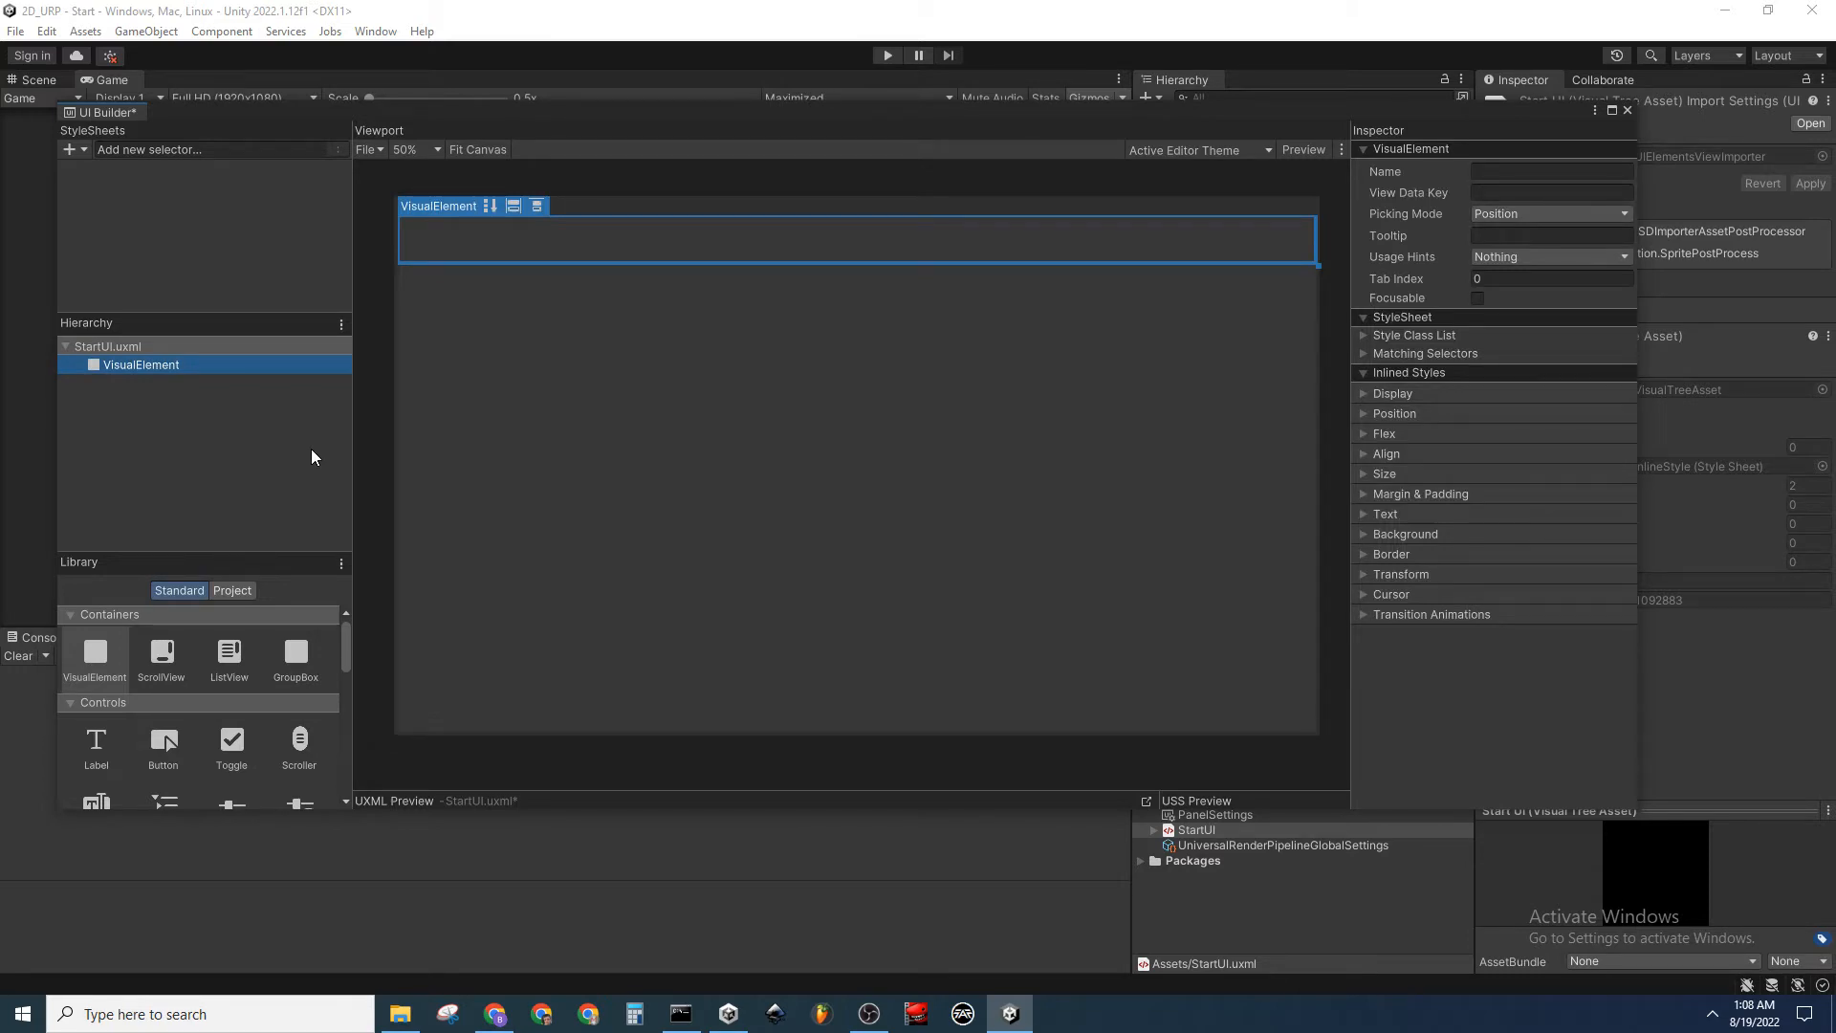
{"action": "left_click", "coordinate": [1365, 434]}
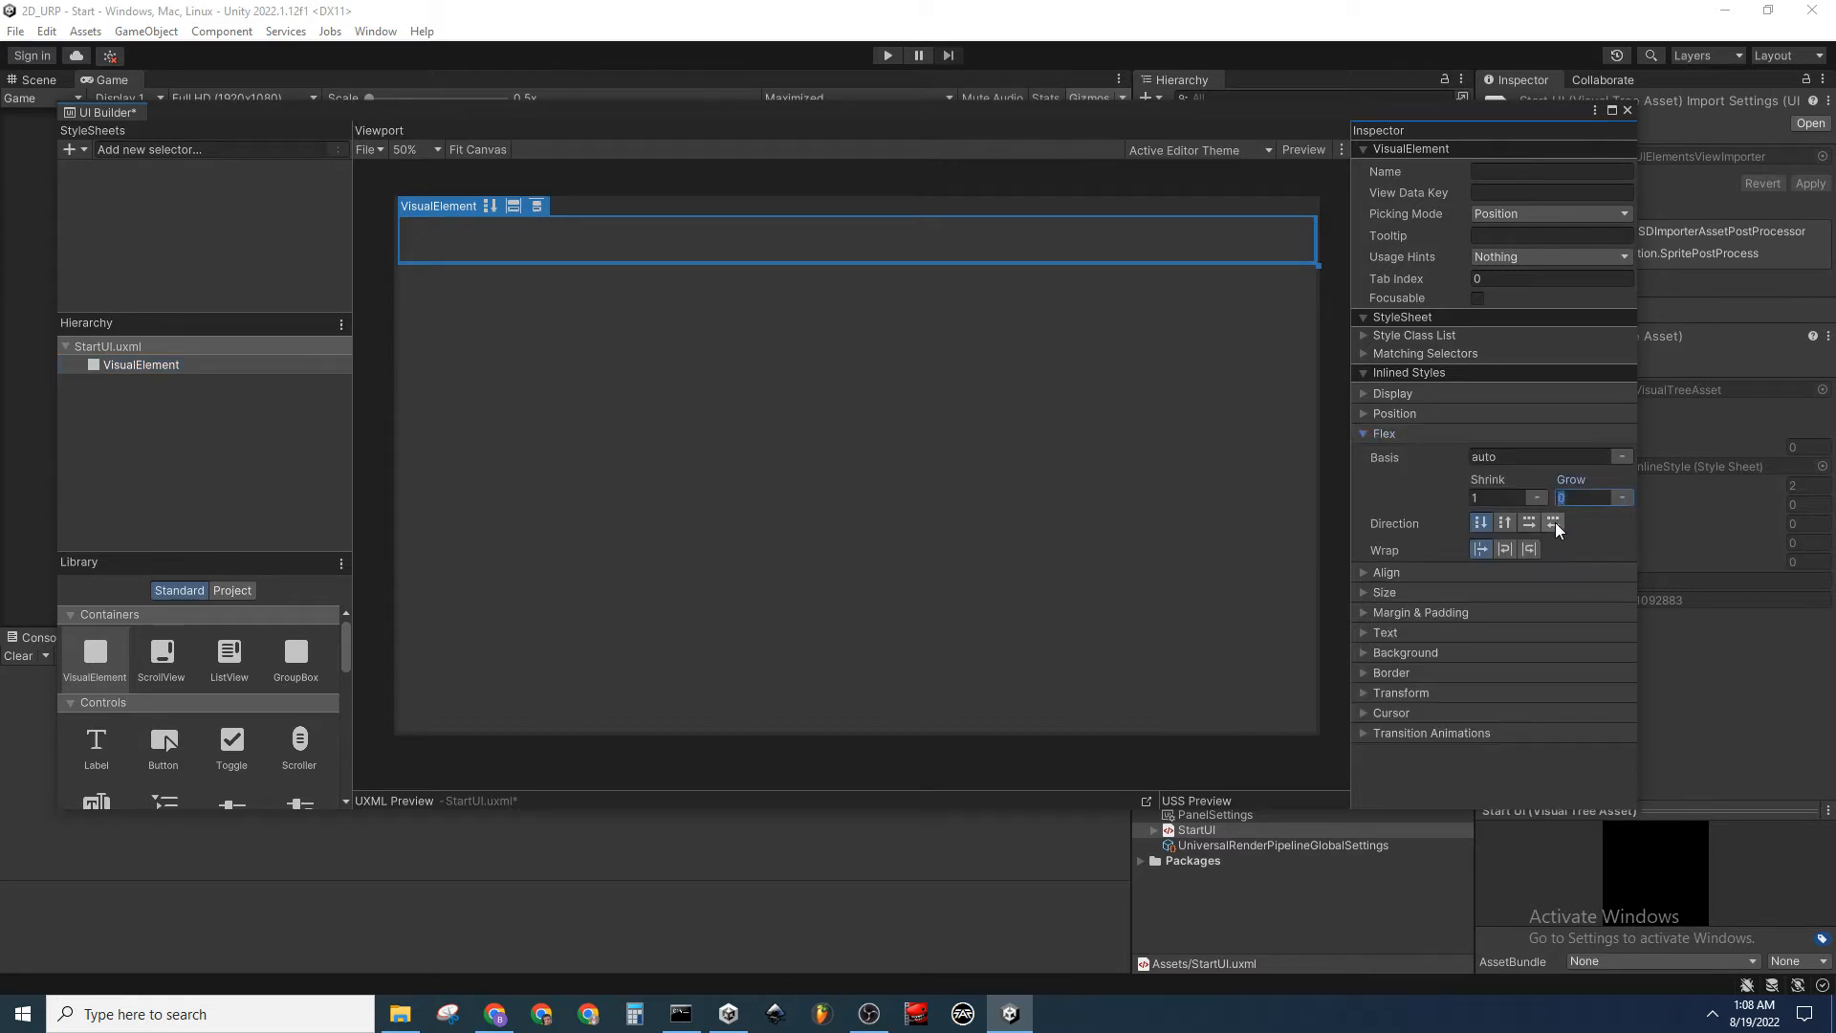
{"action": "type", "text": "1"}
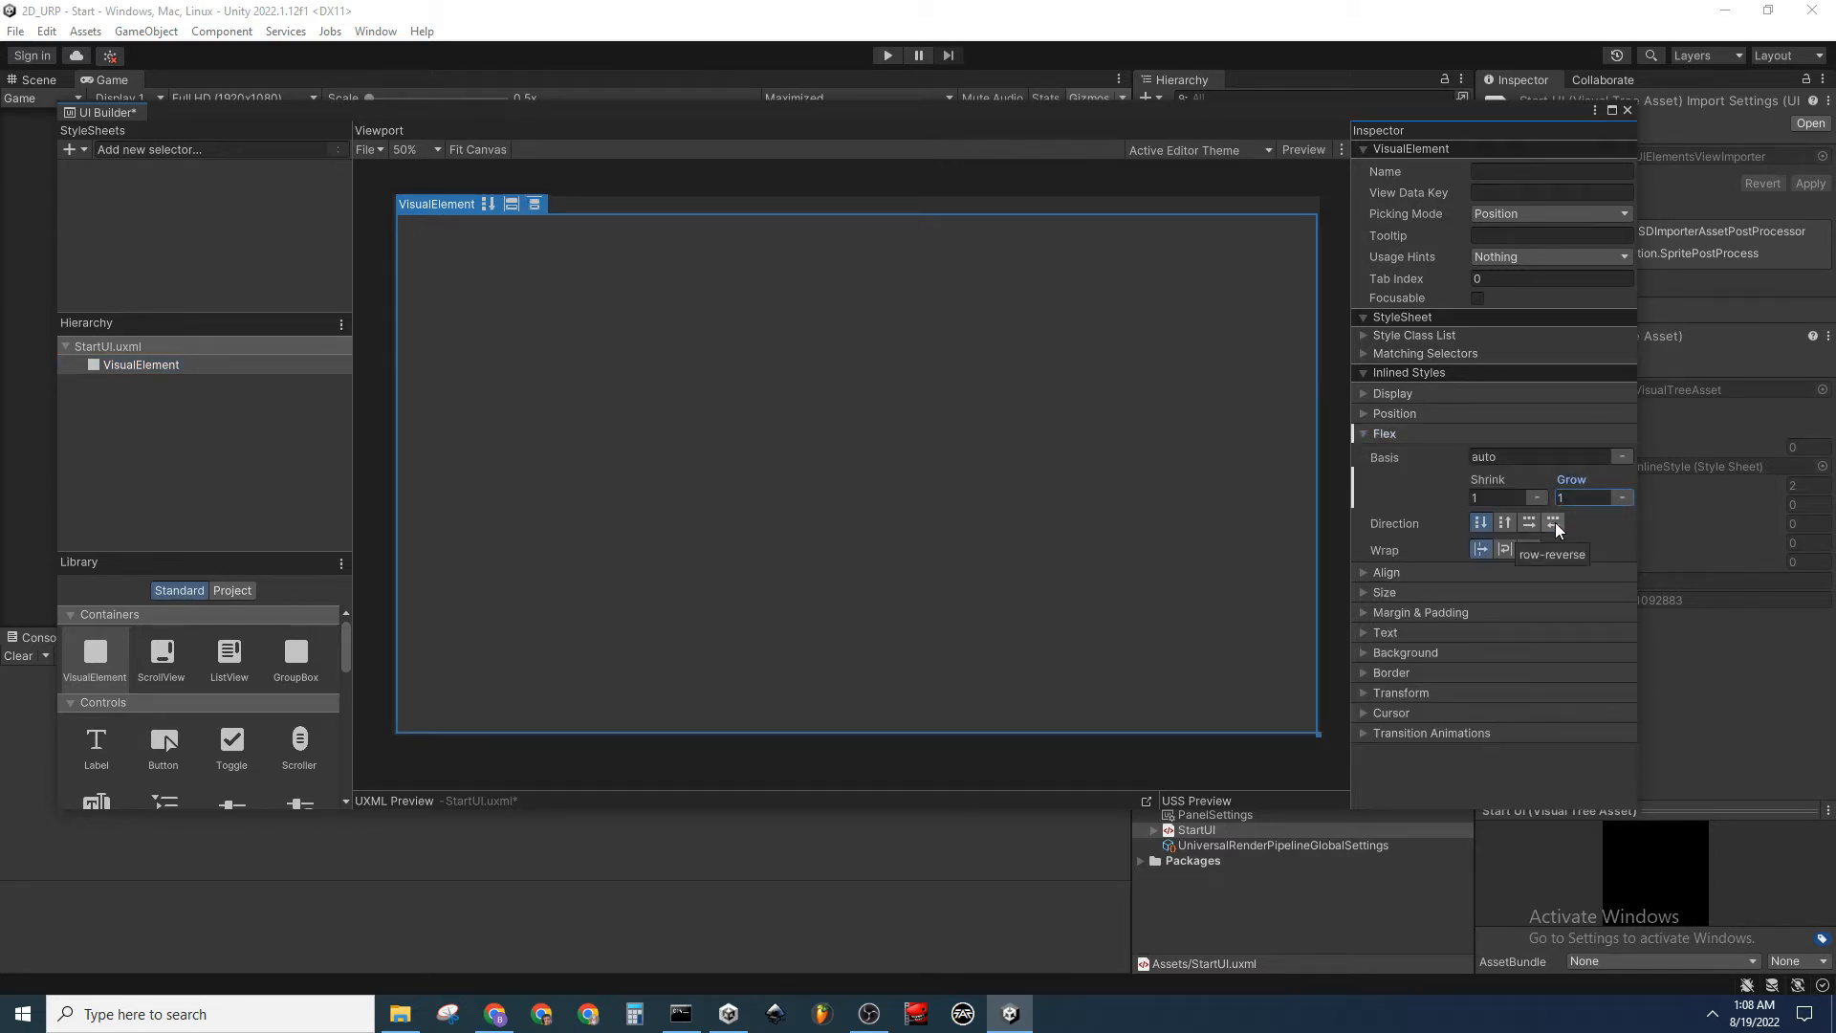
{"action": "left_click", "coordinate": [1364, 435]}
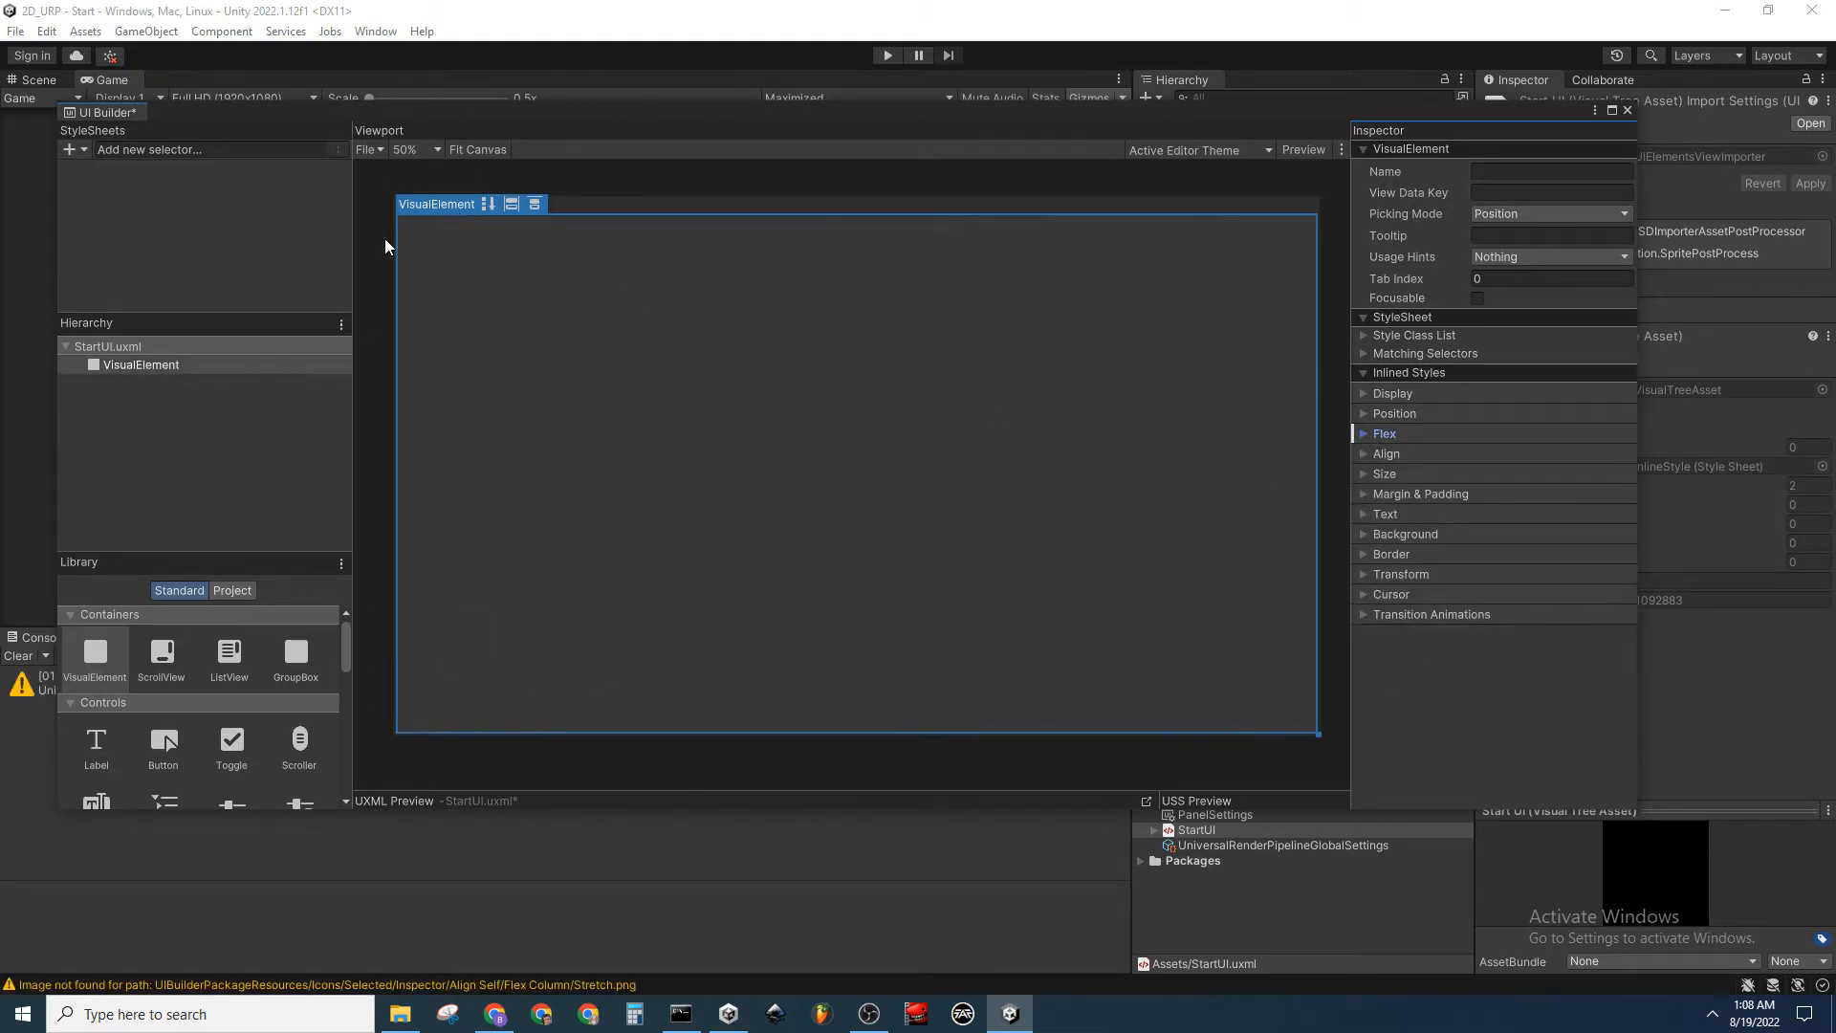
{"action": "left_click", "coordinate": [21, 656]}
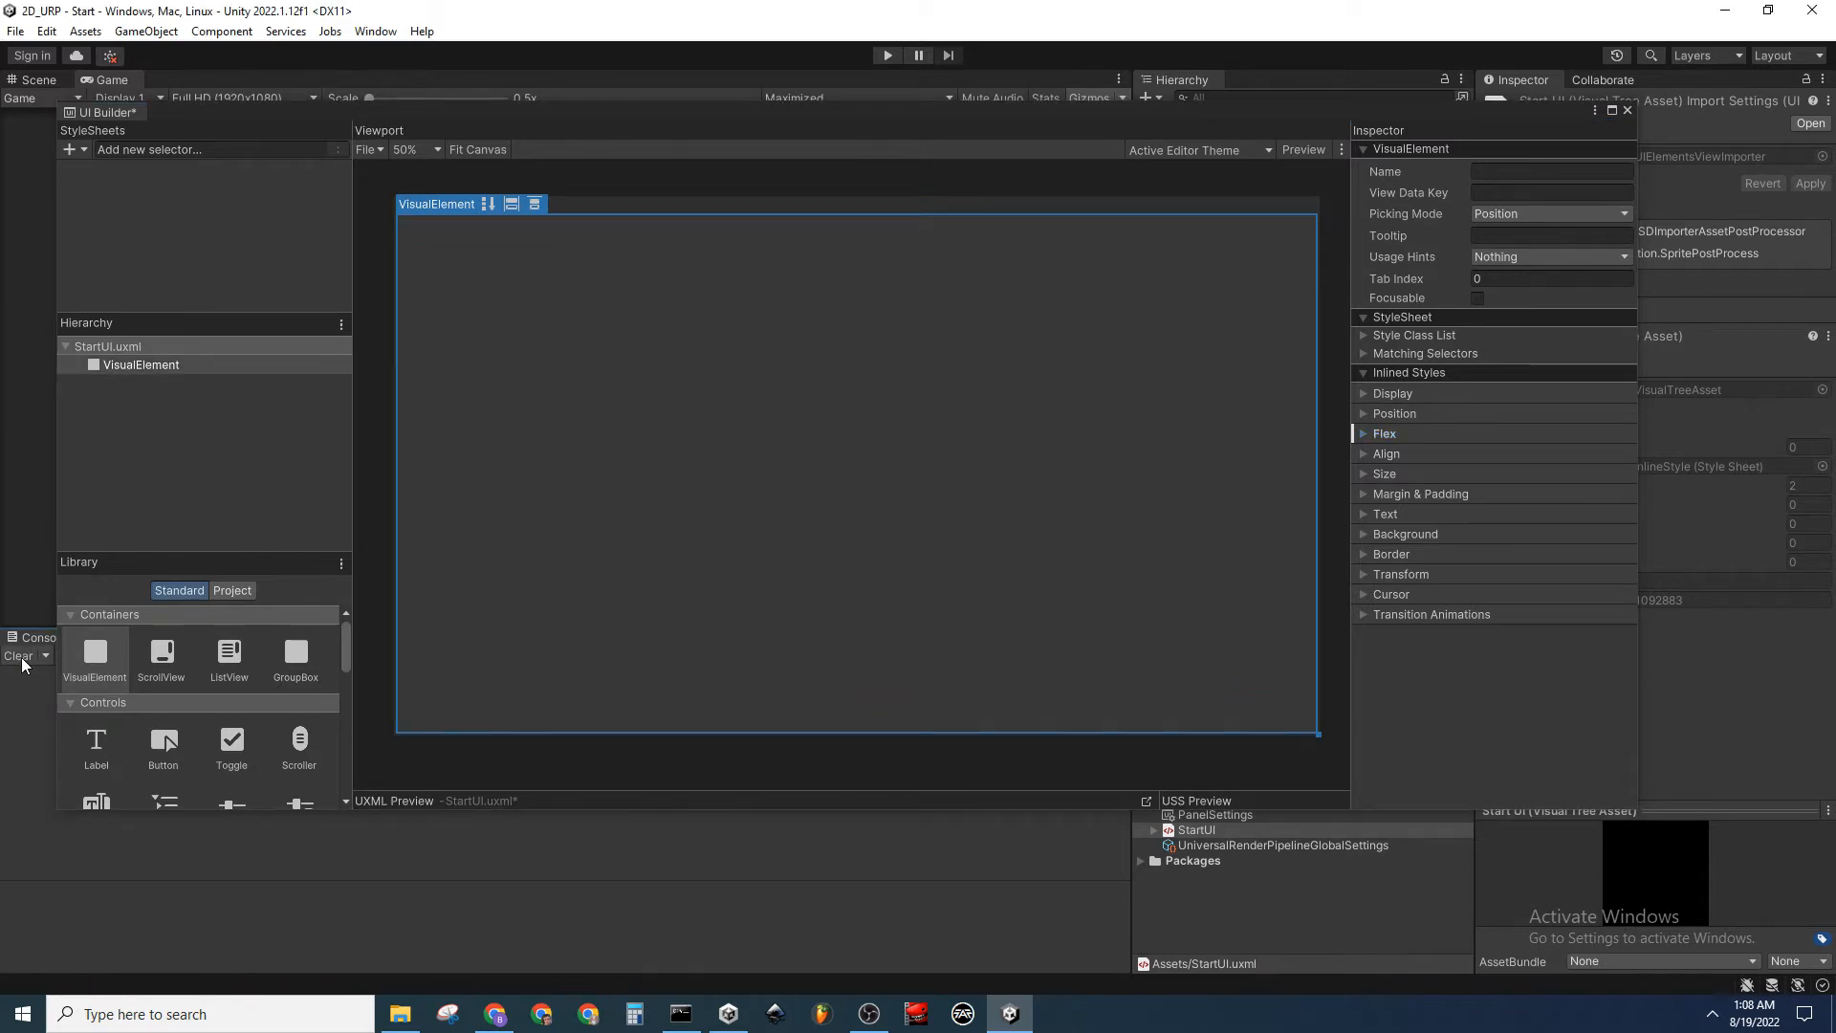
{"action": "left_click", "coordinate": [195, 474]}
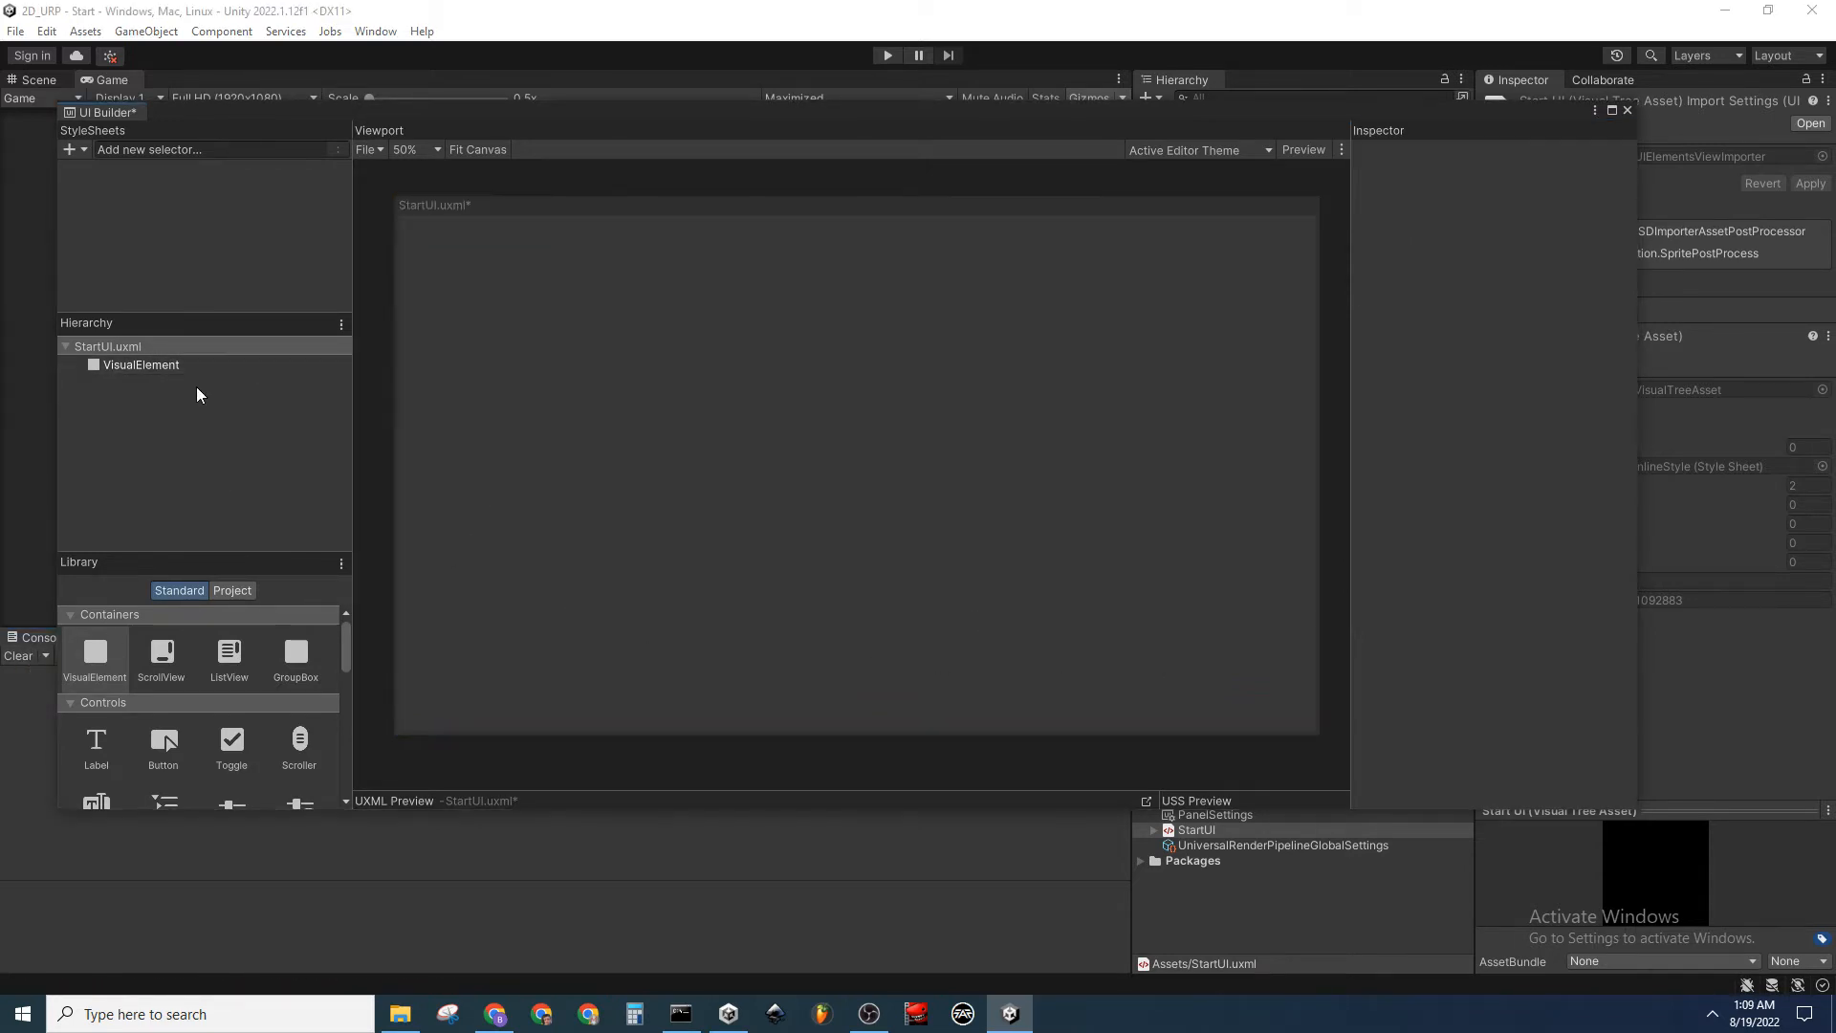
Add a child VisualElement inside the root VisualElement and name it StartPanel
{"action": "left_click", "coordinate": [205, 367]}
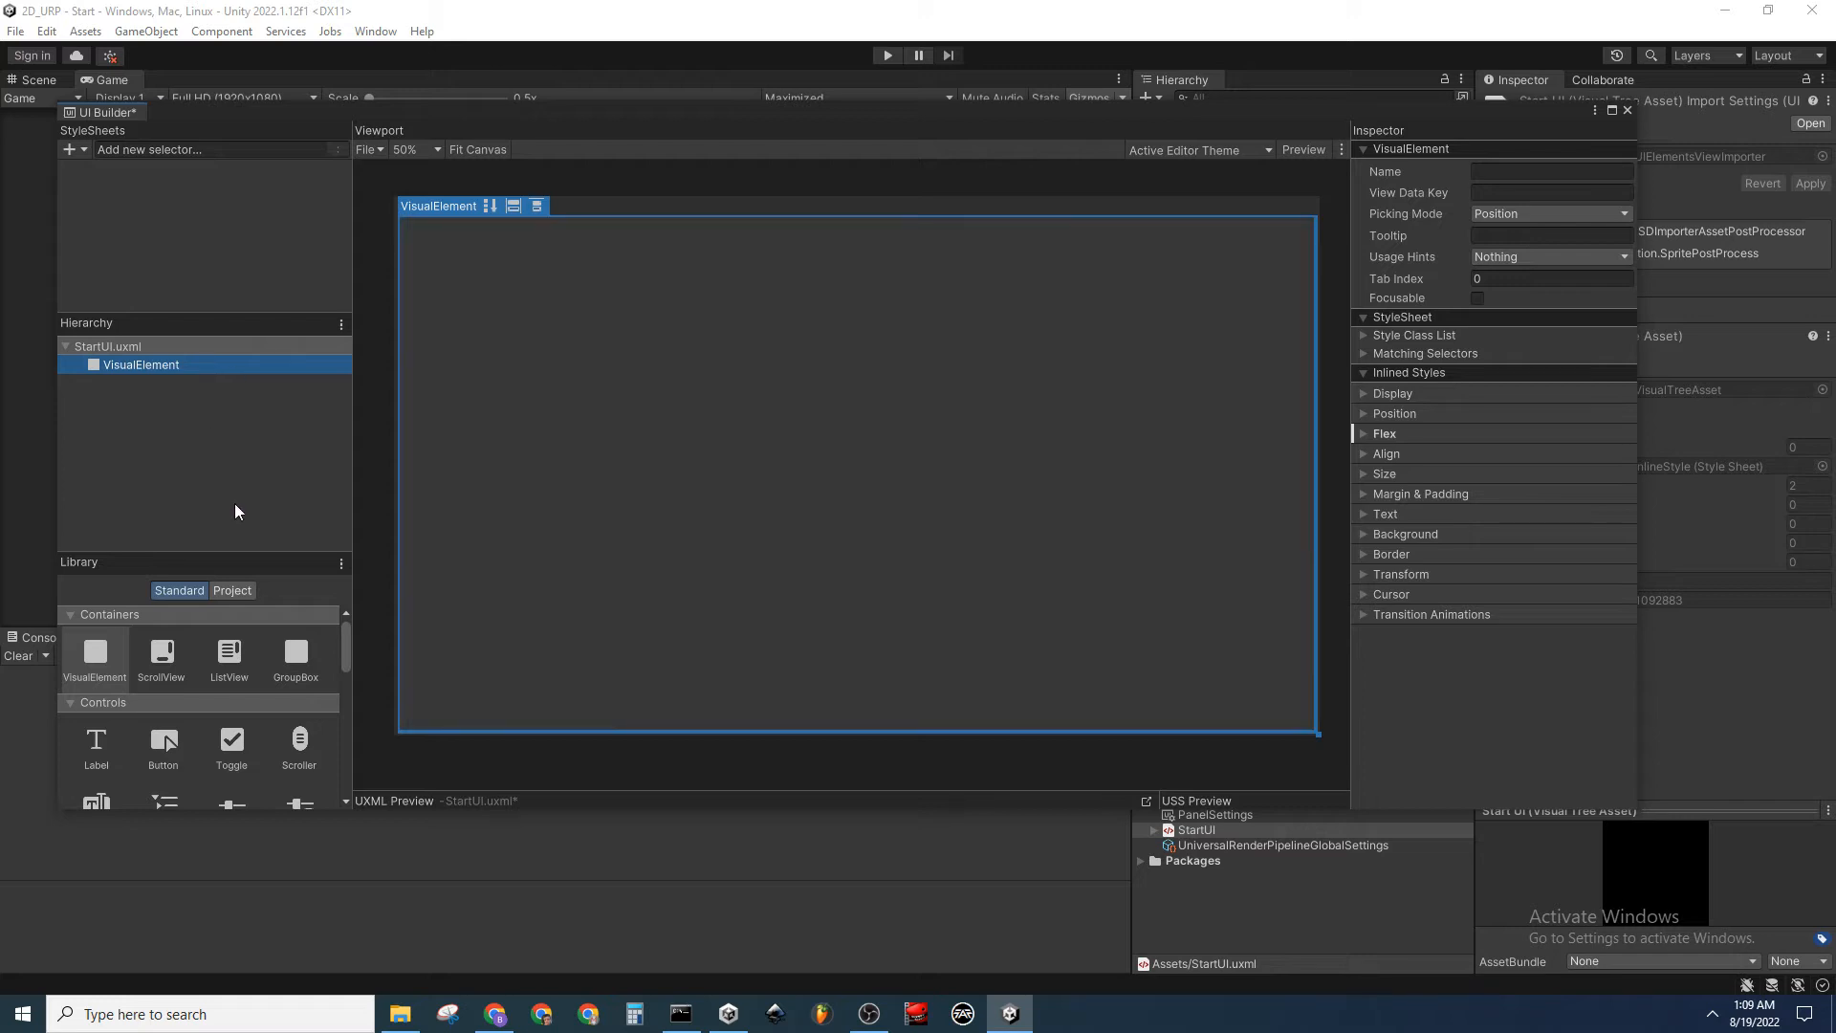
{"action": "left_click_drag", "start_coordinate": [90, 650], "coordinate": [186, 364]}
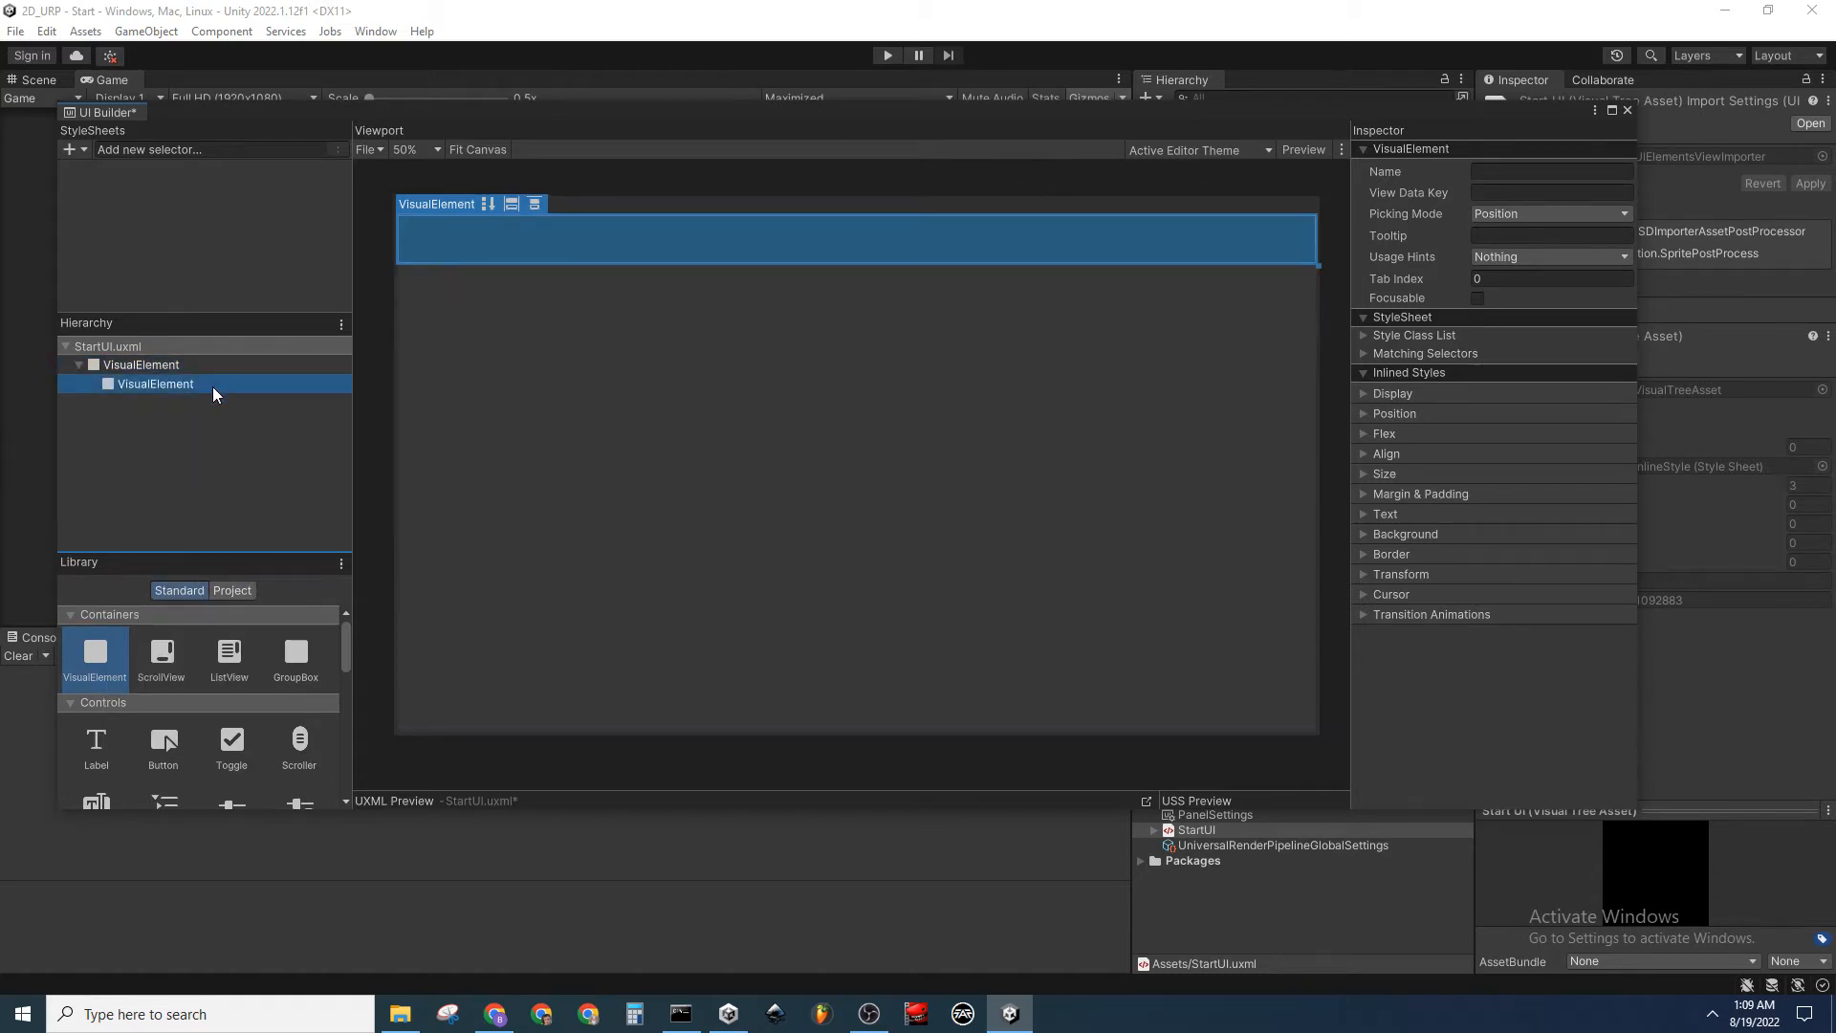
{"action": "double_click", "coordinate": [213, 387]}
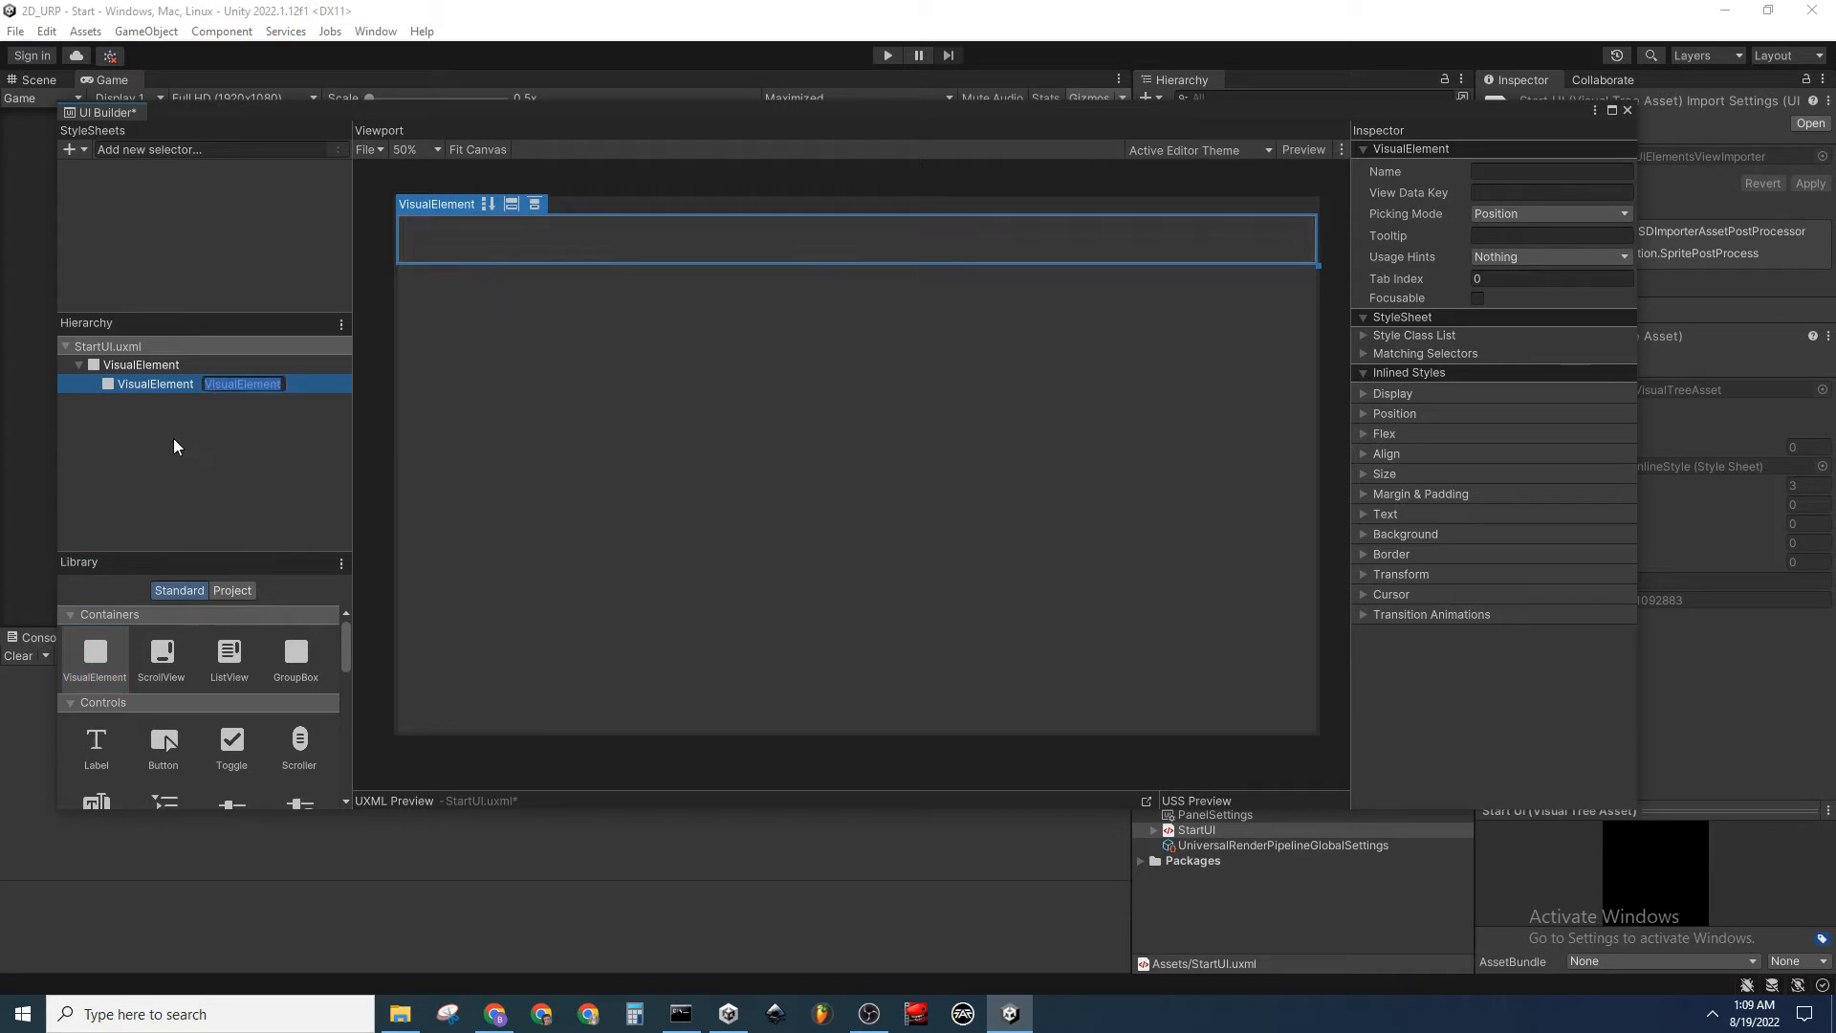
{"action": "type", "text": "StartPanel"}
{"action": "key", "text": "Return"}
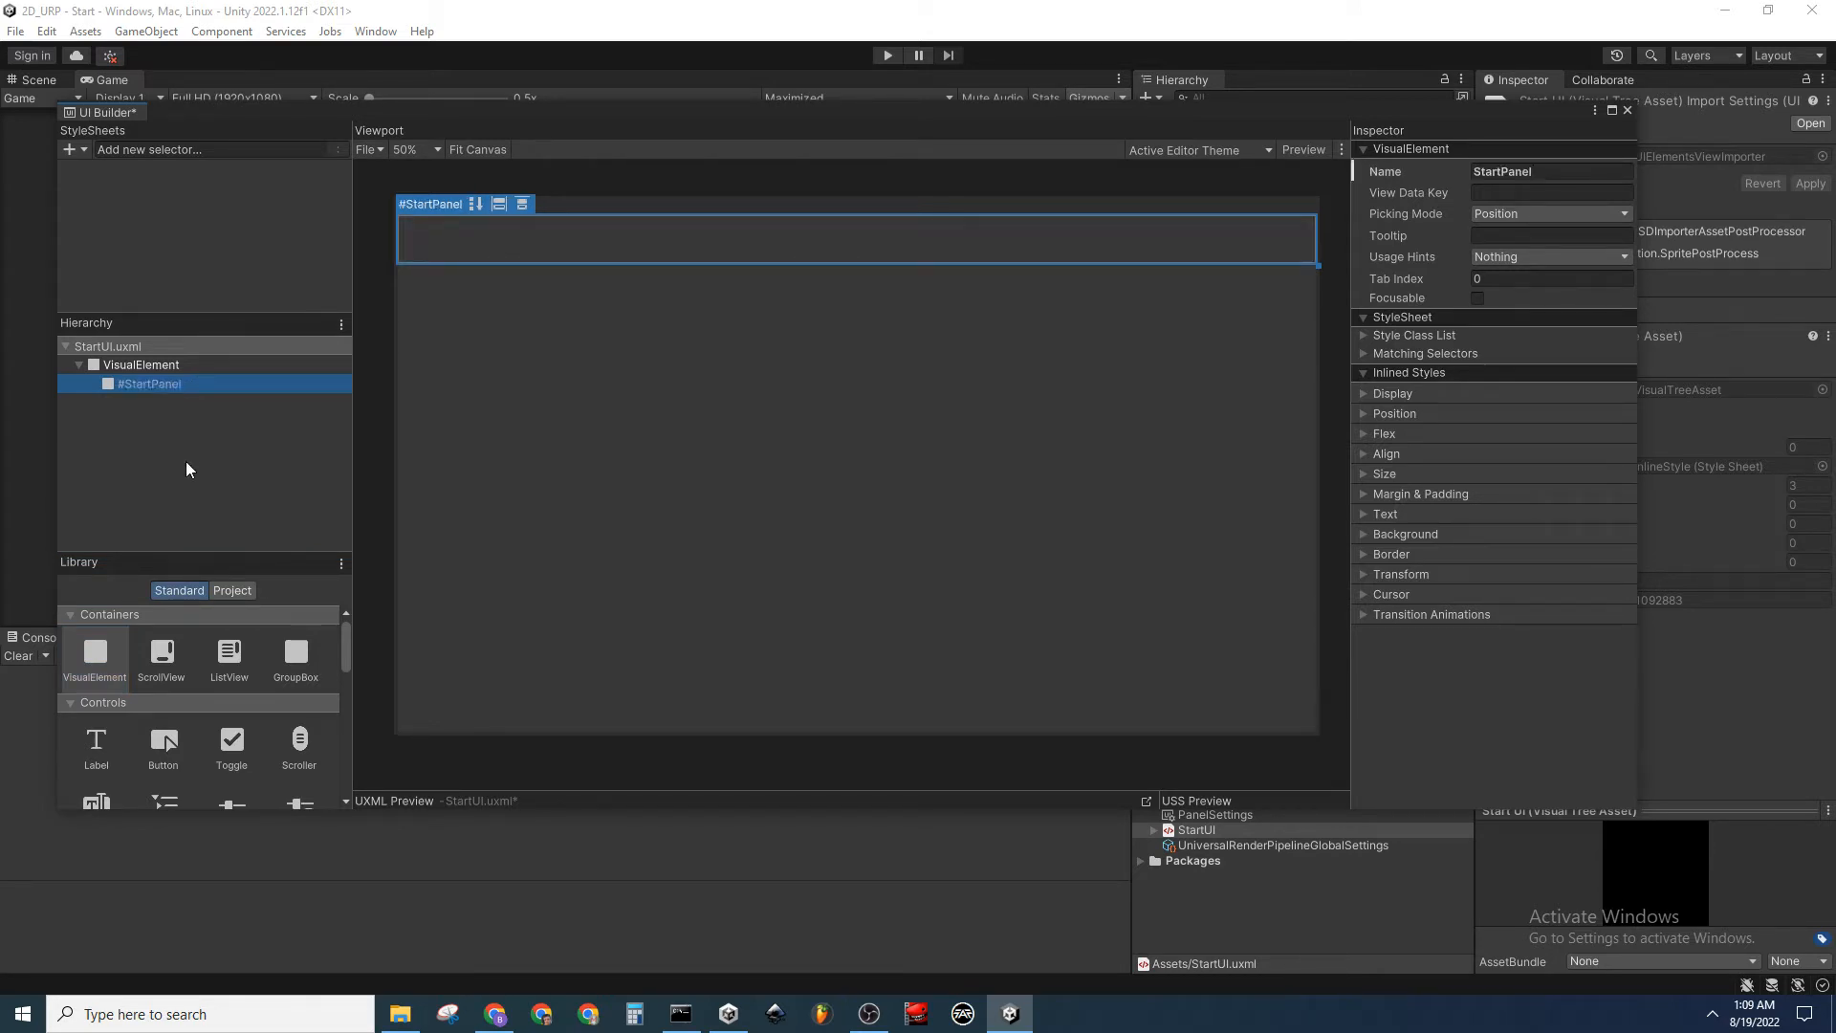
{"action": "left_click", "coordinate": [188, 463]}
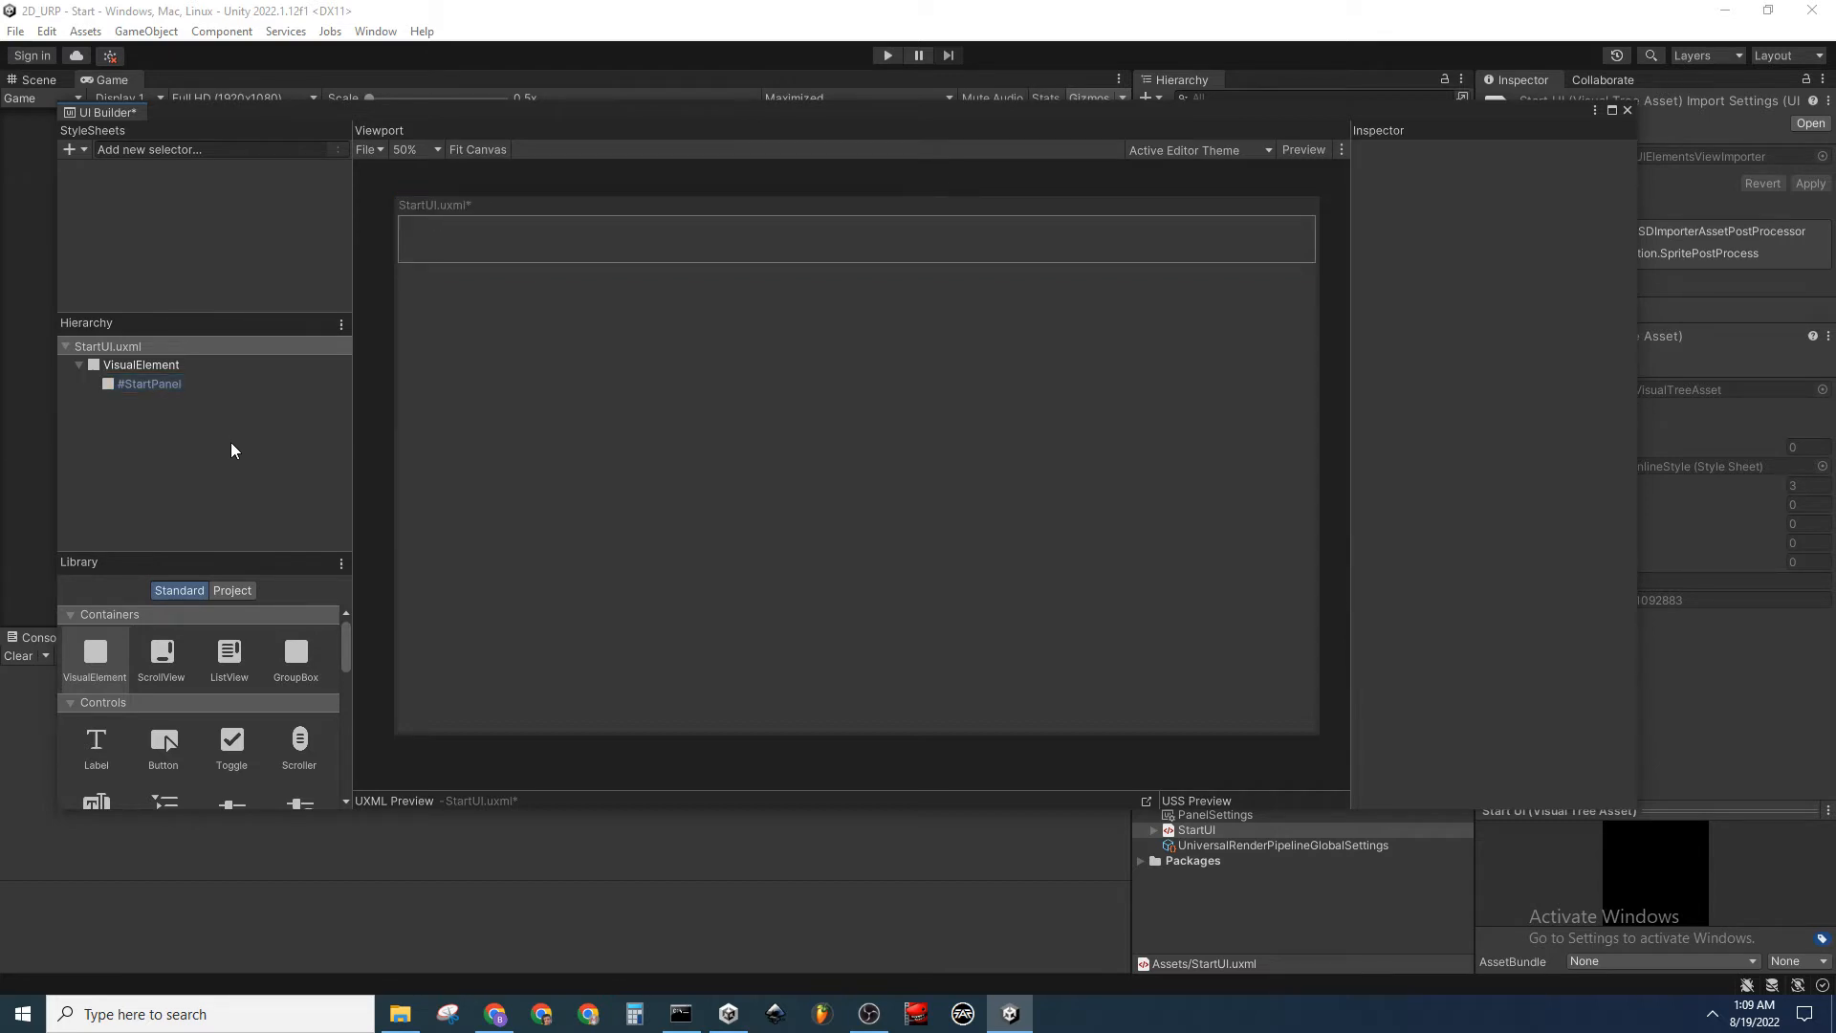
Add a Label inside StartPanel and name it Title
{"action": "left_click_drag", "start_coordinate": [94, 763], "coordinate": [192, 382]}
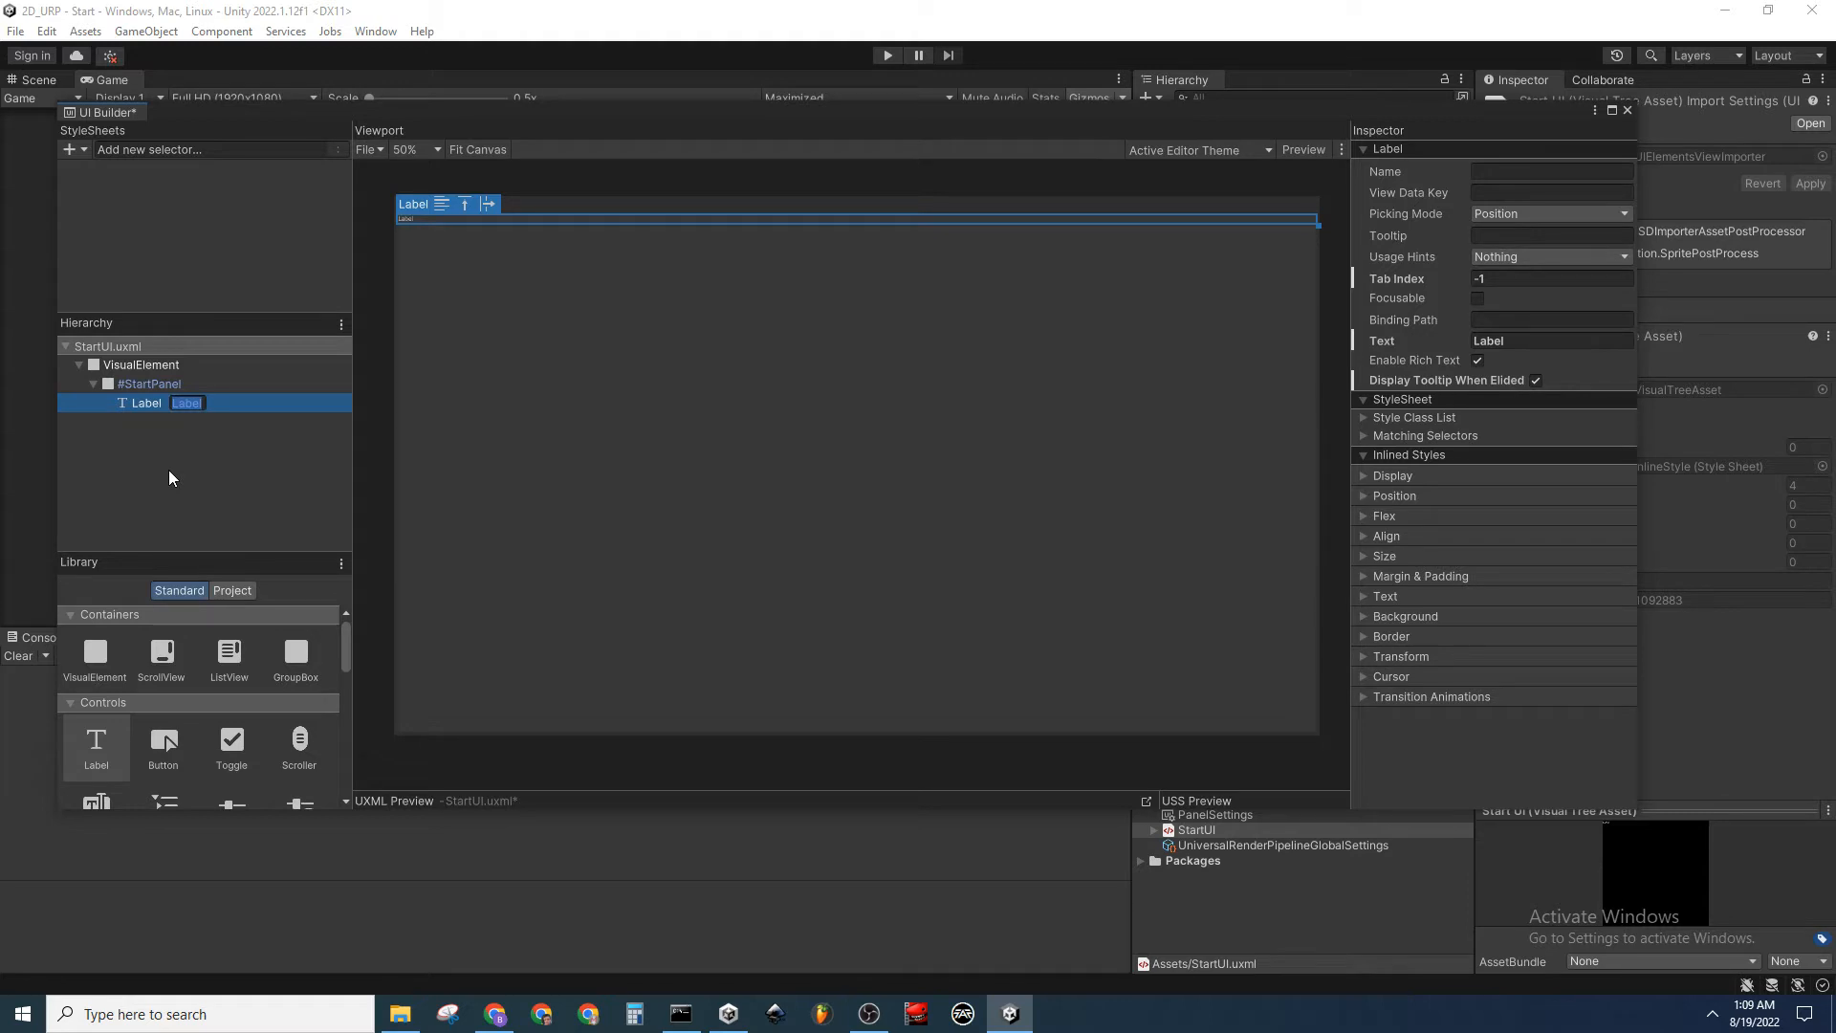
{"action": "type", "text": "Title"}
{"action": "key", "text": "Return"}
Set the Title label's text to "Pong" and save the StartUI document
{"action": "left_click", "coordinate": [1508, 343]}
{"action": "type", "text": "Po"}
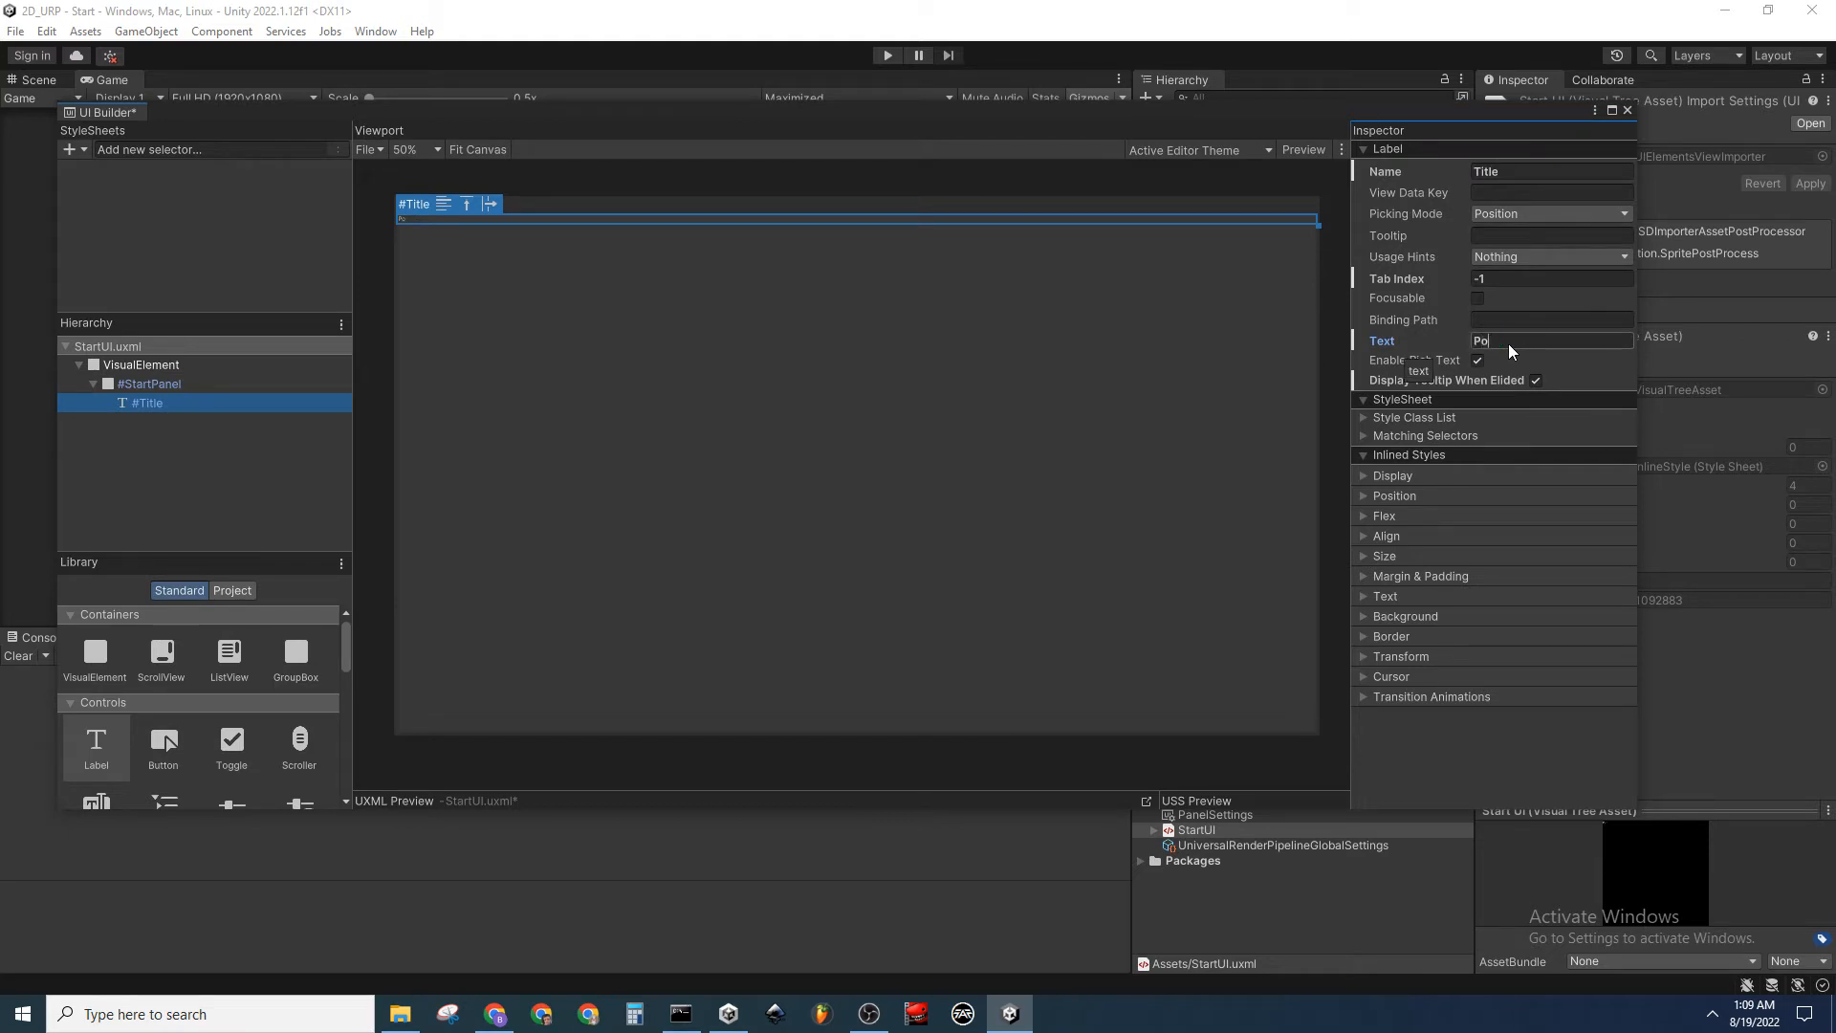
{"action": "type", "text": "ng"}
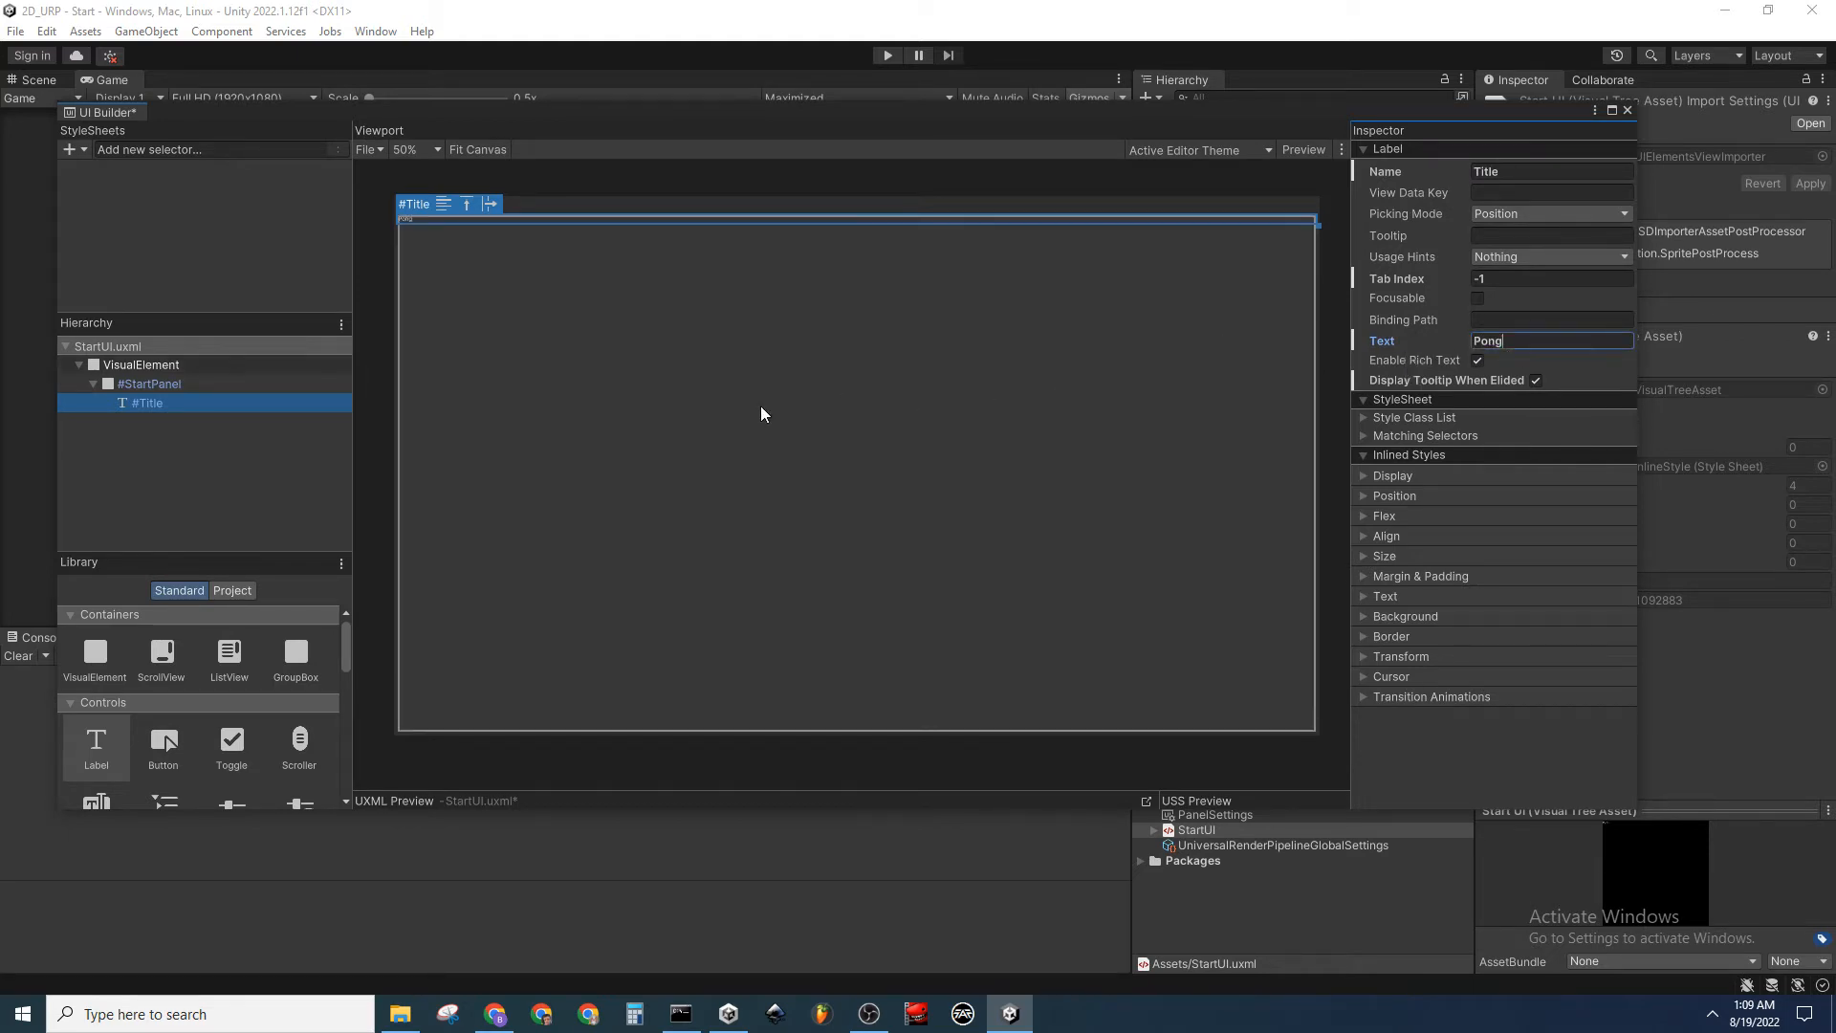
{"action": "left_click", "coordinate": [197, 469]}
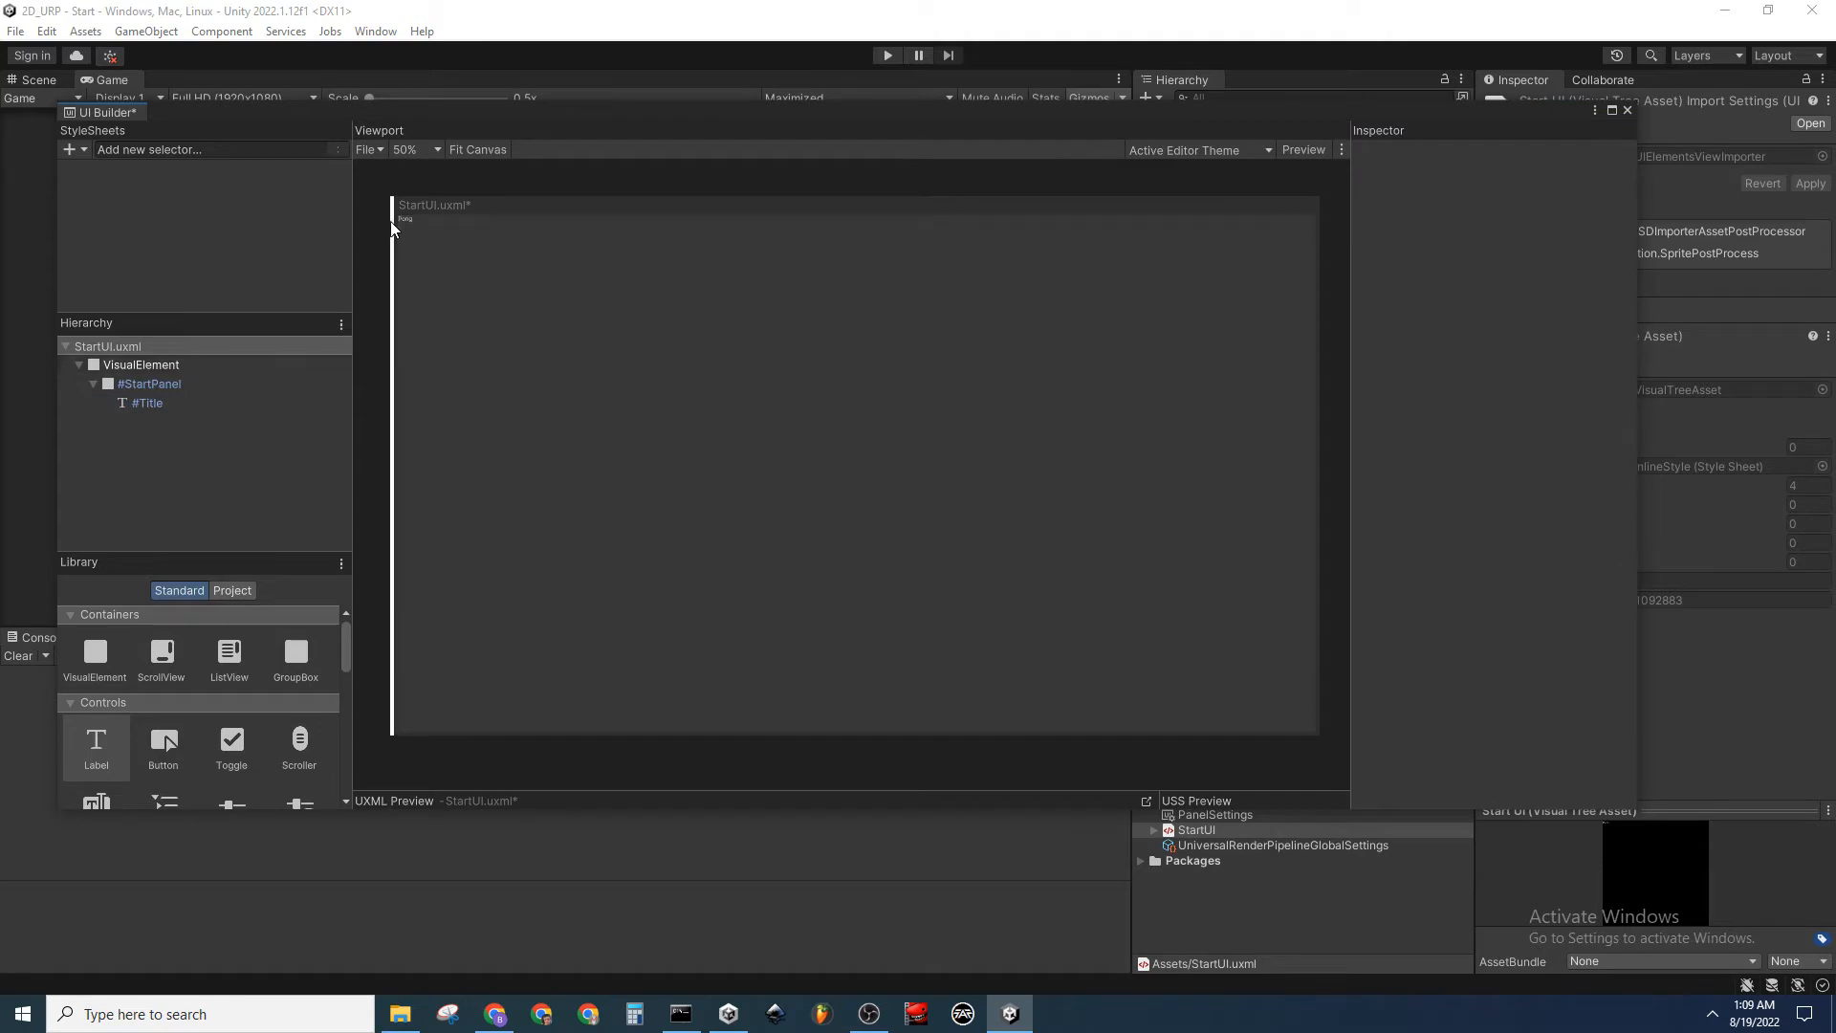
{"action": "scroll", "coordinate": [392, 223], "scroll_direction": "up", "scroll_amount": 10}
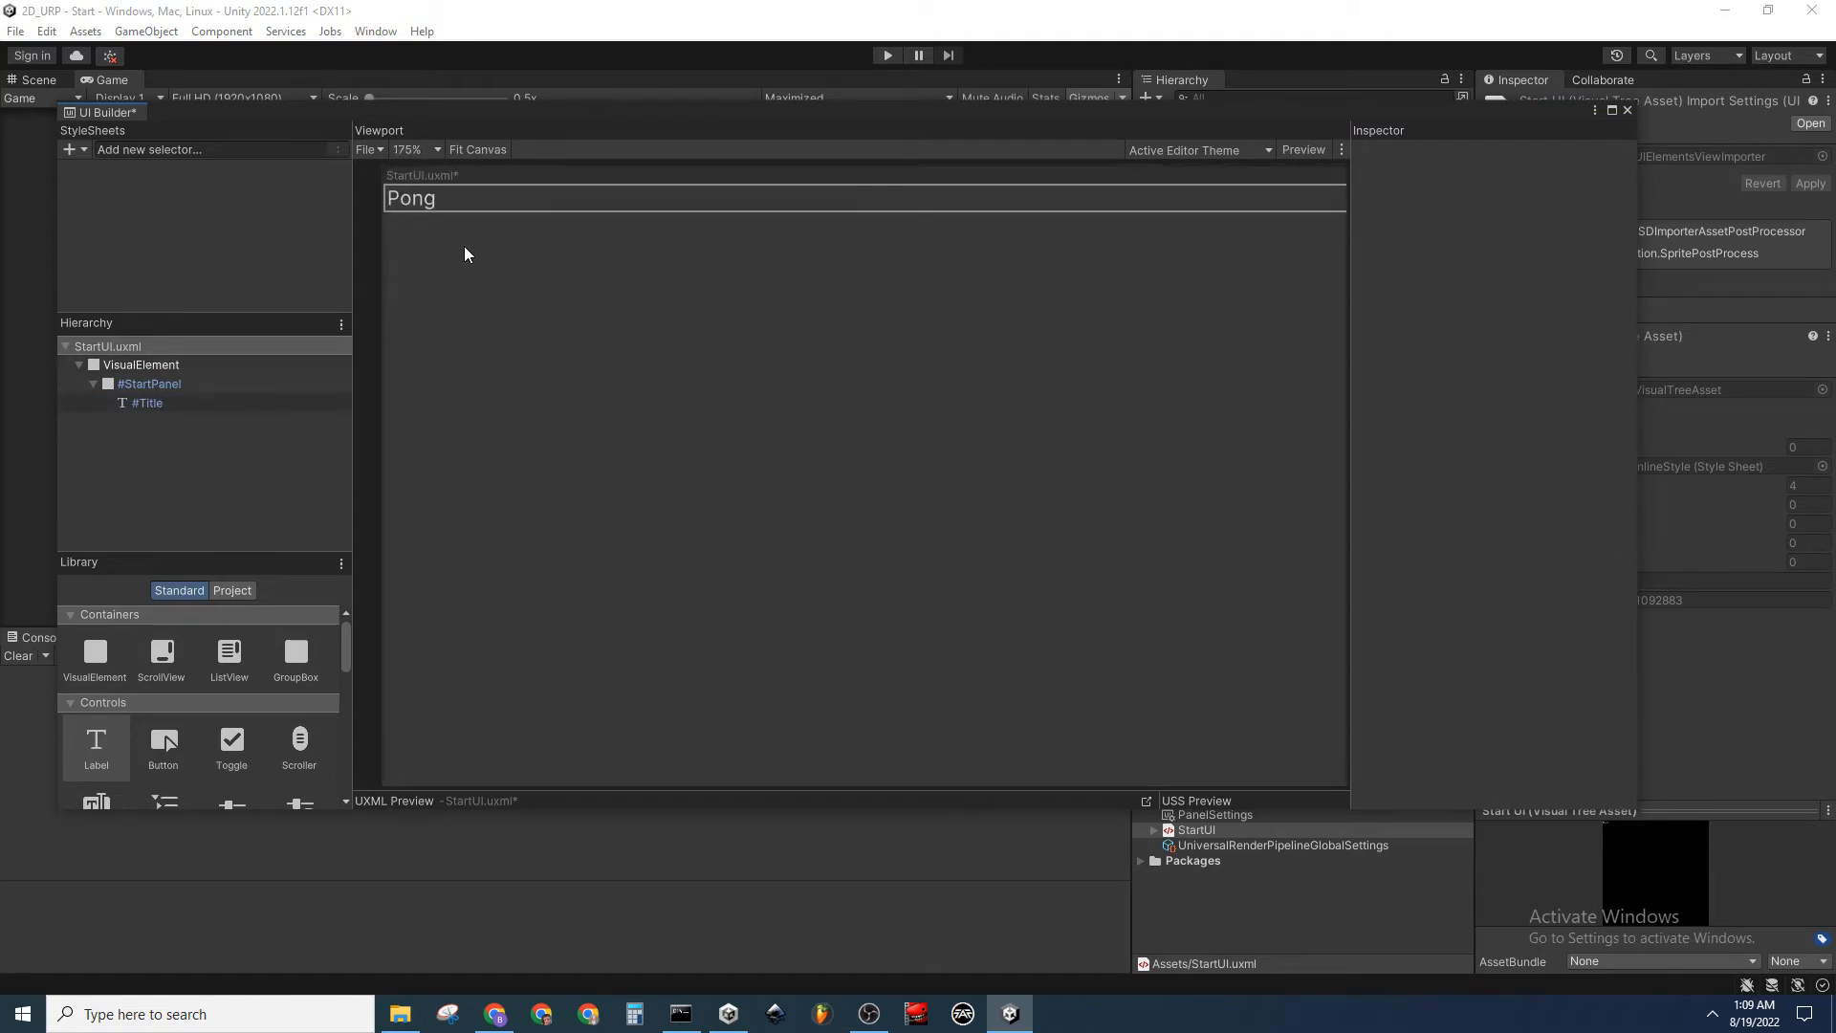
{"action": "scroll", "coordinate": [465, 253], "scroll_direction": "down", "scroll_amount": 10}
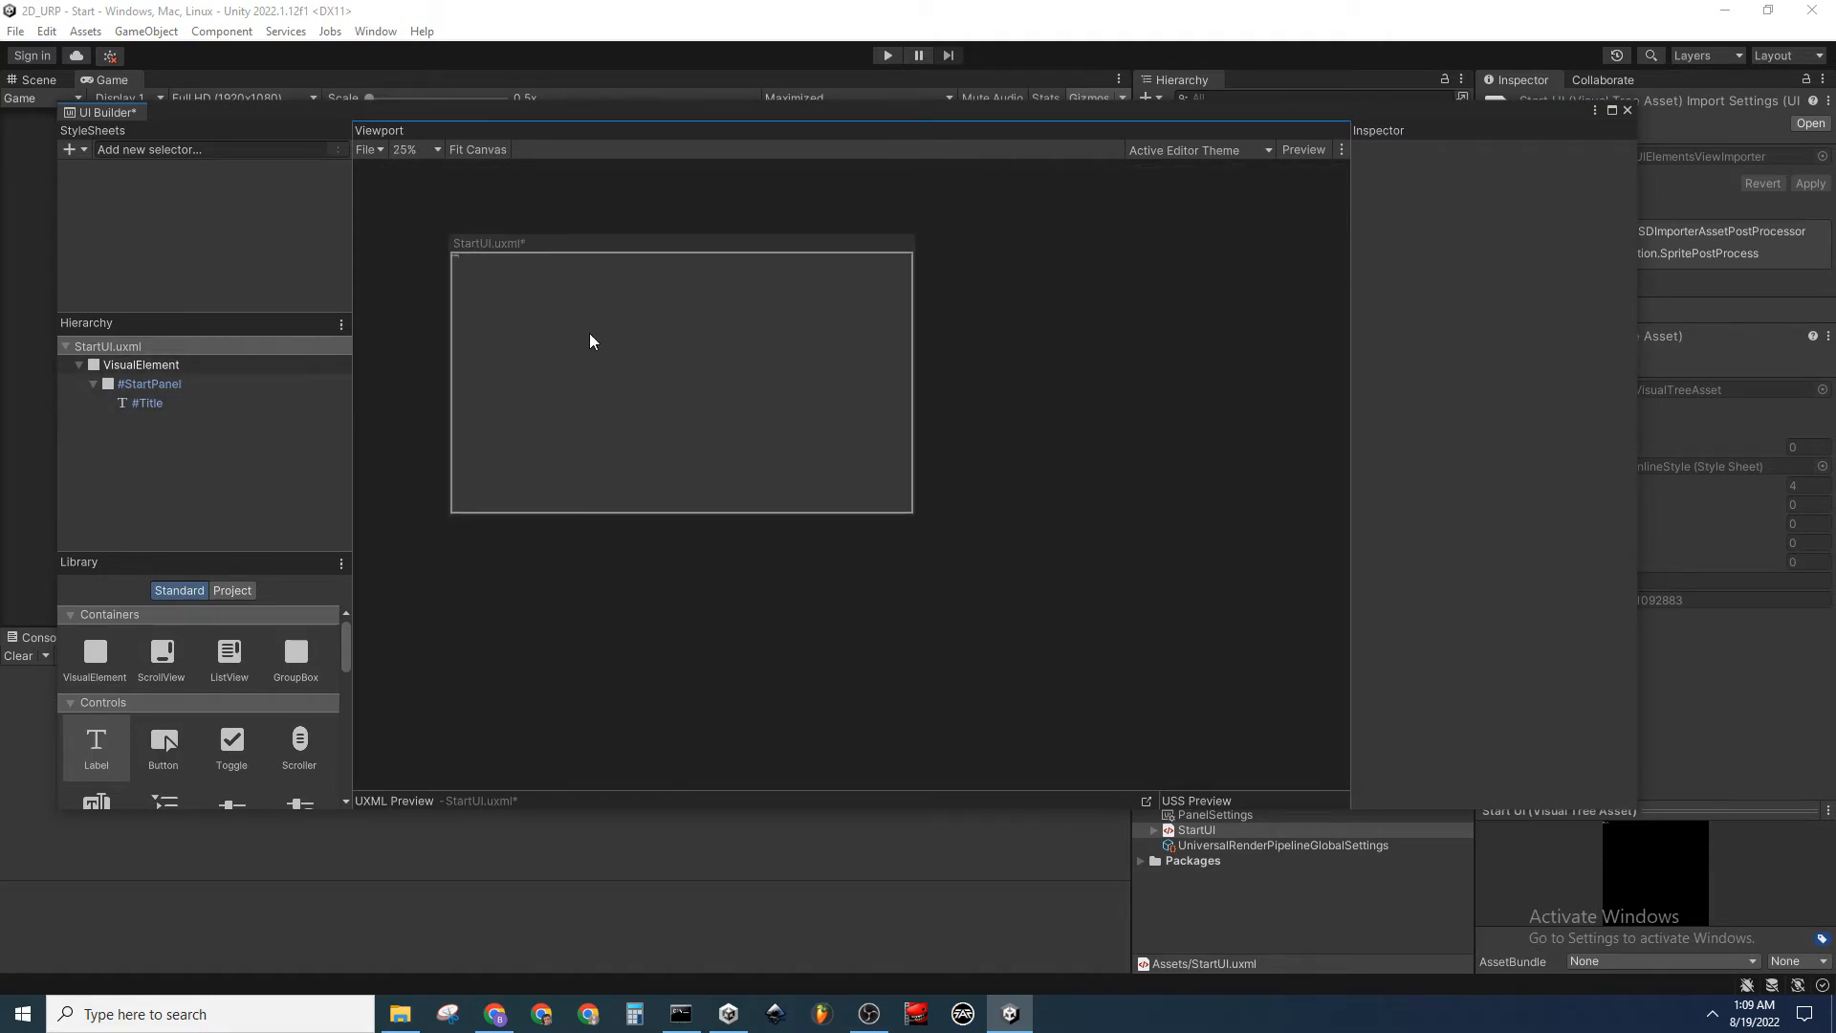
{"action": "scroll", "coordinate": [550, 332], "scroll_direction": "up", "scroll_amount": 2}
{"action": "middle_click_drag", "start_coordinate": [578, 348], "coordinate": [605, 387]}
{"action": "key", "text": "ctrl+s"}
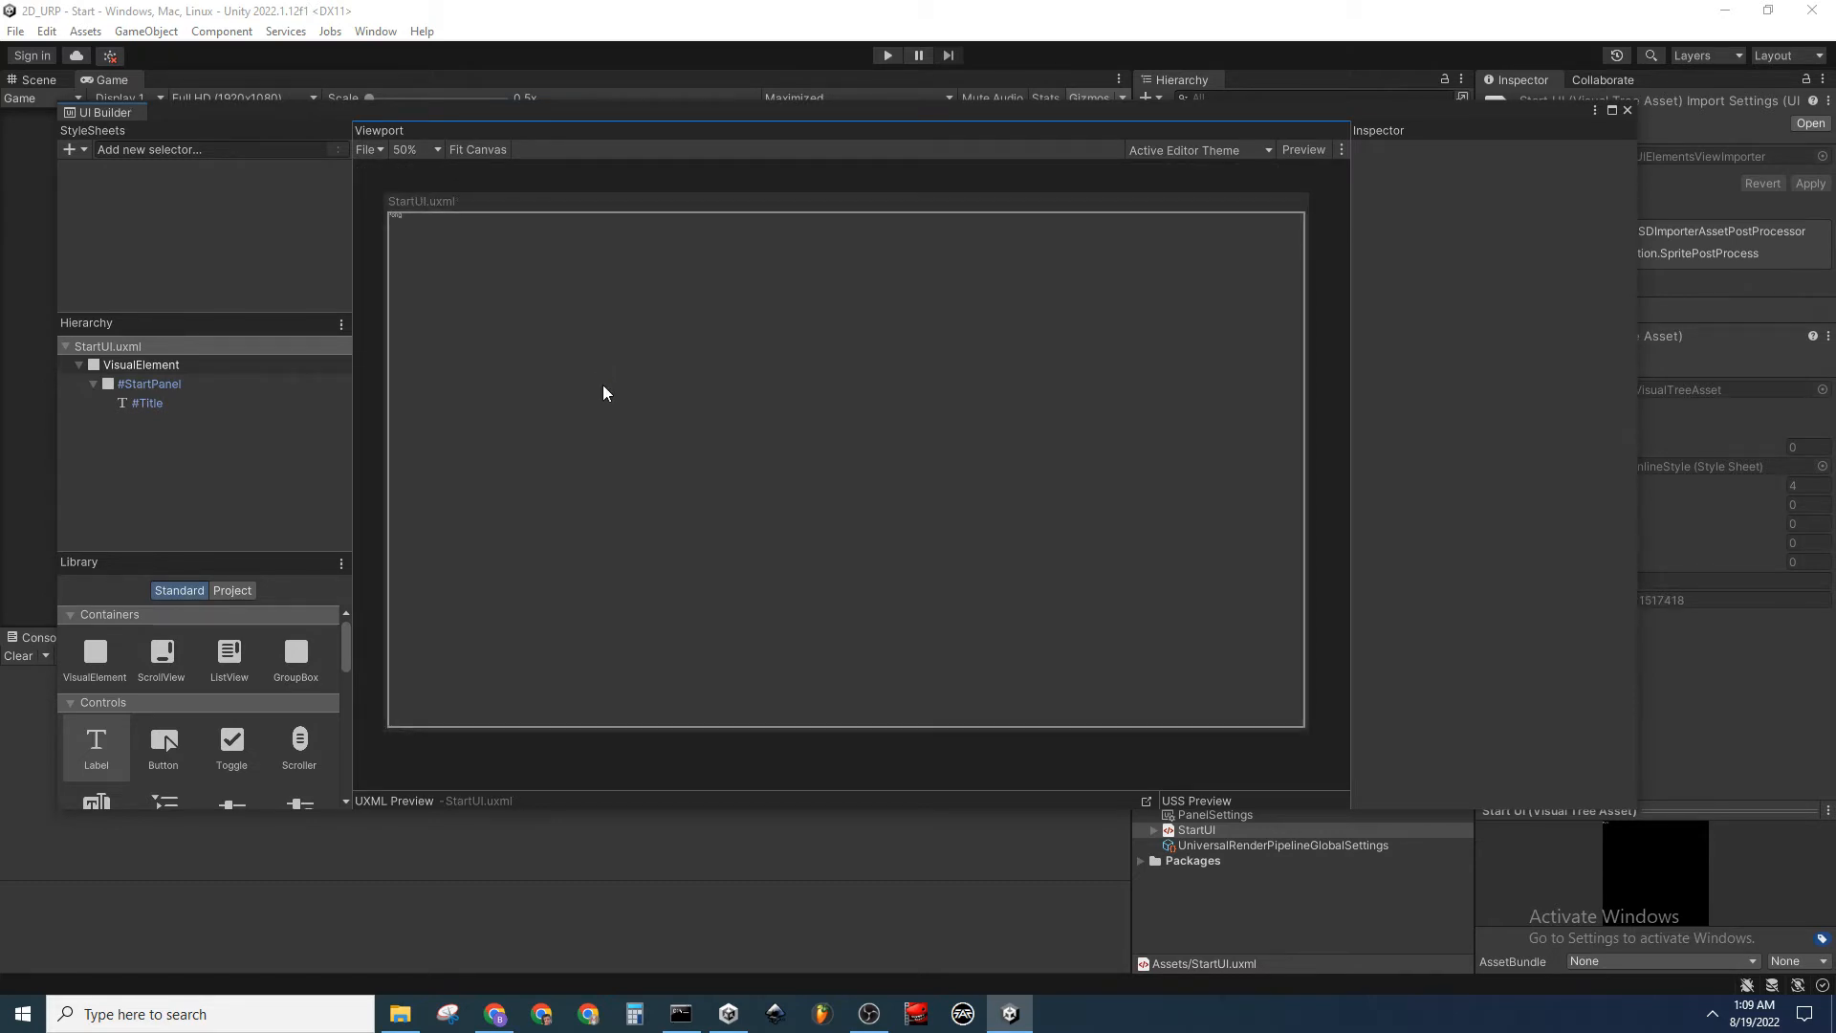
{"action": "left_click", "coordinate": [201, 383]}
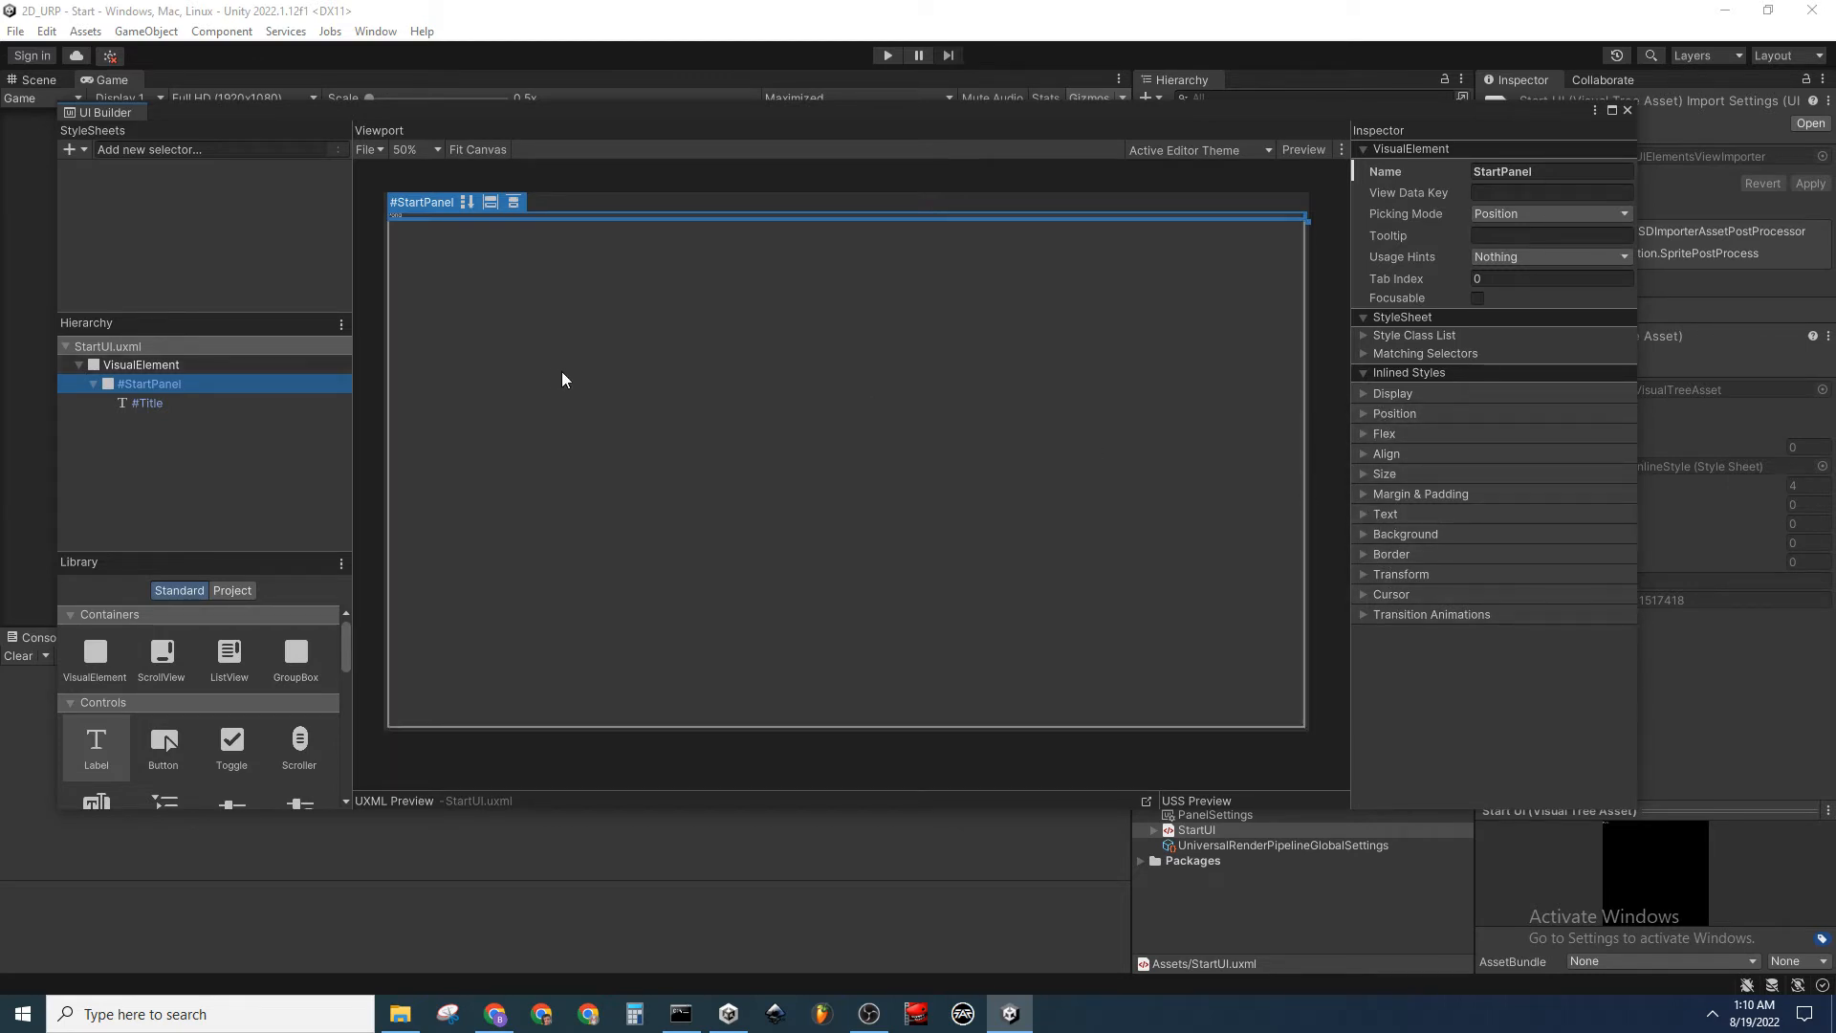
{"action": "left_click", "coordinate": [1366, 413]}
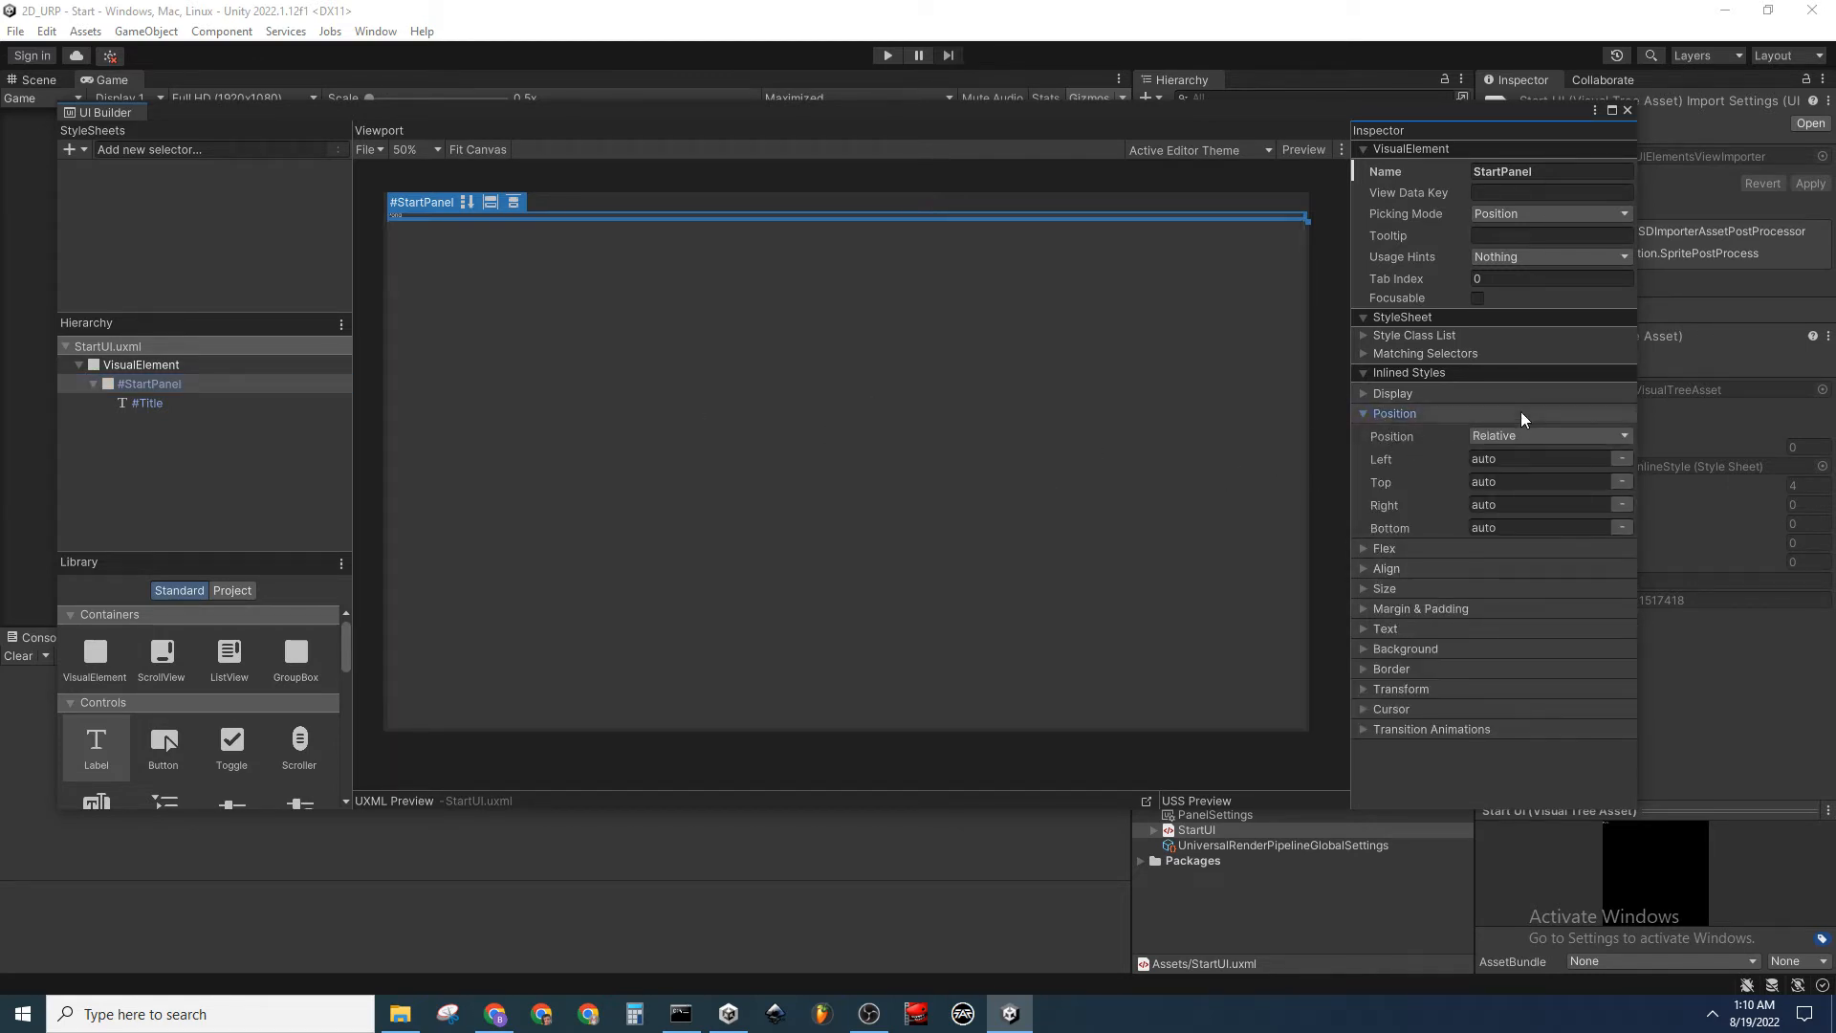
{"action": "left_click", "coordinate": [1363, 413]}
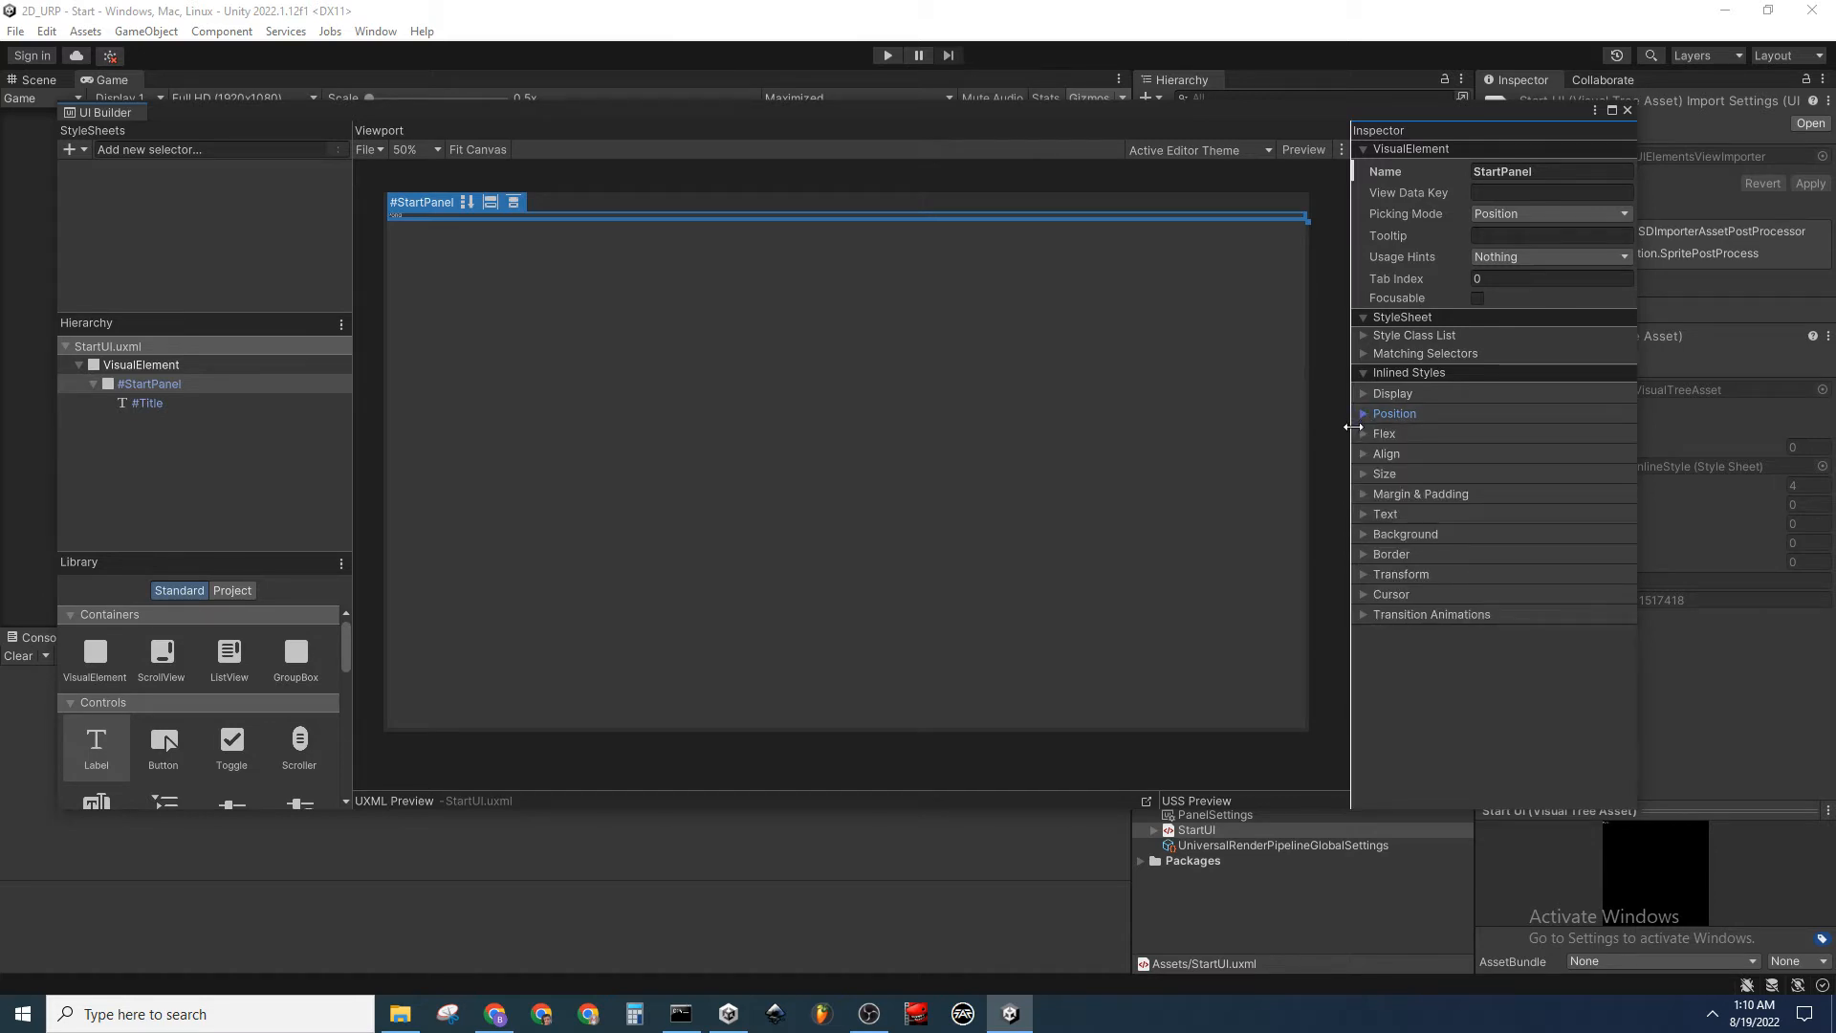
{"action": "left_click", "coordinate": [511, 492]}
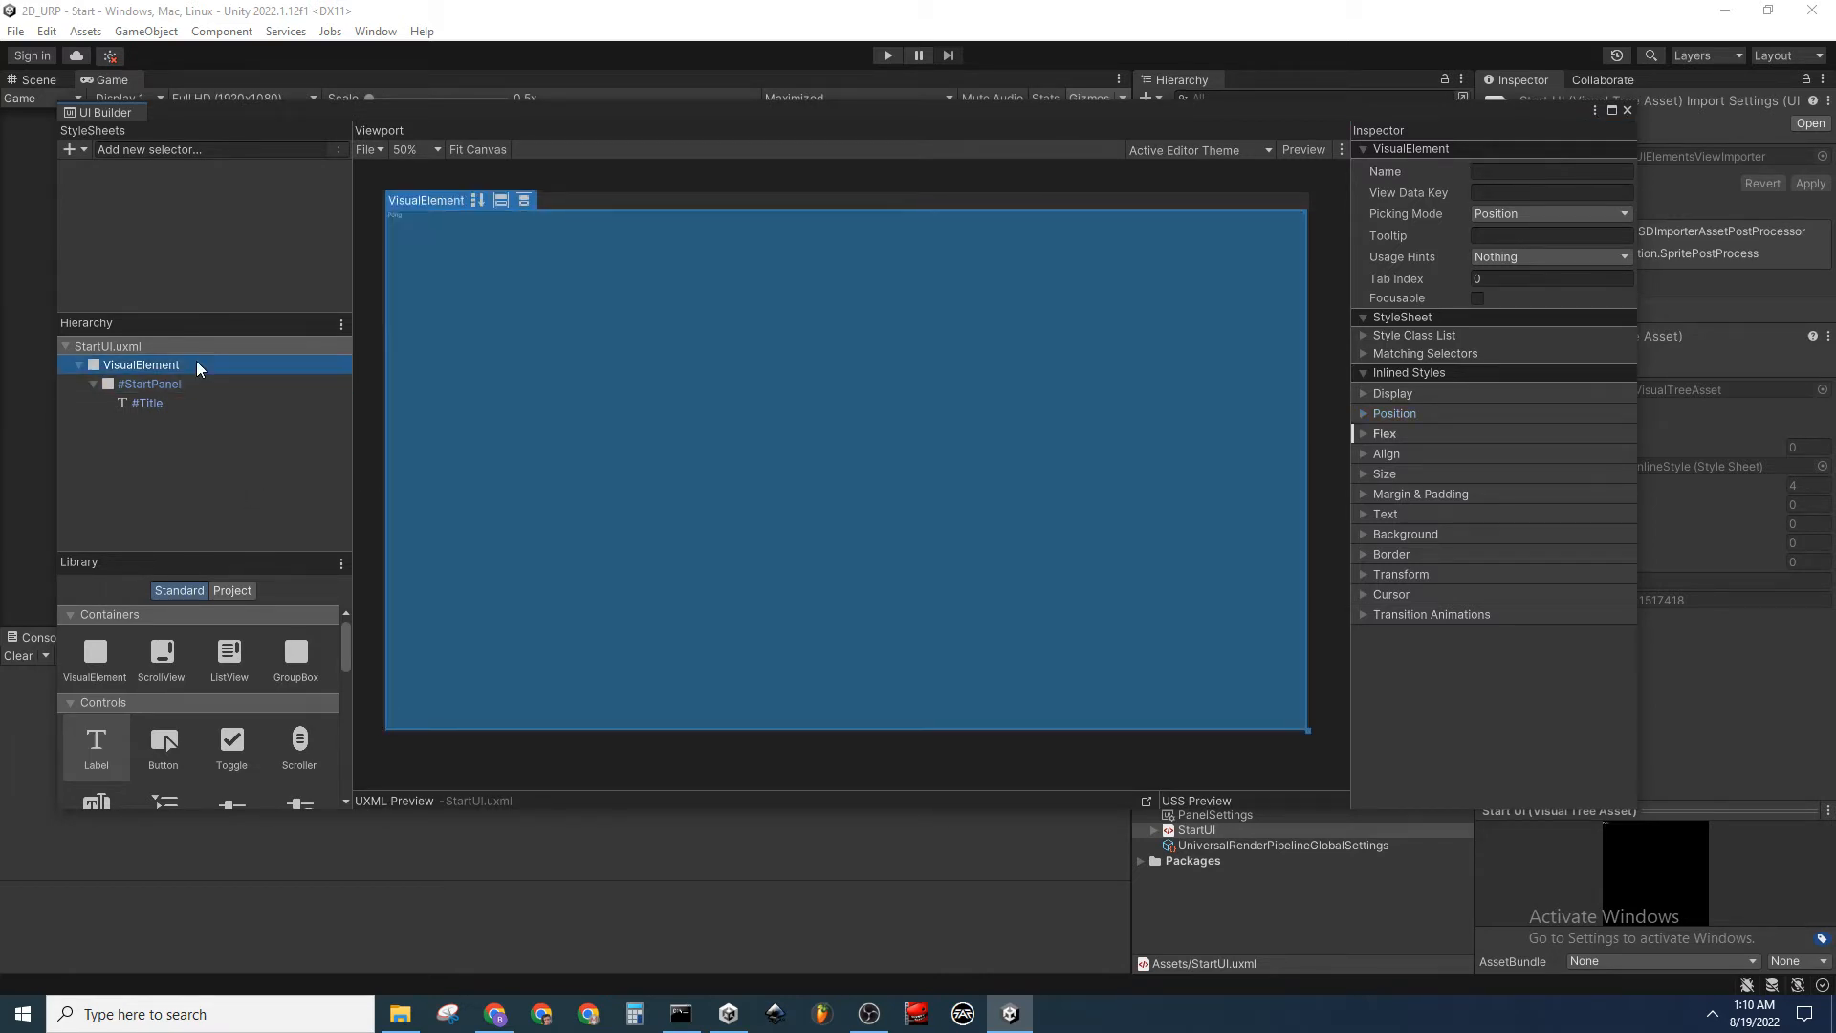
Set the root VisualElement's Align Items and Justify Content both to center
{"action": "left_click", "coordinate": [201, 361]}
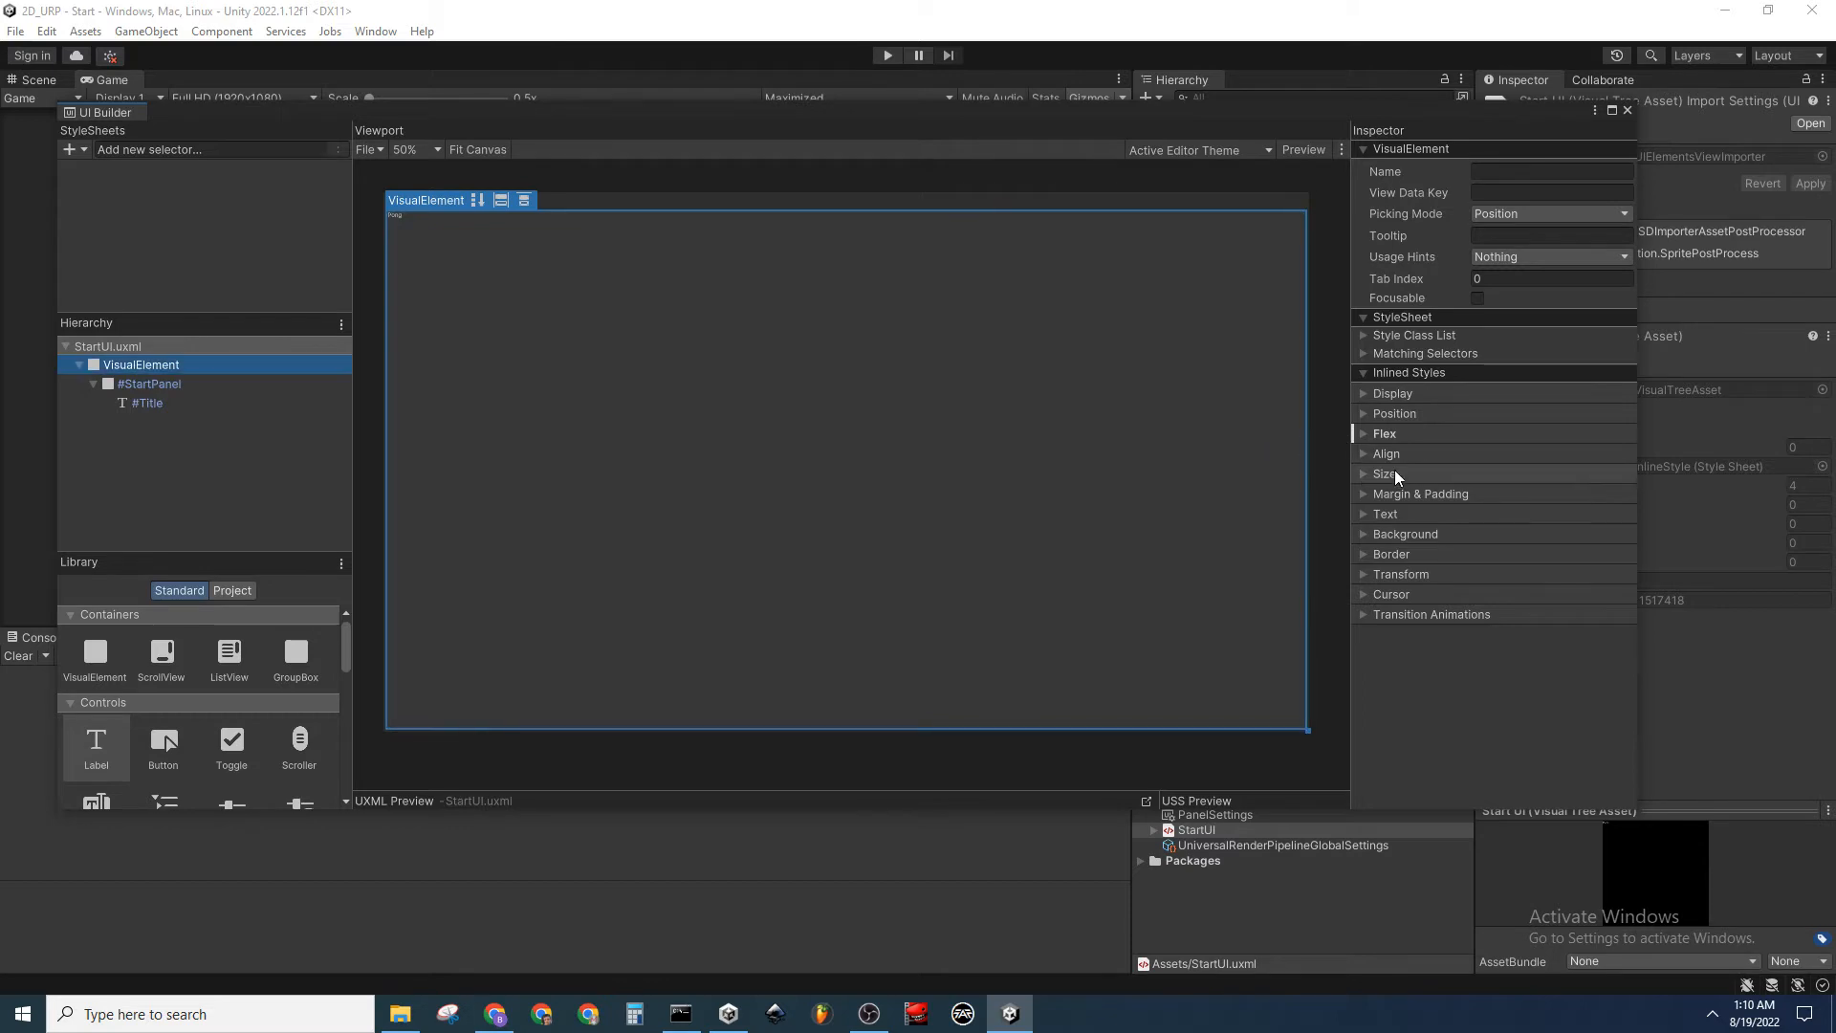
{"action": "left_click", "coordinate": [1363, 453]}
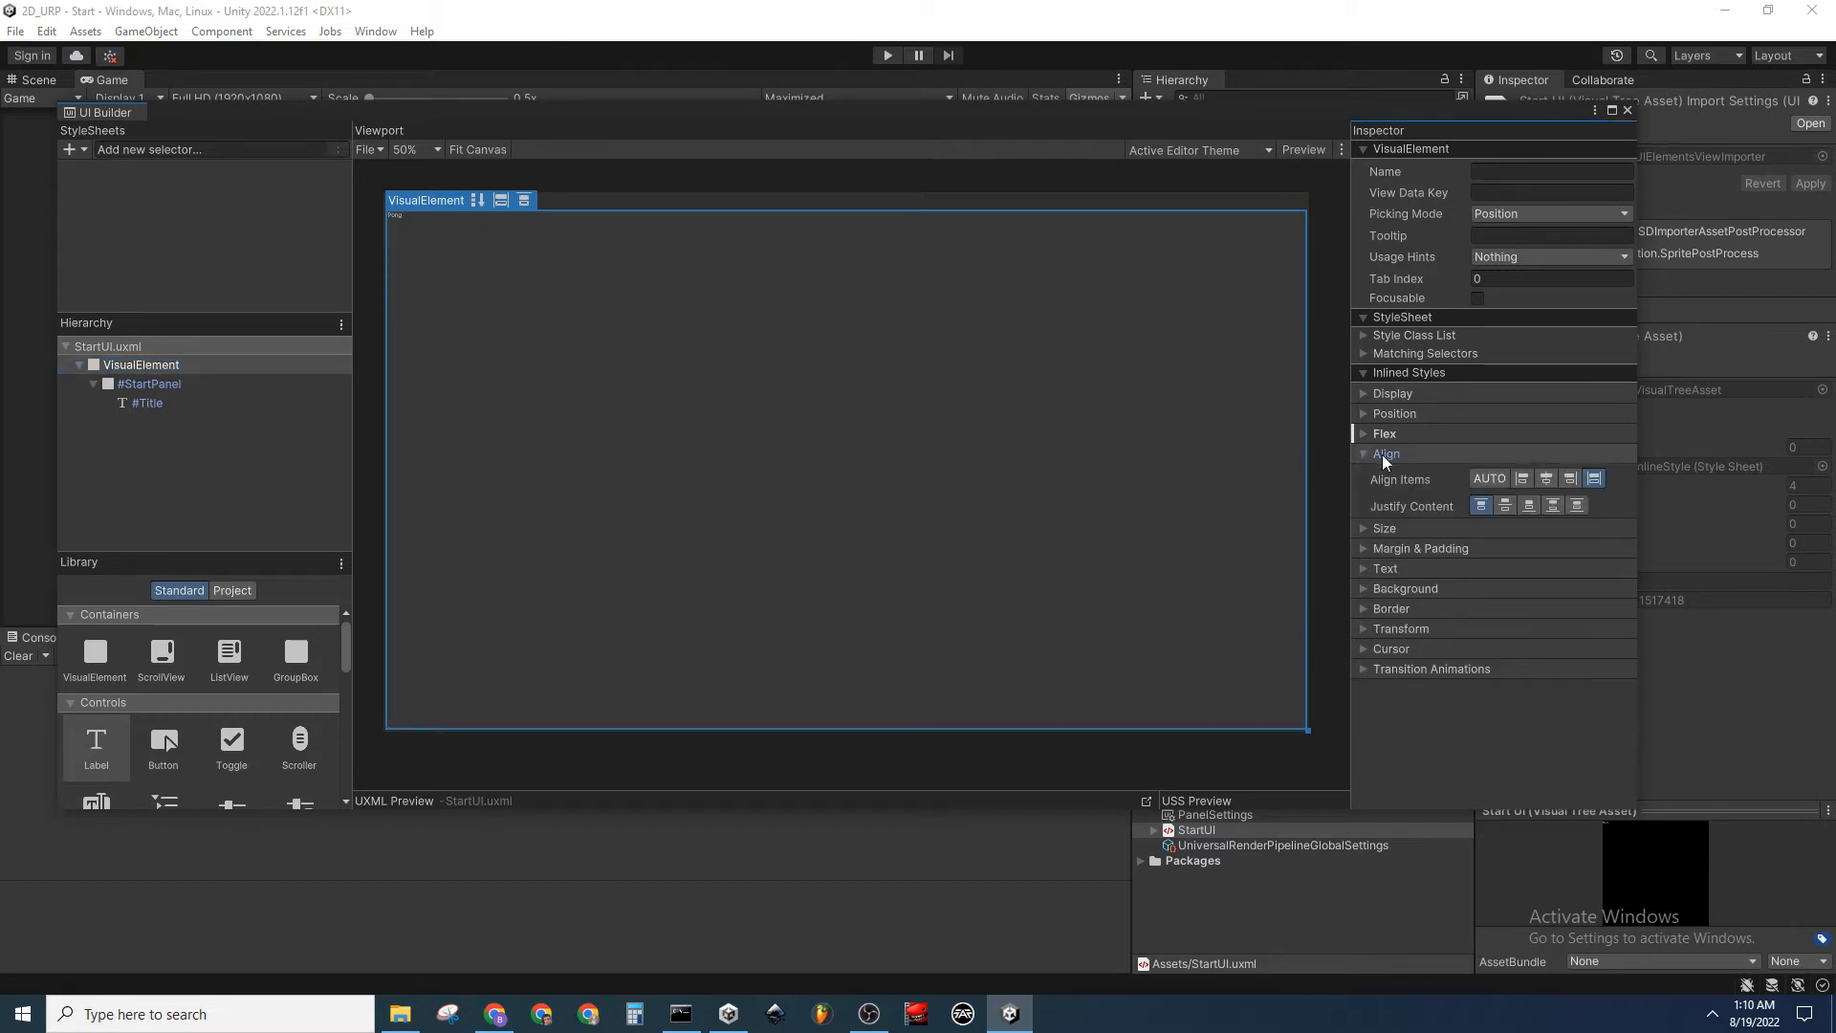
{"action": "left_click", "coordinate": [1546, 479]}
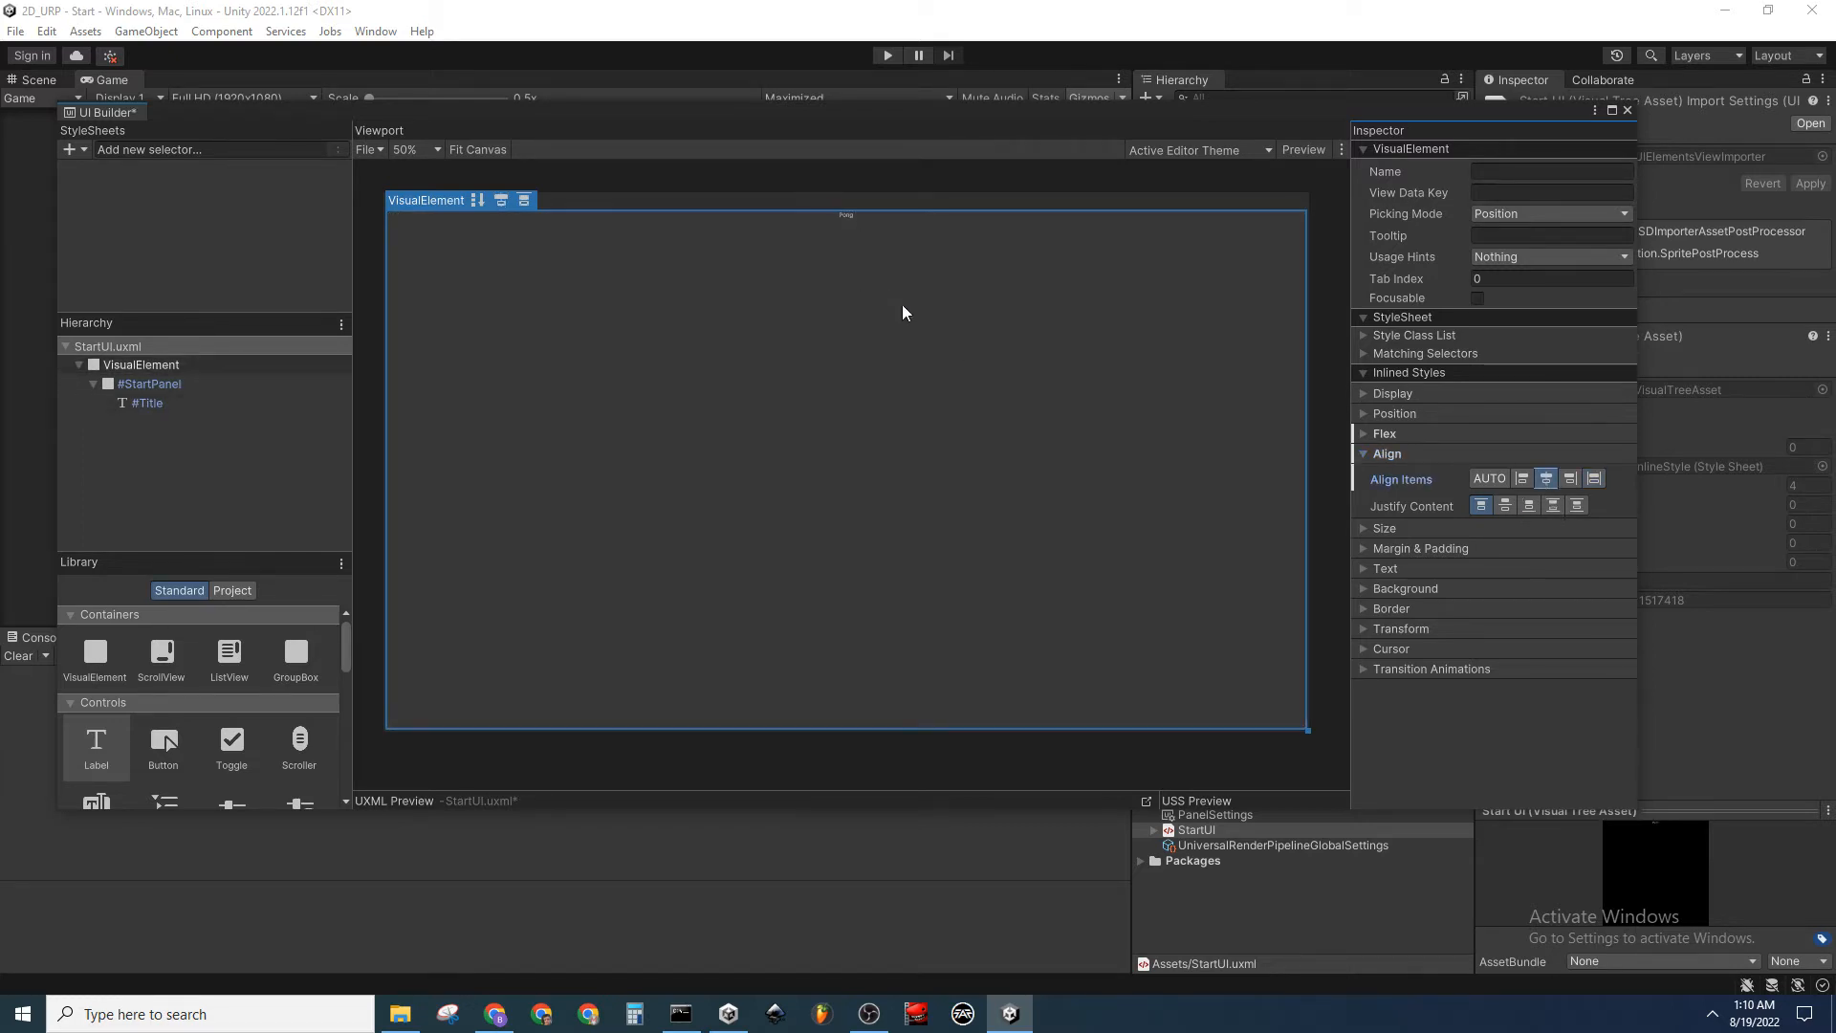
{"action": "left_click", "coordinate": [1506, 505]}
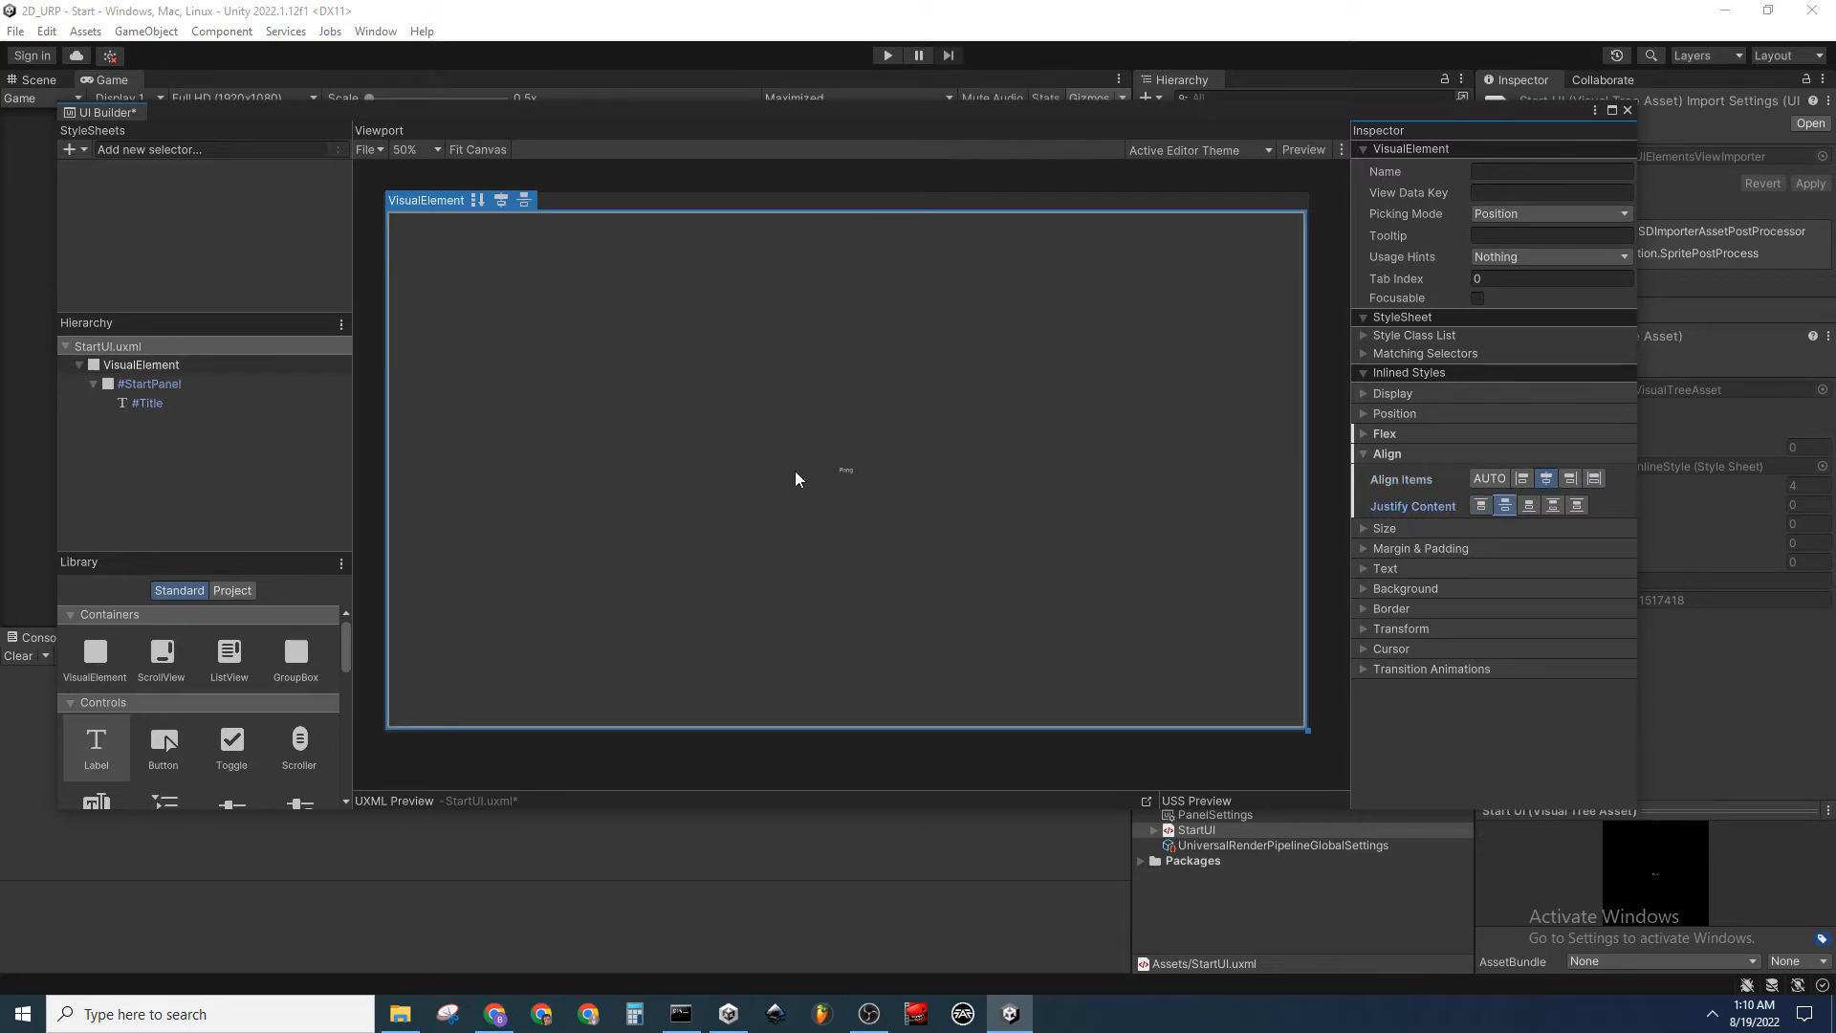
Set StartPanel's background color to white (FFFFFF)
{"action": "left_click", "coordinate": [216, 383]}
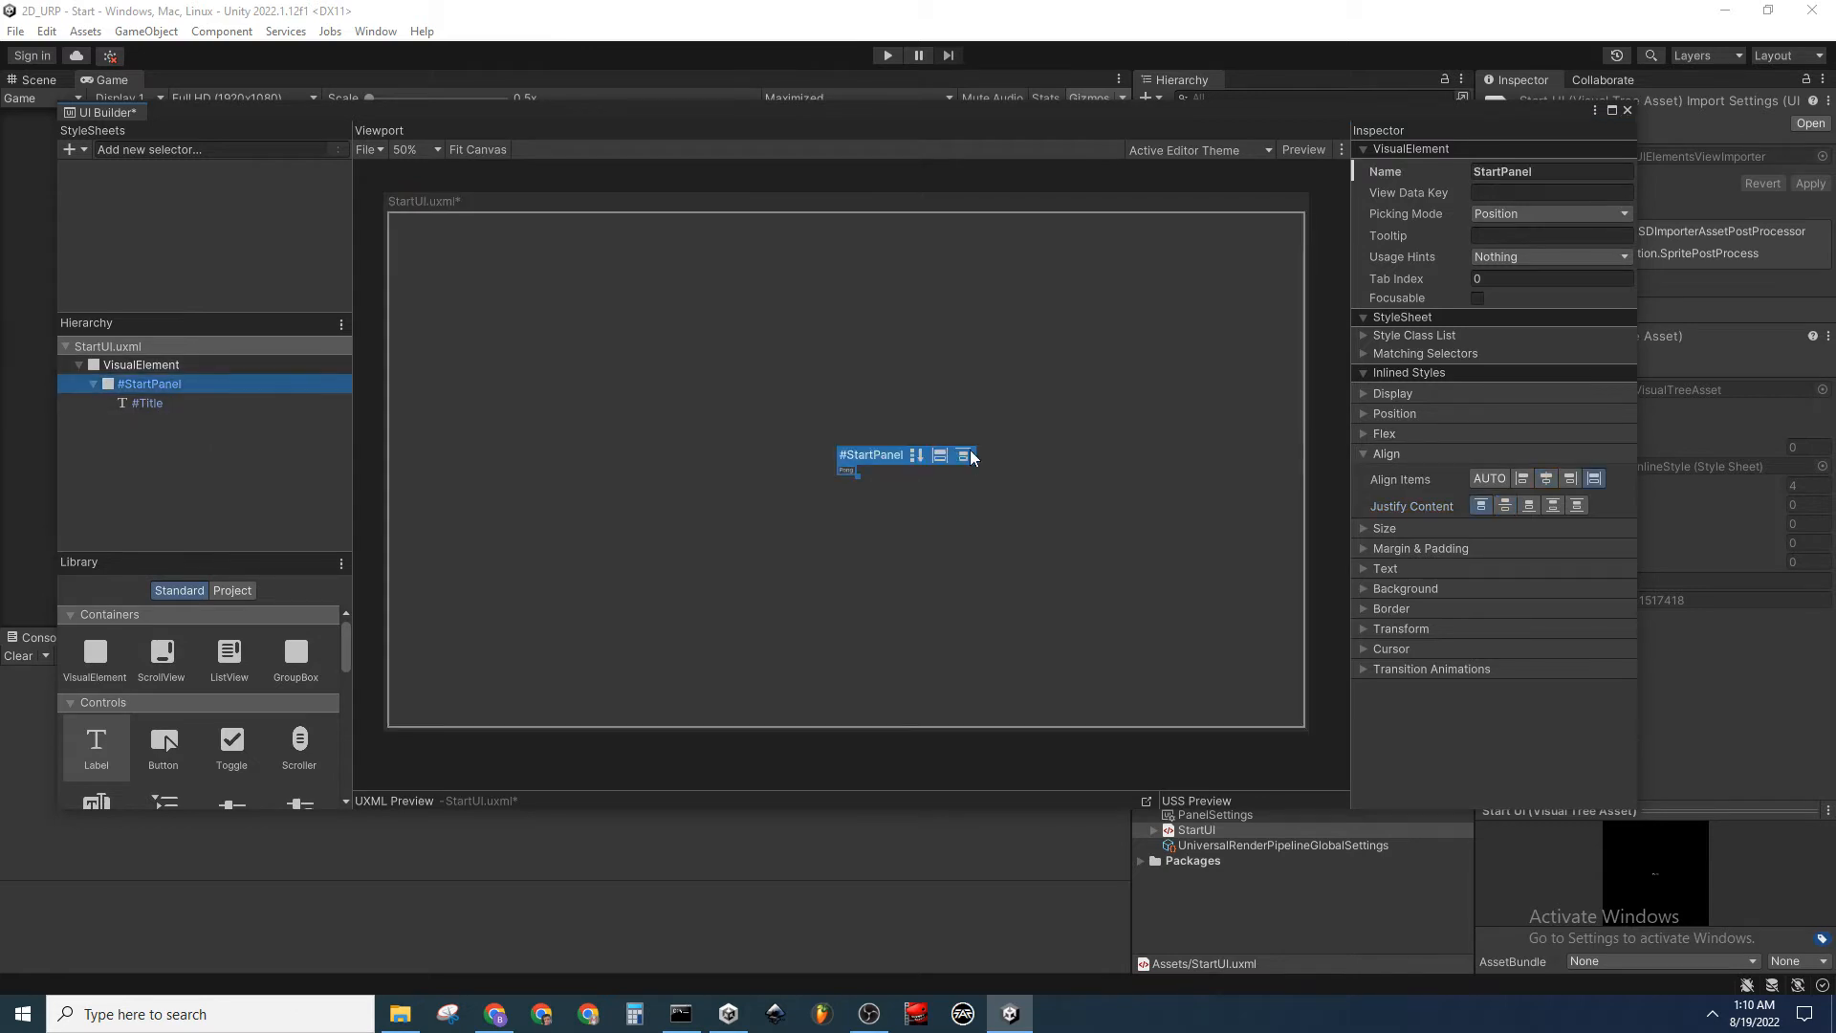
{"action": "left_click", "coordinate": [1363, 454]}
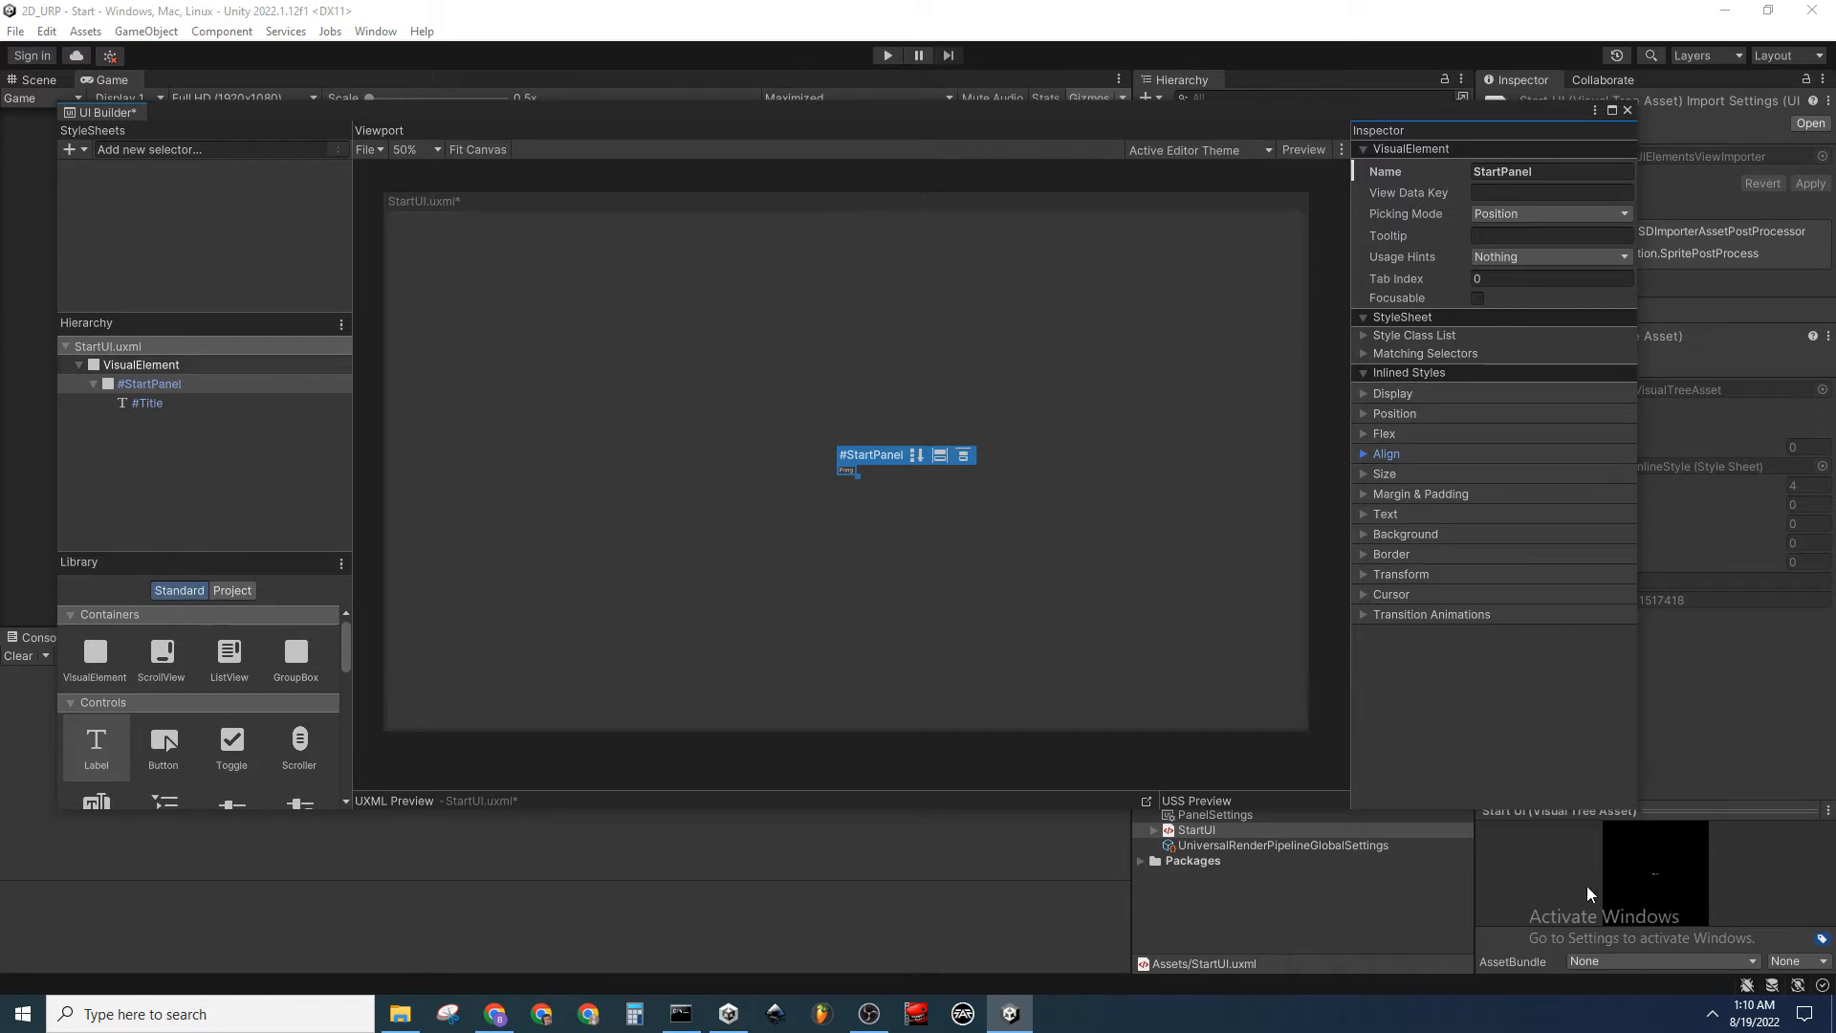
{"action": "left_click", "coordinate": [1364, 533]}
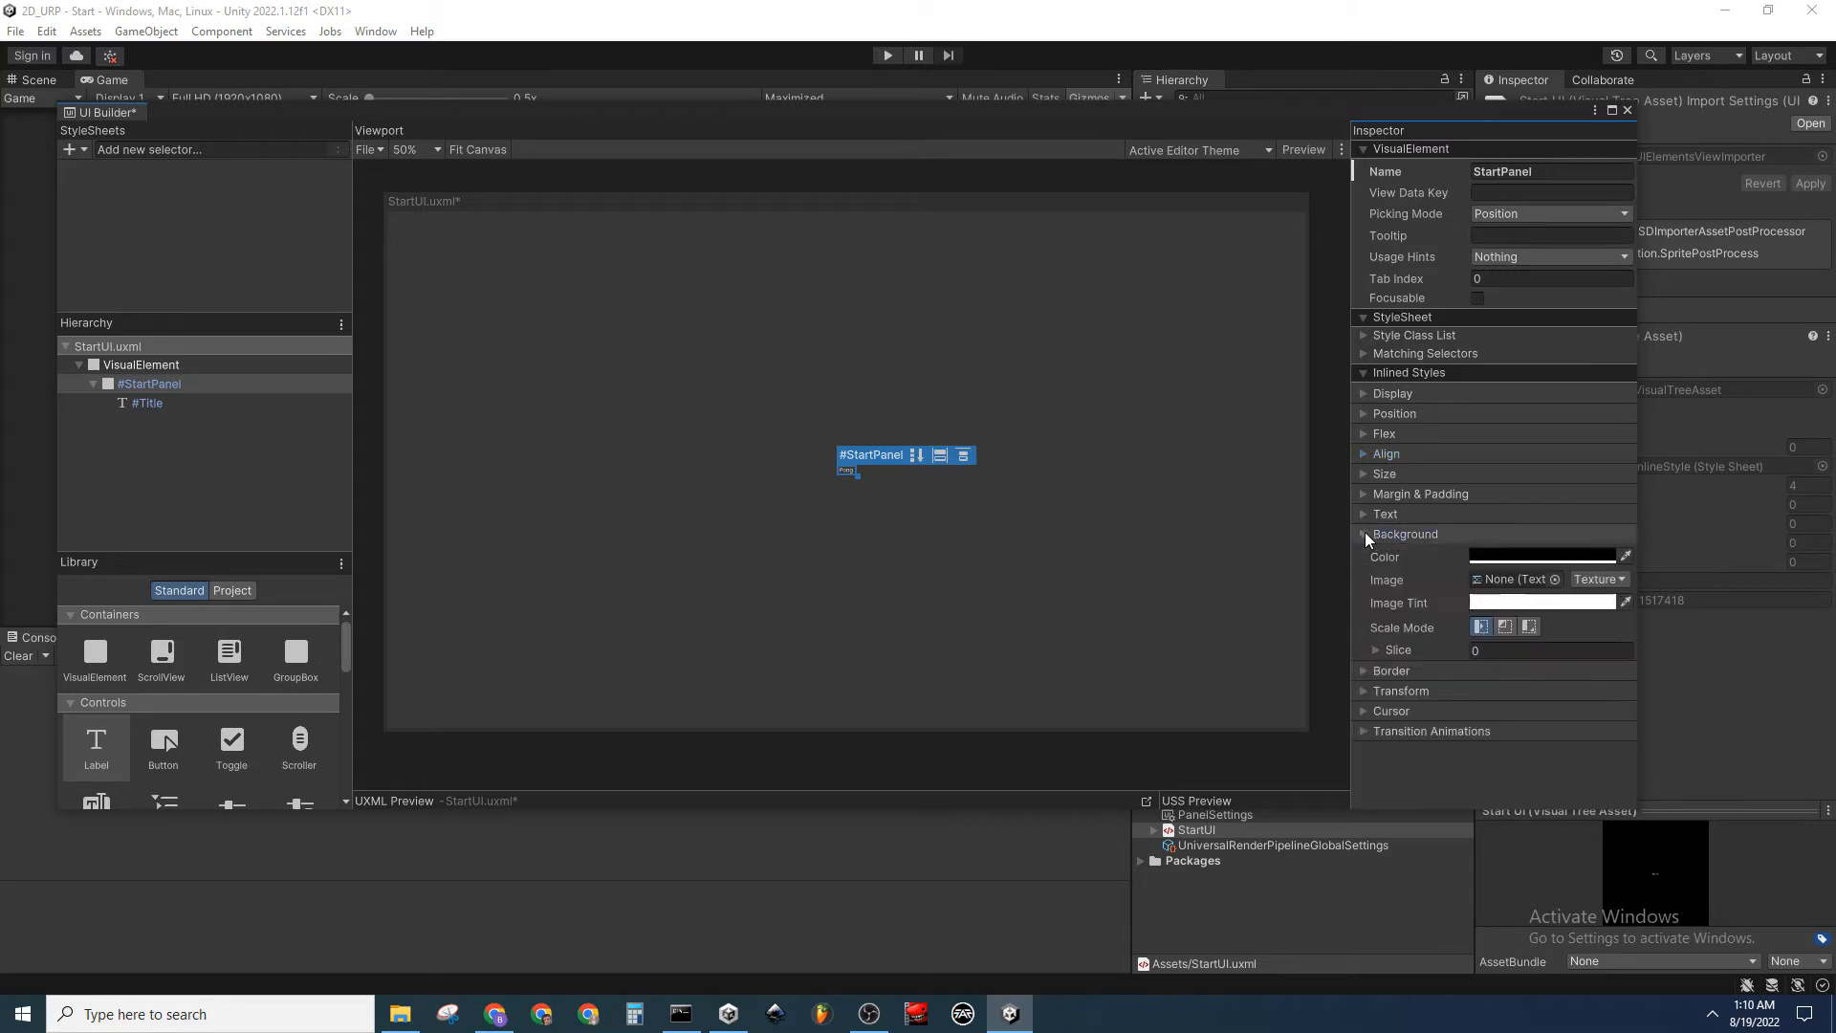
{"action": "left_click", "coordinate": [1490, 557]}
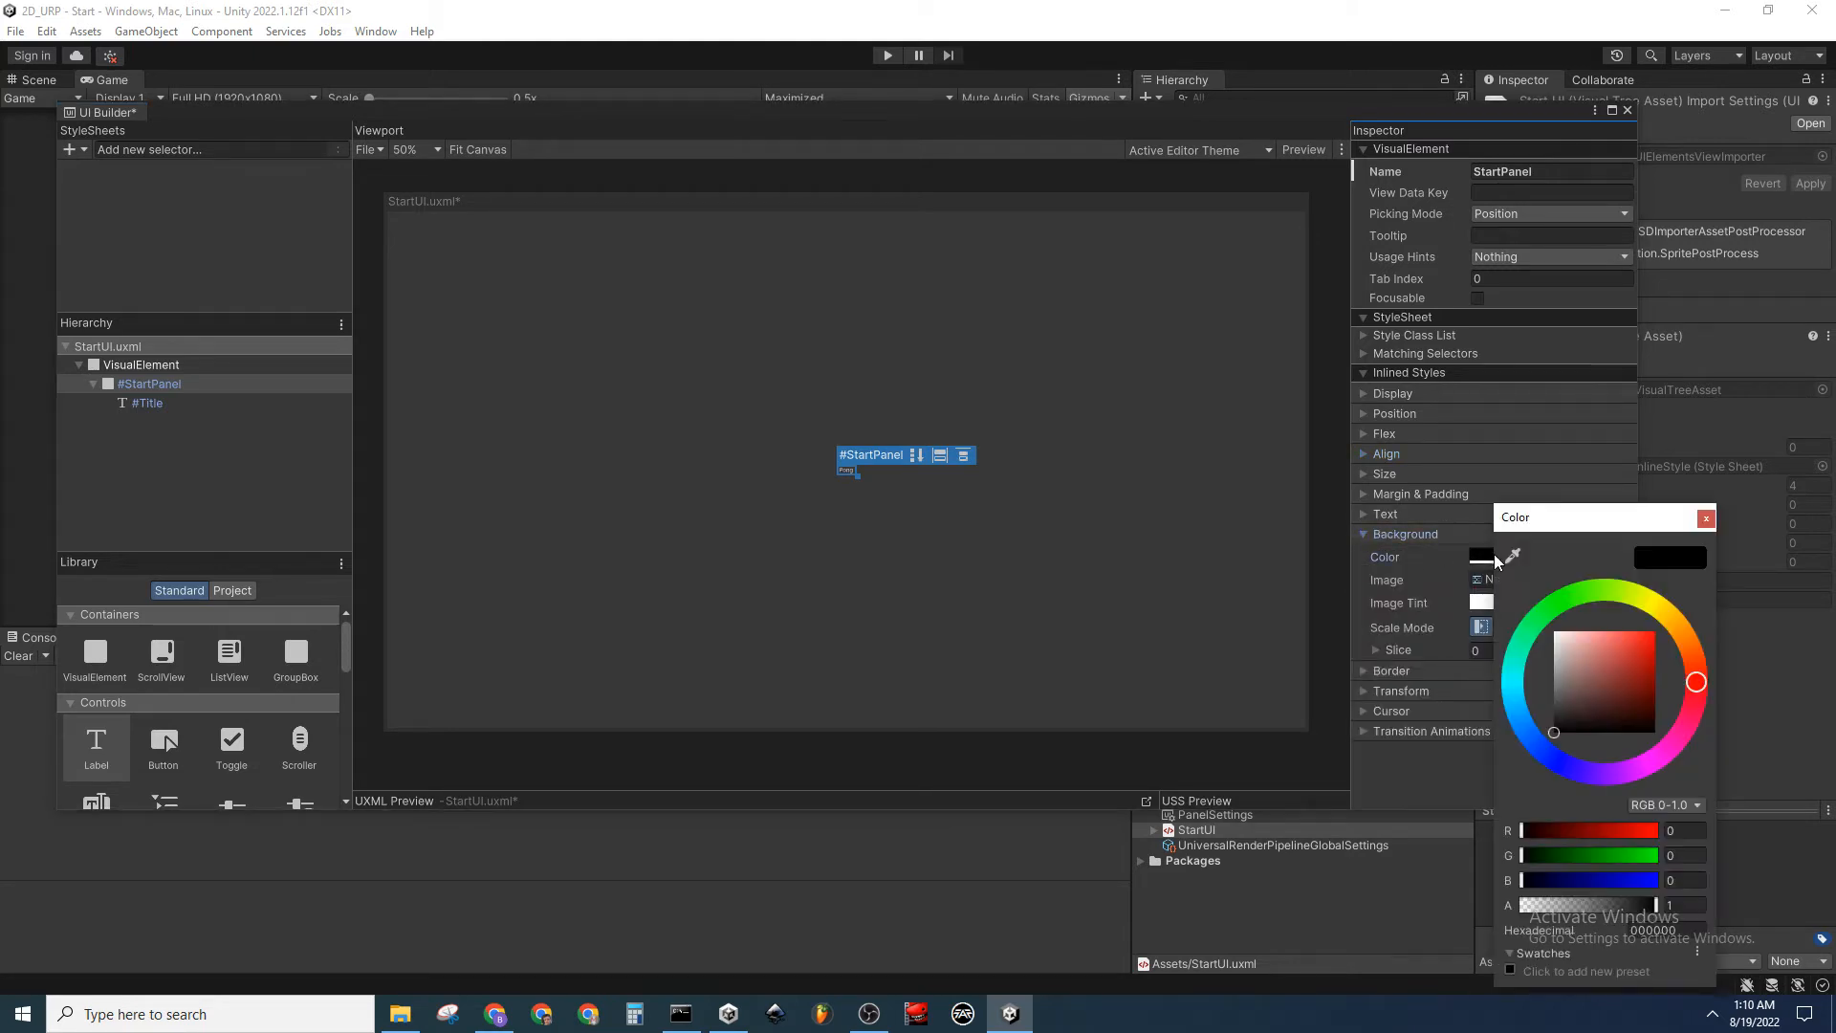
{"action": "left_click_drag", "start_coordinate": [1584, 695], "coordinate": [1537, 629]}
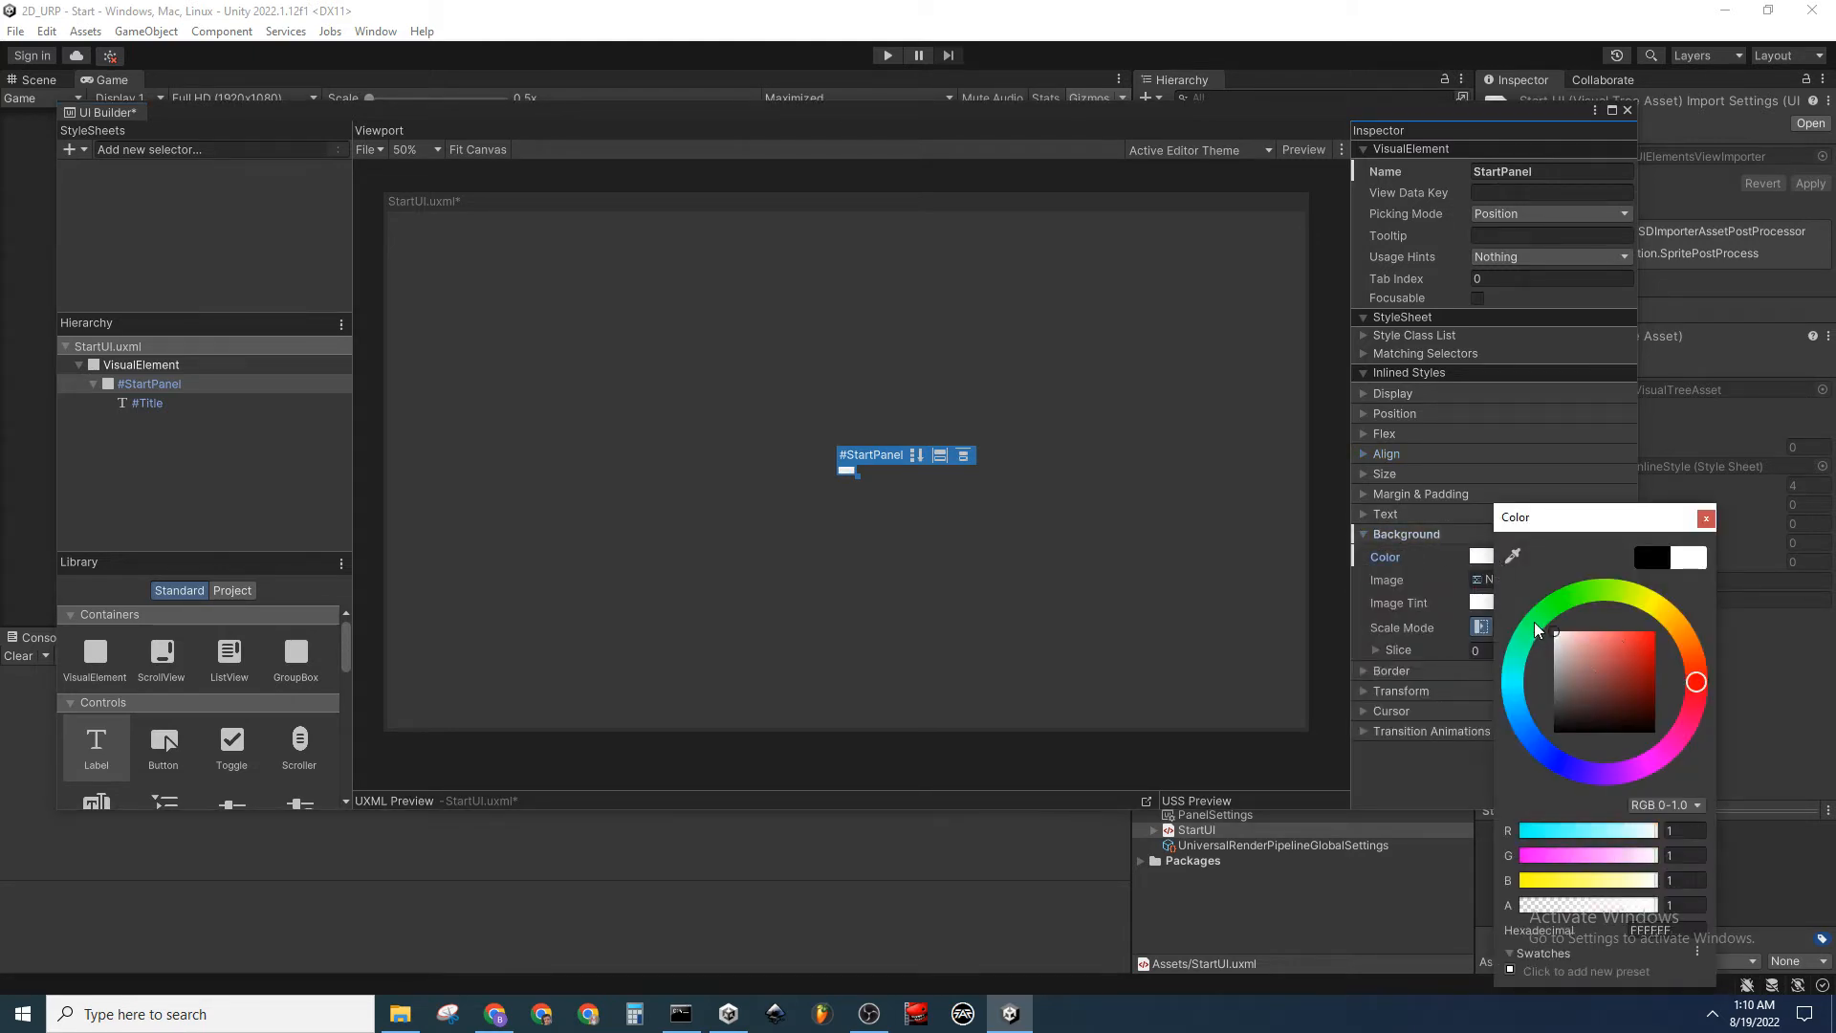
{"action": "left_click", "coordinate": [1706, 519]}
{"action": "left_click", "coordinate": [1363, 533]}
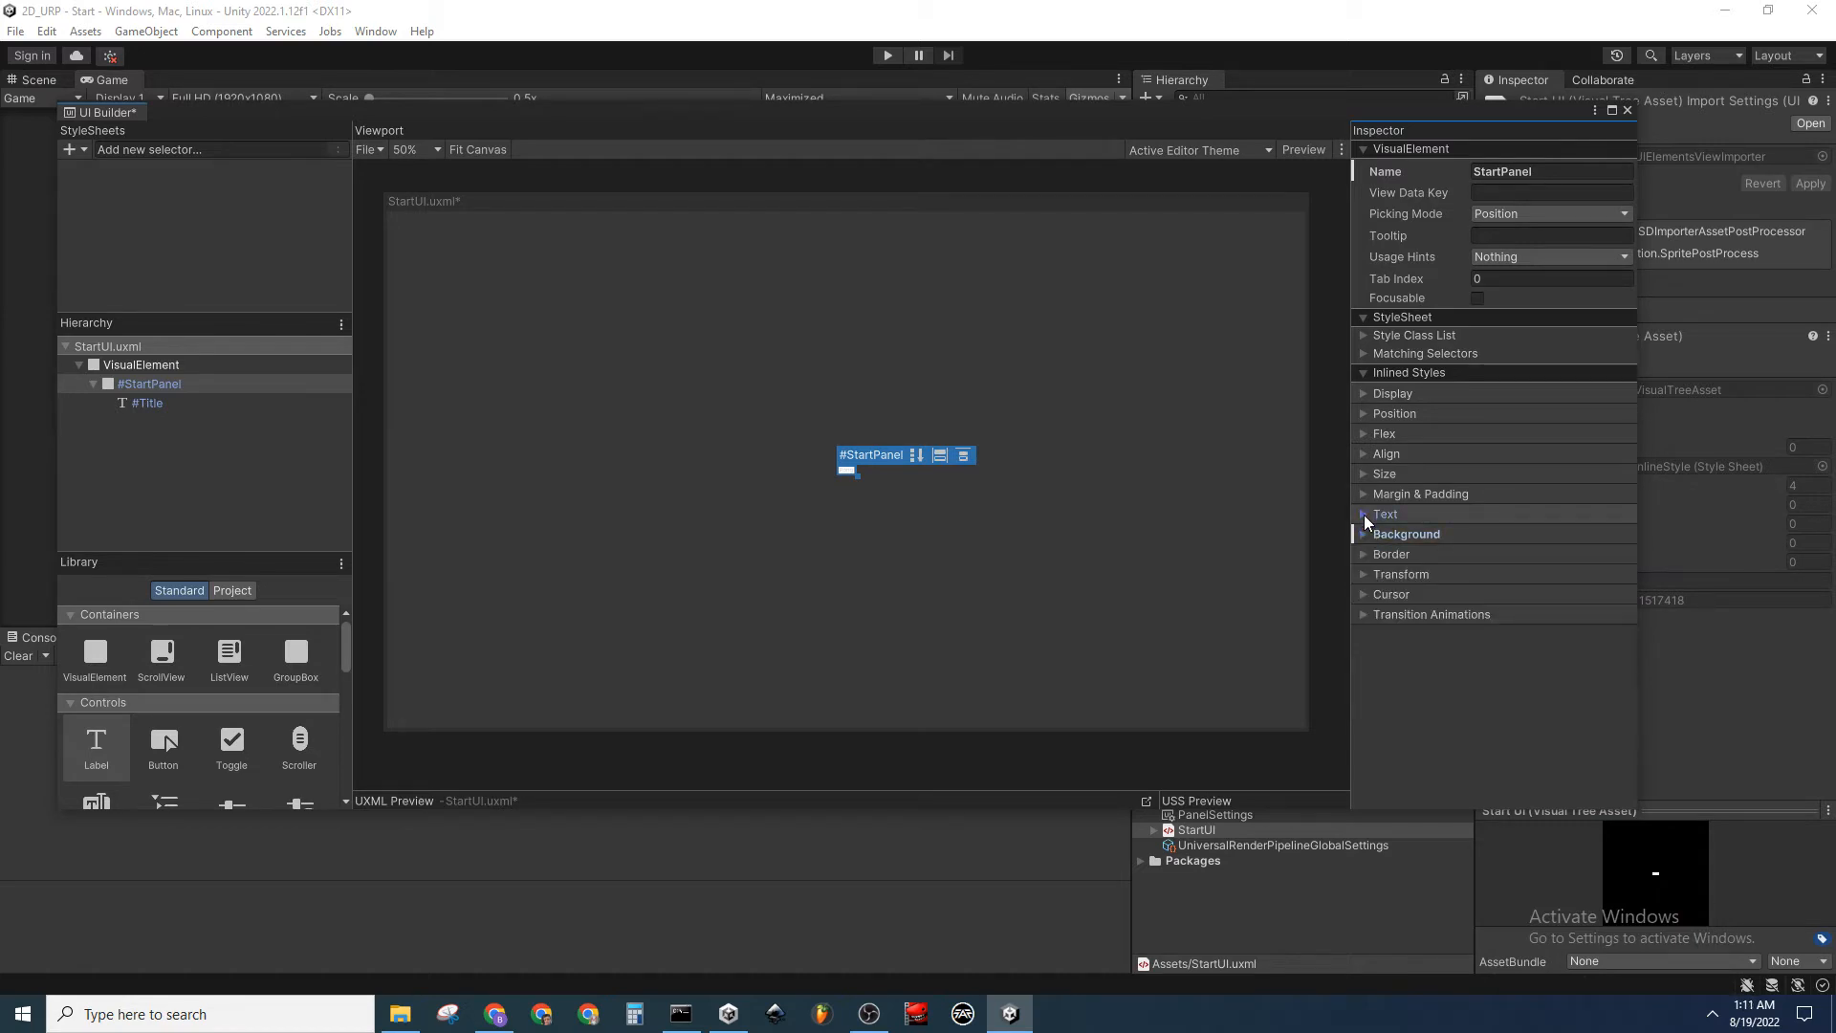
{"action": "left_click", "coordinate": [1364, 515]}
{"action": "left_click", "coordinate": [1364, 515]}
Set the Title label's text color to black (000000) and its font size to 55 px
{"action": "left_click", "coordinate": [183, 405]}
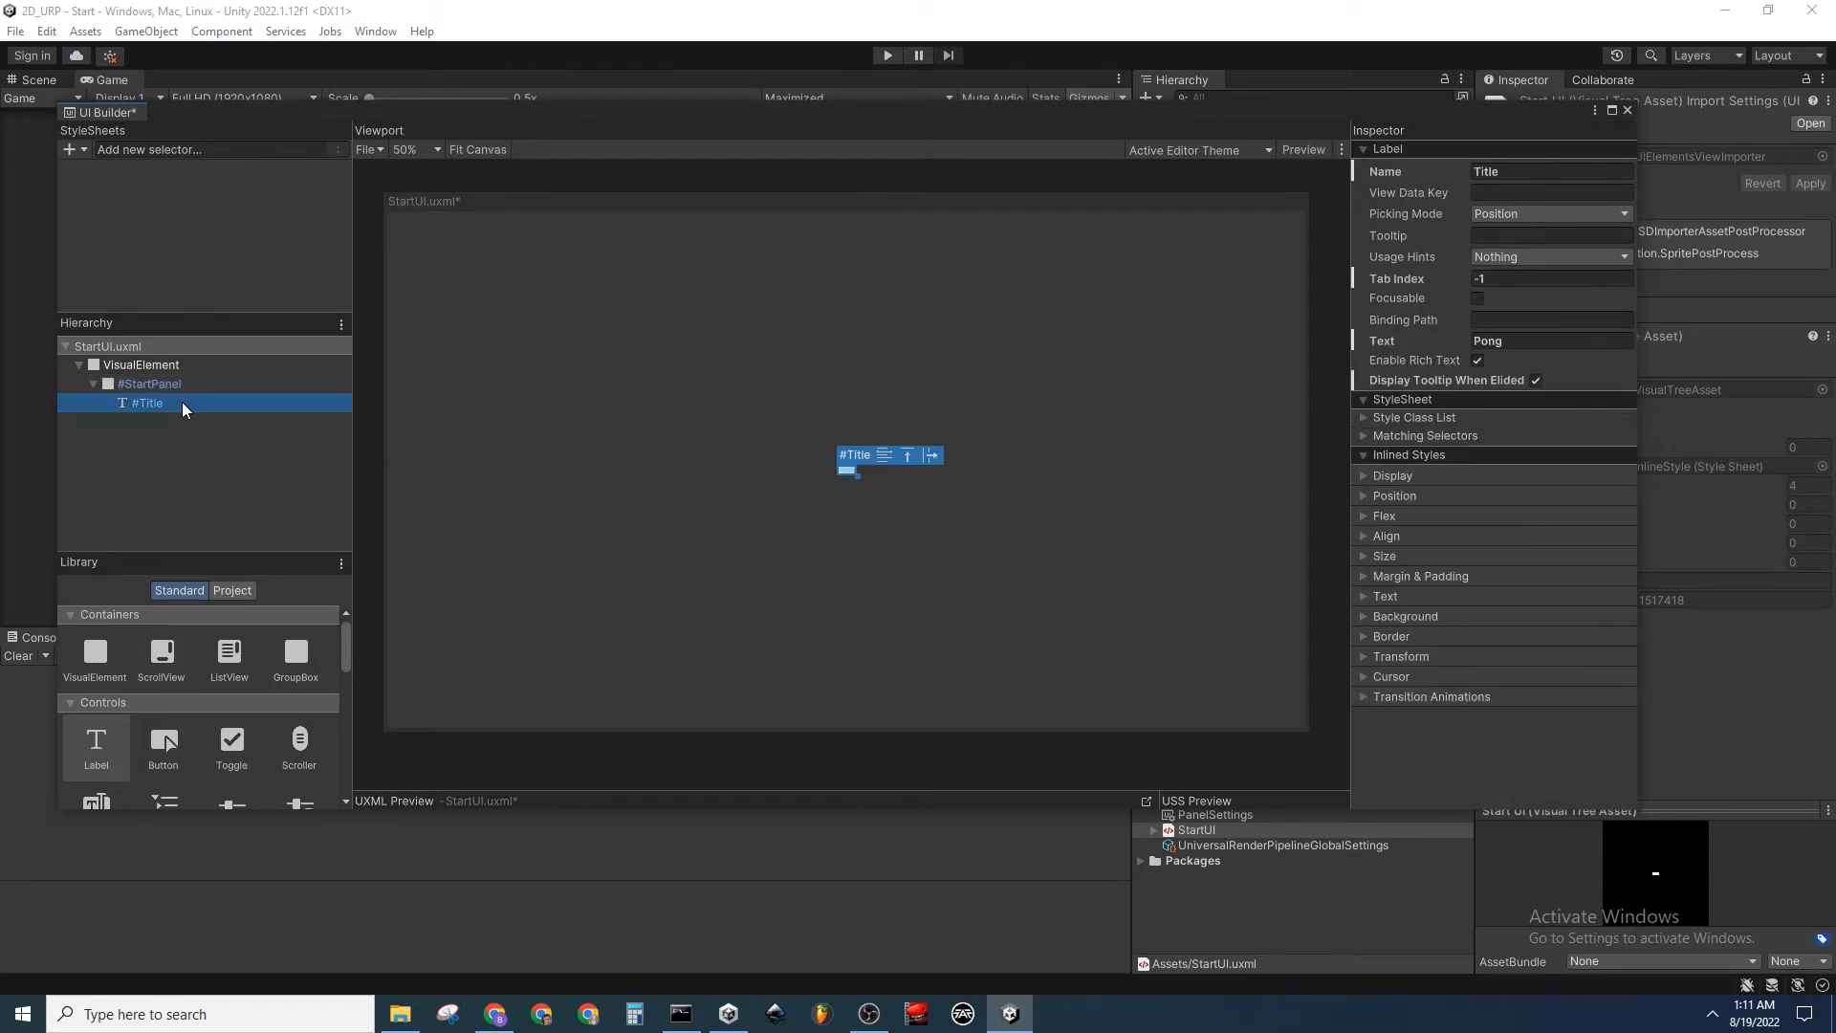
{"action": "left_click", "coordinate": [1364, 596]}
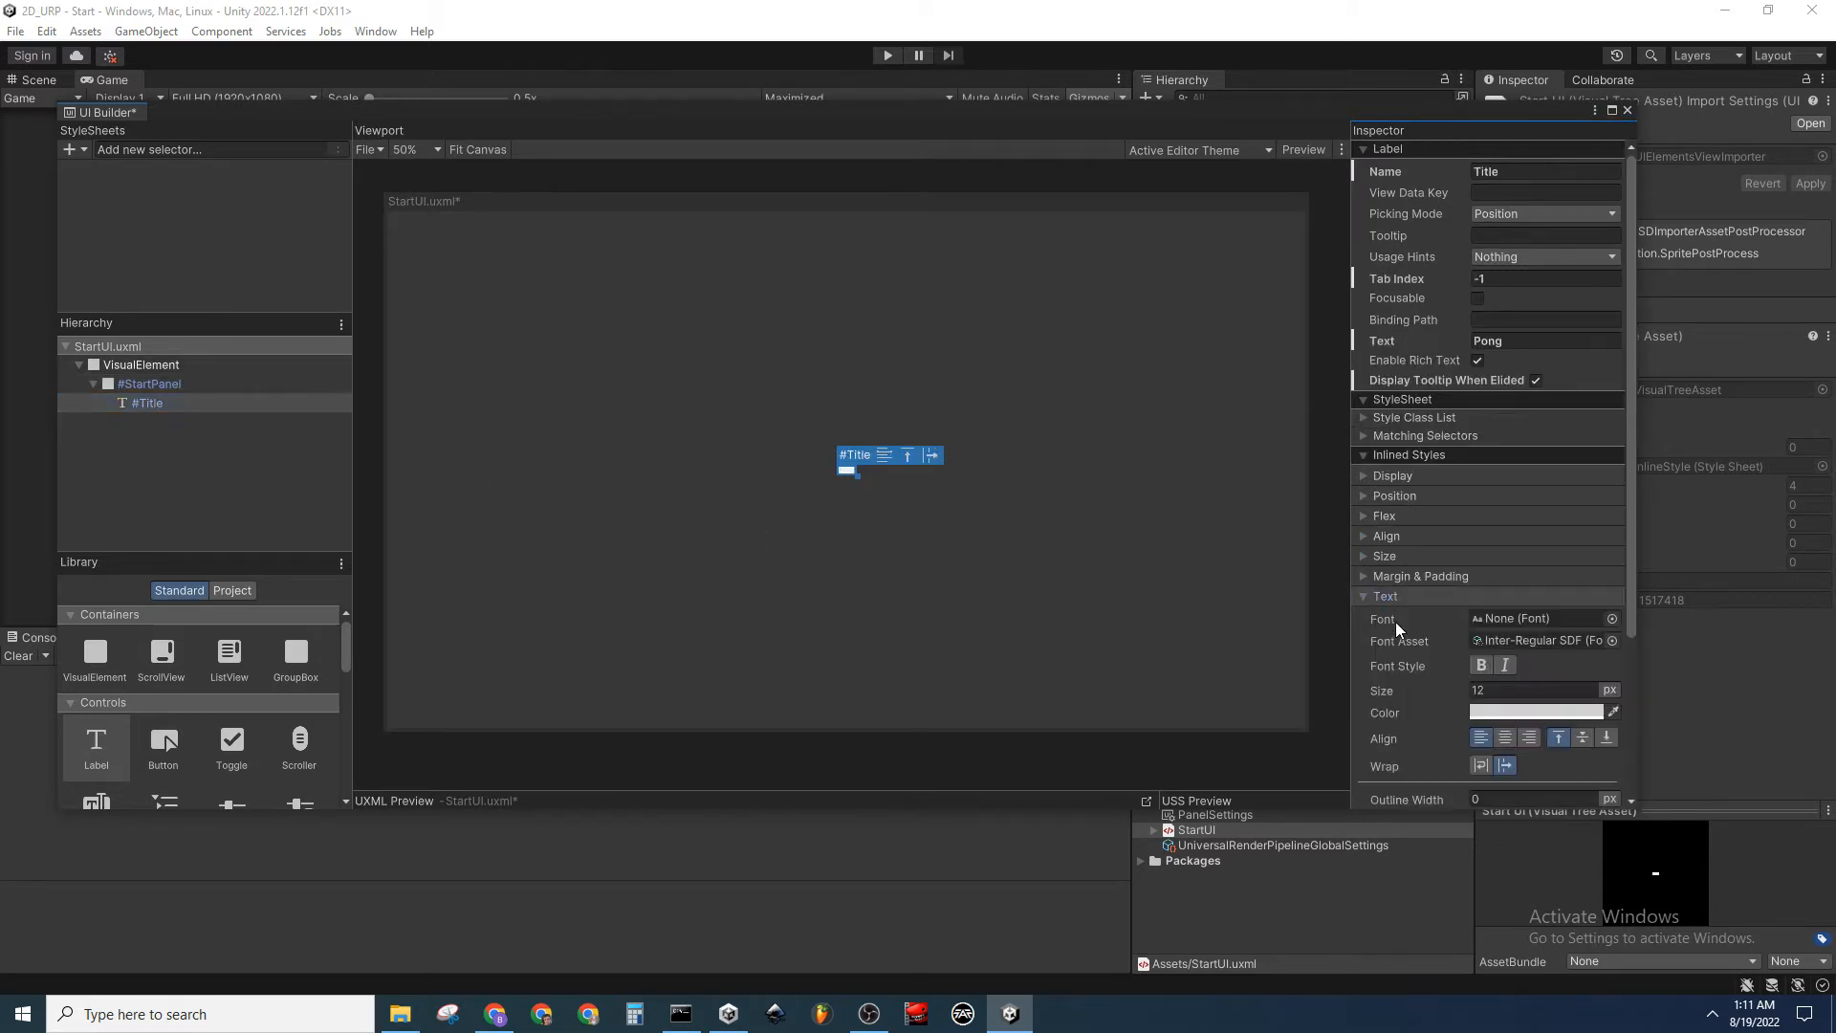
{"action": "left_click", "coordinate": [1509, 712]}
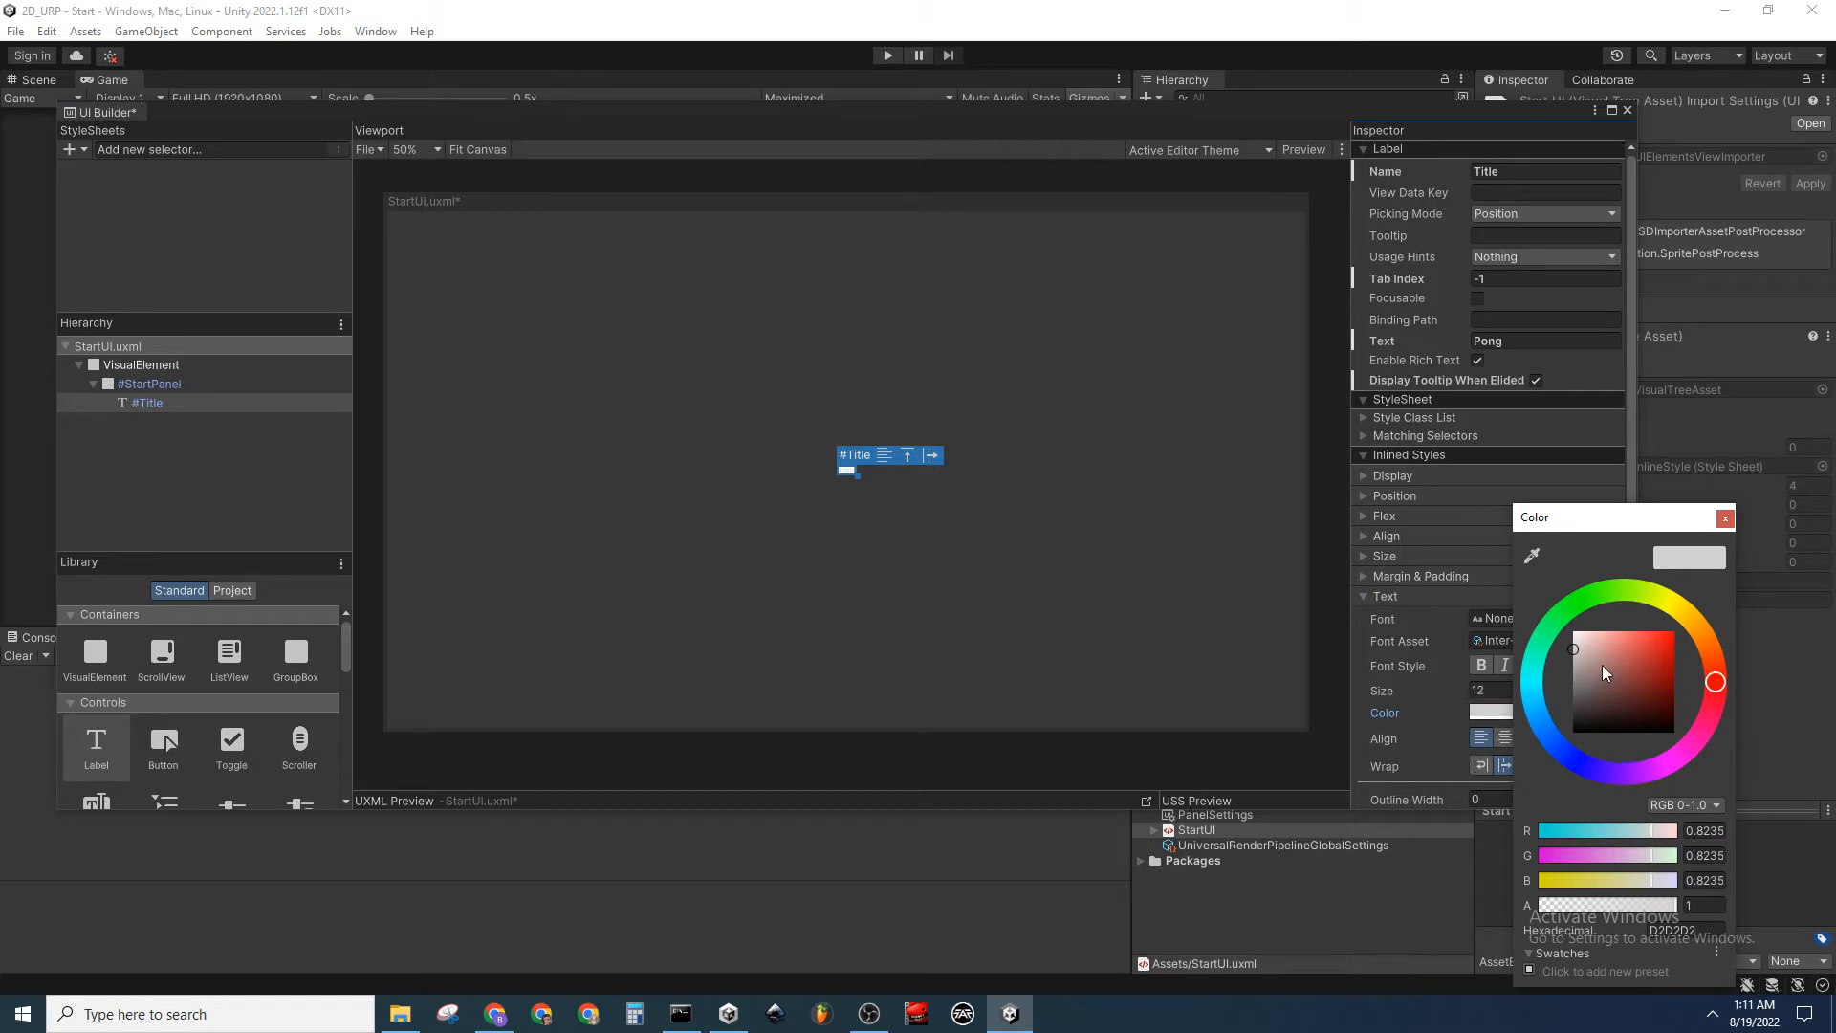
{"action": "left_click_drag", "start_coordinate": [1605, 673], "coordinate": [1480, 750]}
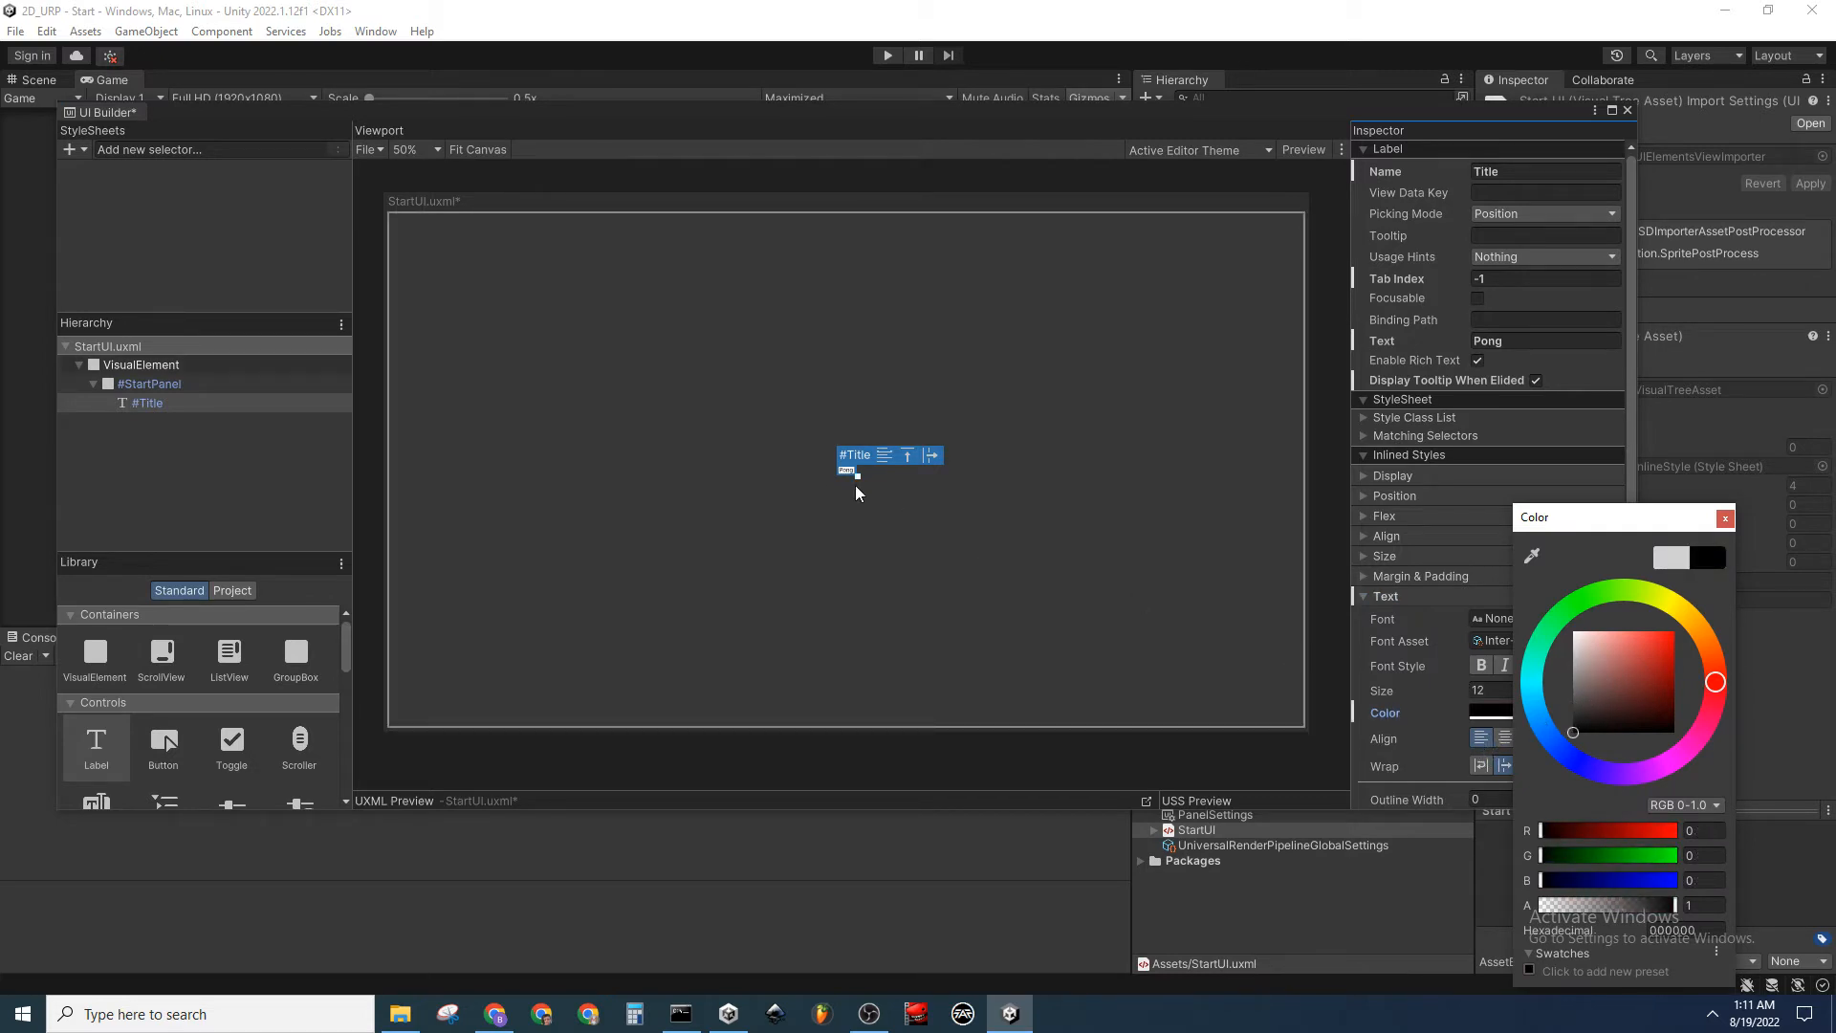
{"action": "left_click", "coordinate": [1725, 518]}
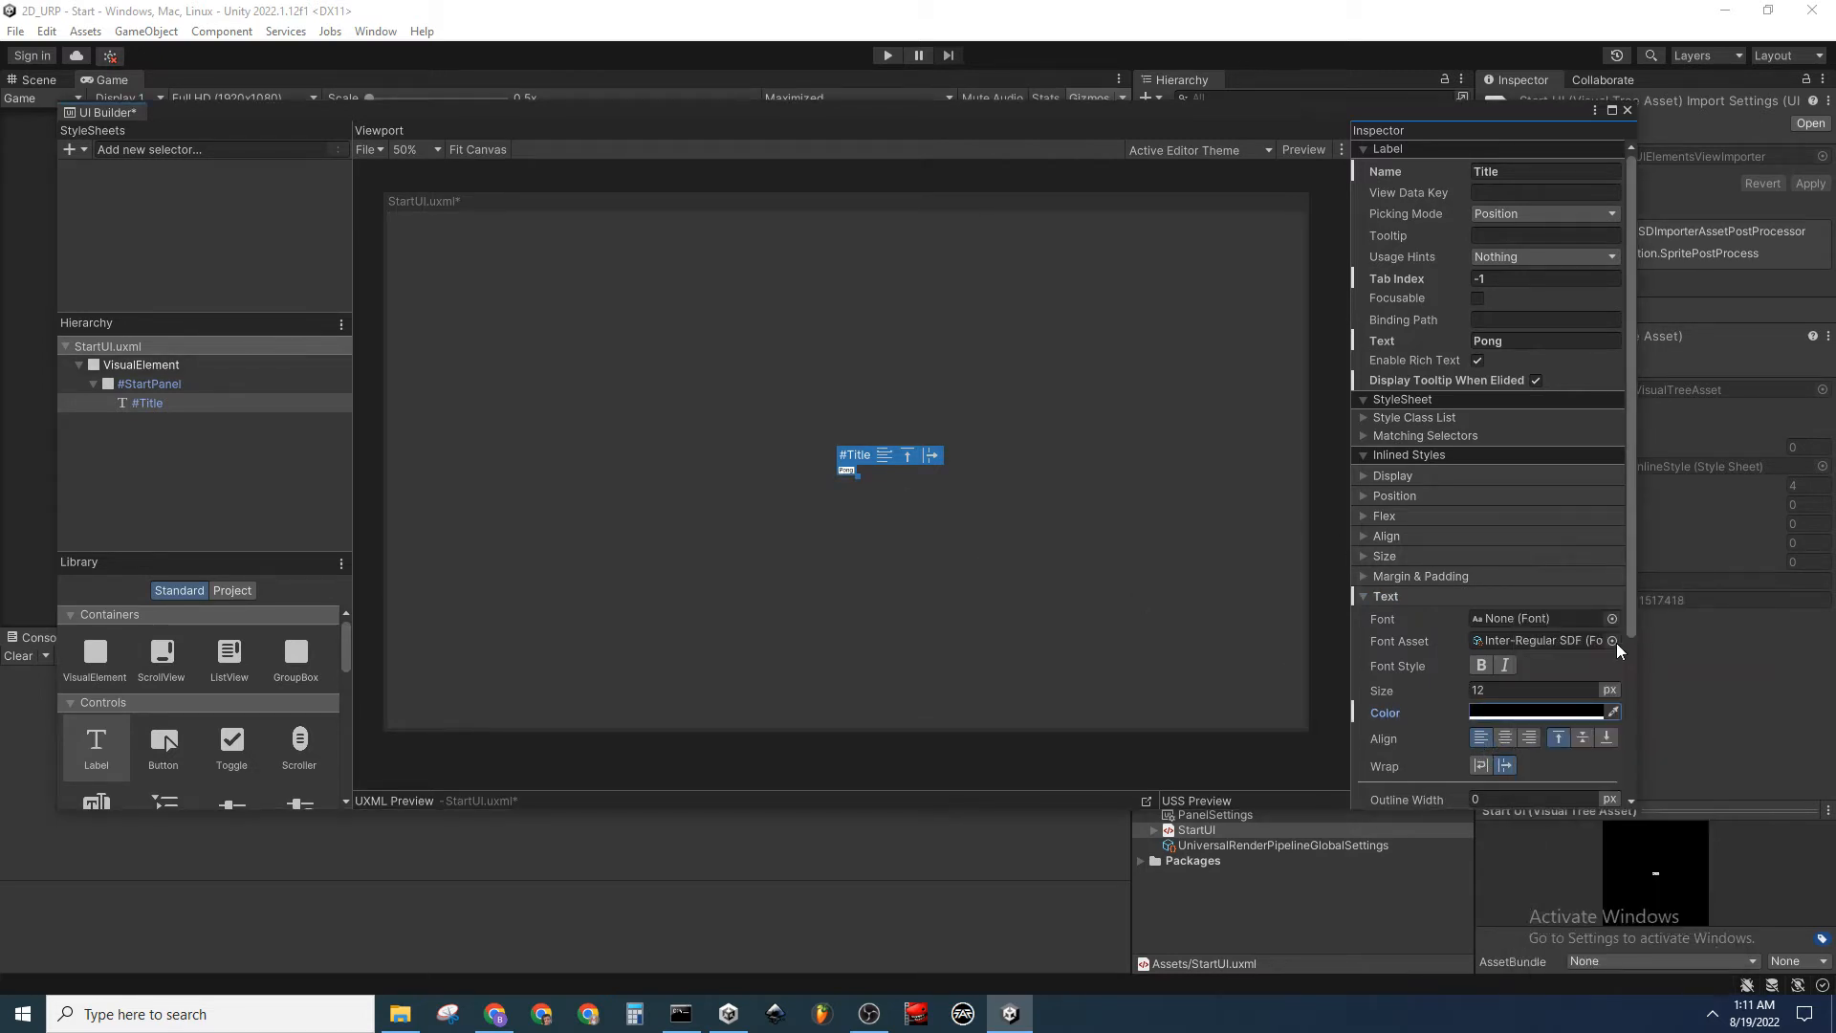
{"action": "left_click_drag", "start_coordinate": [1389, 693], "coordinate": [1431, 690]}
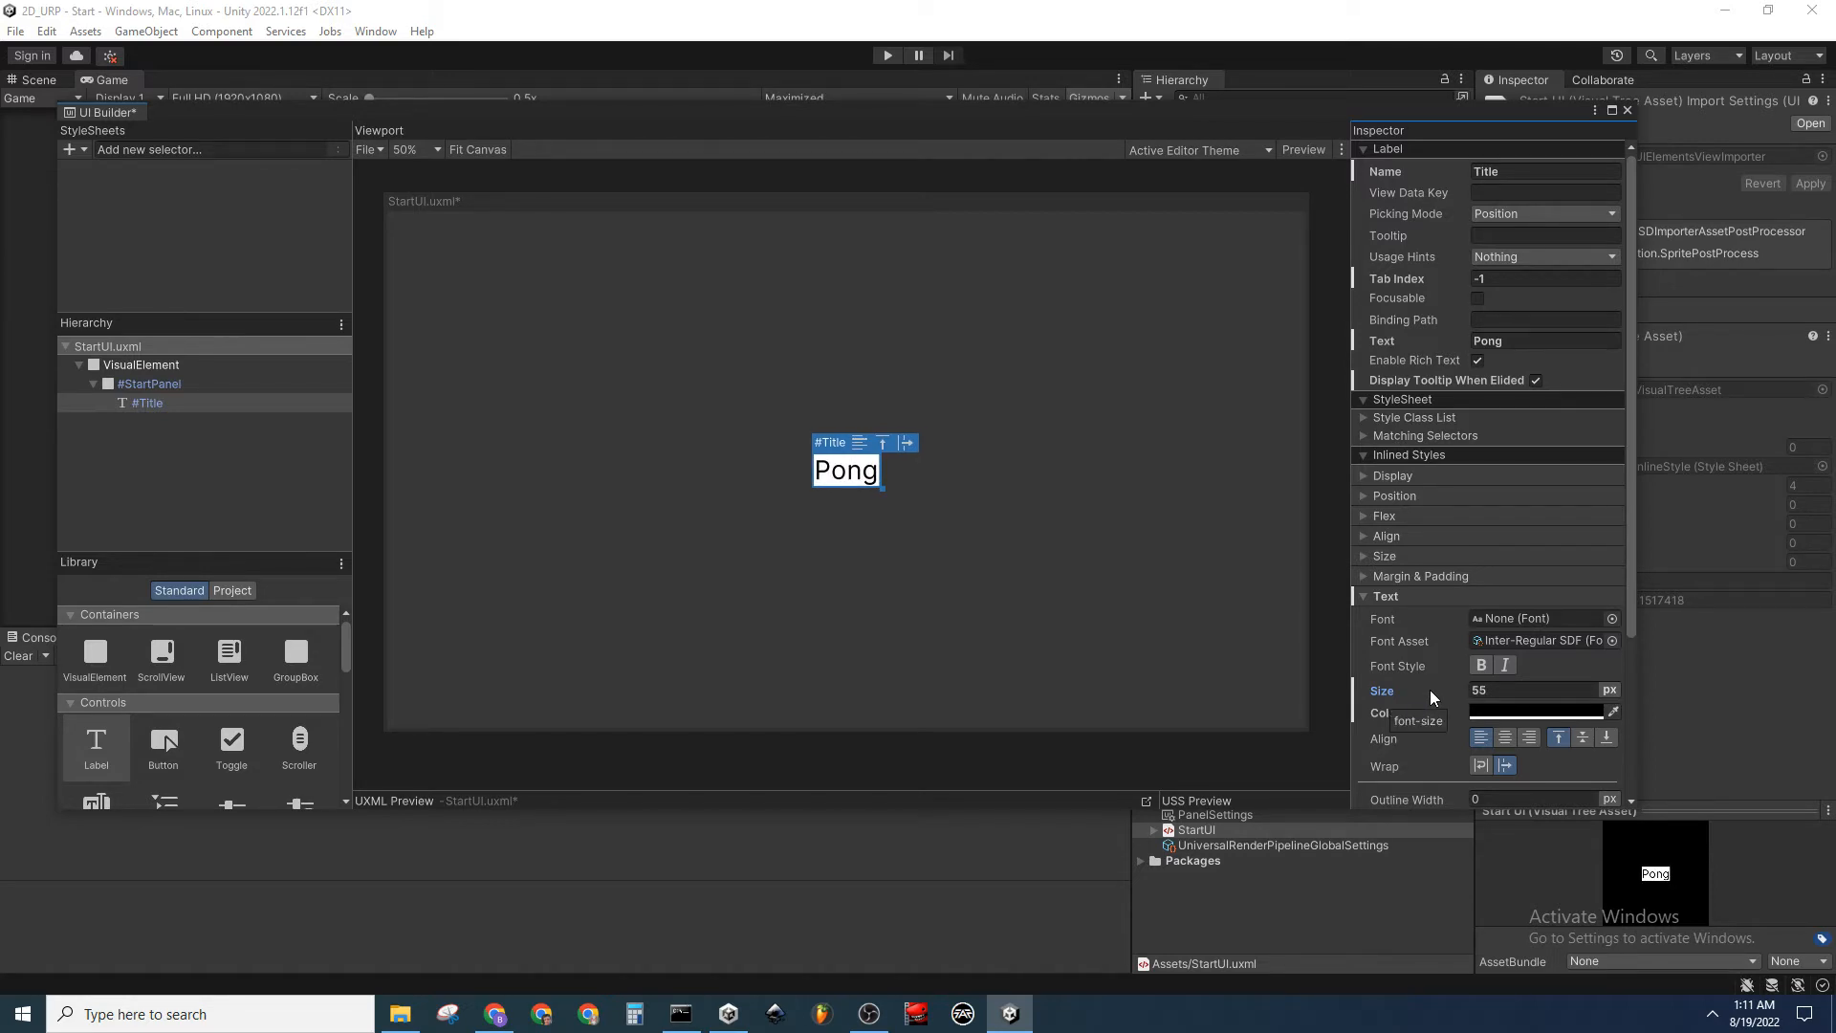
{"action": "left_click", "coordinate": [127, 465]}
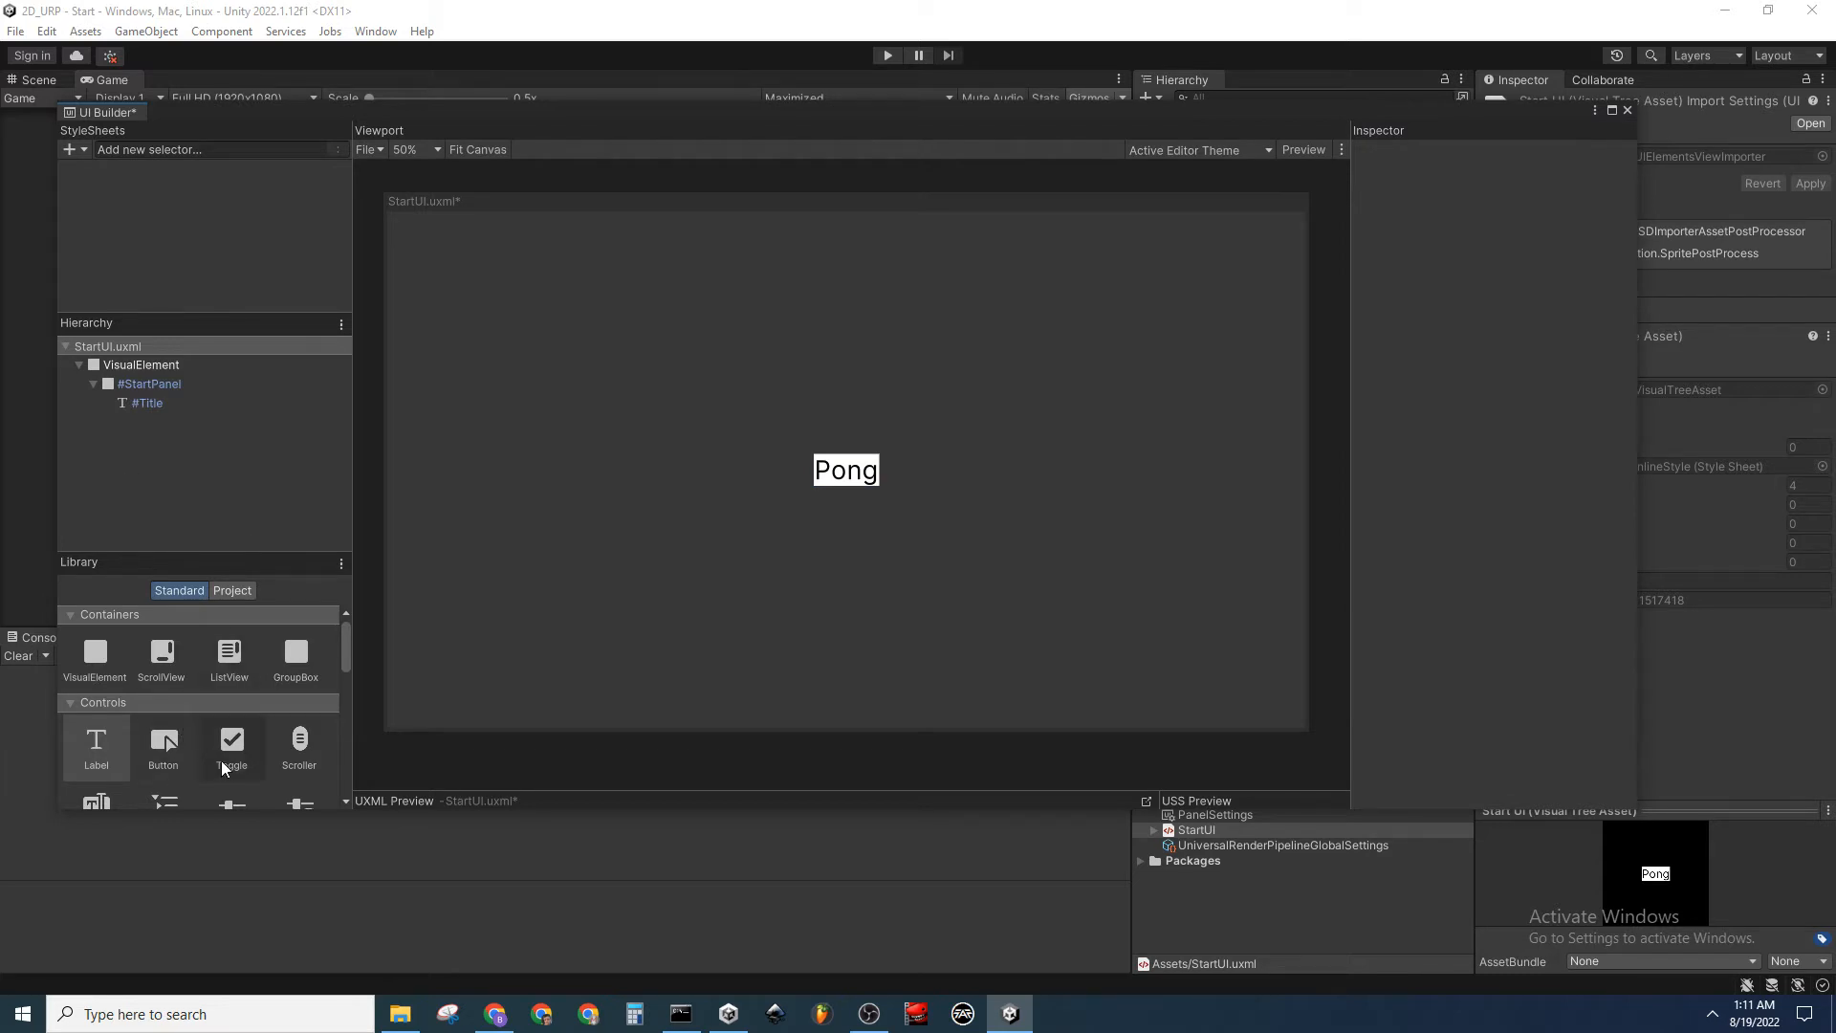
Add two Button controls inside StartPanel below the Title label
{"action": "scroll", "coordinate": [221, 766], "scroll_direction": "down", "scroll_amount": 1}
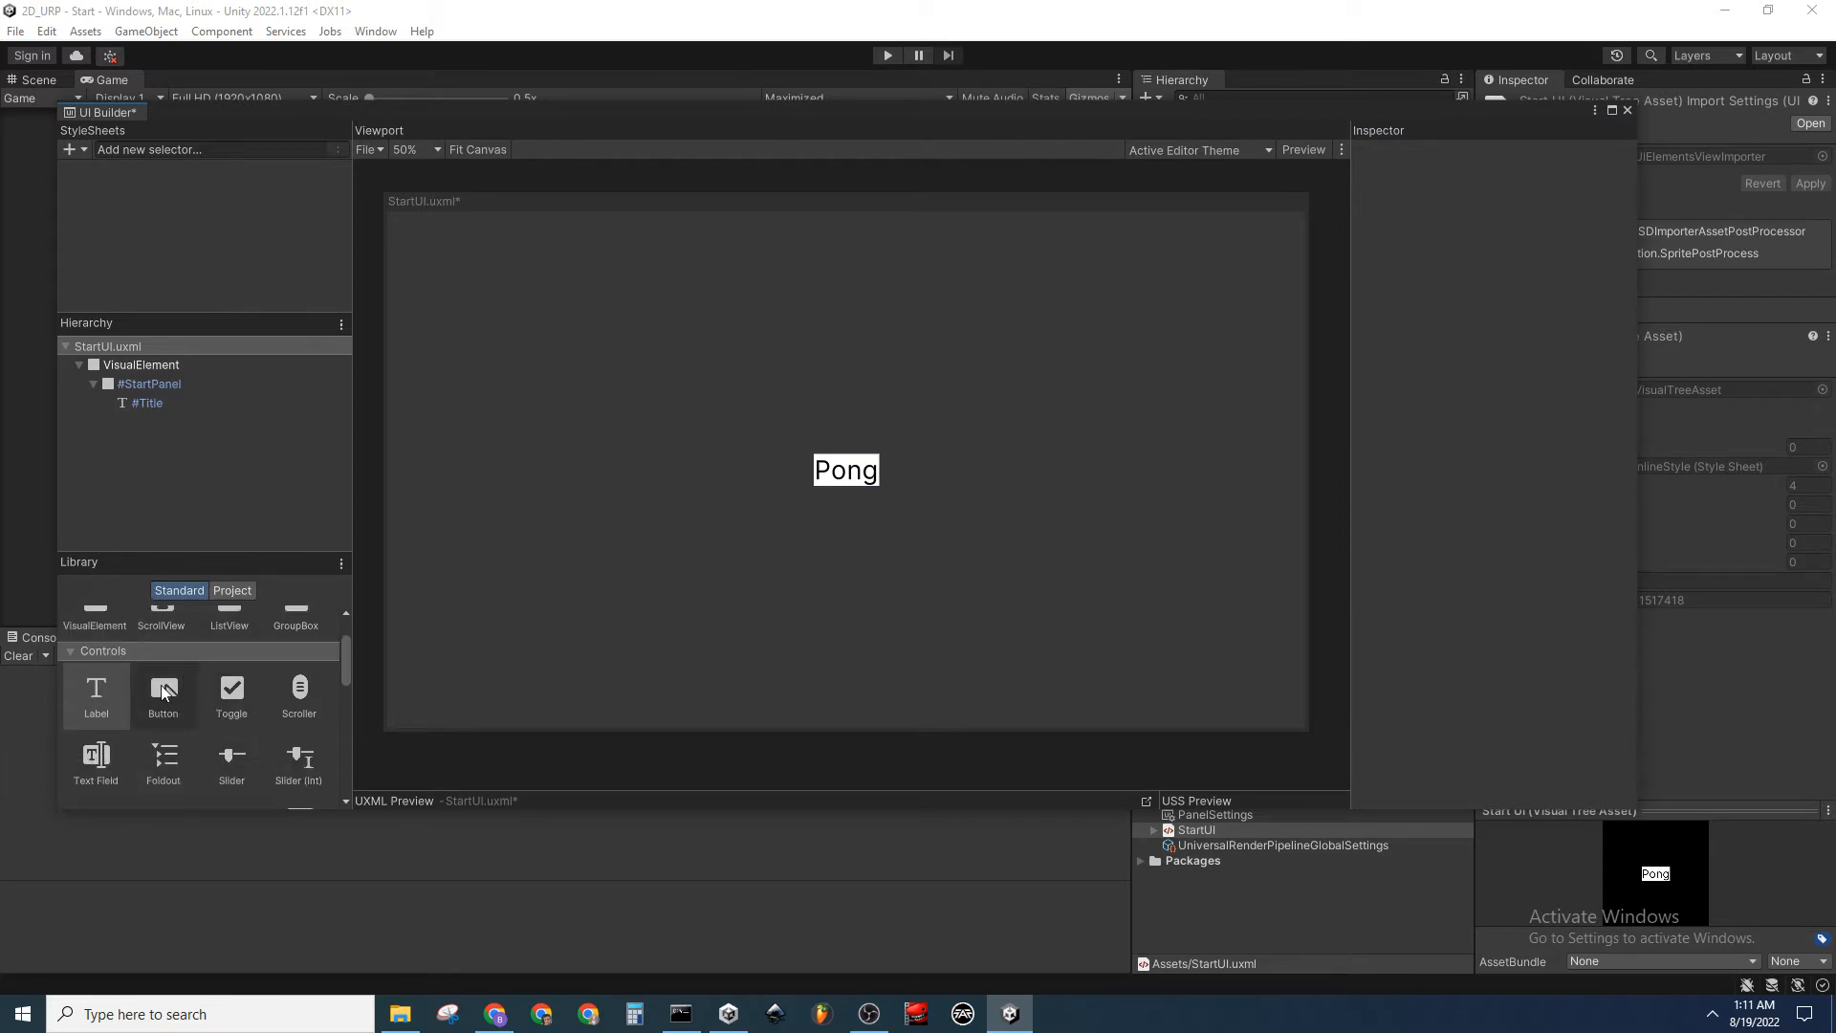
{"action": "left_click_drag", "start_coordinate": [163, 702], "coordinate": [181, 393]}
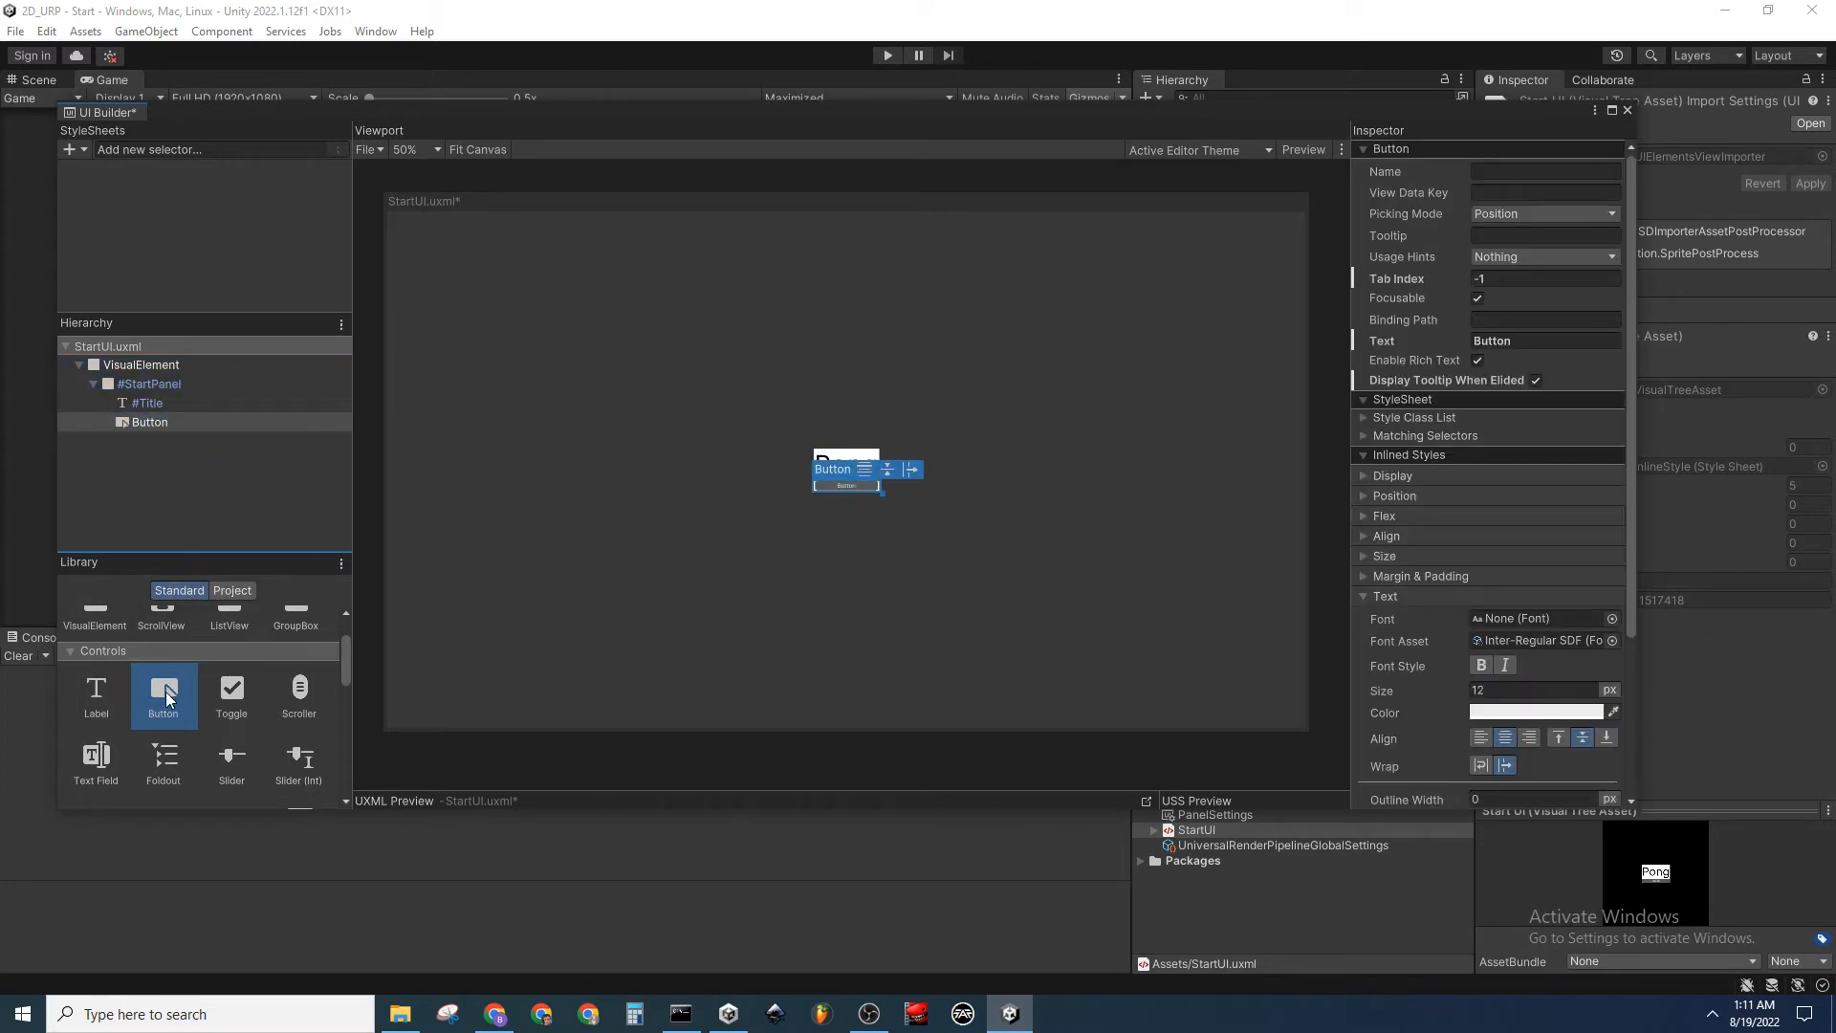
{"action": "left_click_drag", "start_coordinate": [167, 699], "coordinate": [170, 381]}
{"action": "left_click", "coordinate": [175, 457]}
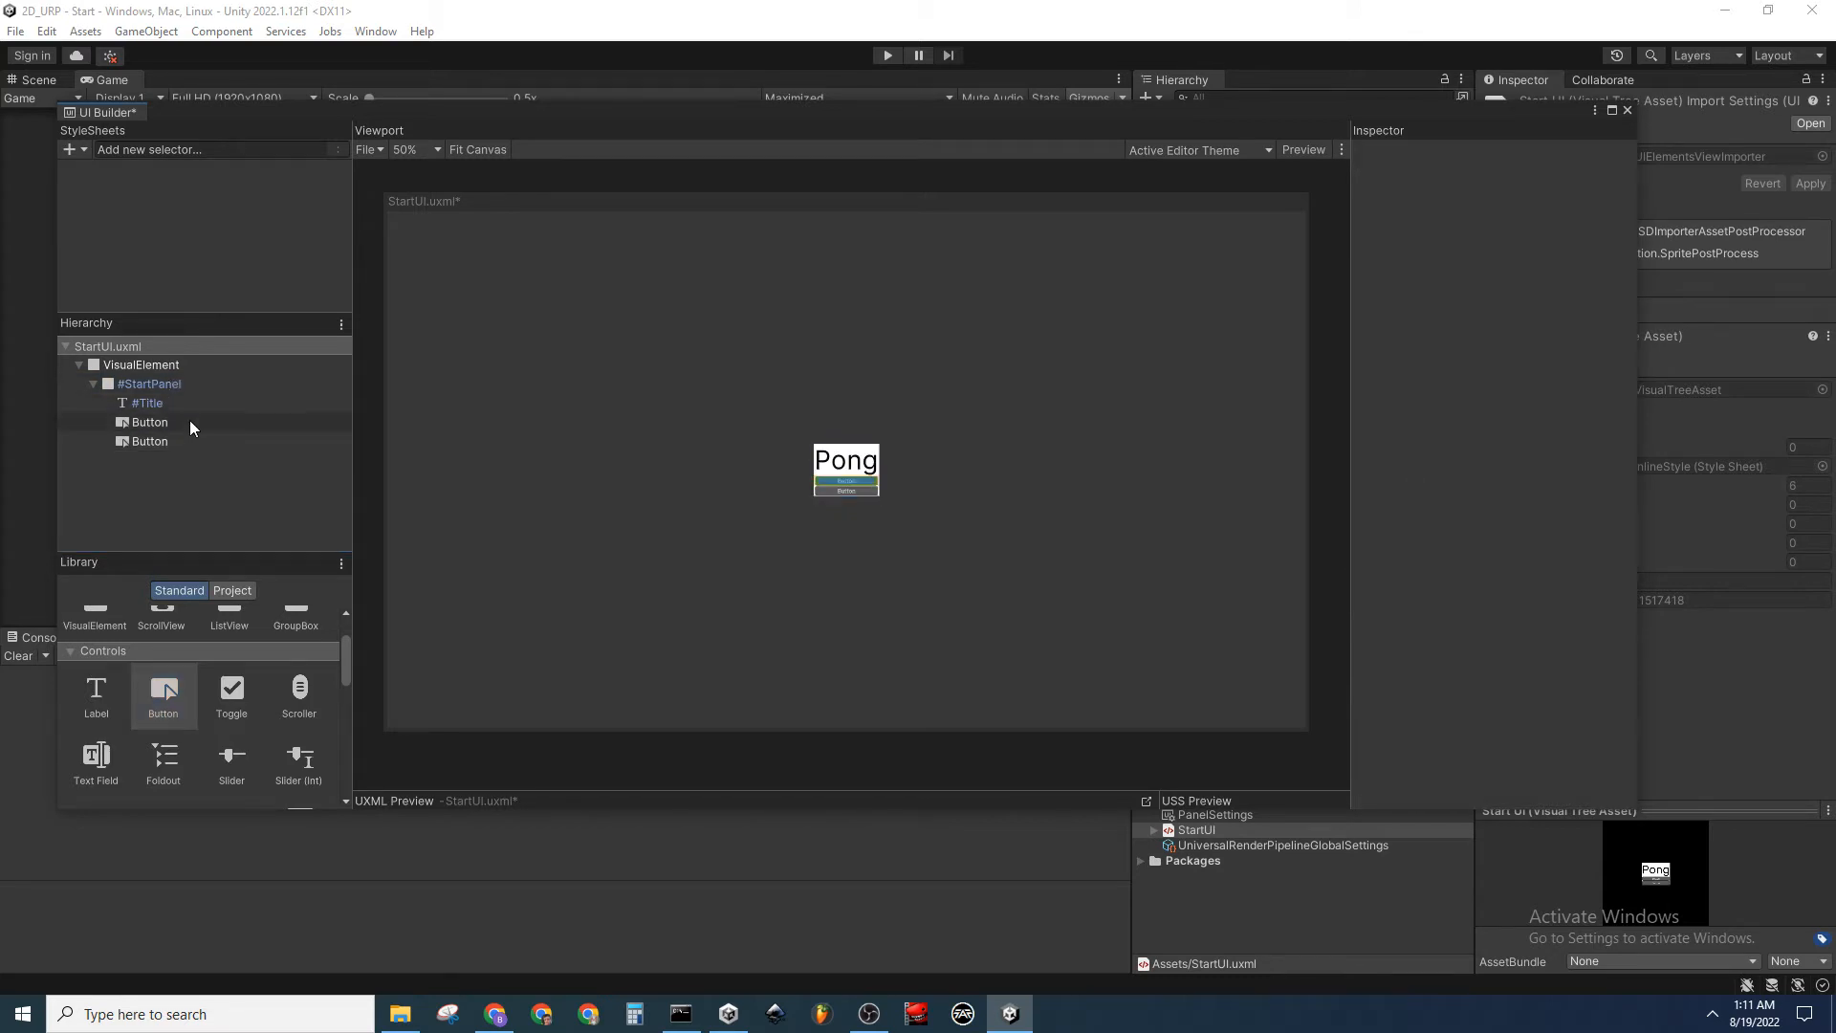
Set the first button's text to "Start" and the second button's text to "Exit"
{"action": "left_click", "coordinate": [189, 421]}
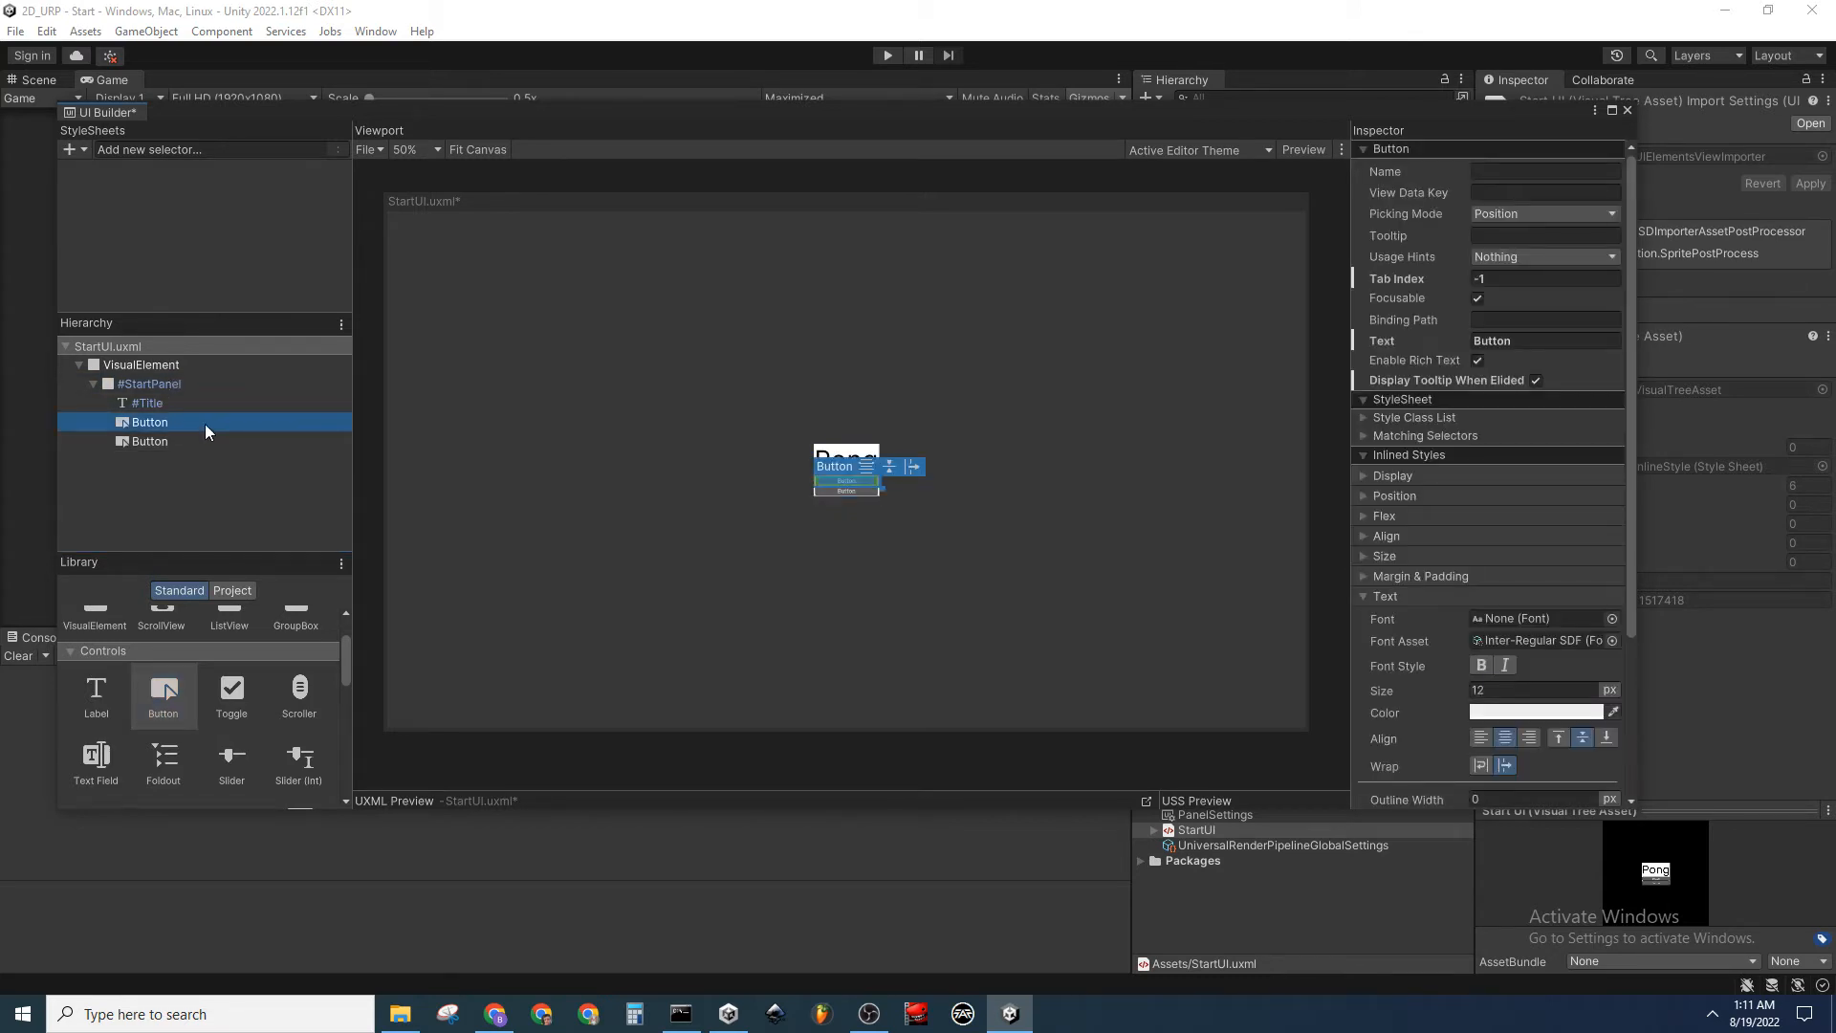
{"action": "left_click", "coordinate": [1516, 341]}
{"action": "type", "text": "Start"}
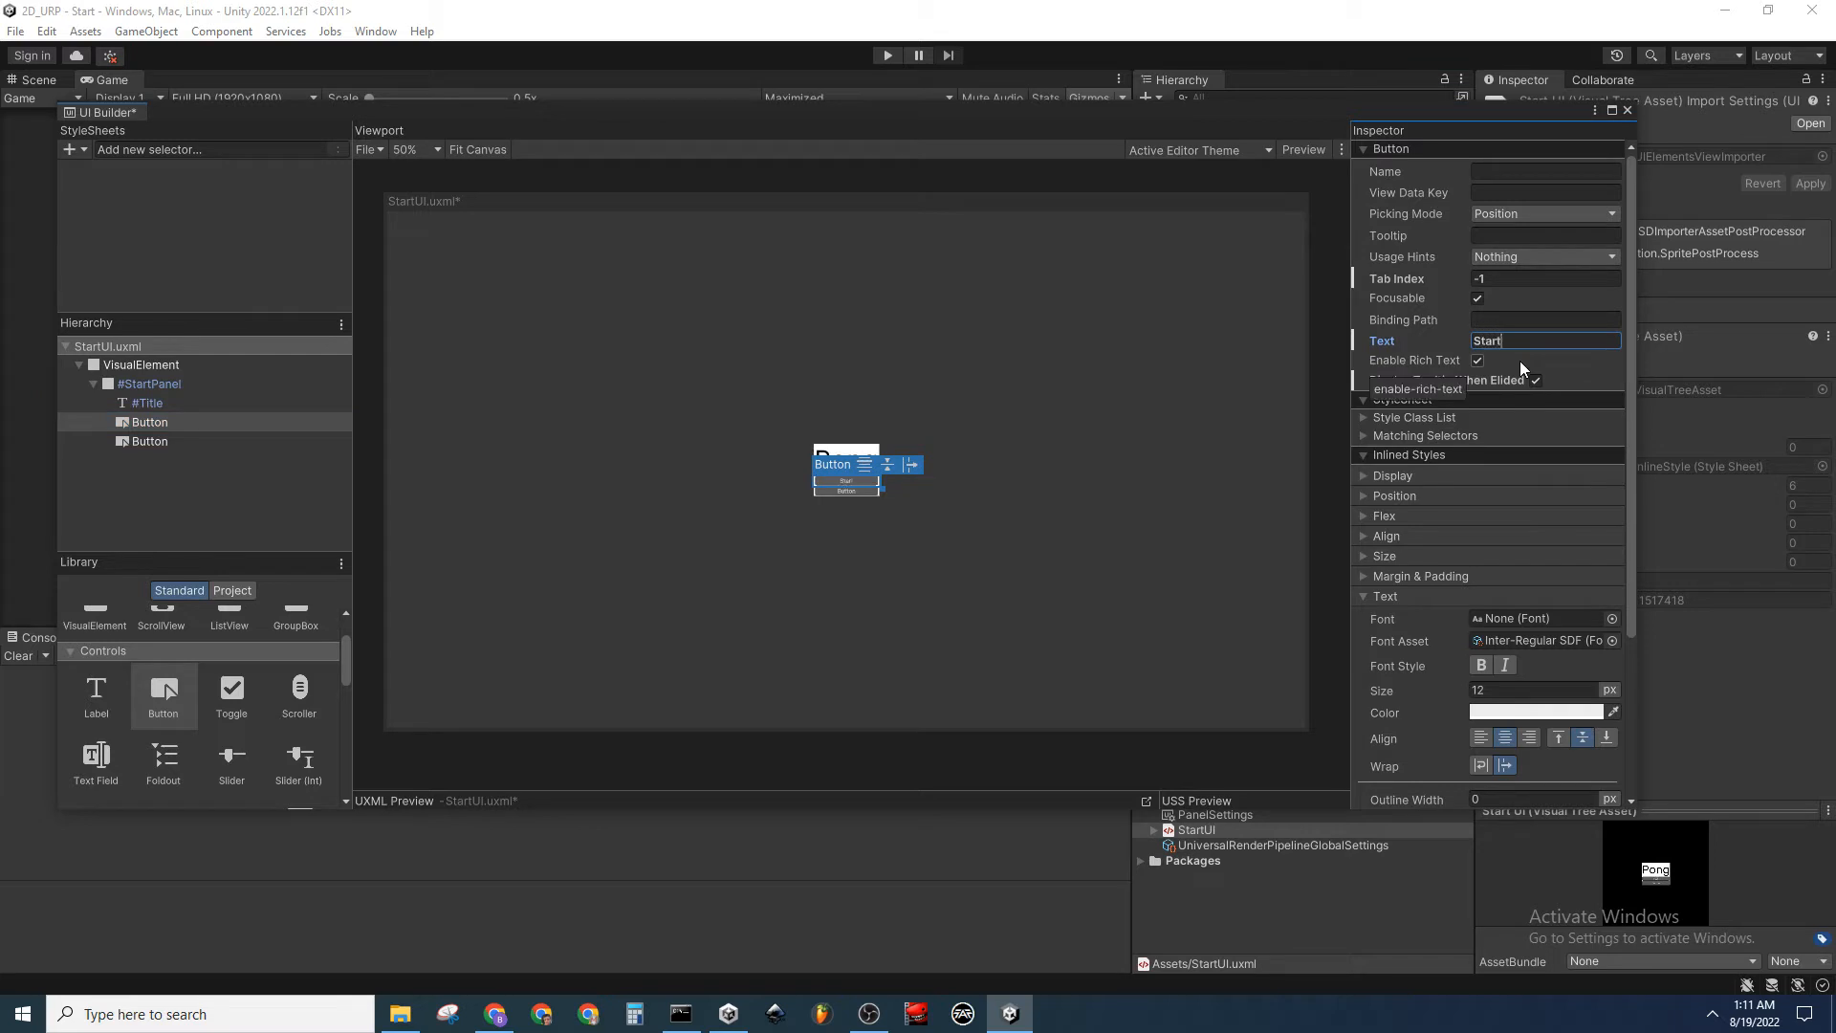
{"action": "left_click", "coordinate": [186, 442]}
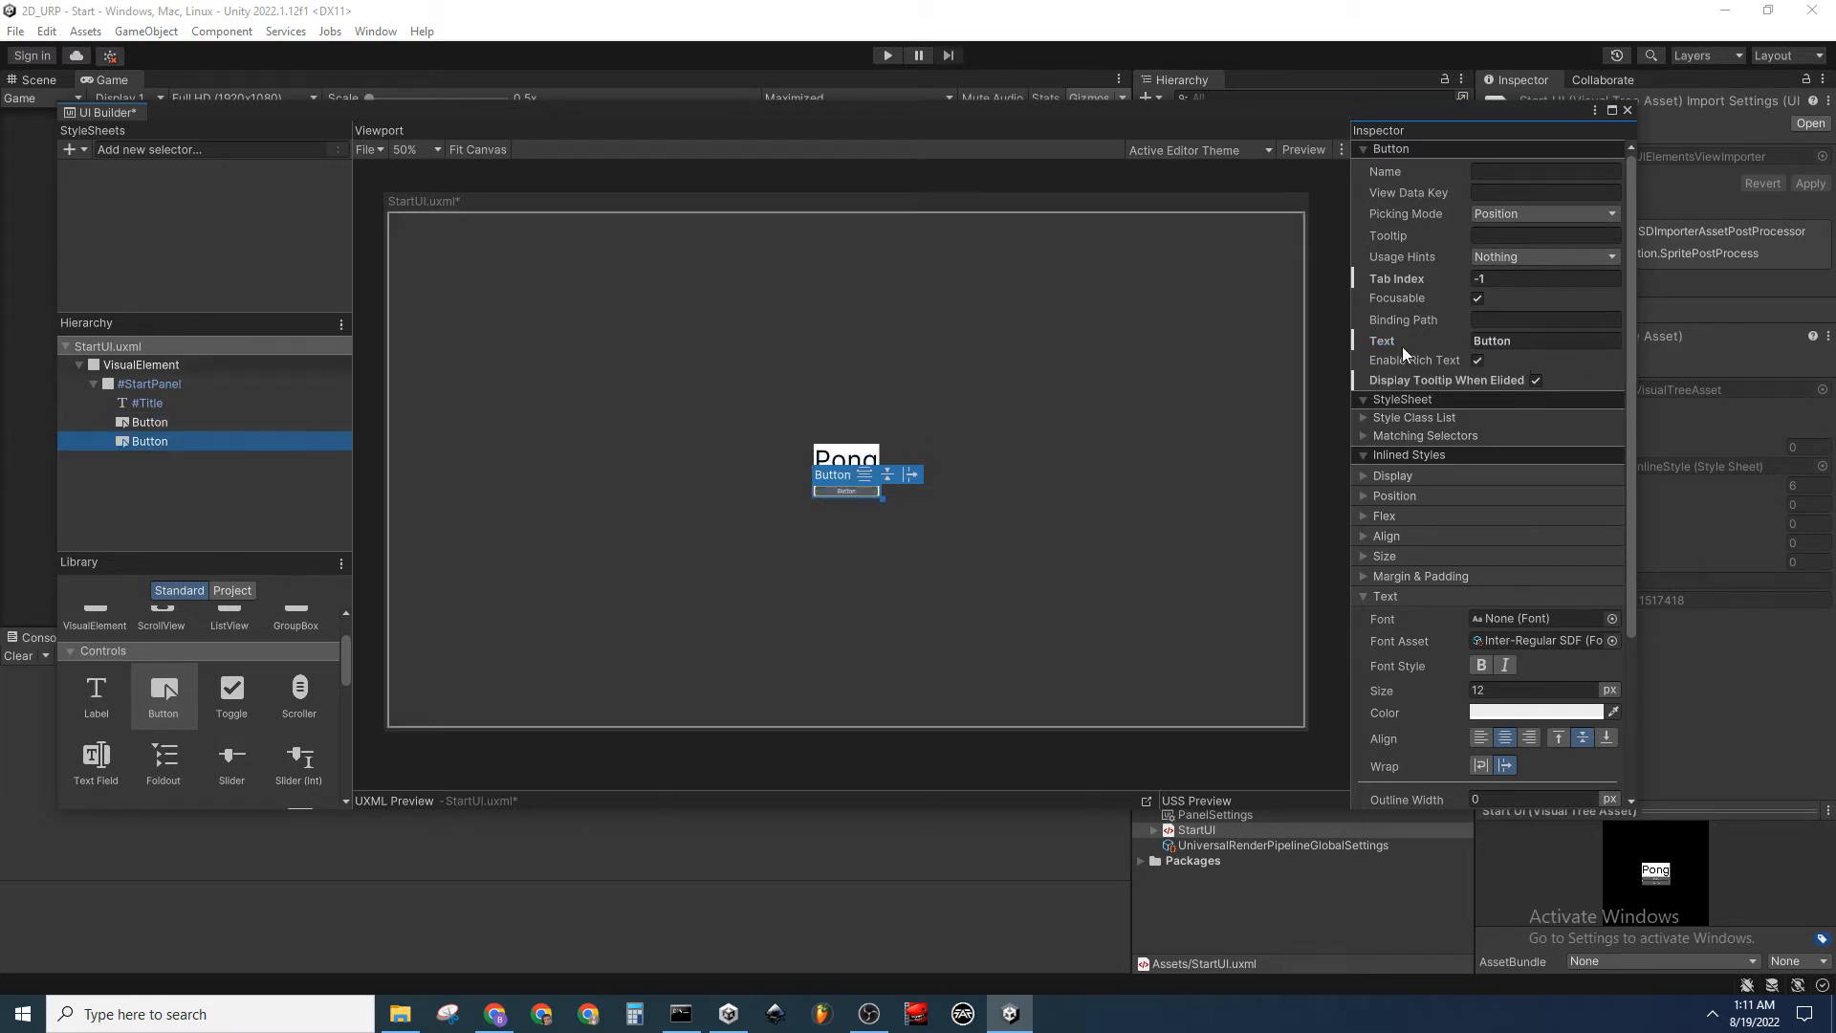
{"action": "left_click", "coordinate": [1556, 342]}
{"action": "type", "text": "Ex"}
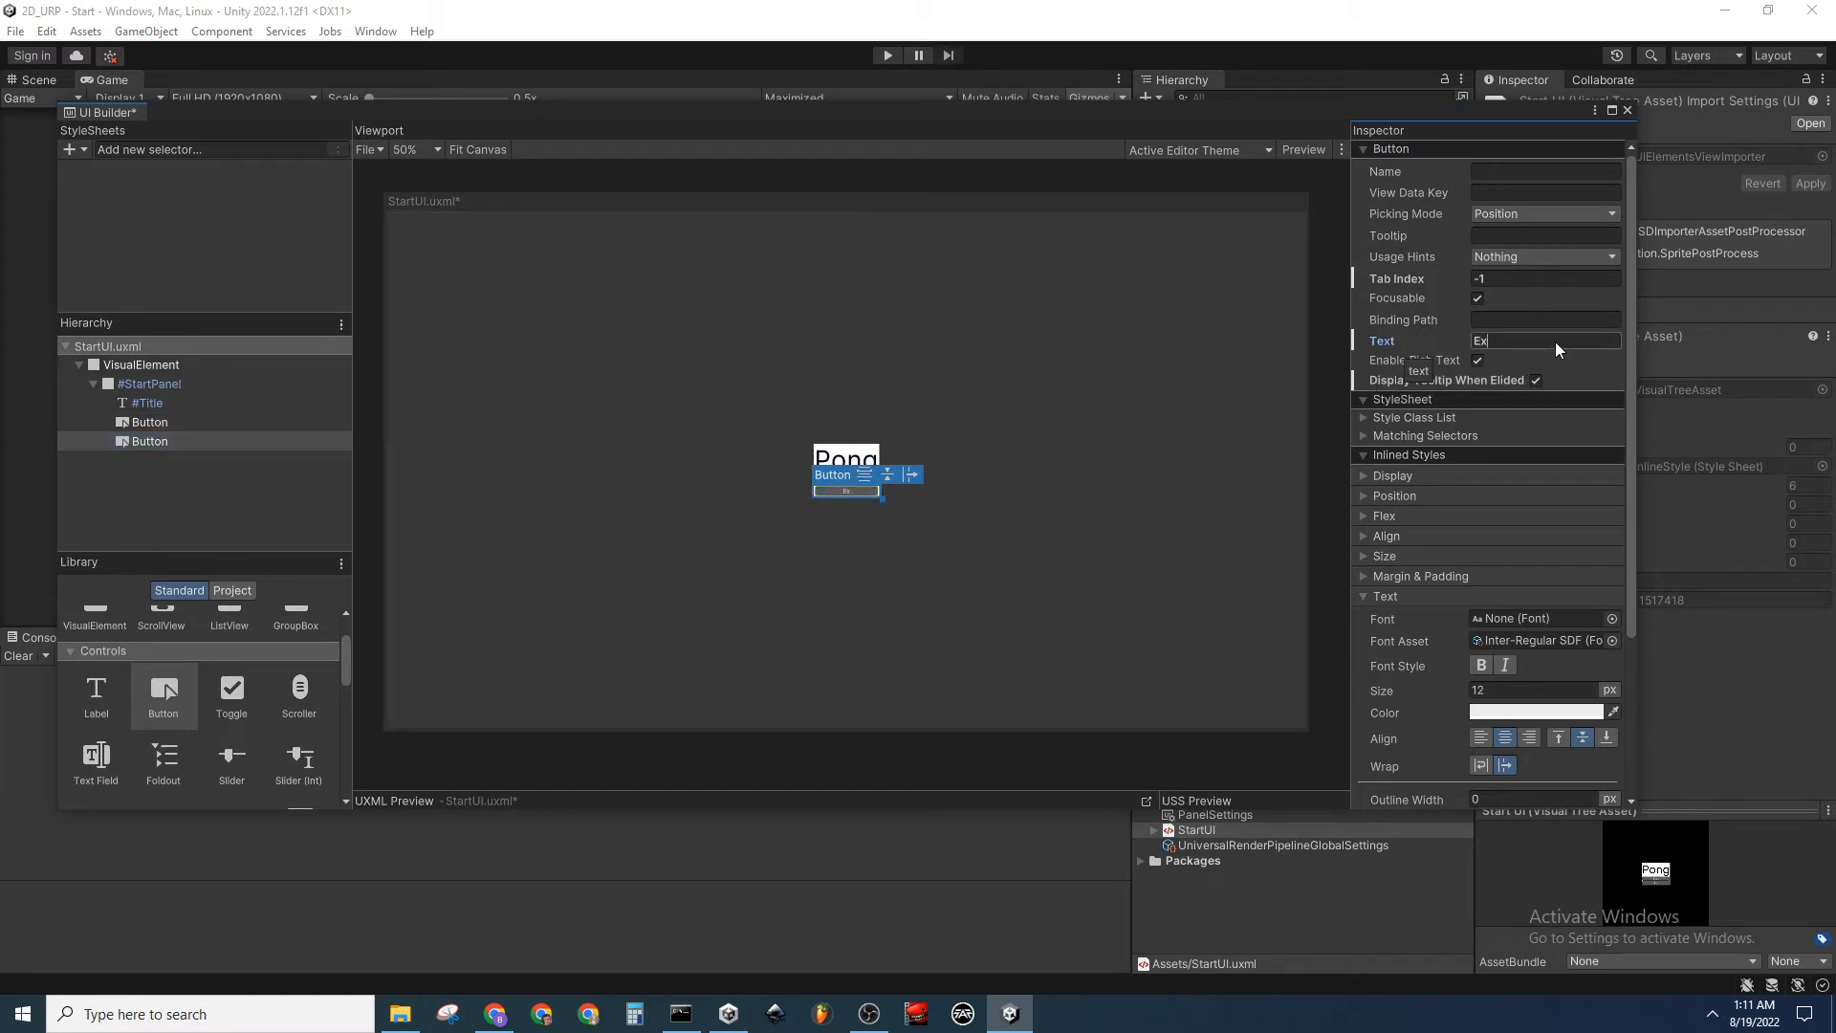
{"action": "type", "text": "it"}
Name the Start button element StartButton and the Exit button element ExitButton
{"action": "double_click", "coordinate": [206, 421]}
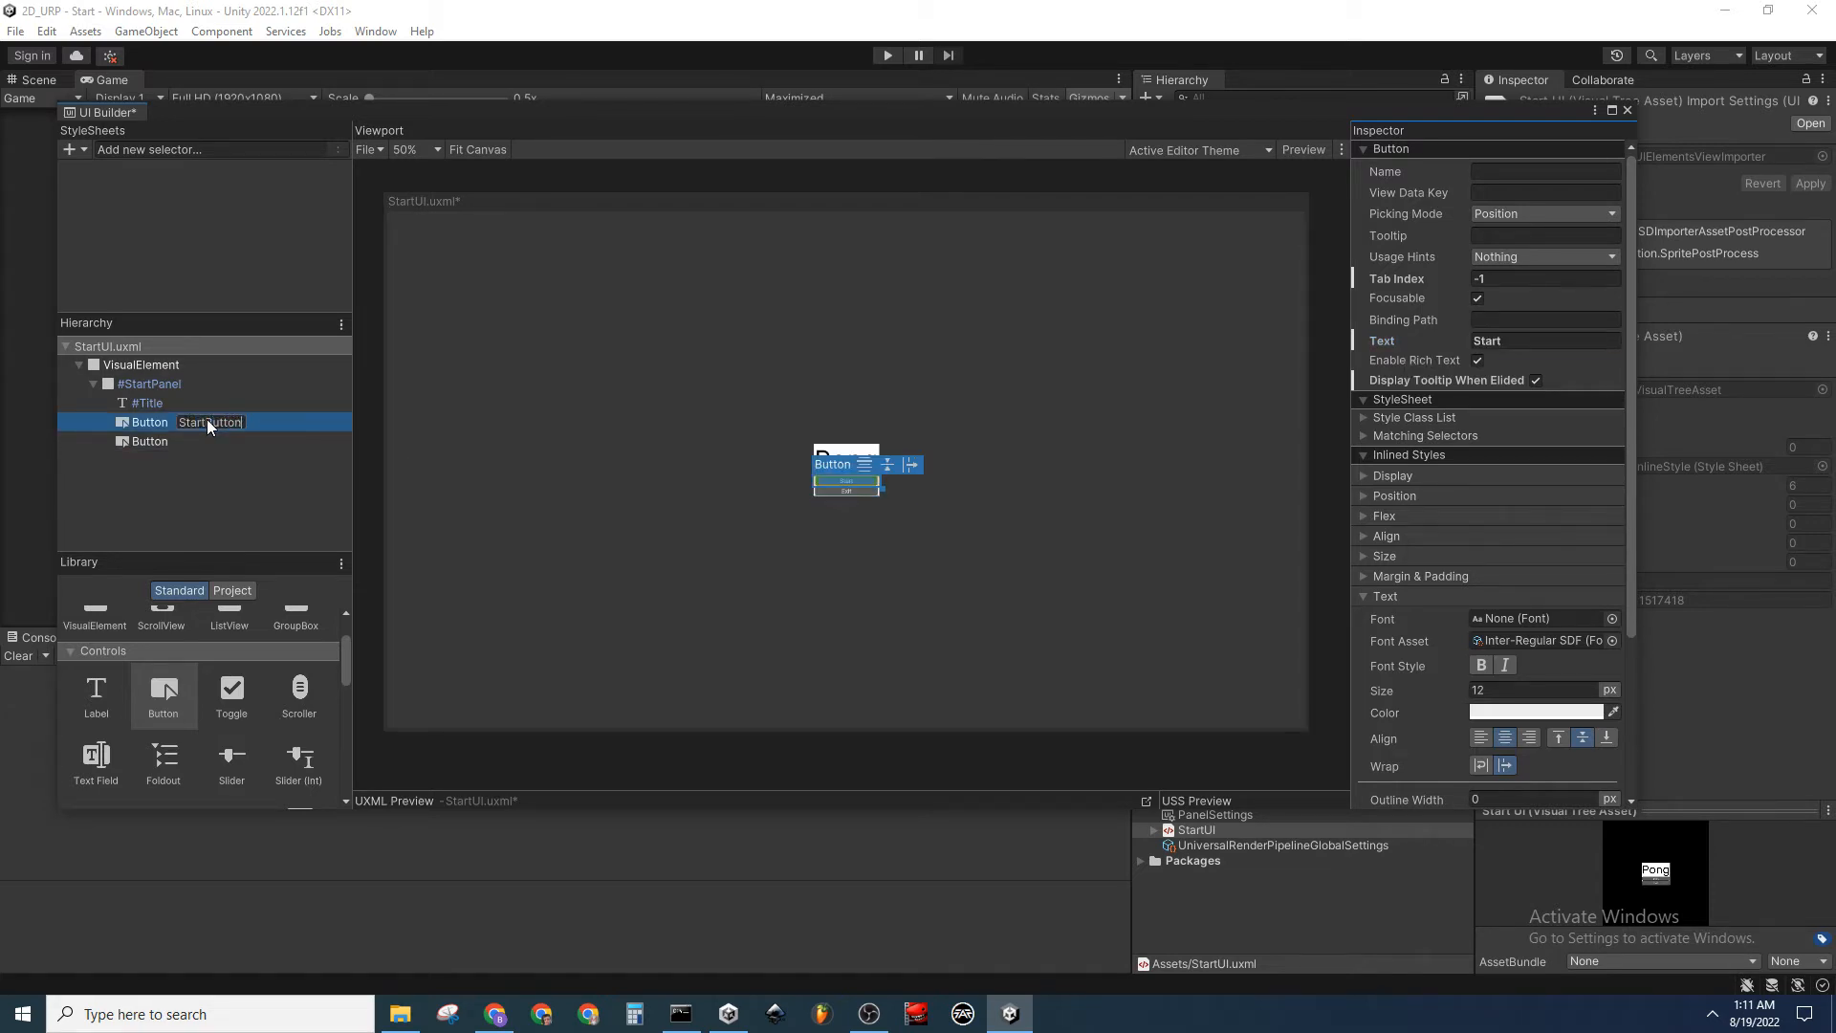
{"action": "key", "text": "Return"}
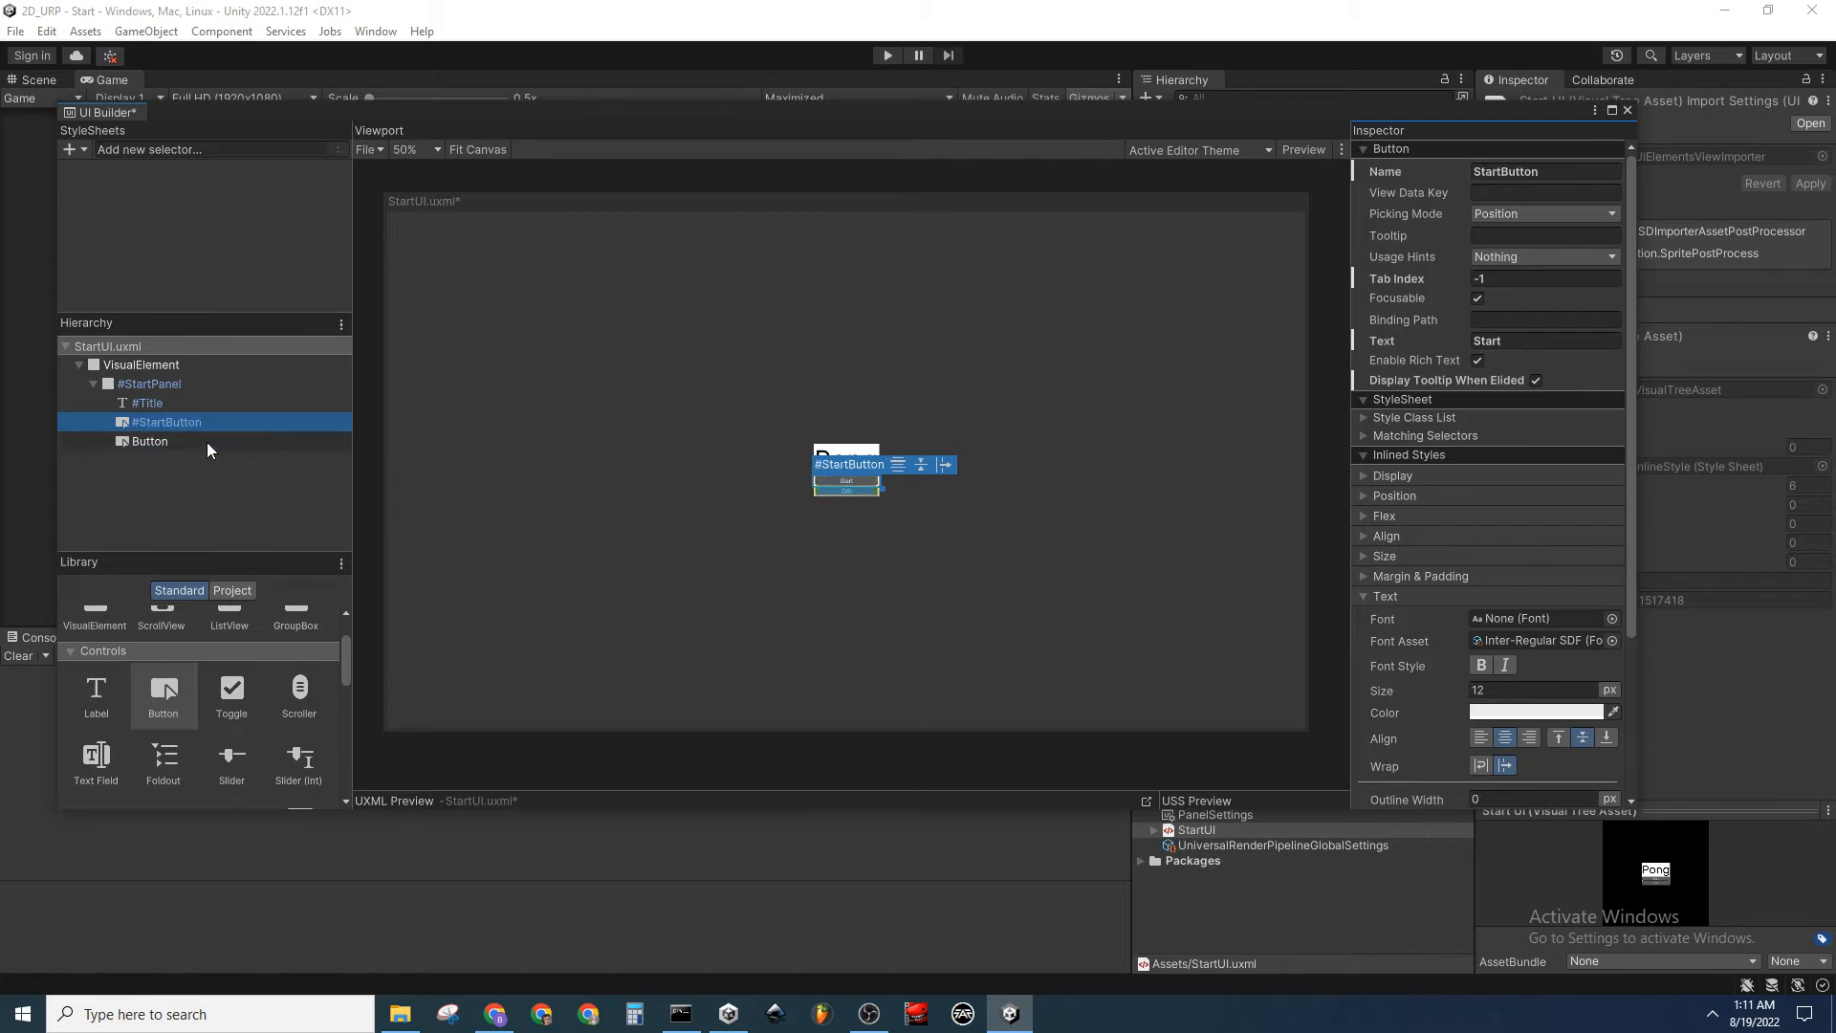
{"action": "double_click", "coordinate": [206, 442]}
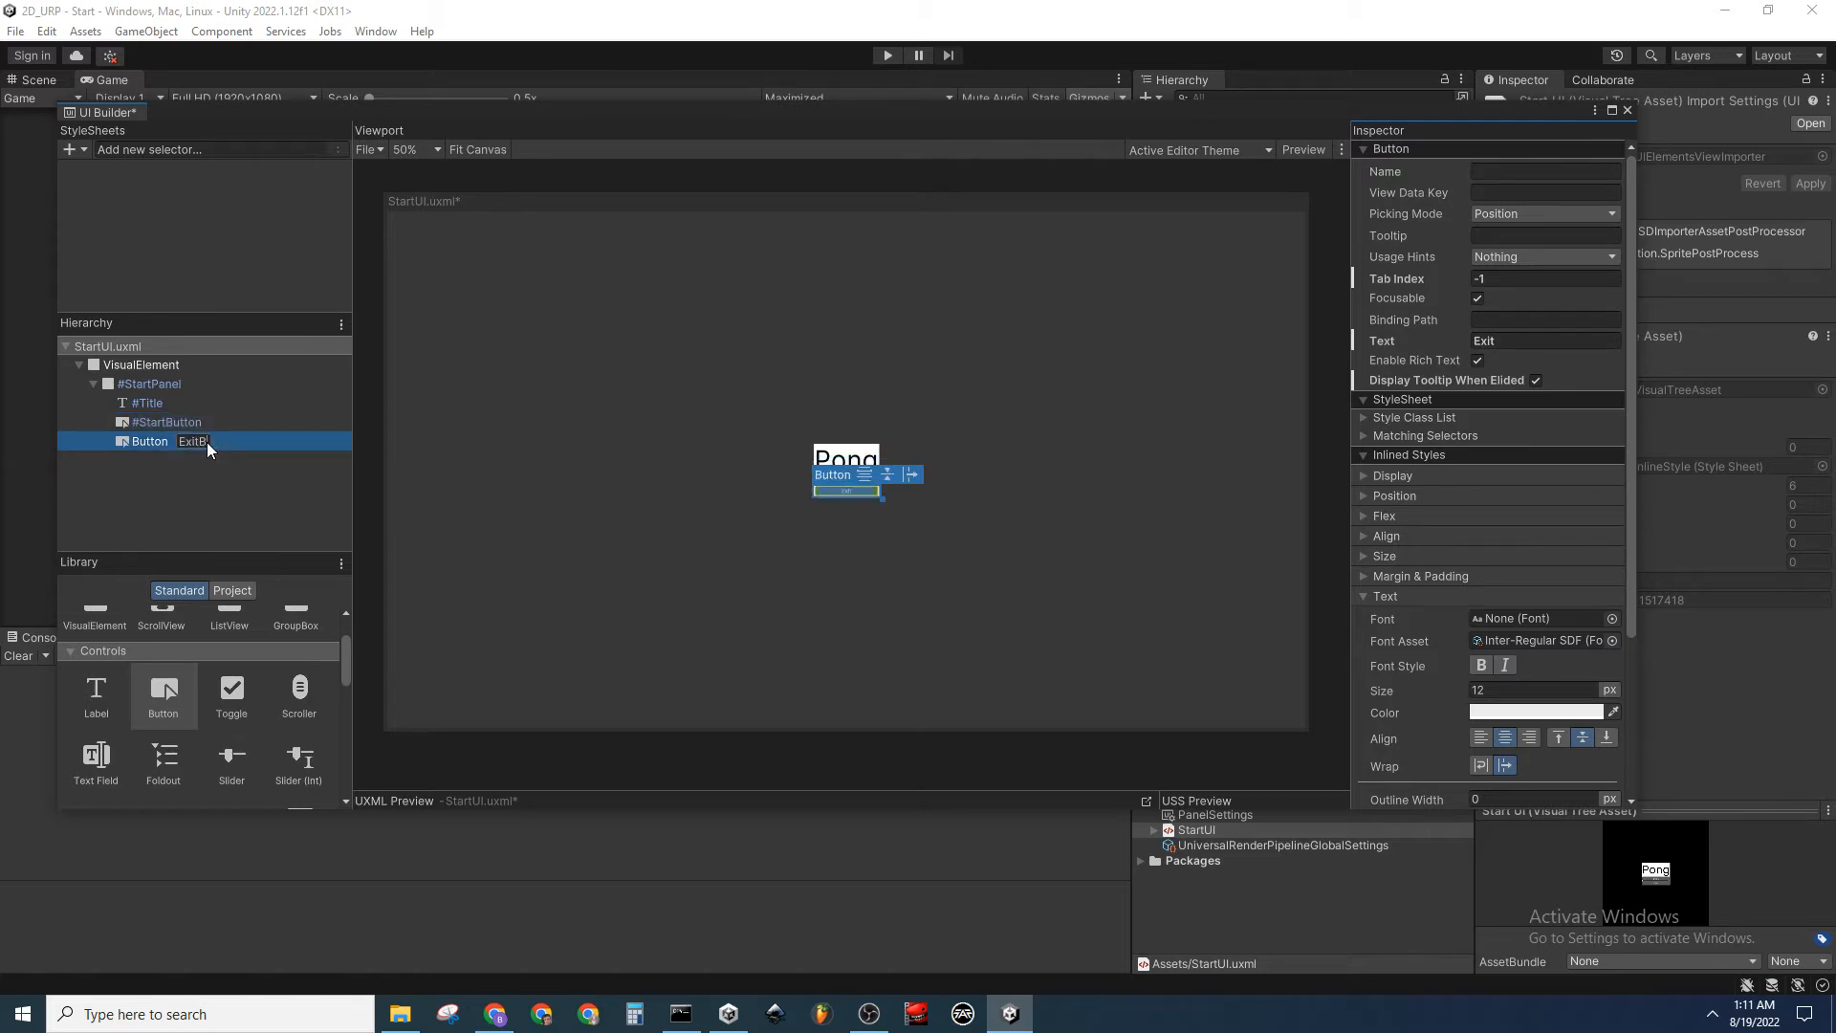
{"action": "type", "text": "ExitButton"}
{"action": "key", "text": "Return"}
{"action": "left_click", "coordinate": [191, 479]}
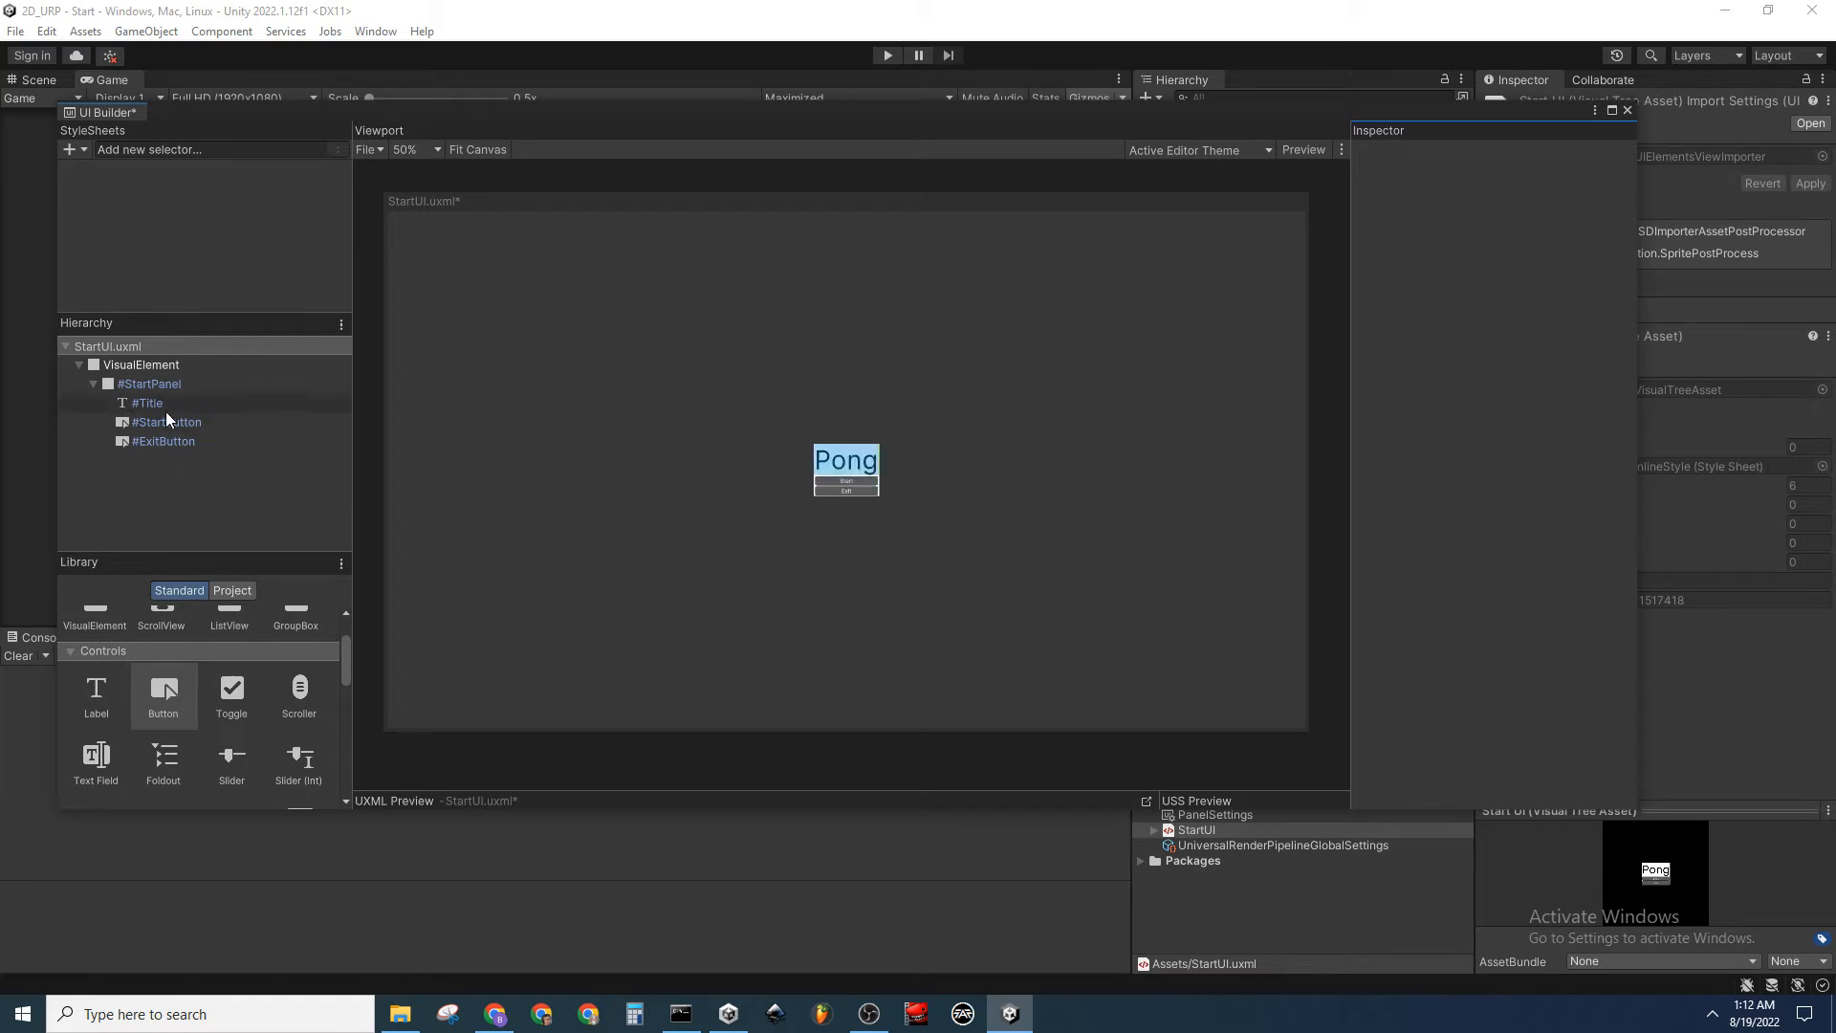
Set the font size of StartButton to 35 px and of ExitButton to 36 px
{"action": "left_click", "coordinate": [232, 422]}
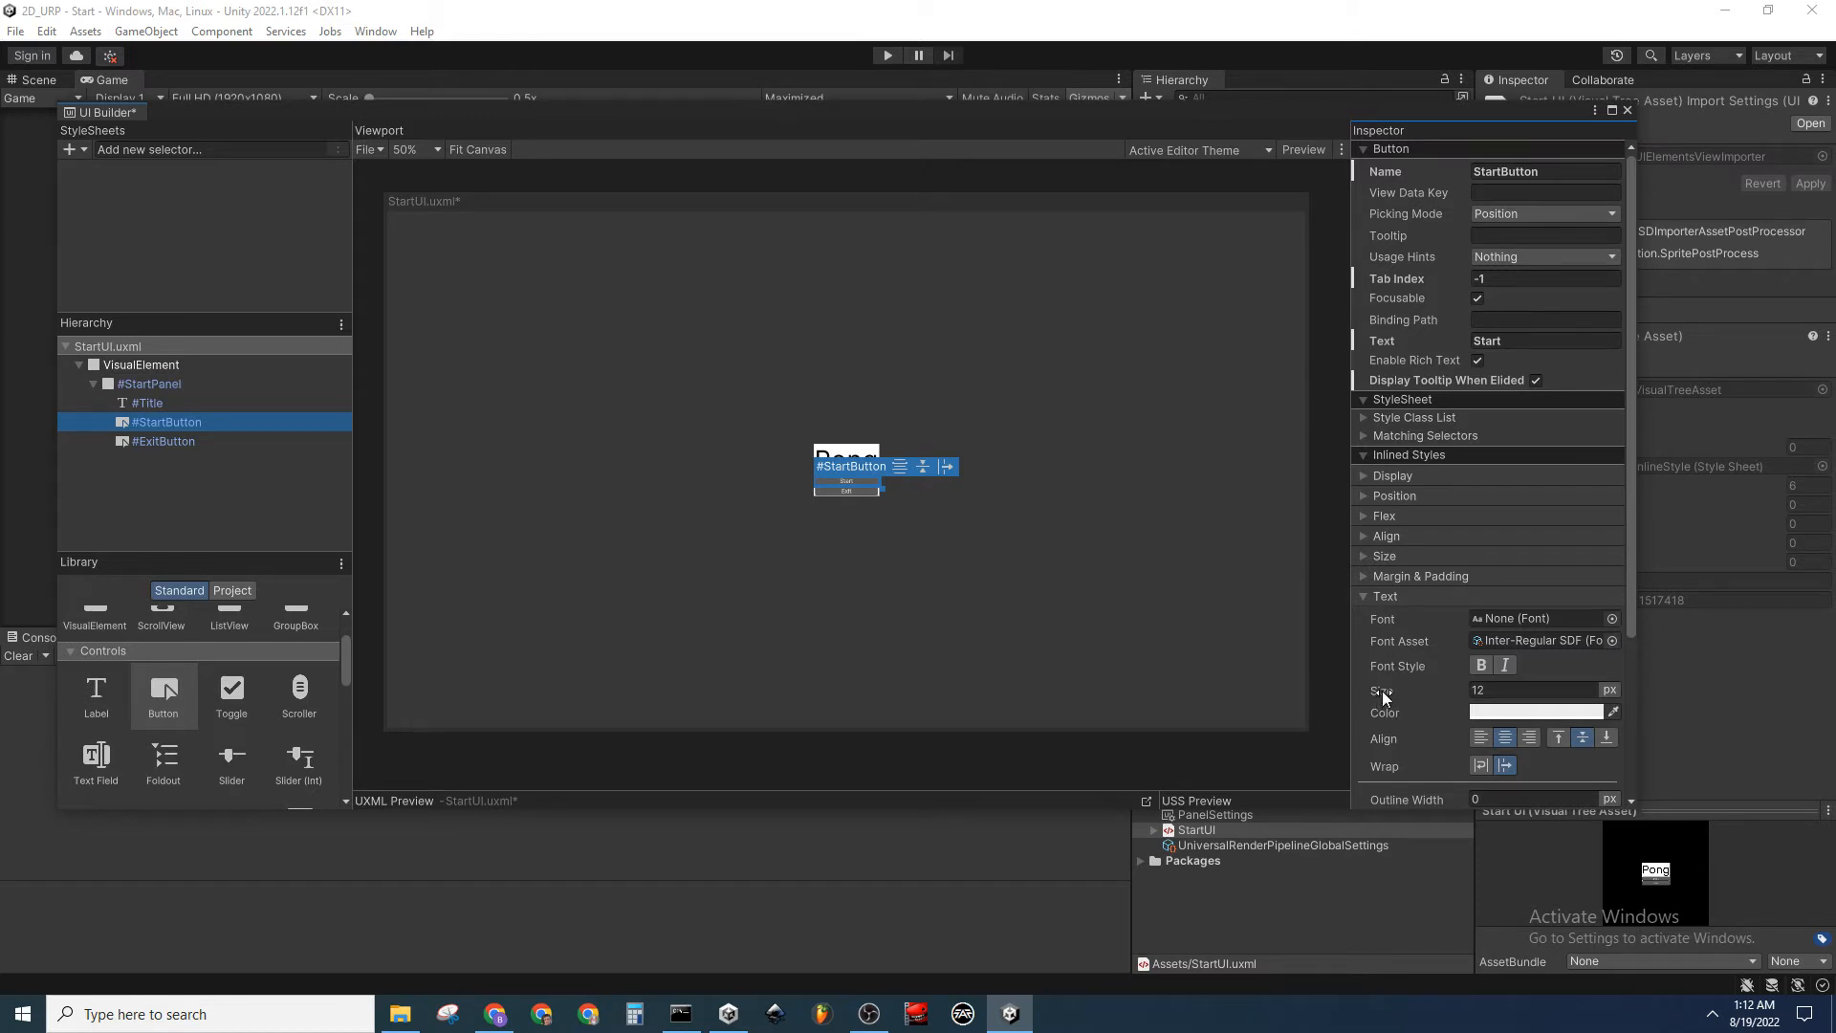
{"action": "left_click_drag", "start_coordinate": [1381, 690], "coordinate": [1406, 697]}
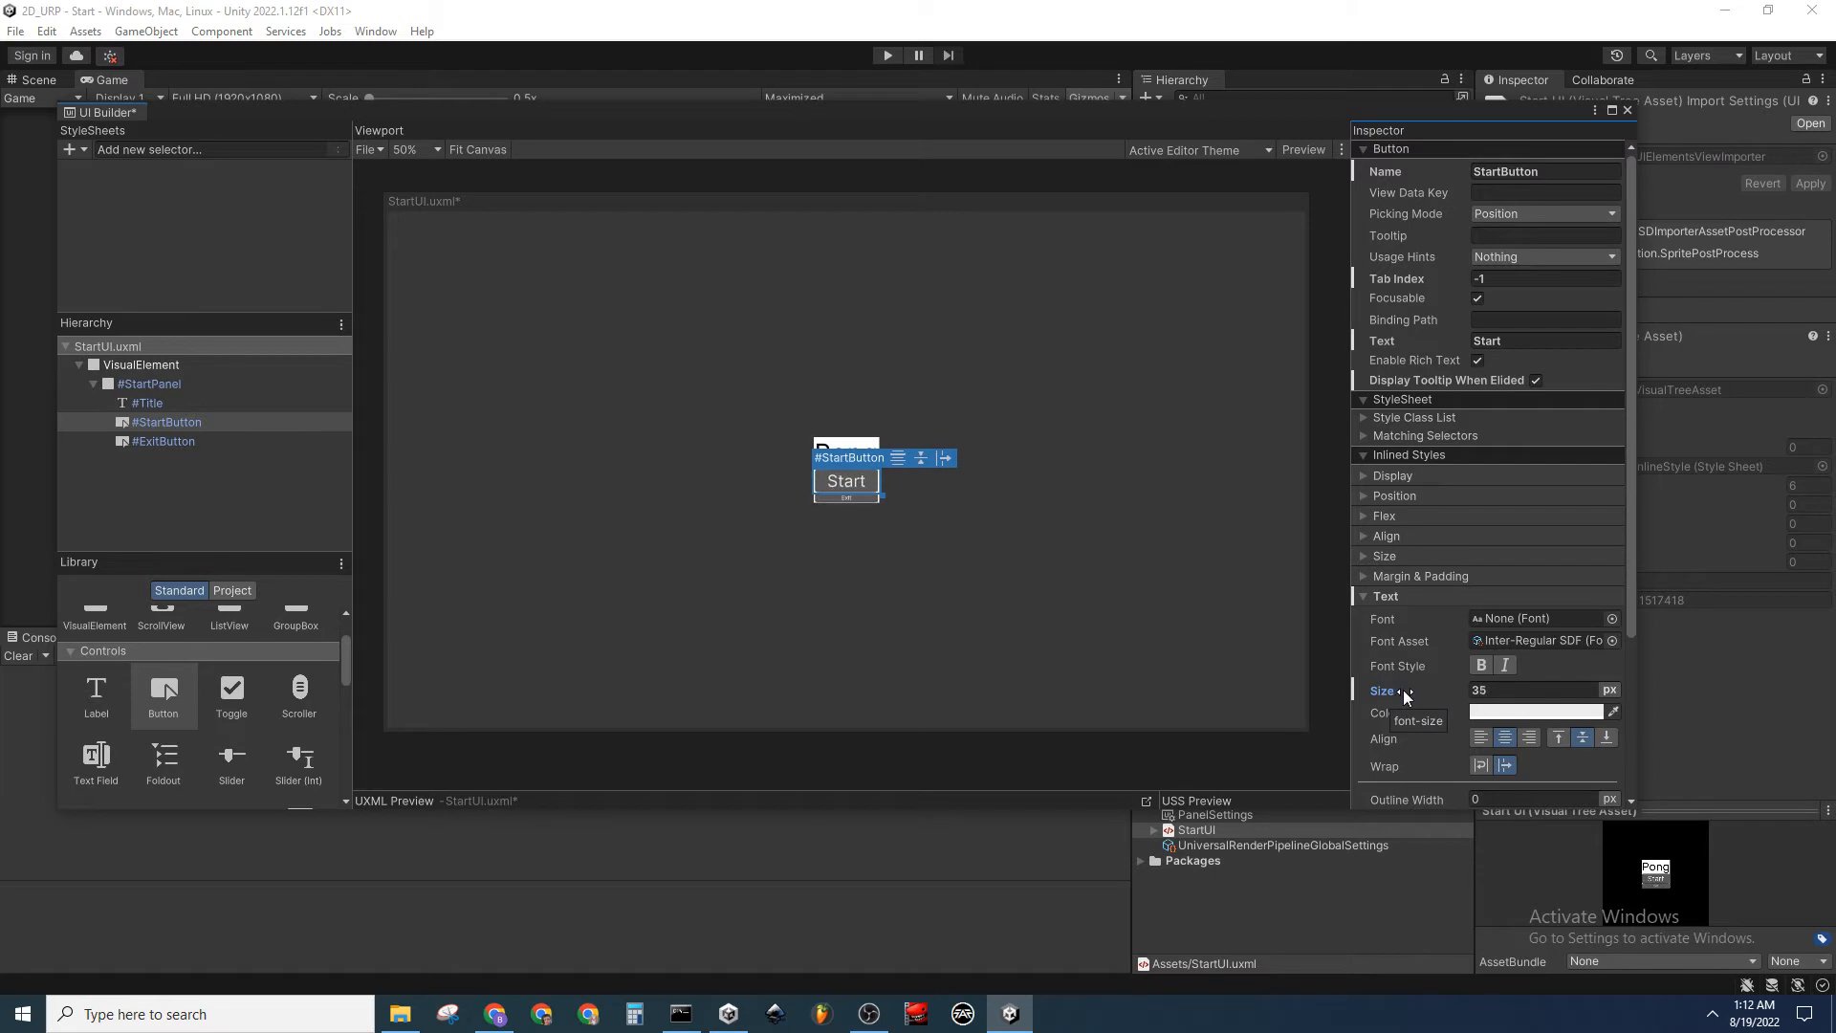
{"action": "left_click", "coordinate": [181, 443]}
{"action": "left_click_drag", "start_coordinate": [1396, 697], "coordinate": [1410, 697]}
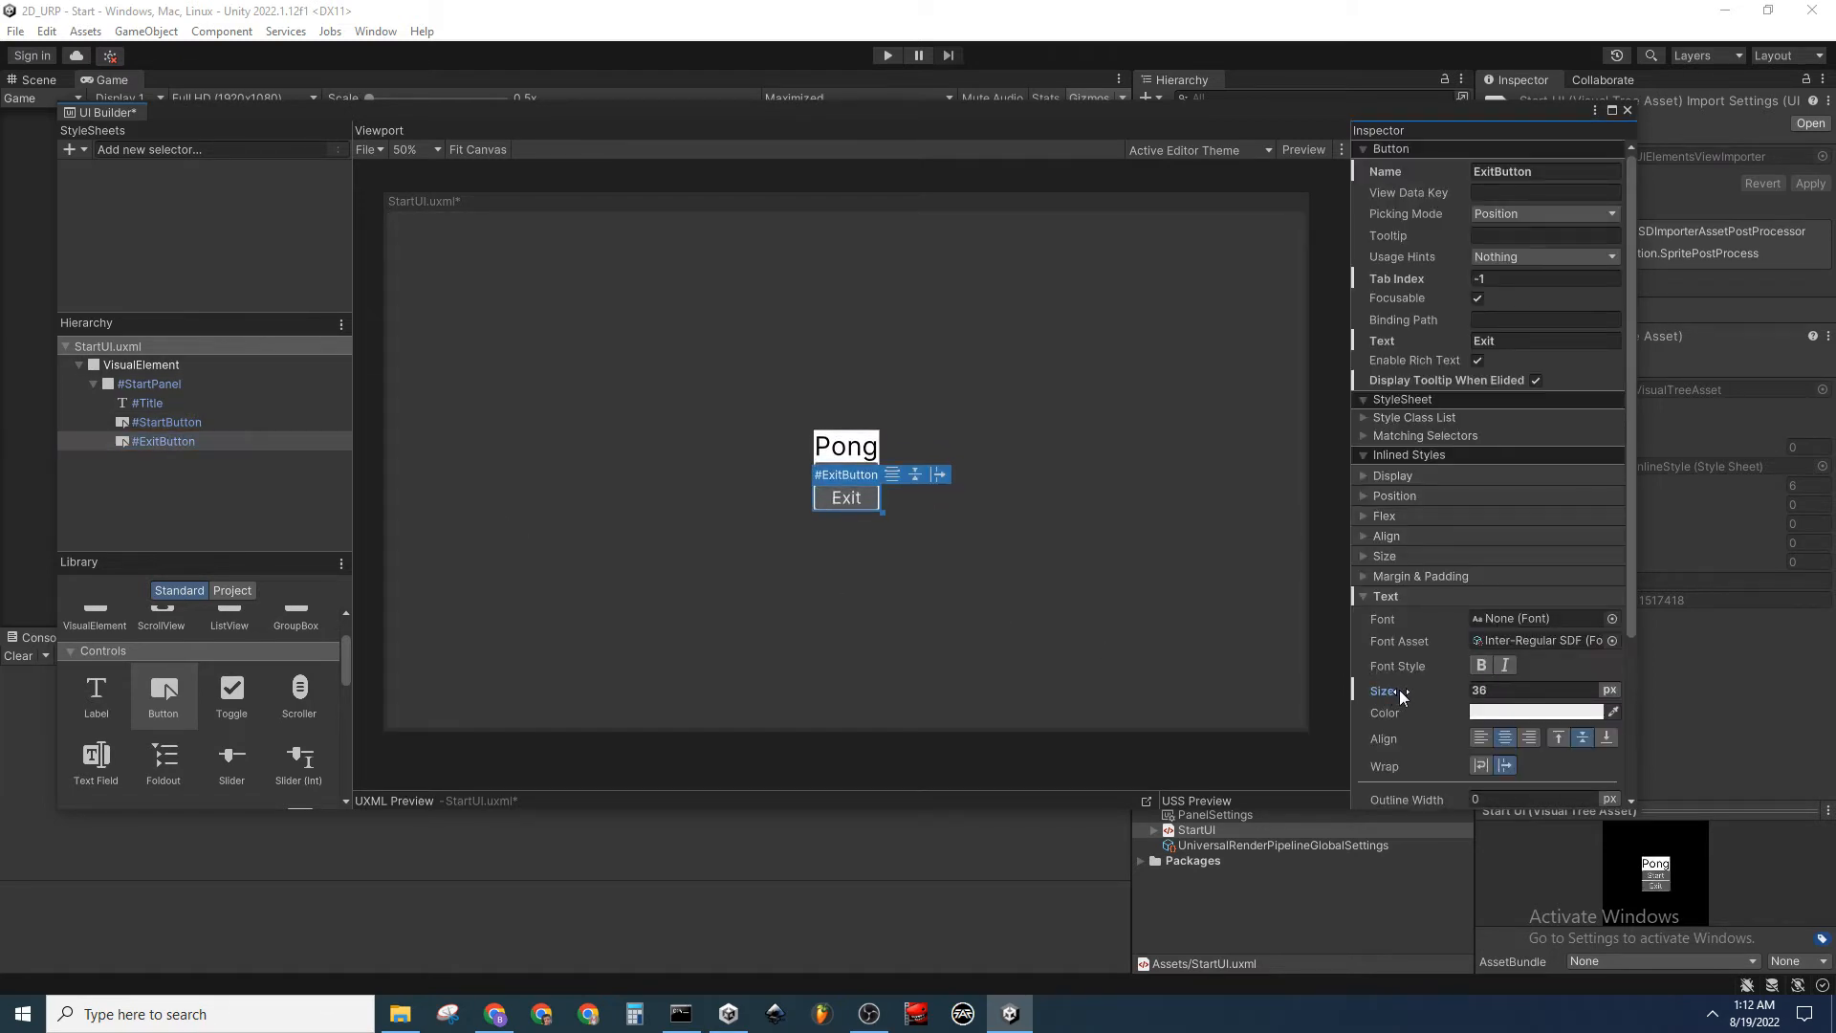
Save the StartUI document with nothing selected in its hierarchy
{"action": "left_click", "coordinate": [228, 516]}
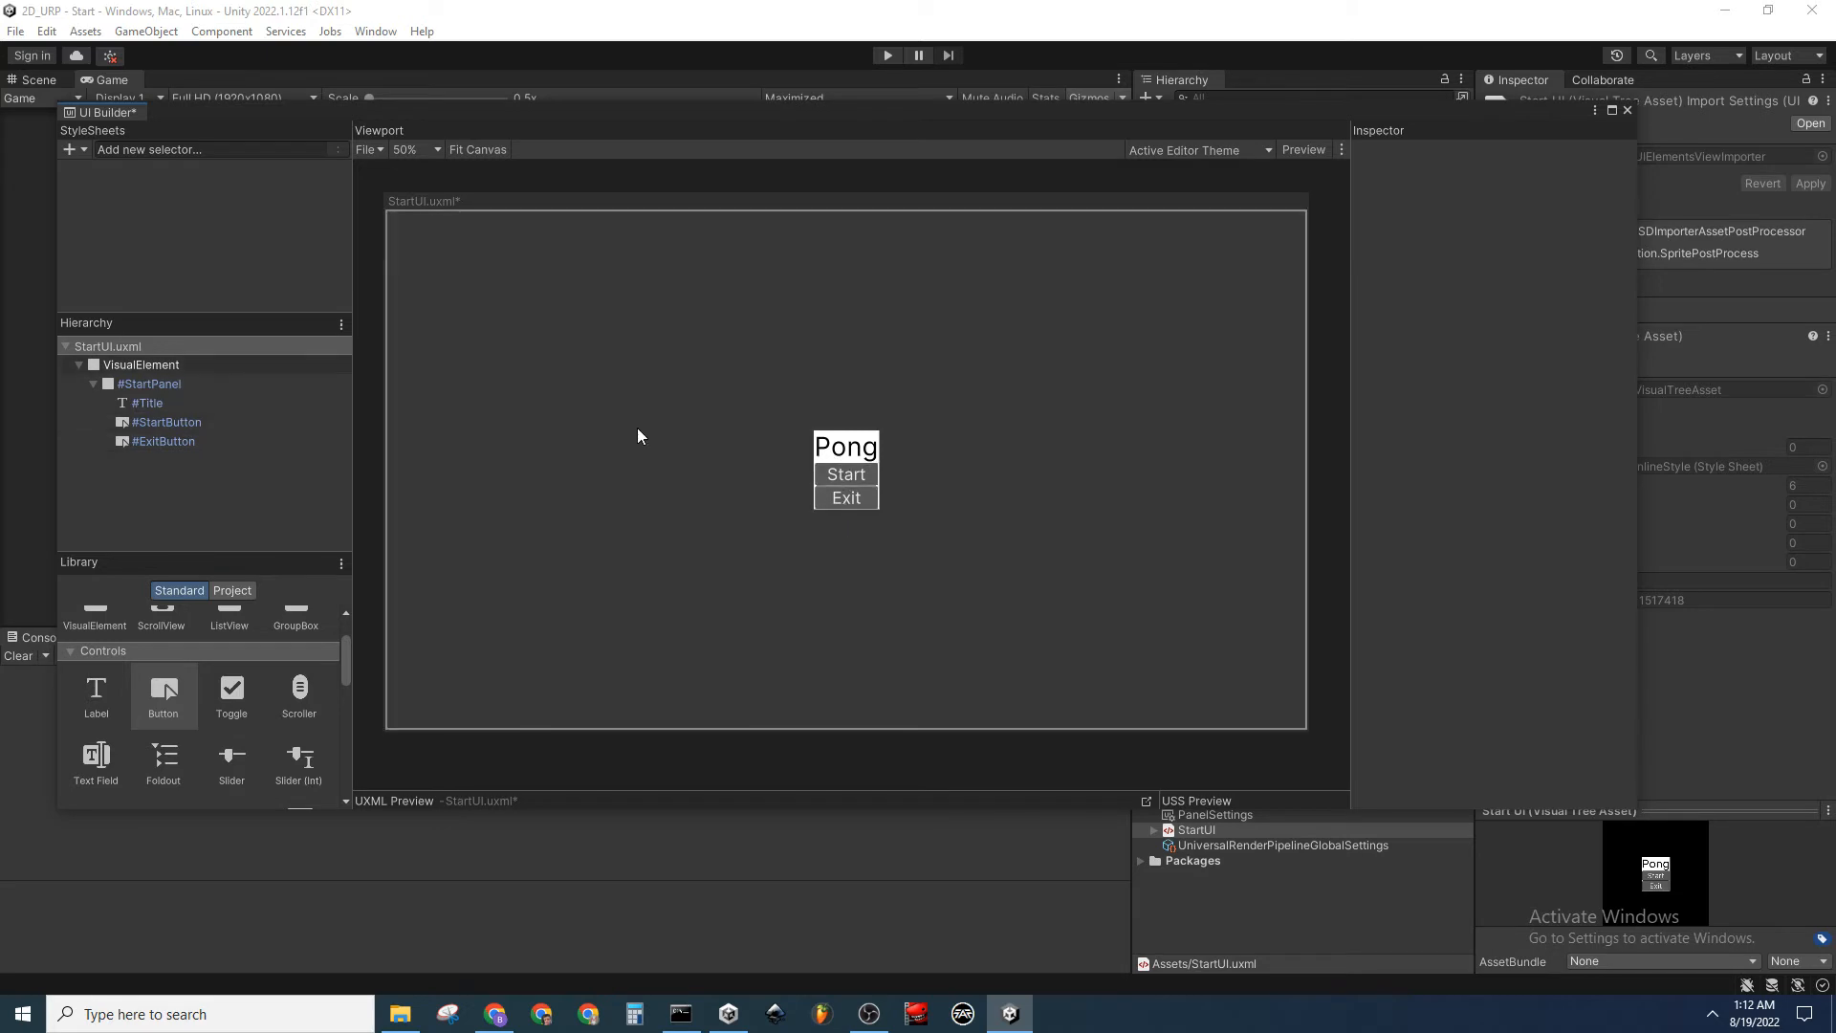
{"action": "key", "text": "ctrl+s"}
{"action": "left_click", "coordinate": [182, 347]}
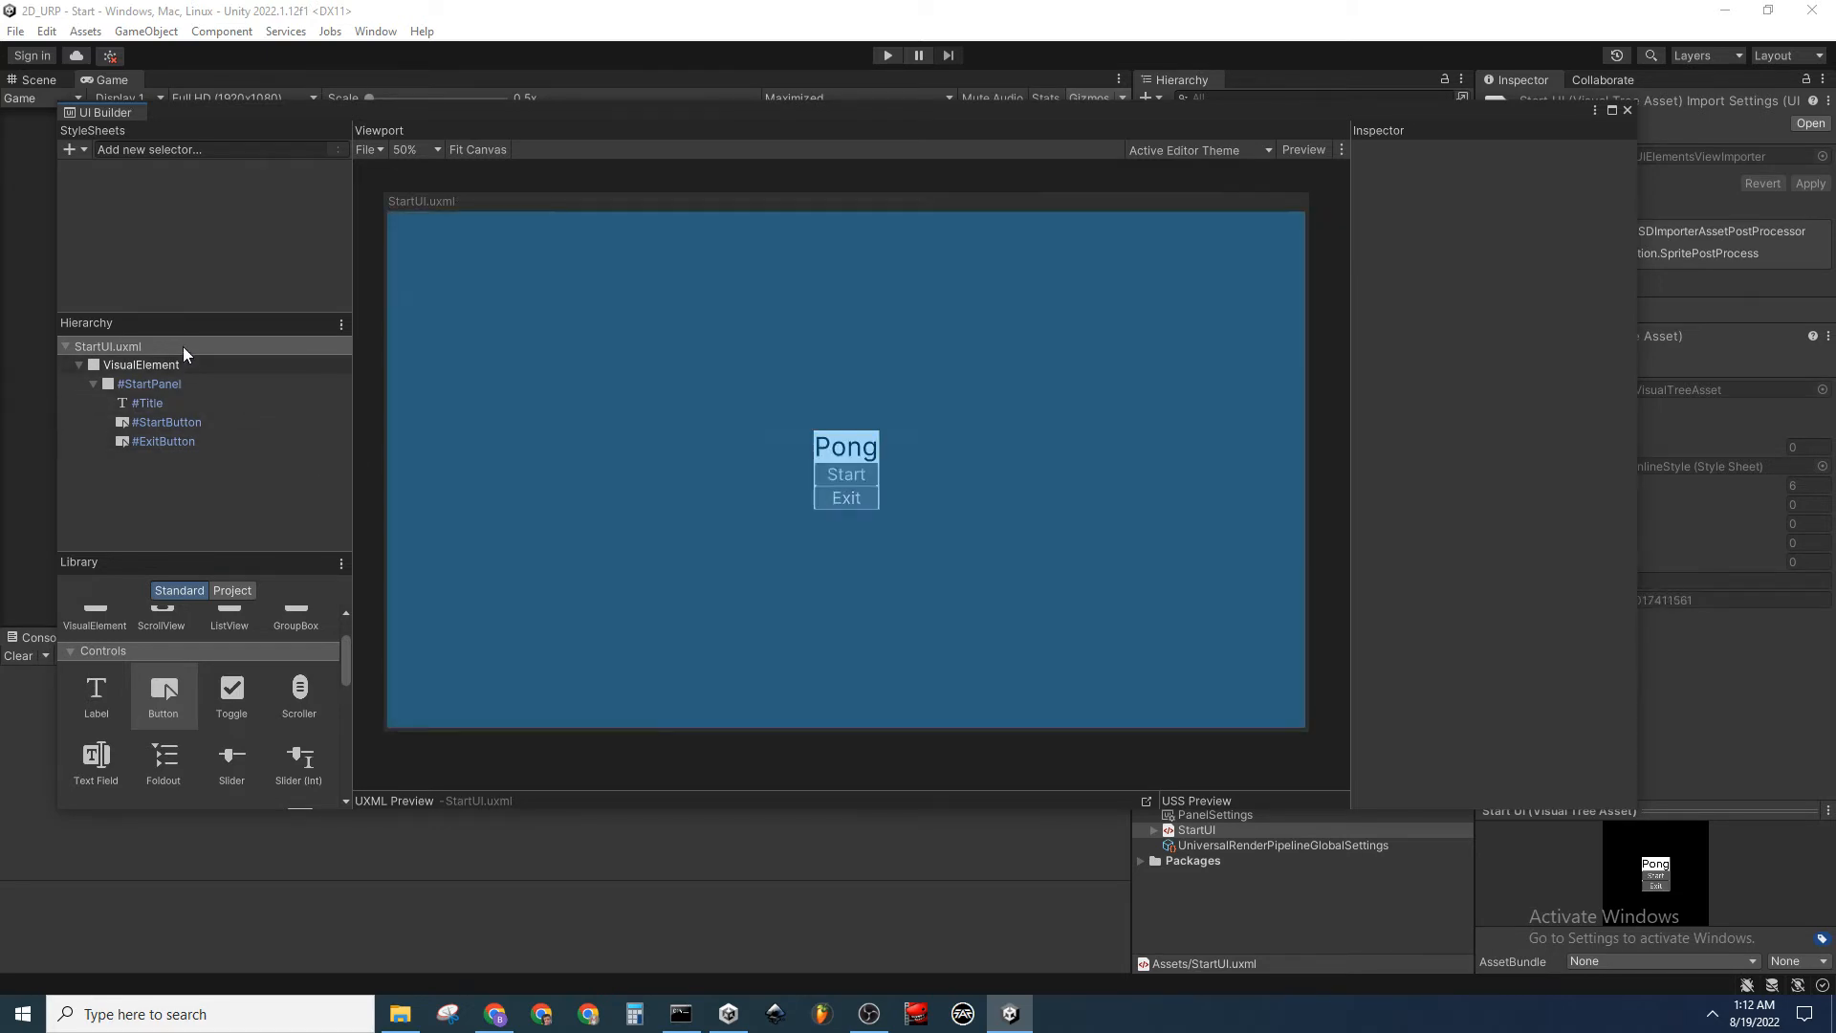
{"action": "left_click", "coordinate": [198, 497]}
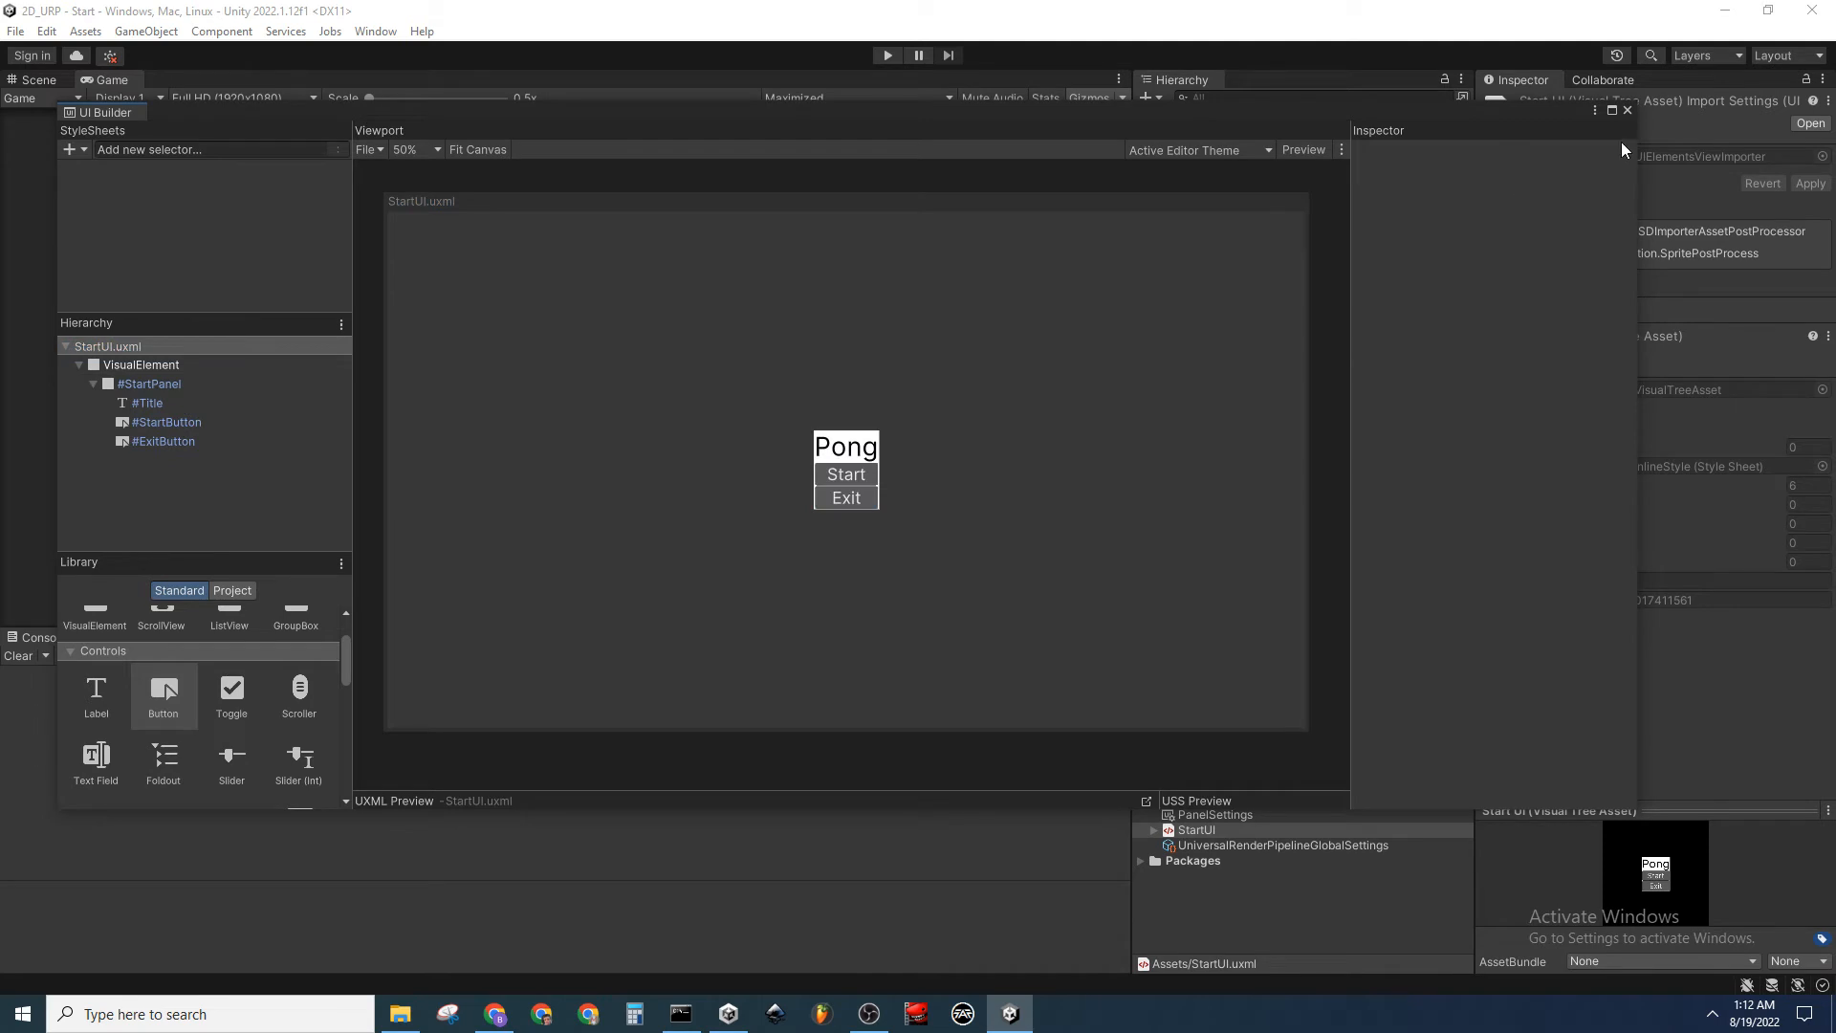
Examine StartPanel's Display, Position, Flex and Align style settings
{"action": "left_click", "coordinate": [180, 386]}
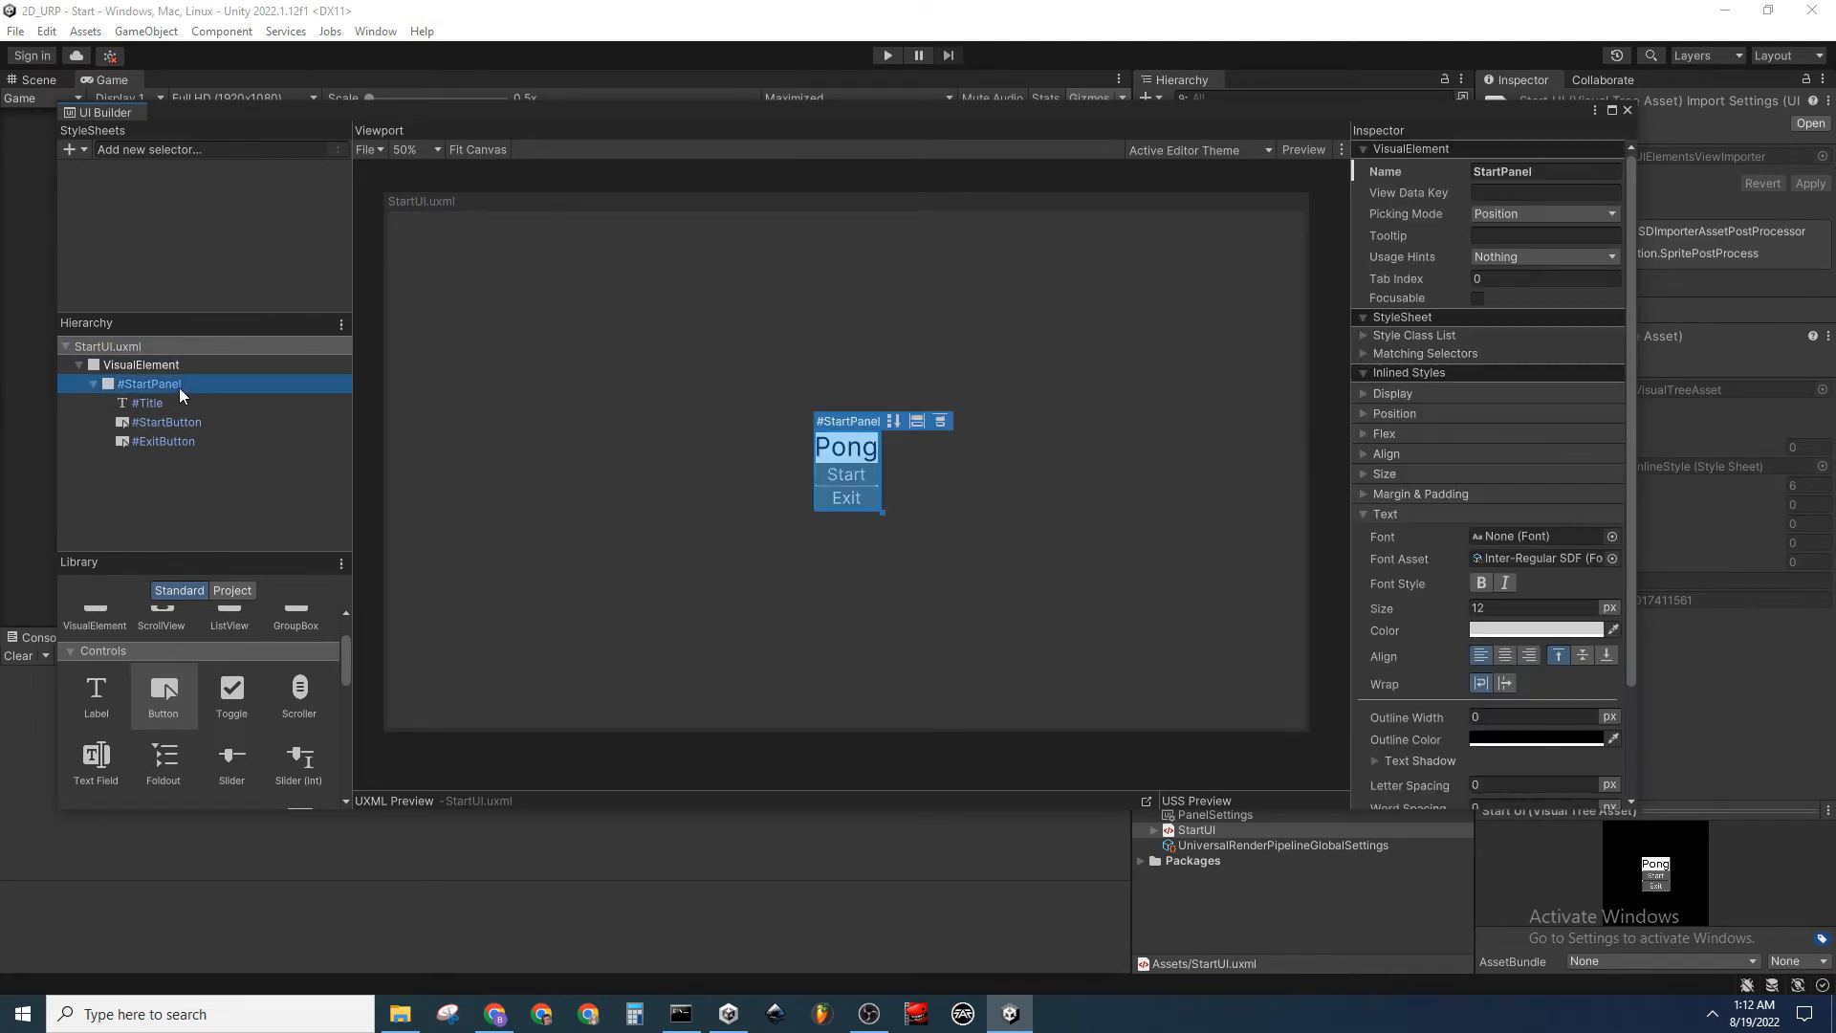
{"action": "left_click", "coordinate": [1364, 514]}
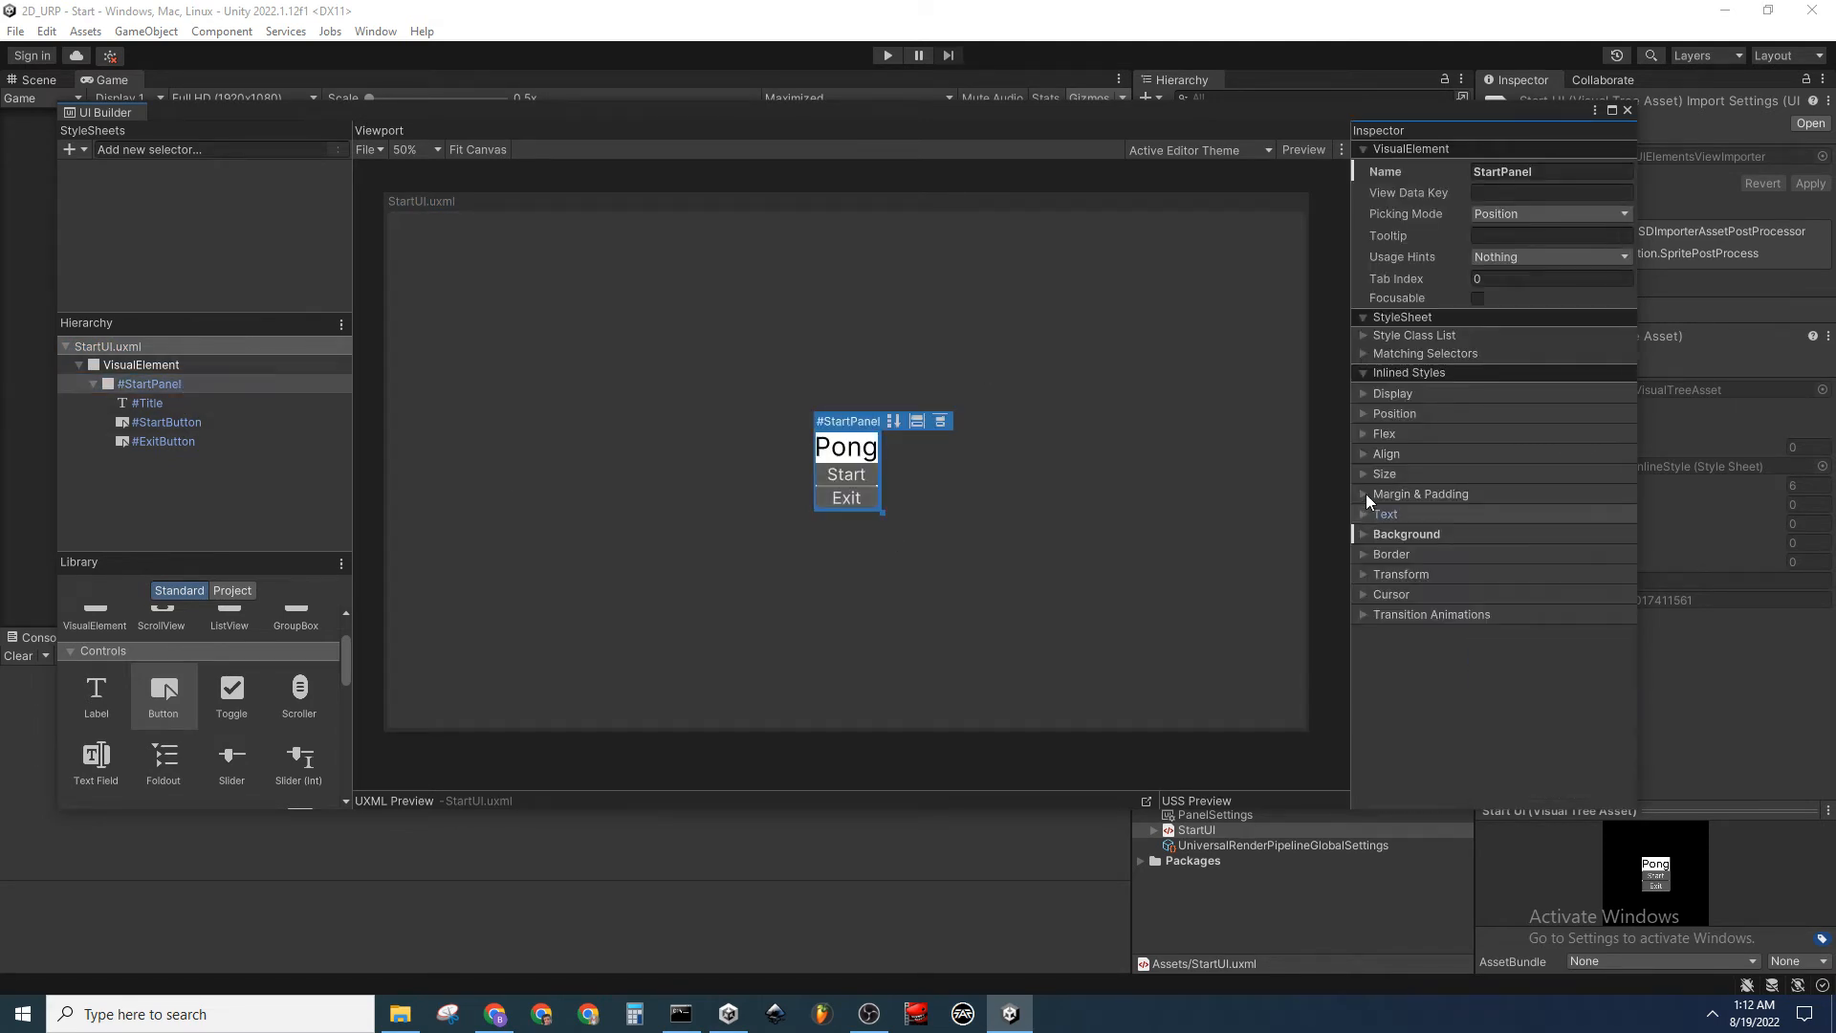
{"action": "left_click", "coordinate": [1363, 394]}
{"action": "left_click", "coordinate": [1363, 394]}
{"action": "left_click", "coordinate": [1364, 412]}
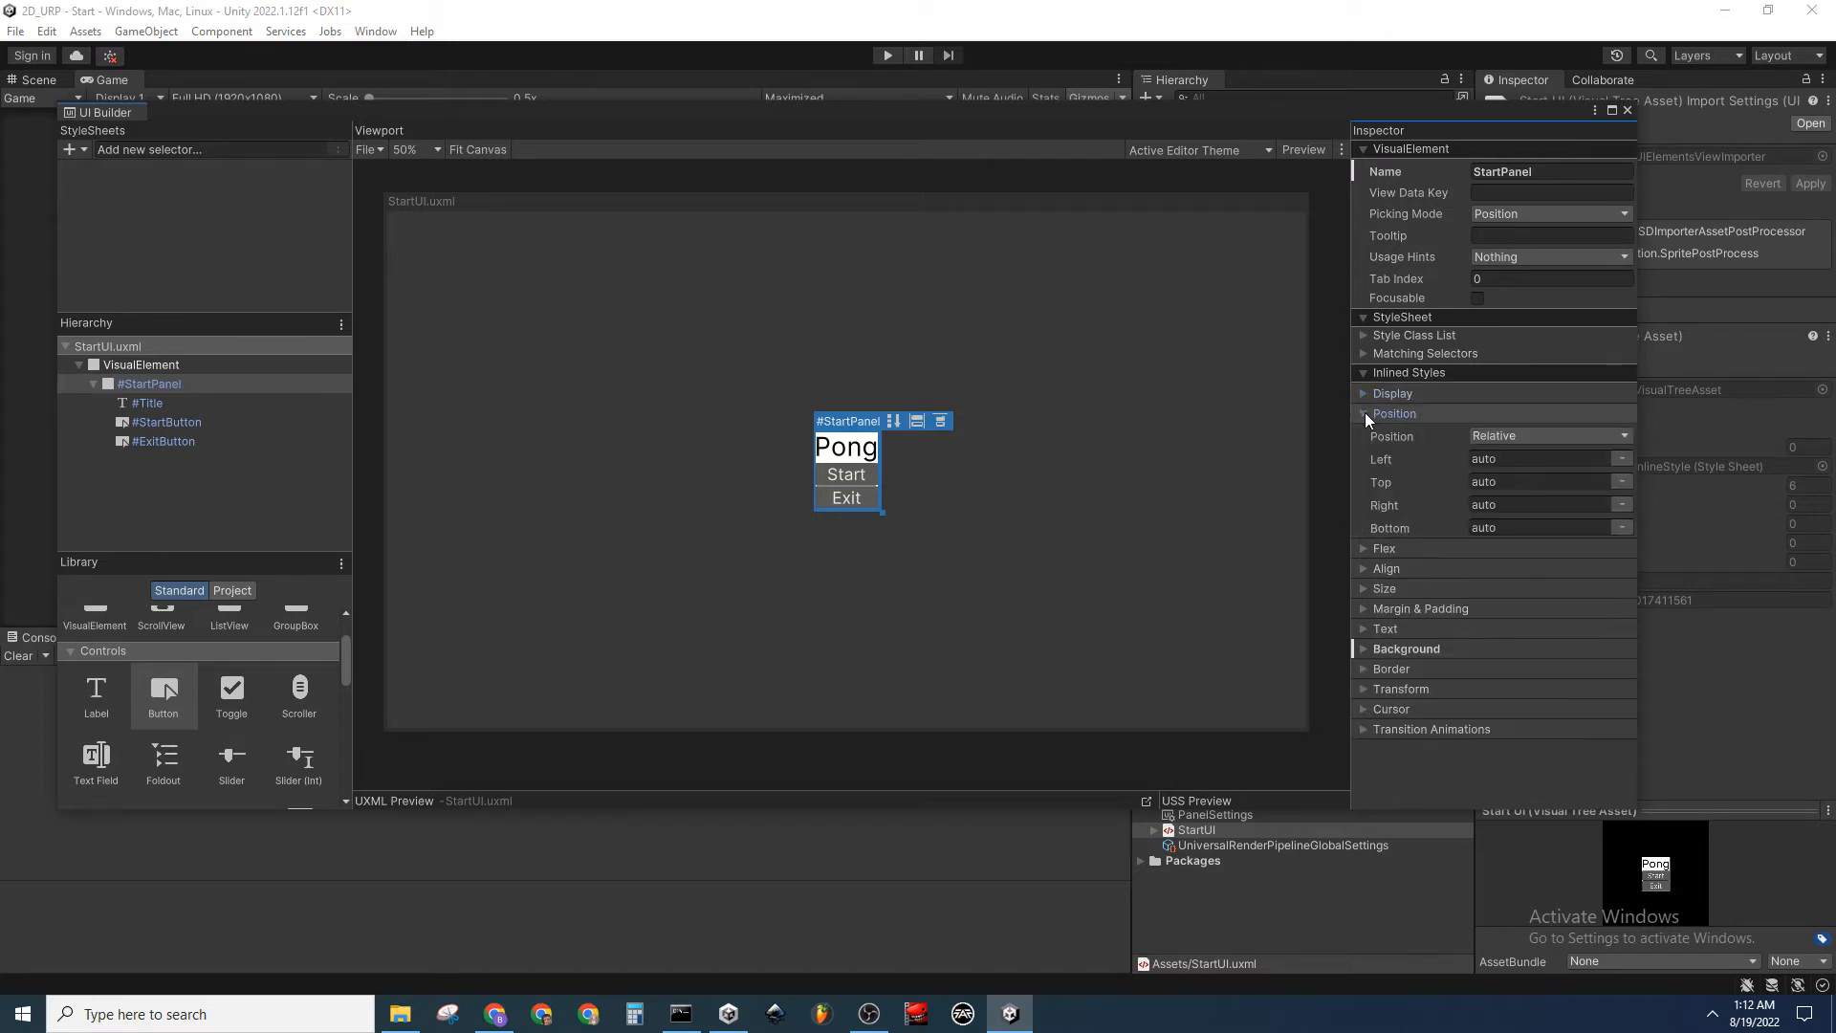
{"action": "left_click", "coordinate": [1364, 413]}
{"action": "left_click", "coordinate": [1363, 412]}
{"action": "left_click", "coordinate": [1362, 412]}
{"action": "left_click", "coordinate": [1364, 435]}
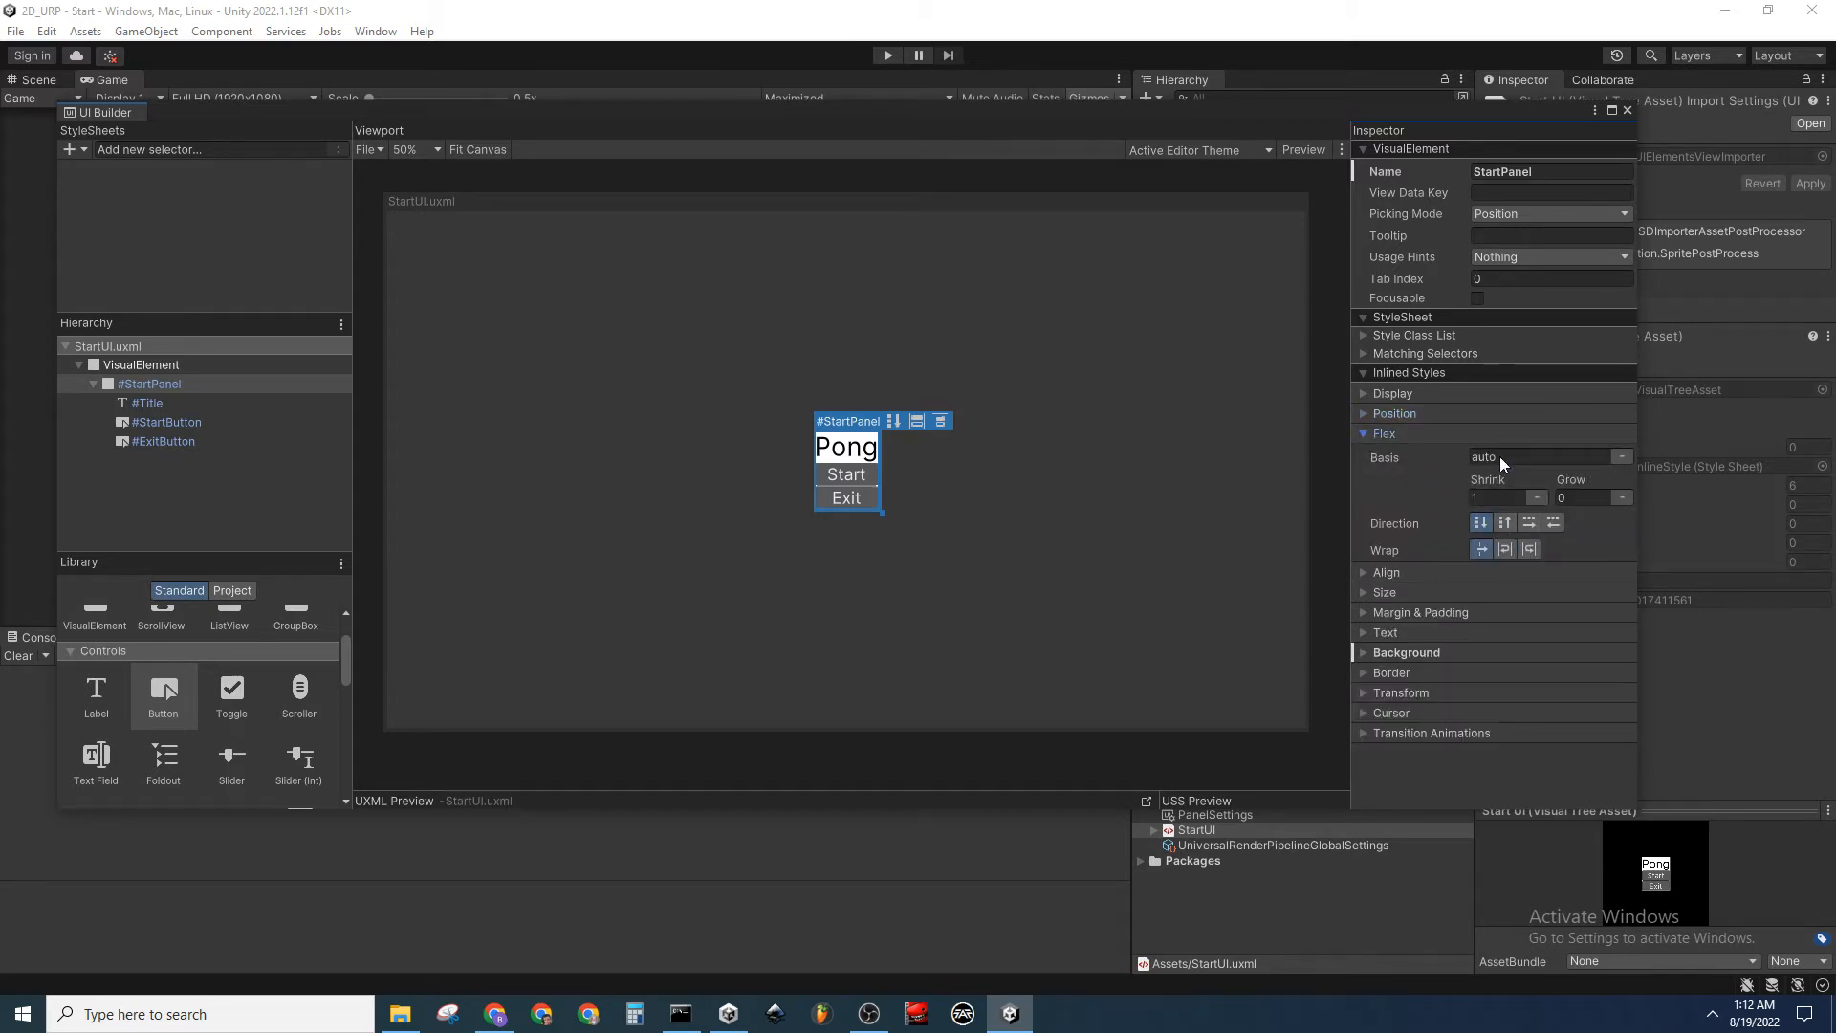
{"action": "left_click", "coordinate": [1363, 434]}
{"action": "left_click", "coordinate": [1363, 453]}
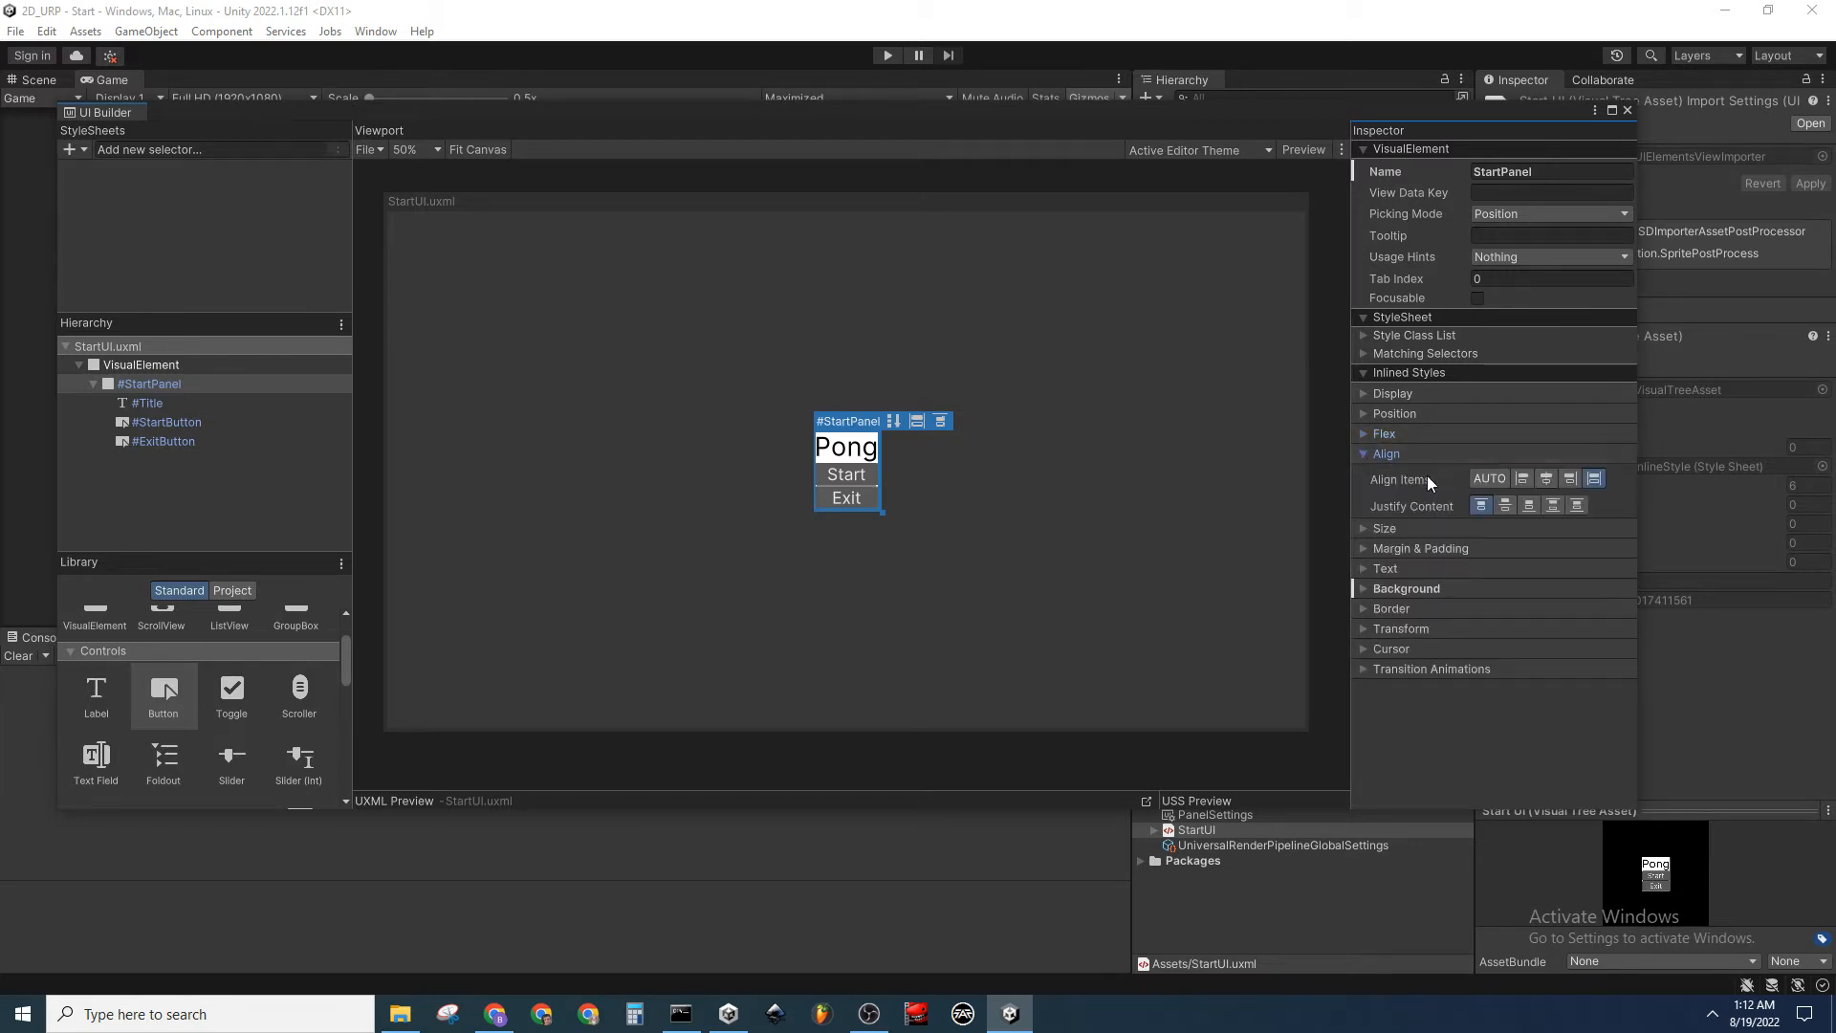
{"action": "left_click", "coordinate": [1480, 505]}
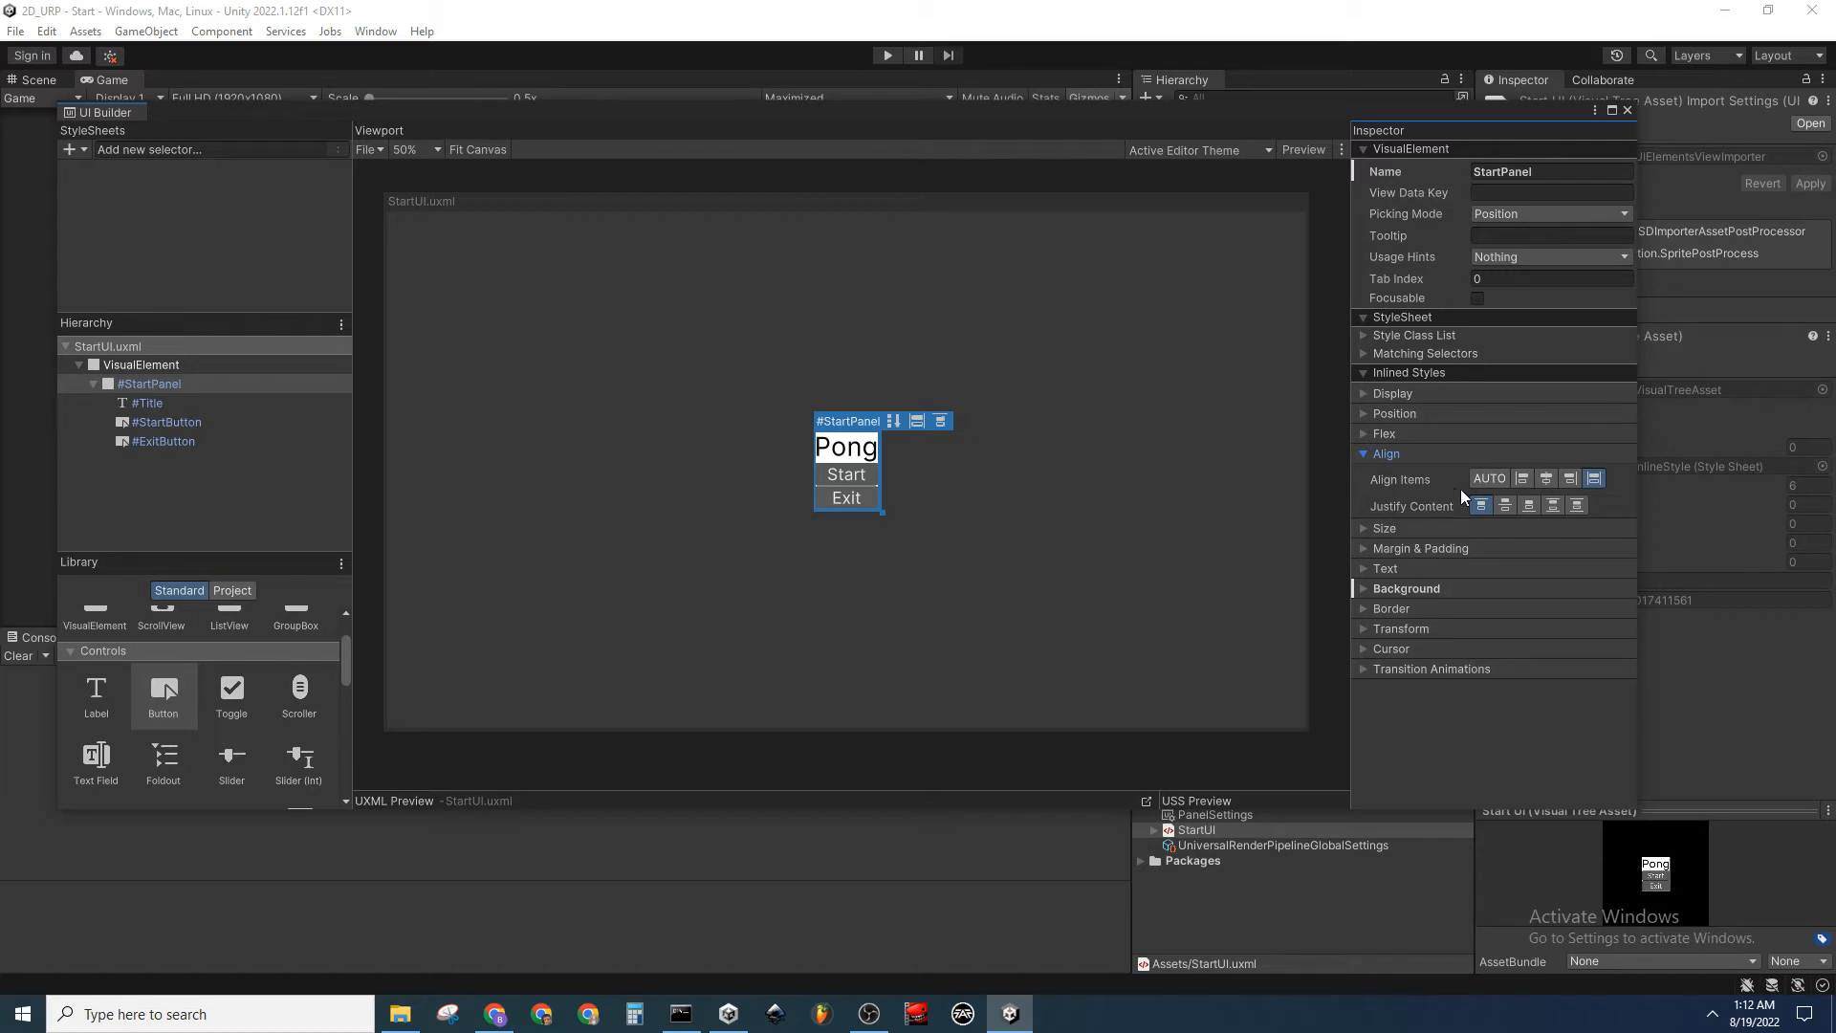
{"action": "left_click", "coordinate": [1364, 454]}
Examine StartPanel's remaining style settings, from Size and Margin & Padding through Border and Transform to Transition Animations
{"action": "left_click", "coordinate": [1368, 470]}
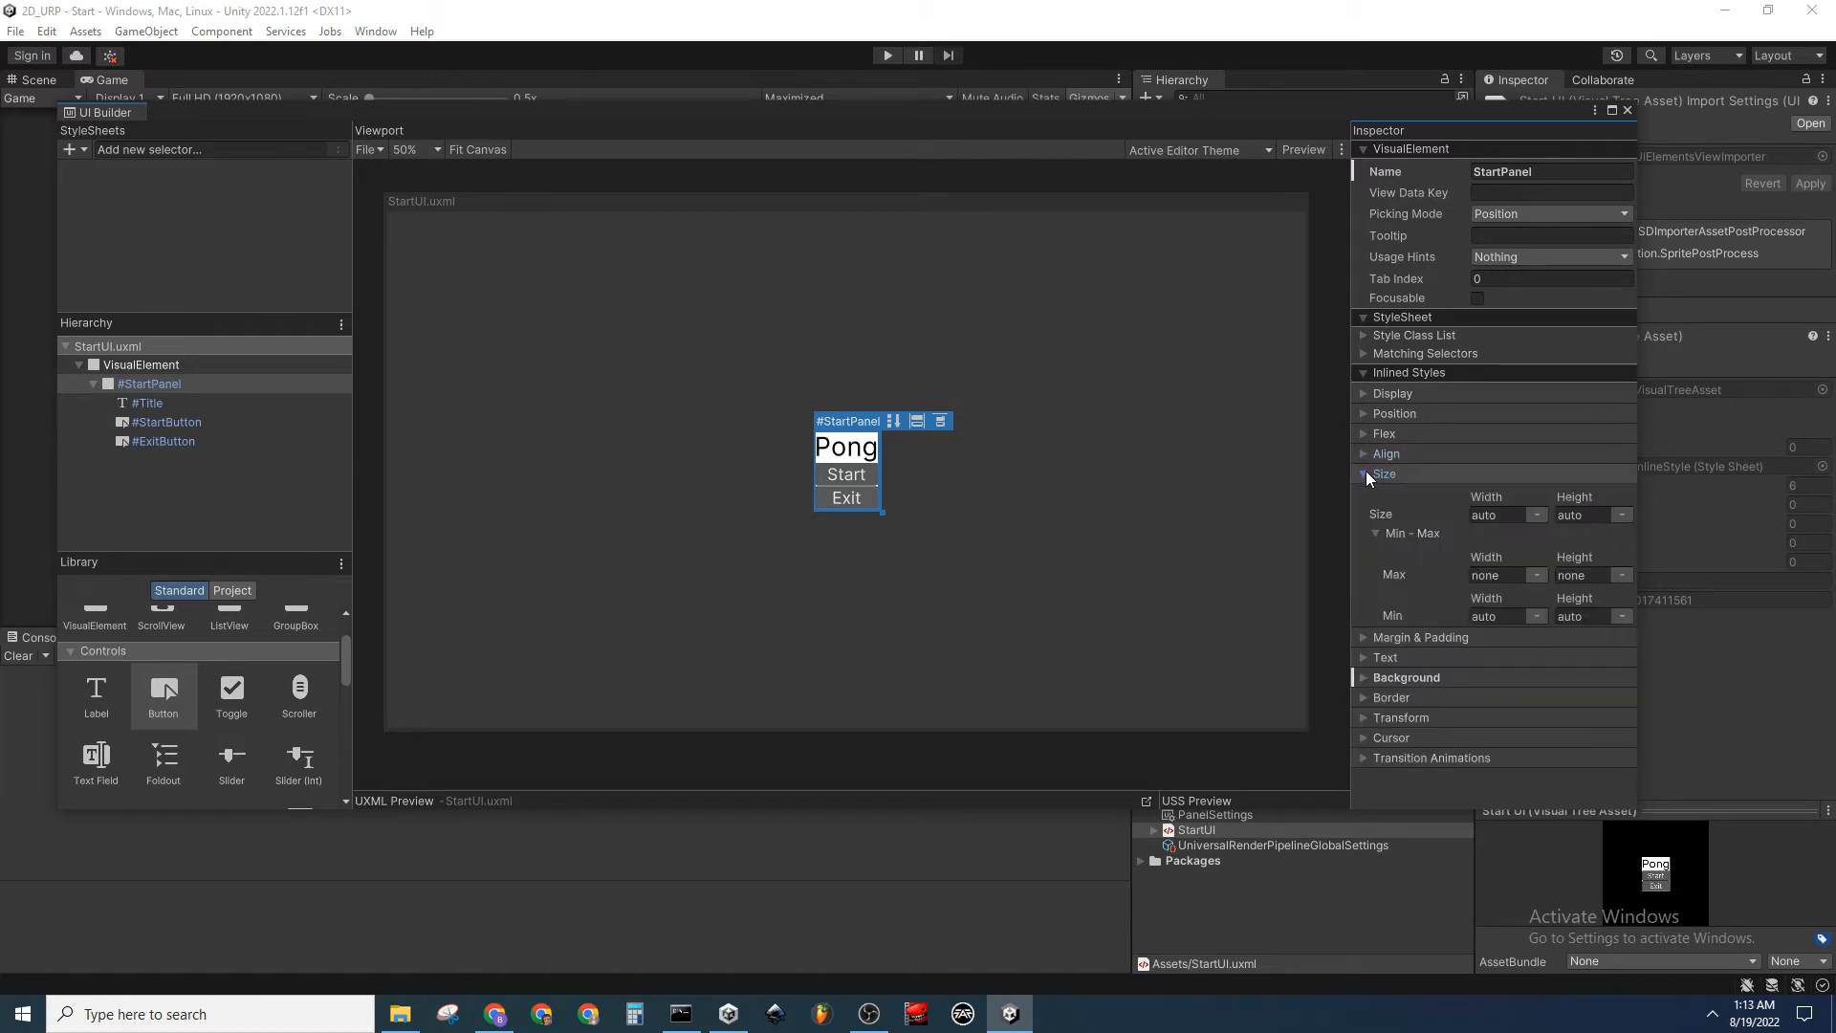
{"action": "left_click", "coordinate": [1366, 474]}
{"action": "left_click", "coordinate": [1366, 495]}
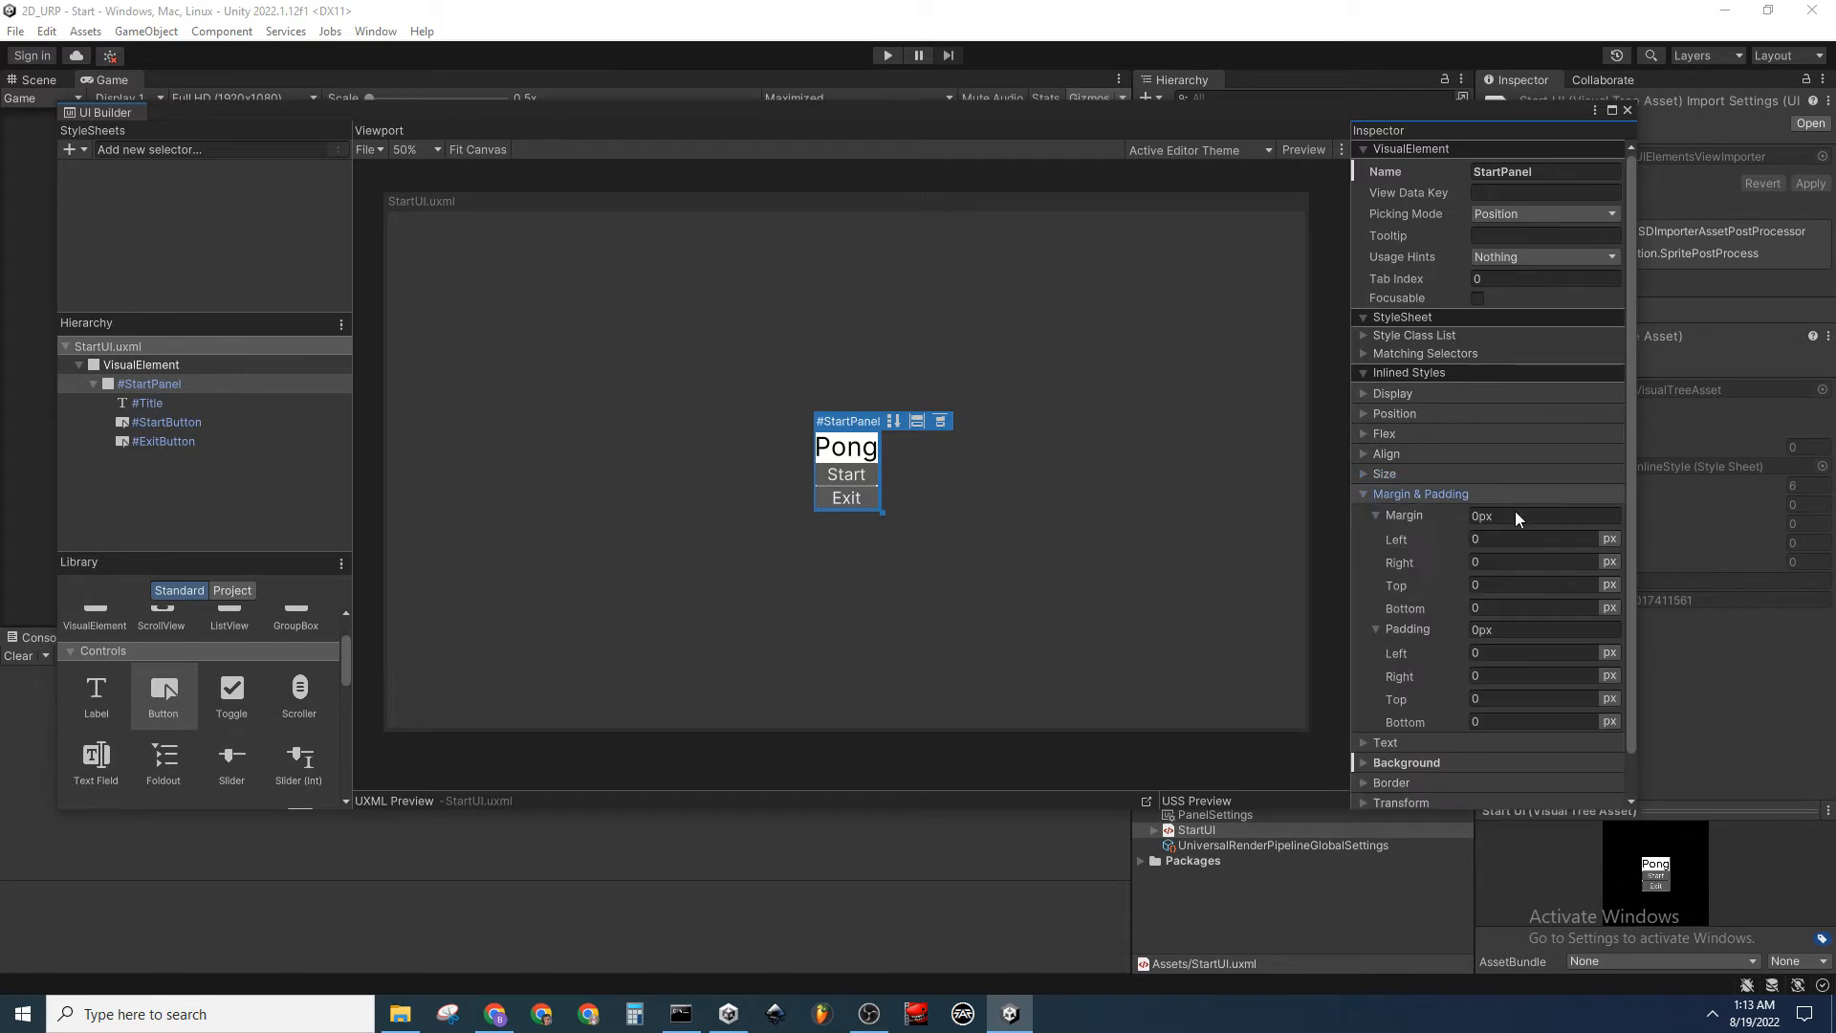
{"action": "left_click", "coordinate": [1362, 495]}
{"action": "left_click", "coordinate": [1364, 514]}
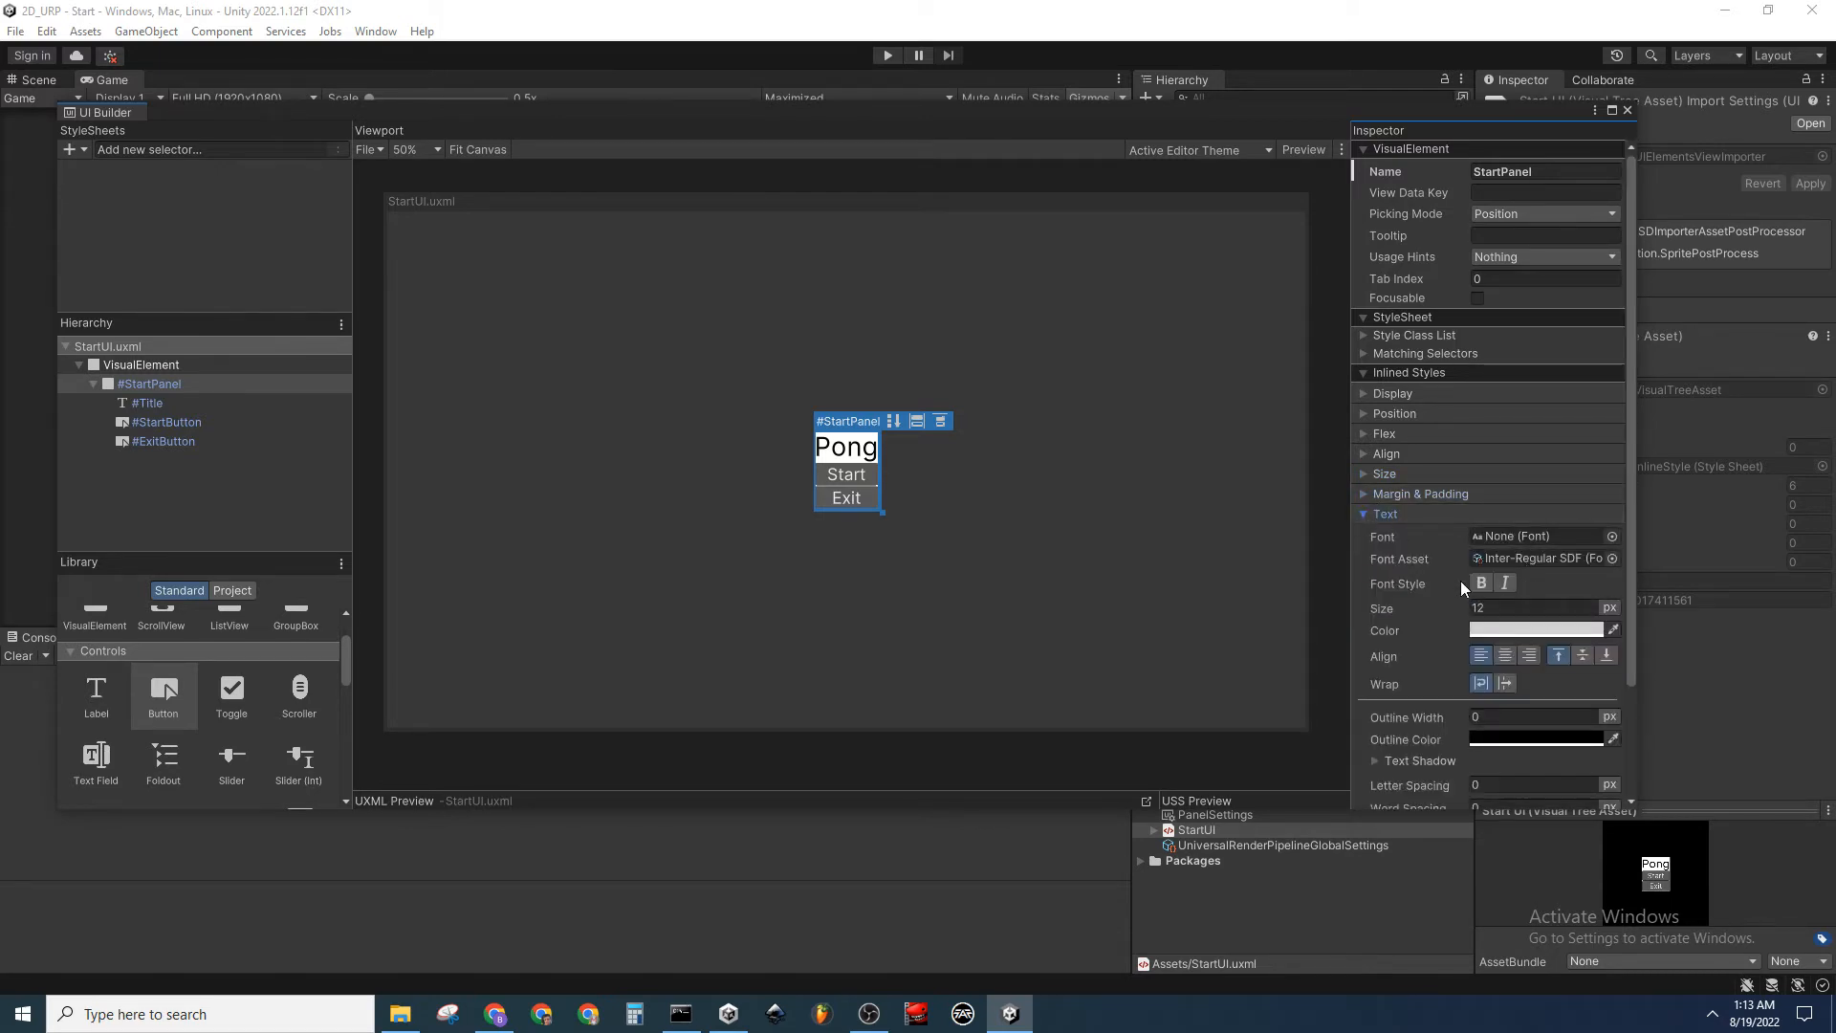
{"action": "left_click", "coordinate": [1362, 514]}
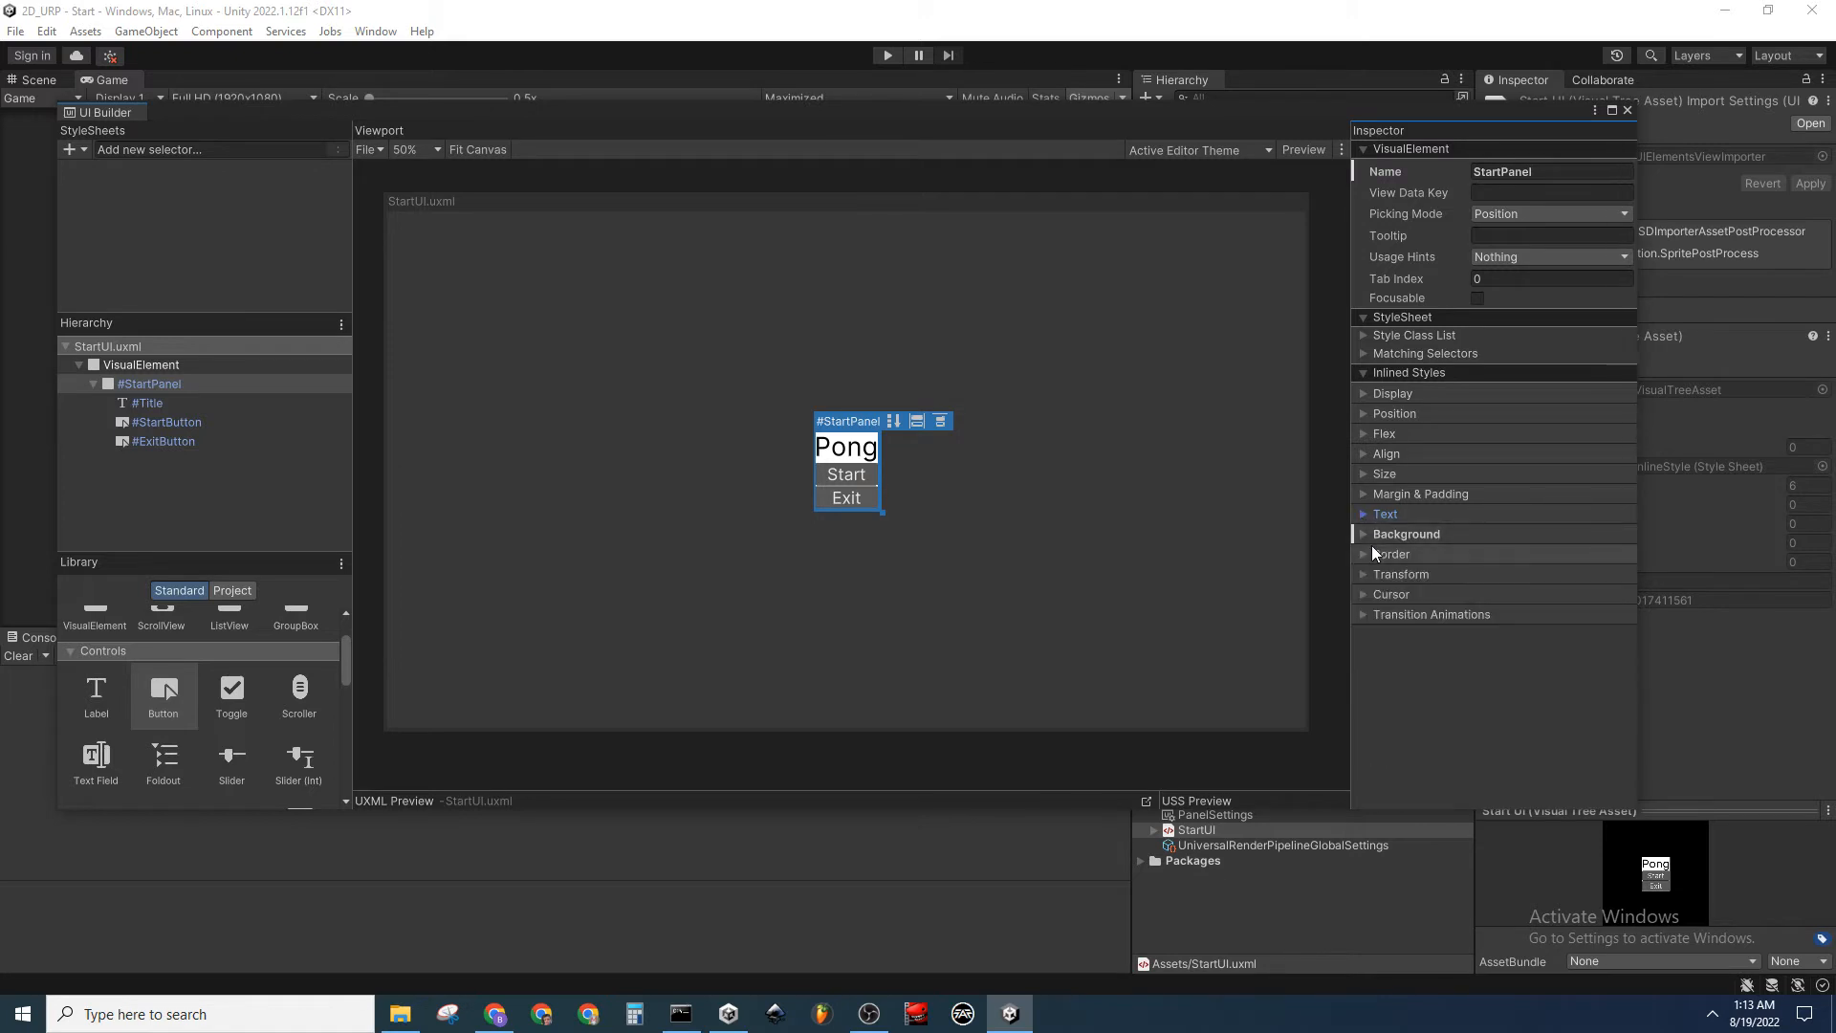
{"action": "left_click", "coordinate": [1365, 532]}
{"action": "left_click", "coordinate": [1364, 533]}
{"action": "left_click", "coordinate": [1362, 554]}
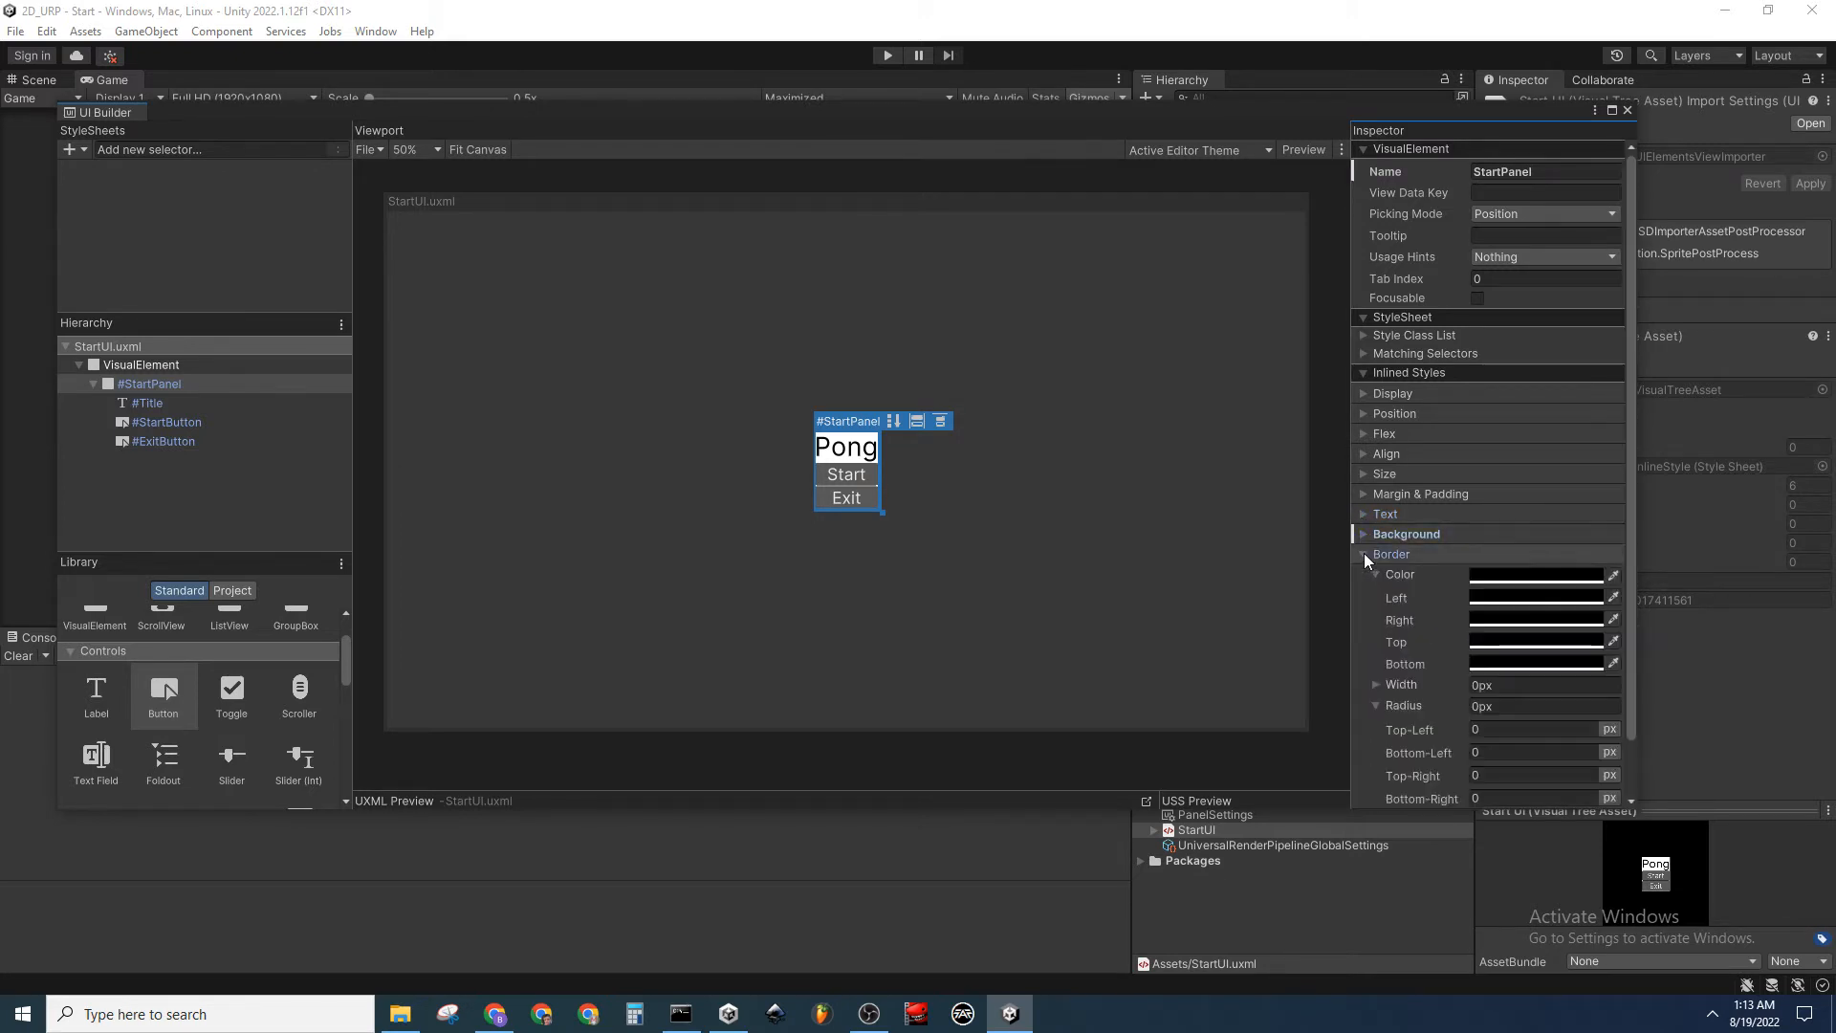
{"action": "left_click", "coordinate": [1363, 555]}
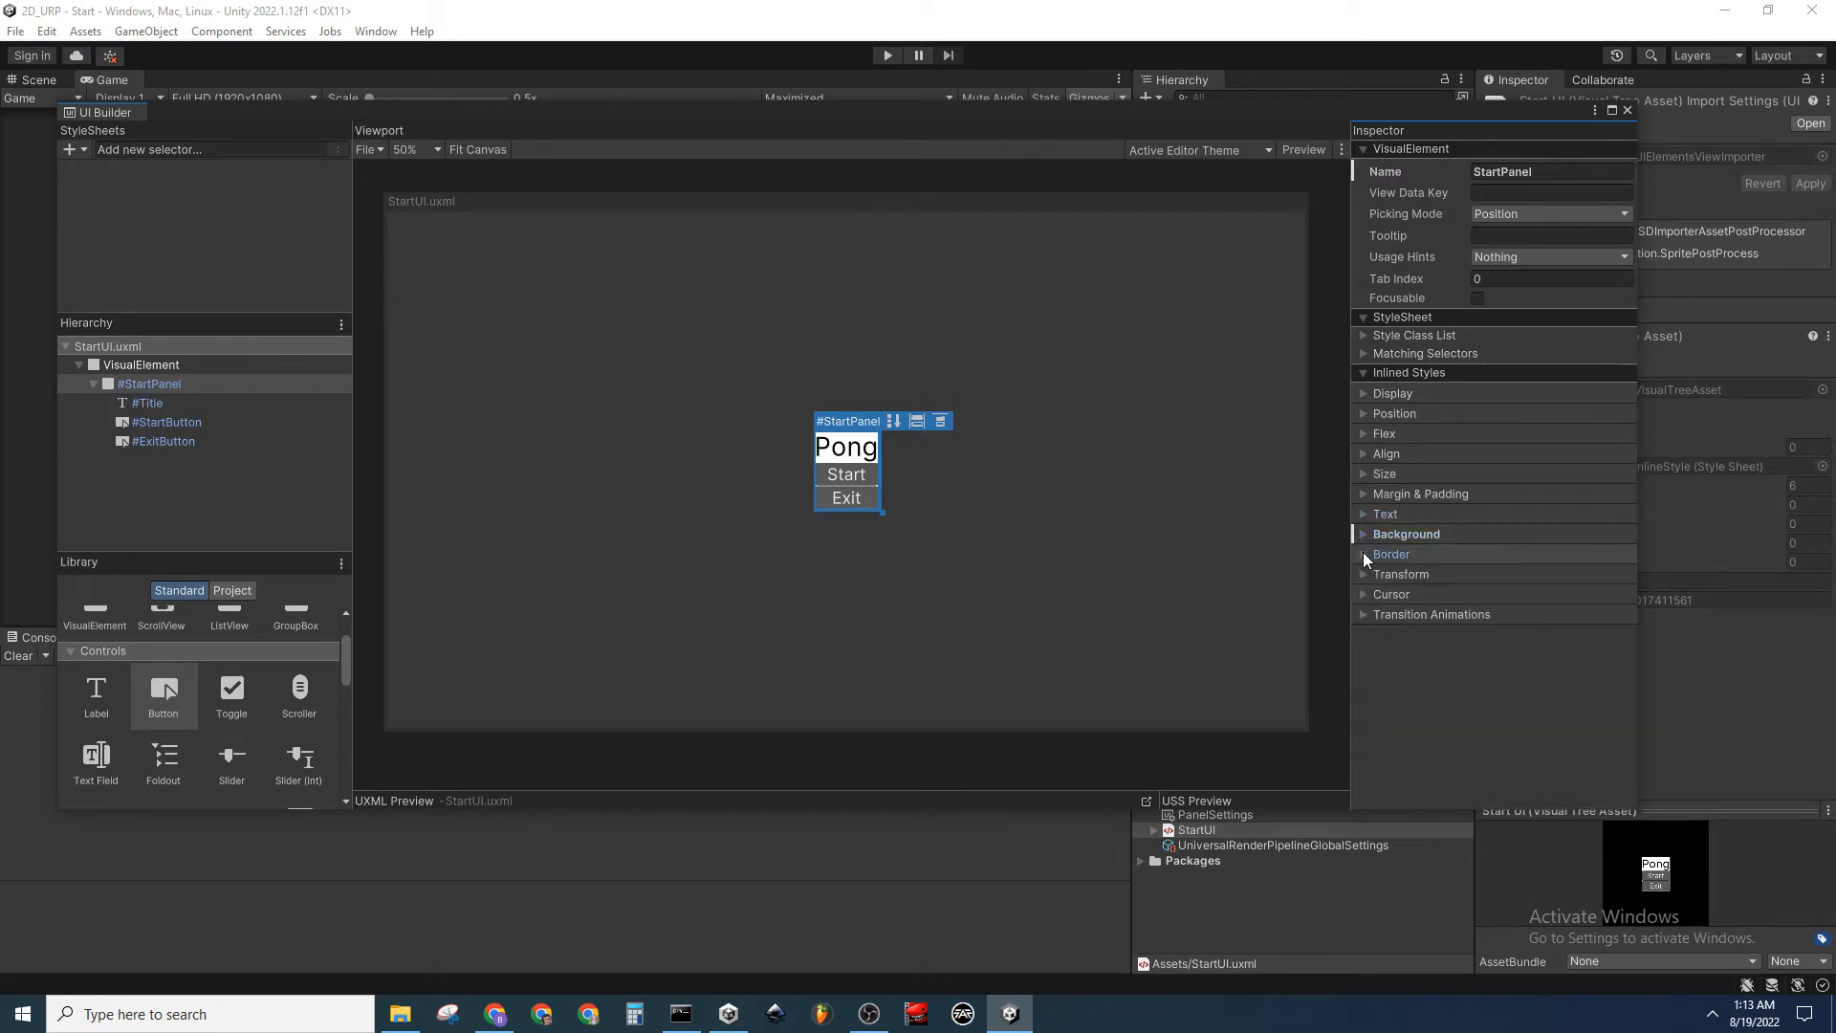
{"action": "left_click", "coordinate": [1365, 574]}
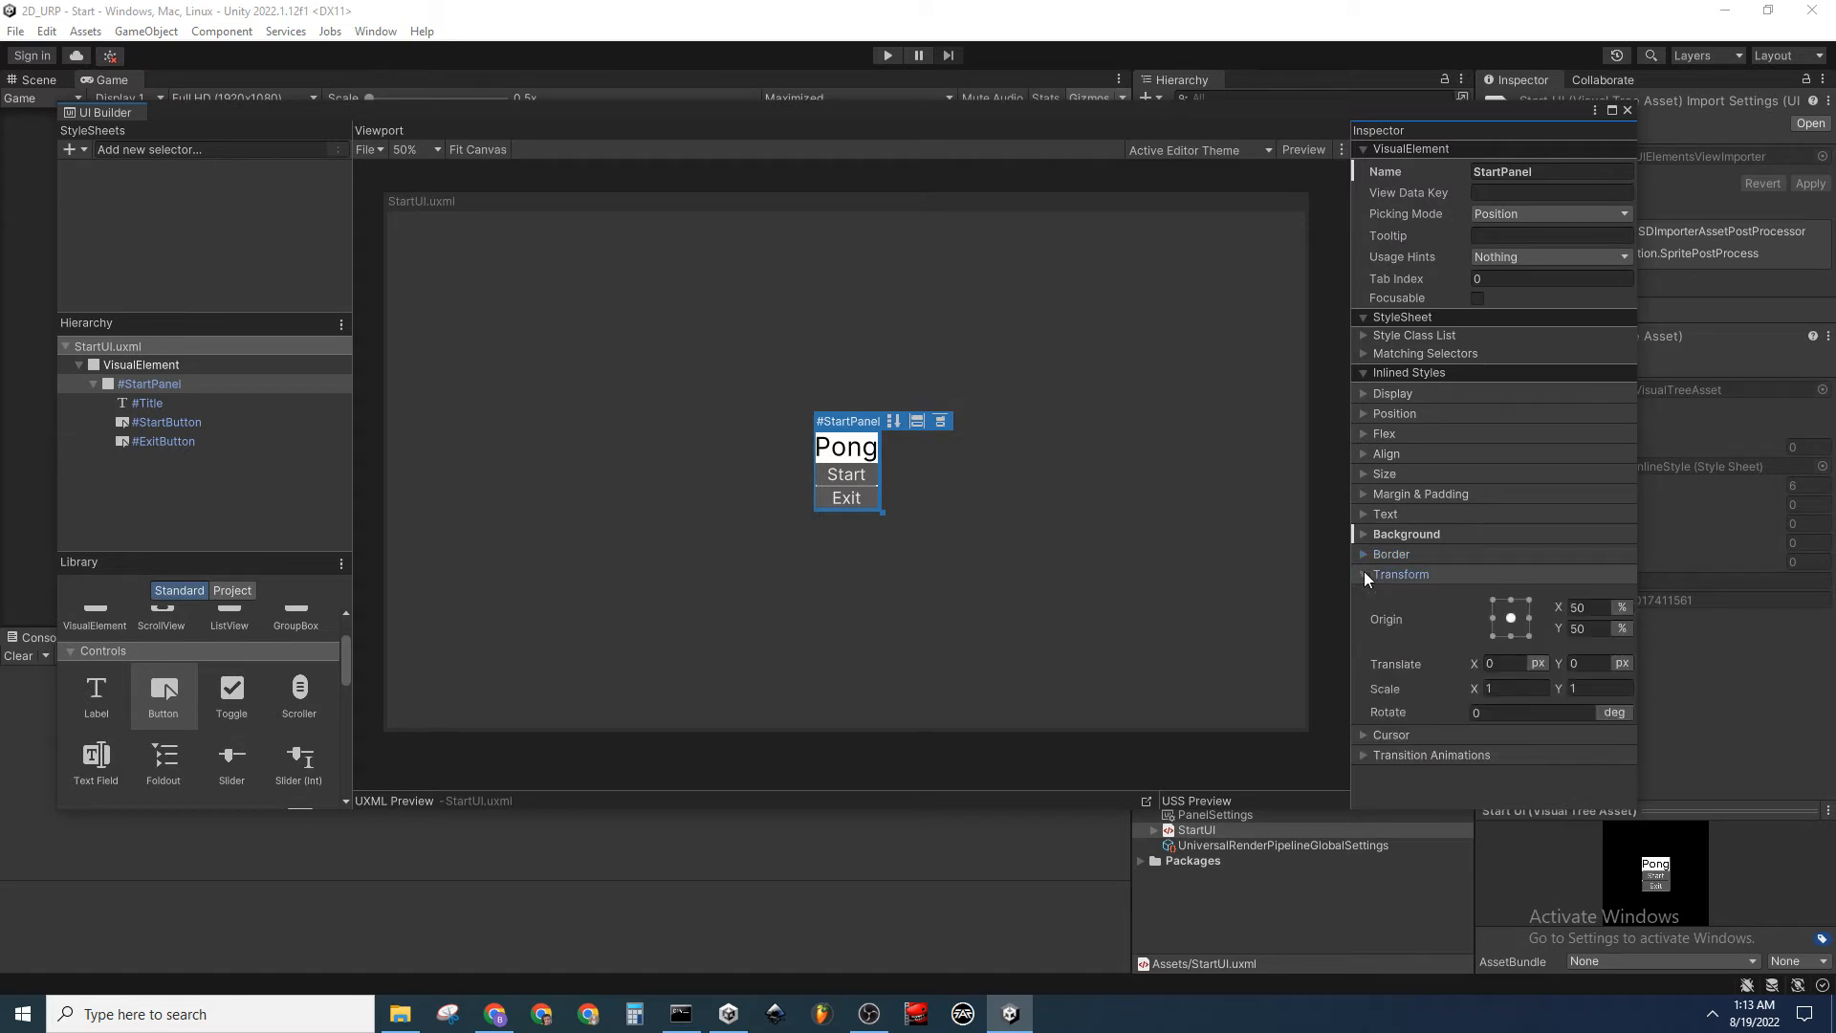
{"action": "left_click", "coordinate": [1364, 573]}
{"action": "left_click", "coordinate": [1364, 593]}
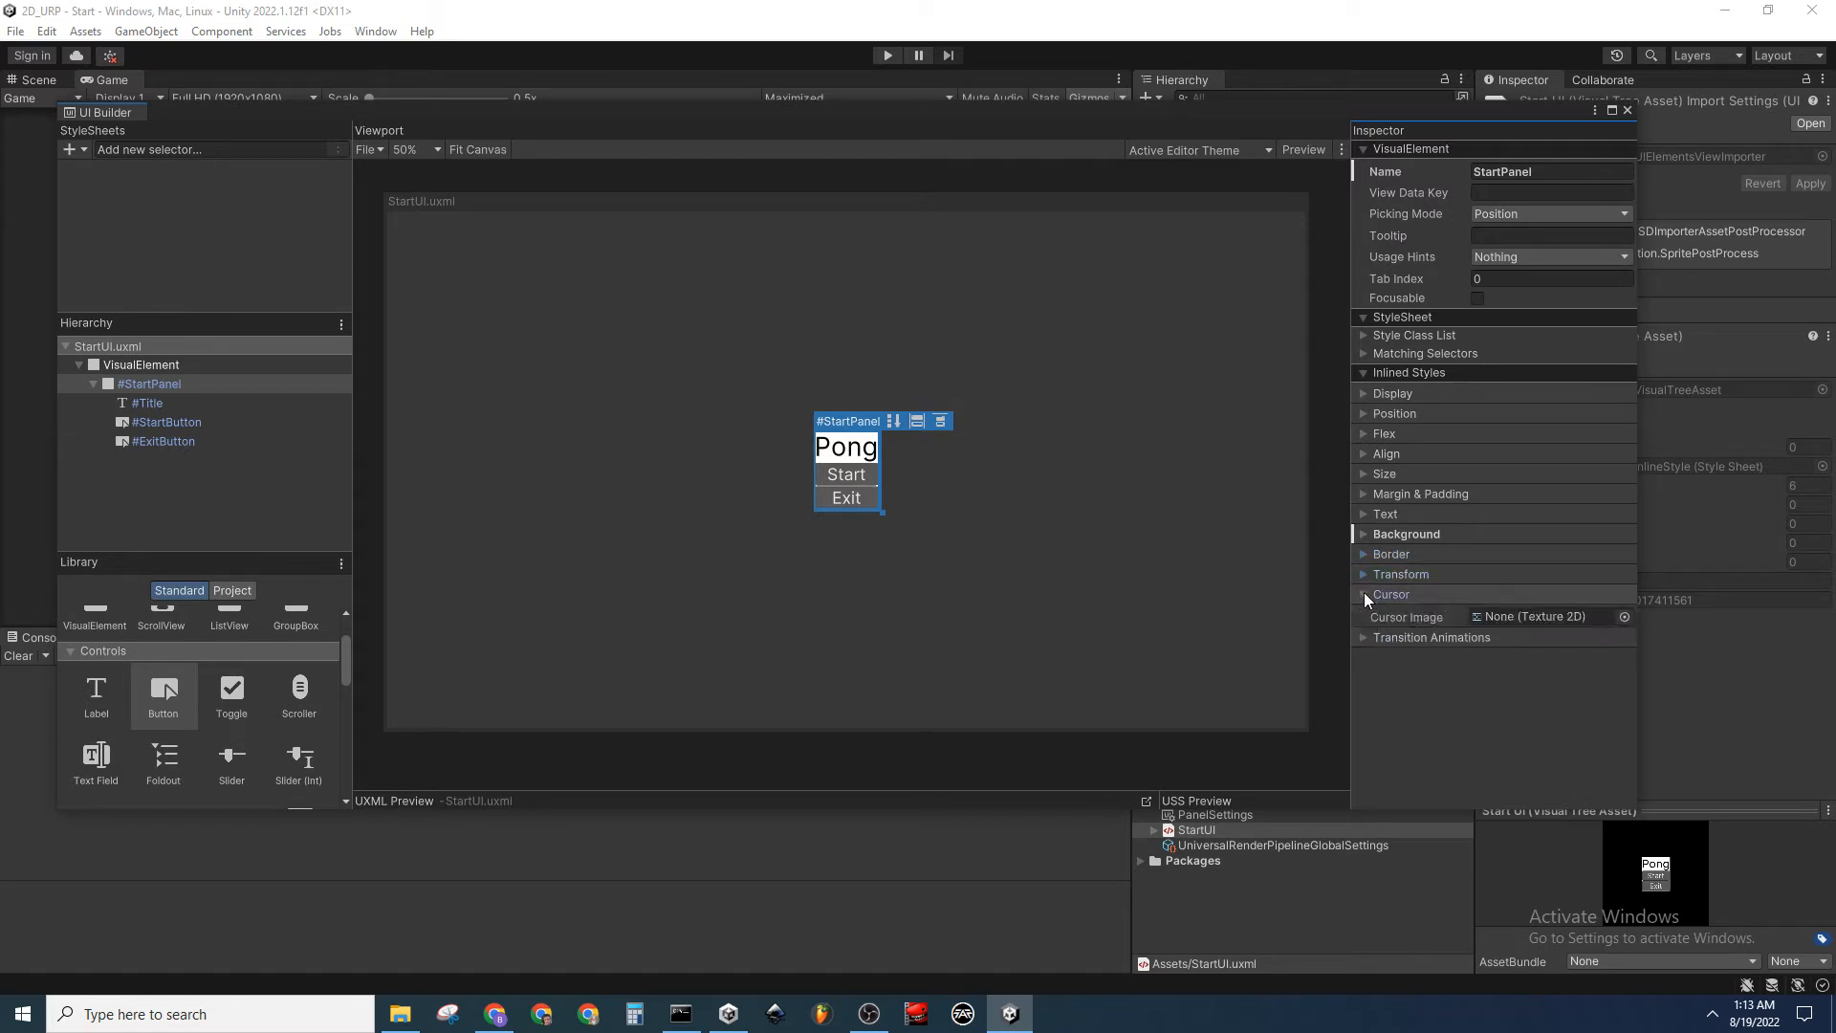
{"action": "left_click", "coordinate": [1364, 594]}
{"action": "left_click", "coordinate": [1364, 613]}
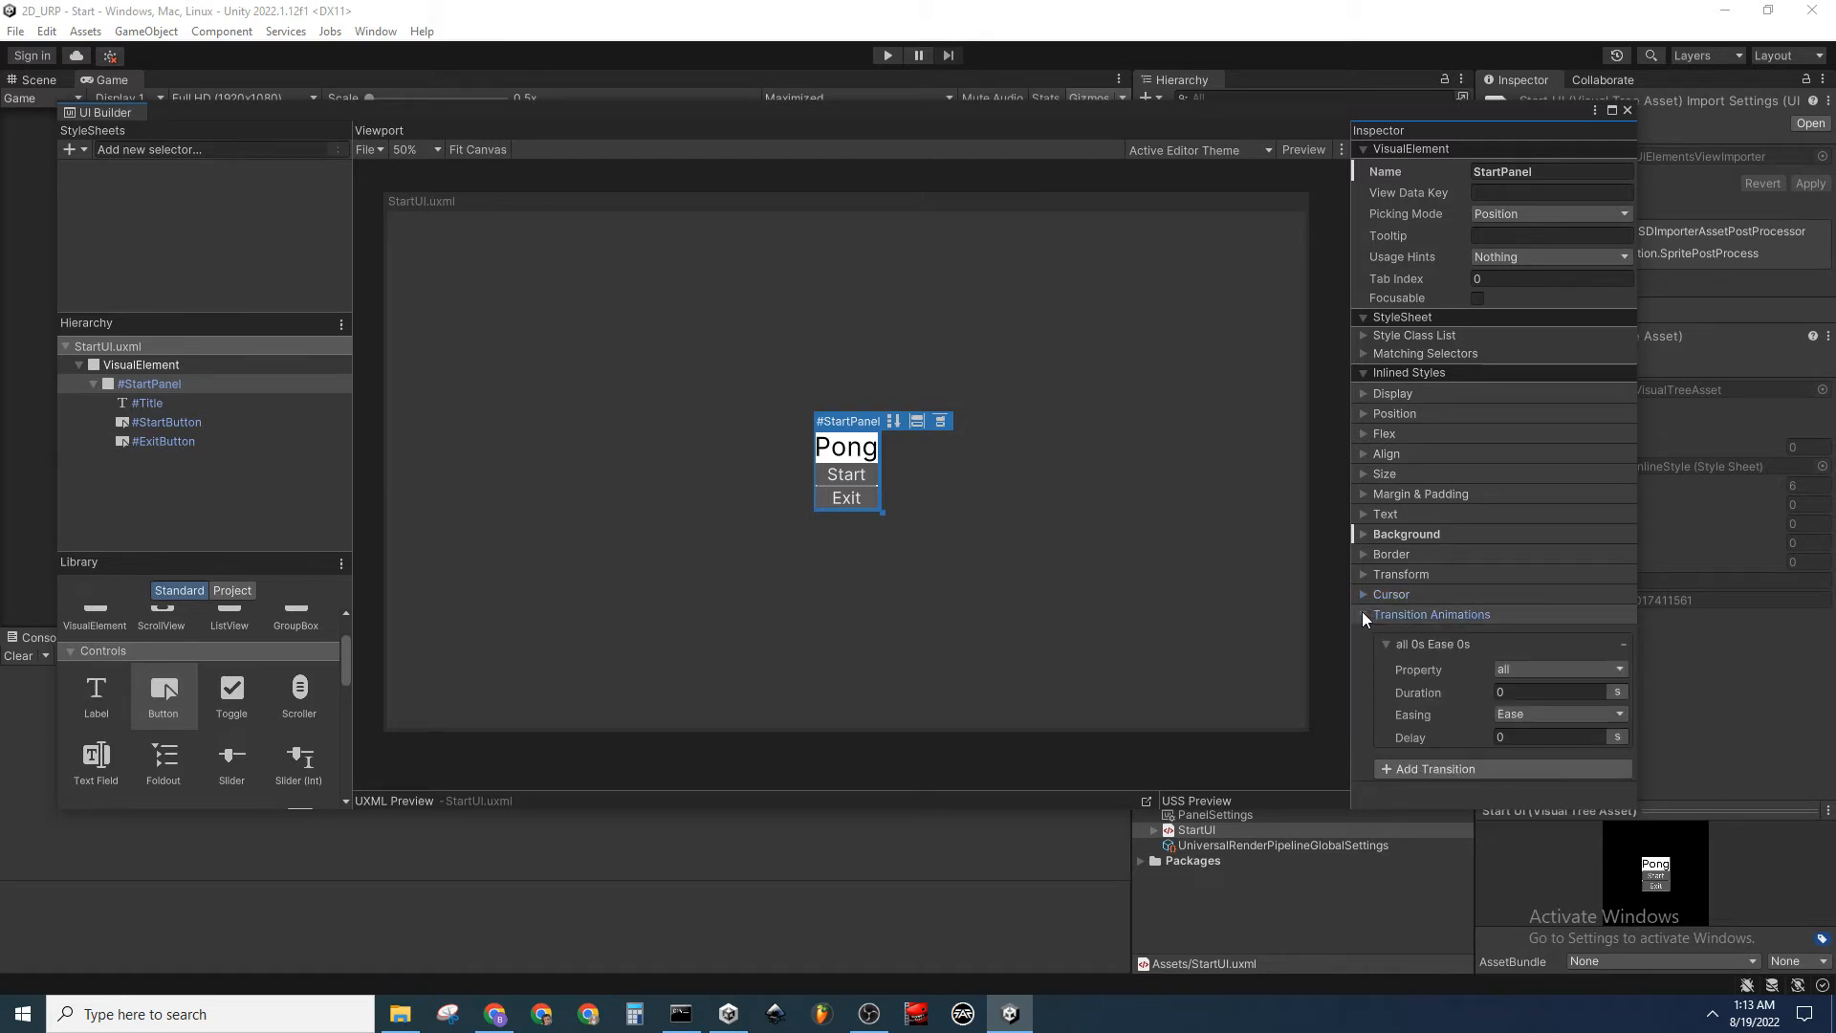
{"action": "left_click", "coordinate": [1364, 614]}
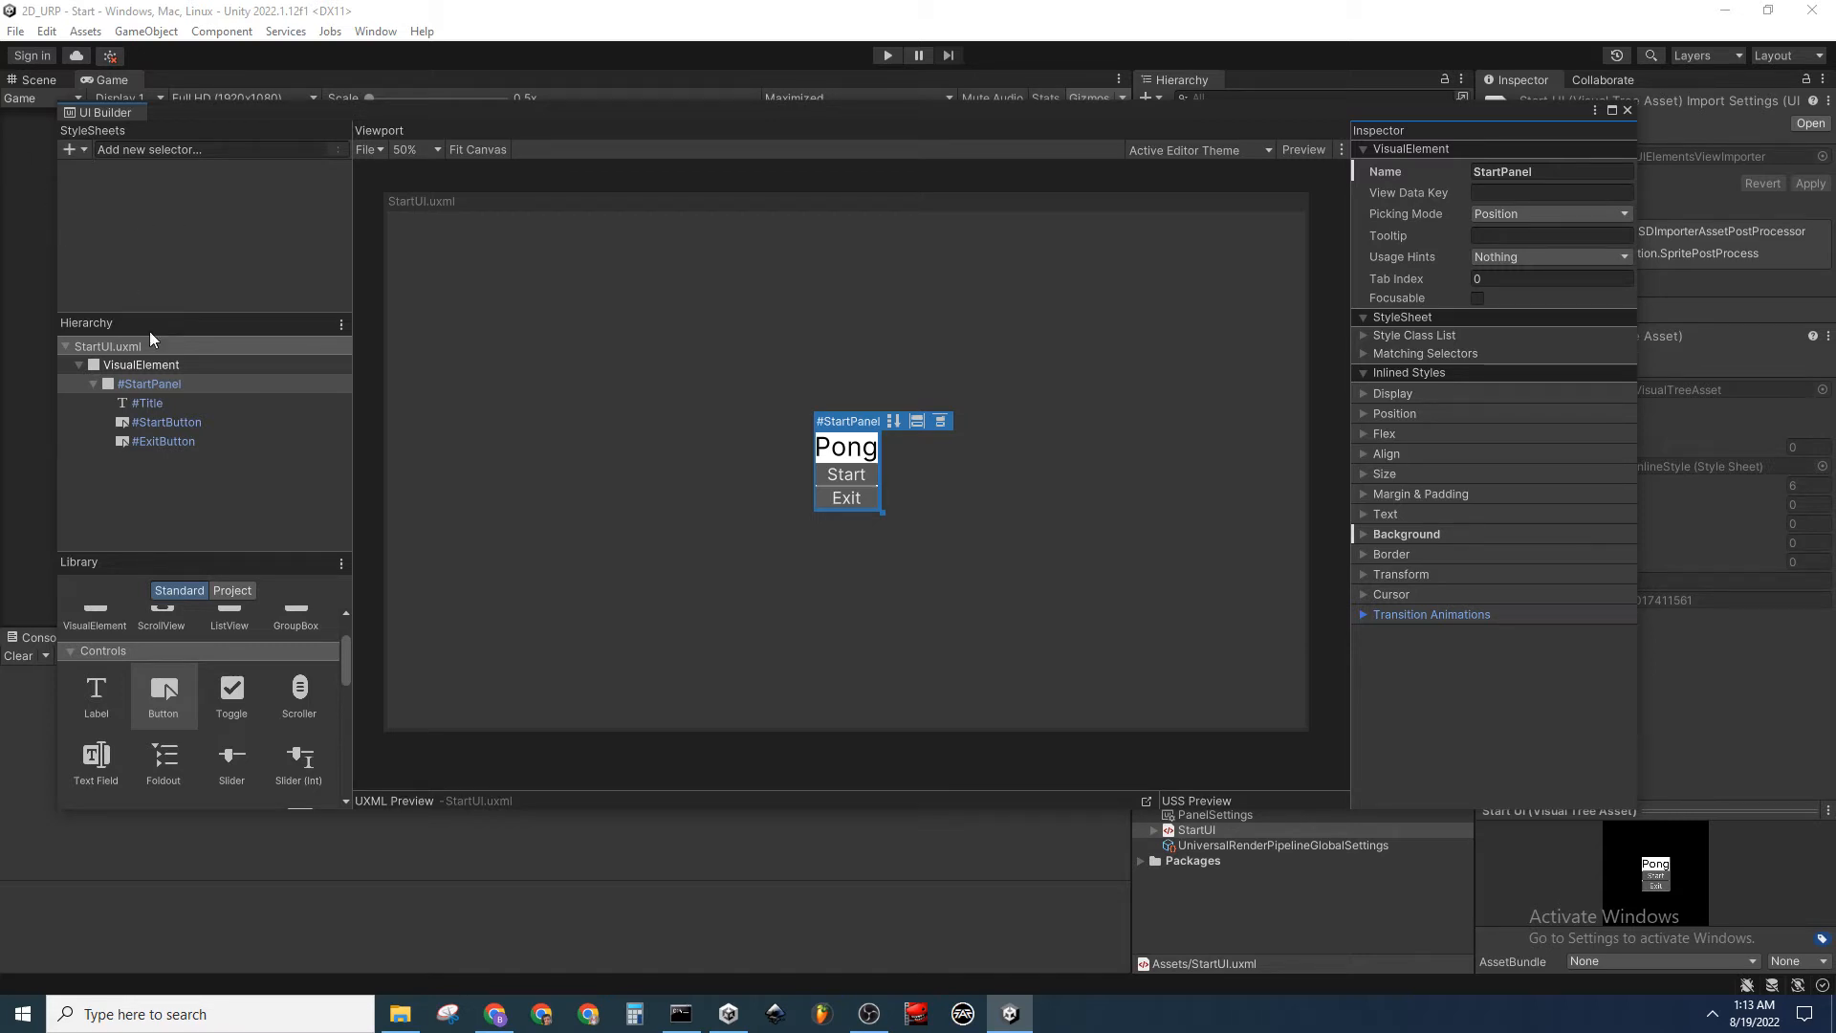
Close UI Builder and test the Start and Exit buttons in play mode, ending the run when done
{"action": "left_click", "coordinate": [181, 488]}
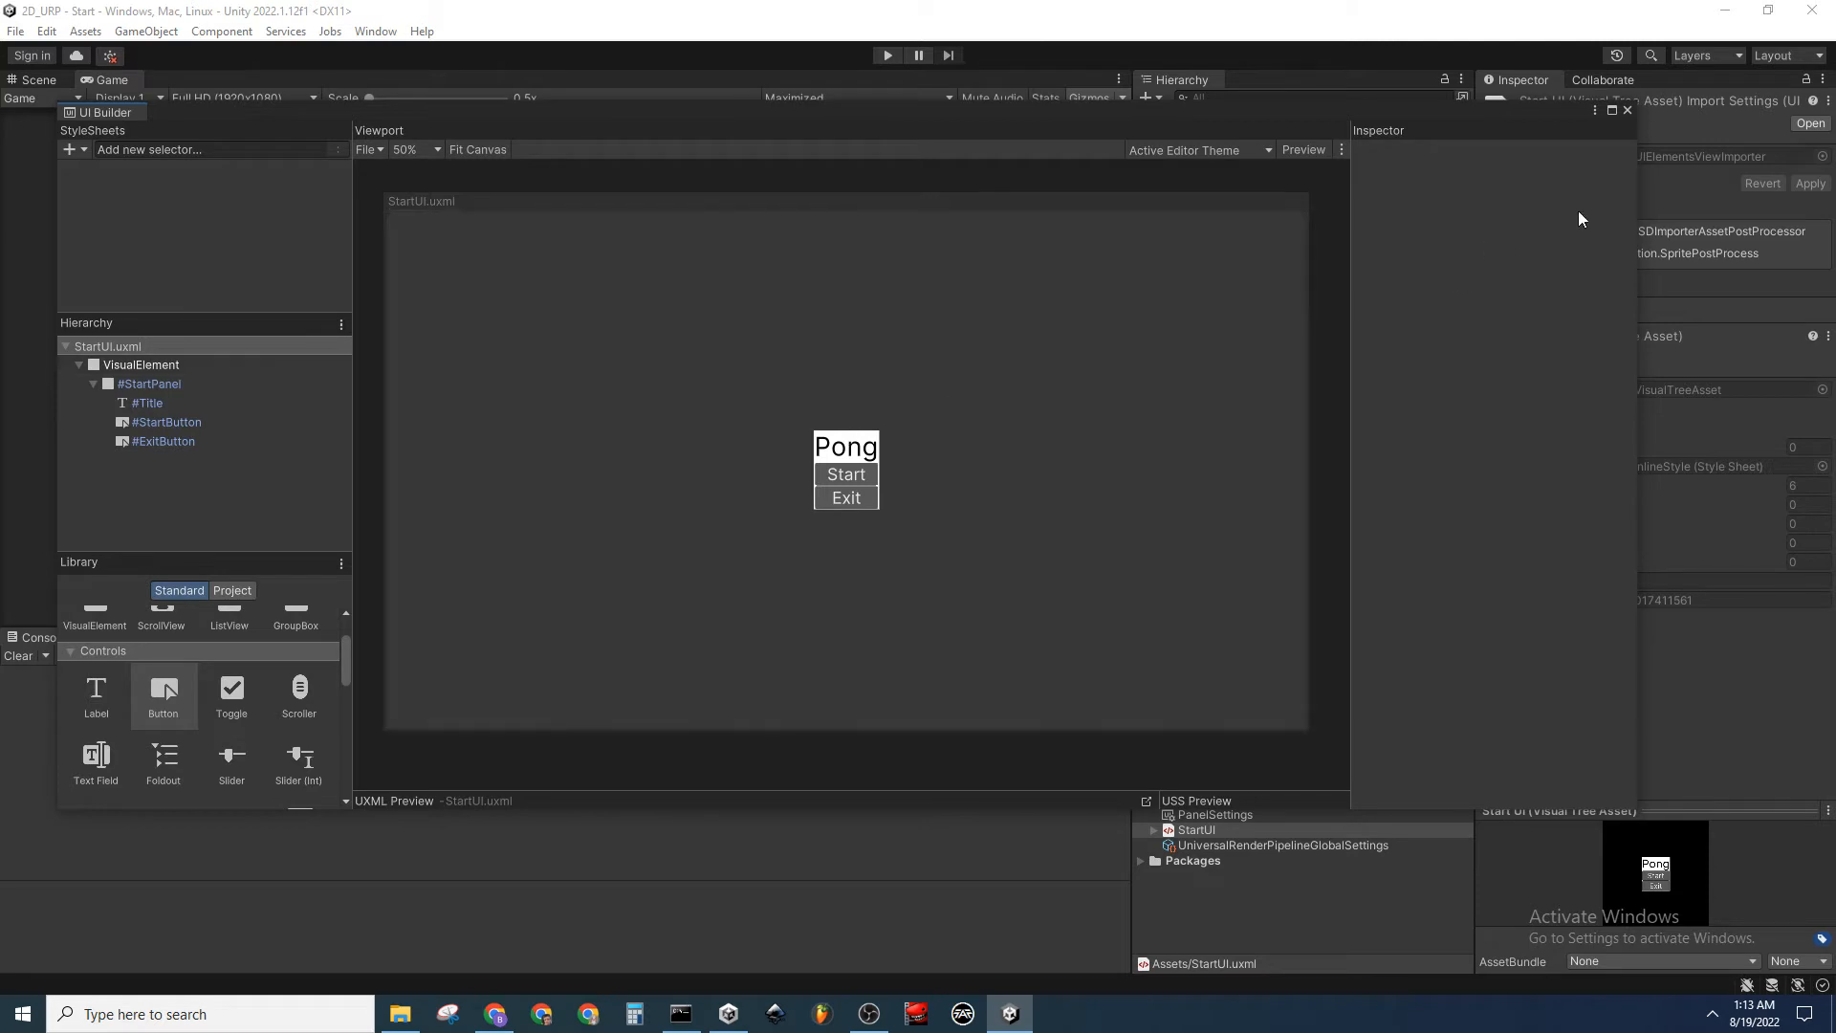
{"action": "left_click", "coordinate": [1628, 112]}
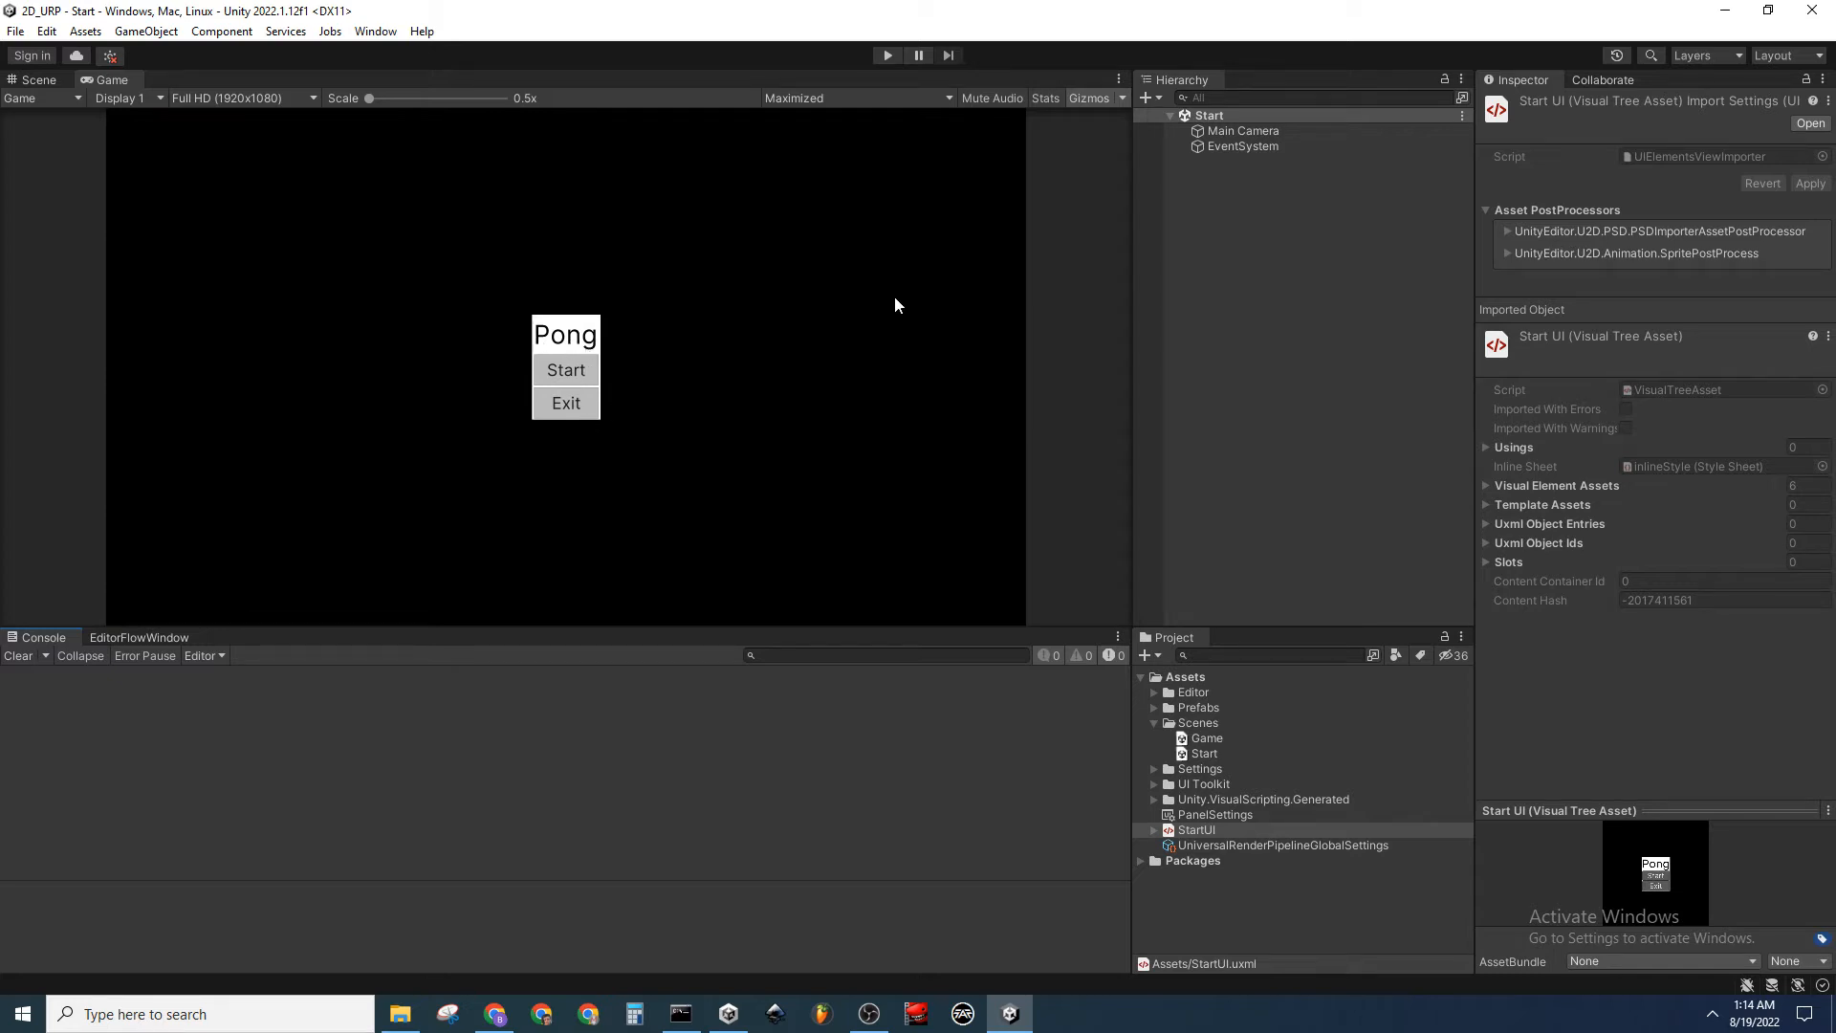
{"action": "left_click", "coordinate": [887, 55]}
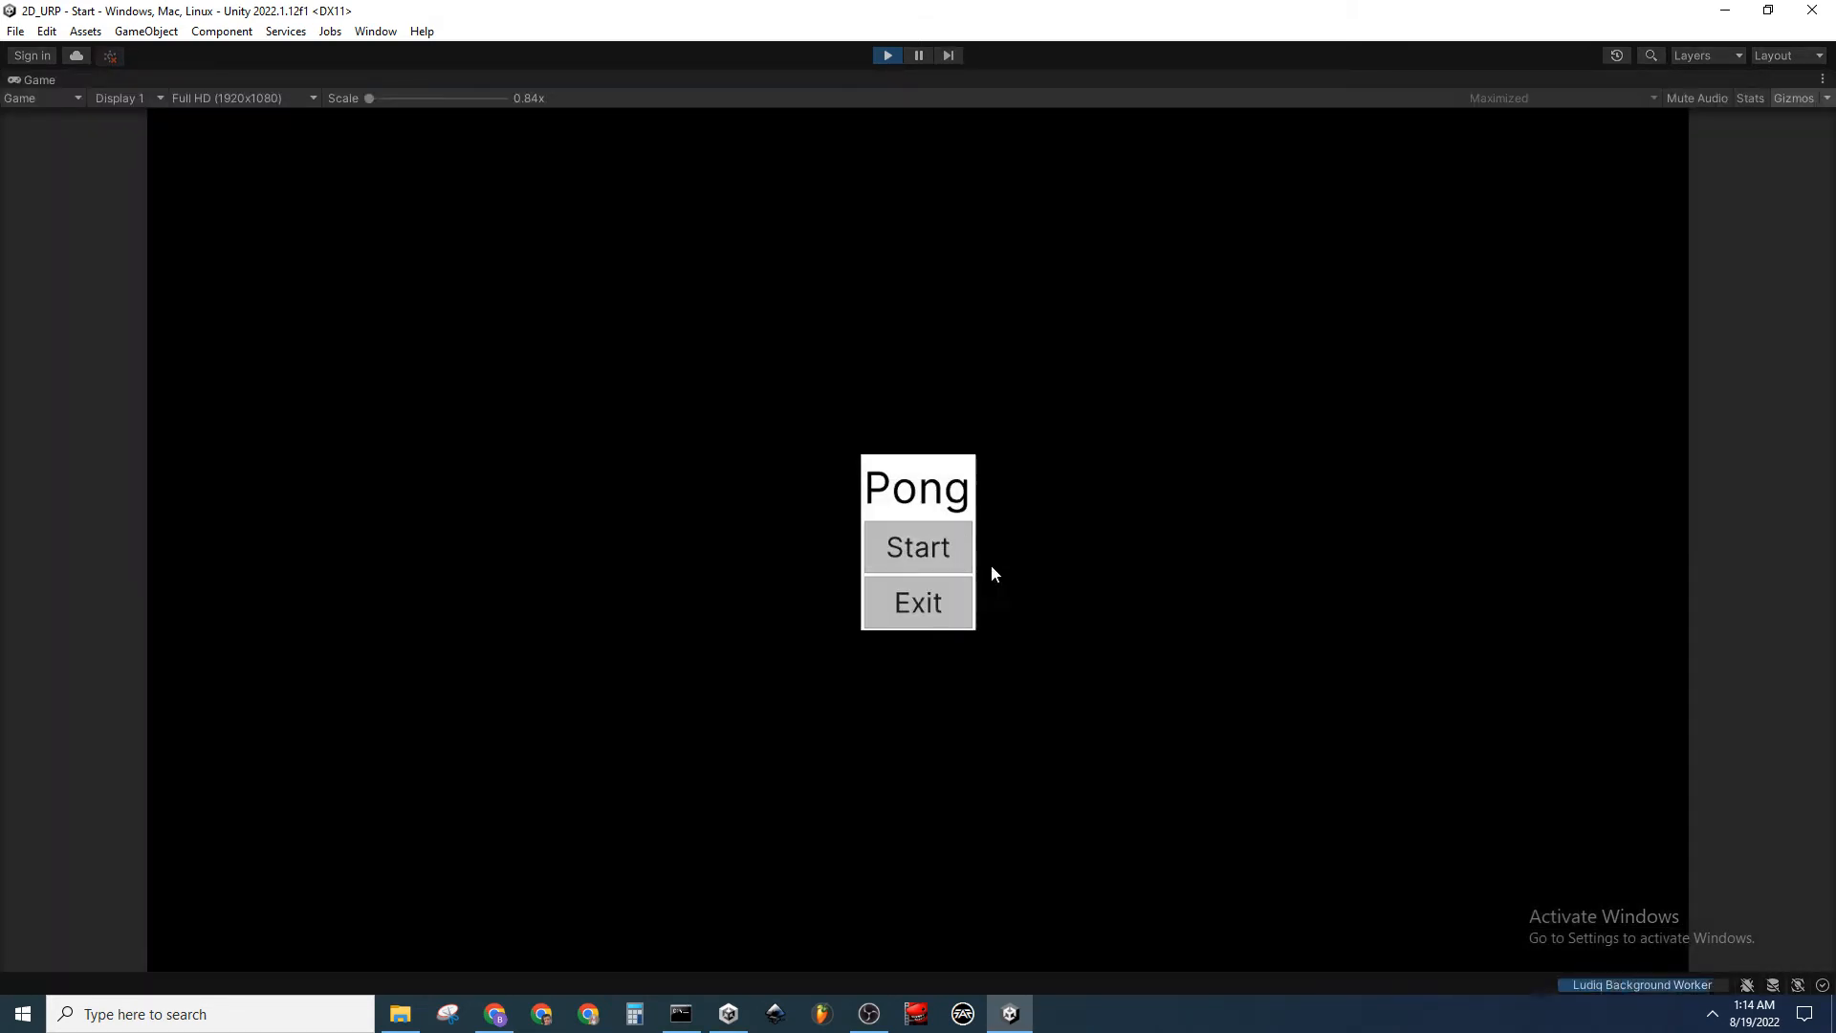
{"action": "left_click", "coordinate": [947, 549]}
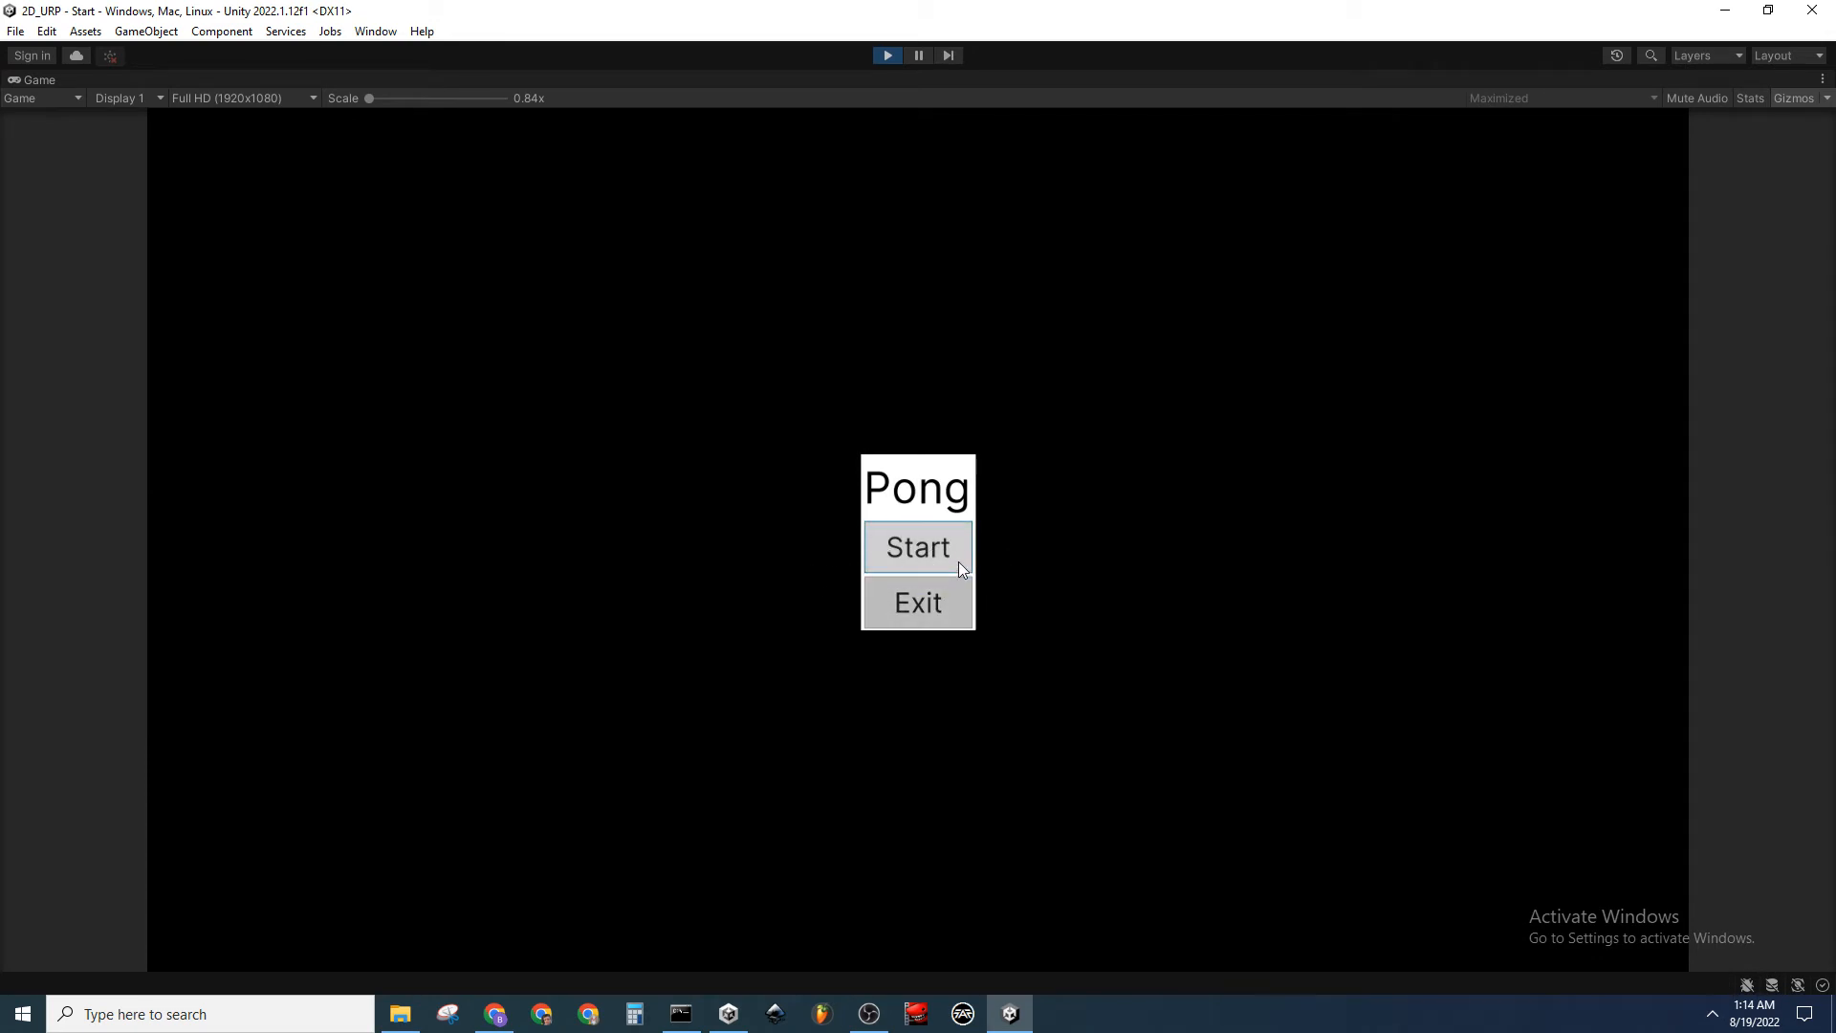
{"action": "left_click", "coordinate": [951, 599]}
{"action": "left_click", "coordinate": [955, 567]}
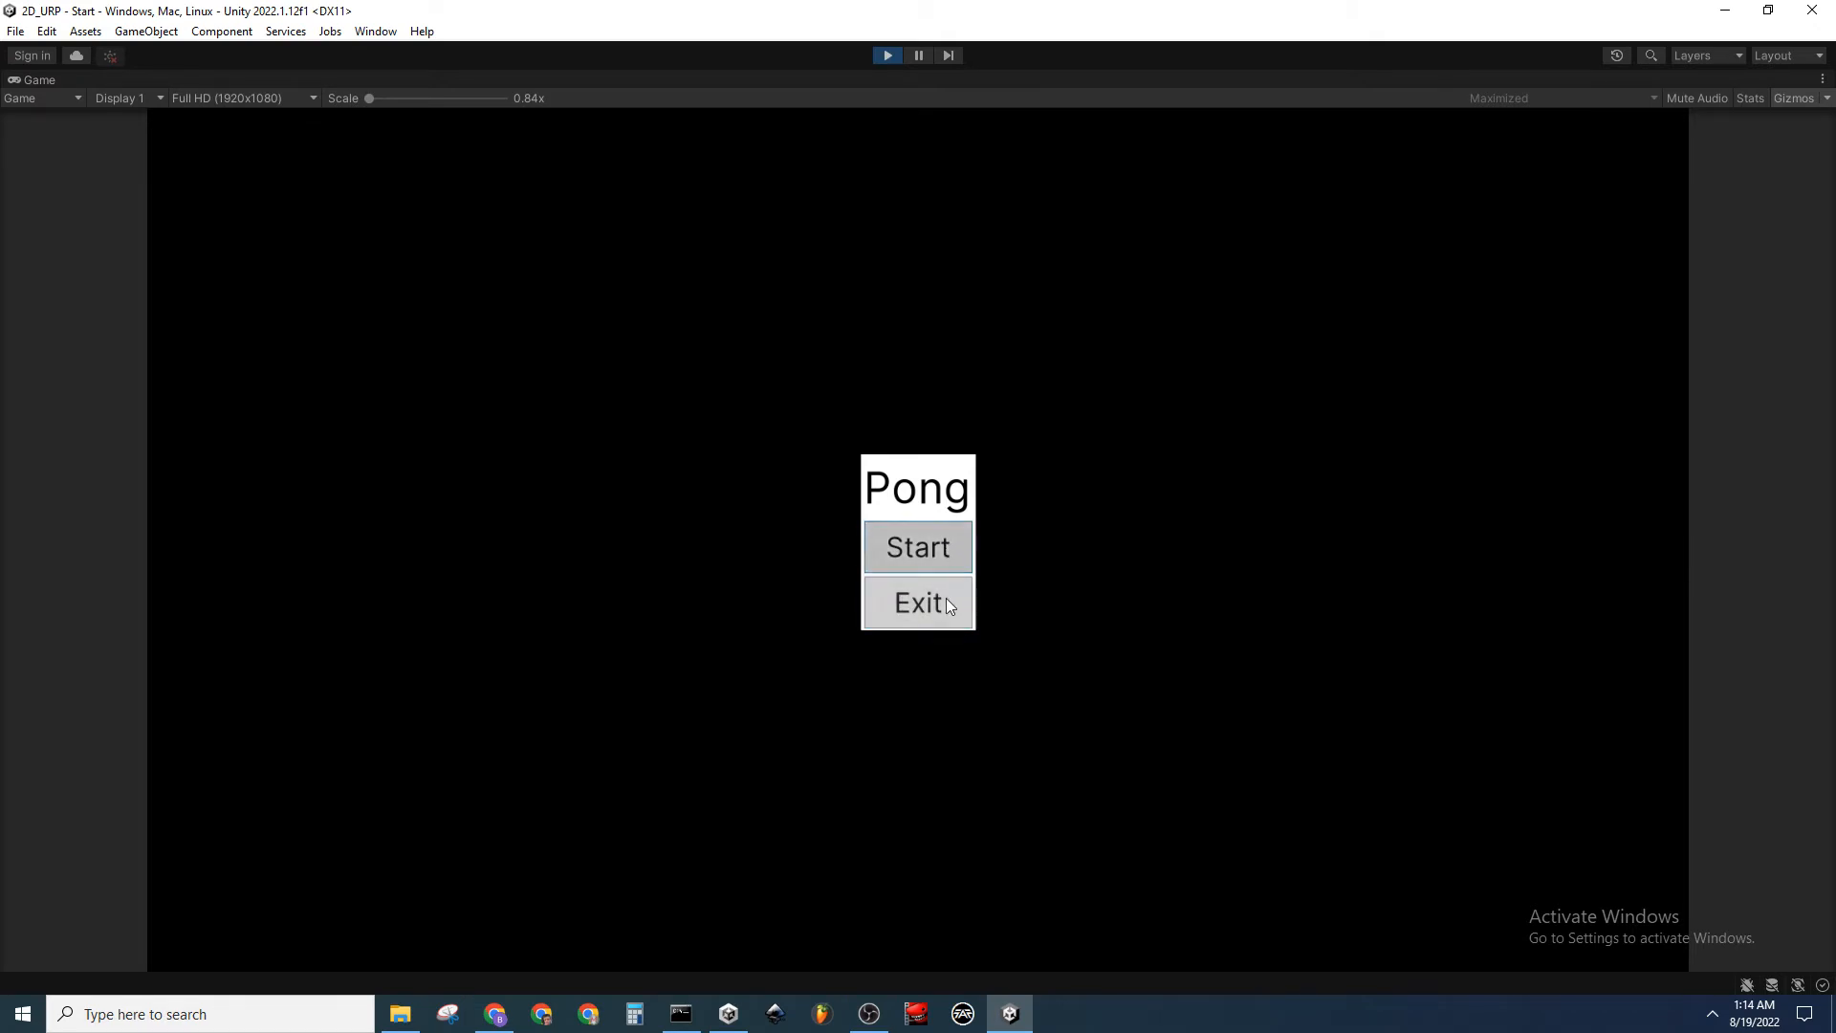
{"action": "left_click", "coordinate": [950, 537]}
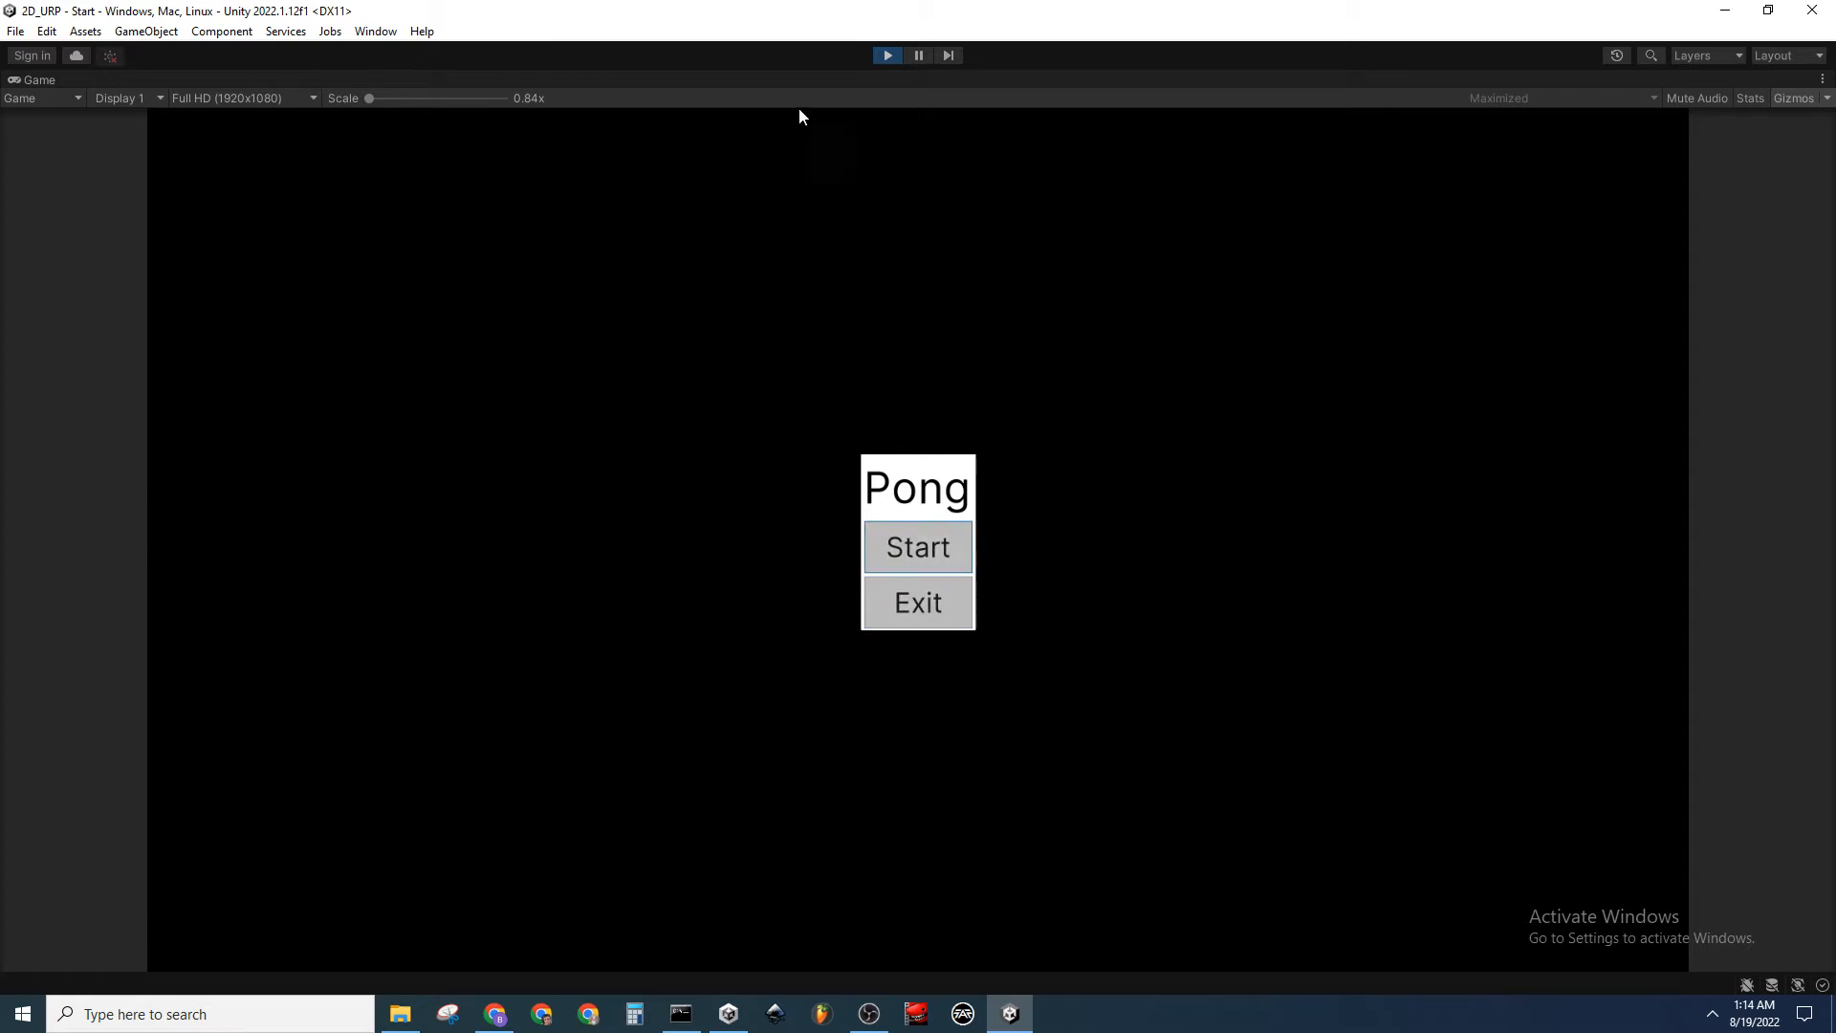
{"action": "left_click", "coordinate": [882, 57]}
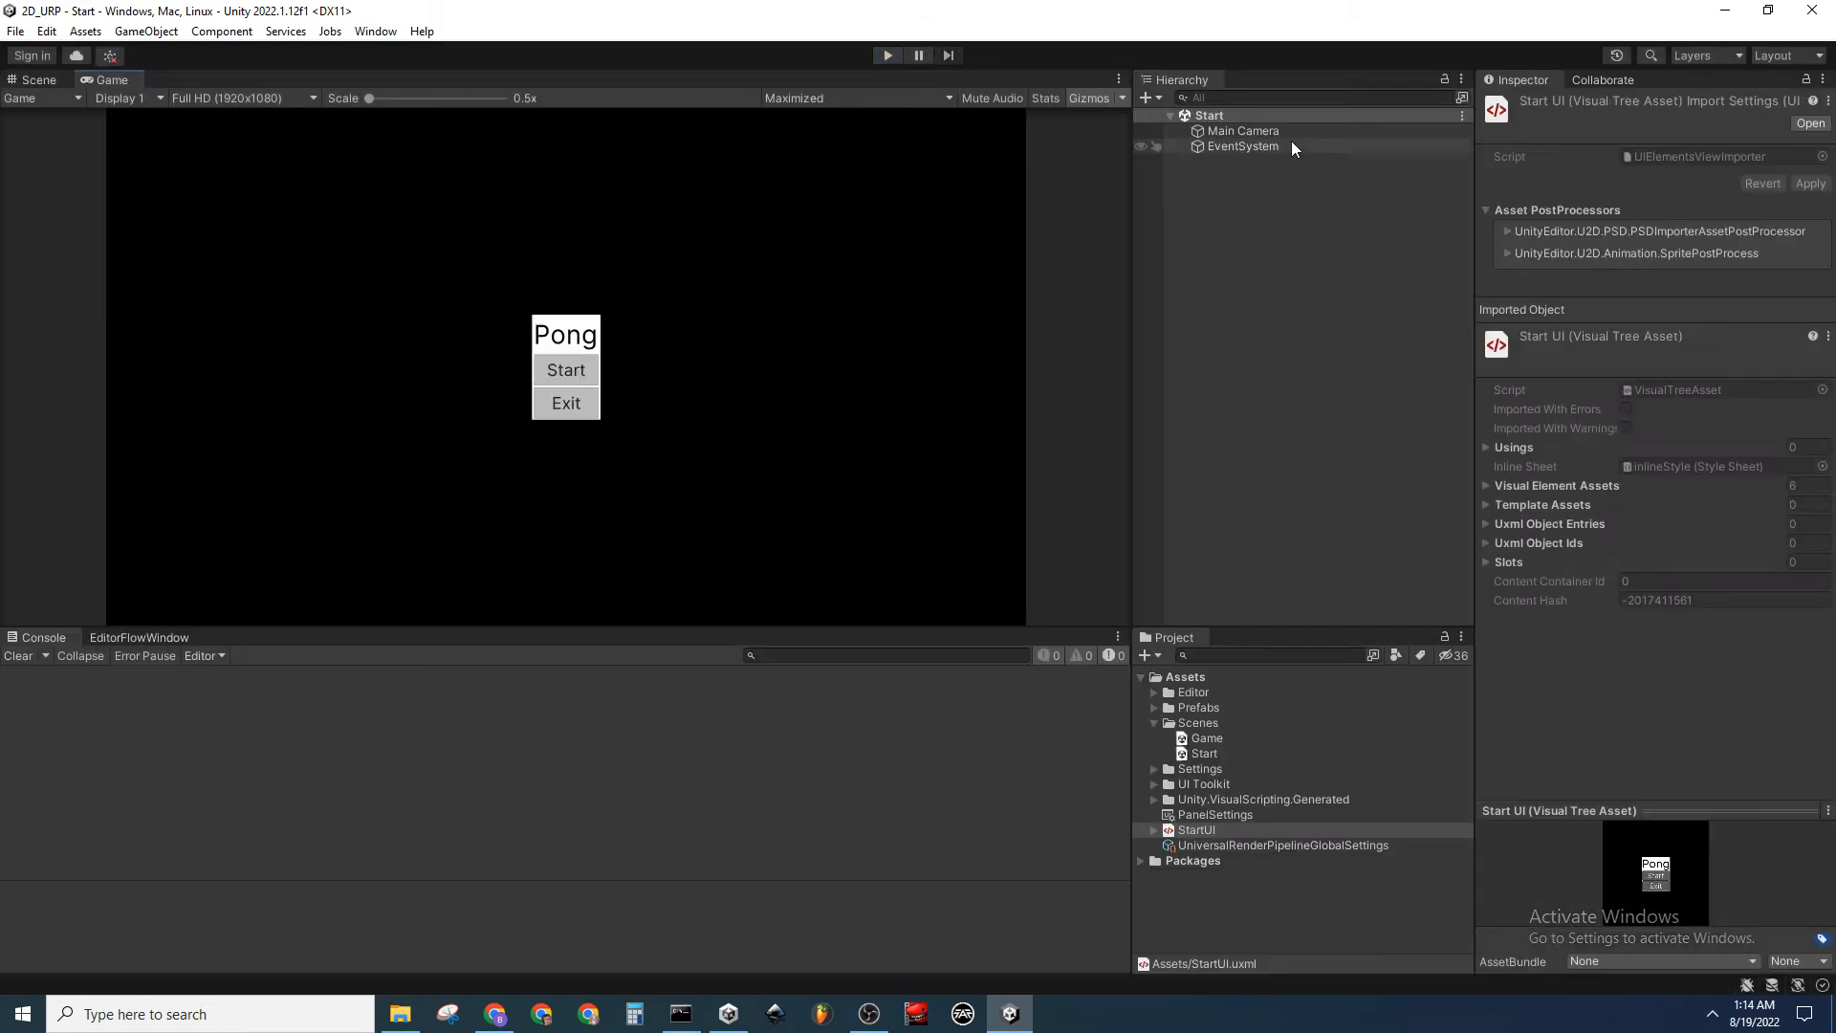
Save and play the Start scene with the EventSystem object temporarily disabled, re-enabling it after the run
{"action": "left_click", "coordinate": [1287, 134]}
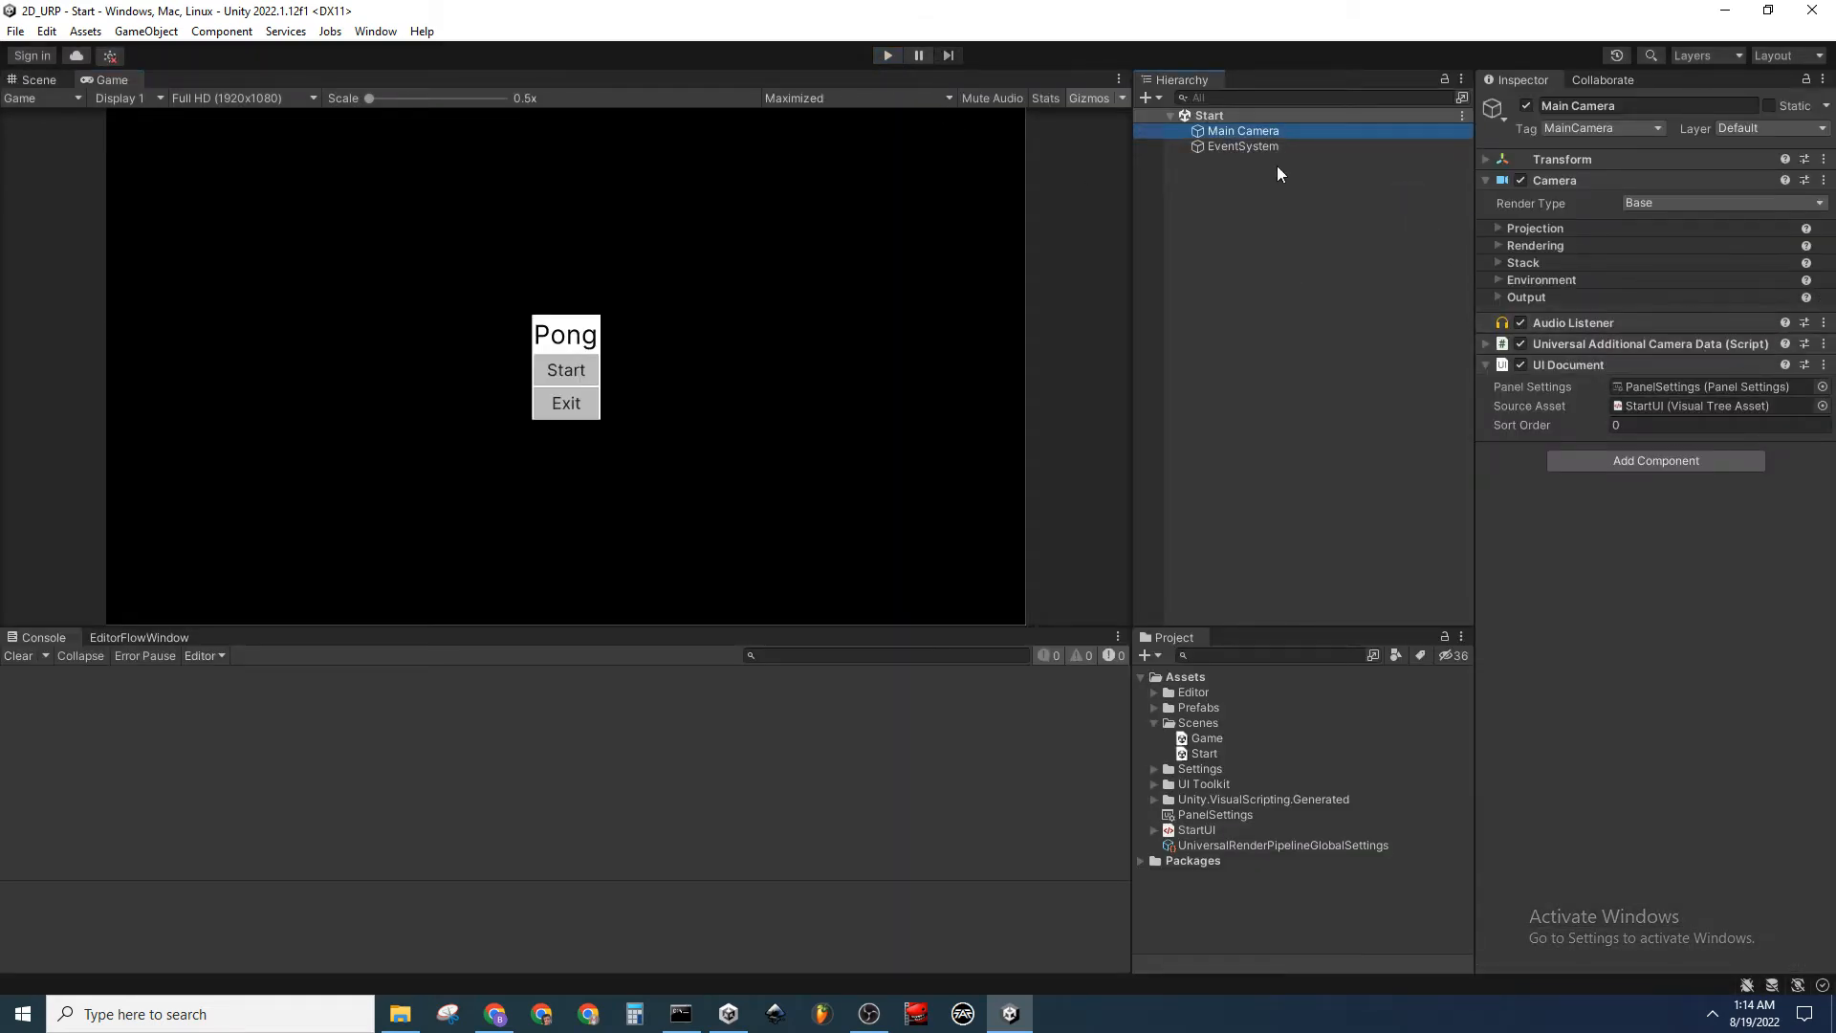
{"action": "left_click", "coordinate": [1284, 145]}
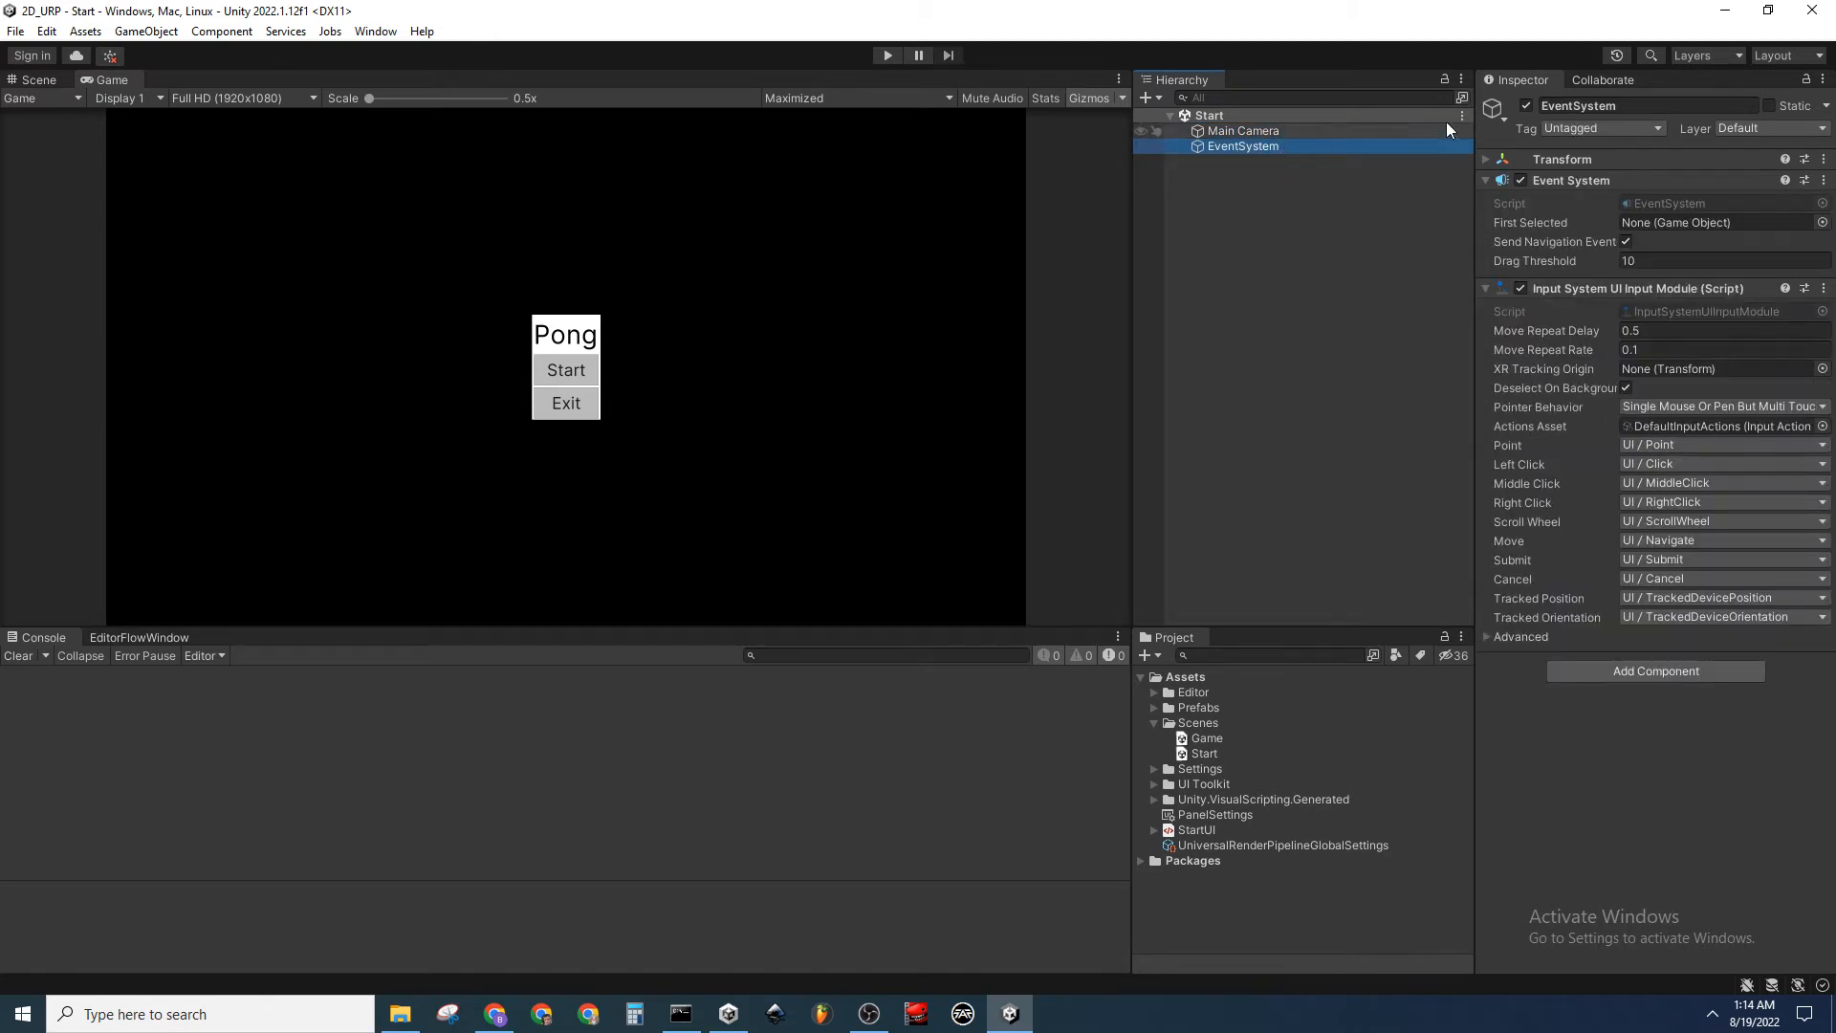
{"action": "left_click", "coordinate": [1526, 105]}
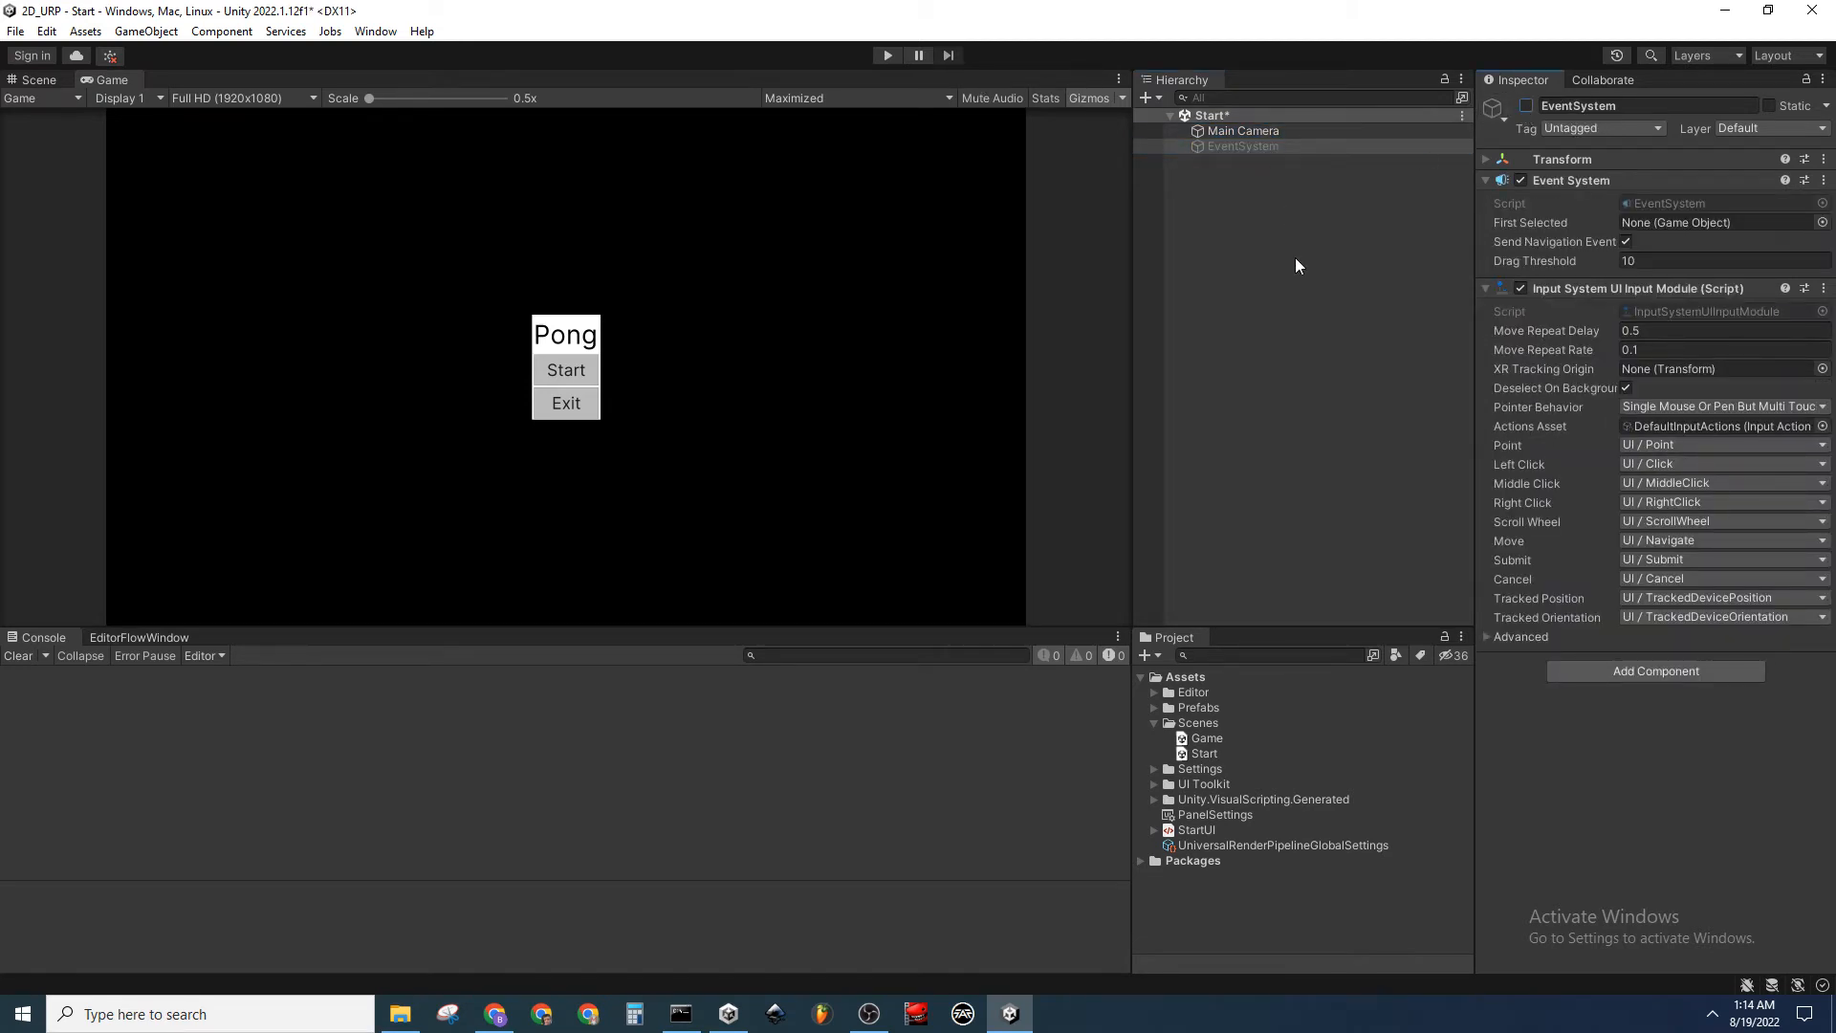
{"action": "key", "text": "ctrl+s"}
{"action": "left_click", "coordinate": [888, 55]}
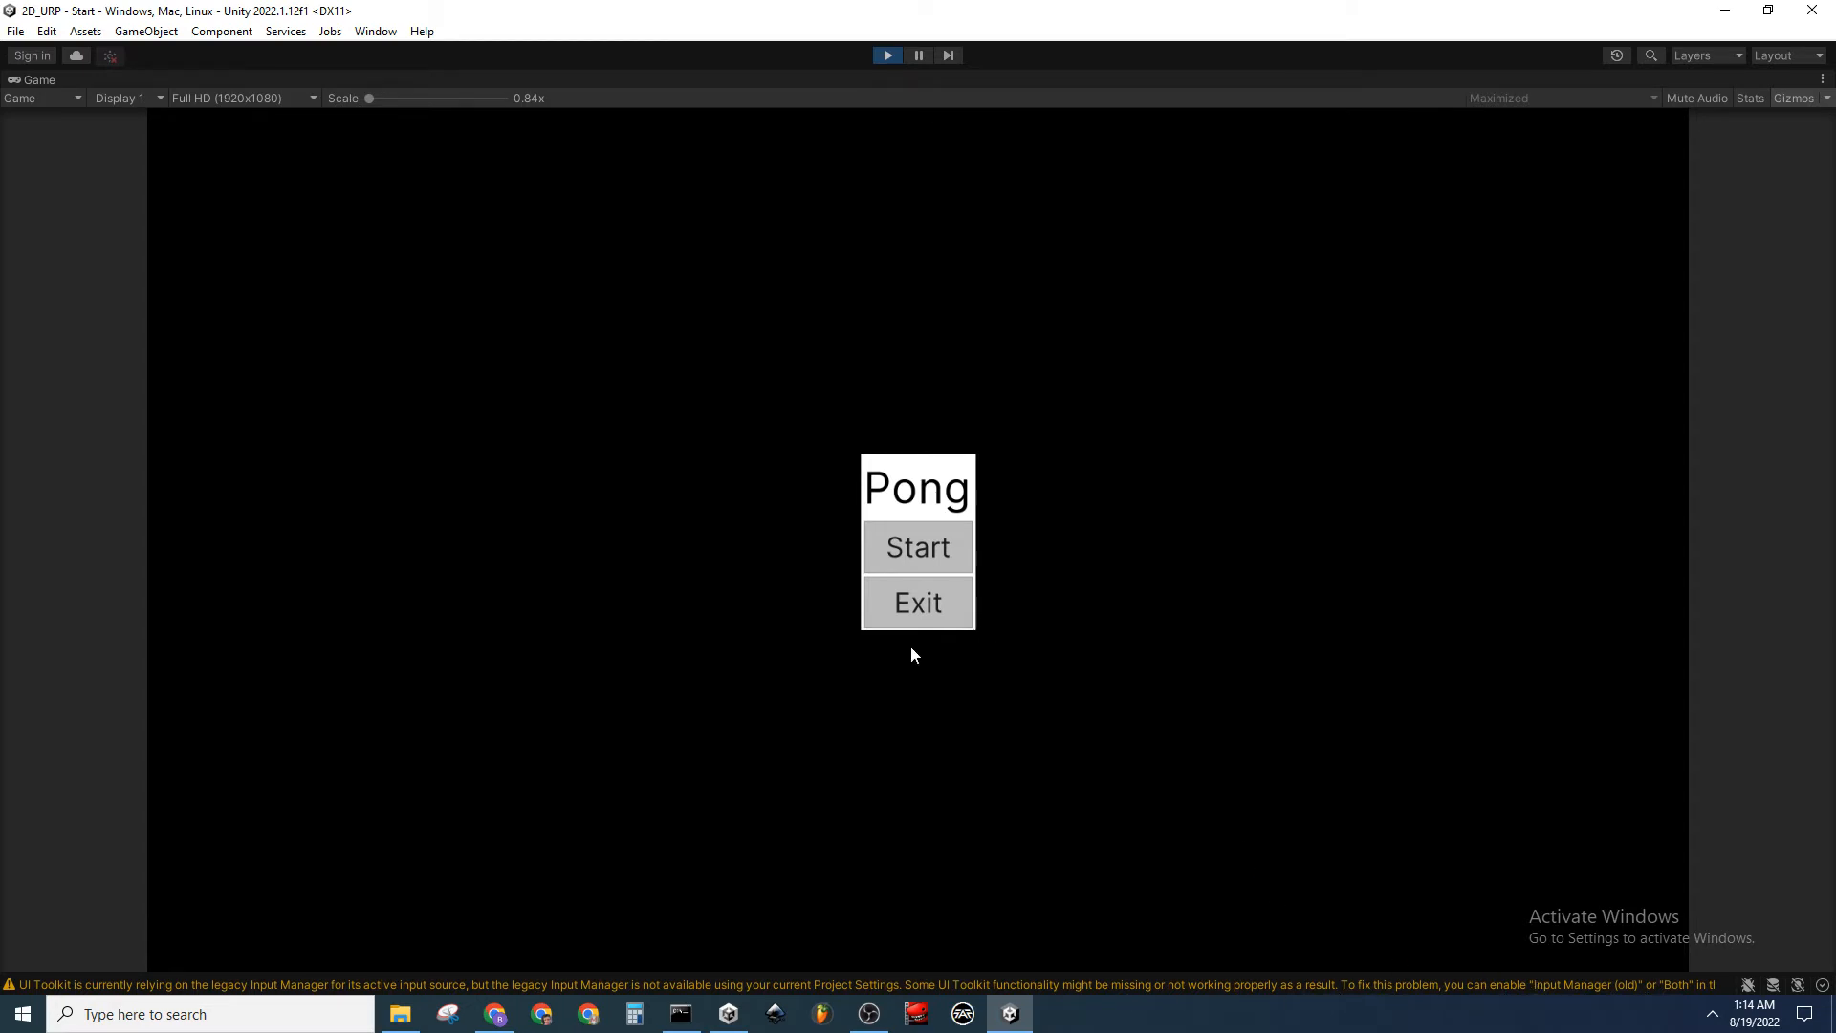
{"action": "left_click", "coordinate": [874, 65]}
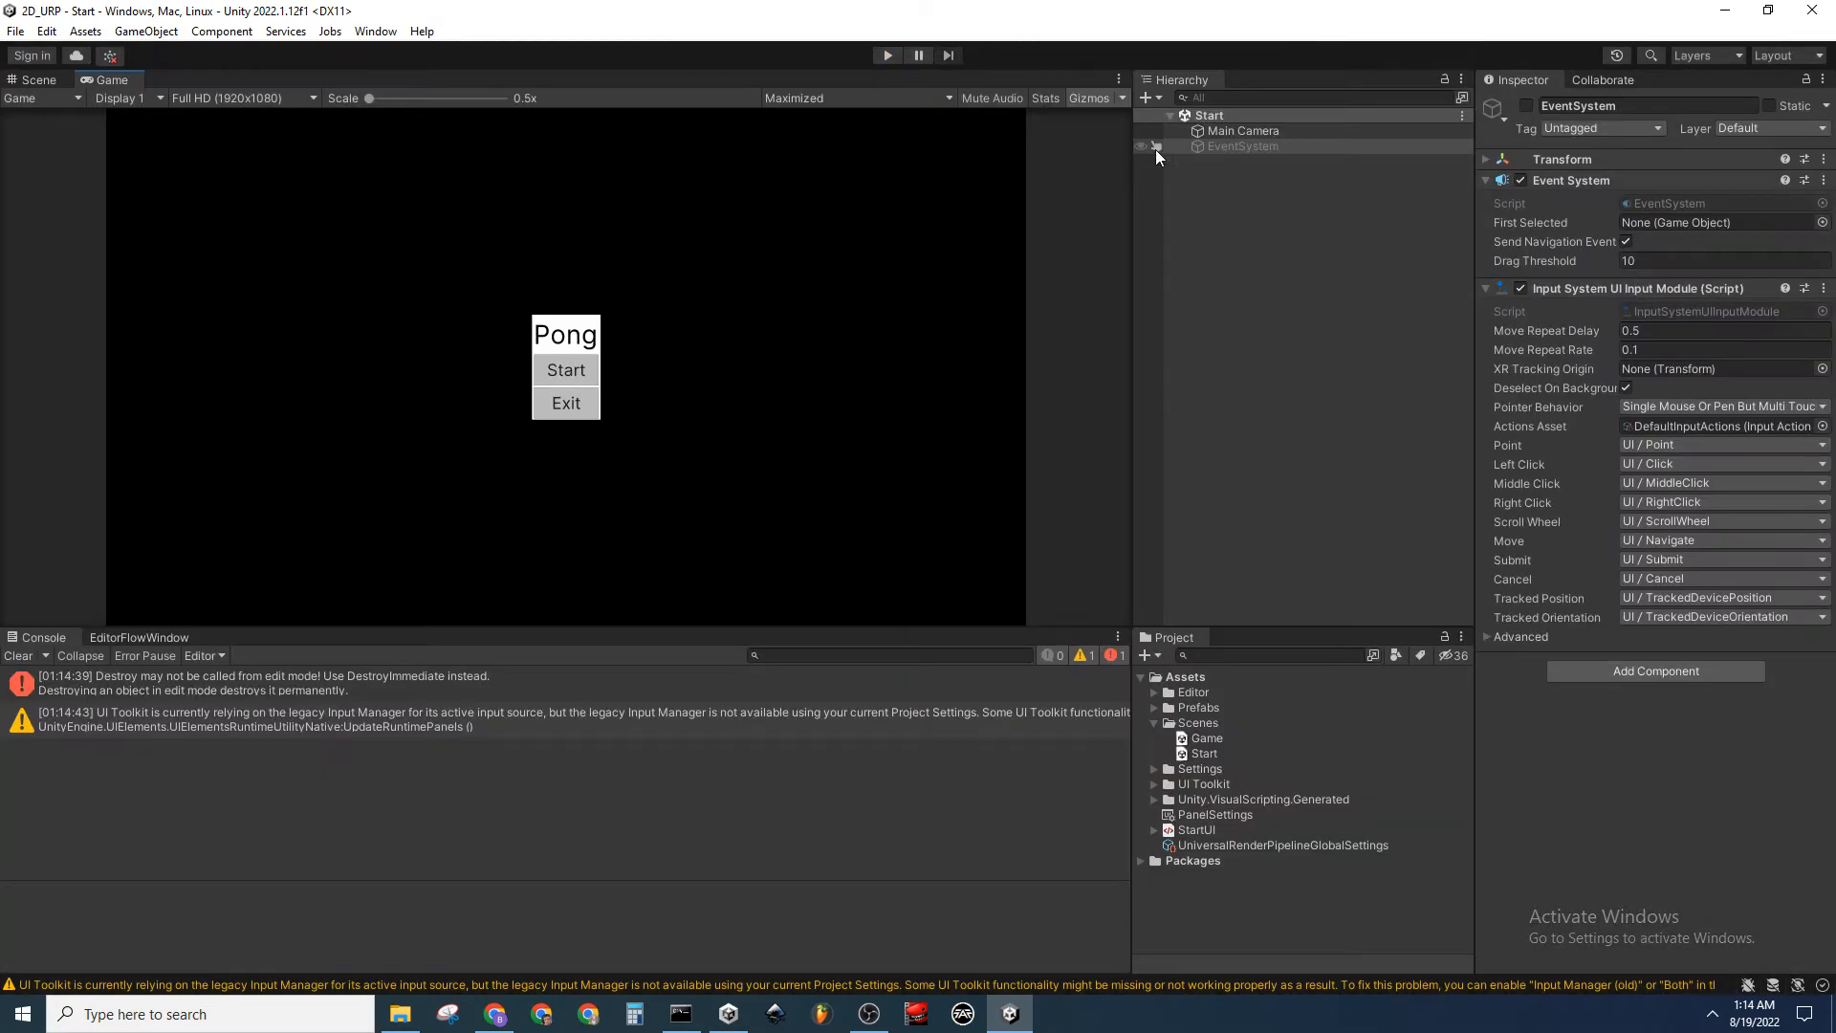
{"action": "left_click", "coordinate": [1524, 106]}
Switch Main Camera's UI Document component off and back on, and clear the Console
{"action": "left_click", "coordinate": [1329, 133]}
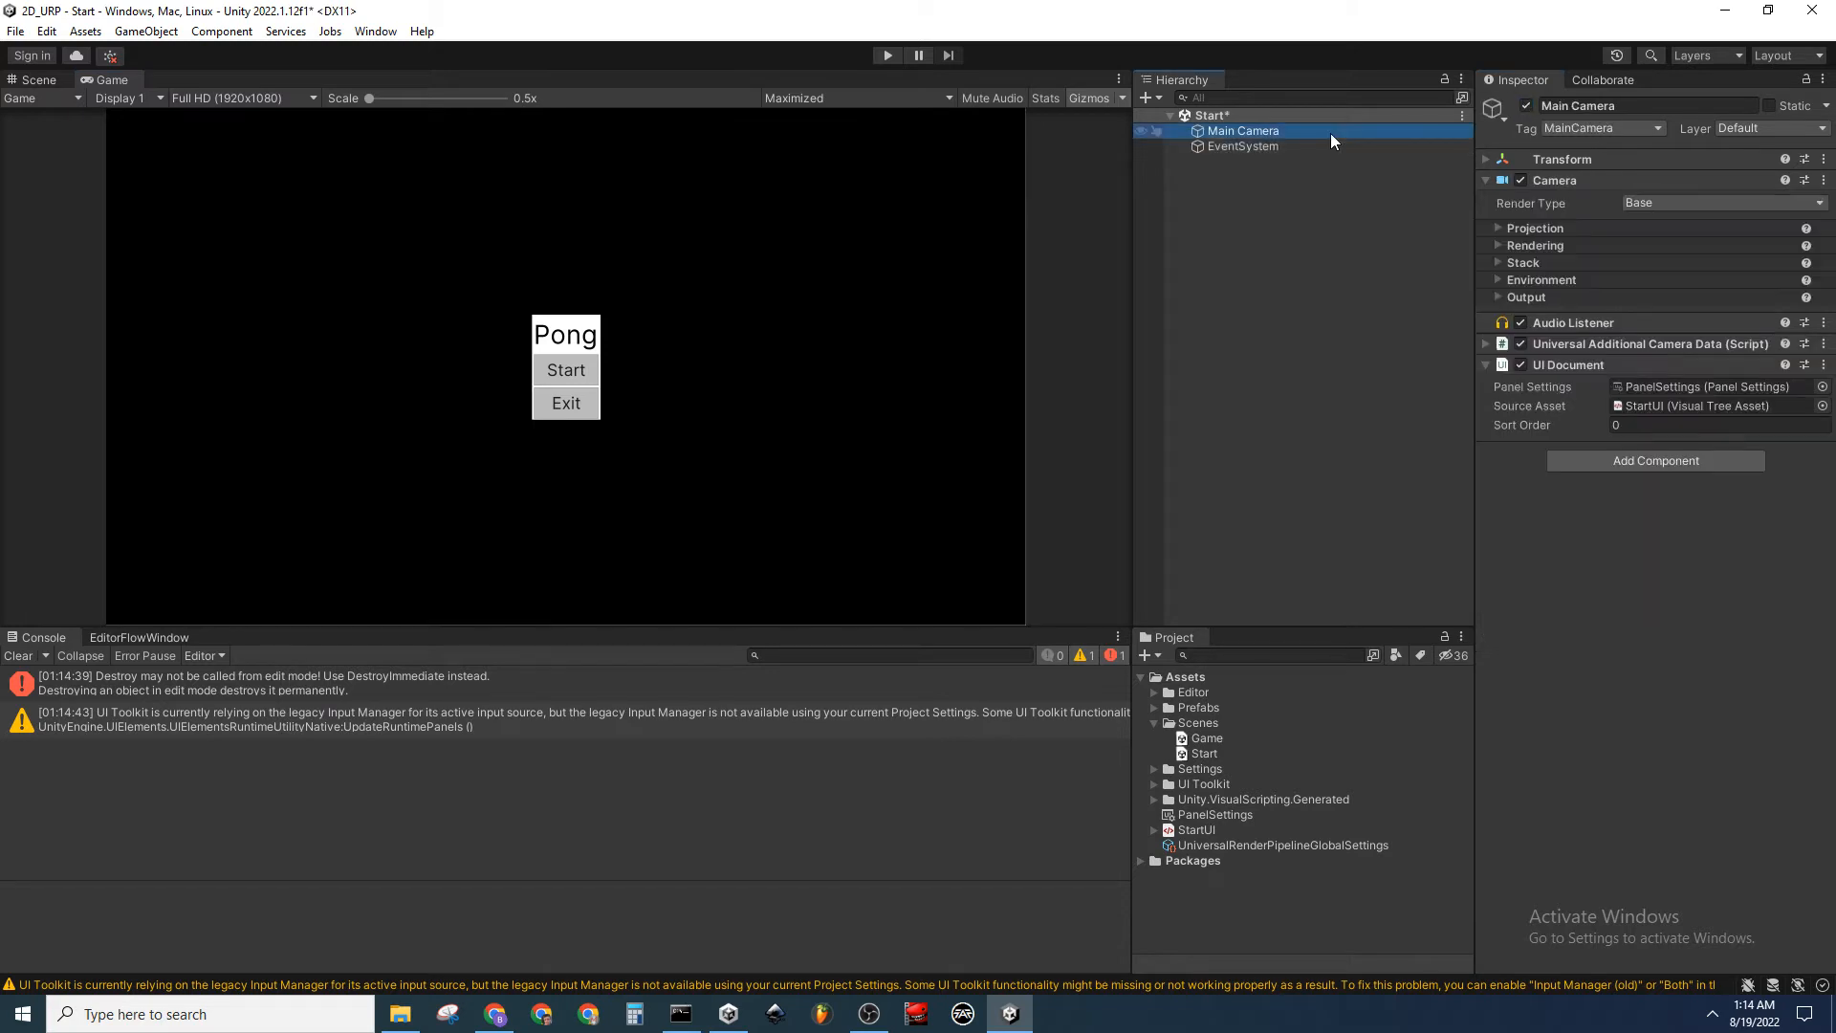
{"action": "left_click", "coordinate": [1521, 365]}
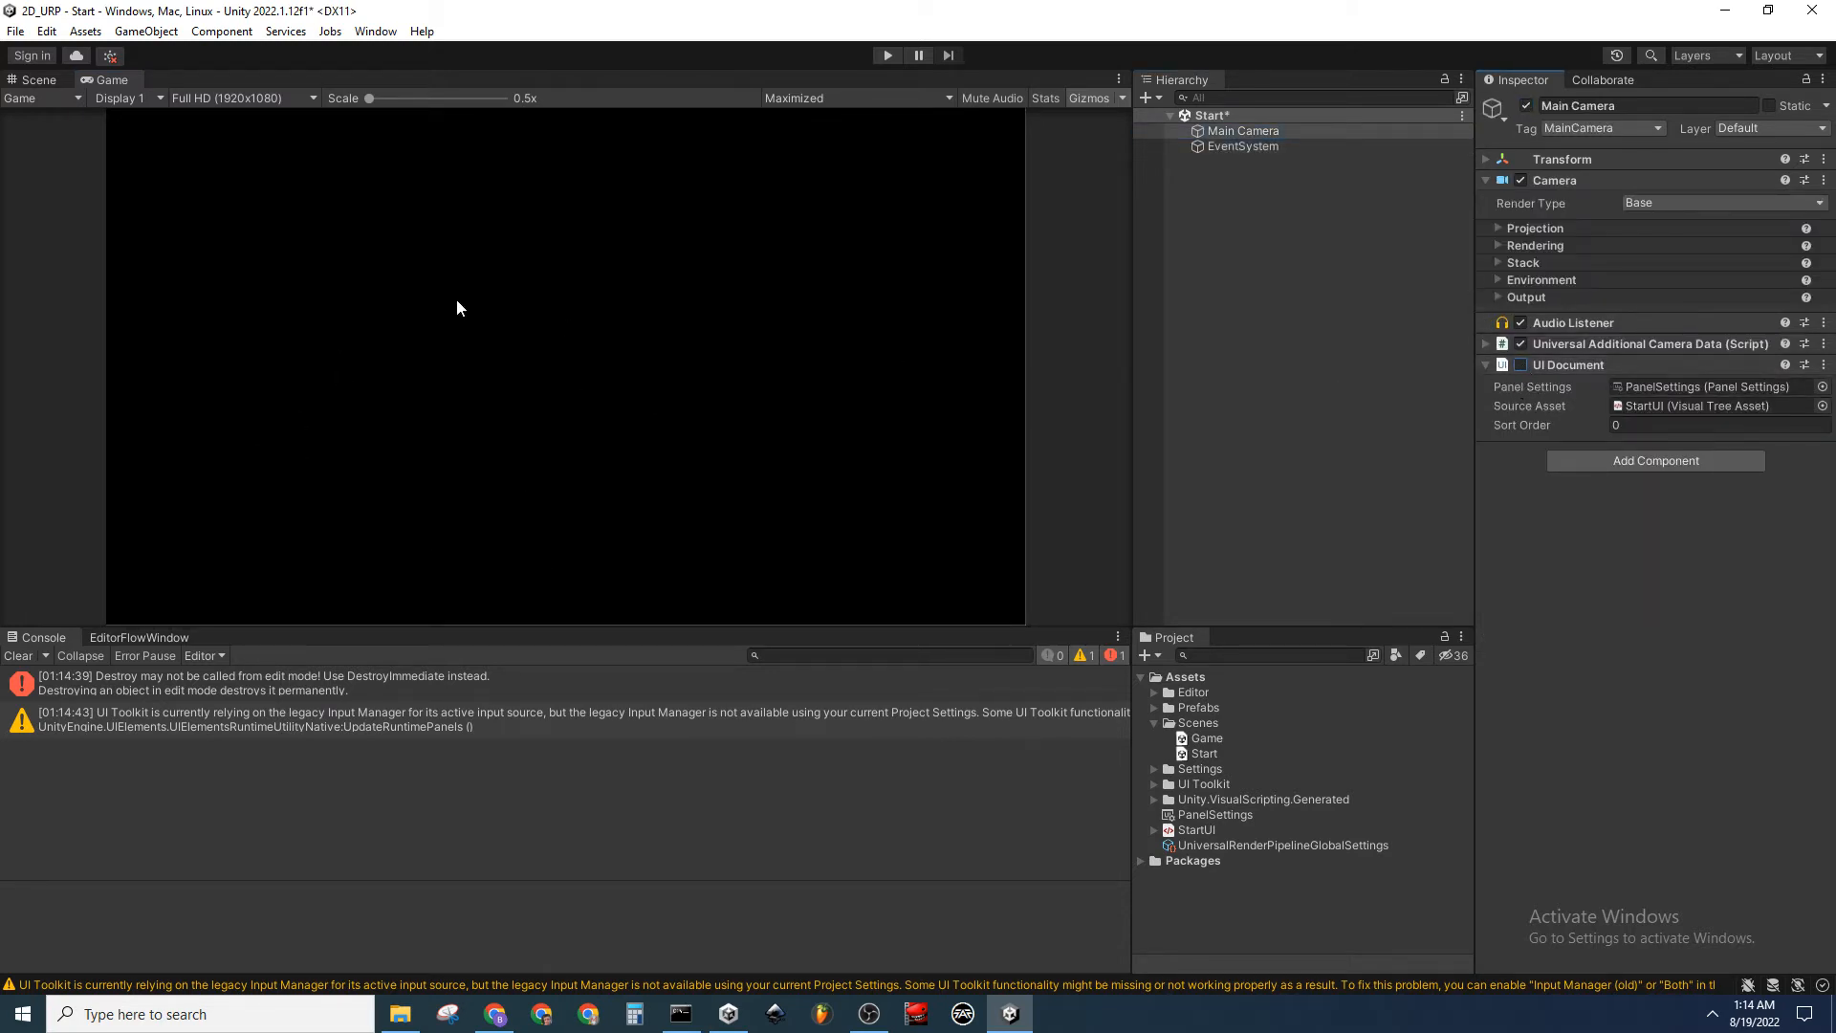
{"action": "left_click", "coordinate": [1520, 364]}
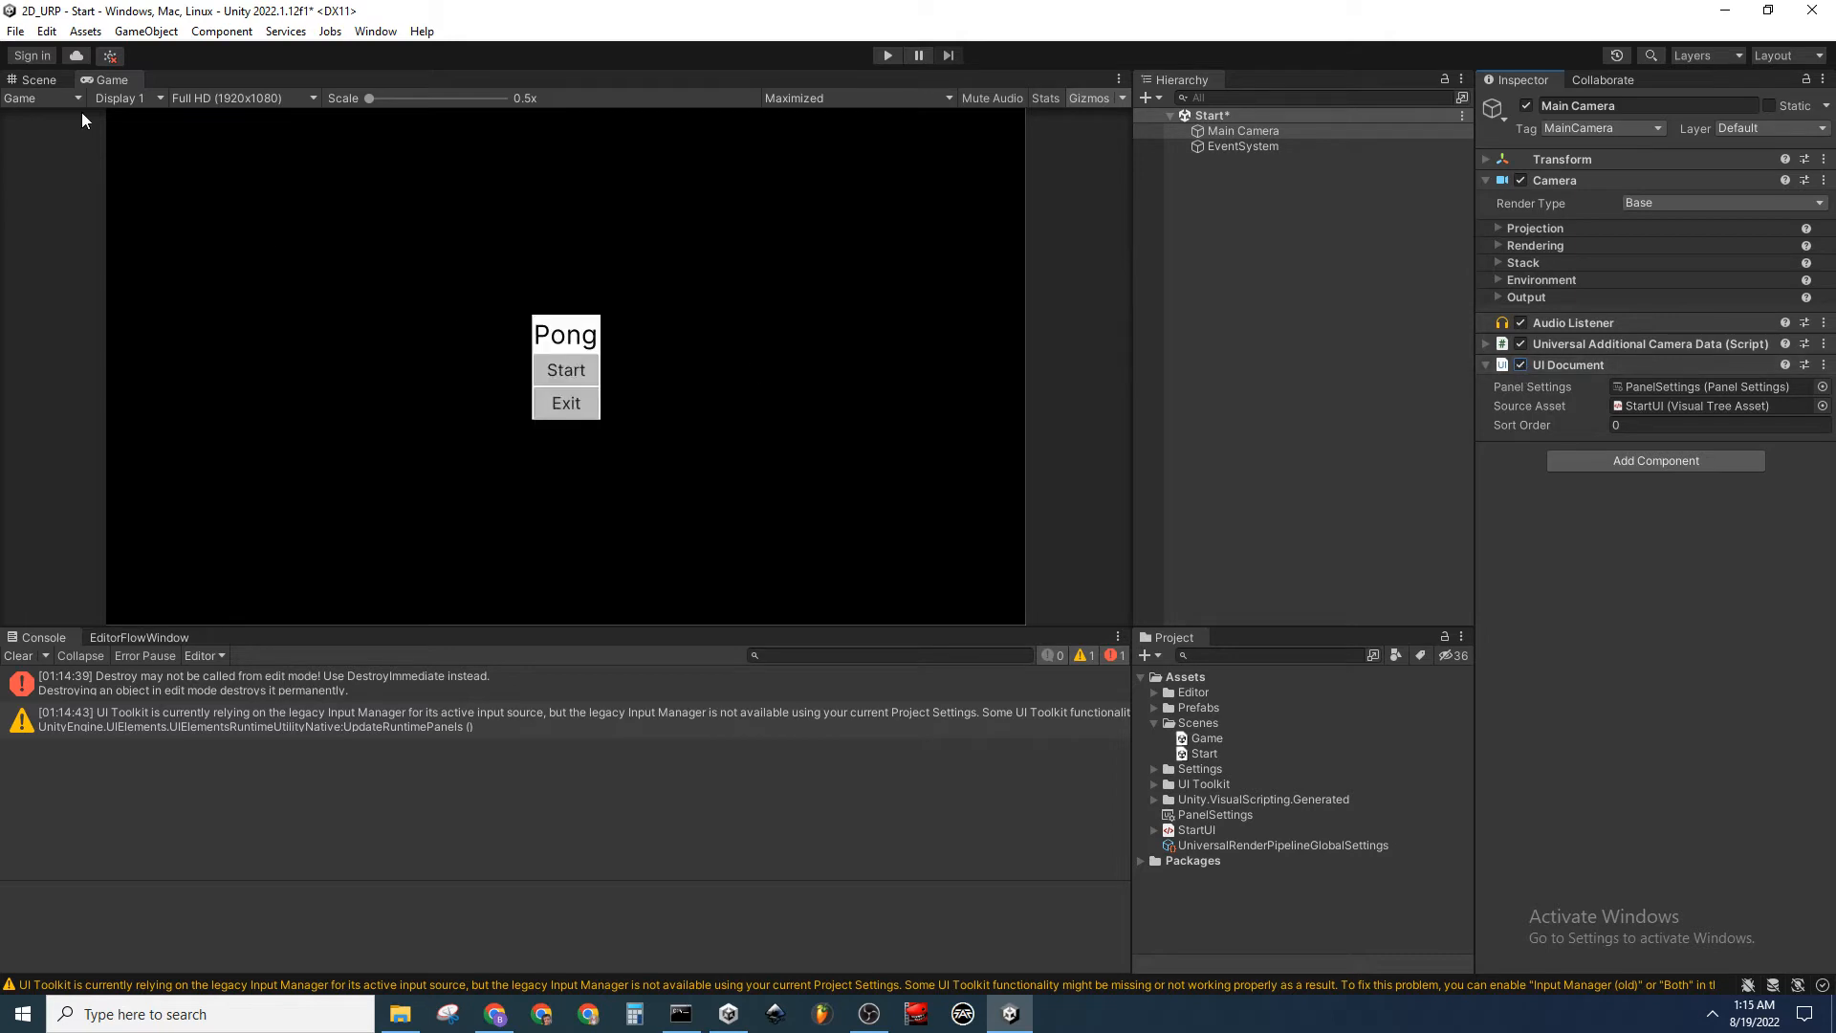
{"action": "left_click", "coordinate": [38, 655]}
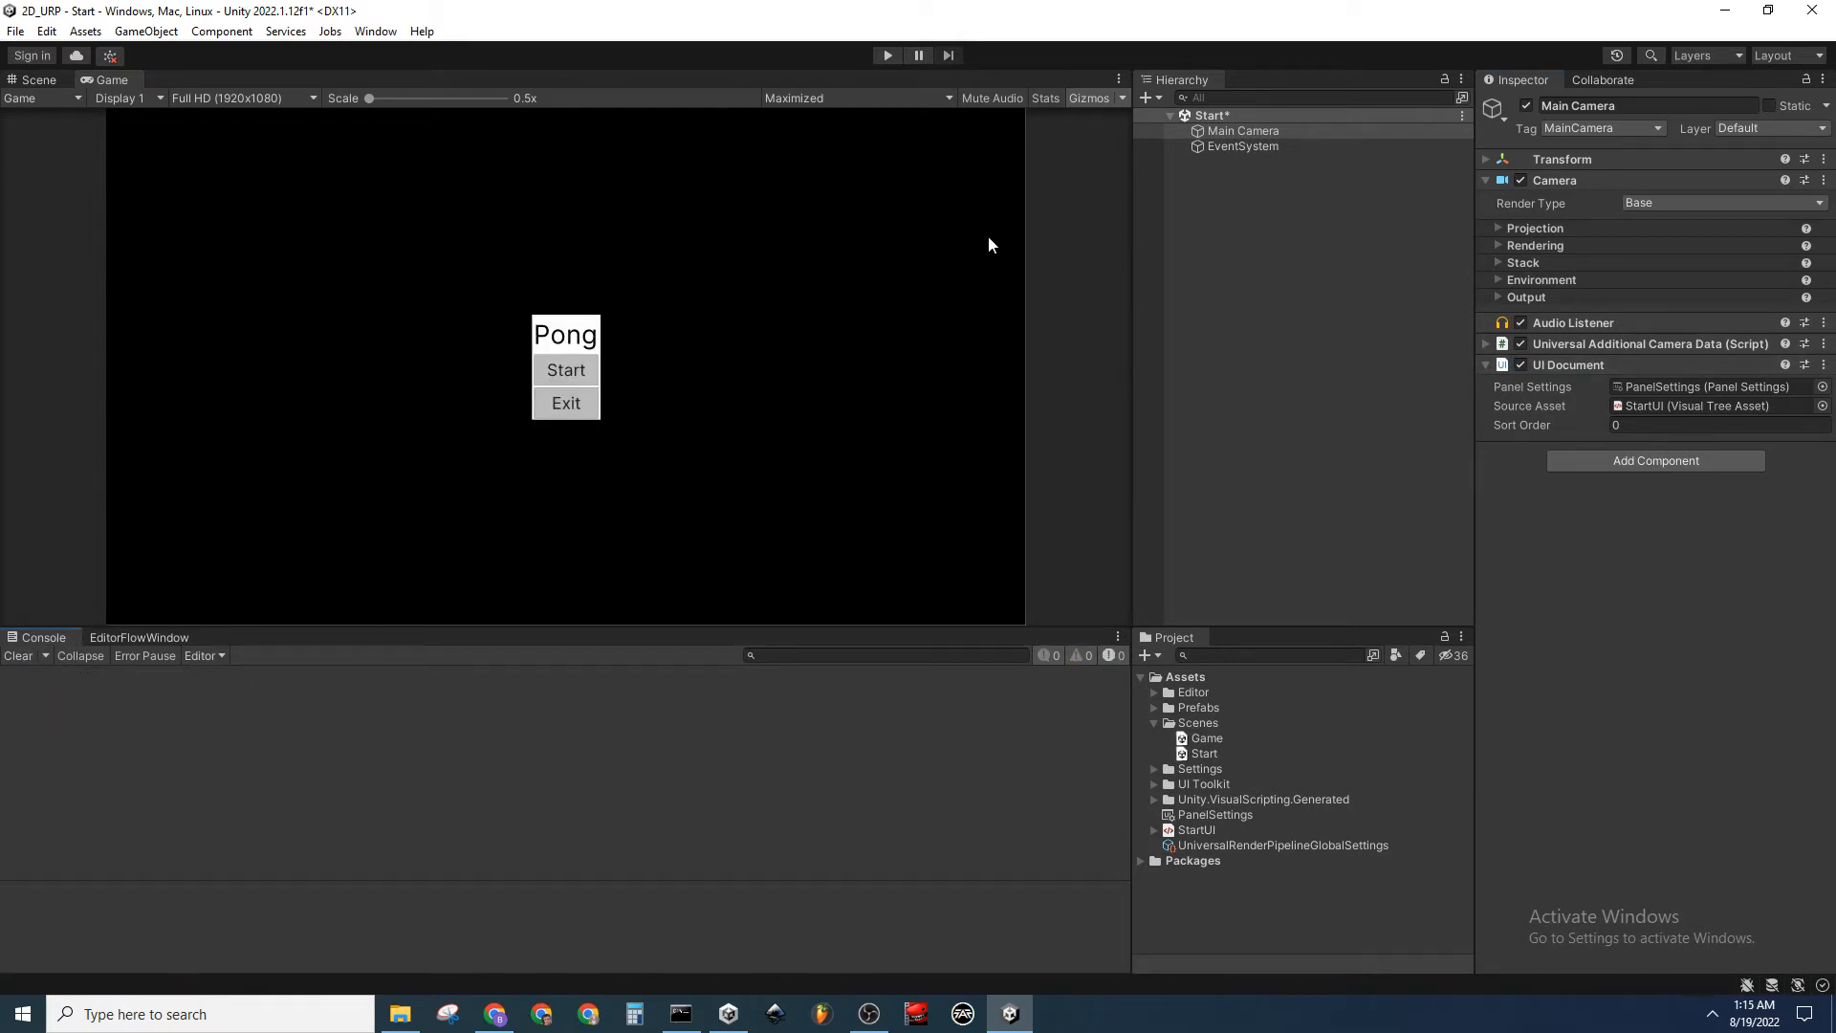
Save the Start scene and open the Game scene from the Scenes folder
{"action": "key", "text": "ctrl+s"}
{"action": "double_click", "coordinate": [1240, 739]}
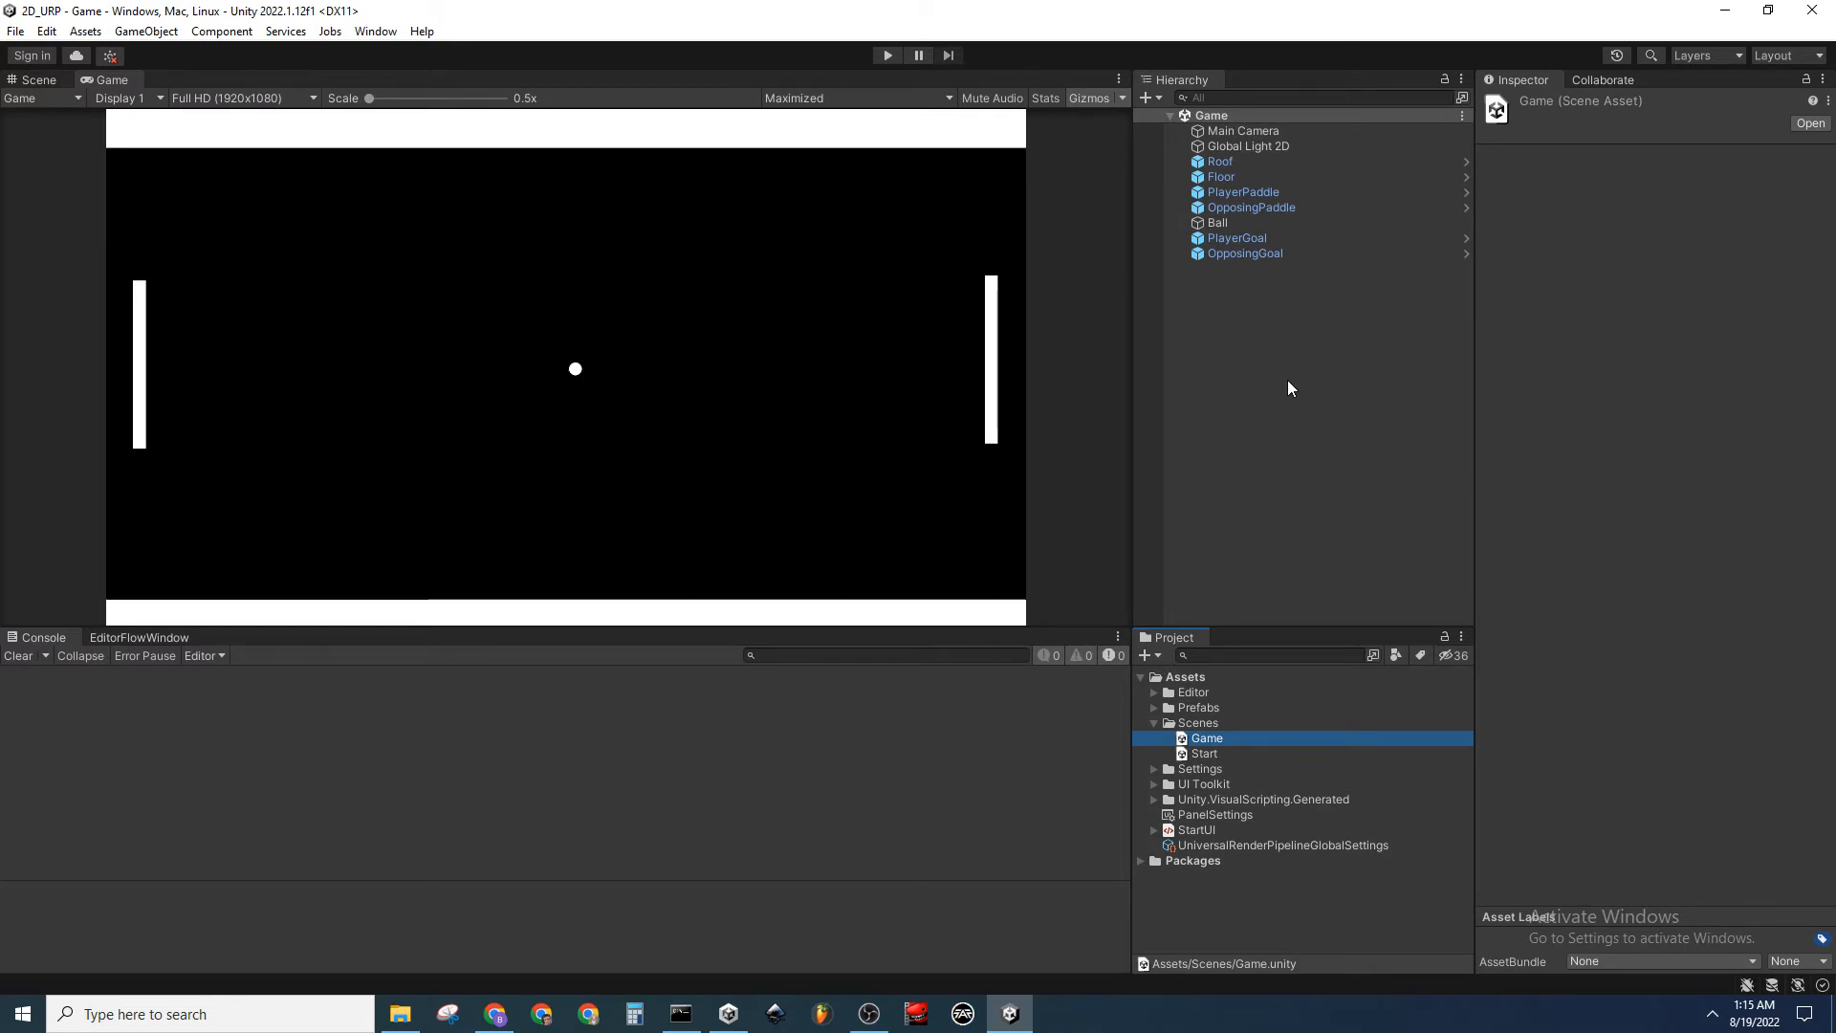
Add a UI Document component to the Game scene's Main Camera and assign PanelSettings as its panel settings
{"action": "left_click", "coordinate": [1282, 130]}
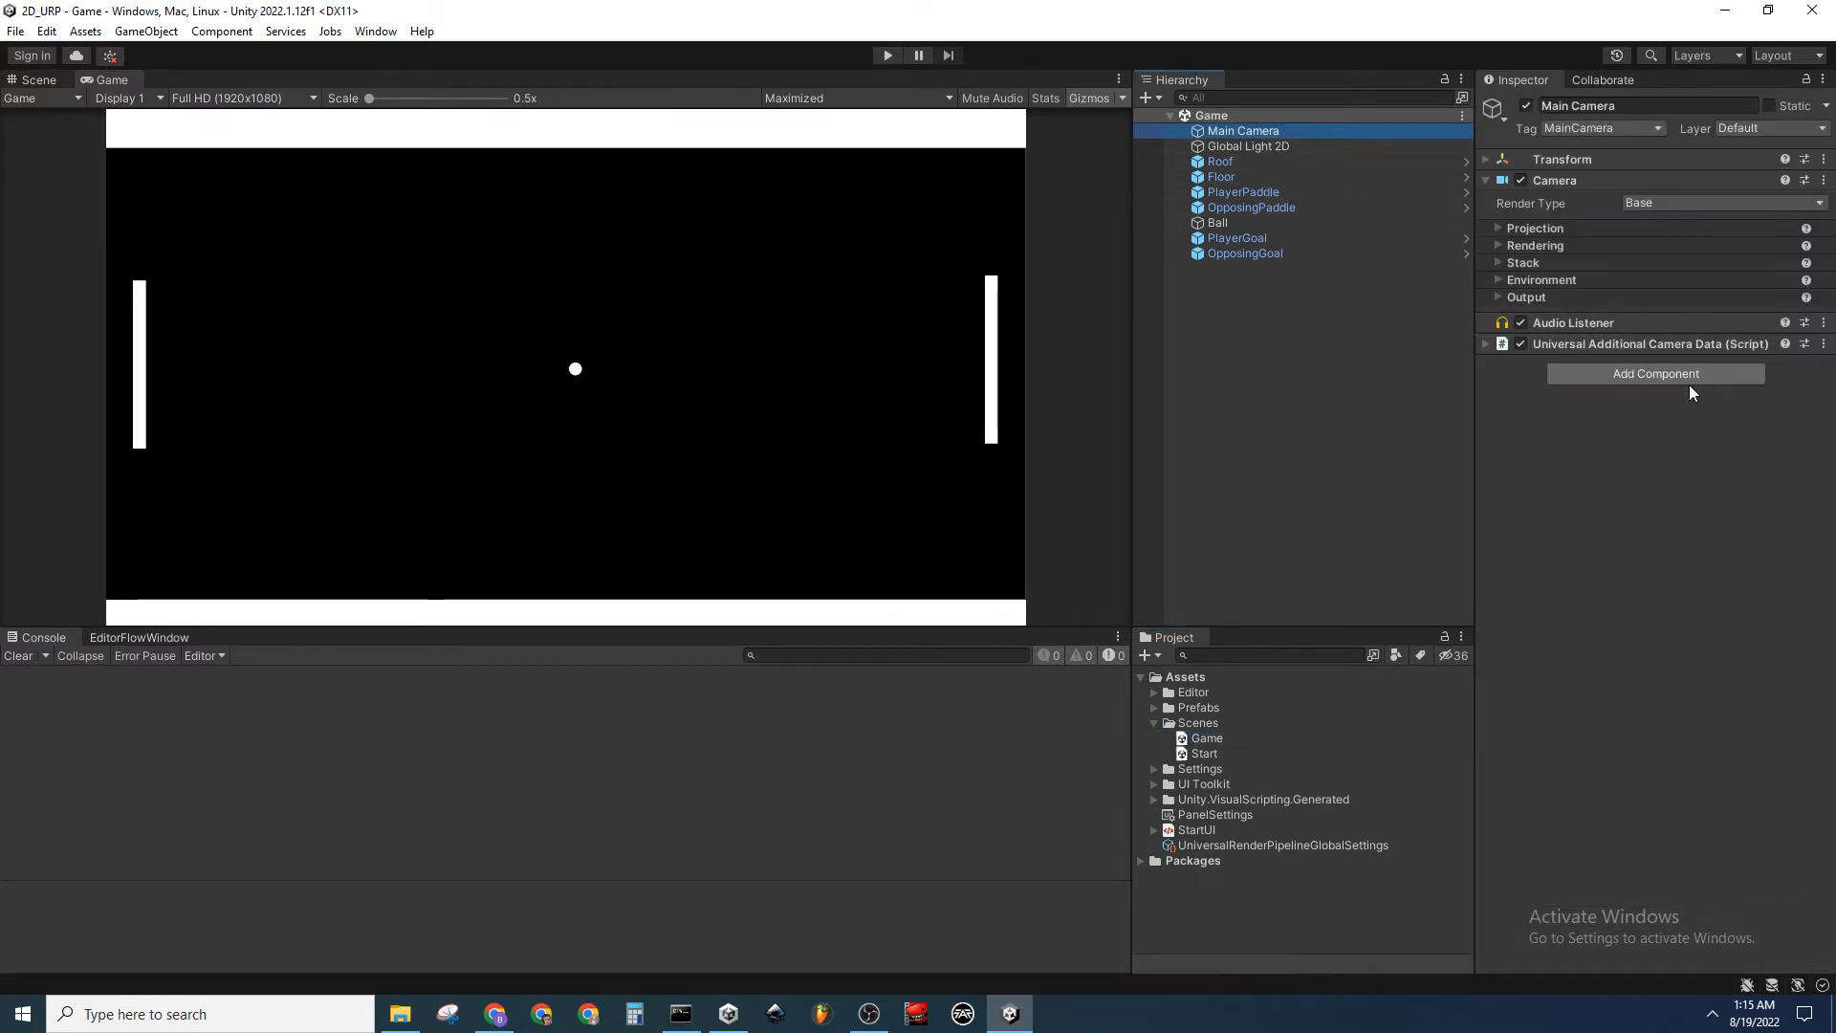
{"action": "left_click", "coordinate": [1634, 372]}
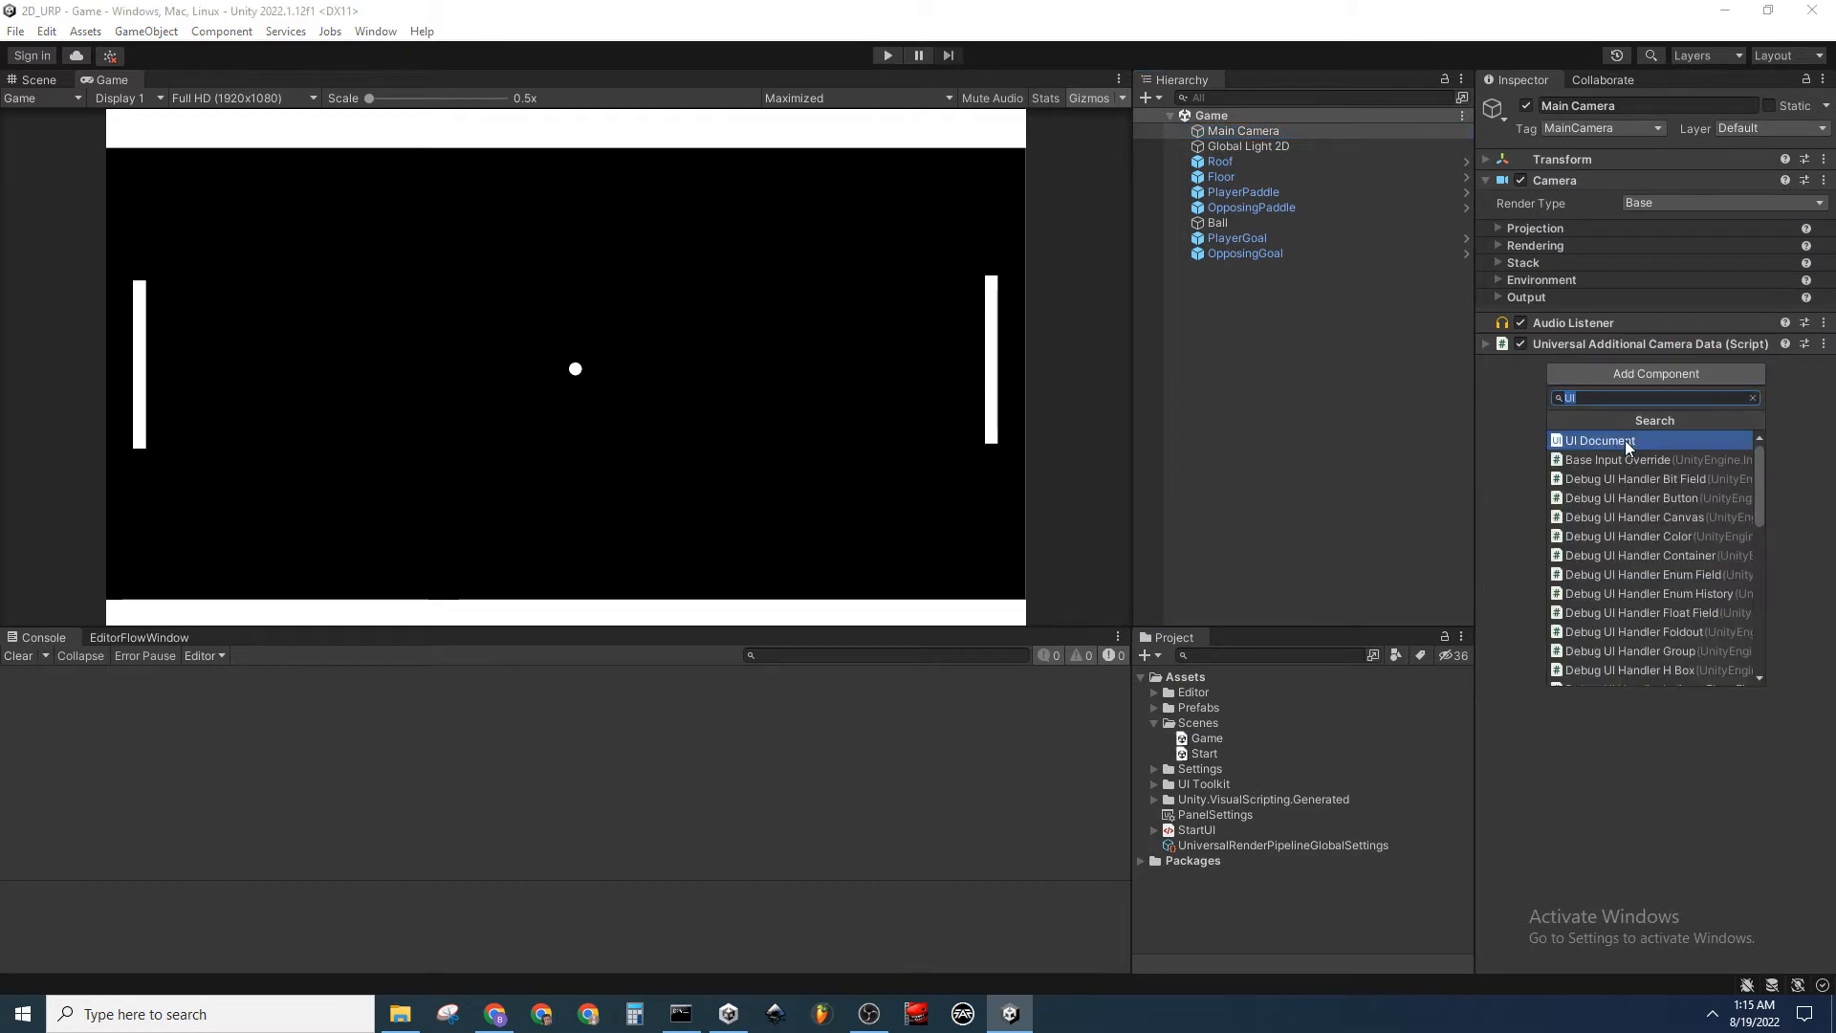
{"action": "left_click", "coordinate": [1625, 440]}
{"action": "left_click", "coordinate": [1822, 441]}
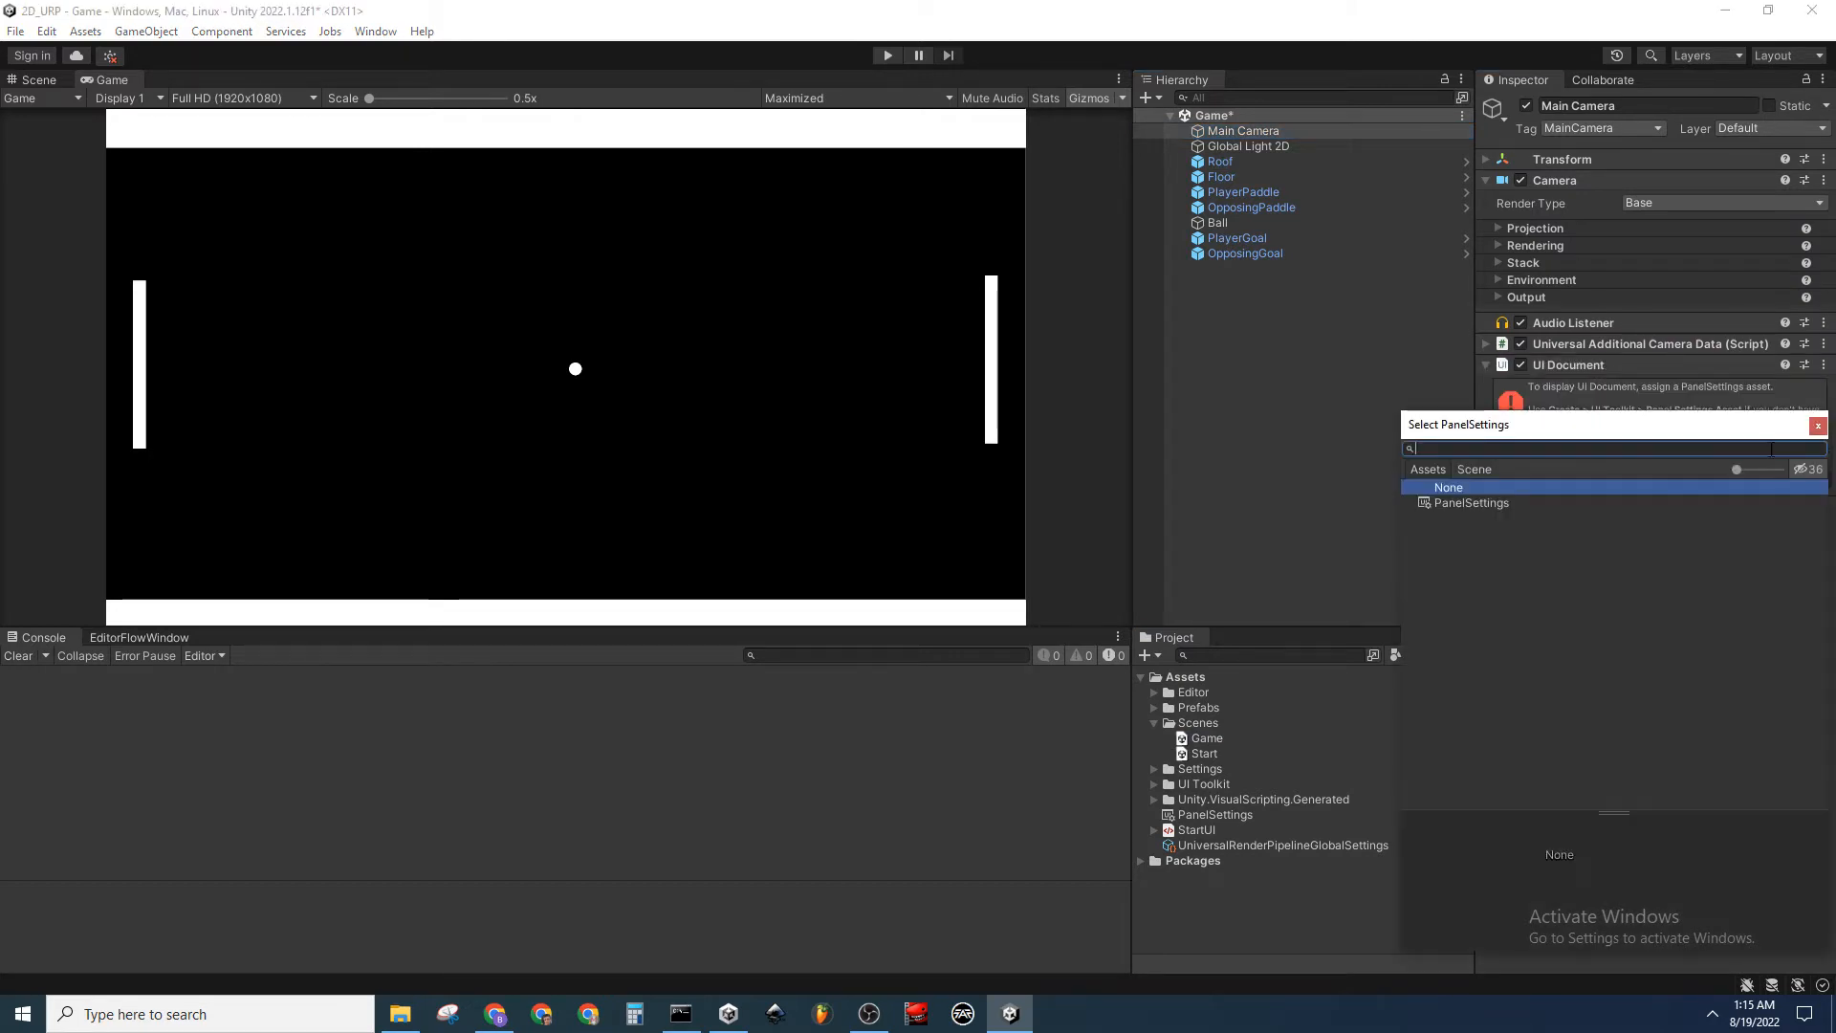
{"action": "double_click", "coordinate": [1530, 501]}
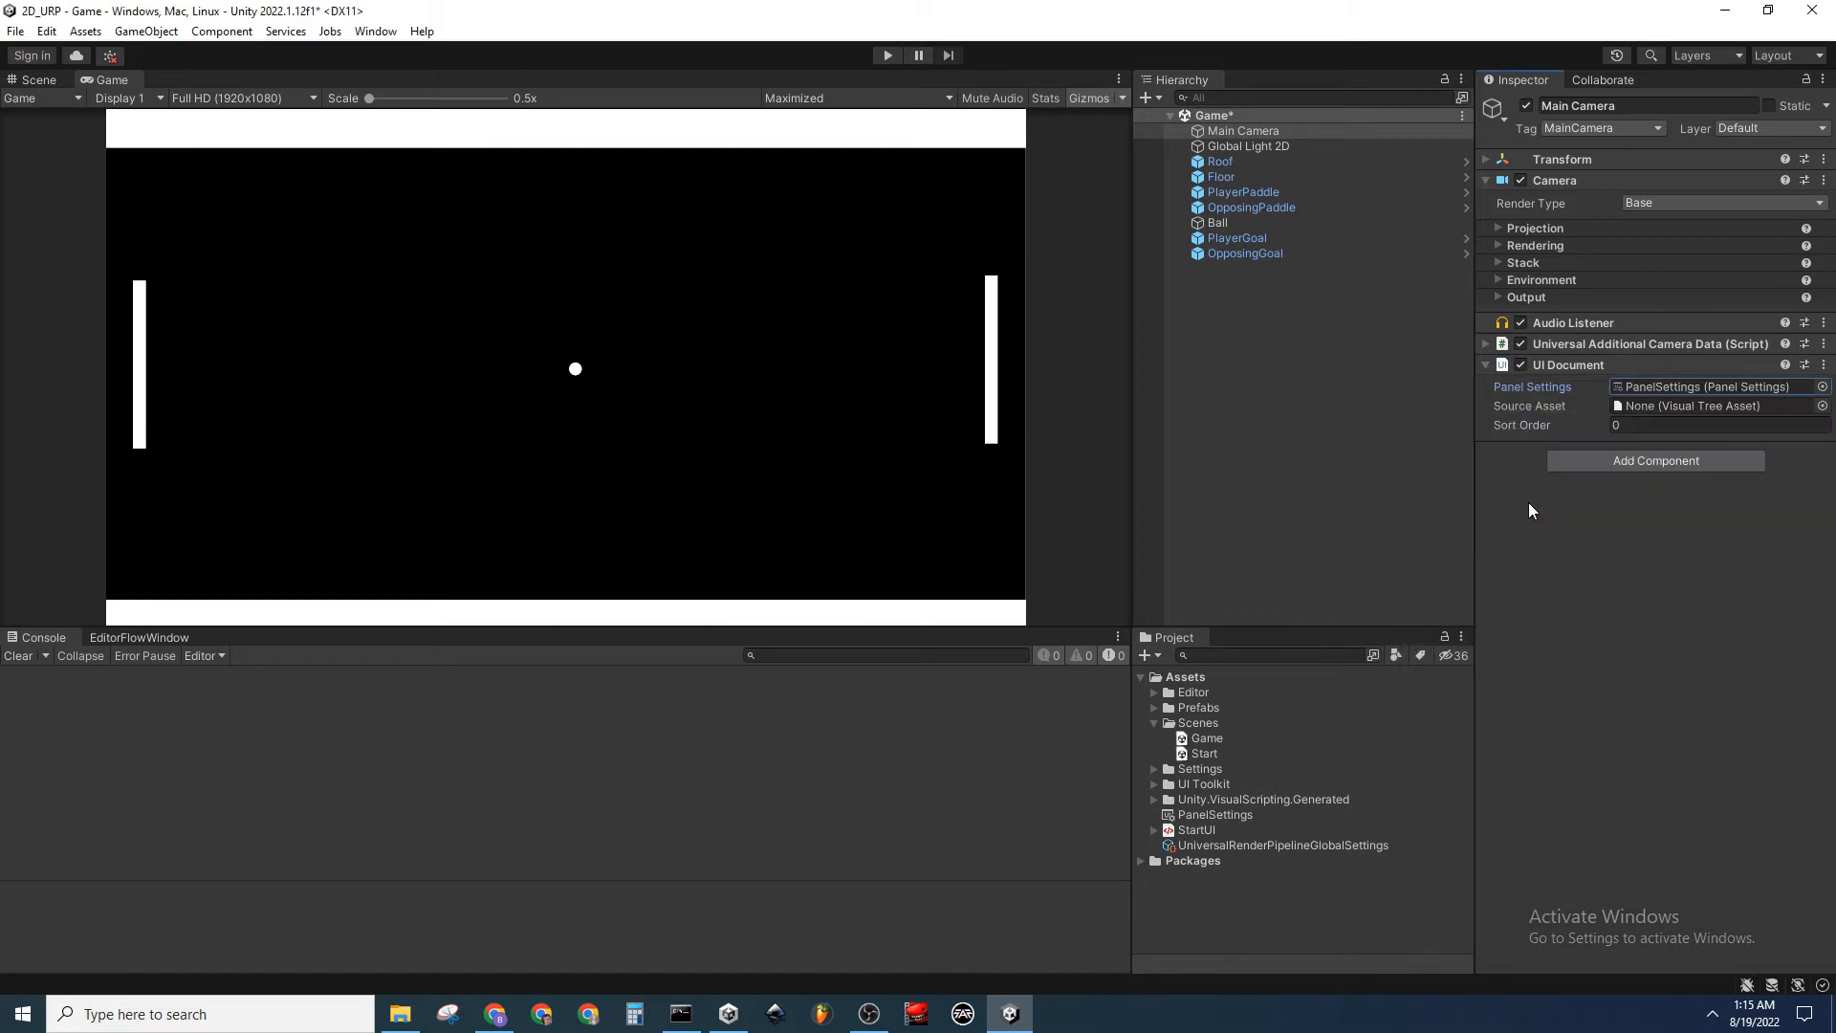
Create a UI Toolkit UI Document named GameUI in the Assets folder
{"action": "left_click", "coordinate": [1154, 724]}
{"action": "right_click", "coordinate": [1218, 676]}
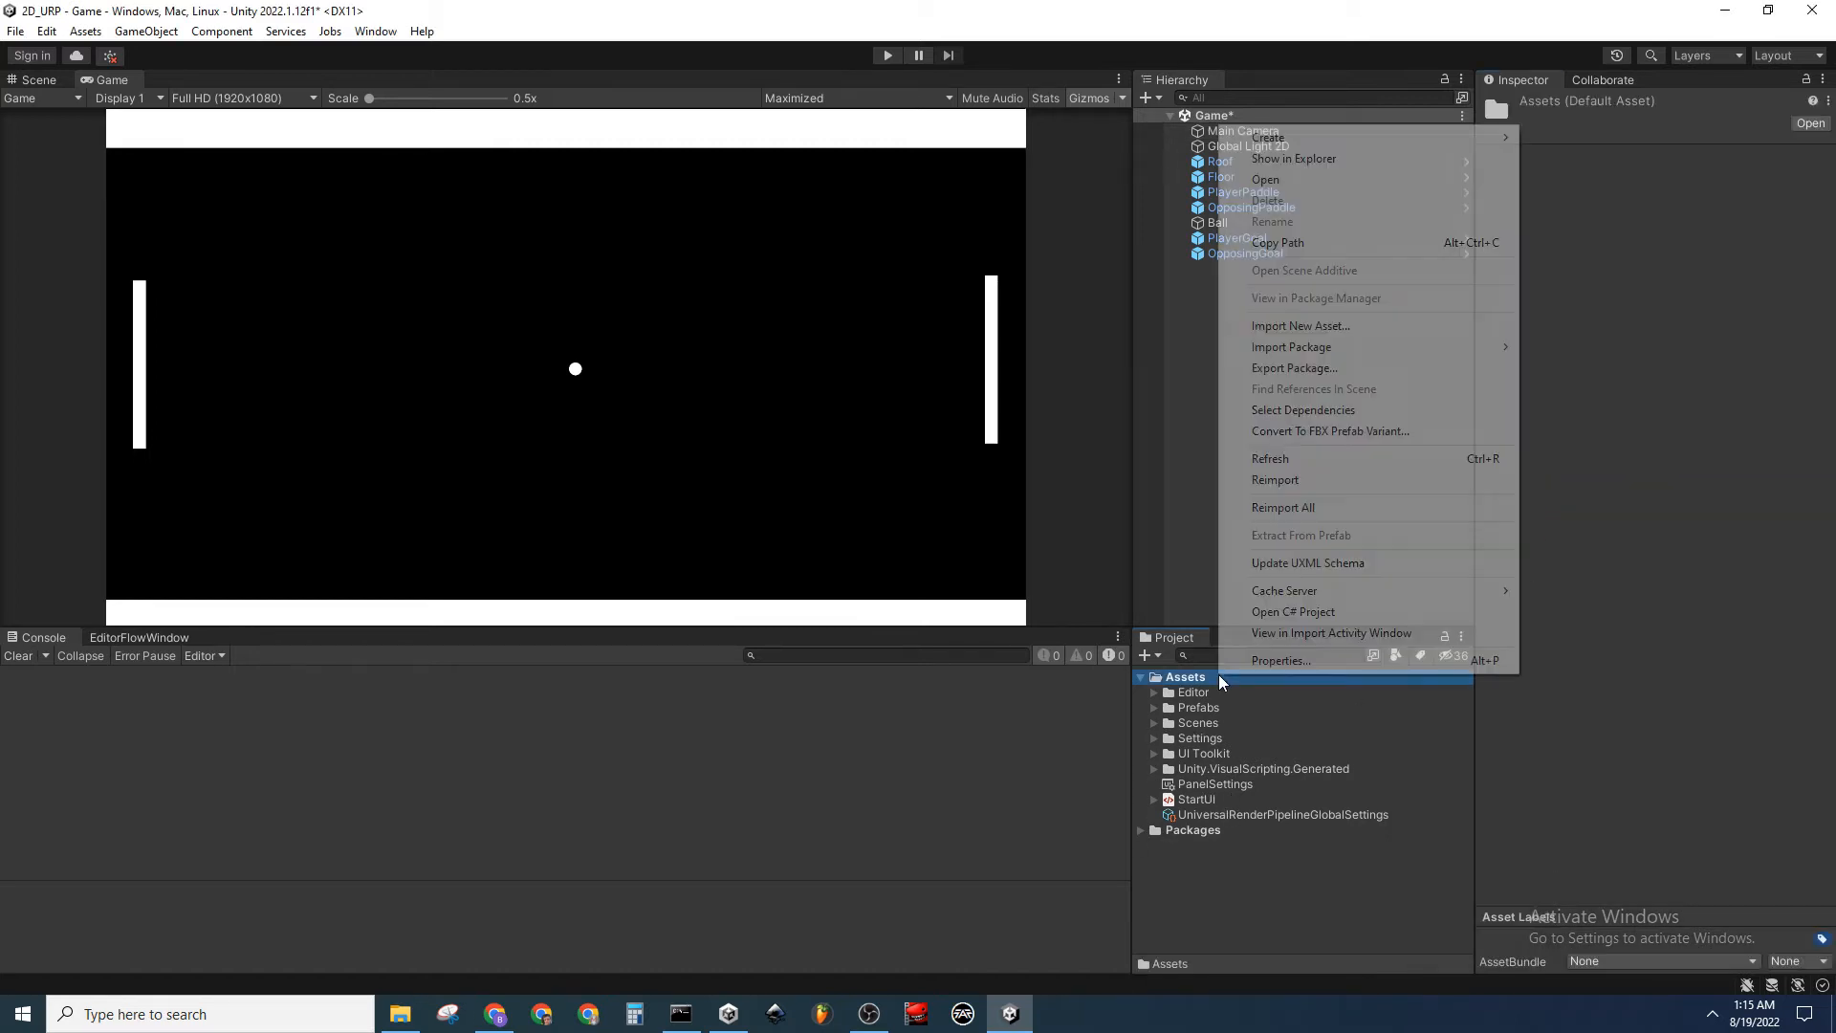
{"action": "mouse_move", "coordinate": [1419, 138]}
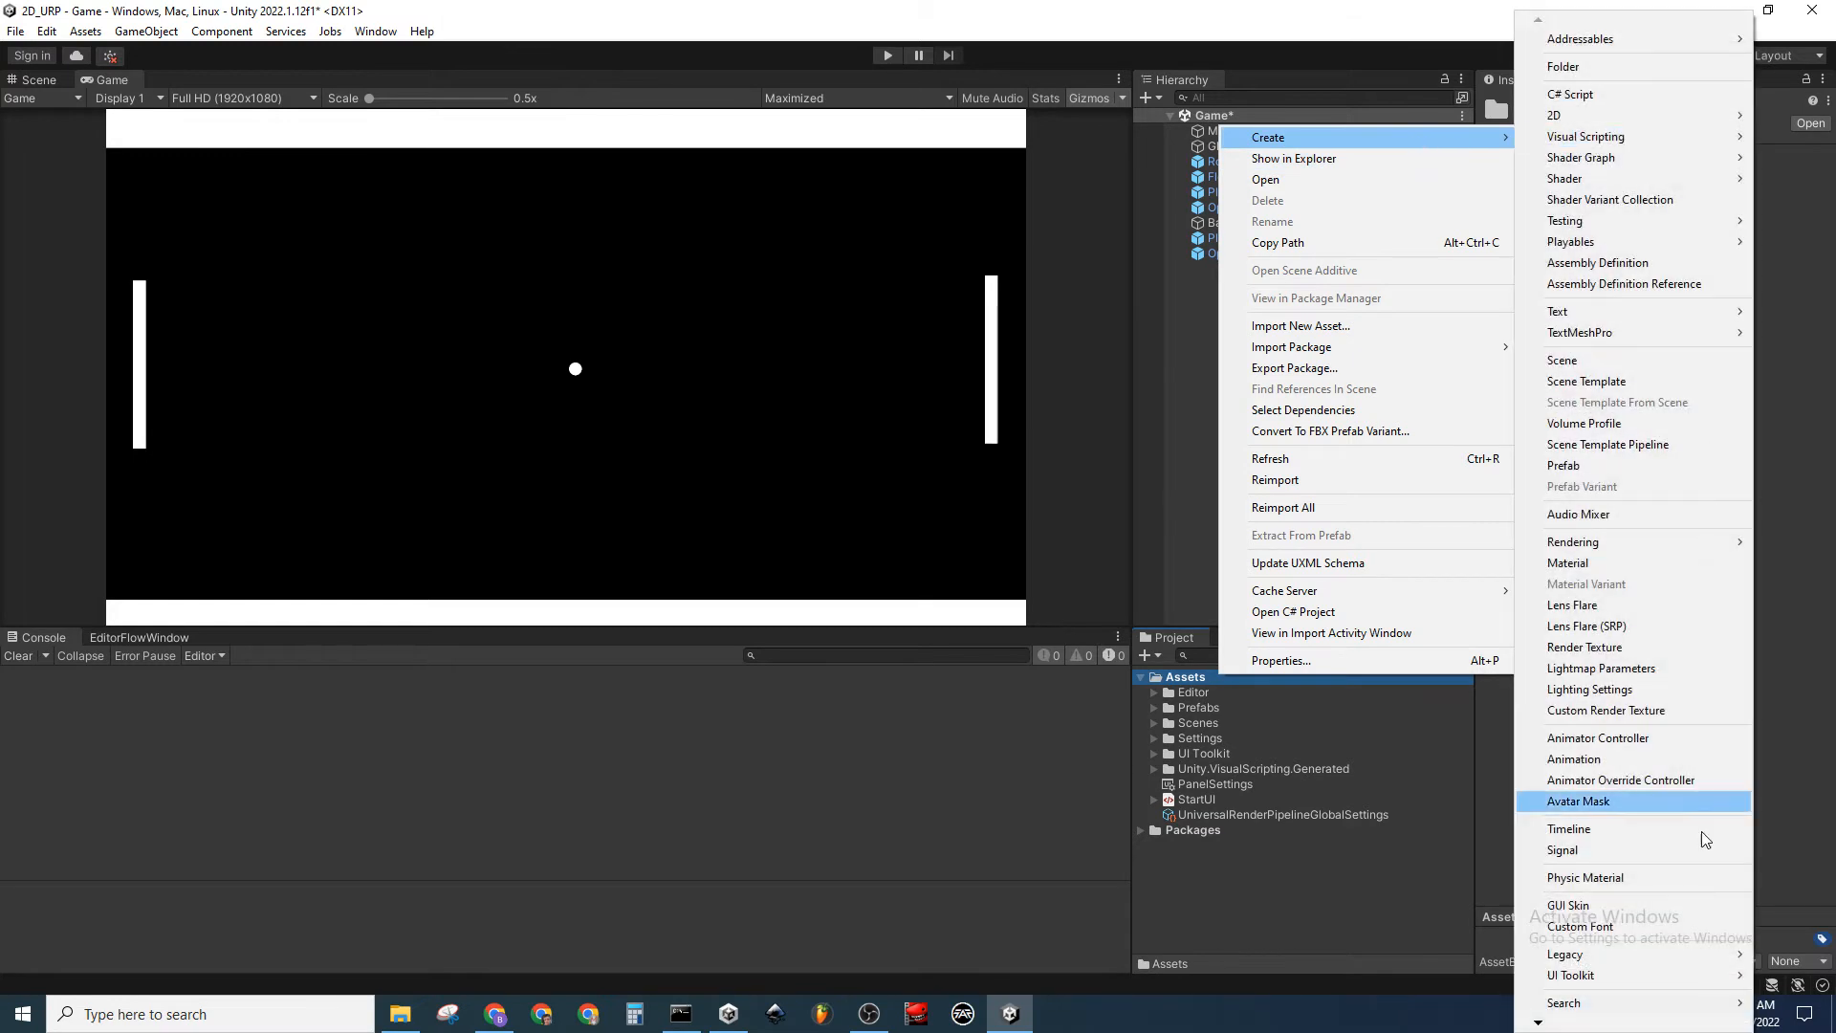
{"action": "mouse_move", "coordinate": [1643, 967]}
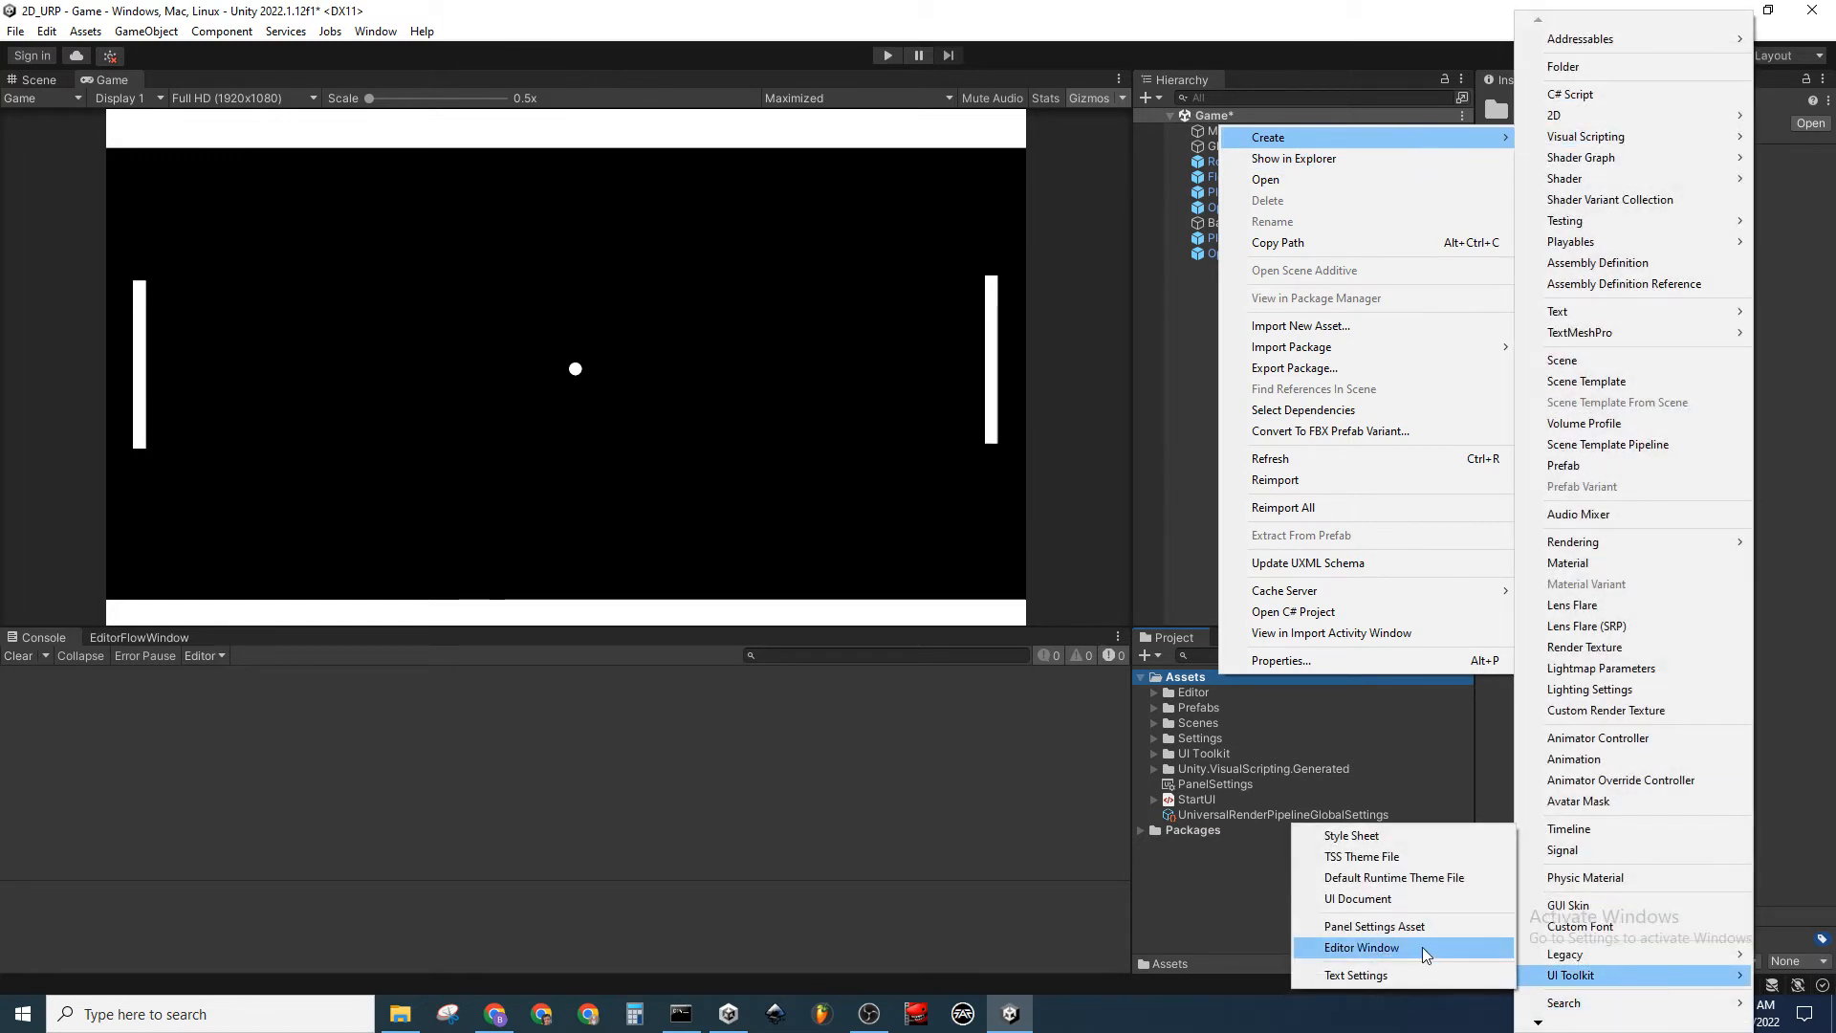
{"action": "left_click", "coordinate": [1429, 899]}
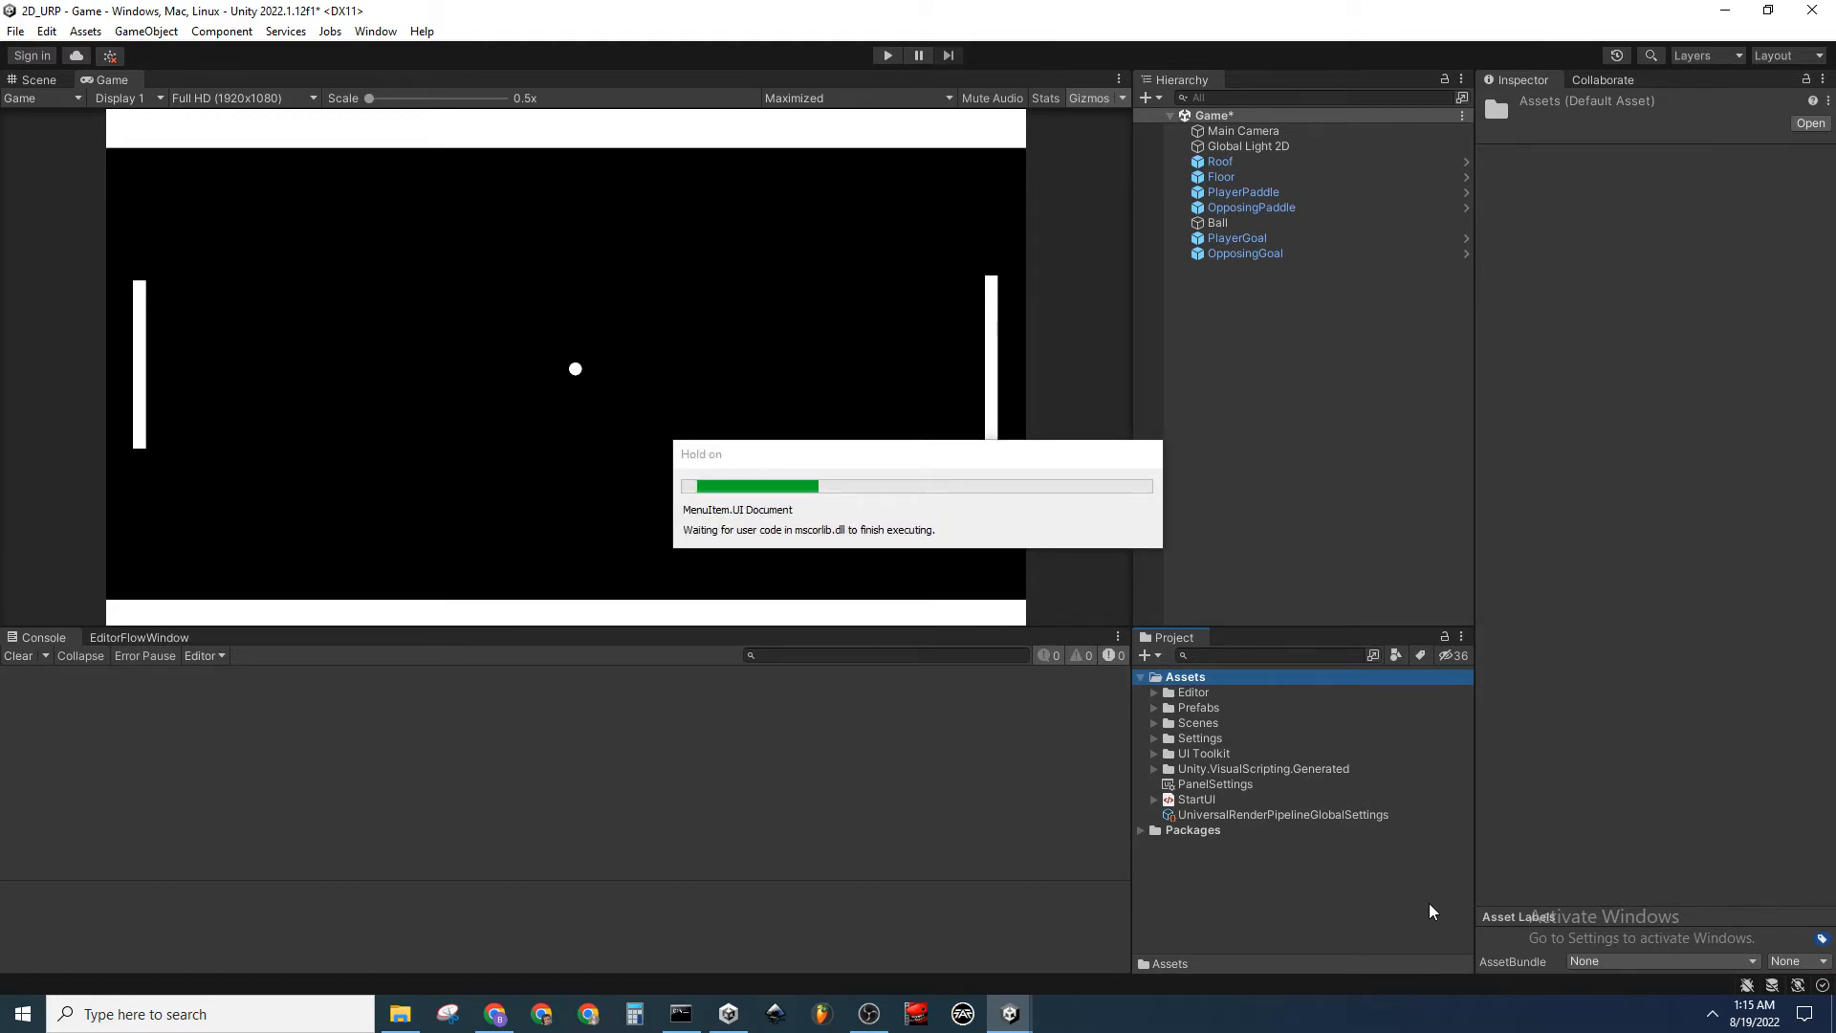
{"action": "type", "text": "GameUI"}
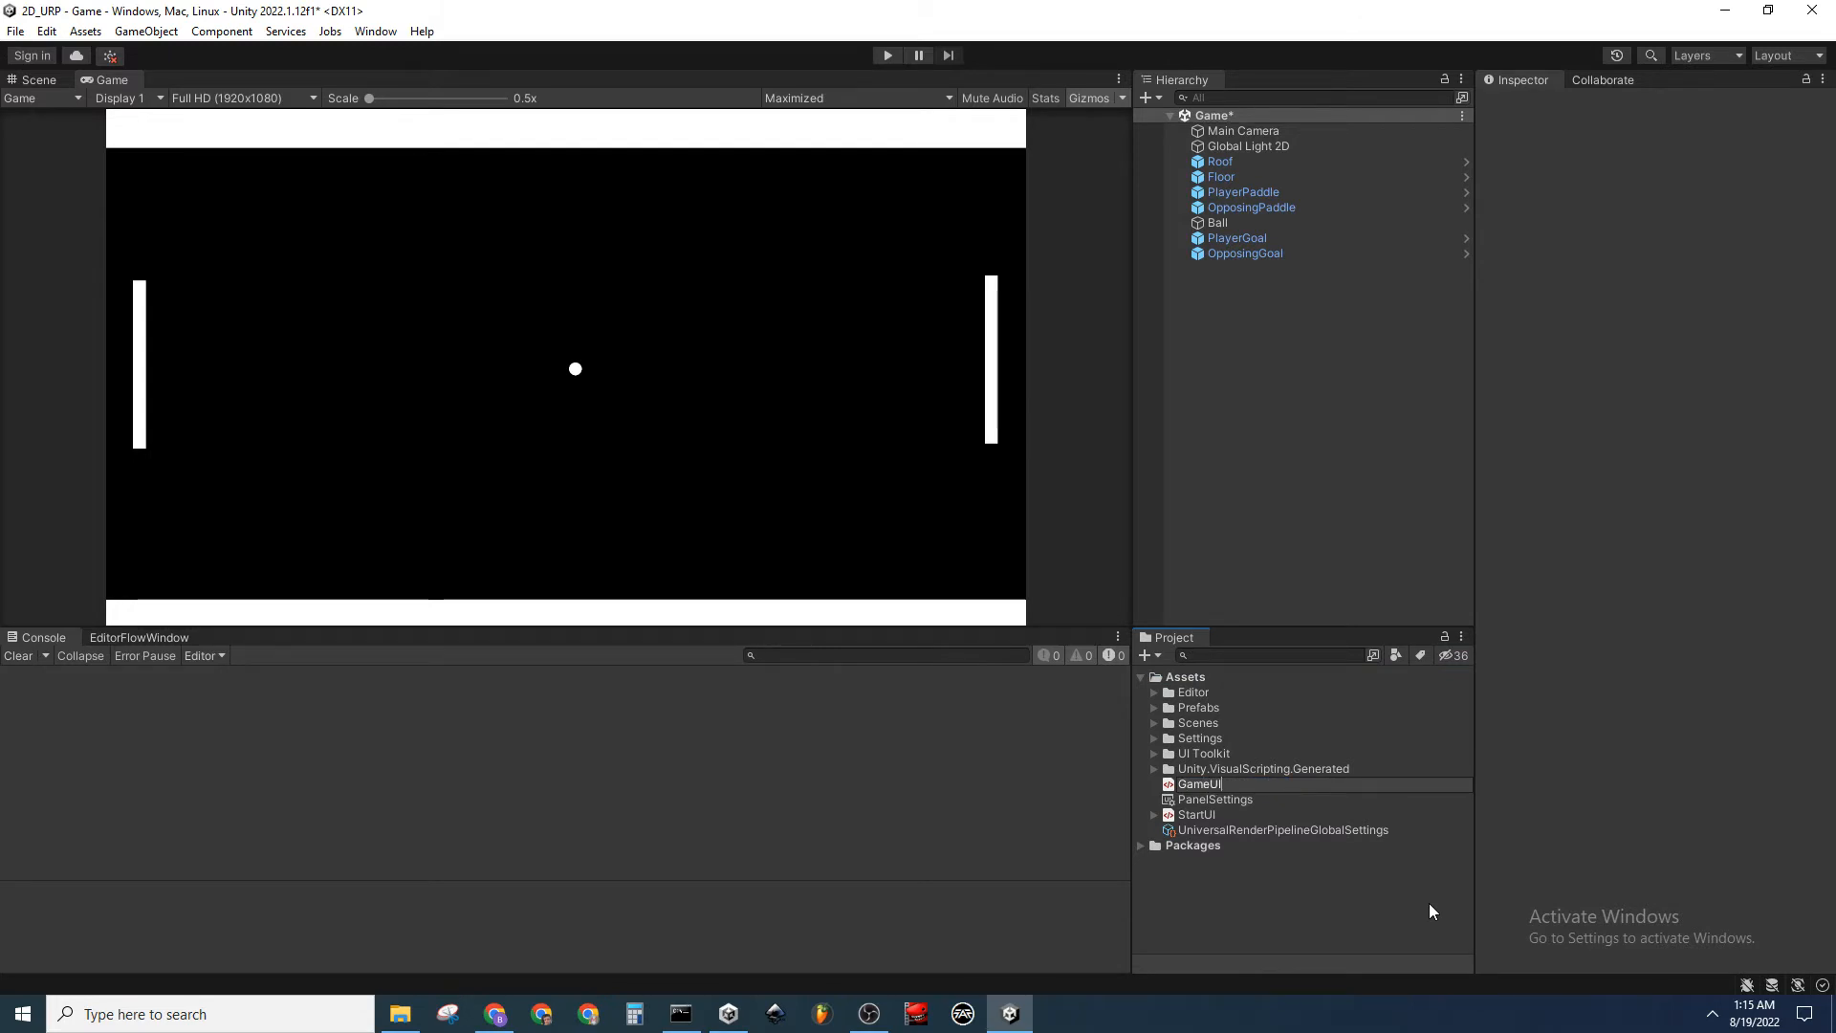
{"action": "key", "text": "Return"}
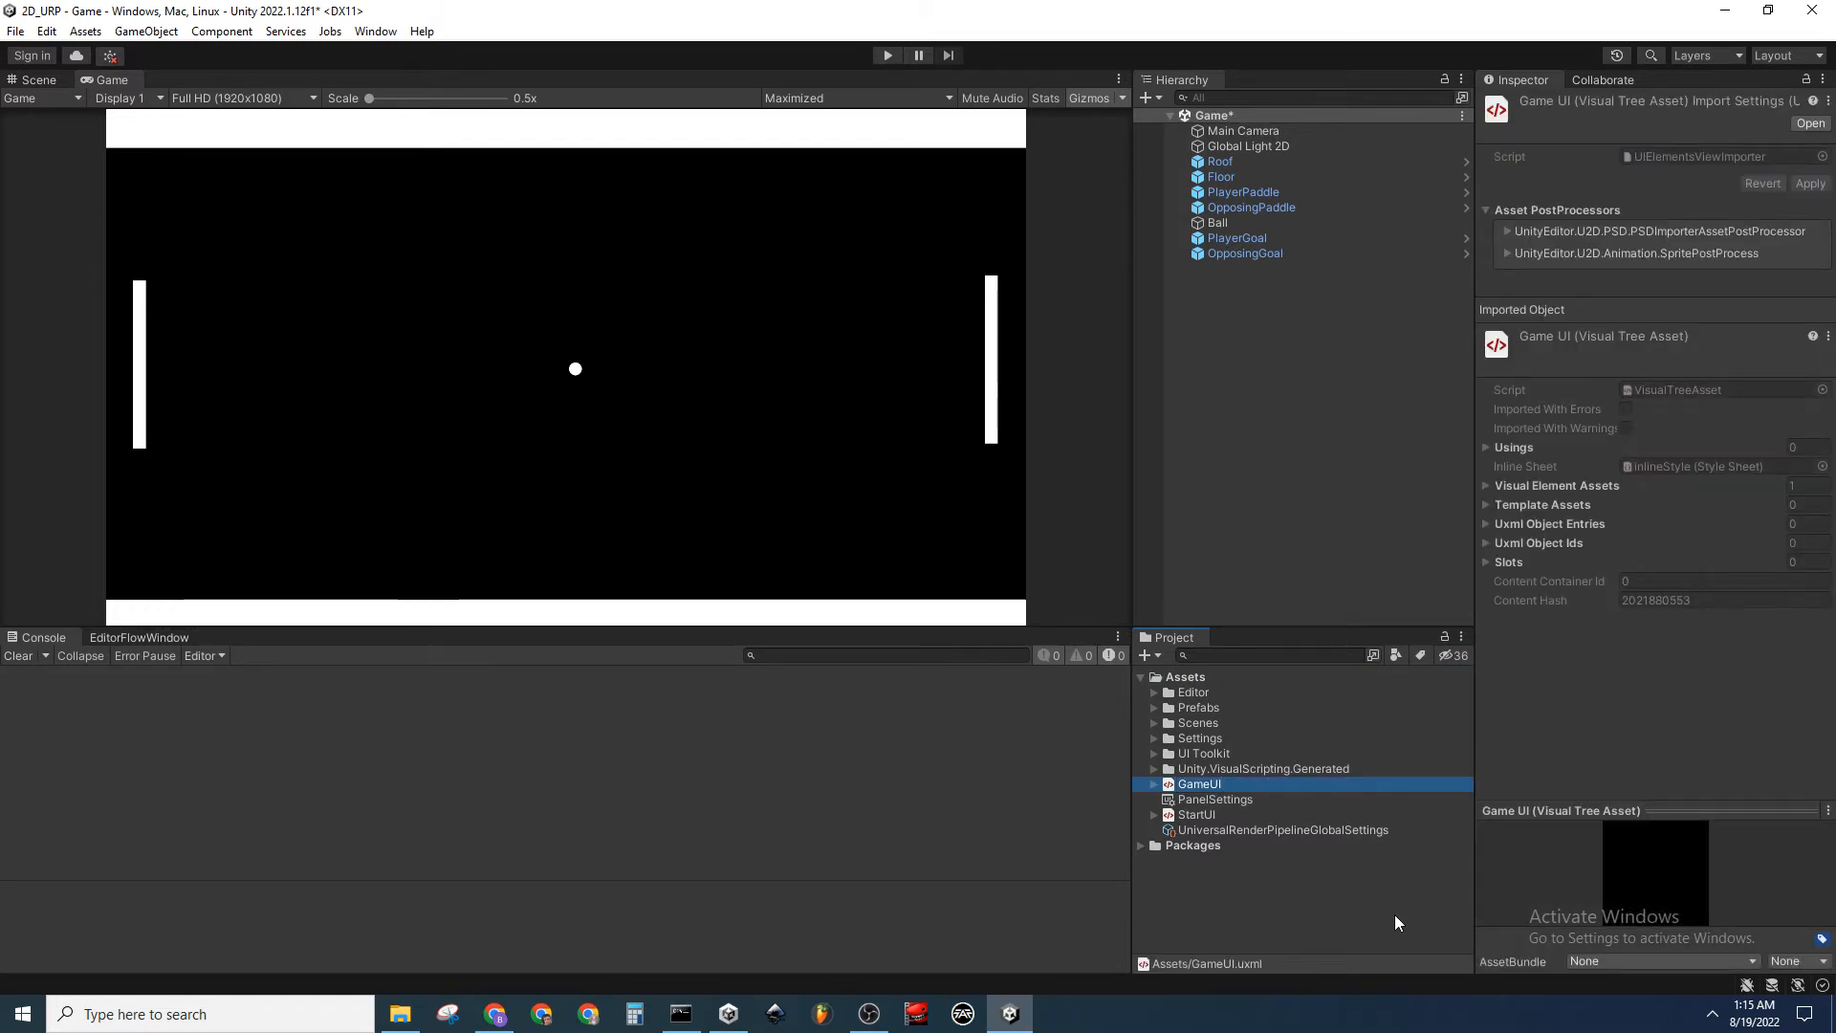
{"action": "left_click", "coordinate": [1276, 899]}
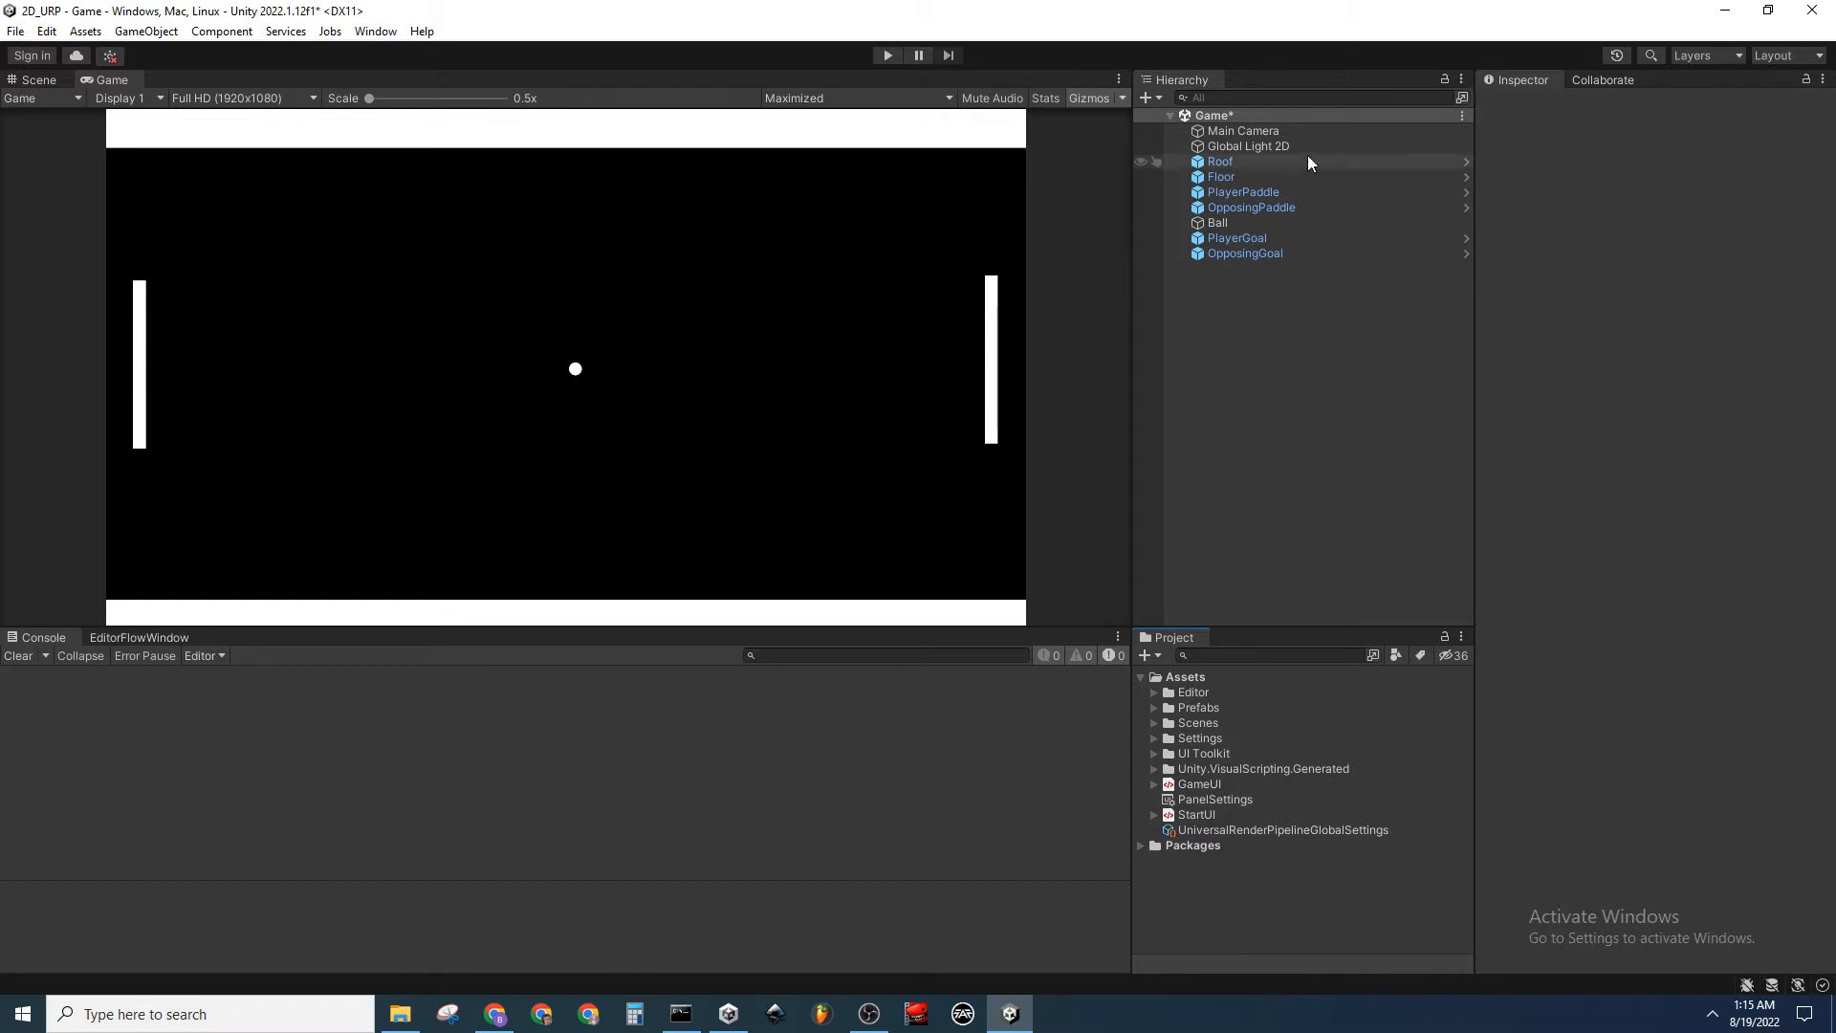
Assign GameUI as the source asset of Main Camera's UI Document component
{"action": "left_click", "coordinate": [1289, 132]}
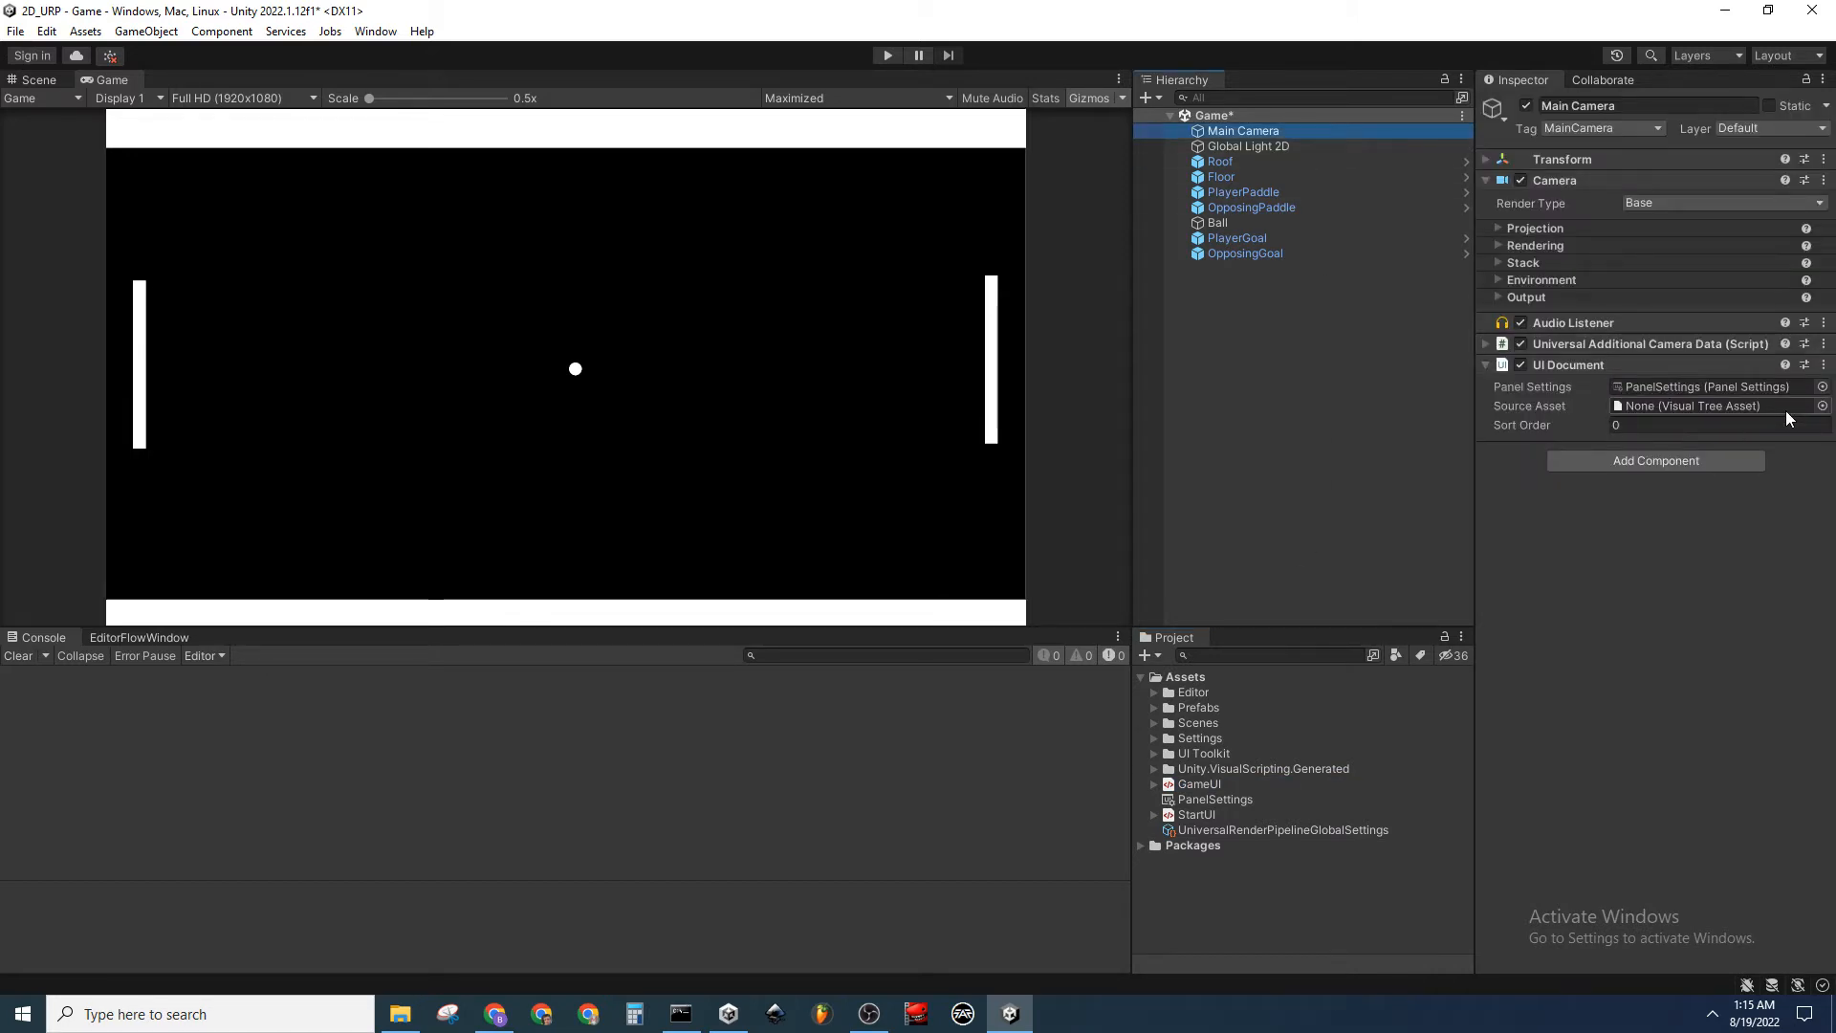
{"action": "left_click", "coordinate": [1822, 405]}
{"action": "double_click", "coordinate": [1508, 469]}
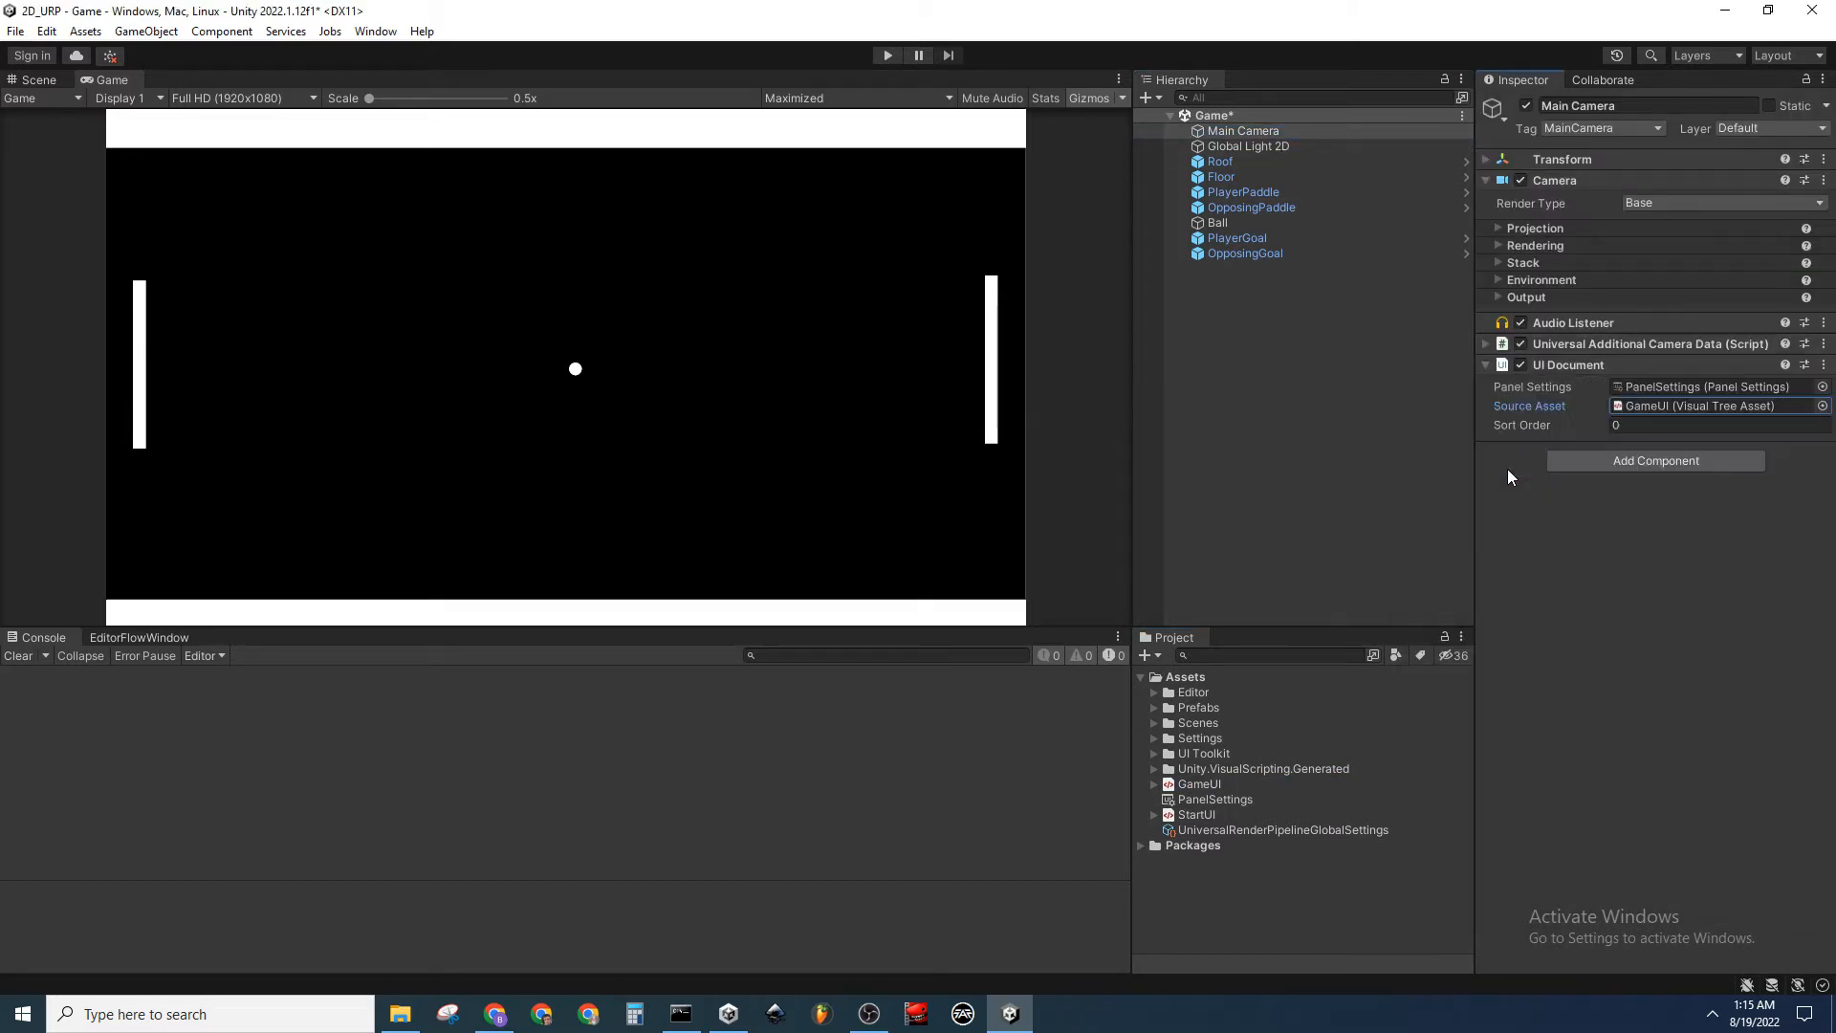
Add an Event System to the Game scene and replace its Standalone Input Module with InputSystemUIInputModule
{"action": "left_click", "coordinate": [1297, 308]}
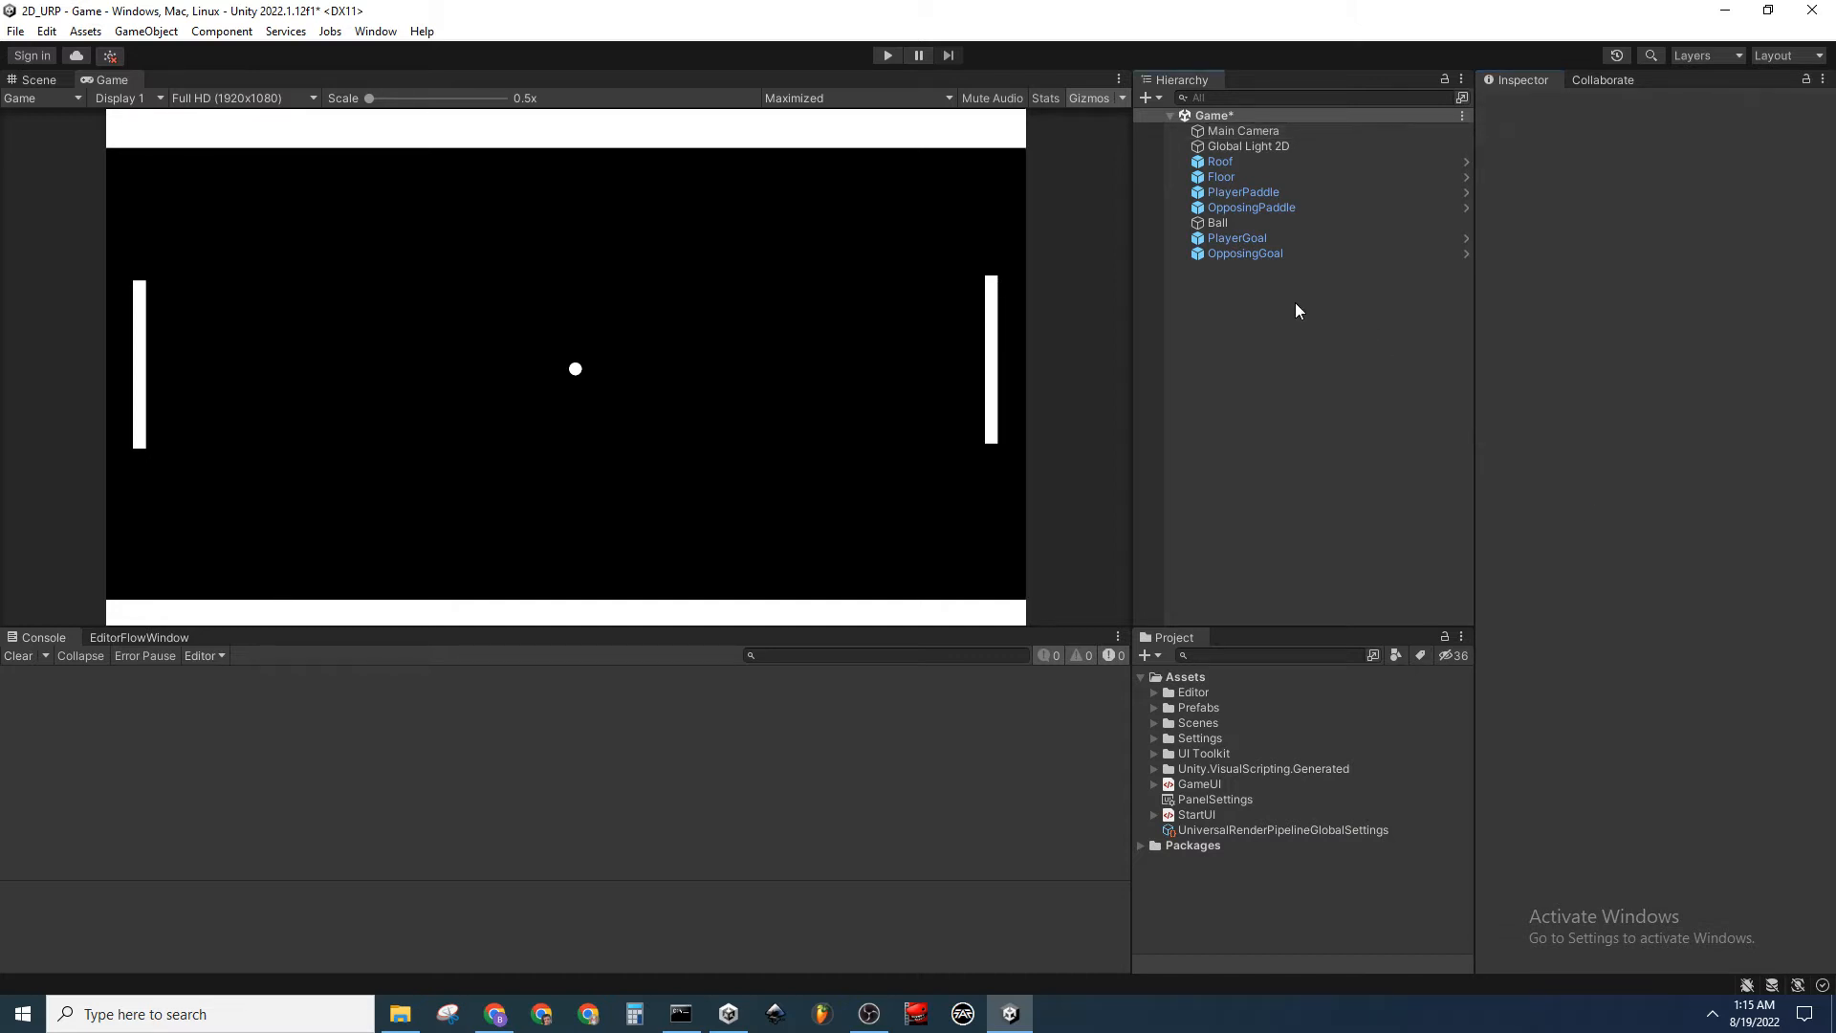
{"action": "right_click", "coordinate": [1237, 308]}
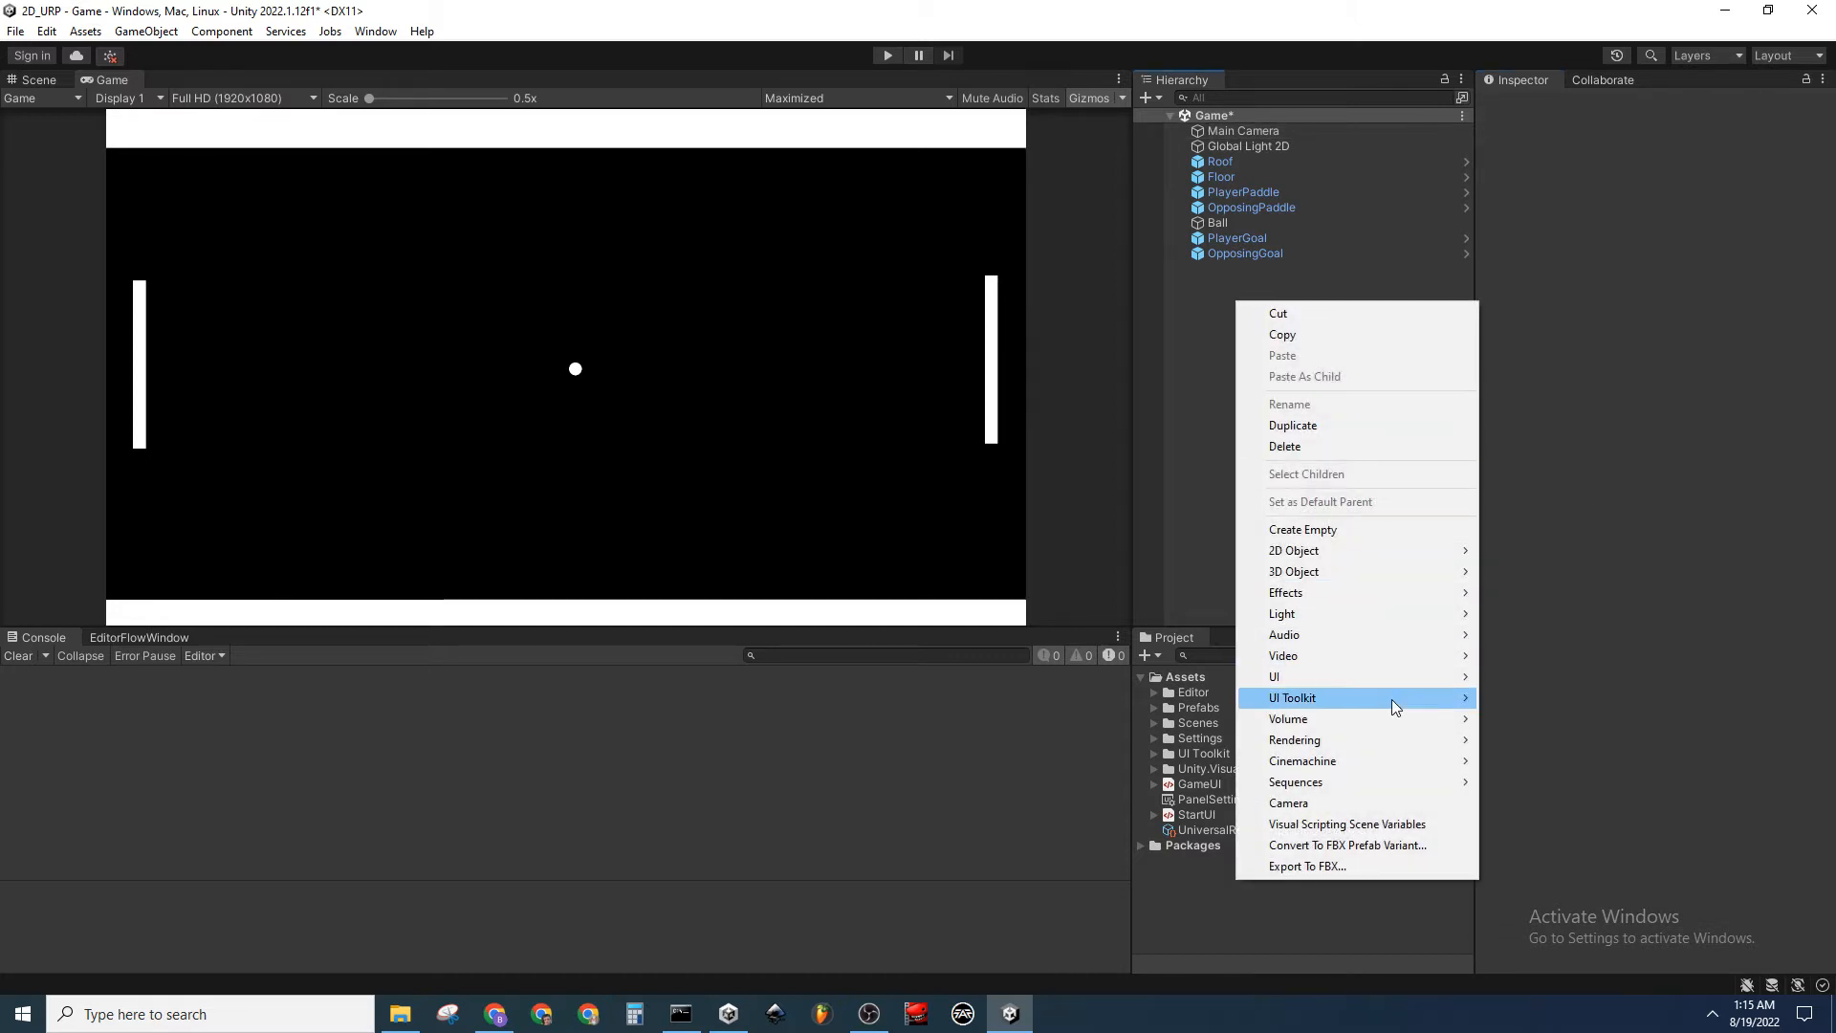
{"action": "left_click", "coordinate": [1239, 238]}
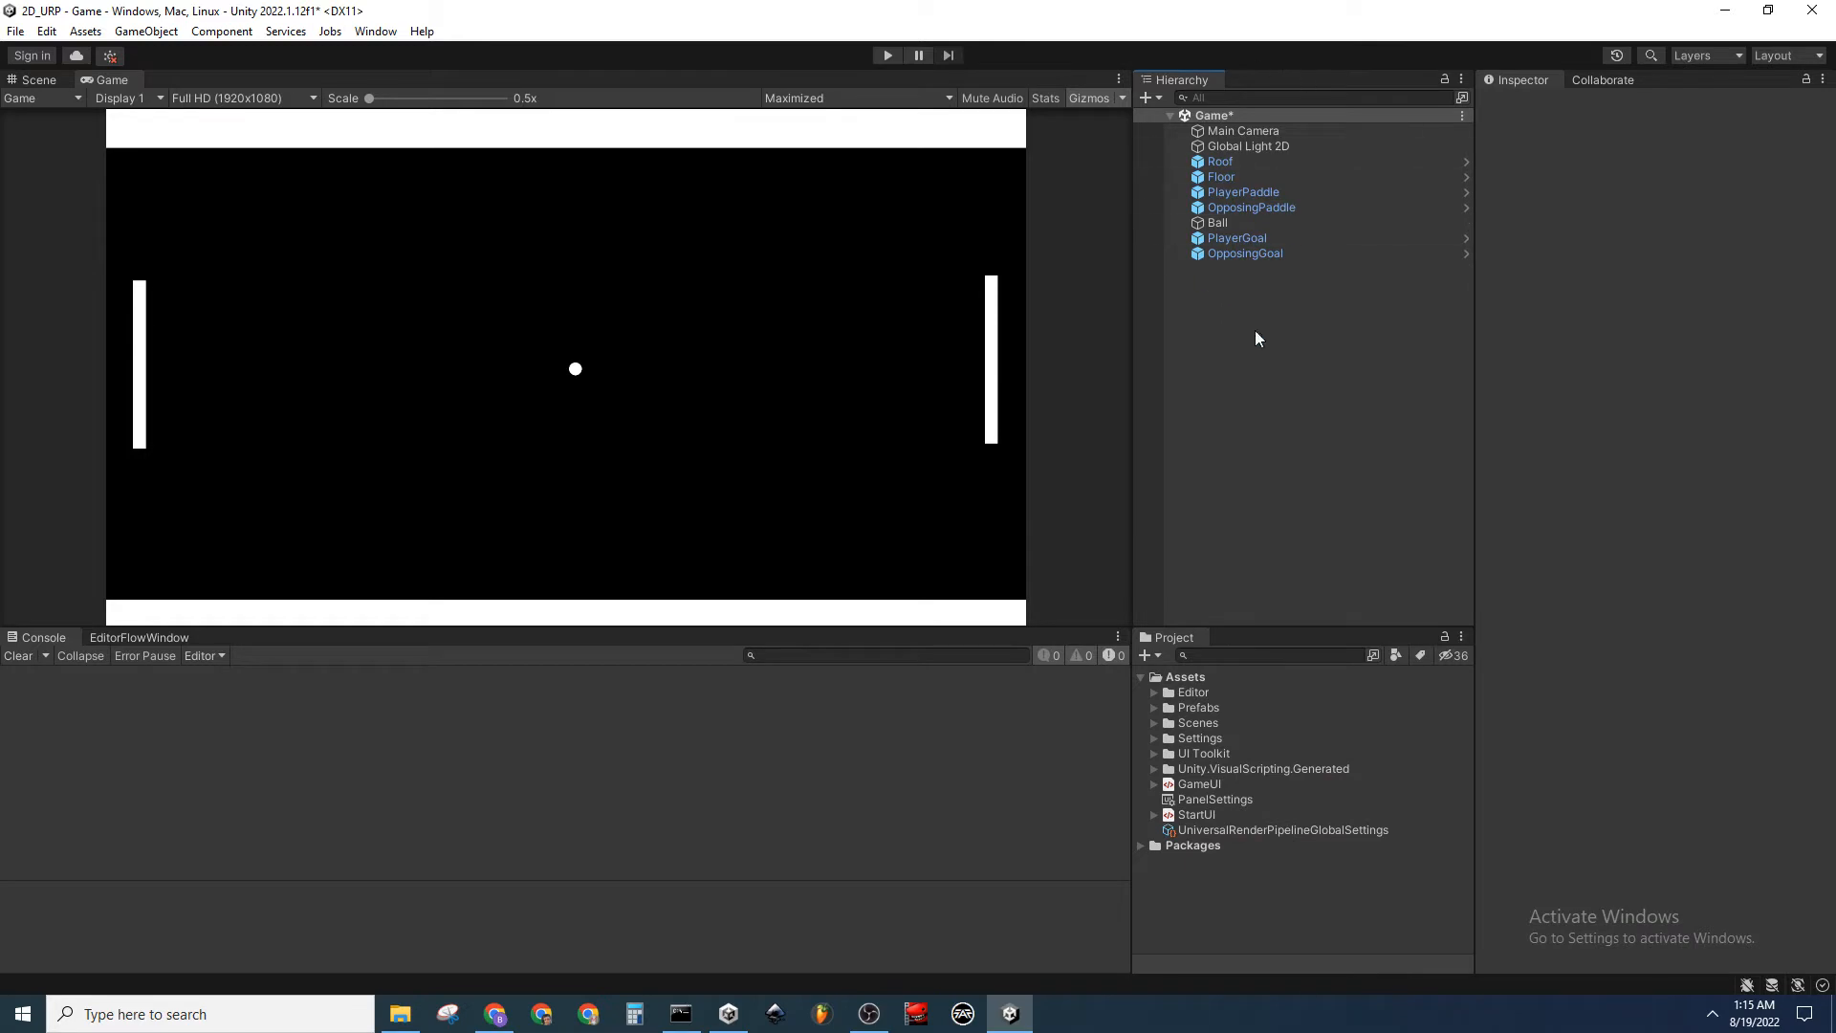
{"action": "right_click", "coordinate": [1219, 363]}
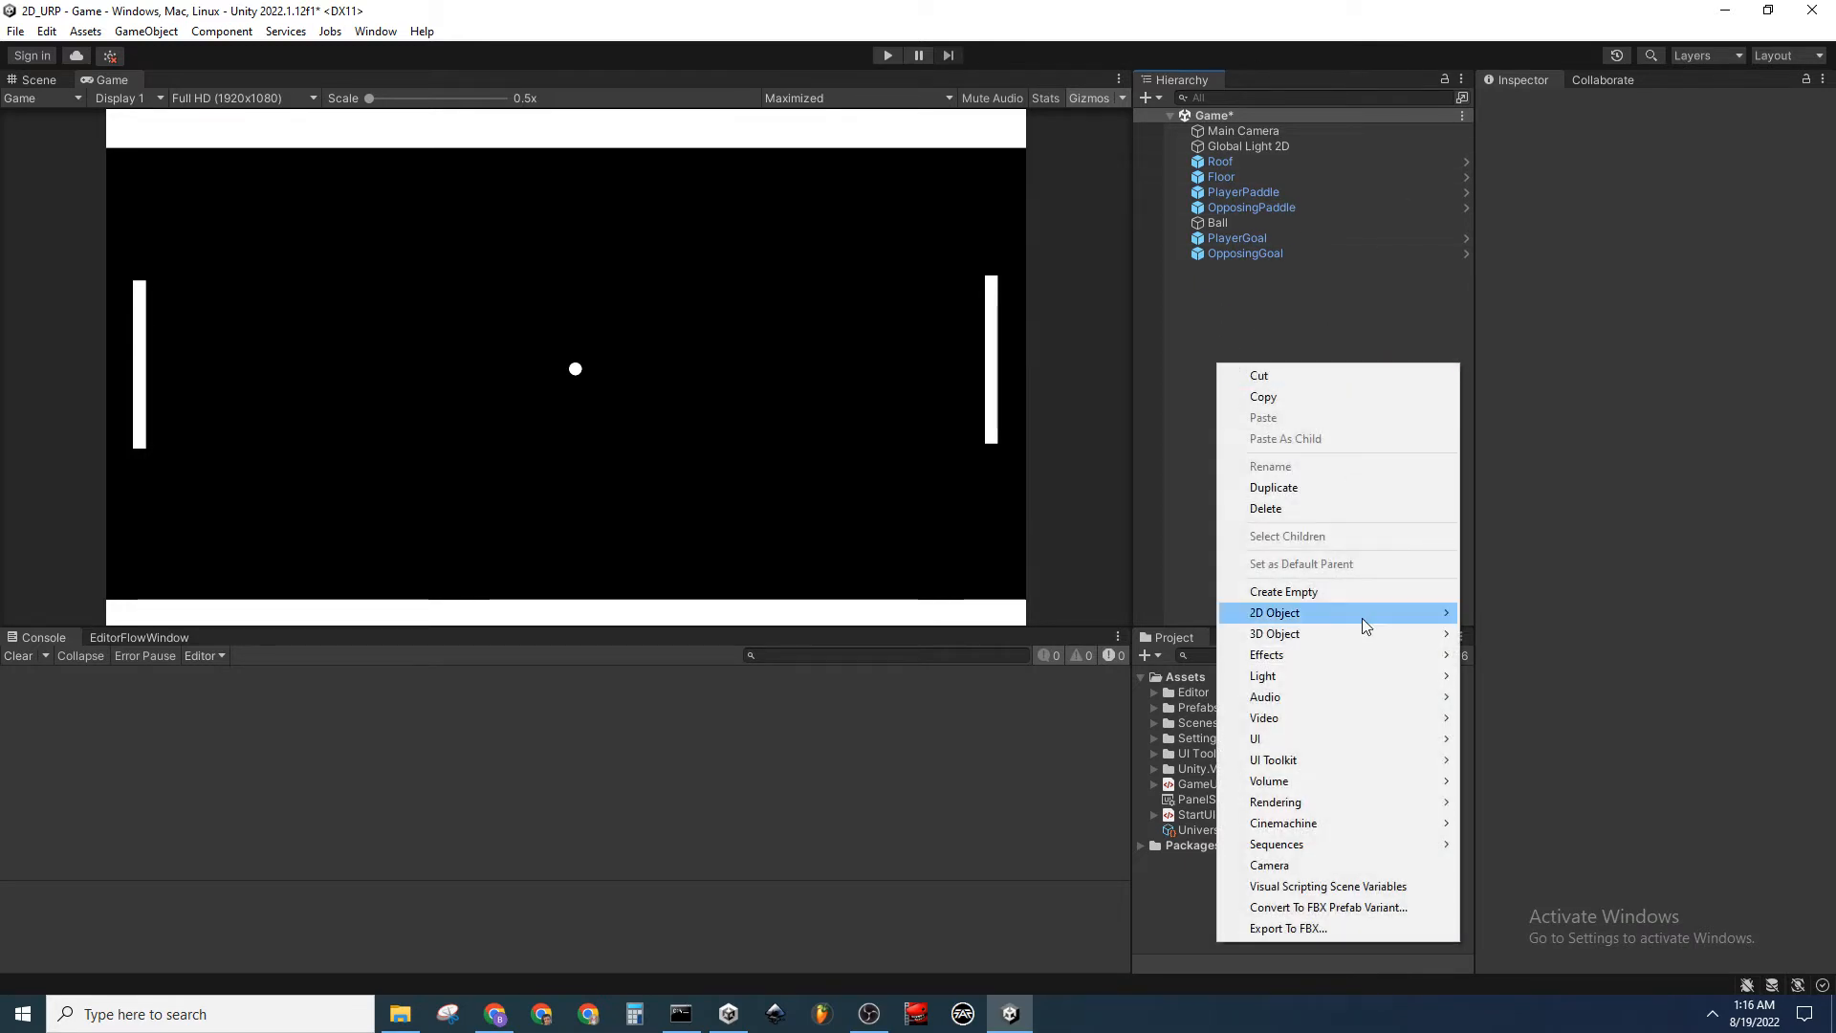
{"action": "mouse_move", "coordinate": [1330, 737]}
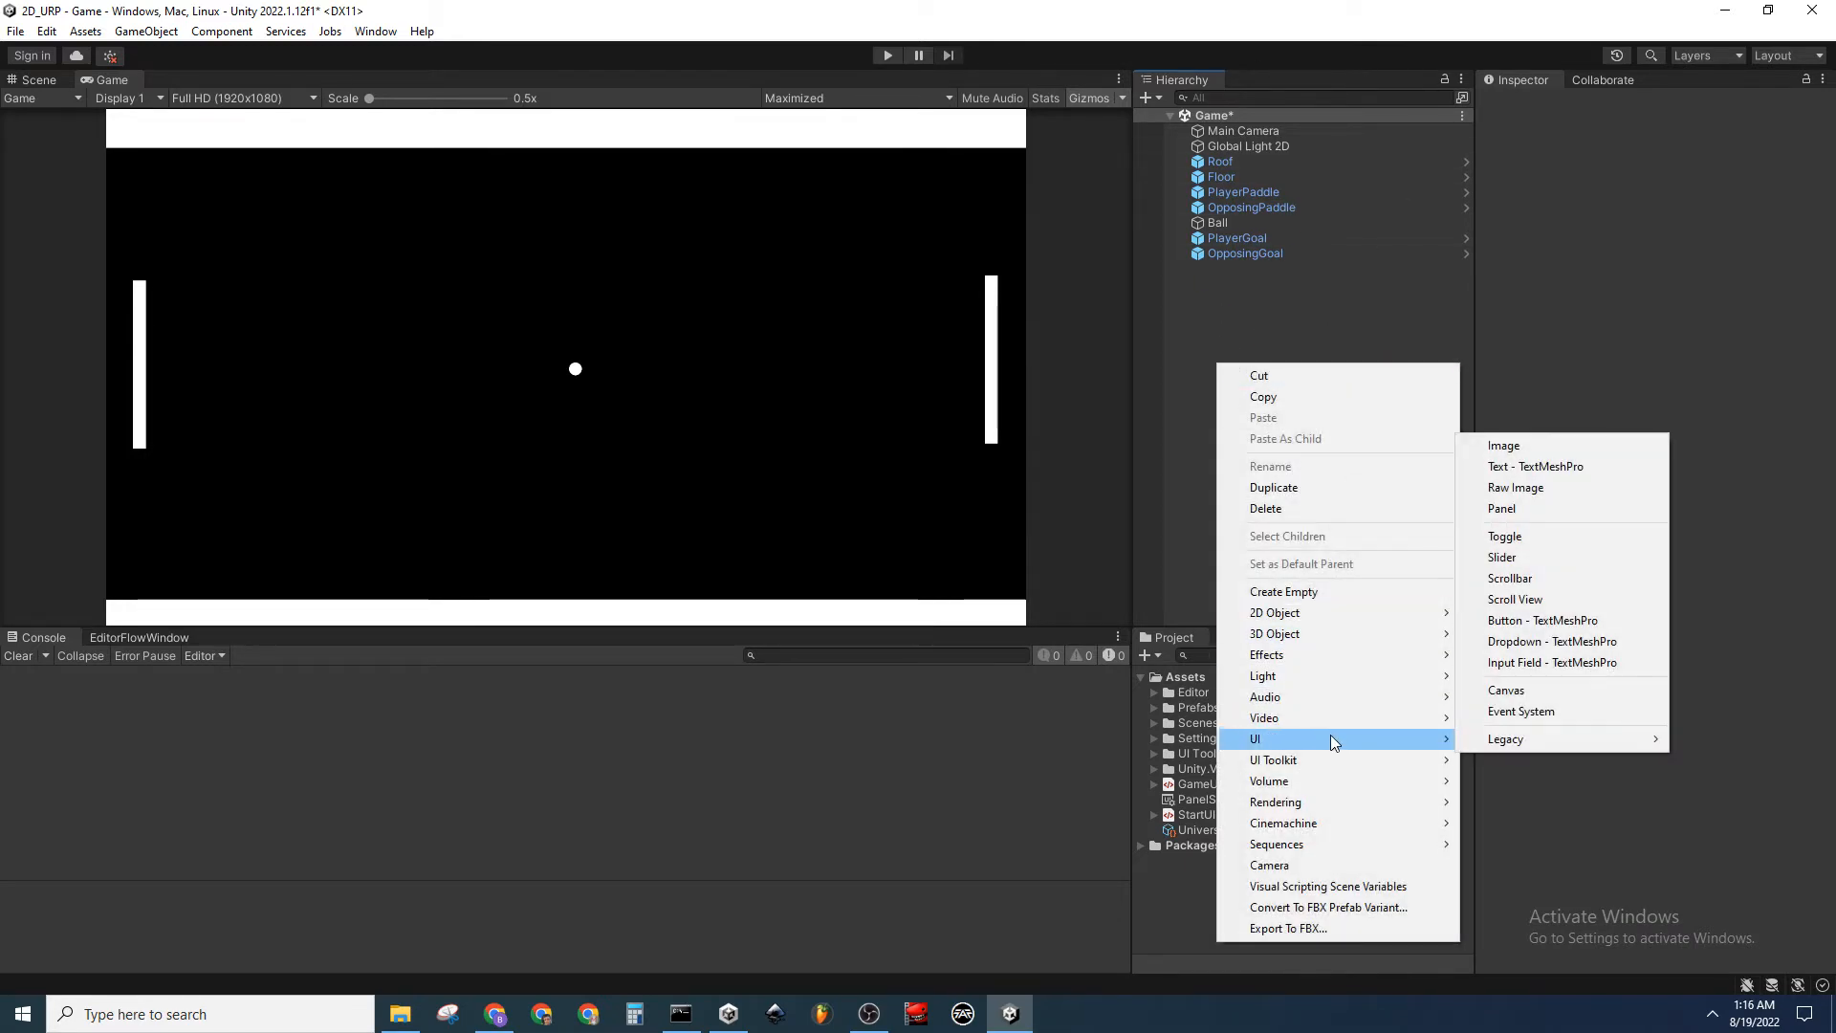
{"action": "left_click", "coordinate": [1575, 721]}
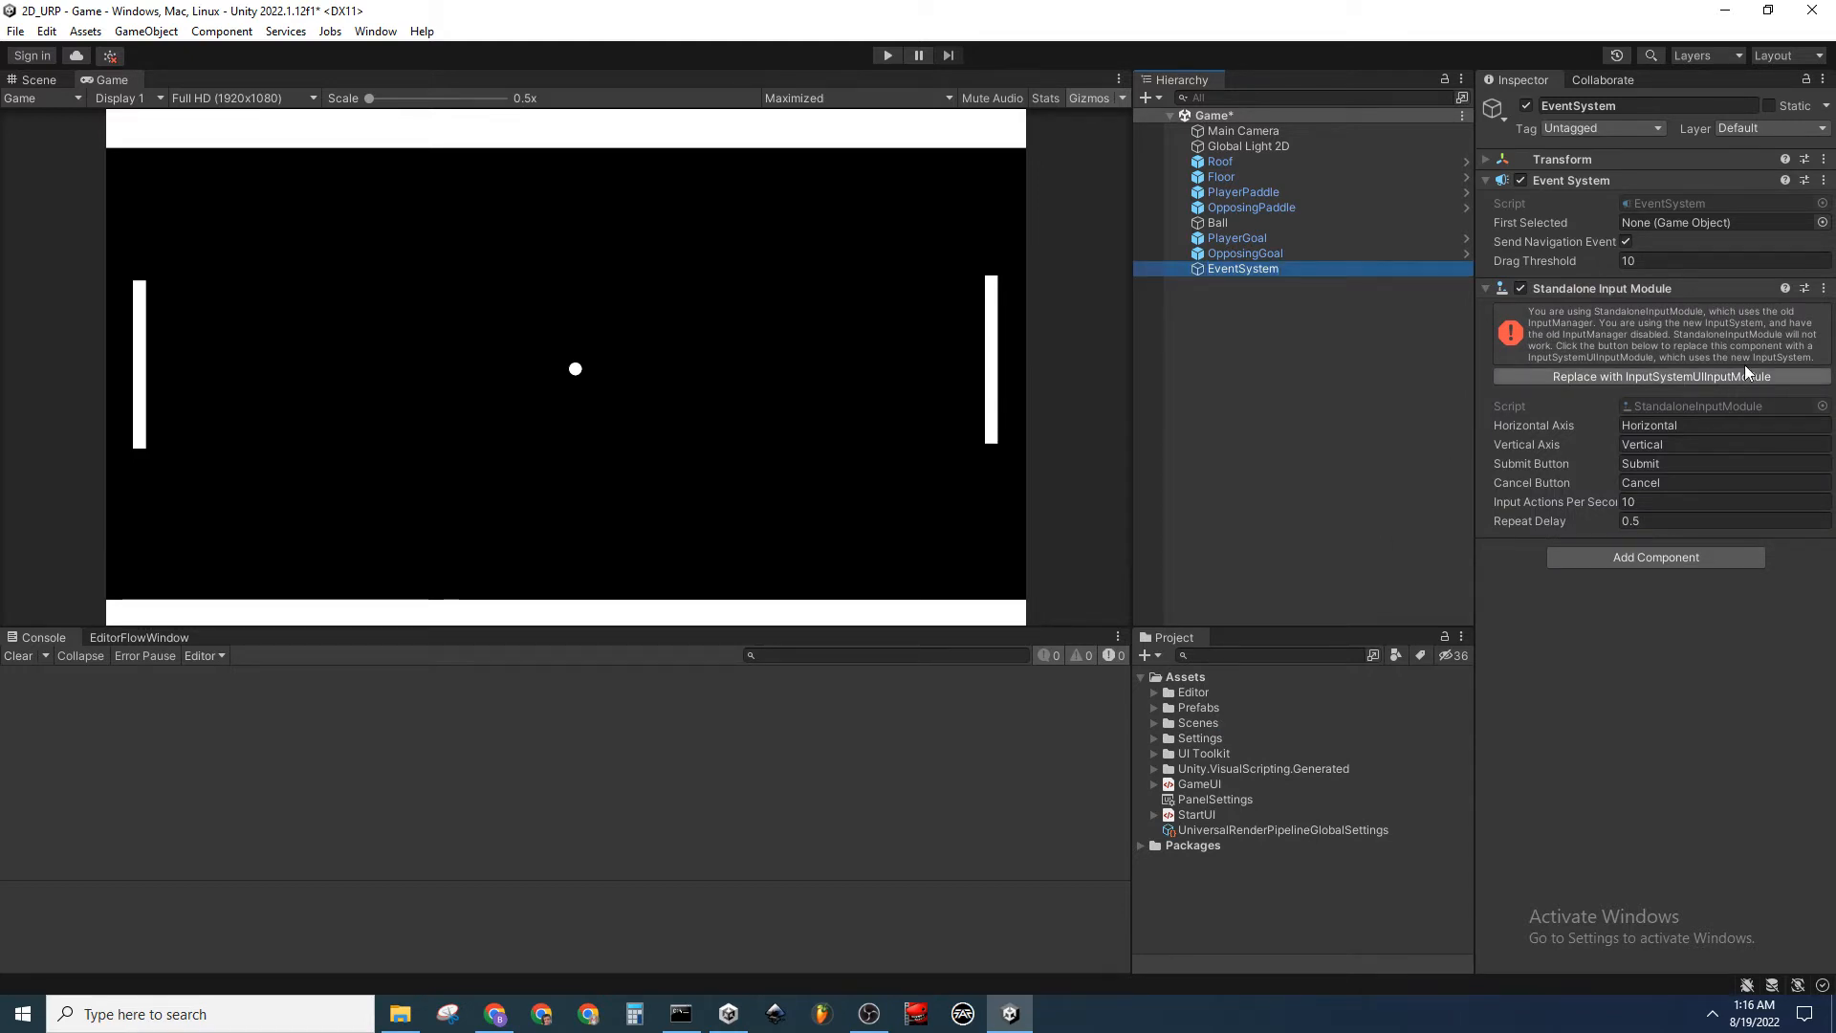
{"action": "left_click", "coordinate": [1668, 380]}
{"action": "left_click", "coordinate": [1485, 289]}
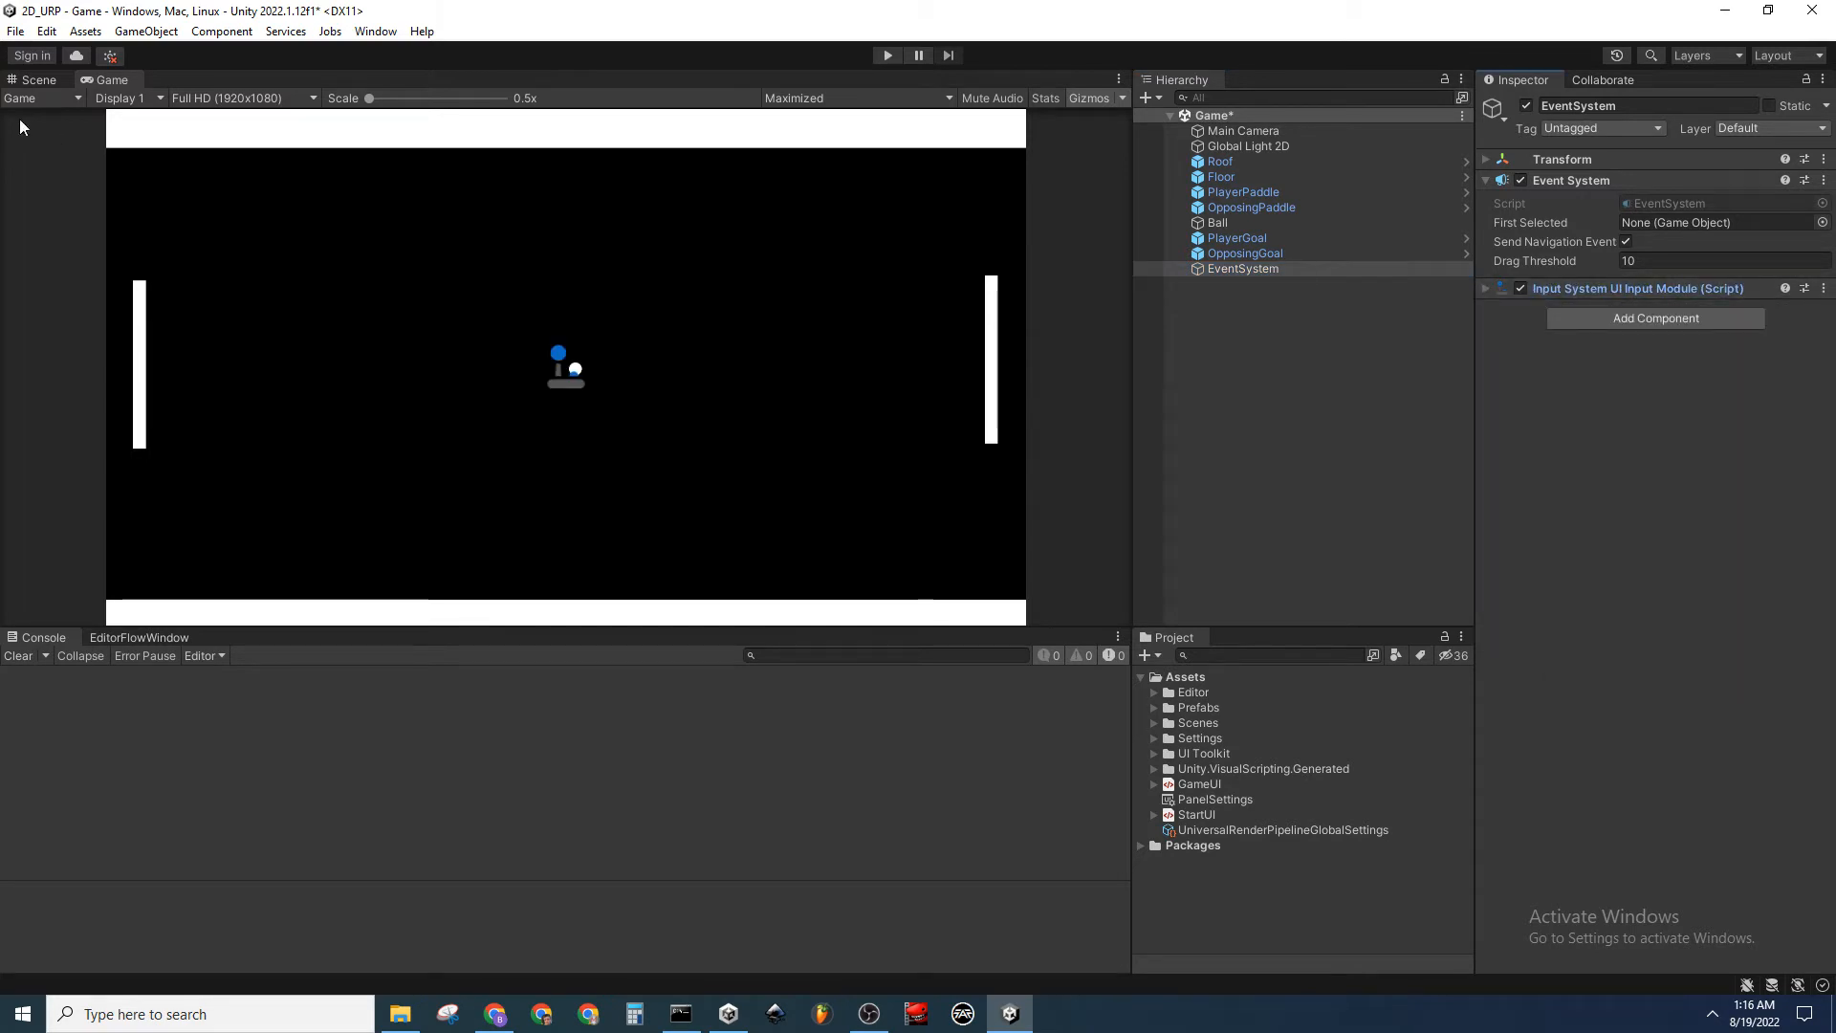
Move the EventSystem outside the playing field, below the light icon at its left, and save the Game scene
{"action": "left_click", "coordinate": [38, 80]}
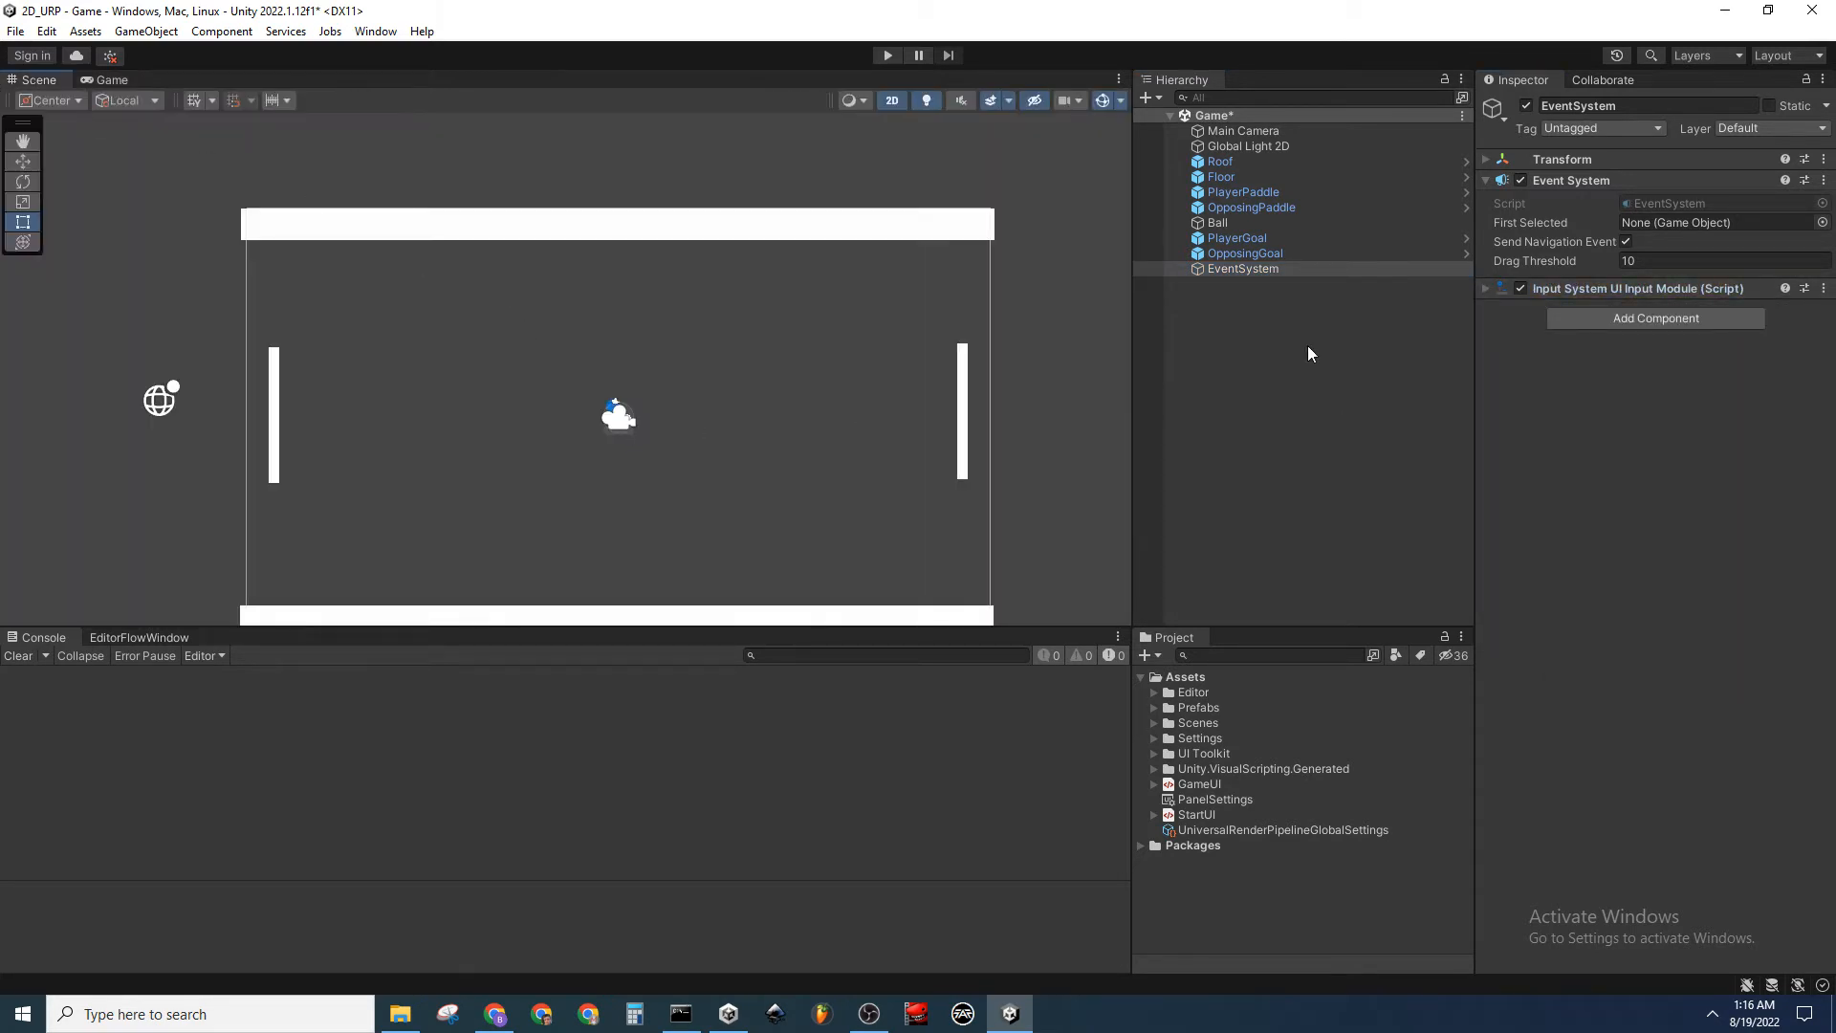
{"action": "left_click", "coordinate": [1241, 270]}
{"action": "key", "text": "w"}
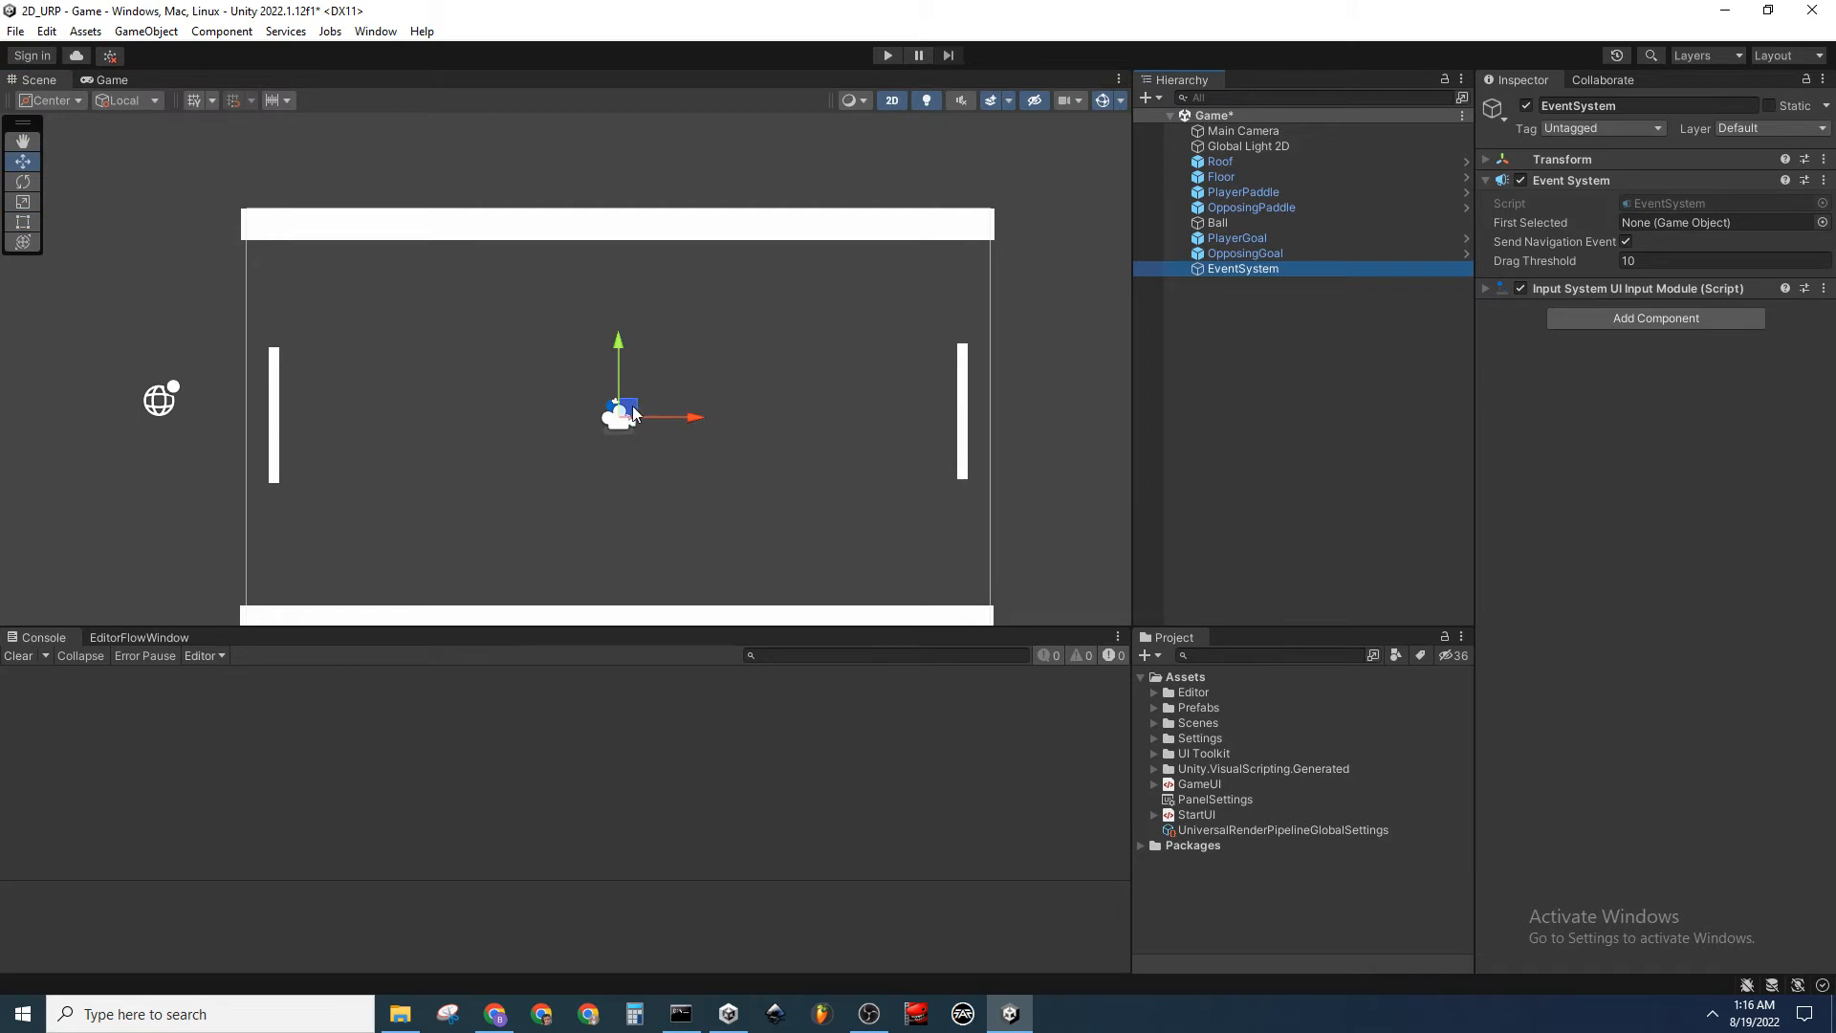
{"action": "left_click_drag", "start_coordinate": [628, 409], "coordinate": [146, 485]}
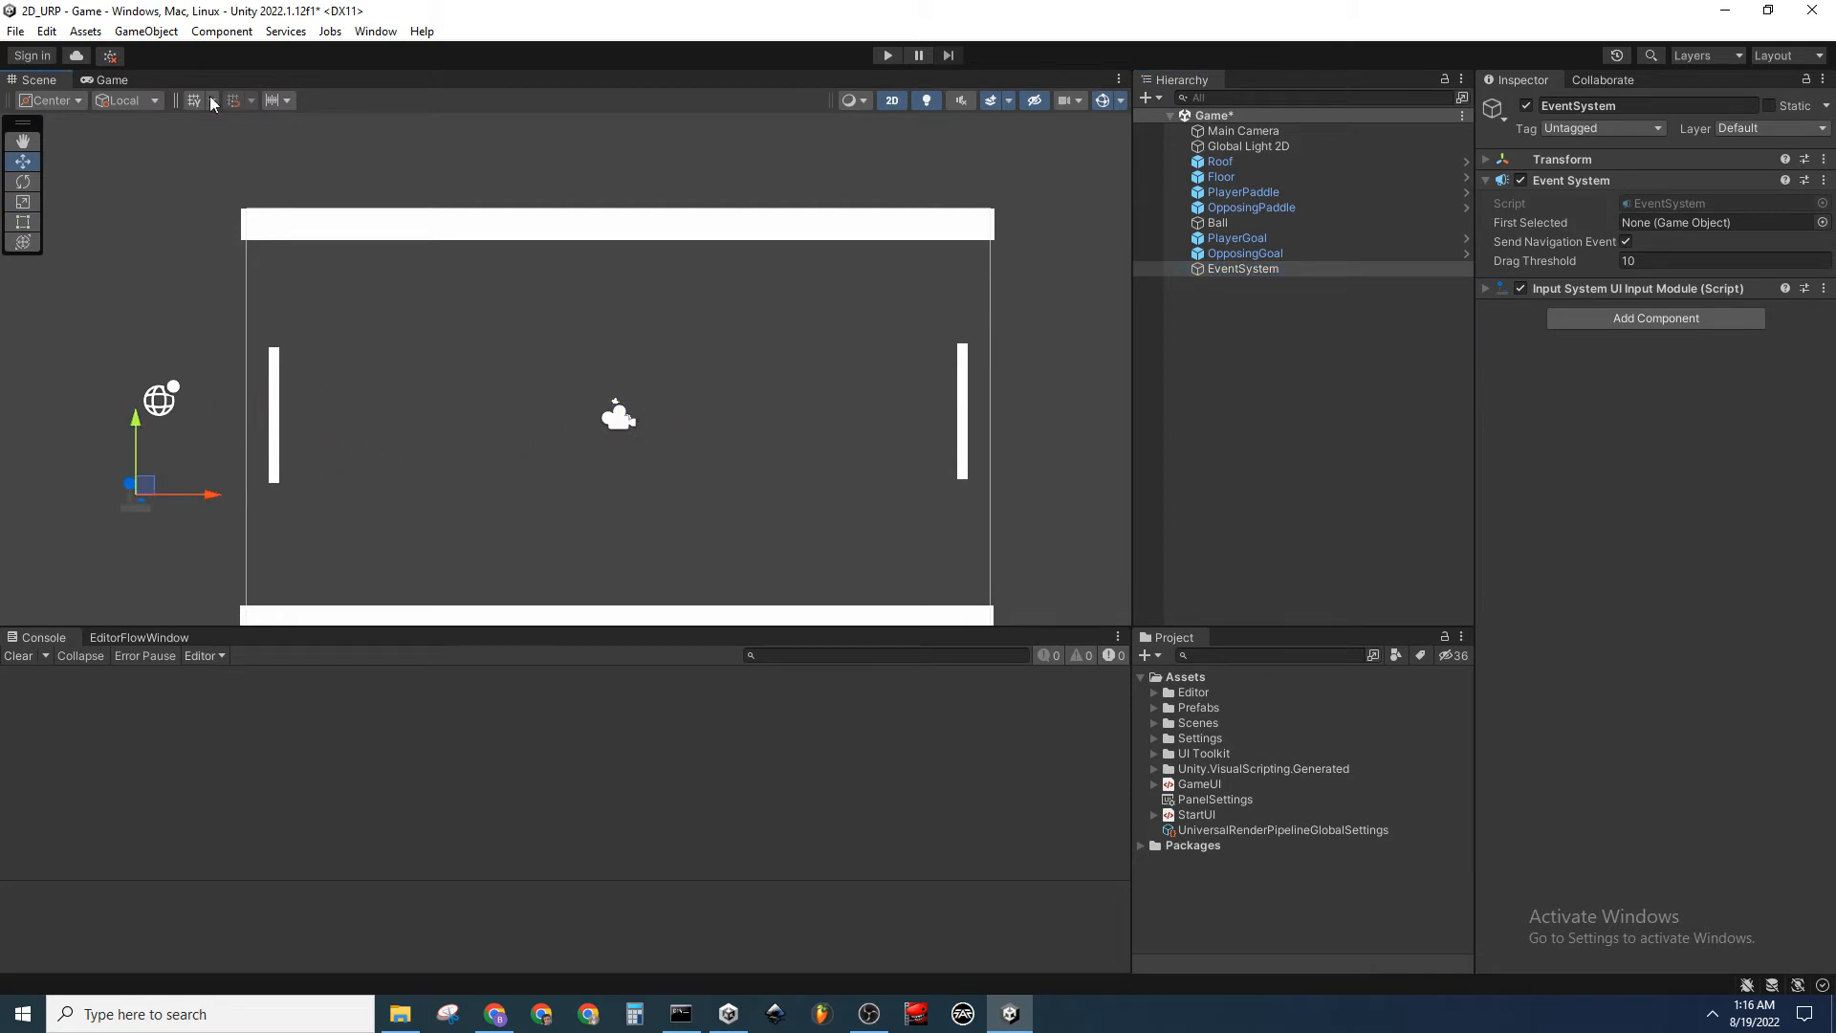
{"action": "left_click", "coordinate": [111, 81]}
{"action": "left_click", "coordinate": [1312, 382]}
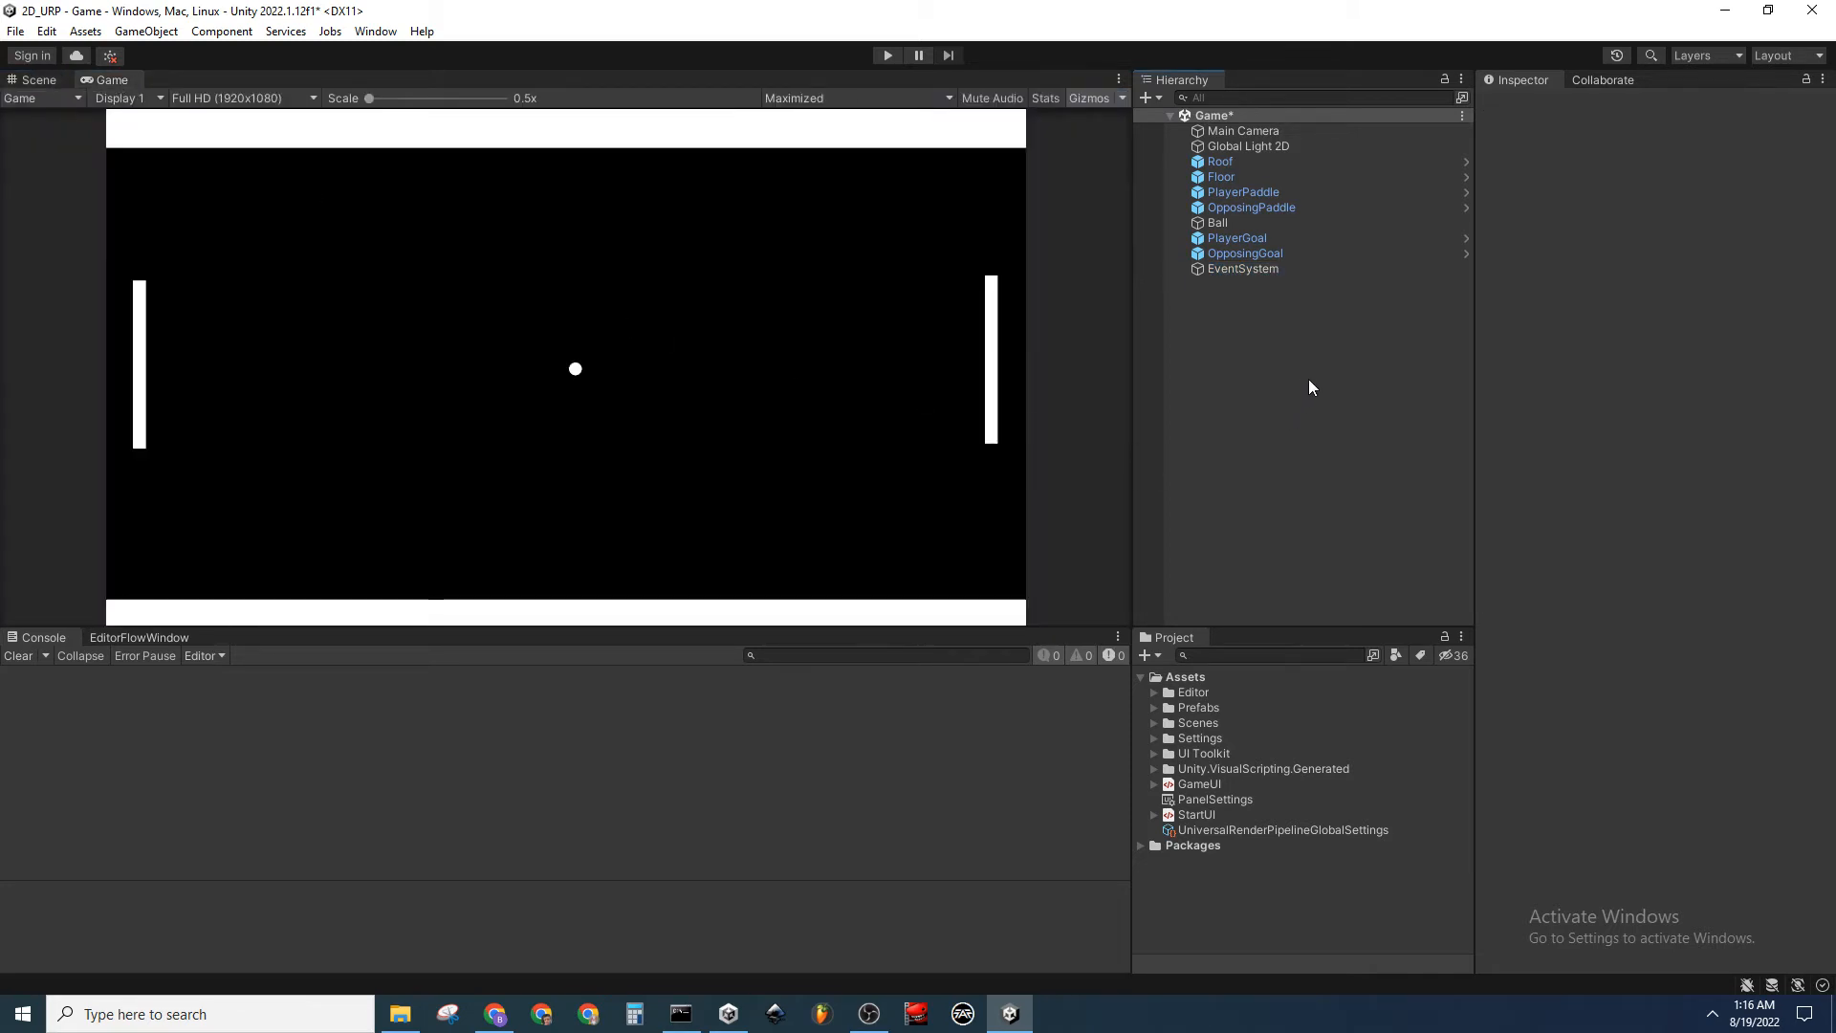
{"action": "key", "text": "ctrl+s"}
Open GameUI in UI Builder and make its canvas match the Game view
{"action": "double_click", "coordinate": [1238, 784]}
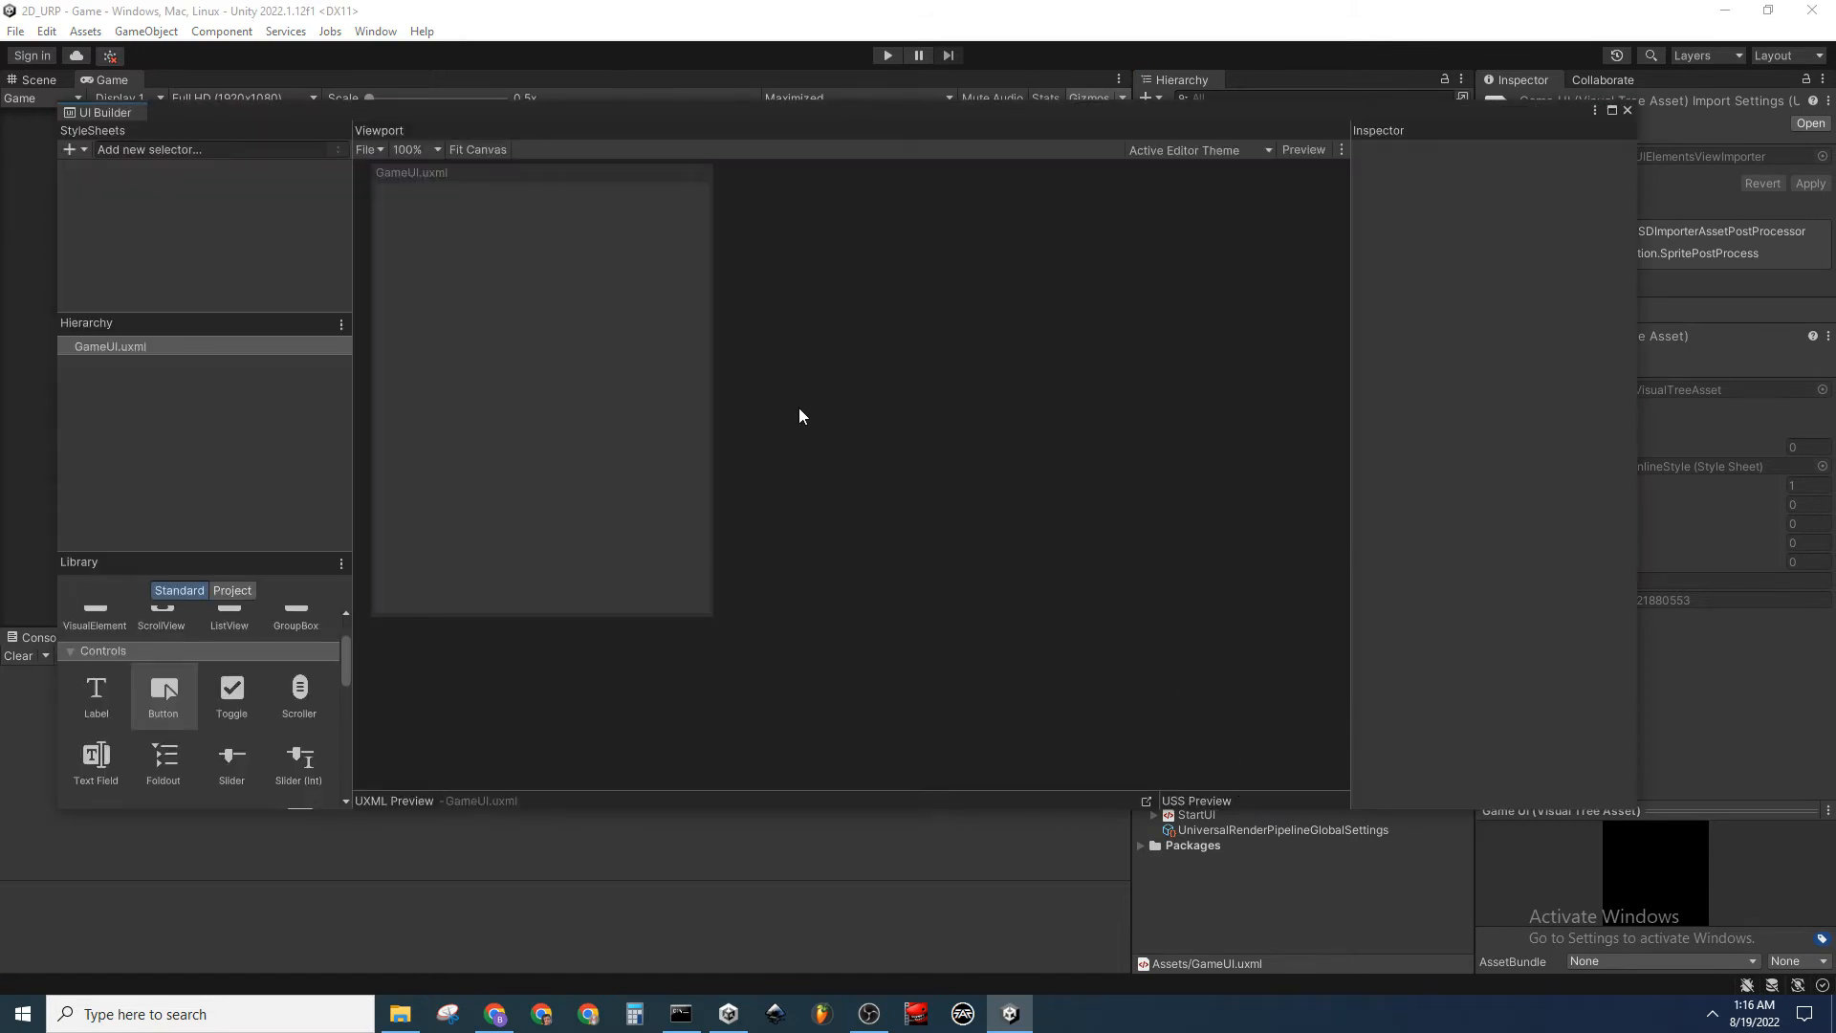
{"action": "left_click", "coordinate": [168, 347]}
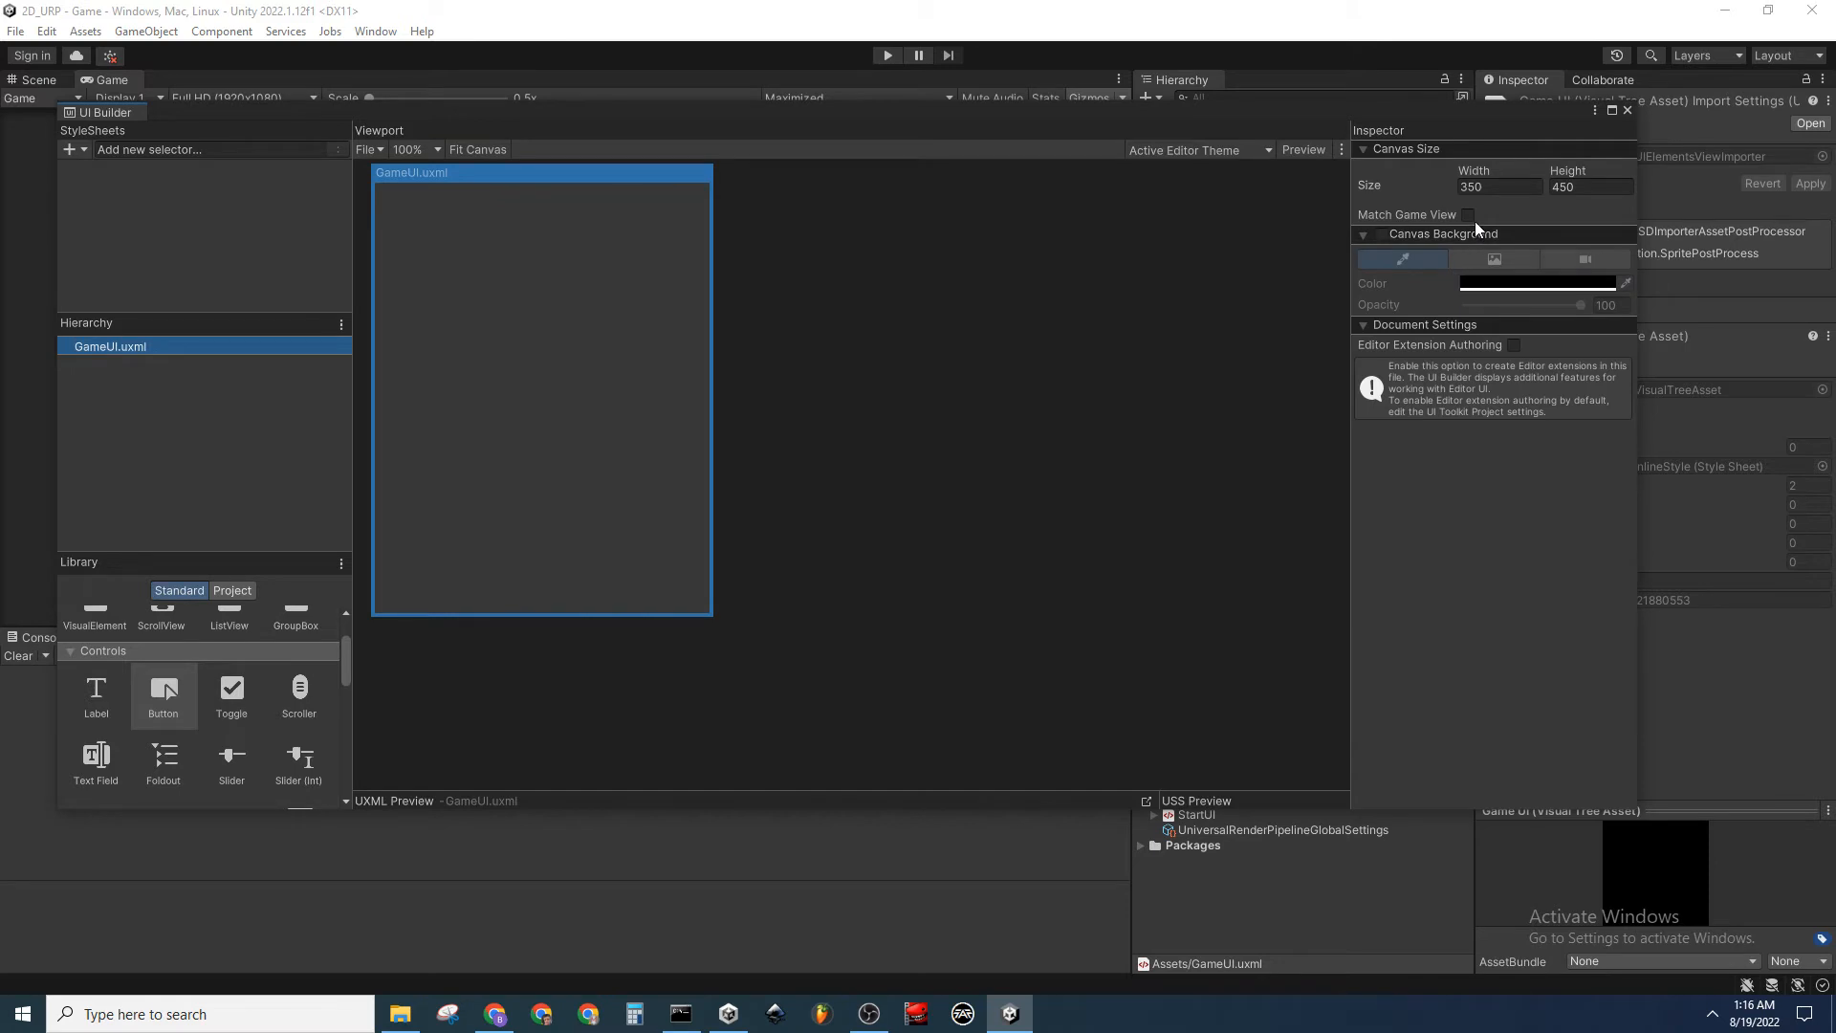
{"action": "left_click", "coordinate": [1469, 214]}
{"action": "scroll", "coordinate": [653, 588], "scroll_direction": "down", "scroll_amount": 5}
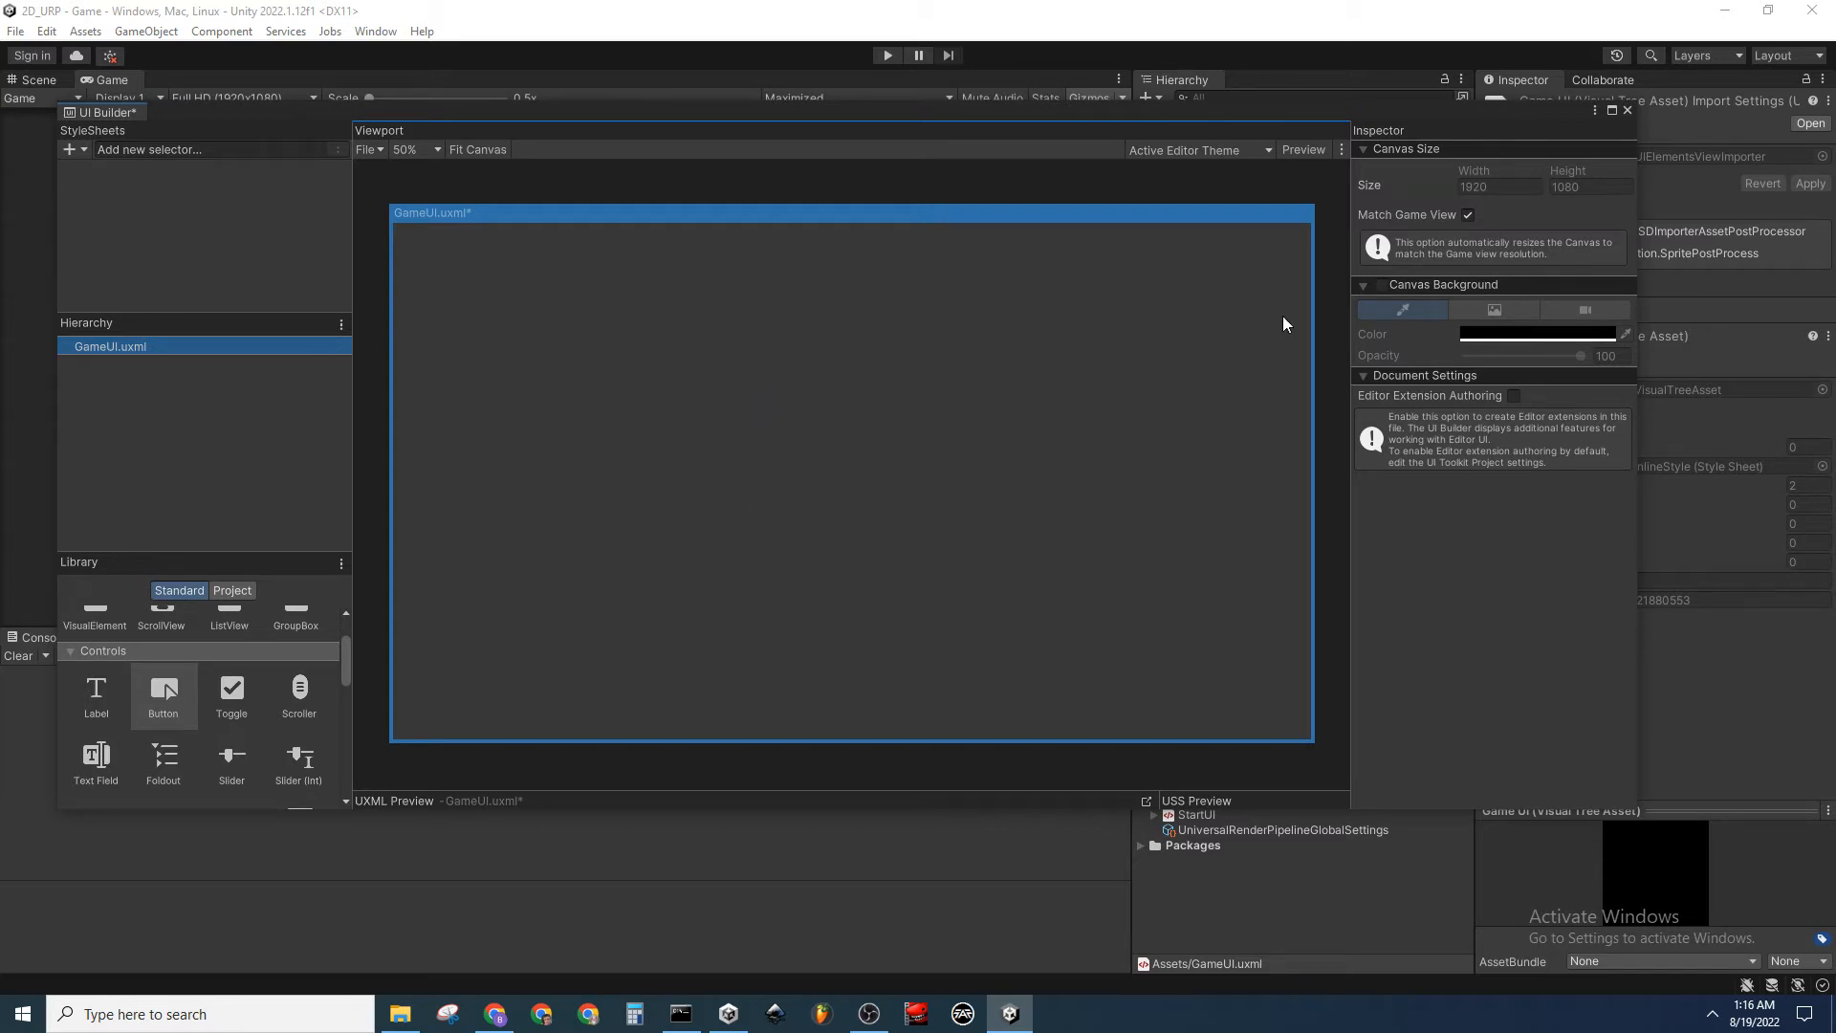
Enable the GameUI canvas background, using Main Camera as its source, and save the document
{"action": "left_click", "coordinate": [1382, 285]}
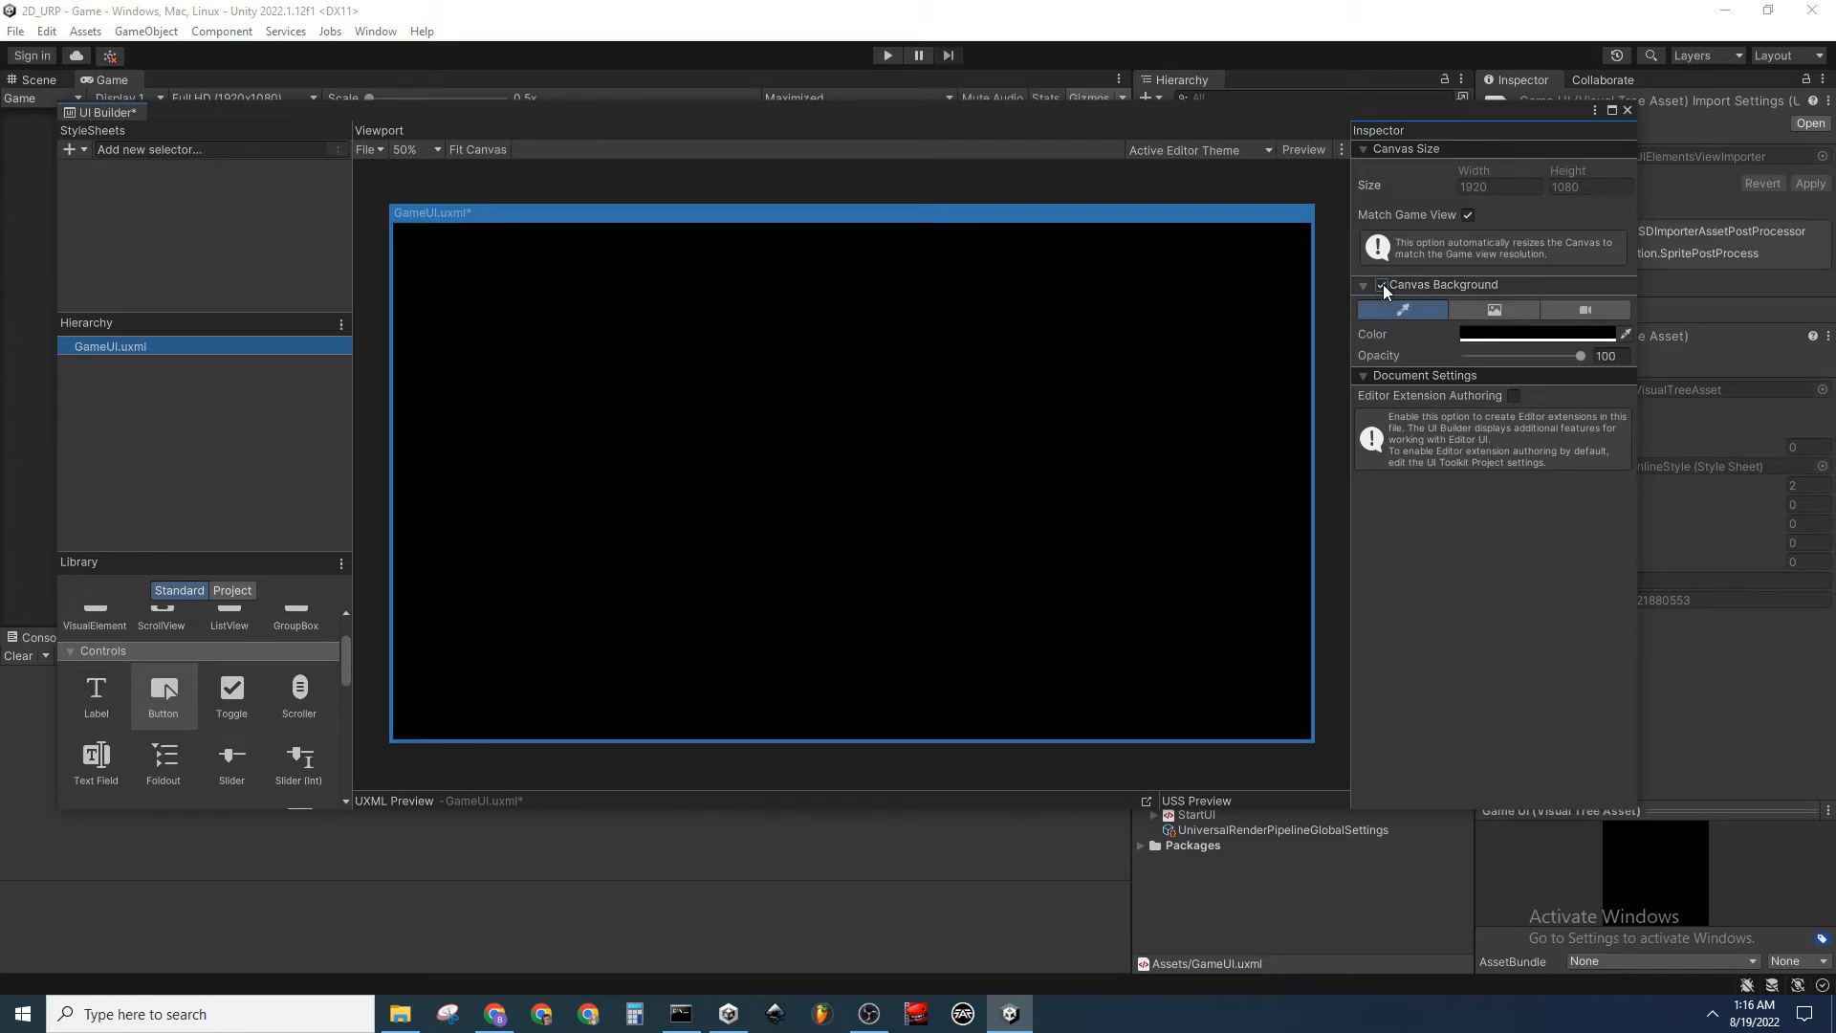
{"action": "left_click", "coordinate": [1584, 312]}
{"action": "left_click", "coordinate": [1624, 335]}
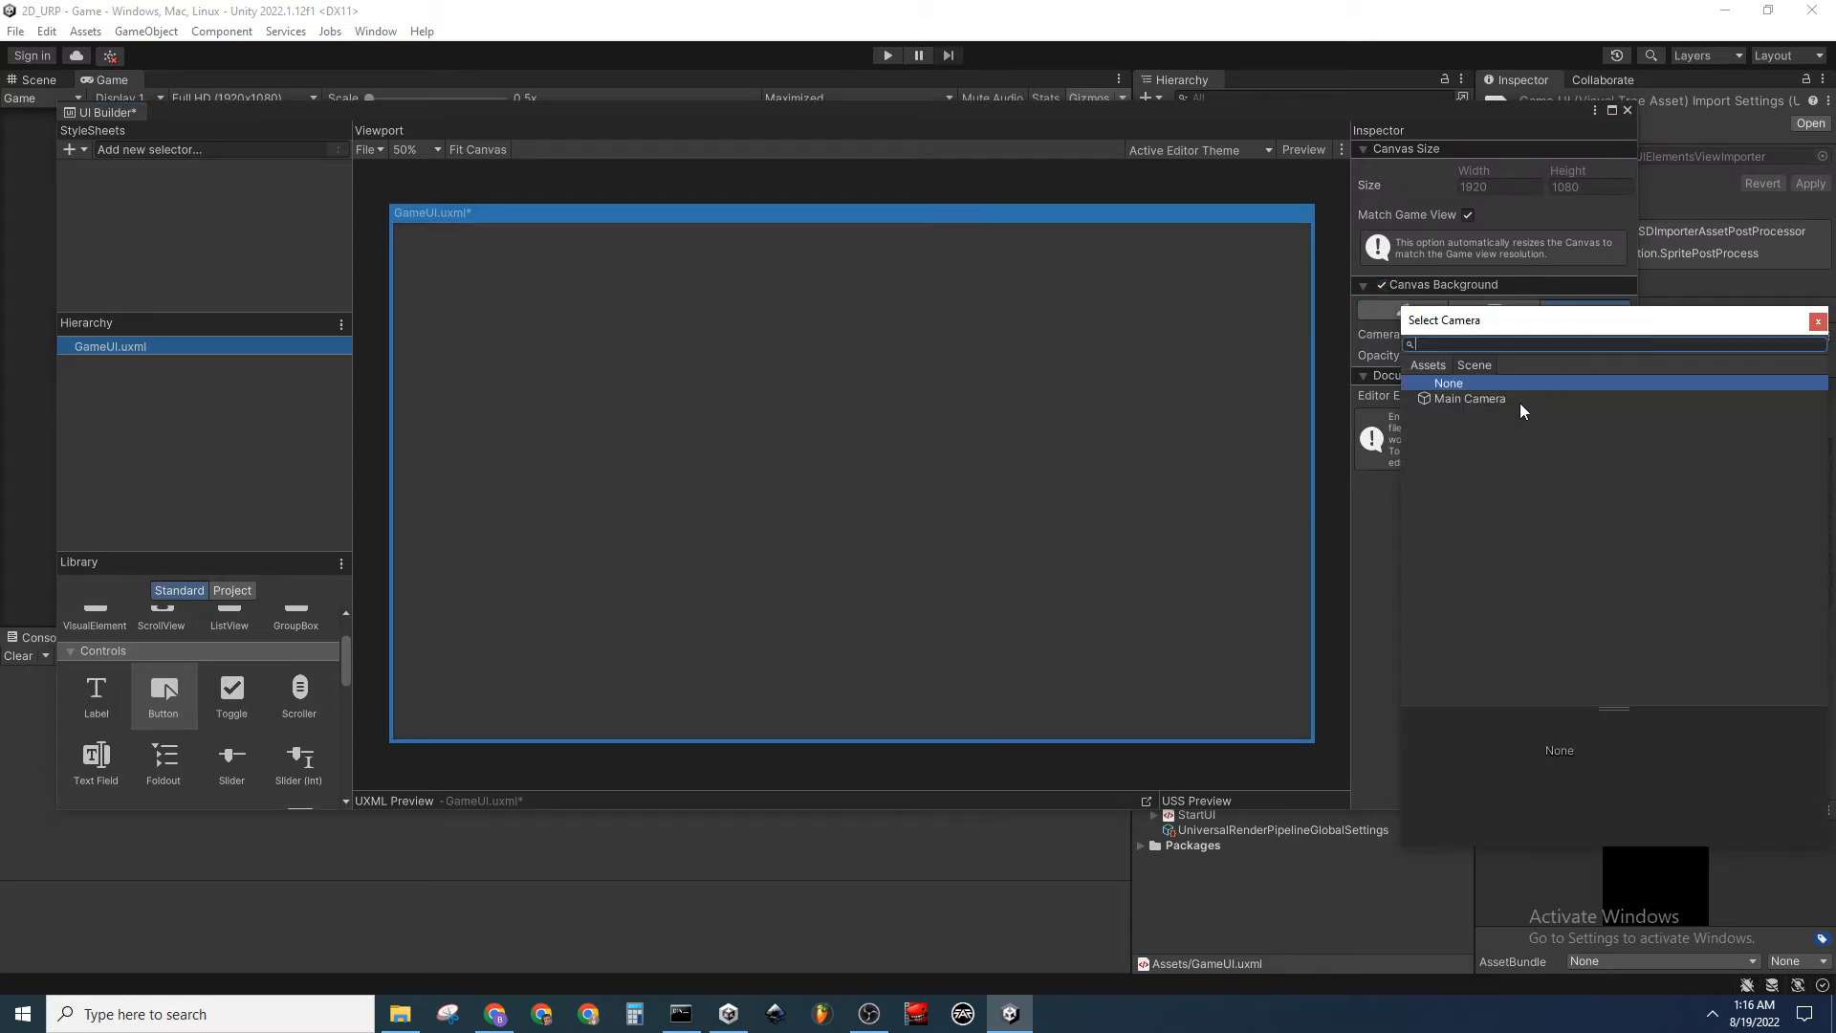
{"action": "double_click", "coordinate": [1524, 399]}
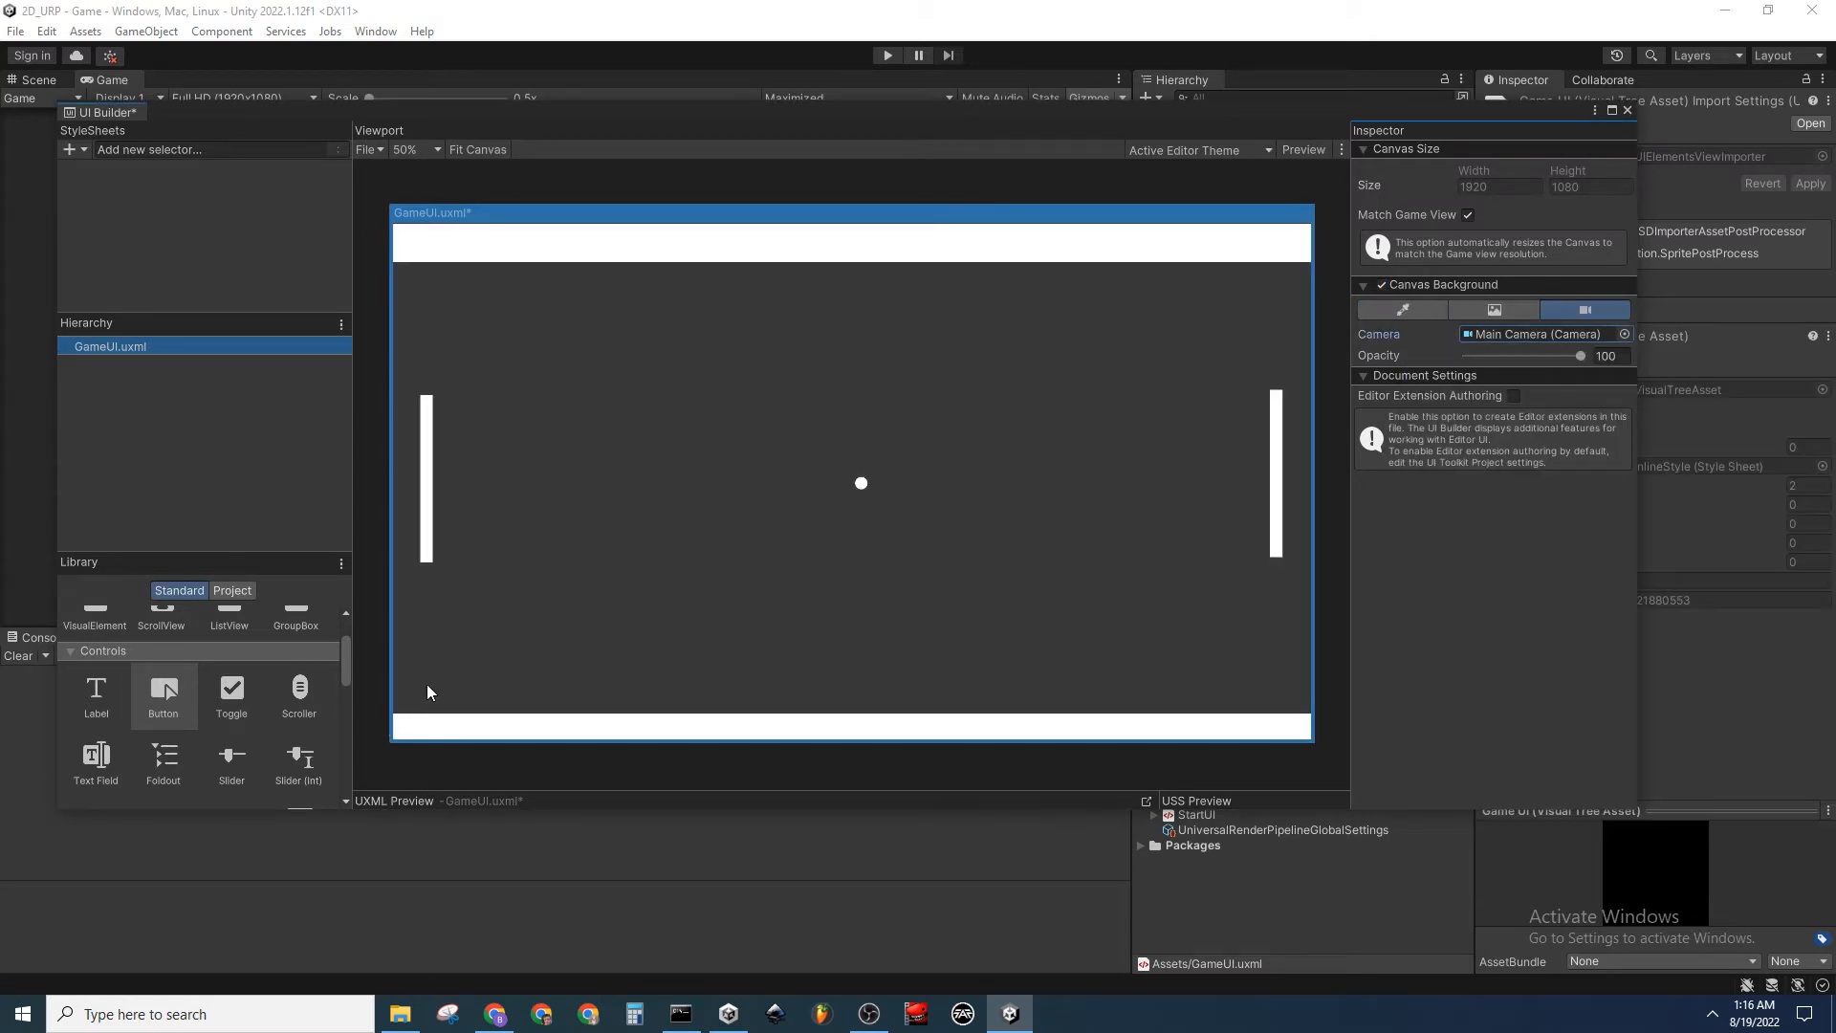
{"action": "key", "text": "ctrl+s"}
Preview the canvas with the image and color background modes, and return it to the camera background
{"action": "left_click", "coordinate": [1495, 308]}
{"action": "left_click", "coordinate": [1404, 311]}
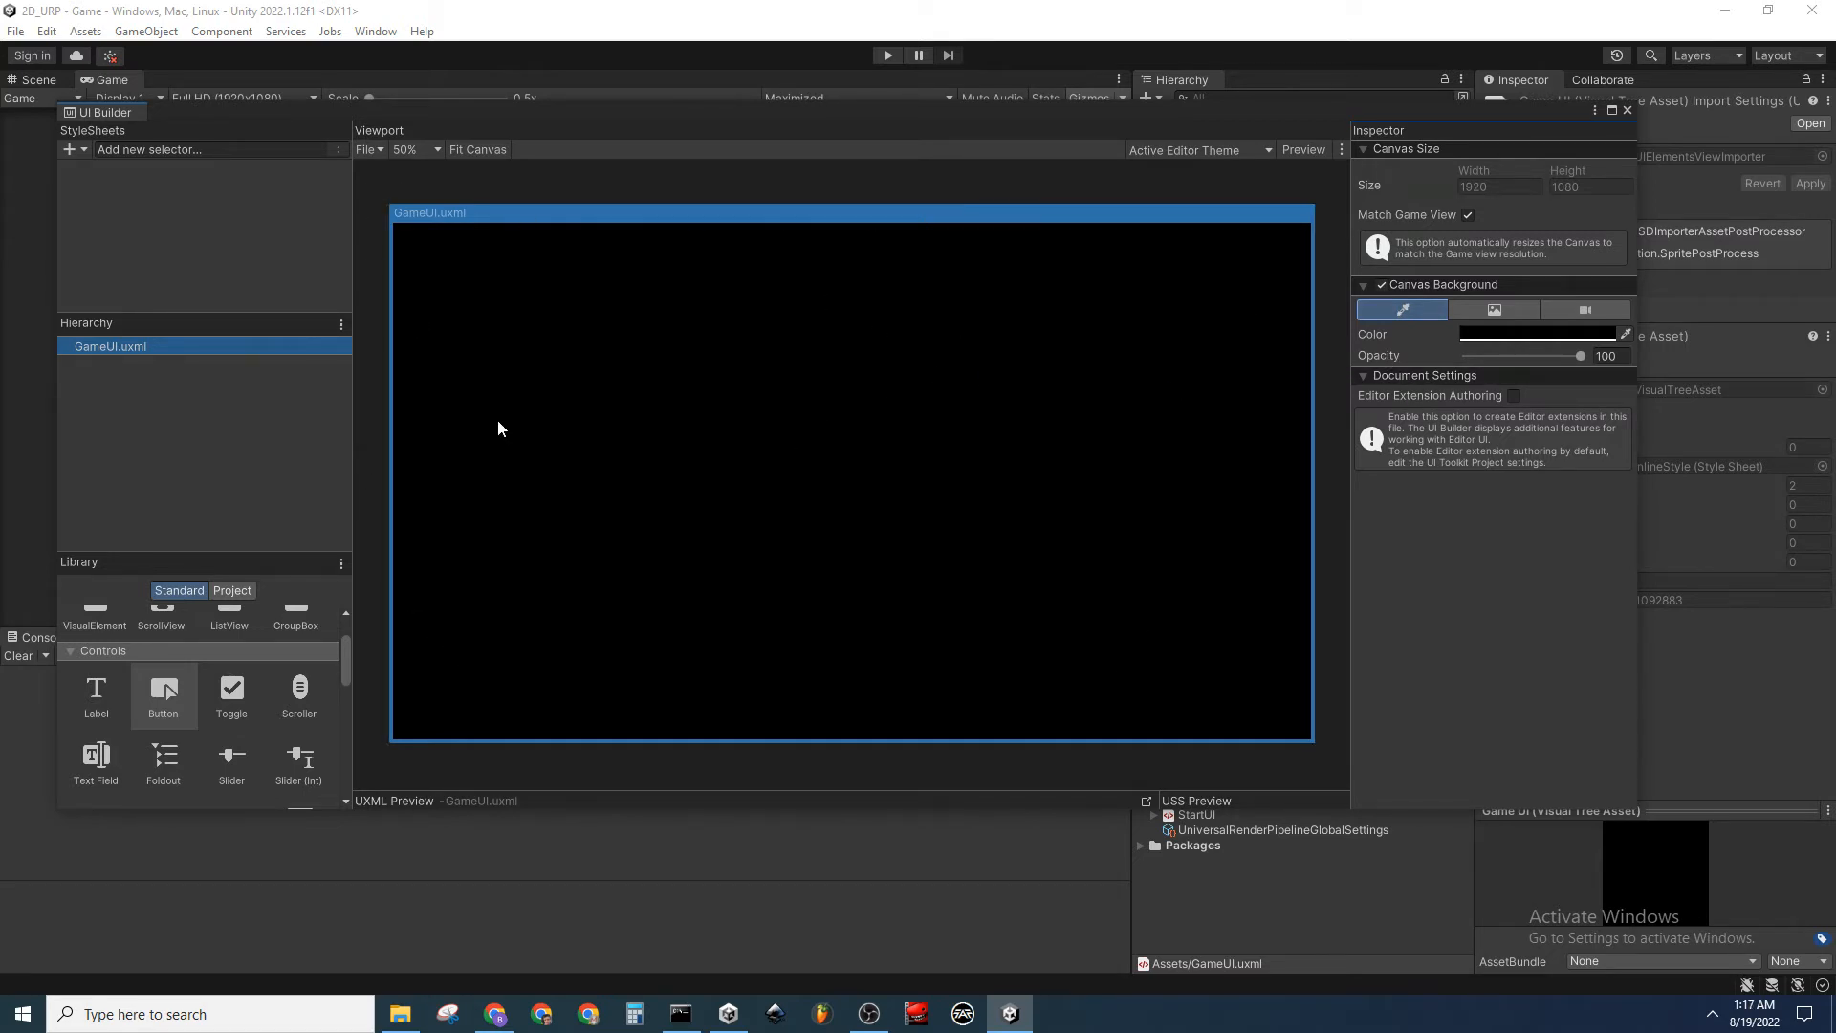
{"action": "left_click", "coordinate": [1570, 309]}
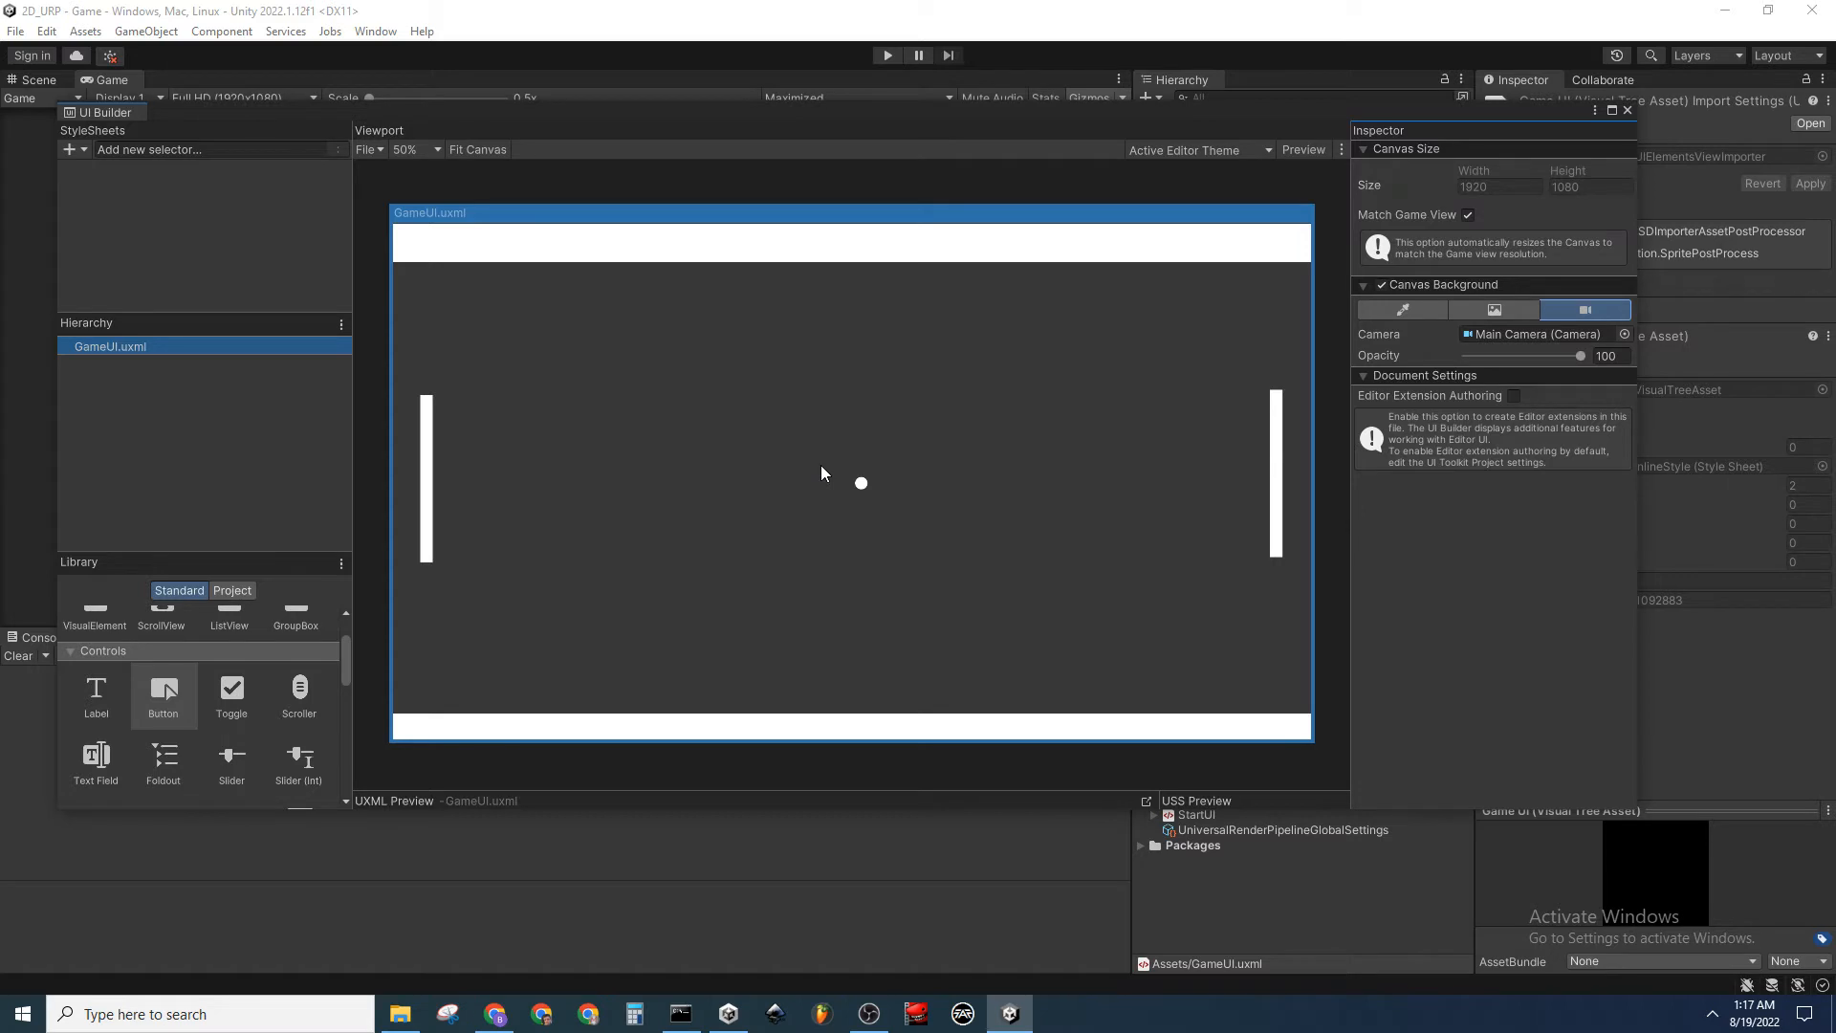
Add a VisualElement container to the GameUI.uxml hierarchy
{"action": "left_click", "coordinate": [163, 444]}
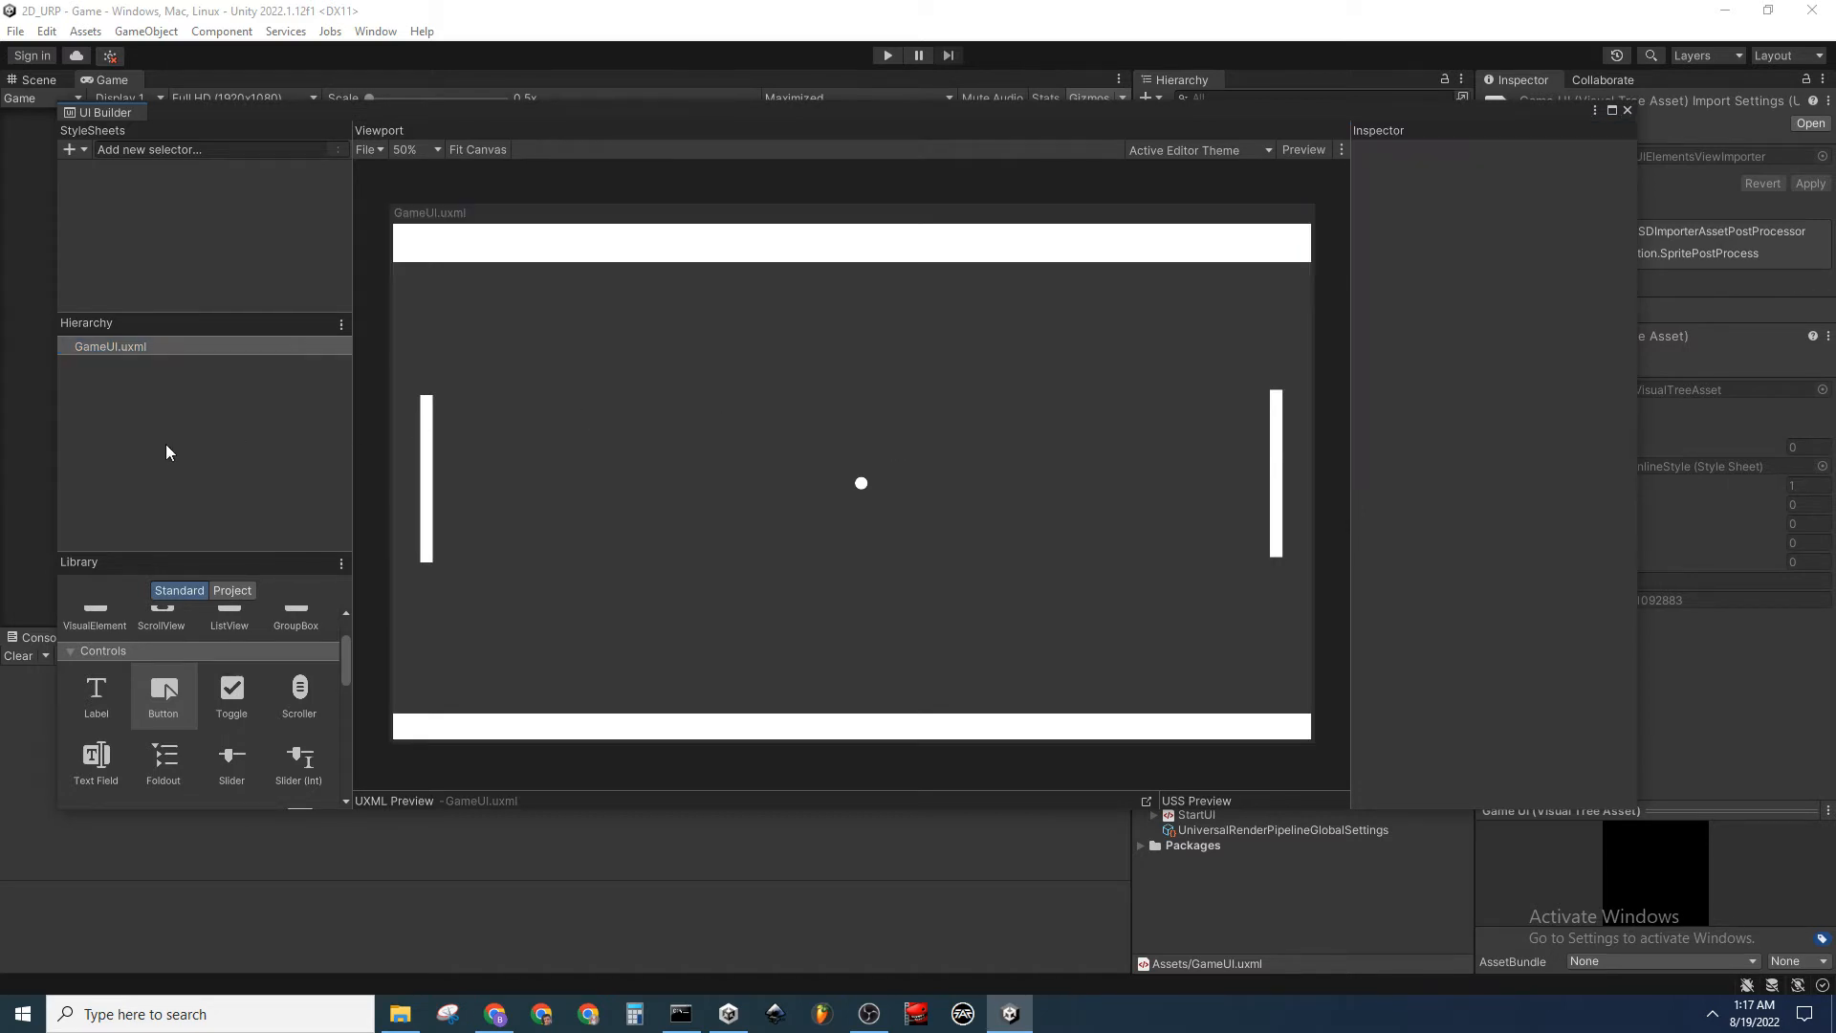
{"action": "scroll", "coordinate": [192, 719], "scroll_direction": "up", "scroll_amount": 2}
{"action": "left_click_drag", "start_coordinate": [96, 660], "coordinate": [172, 499]}
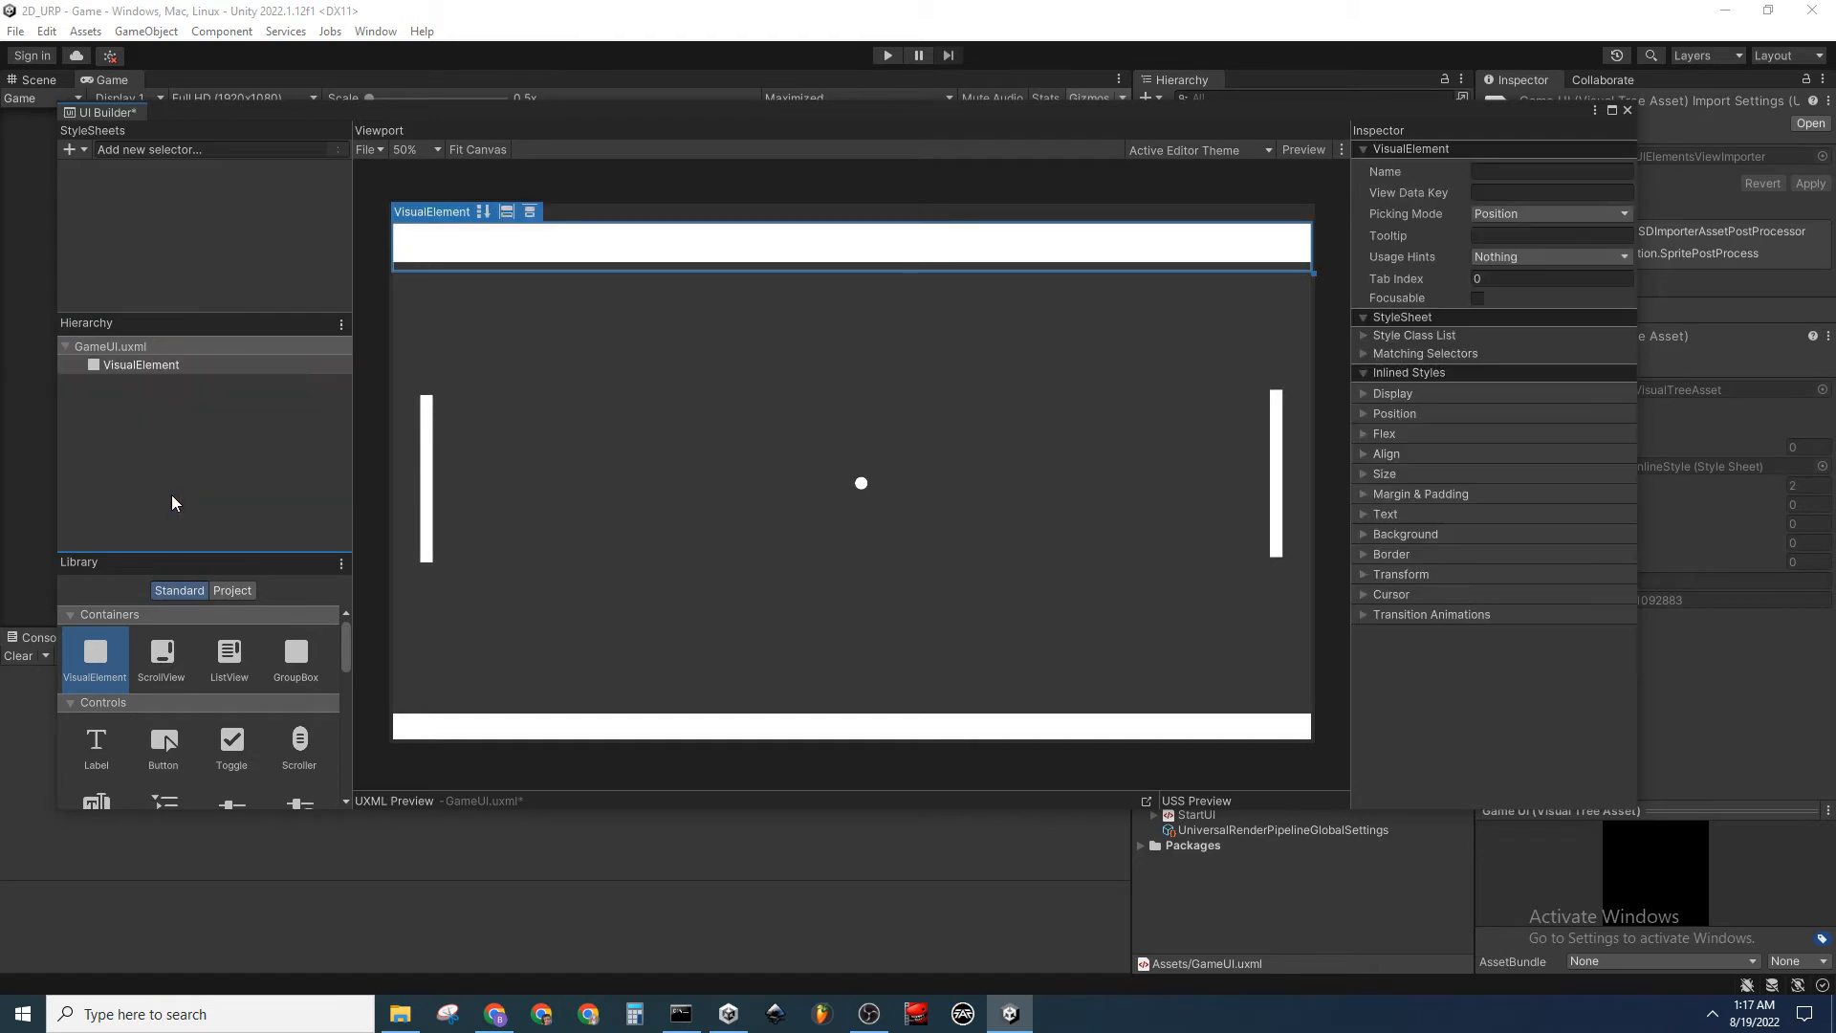
Set the VisualElement container's flex Grow to 1 and save the document
{"action": "left_click", "coordinate": [1384, 433]}
{"action": "left_click", "coordinate": [181, 362]}
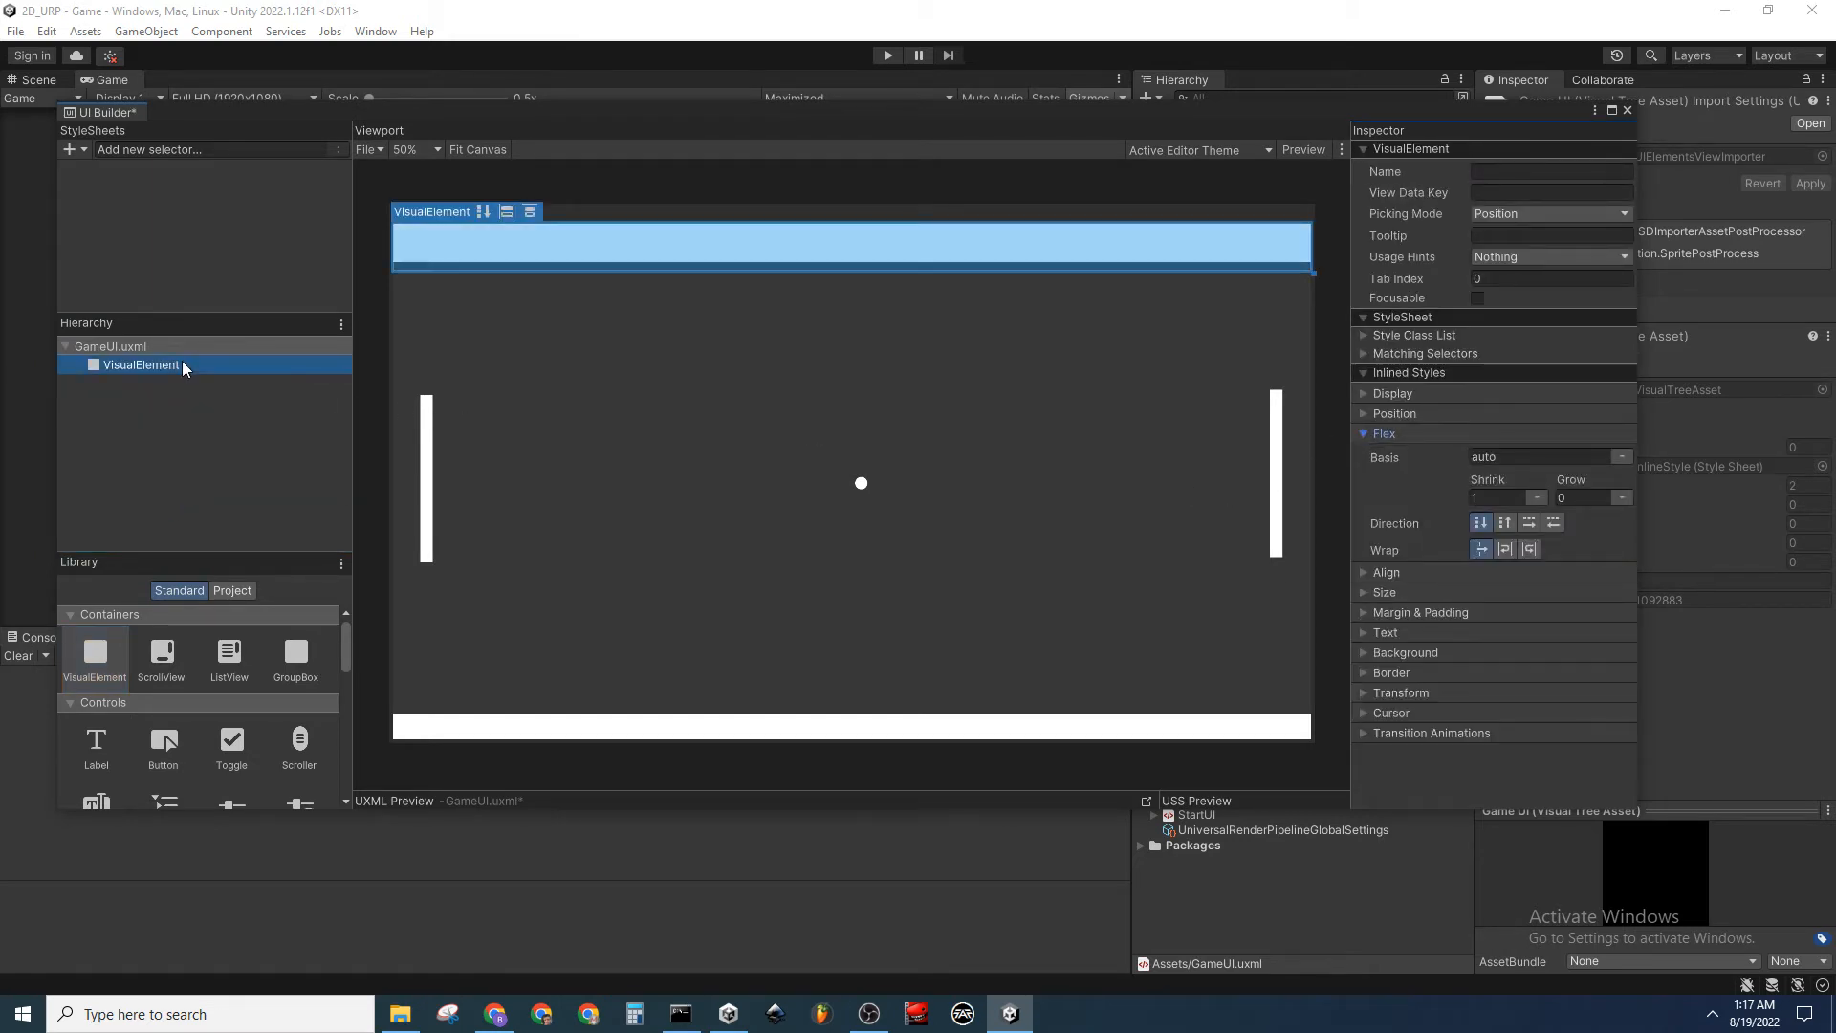
{"action": "left_click", "coordinate": [1580, 498]}
{"action": "type", "text": "1"}
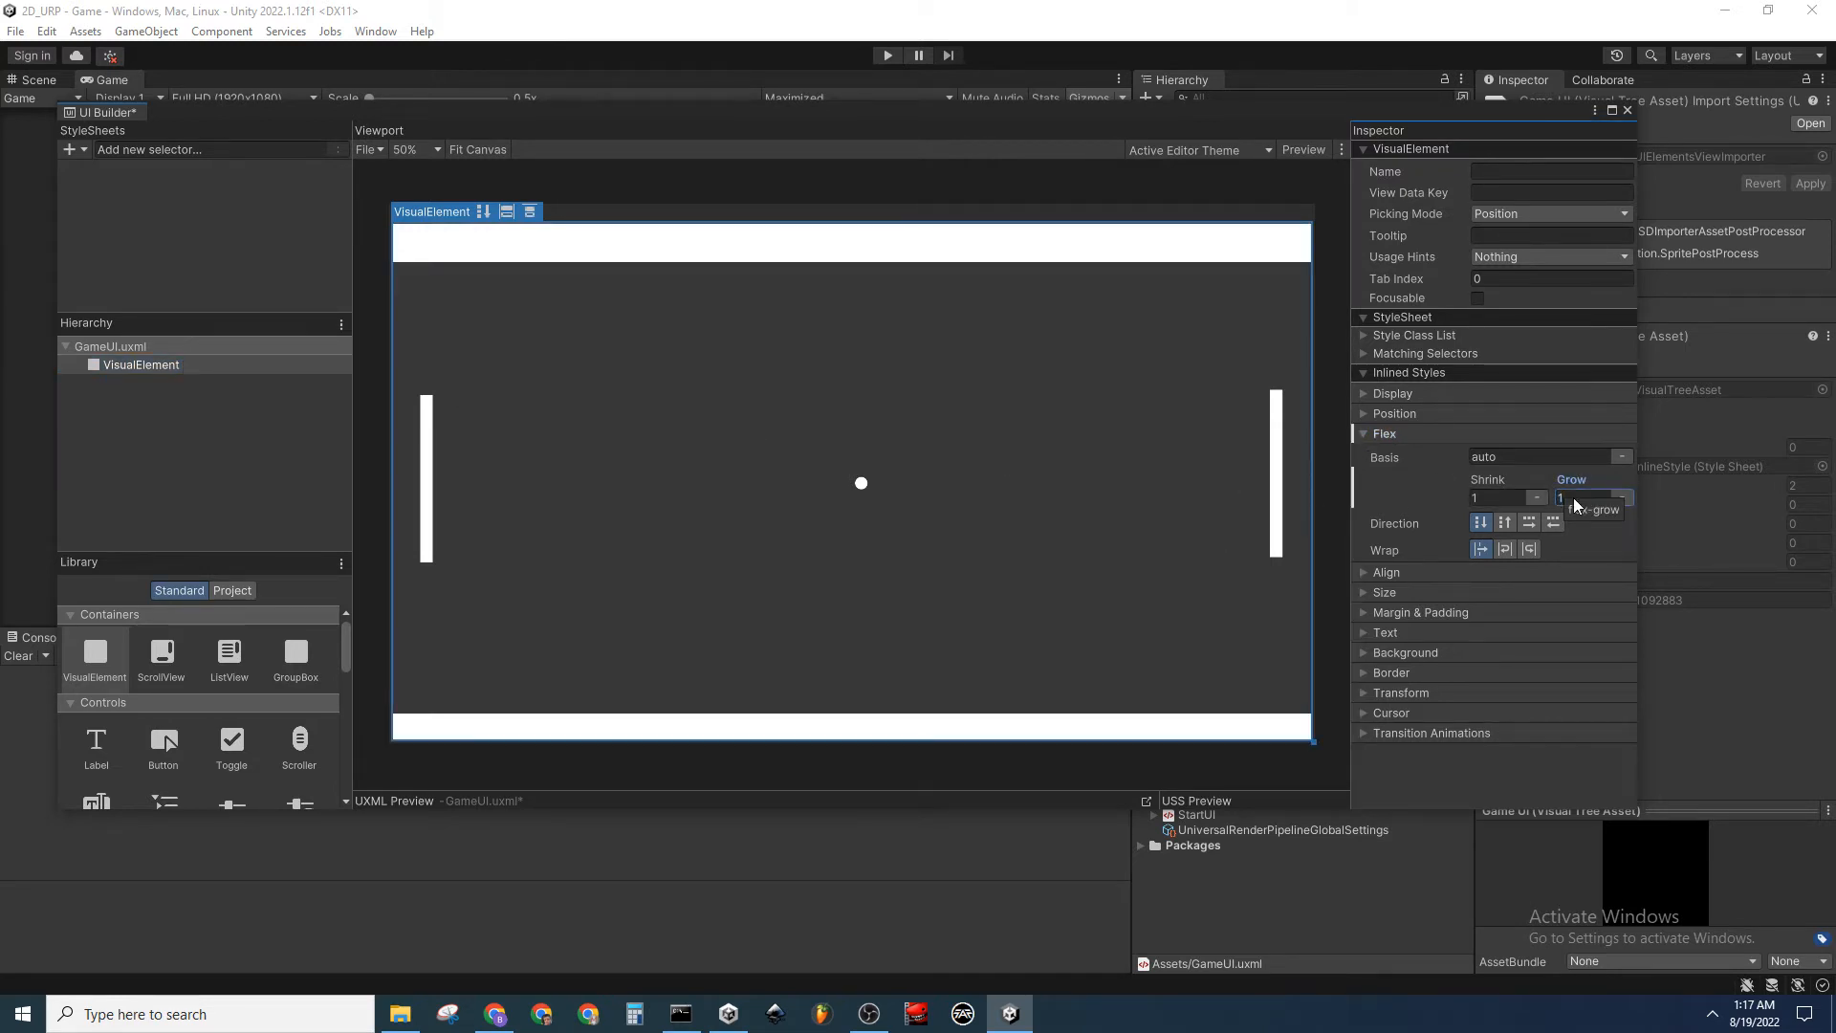
{"action": "left_click", "coordinate": [170, 469]}
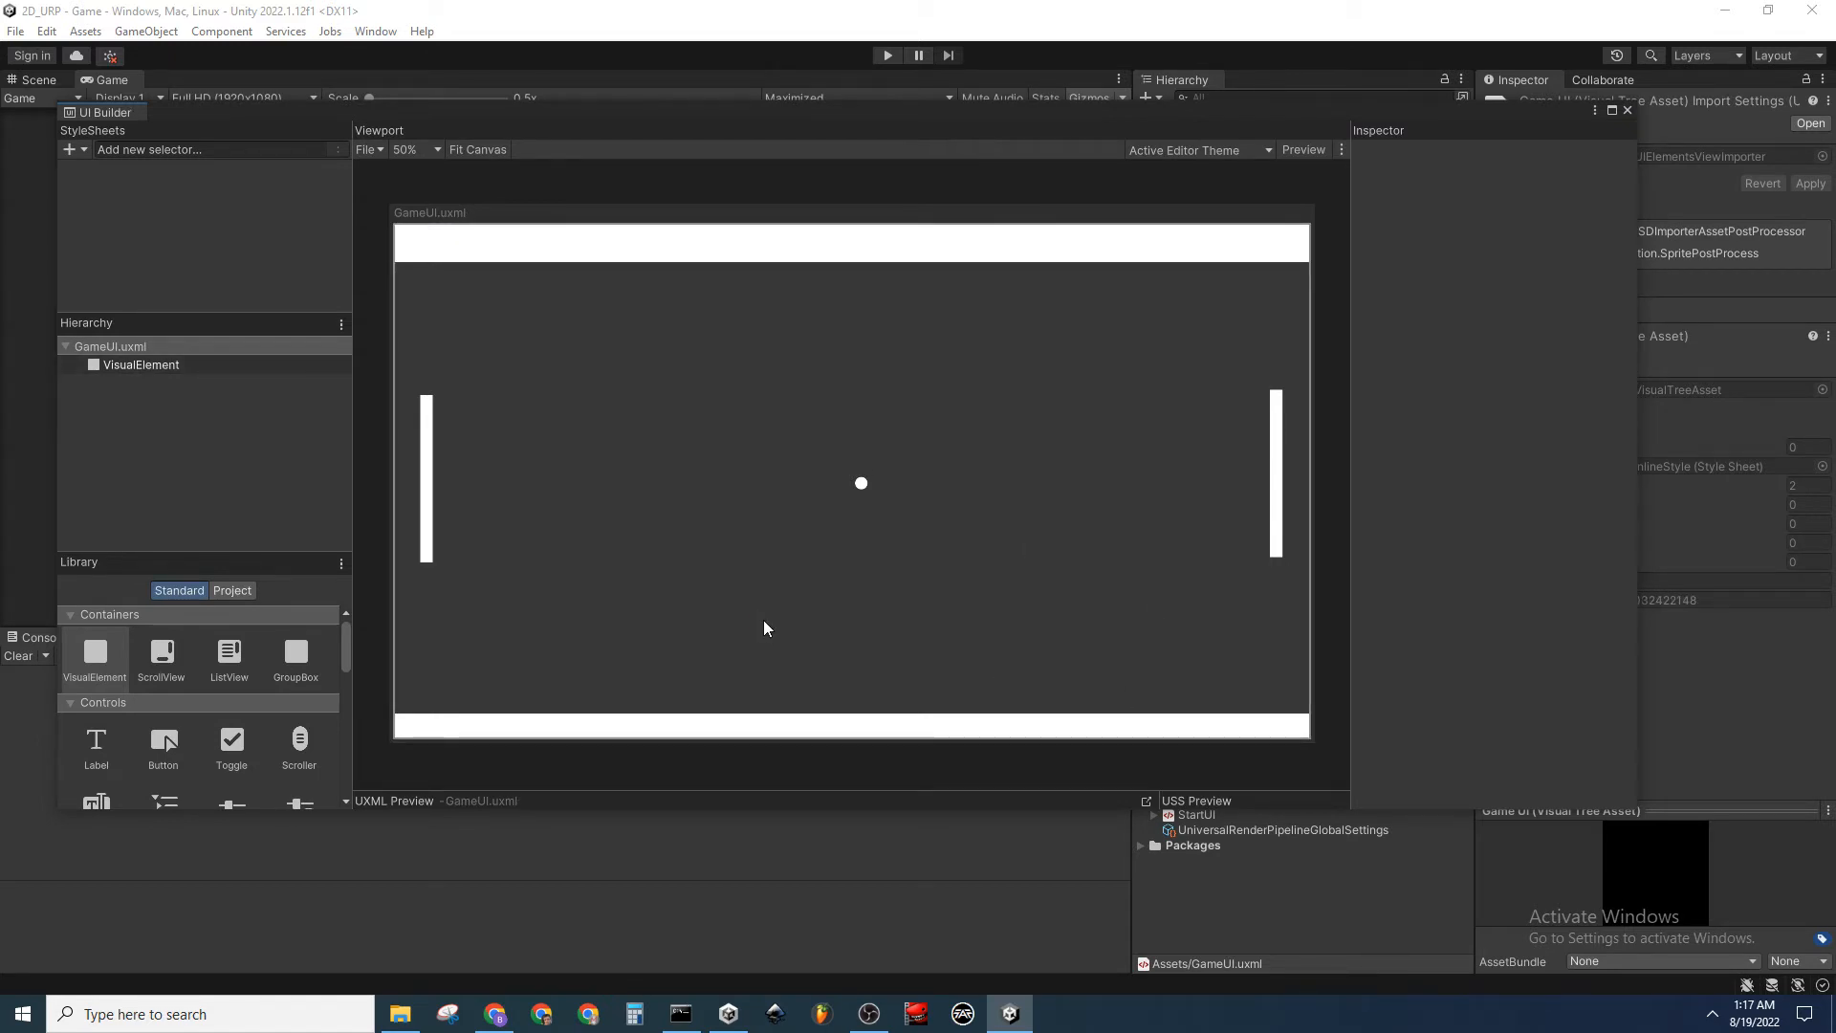
Add two Label elements inside the VisualElement container and name the first one OpposingScore
{"action": "left_click", "coordinate": [197, 364]}
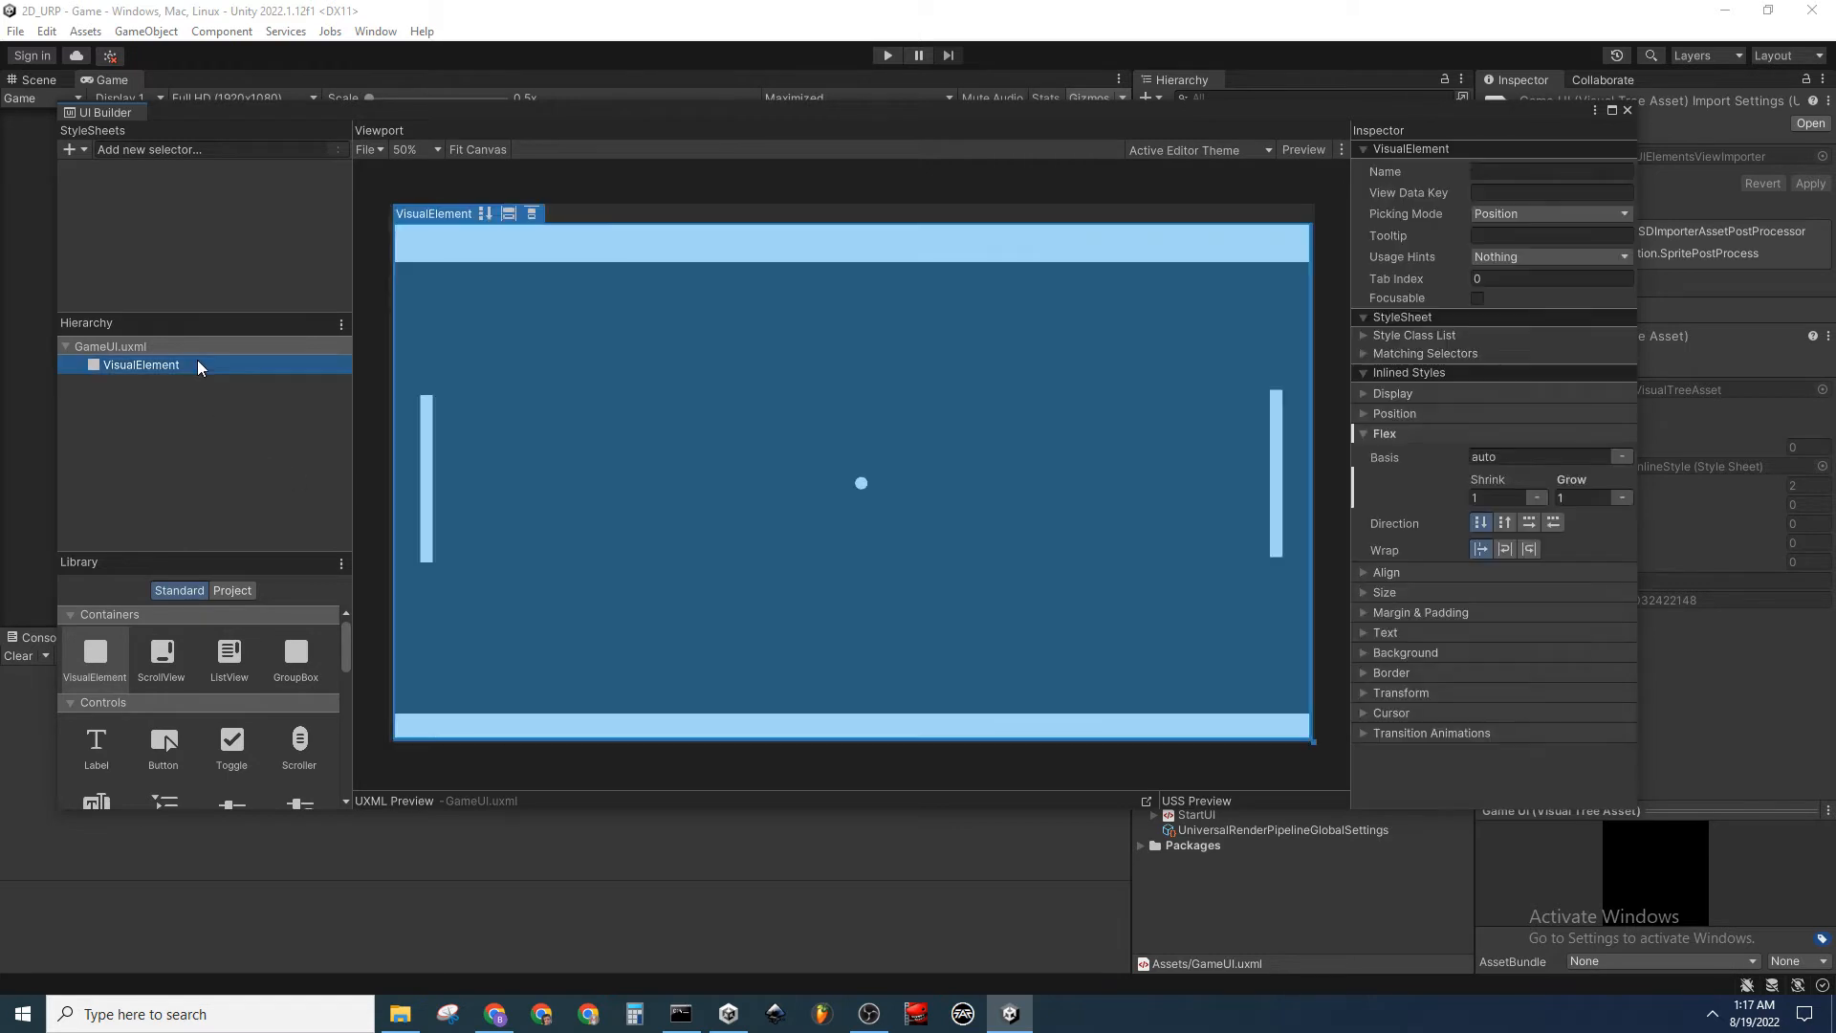
{"action": "left_click_drag", "start_coordinate": [95, 757], "coordinate": [193, 382]}
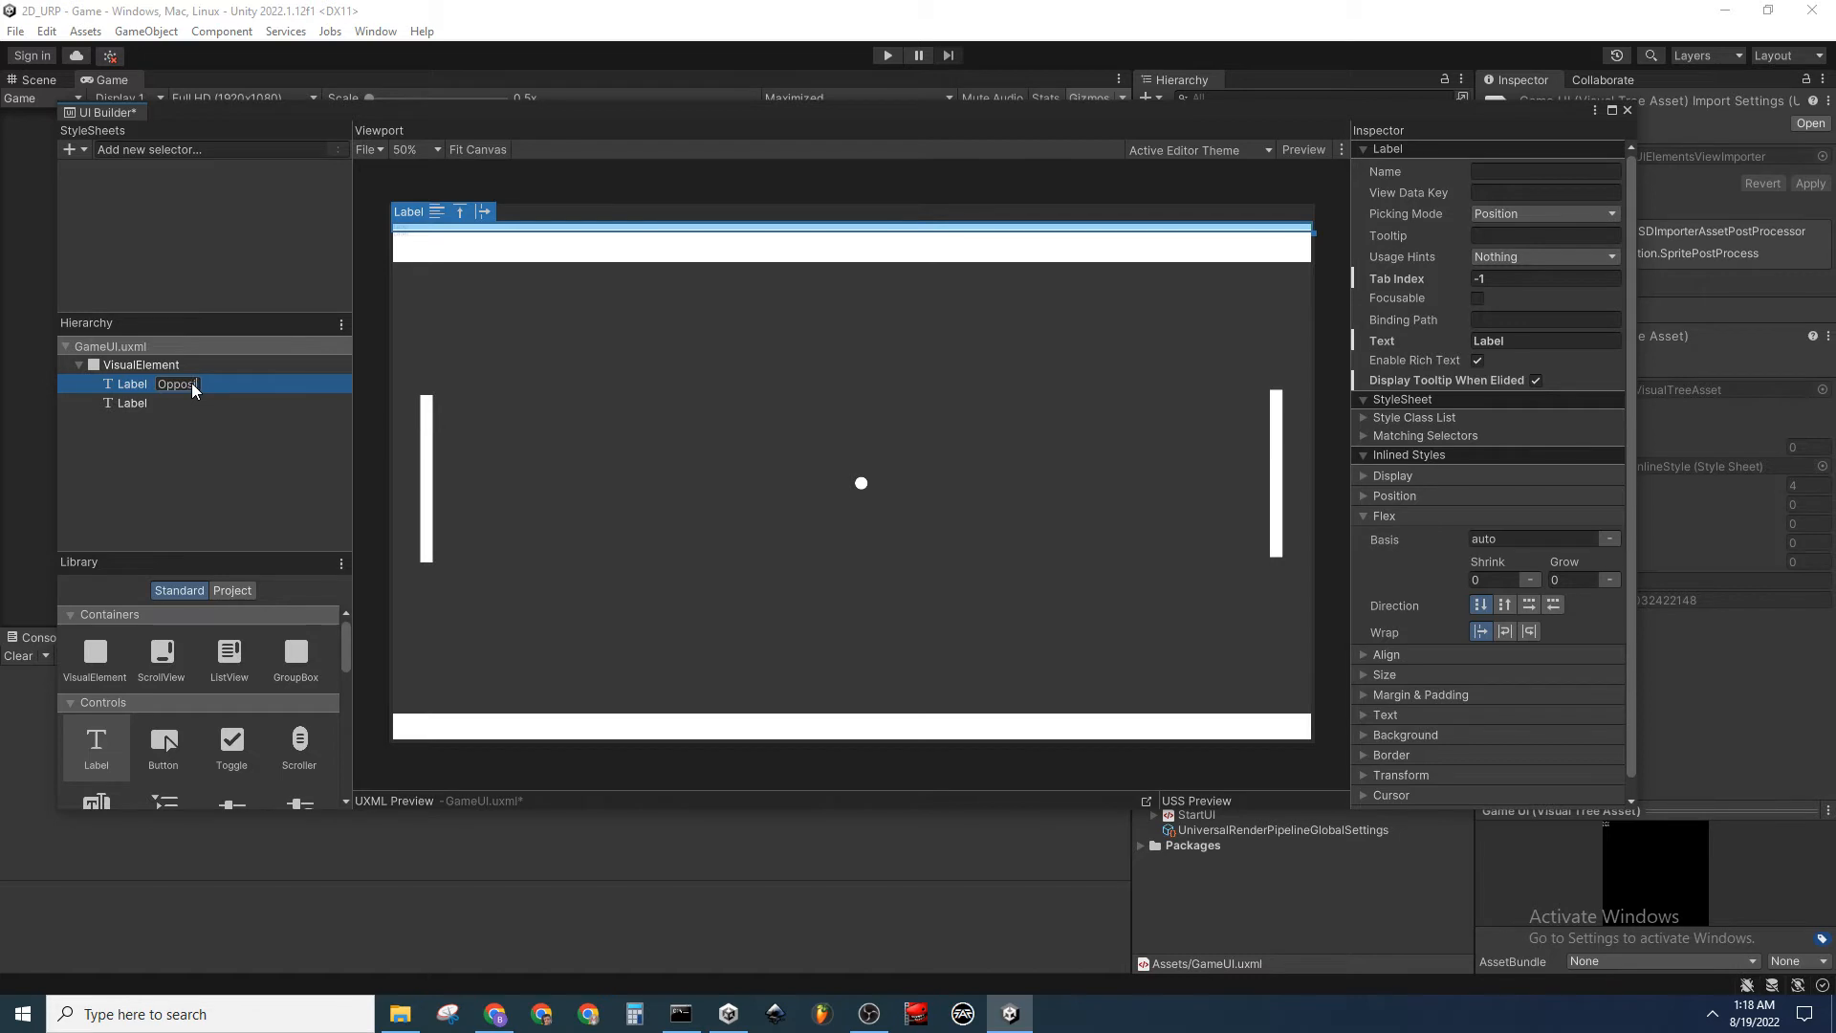
{"action": "key", "text": "Return"}
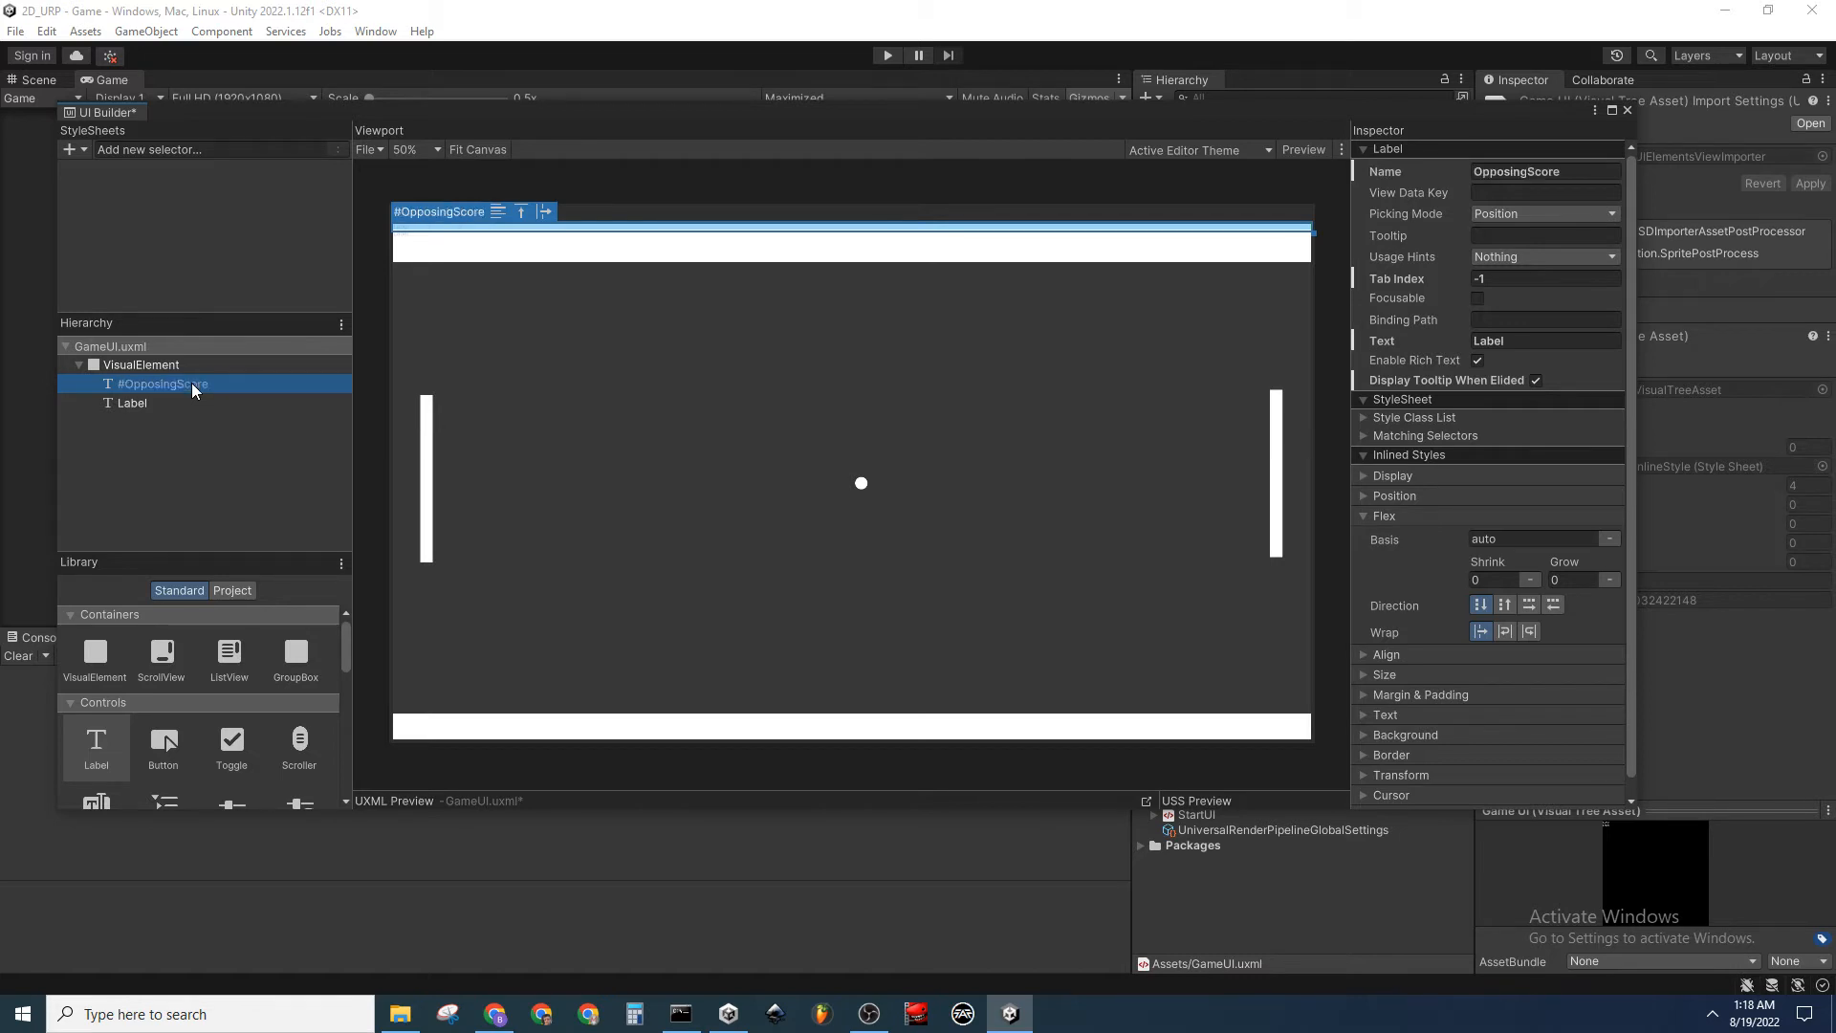
Name the second label in the container PlayerScore
{"action": "double_click", "coordinate": [202, 402]}
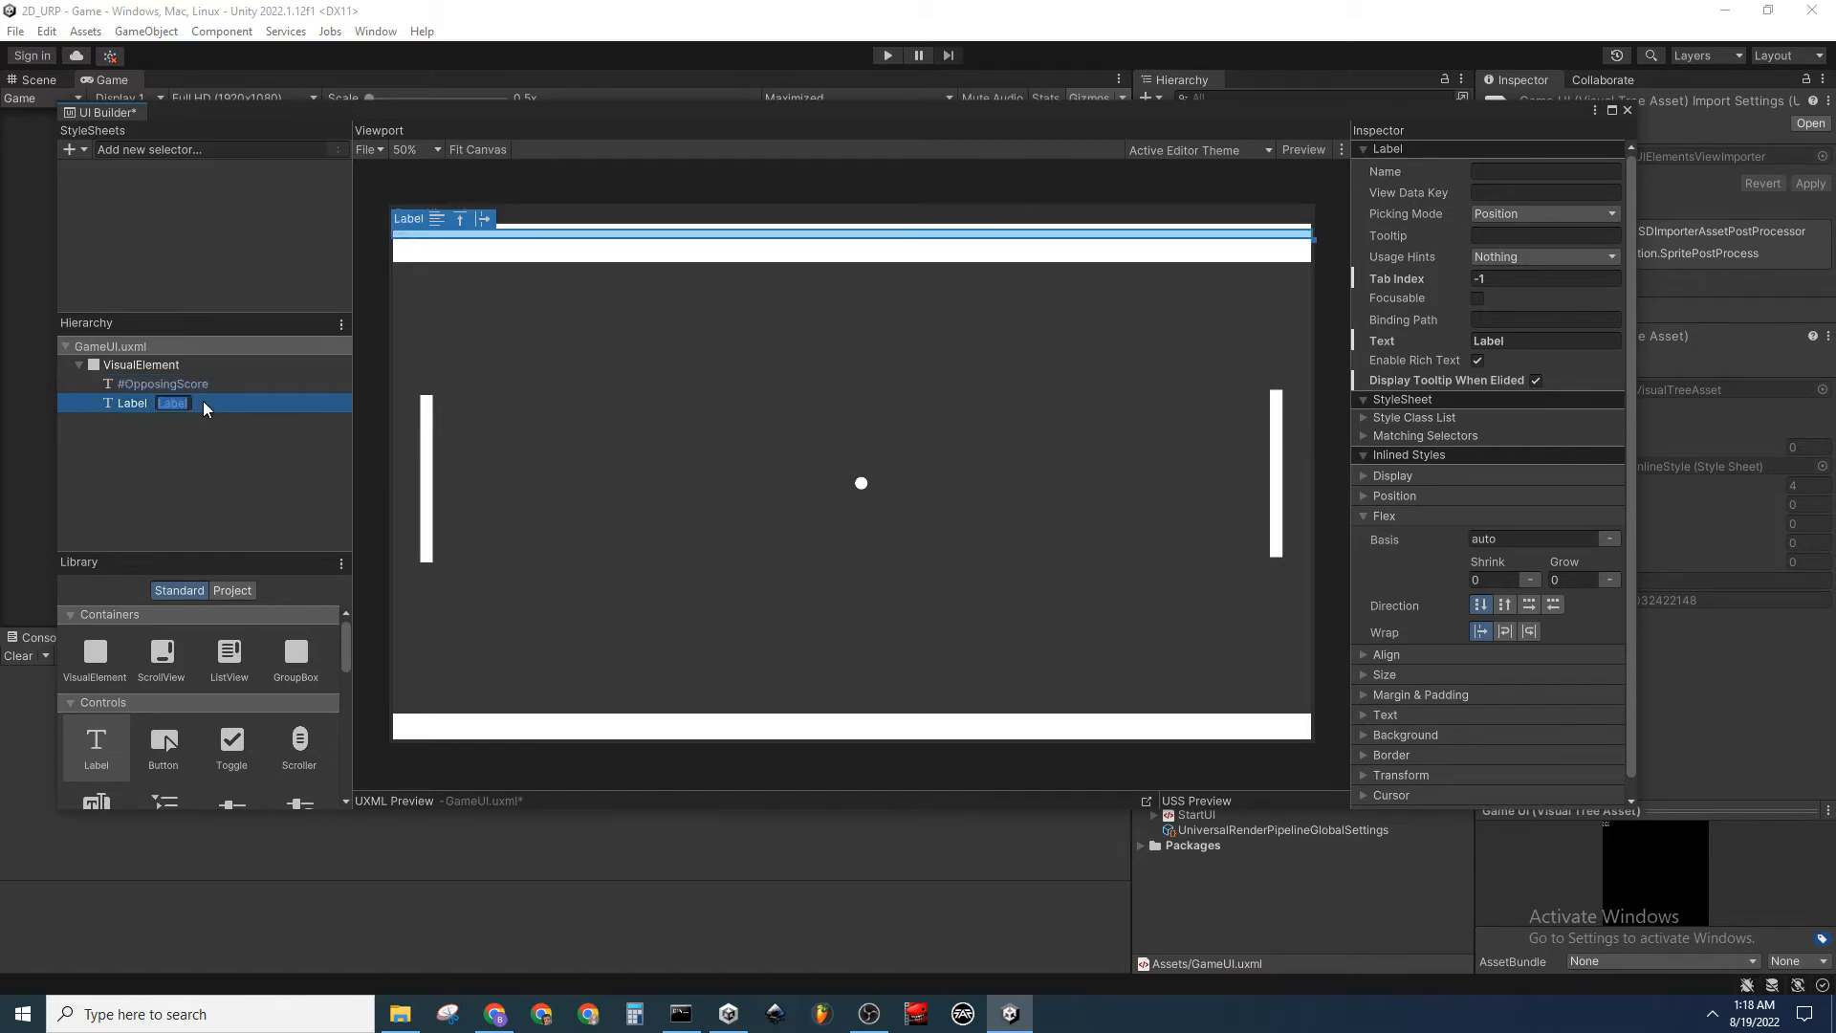
{"action": "type", "text": "Player"}
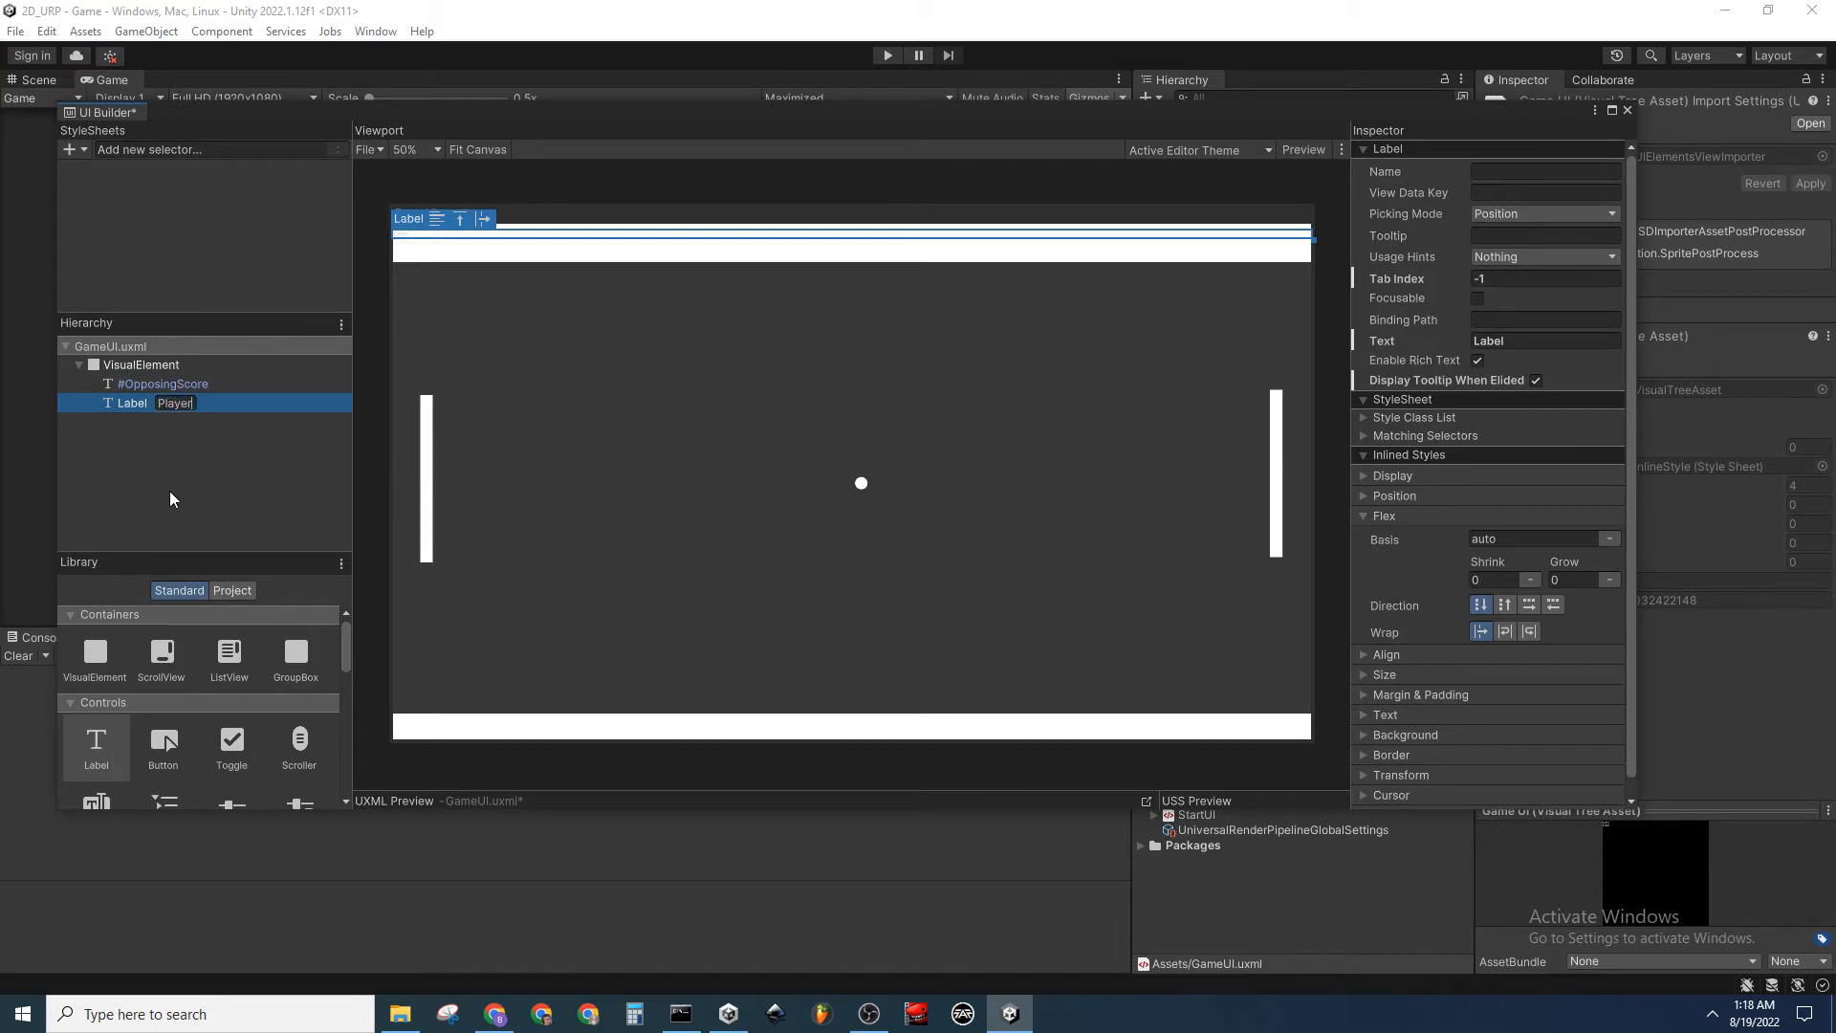
{"action": "type", "text": "Score"}
{"action": "key", "text": "Return"}
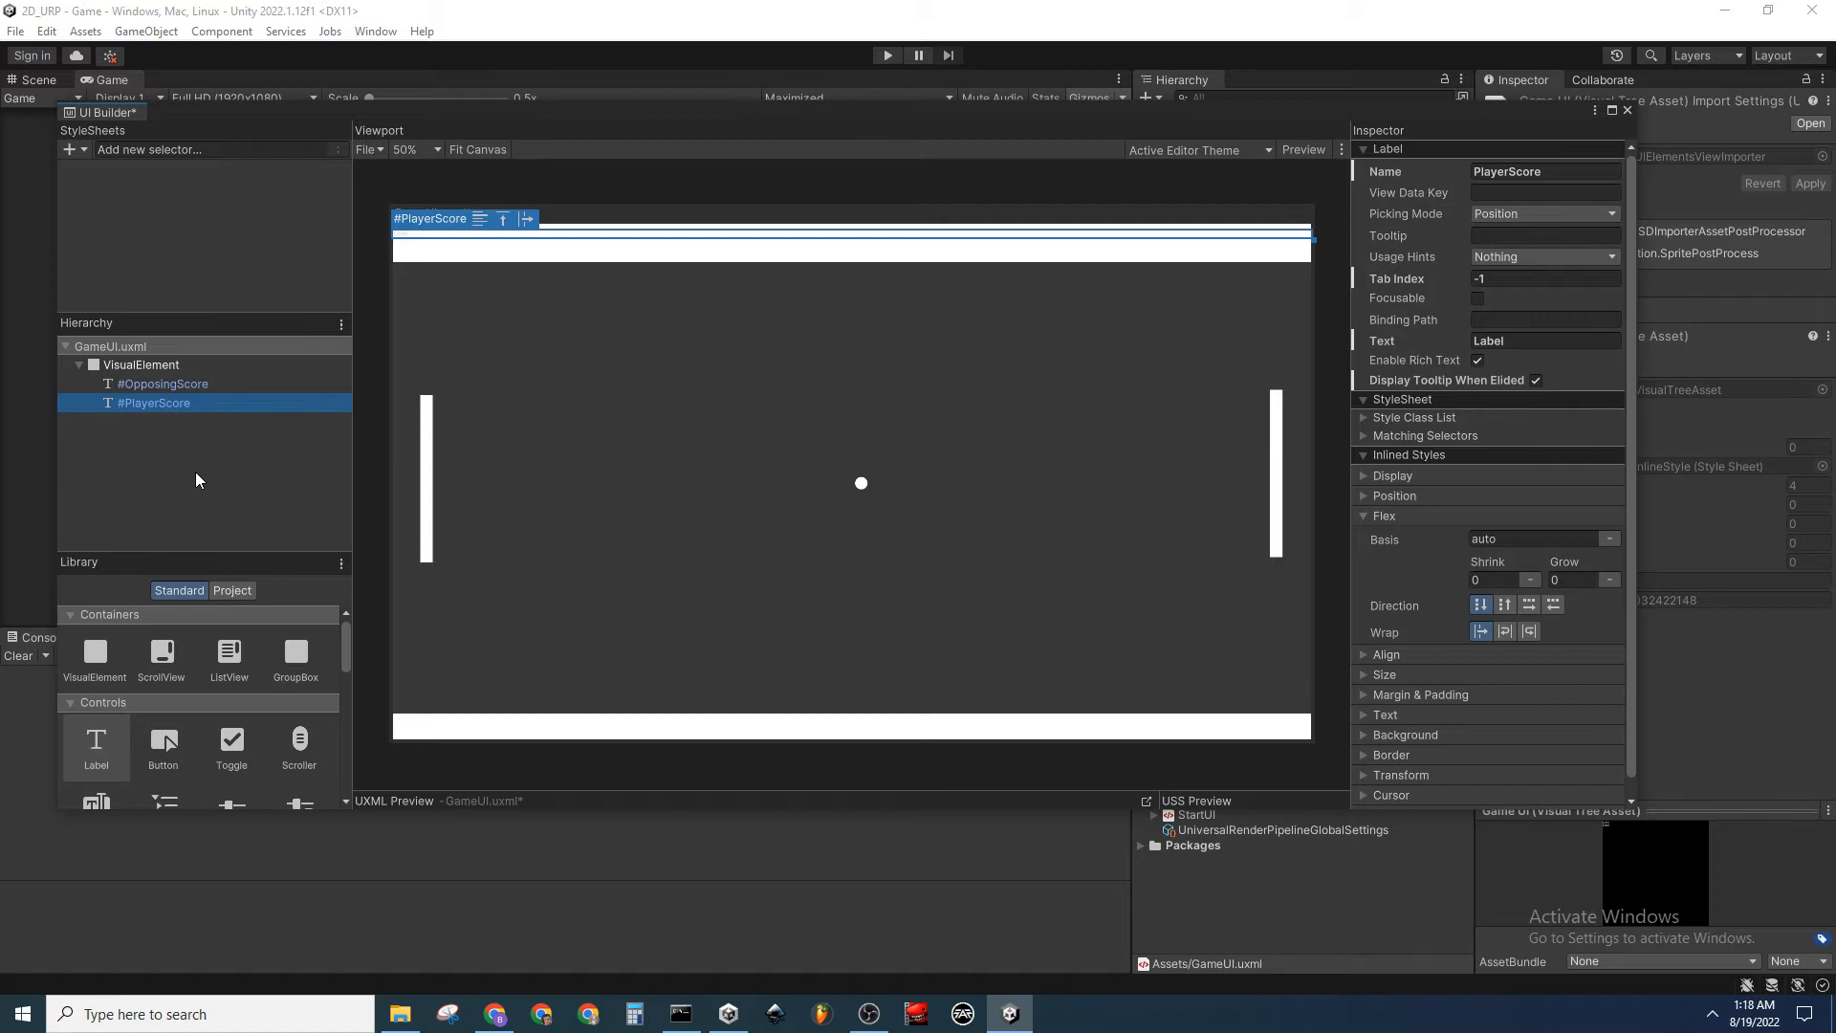
{"action": "left_click", "coordinate": [196, 473]}
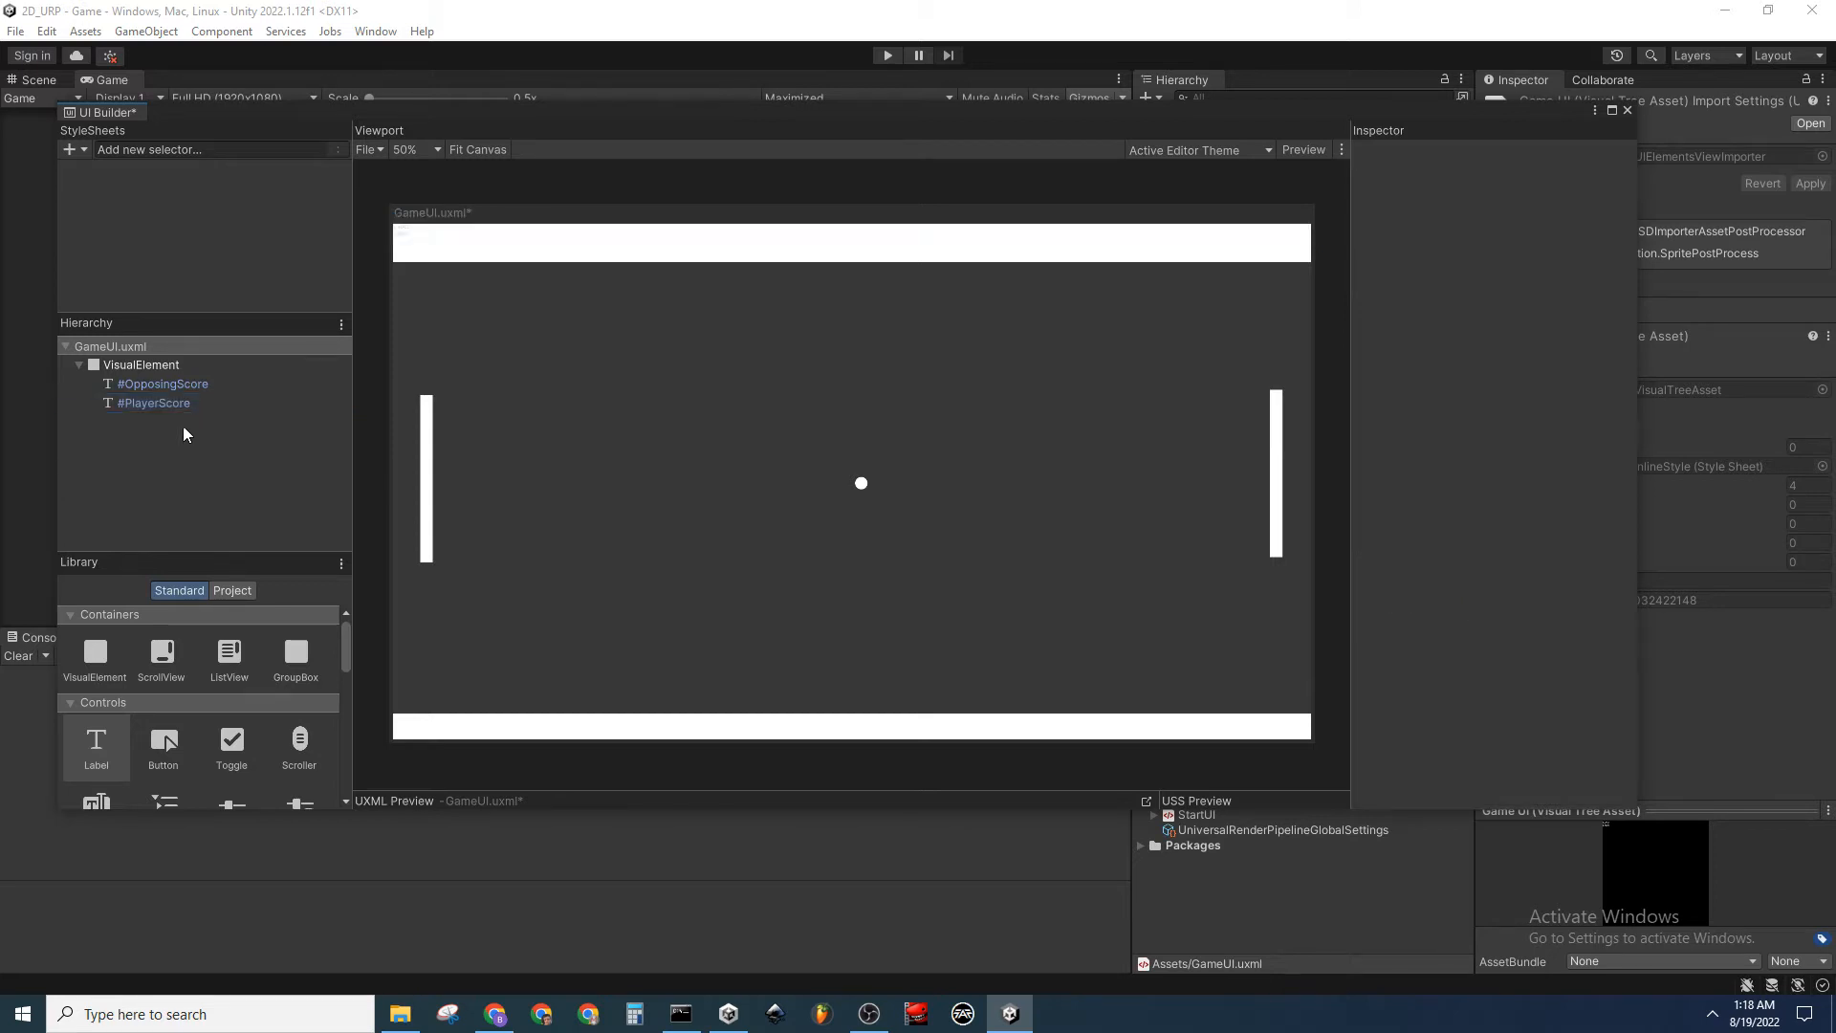
Set the text of both the OpposingScore and PlayerScore labels to 0
{"action": "left_click", "coordinate": [222, 382]}
{"action": "left_click", "coordinate": [1523, 341]}
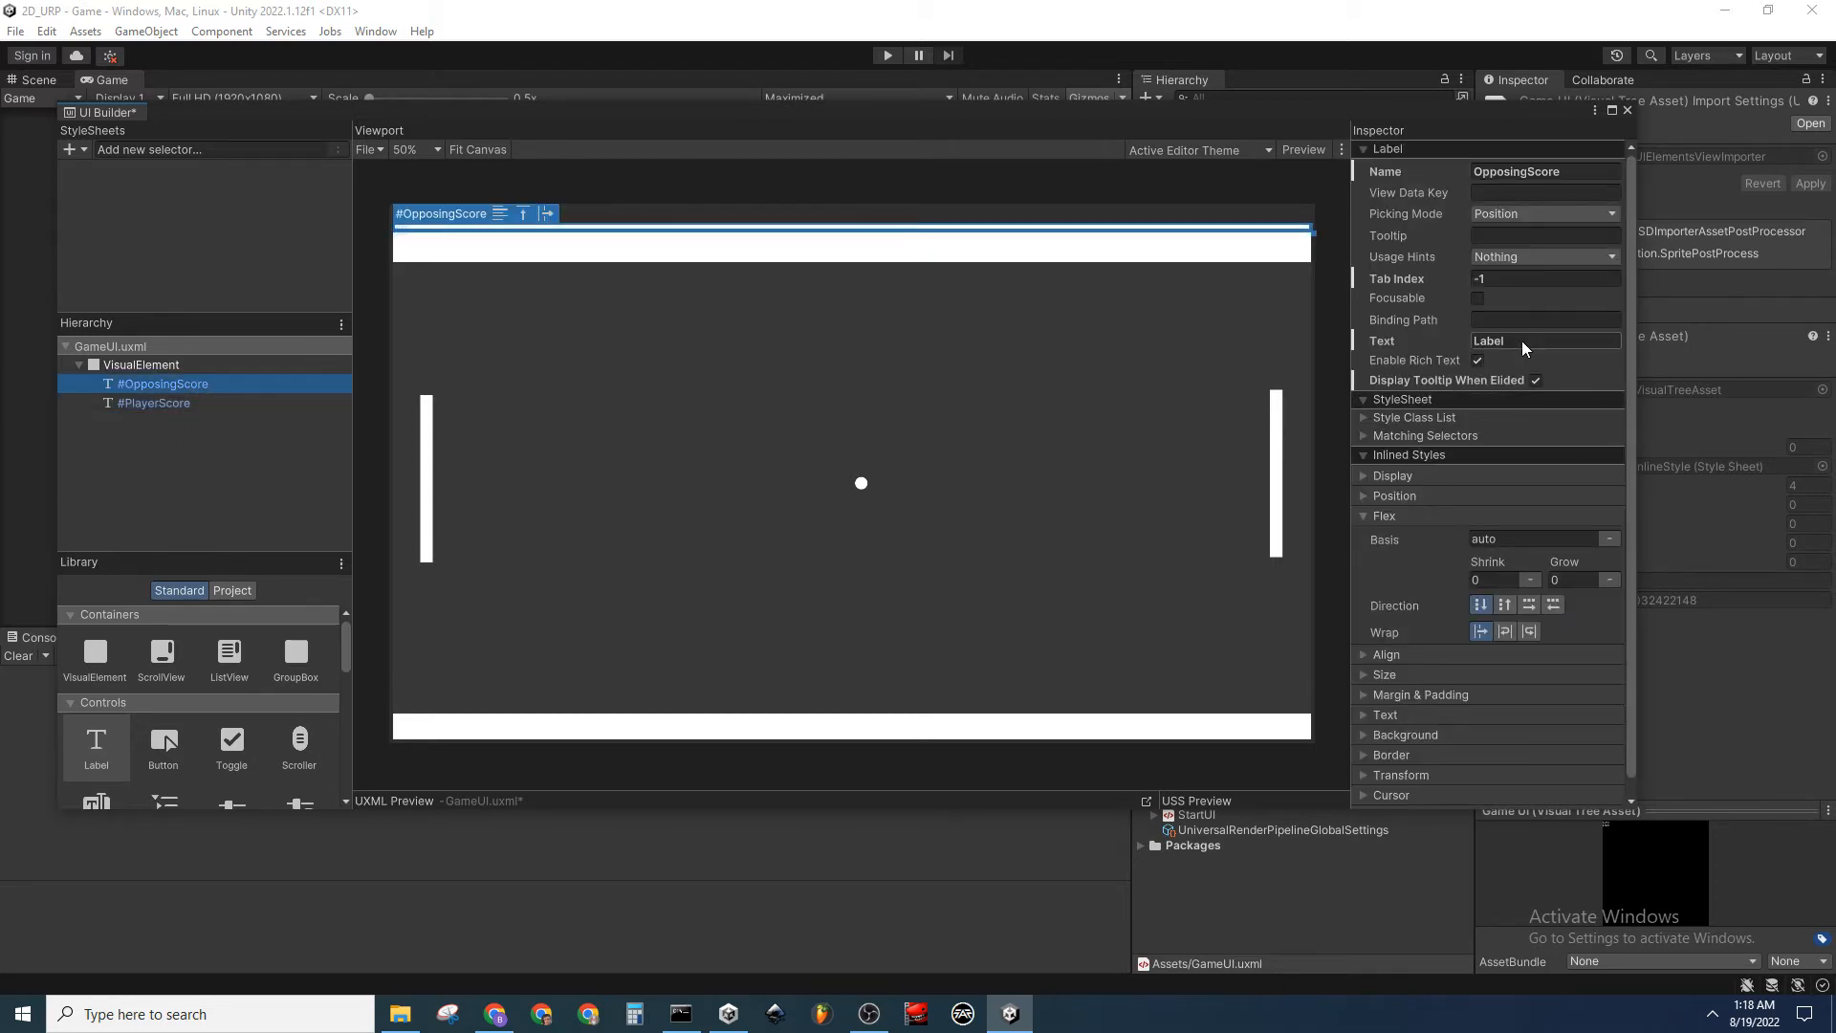
{"action": "type", "text": "0"}
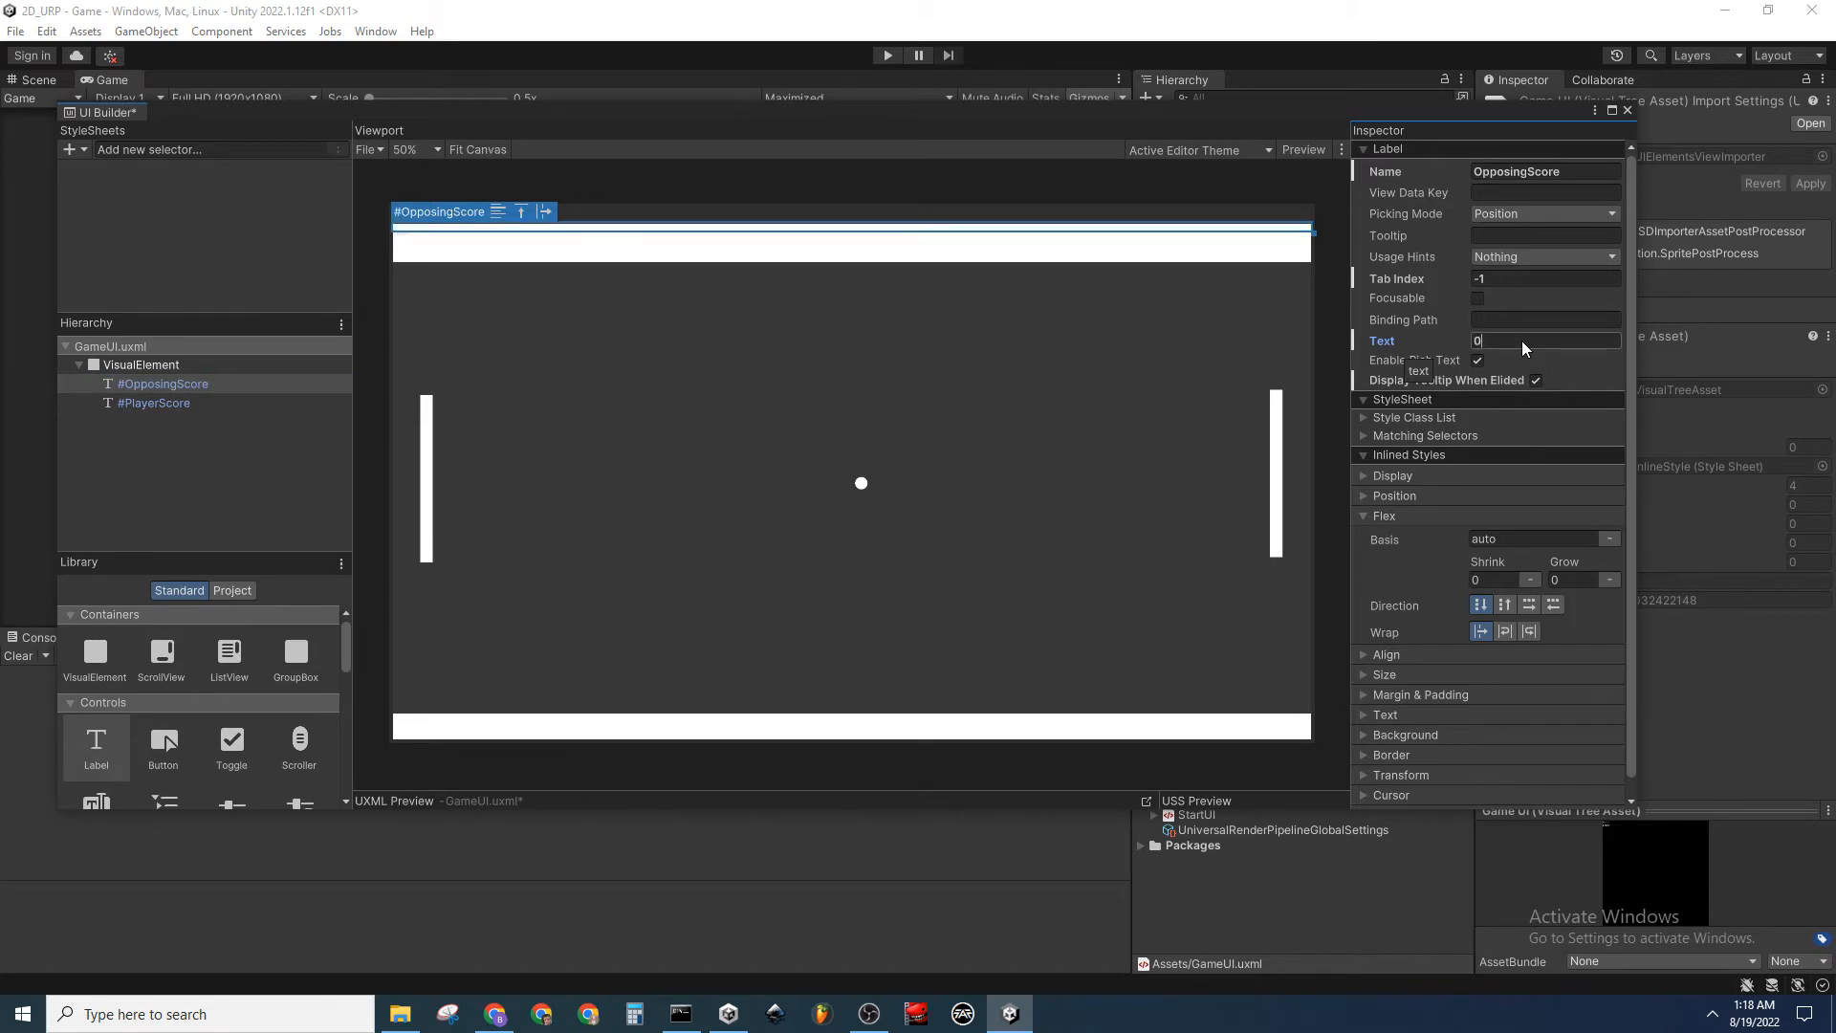
{"action": "left_click", "coordinate": [190, 404]}
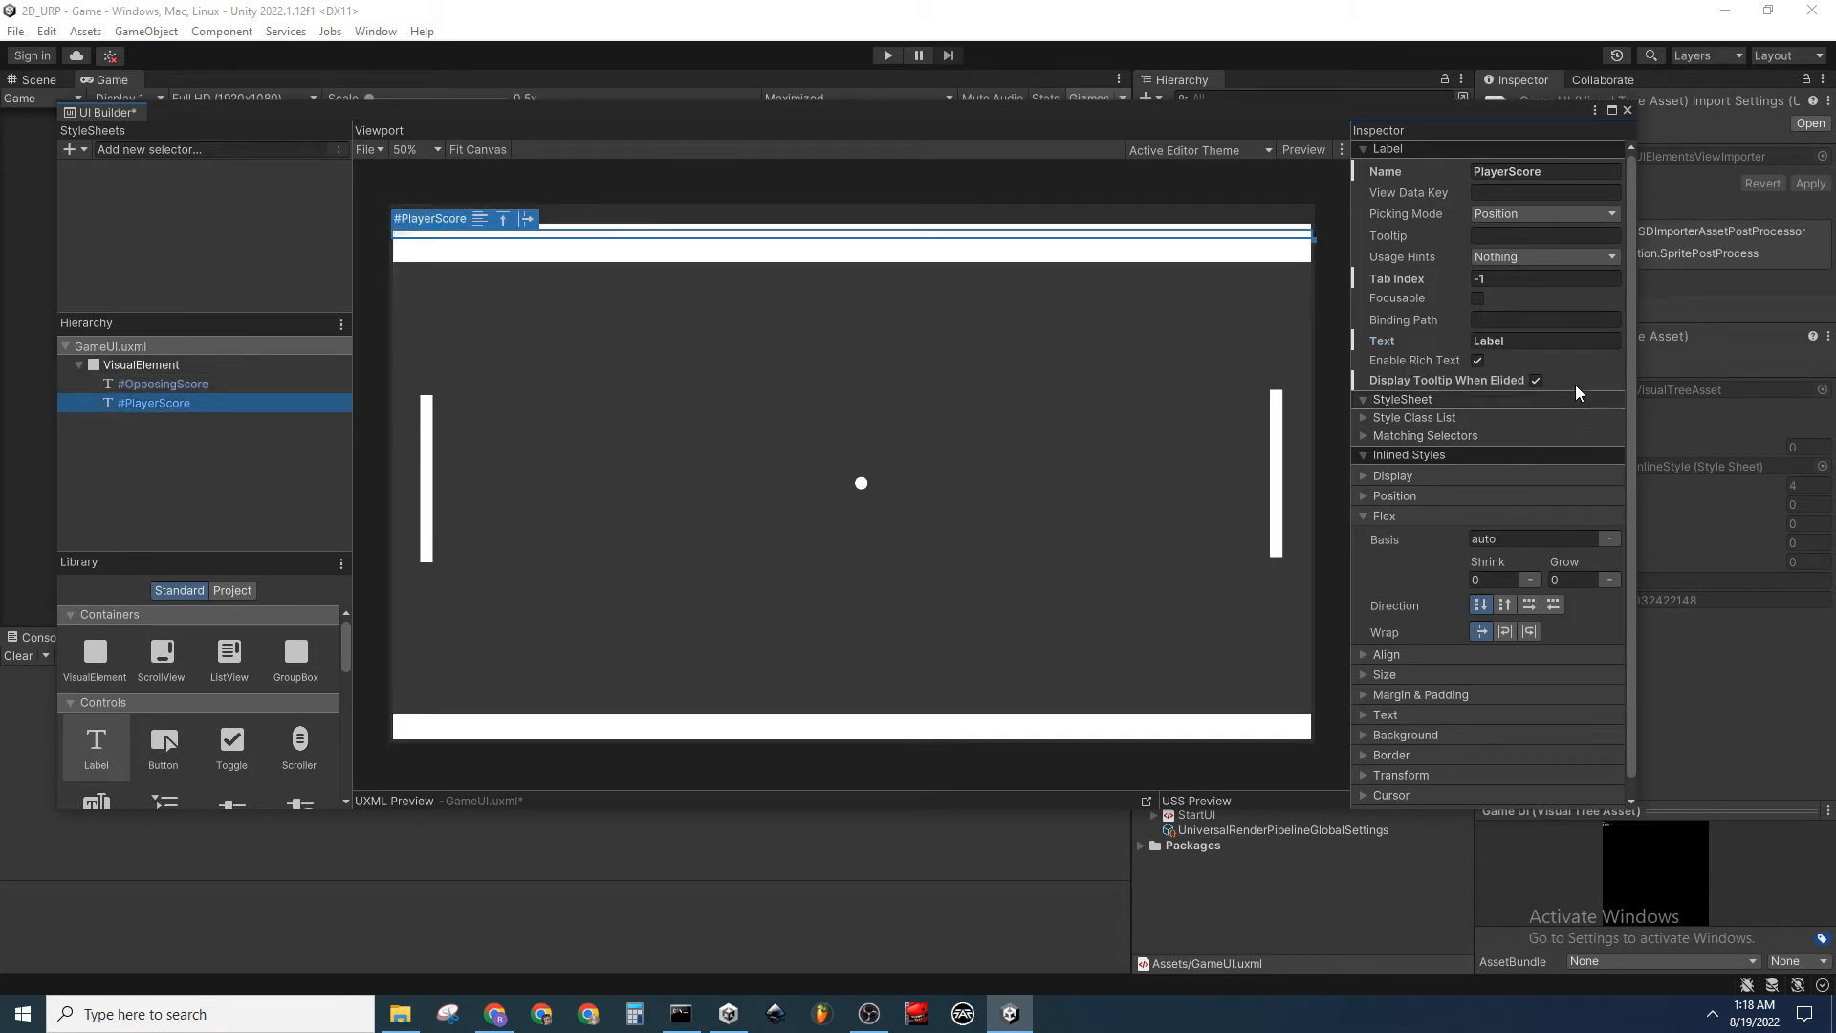
{"action": "left_click", "coordinate": [1546, 339]}
{"action": "type", "text": "0"}
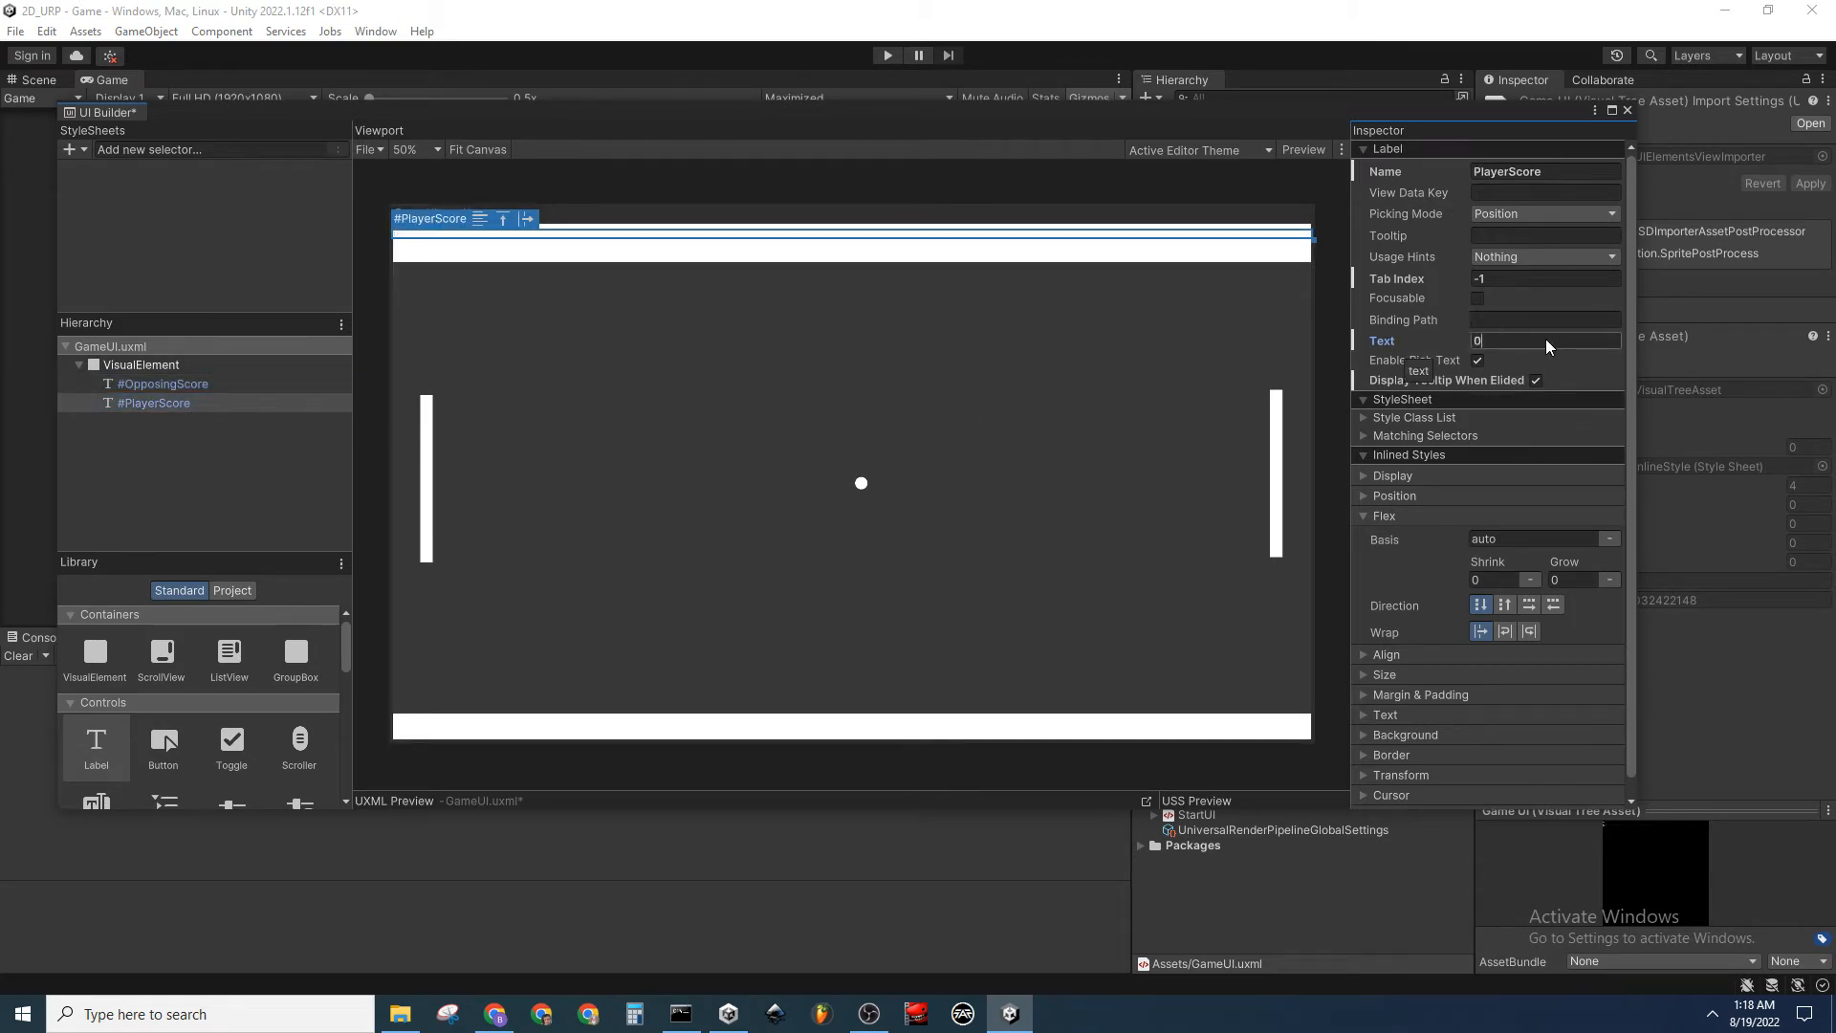
{"action": "left_click", "coordinate": [163, 519]}
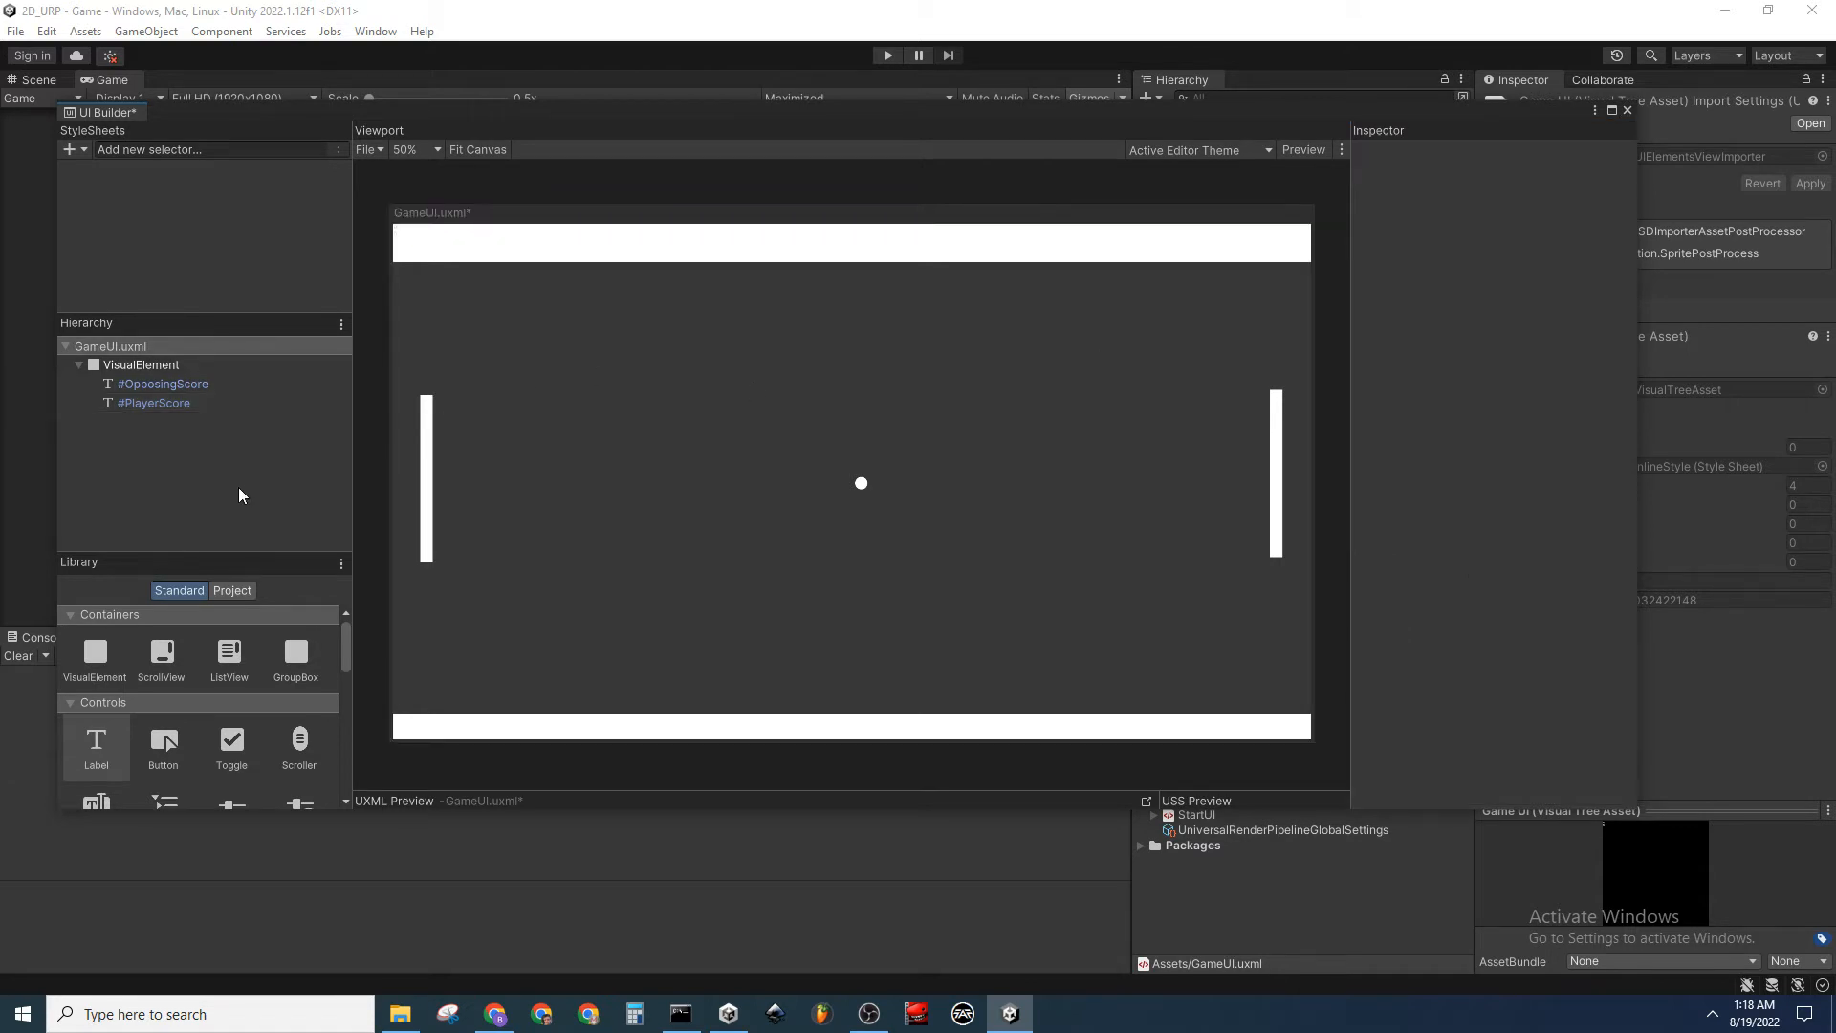
Expand the OpposingScore label's text styles and try to edit both score labels as one selection
{"action": "left_click", "coordinate": [238, 382]}
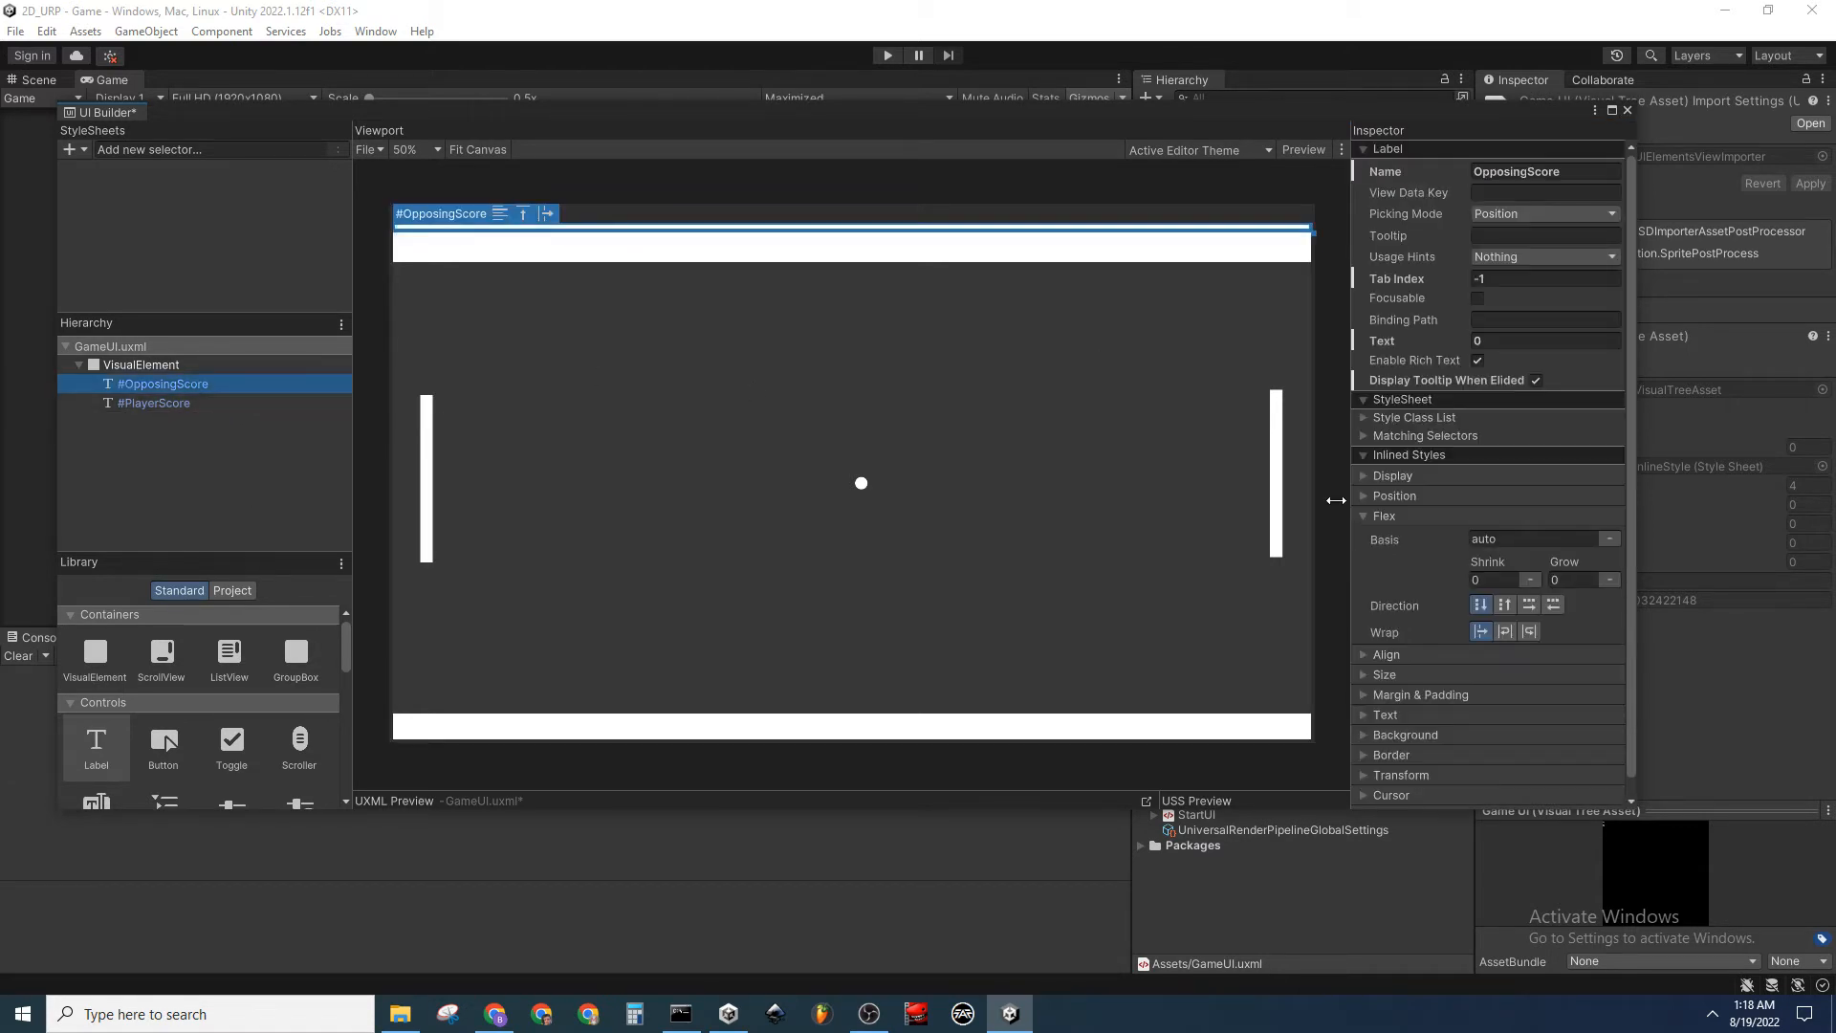
{"action": "left_click", "coordinate": [1369, 516]}
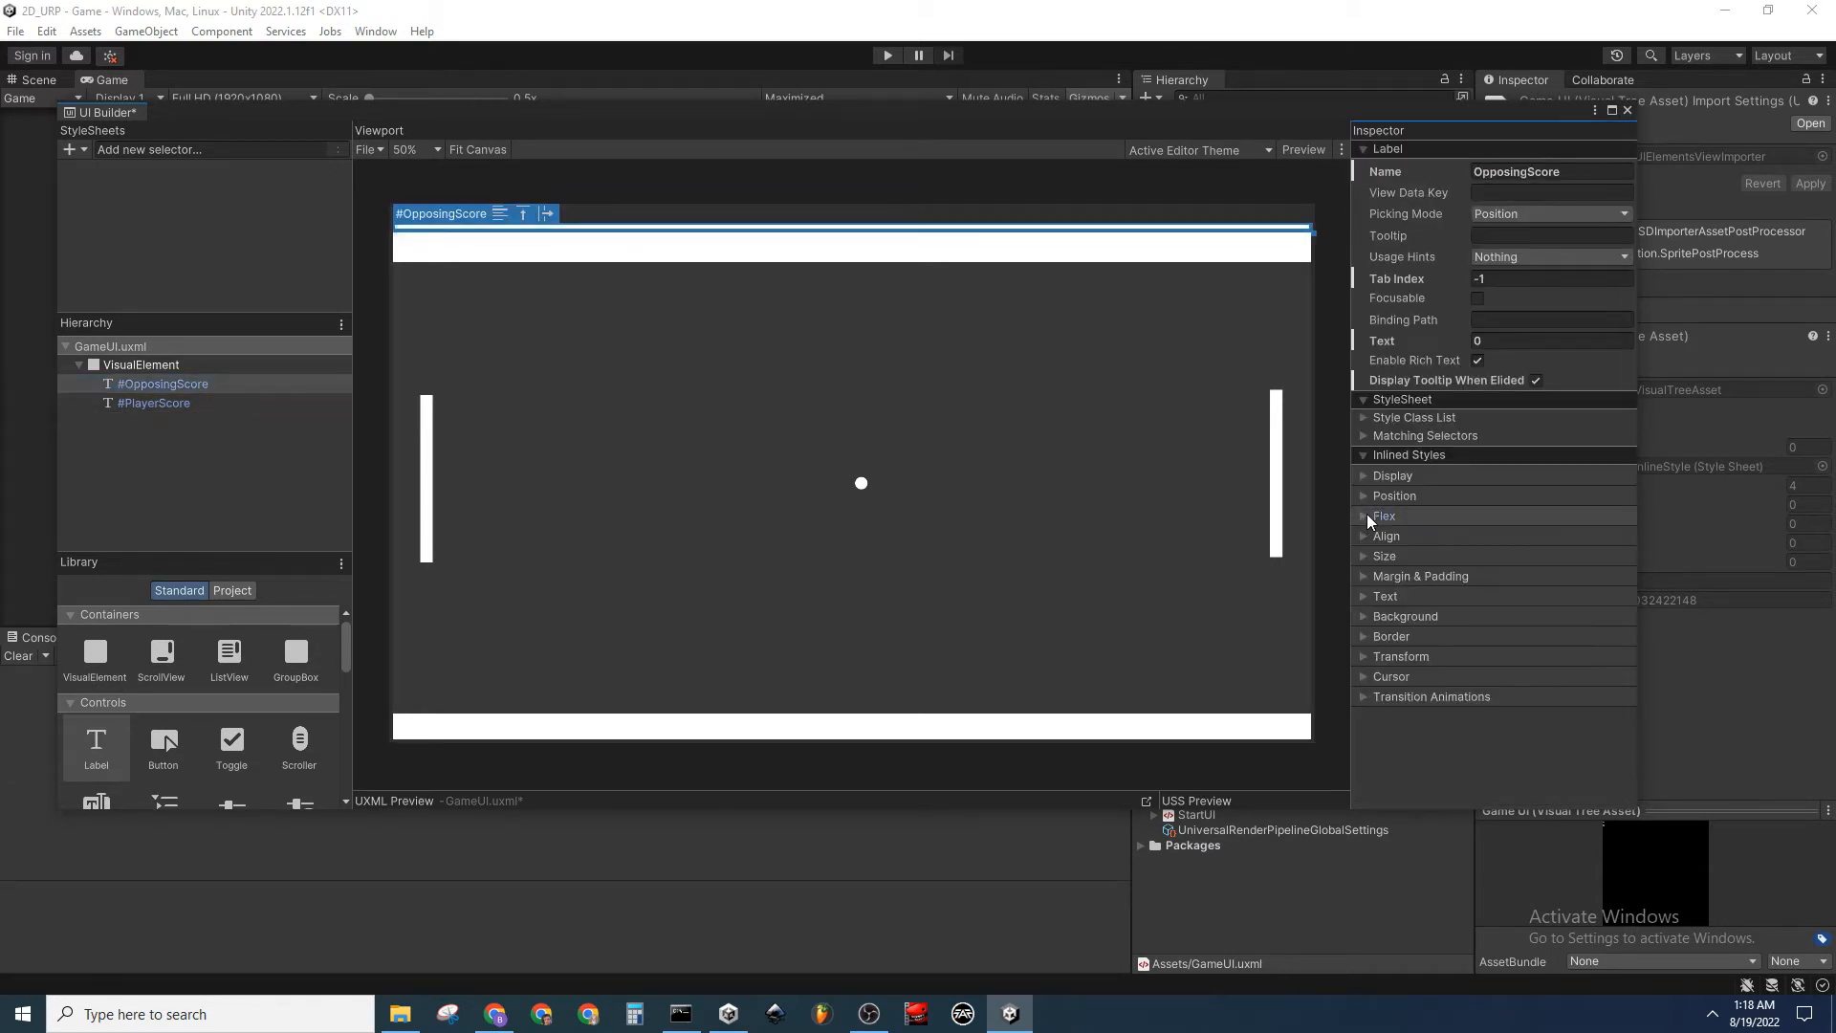
{"action": "left_click", "coordinate": [1369, 596]}
{"action": "left_click", "coordinate": [192, 449]}
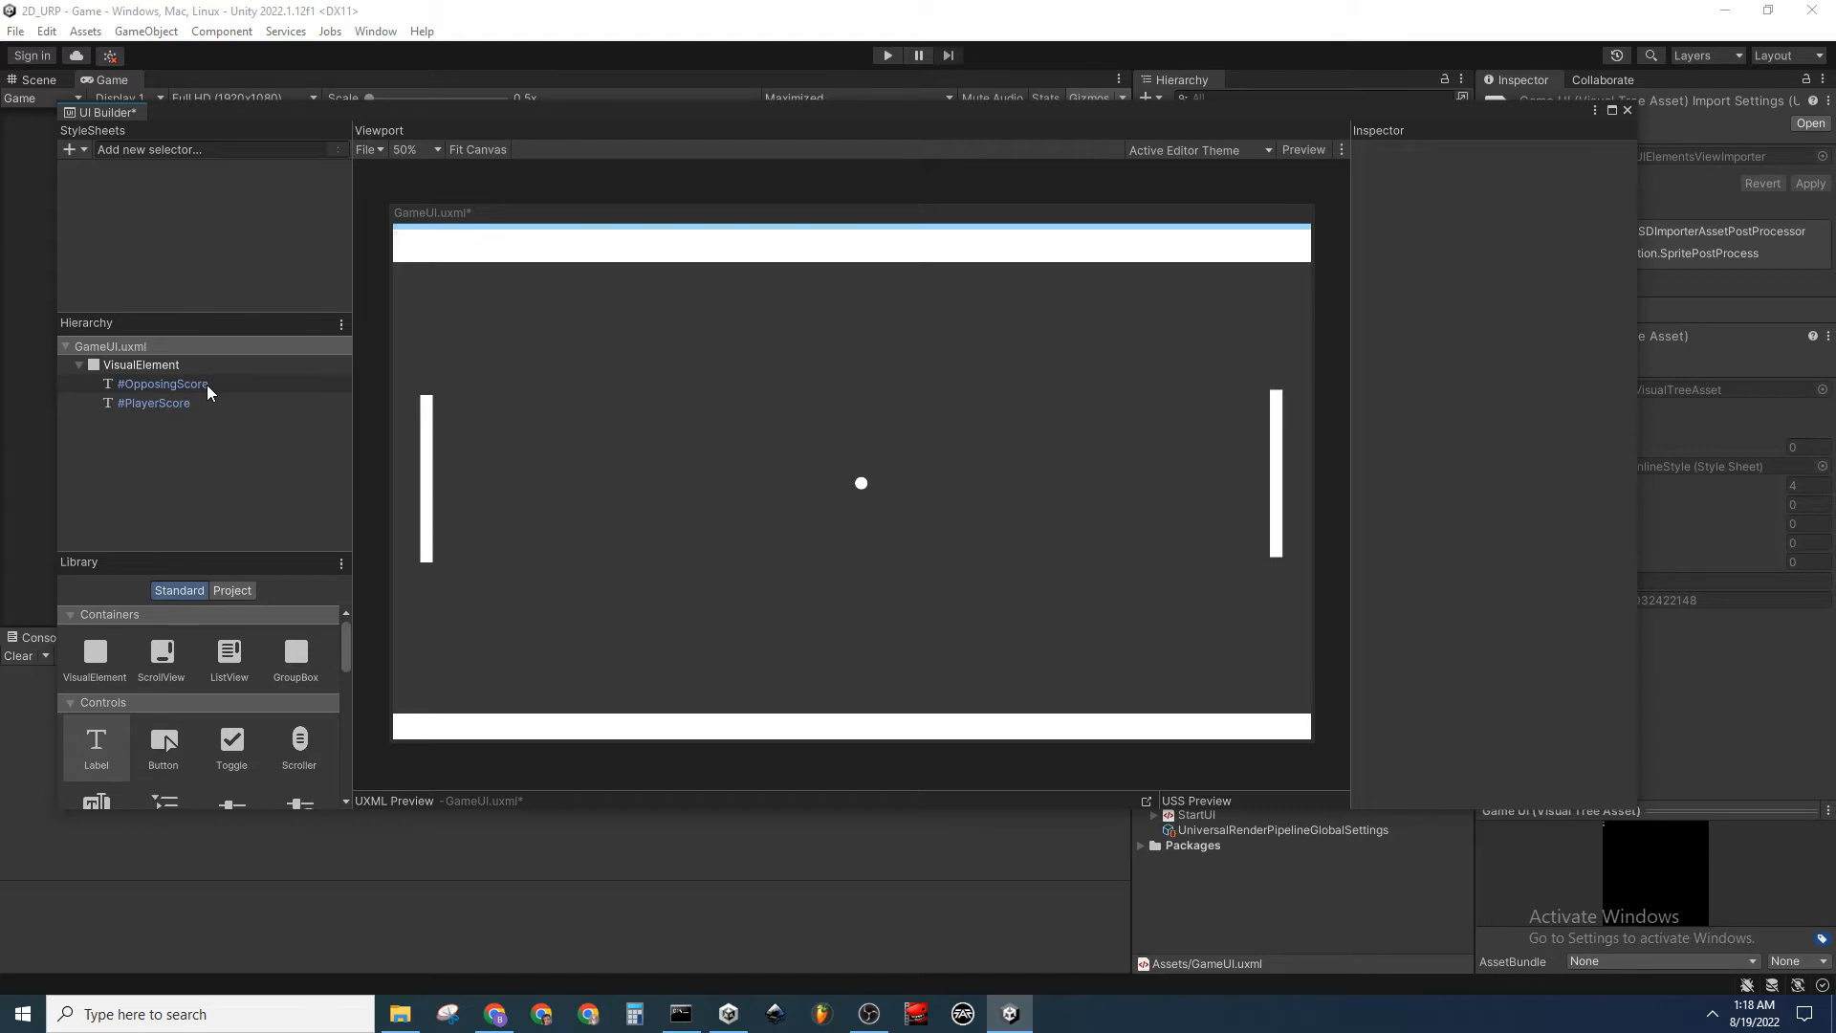
{"action": "left_click", "coordinate": [207, 385]}
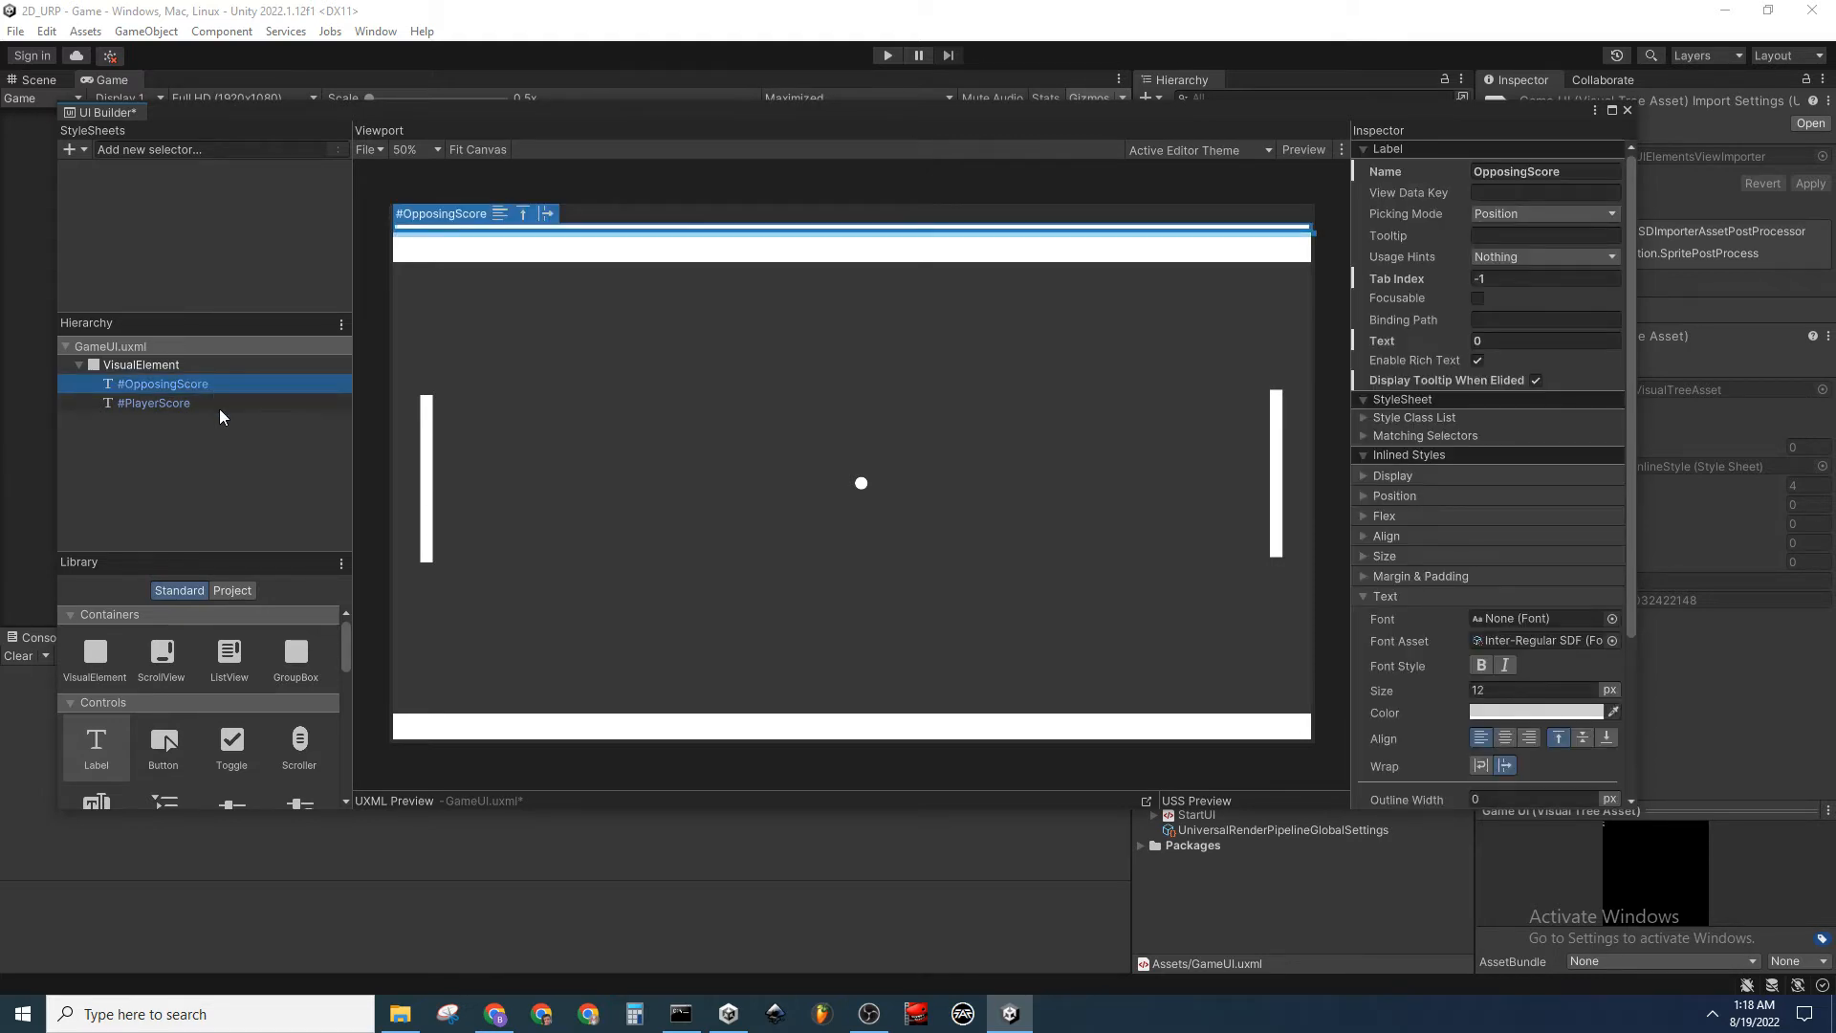
{"action": "left_click", "coordinate": [222, 404], "text": "shift"}
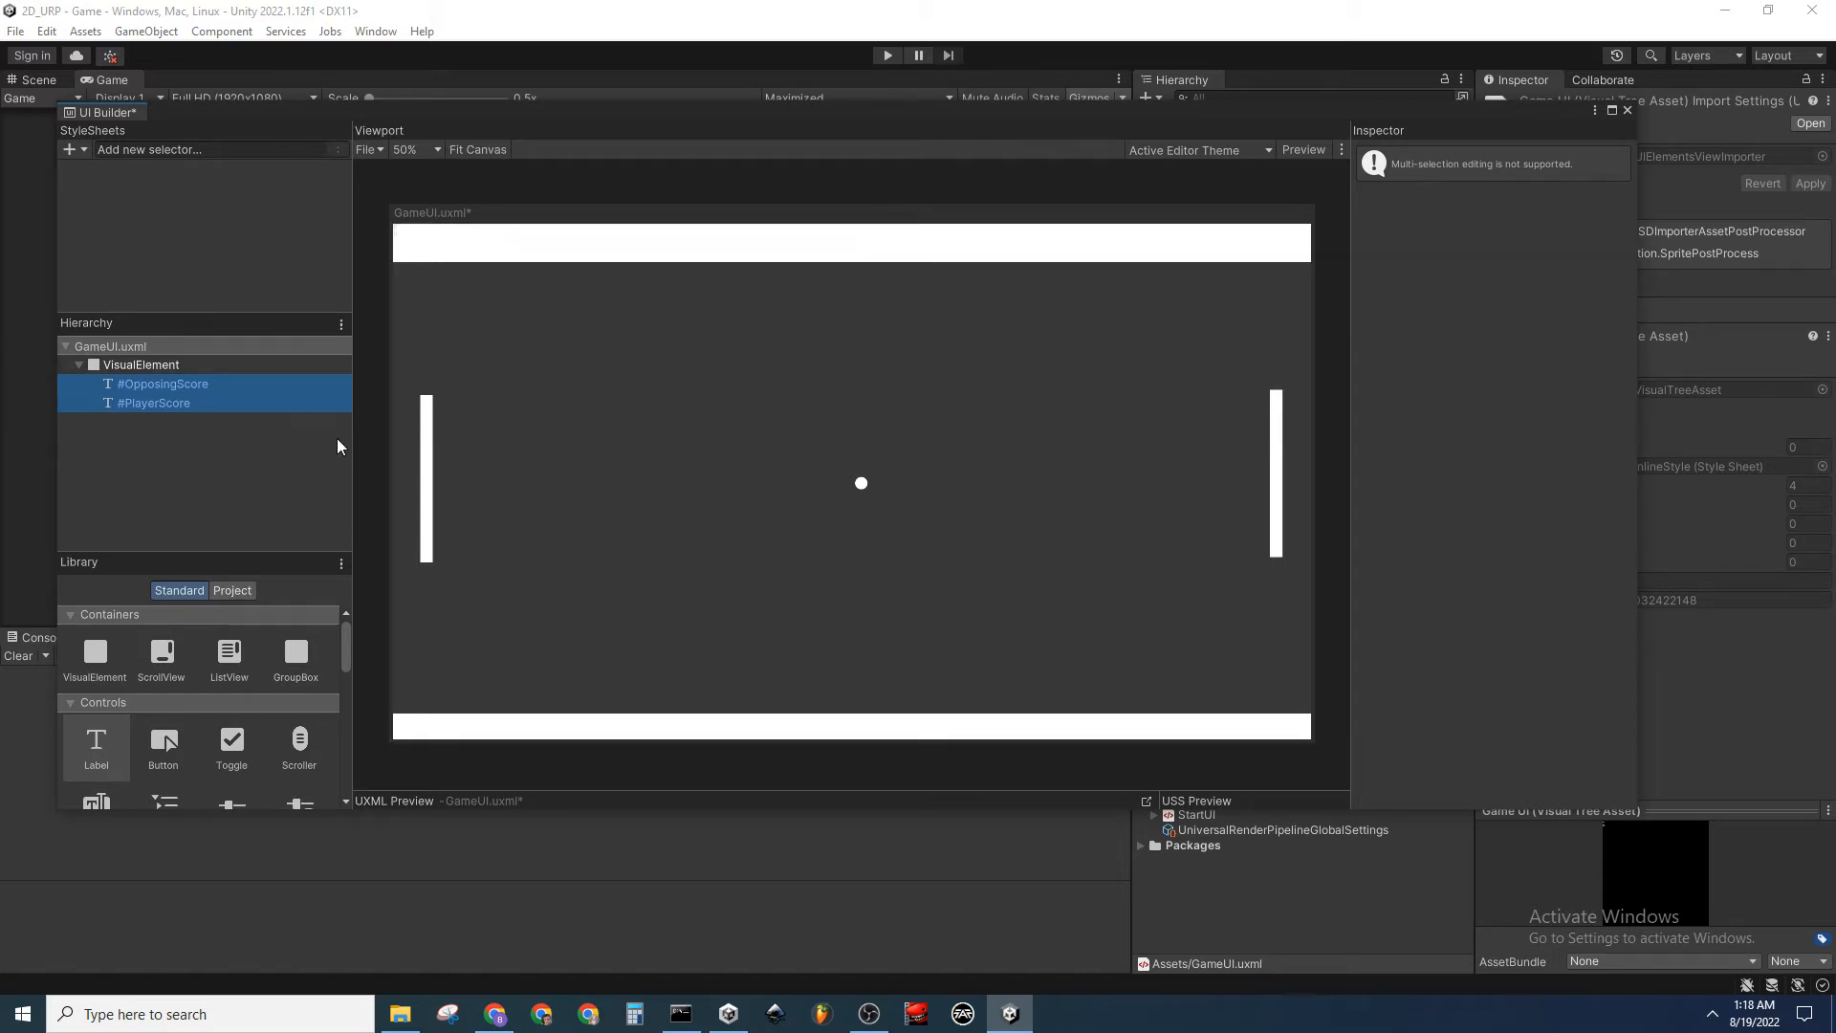
Set the text color of the OpposingScore and PlayerScore labels to black (000000)
{"action": "left_click", "coordinate": [208, 381]}
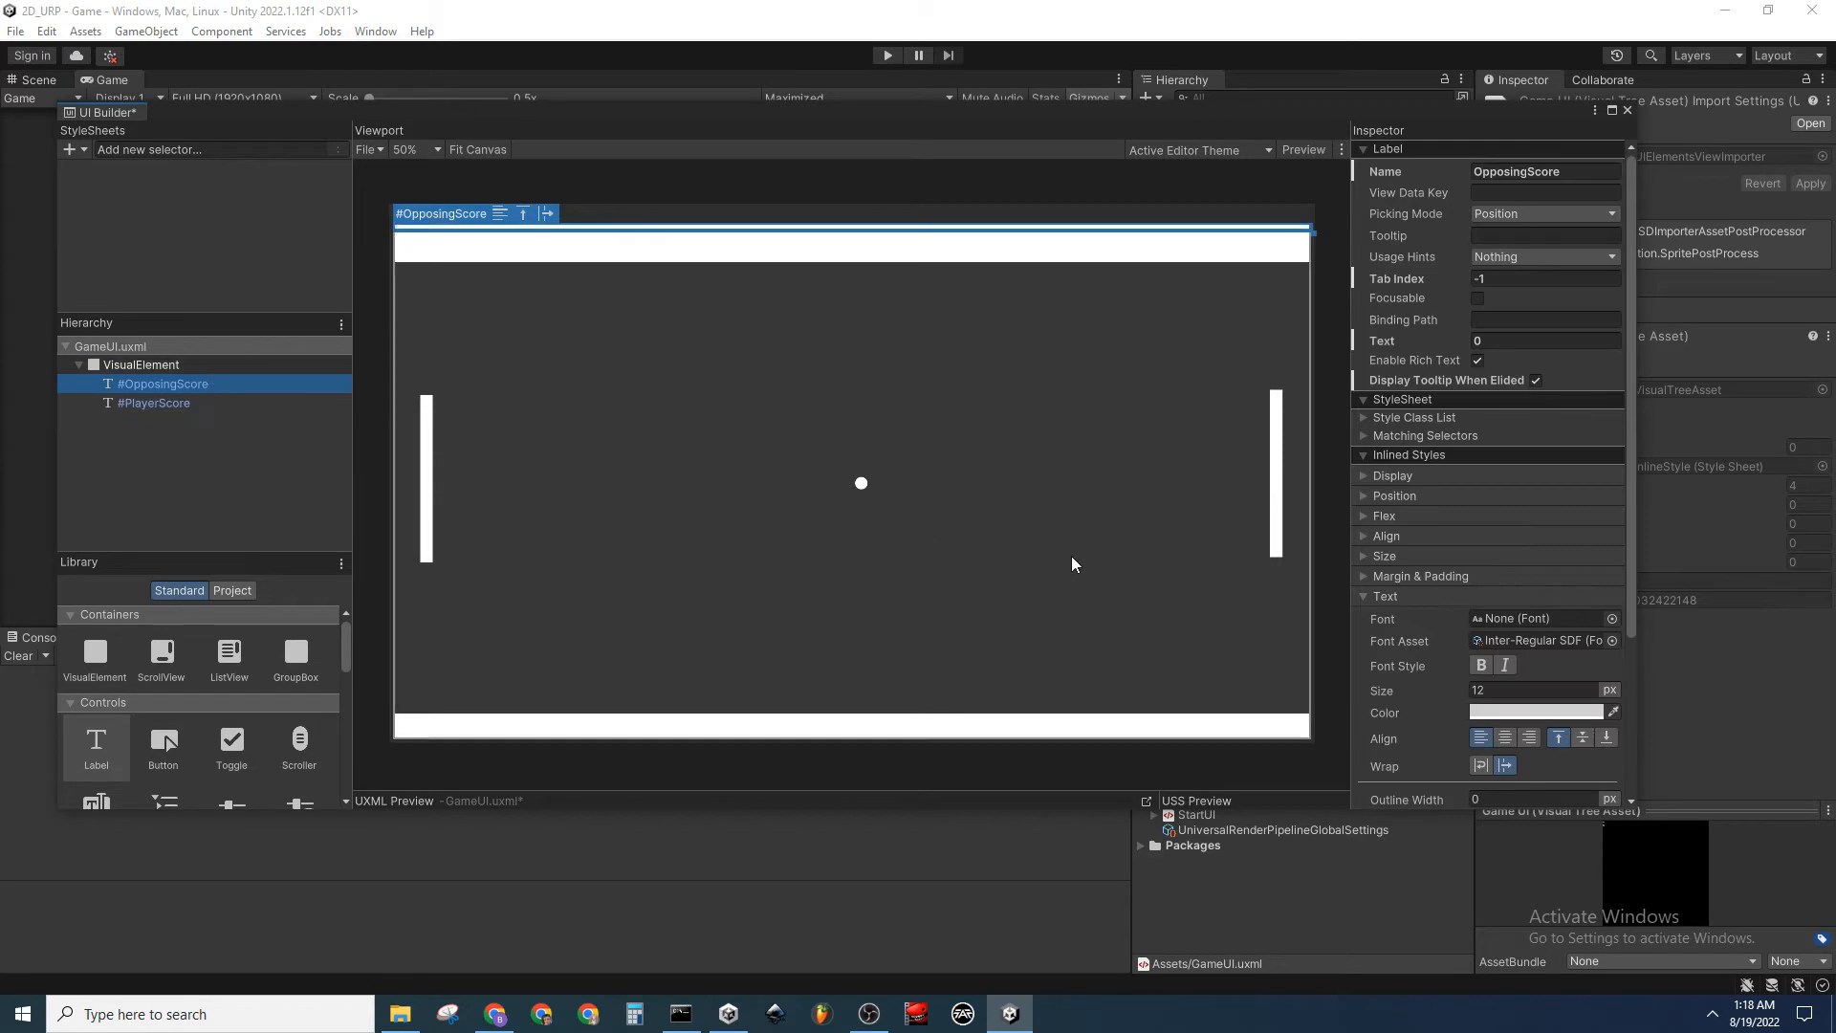
{"action": "left_click", "coordinate": [1484, 710]}
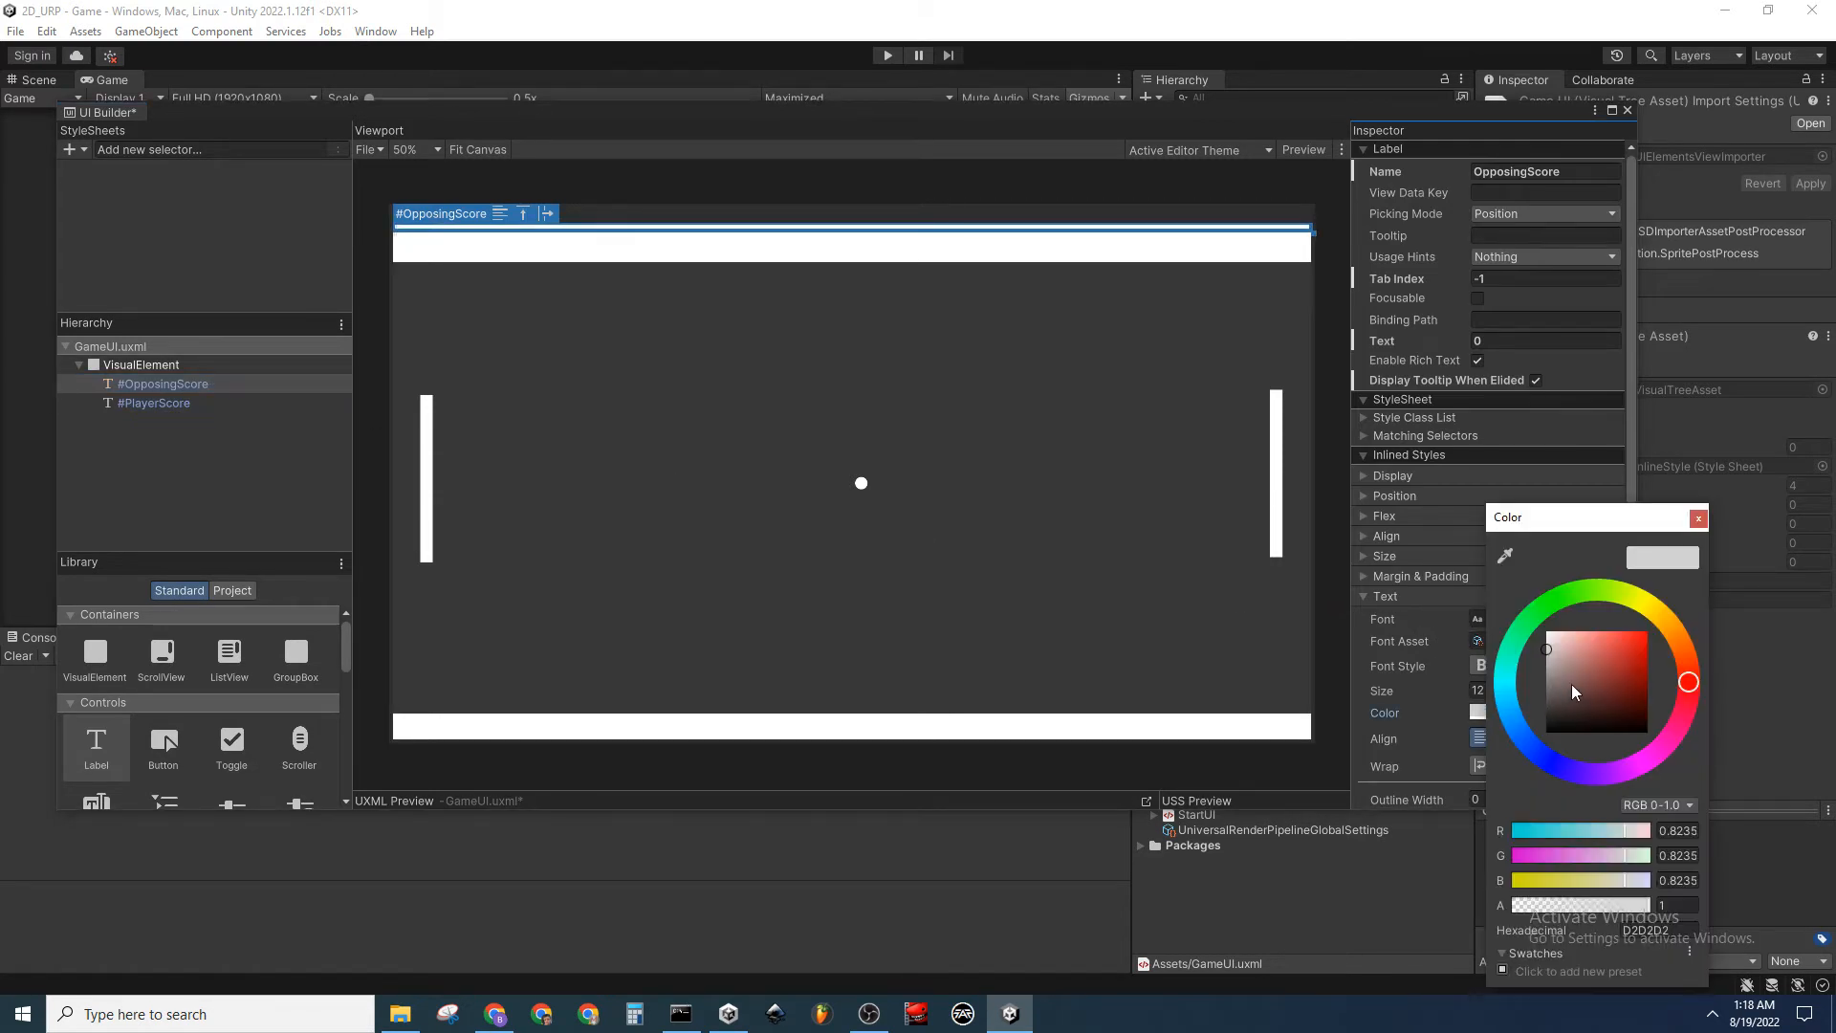
{"action": "left_click_drag", "start_coordinate": [1570, 685], "coordinate": [1512, 760]}
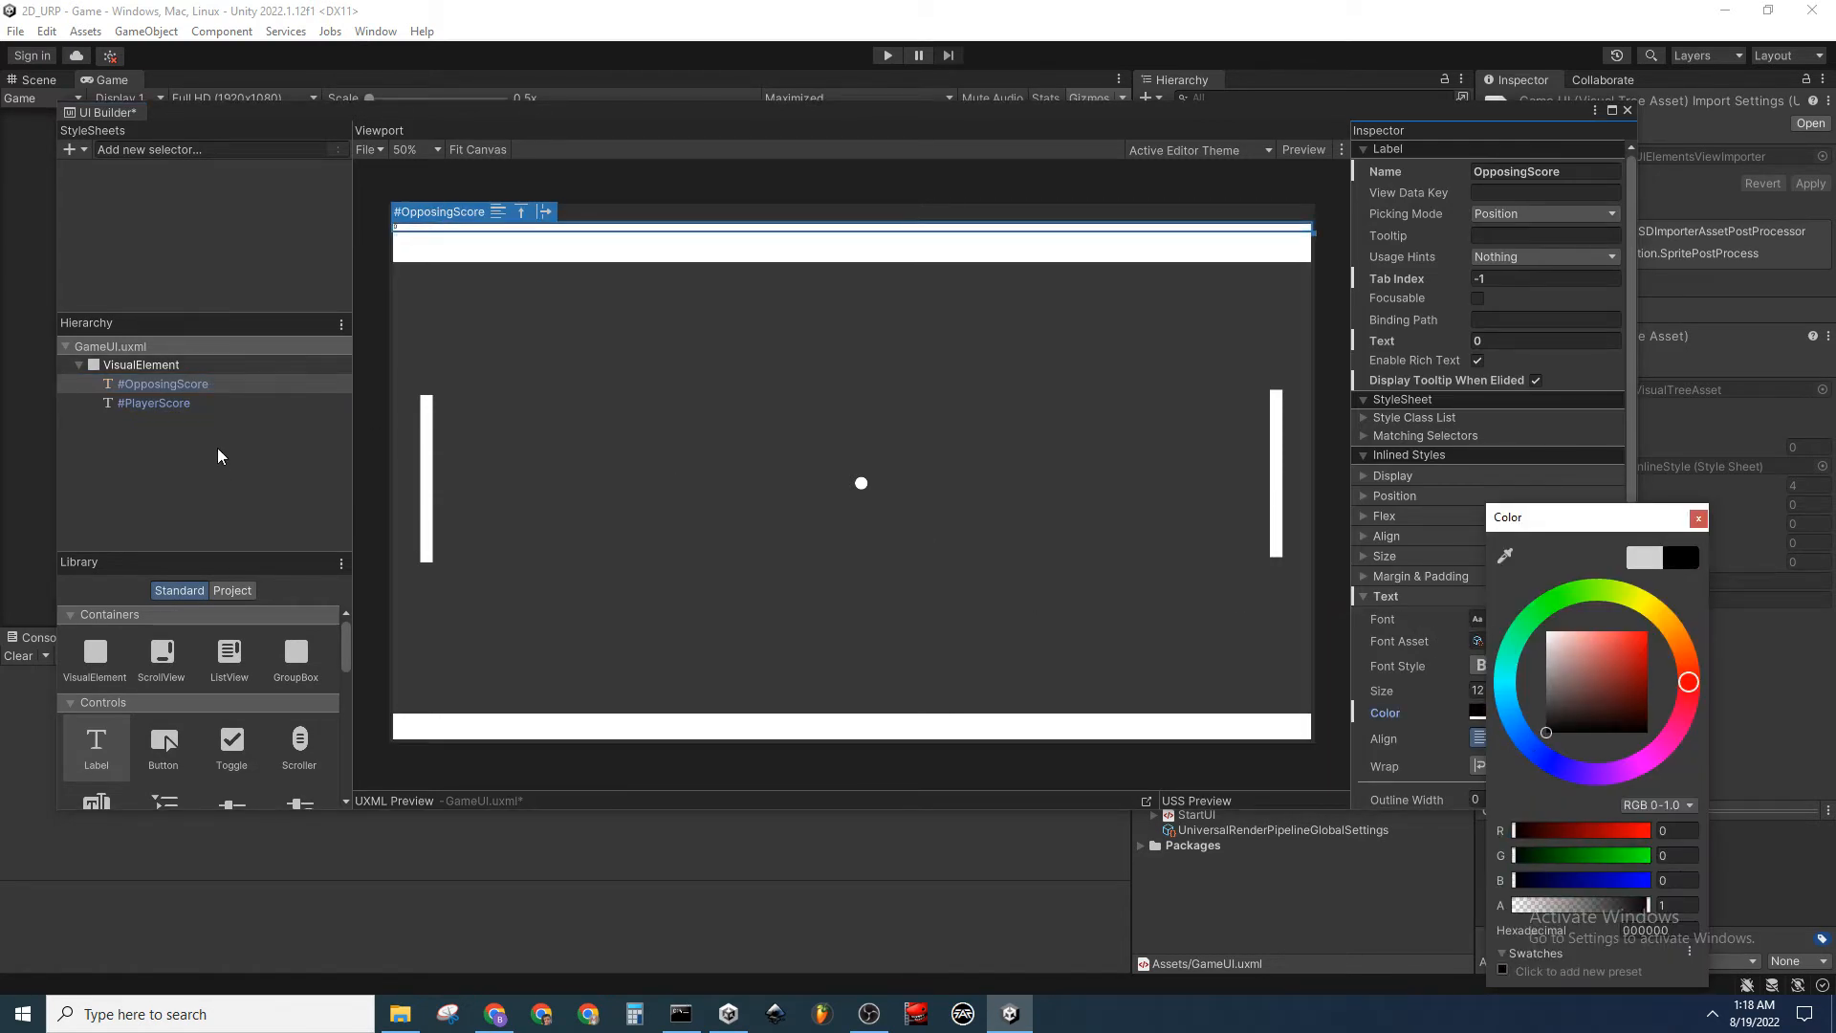
{"action": "left_click", "coordinate": [153, 402]}
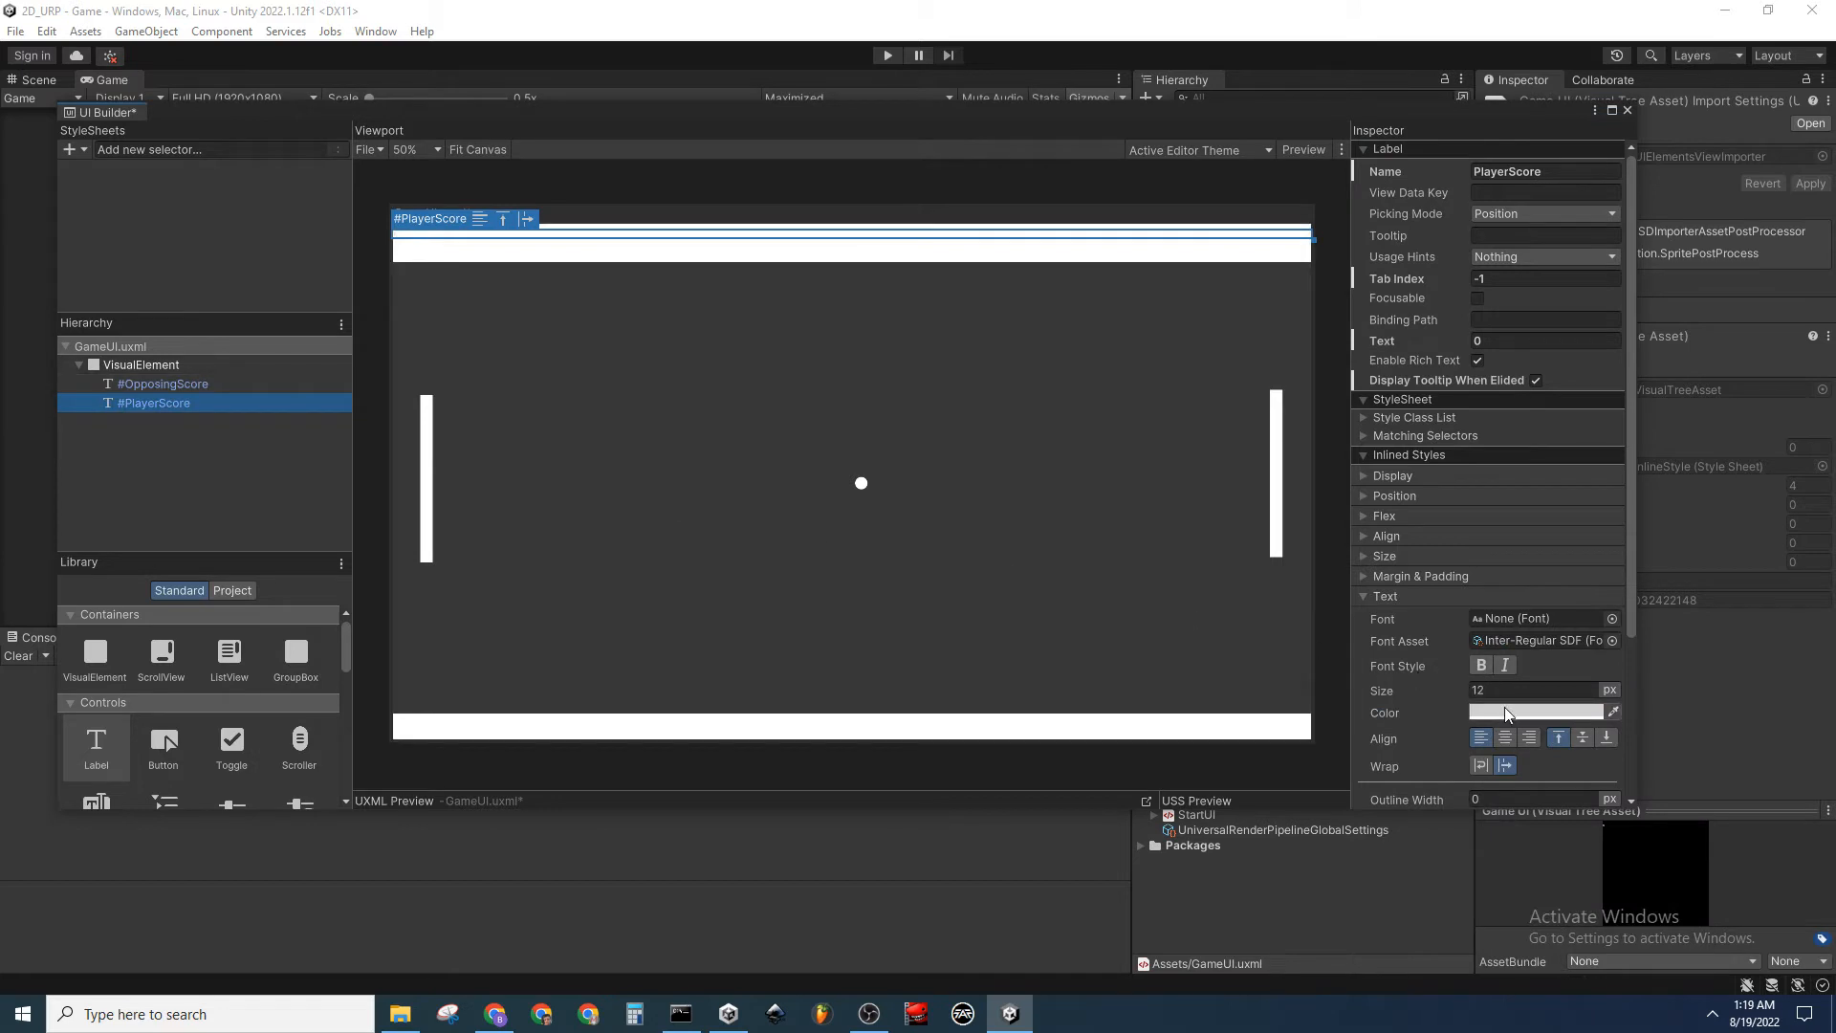
{"action": "left_click", "coordinate": [1505, 710]}
{"action": "left_click_drag", "start_coordinate": [1603, 691], "coordinate": [1535, 744]}
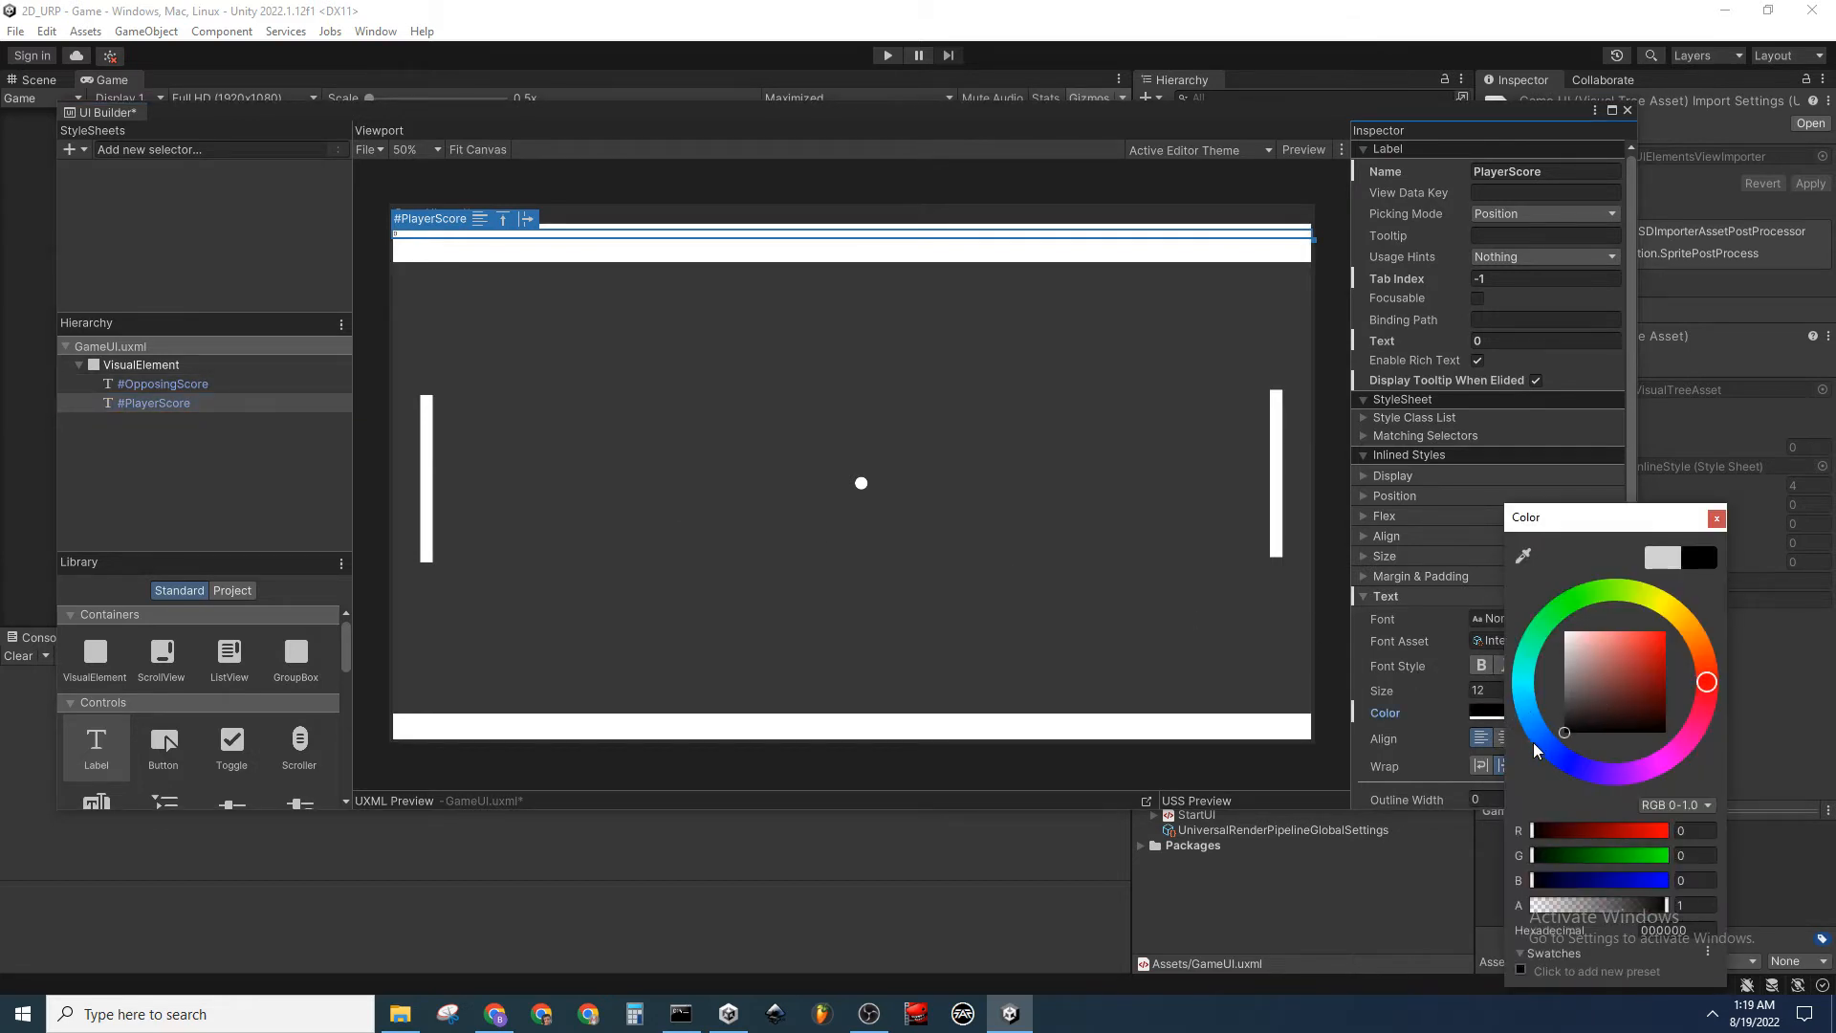
{"action": "left_click", "coordinate": [1717, 519]}
Set the PlayerScore text size to 35 px and enlarge the OpposingScore text to match
{"action": "left_click_drag", "start_coordinate": [1386, 697], "coordinate": [1405, 696]}
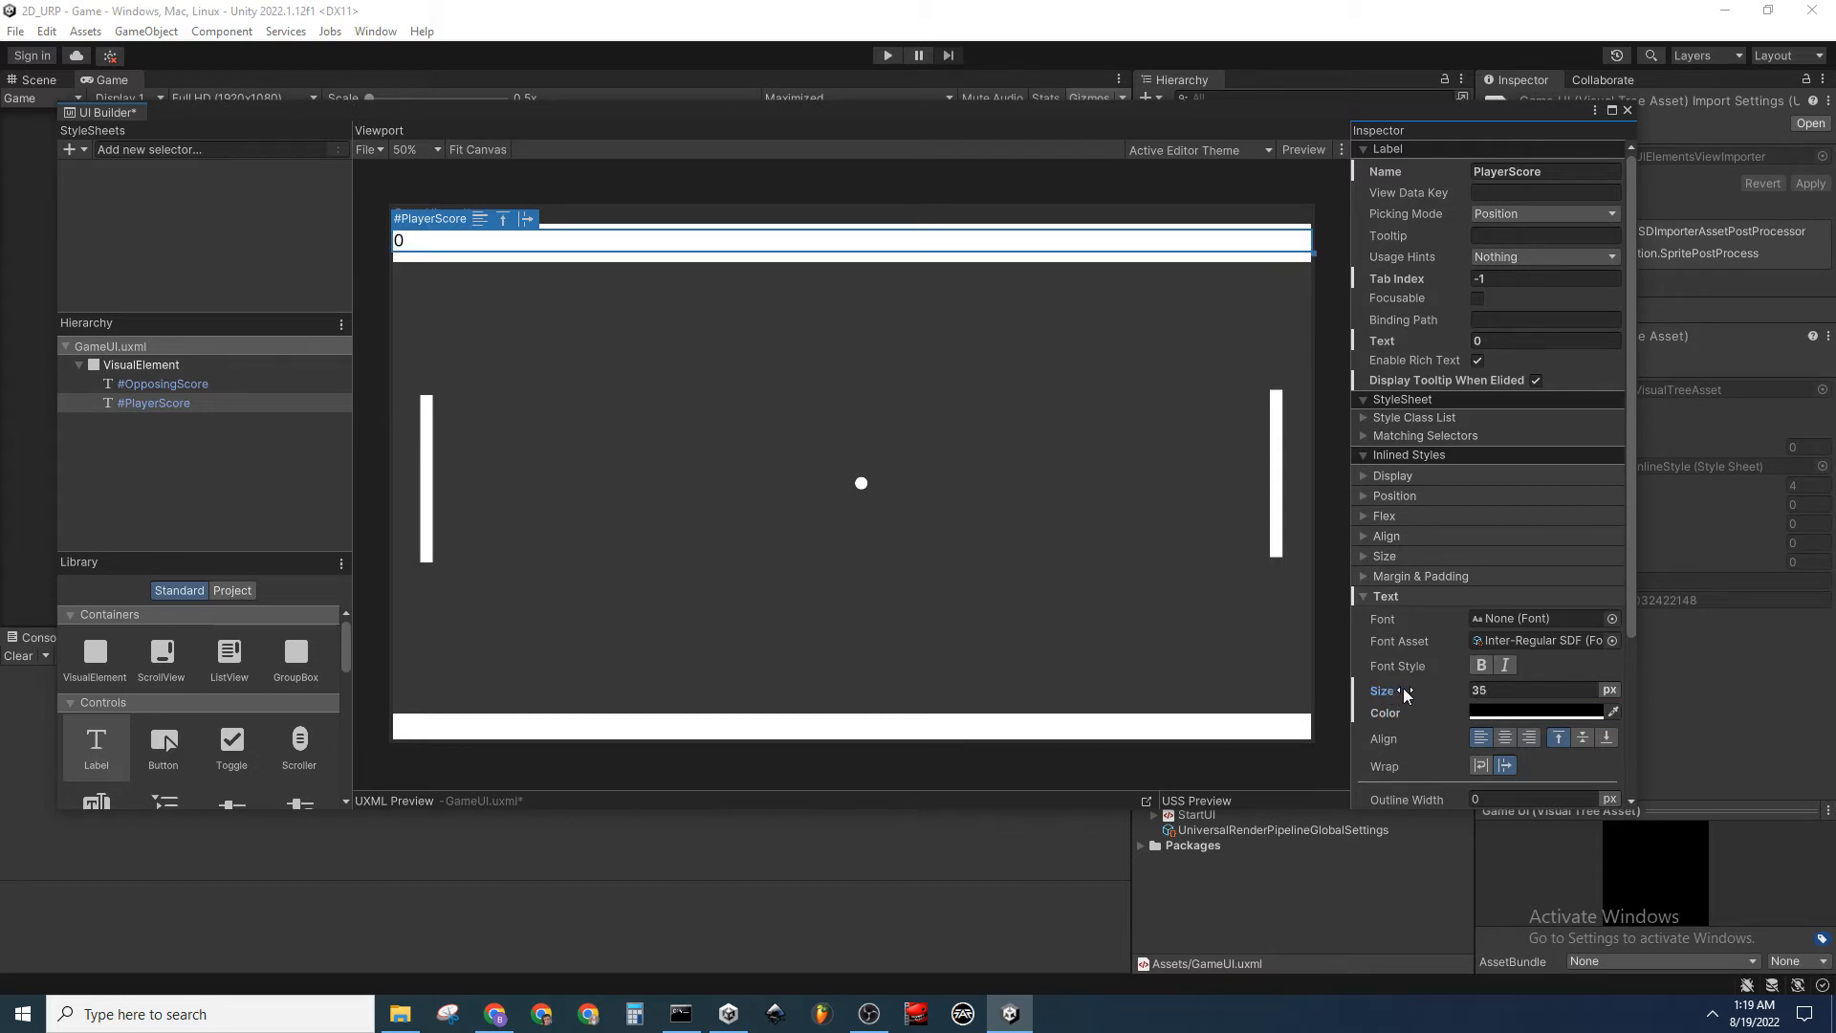
{"action": "left_click", "coordinate": [182, 384]}
{"action": "left_click_drag", "start_coordinate": [1392, 692], "coordinate": [1399, 686]}
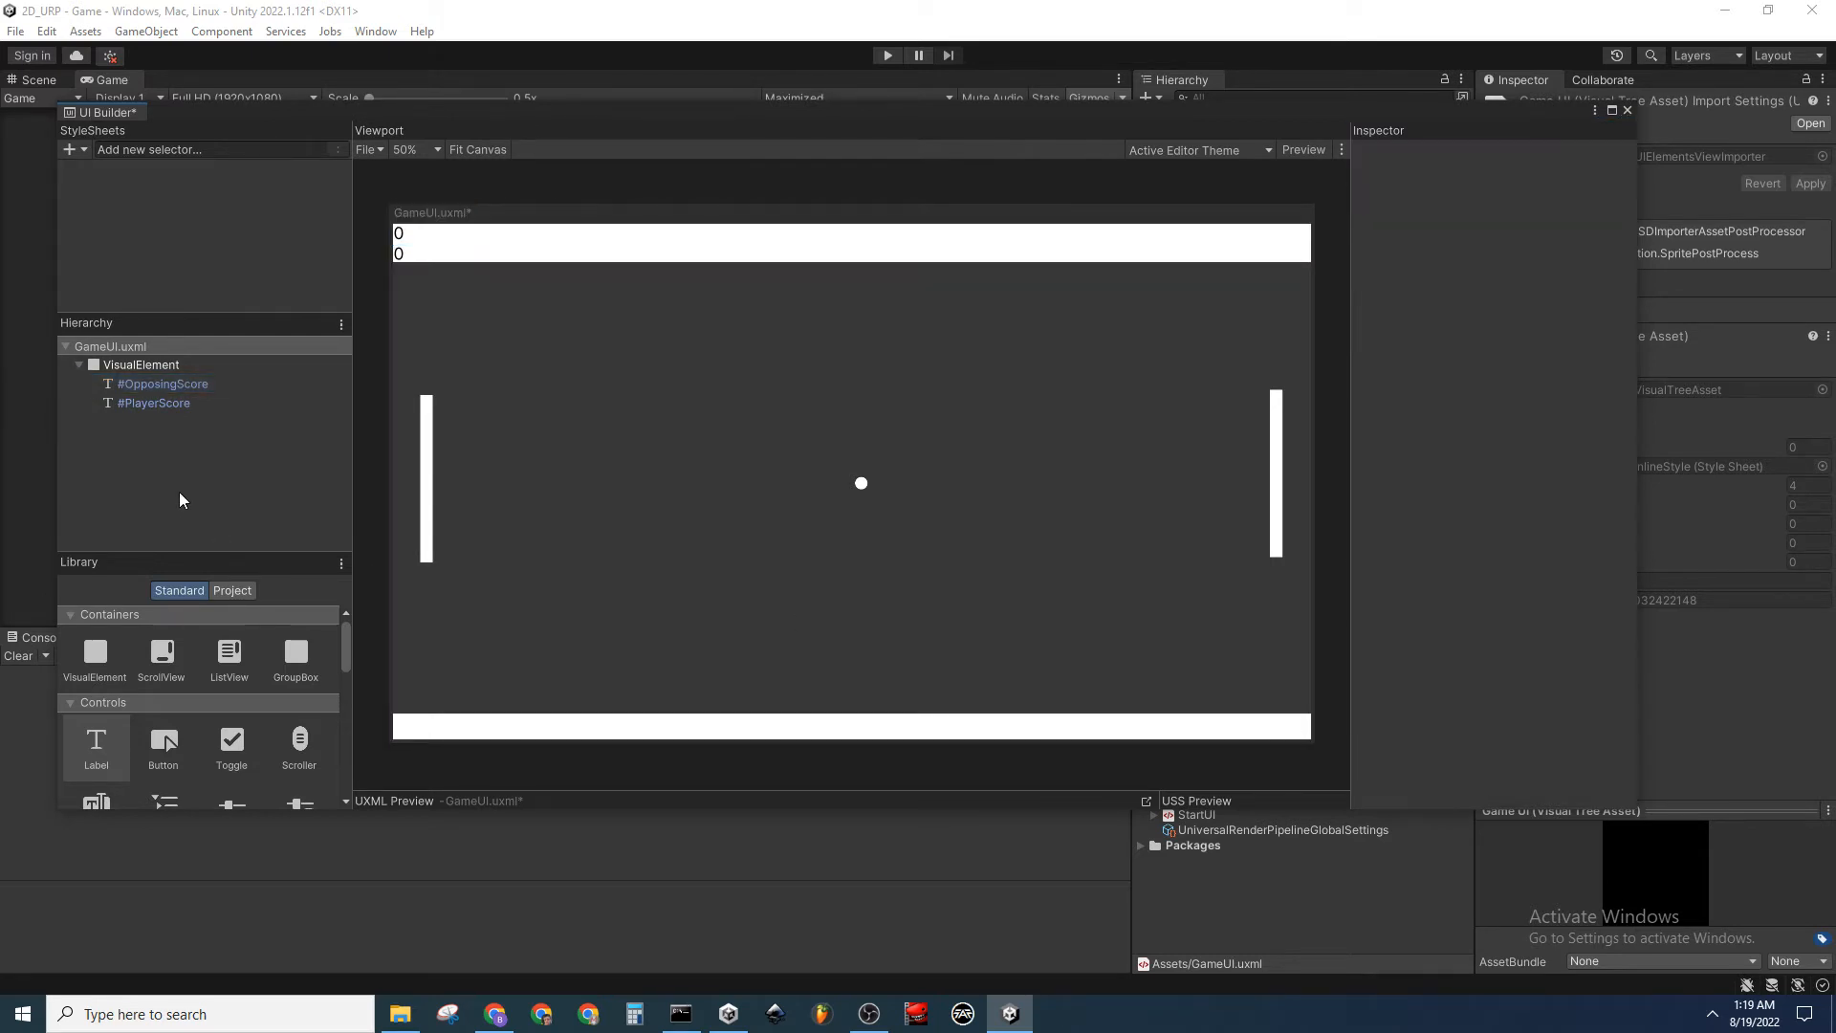
{"action": "left_click", "coordinate": [181, 383]}
{"action": "left_click", "coordinate": [181, 400]}
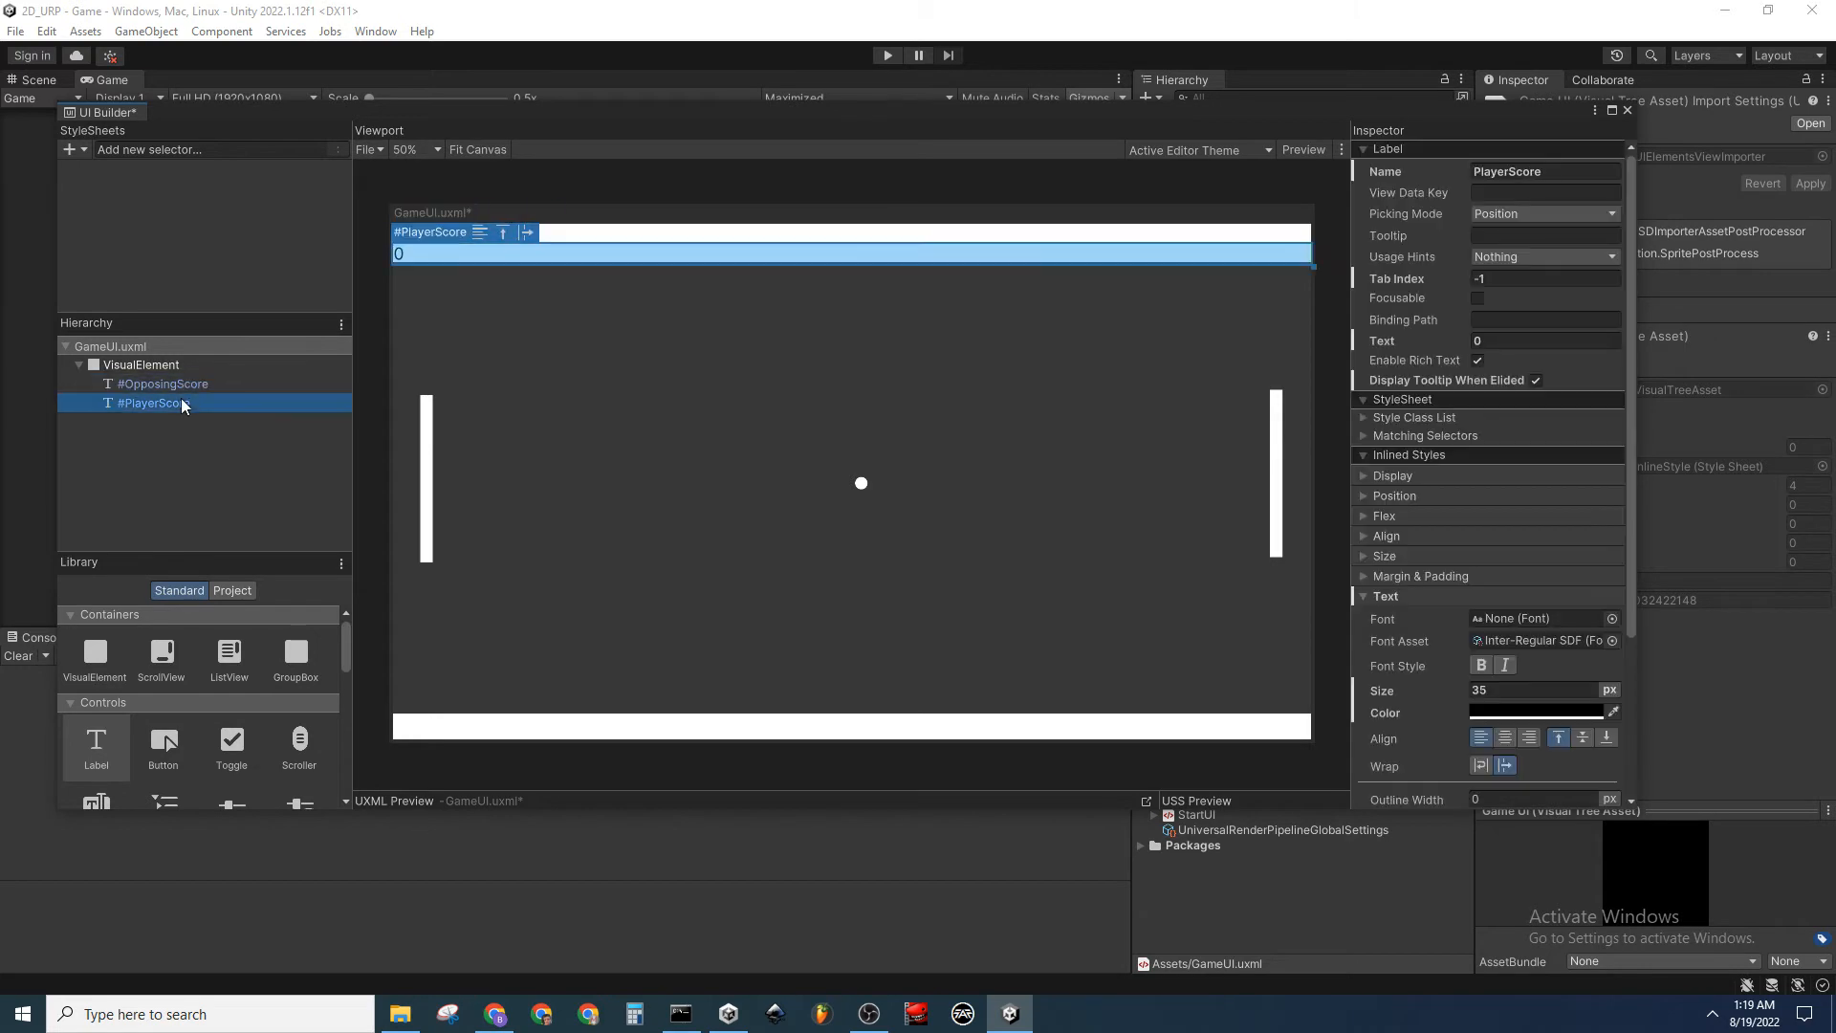
{"action": "left_click", "coordinate": [176, 446]}
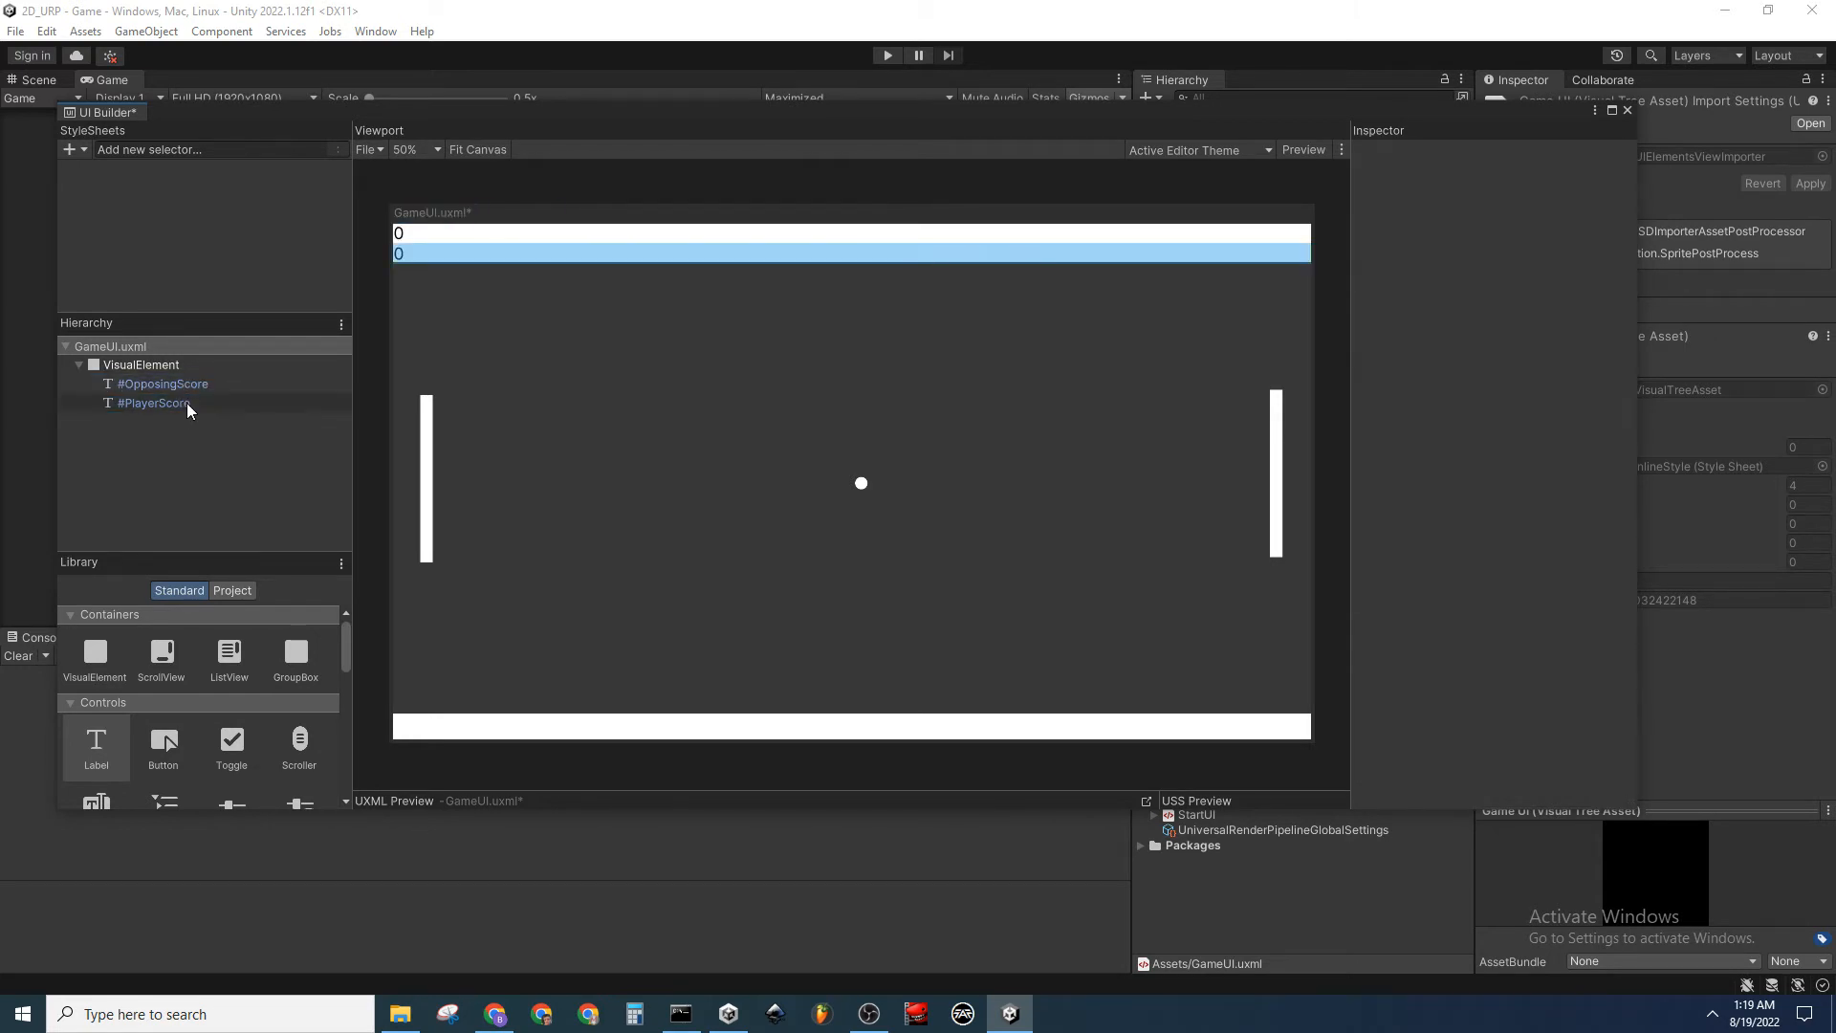
{"action": "left_click", "coordinate": [187, 403]}
{"action": "left_click", "coordinate": [195, 383]}
{"action": "left_click", "coordinate": [194, 457]}
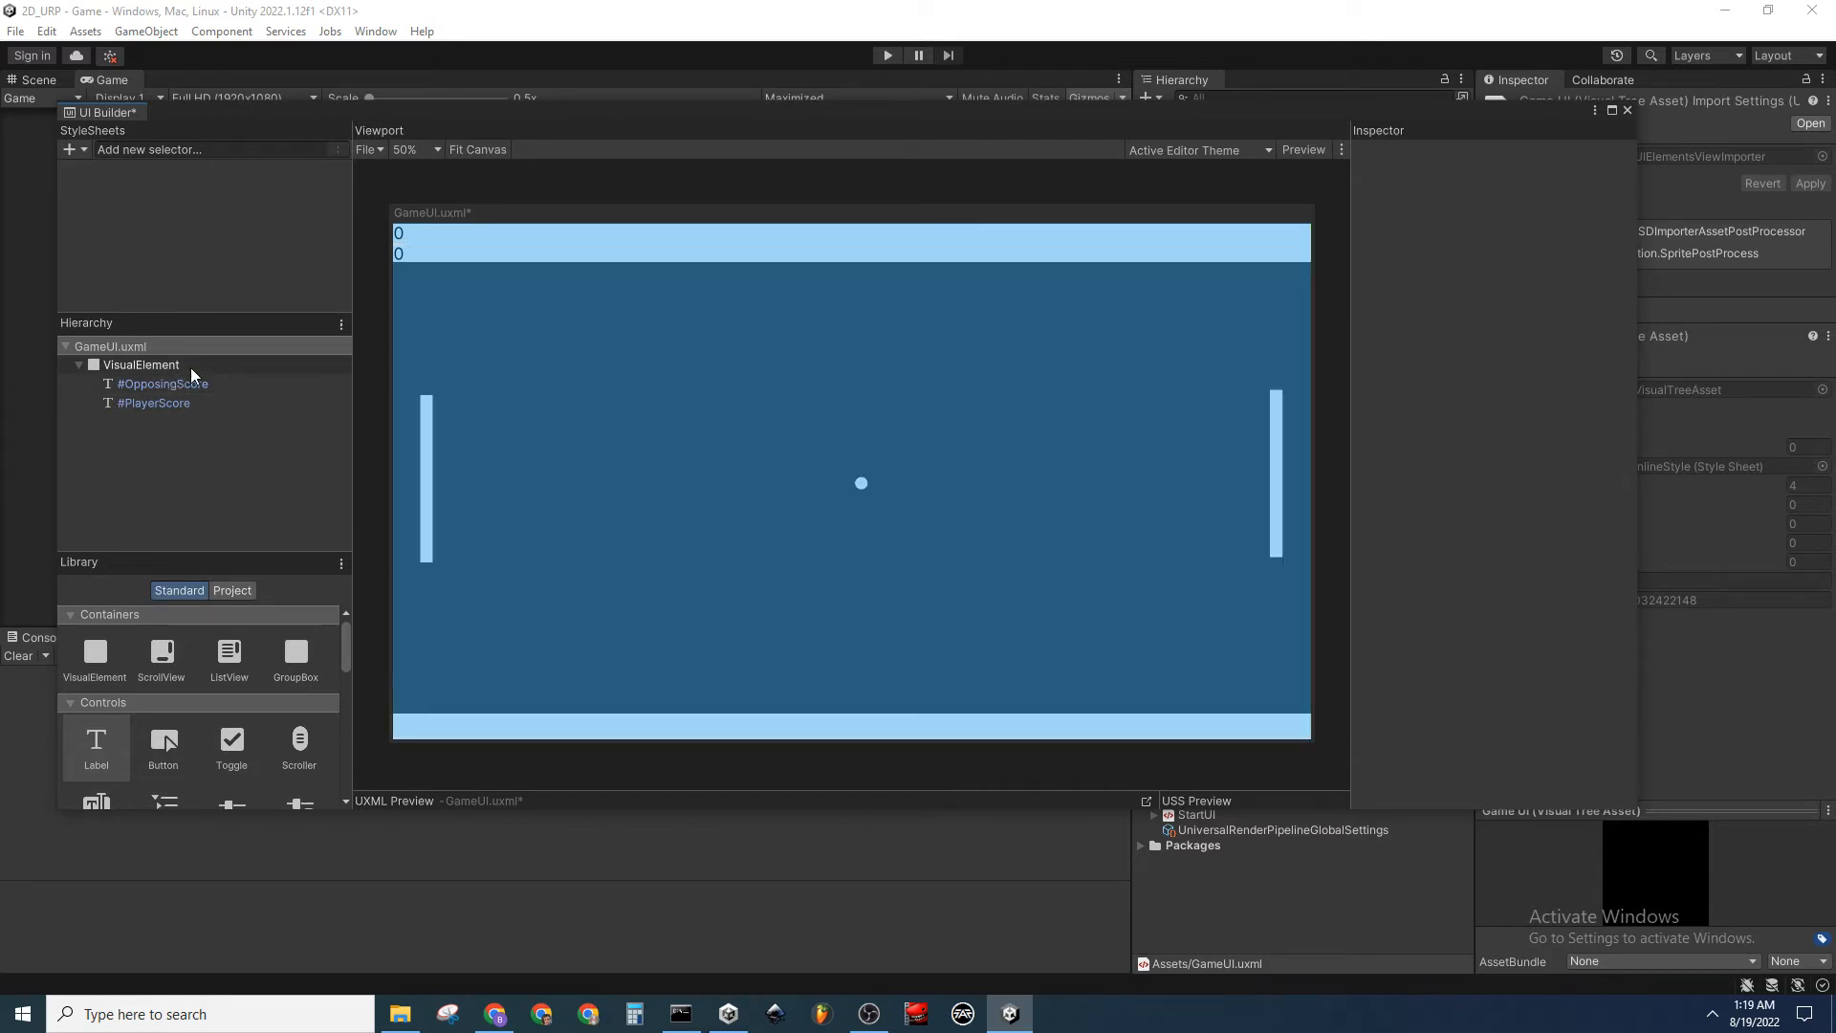
Set the VisualElement container's flex direction to row so the two score labels sit side by side
{"action": "left_click", "coordinate": [191, 366]}
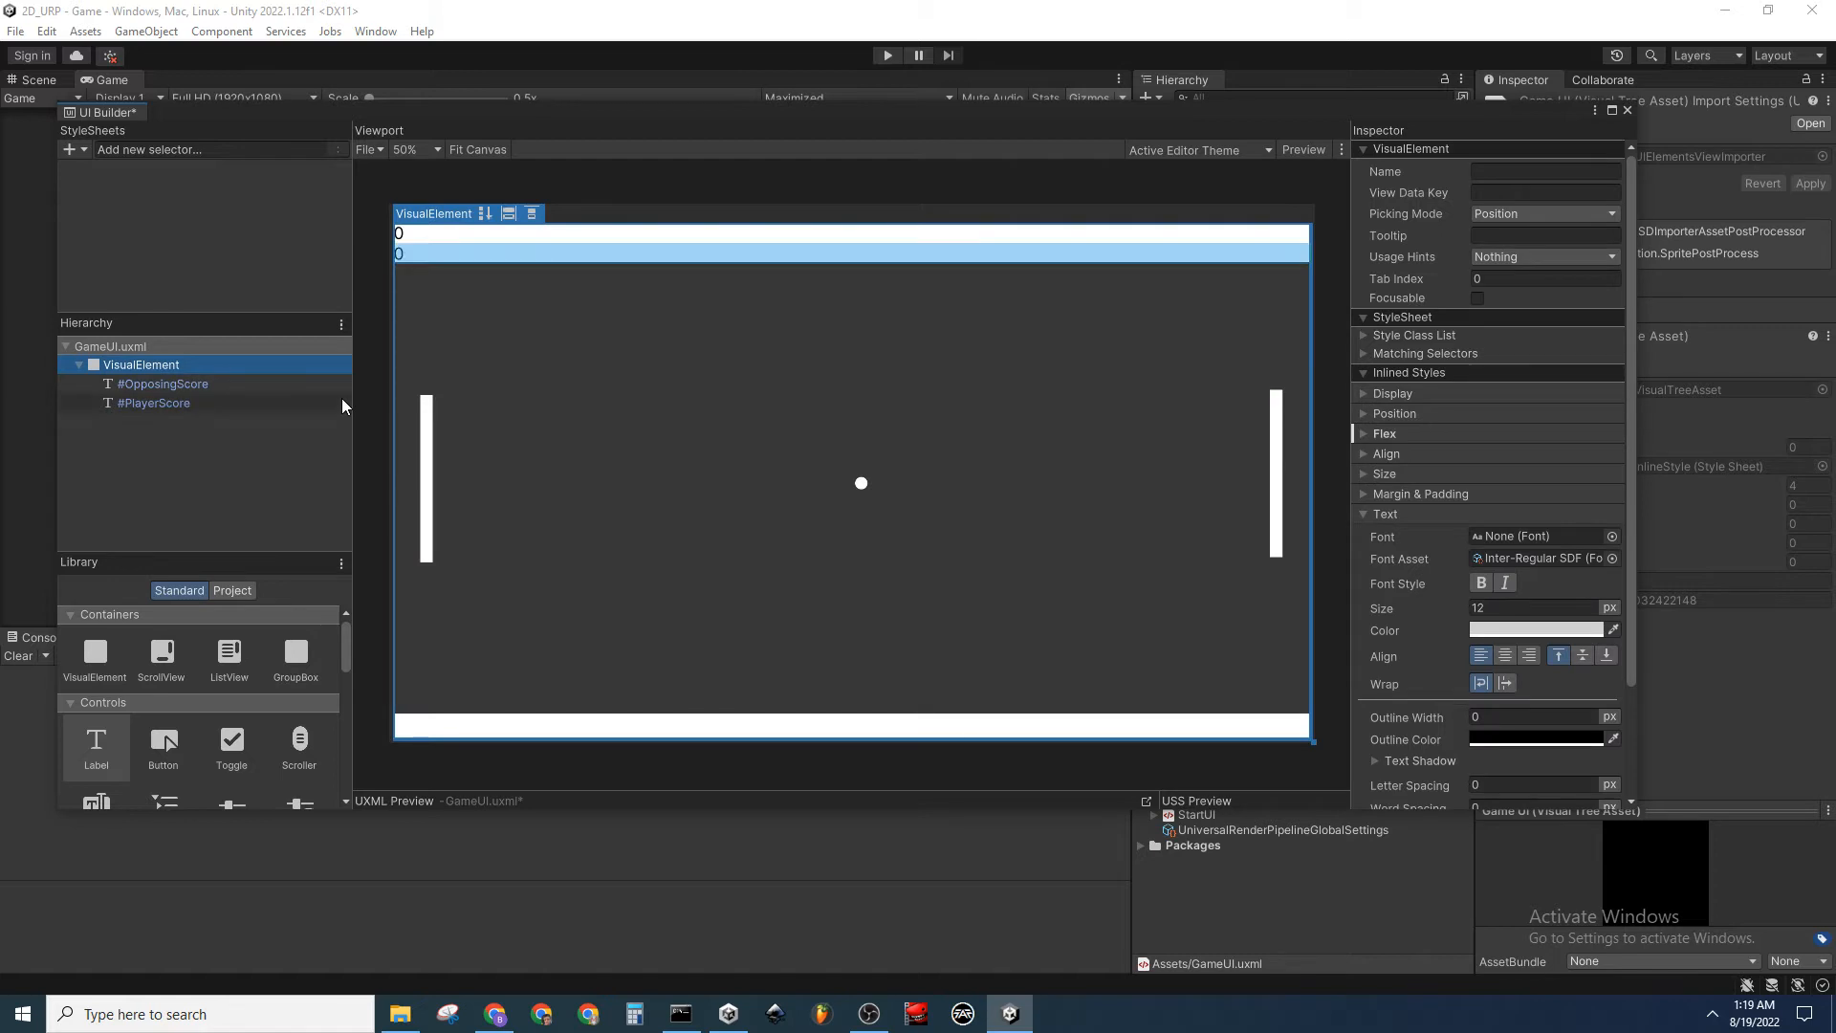
{"action": "left_click", "coordinate": [1366, 514]}
{"action": "left_click", "coordinate": [1367, 435]}
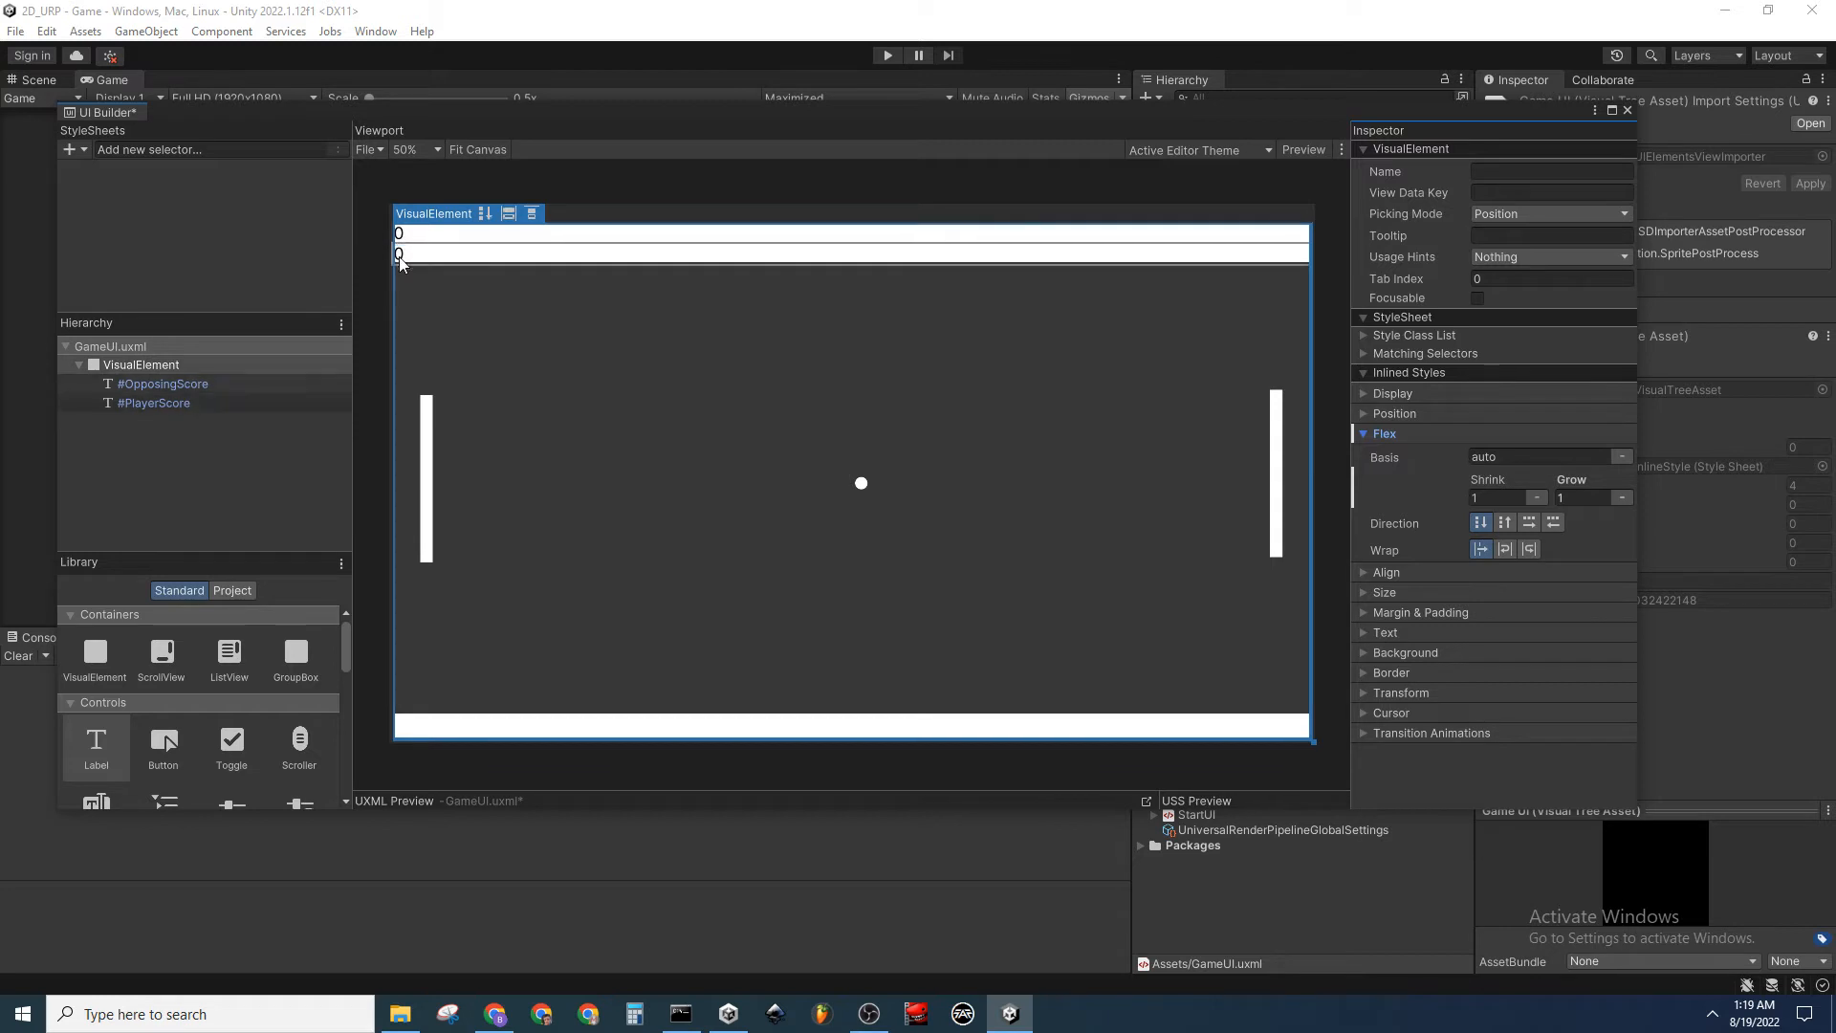
{"action": "left_click", "coordinate": [1529, 521]}
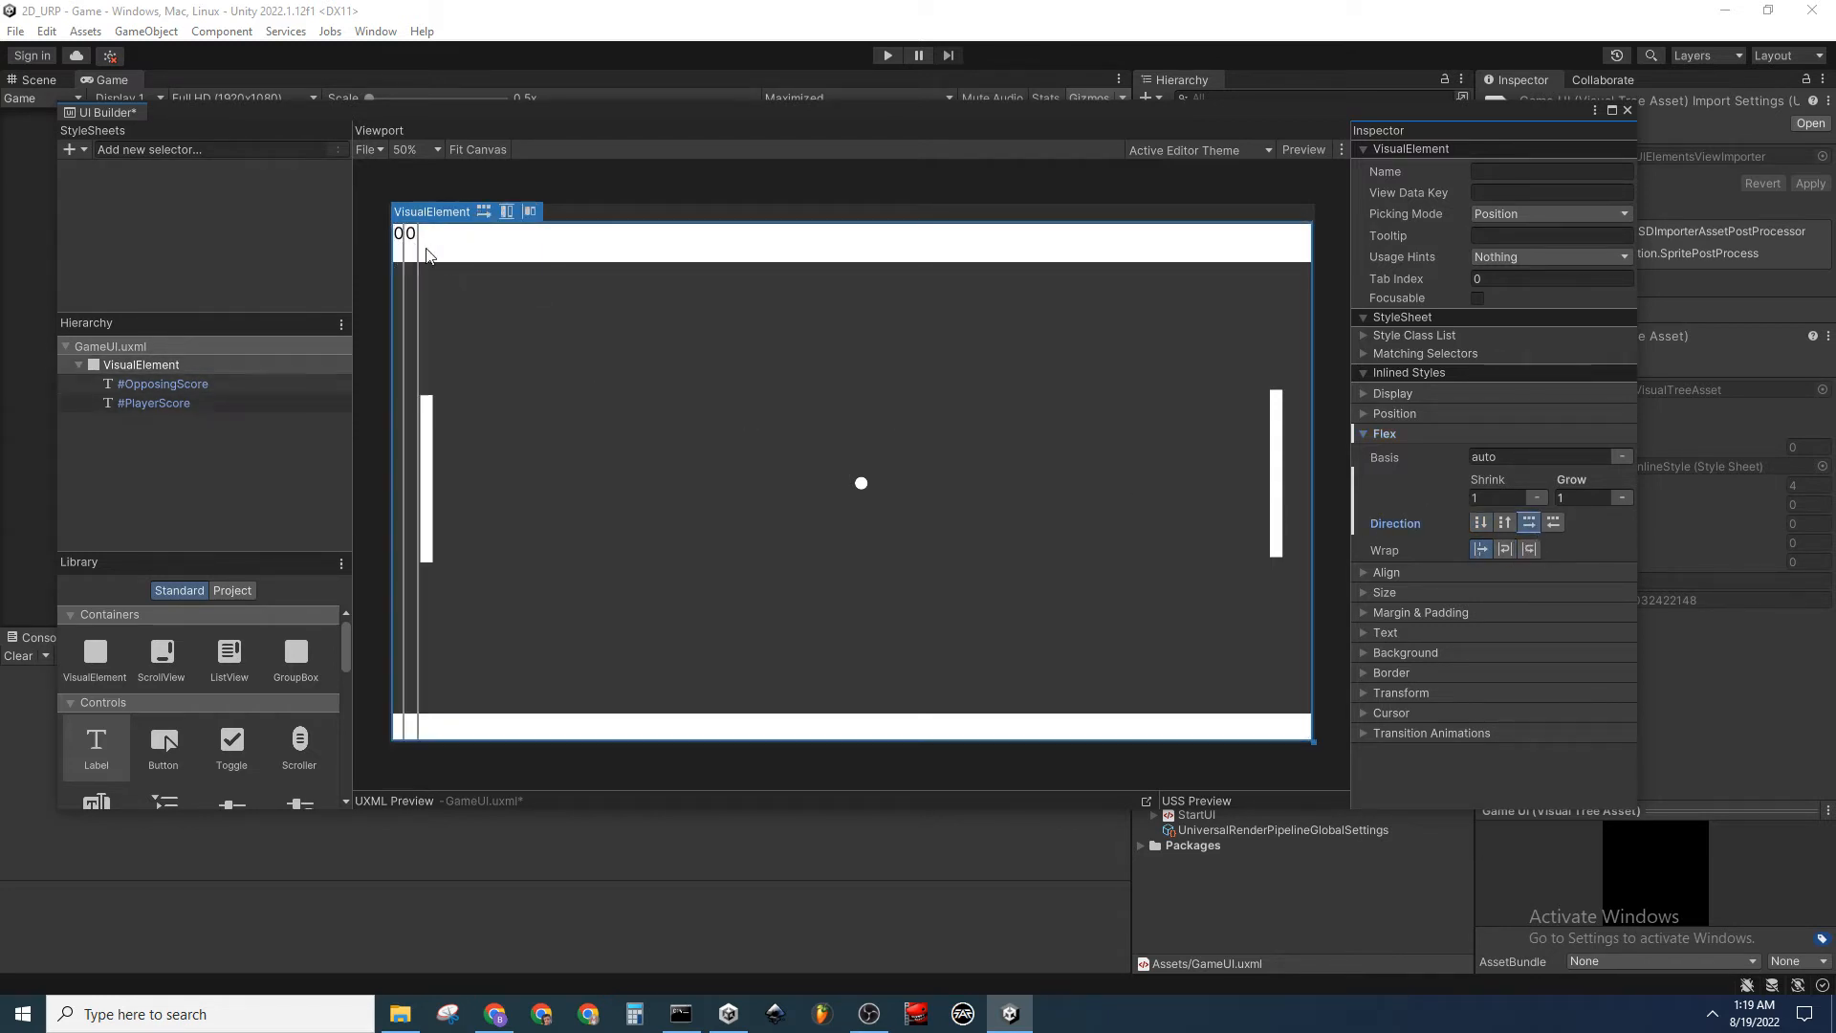
Set the VisualElement container's Align Items to flex-start
{"action": "left_click", "coordinate": [1366, 434]}
{"action": "left_click", "coordinate": [1366, 456]}
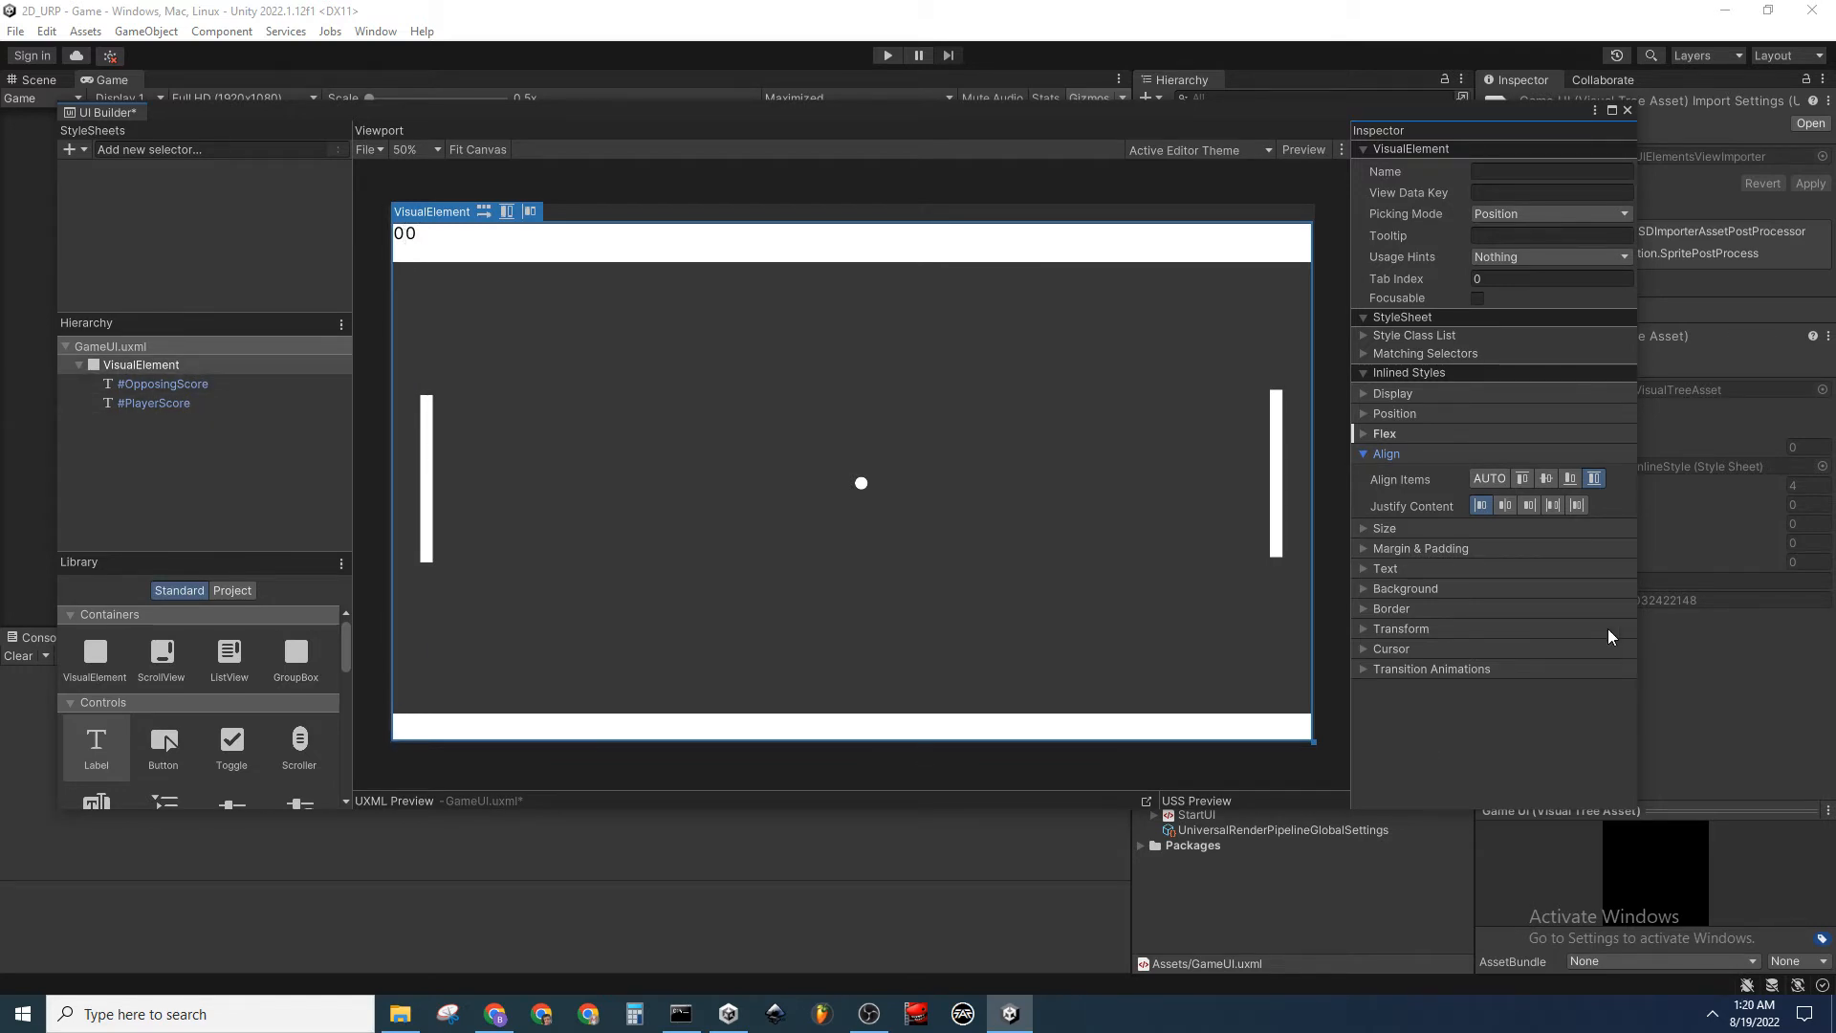
{"action": "left_click", "coordinate": [1523, 478]}
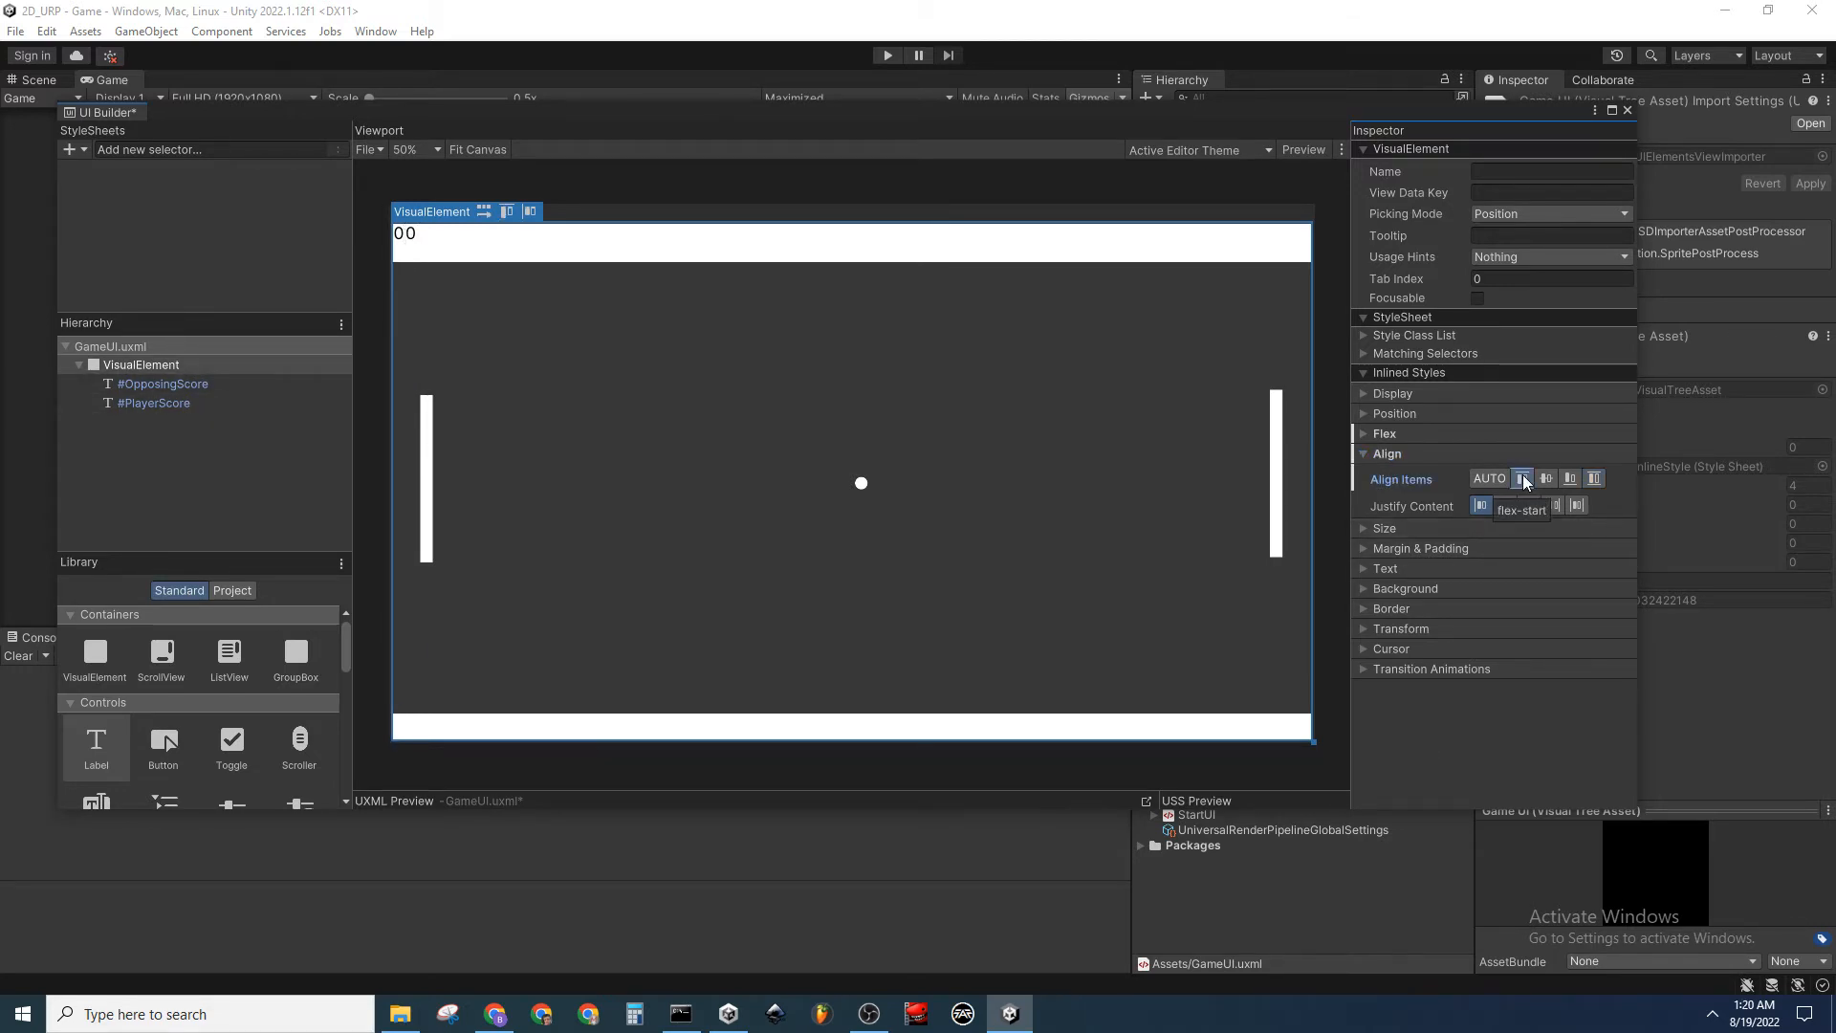
Set the OpposingScore label's text size to 55 px
{"action": "left_click", "coordinate": [408, 242]}
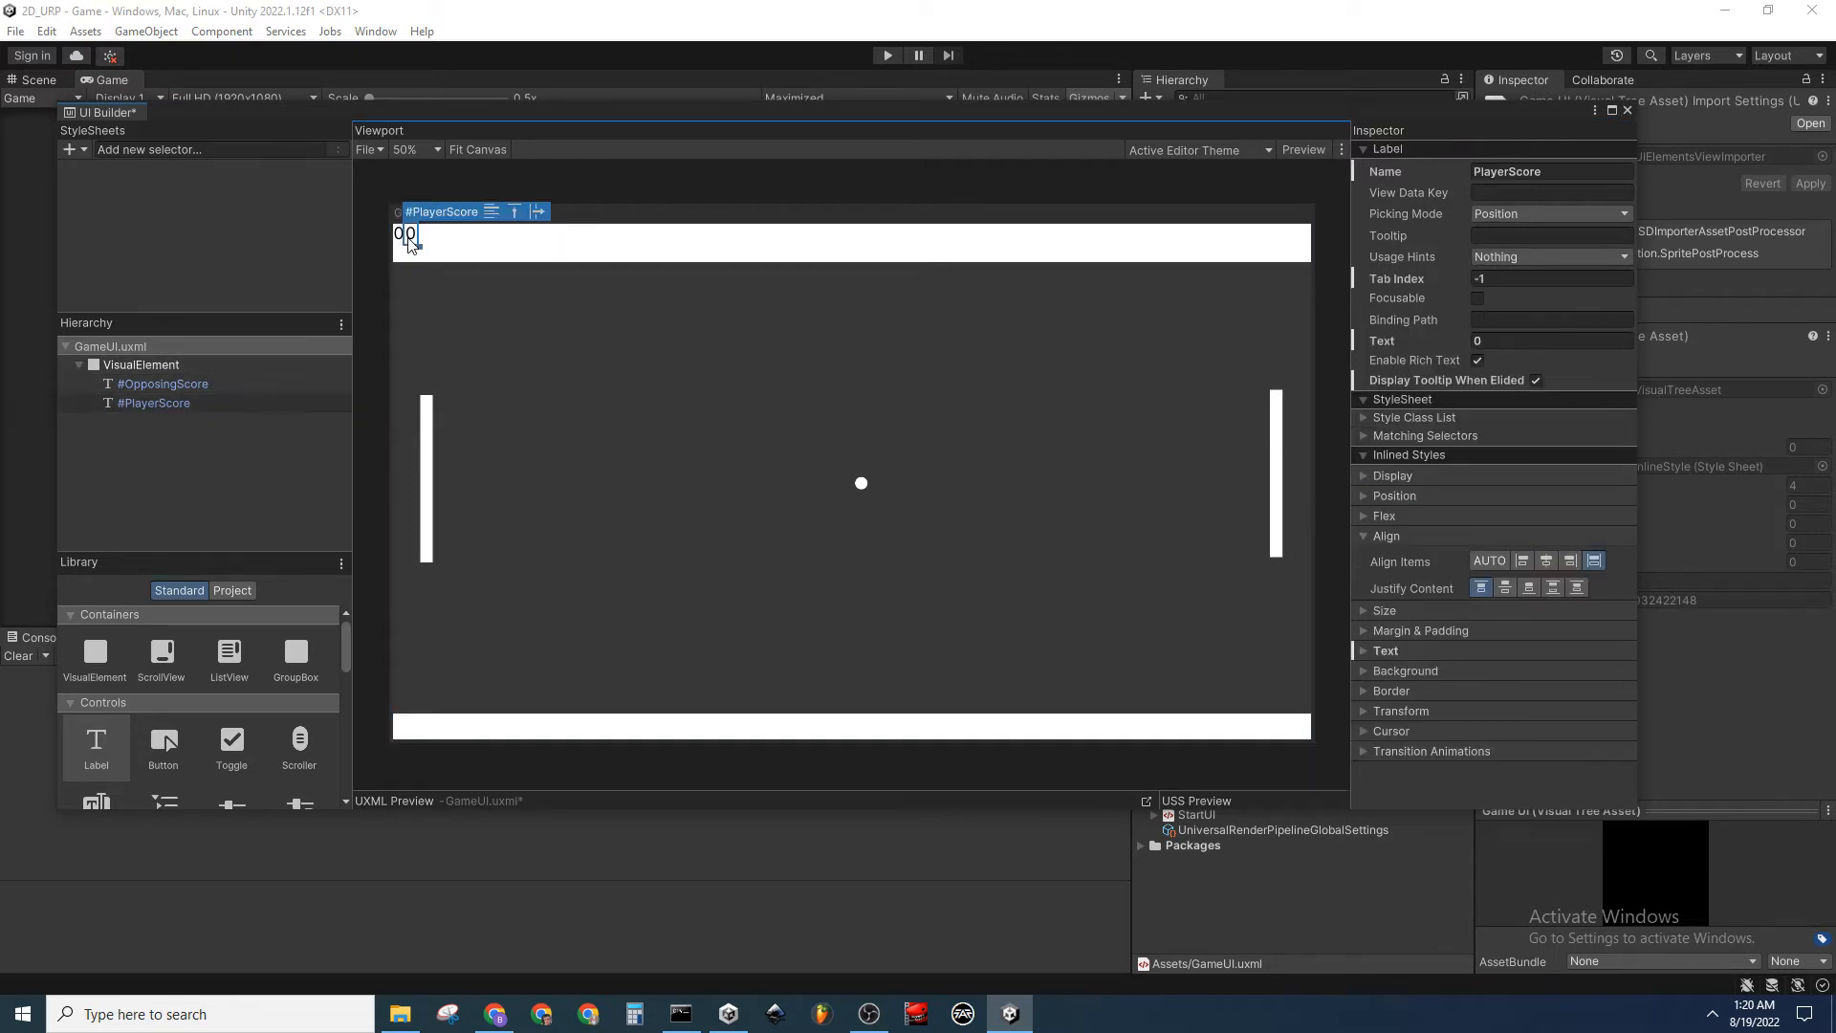
{"action": "left_click", "coordinate": [243, 386]}
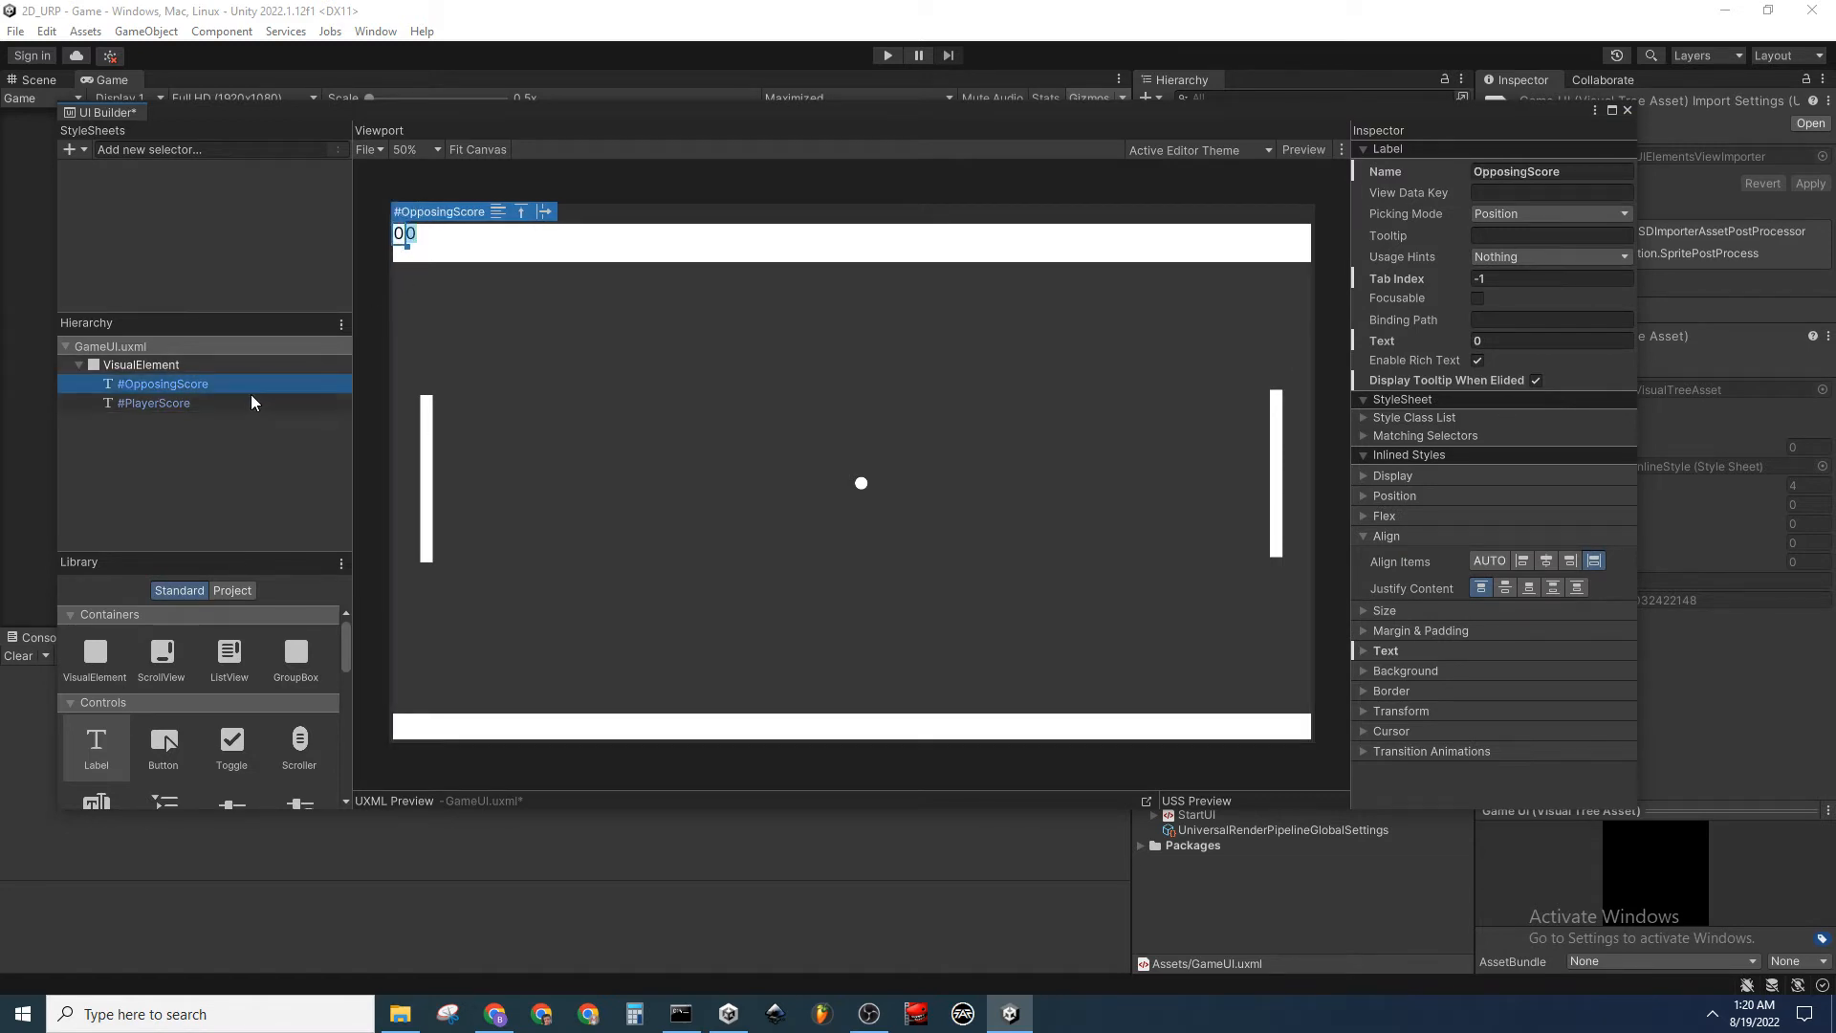
{"action": "left_click", "coordinate": [1363, 536]}
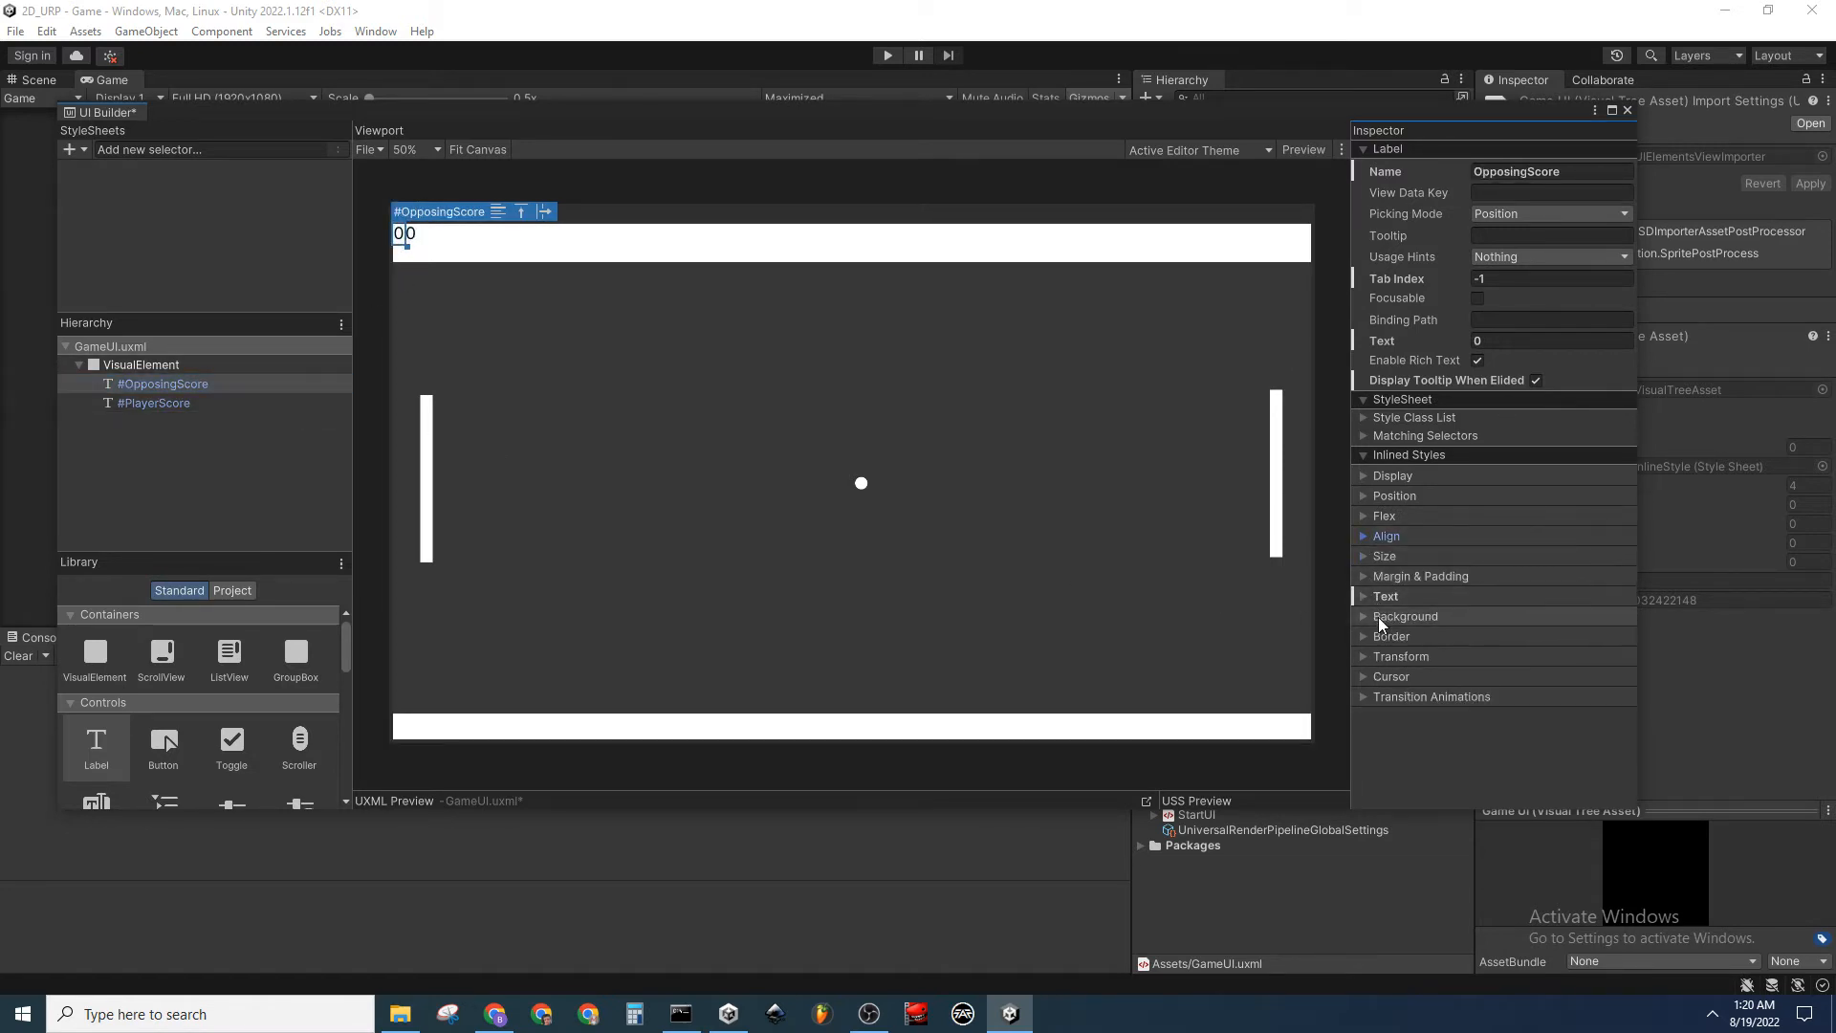
{"action": "left_click", "coordinate": [1366, 593]}
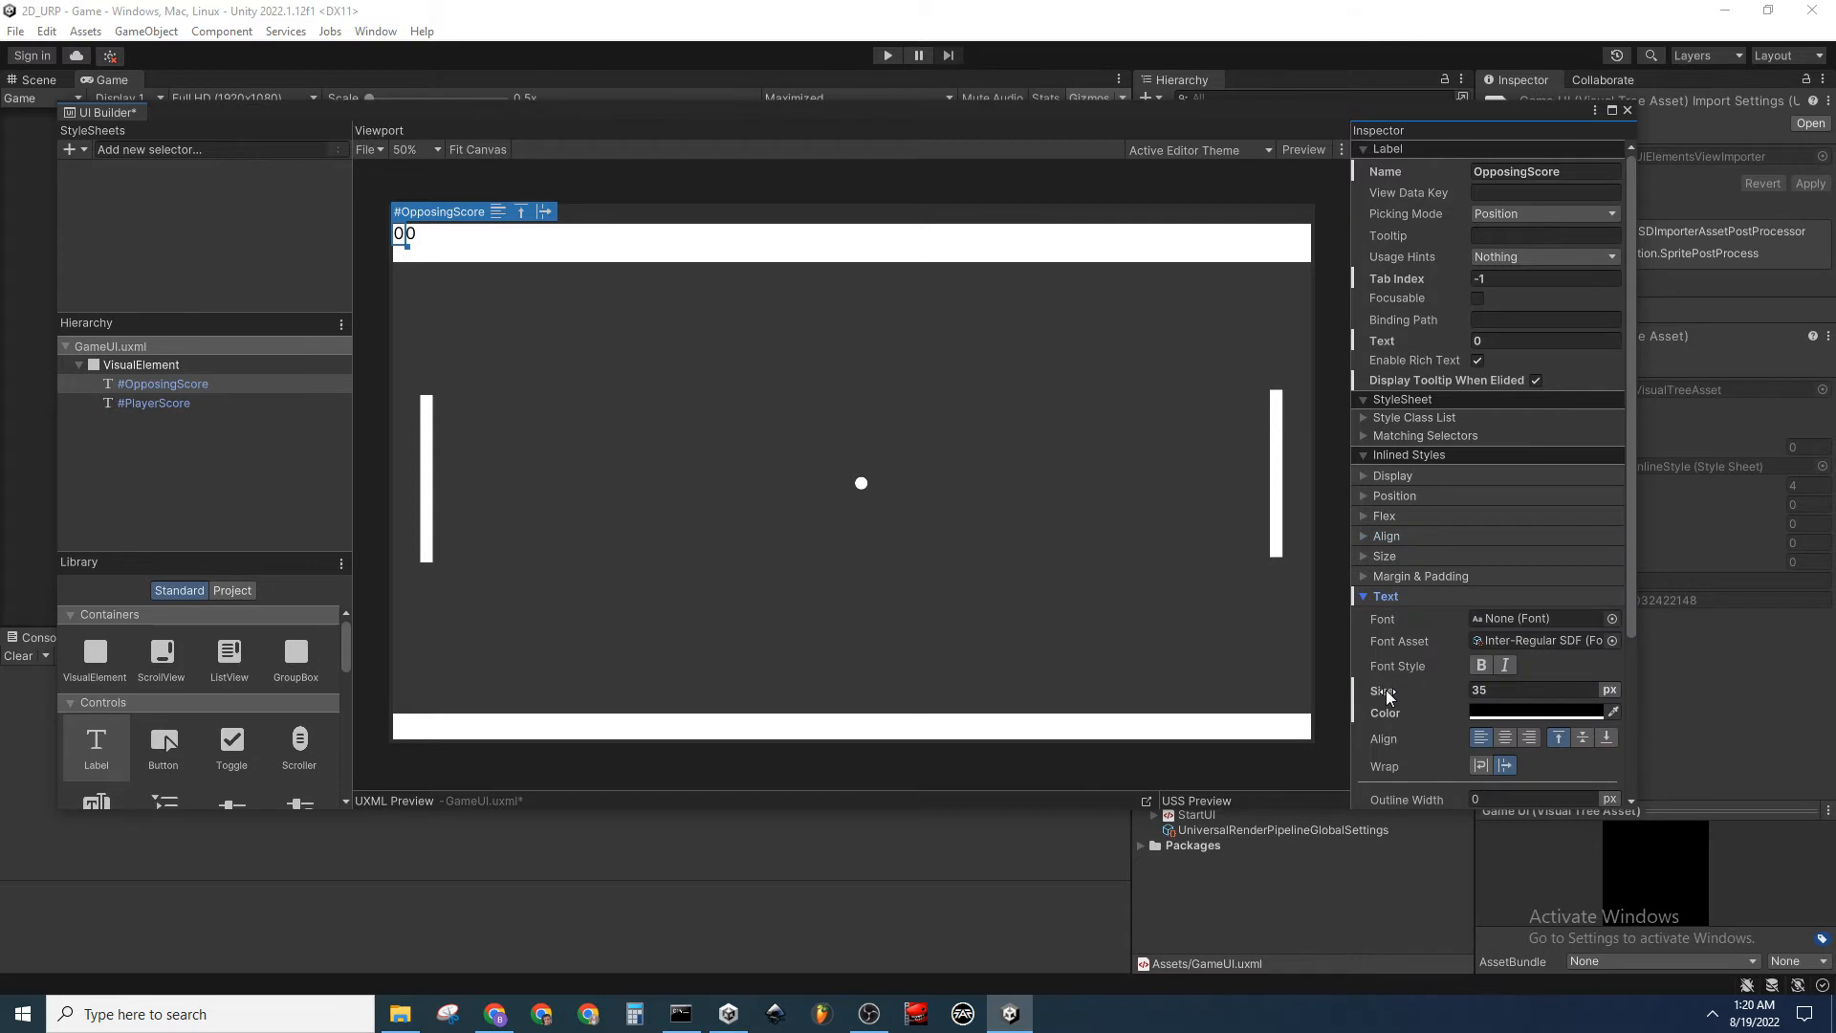
{"action": "mouse_move", "coordinate": [1389, 695]}
{"action": "left_mouse_down"}
{"action": "mouse_move", "coordinate": [1421, 691]}
{"action": "mouse_move", "coordinate": [1387, 690]}
{"action": "mouse_move", "coordinate": [1404, 691]}
{"action": "left_mouse_up"}
{"action": "left_click_drag", "start_coordinate": [1387, 692], "coordinate": [1391, 699]}
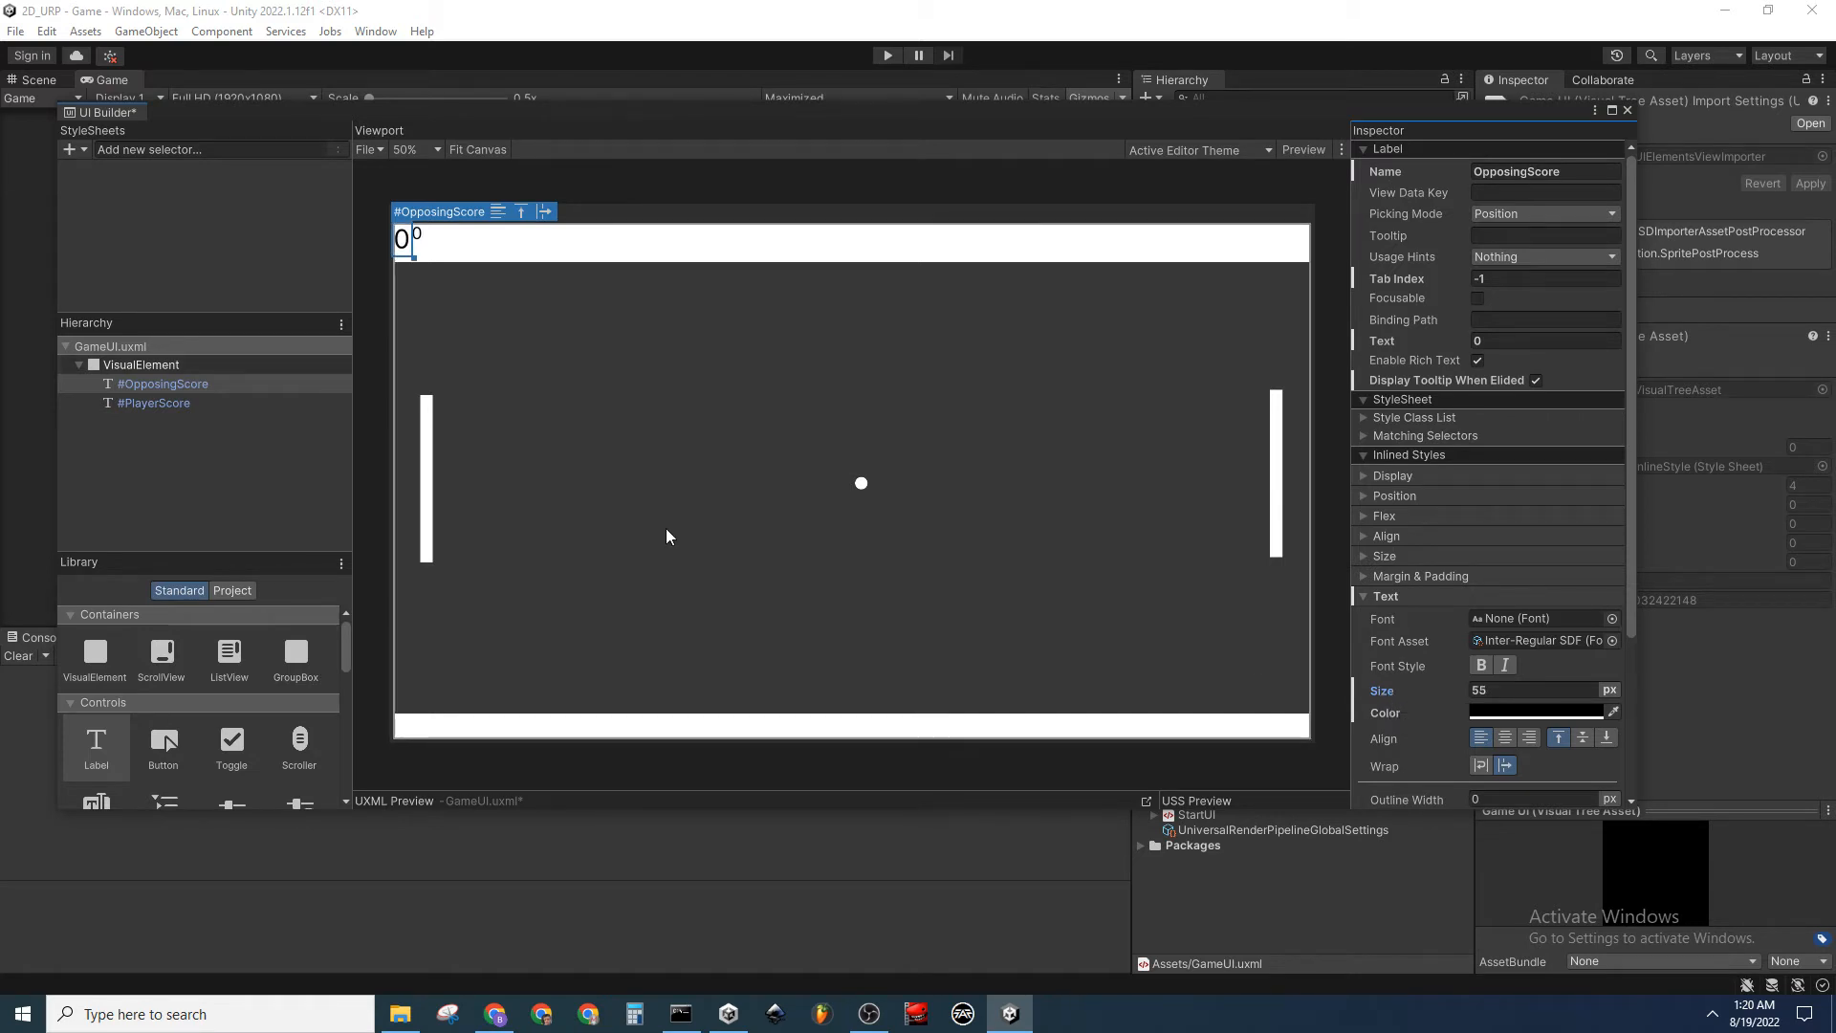
Set the PlayerScore label's text size to 55 px to match the opposing score
{"action": "left_click", "coordinate": [192, 403]}
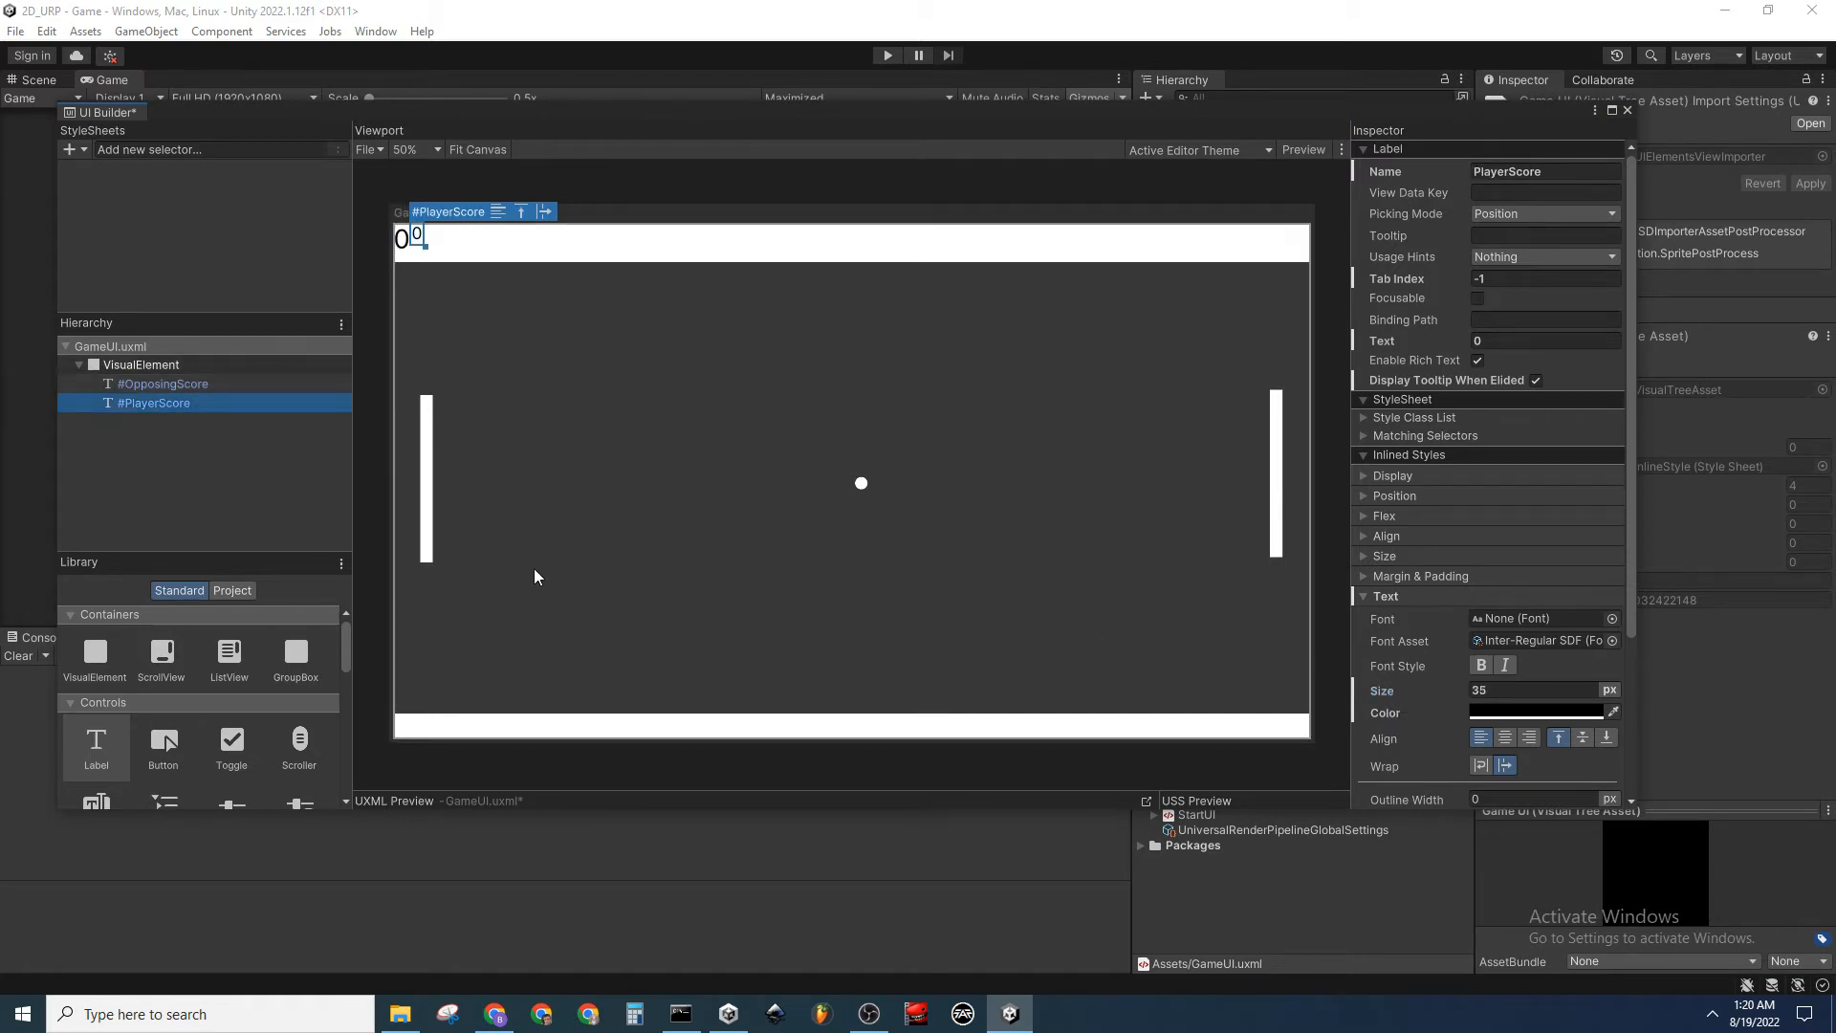
{"action": "left_click", "coordinate": [1486, 690]}
{"action": "type", "text": "55"}
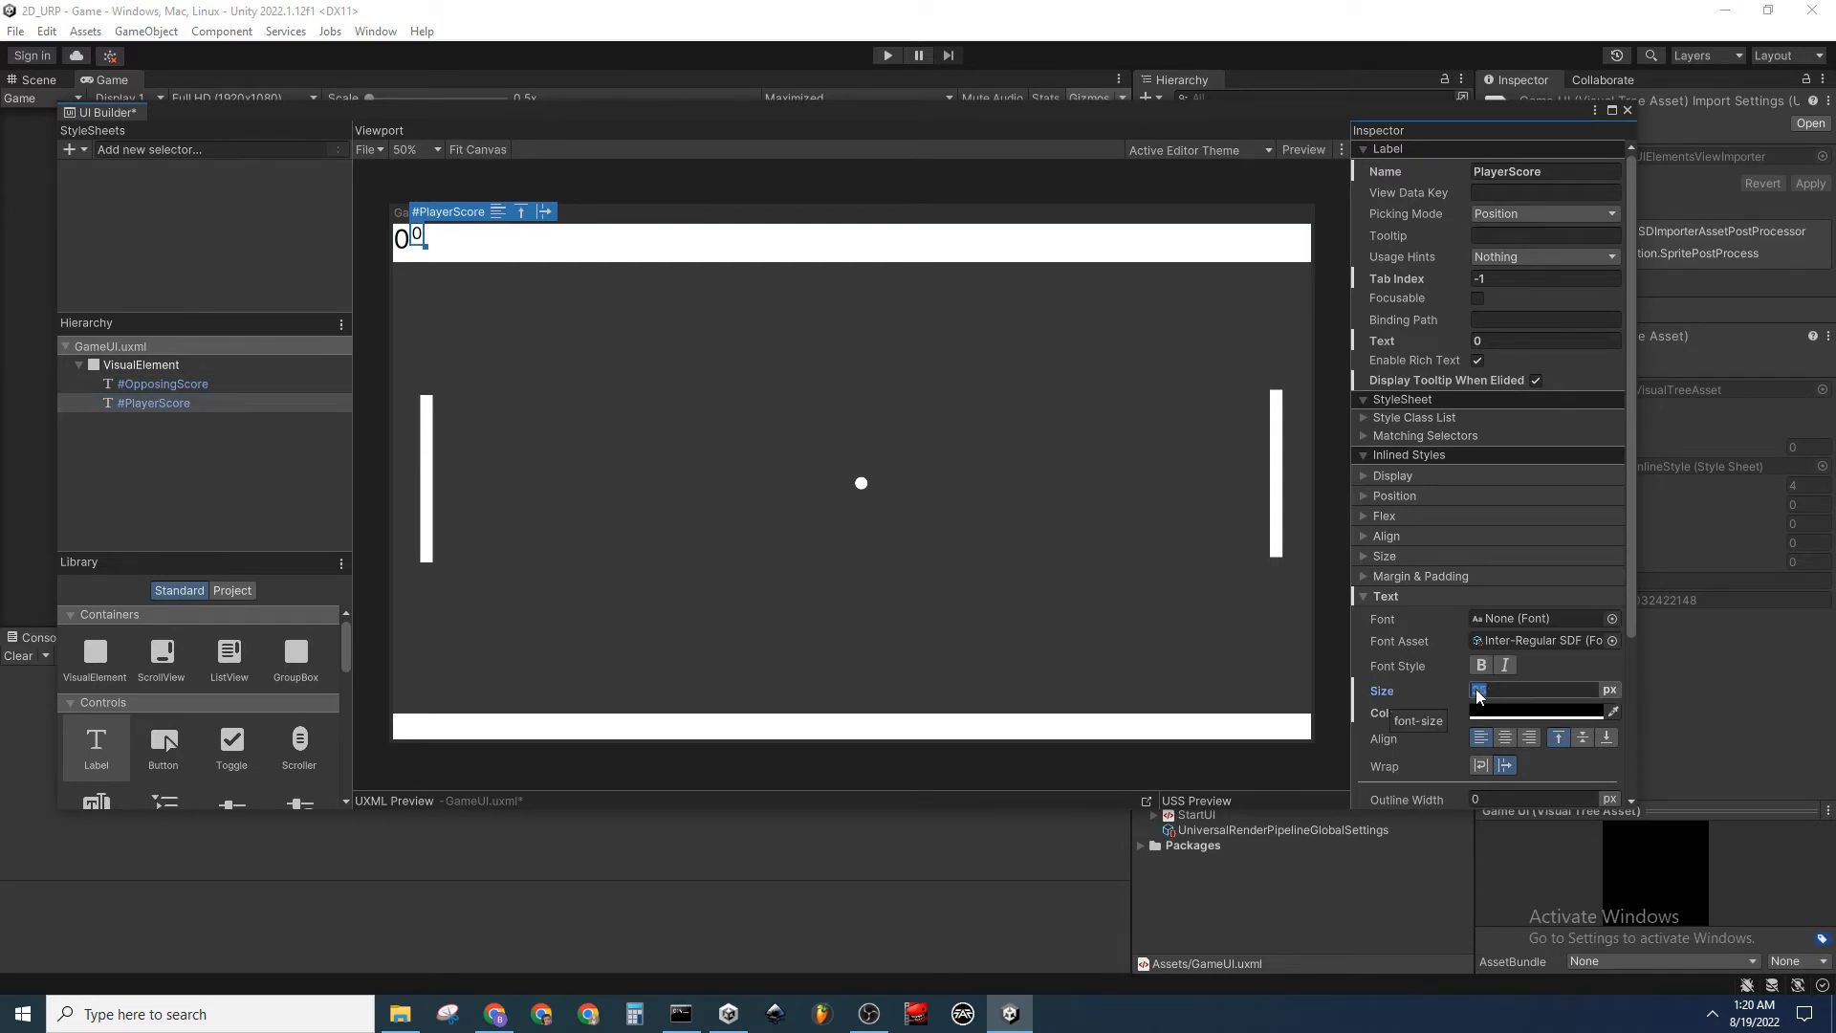
{"action": "key", "text": "Return"}
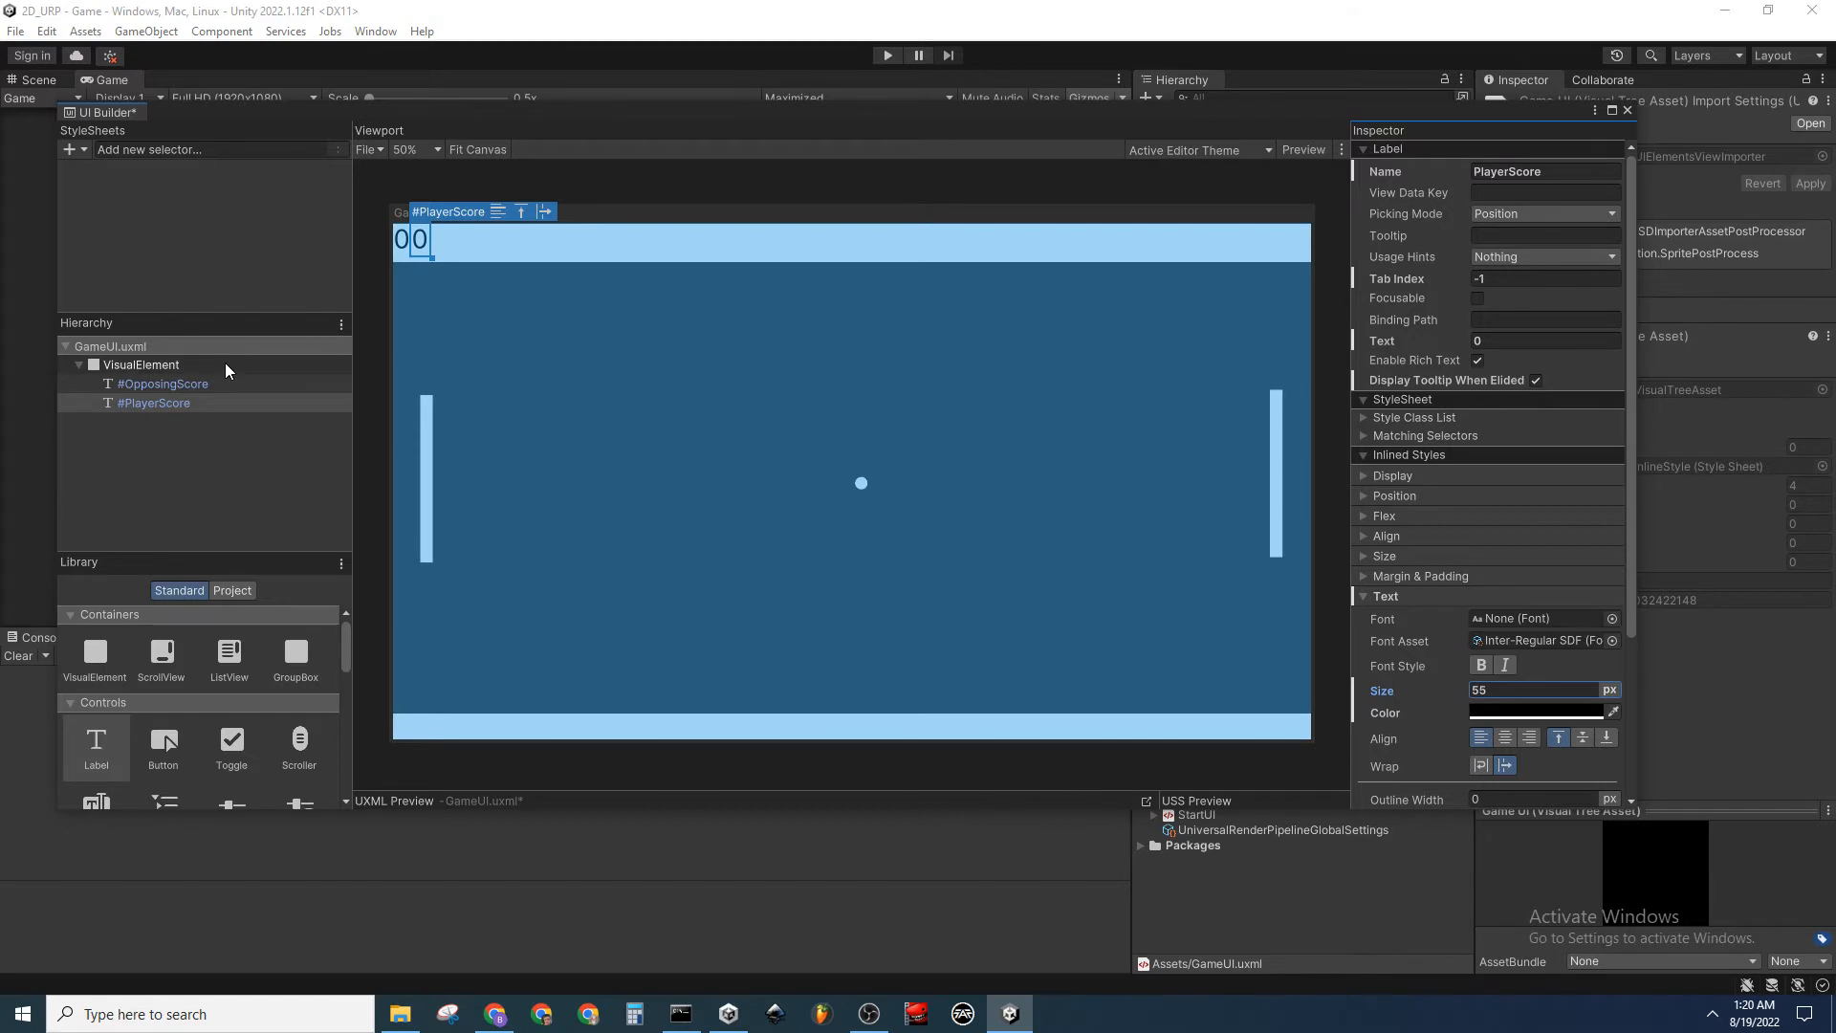
Set the parent VisualElement's Justify Content to space-around for the two score labels and close the UI Builder
{"action": "left_click", "coordinate": [226, 364]}
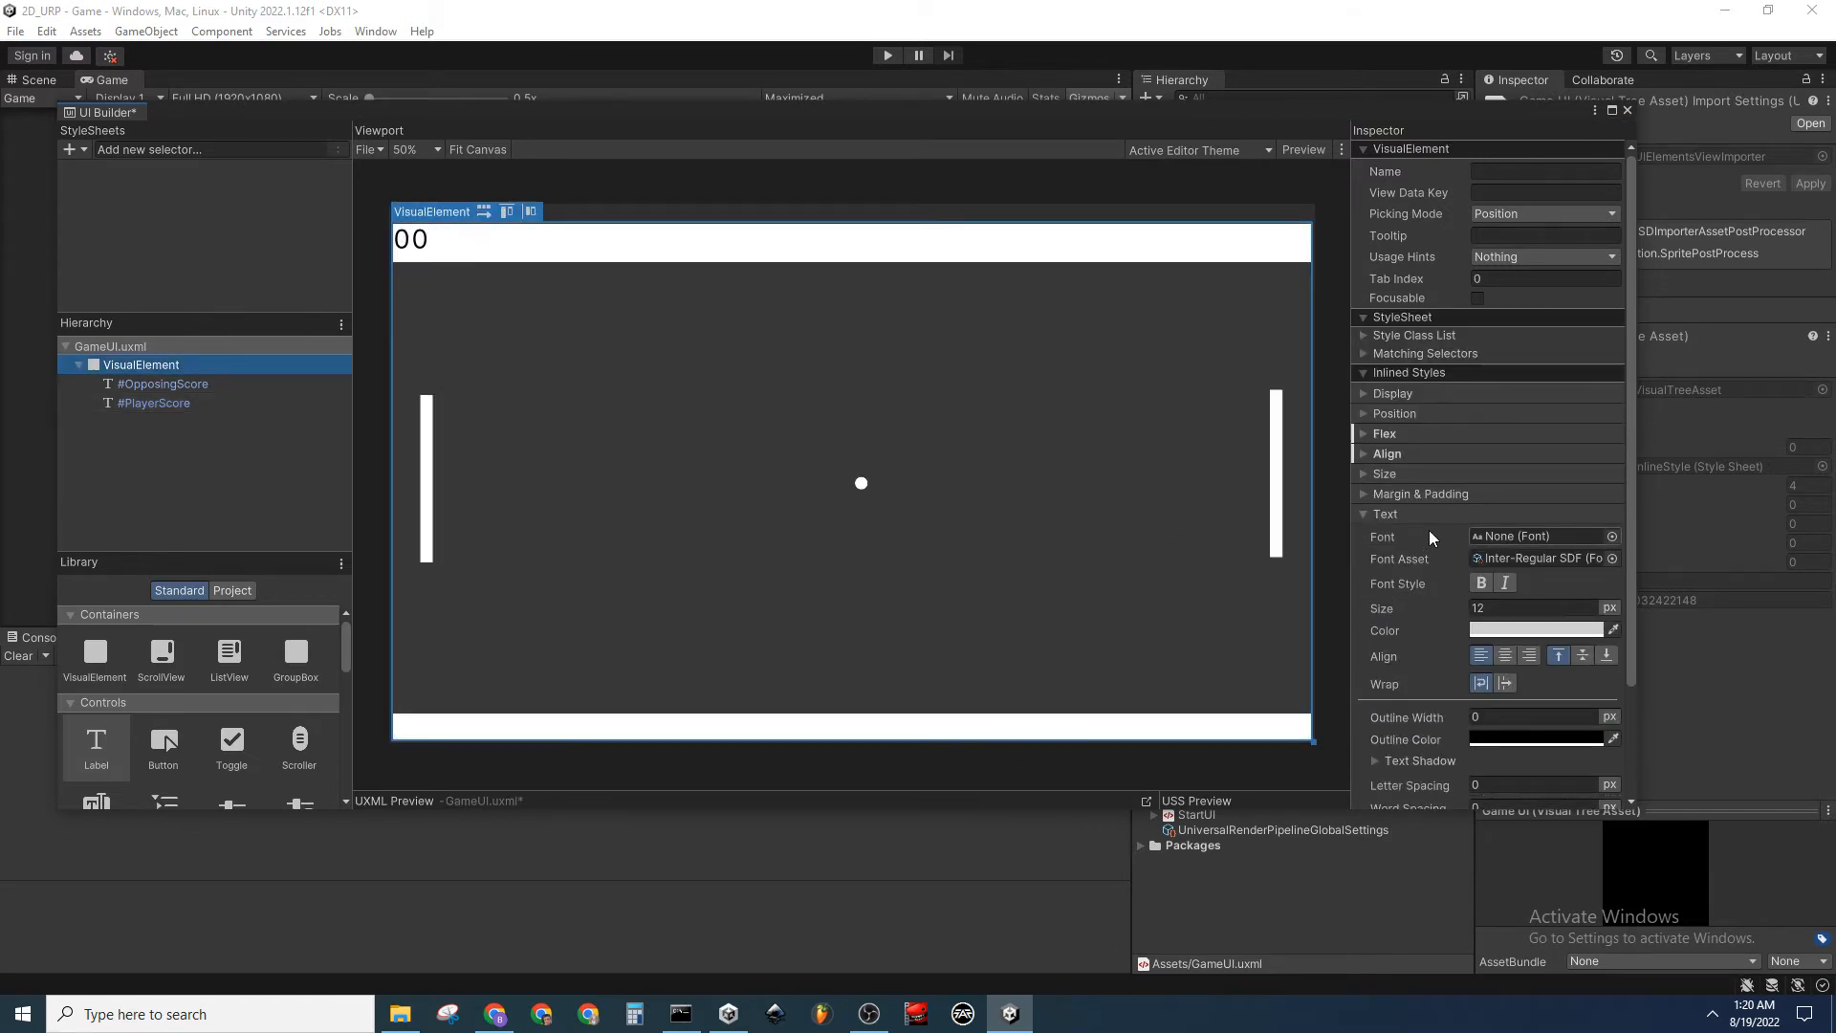
{"action": "left_click", "coordinate": [1364, 514]}
{"action": "left_click", "coordinate": [1365, 453]}
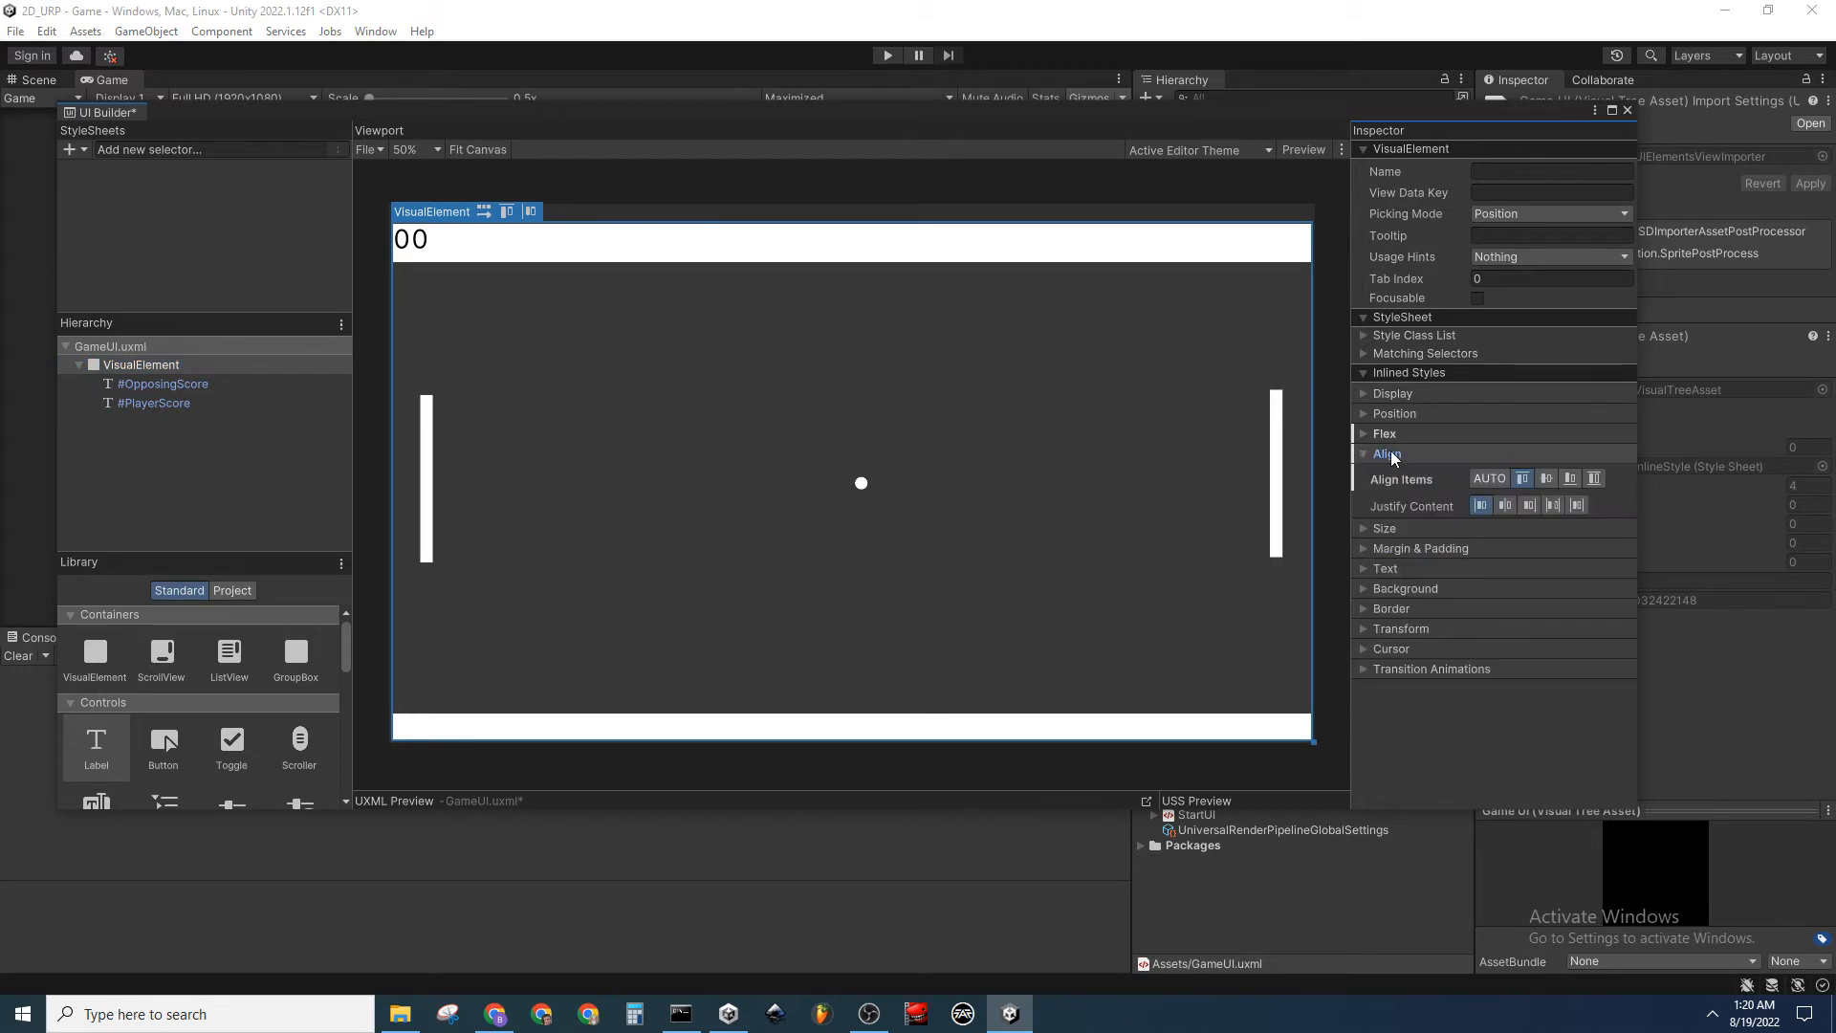
{"action": "left_click", "coordinate": [1554, 505]}
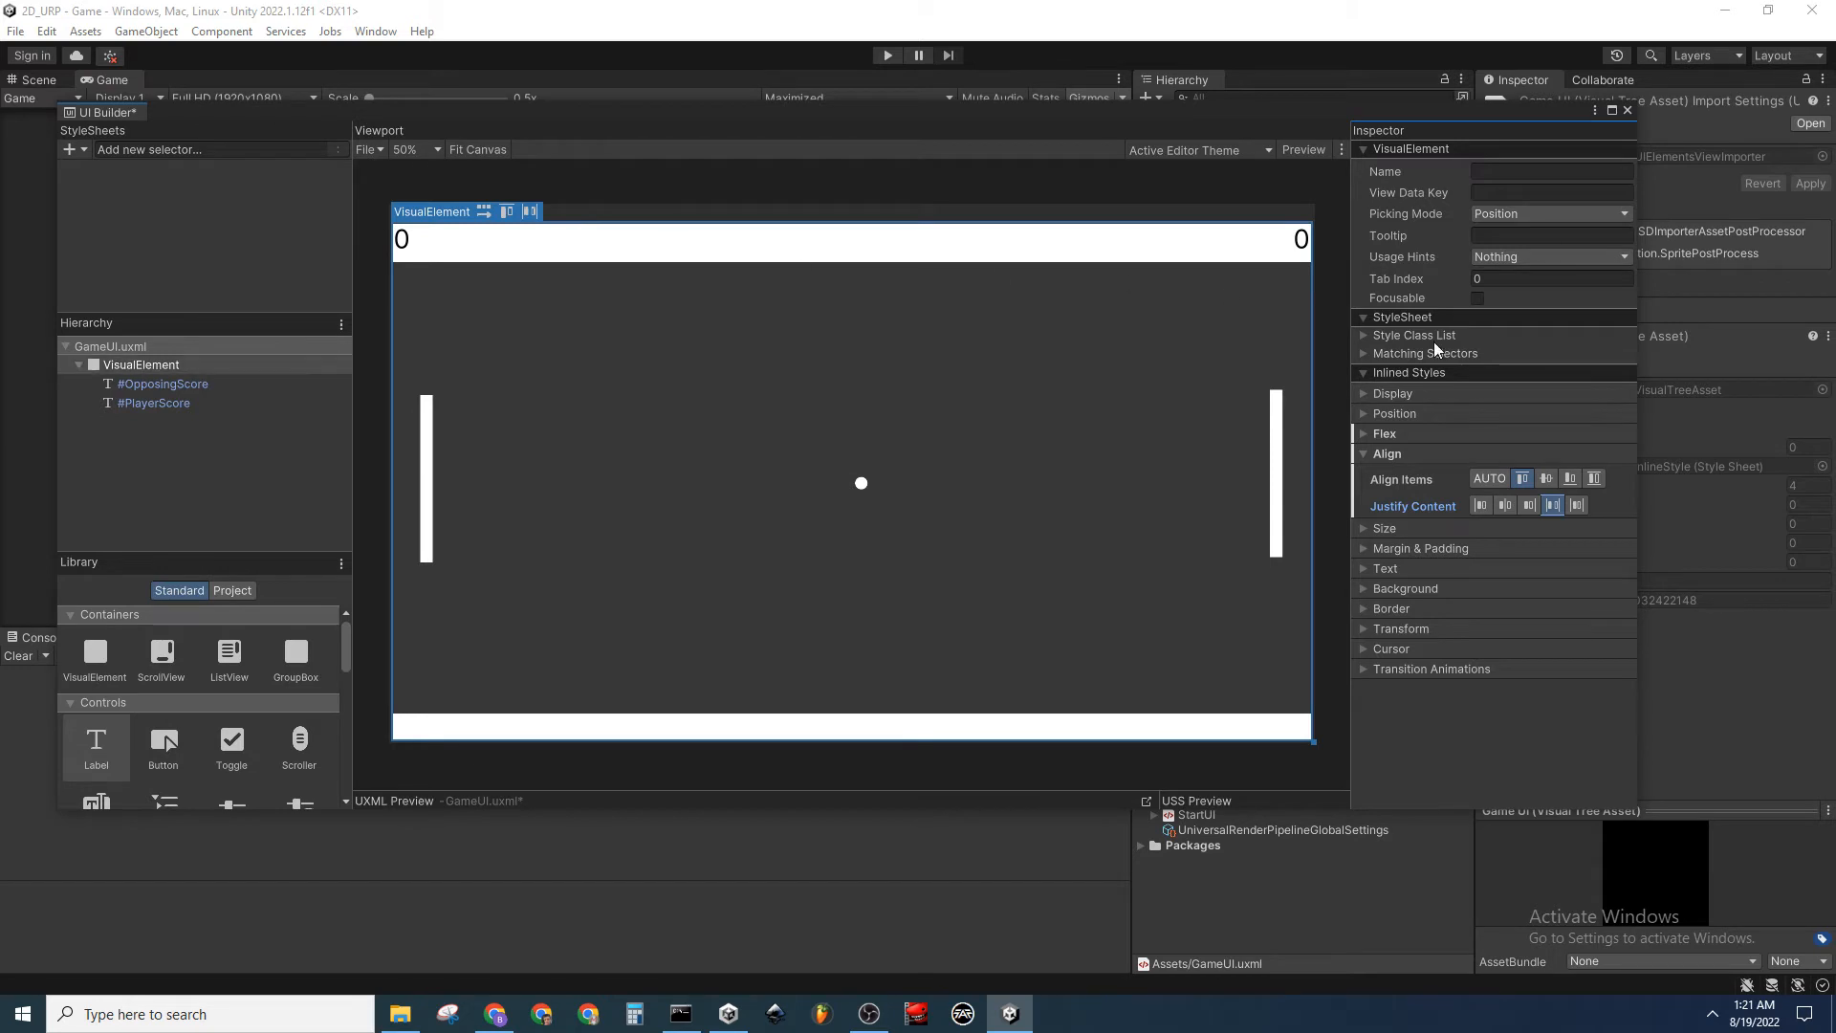
{"action": "left_click", "coordinate": [1579, 504]}
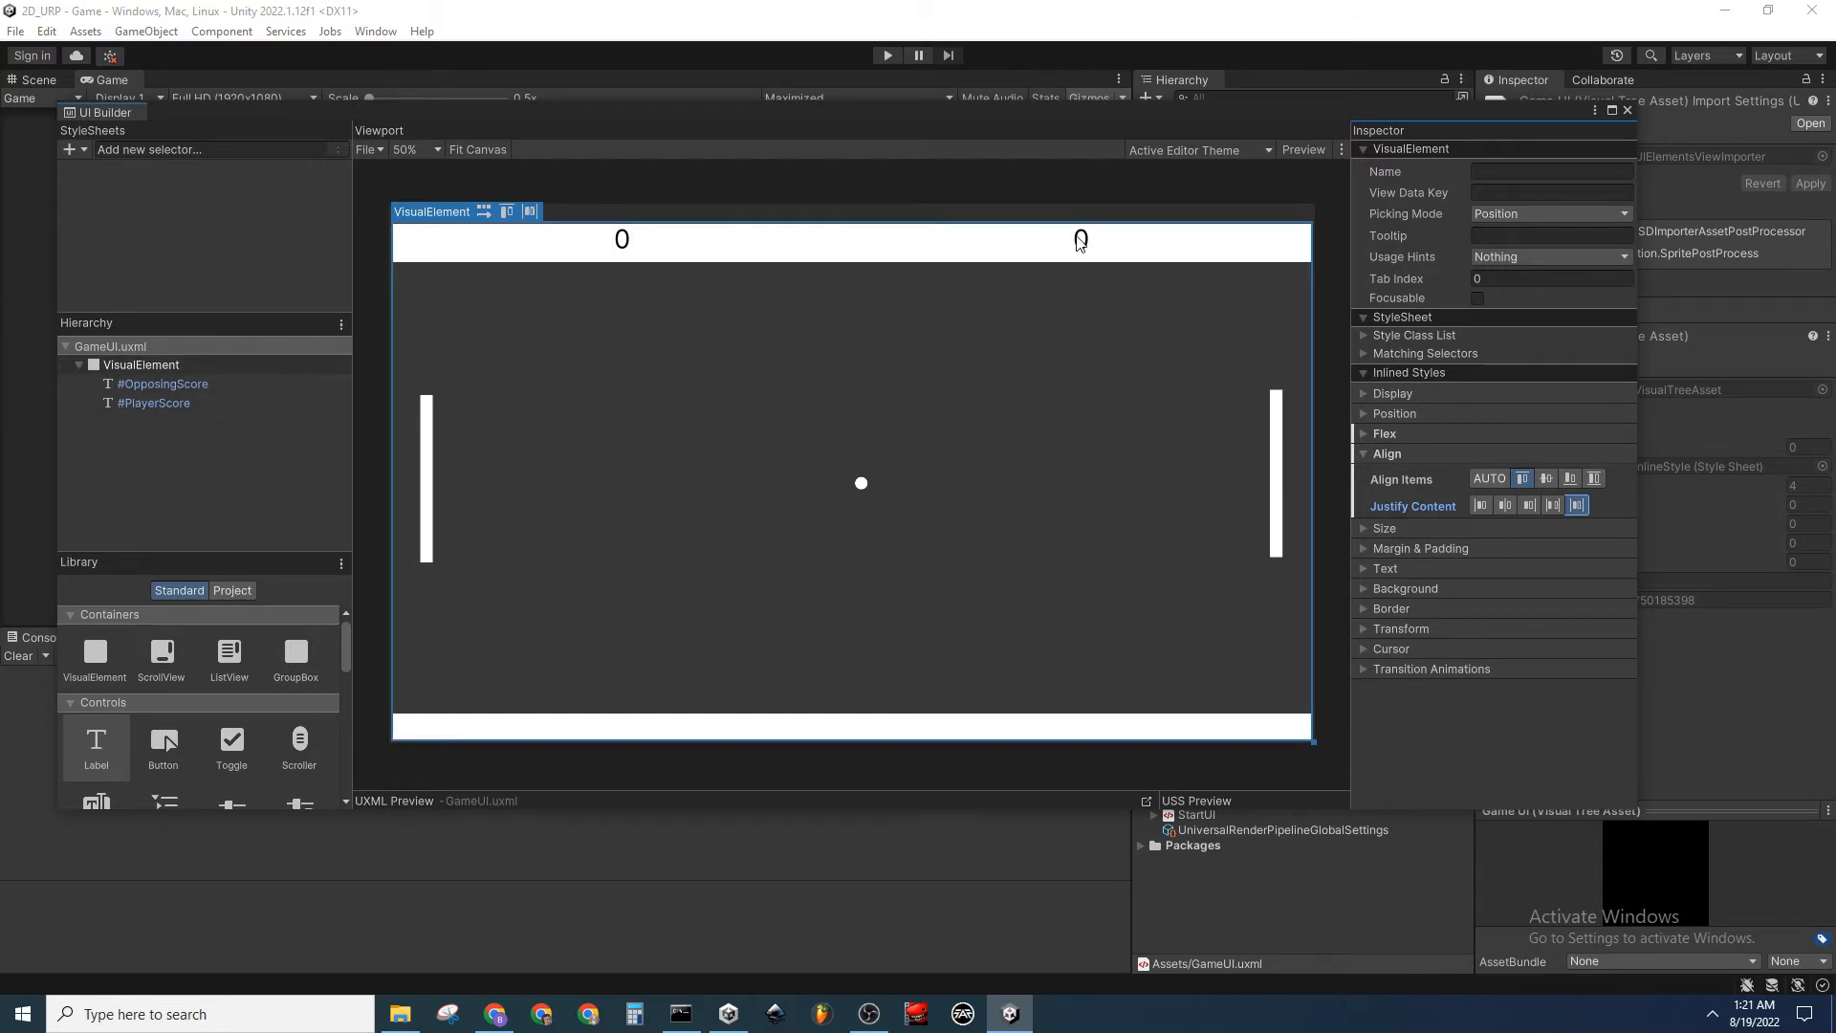
{"action": "left_click", "coordinate": [1628, 109]}
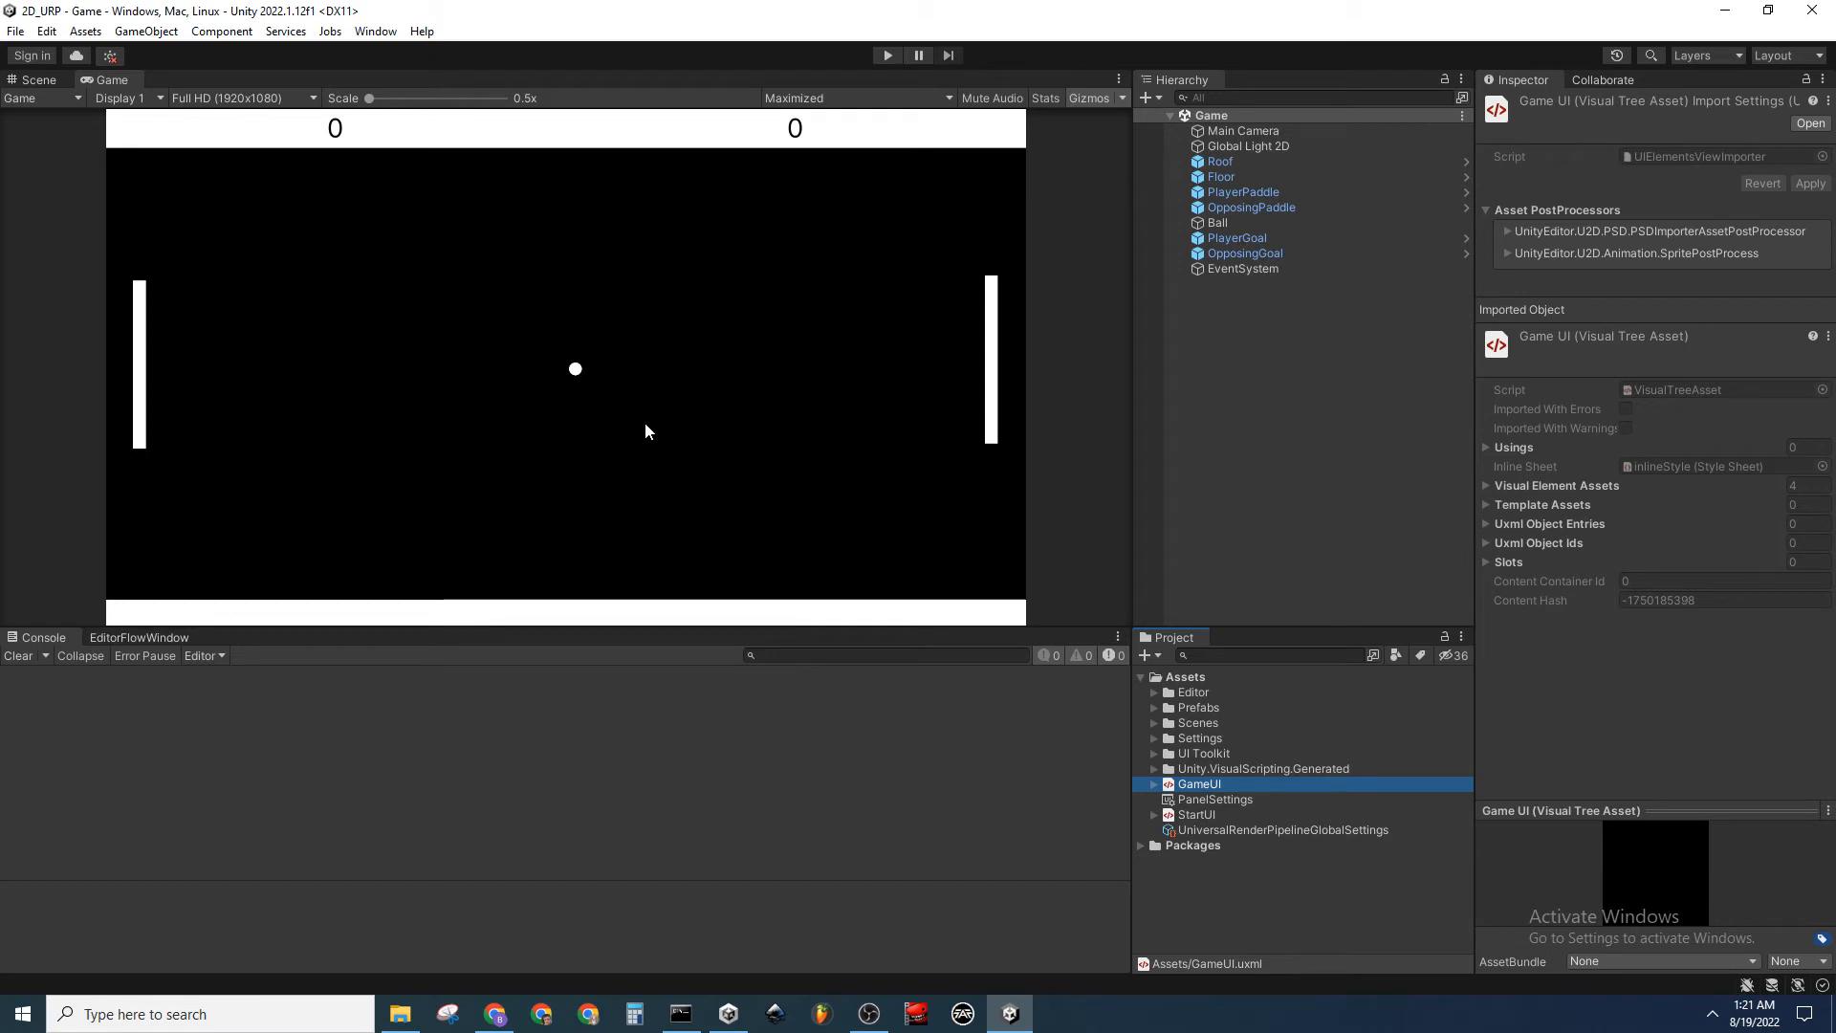
Create a new scene named Pause in the Scenes folder
{"action": "left_click", "coordinate": [756, 807]}
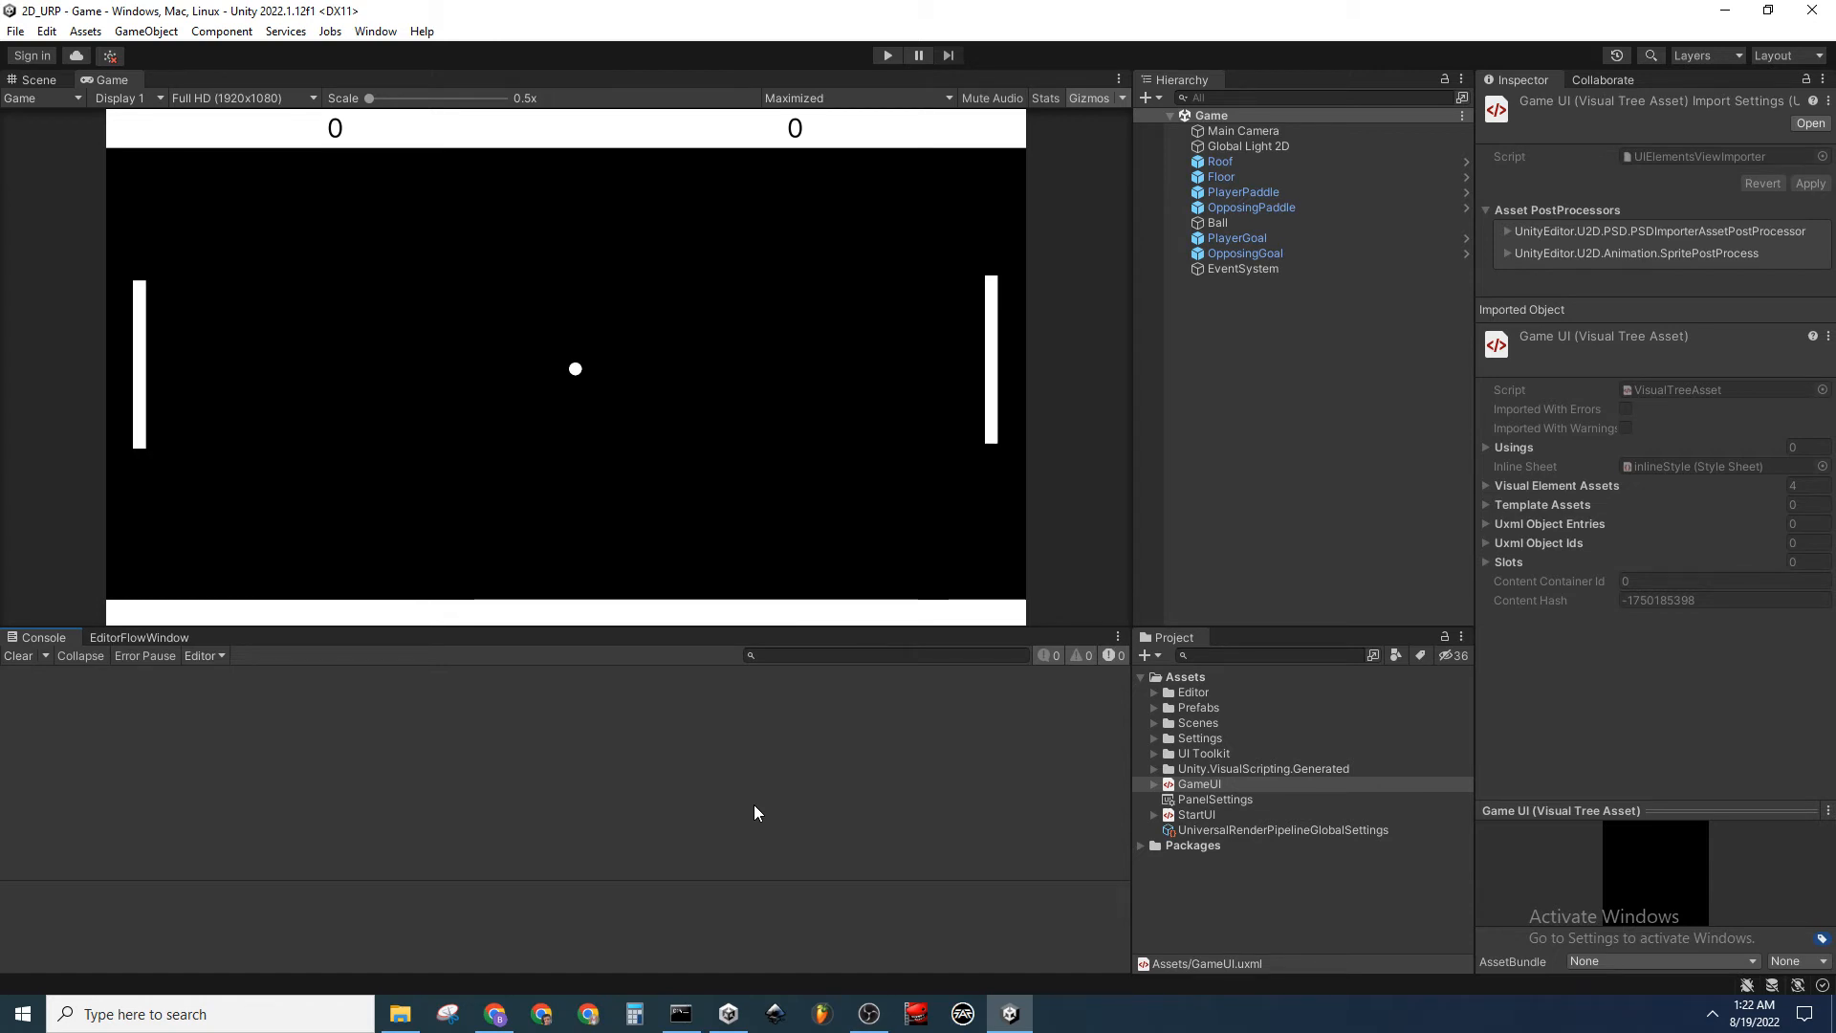
{"action": "left_click", "coordinate": [1154, 723]}
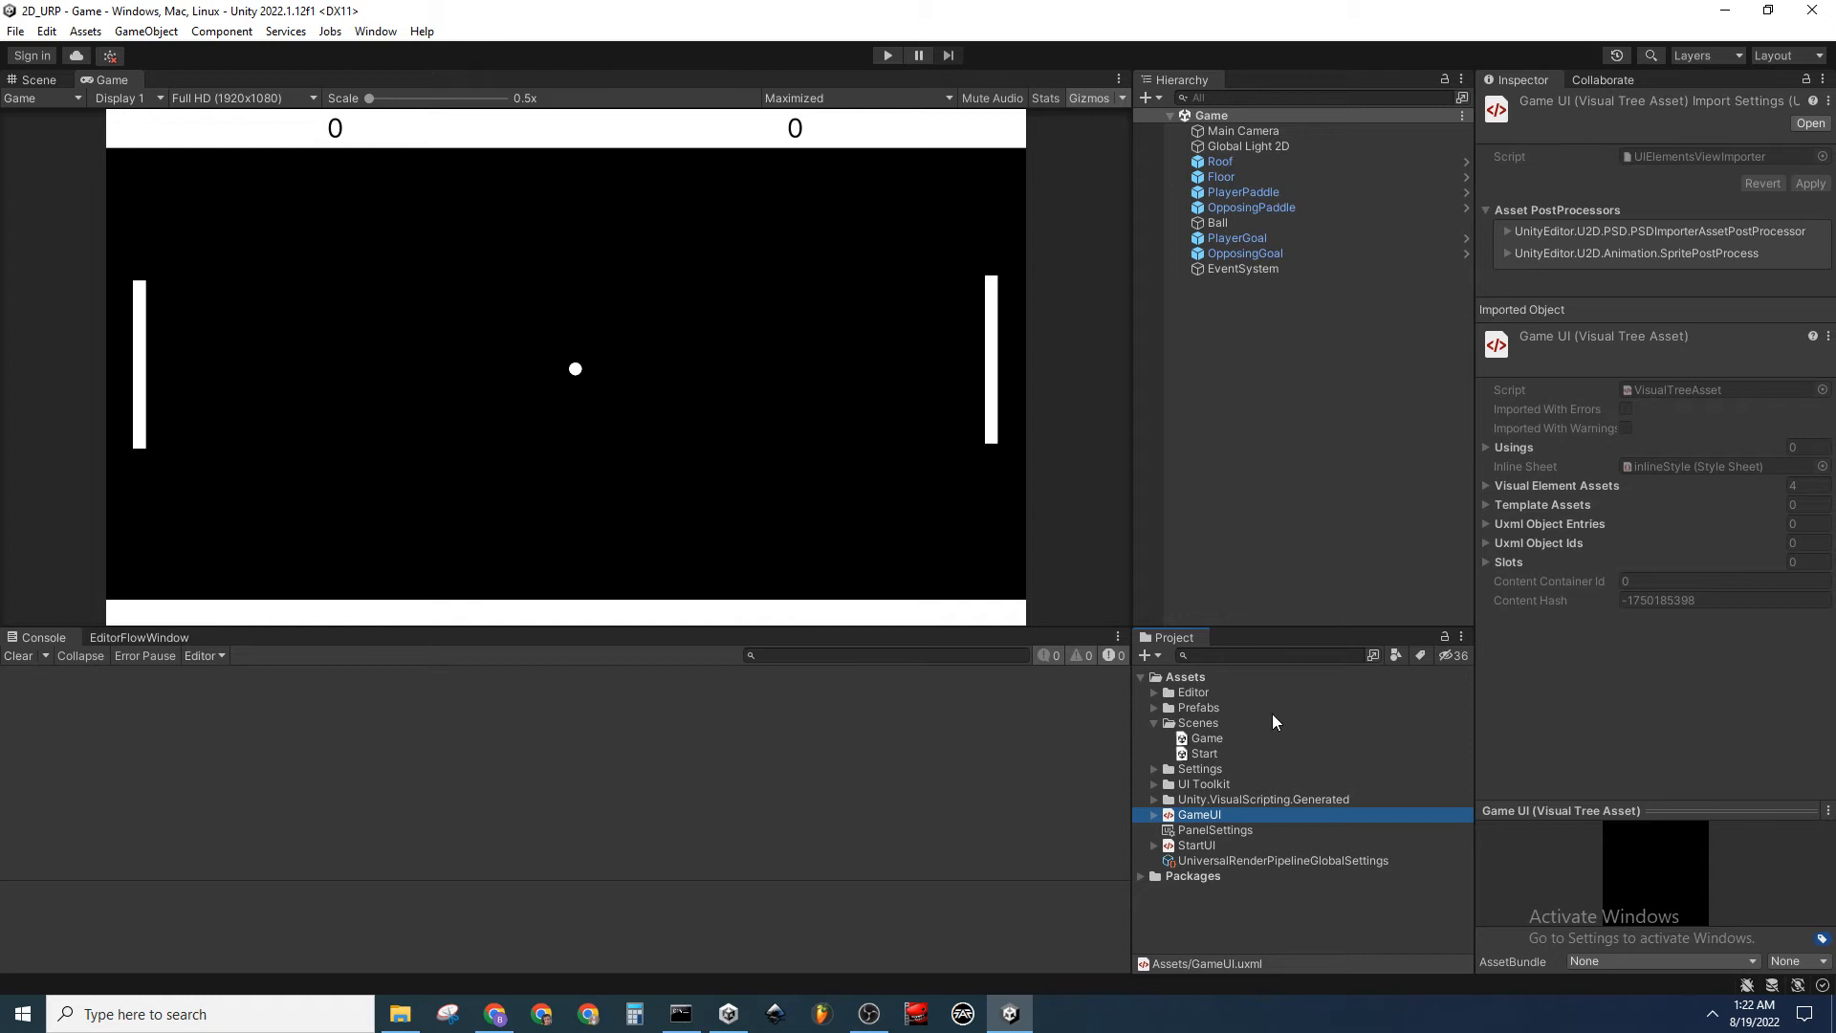
{"action": "left_click", "coordinate": [1243, 723]}
{"action": "right_click", "coordinate": [1248, 720]}
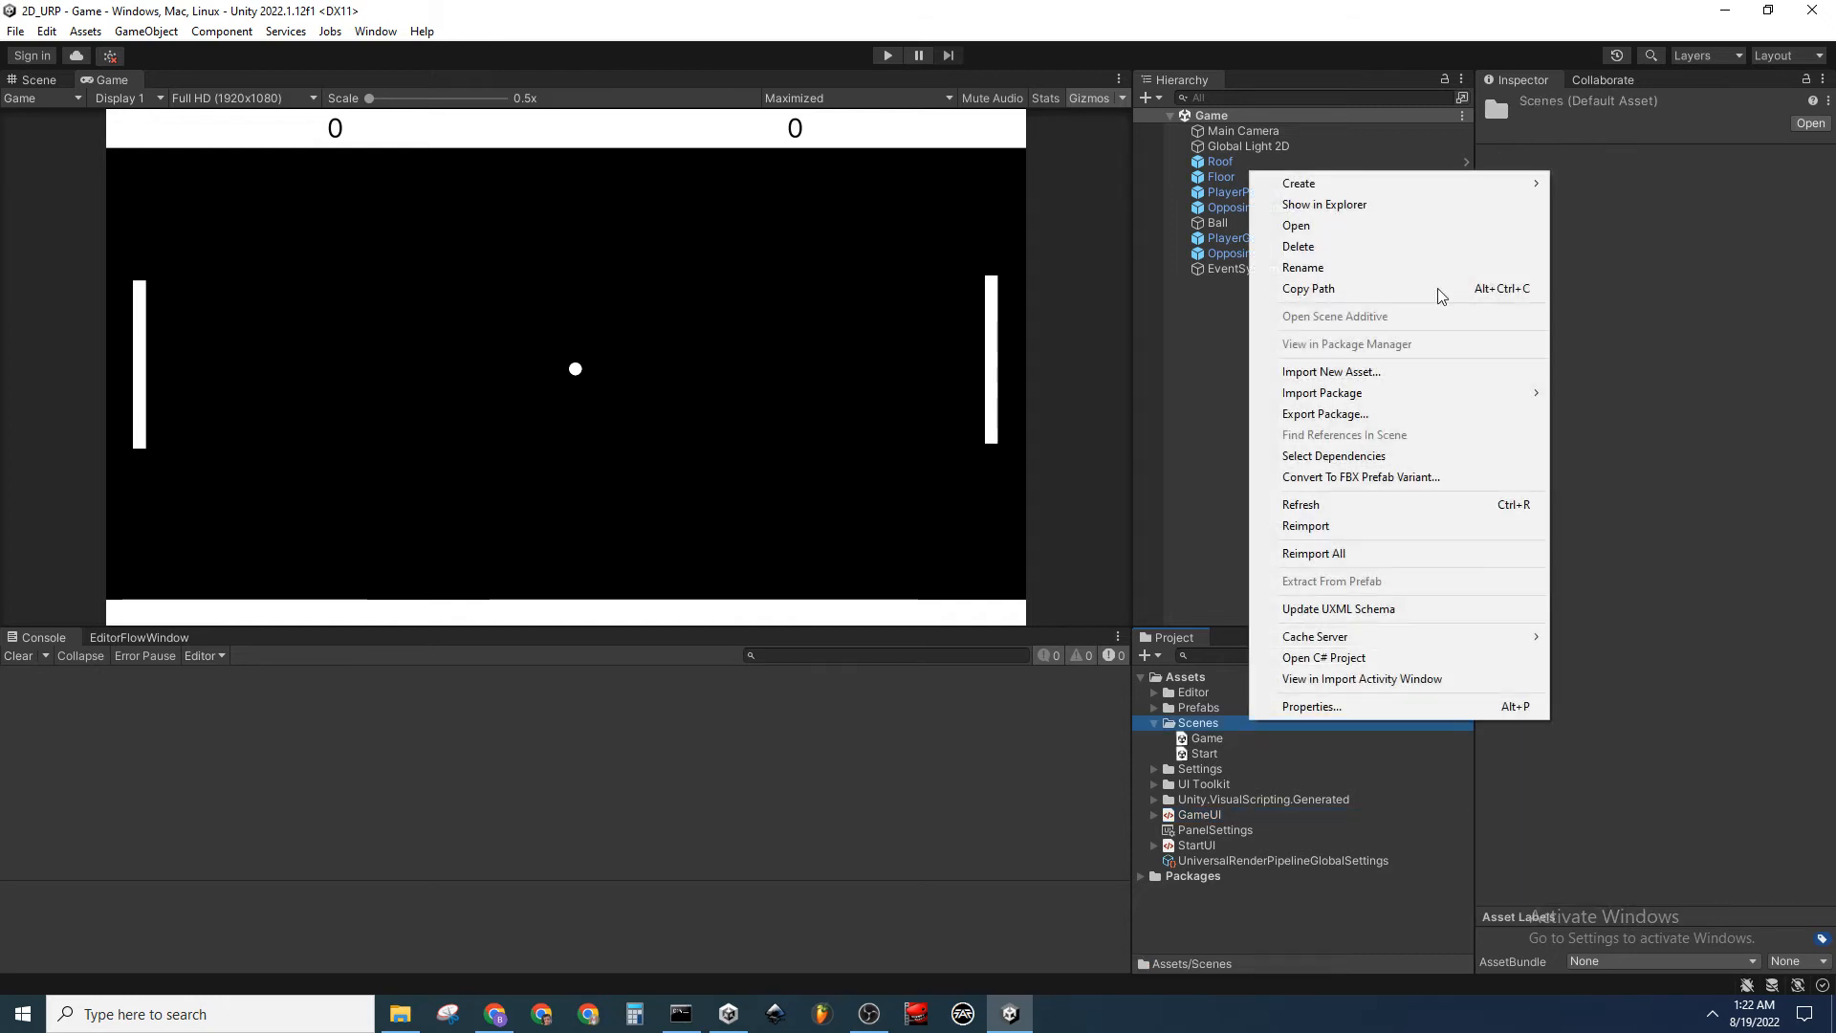
{"action": "left_click", "coordinate": [1225, 727]}
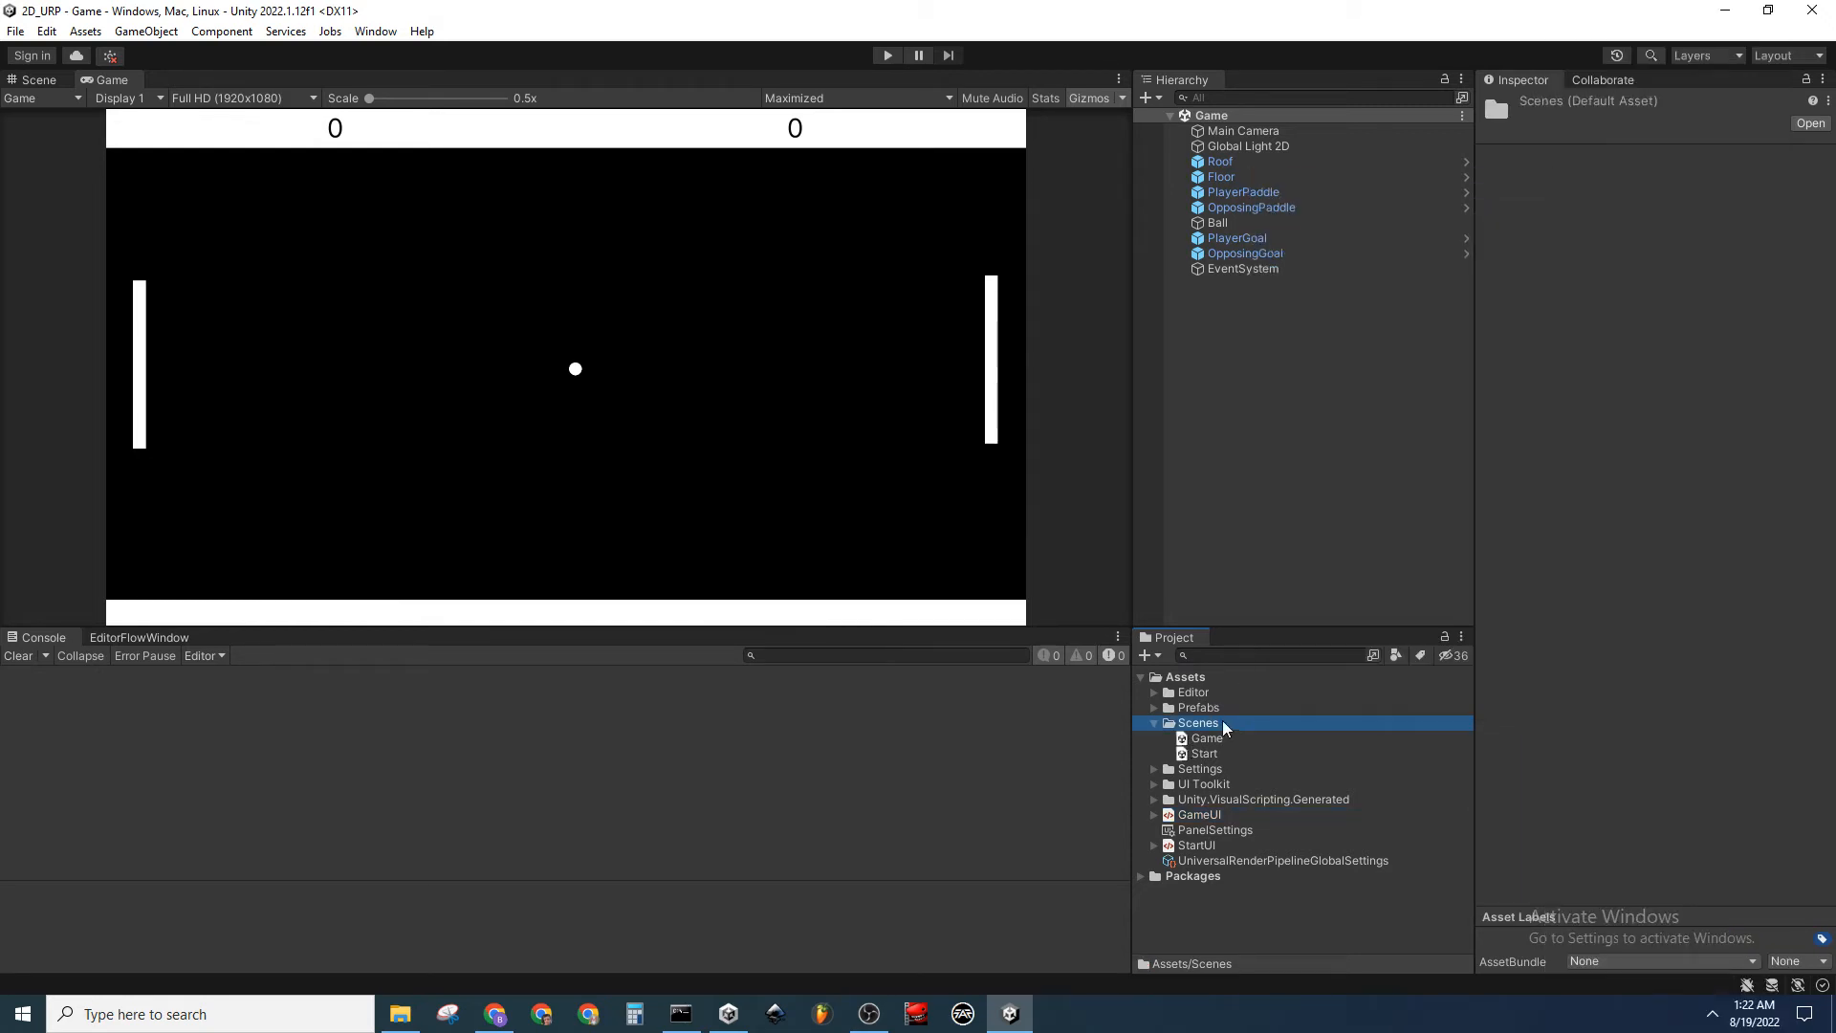
{"action": "right_click", "coordinate": [1226, 727]}
{"action": "mouse_move", "coordinate": [1398, 188]}
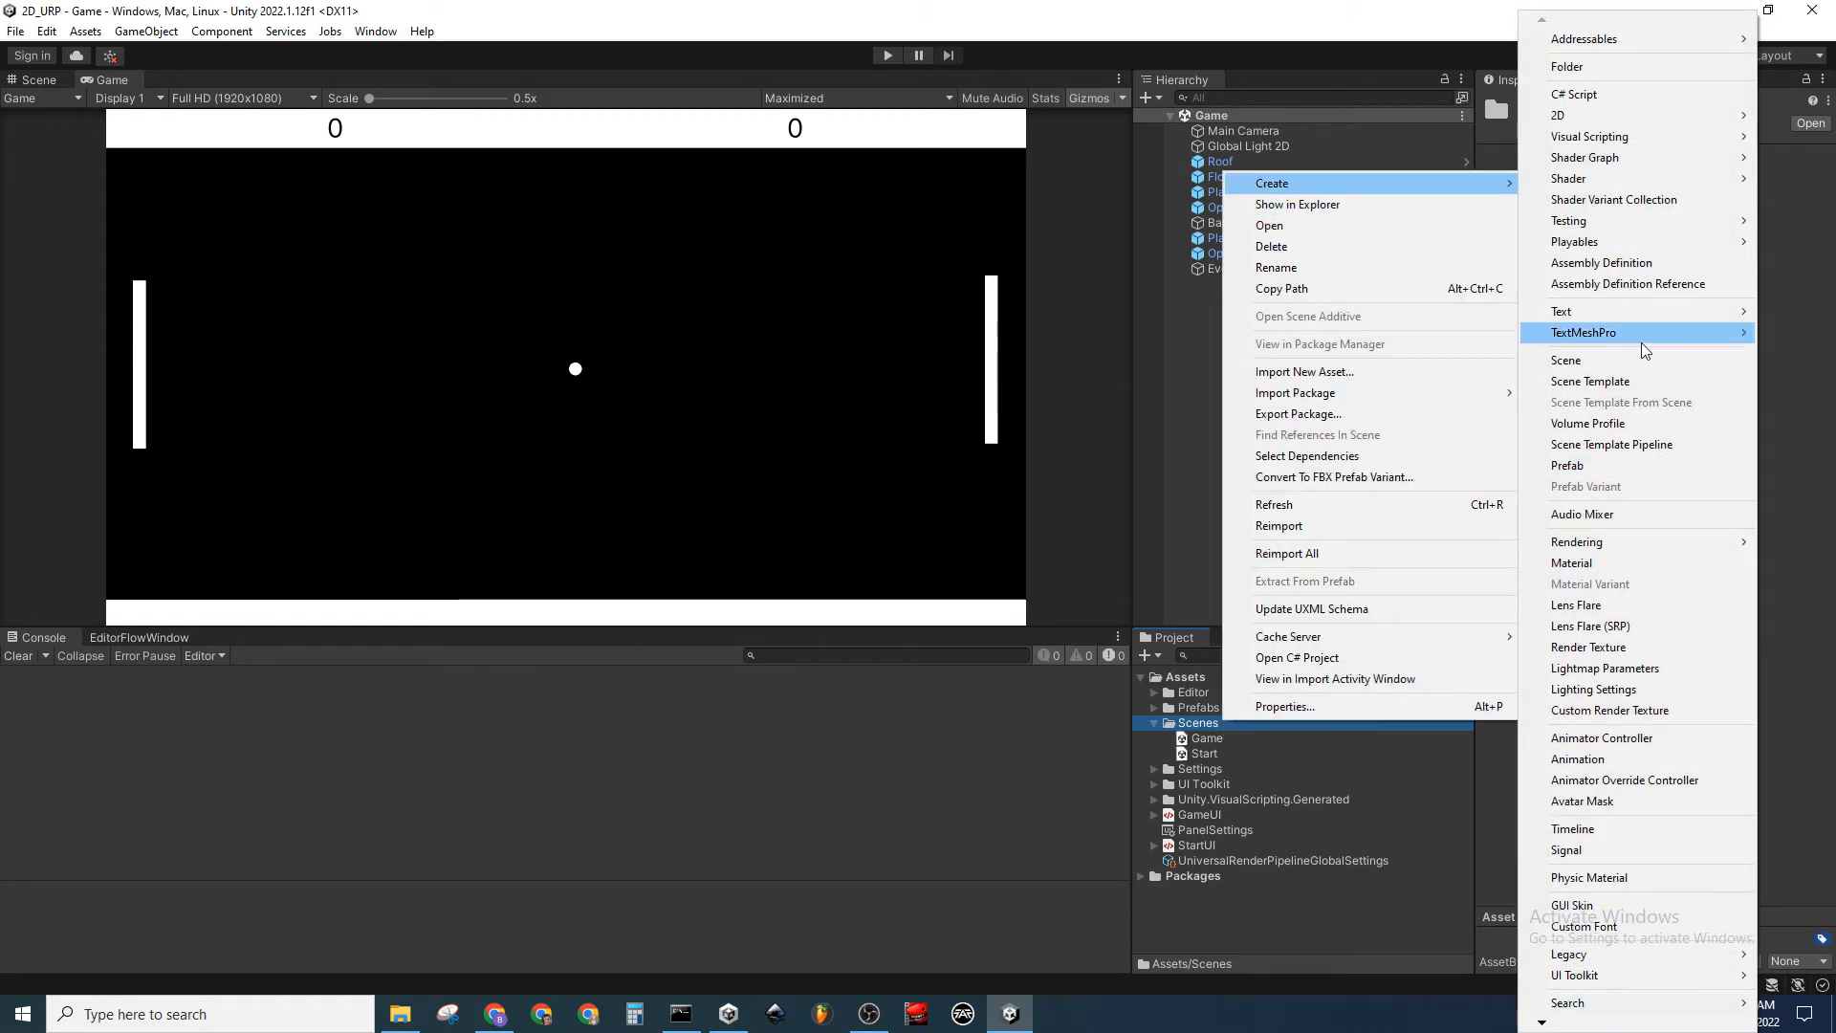
{"action": "left_click", "coordinate": [1632, 363]}
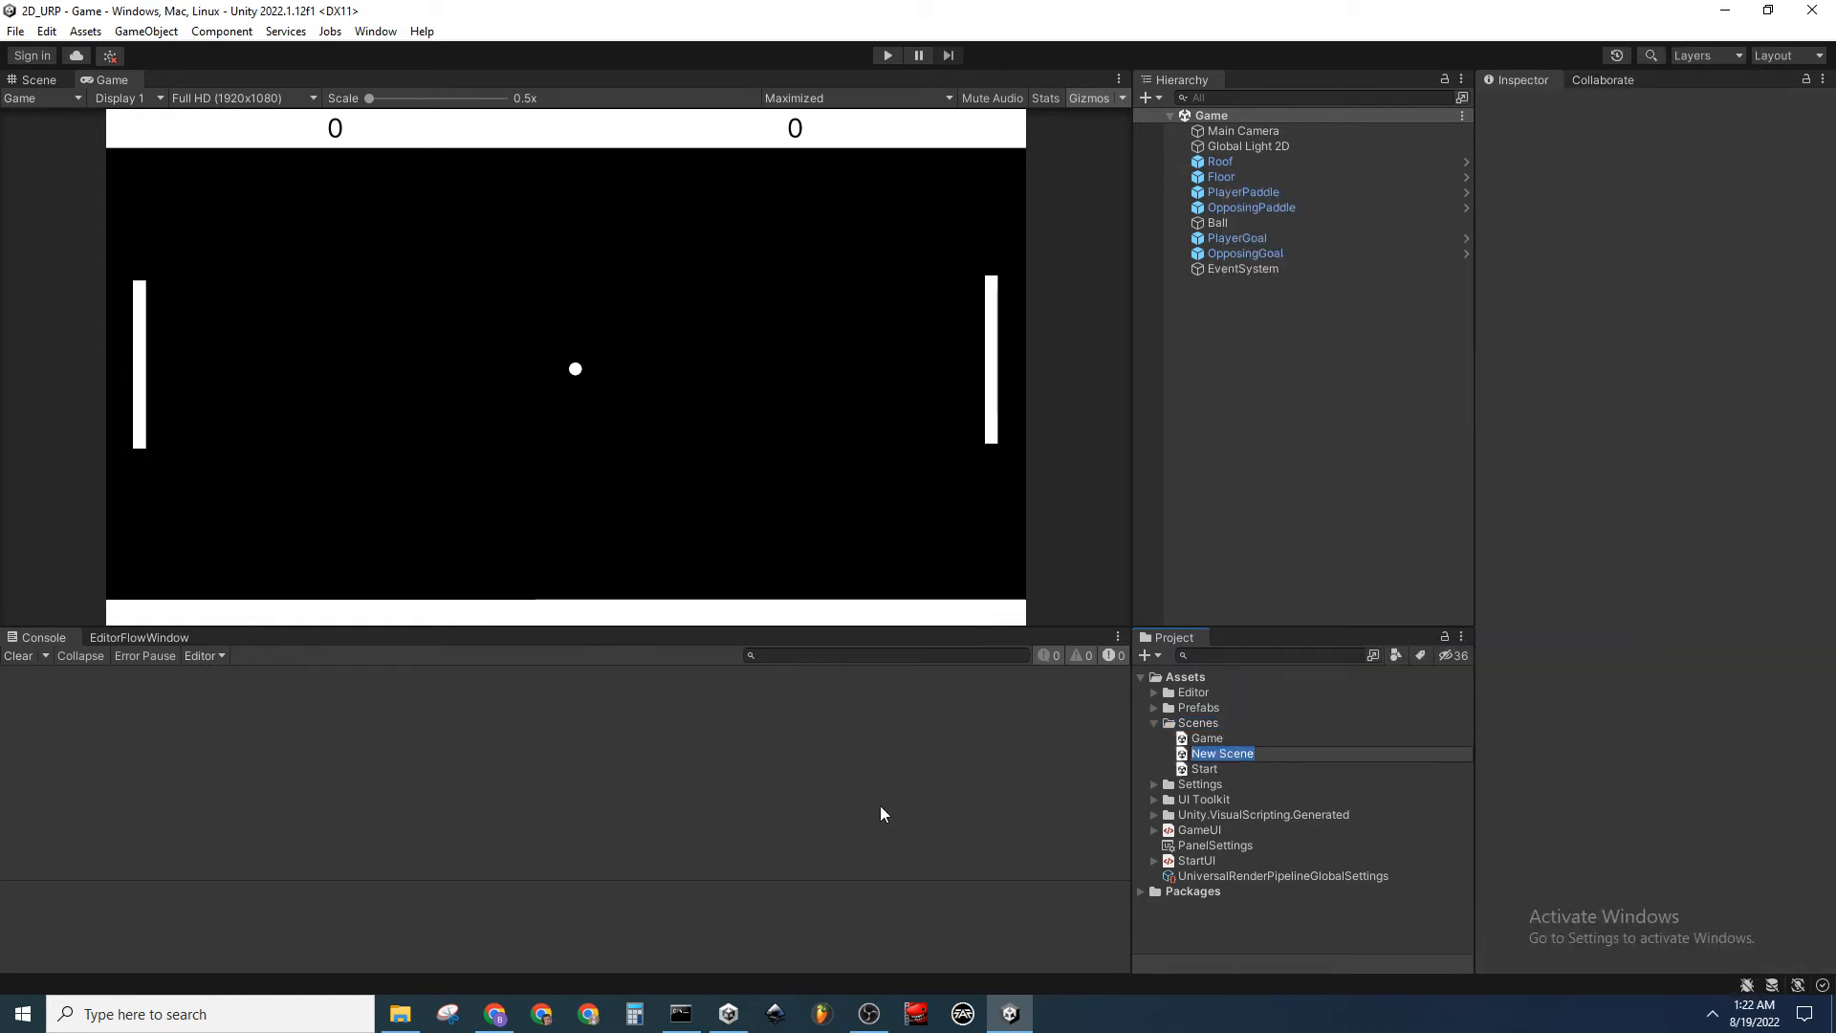
{"action": "type", "text": "Pause"}
{"action": "key", "text": "Return"}
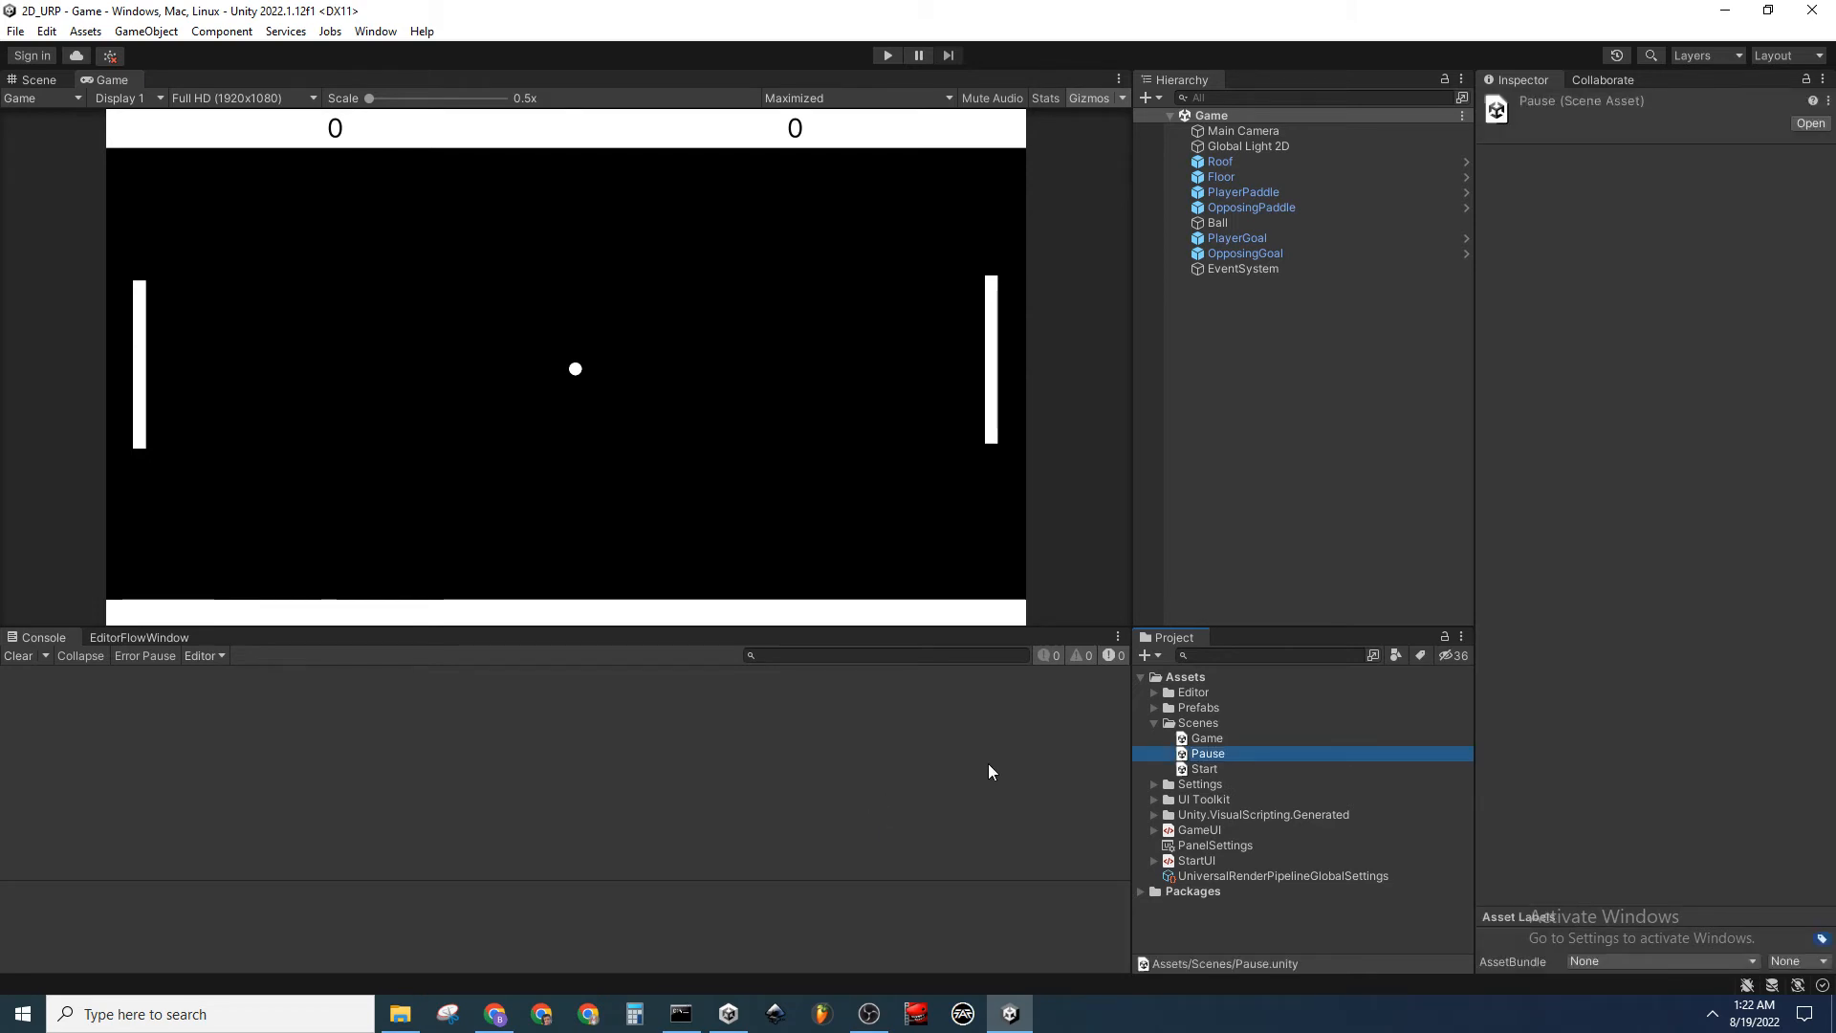
Open the Pause scene and add a UI Document component to its Main Camera, using the PanelSettings asset
{"action": "double_click", "coordinate": [1208, 754]}
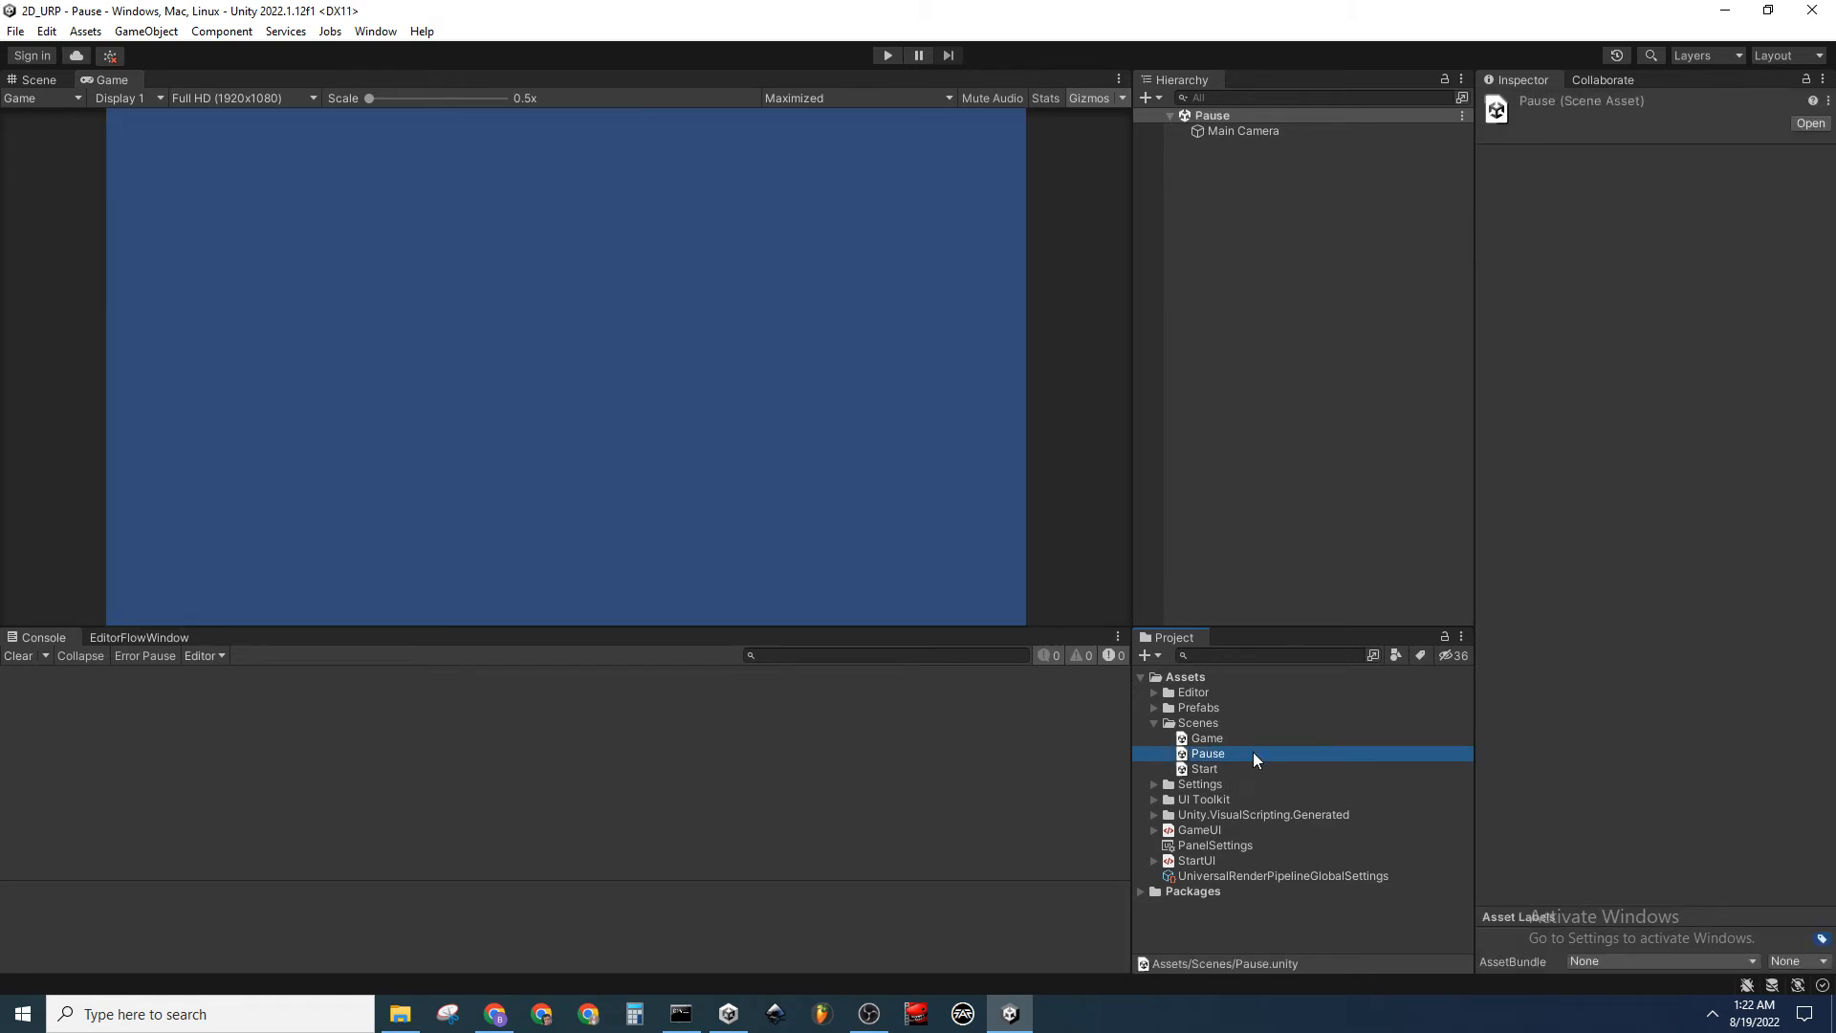
{"action": "left_click", "coordinate": [1297, 131]}
{"action": "left_click", "coordinate": [1655, 373]}
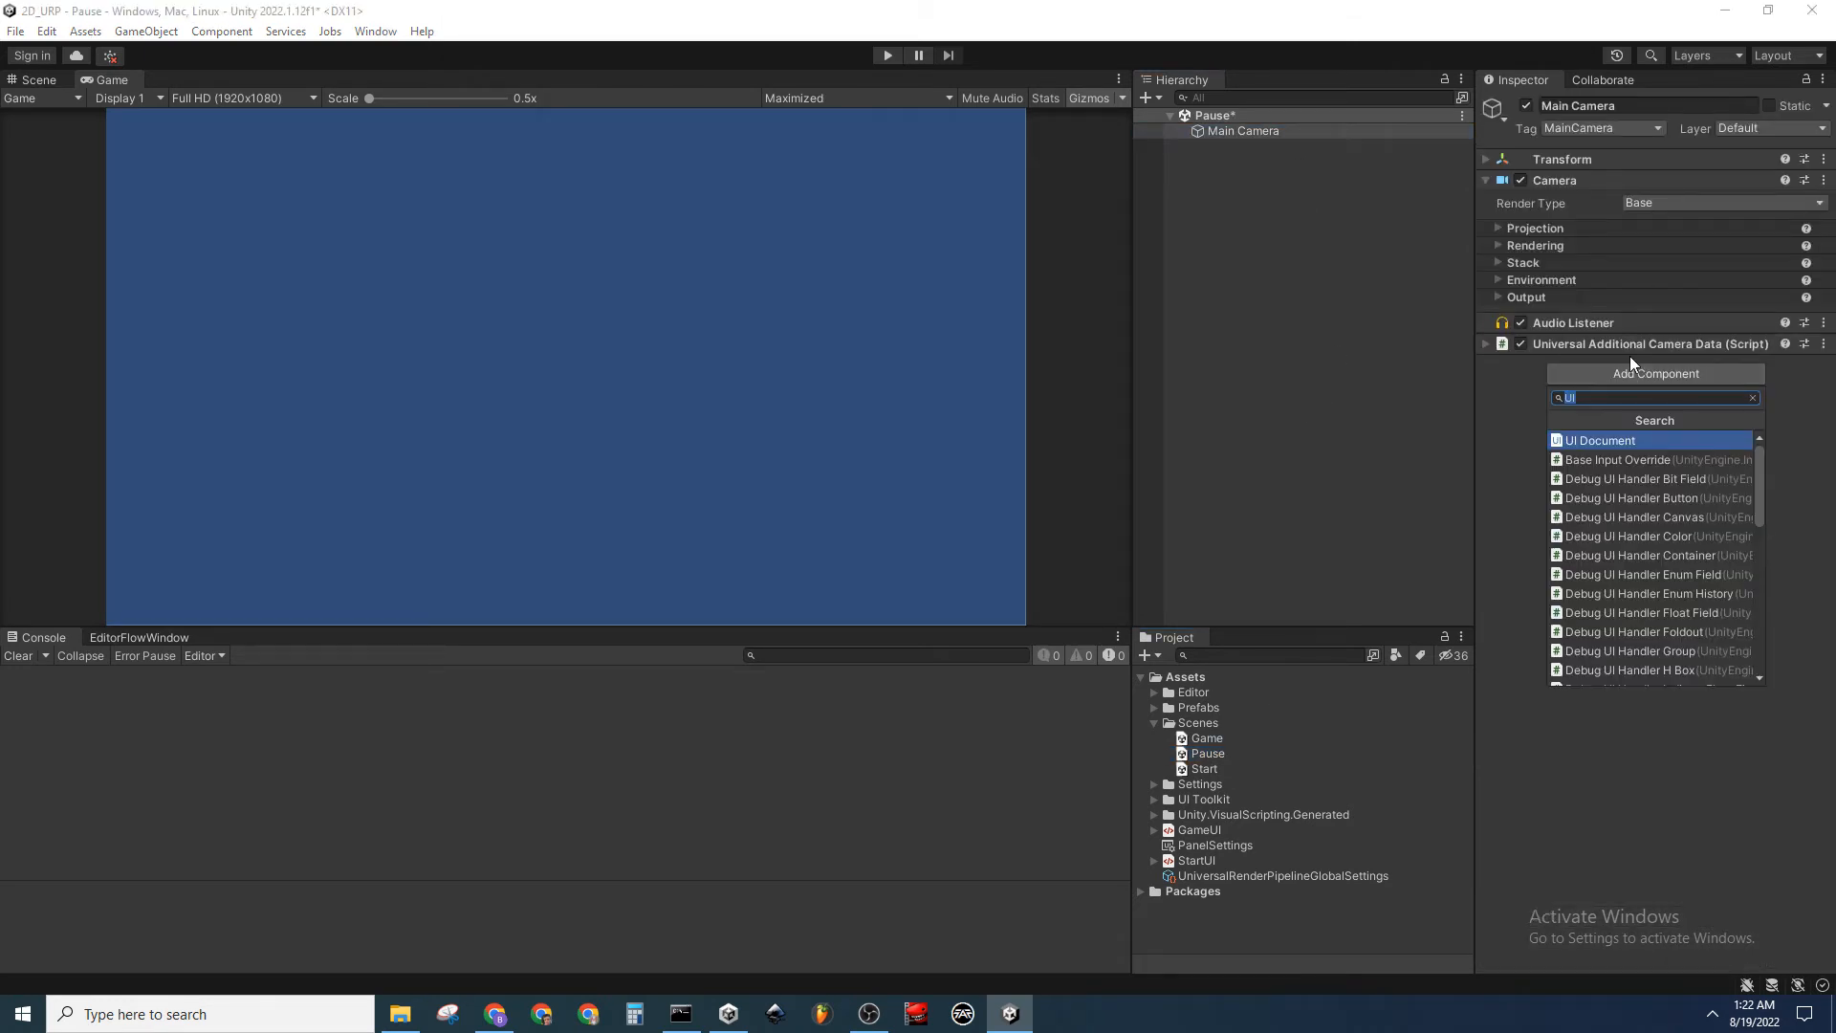
{"action": "left_click", "coordinate": [1638, 442]}
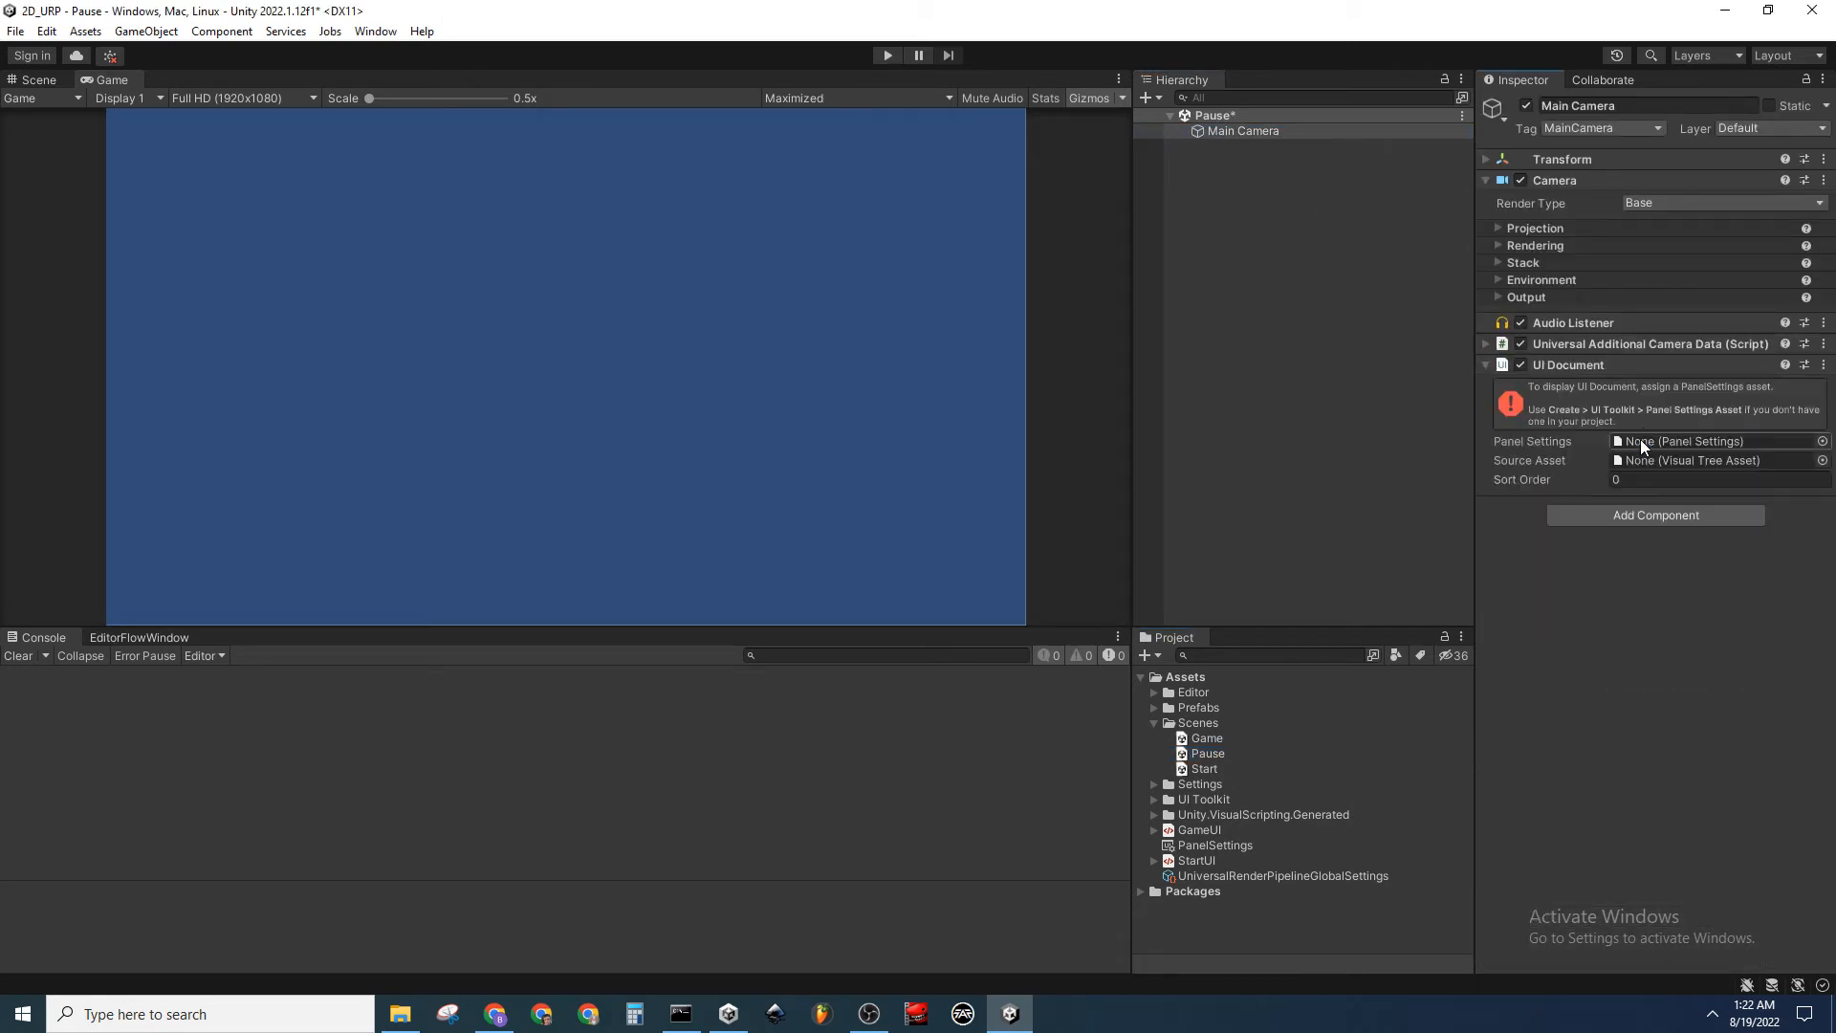
{"action": "left_click", "coordinate": [1822, 444]}
{"action": "double_click", "coordinate": [1529, 505]}
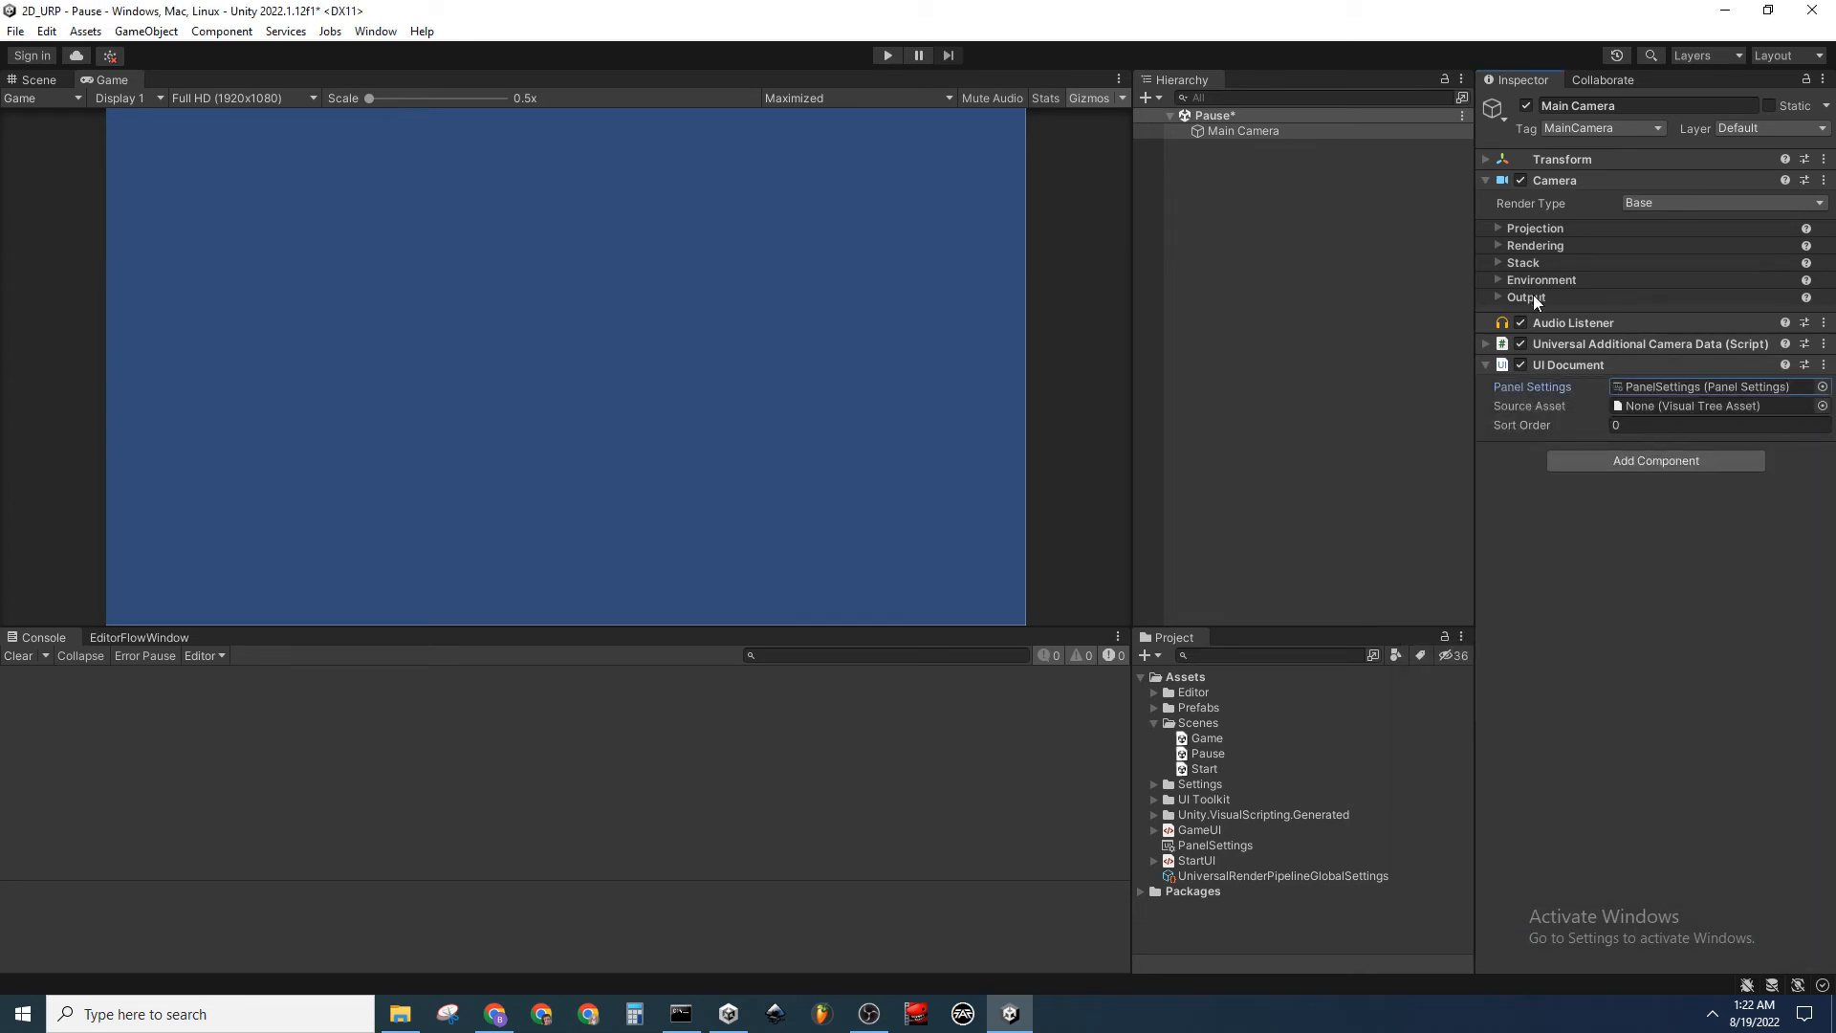
Set the Main Camera's background type to Solid Color and make the background black
{"action": "left_click", "coordinate": [1499, 246]}
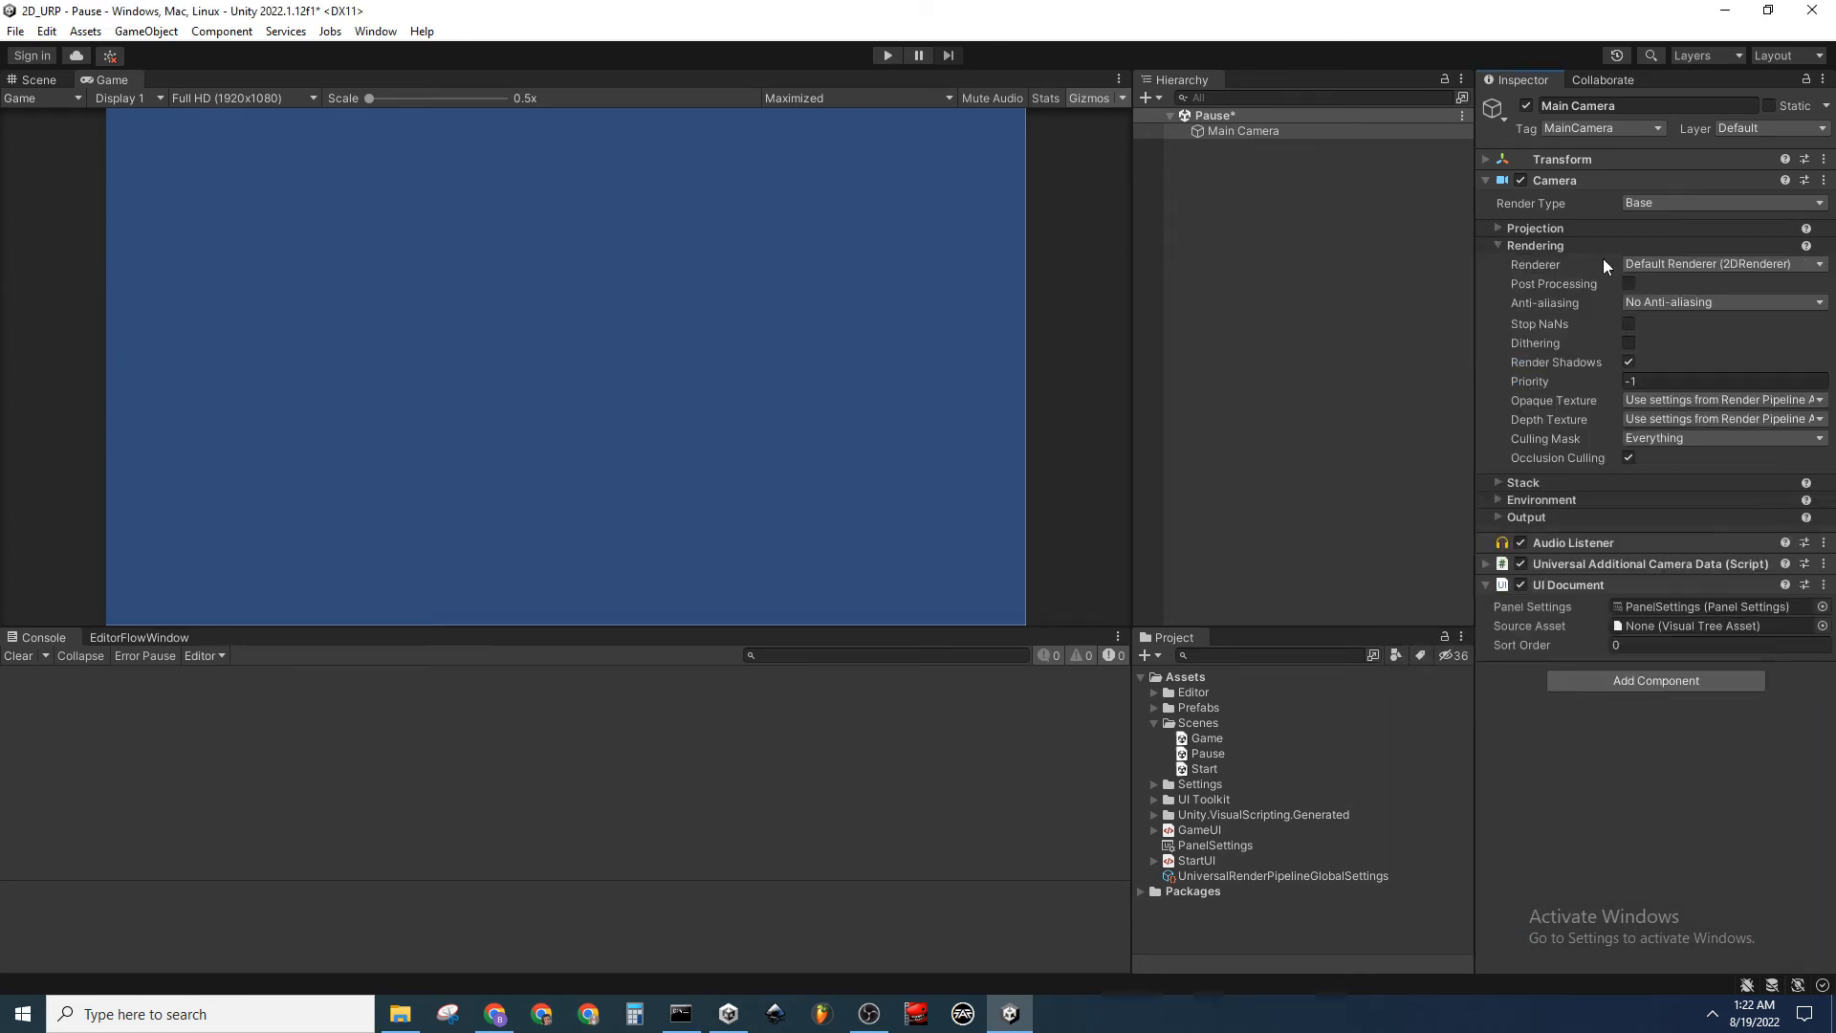
{"action": "left_click", "coordinate": [1499, 246]}
{"action": "left_click", "coordinate": [1497, 279]}
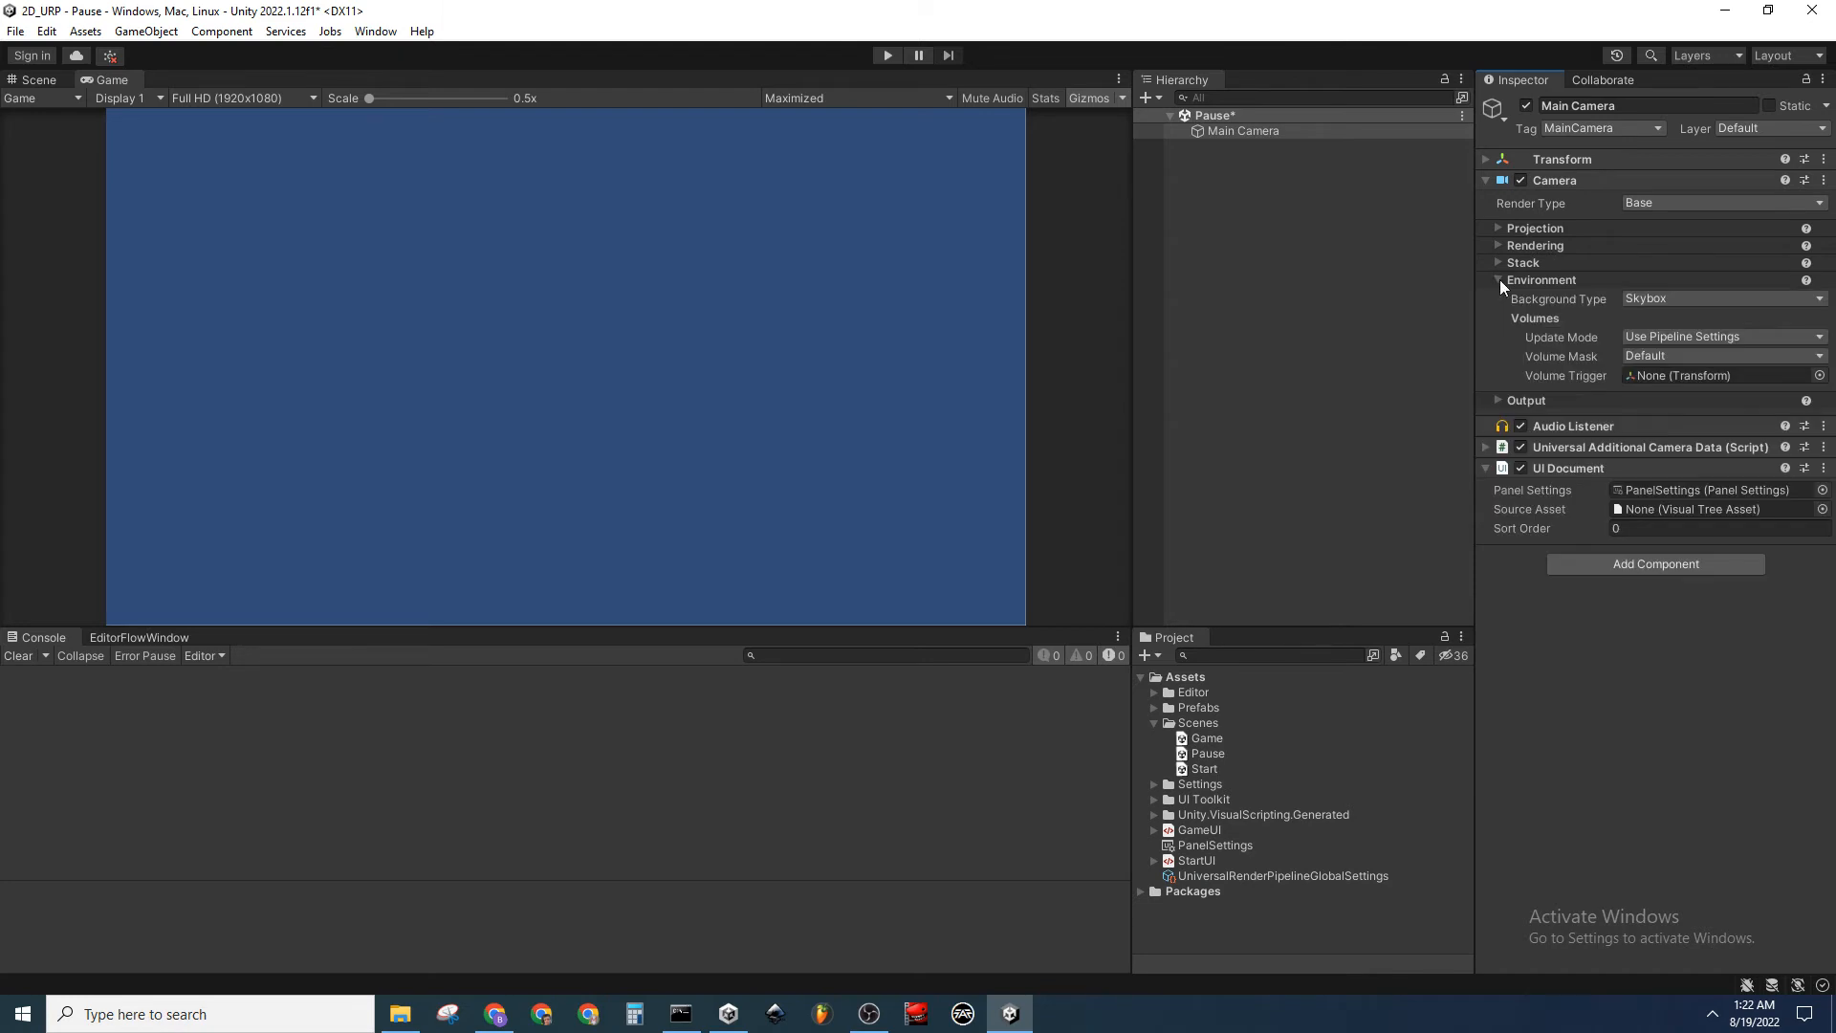
{"action": "left_click", "coordinate": [1678, 296]}
{"action": "left_click", "coordinate": [1700, 342]}
{"action": "left_click", "coordinate": [1684, 322]}
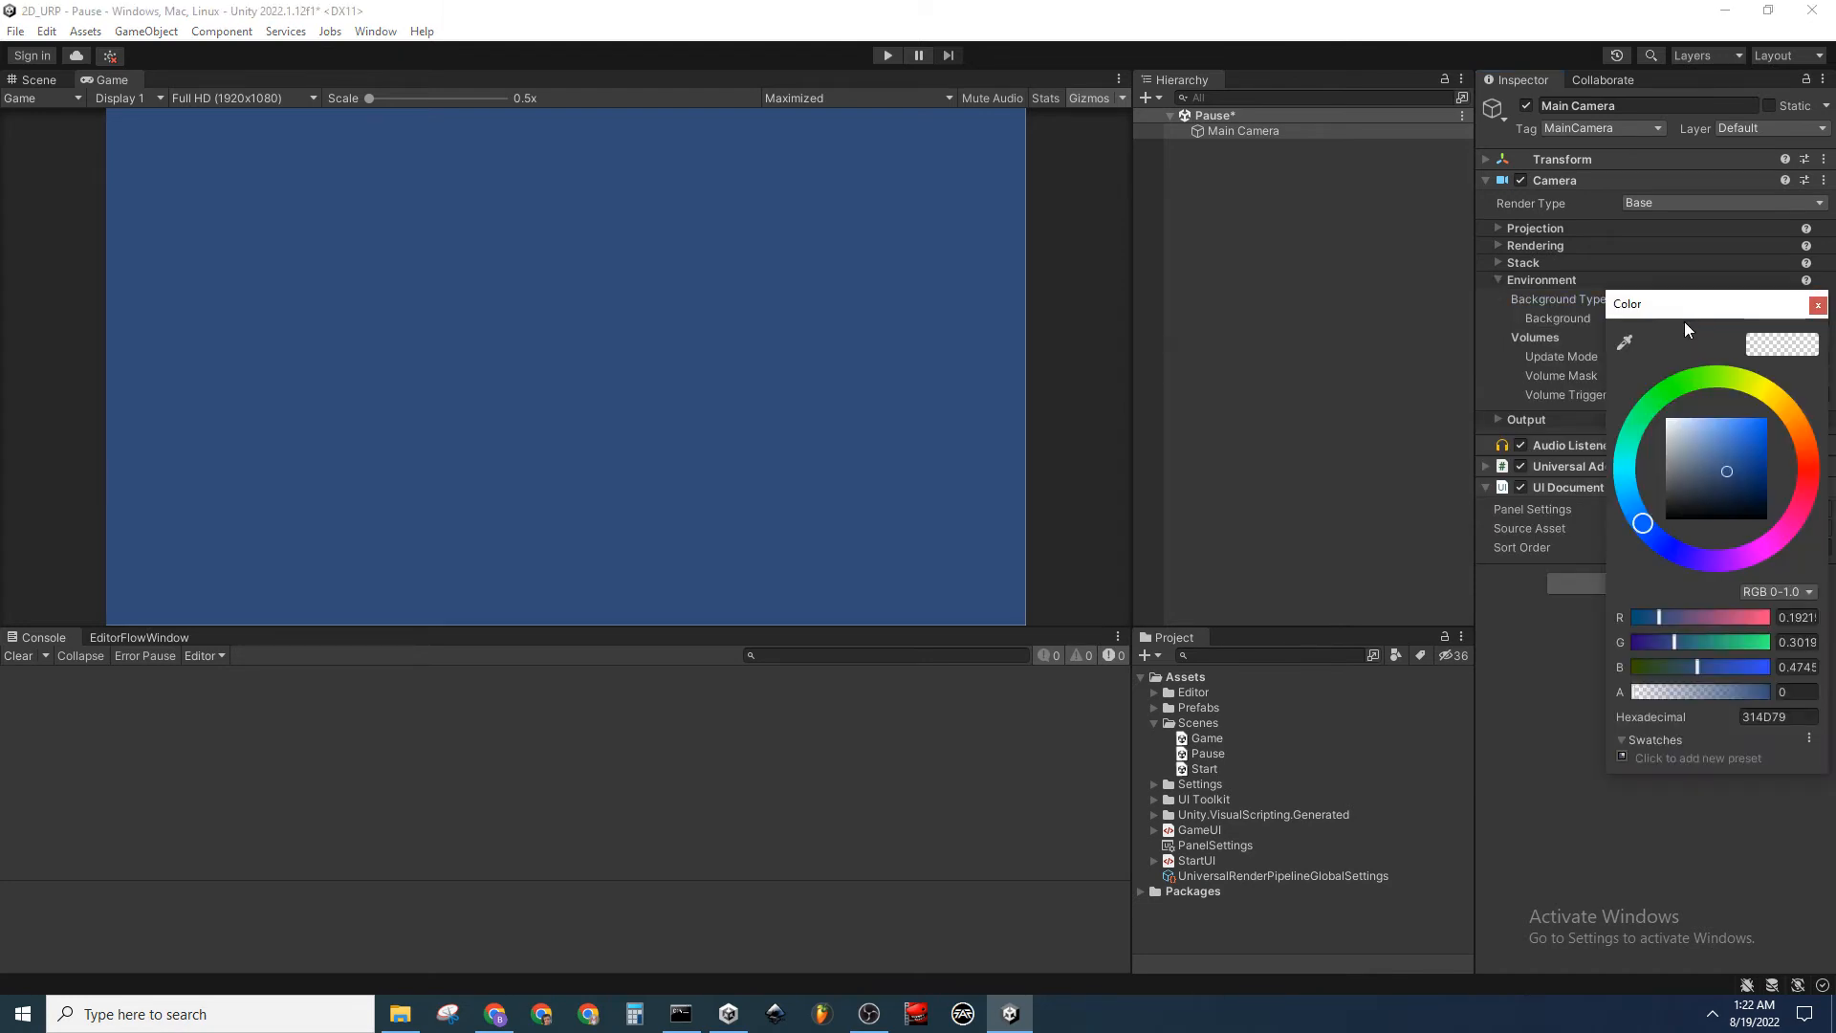
{"action": "left_click_drag", "start_coordinate": [1727, 470], "coordinate": [1650, 542]}
{"action": "left_click", "coordinate": [1817, 304]}
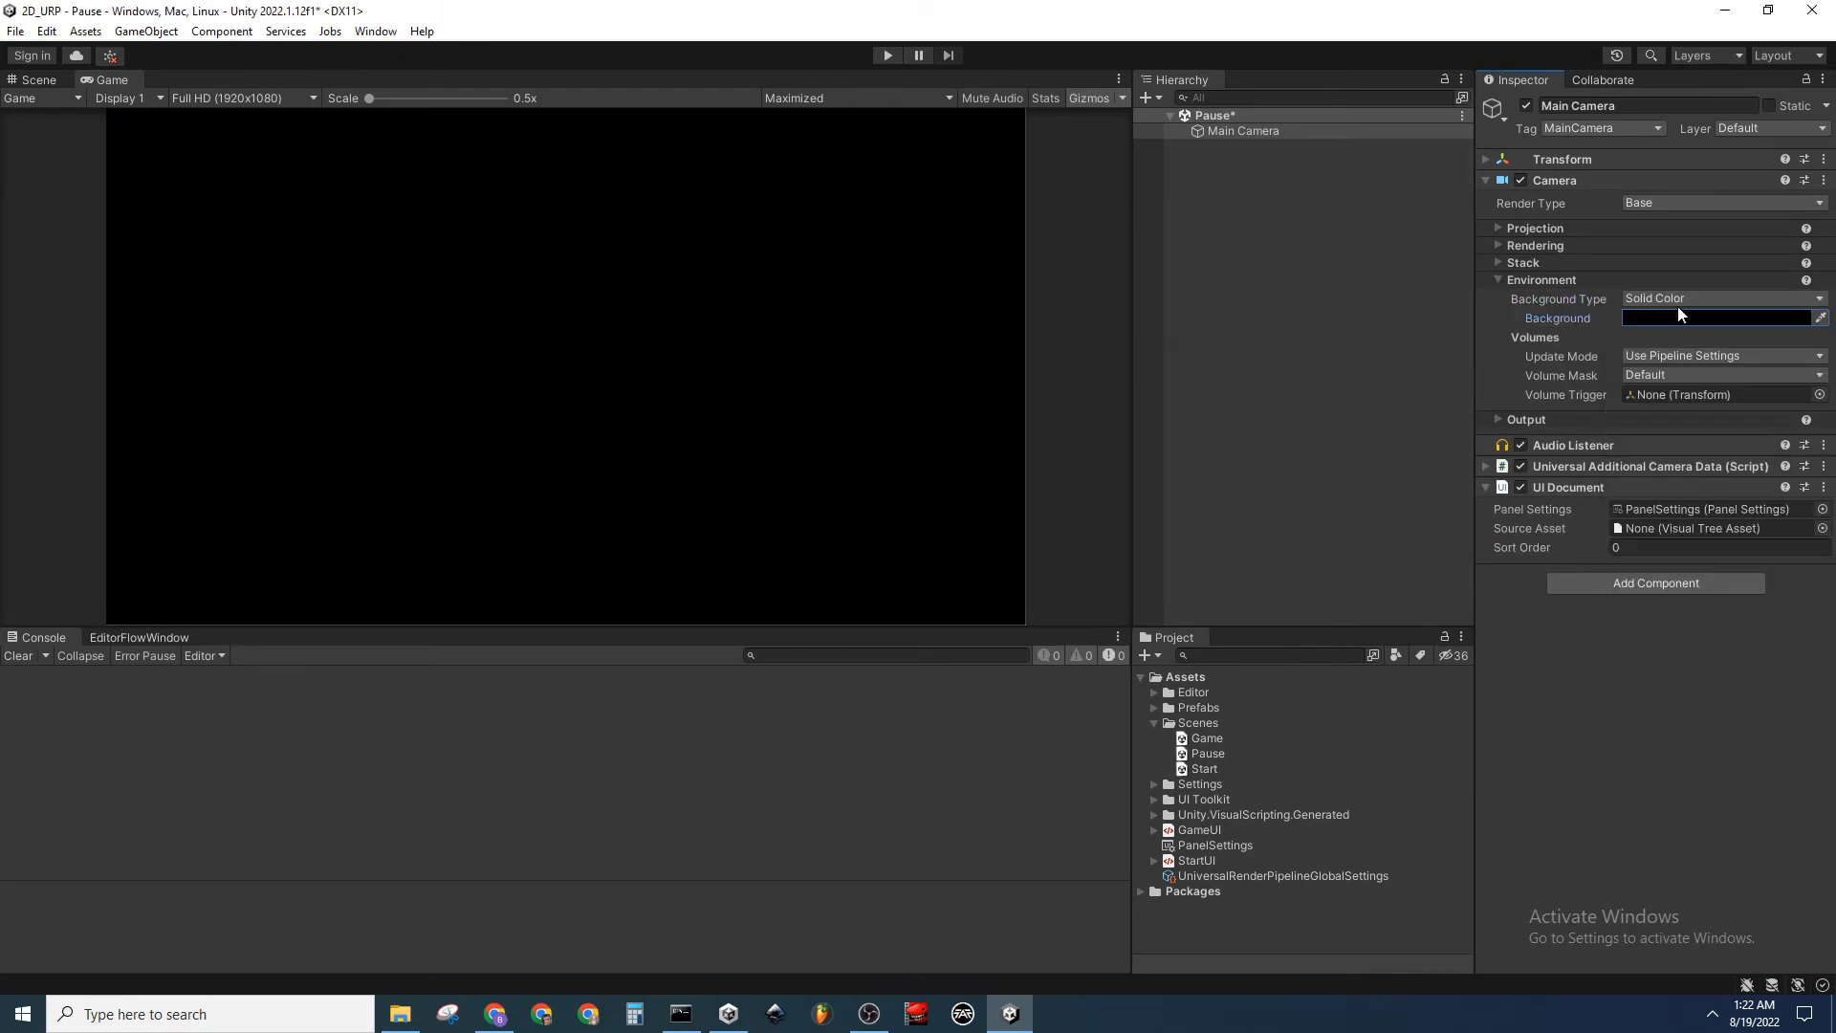
{"action": "left_click", "coordinate": [1497, 280]}
Add an Event System to the Pause scene, replace its input module with InputSystemUIInputModule, and save the scene
{"action": "right_click", "coordinate": [1264, 220]}
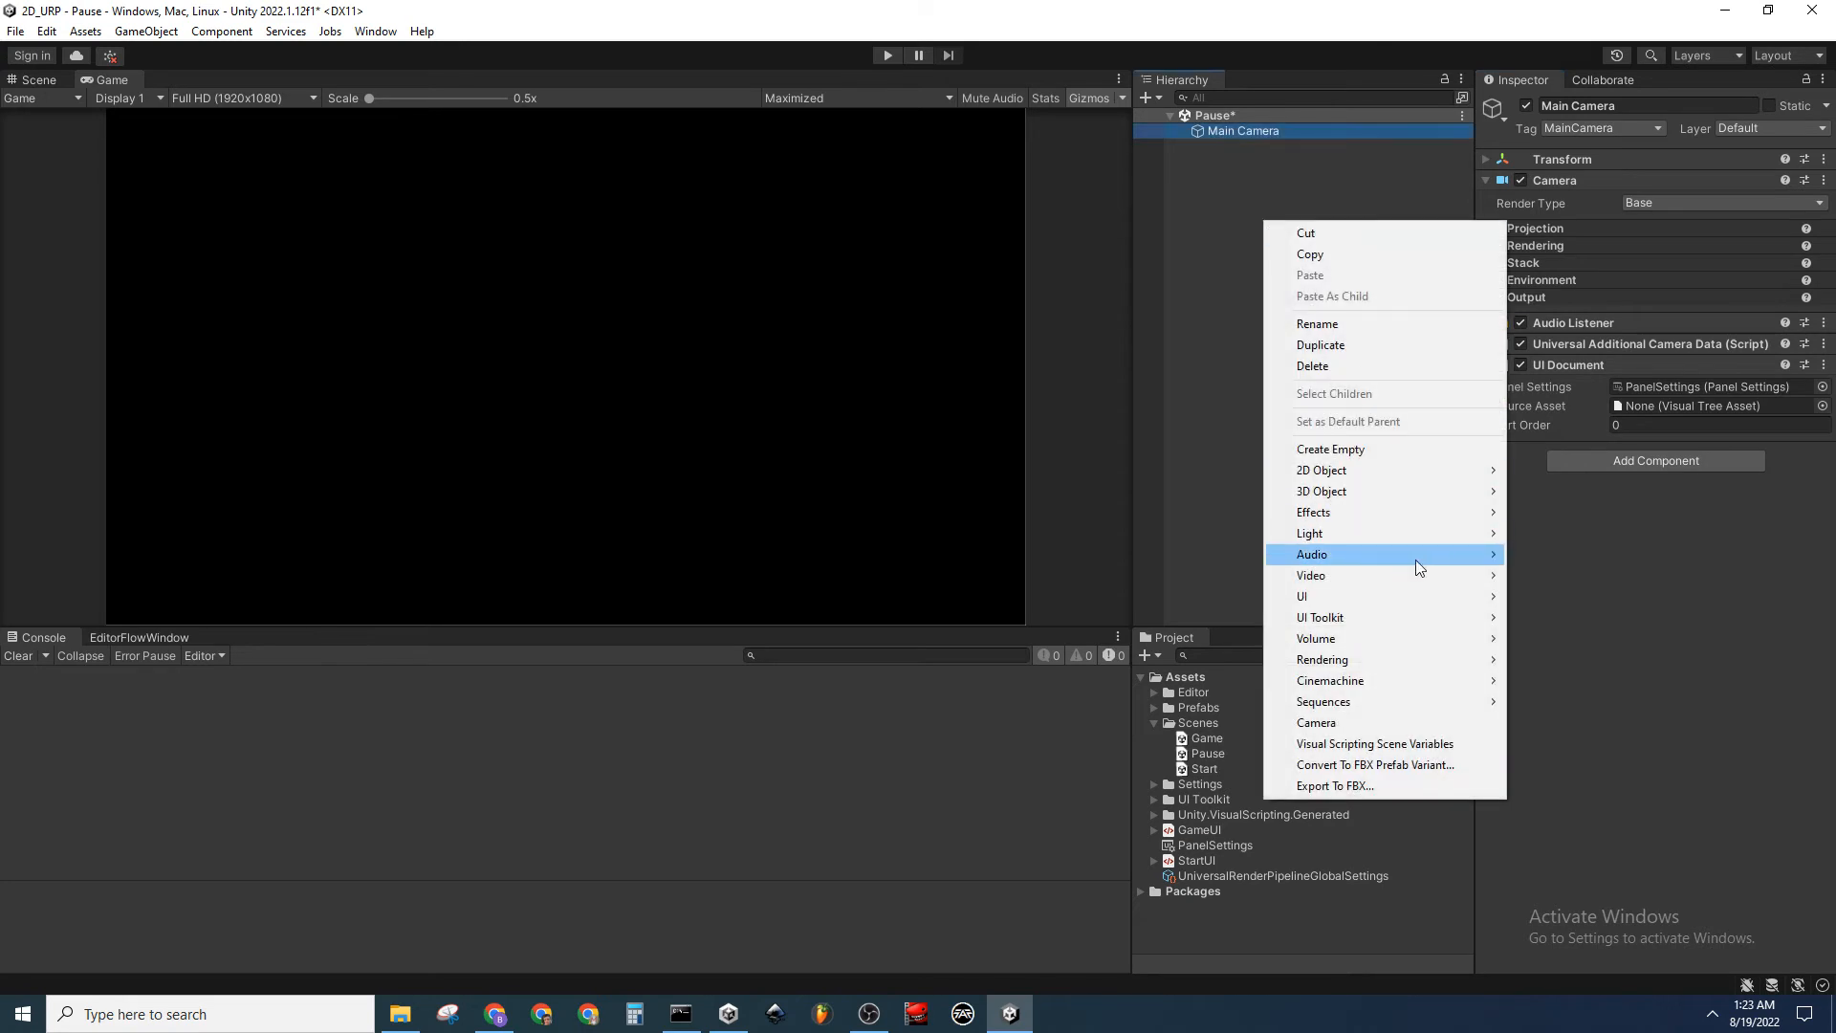
{"action": "mouse_move", "coordinate": [1396, 599]}
{"action": "left_click", "coordinate": [1574, 860]}
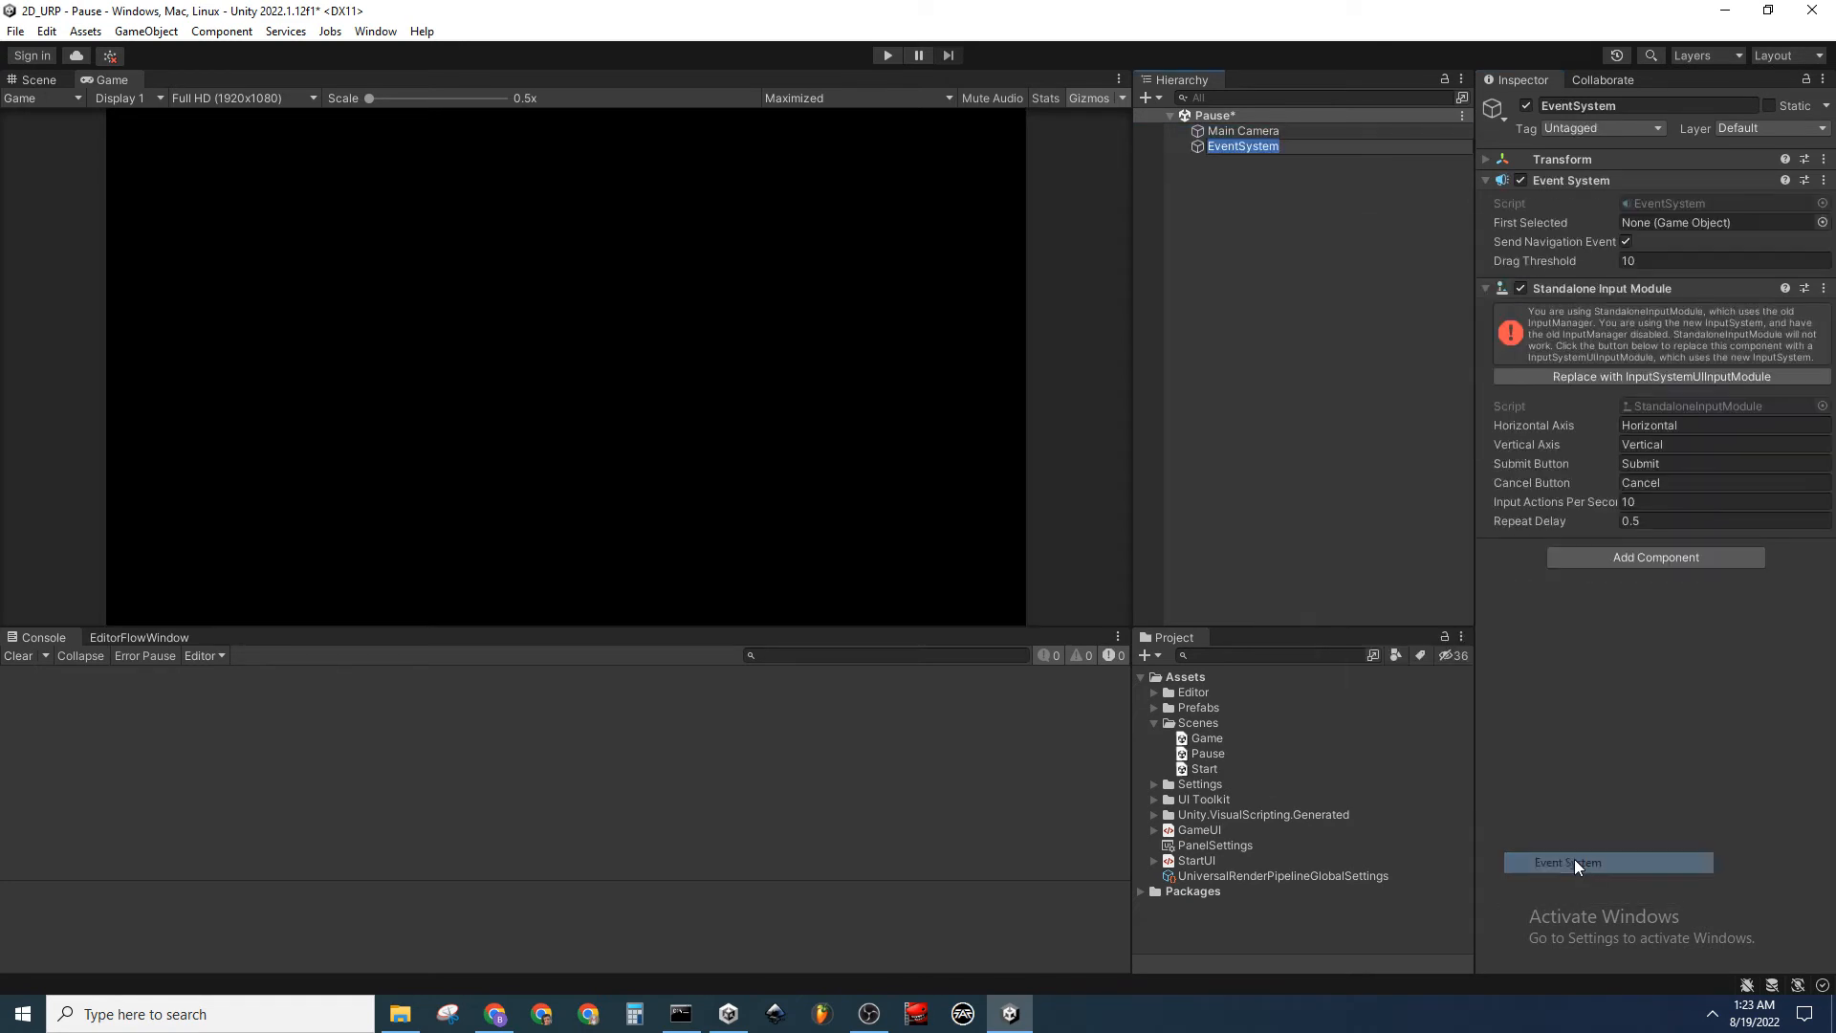
{"action": "key", "text": "Return"}
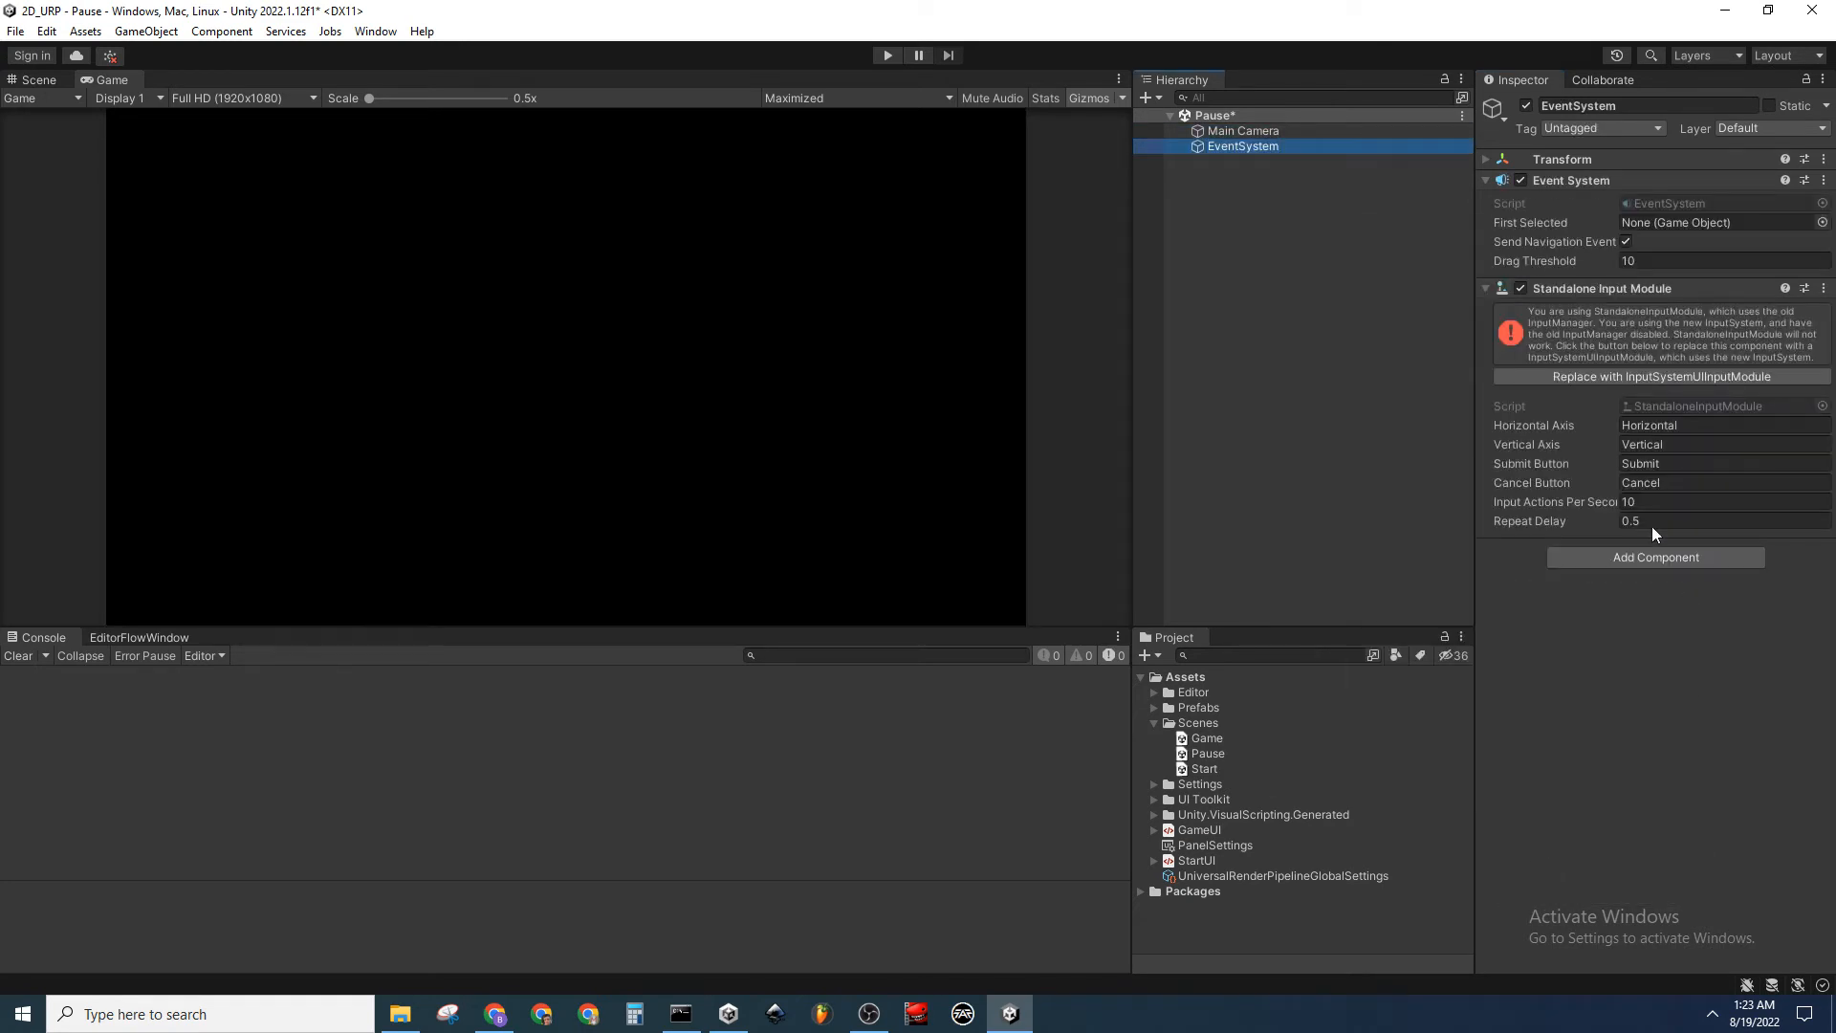
{"action": "left_click", "coordinate": [1634, 375]}
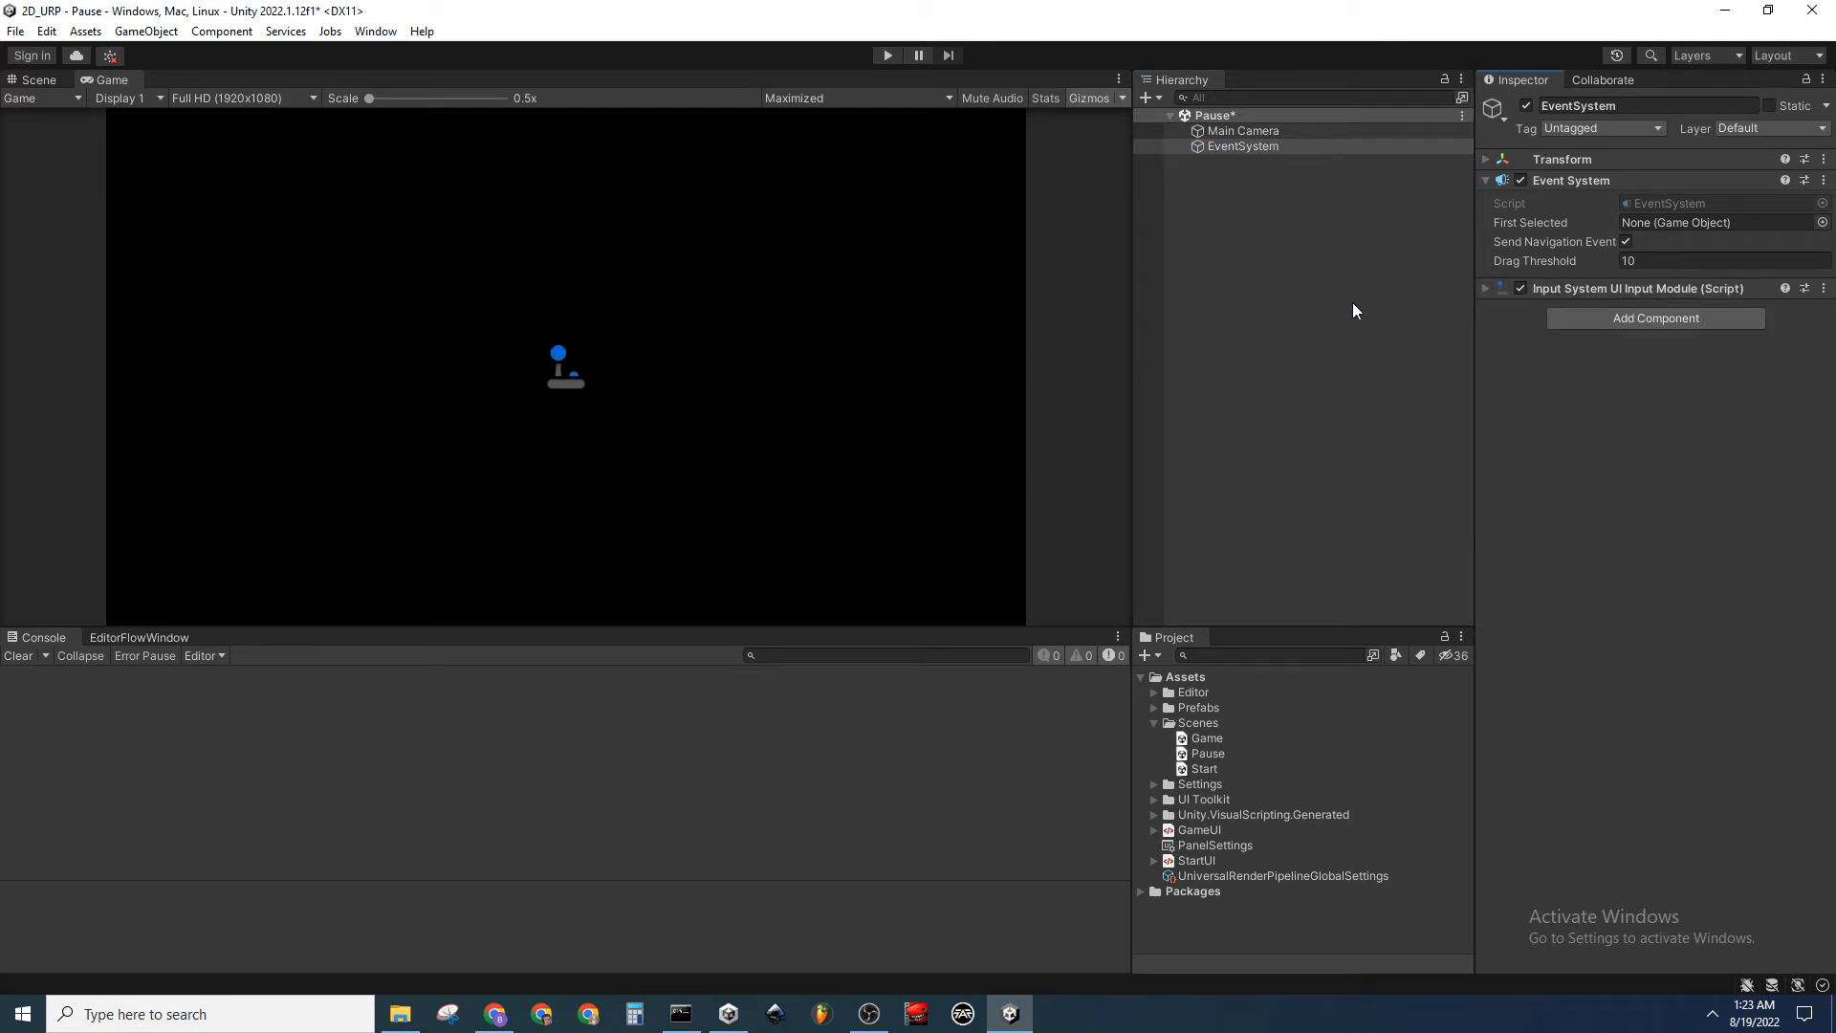
{"action": "key", "text": "ctrl+s"}
Move the EventSystem object outside the left edge of the camera frame in the scene and return to the Game view
{"action": "left_click", "coordinate": [39, 80]}
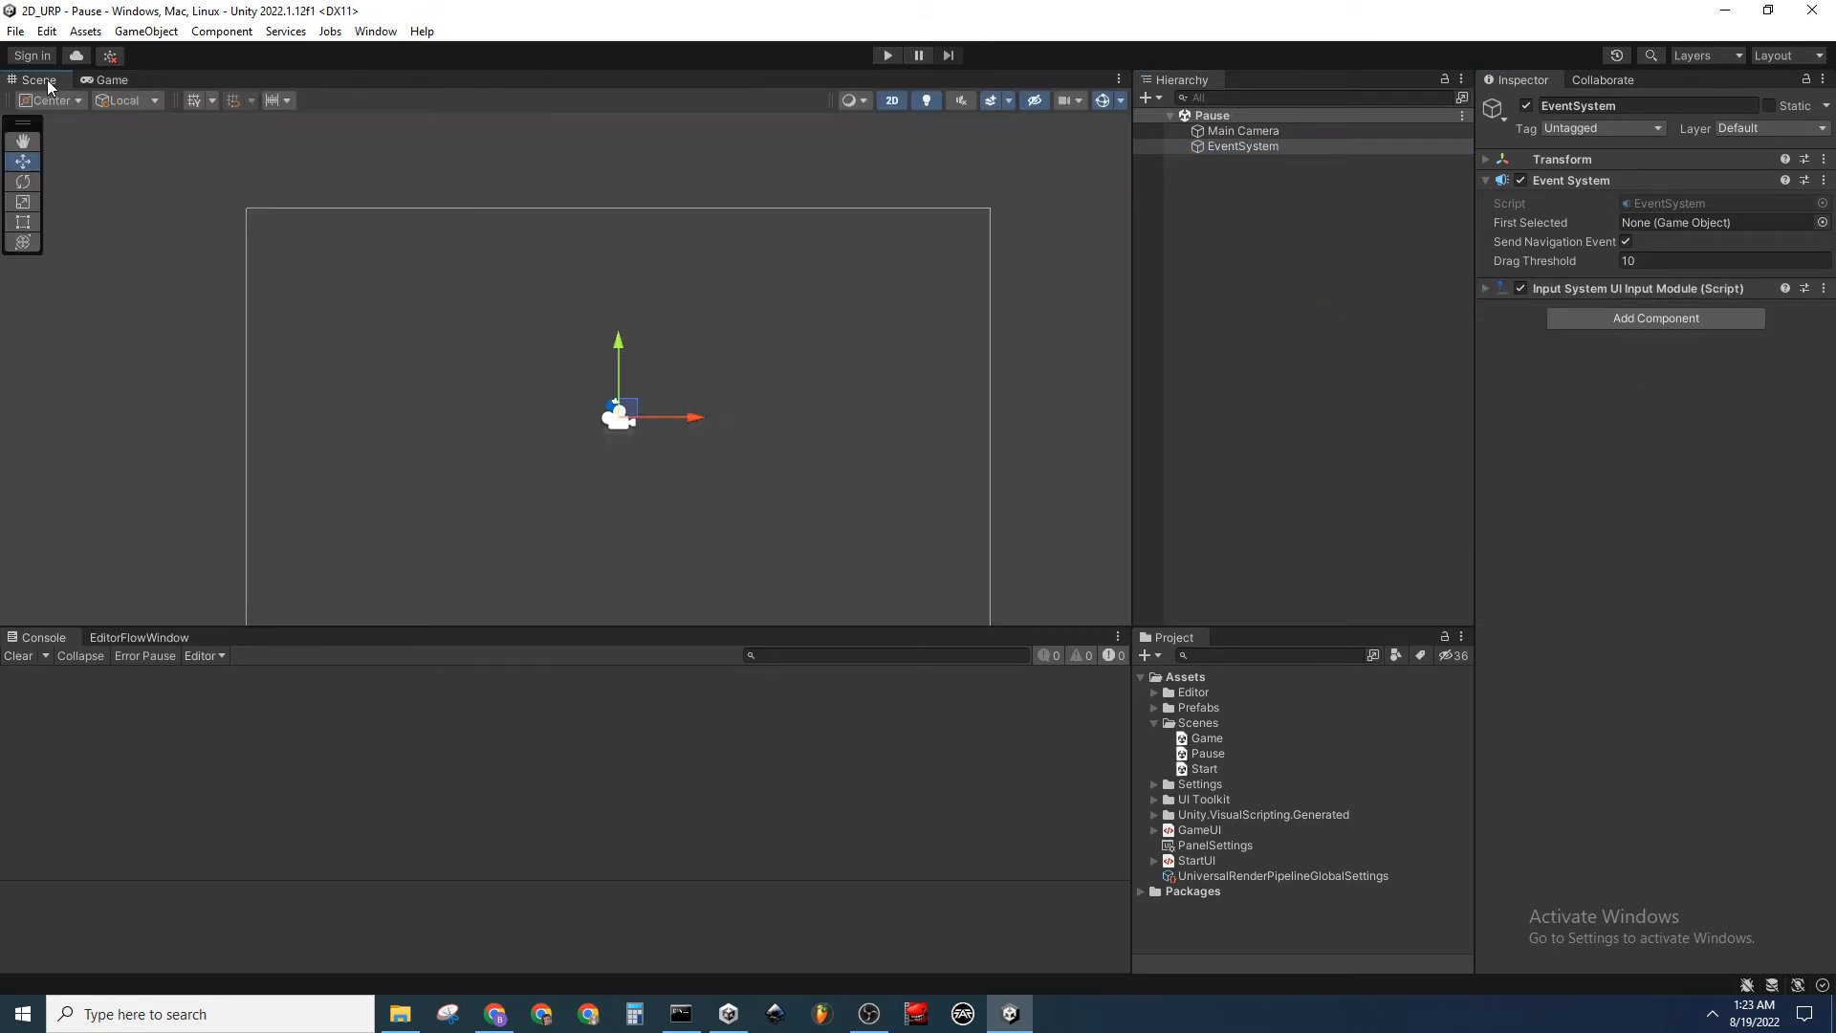
{"action": "left_click_drag", "start_coordinate": [620, 414], "coordinate": [160, 461]}
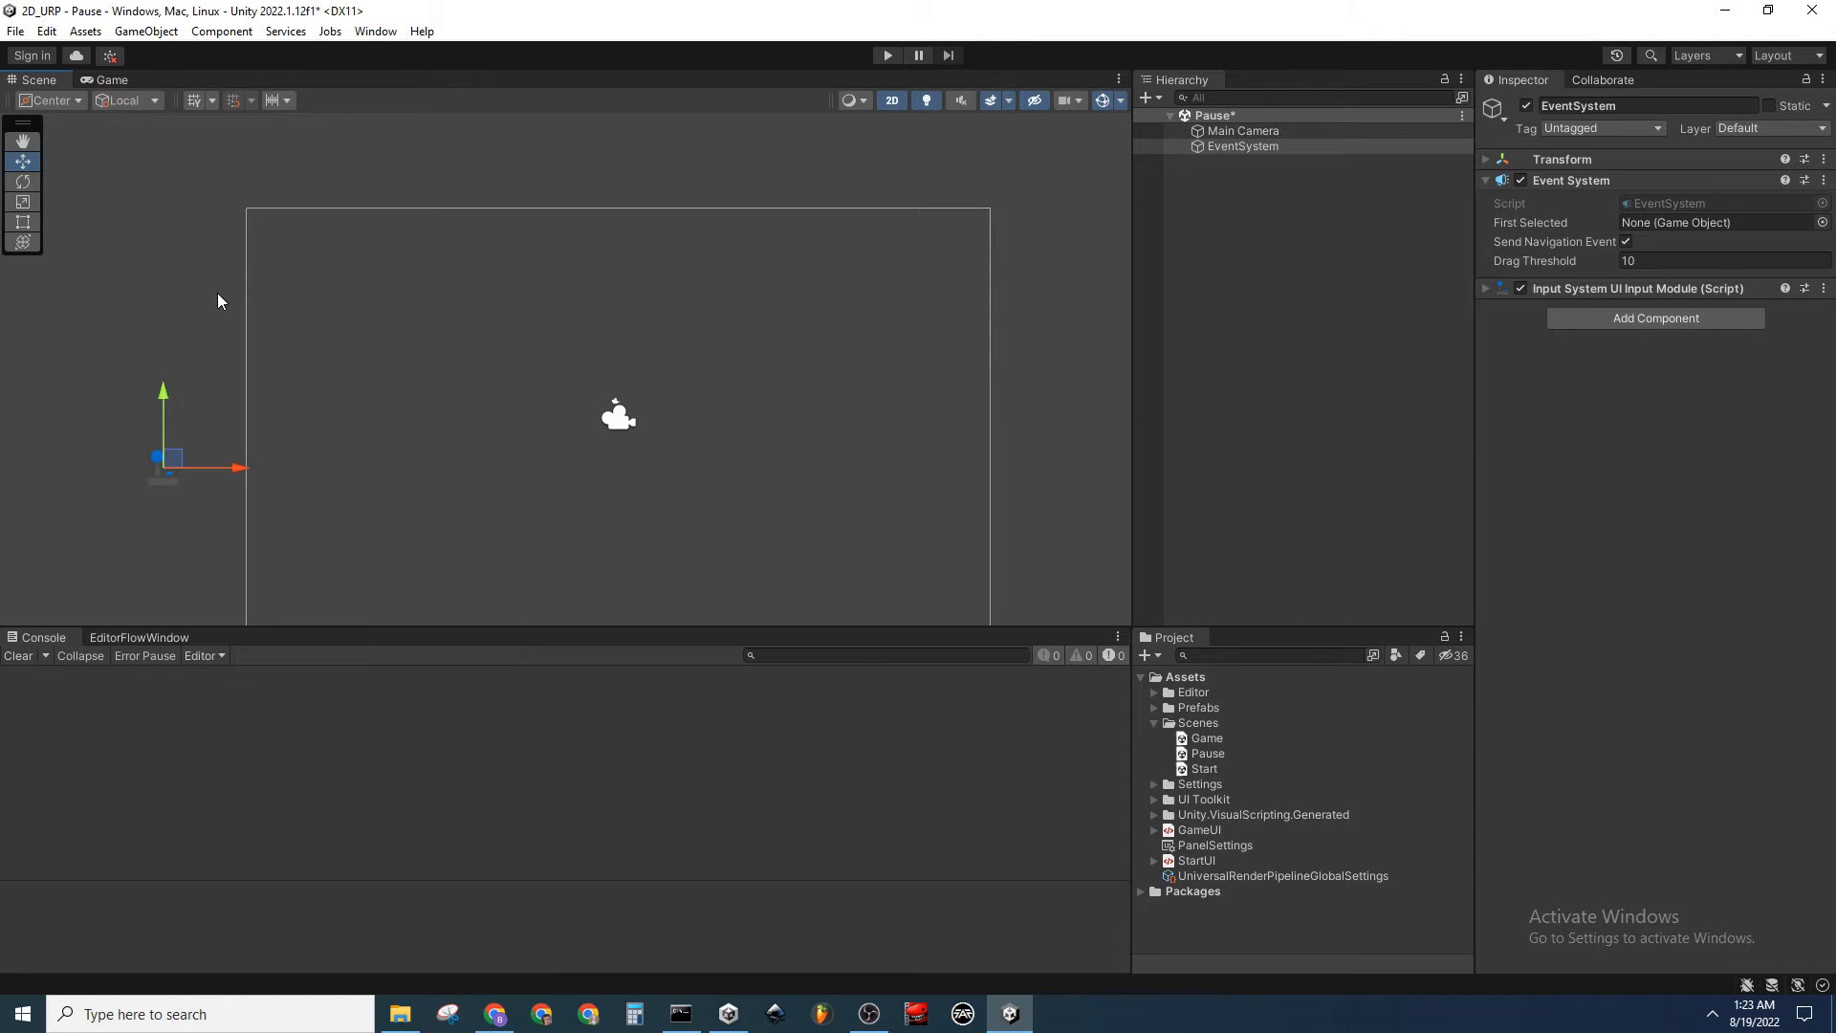
{"action": "left_click", "coordinate": [112, 82]}
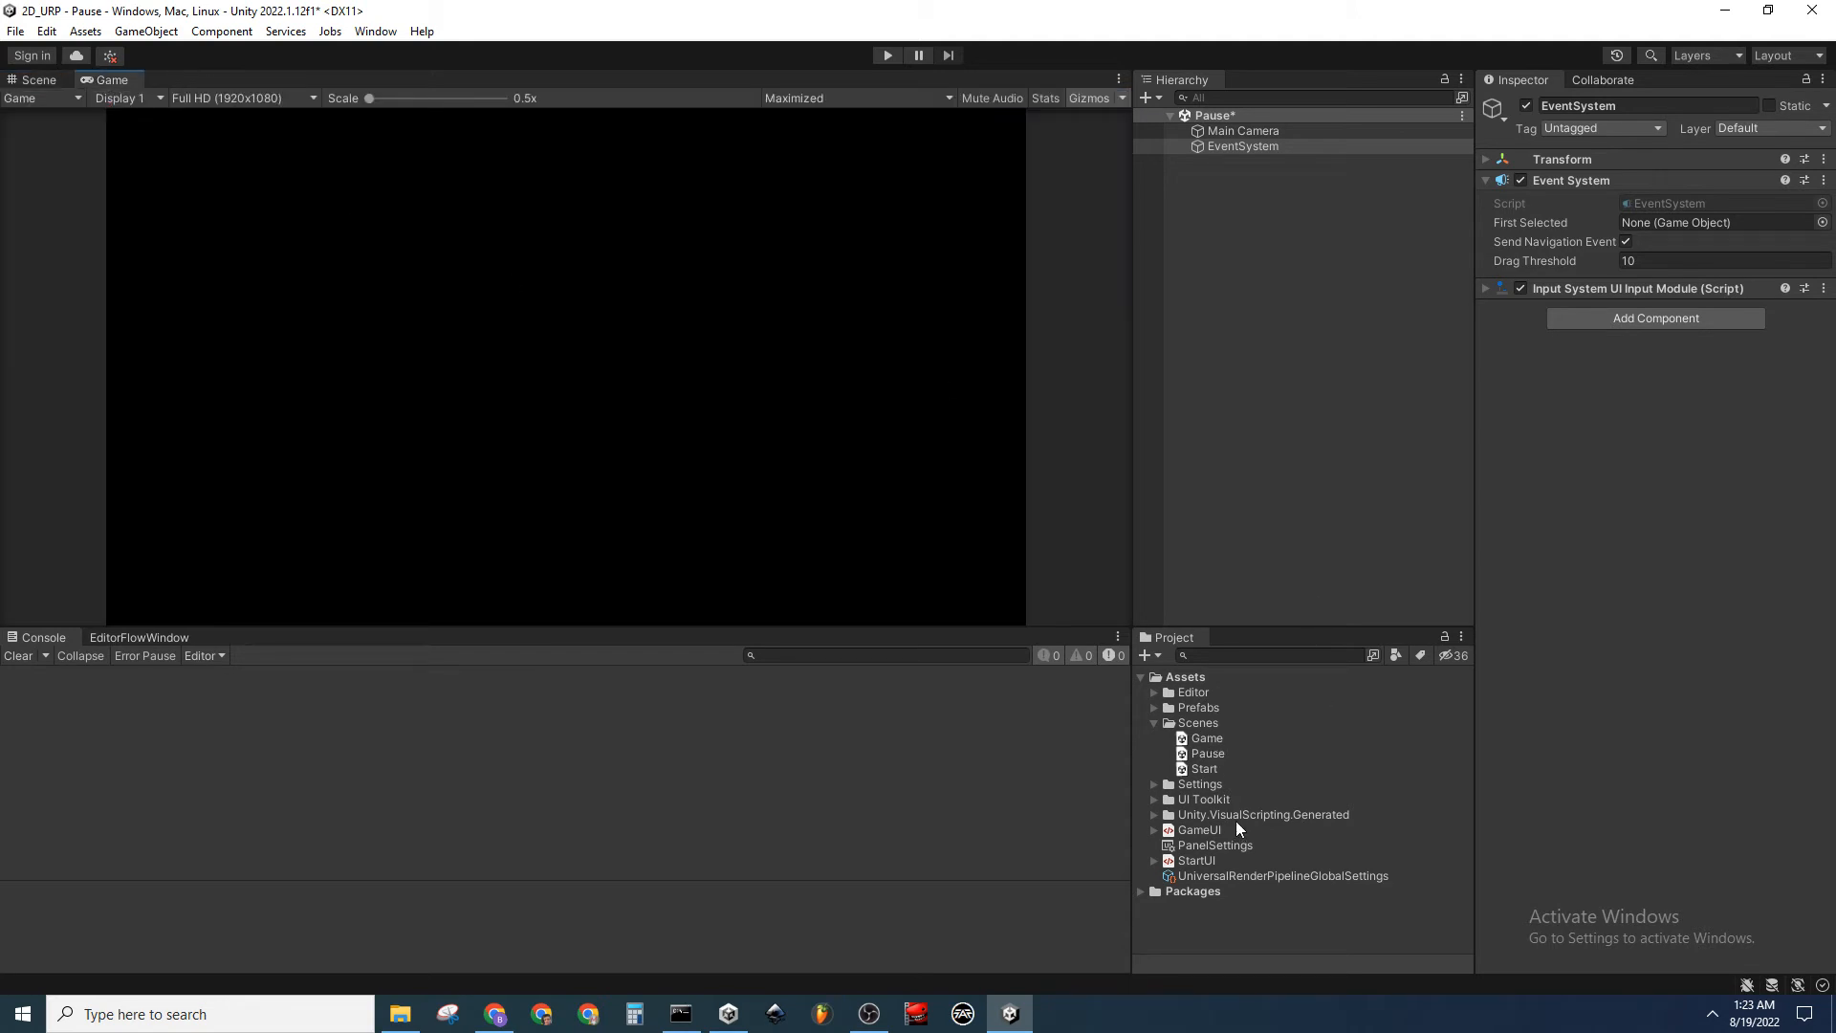
Create a new UI Document asset named PauseUI in the Assets folder
{"action": "right_click", "coordinate": [1219, 677]}
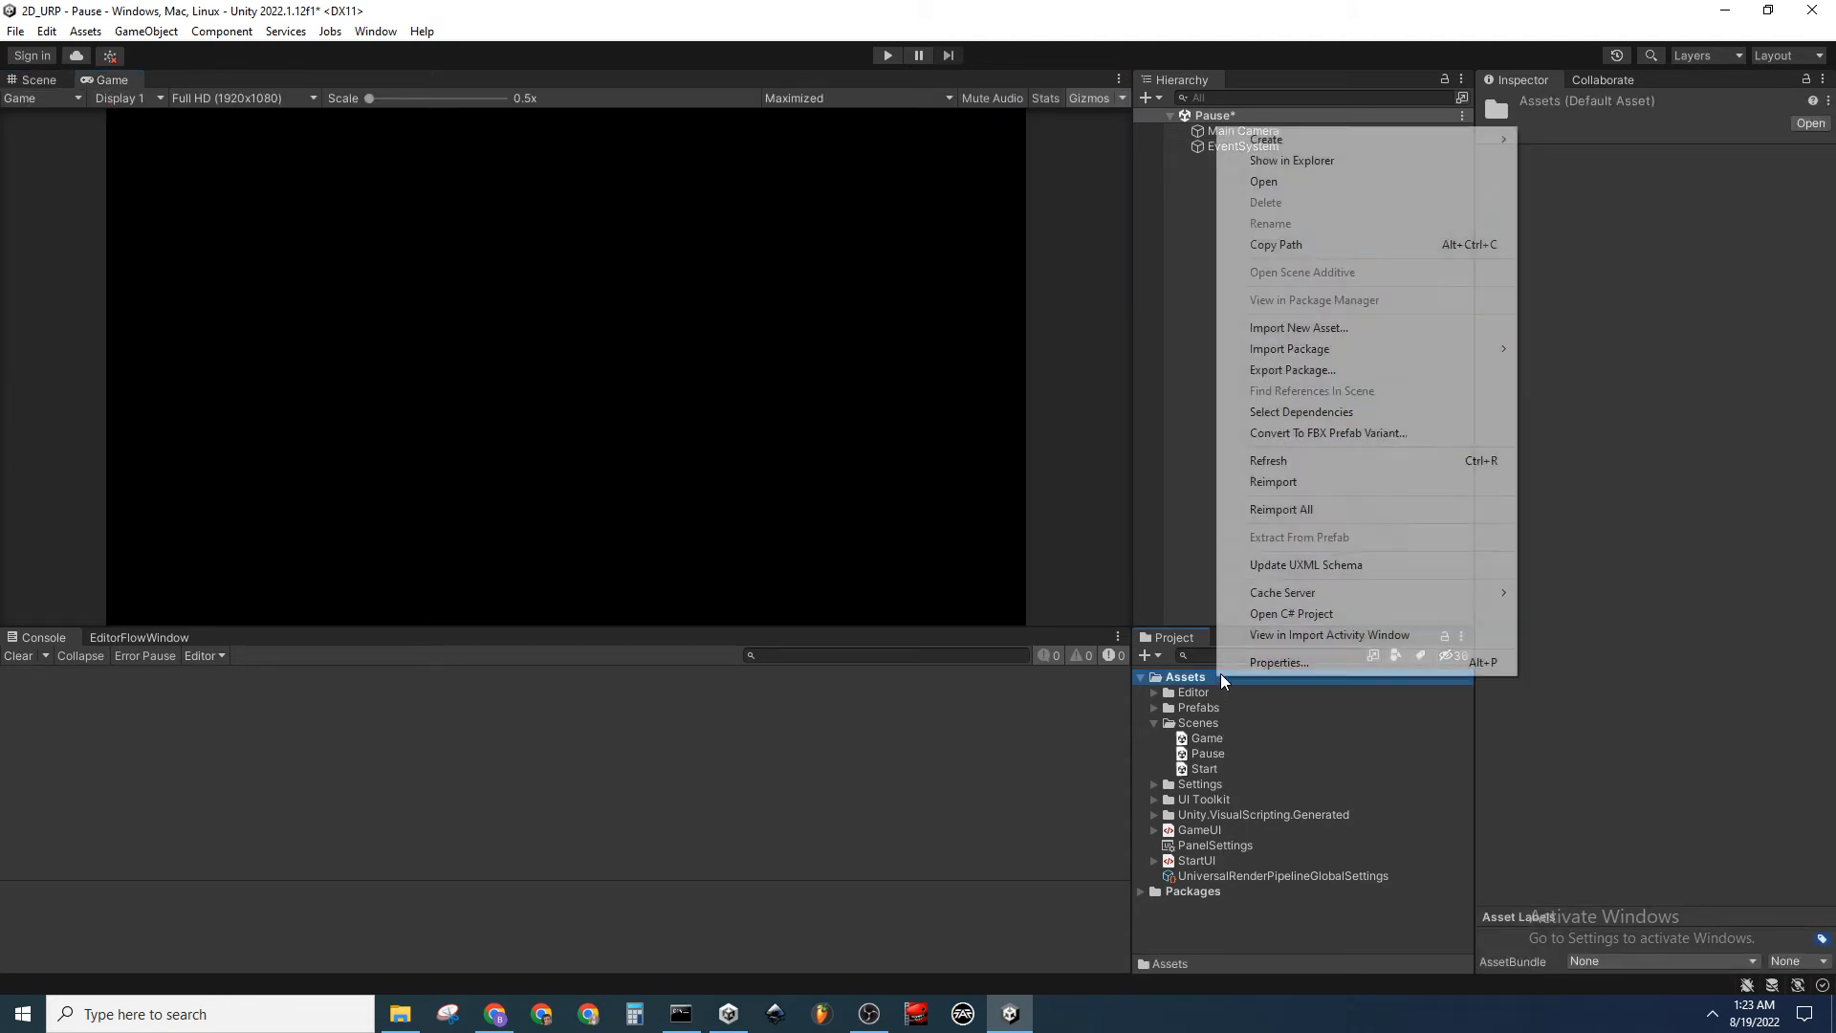
{"action": "mouse_move", "coordinate": [1386, 130]}
{"action": "mouse_move", "coordinate": [1600, 975]}
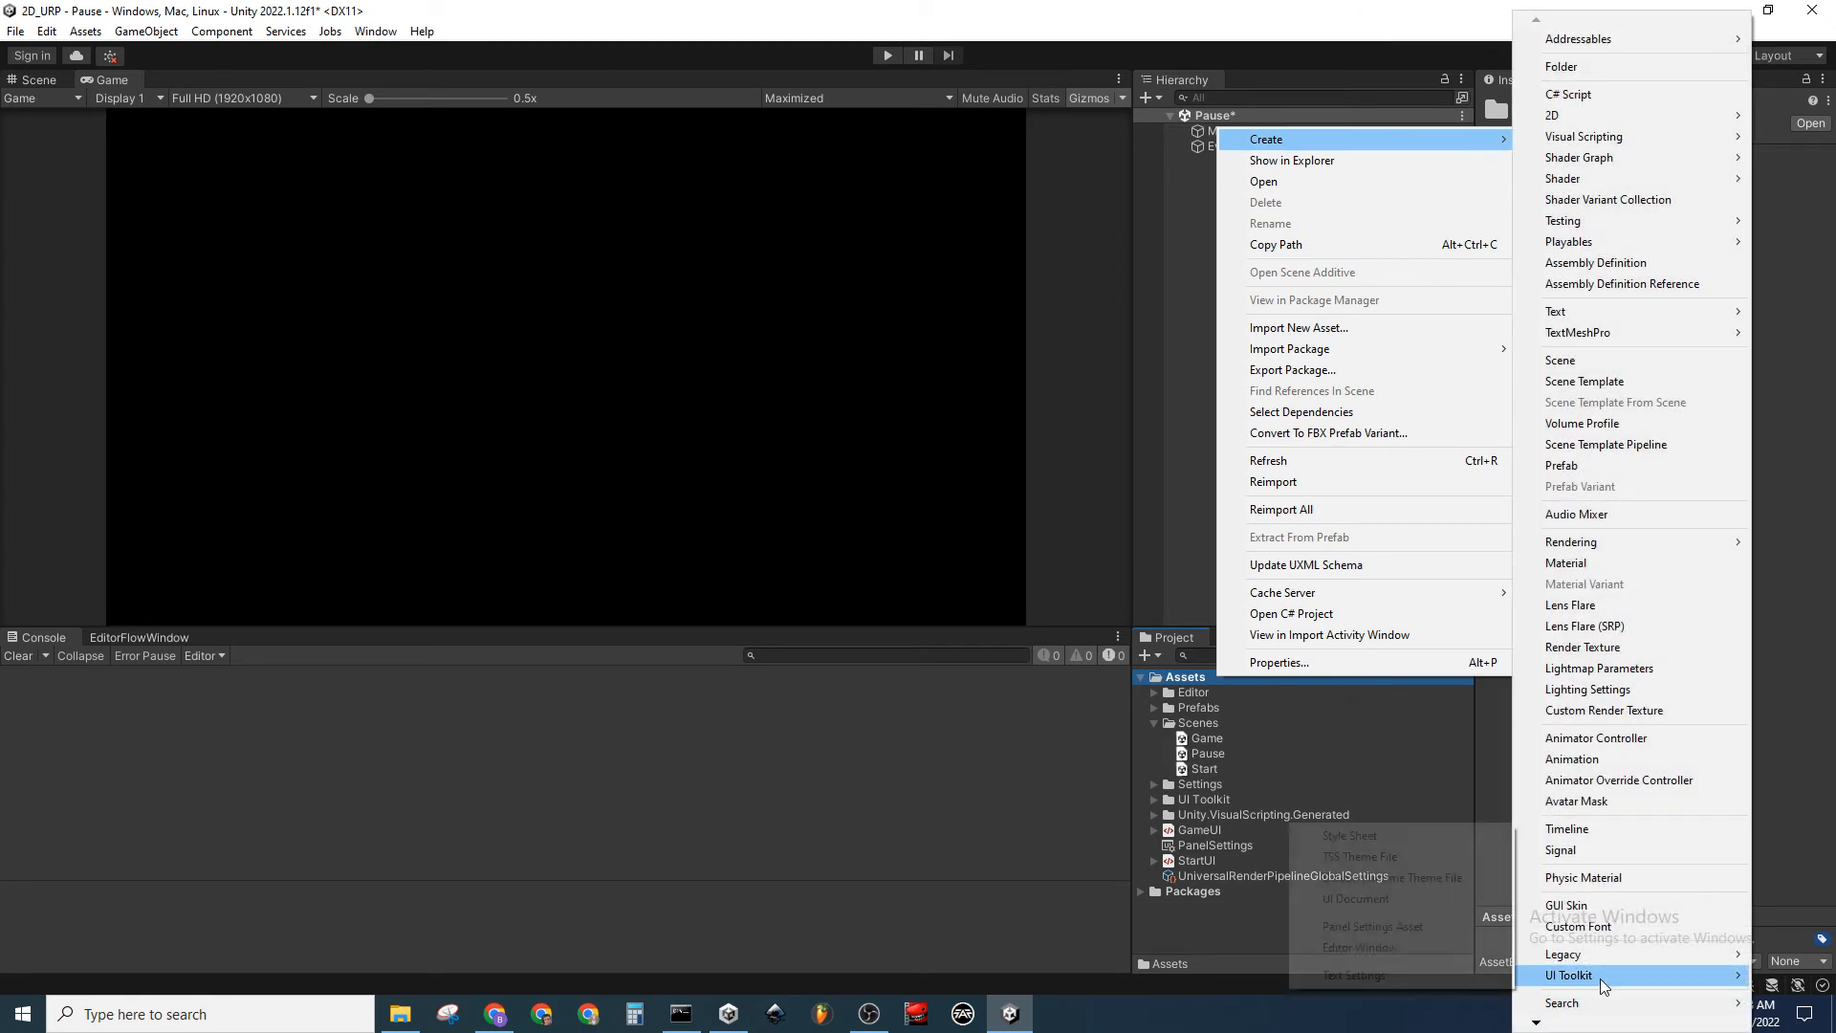
{"action": "left_click", "coordinate": [1409, 899]}
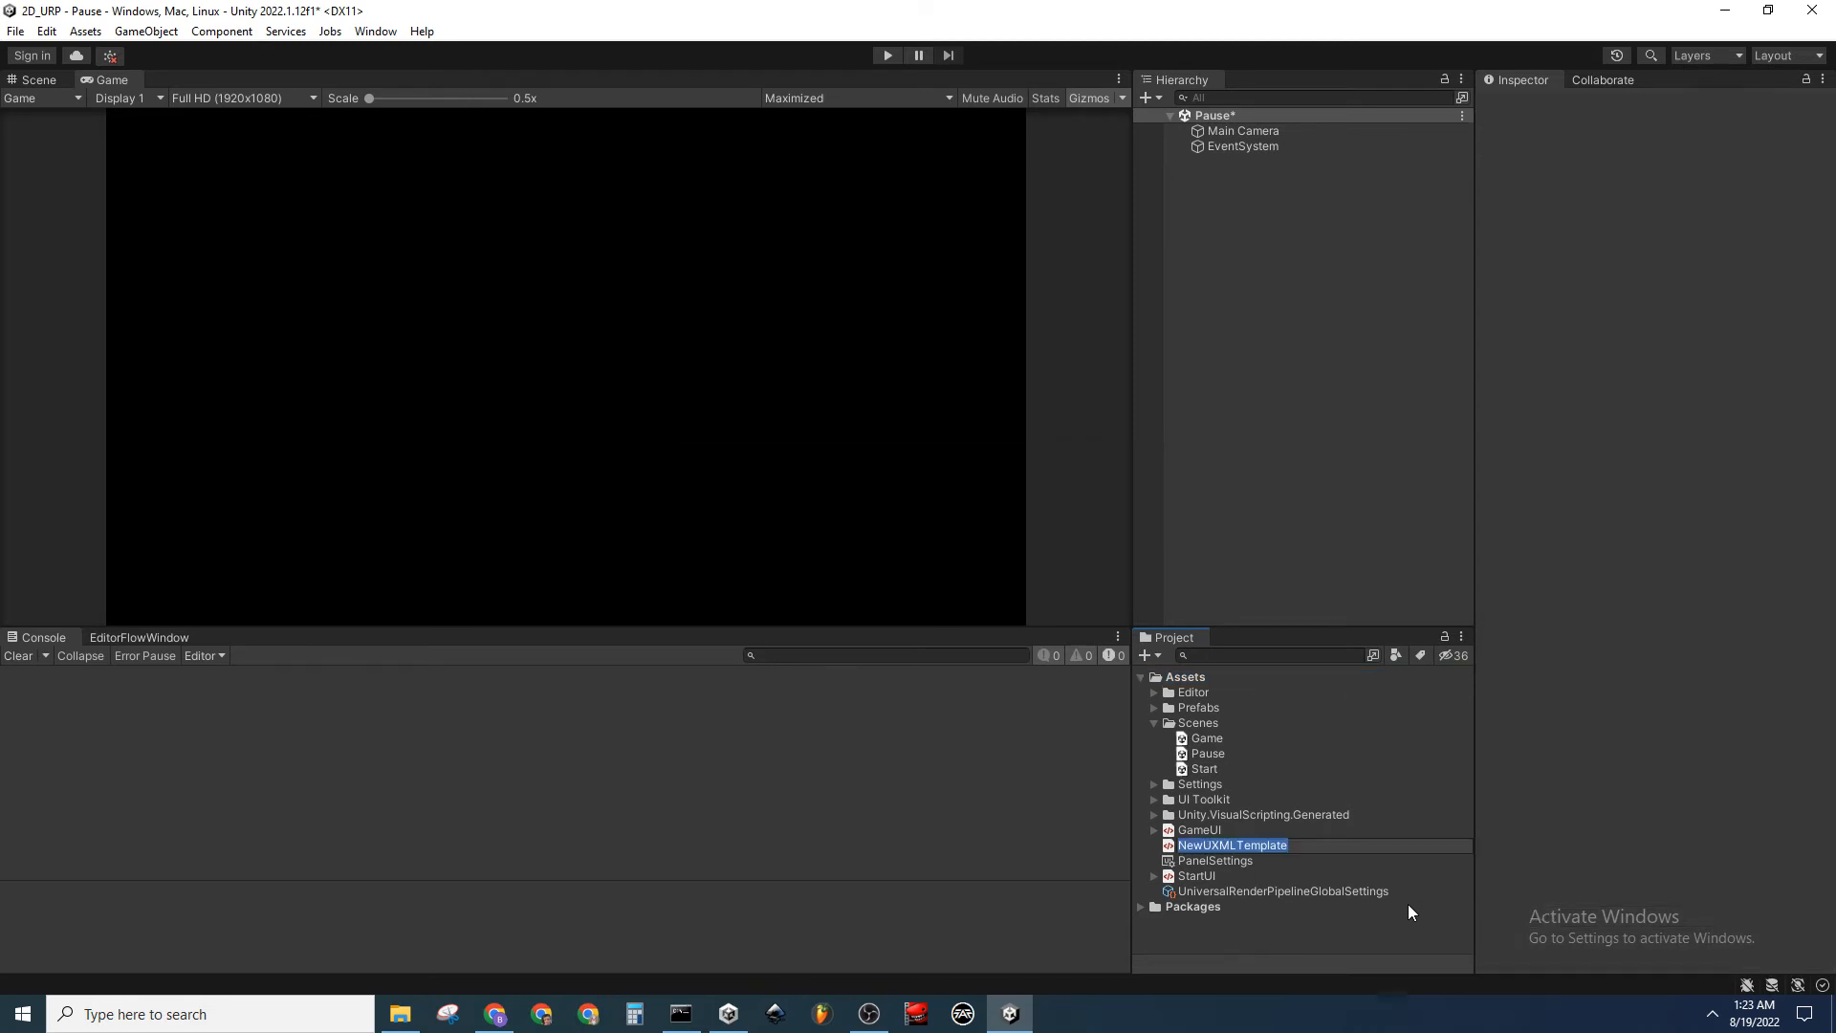
{"action": "type", "text": "PauseUI"}
{"action": "key", "text": "Return"}
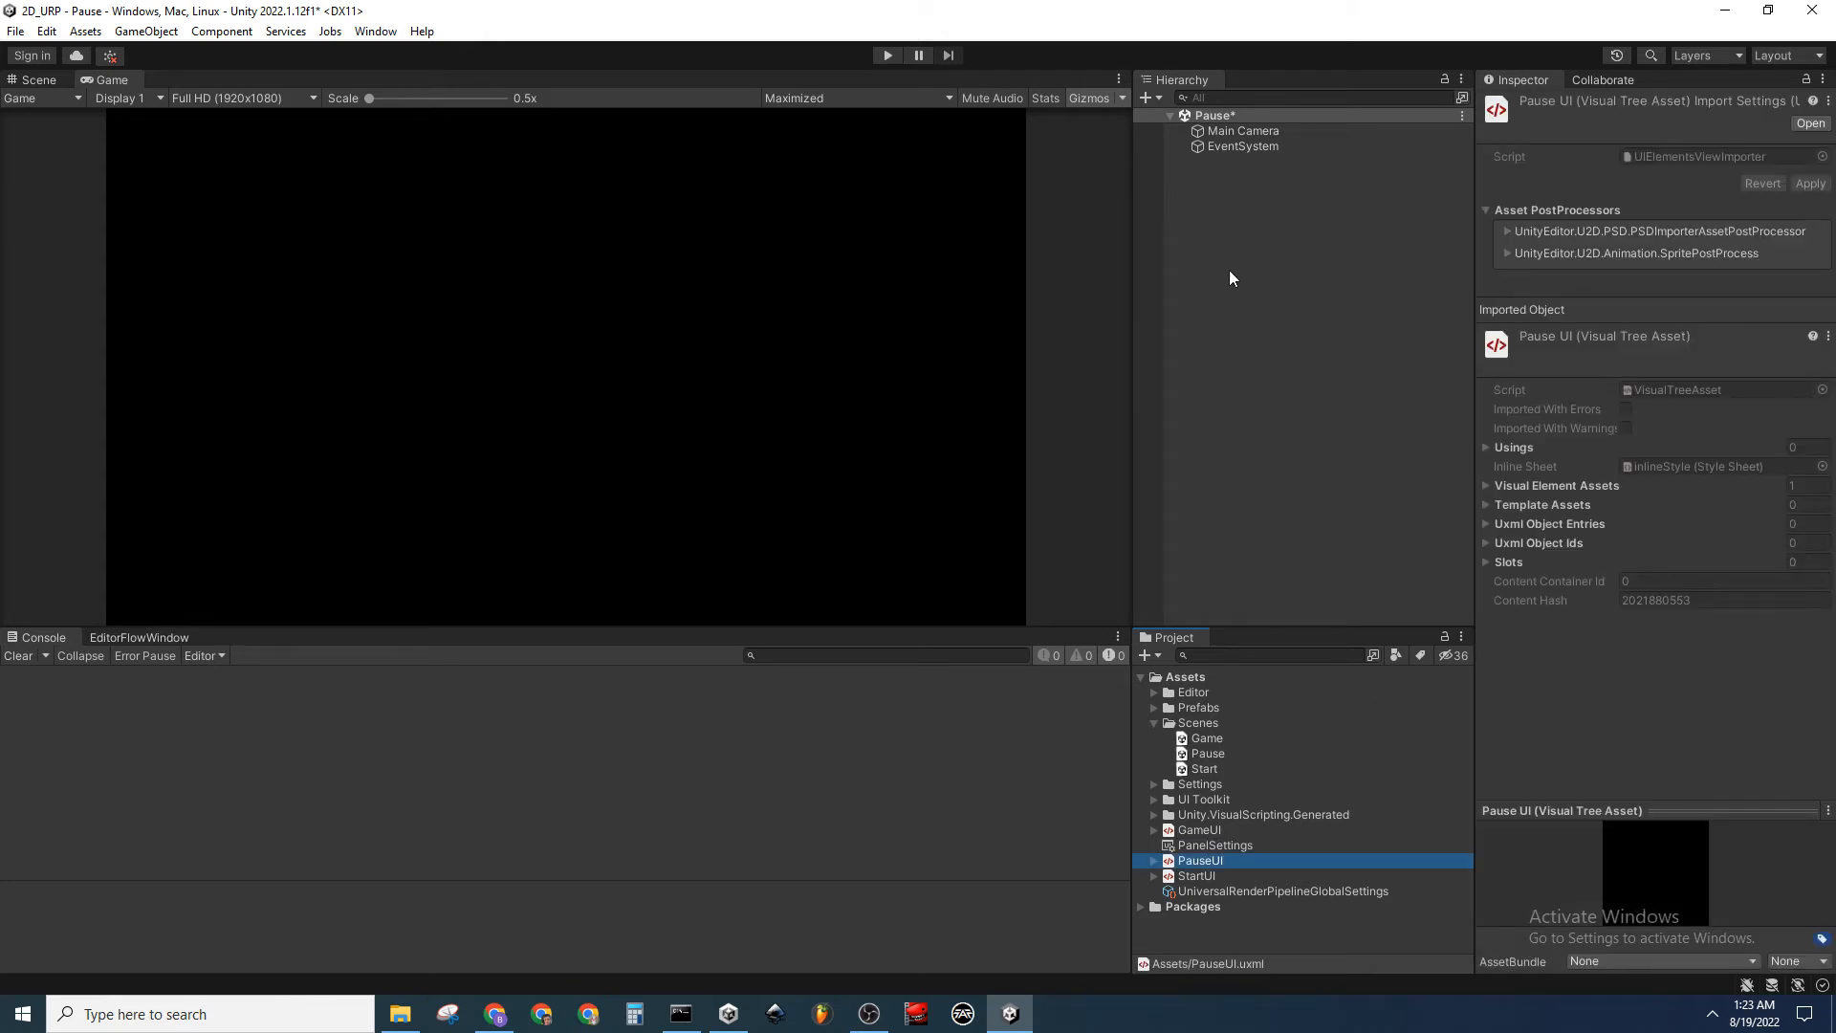
Assign PauseUI as the source asset of the Main Camera's UI Document and save the scene
{"action": "left_click", "coordinate": [1288, 131]}
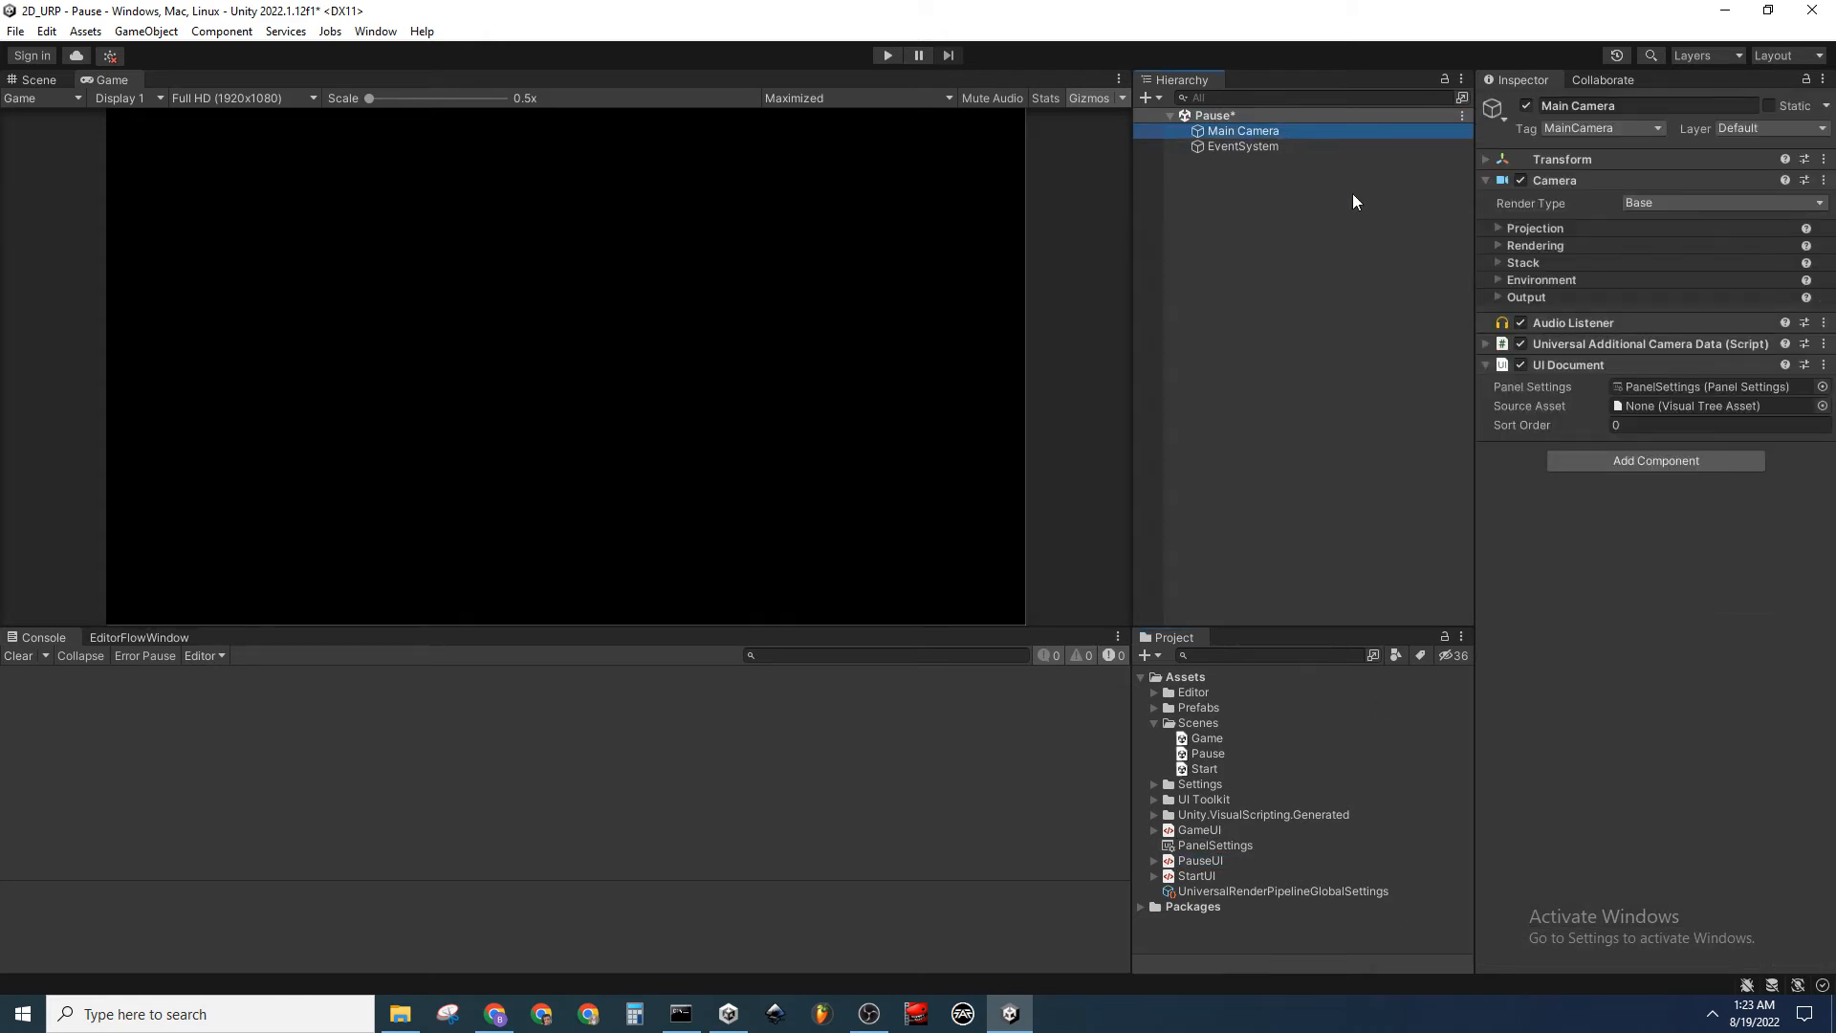
{"action": "left_click", "coordinate": [1821, 406]}
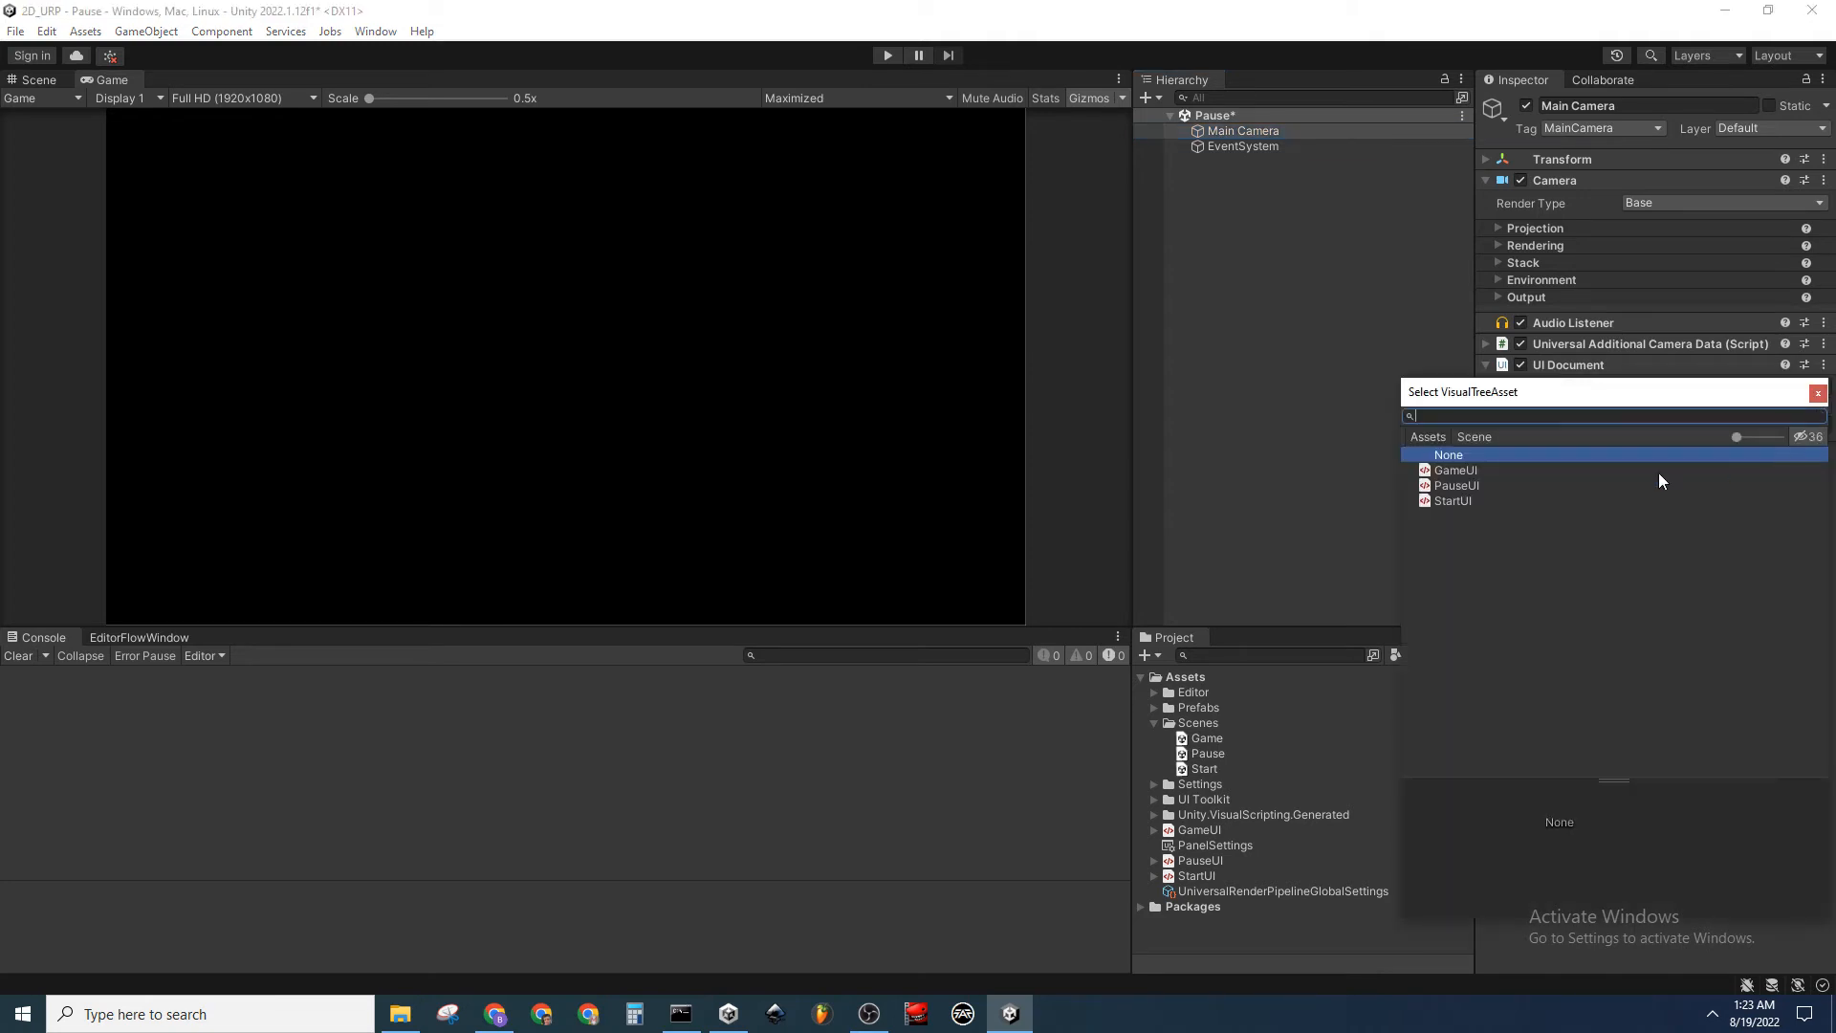
{"action": "double_click", "coordinate": [1500, 486]}
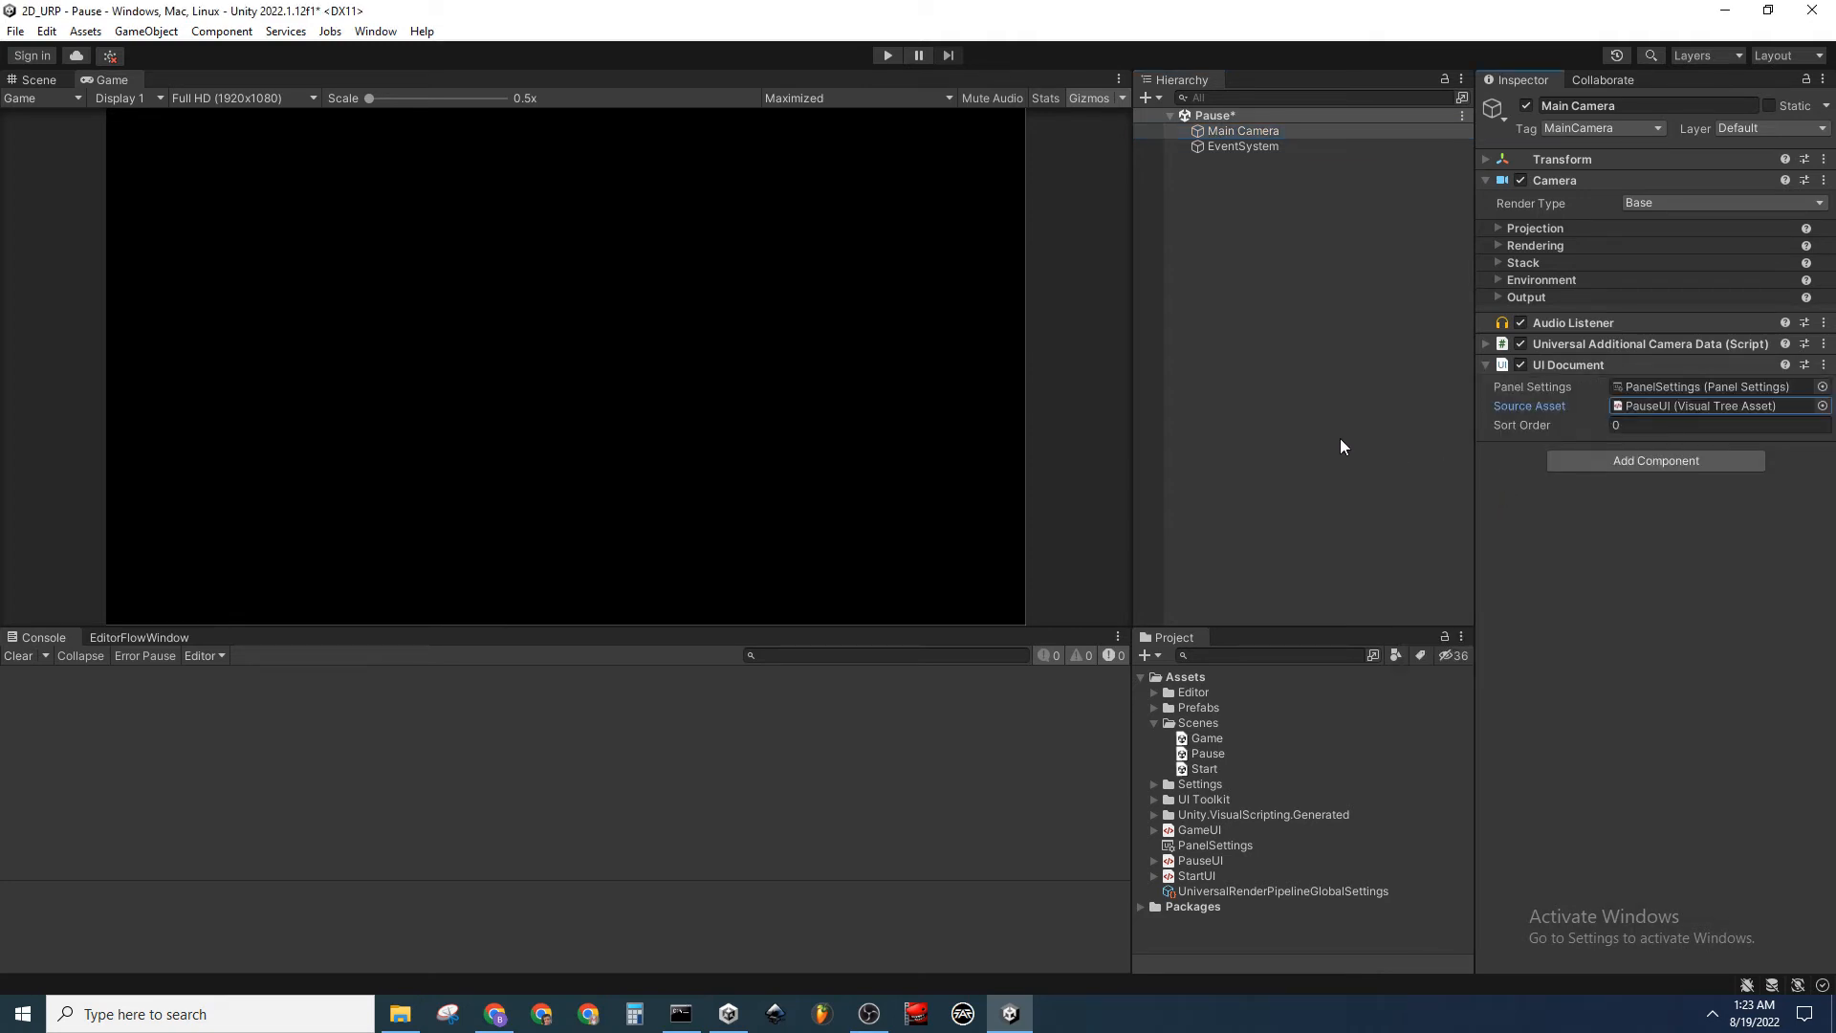
{"action": "key", "text": "ctrl+s"}
Open PauseUI in the UI Builder and make its canvas size match the Game view
{"action": "double_click", "coordinate": [1236, 861]}
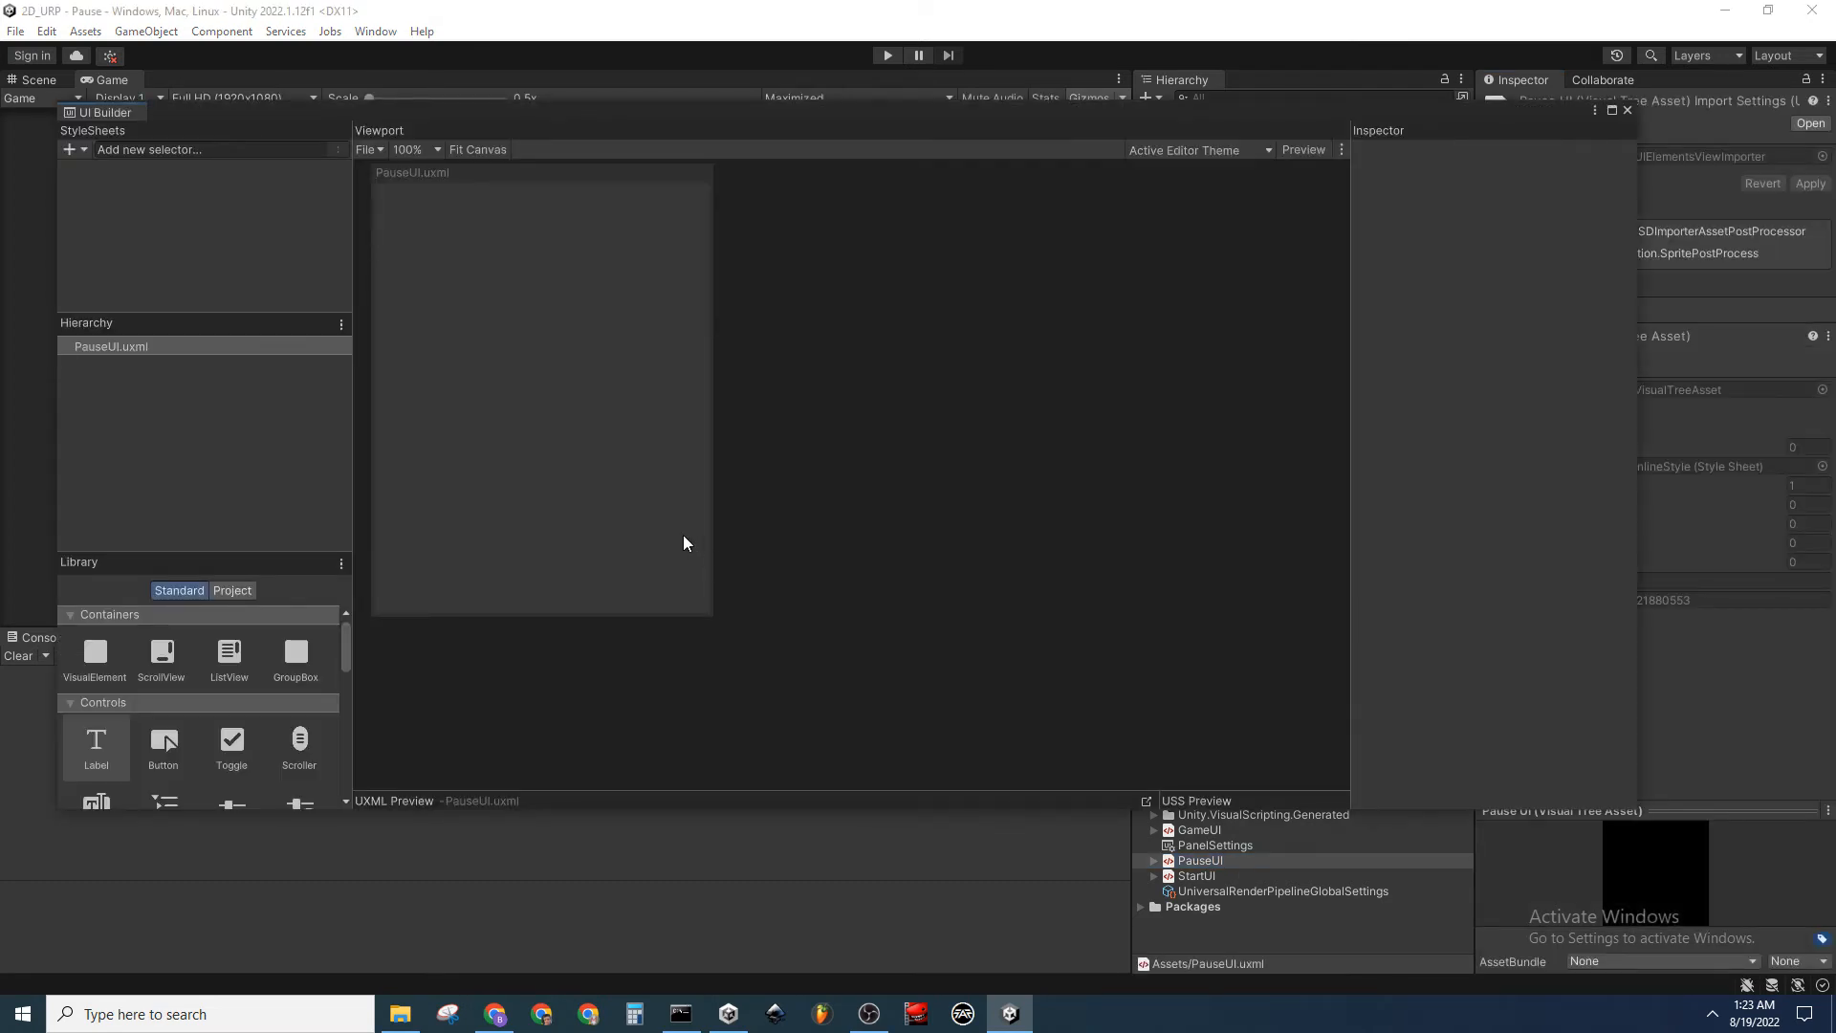
{"action": "left_click", "coordinate": [191, 347]}
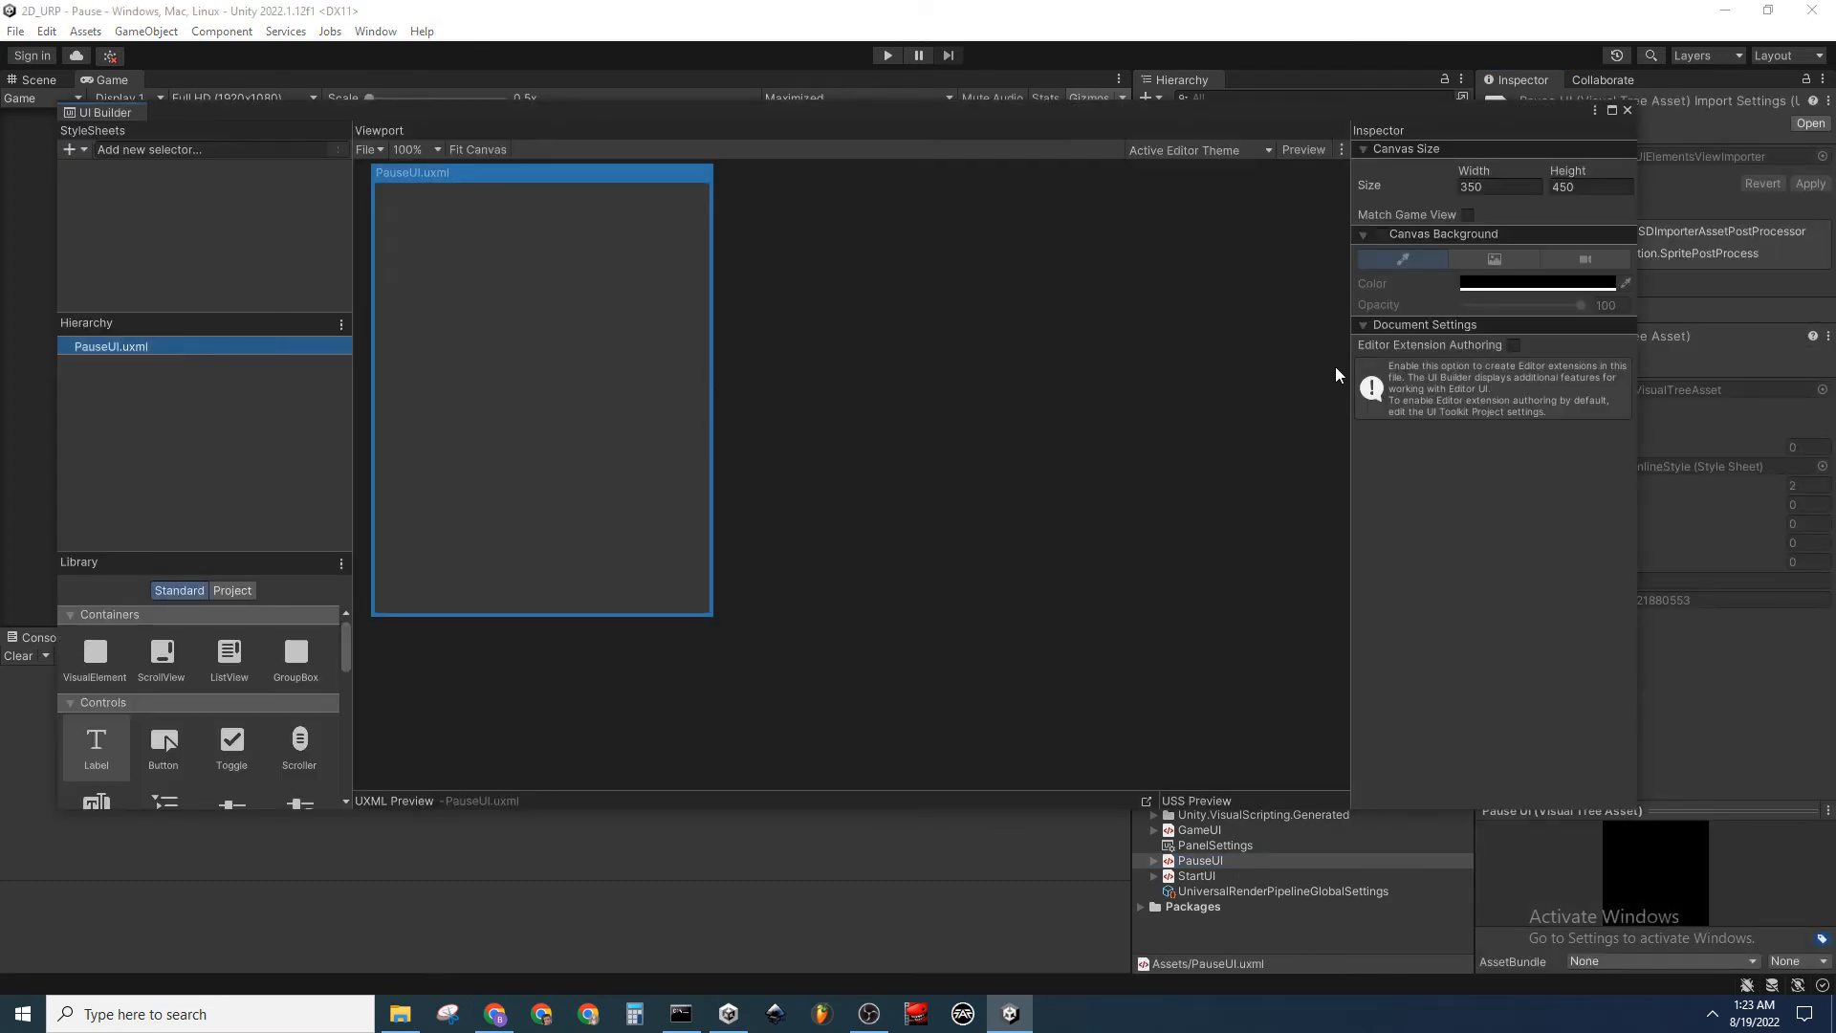
{"action": "left_click", "coordinate": [1468, 215]}
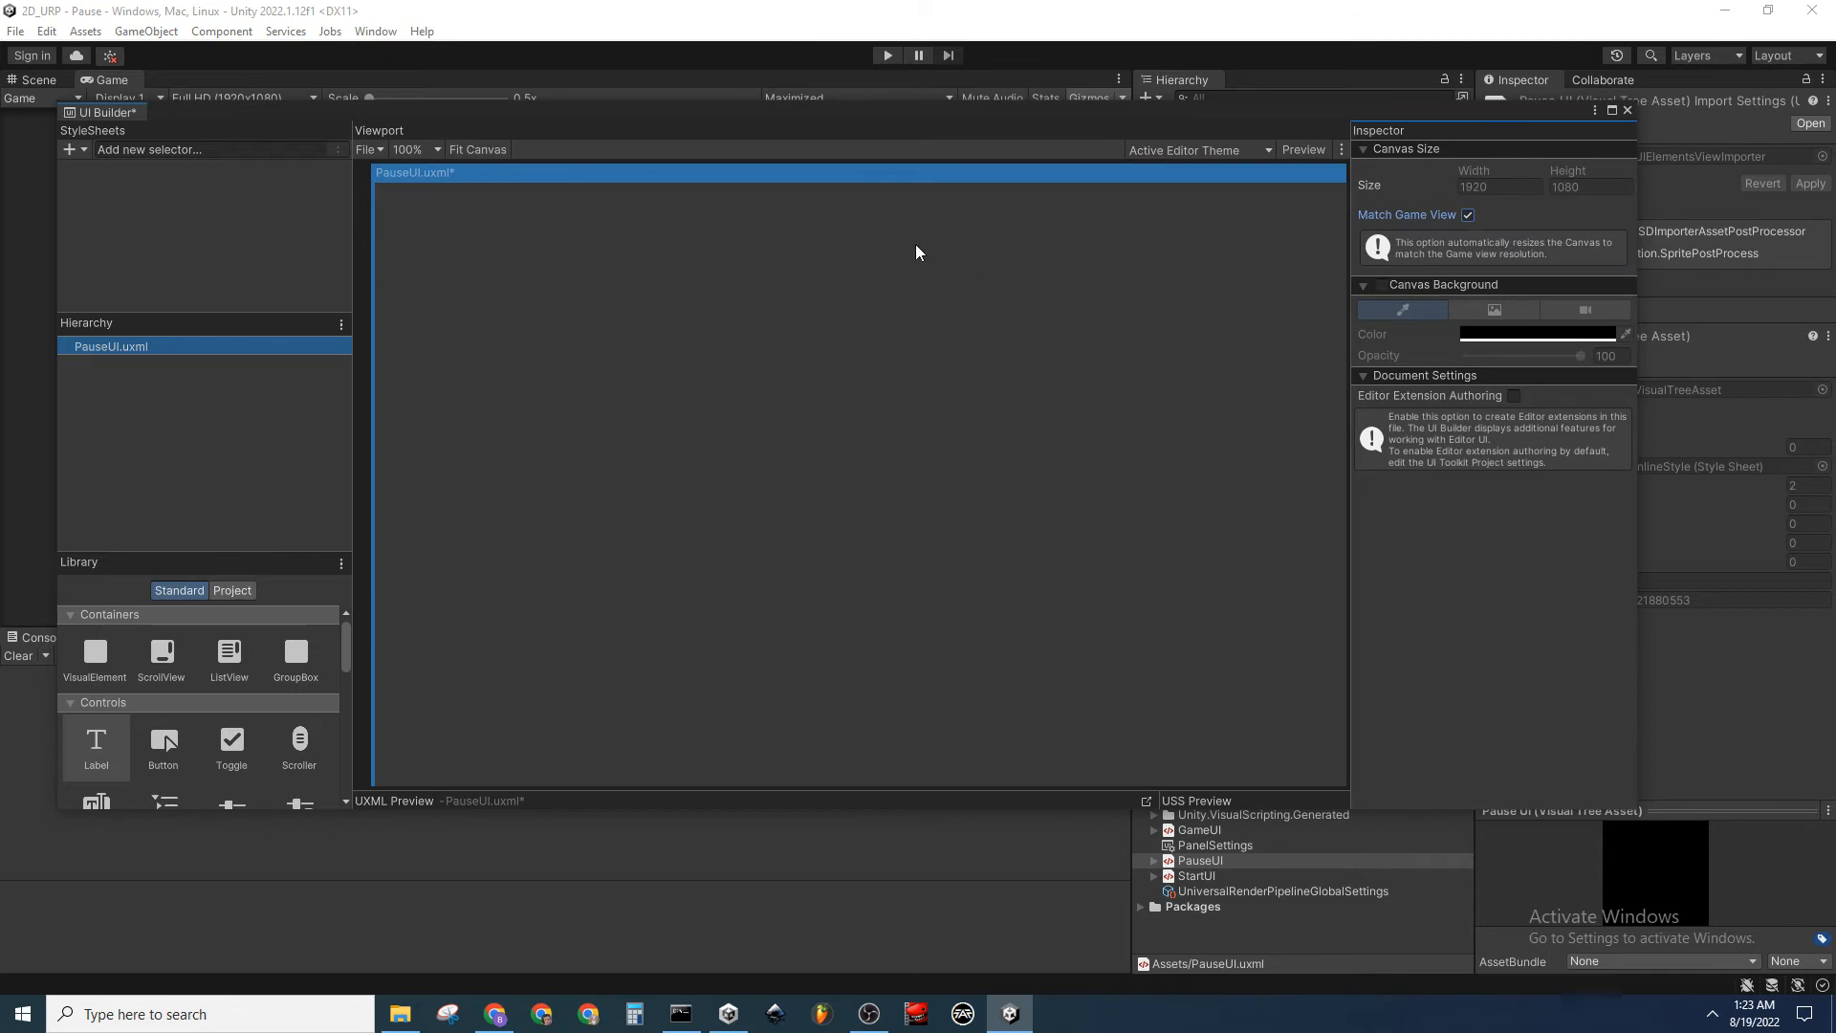
{"action": "scroll", "coordinate": [520, 313], "scroll_direction": "down", "scroll_amount": 2}
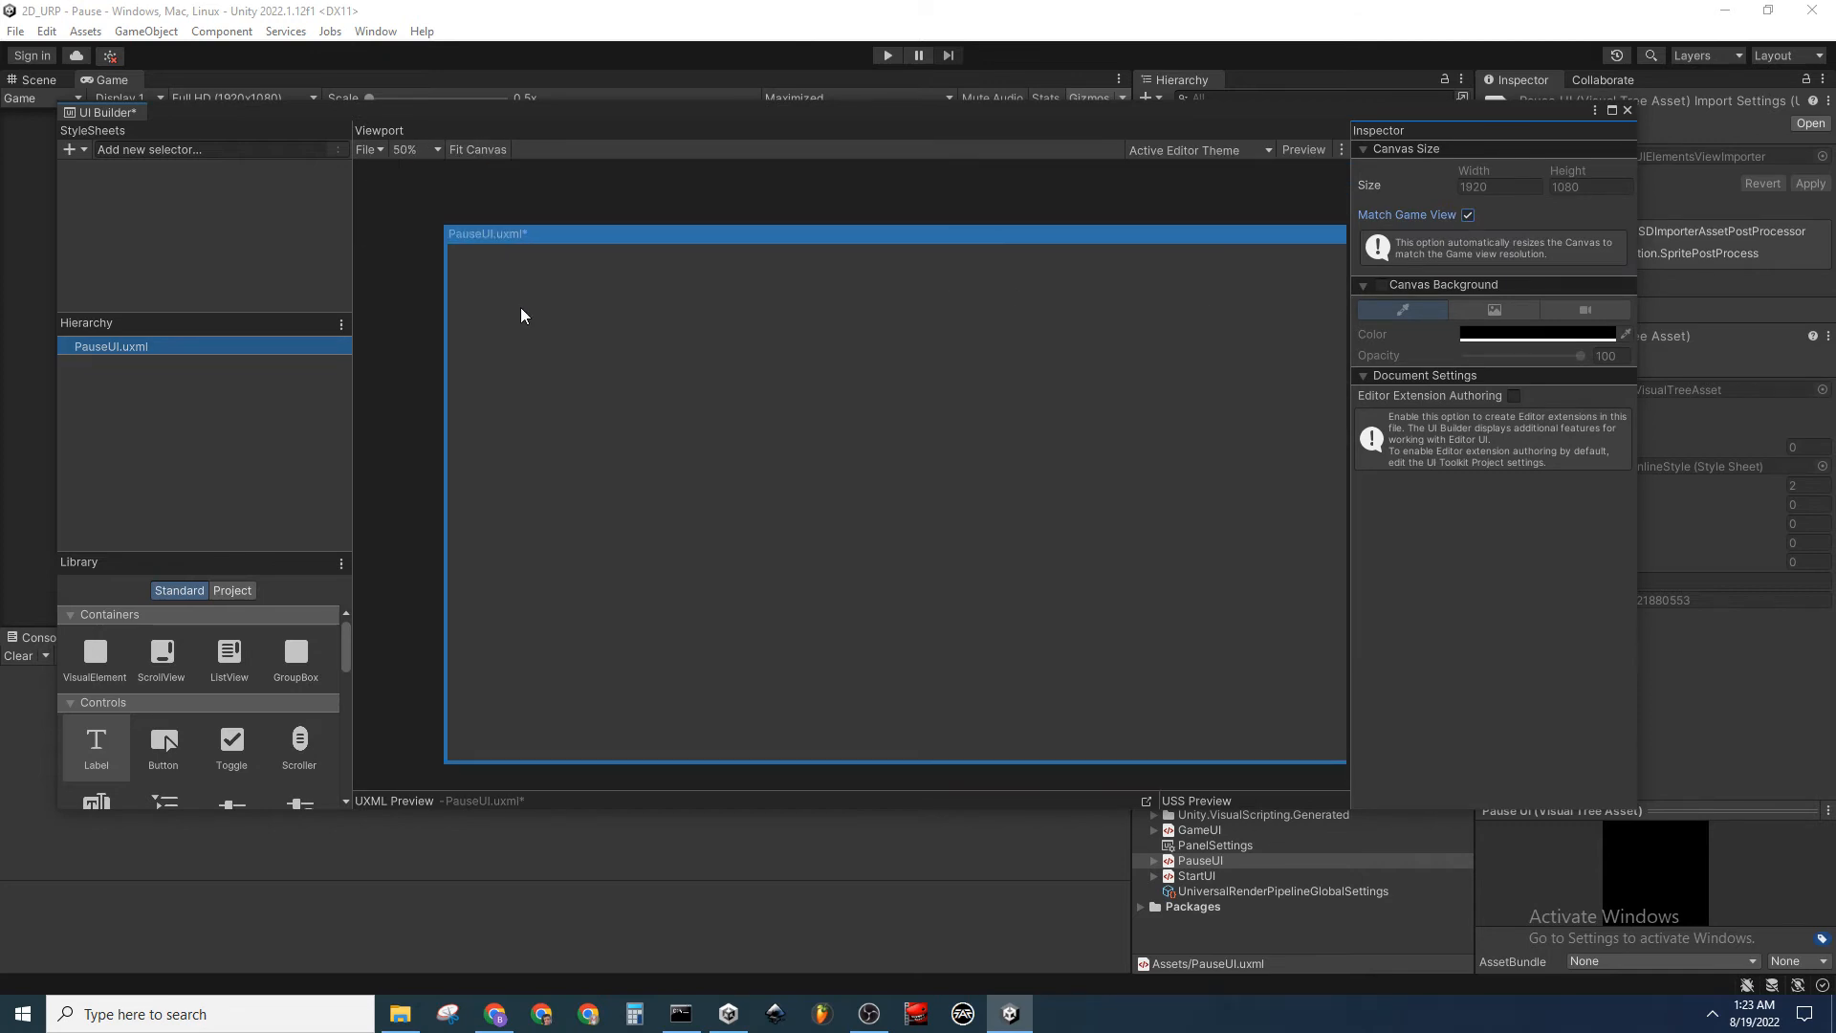
{"action": "scroll", "coordinate": [832, 387], "scroll_direction": "down", "scroll_amount": 2}
{"action": "middle_click_drag", "start_coordinate": [794, 376], "coordinate": [788, 376]}
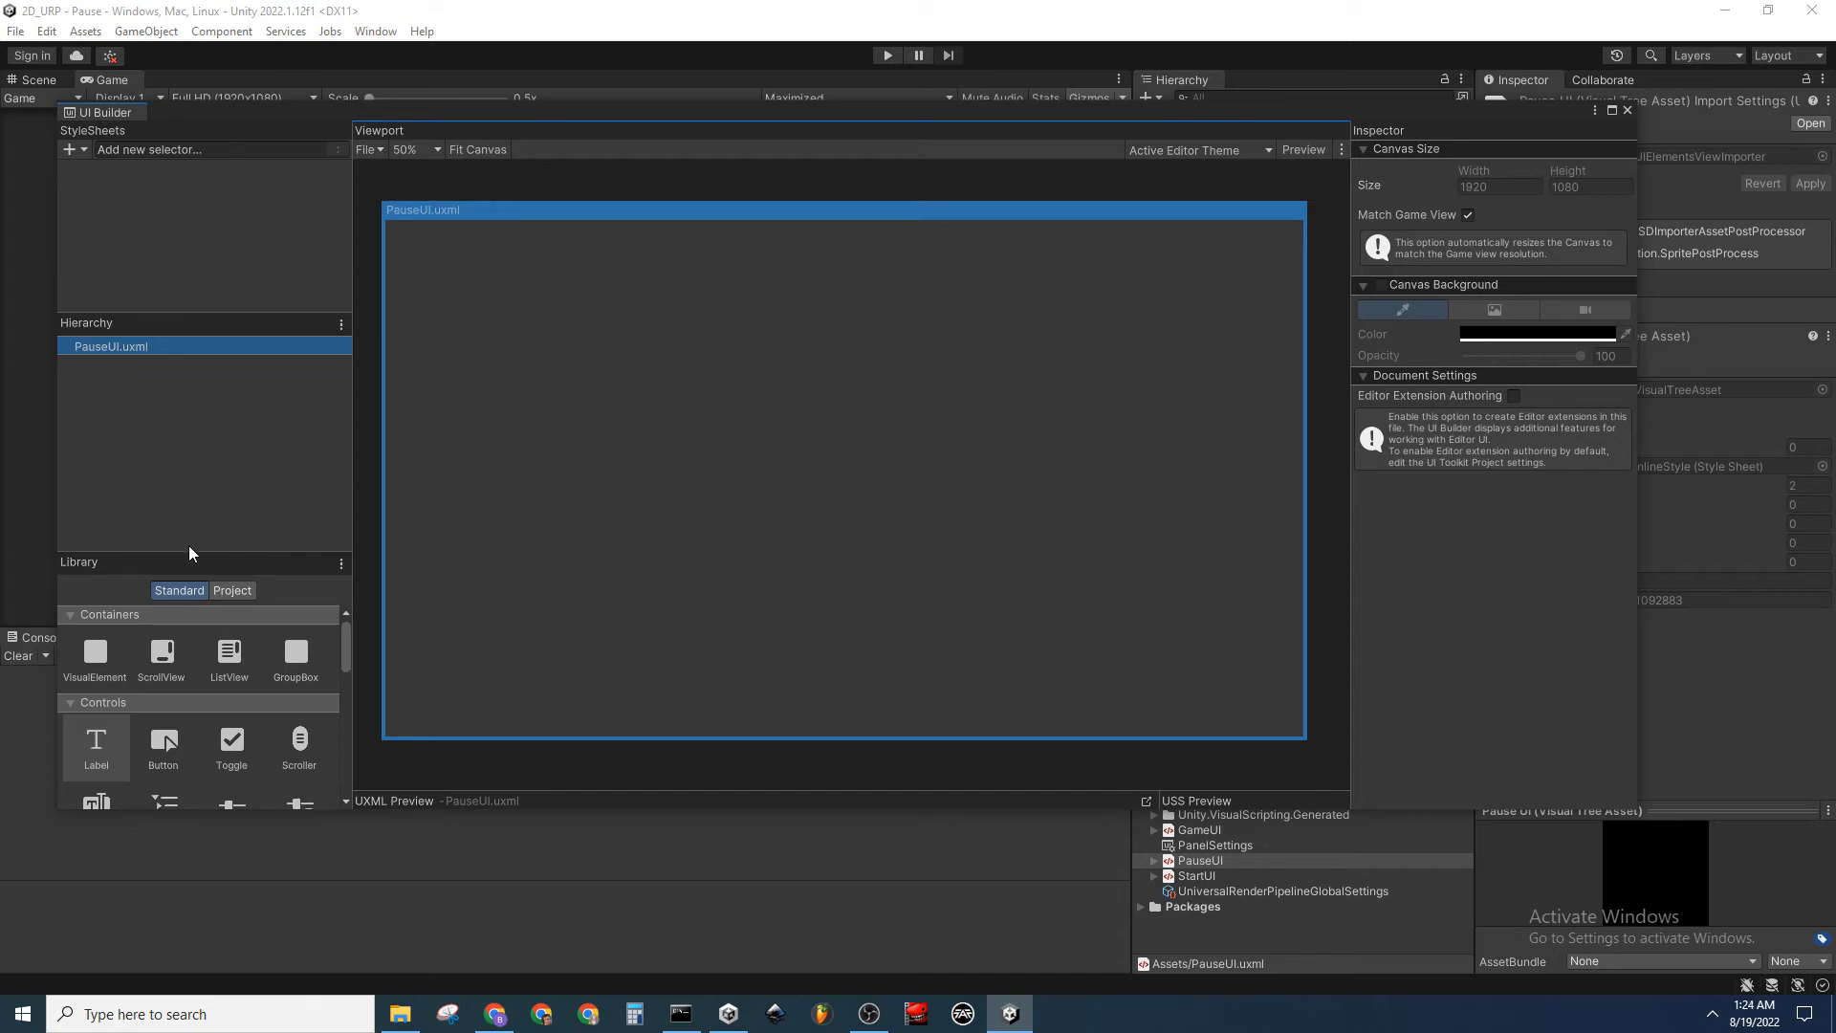
Add a VisualElement to the root of PauseUI.uxml and set its flex Grow to 1
{"action": "left_click_drag", "start_coordinate": [96, 654], "coordinate": [181, 352]}
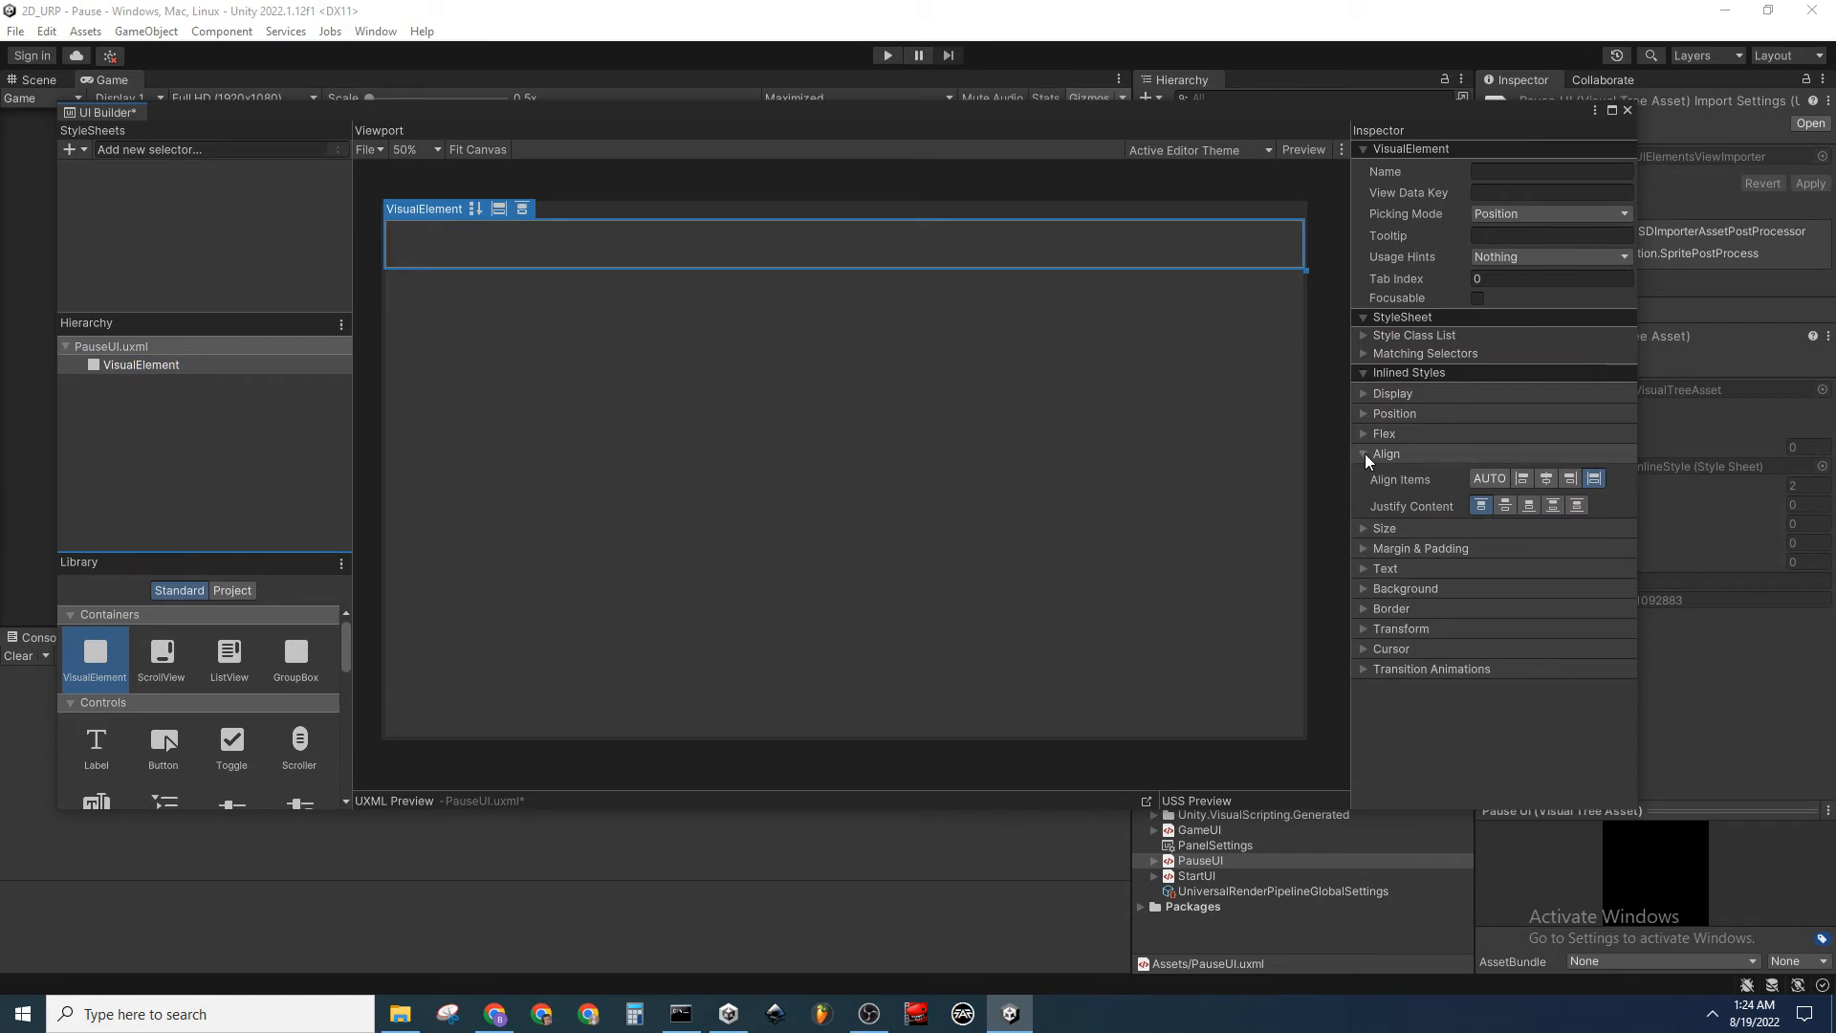
{"action": "left_click", "coordinate": [1364, 453]}
{"action": "left_click", "coordinate": [1364, 433]}
{"action": "key", "text": "Return"}
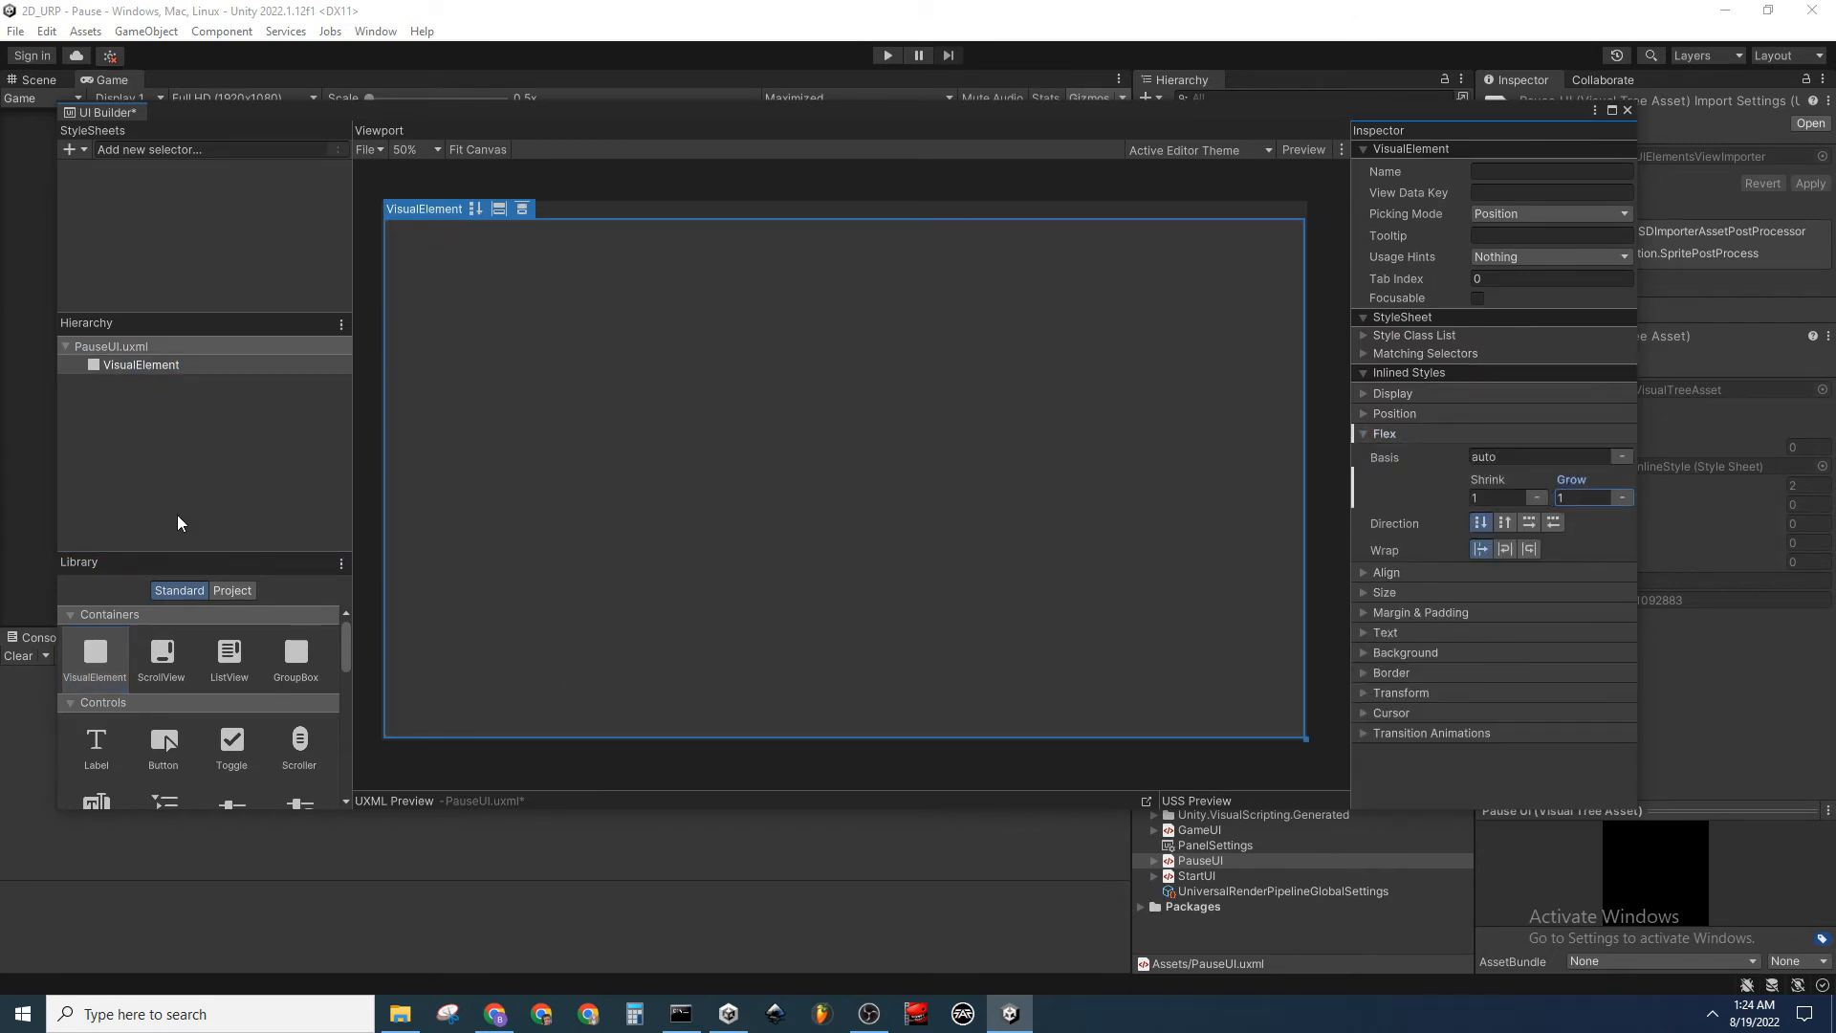
Add a second VisualElement inside the first one and name it PausePanel
{"action": "left_click_drag", "start_coordinate": [120, 651], "coordinate": [182, 367]}
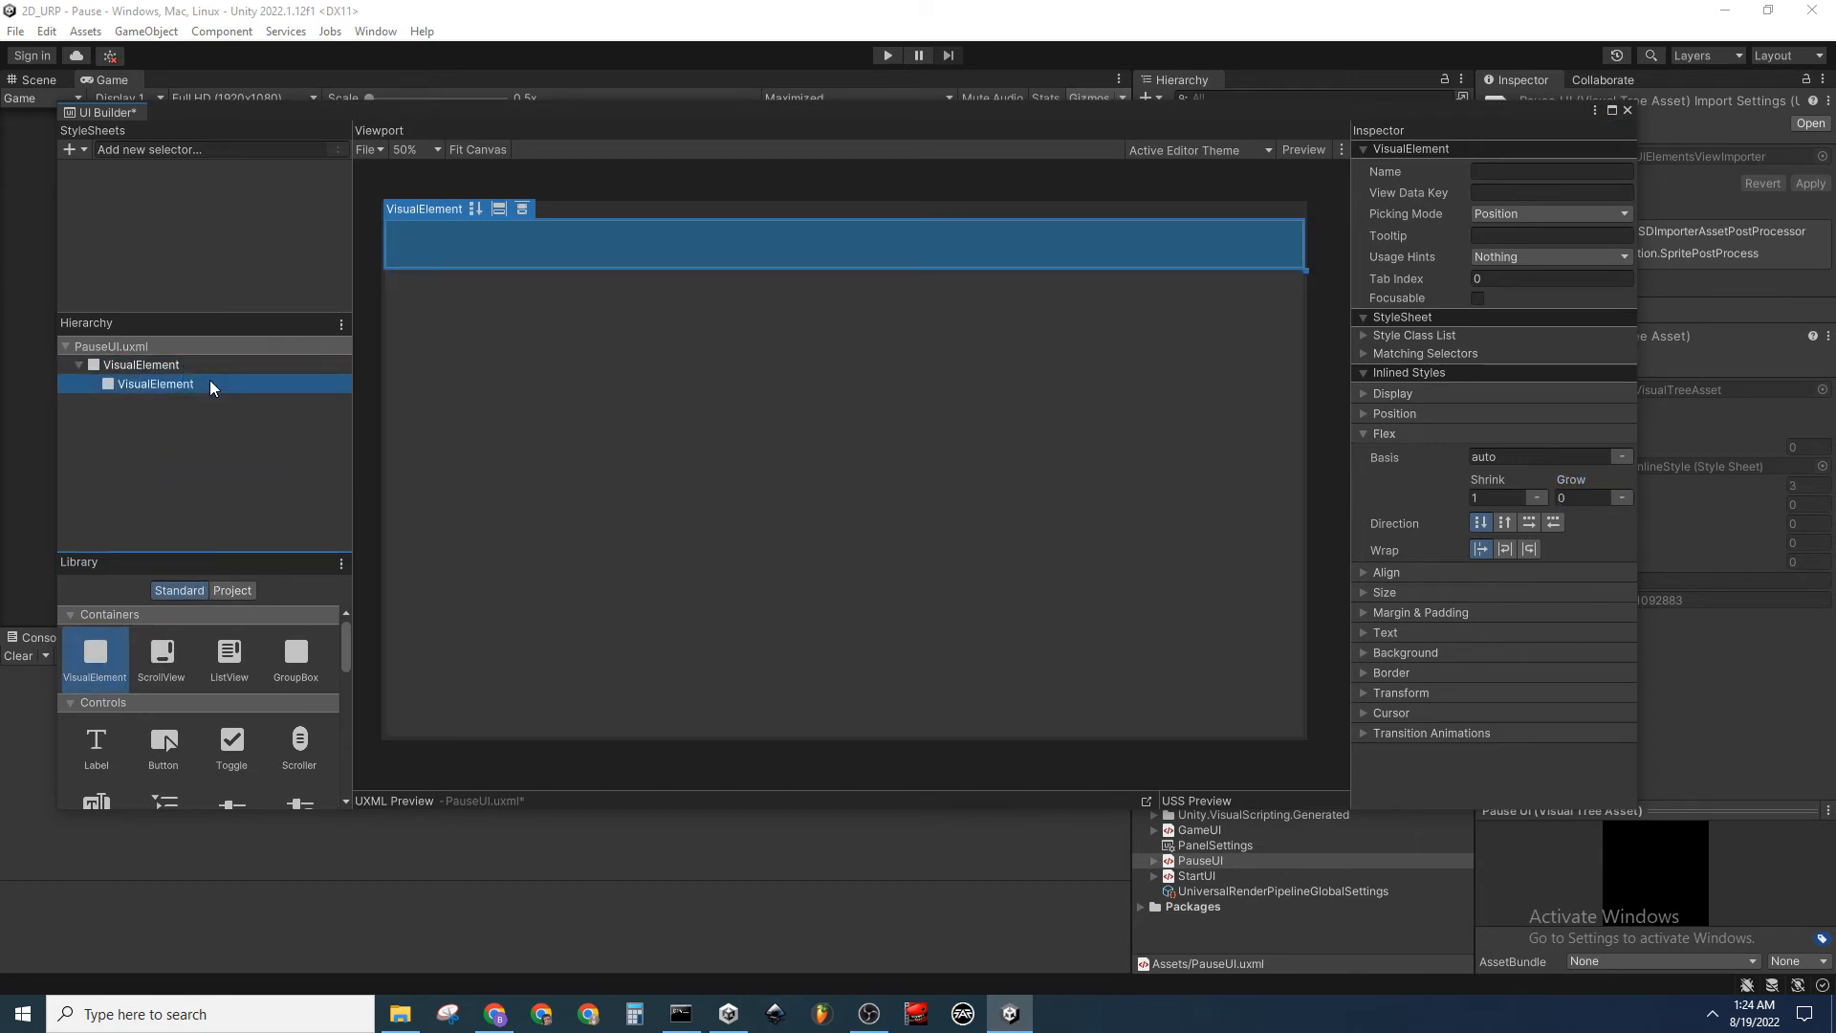
{"action": "double_click", "coordinate": [208, 385]}
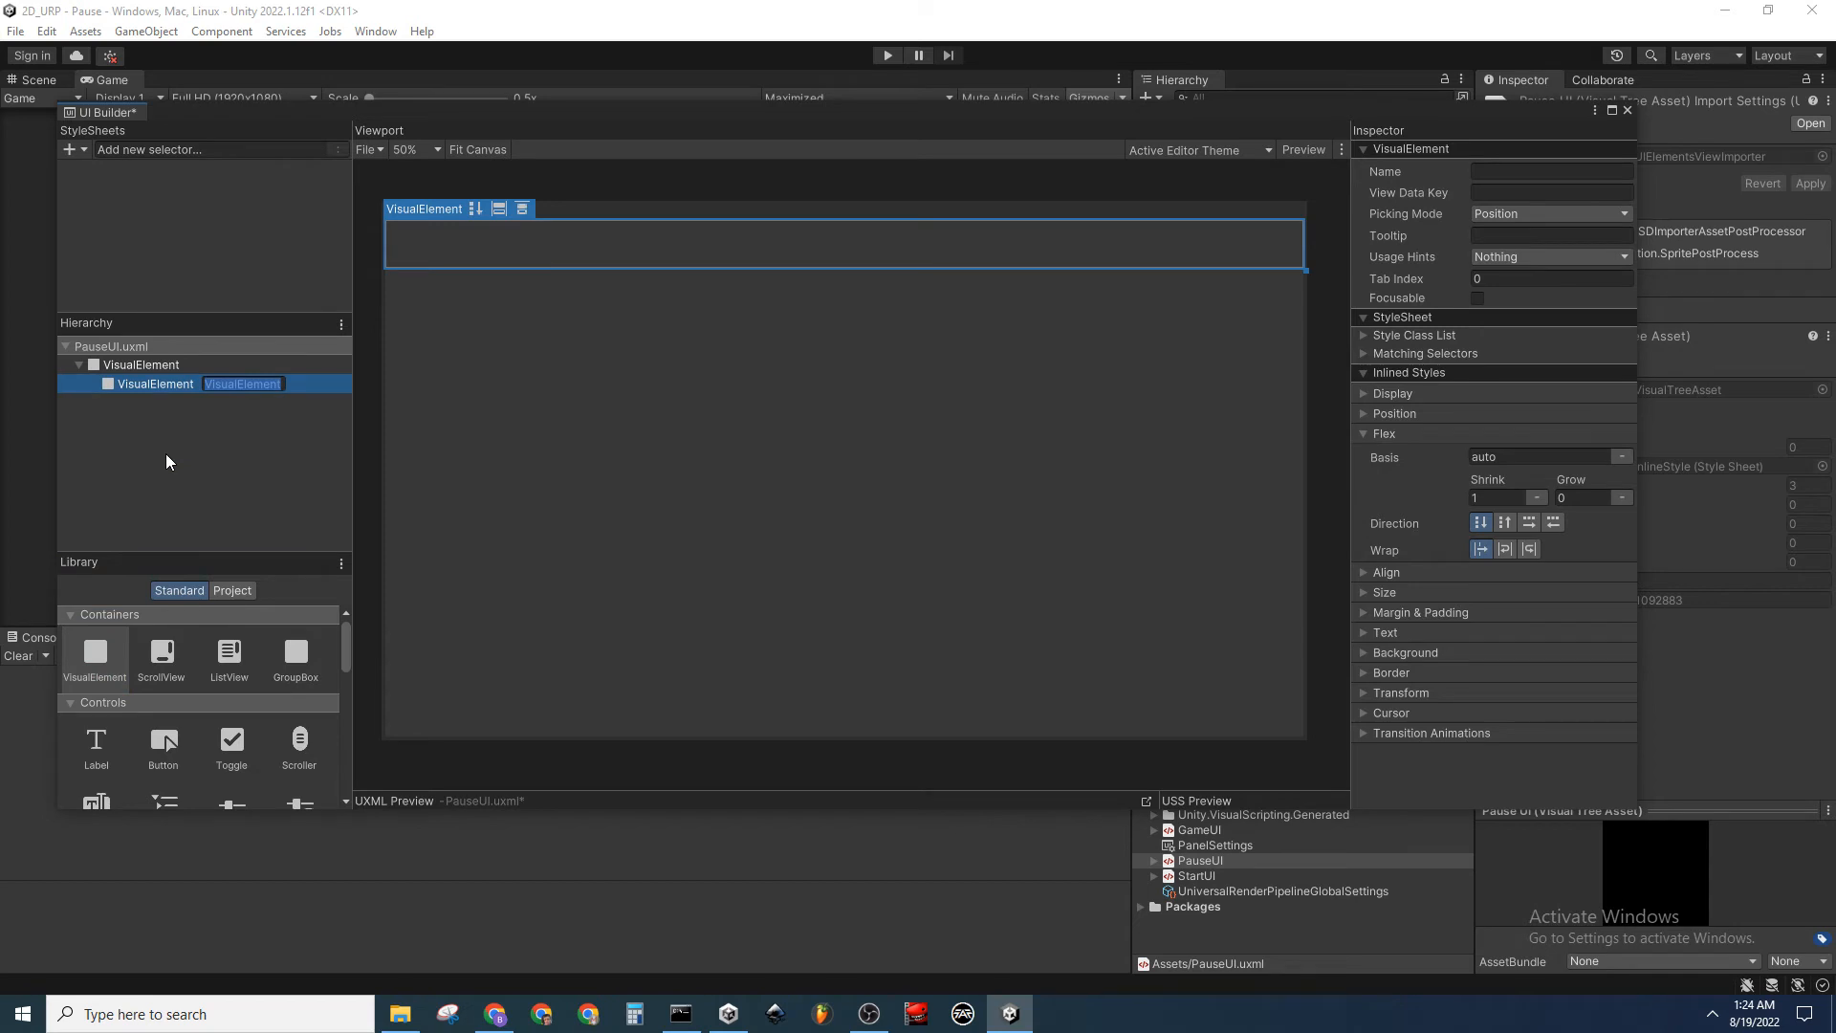
{"action": "type", "text": "Pause"}
{"action": "key", "text": "BackSpace"}
{"action": "key", "text": "BackSpace"}
{"action": "key", "text": "BackSpace"}
{"action": "key", "text": "BackSpace"}
{"action": "key", "text": "BackSpace"}
{"action": "type", "text": "PausePanel"}
{"action": "key", "text": "Return"}
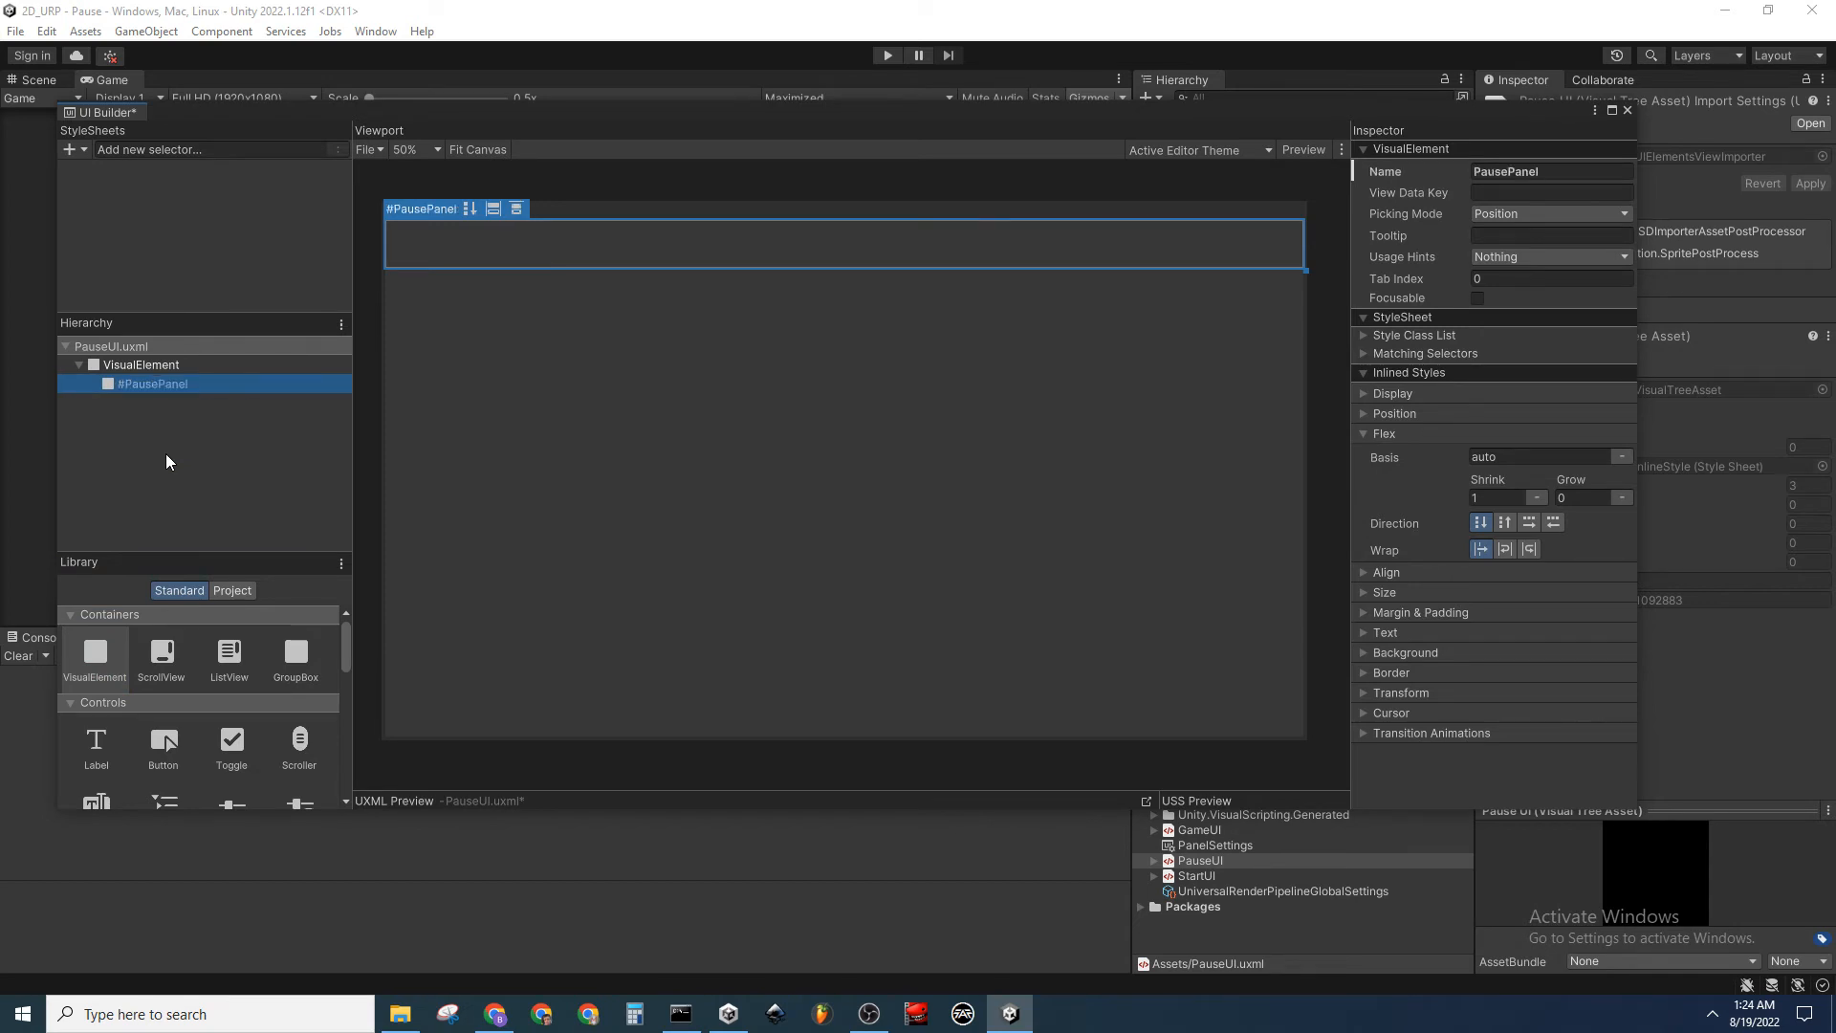
Add a Label inside PausePanel, name it Title, and set its text to "Paused"
{"action": "left_click_drag", "start_coordinate": [129, 737], "coordinate": [178, 384]}
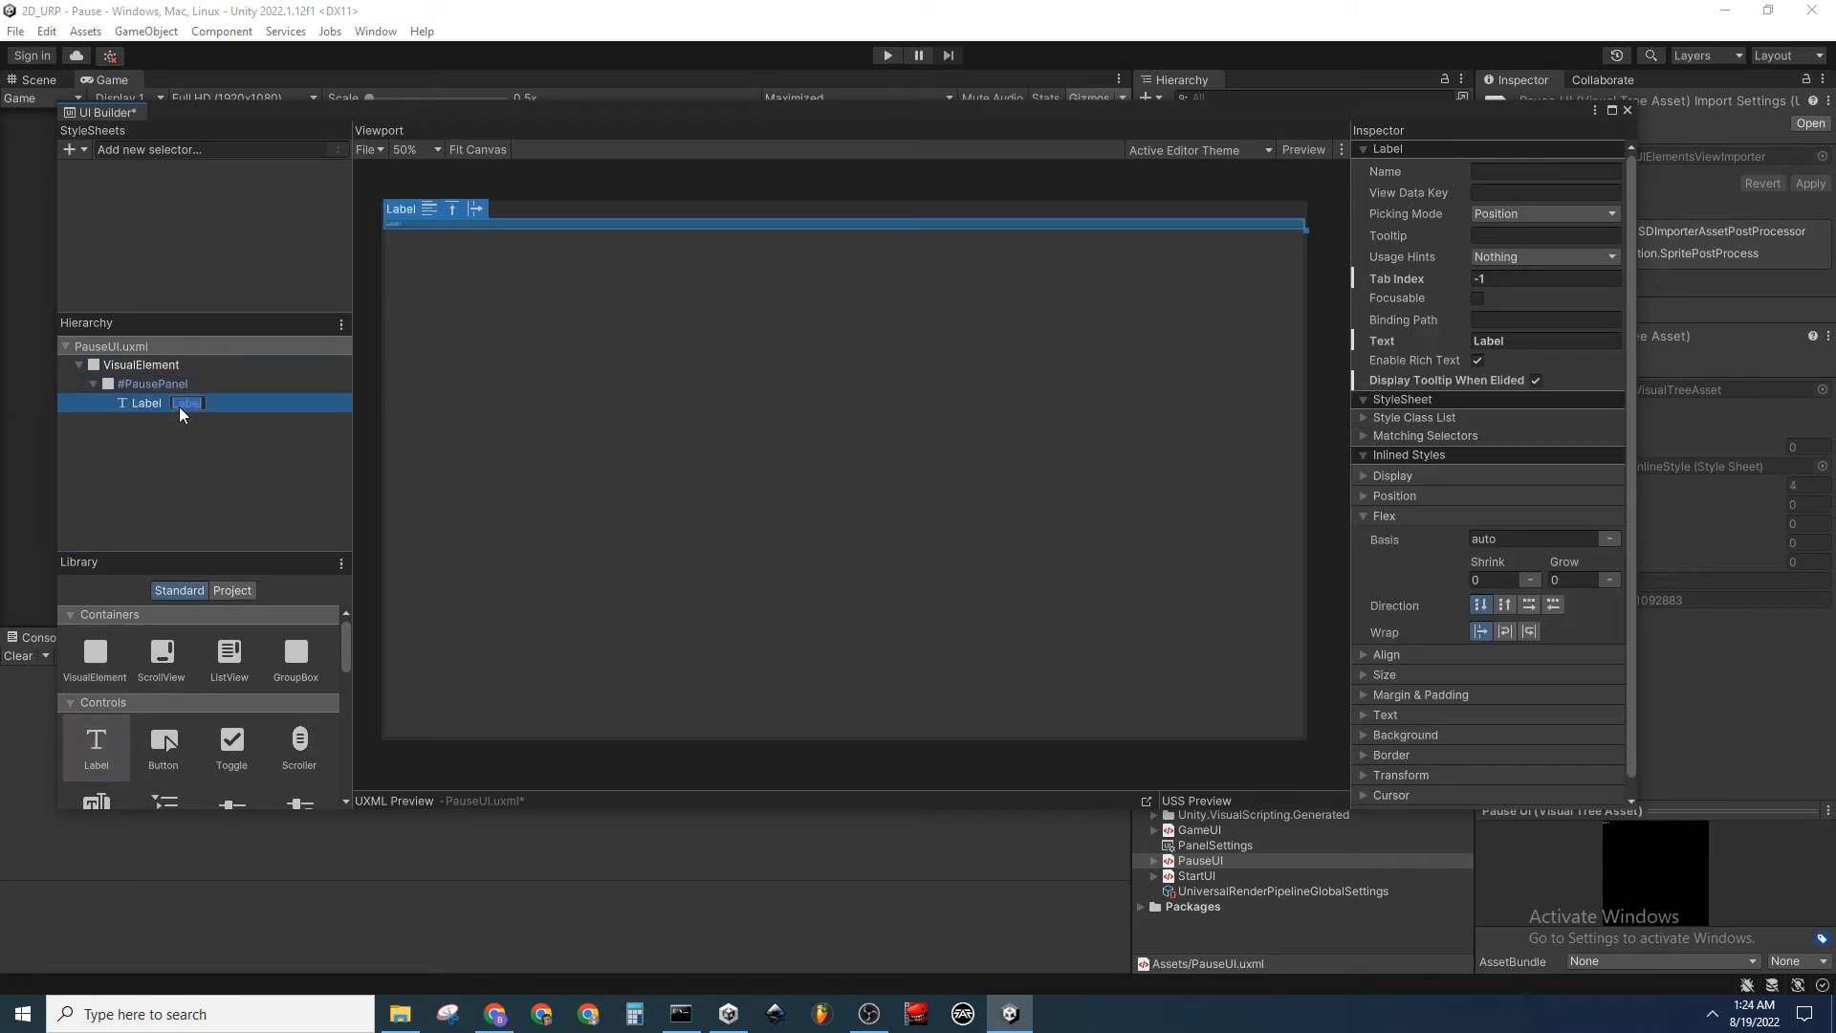
{"action": "left_click", "coordinate": [180, 406]}
{"action": "type", "text": "Title"}
{"action": "key", "text": "Return"}
{"action": "left_click", "coordinate": [1530, 341]}
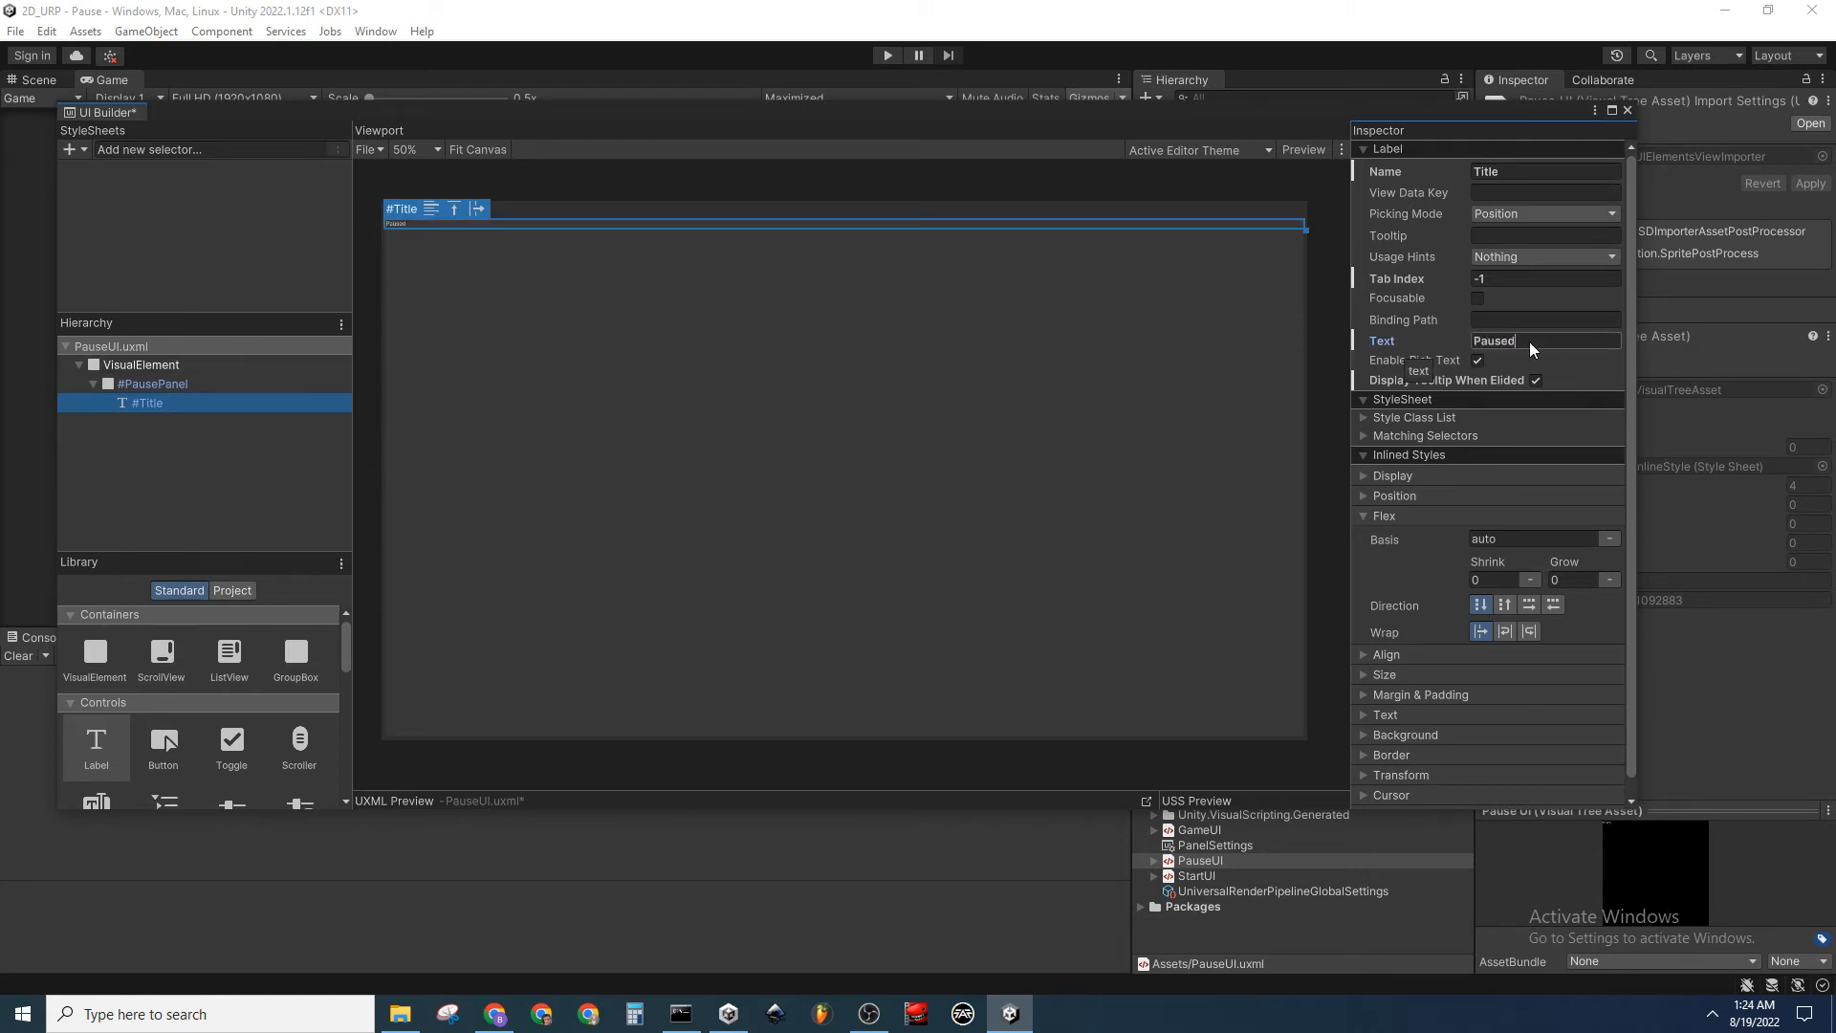
{"action": "left_click", "coordinate": [182, 488]}
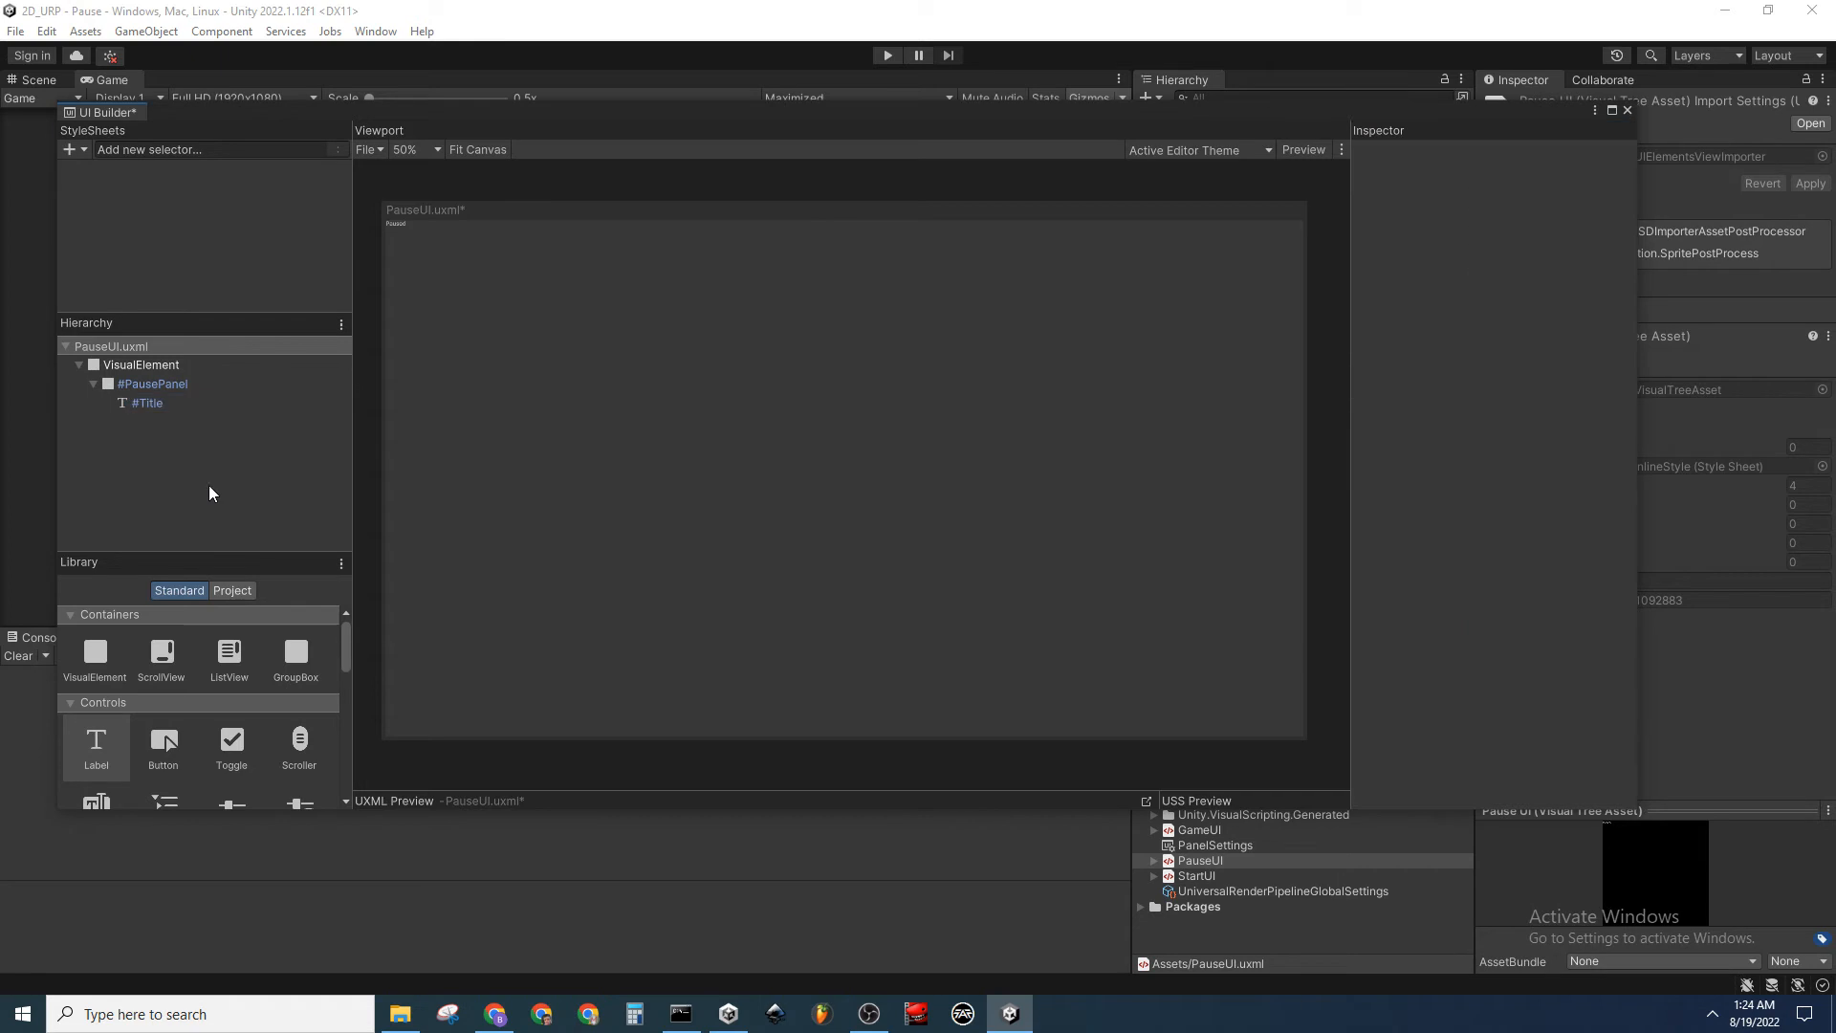
Set PausePanel's background color to white (FFFFFF) with full opacity
{"action": "left_click", "coordinate": [169, 405]}
{"action": "left_click", "coordinate": [197, 383]}
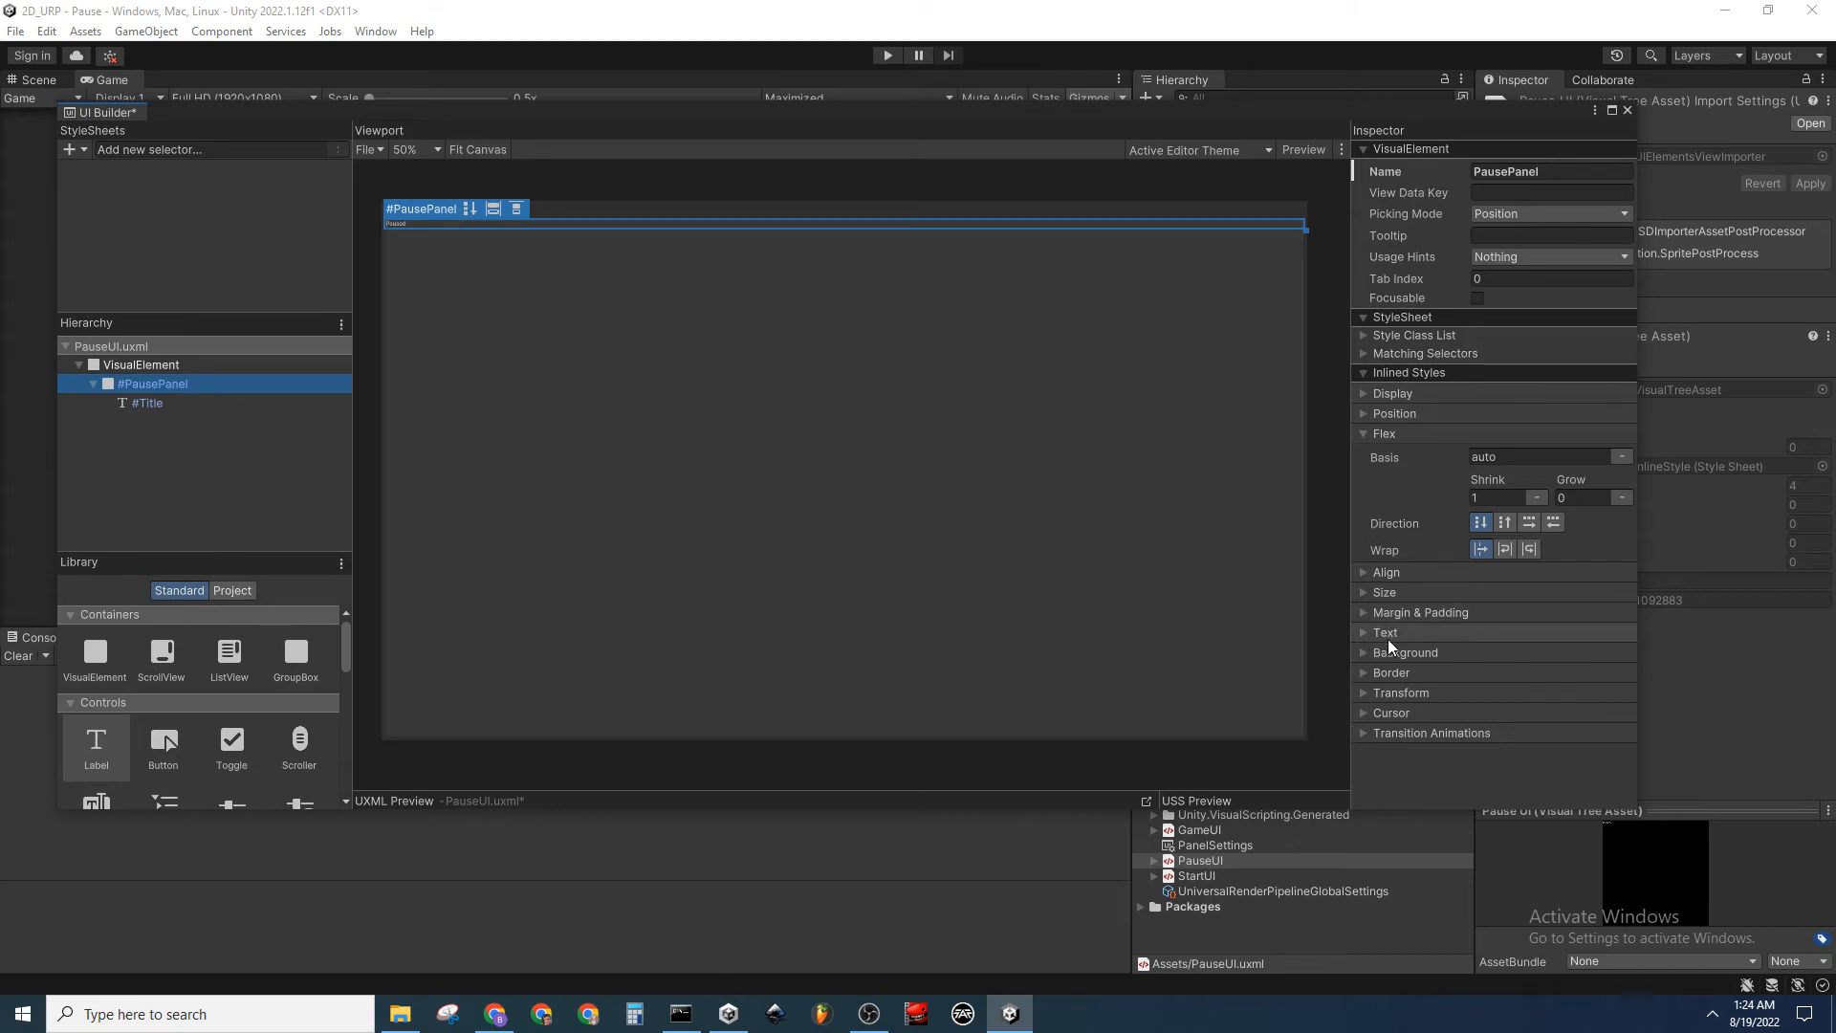
{"action": "left_click", "coordinate": [1364, 654]}
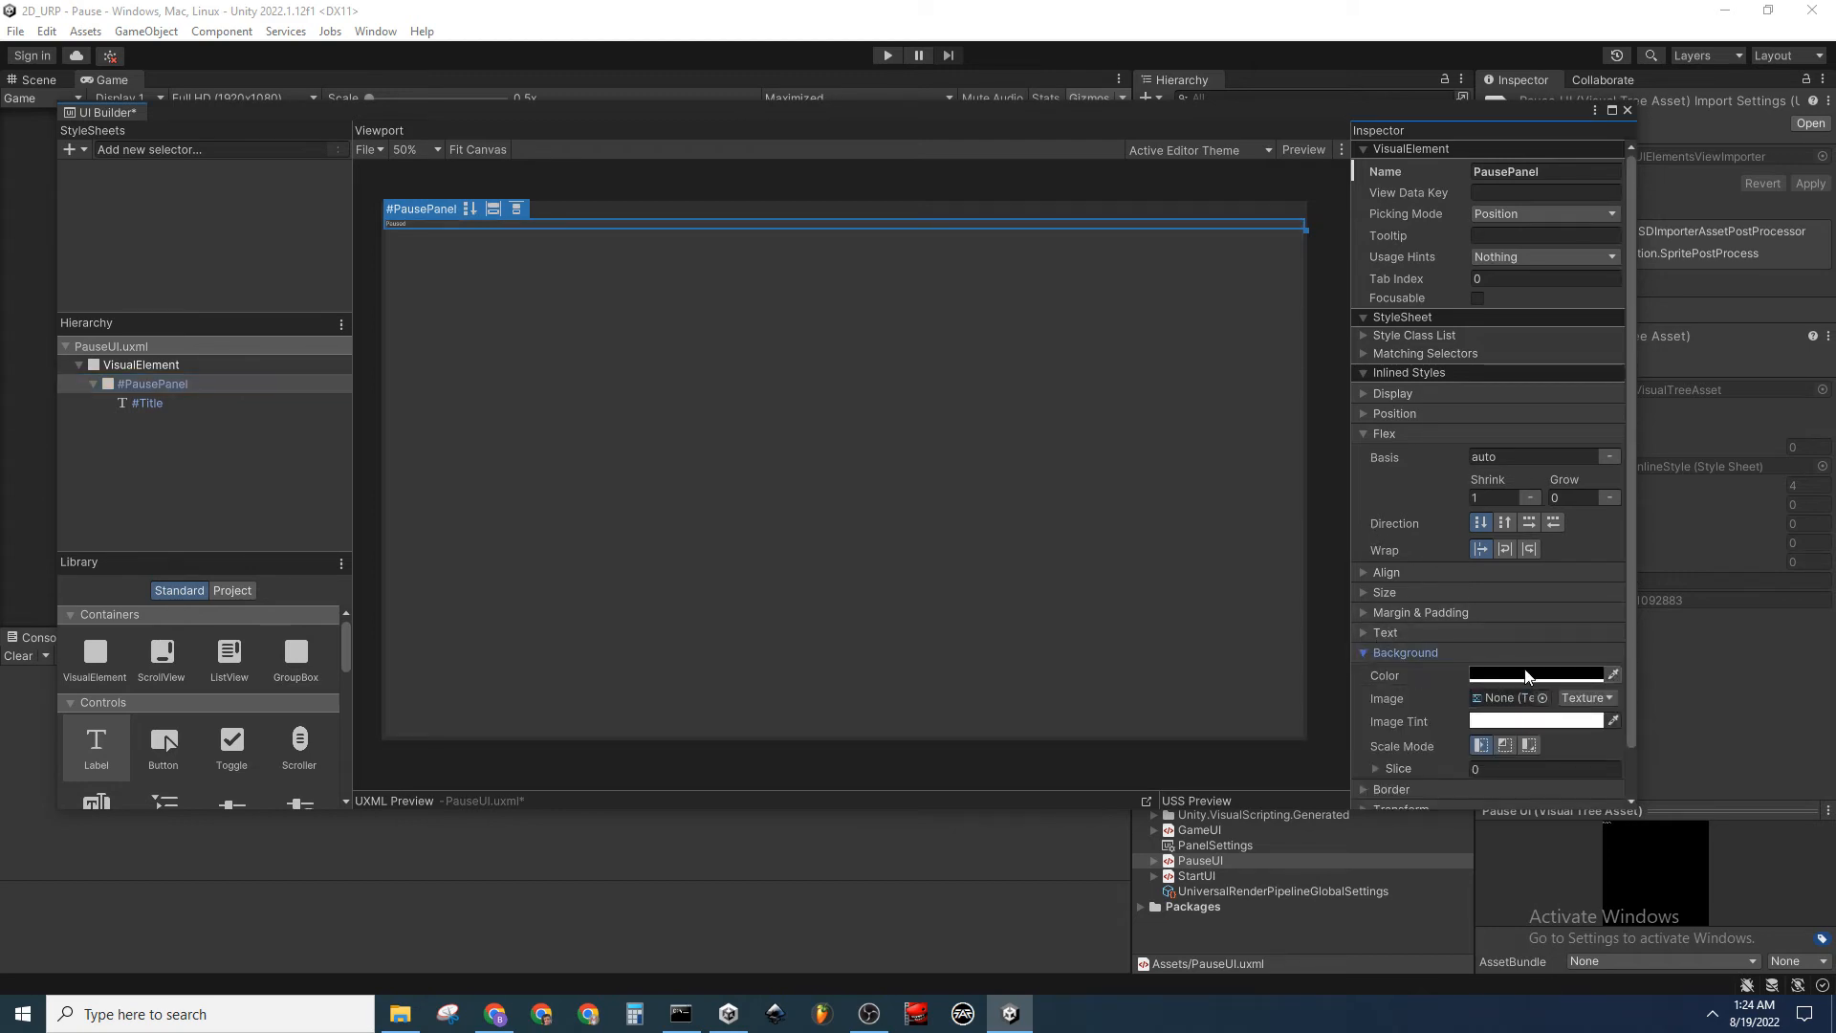
{"action": "left_click", "coordinate": [1523, 683]}
{"action": "left_click_drag", "start_coordinate": [1619, 698], "coordinate": [1563, 618]}
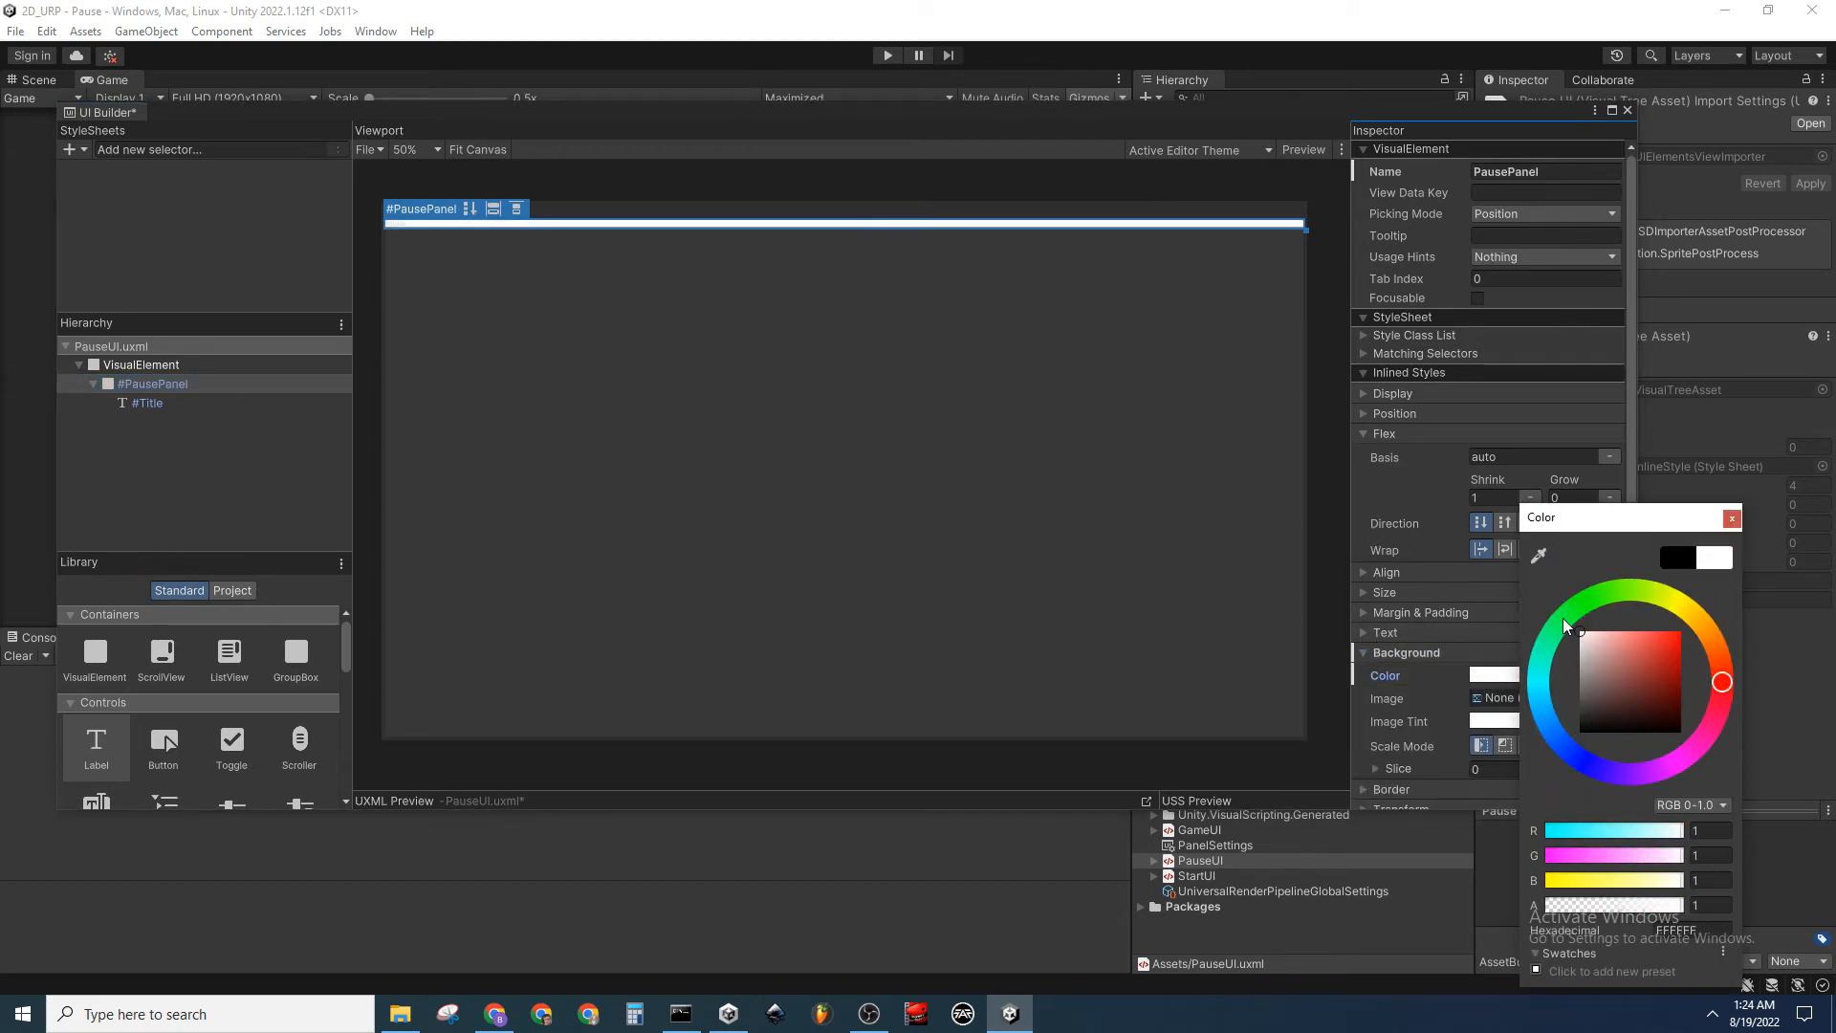
{"action": "left_click", "coordinate": [1732, 519]}
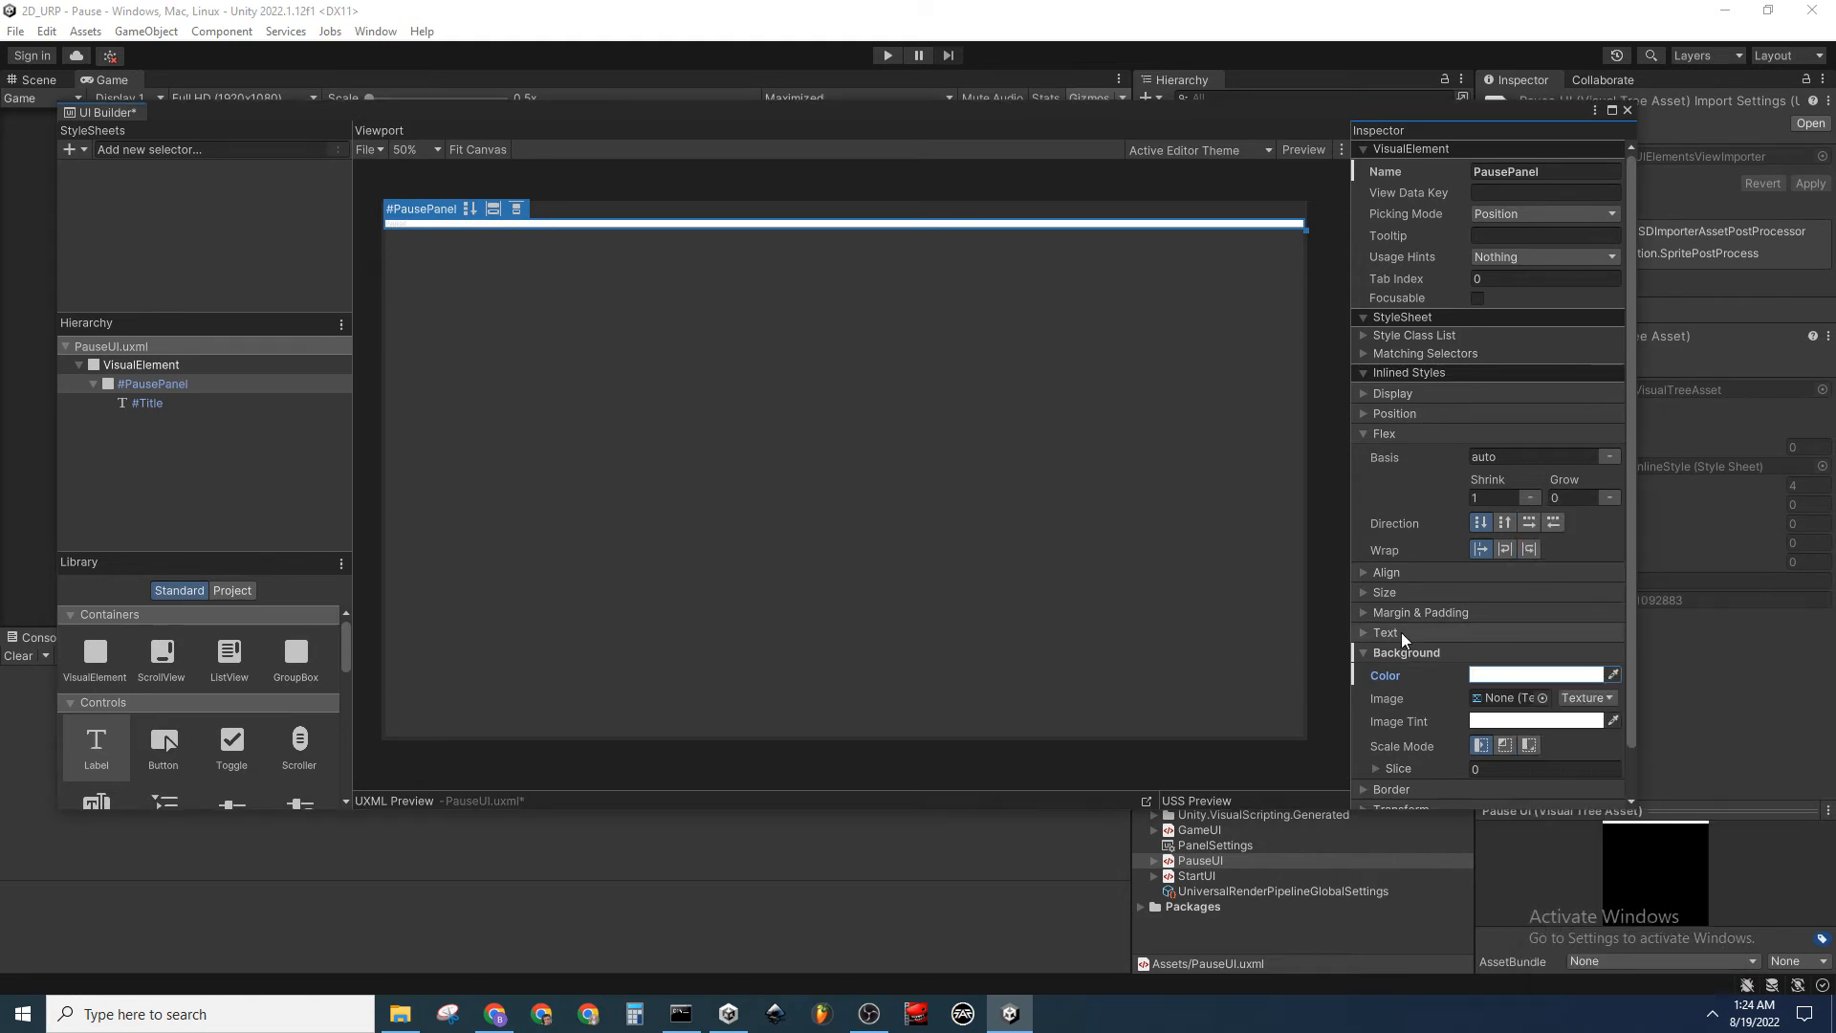
Set PausePanel's text color to black (000000) and its text size to 54 px
{"action": "left_click", "coordinate": [1363, 634]}
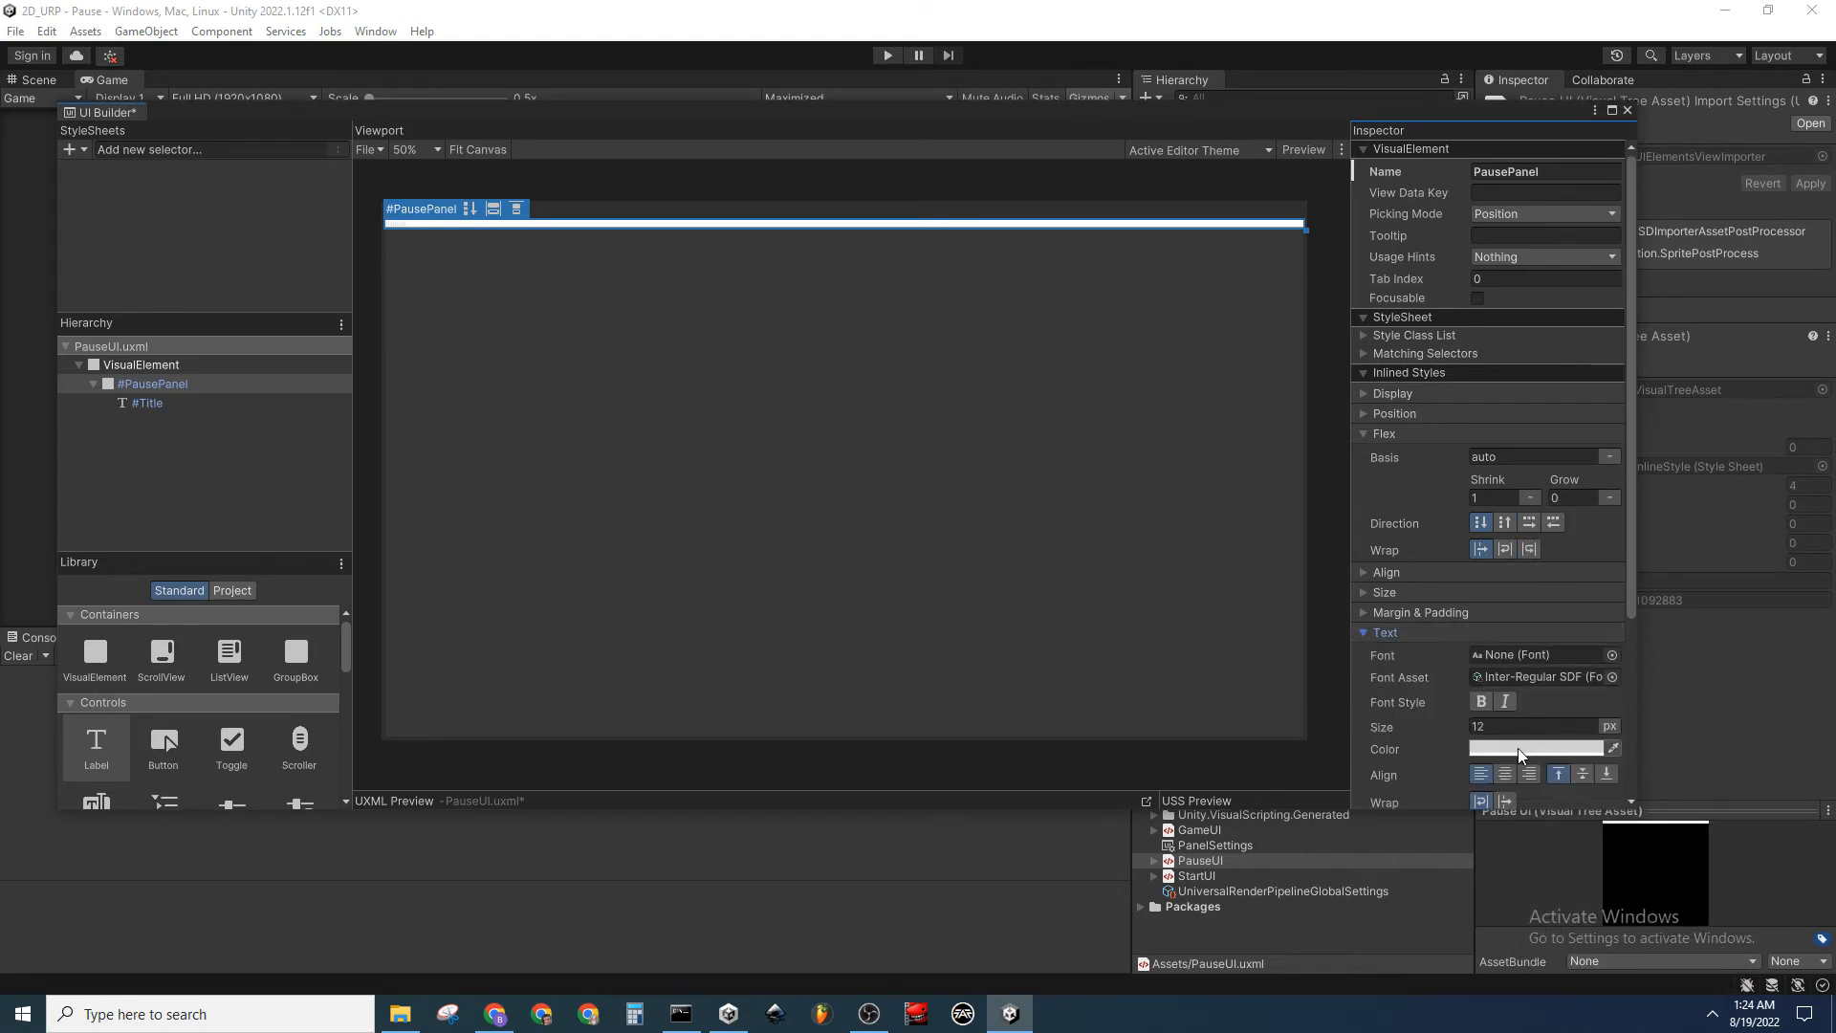
{"action": "left_click", "coordinate": [1518, 748]}
{"action": "left_click_drag", "start_coordinate": [1614, 671], "coordinate": [1534, 749]}
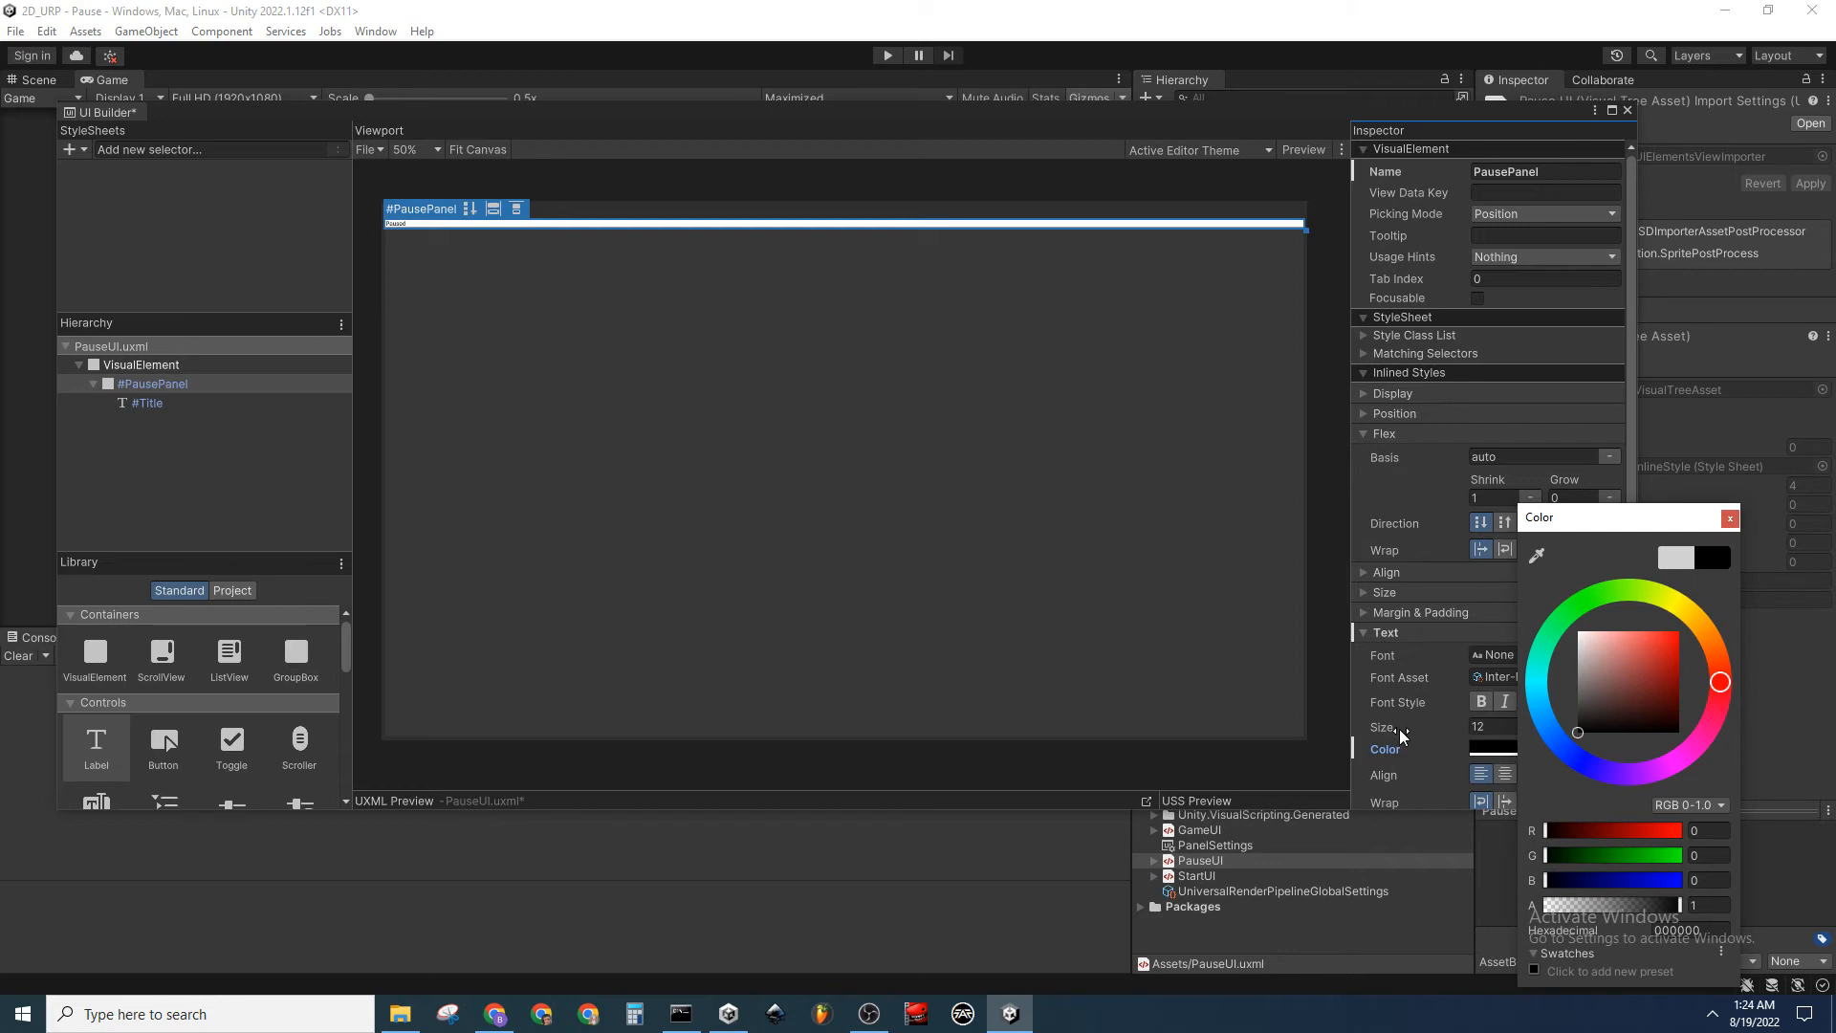
{"action": "left_click_drag", "start_coordinate": [1399, 729], "coordinate": [1427, 727]}
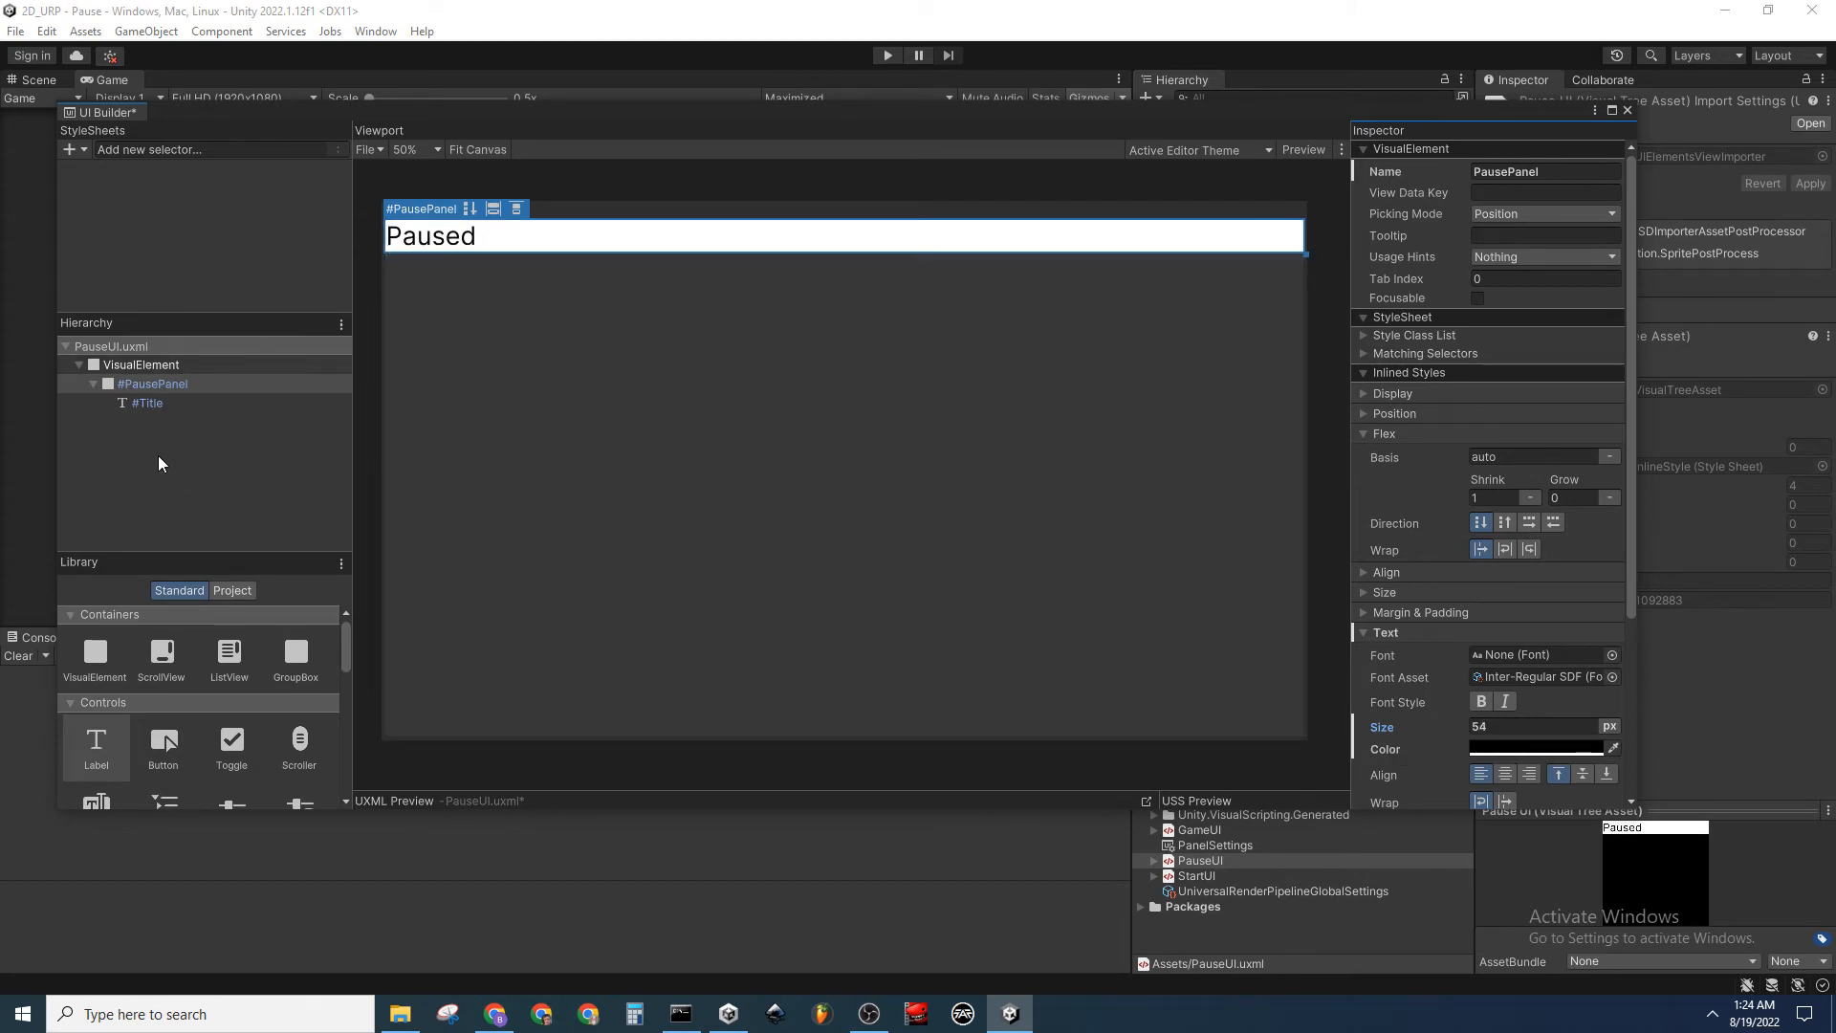
{"action": "left_click", "coordinate": [176, 383]}
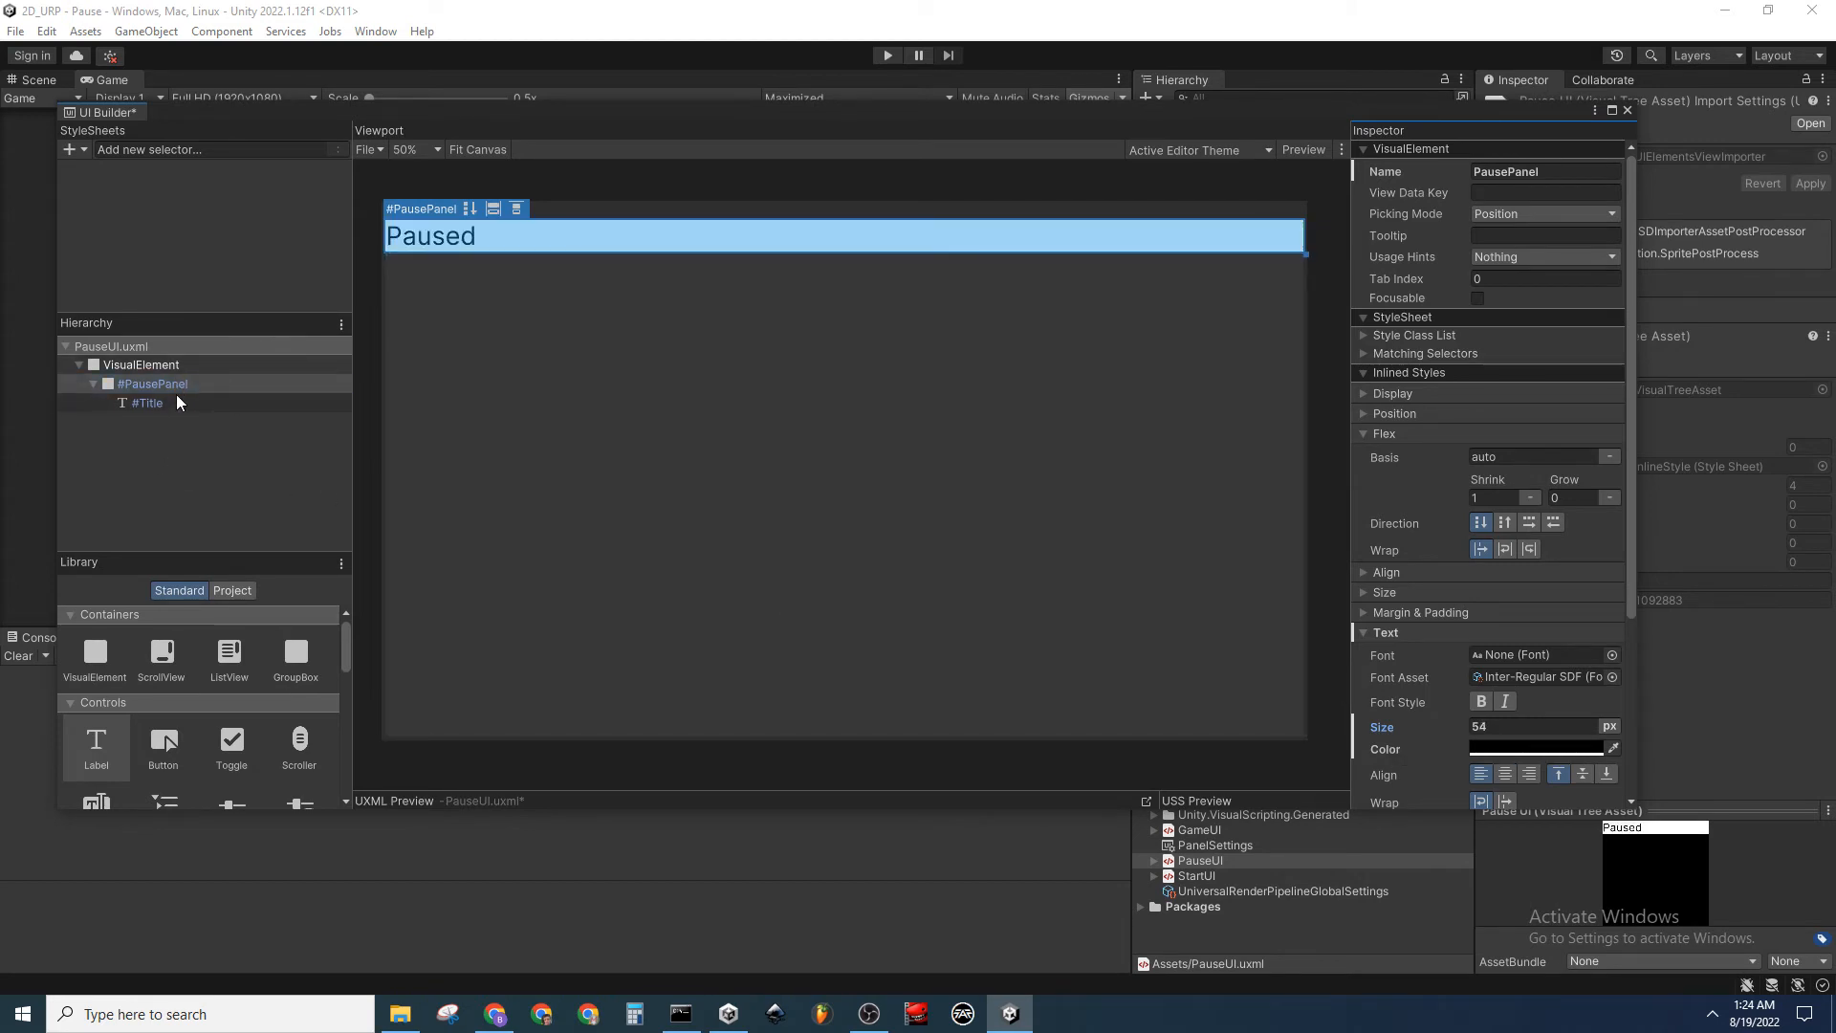
{"action": "left_click", "coordinate": [181, 404]}
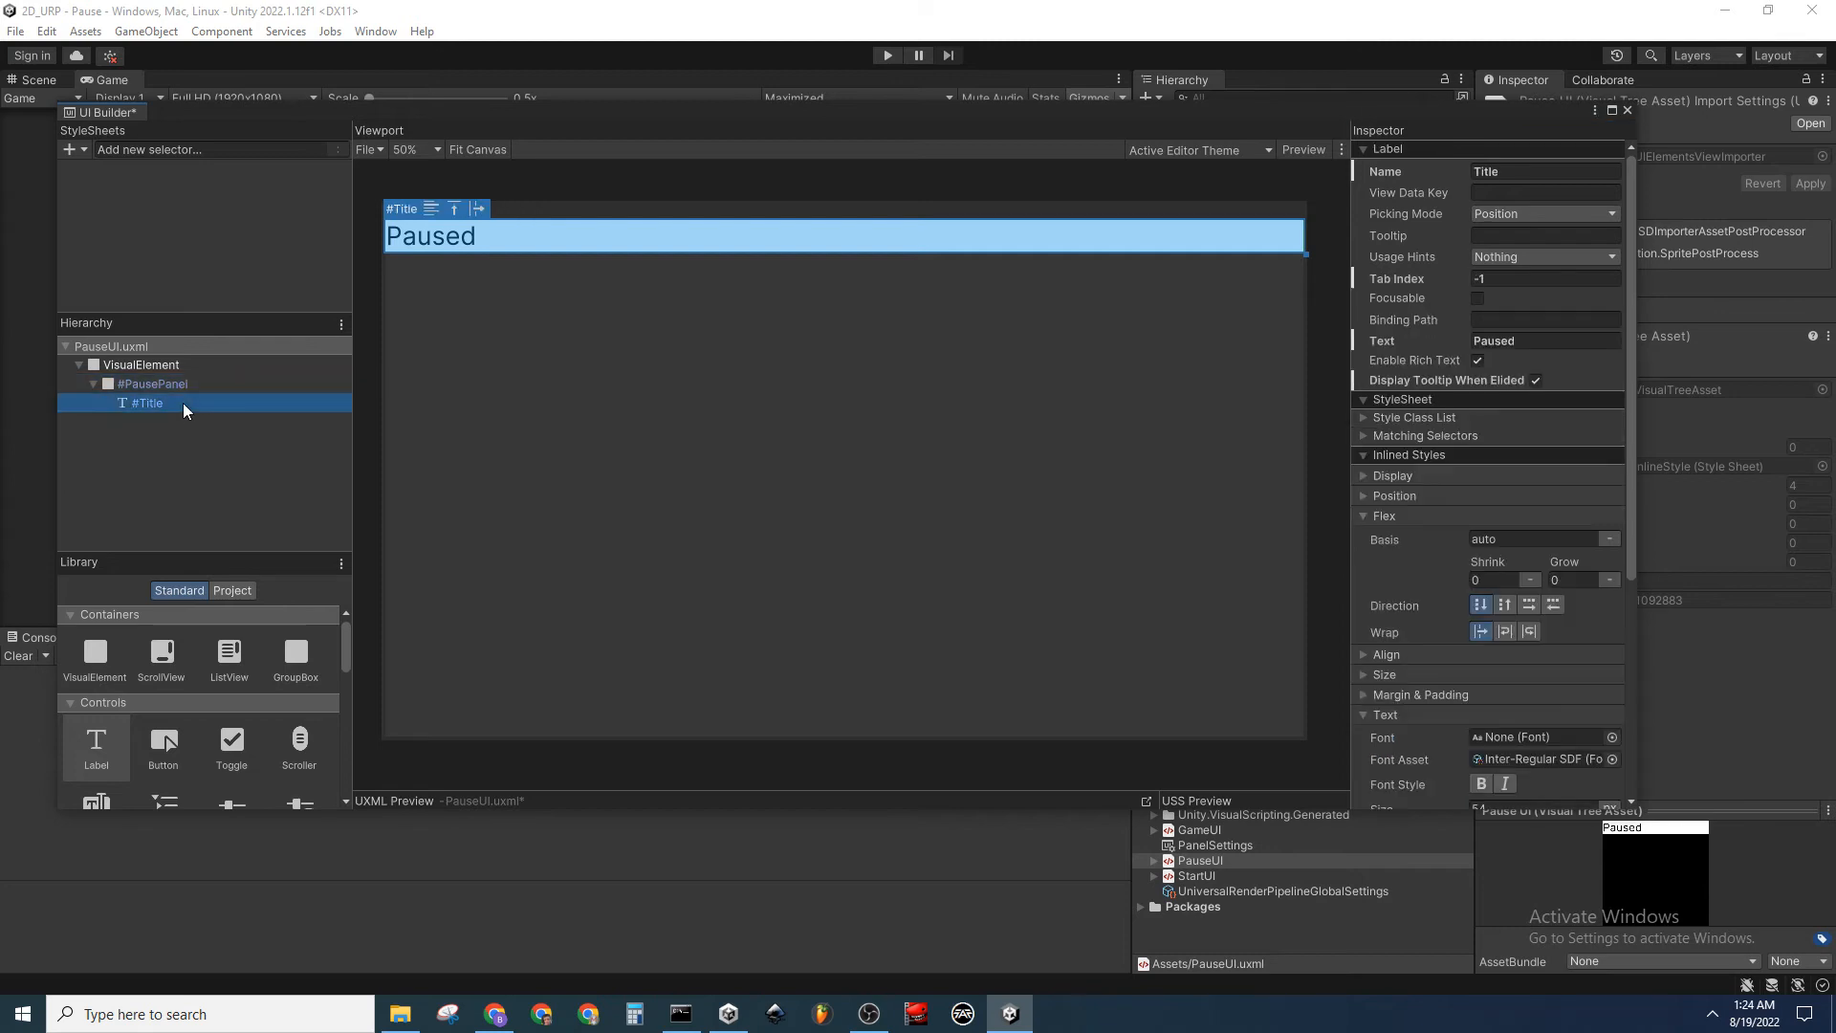
{"action": "left_click", "coordinate": [185, 476]}
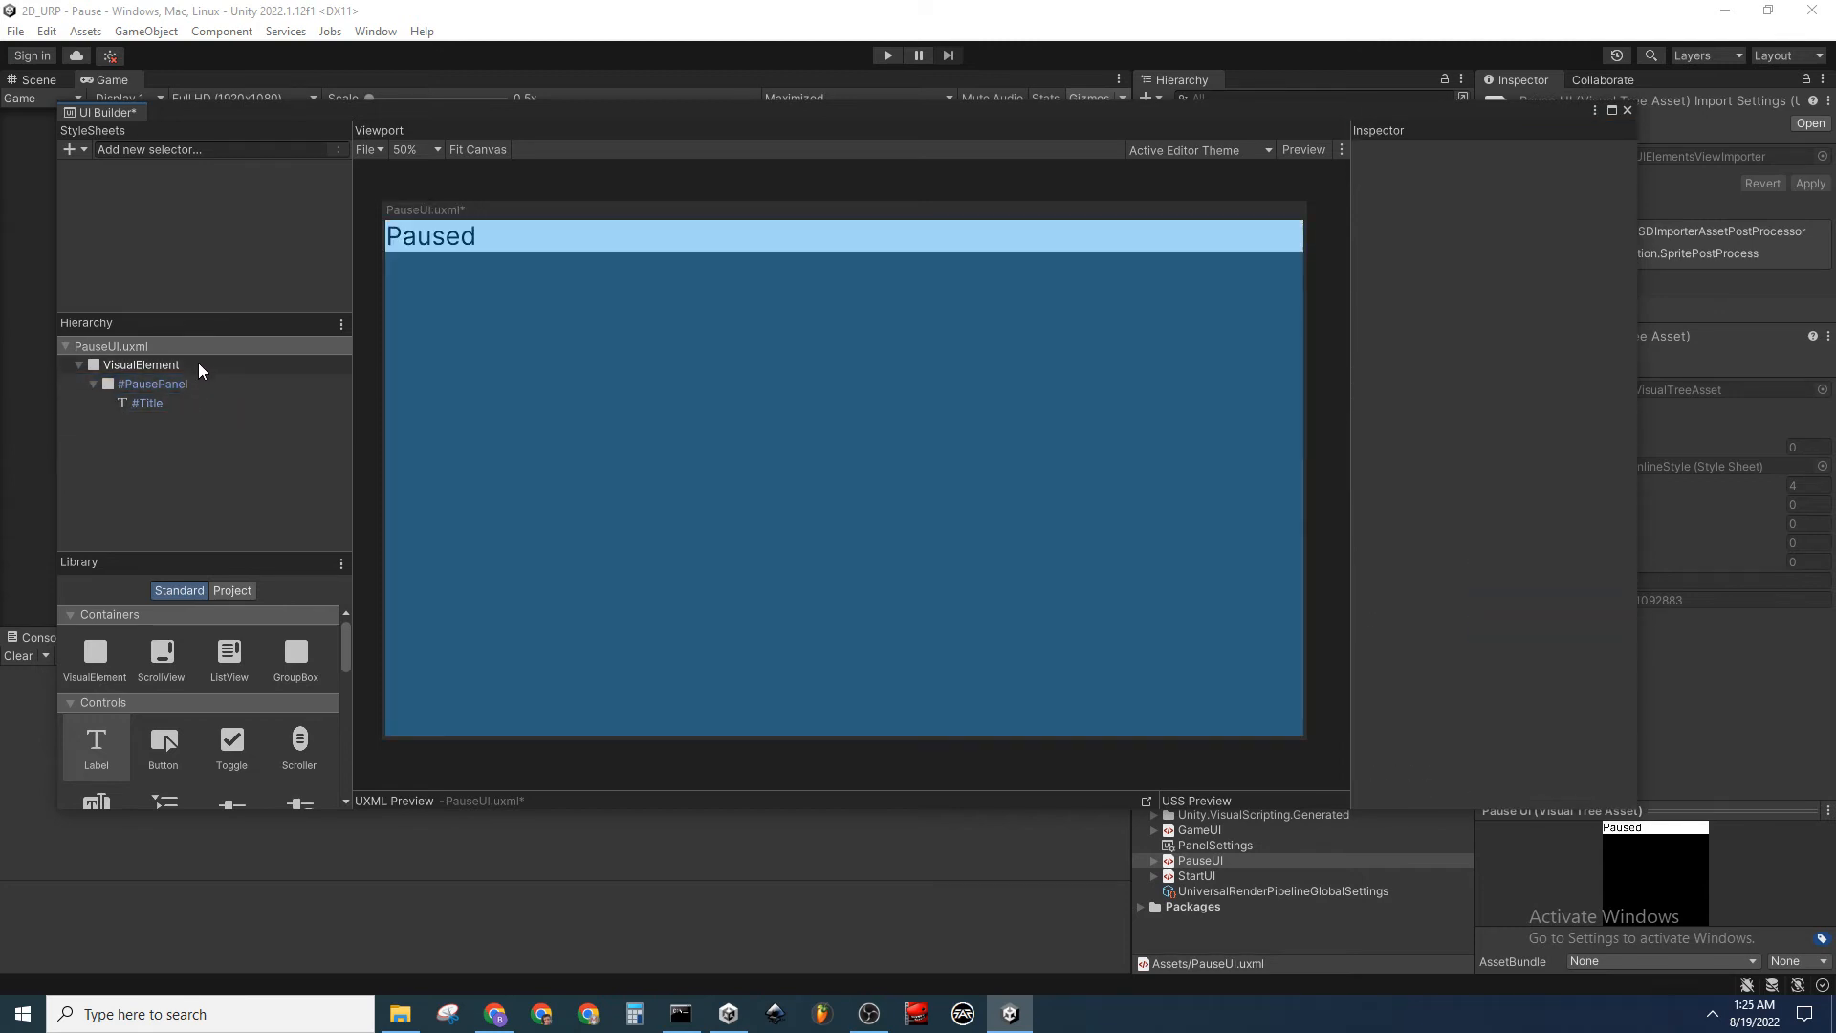
Center the outer VisualElement's contents by setting both Align Items and Justify Content to center
{"action": "left_click", "coordinate": [198, 363]}
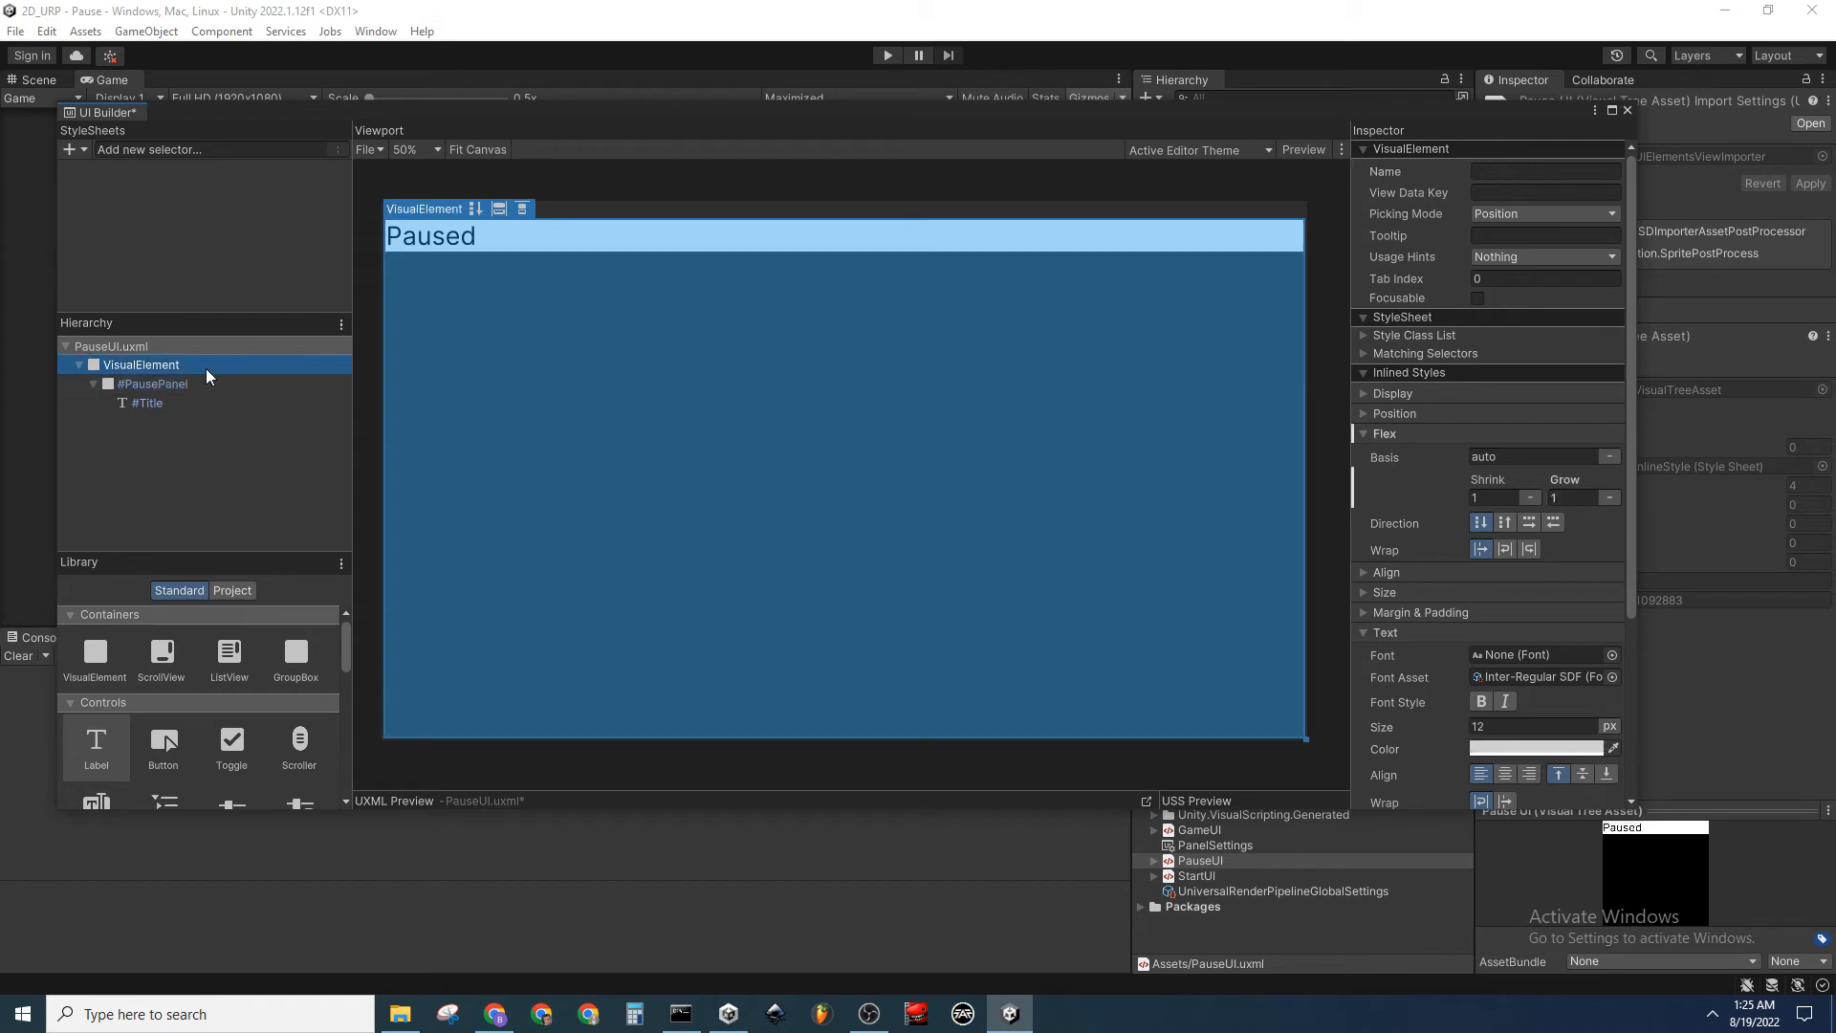
{"action": "left_click", "coordinate": [1365, 632]}
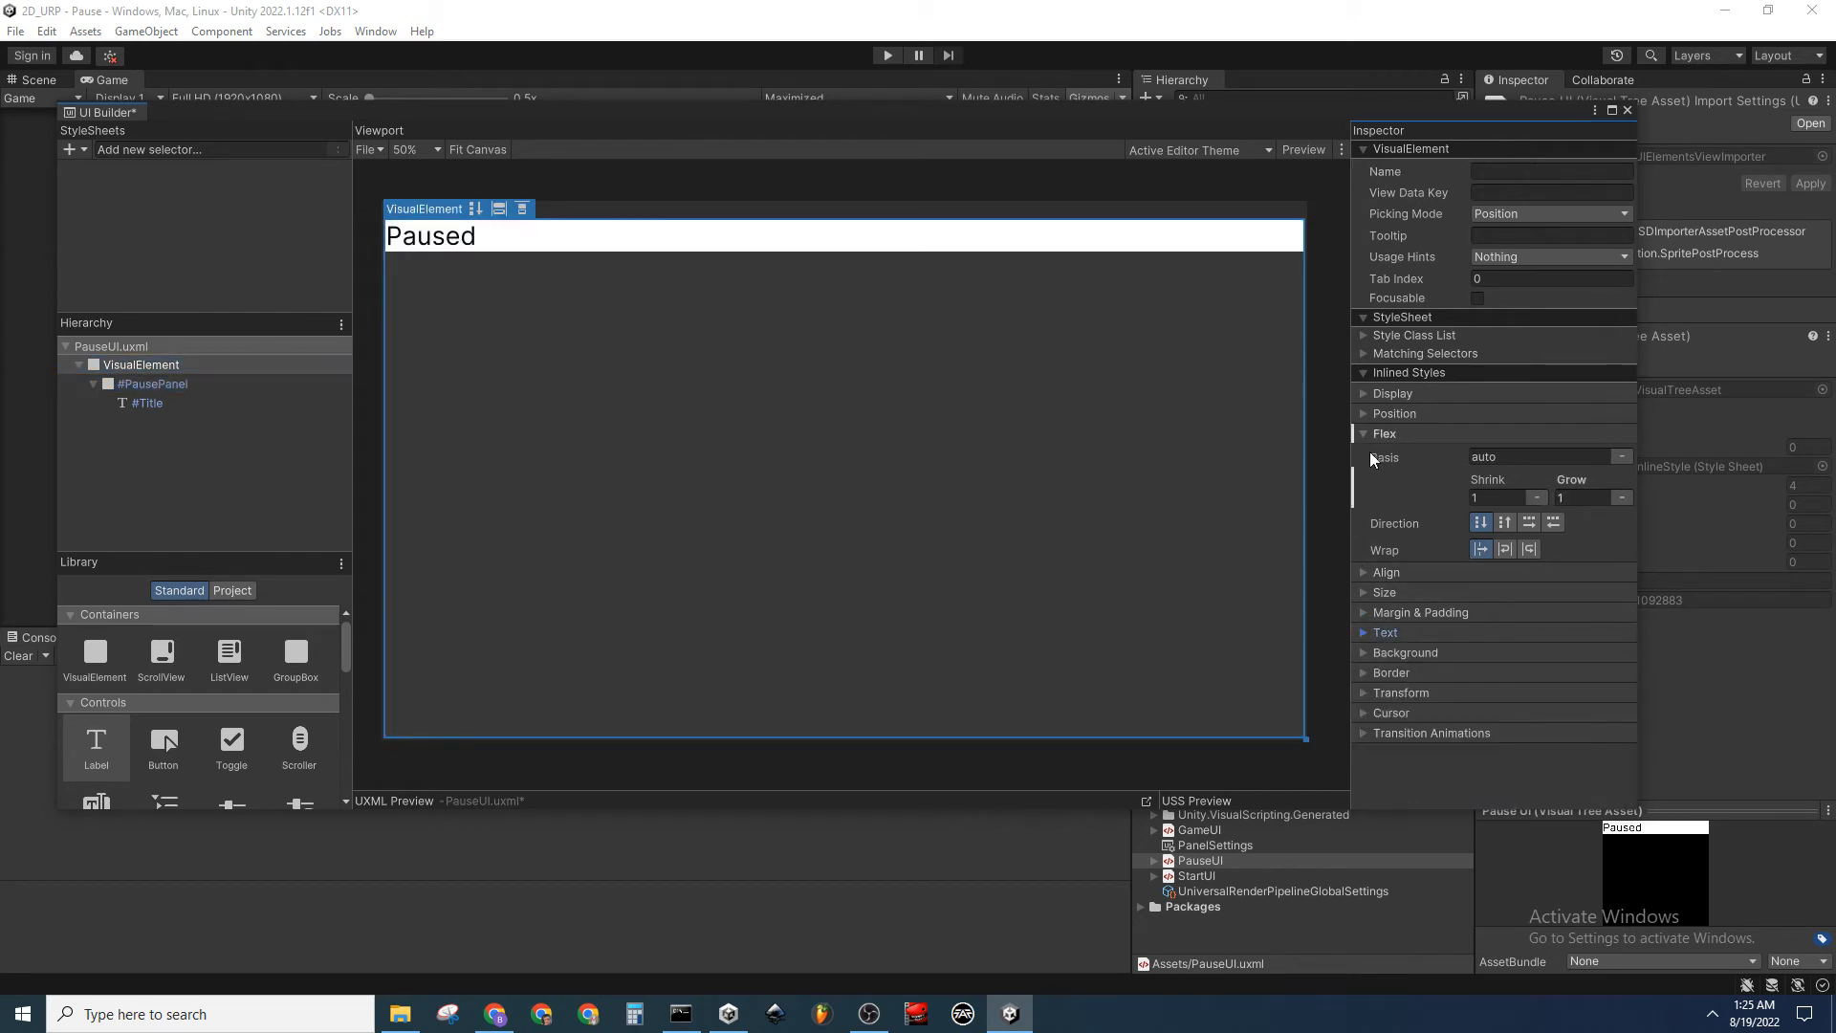
{"action": "left_click", "coordinate": [1365, 435]}
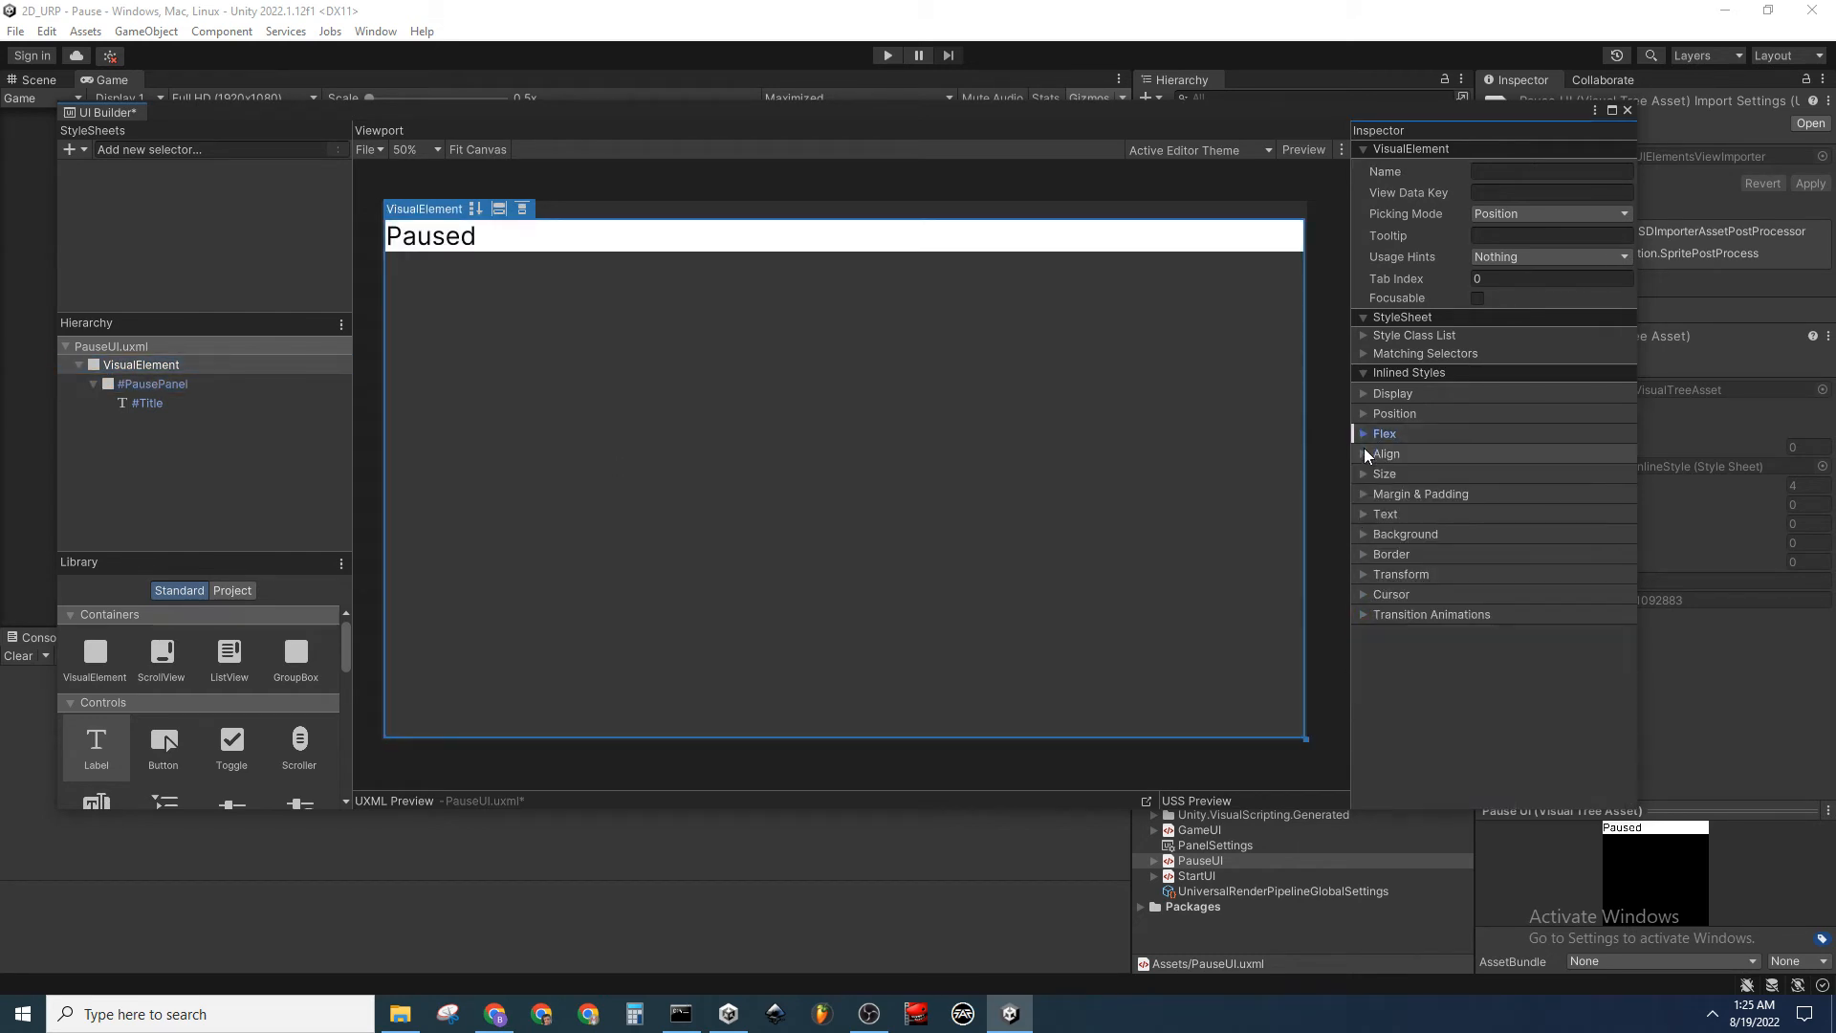
{"action": "left_click", "coordinate": [1366, 455]}
{"action": "left_click", "coordinate": [1546, 476]}
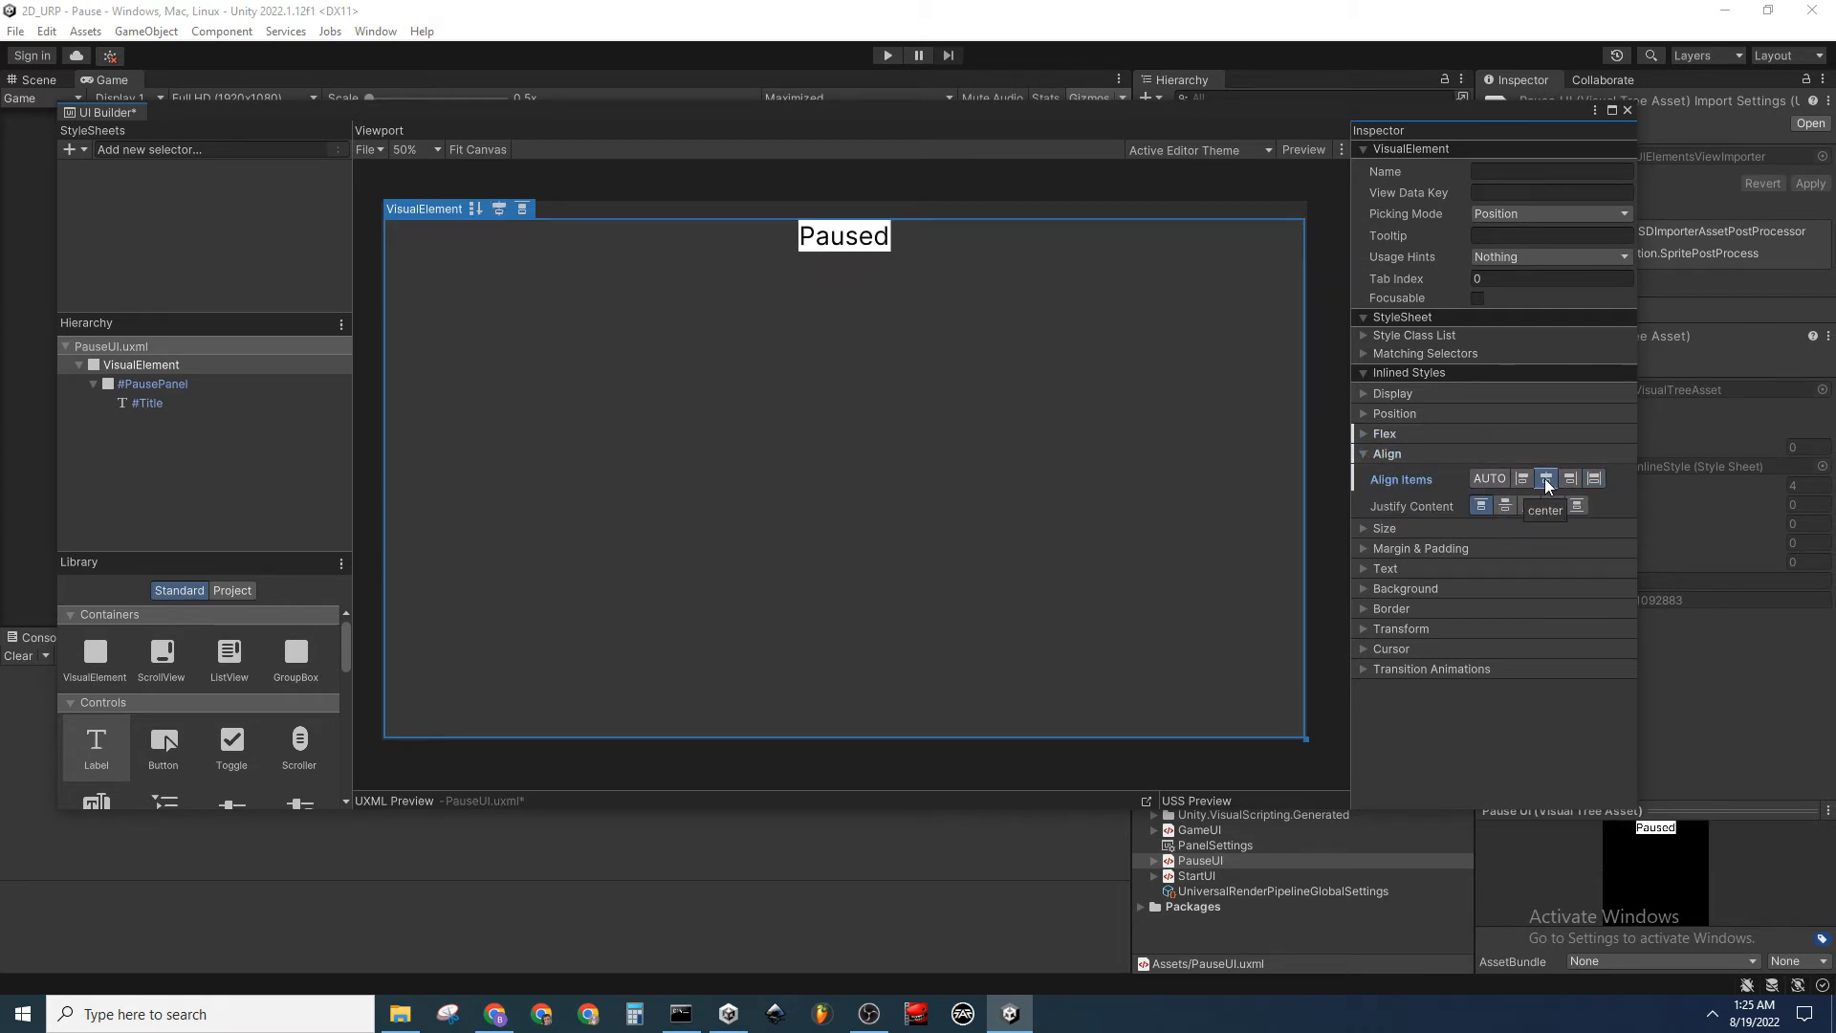
{"action": "left_click", "coordinate": [1503, 505]}
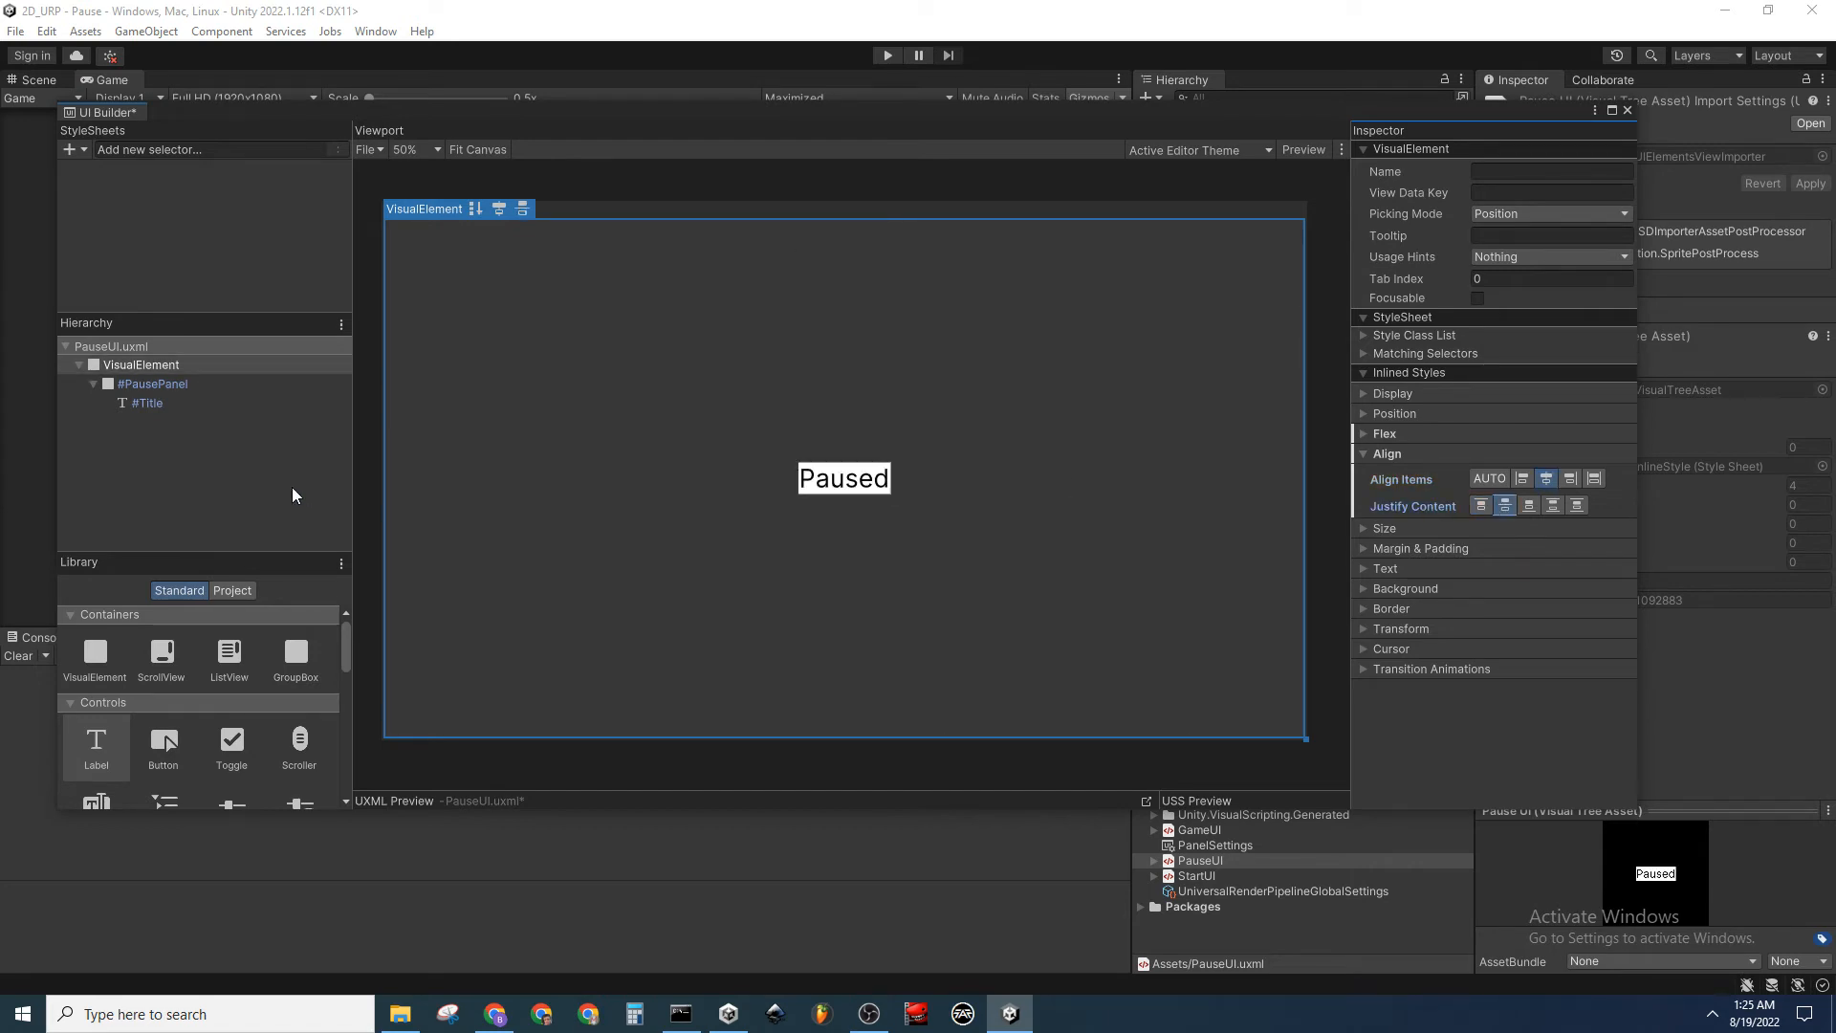
Add two Buttons inside PausePanel below the Title label
{"action": "left_click", "coordinate": [199, 455]}
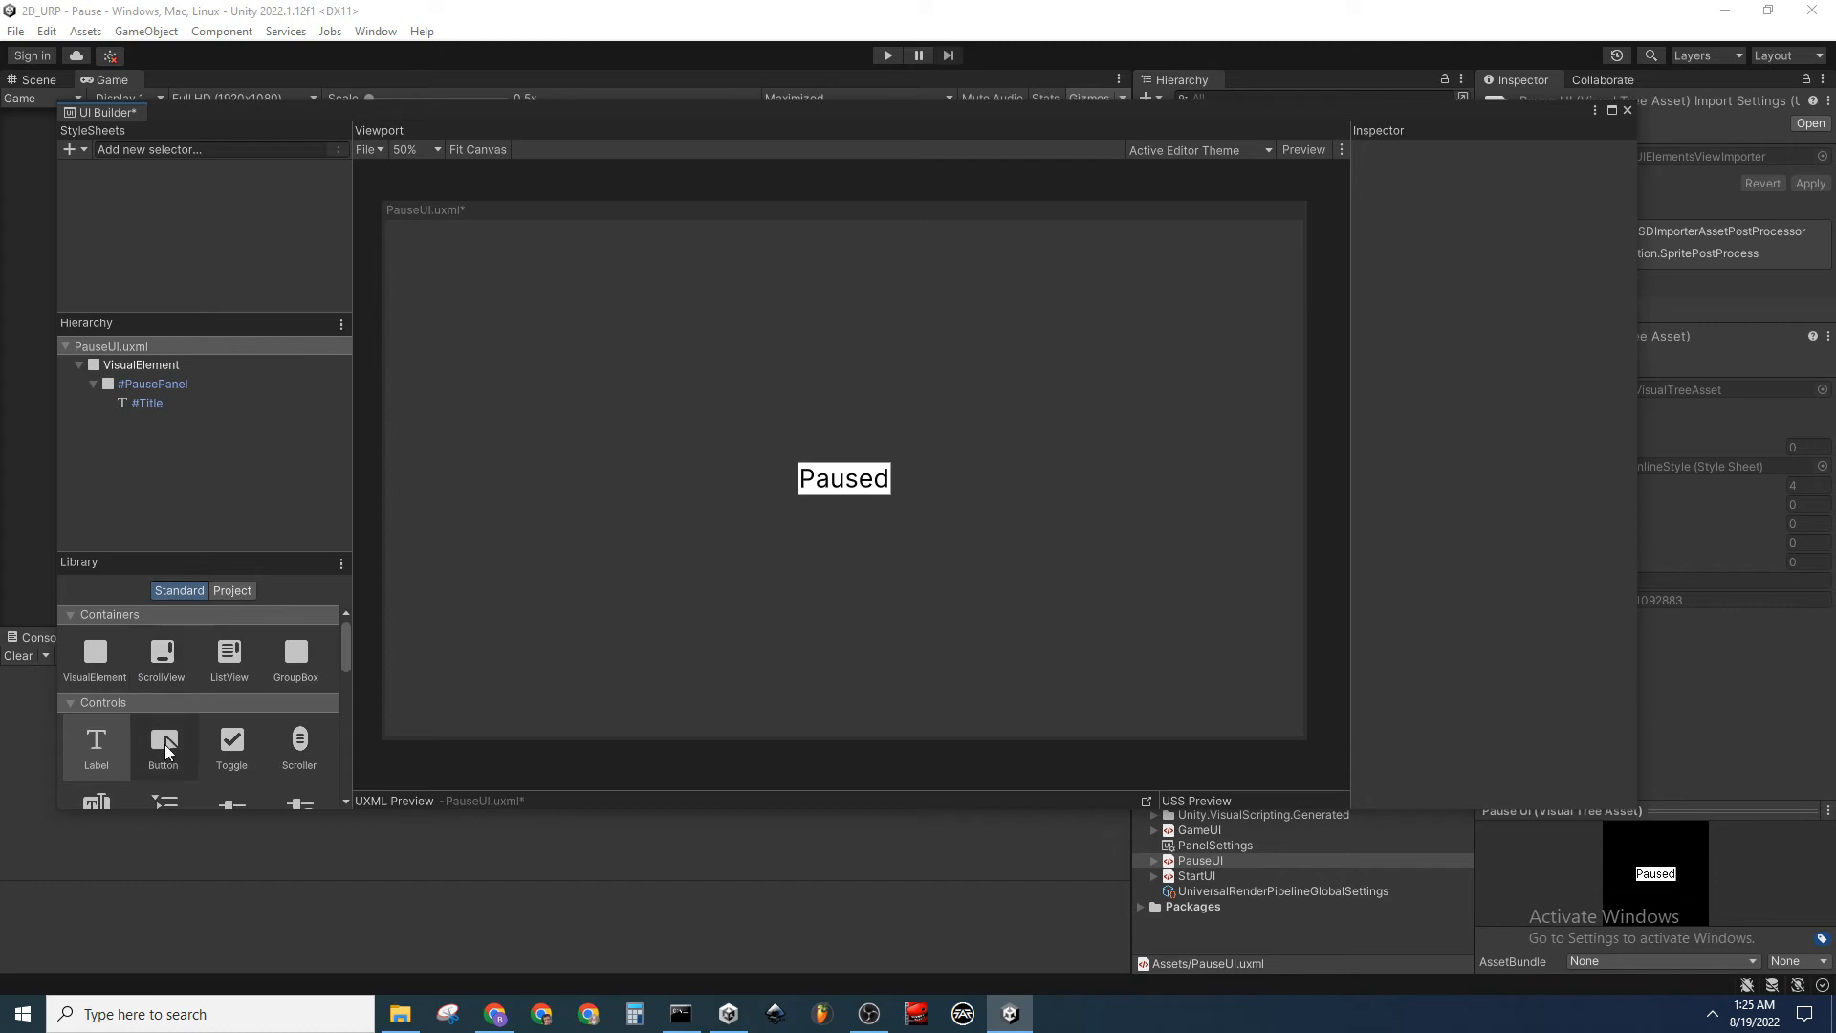
{"action": "left_click_drag", "start_coordinate": [163, 744], "coordinate": [186, 382]}
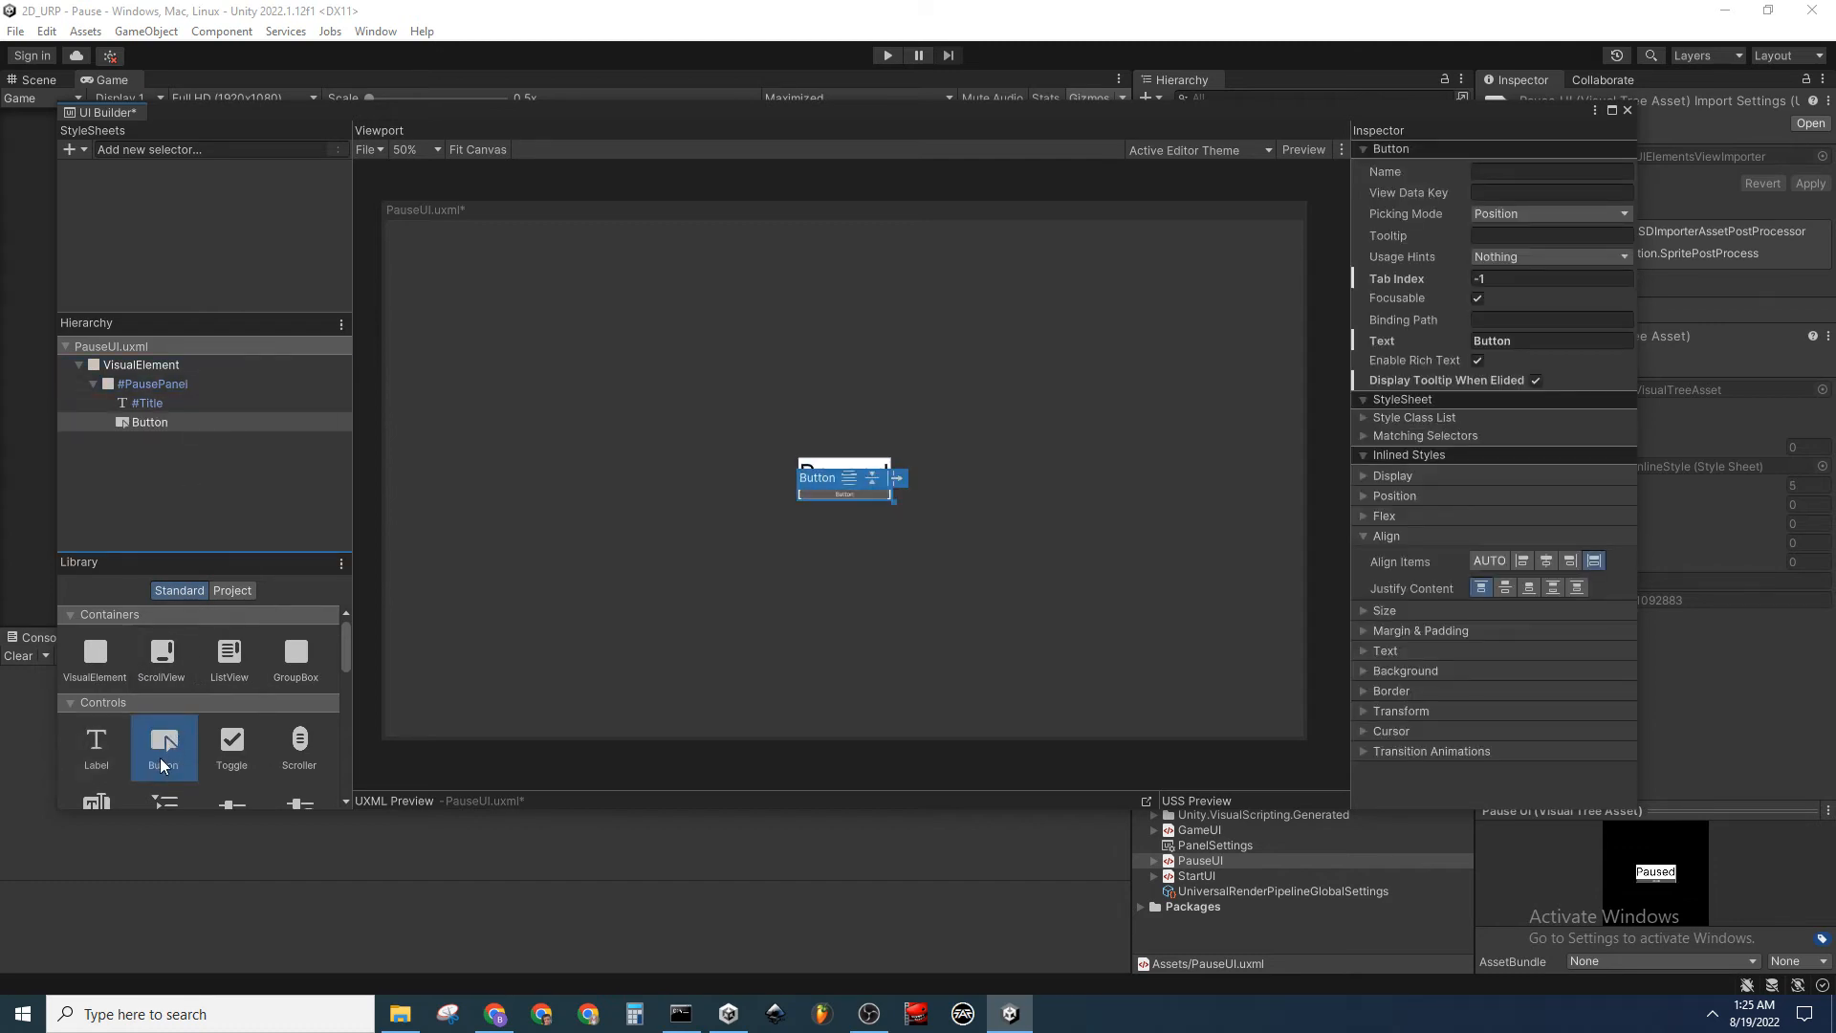
{"action": "left_click_drag", "start_coordinate": [161, 766], "coordinate": [175, 383]}
{"action": "left_click", "coordinate": [220, 502]}
Name PausePanel's first button ReturnToStartButton and set its text to "Return To Start"
{"action": "double_click", "coordinate": [212, 419]}
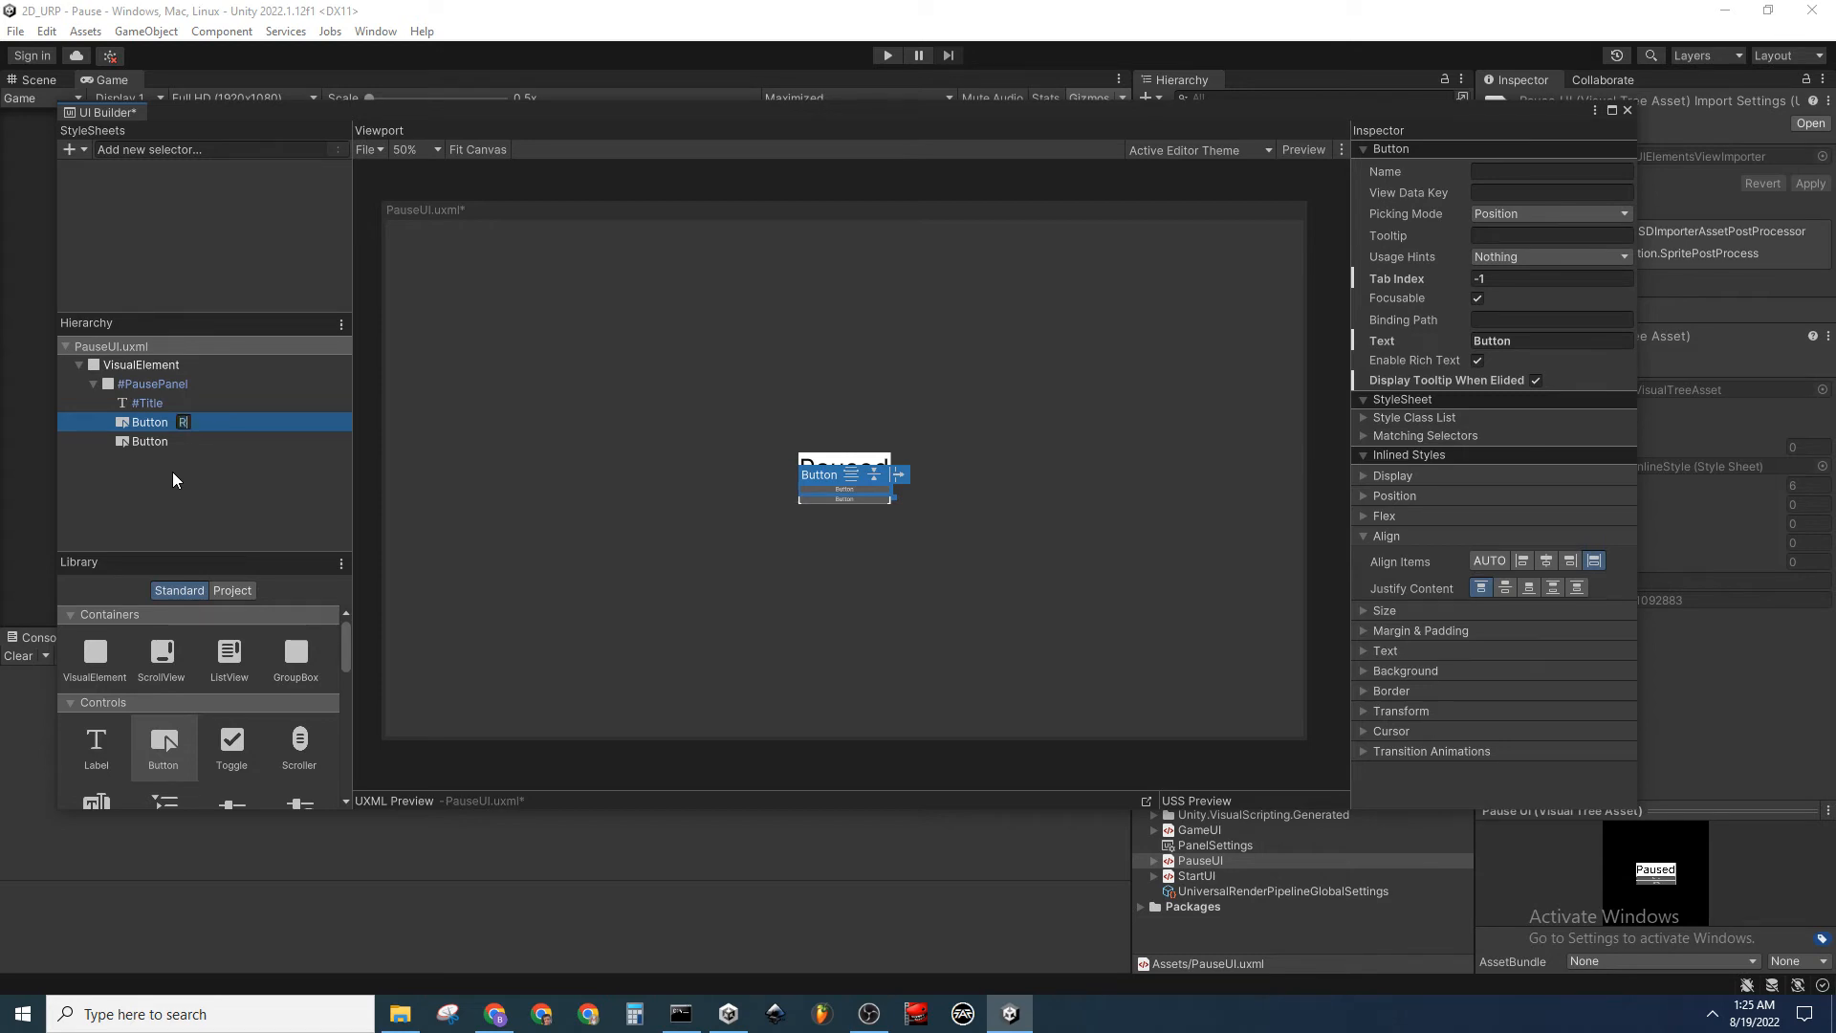
{"action": "type", "text": "ToStartButton"}
{"action": "key", "text": "Return"}
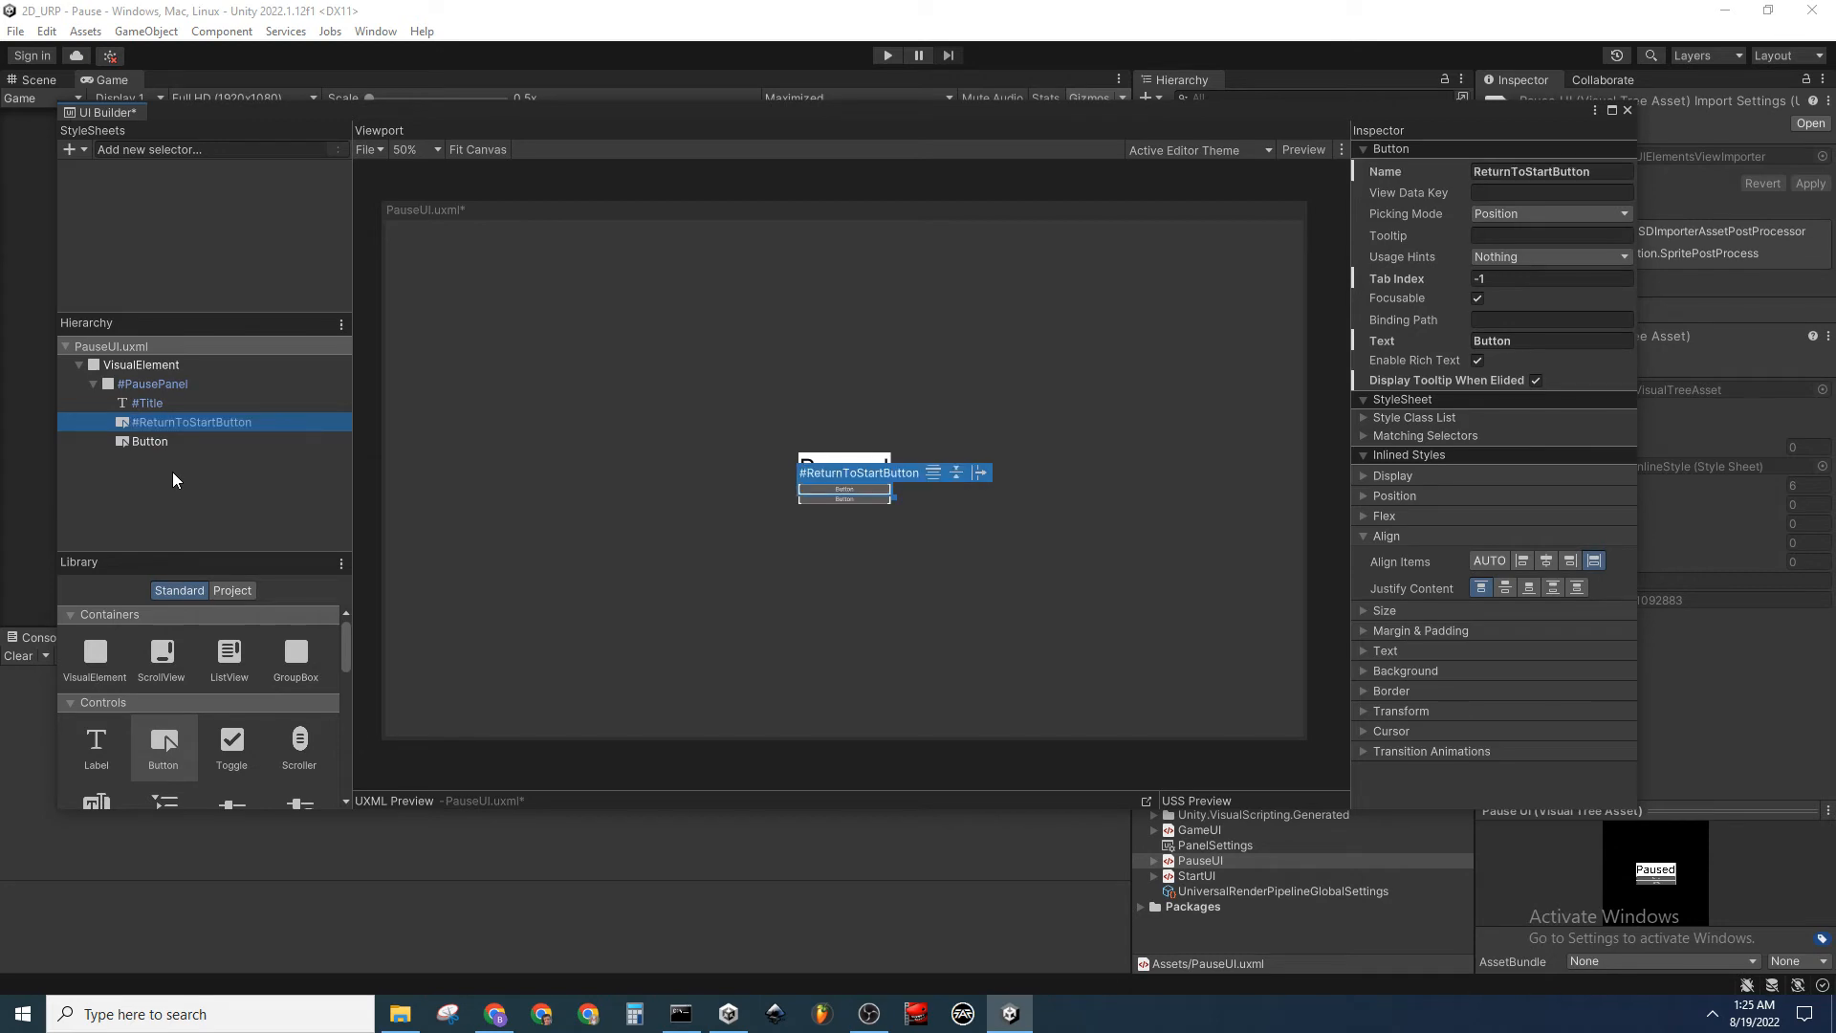
{"action": "left_click", "coordinate": [1564, 342]}
{"action": "type", "text": "S"}
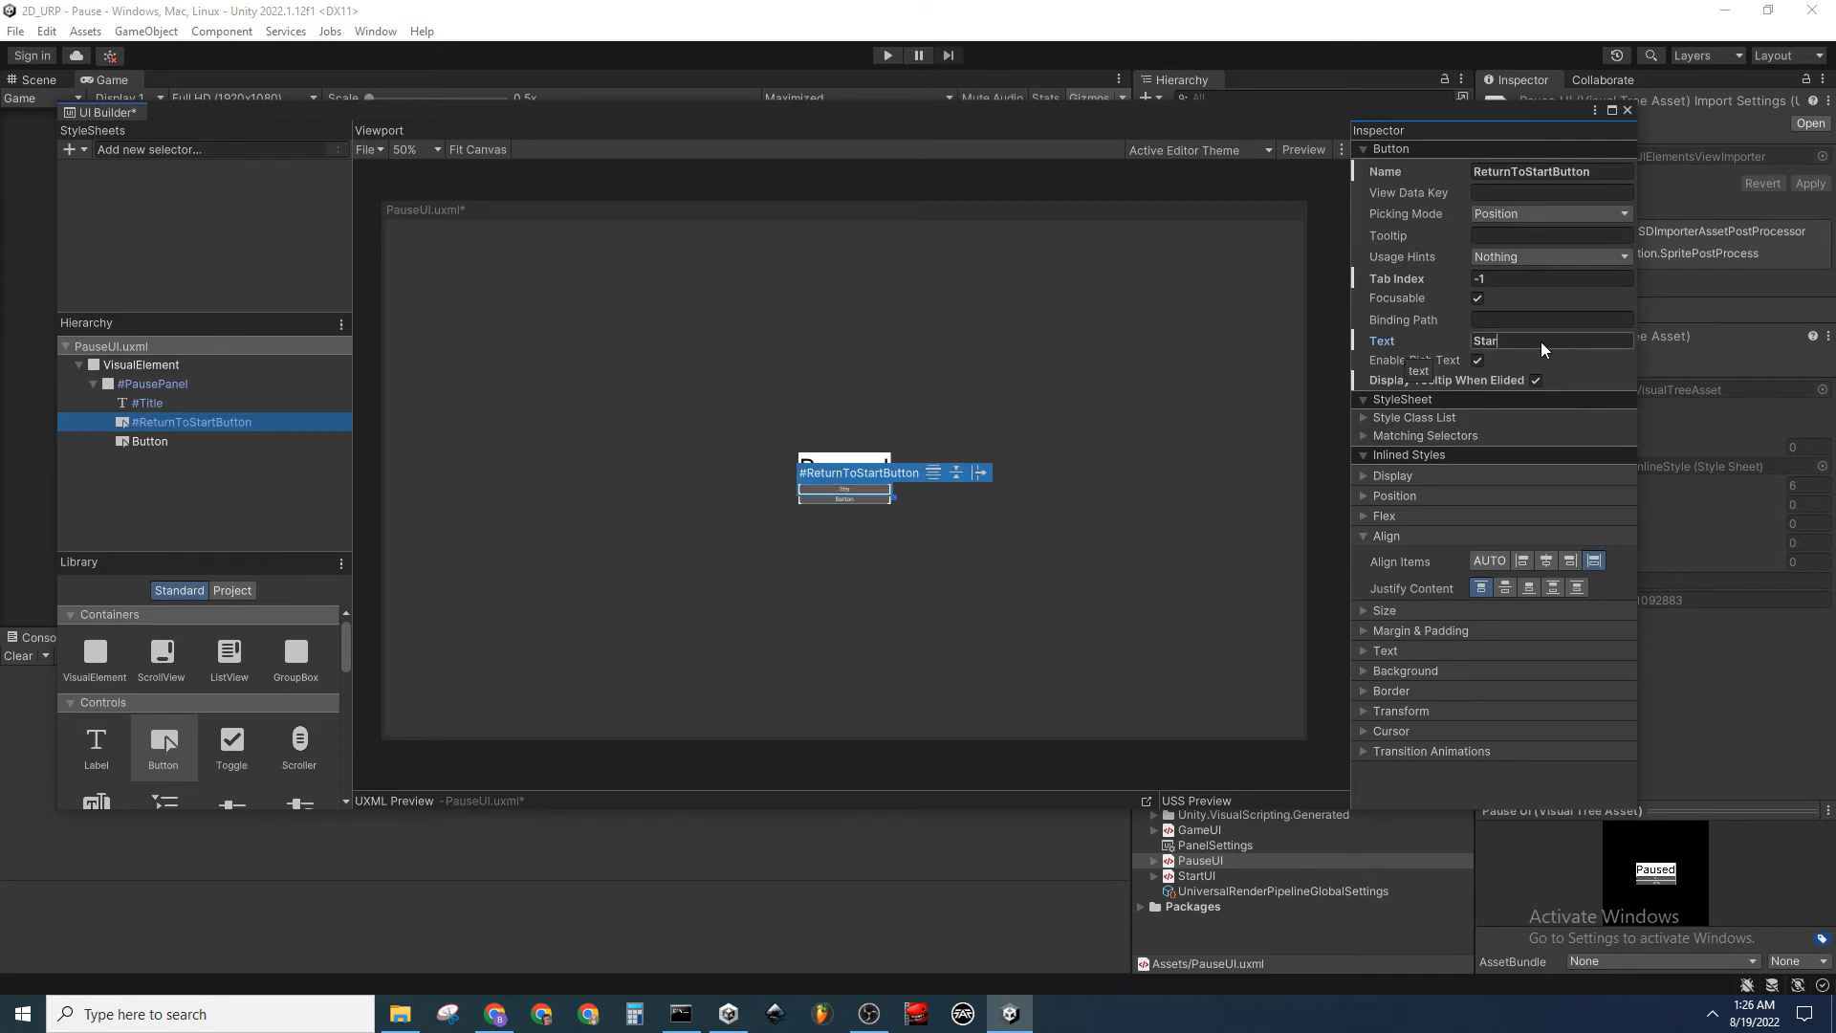
{"action": "type", "text": "tar"}
{"action": "key", "text": "BackSpace"}
{"action": "key", "text": "BackSpace"}
{"action": "key", "text": "BackSpace"}
{"action": "key", "text": "BackSpace"}
{"action": "type", "text": "Return To Star"}
Name PausePanel's second button ExitButton and set its text to "Exit"
{"action": "left_click", "coordinate": [175, 441]}
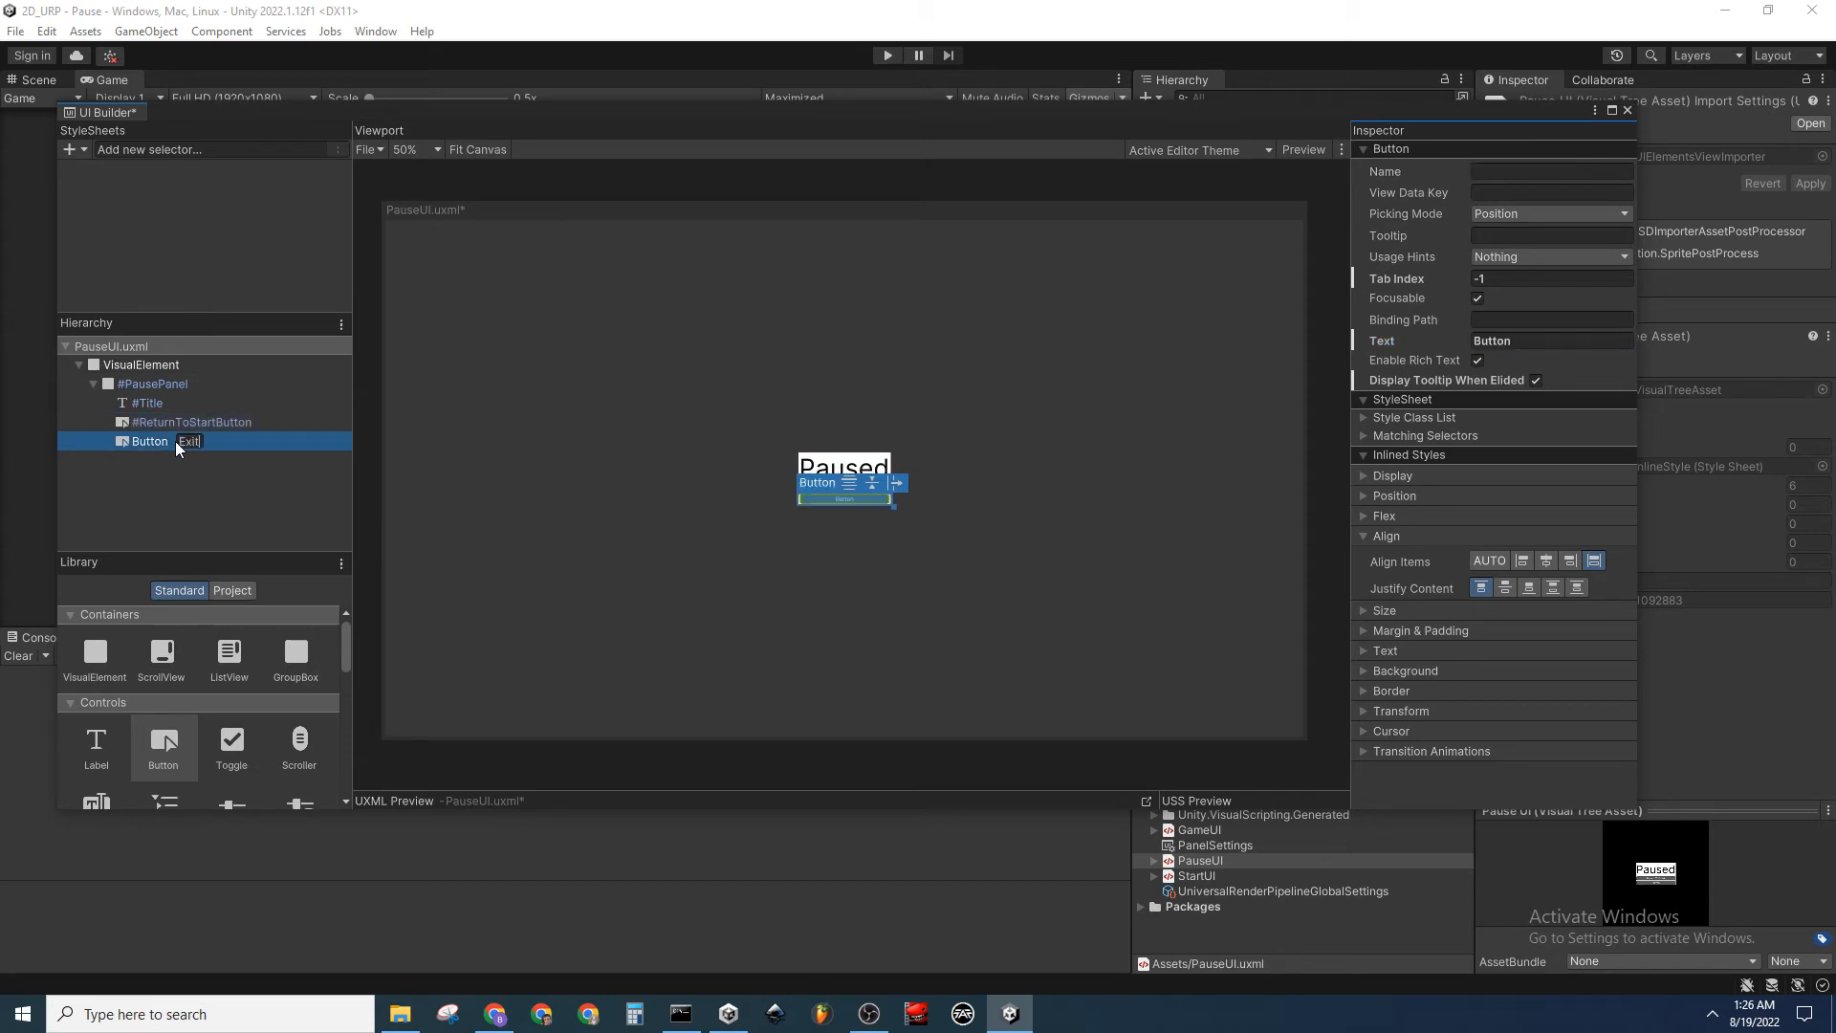
{"action": "type", "text": "ExitButton"}
{"action": "key", "text": "Return"}
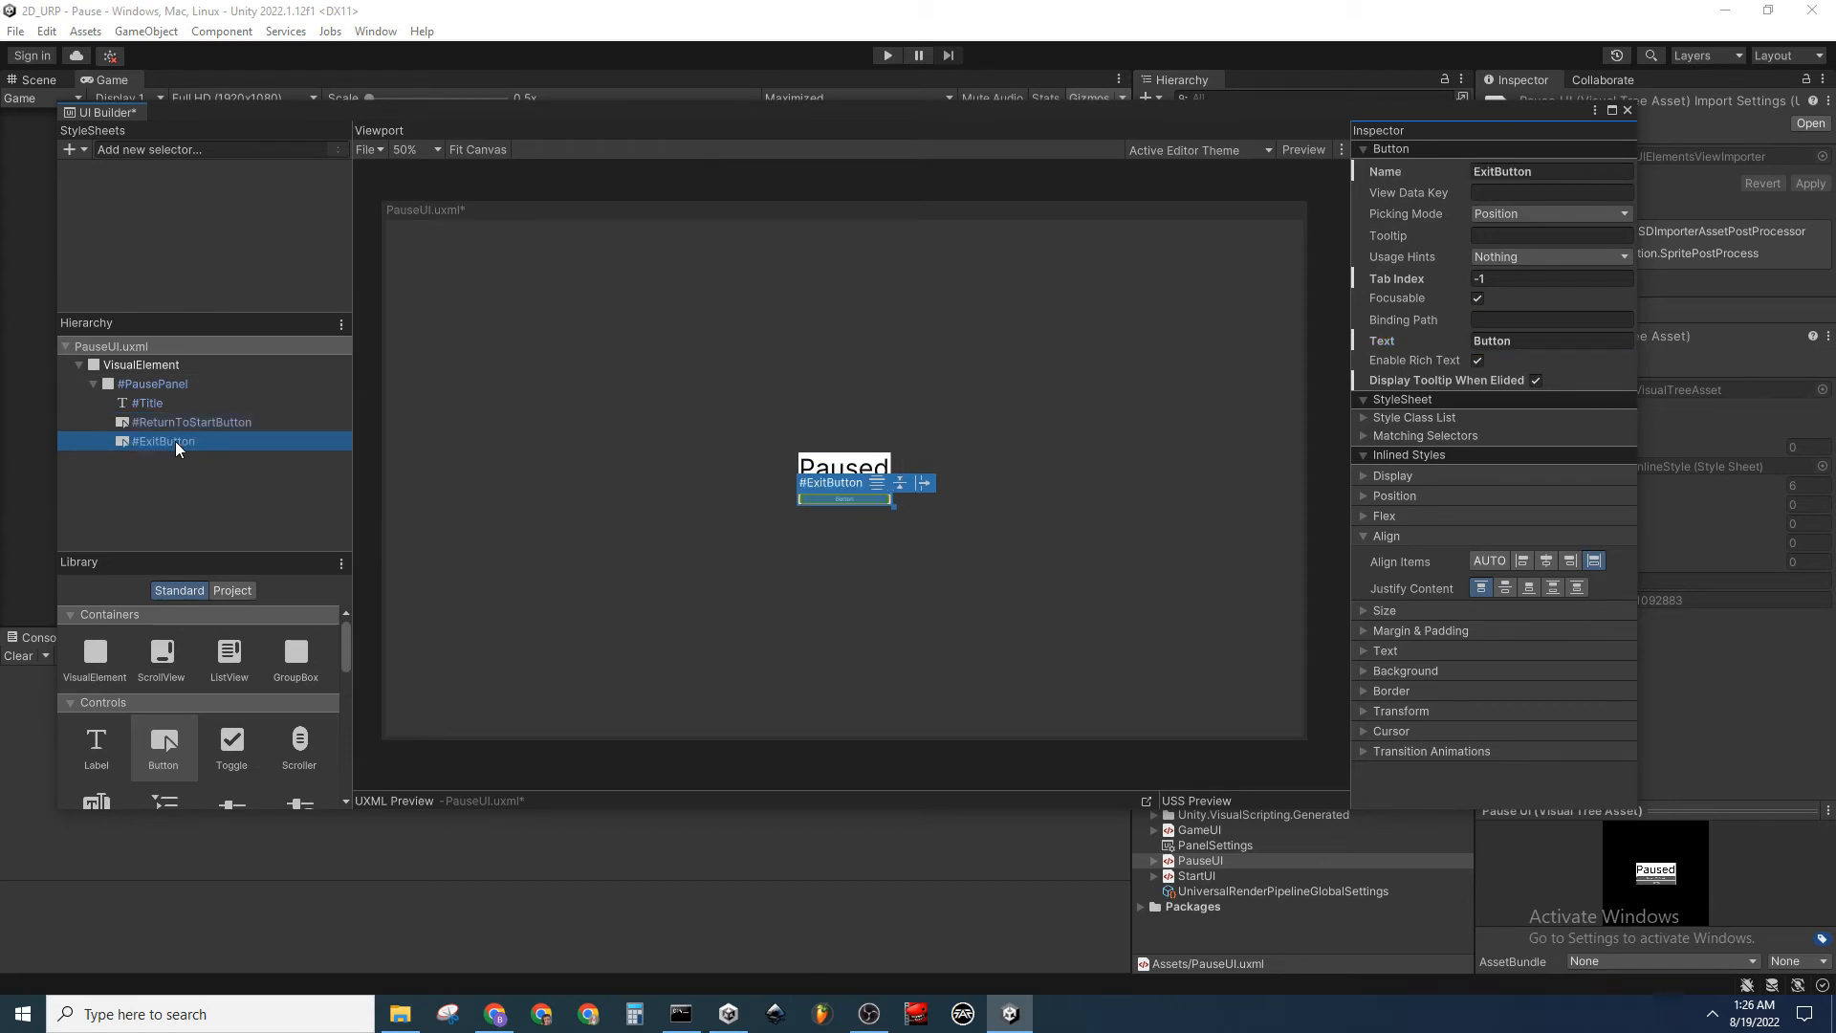
{"action": "left_click", "coordinate": [1572, 340]}
{"action": "type", "text": "Exit"}
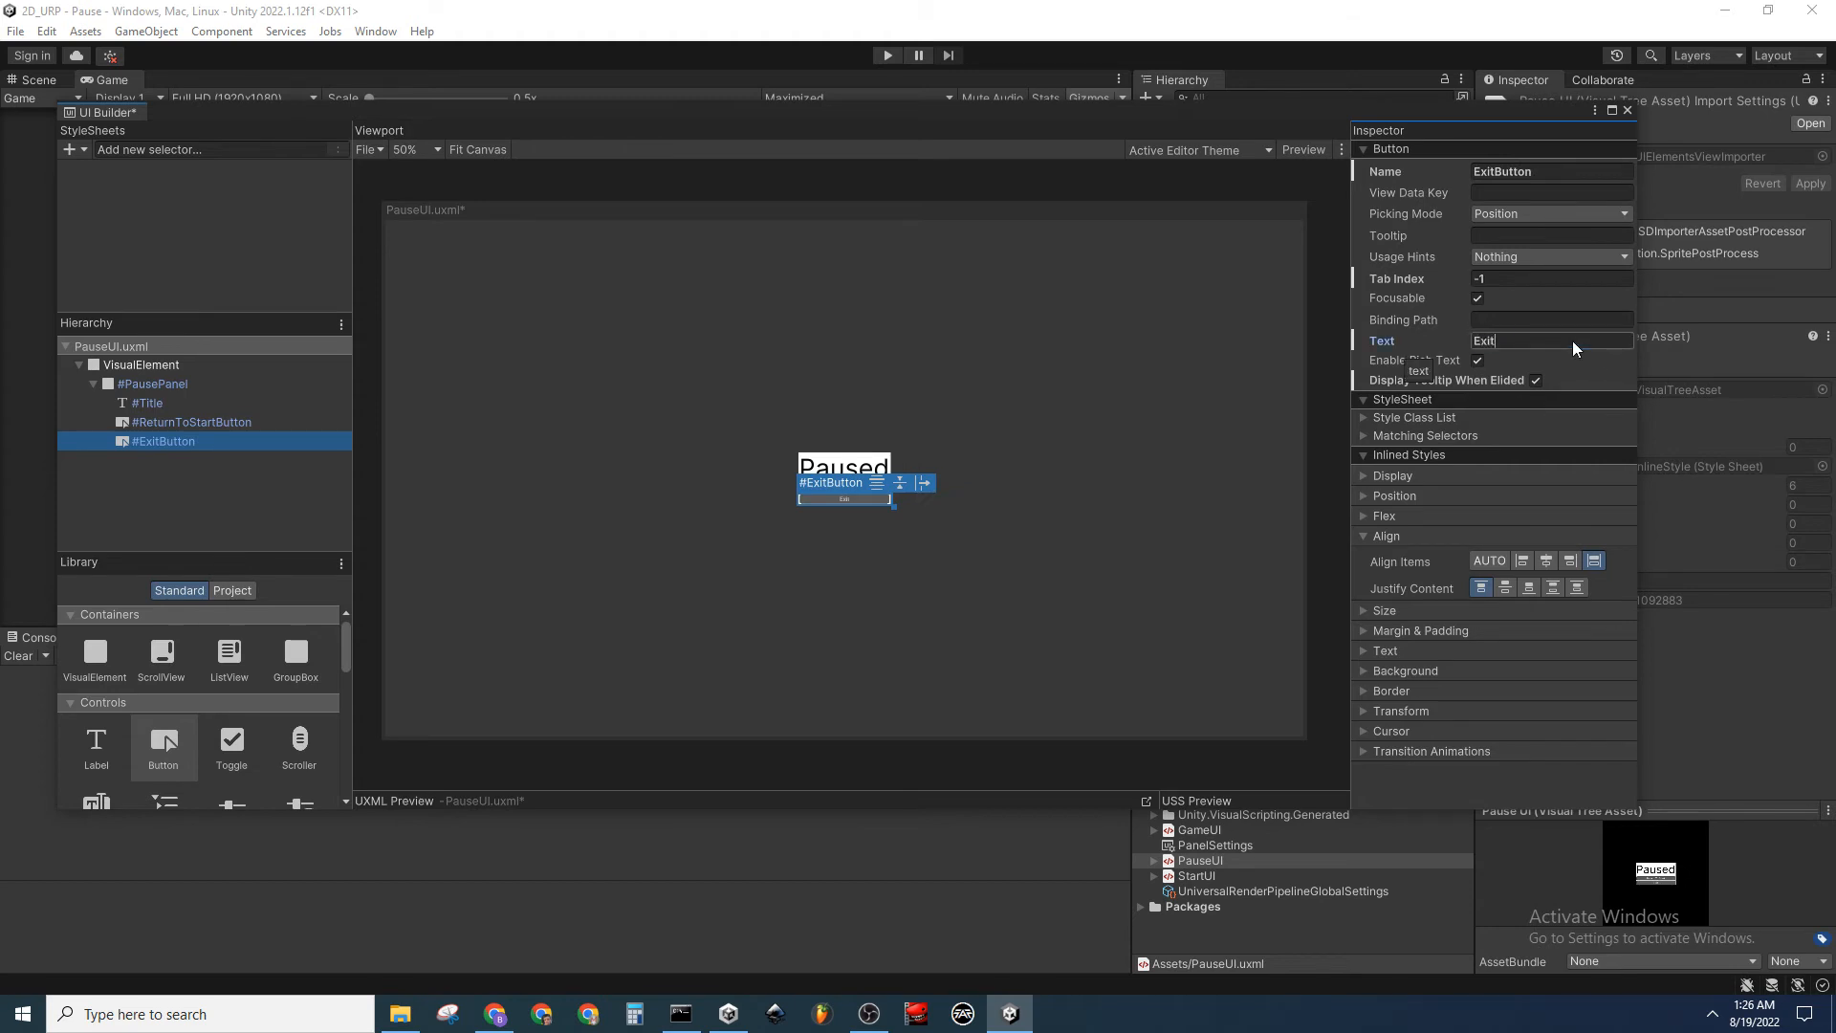
{"action": "left_click", "coordinate": [209, 502]}
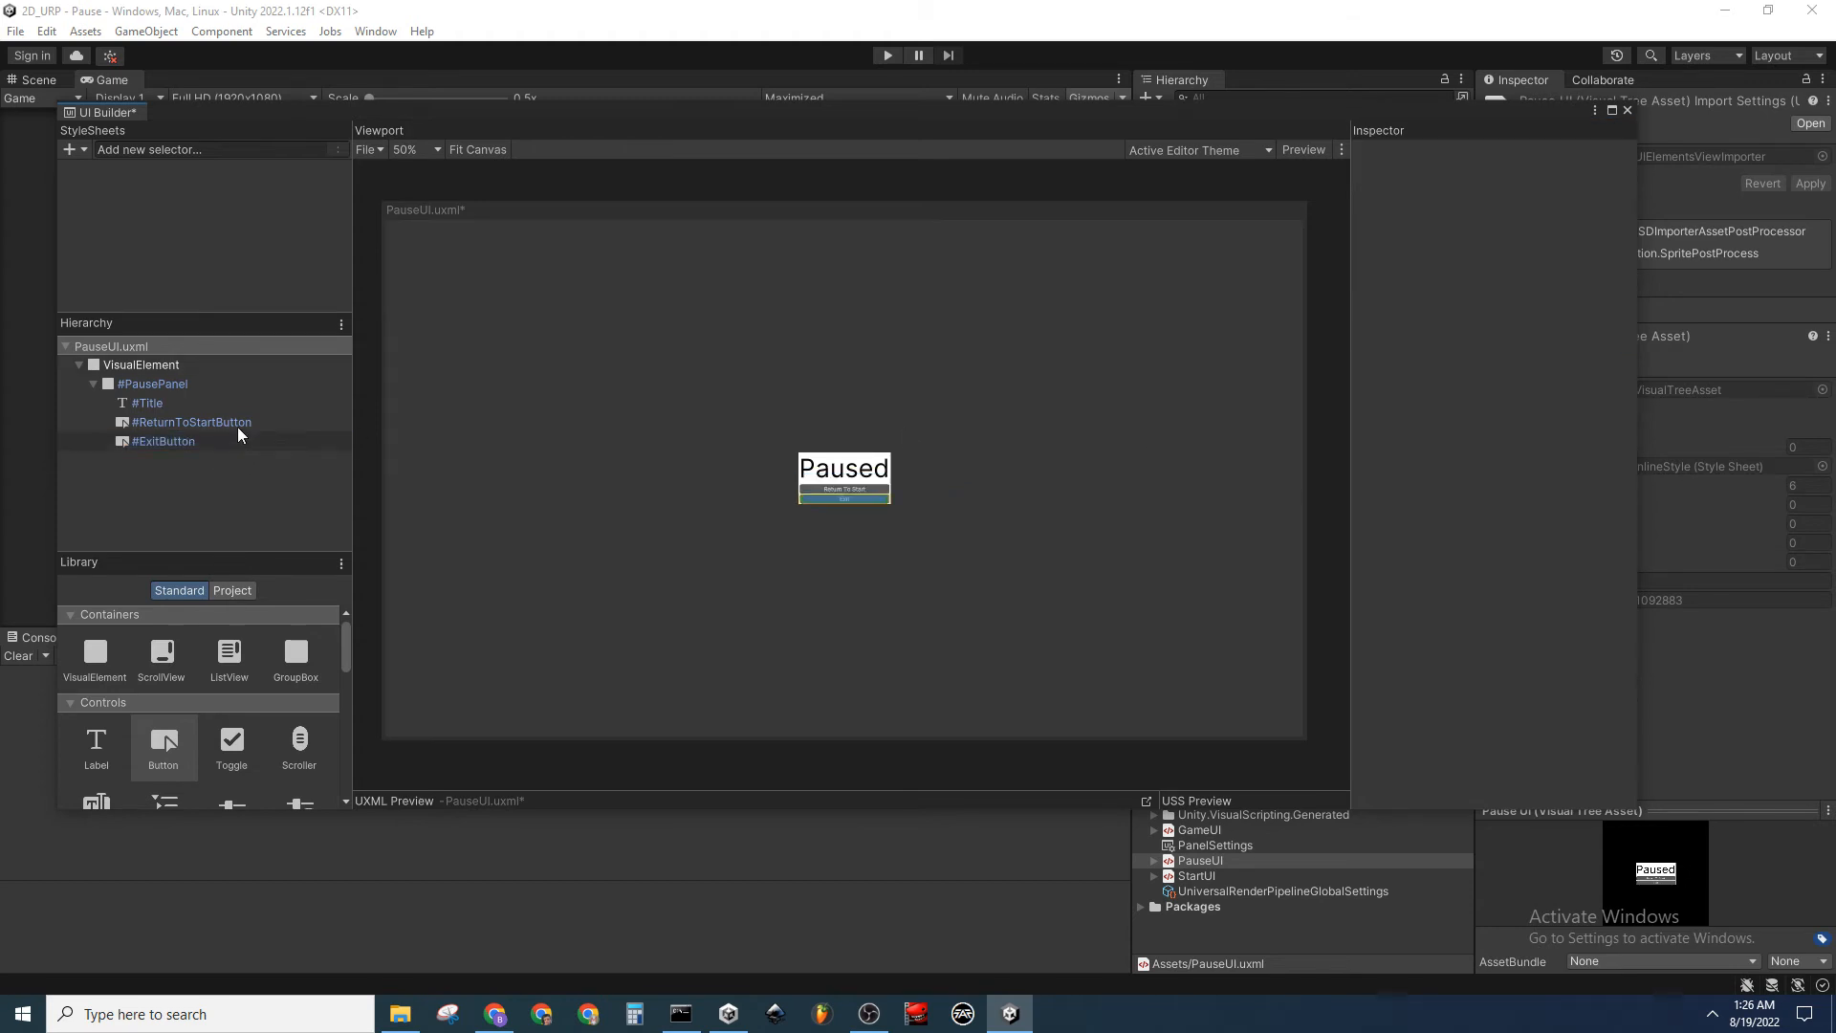
Increase the text size of ReturnToStartButton to 19 px
{"action": "left_click", "coordinate": [253, 424]}
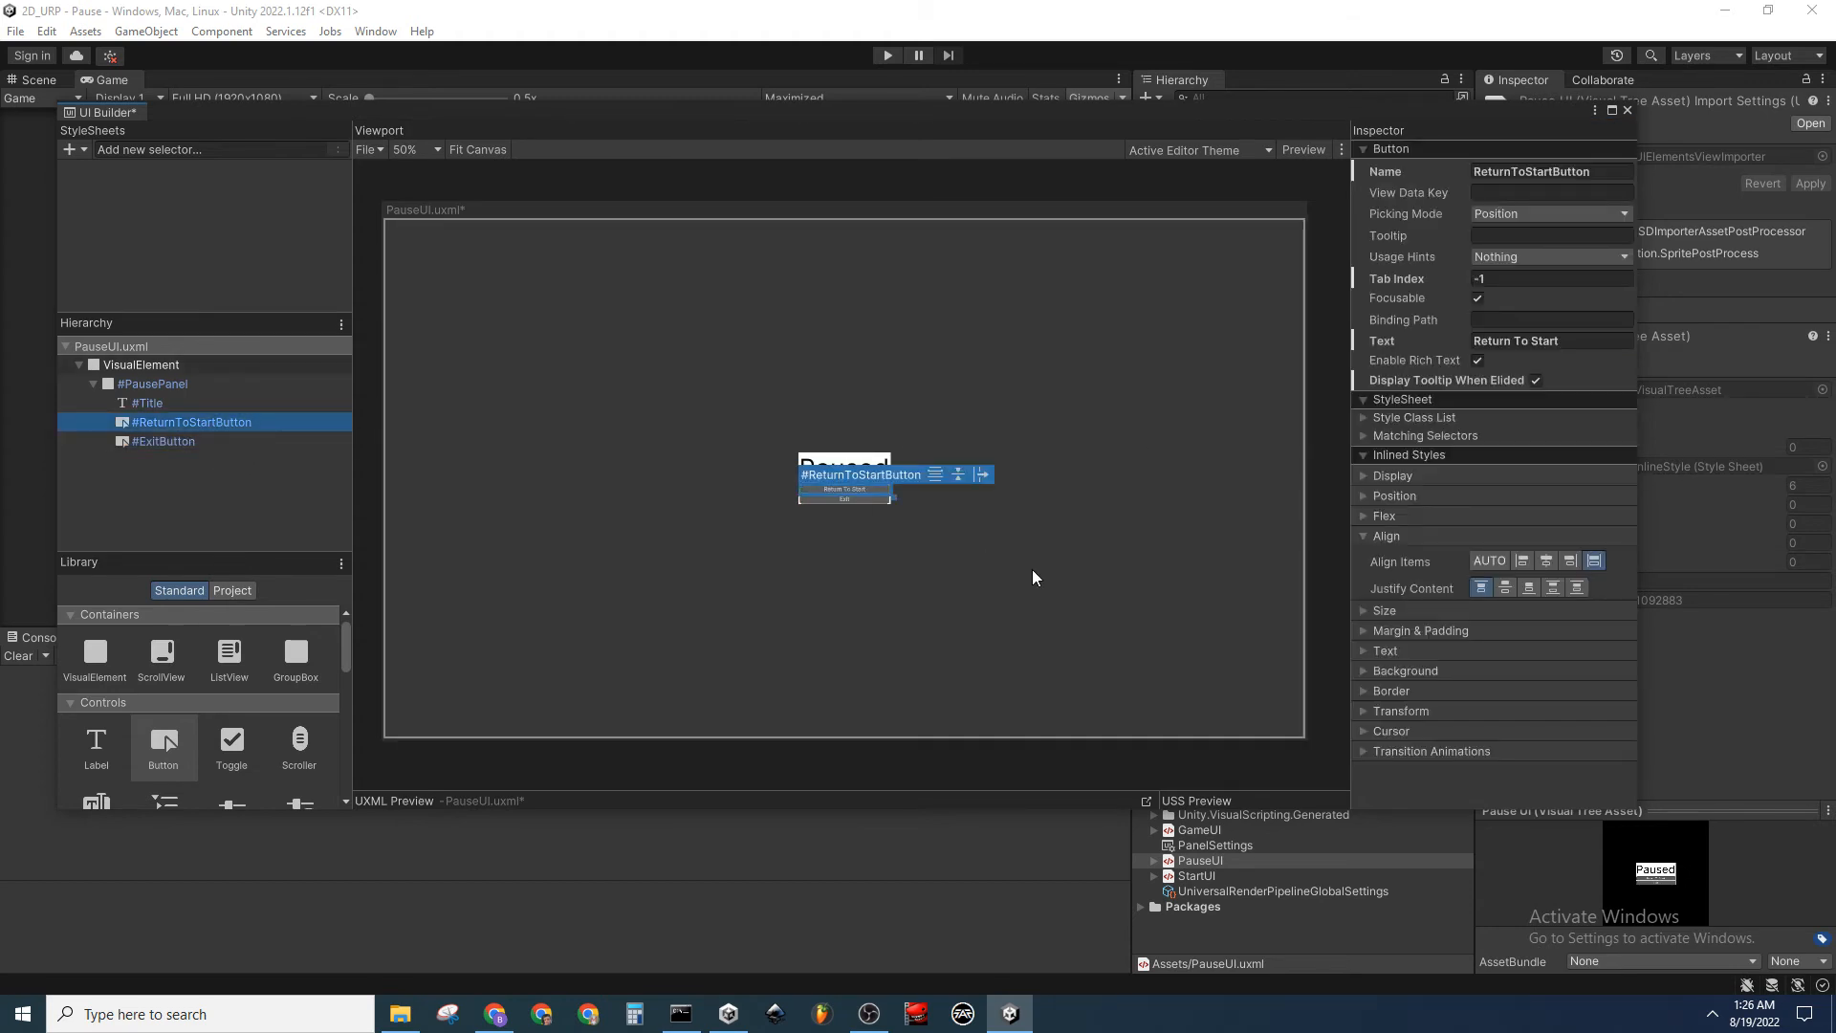
{"action": "left_click", "coordinate": [1366, 650]}
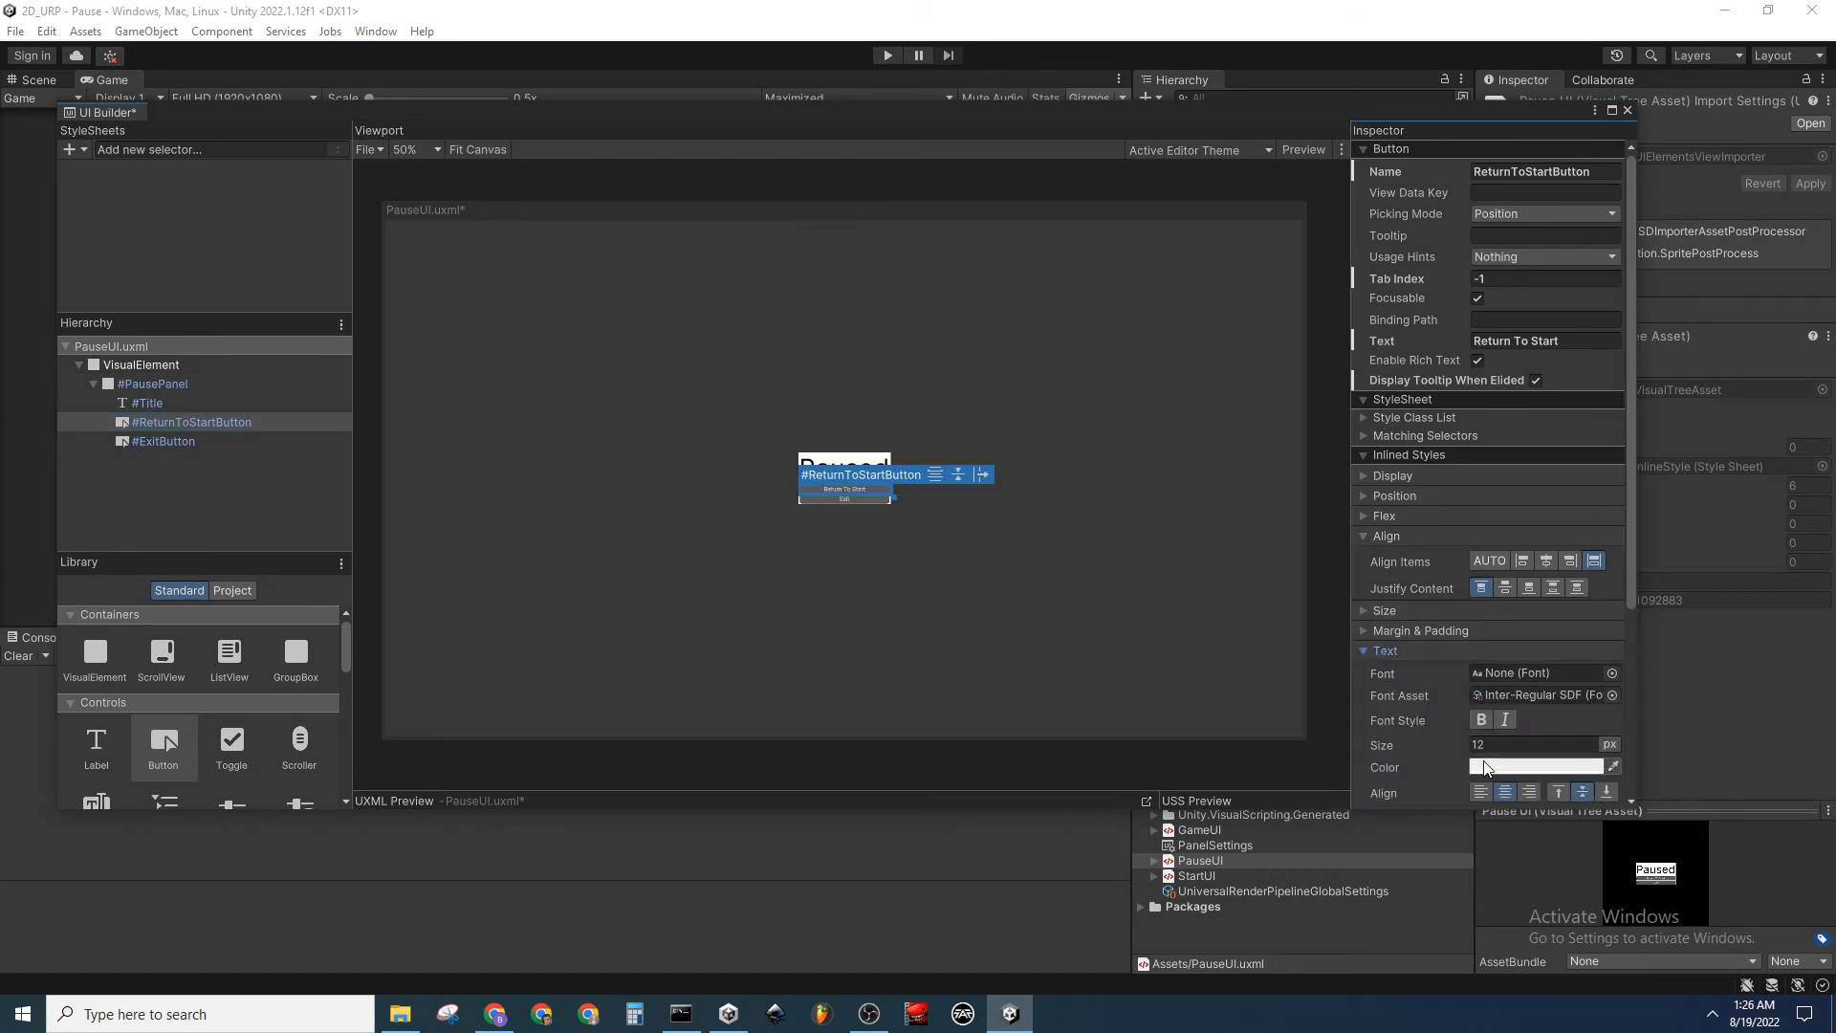
{"action": "mouse_move", "coordinate": [1393, 748]}
{"action": "left_mouse_down"}
{"action": "mouse_move", "coordinate": [1425, 739]}
{"action": "mouse_move", "coordinate": [1393, 745]}
{"action": "left_mouse_up"}
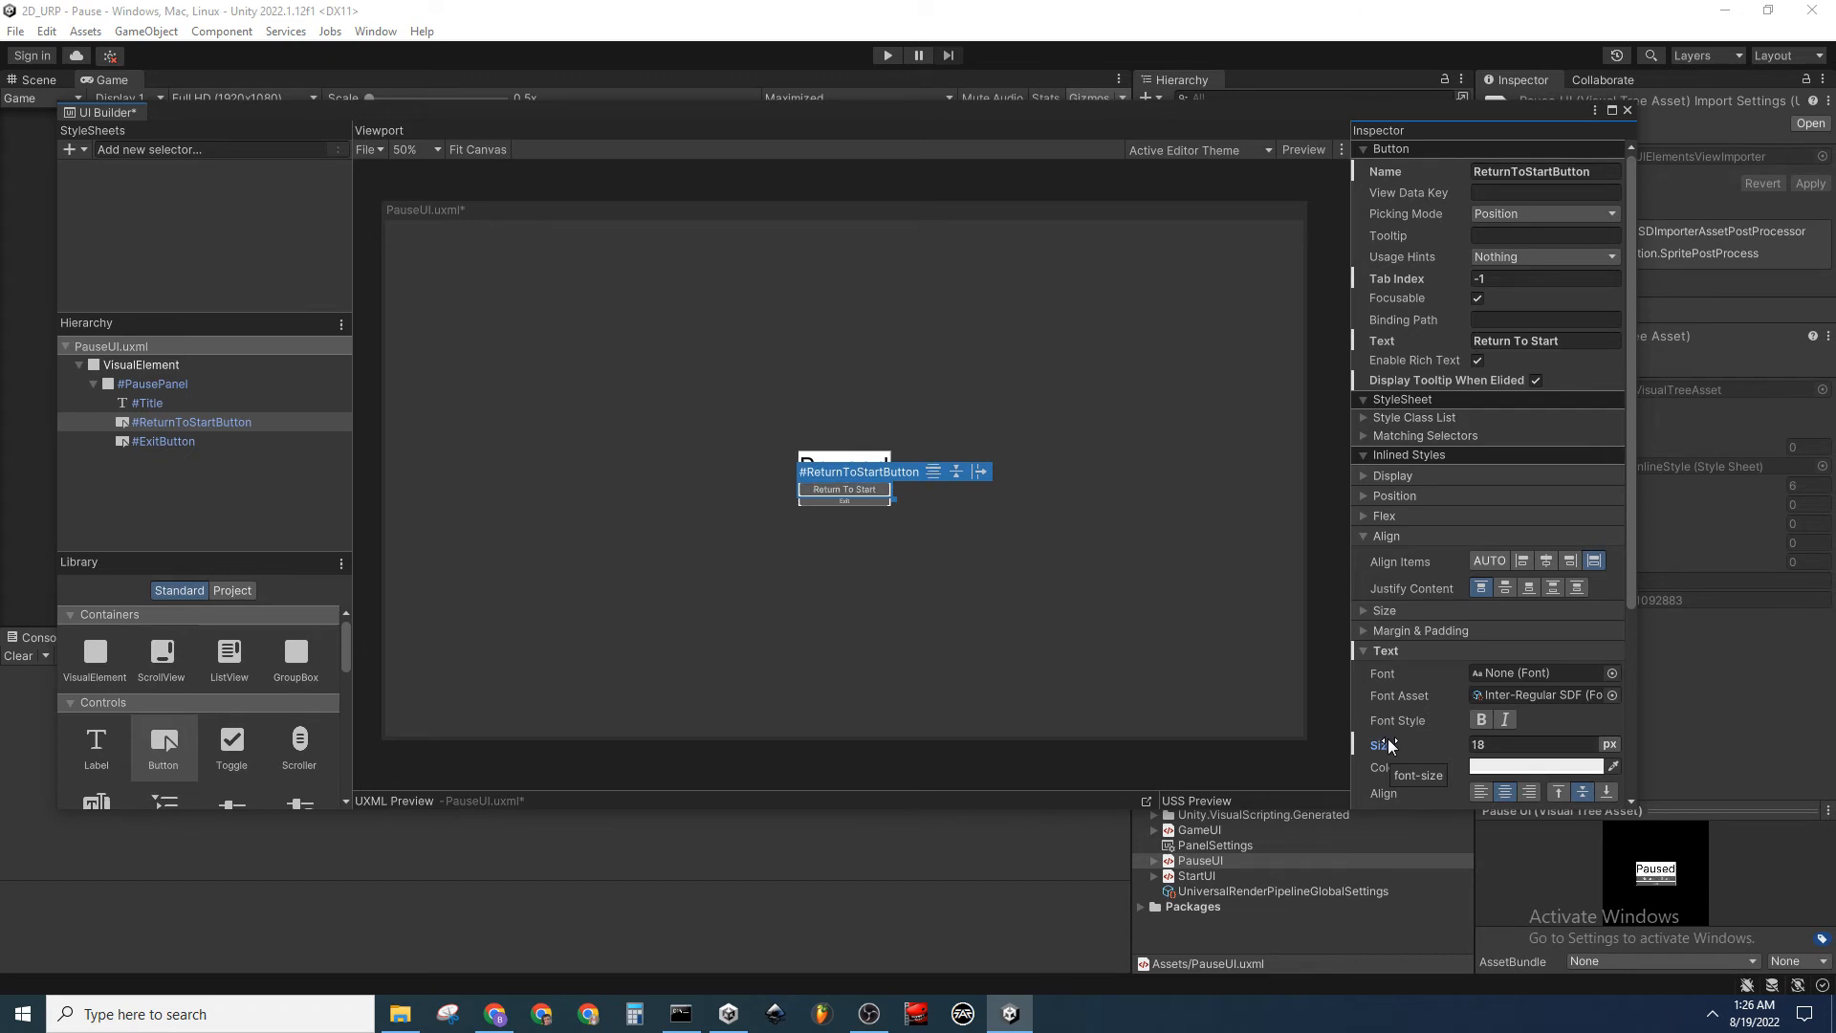
{"action": "left_click_drag", "start_coordinate": [1393, 746], "coordinate": [1391, 745]}
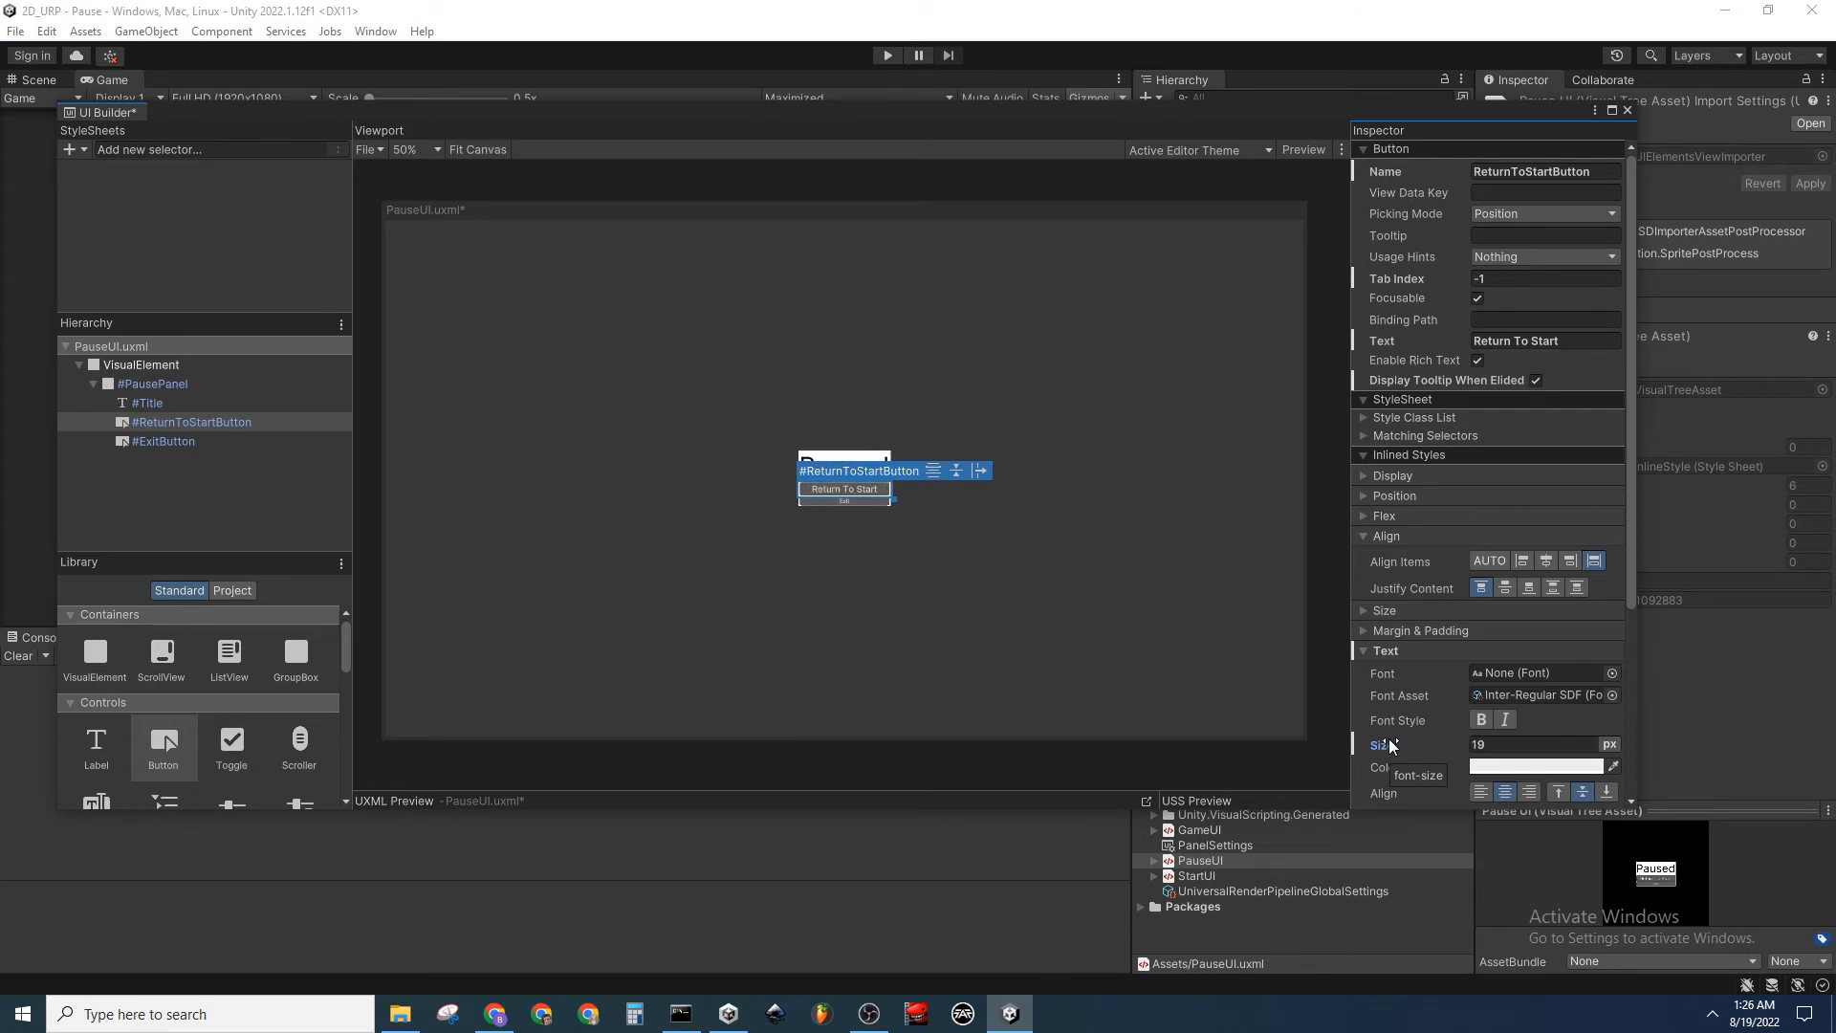
{"action": "left_click", "coordinate": [1481, 746]}
{"action": "type", "text": "20"}
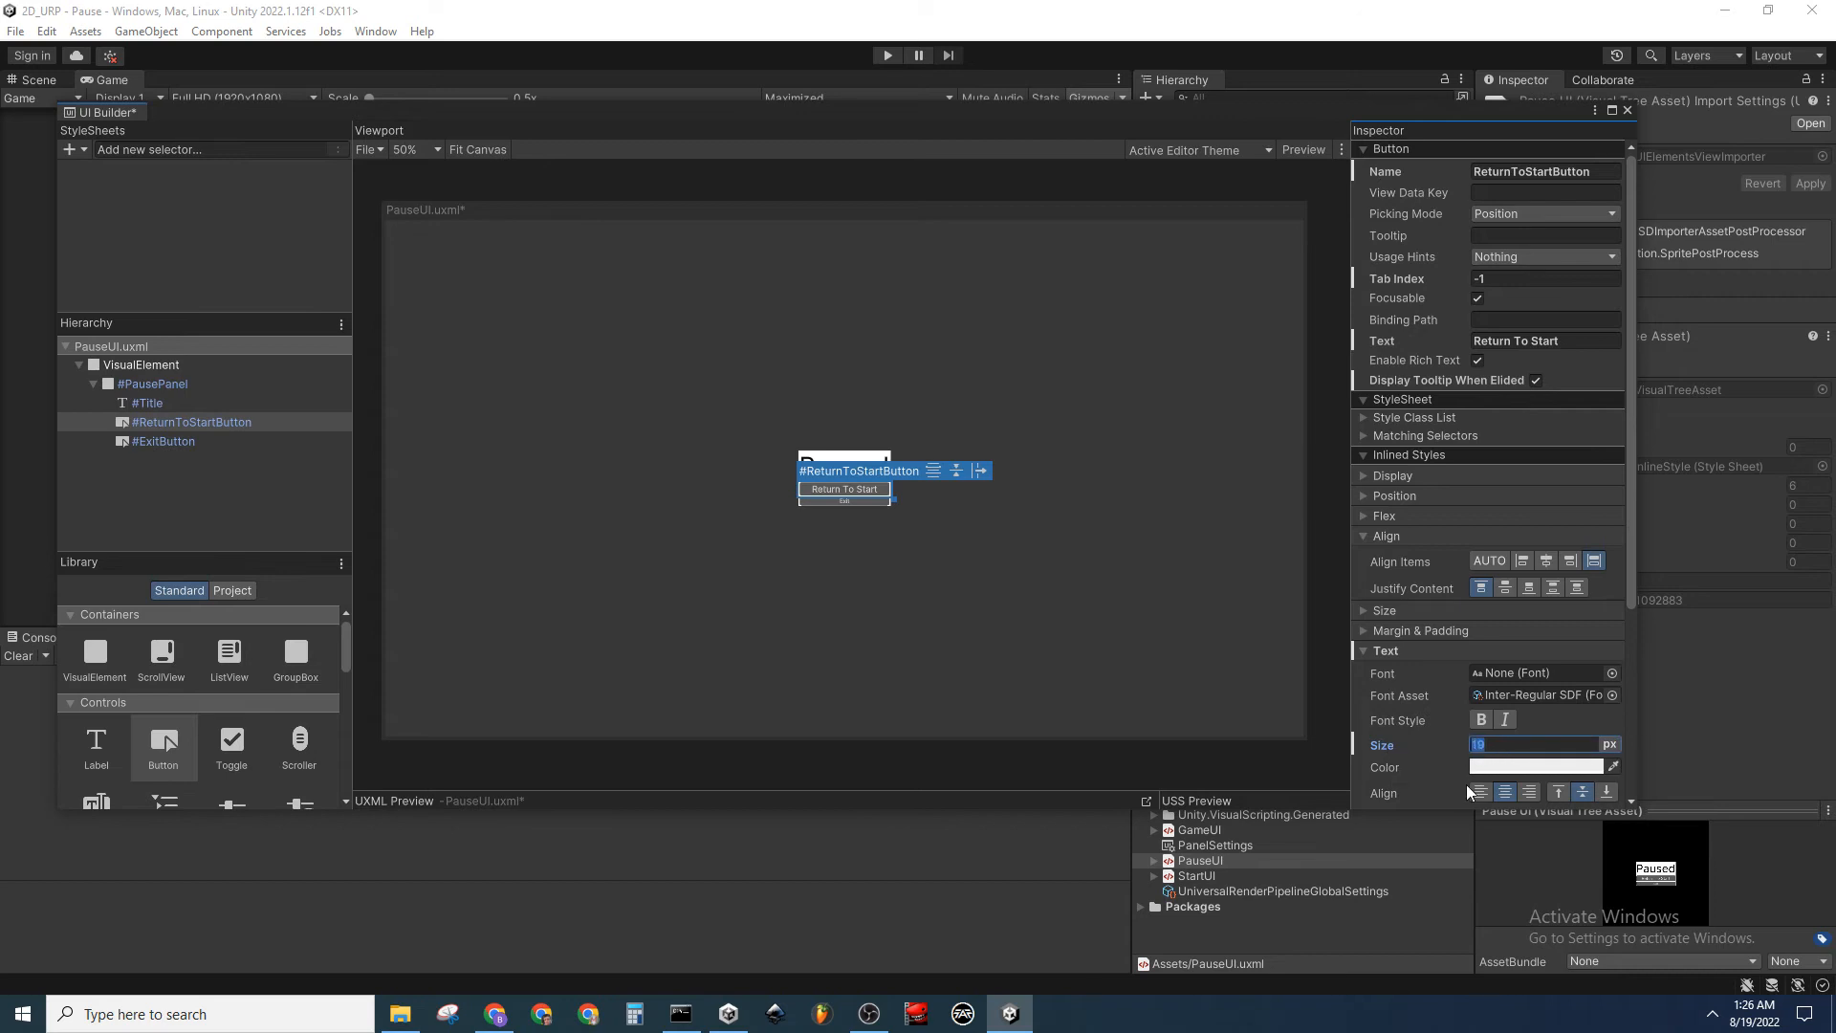
Set the text size of ExitButton to 25 px, and save and close the PauseUI document
{"action": "left_click", "coordinate": [211, 444]}
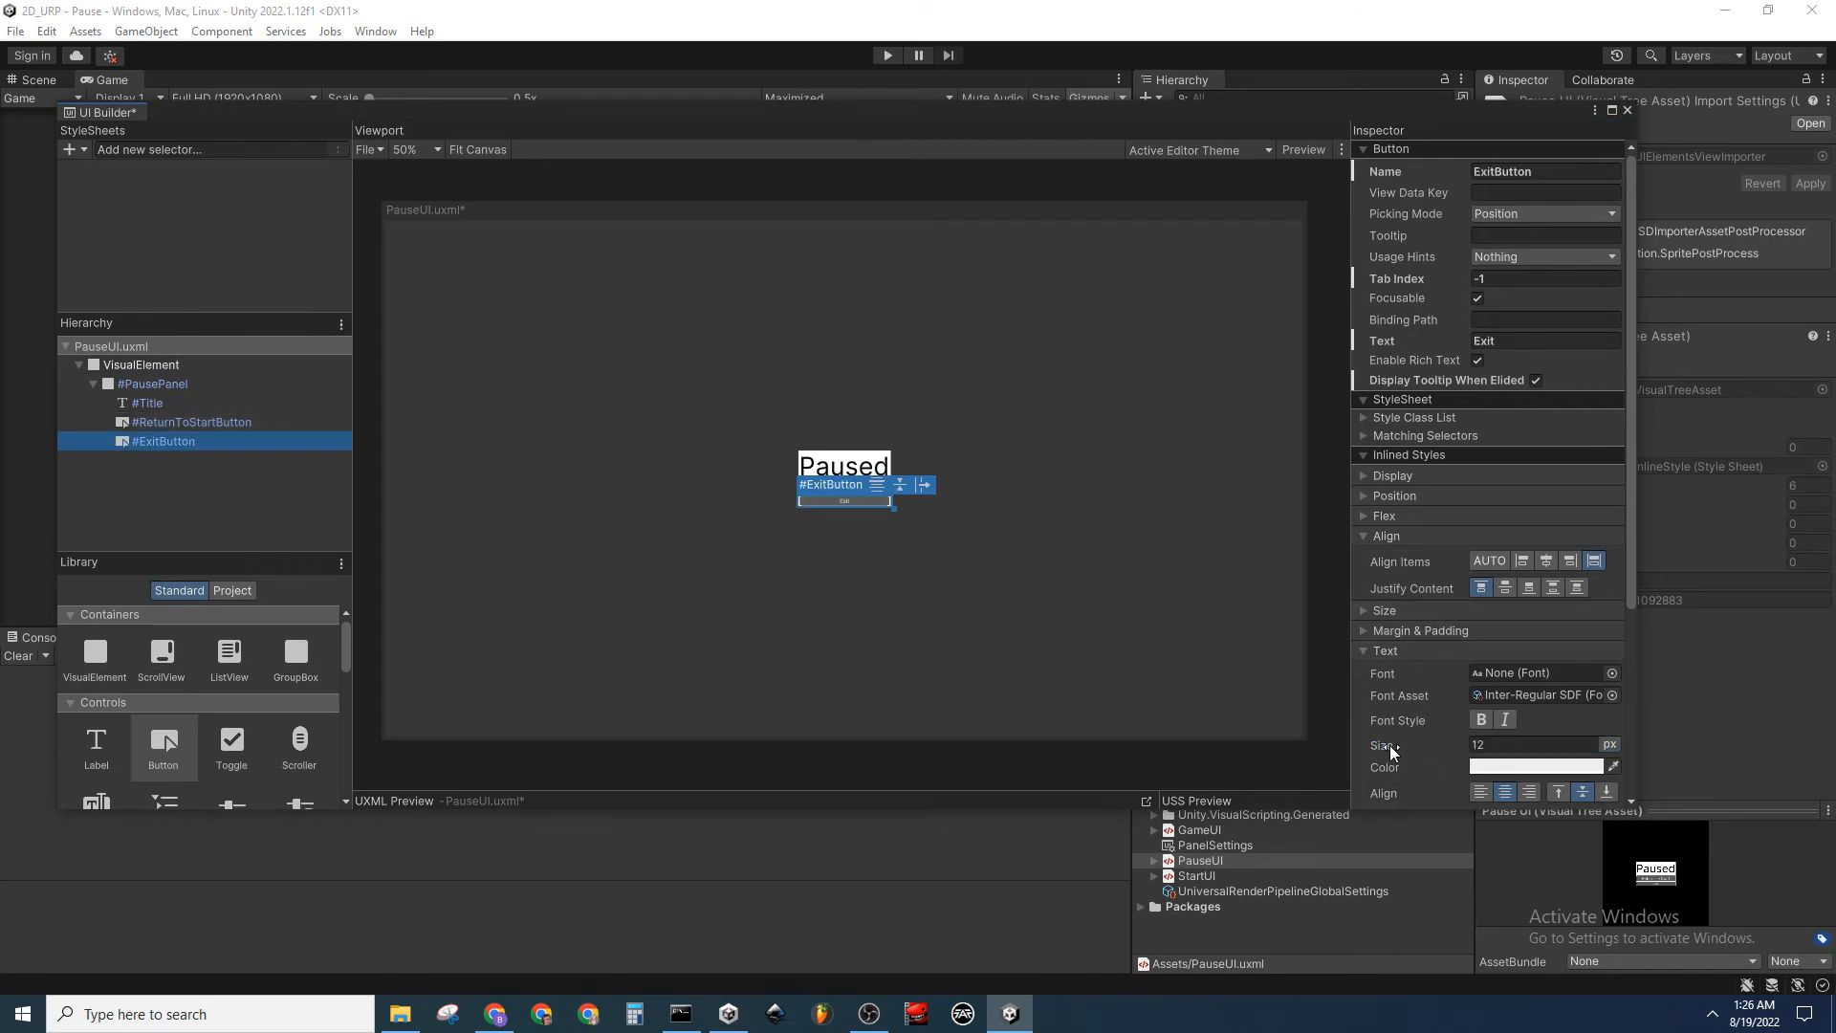
{"action": "left_click_drag", "start_coordinate": [1387, 748], "coordinate": [1398, 749]}
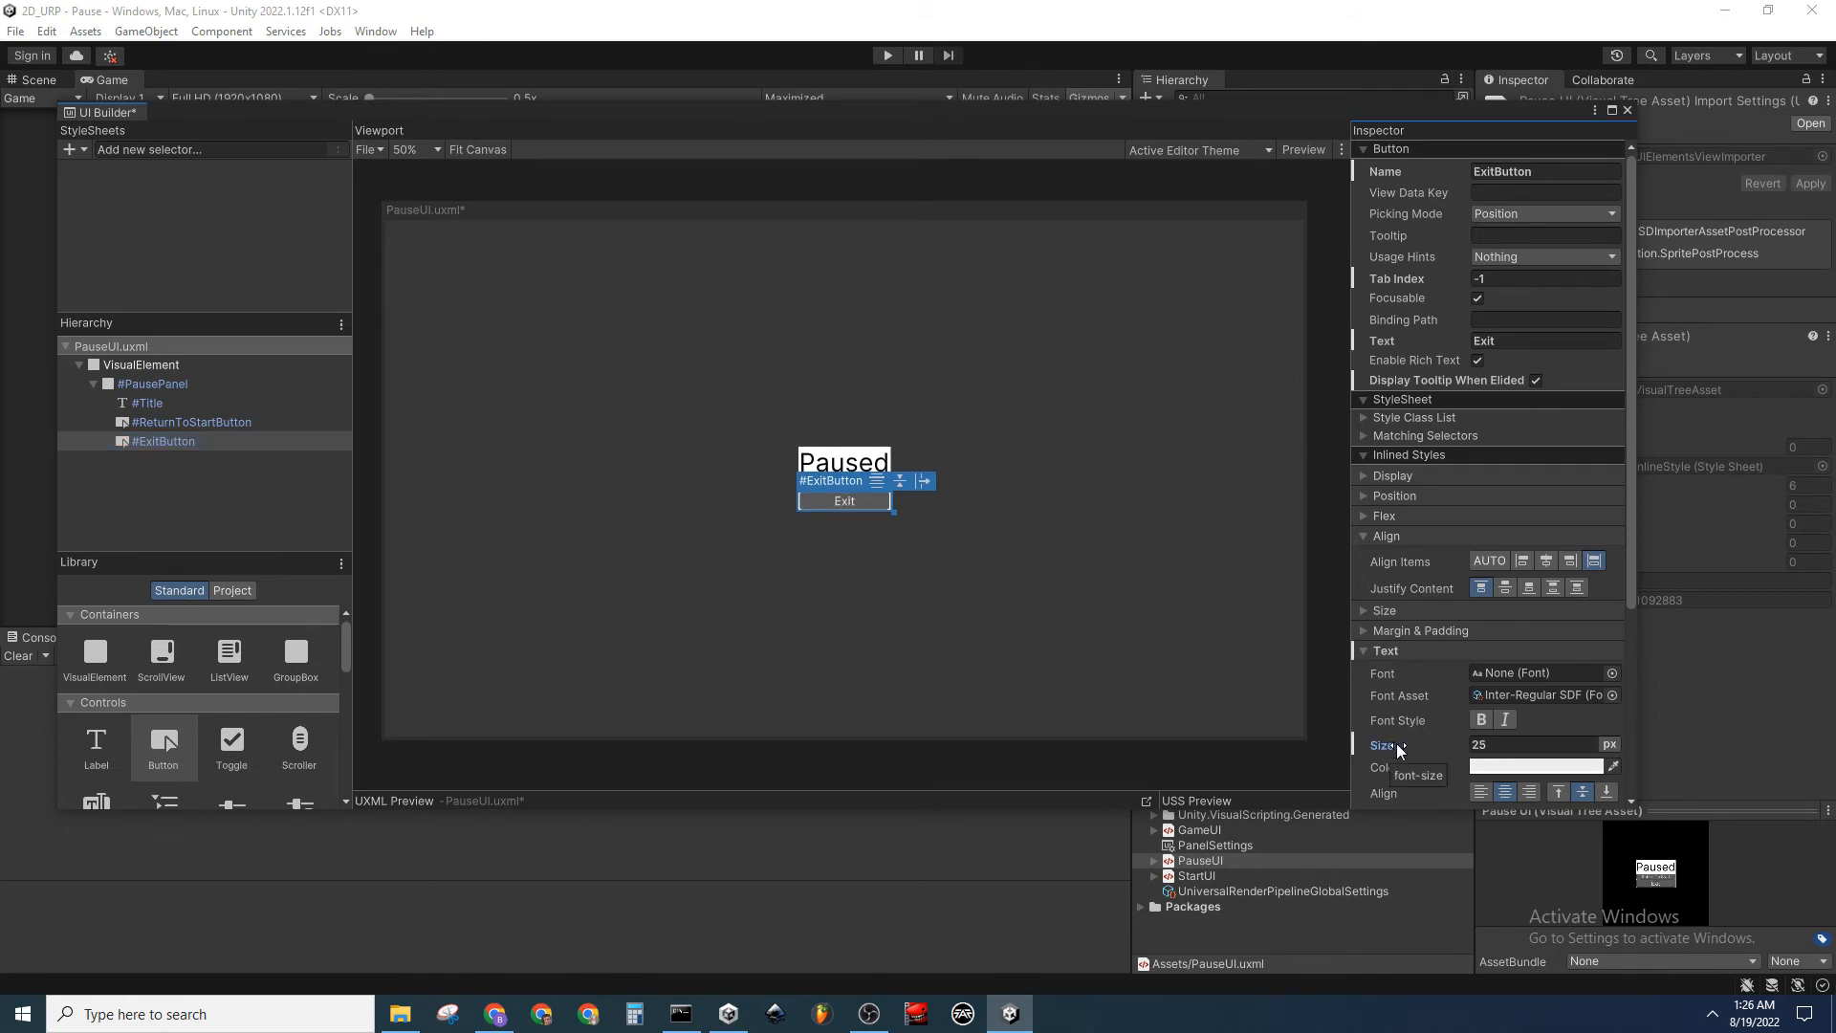
{"action": "left_click", "coordinate": [240, 494]}
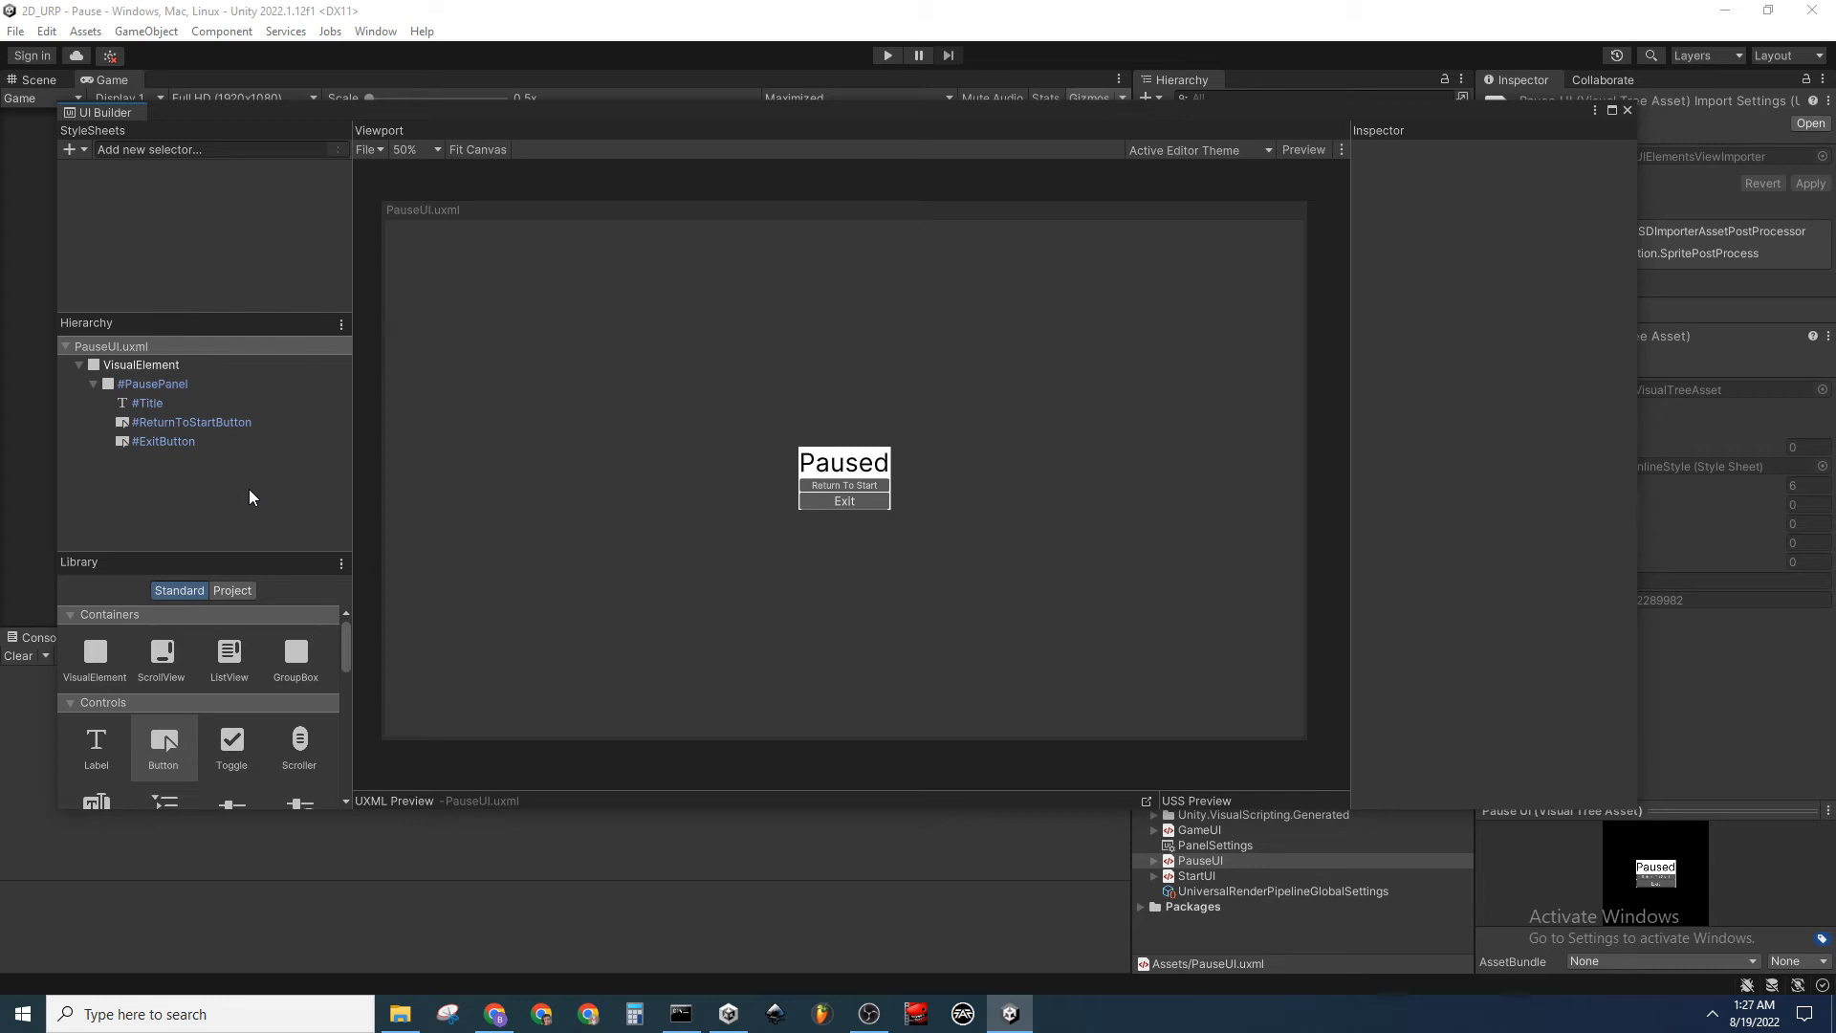
{"action": "left_click", "coordinate": [1628, 111]}
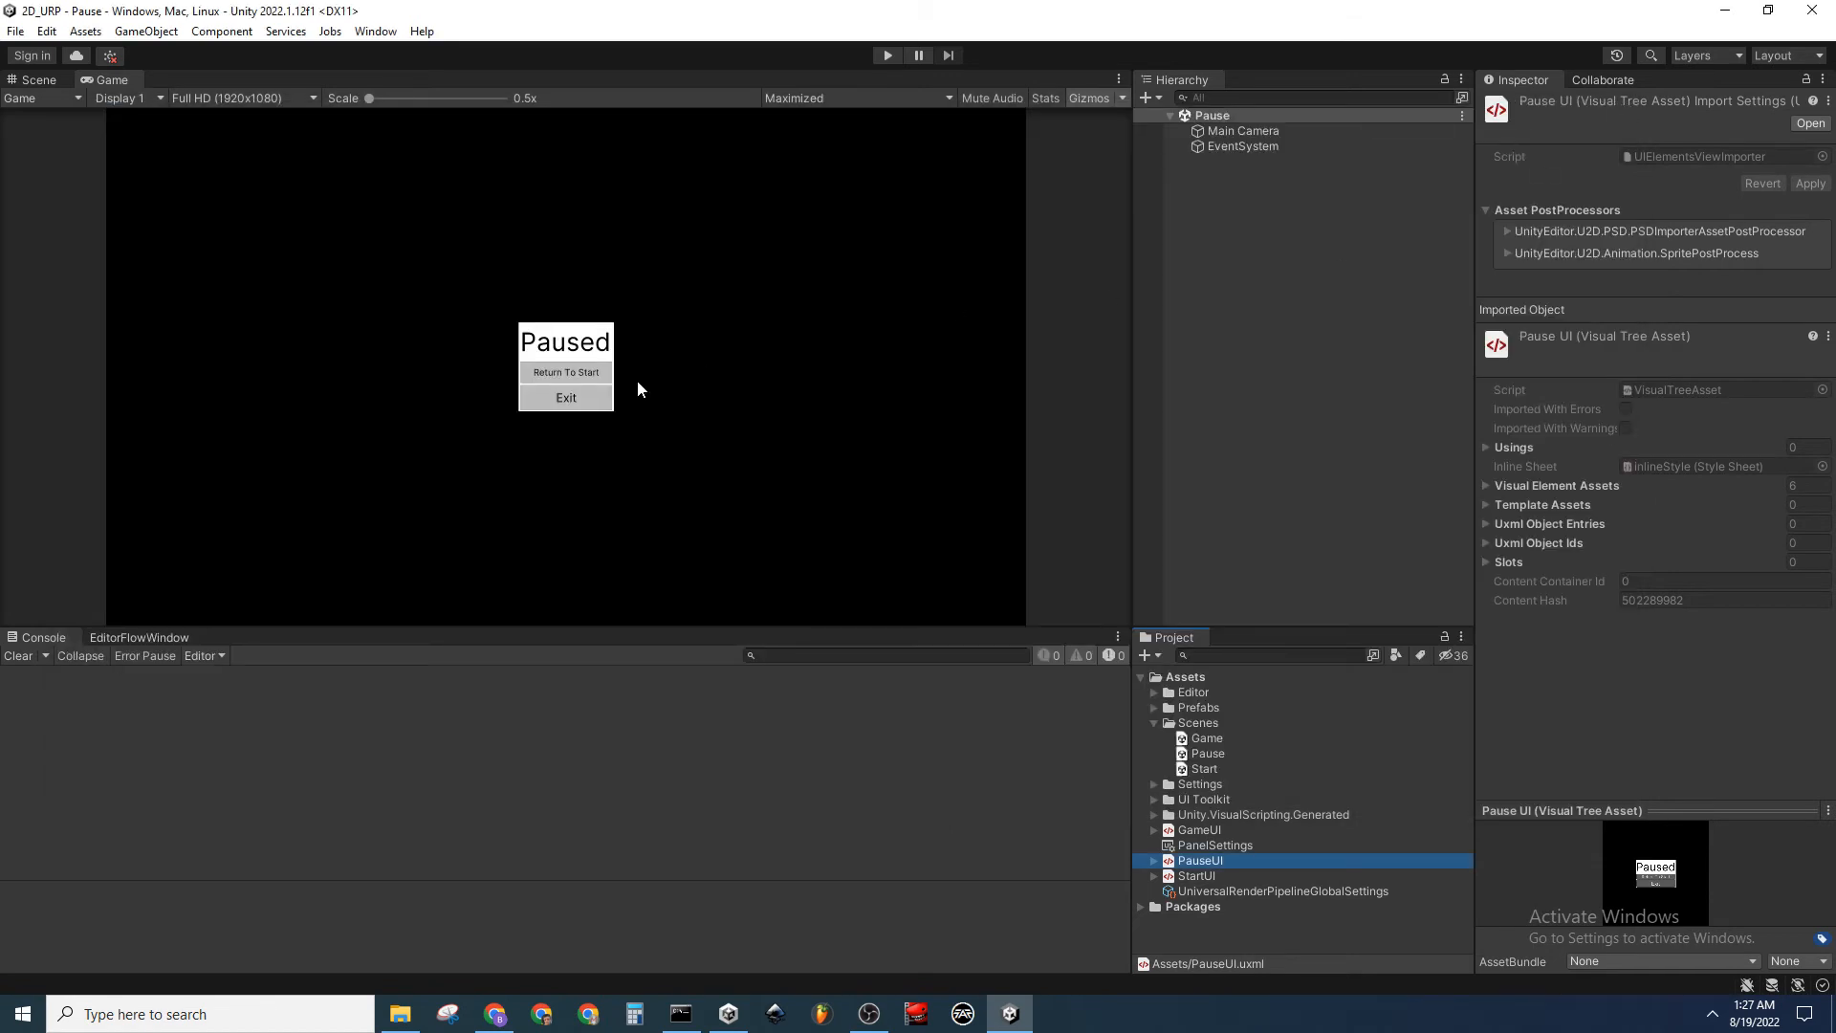
Run the Pause scene, try the Exit button in the pause panel, and stop play mode
{"action": "left_click", "coordinate": [1318, 131]}
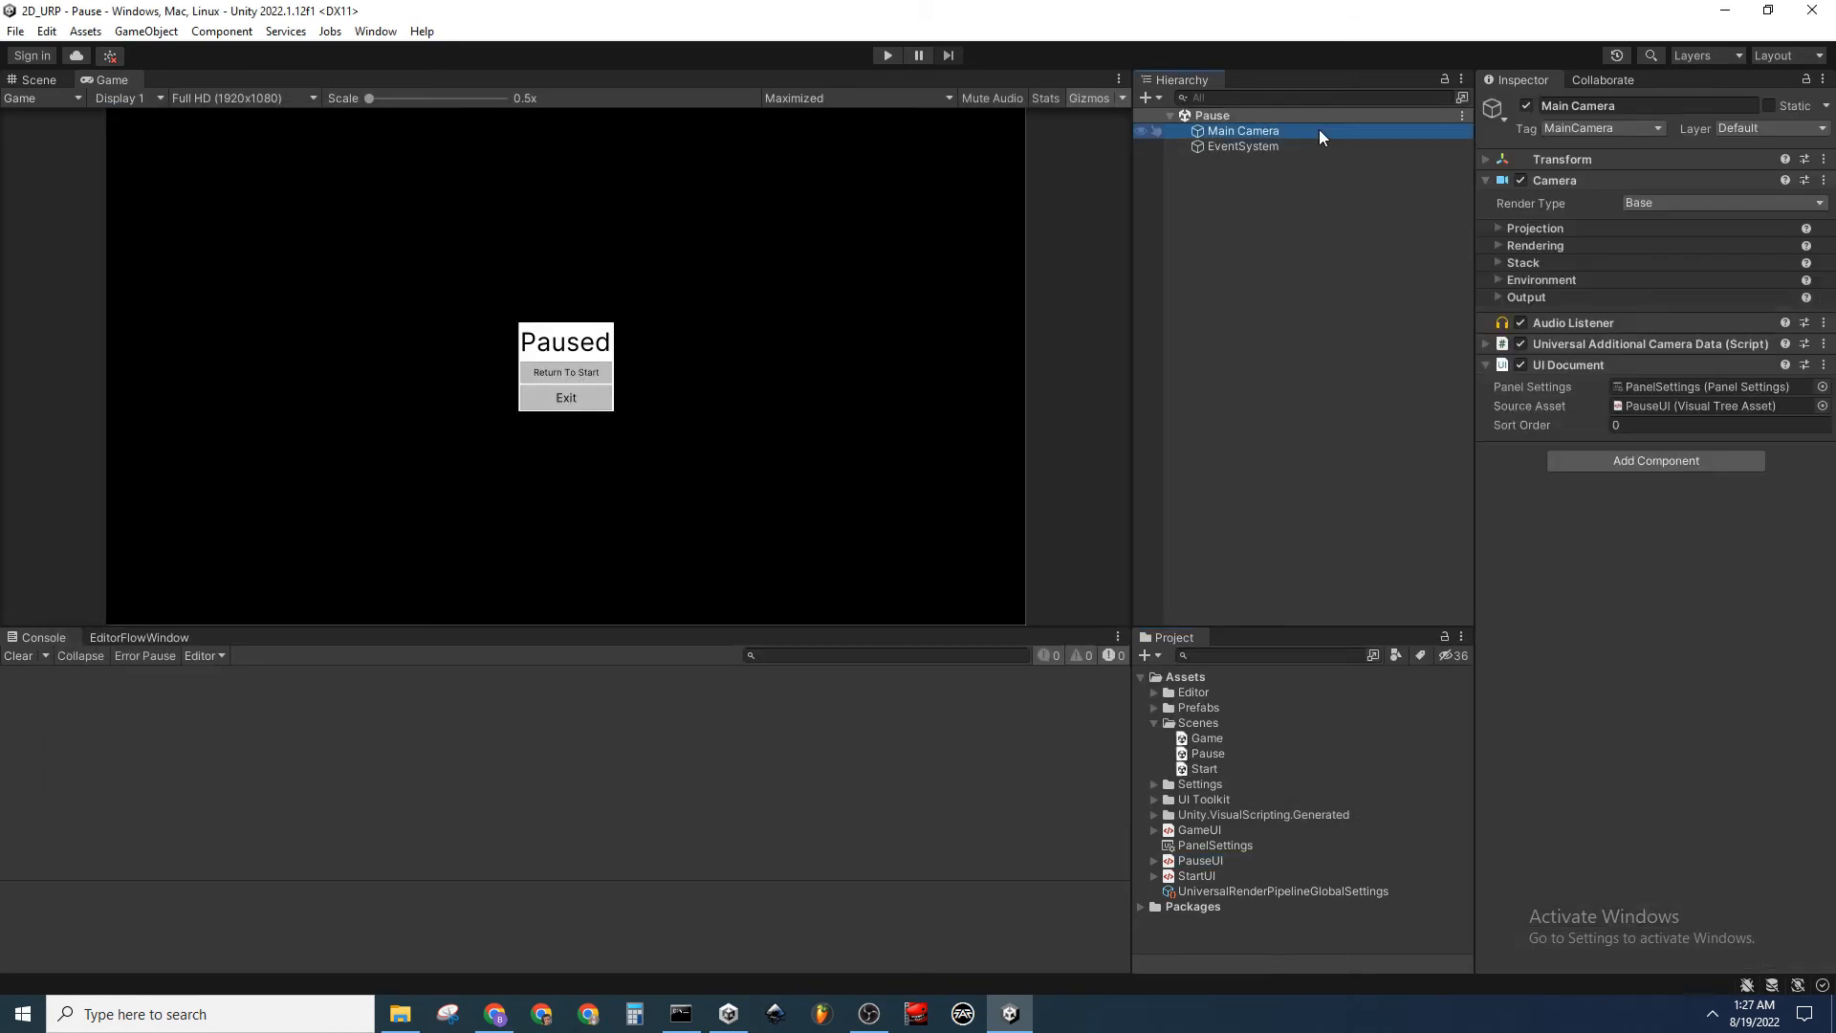
{"action": "left_click", "coordinate": [1316, 148]}
{"action": "left_click", "coordinate": [1282, 247]}
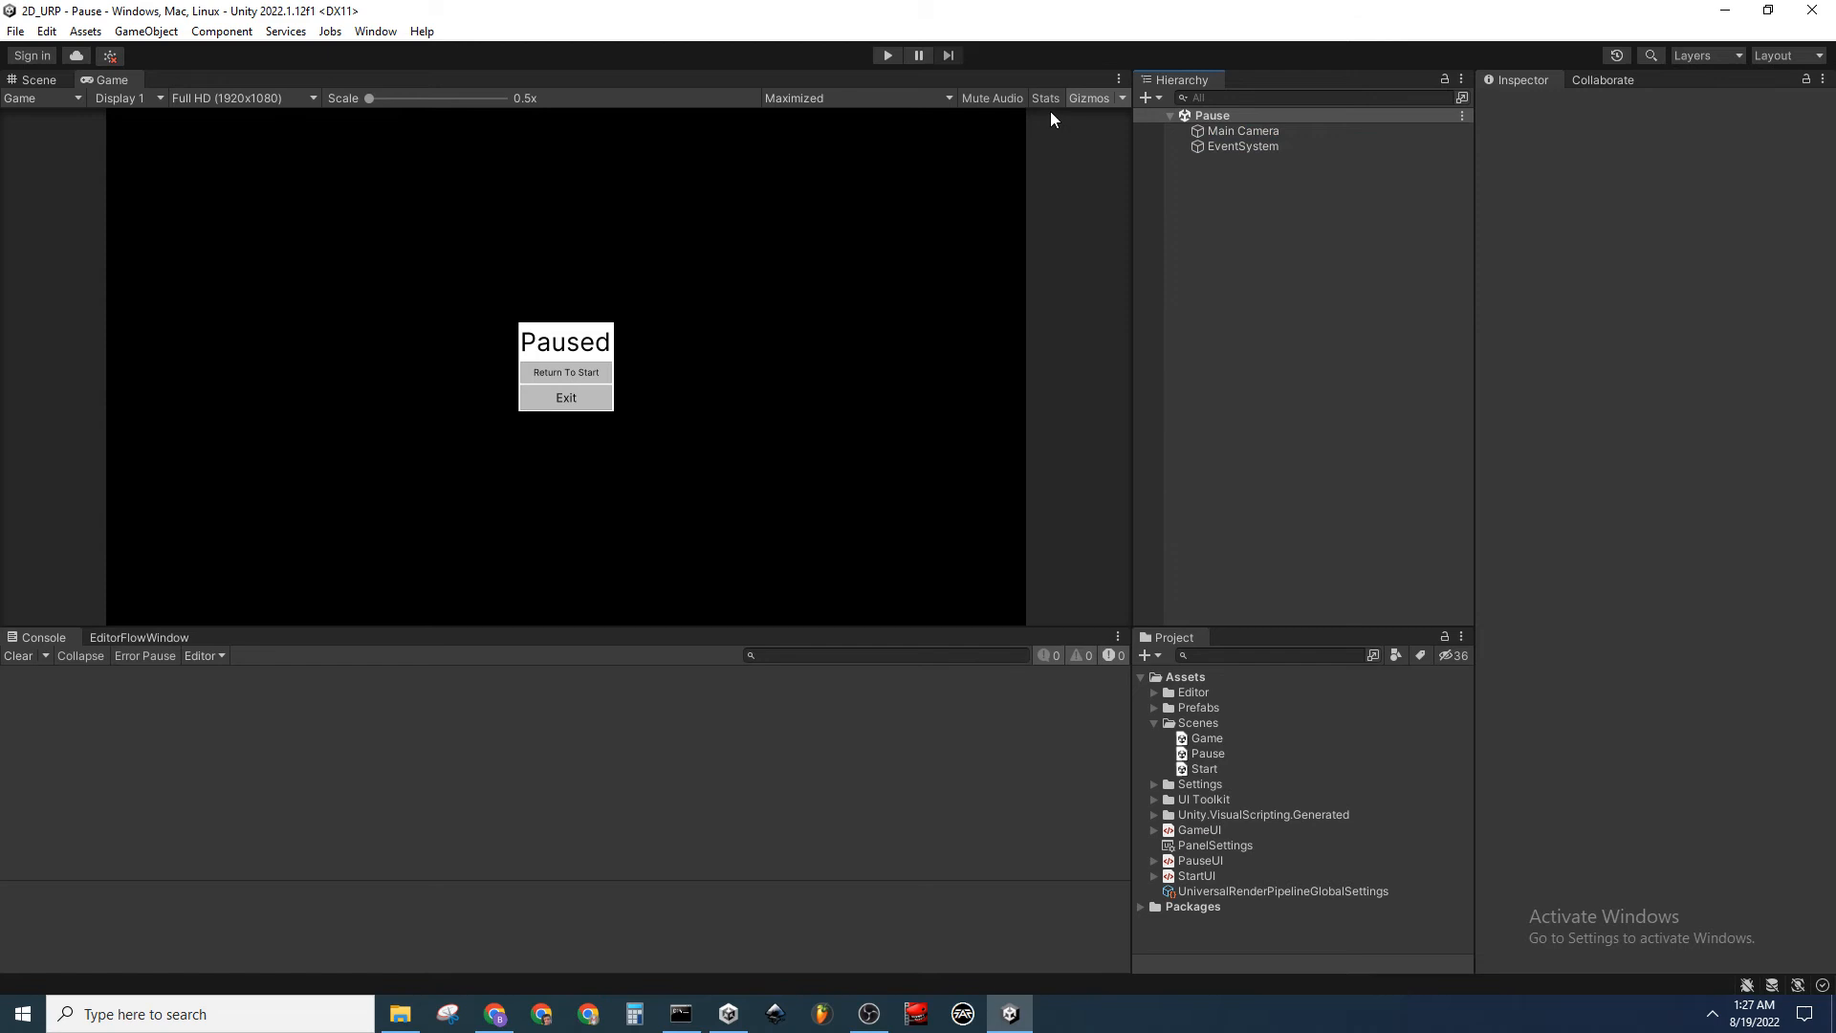
{"action": "left_click", "coordinate": [889, 56]}
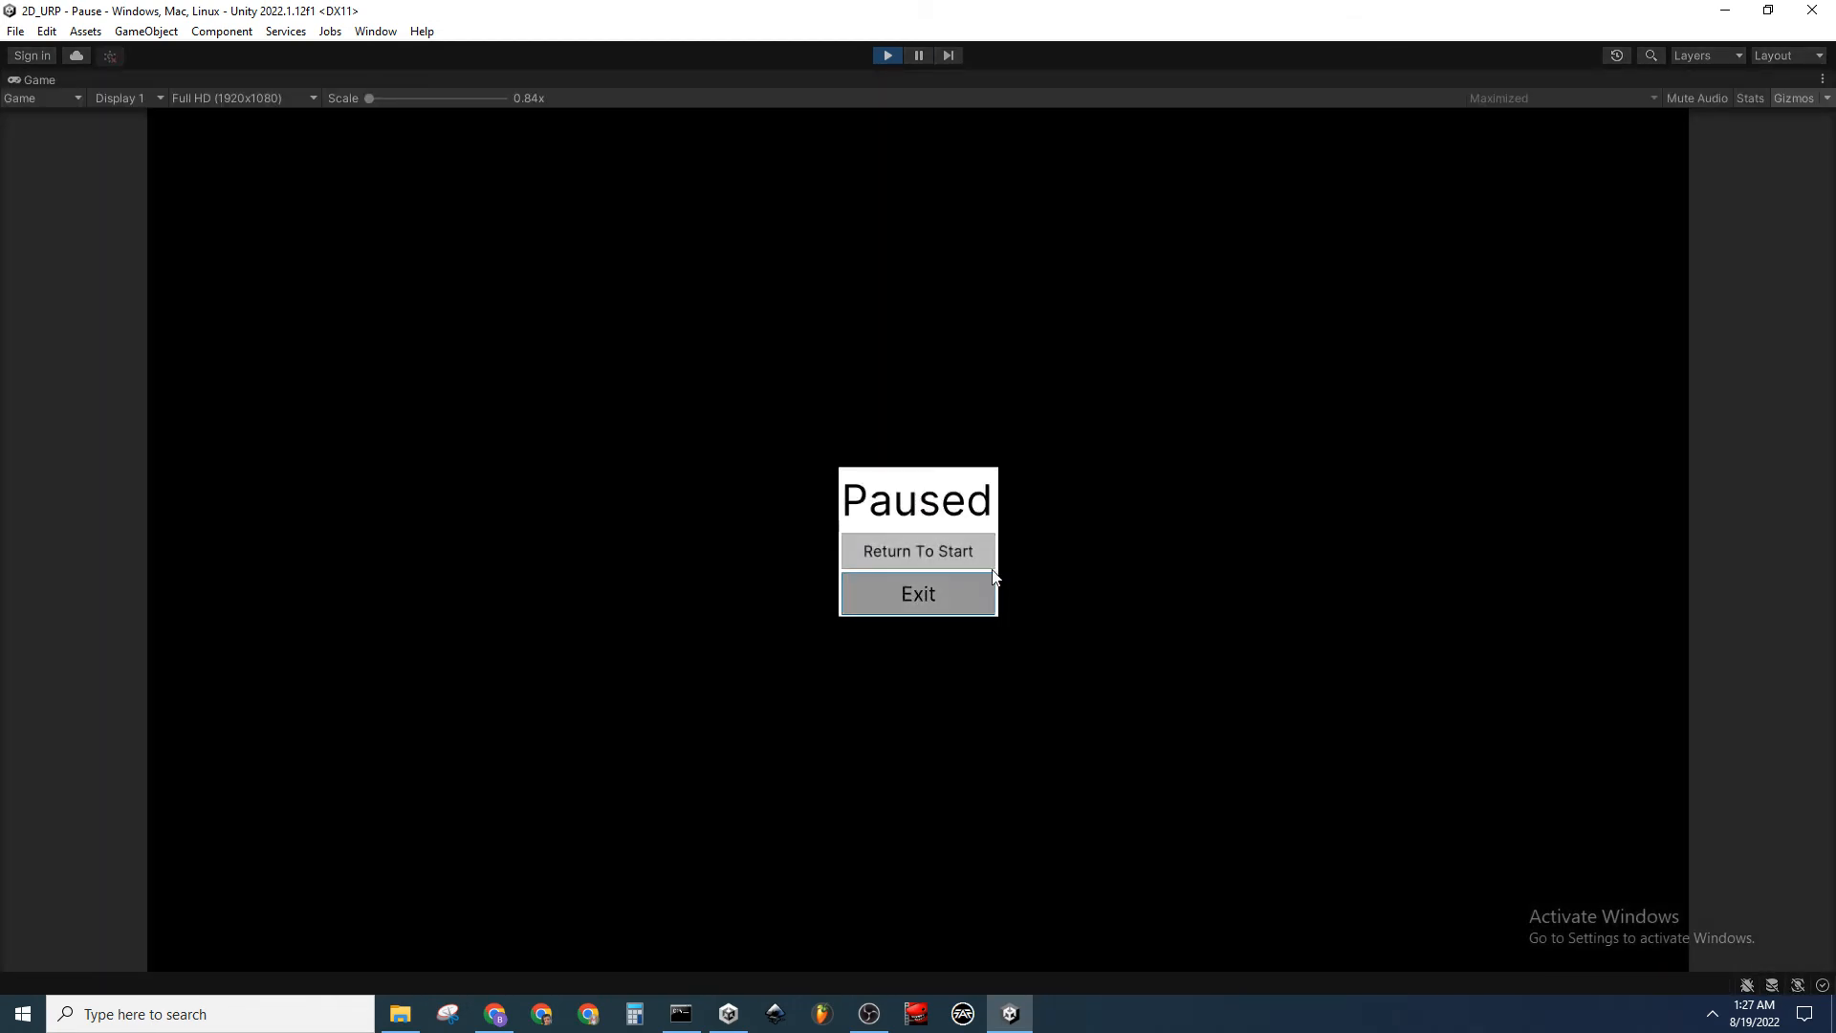
{"action": "left_click", "coordinate": [878, 598]}
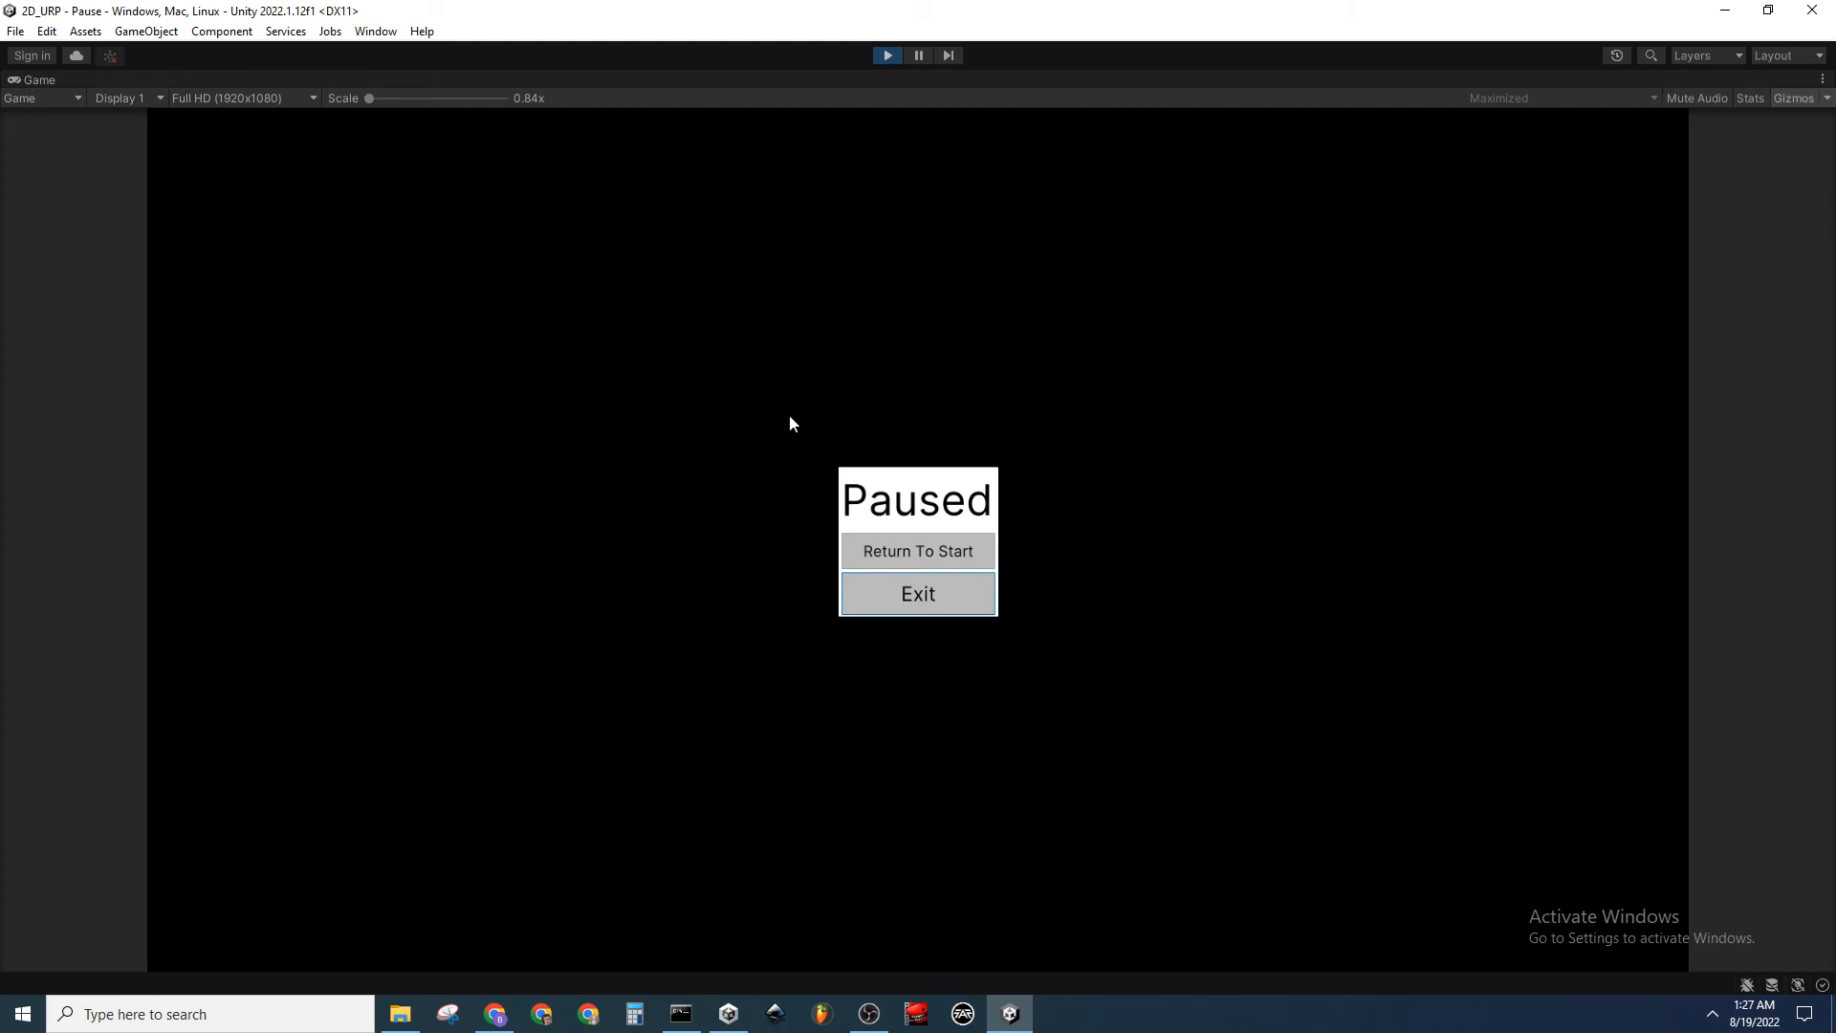
{"action": "left_click", "coordinate": [888, 56]}
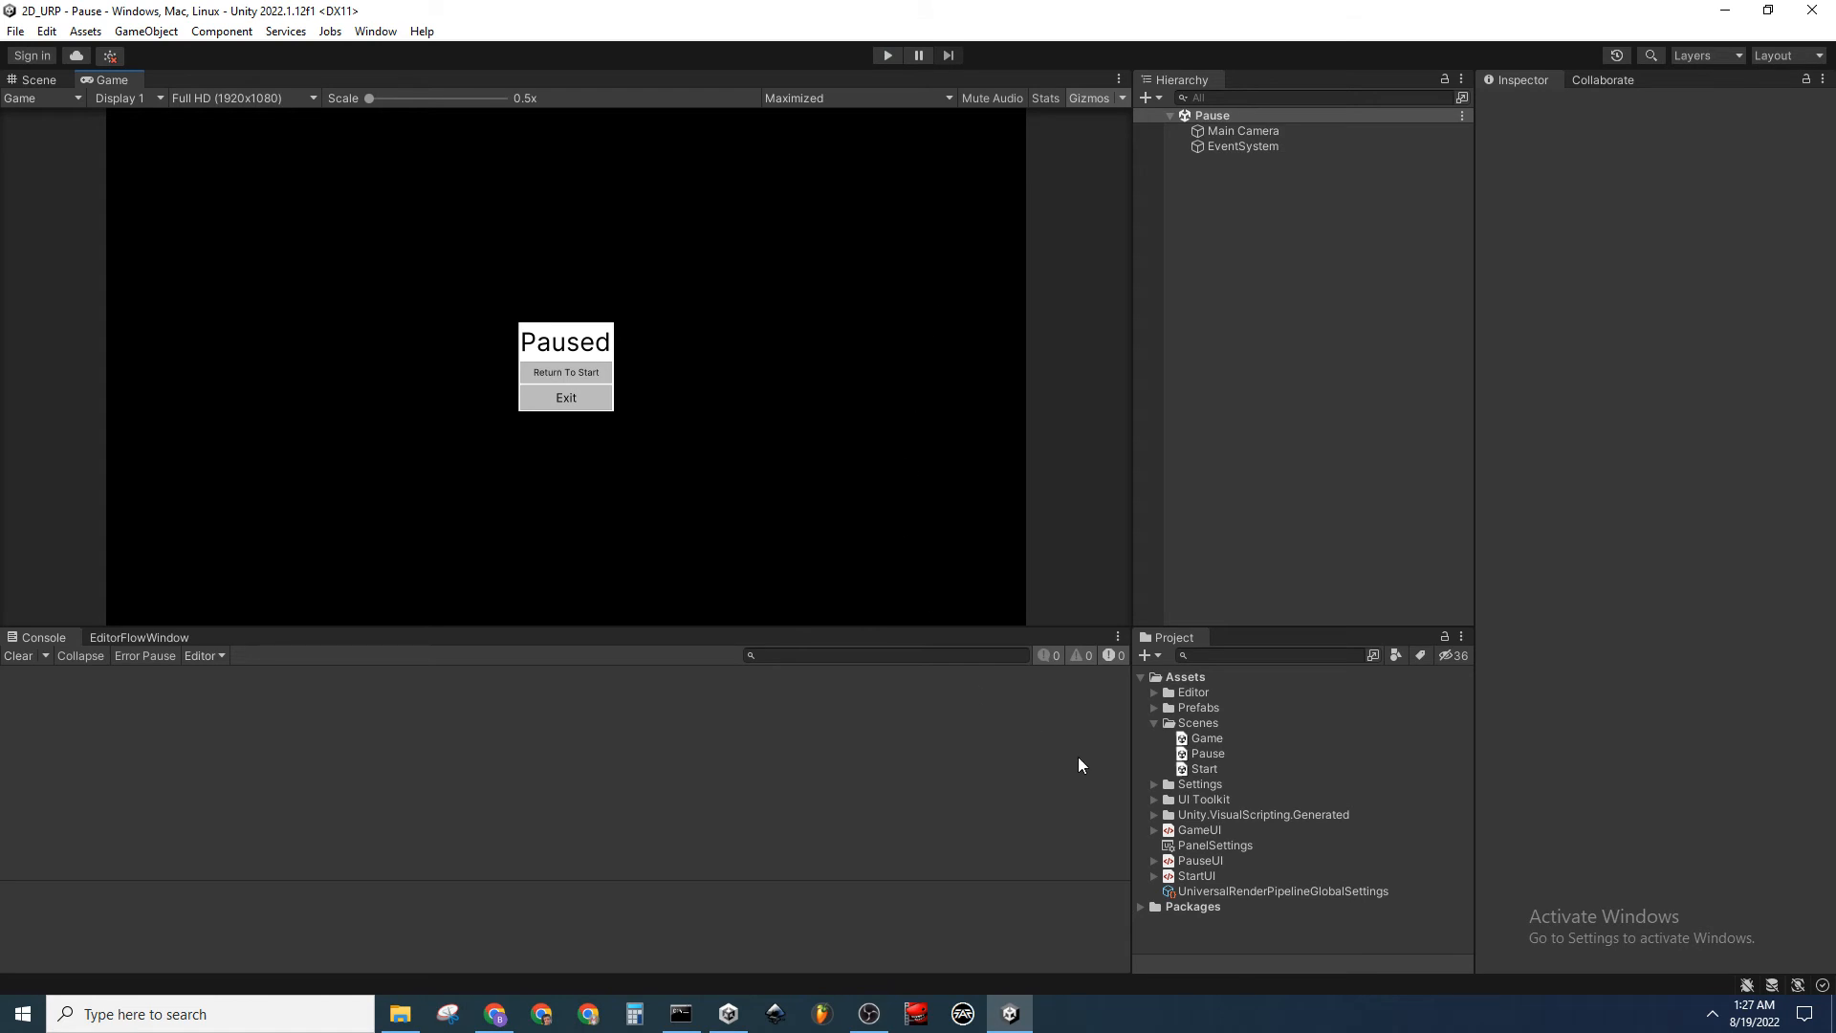
Reopen the PauseUI document to review PausePanel's inline styles, and close it
{"action": "double_click", "coordinate": [1236, 858]}
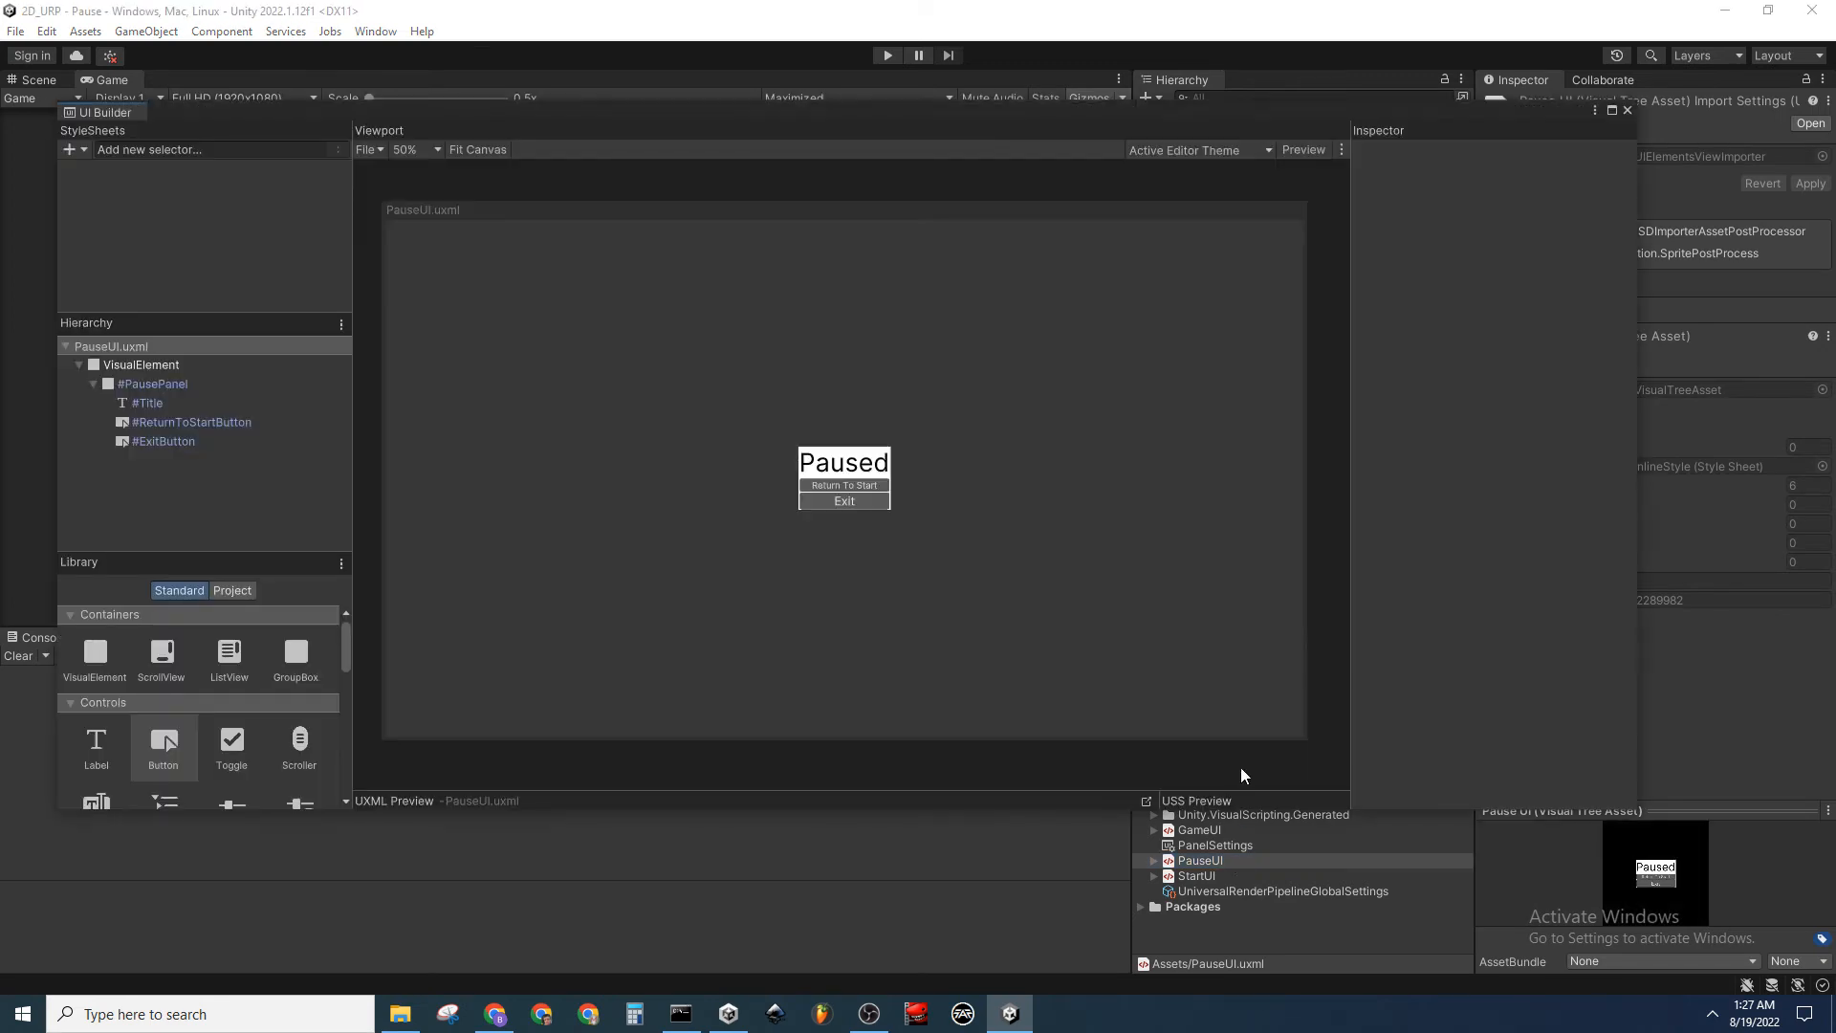
{"action": "left_click", "coordinate": [181, 384]}
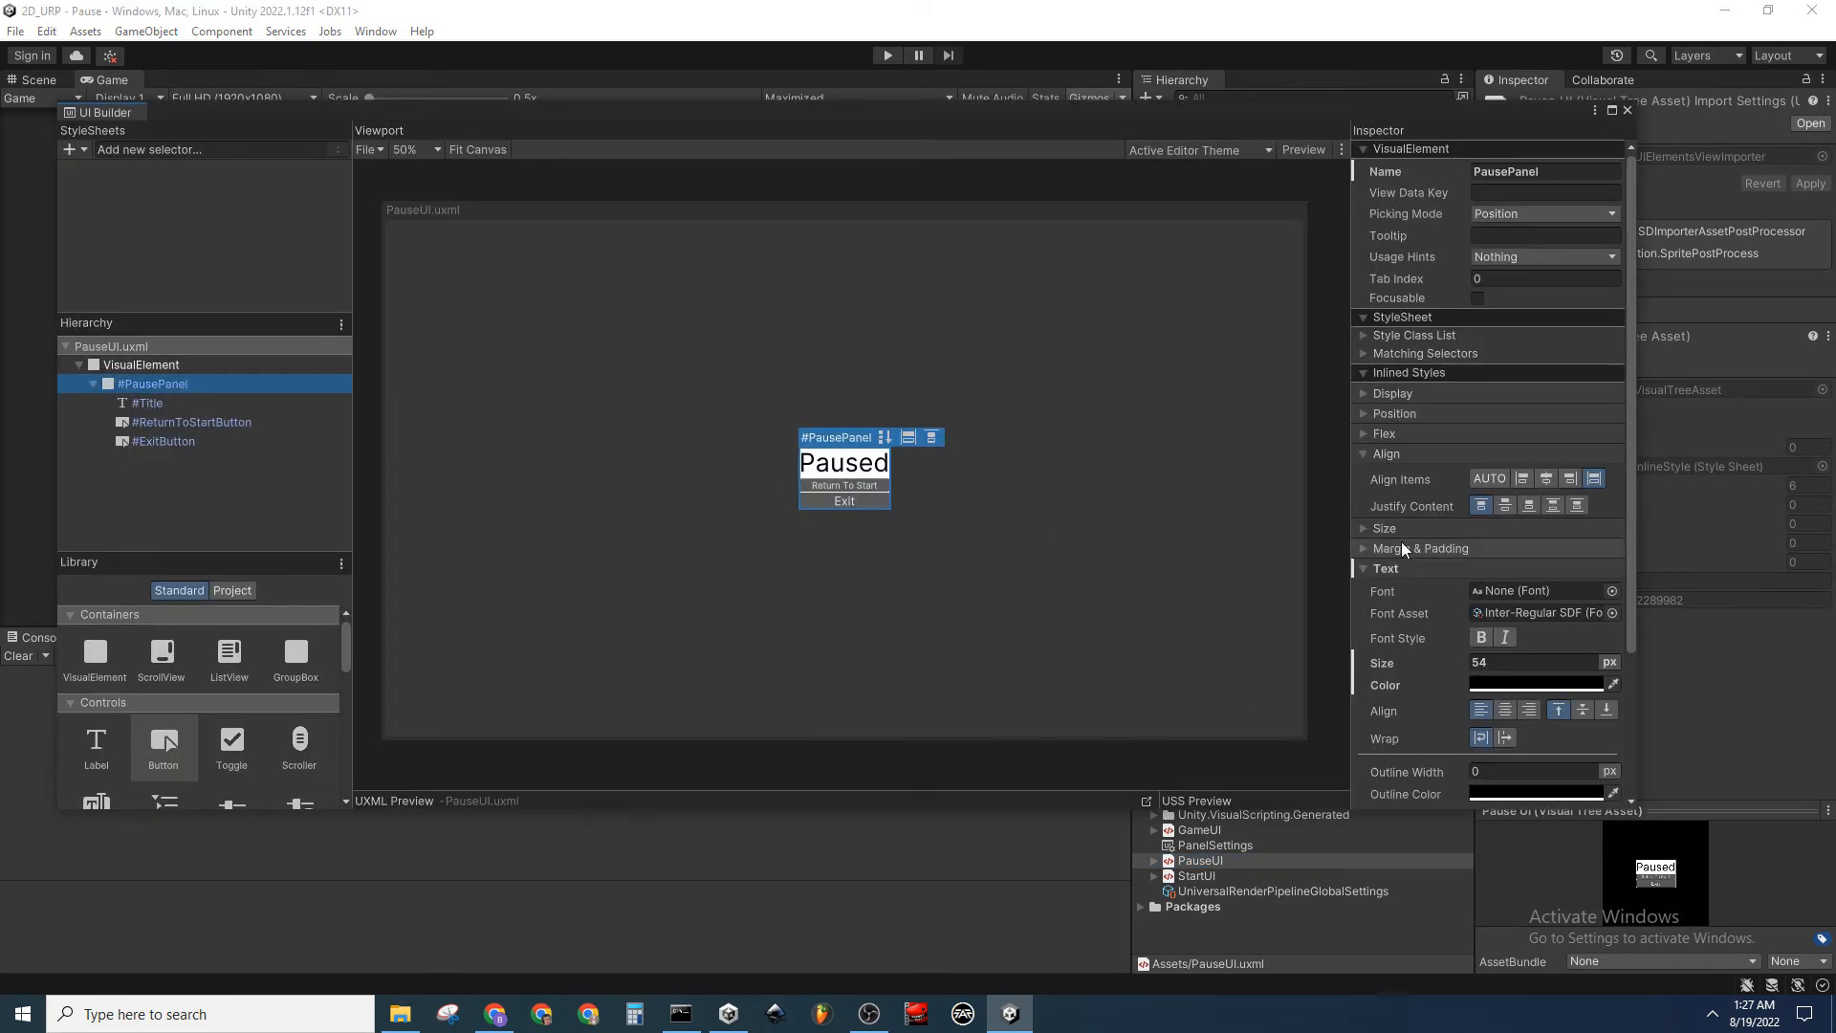
{"action": "left_click", "coordinate": [1377, 568]}
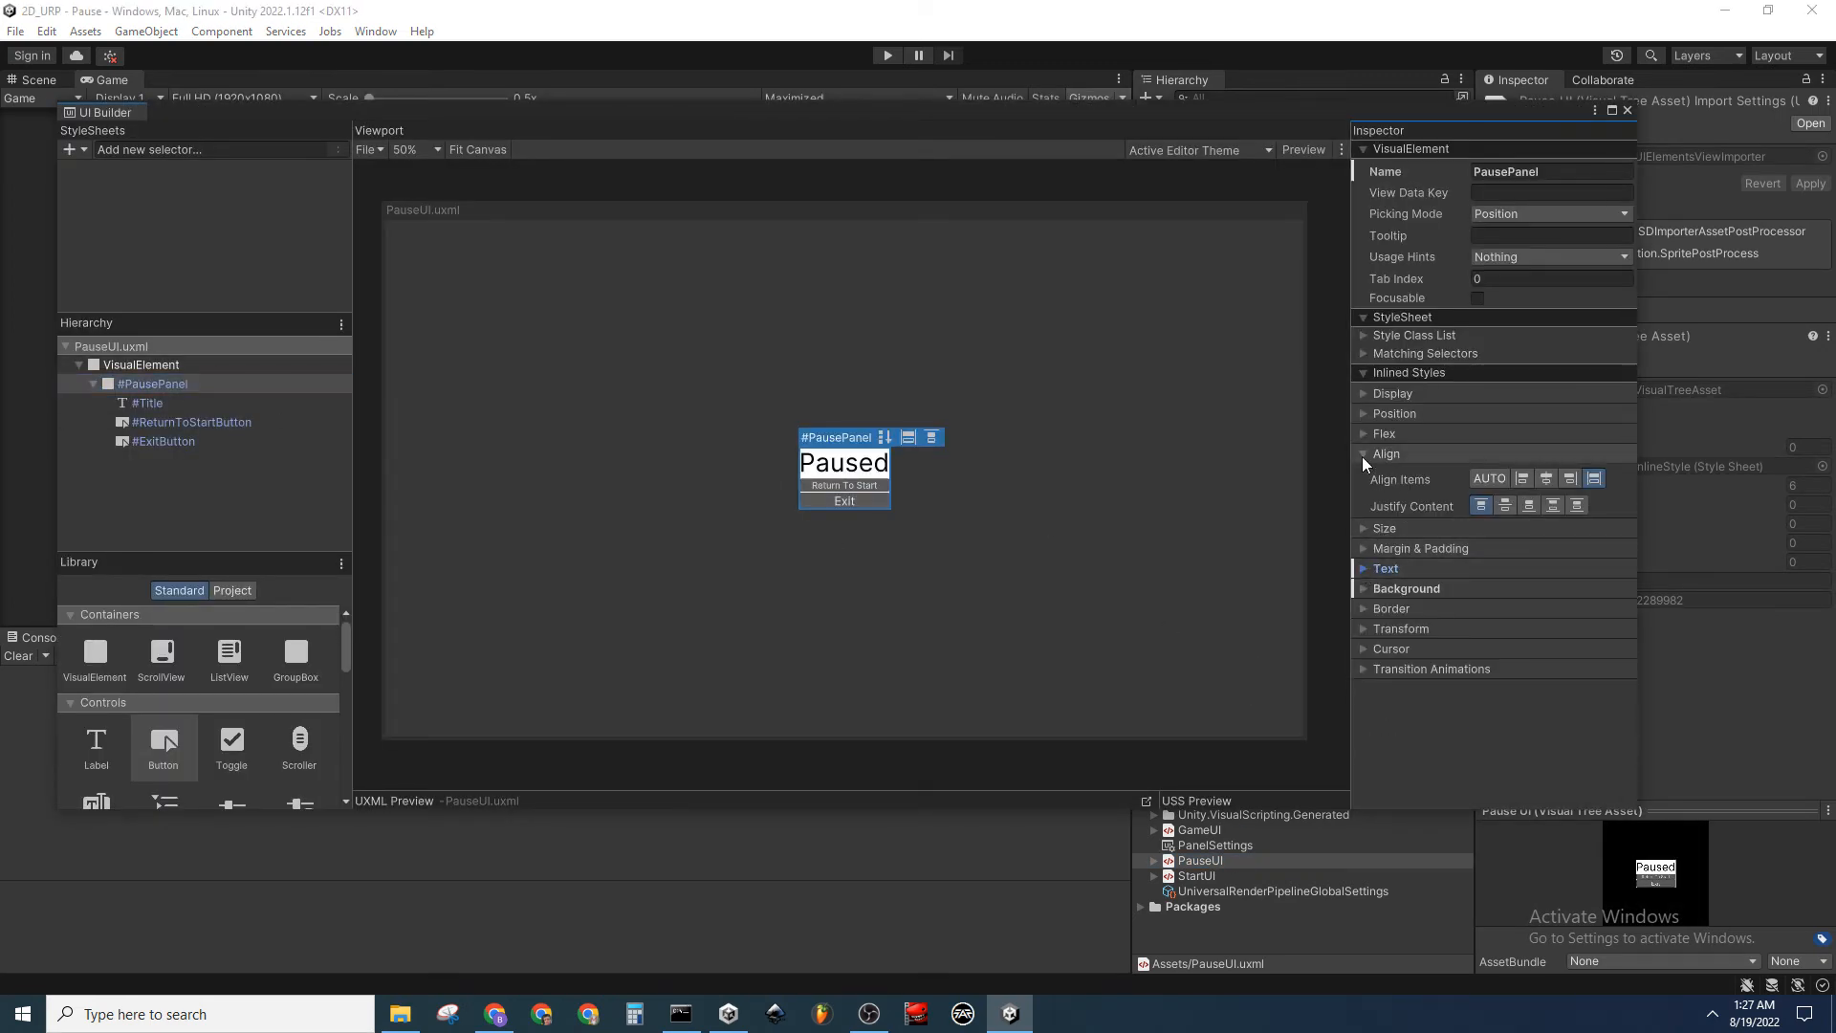
{"action": "left_click", "coordinate": [1386, 454]}
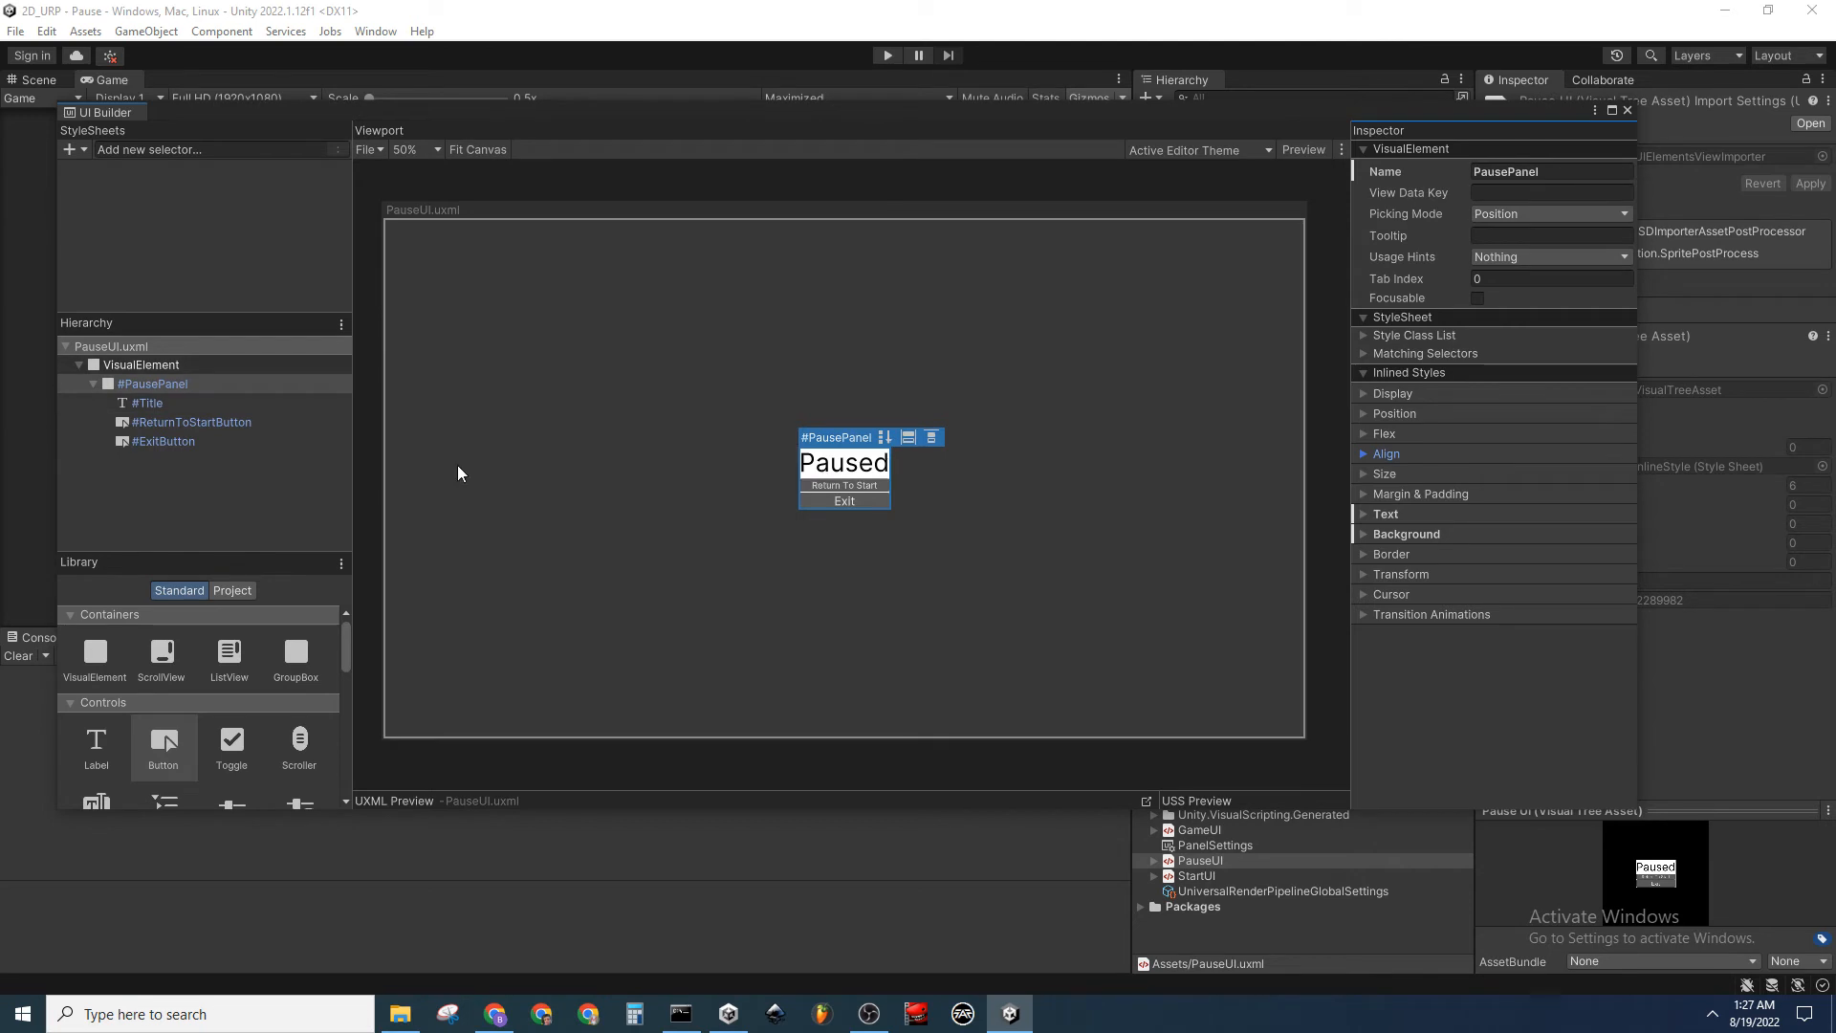
{"action": "left_click", "coordinate": [191, 501]}
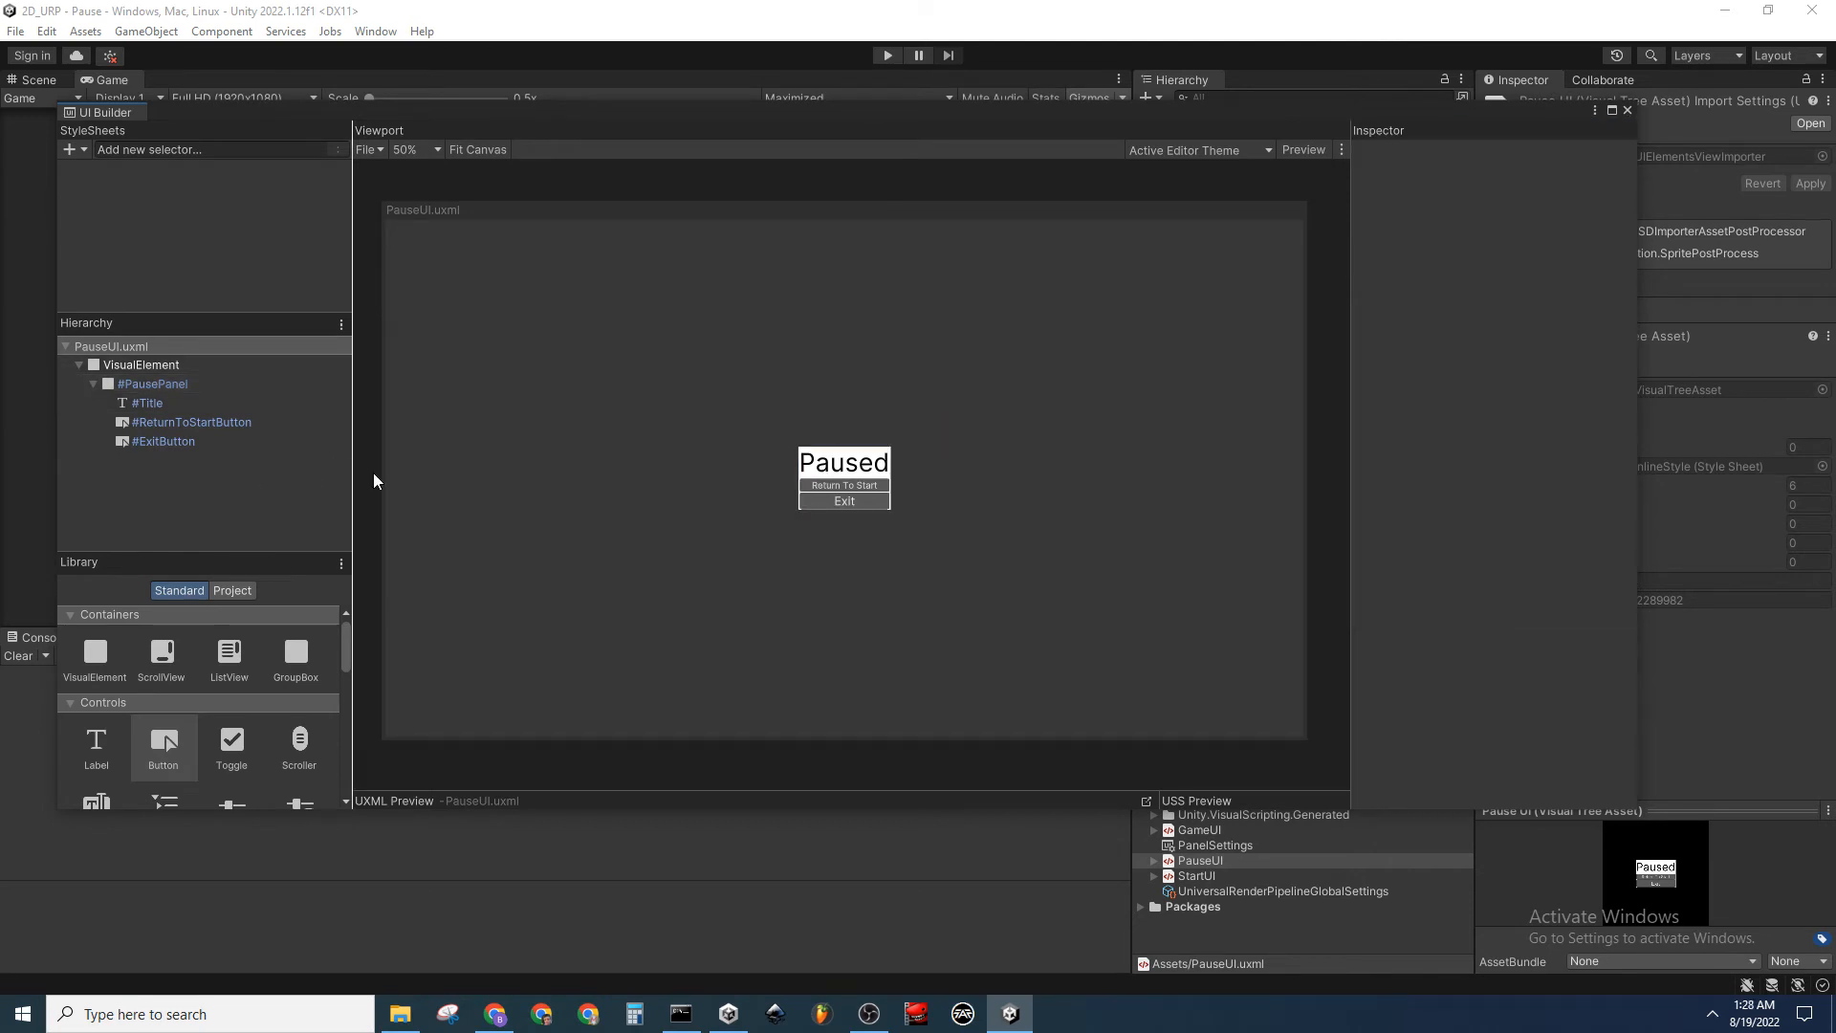
{"action": "left_click", "coordinate": [1625, 110]}
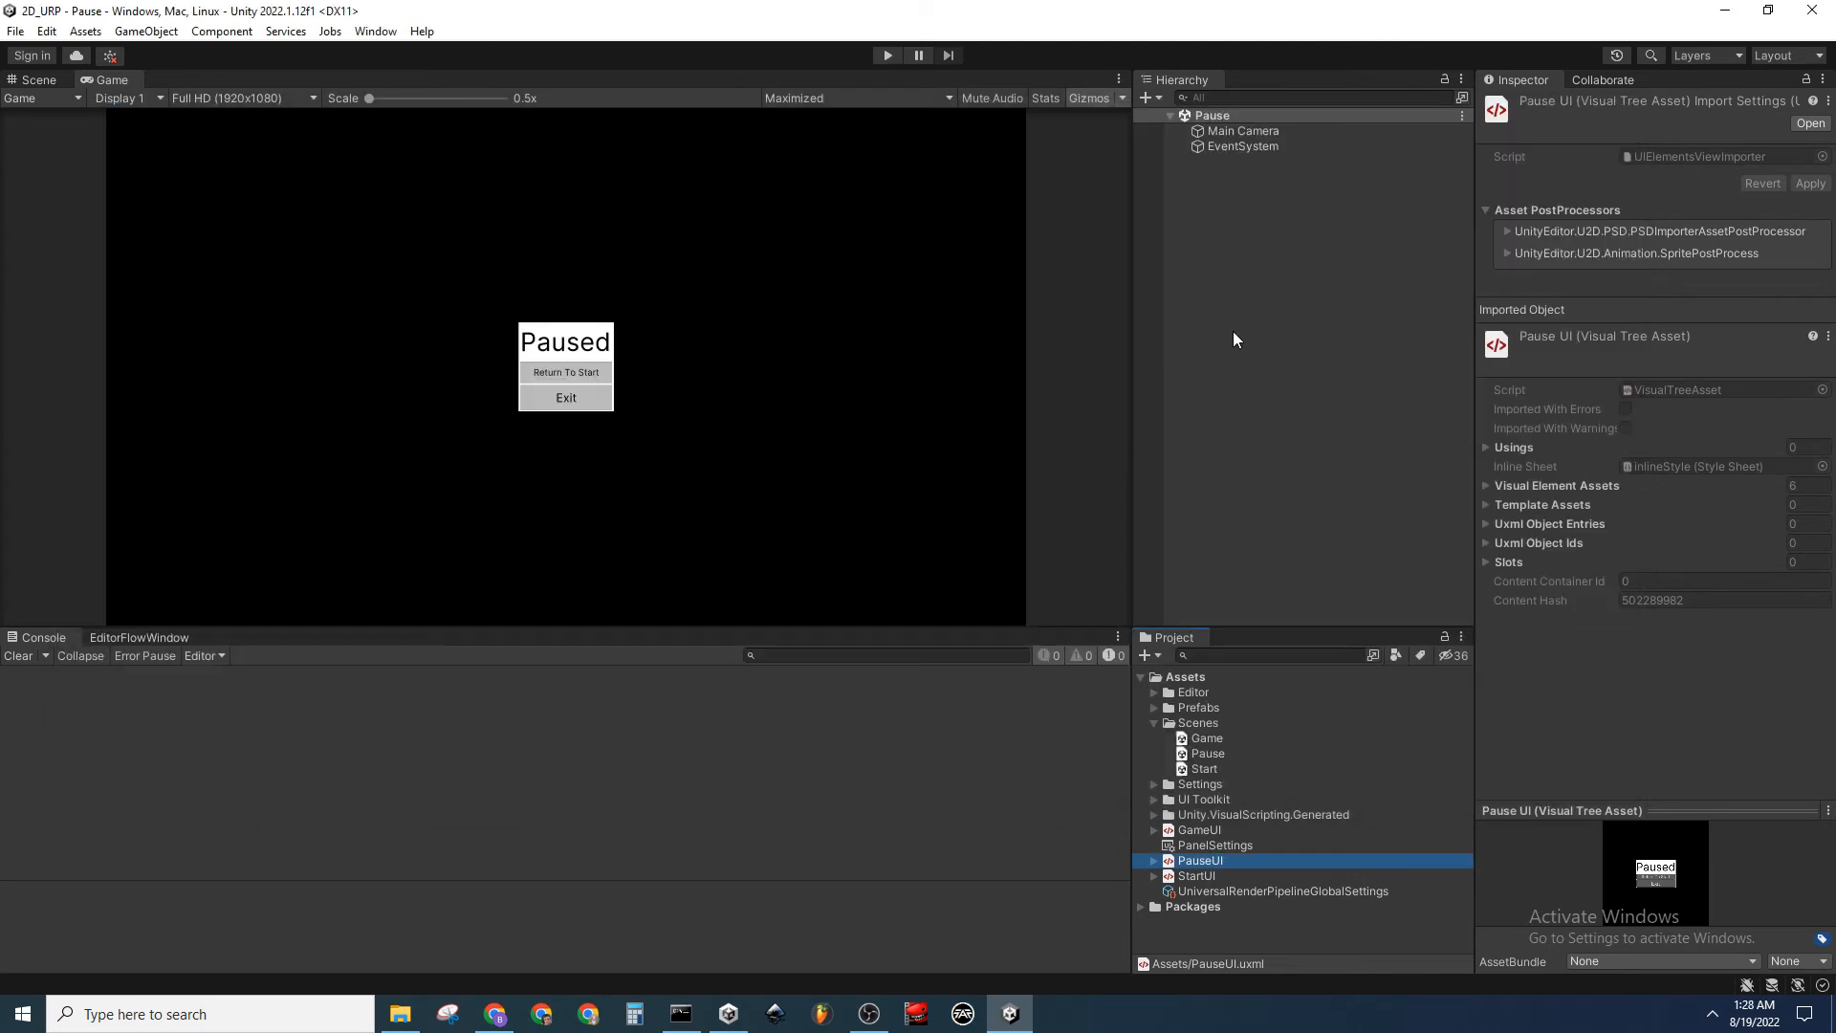
Create a new scene named Result in the Scenes folder and open it
{"action": "left_click", "coordinate": [982, 809]}
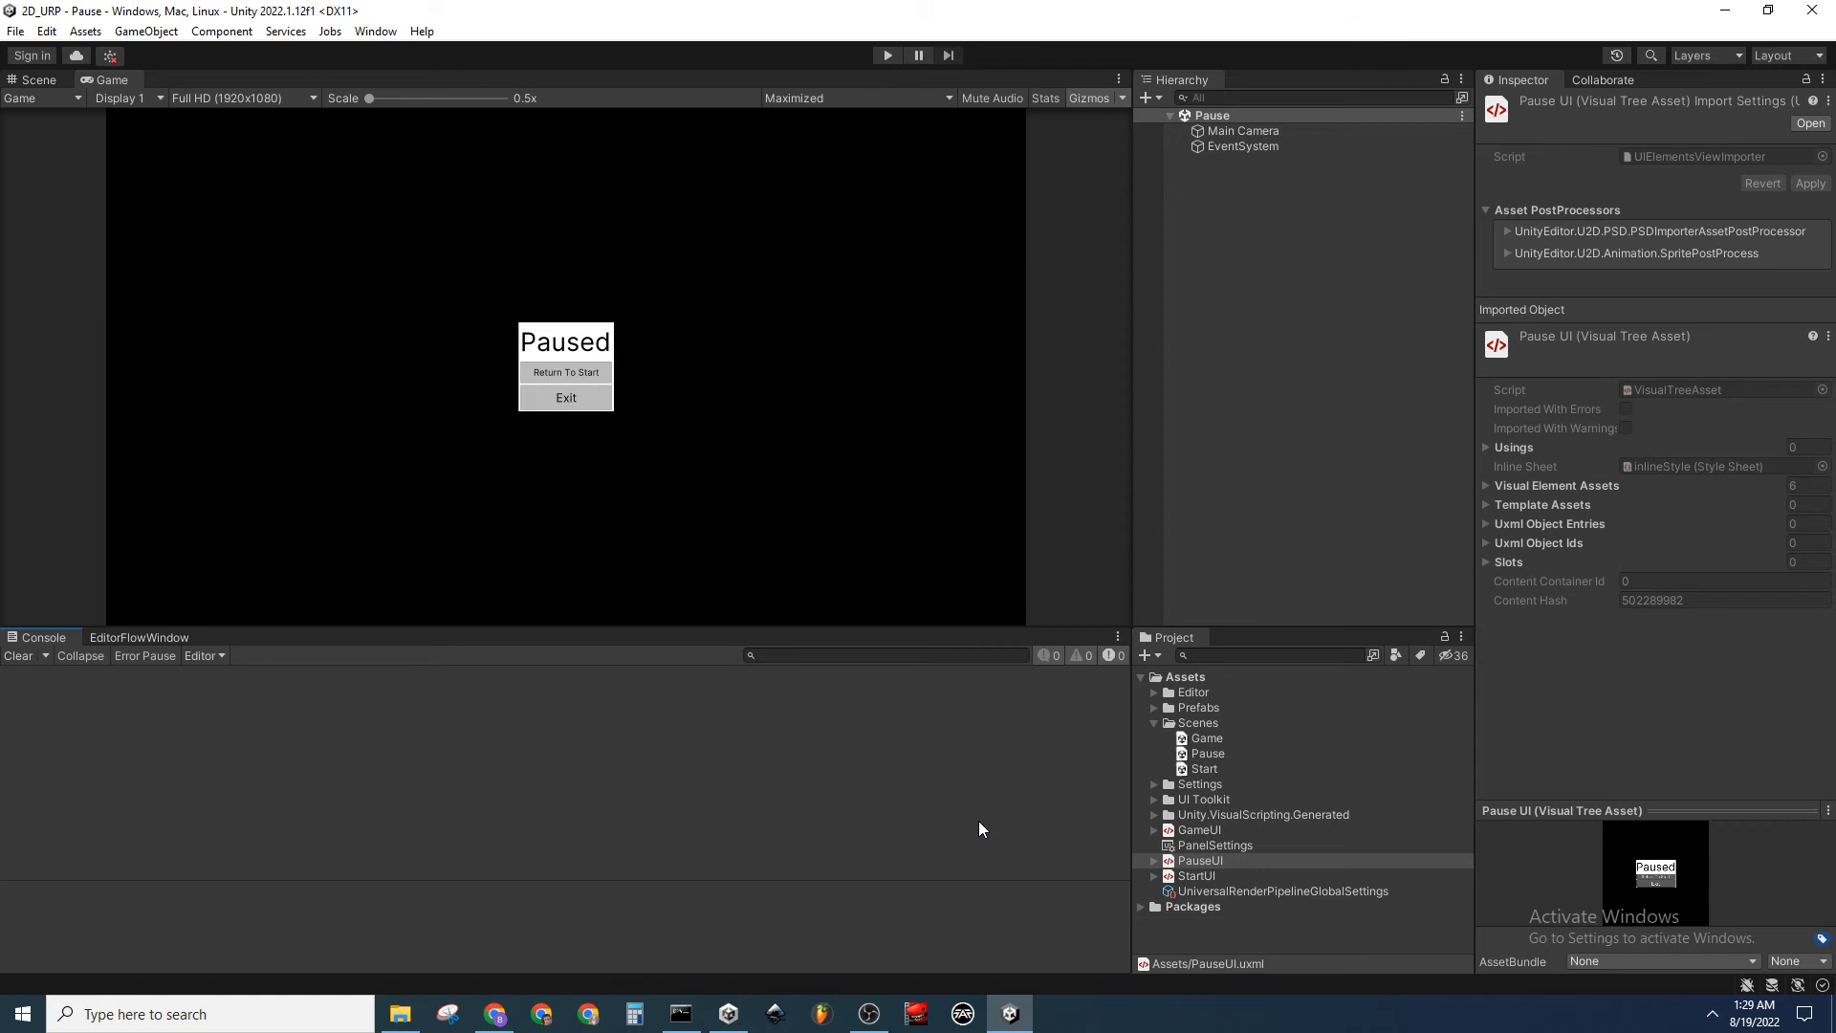
{"action": "left_click", "coordinate": [1241, 720]}
{"action": "right_click", "coordinate": [1241, 720]}
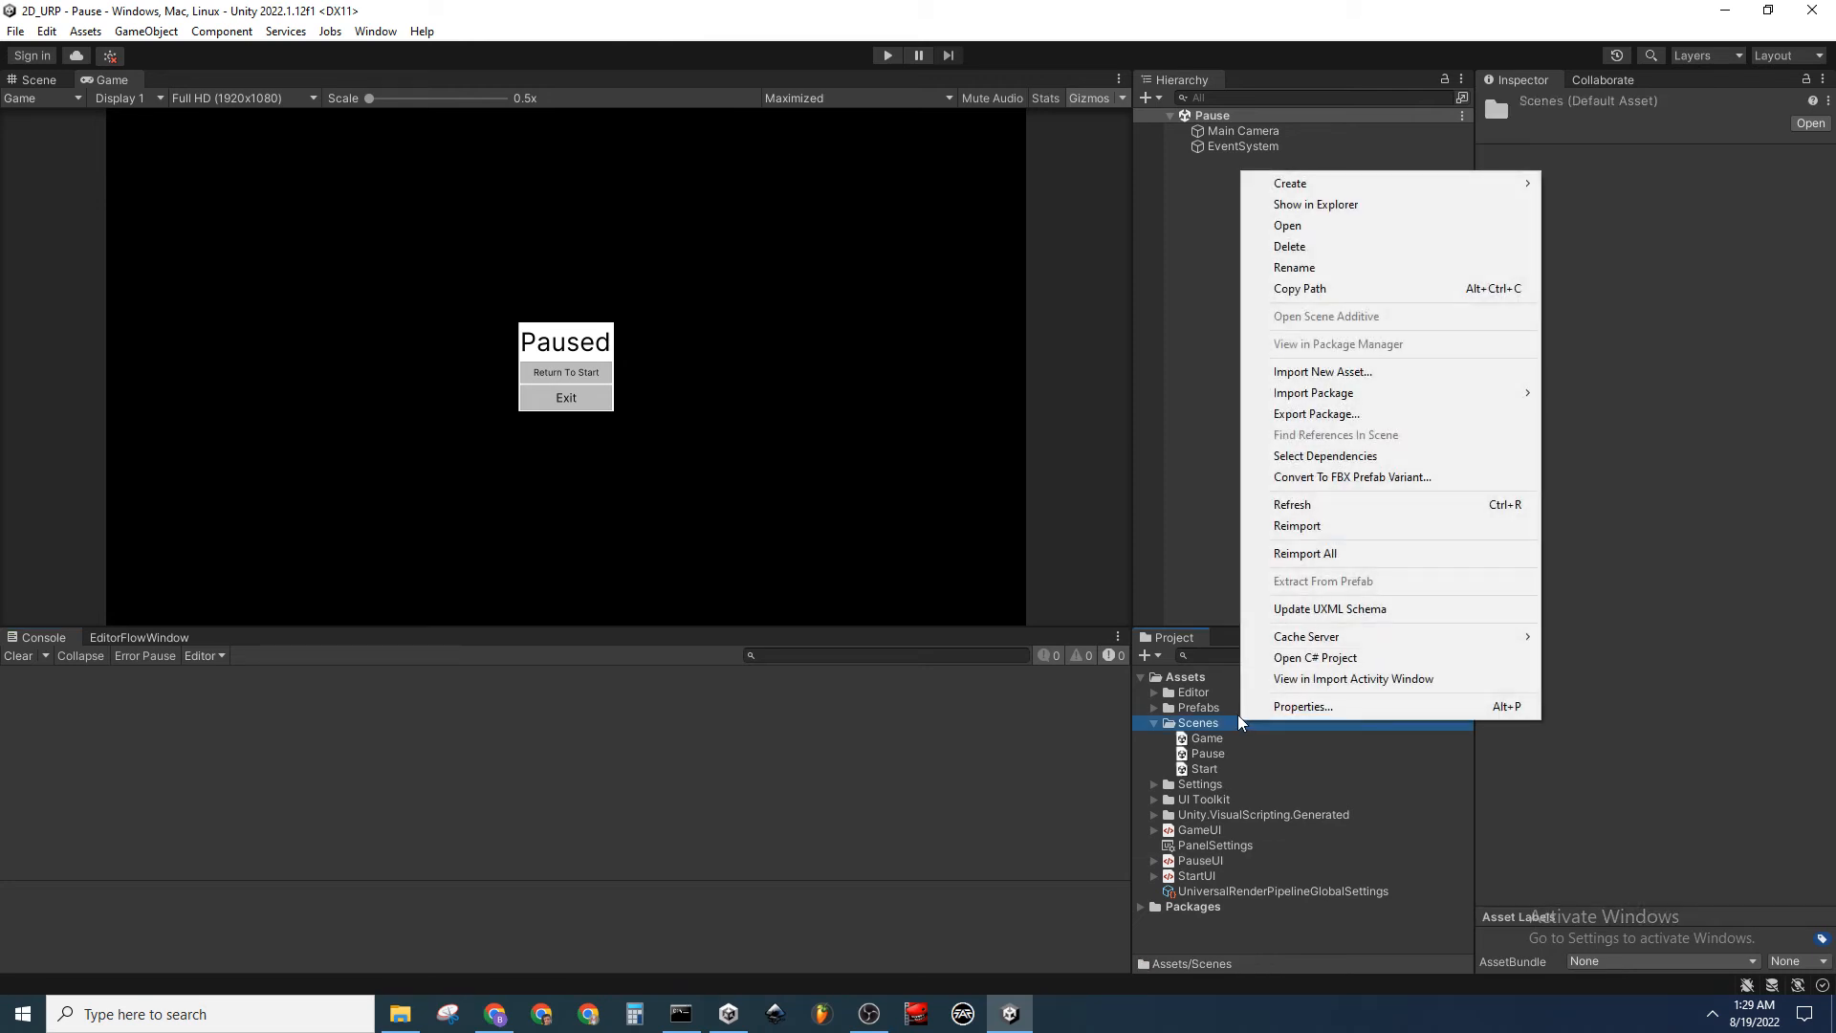
{"action": "mouse_move", "coordinate": [1404, 185]}
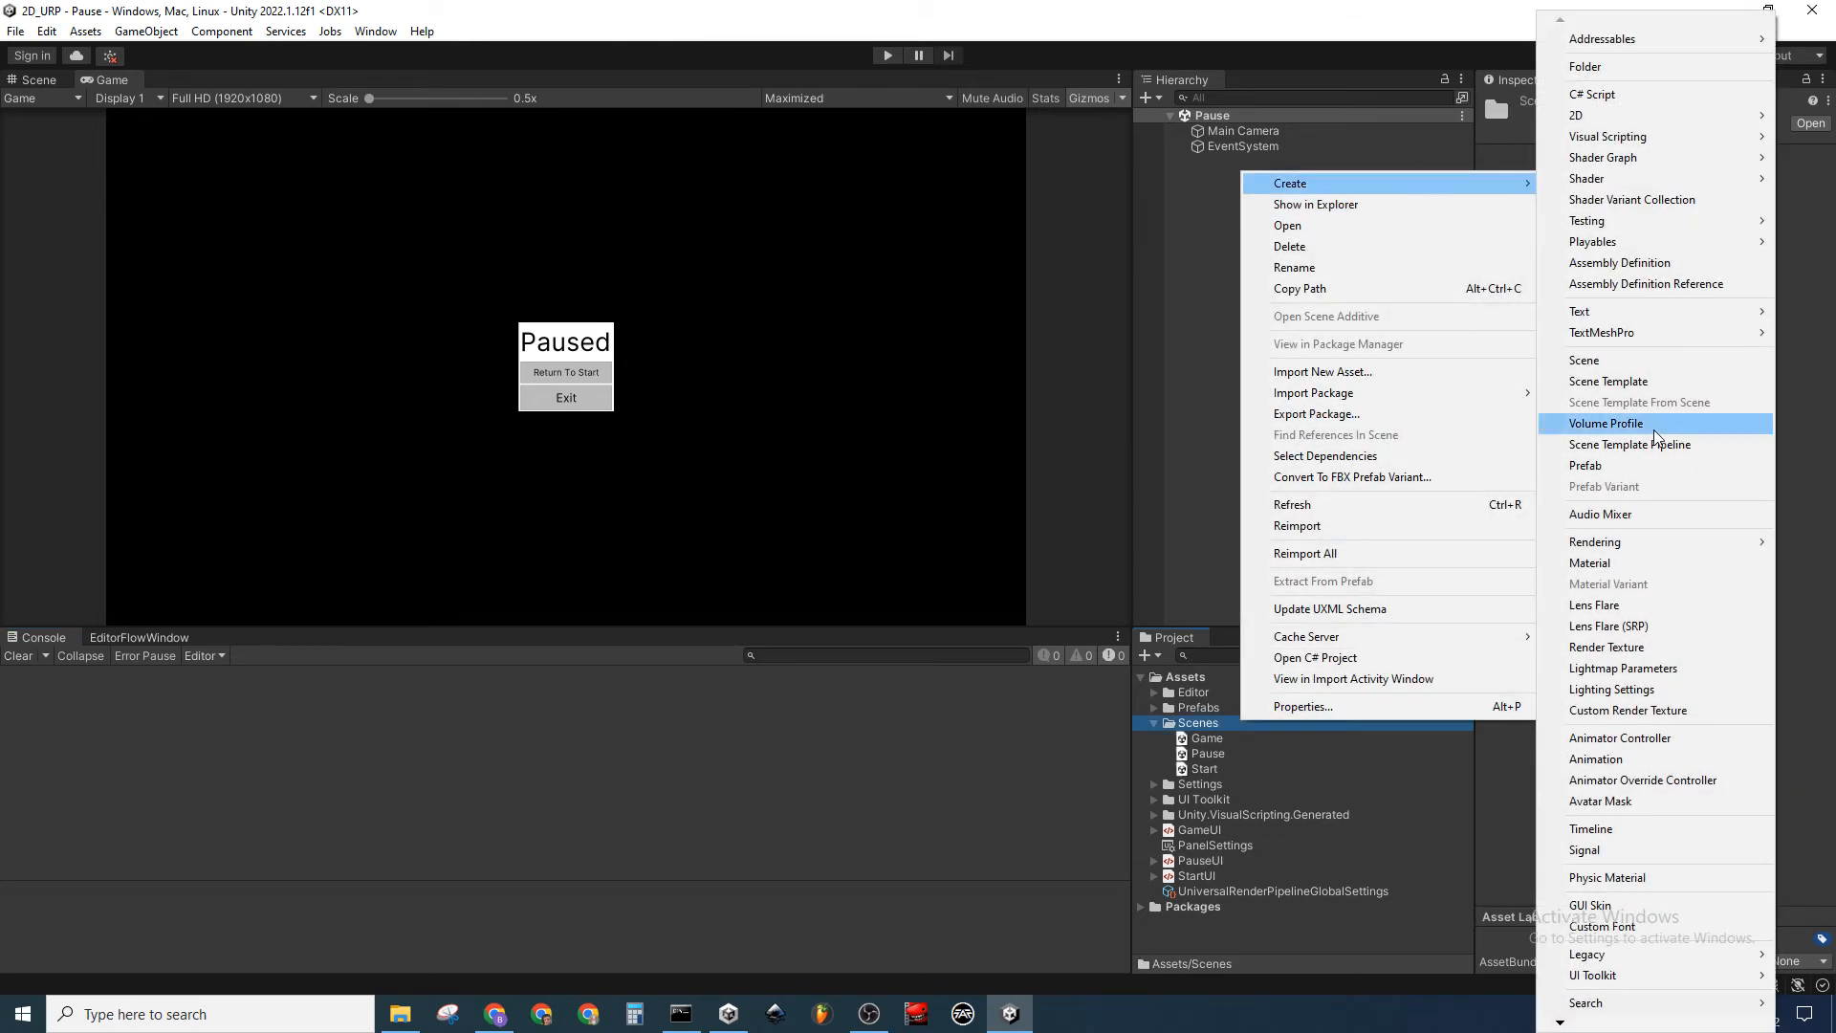
{"action": "left_click", "coordinate": [1626, 361]}
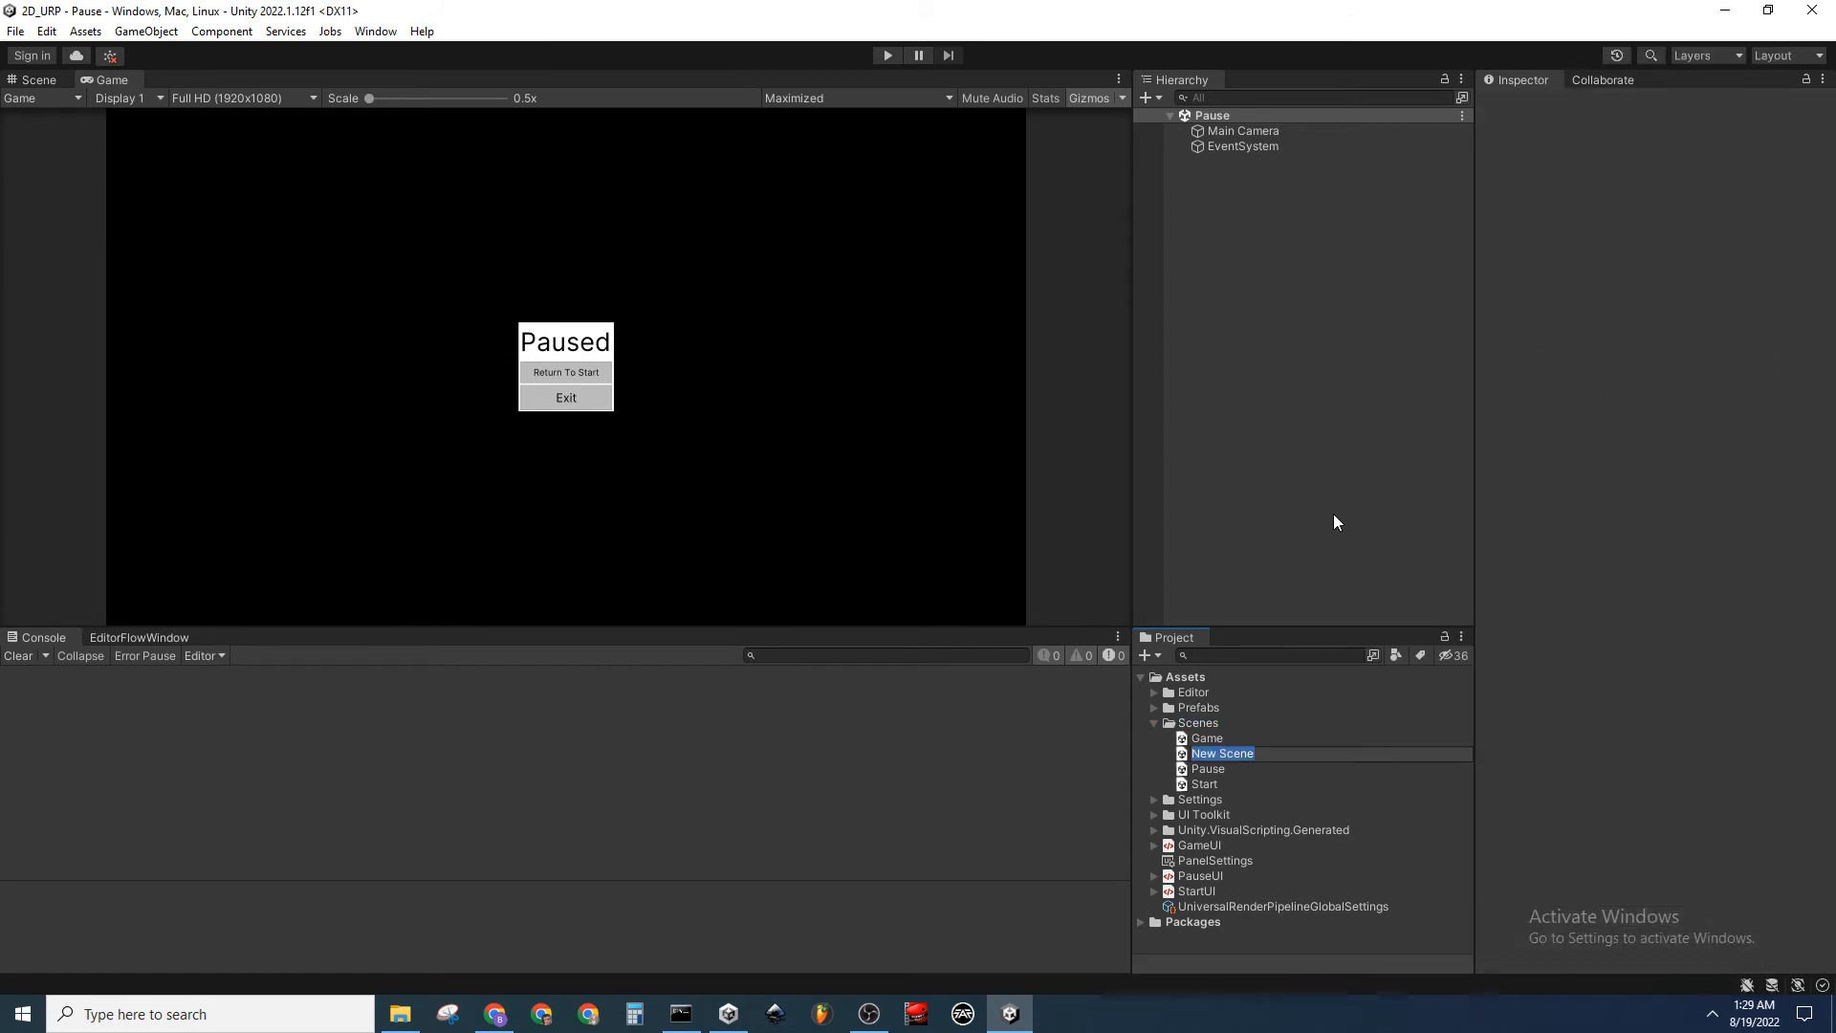
{"action": "type", "text": "ResultSc"}
{"action": "key", "text": "BackSpace"}
{"action": "key", "text": "BackSpace"}
{"action": "key", "text": "Return"}
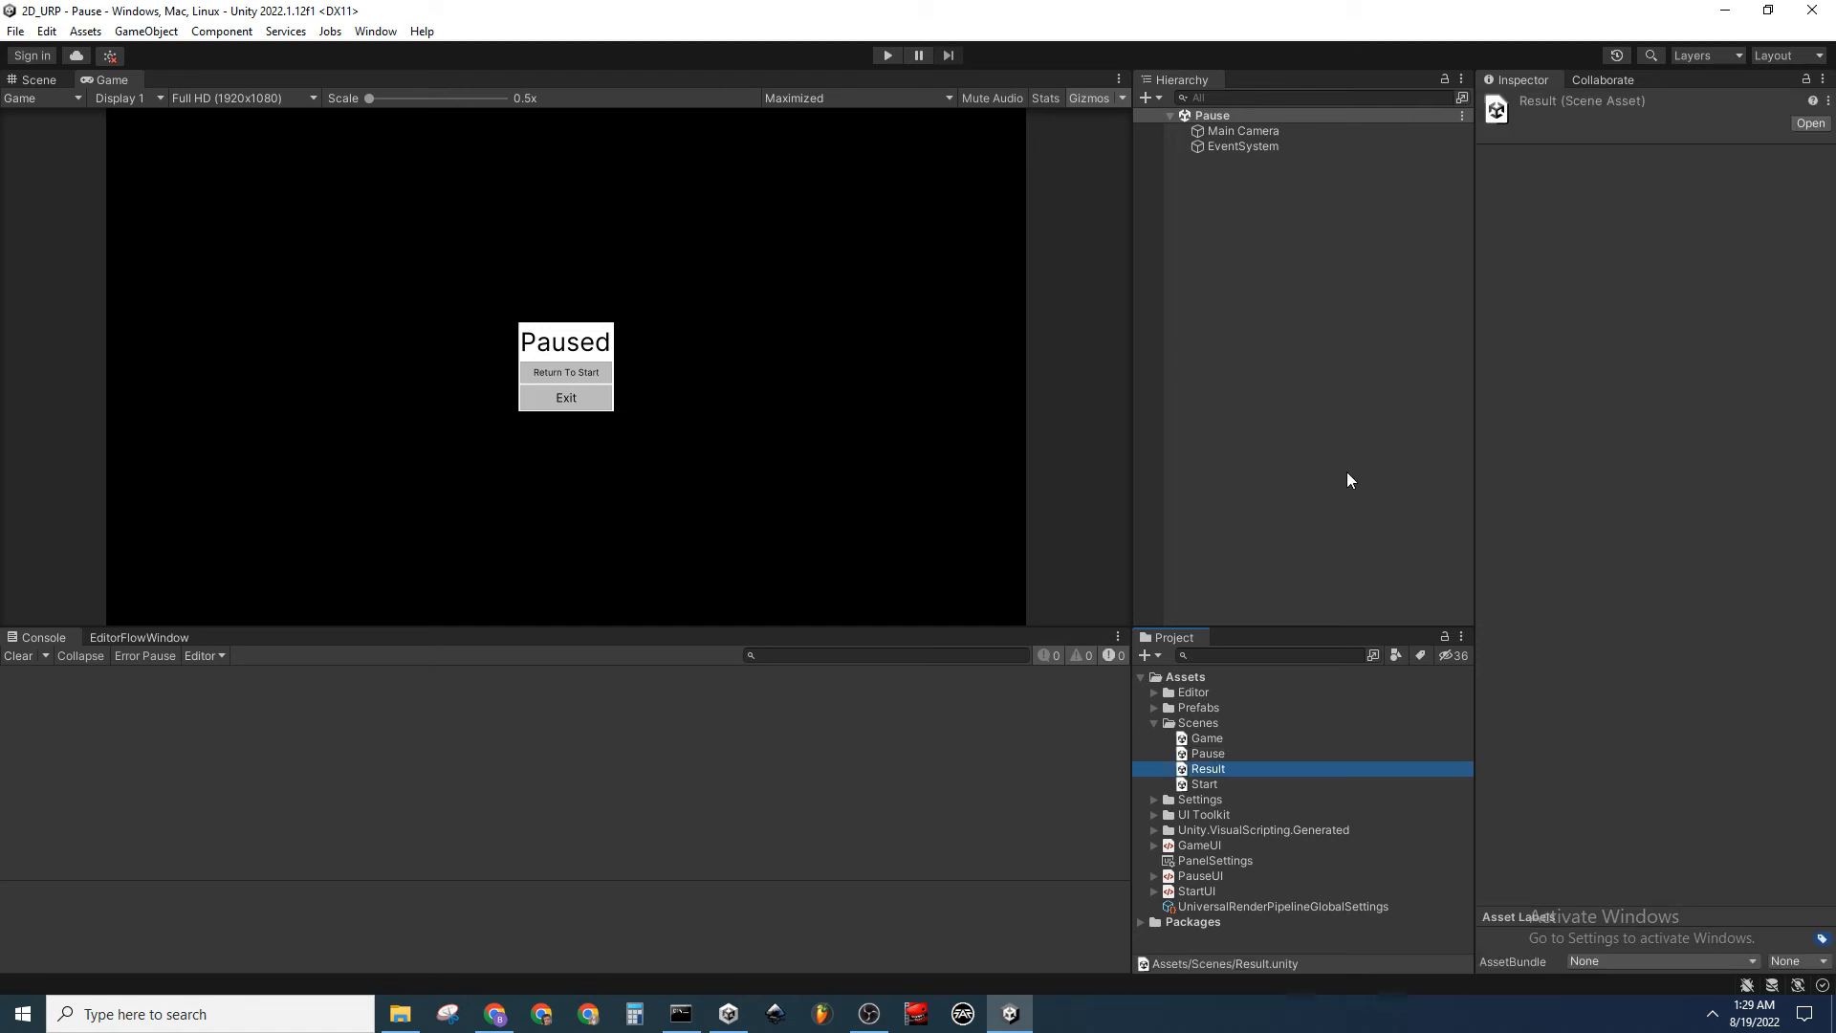
{"action": "double_click", "coordinate": [1208, 769]}
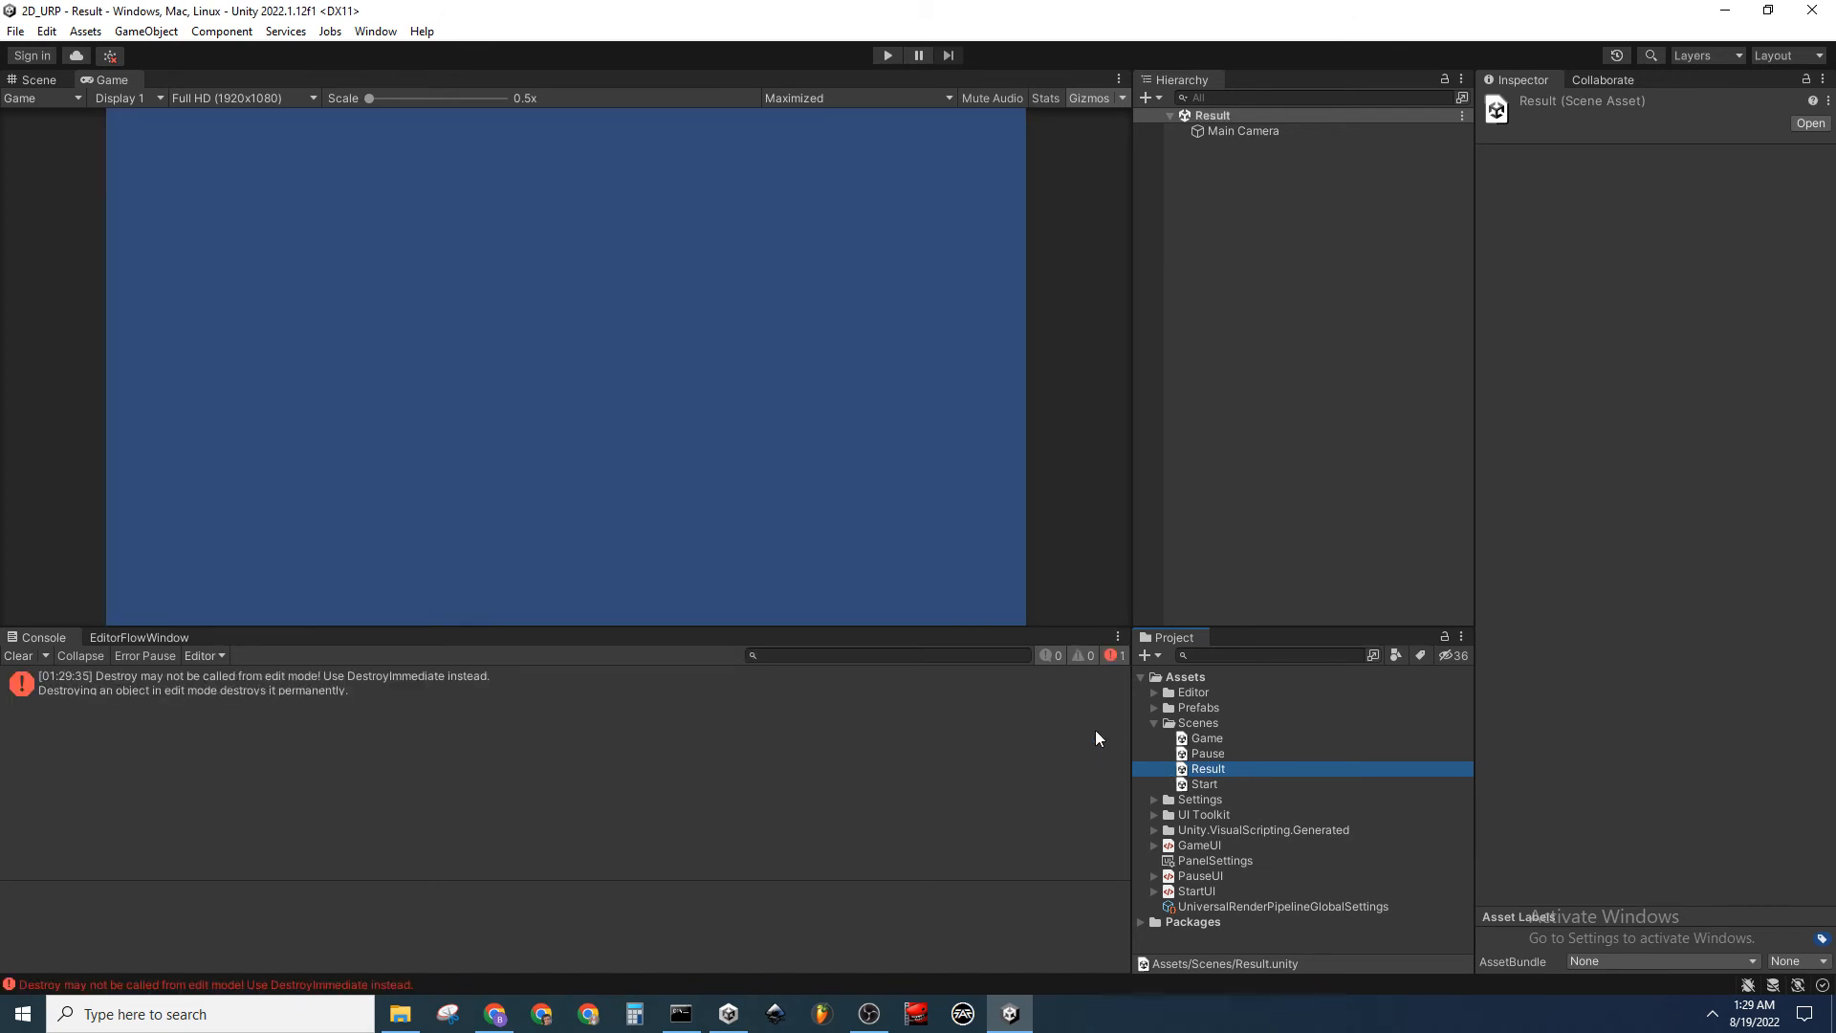
Clear the console, then add a UI Document component to Main Camera with PanelSettings as its panel settings
{"action": "left_click", "coordinate": [18, 656]}
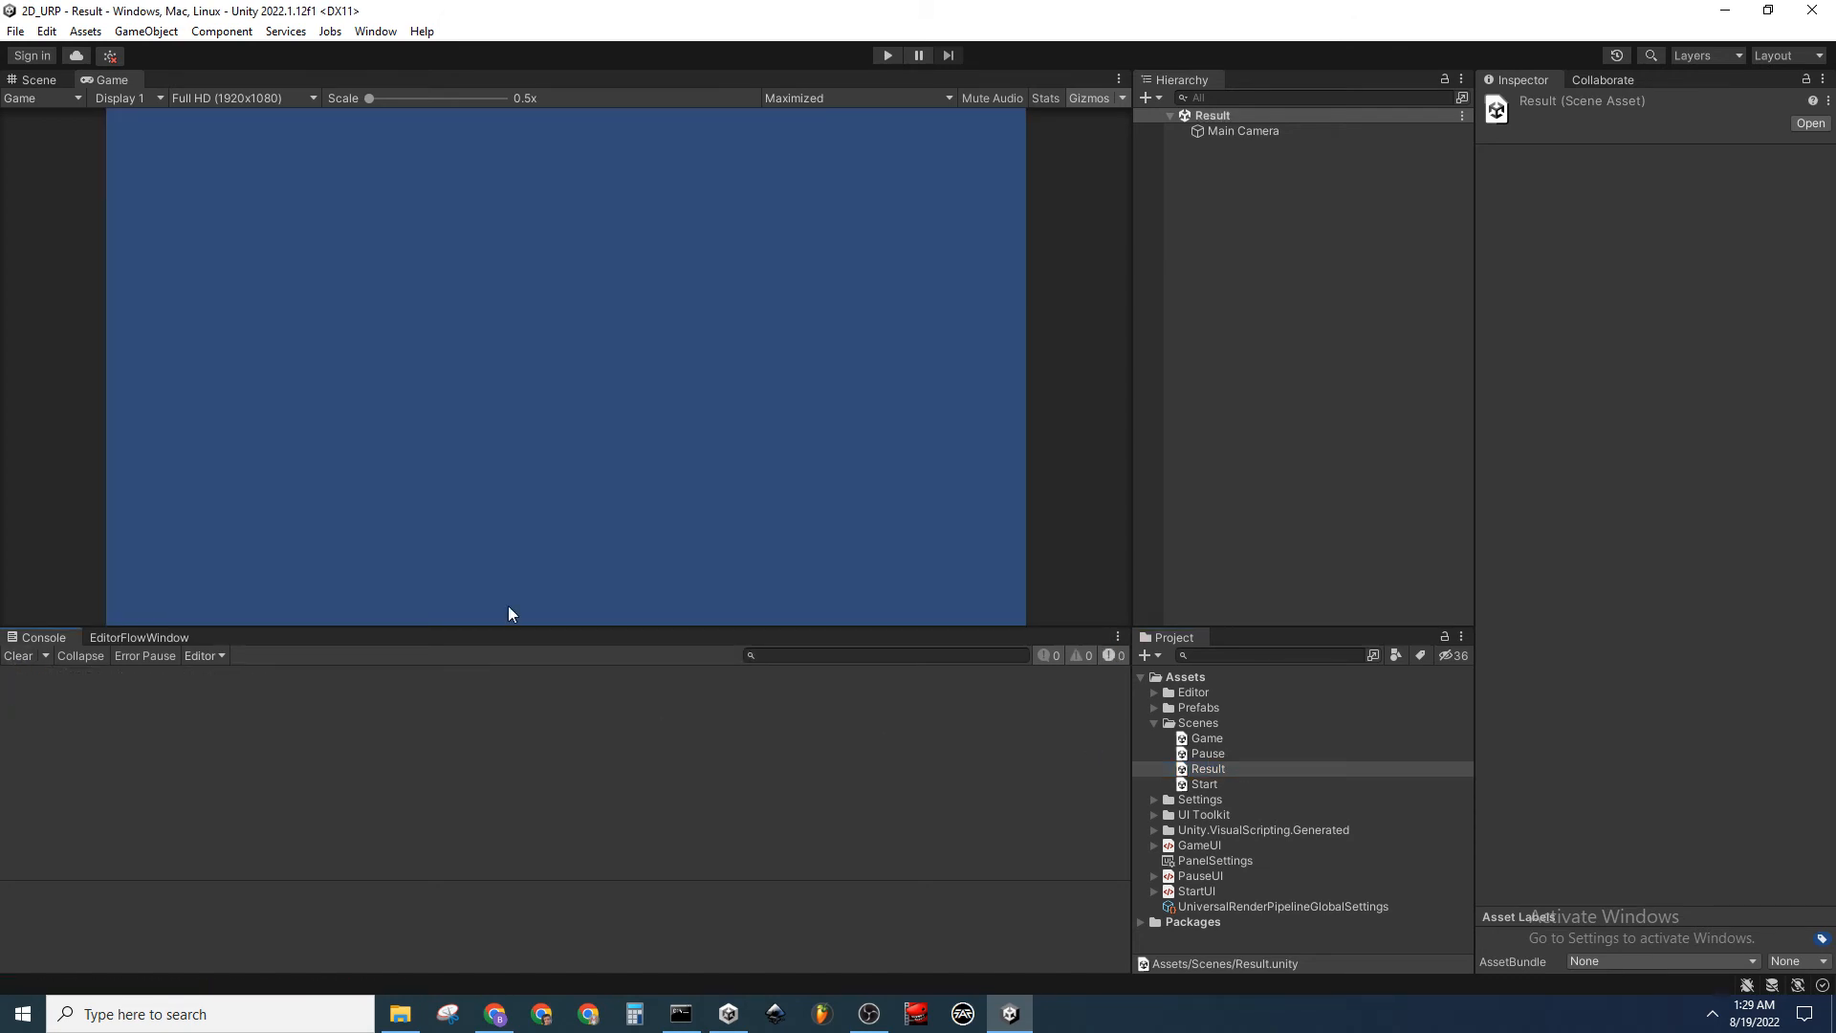
{"action": "left_click", "coordinate": [1232, 137]}
{"action": "left_click", "coordinate": [1603, 370]}
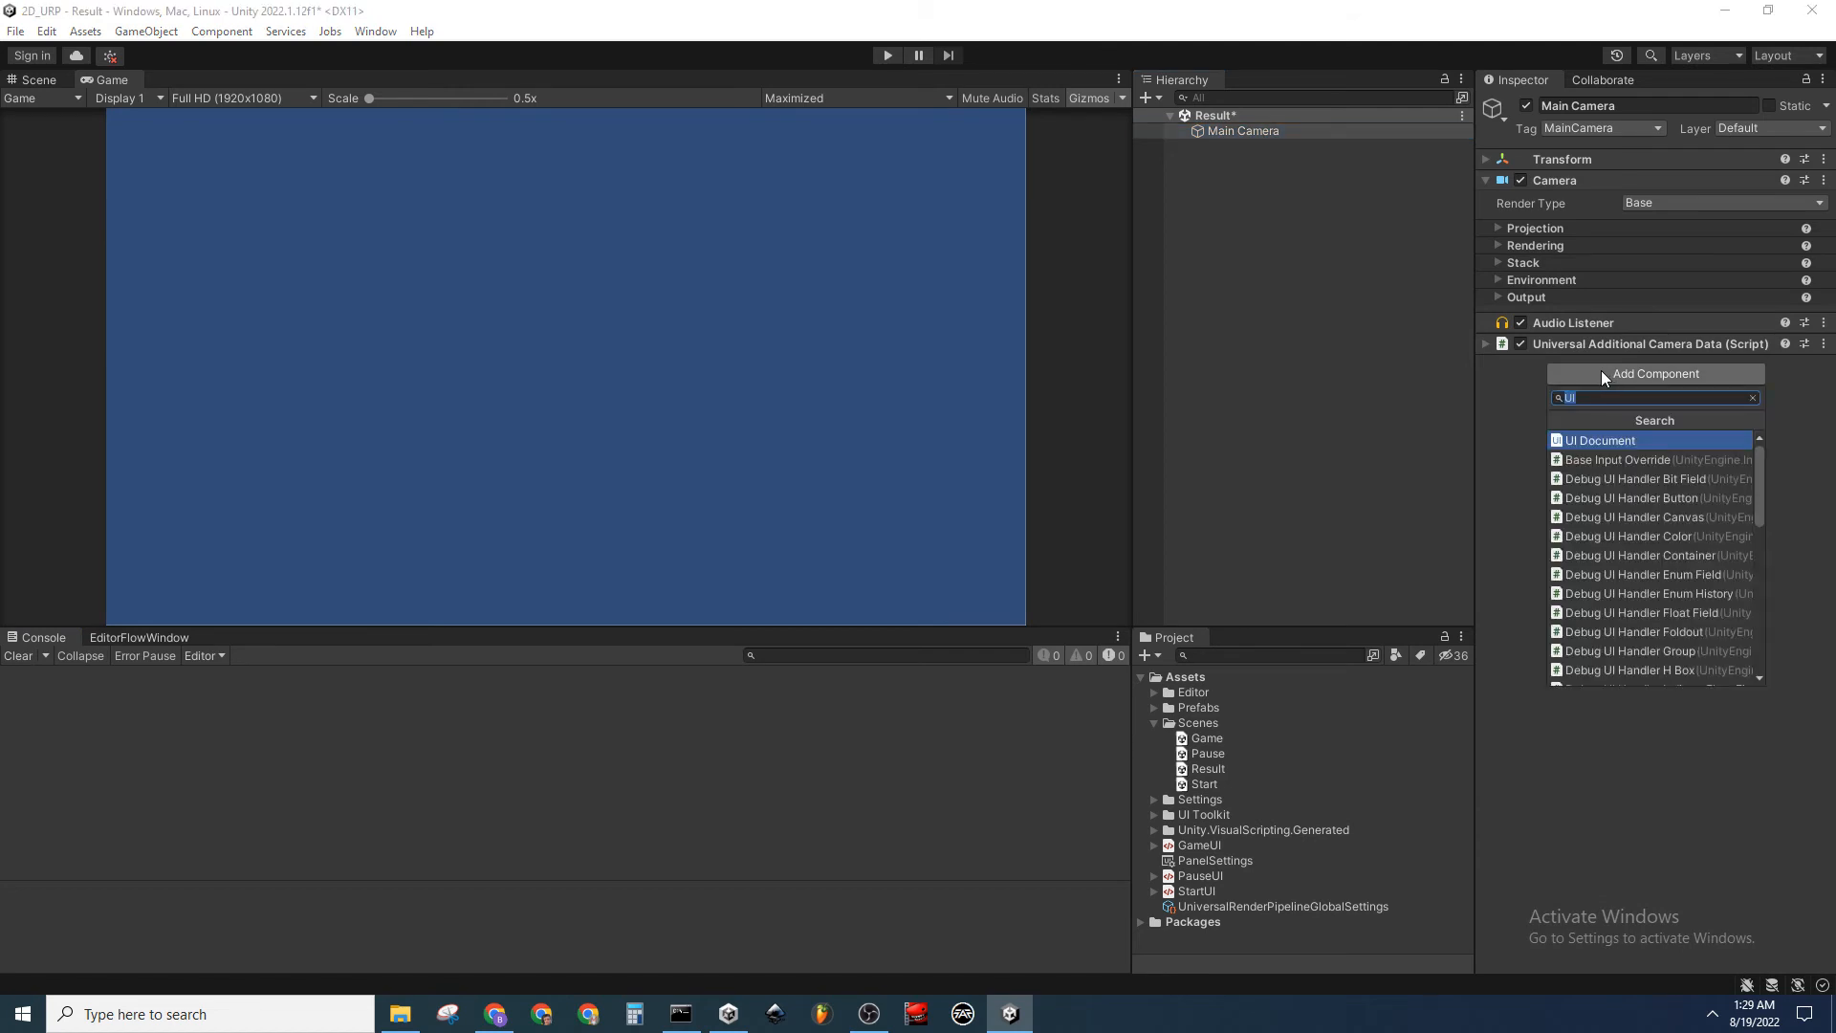
{"action": "left_click", "coordinate": [1736, 435]}
{"action": "left_click", "coordinate": [1822, 441]}
{"action": "double_click", "coordinate": [1623, 492]}
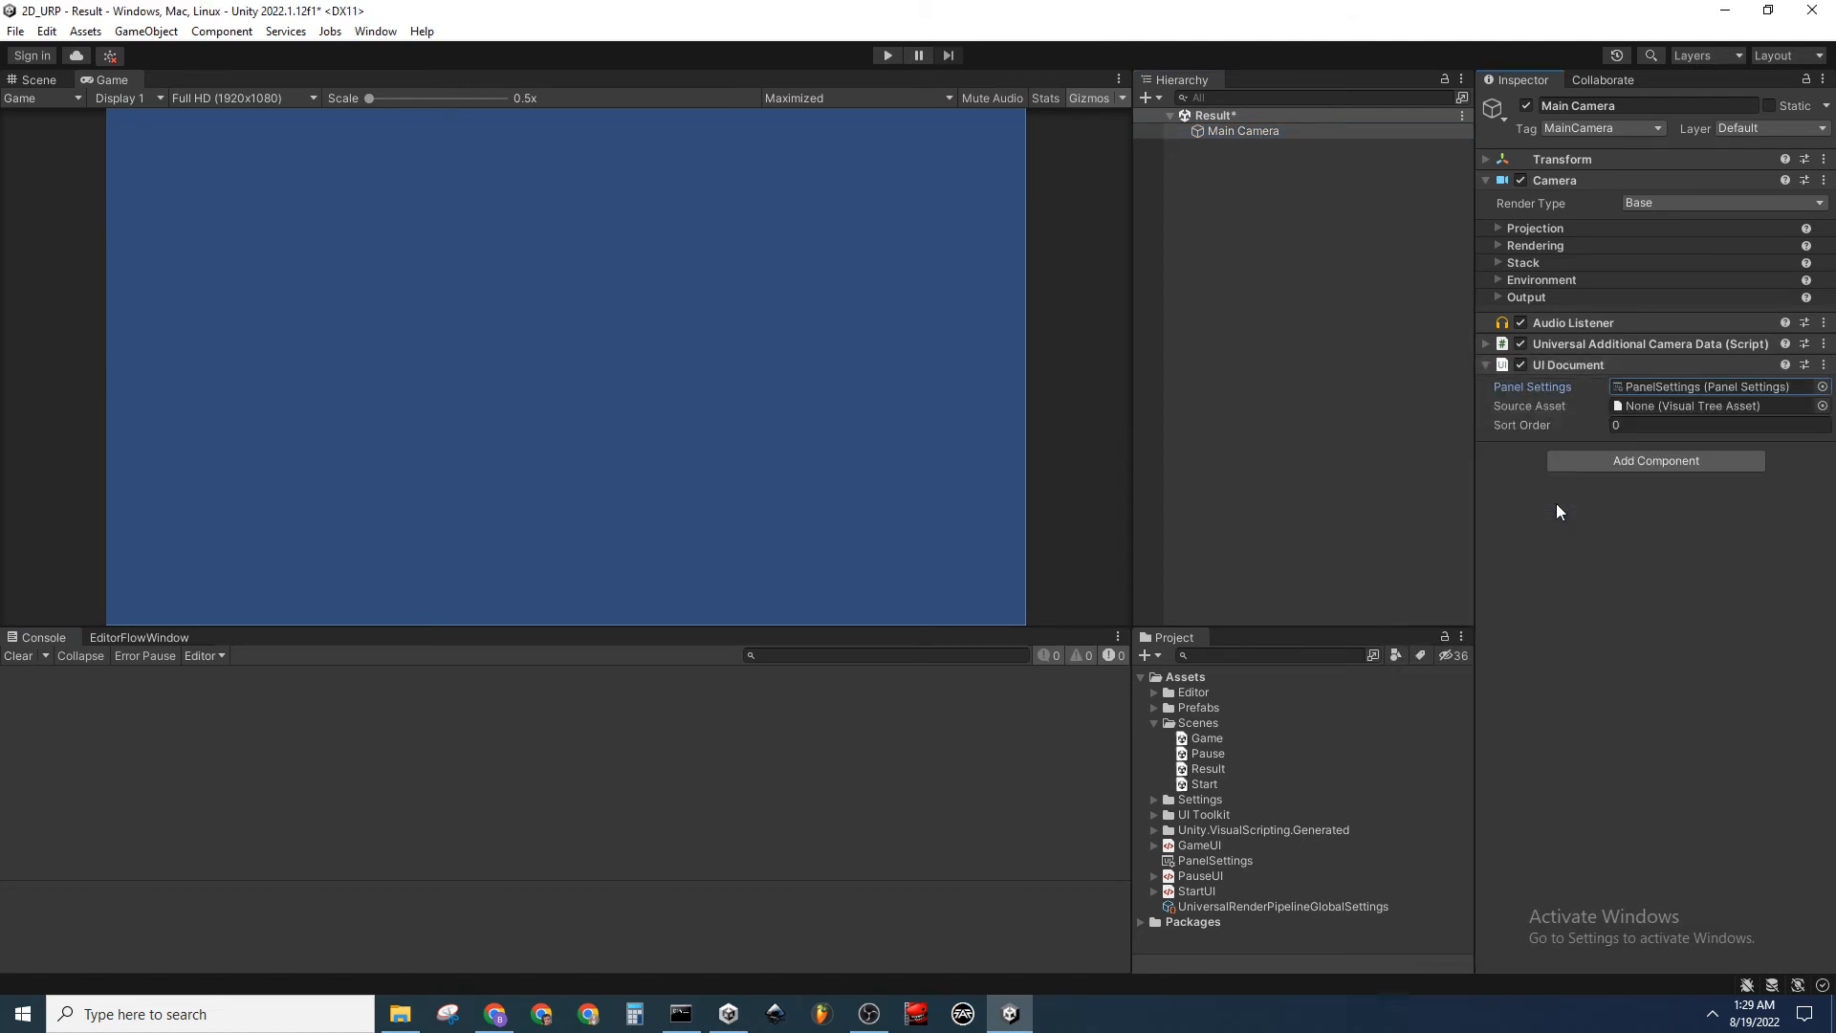
Create a UI Toolkit UI Document named ResultUI in the Assets folder
{"action": "right_click", "coordinate": [1214, 677]}
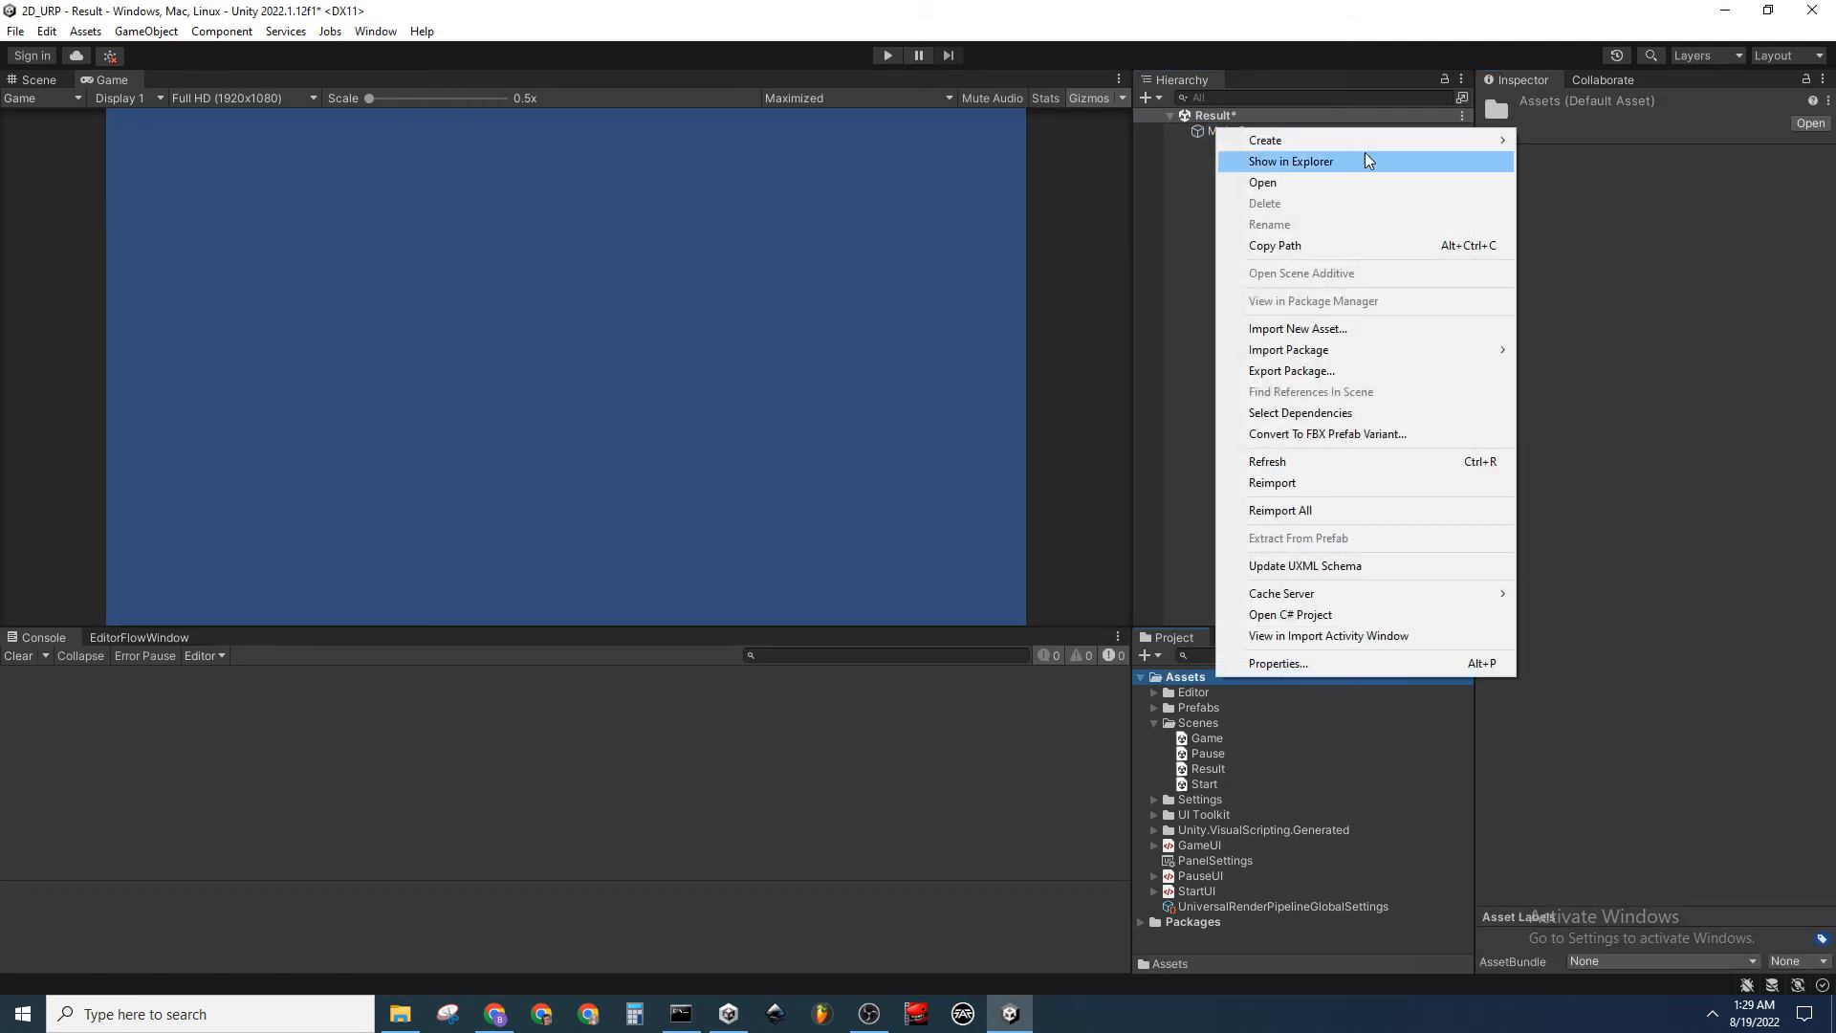
{"action": "mouse_move", "coordinate": [1368, 145]}
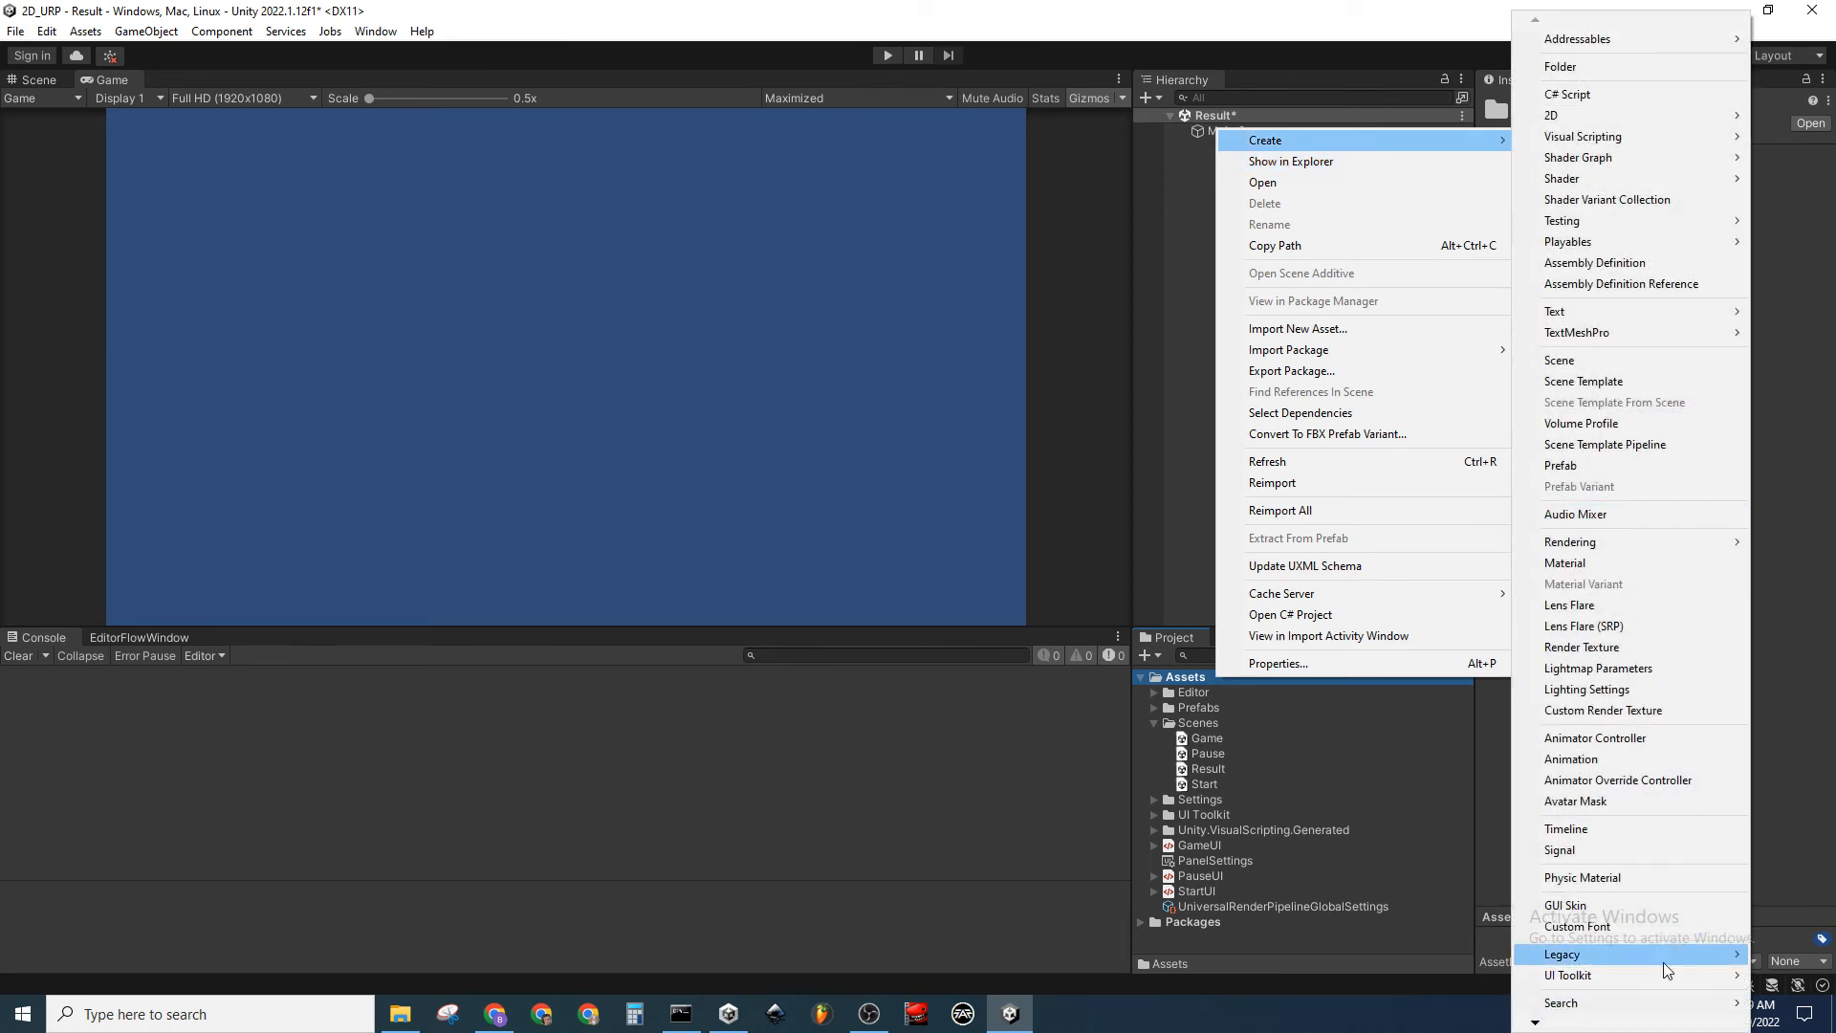
{"action": "mouse_move", "coordinate": [1651, 974]}
{"action": "left_click", "coordinate": [1408, 900]}
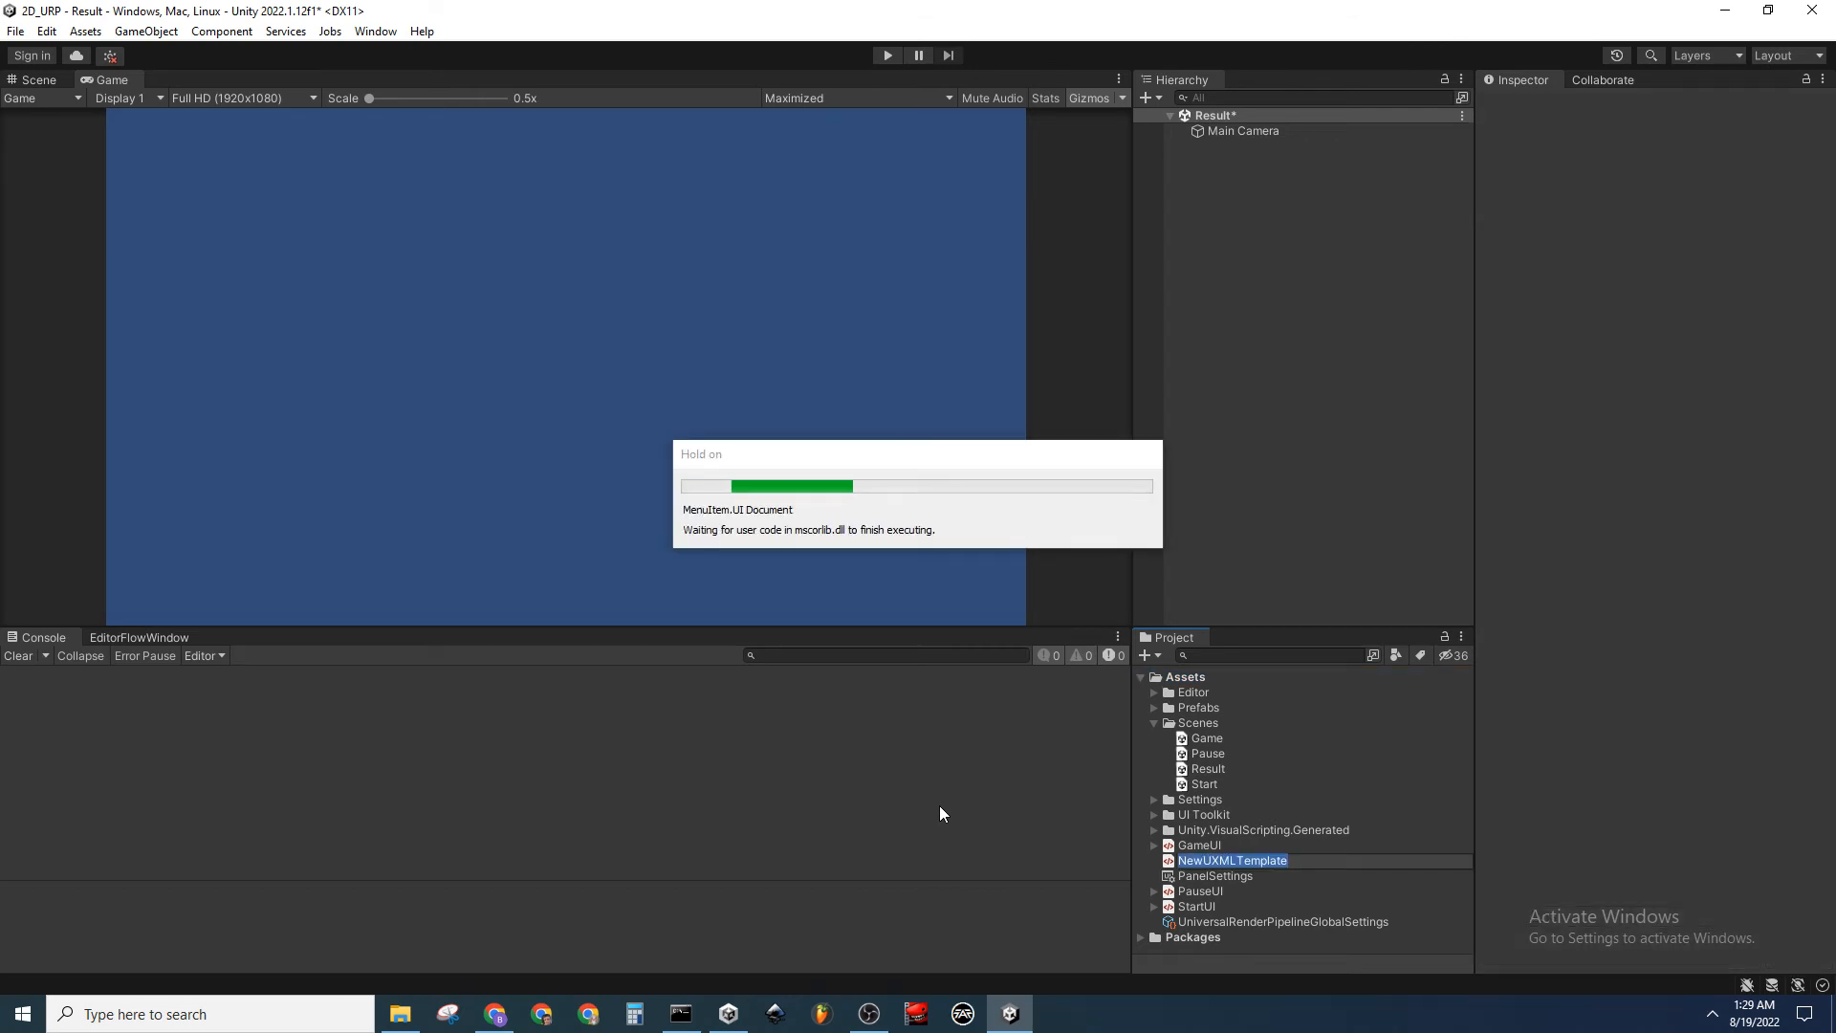
{"action": "type", "text": "ResultUI"}
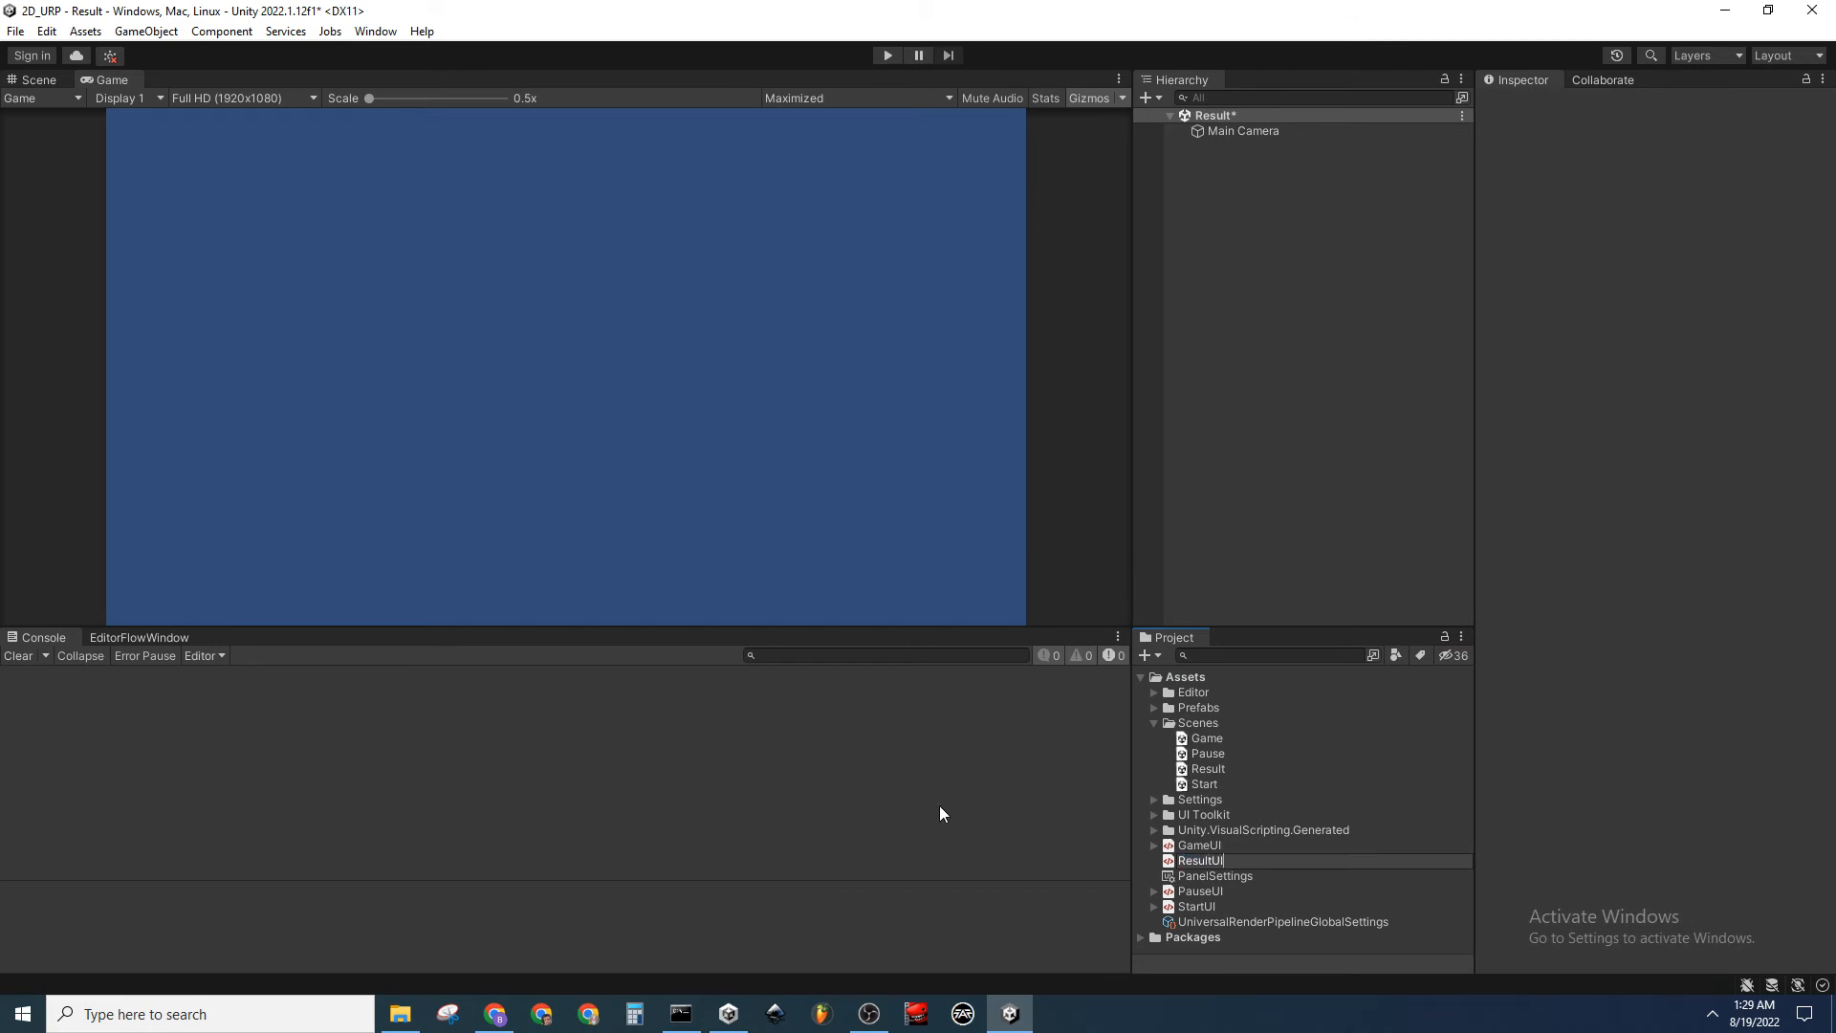
{"action": "key", "text": "Return"}
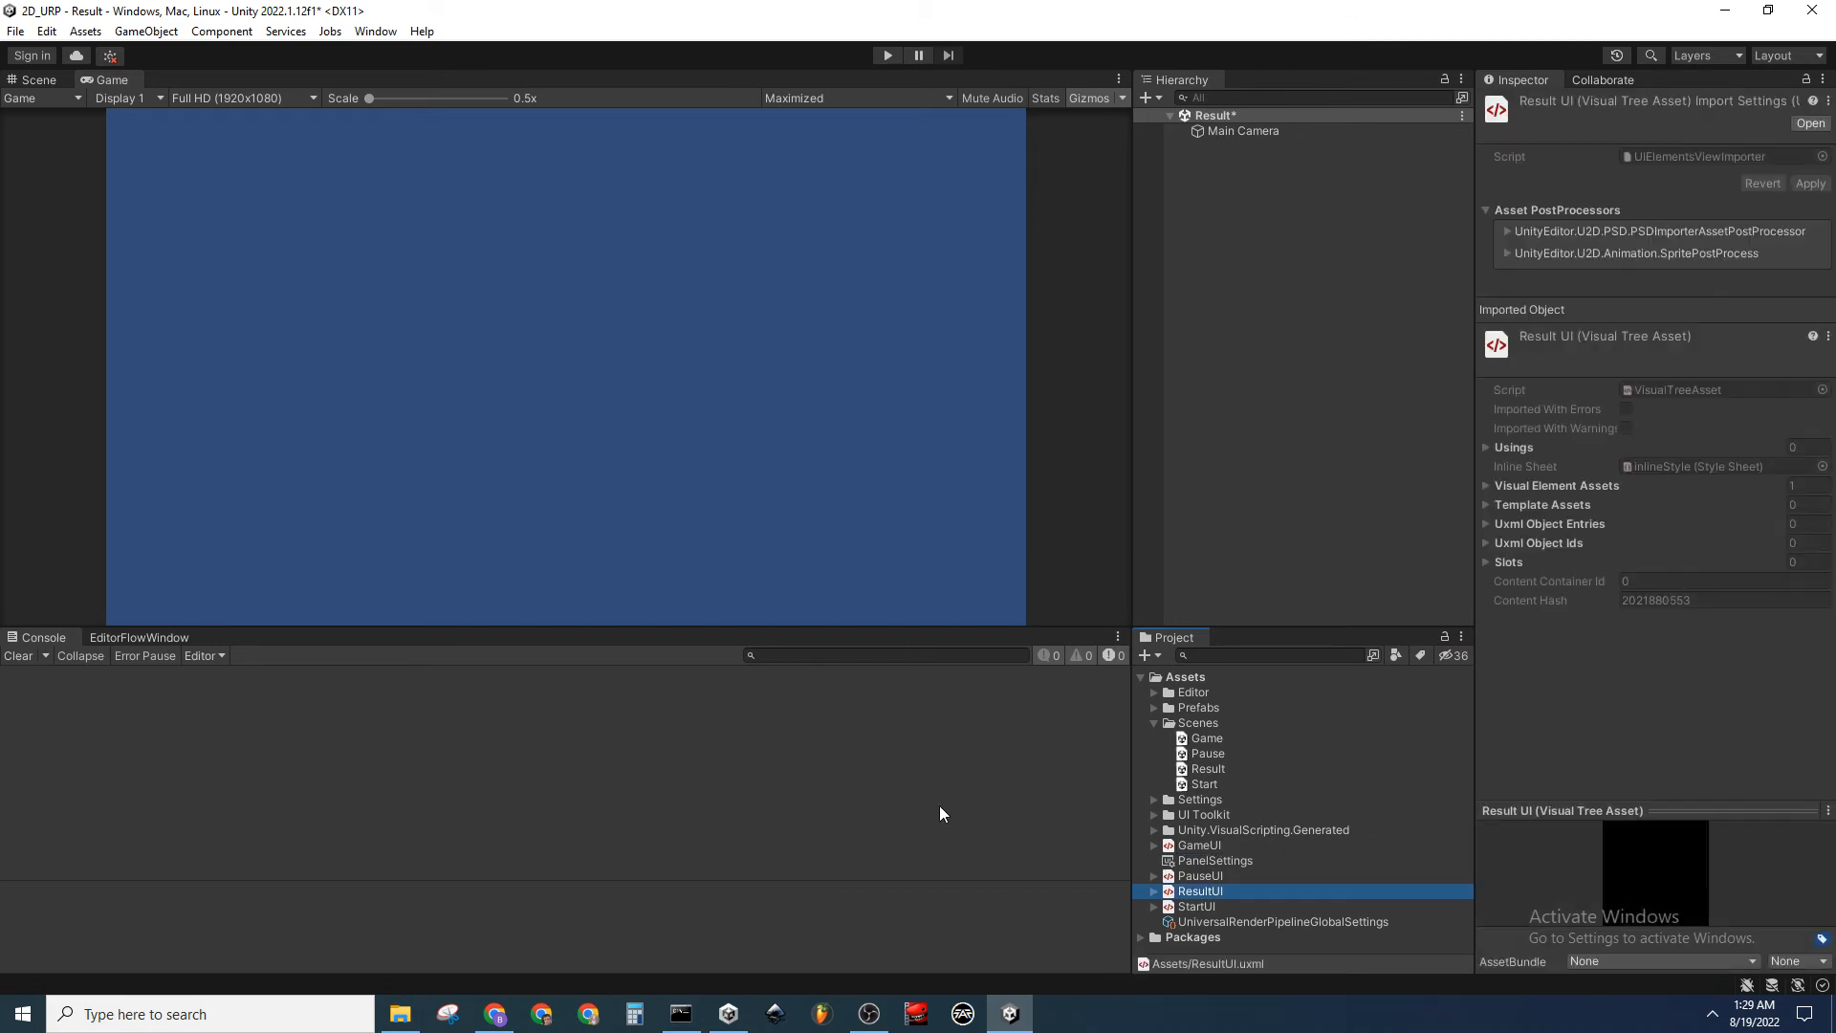
Open the ResultUI document for editing and make its canvas match the game view size
{"action": "double_click", "coordinate": [1246, 889]}
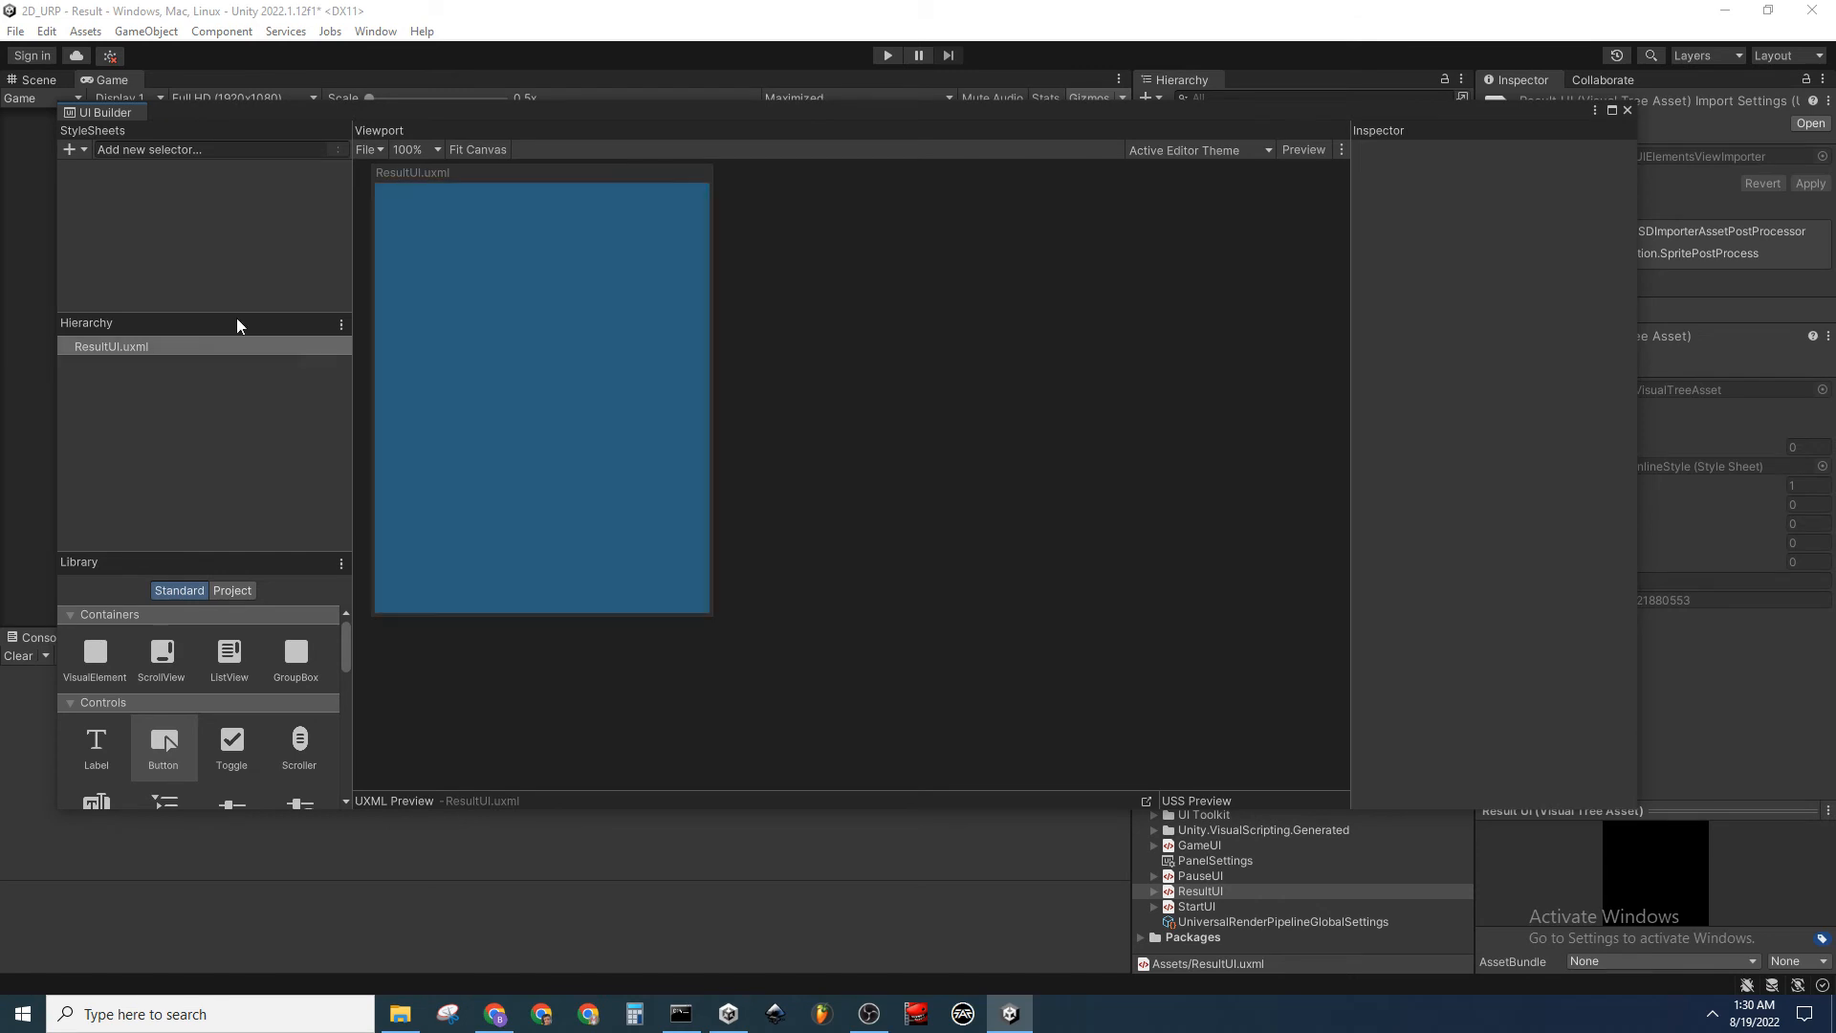
{"action": "left_click", "coordinate": [442, 174]}
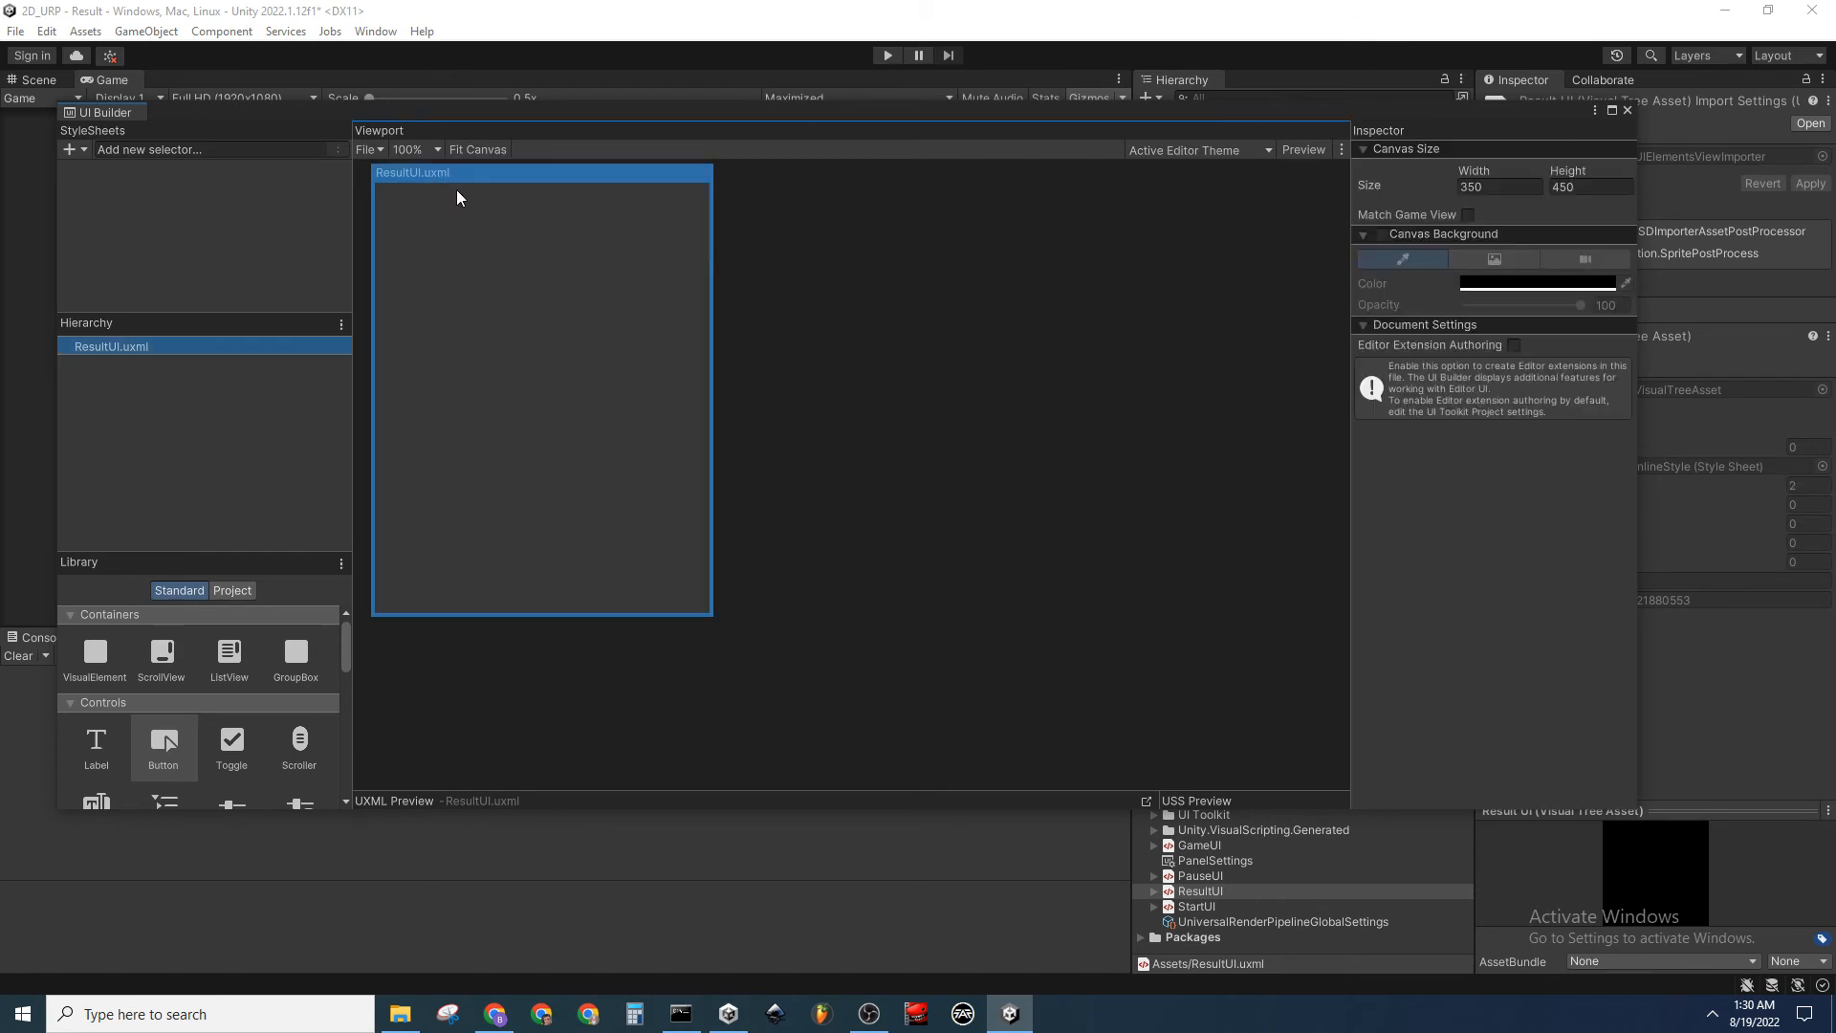
{"action": "left_click", "coordinate": [1469, 214]}
{"action": "scroll", "coordinate": [695, 394], "scroll_direction": "down", "scroll_amount": 5}
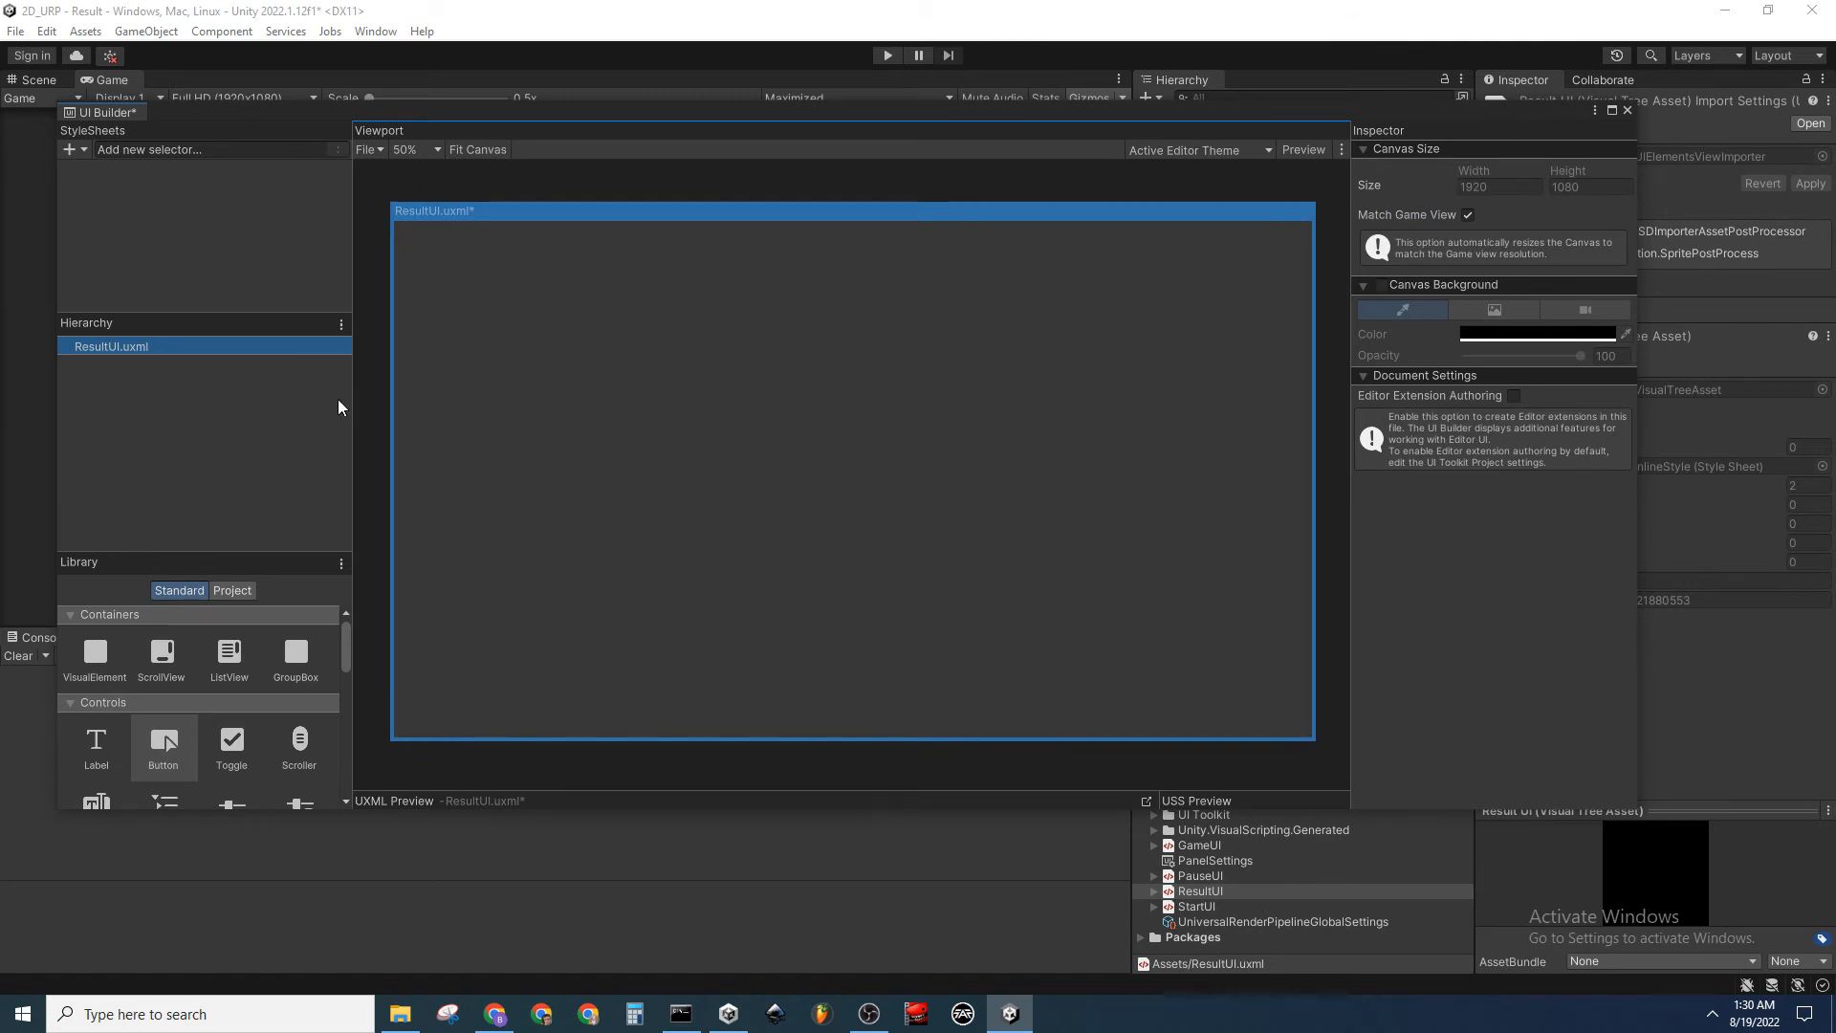
Use Main Camera as the ResultUI canvas background, then save and close the document
{"action": "left_click", "coordinate": [168, 403]}
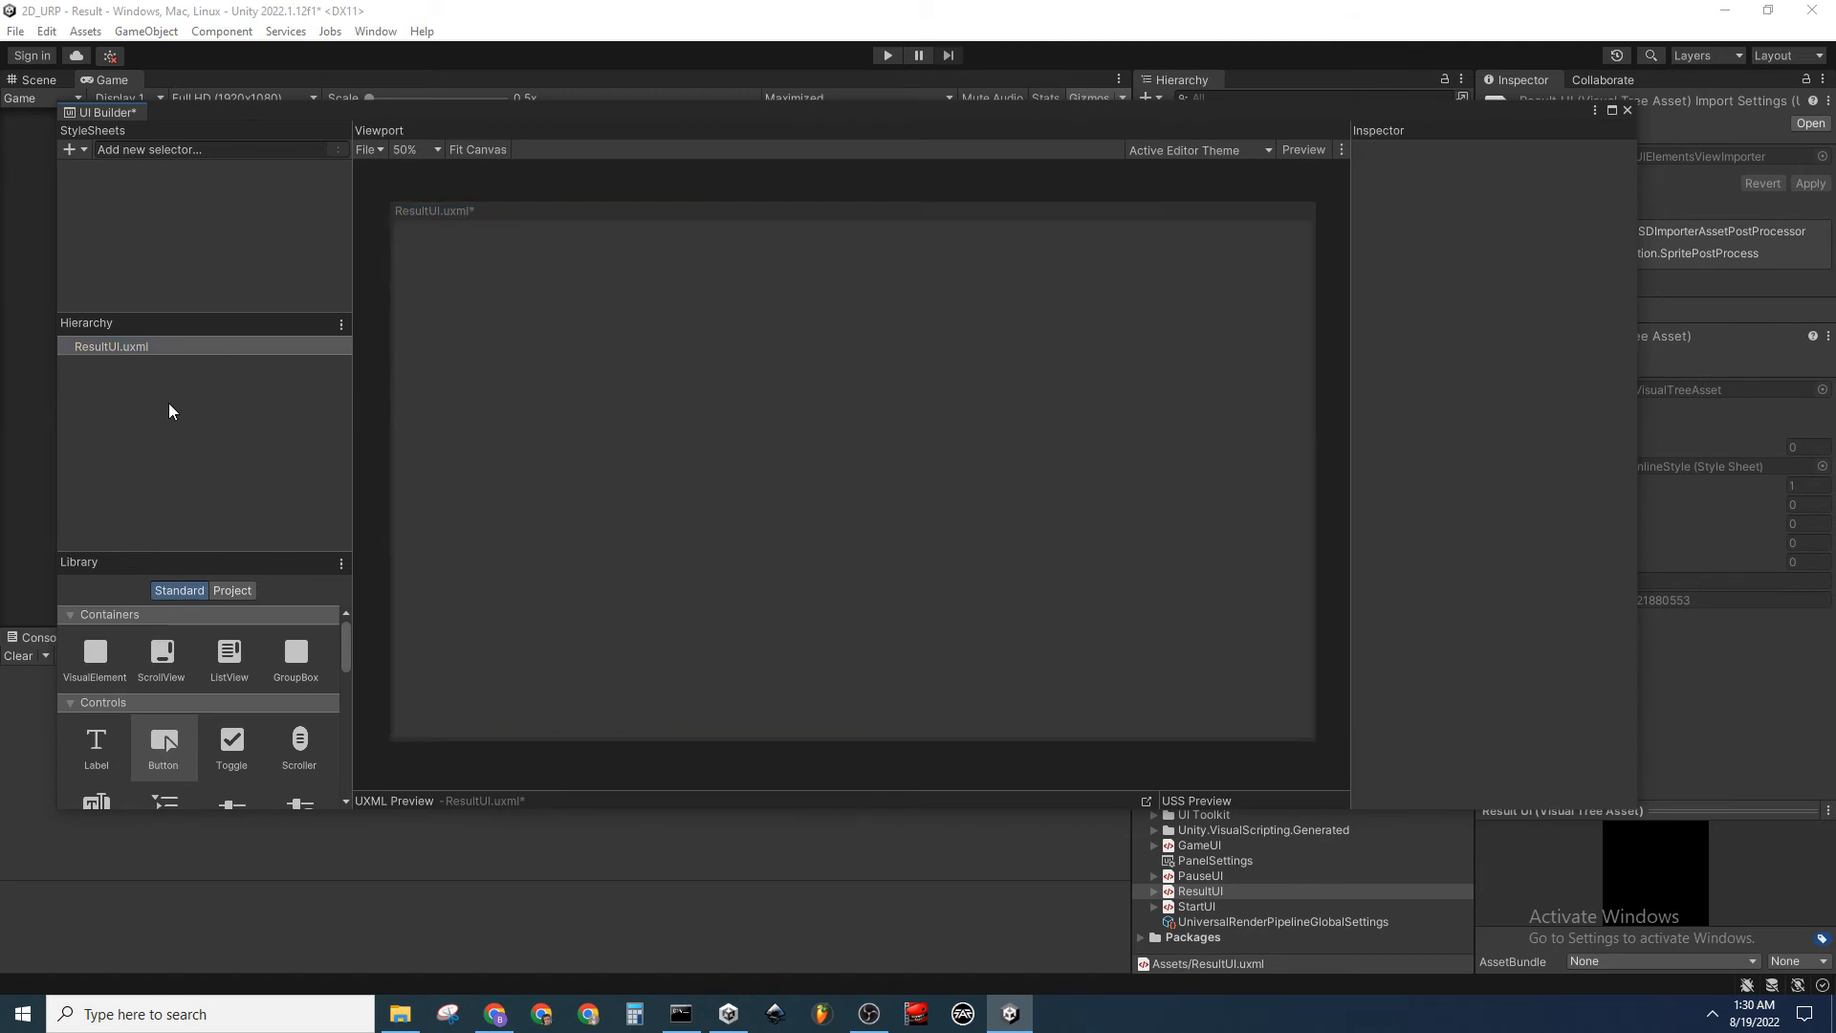
{"action": "left_click", "coordinate": [244, 349]}
{"action": "left_click", "coordinate": [1378, 283]}
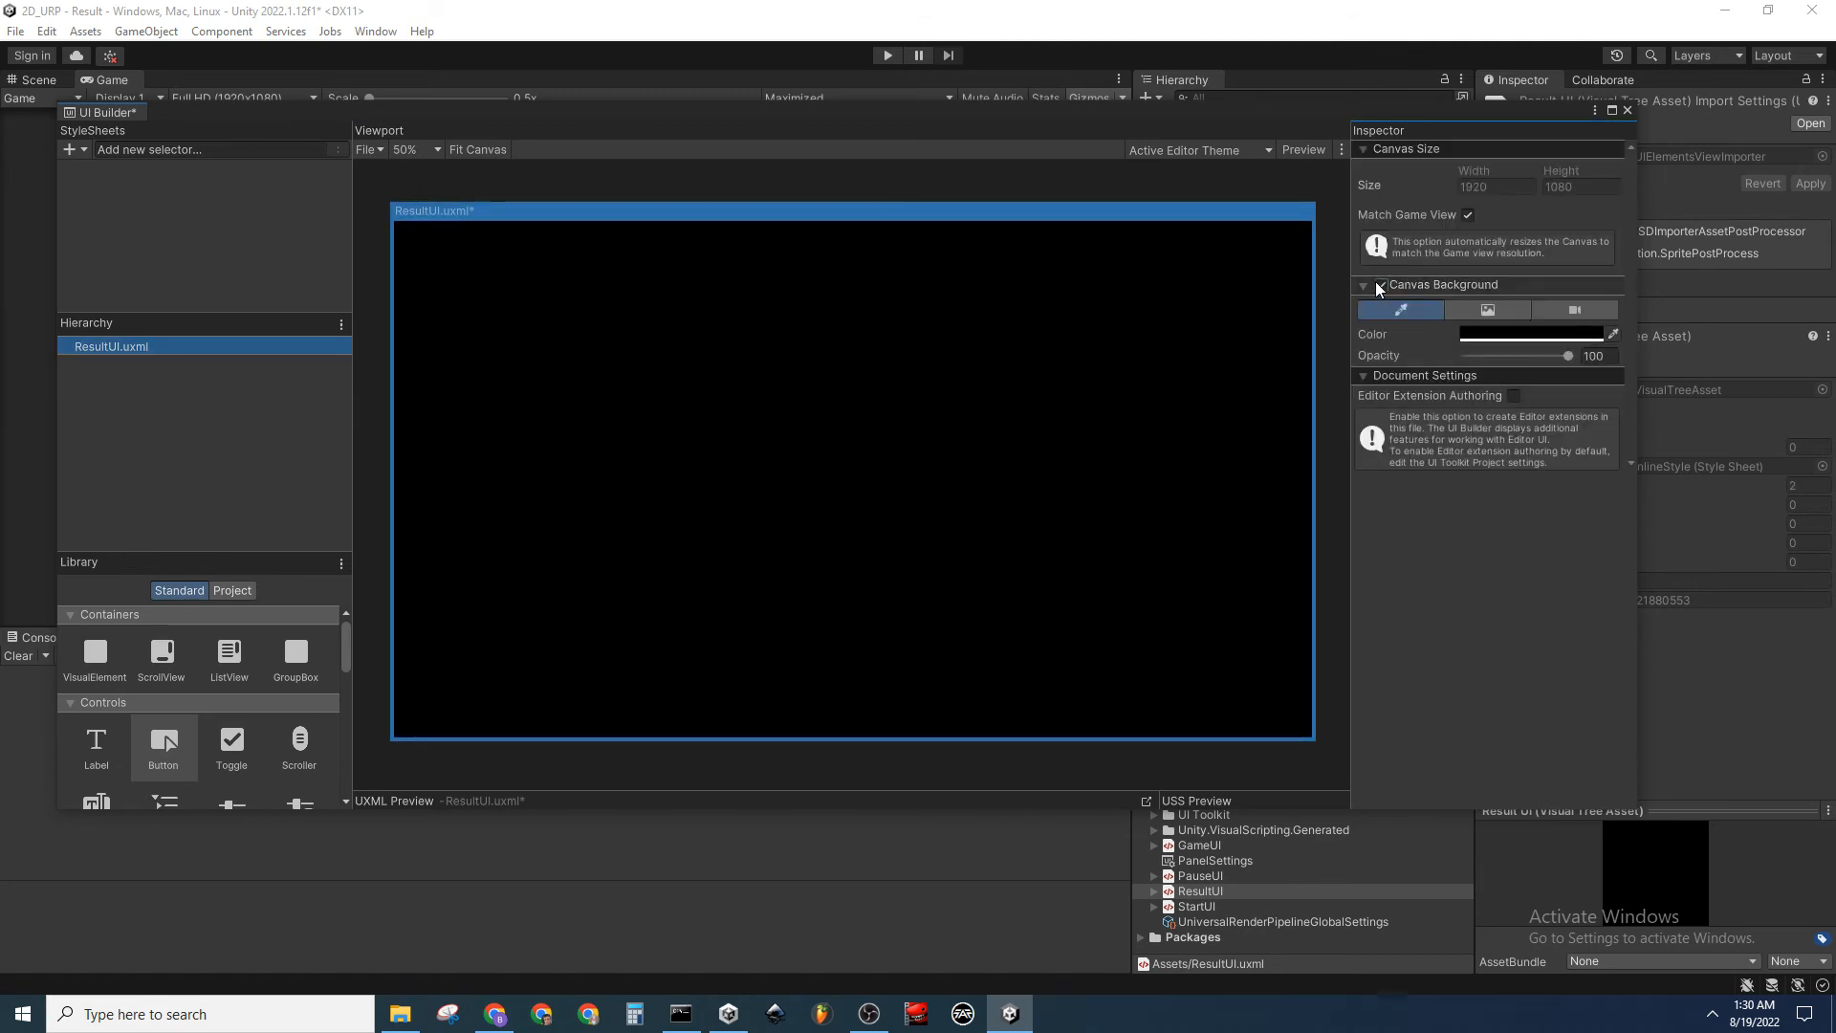
{"action": "left_click", "coordinate": [1573, 310]}
{"action": "left_click", "coordinate": [1613, 334]}
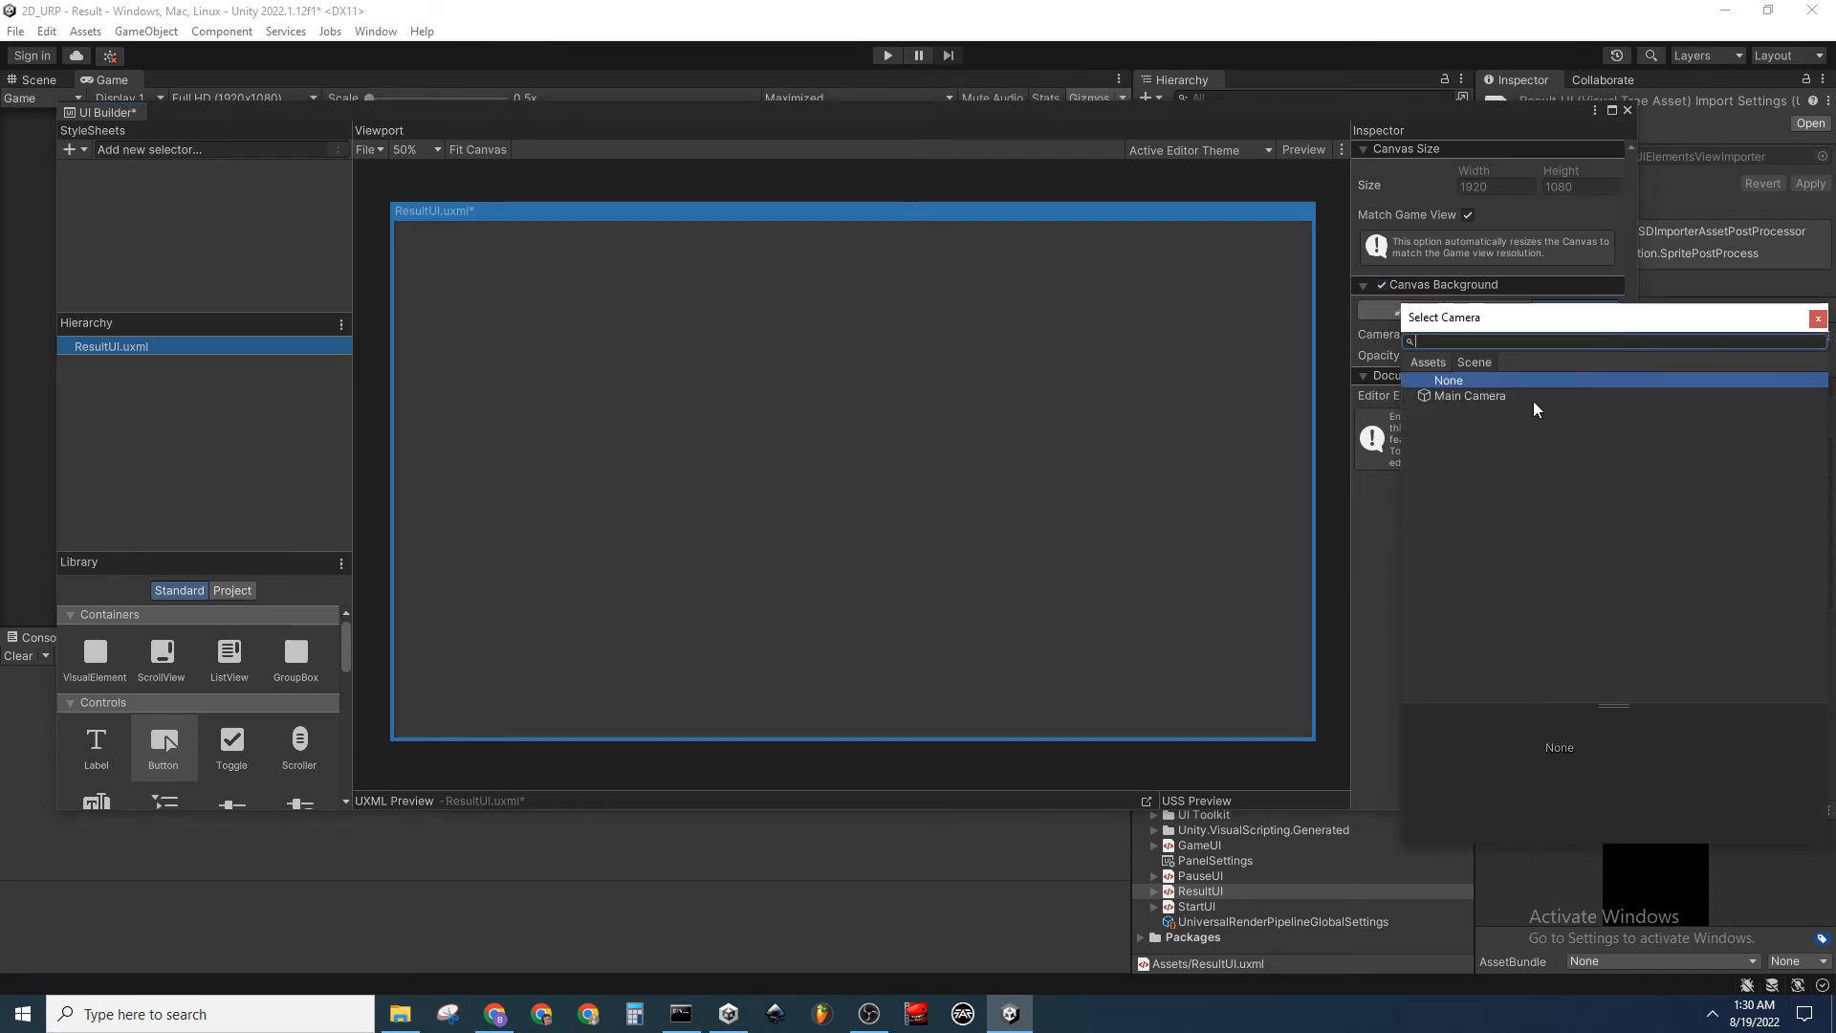
{"action": "double_click", "coordinate": [1508, 393]}
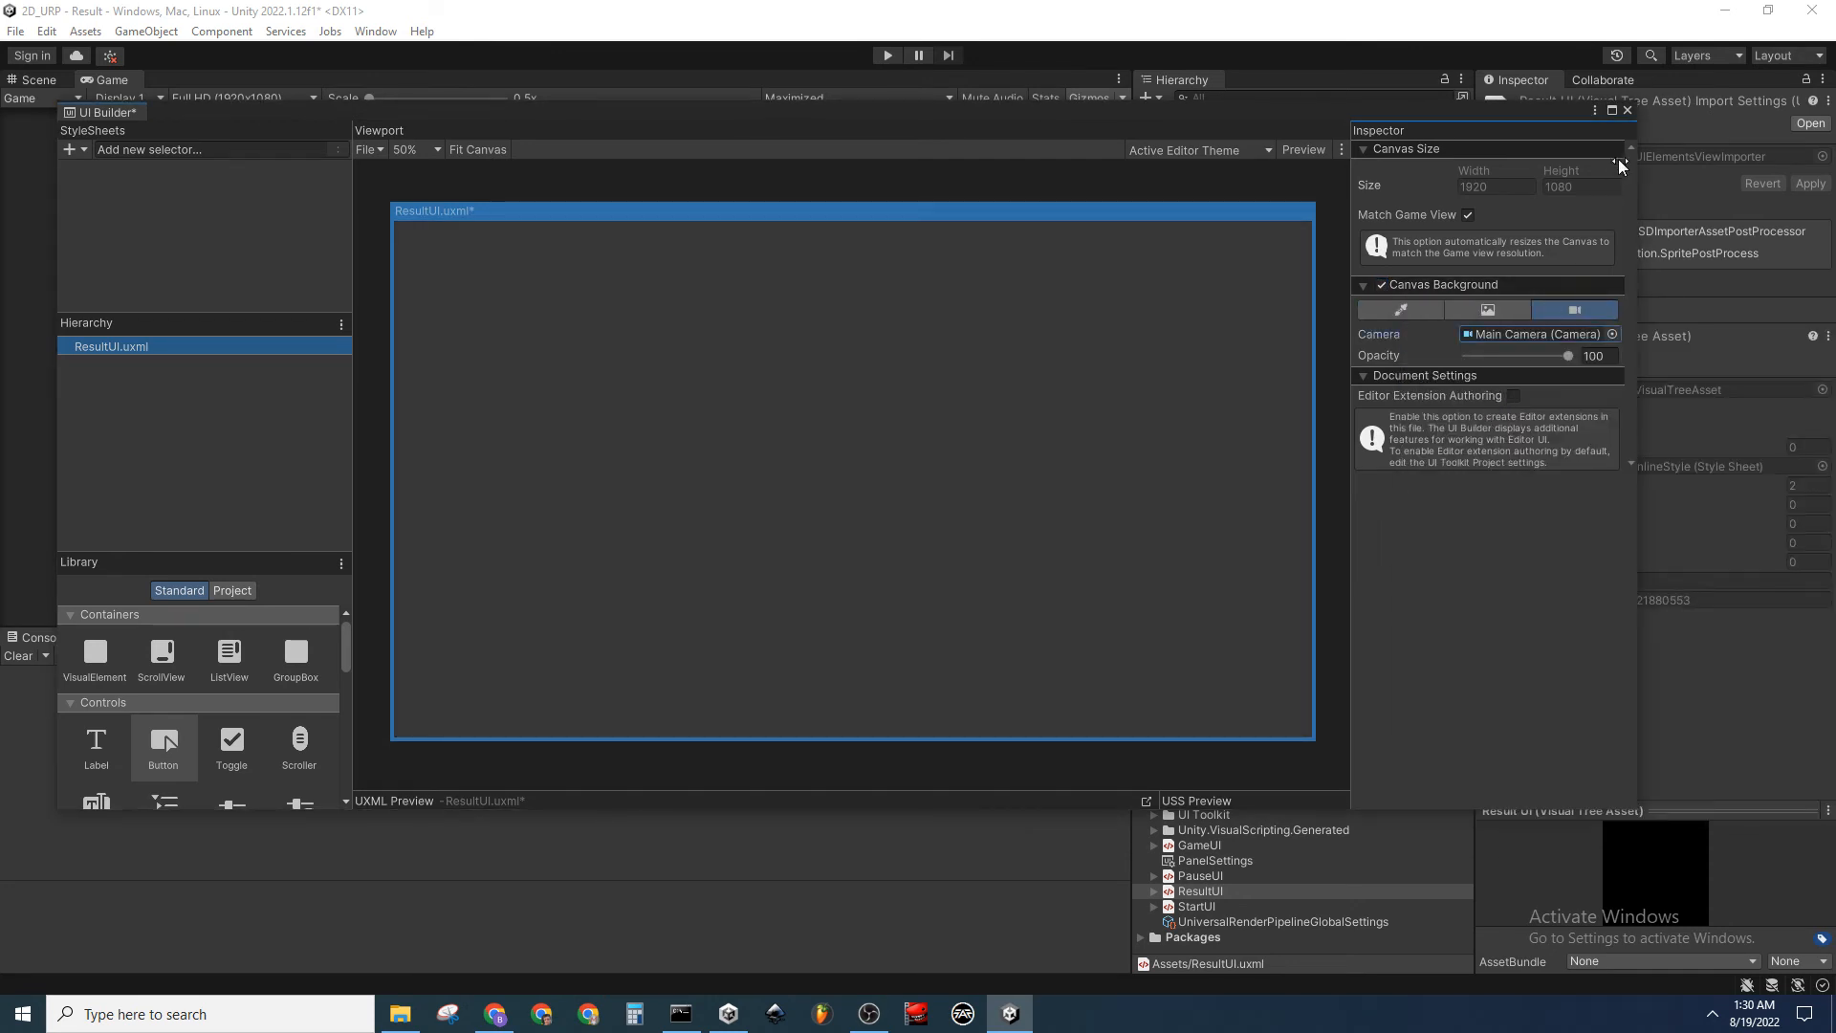
{"action": "left_click", "coordinate": [1628, 110]}
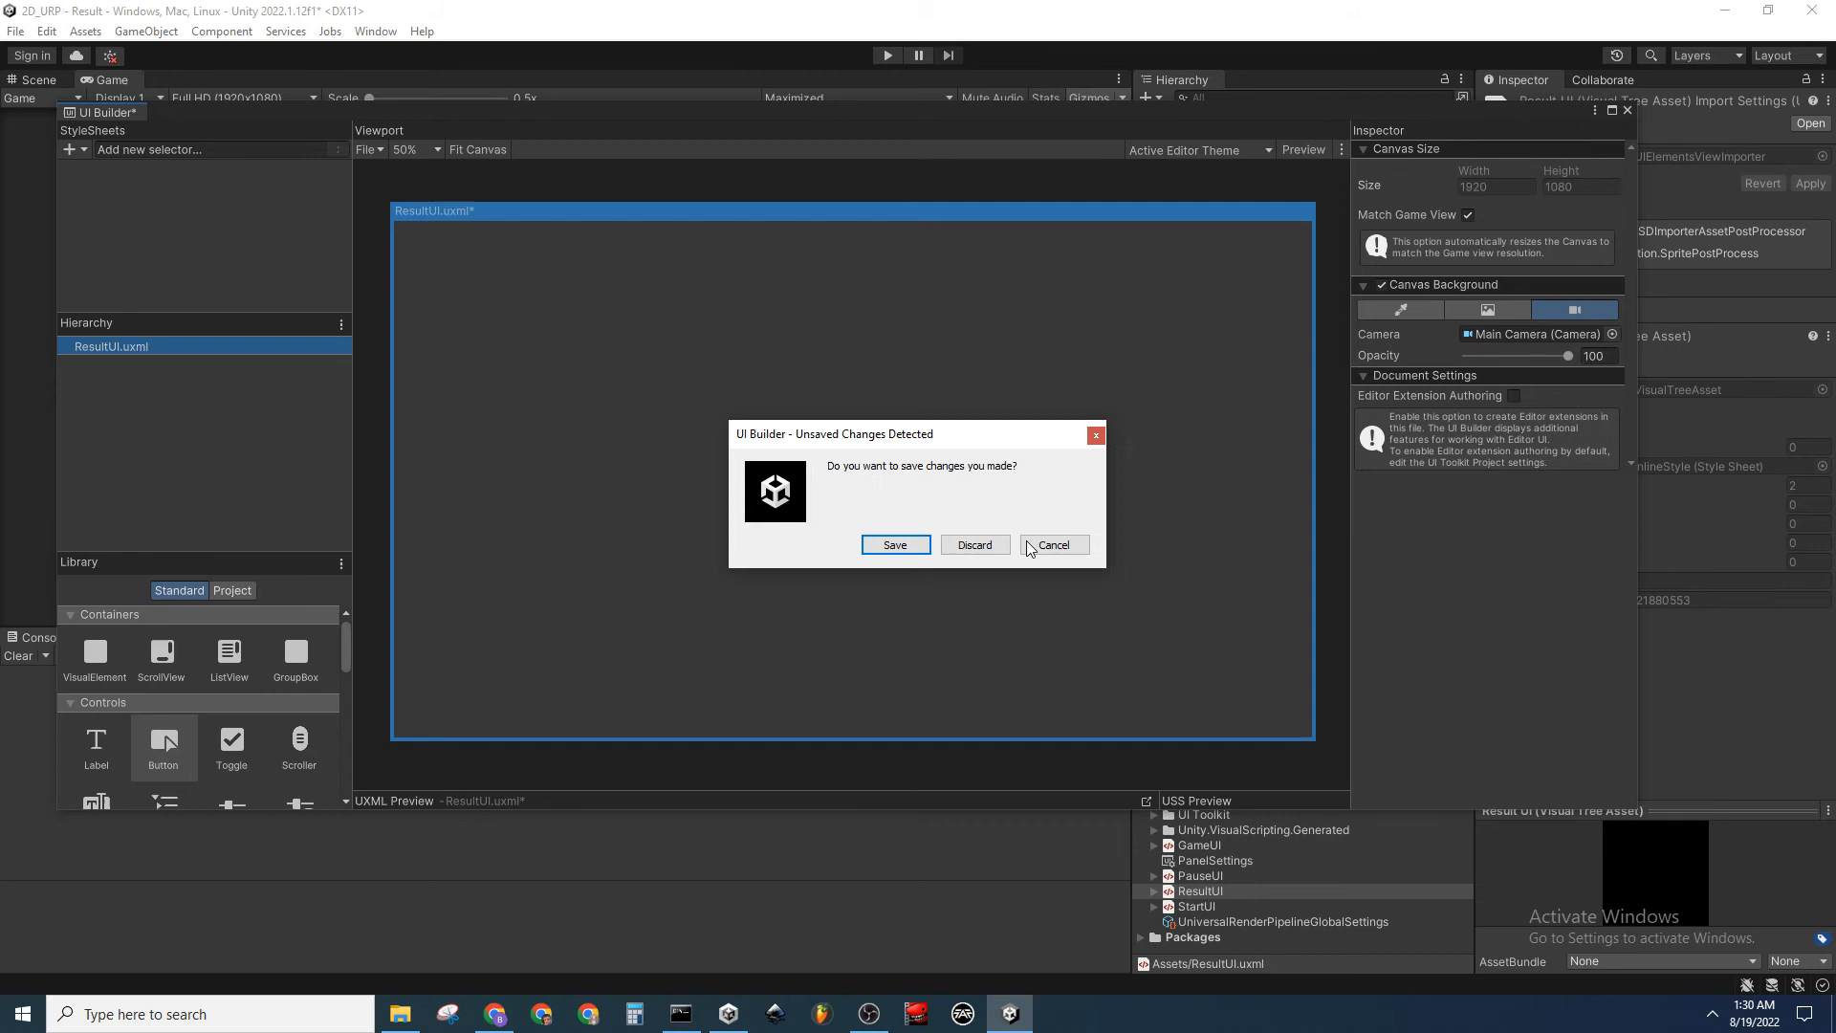
{"action": "left_click", "coordinate": [895, 545]}
Assign ResultUI as the source asset of Main Camera's UI Document component
{"action": "left_click", "coordinate": [1272, 134]}
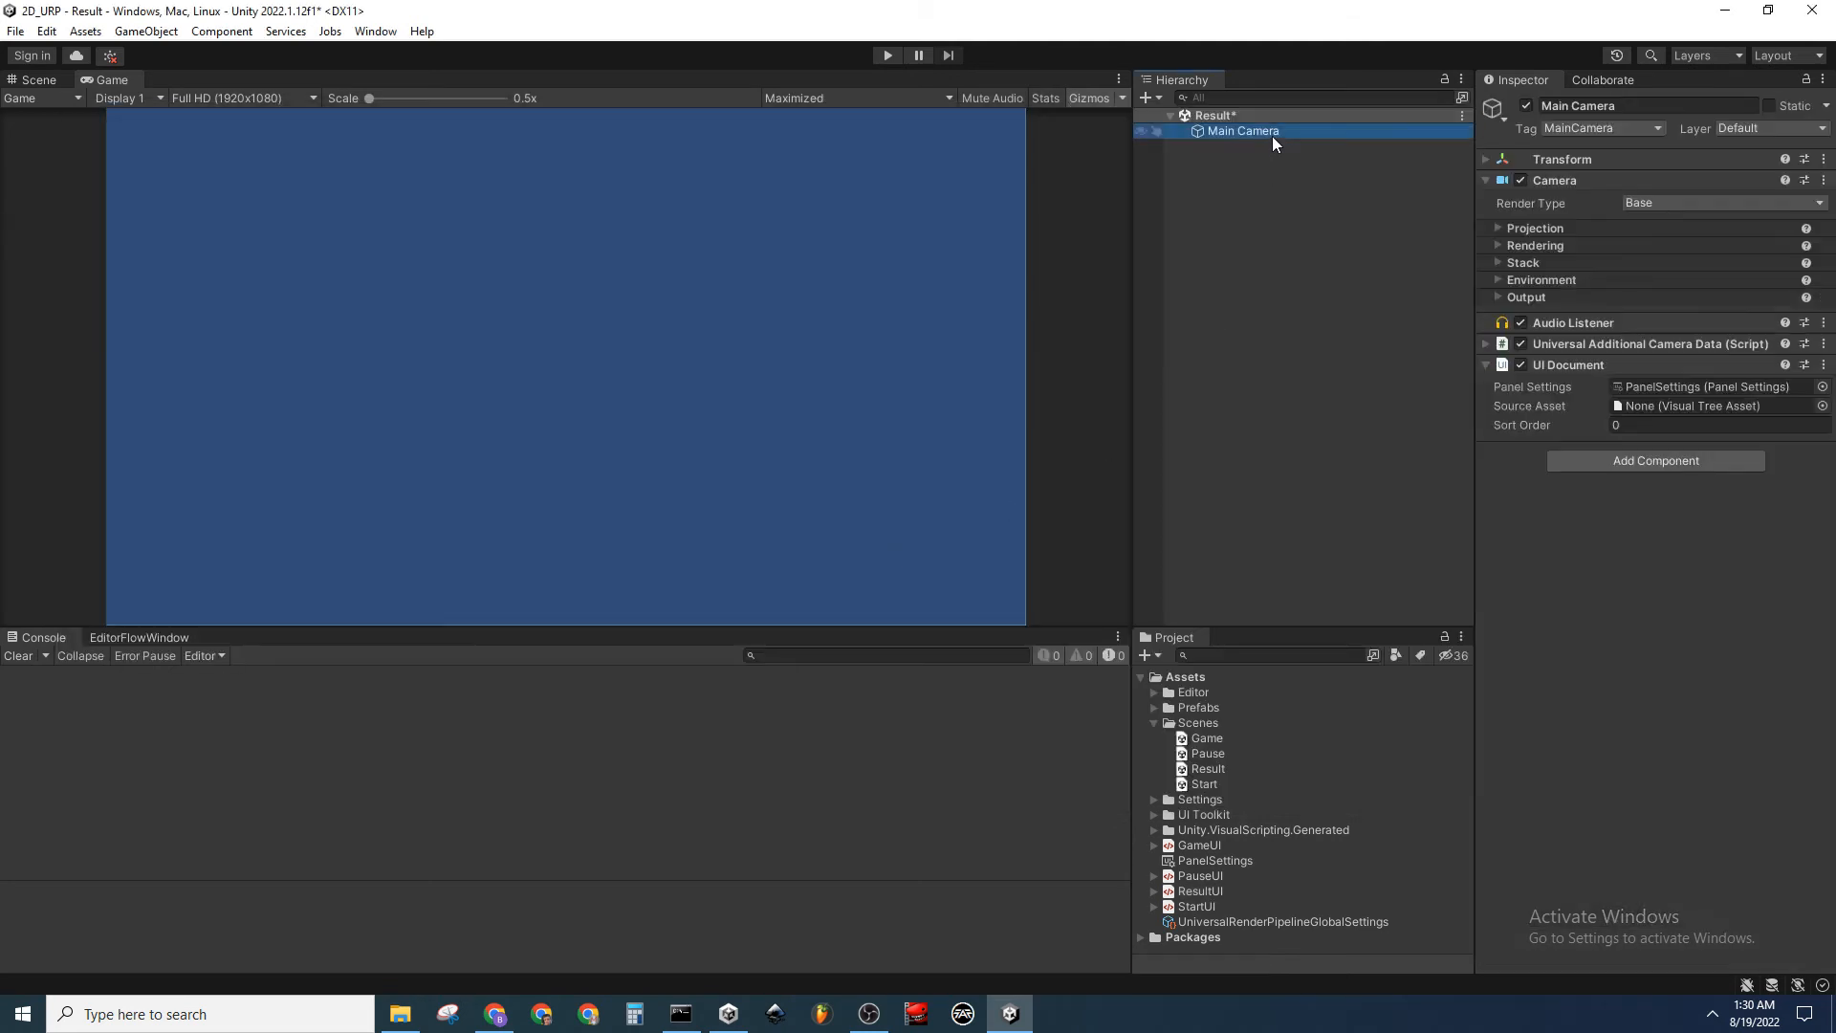
{"action": "left_click", "coordinate": [1822, 406]}
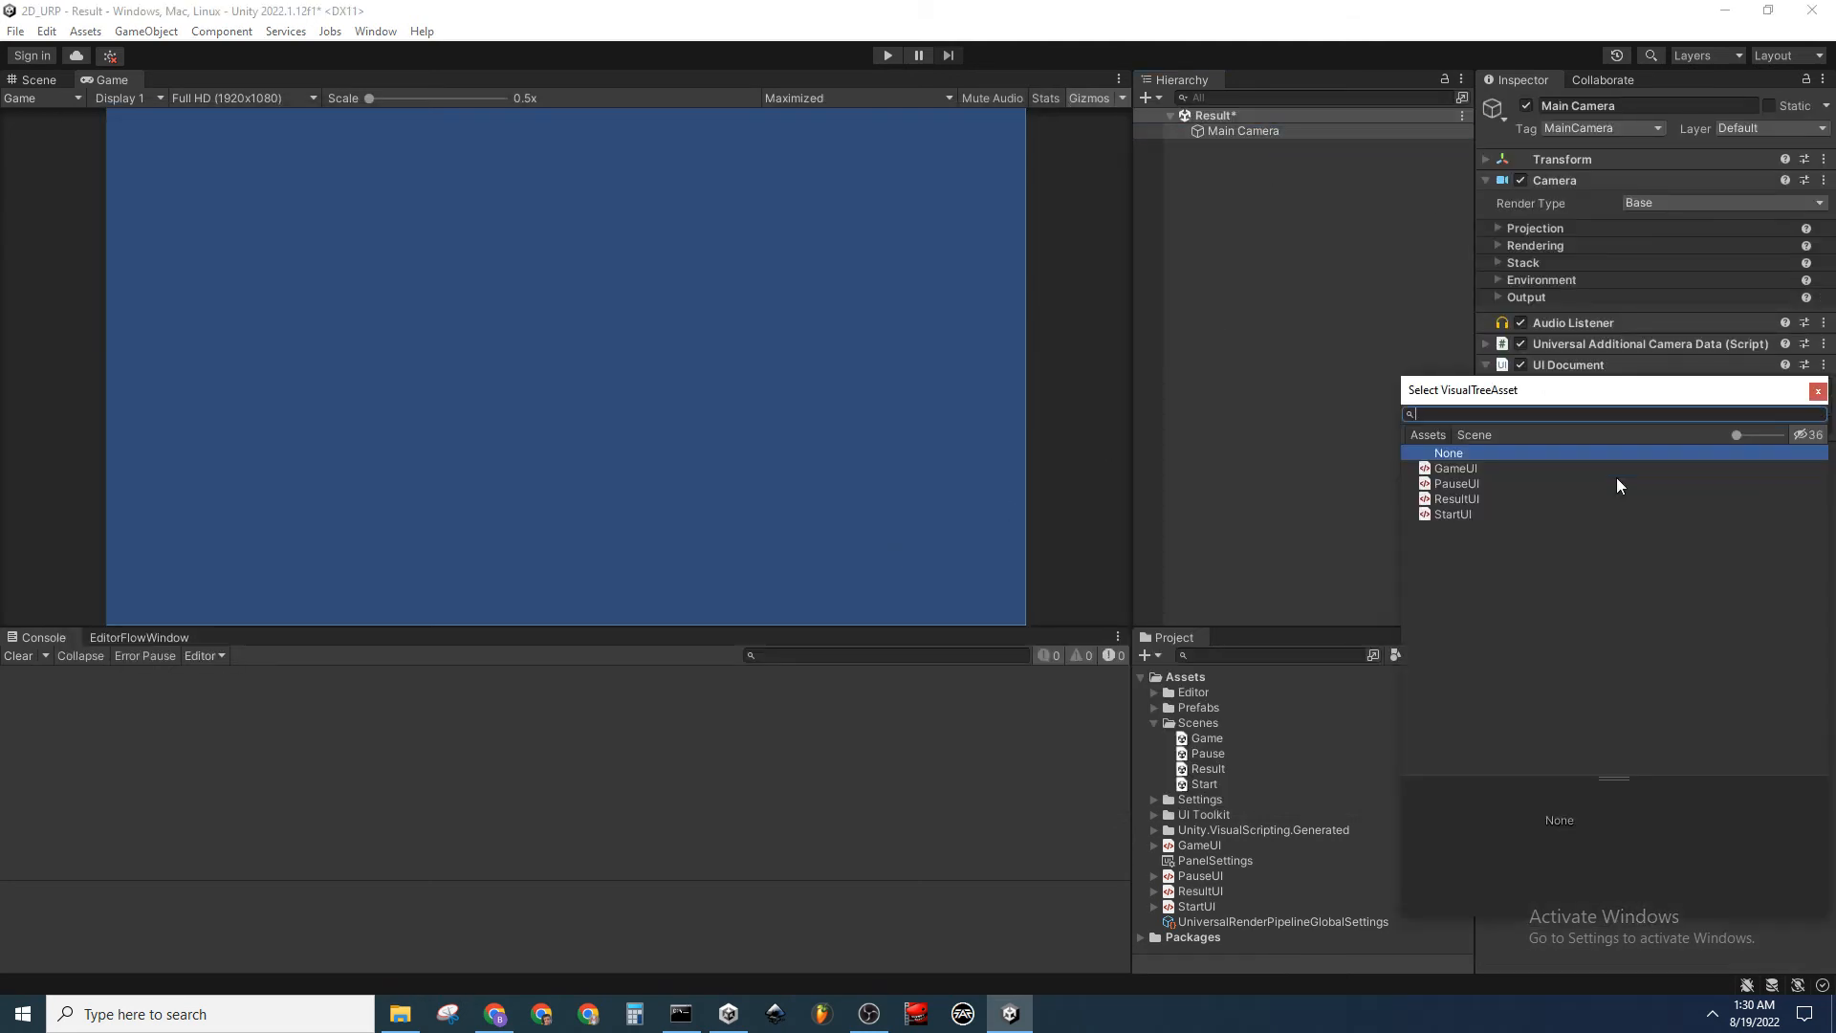
{"action": "double_click", "coordinate": [1500, 498]}
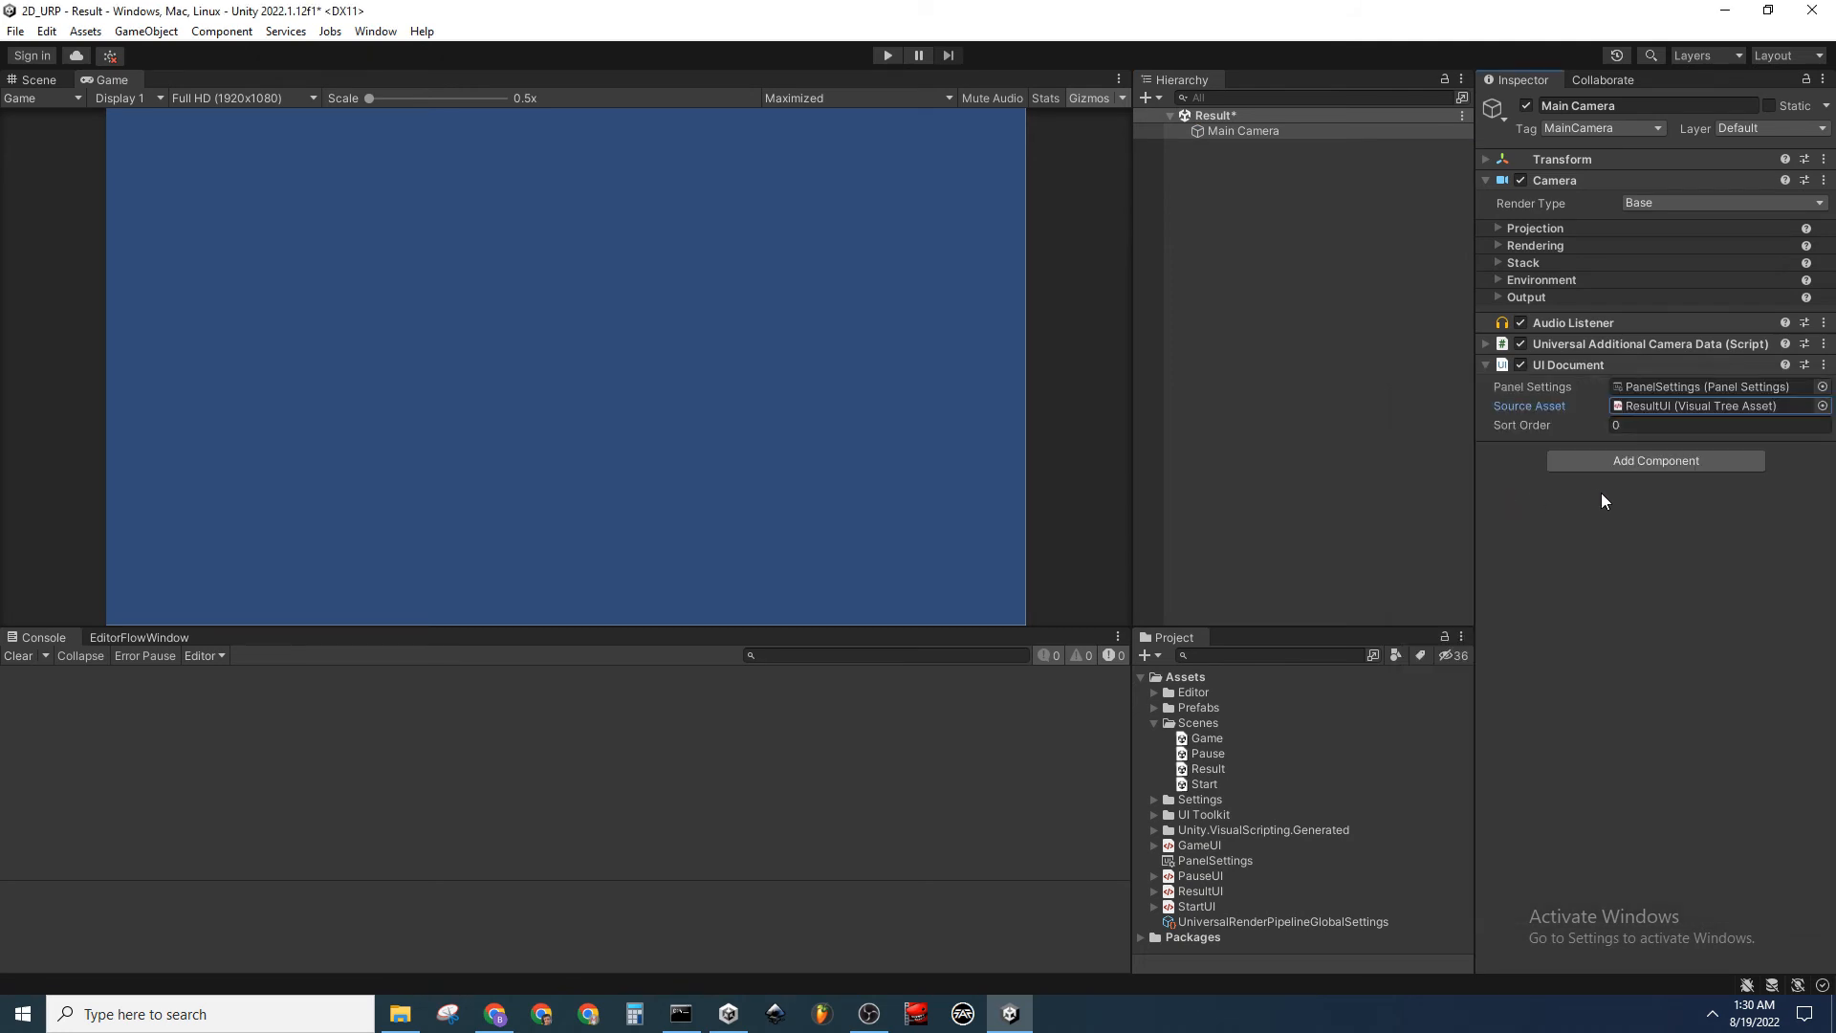
Add an EventSystem to the Result scene and replace its Standalone Input Module with InputSystemUIInputModule
{"action": "right_click", "coordinate": [1203, 203]}
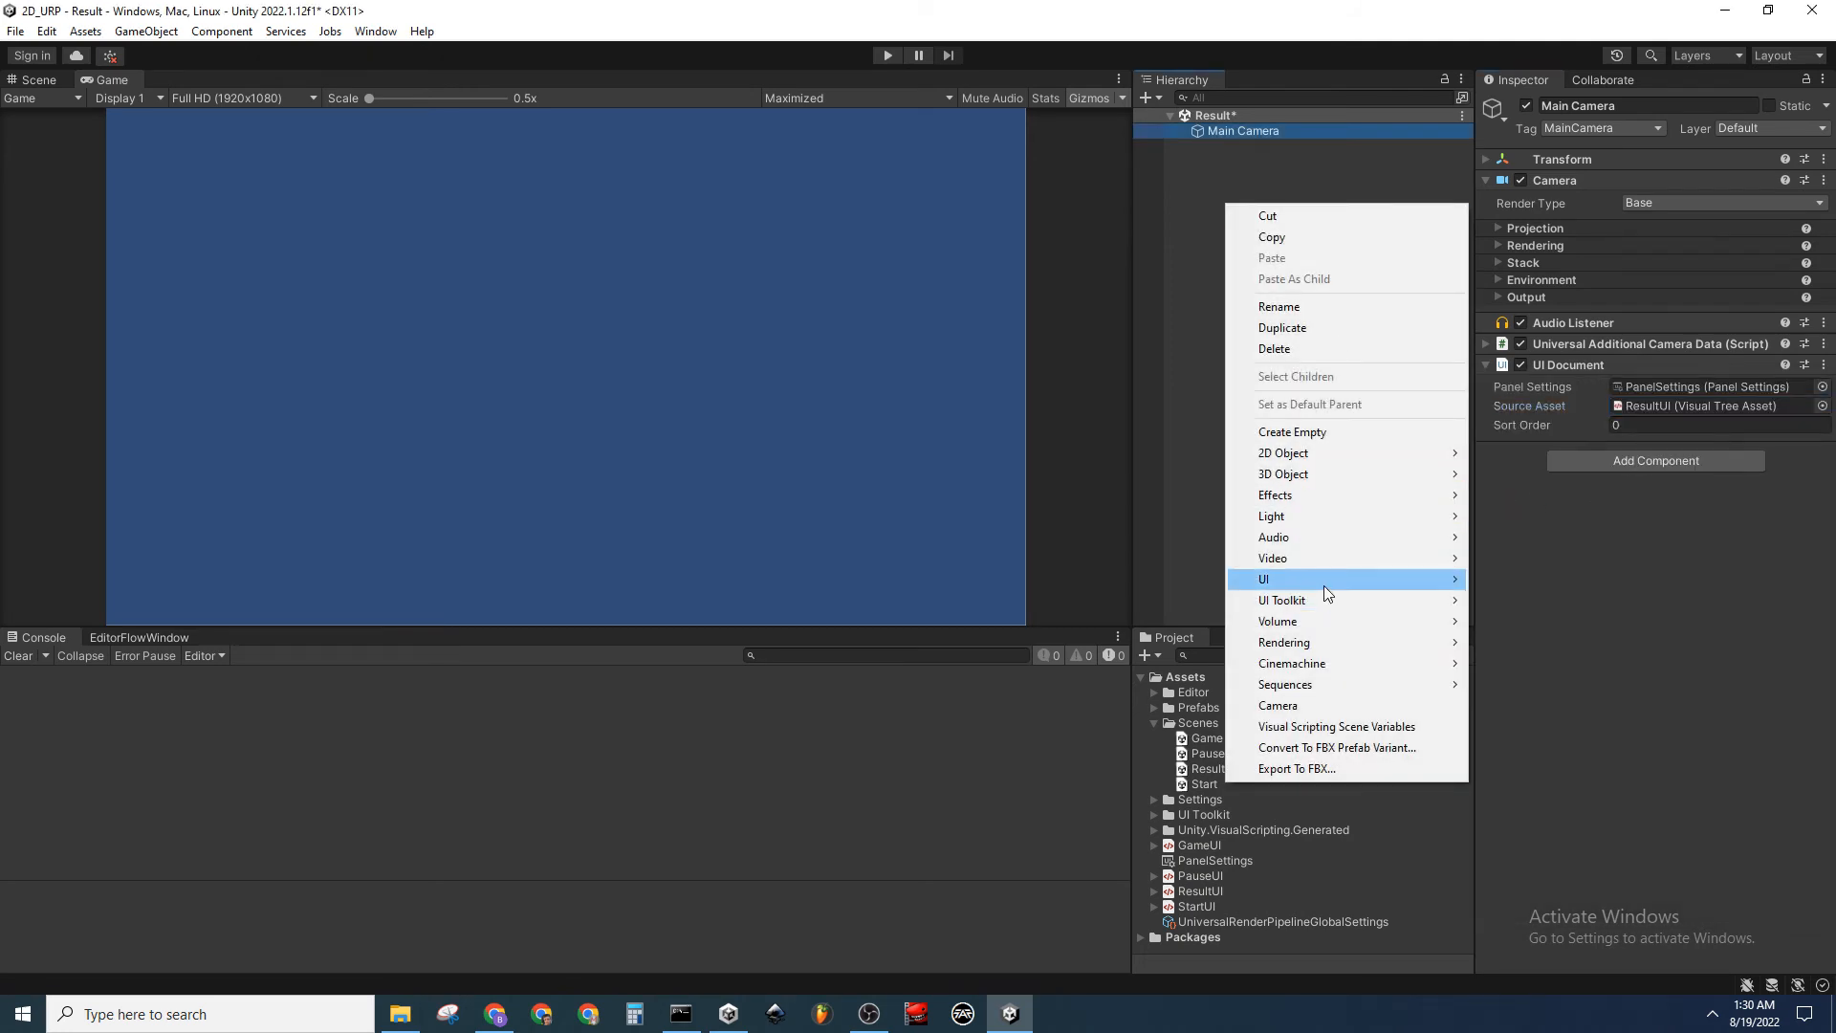
{"action": "mouse_move", "coordinate": [1321, 583]}
{"action": "left_click", "coordinate": [1571, 842]}
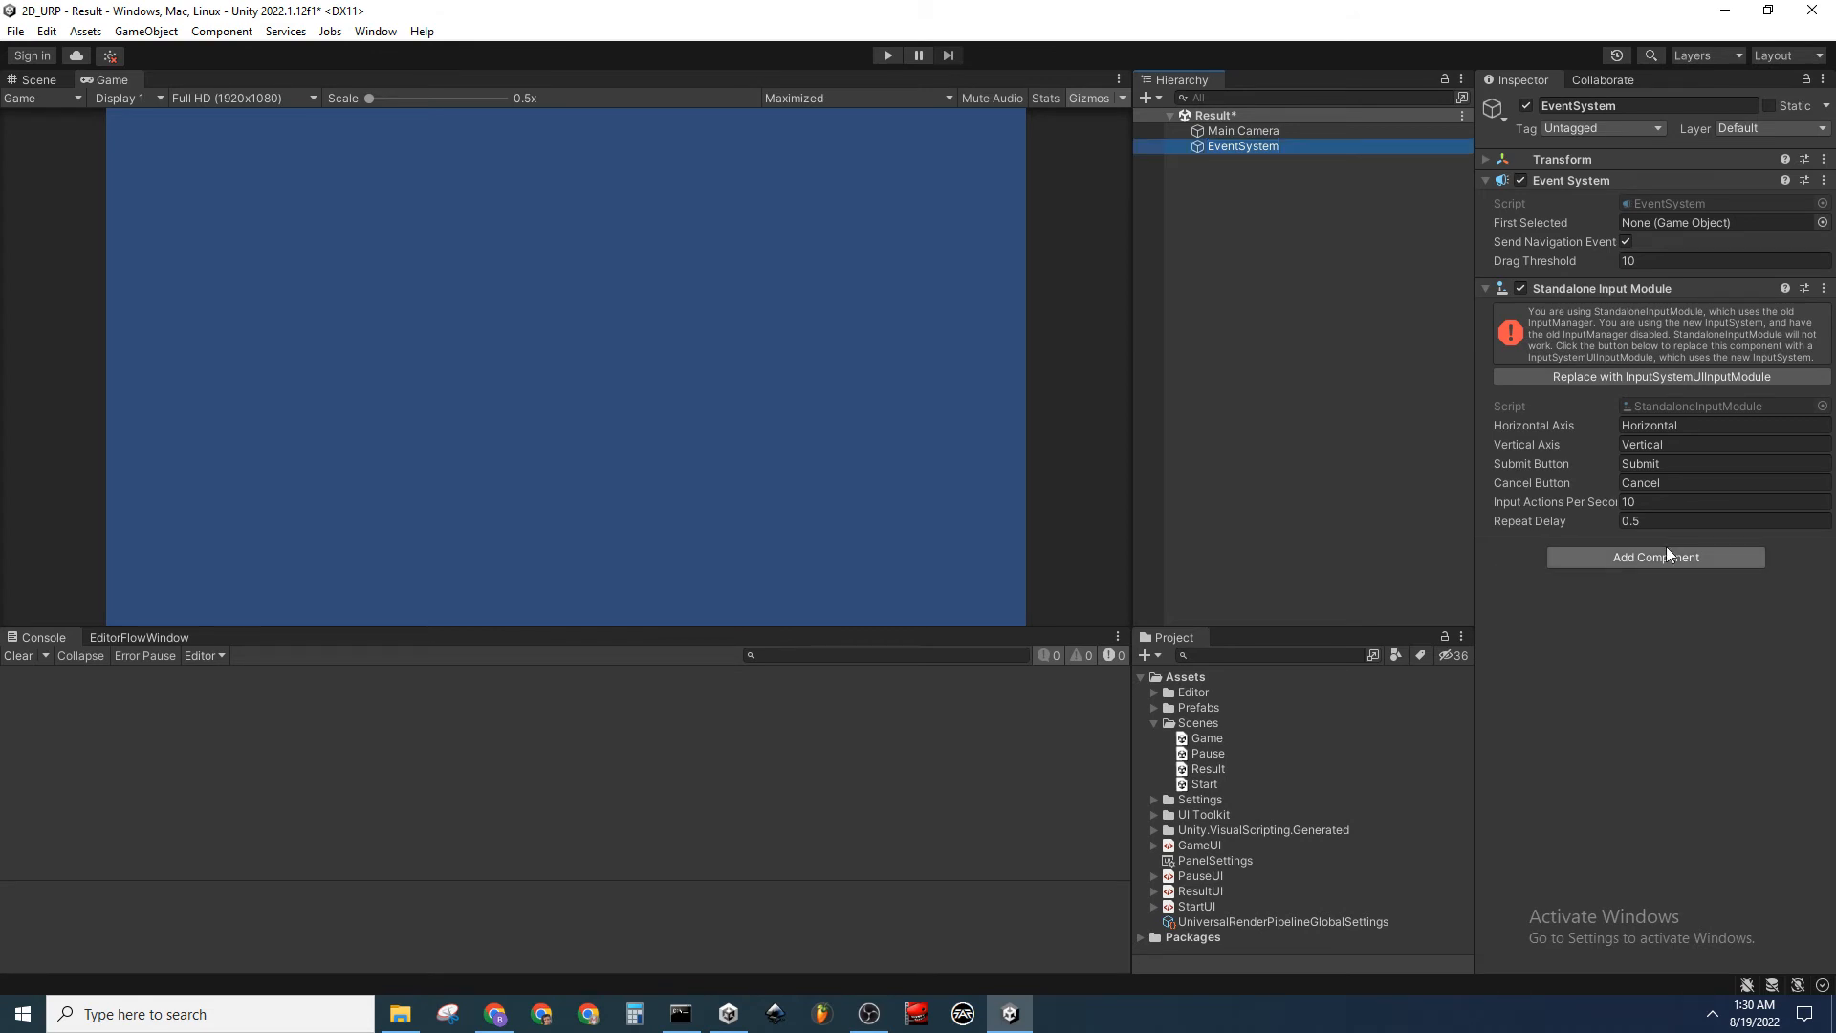
{"action": "left_click", "coordinate": [1662, 376]}
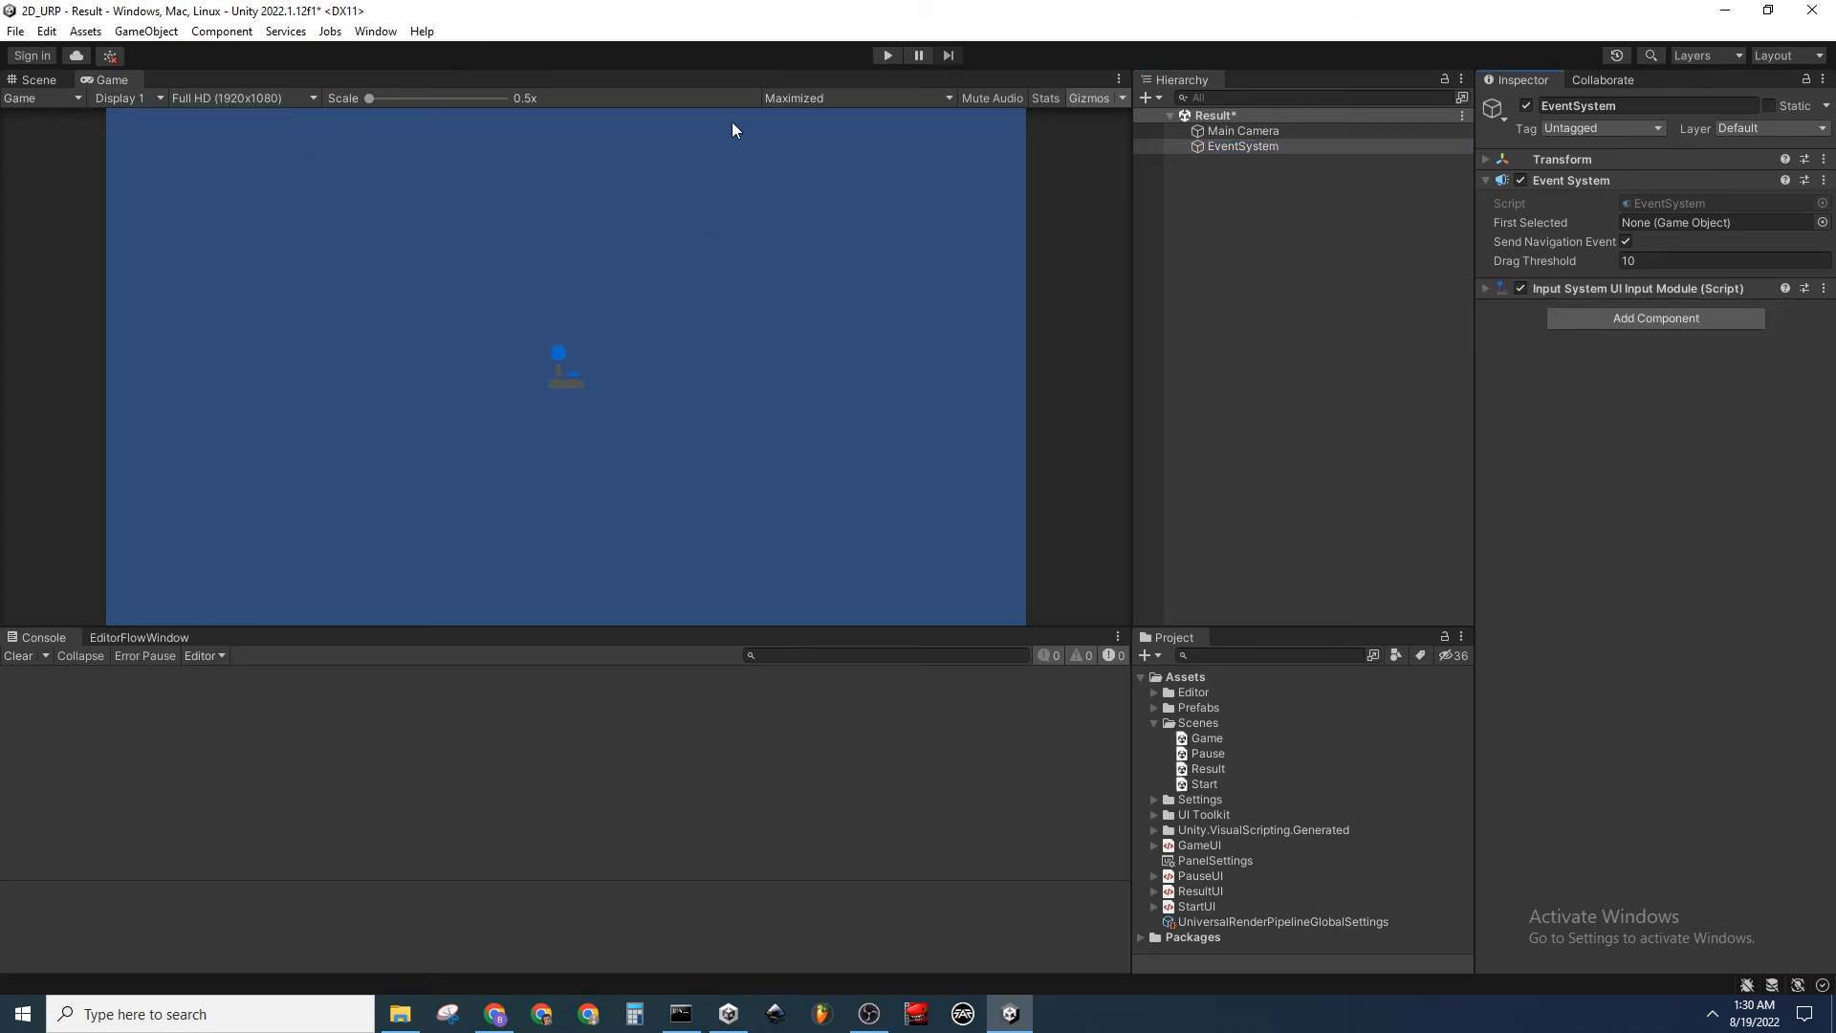
Move the EventSystem outside the camera frame, past its left edge in the scene, and save the Result scene
{"action": "left_click", "coordinate": [39, 84]}
{"action": "key", "text": "w"}
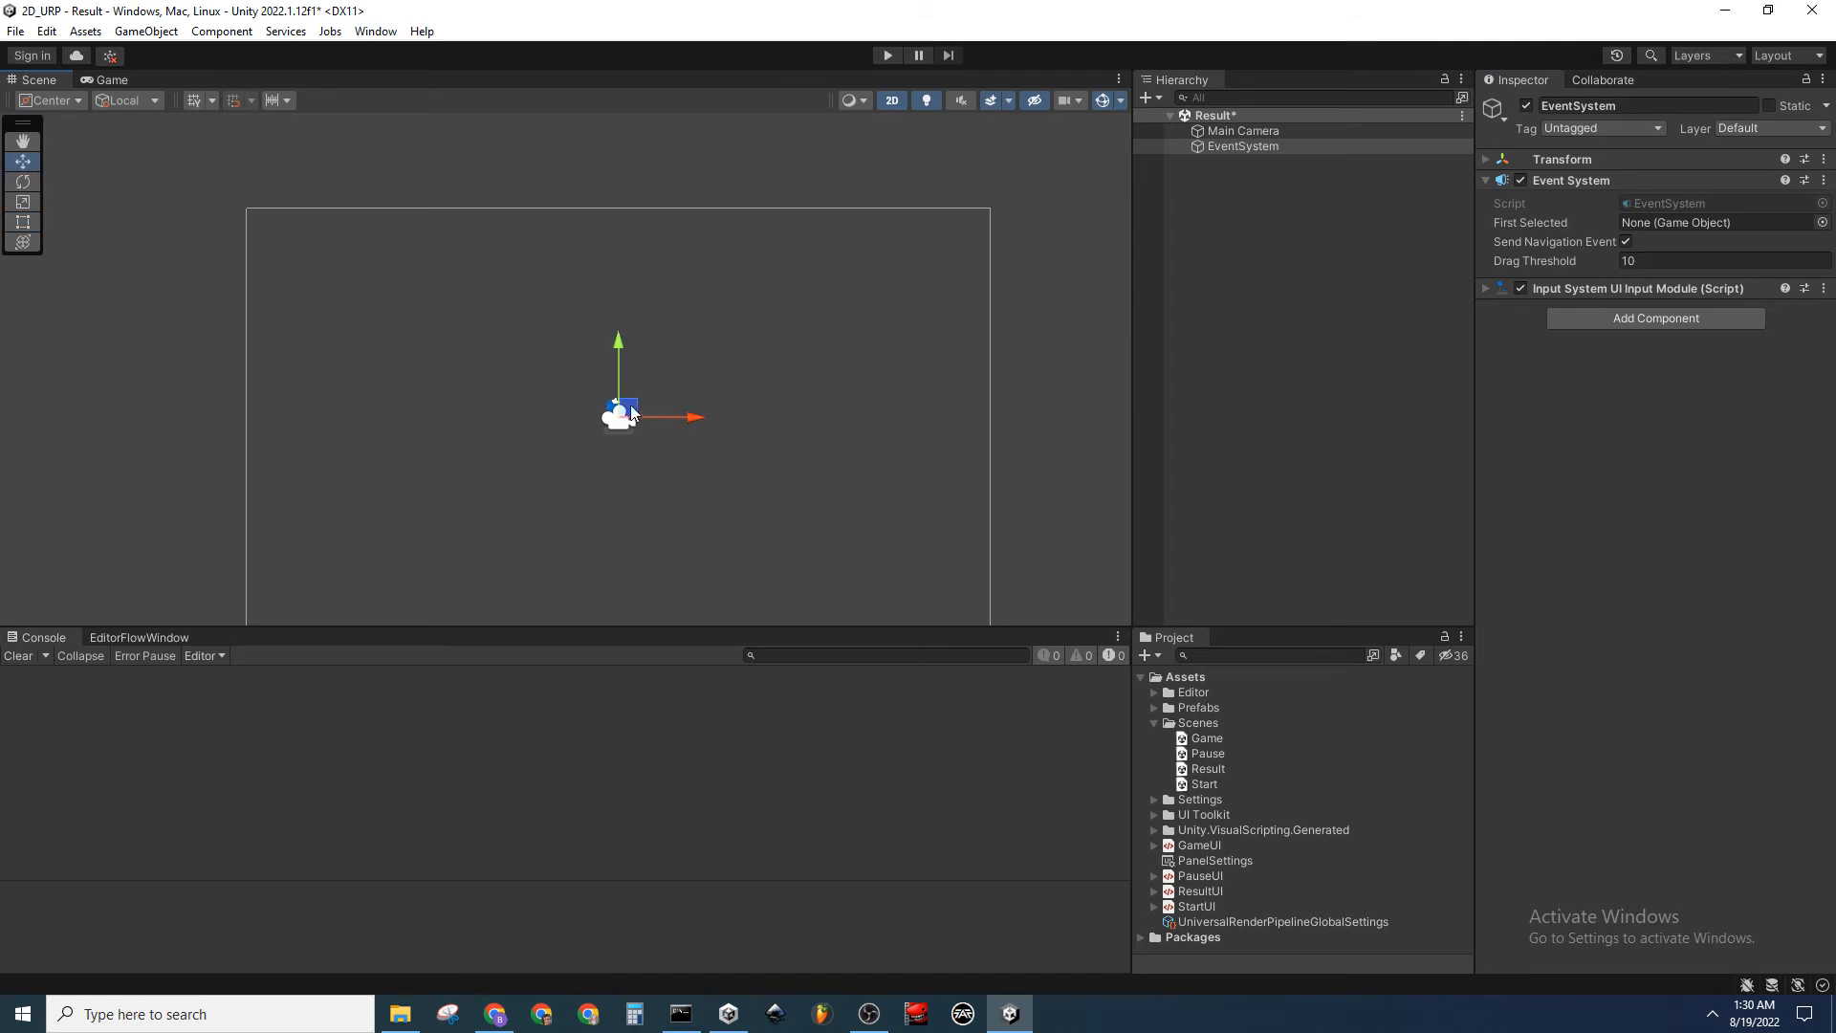
{"action": "left_click_drag", "start_coordinate": [632, 411], "coordinate": [202, 499]}
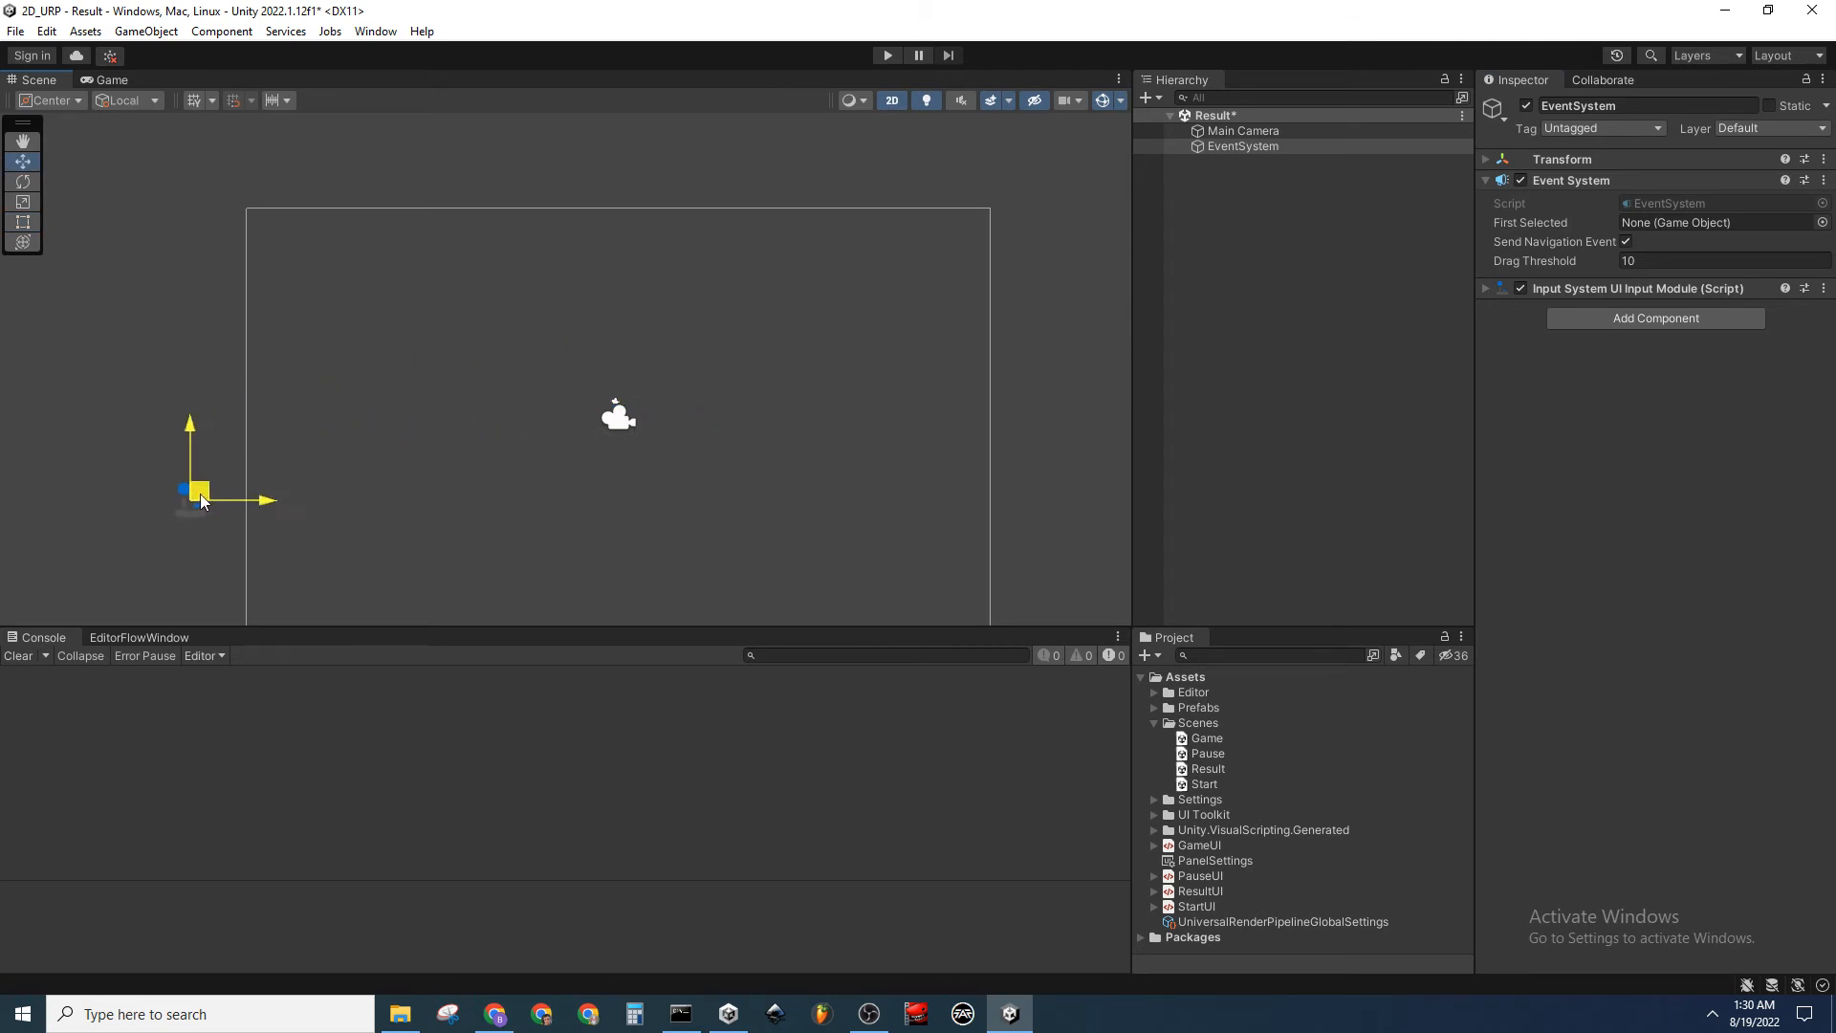
{"action": "left_click", "coordinate": [110, 80]}
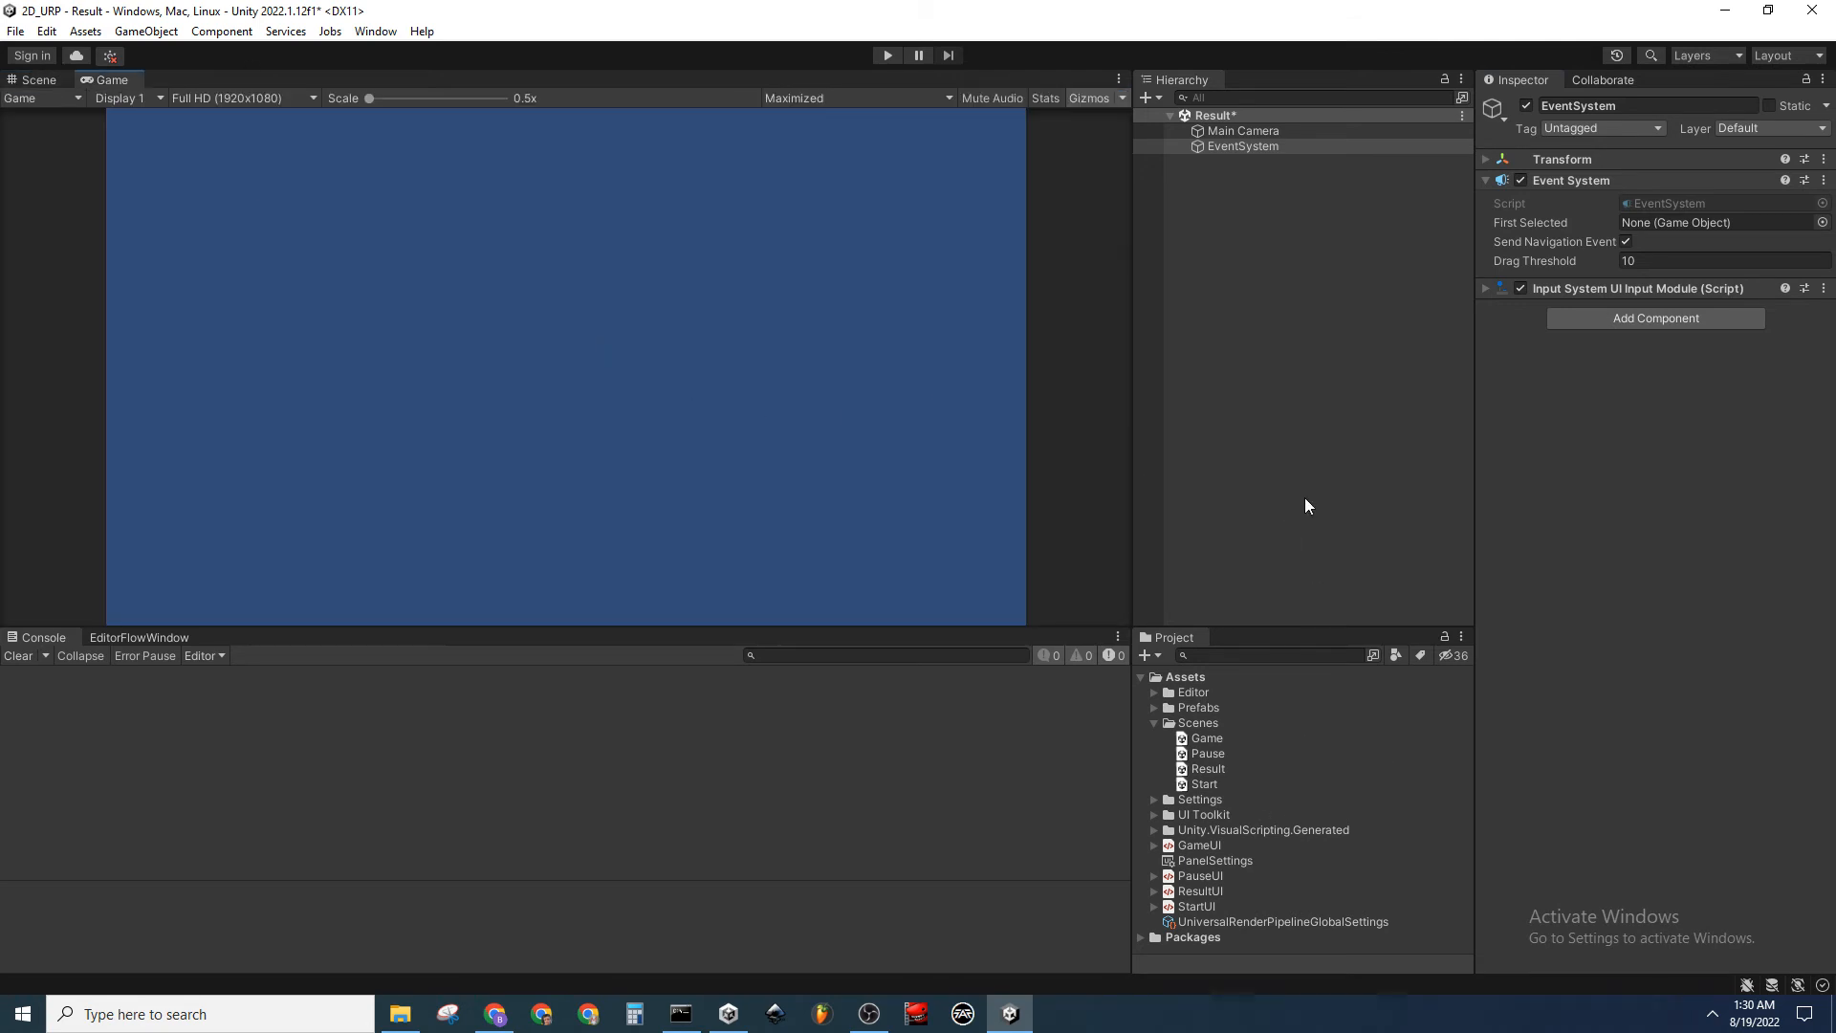
{"action": "key", "text": "ctrl+s"}
Reopen the ResultUI document, add a root VisualElement, and set its flex Grow to 1
{"action": "double_click", "coordinate": [1221, 891]}
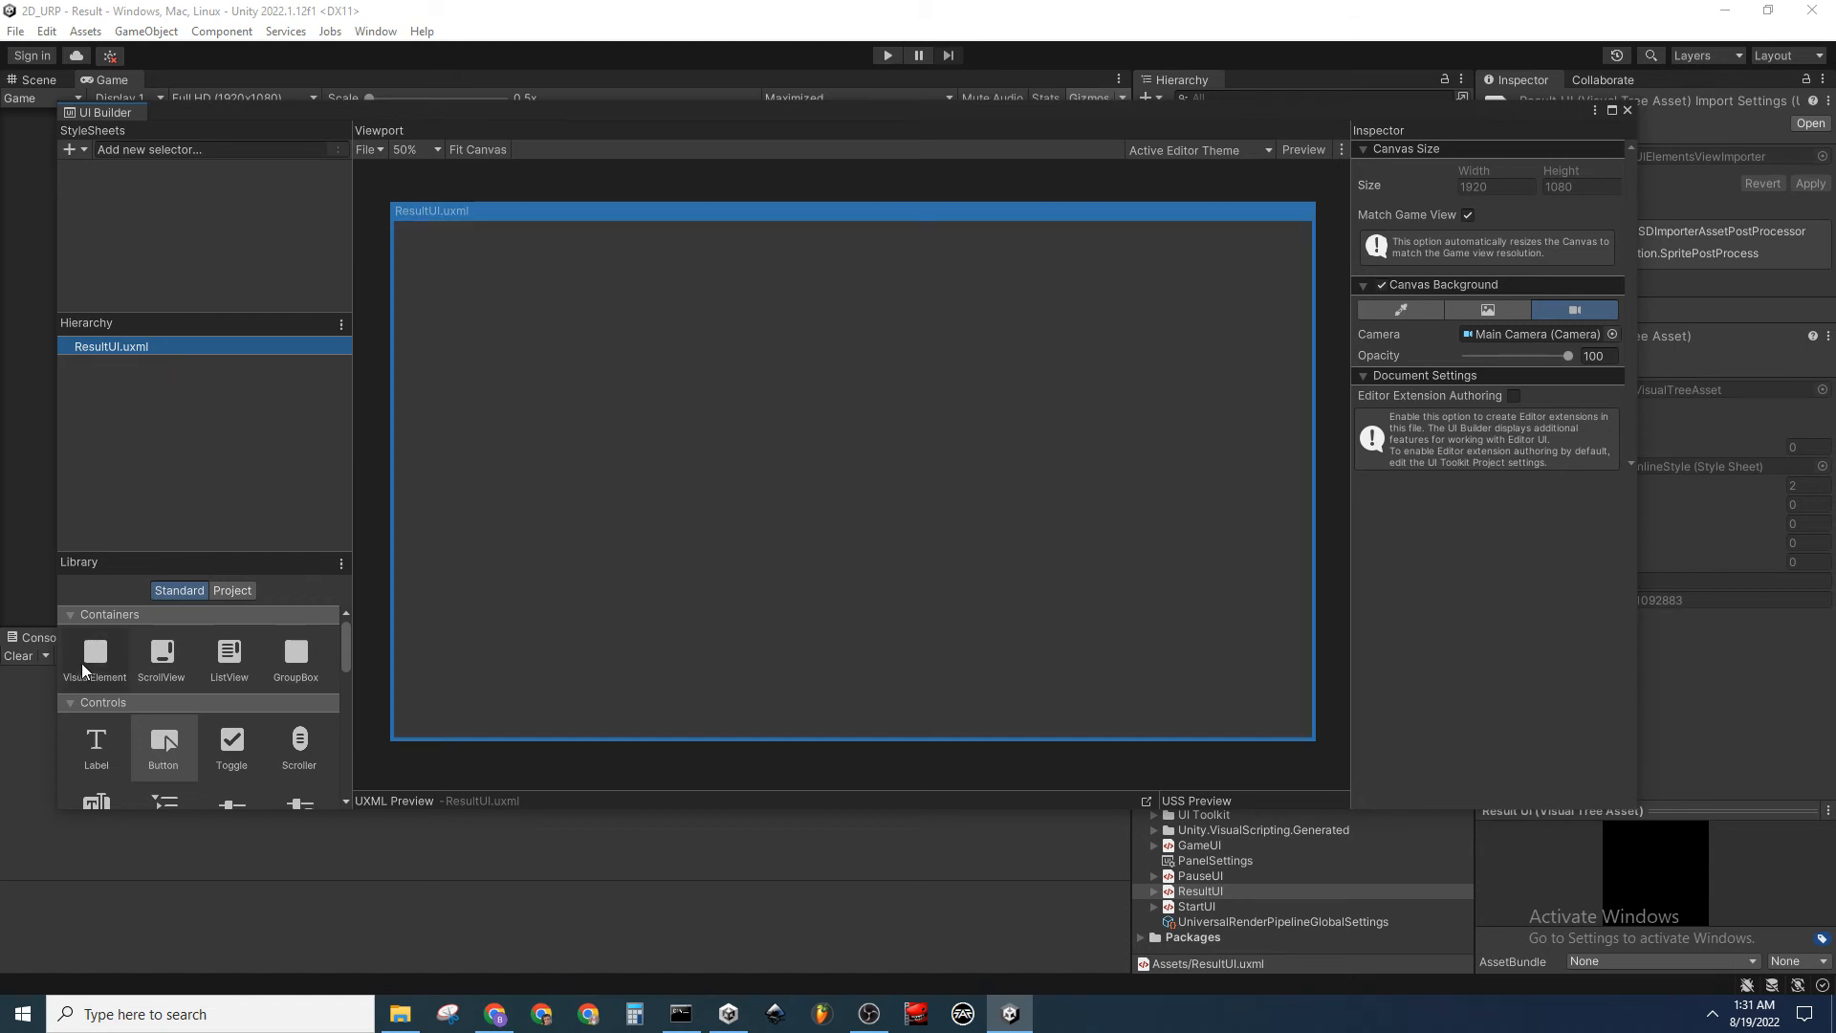
{"action": "left_click_drag", "start_coordinate": [83, 669], "coordinate": [176, 352]}
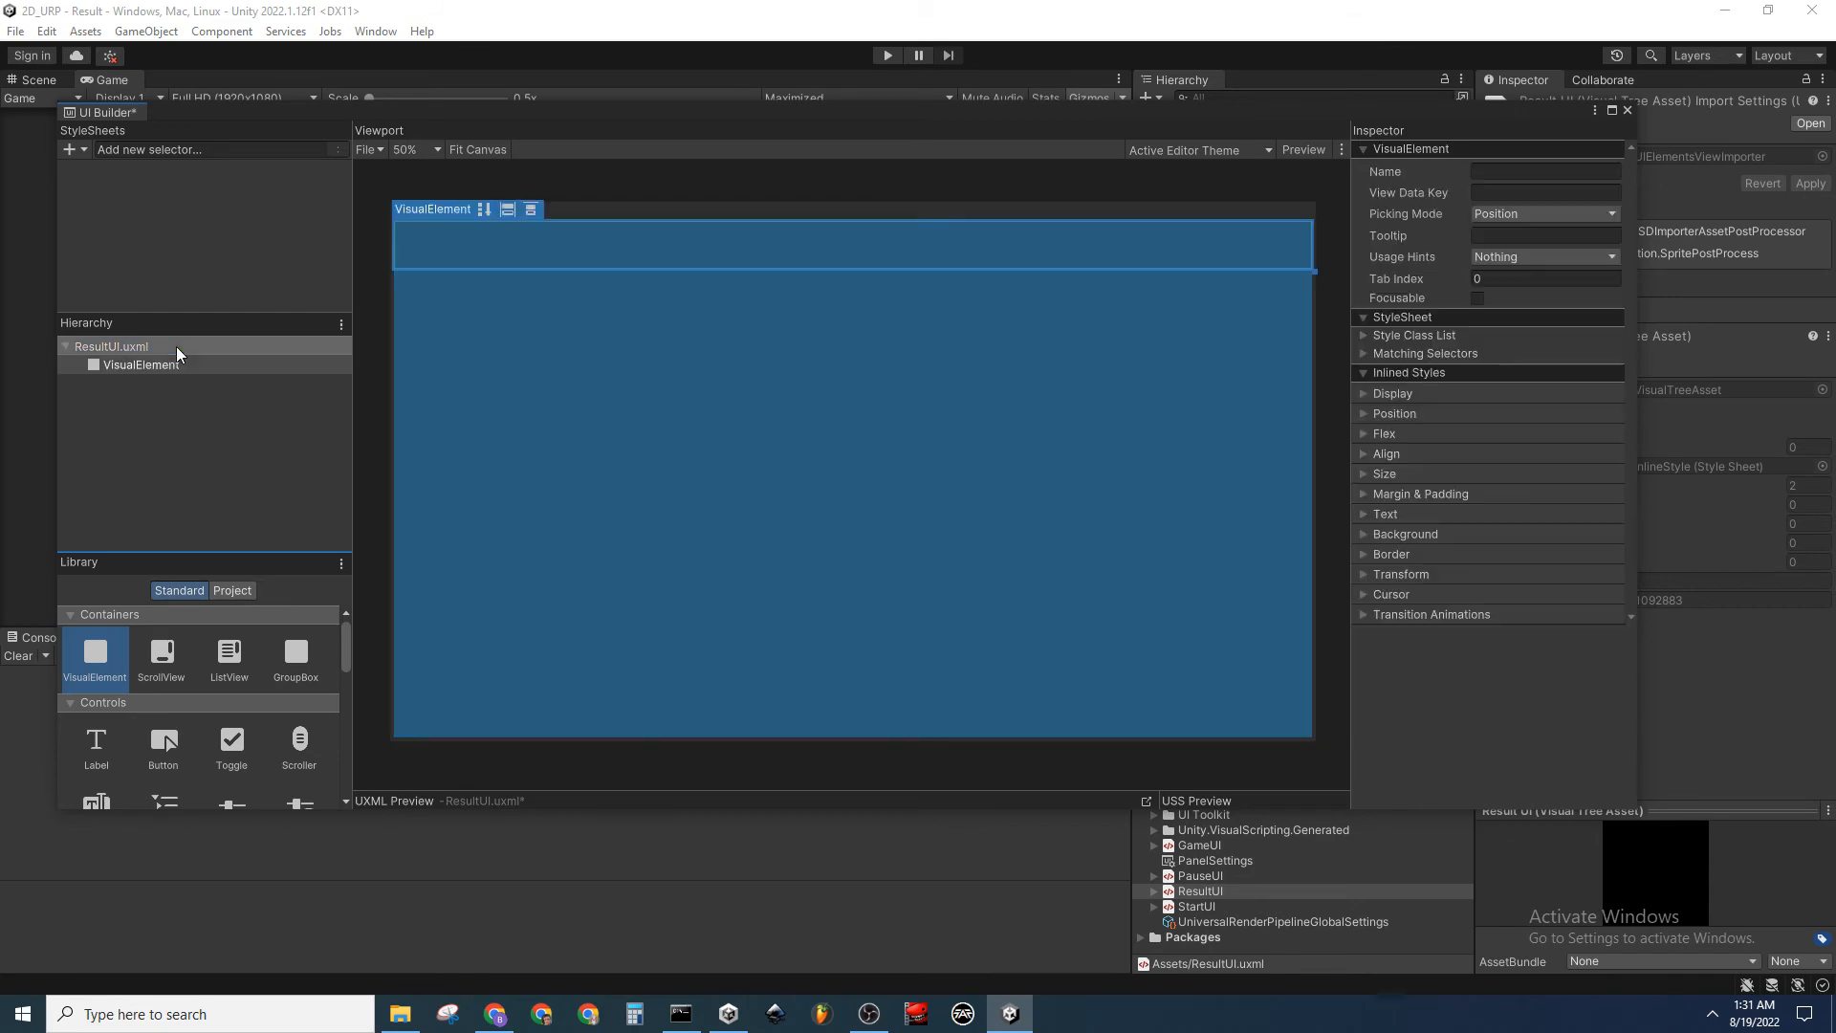
{"action": "left_click", "coordinate": [151, 363]}
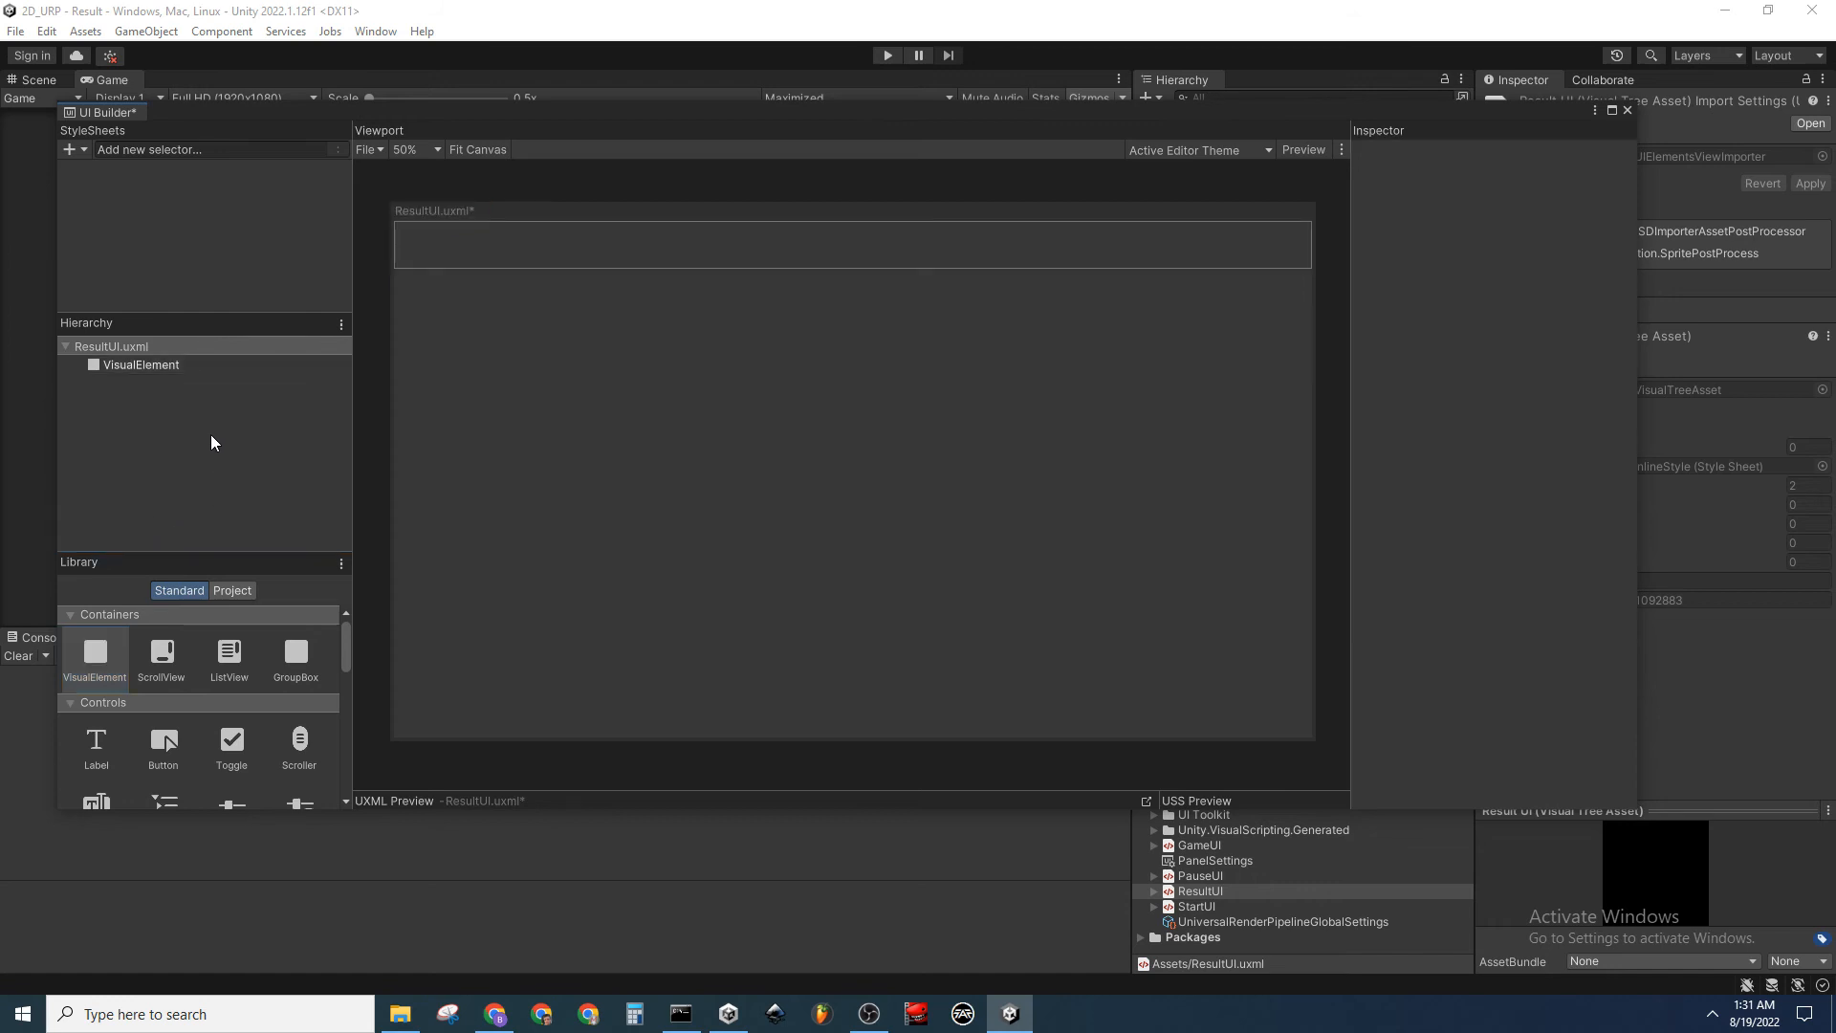
{"action": "left_click", "coordinate": [193, 364]}
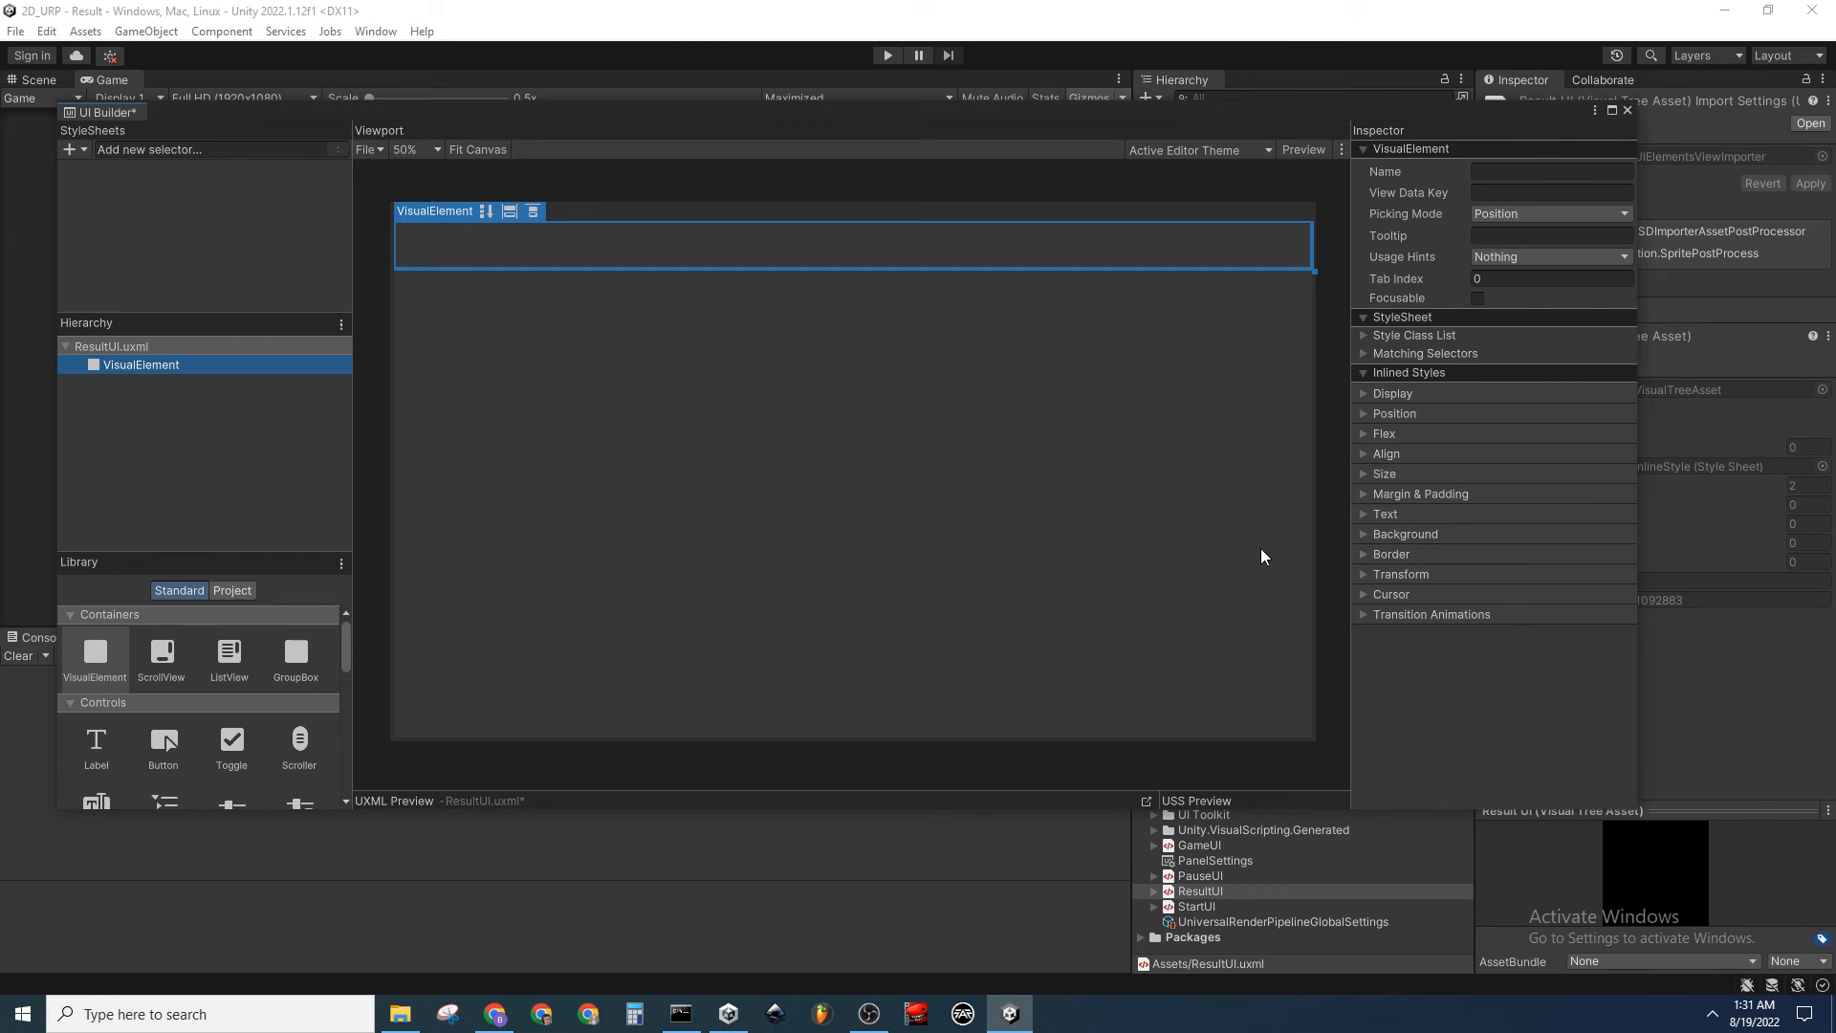
{"action": "left_click", "coordinate": [1406, 435]}
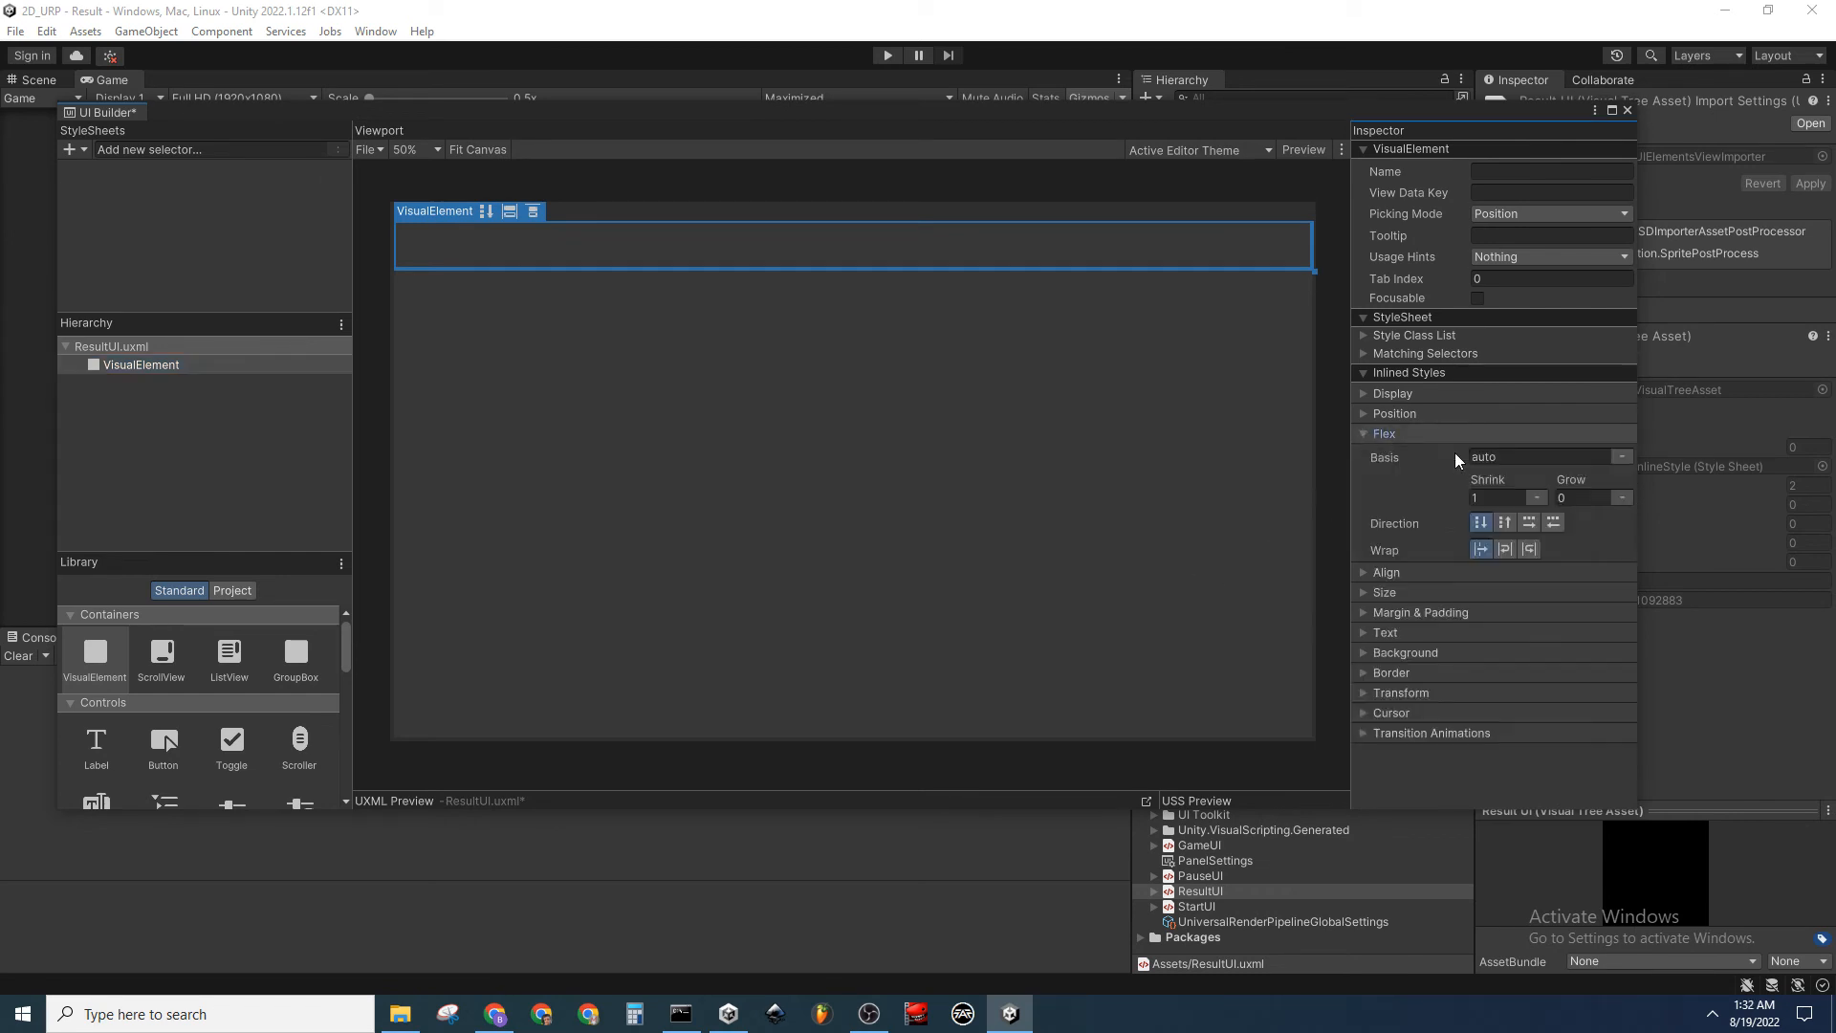
{"action": "type", "text": "1"}
{"action": "key", "text": "Return"}
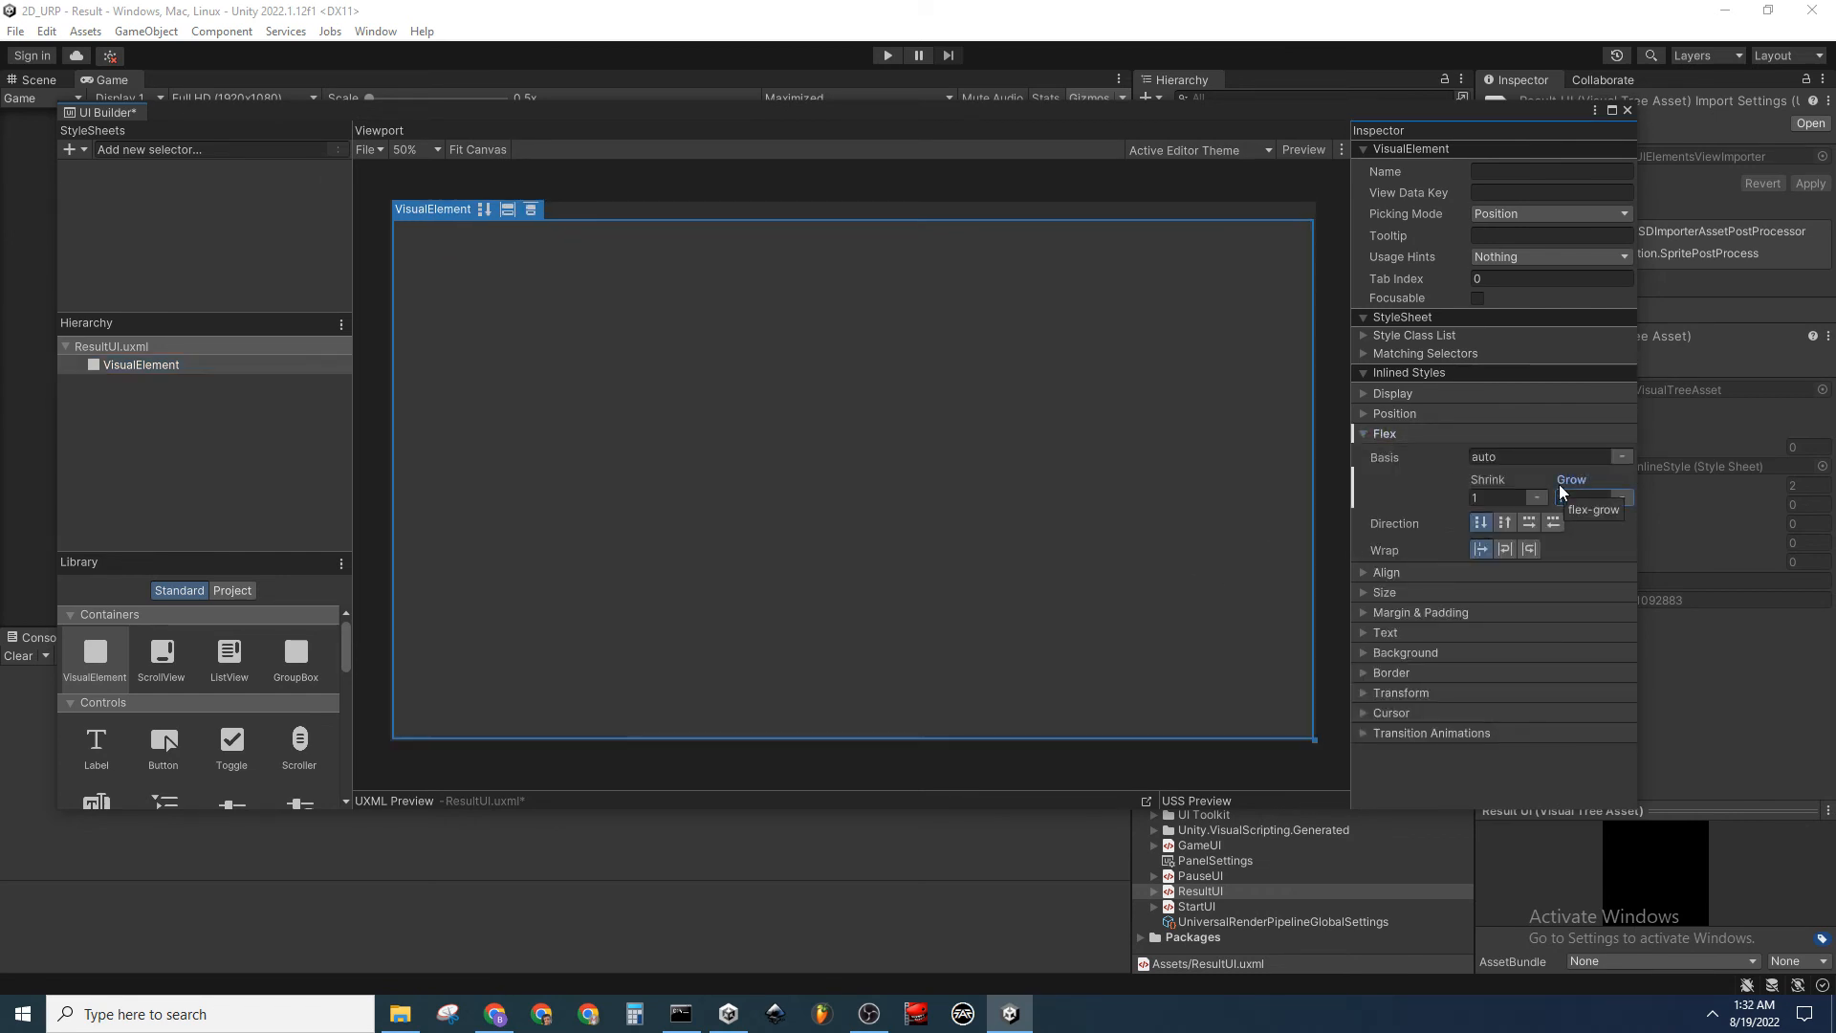
Add a child VisualElement inside the root VisualElement and name it ResultPane
{"action": "left_click", "coordinate": [155, 461]}
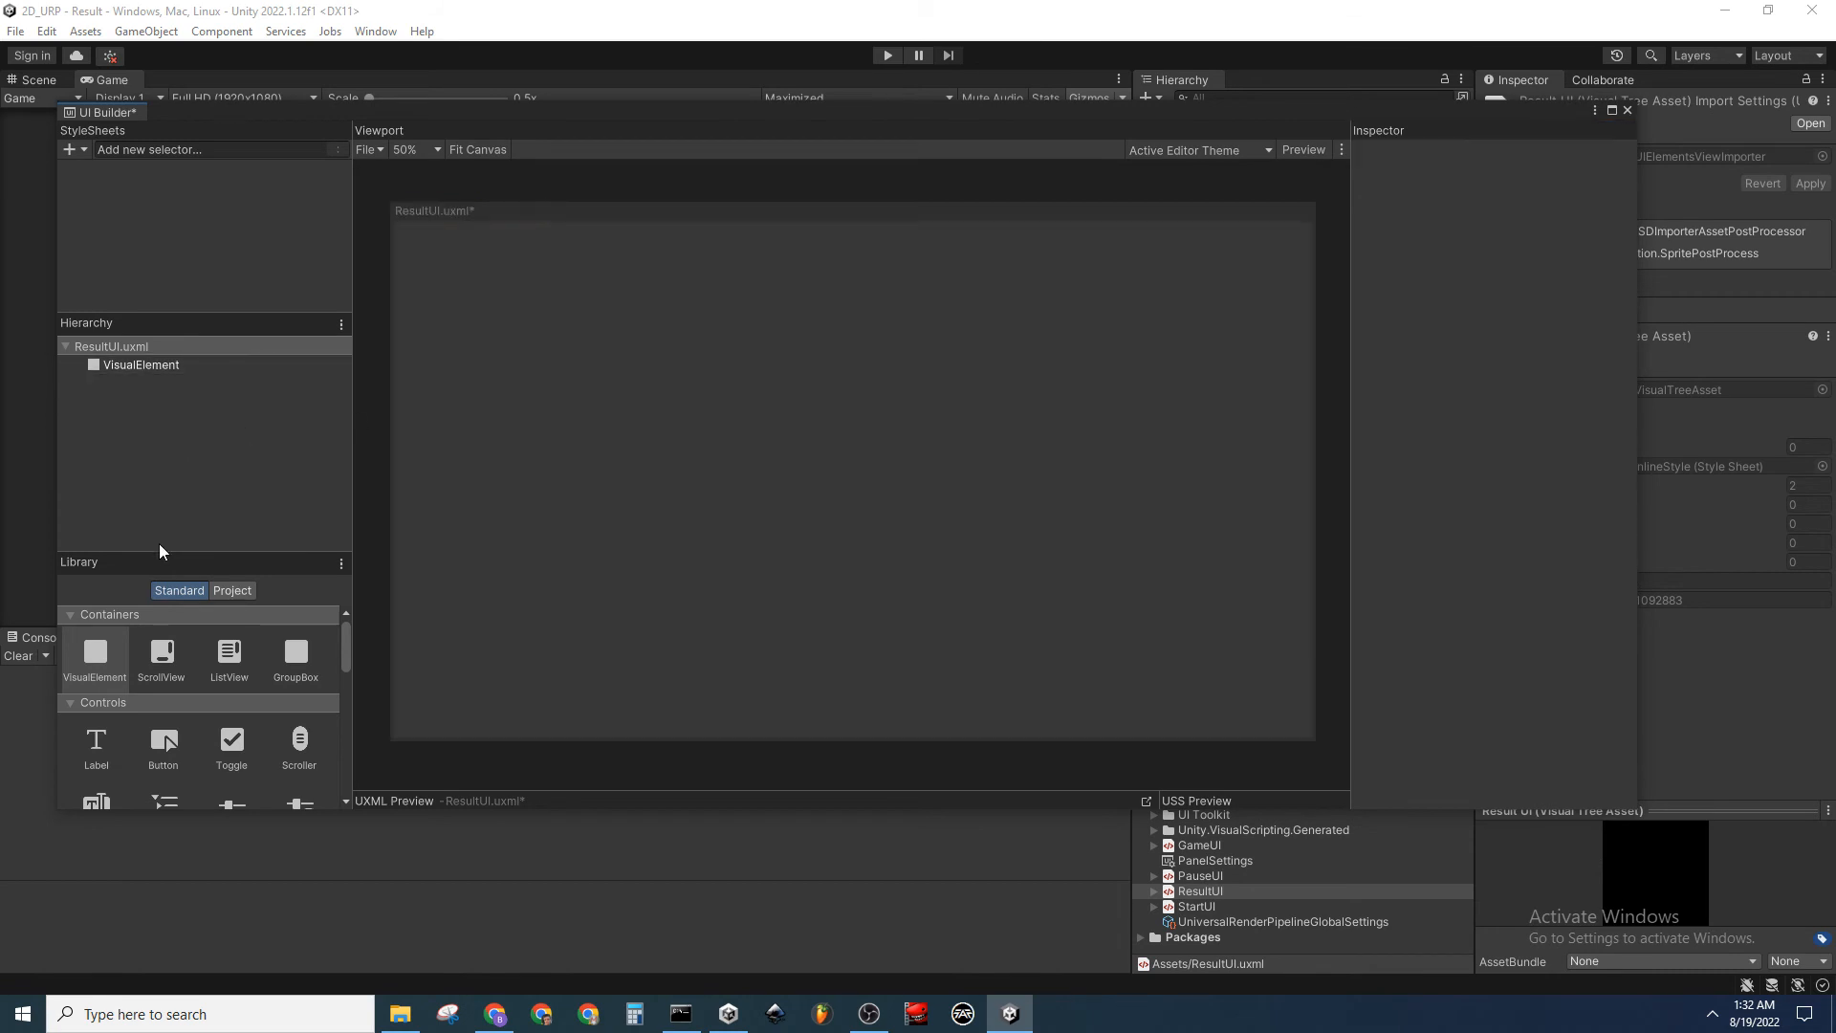
{"action": "left_click_drag", "start_coordinate": [95, 658], "coordinate": [203, 364]}
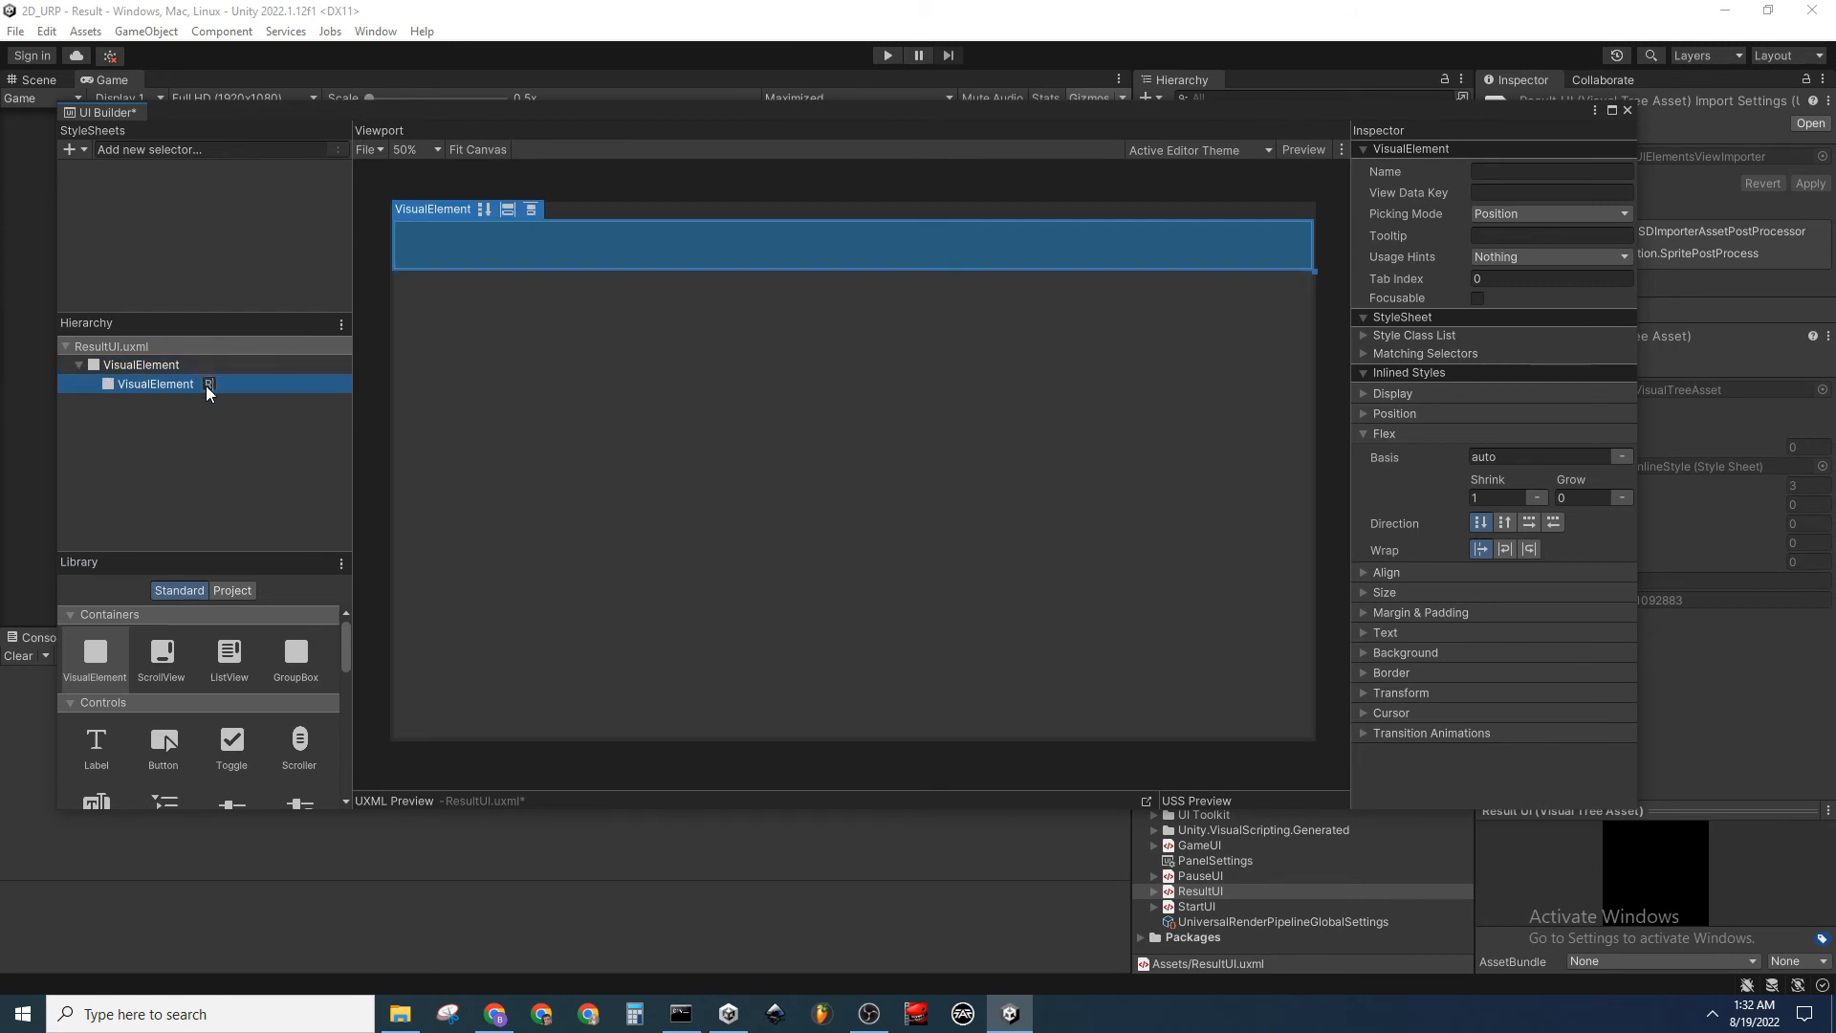
{"action": "type", "text": "Pane"}
{"action": "key", "text": "Return"}
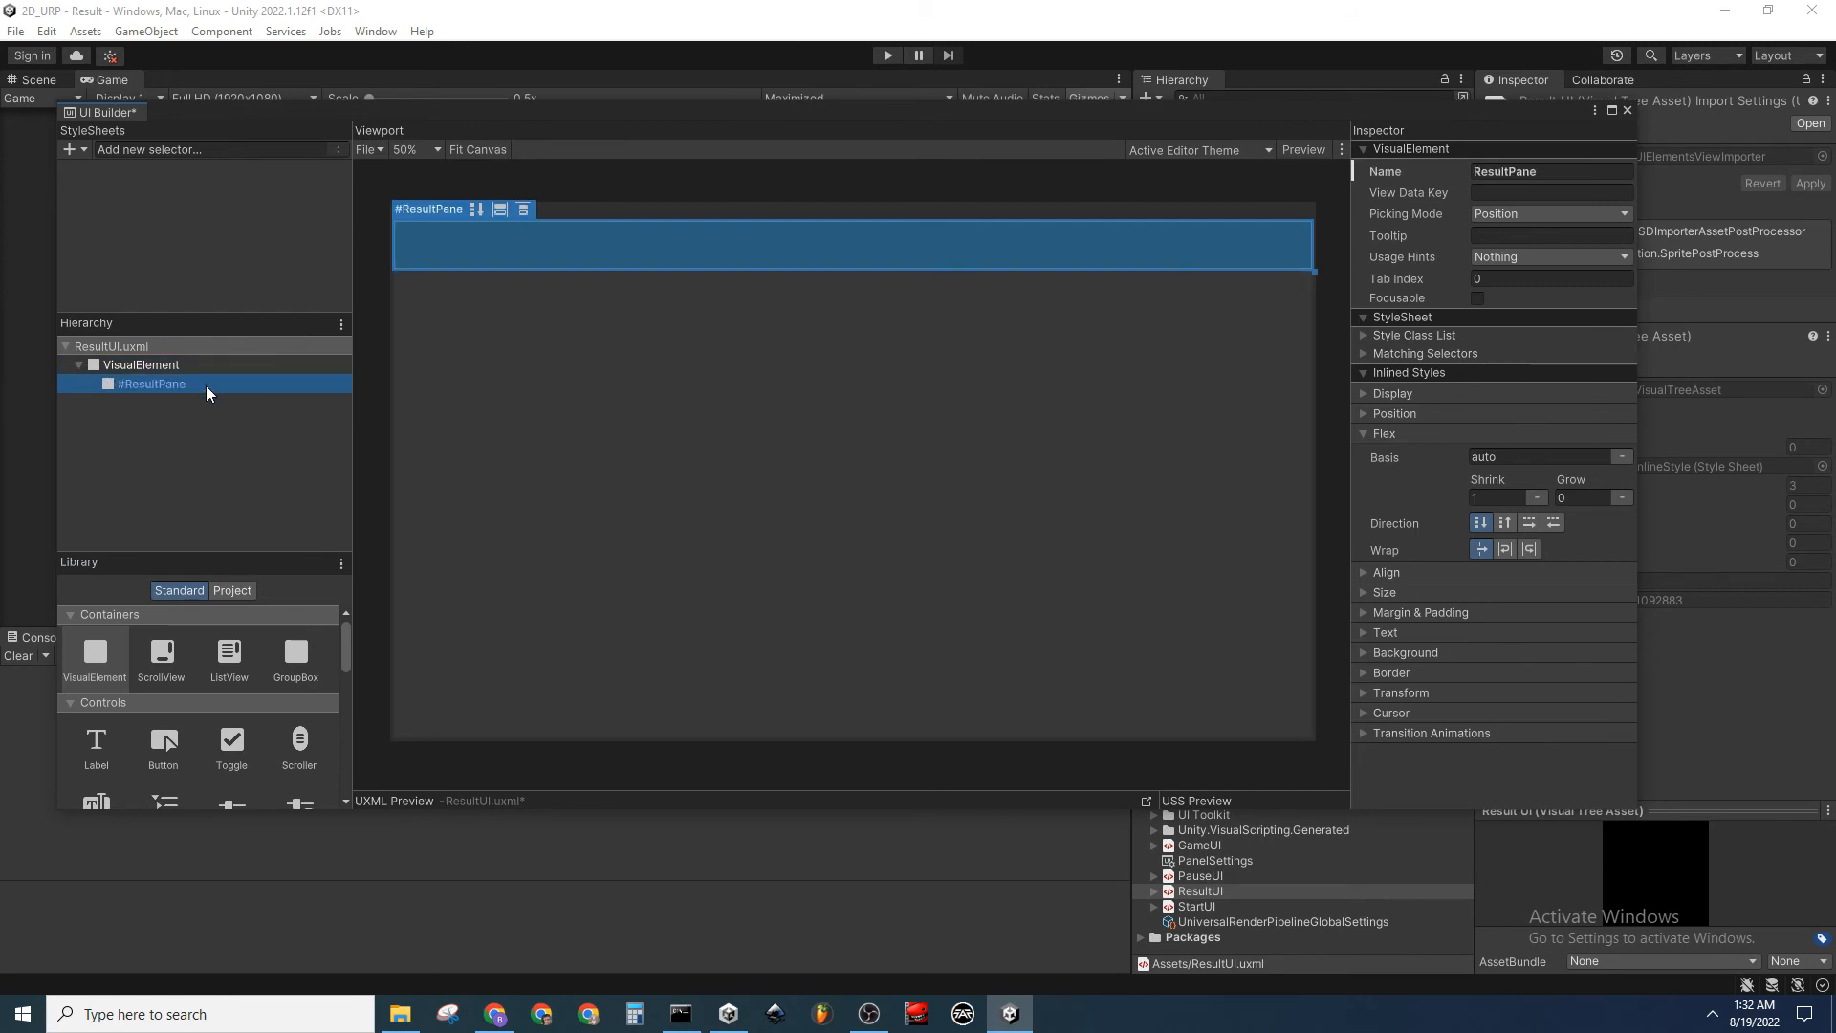
Add a Label inside ResultPane and name it Title
{"action": "left_click", "coordinate": [216, 451]}
{"action": "left_click_drag", "start_coordinate": [96, 744], "coordinate": [189, 382]}
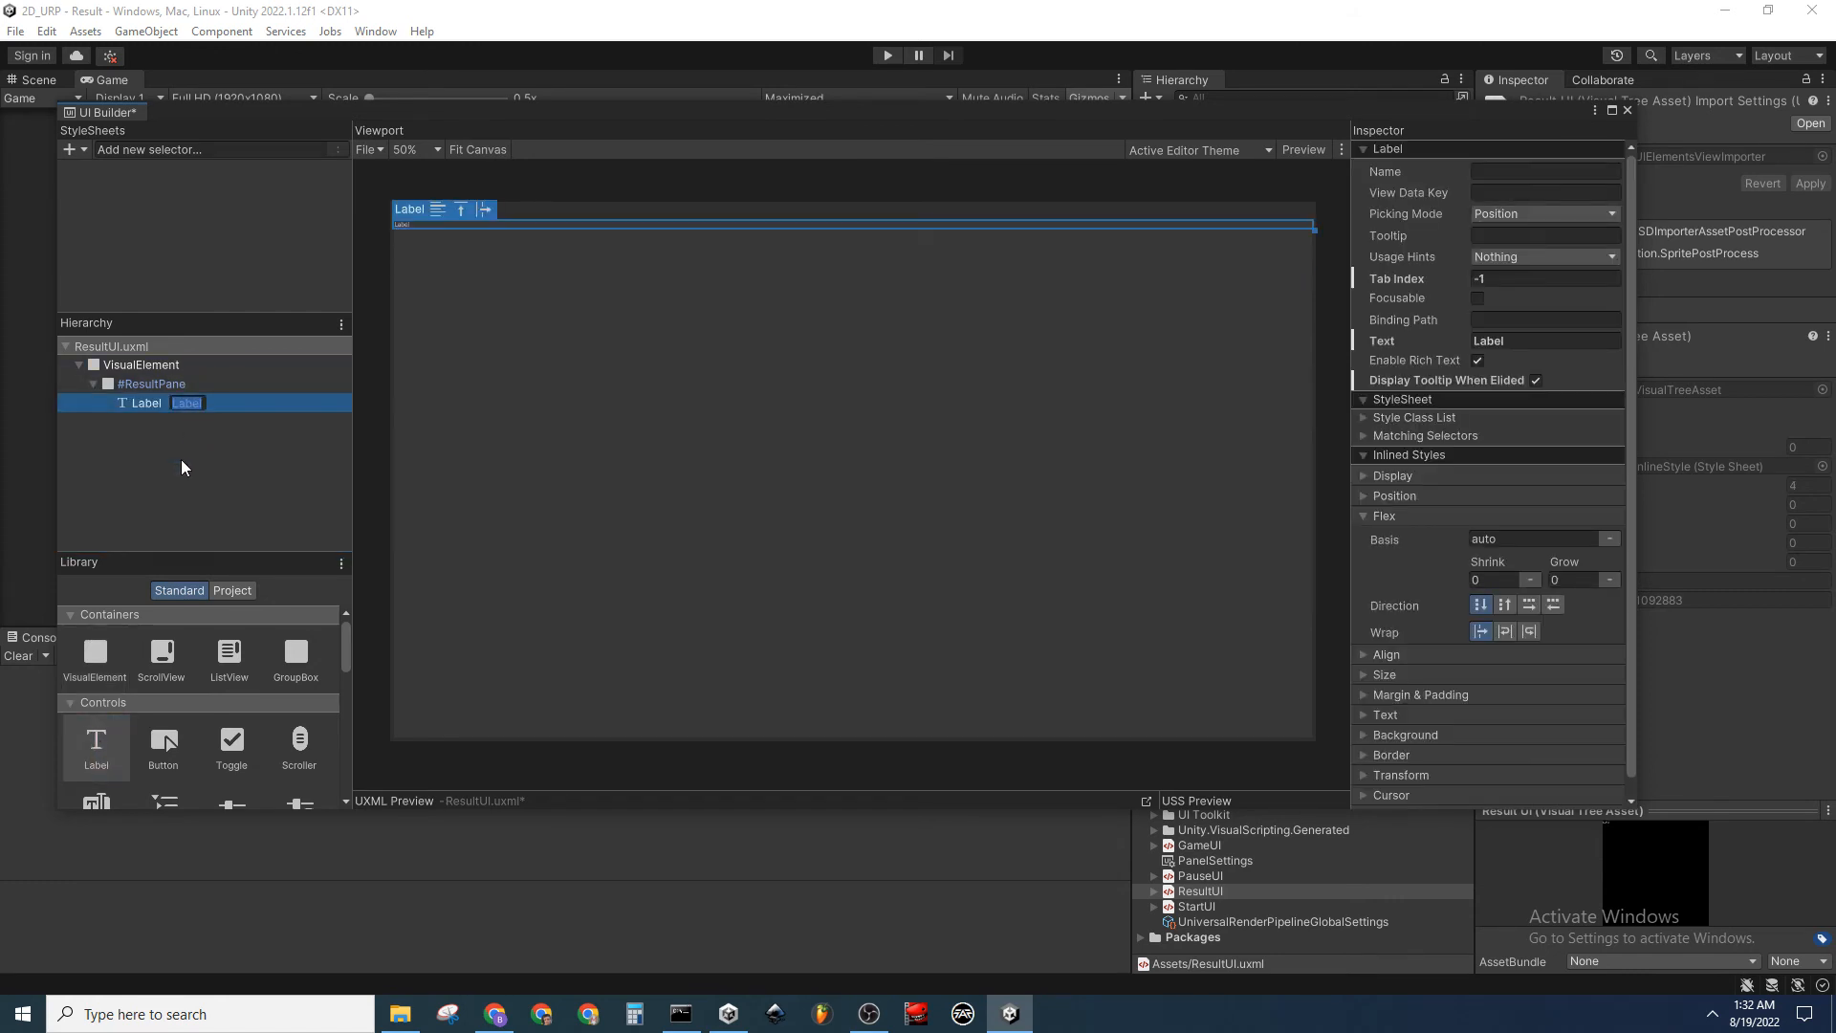
{"action": "type", "text": "Re"}
{"action": "key", "text": "BackSpace"}
{"action": "key", "text": "BackSpace"}
{"action": "type", "text": "Title"}
{"action": "key", "text": "Return"}
Set the new label's text to Victory/Defeat and rename the label ResultTitle
{"action": "left_click", "coordinate": [1531, 342]}
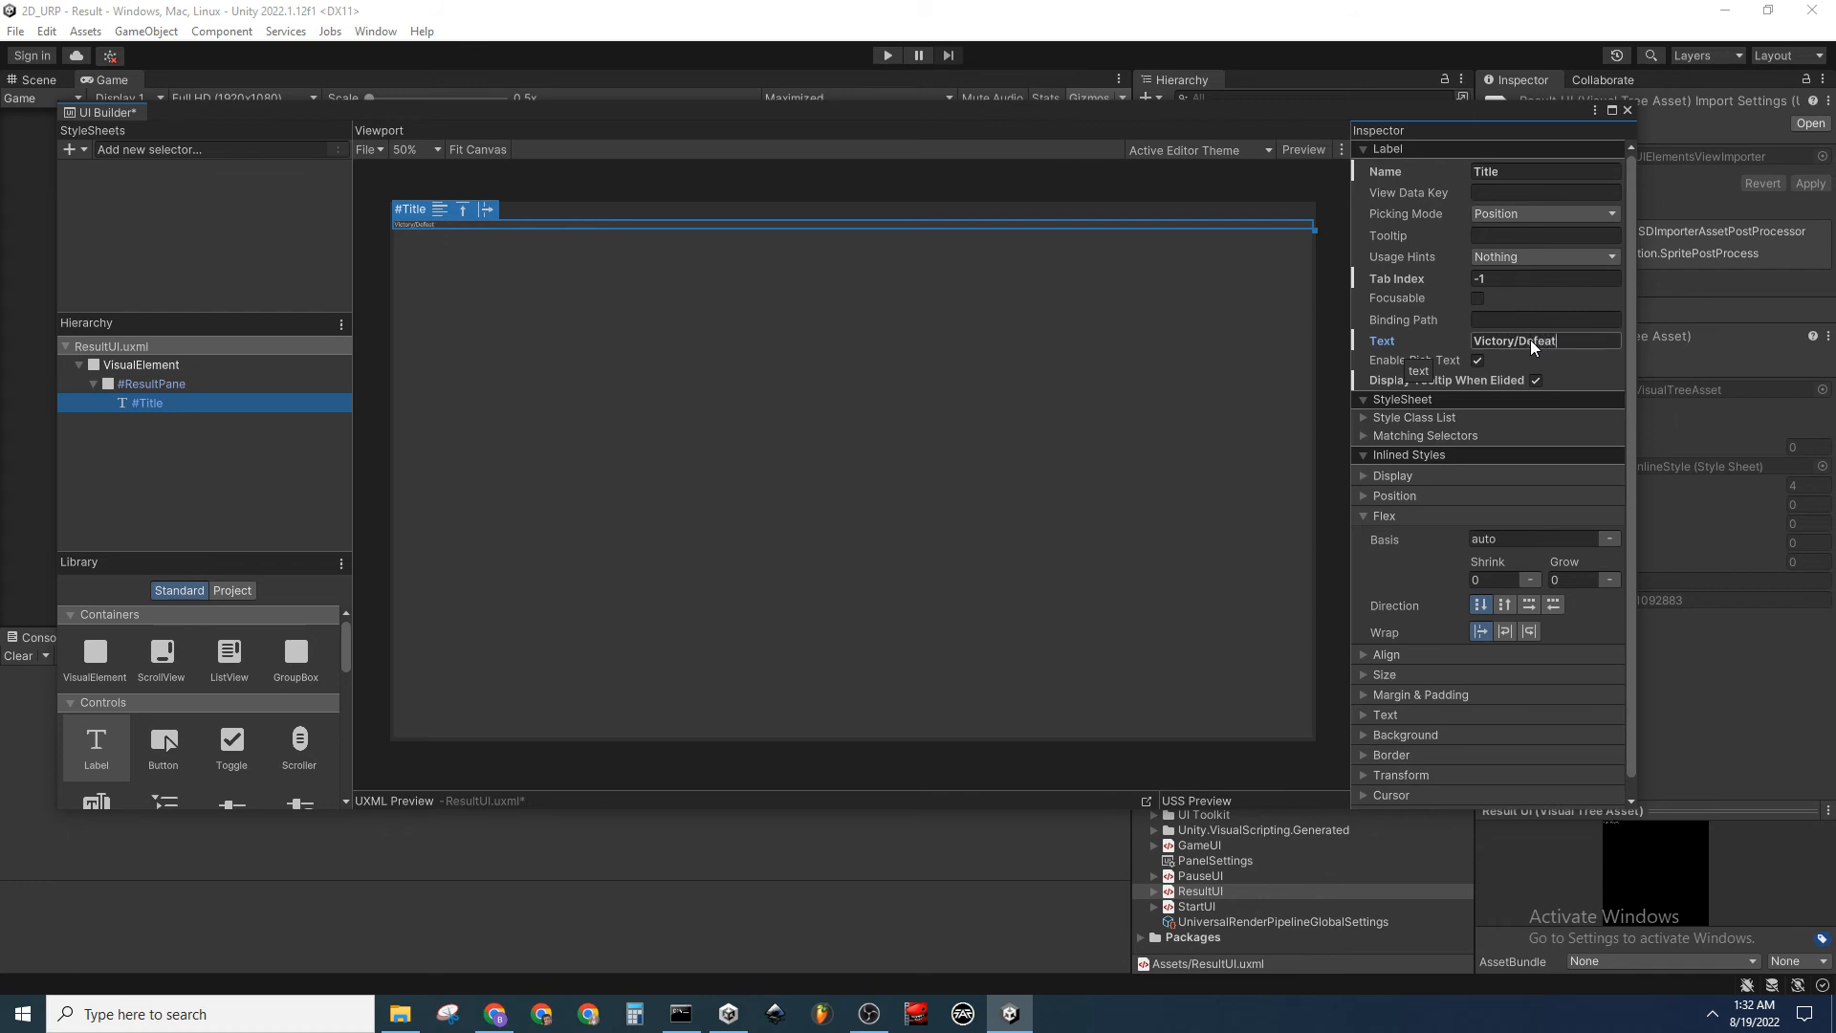
{"action": "left_click", "coordinate": [161, 438]}
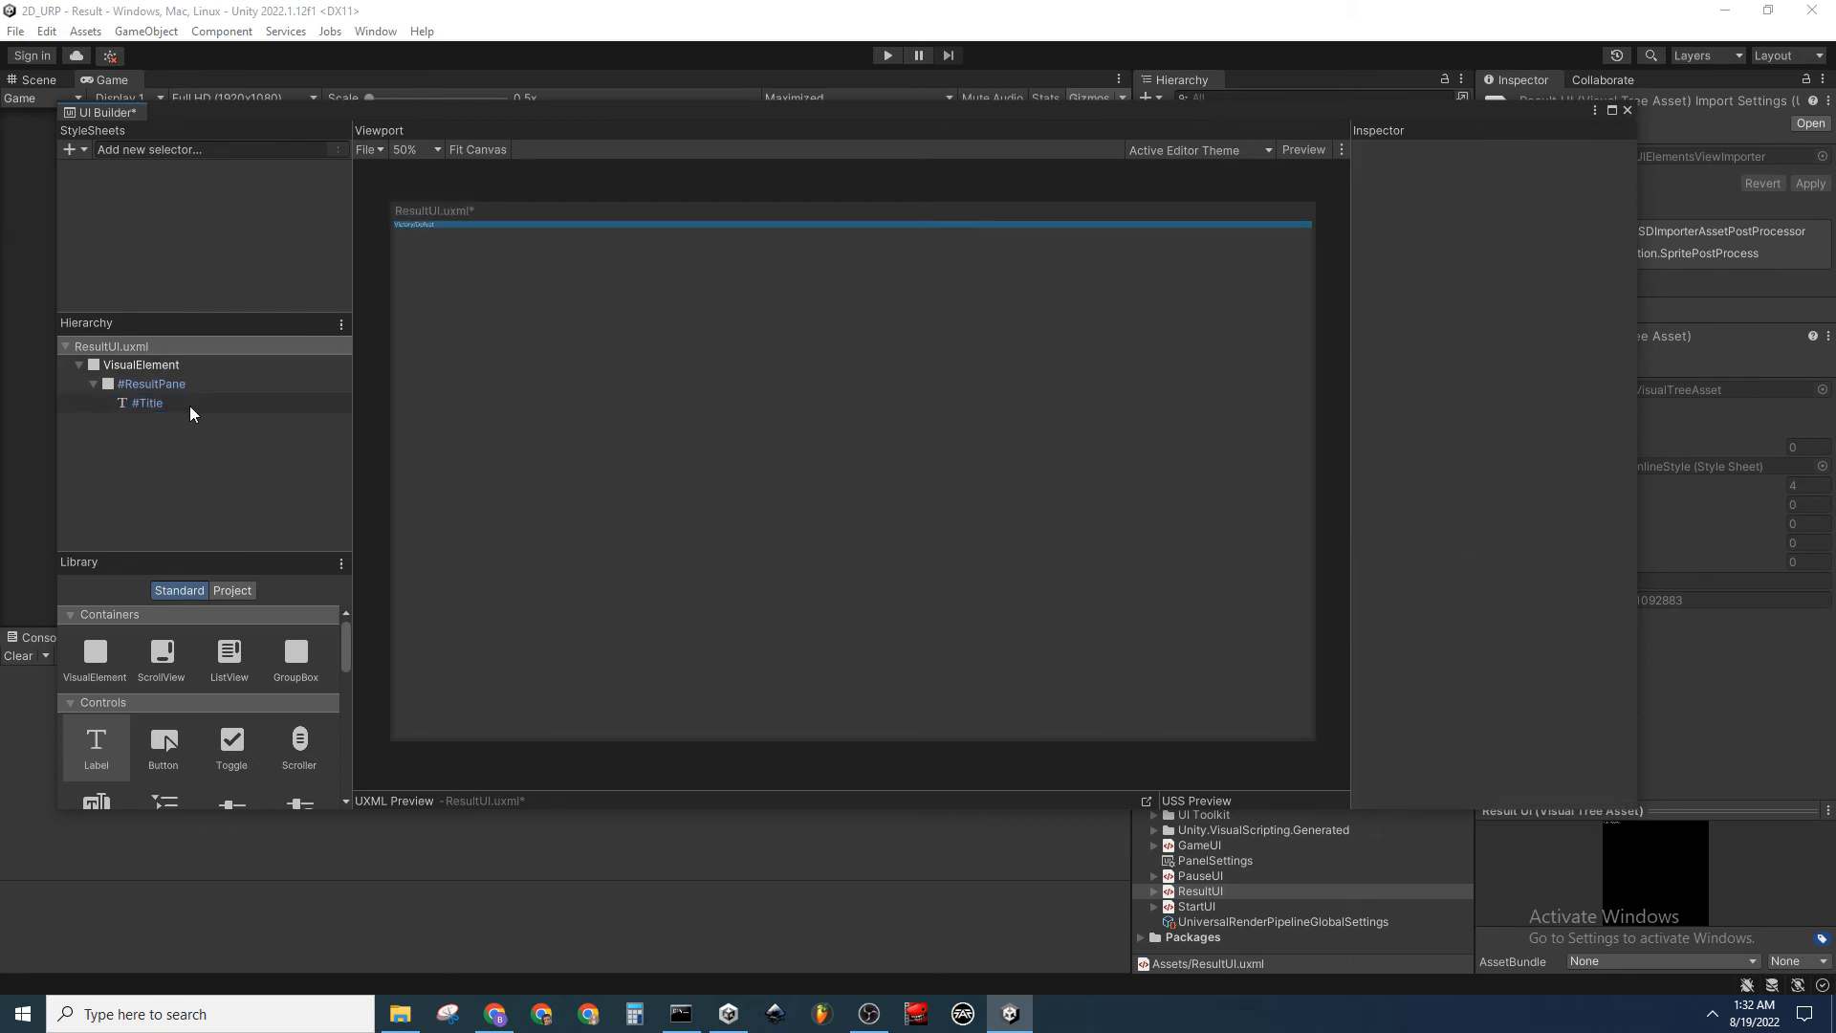
{"action": "left_click", "coordinate": [189, 405]}
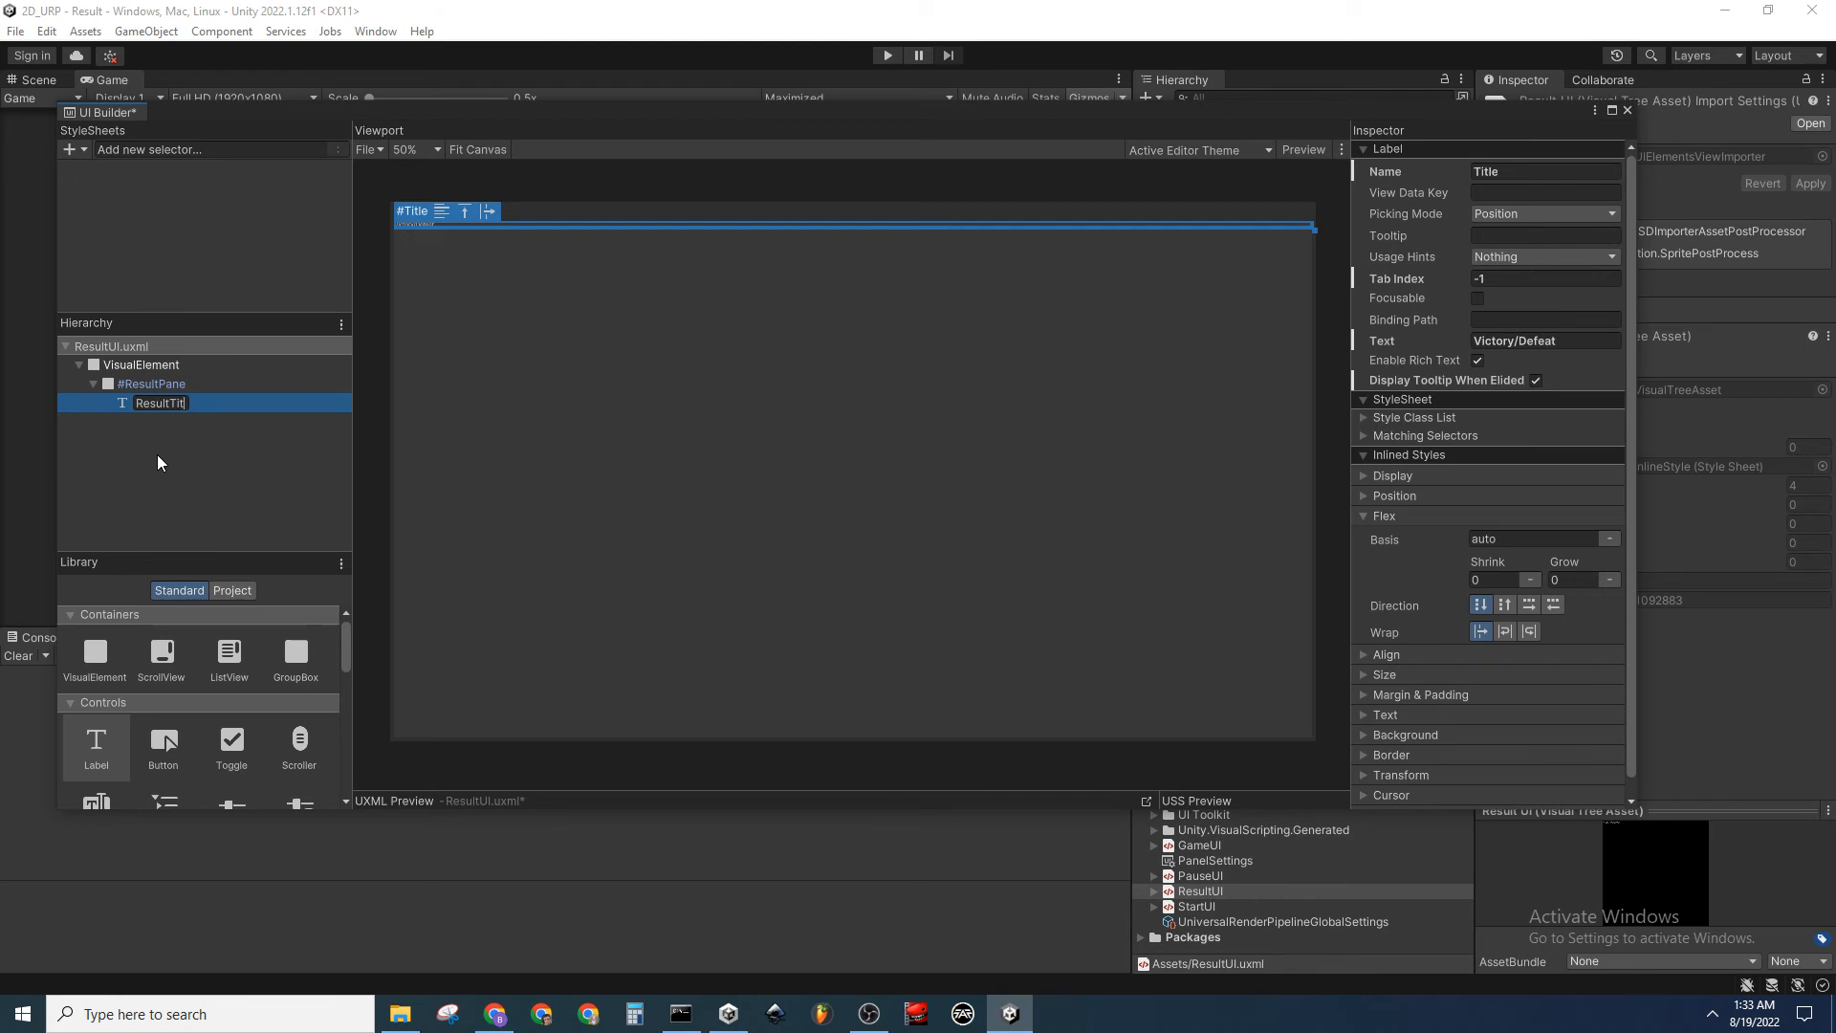
{"action": "type", "text": "le"}
{"action": "key", "text": "Return"}
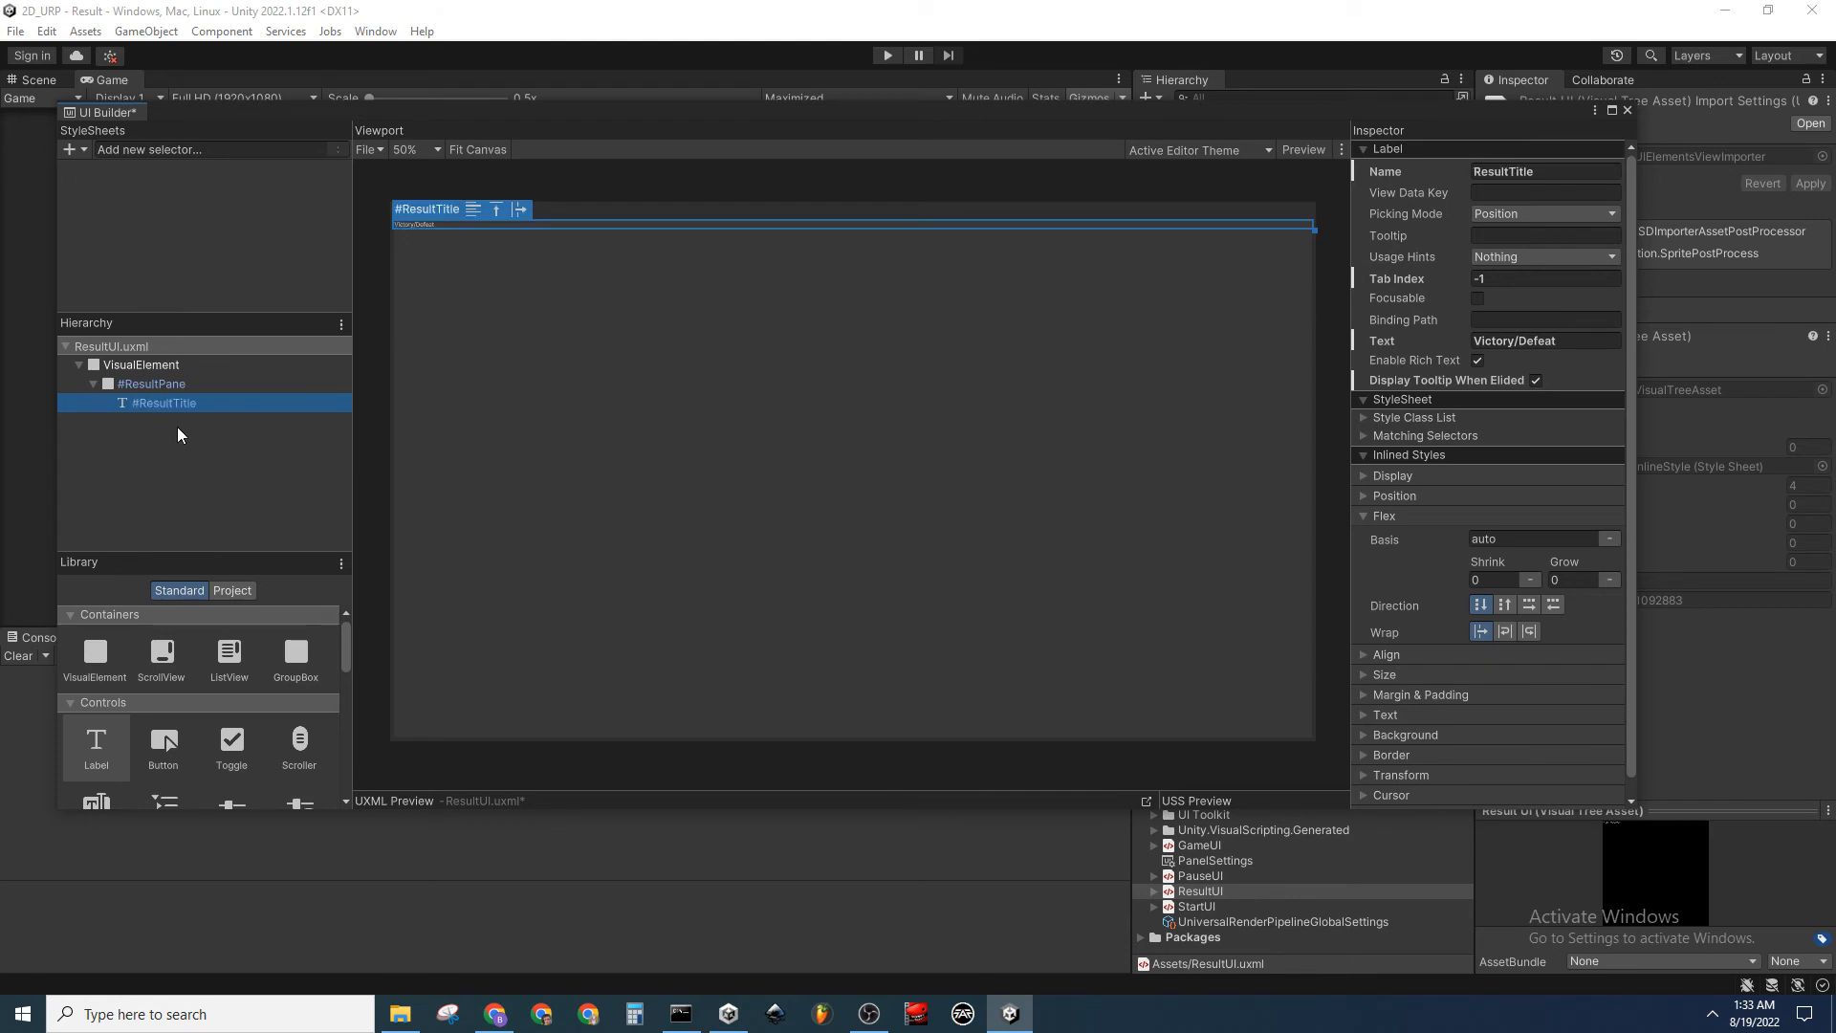
{"action": "left_click", "coordinate": [193, 453]}
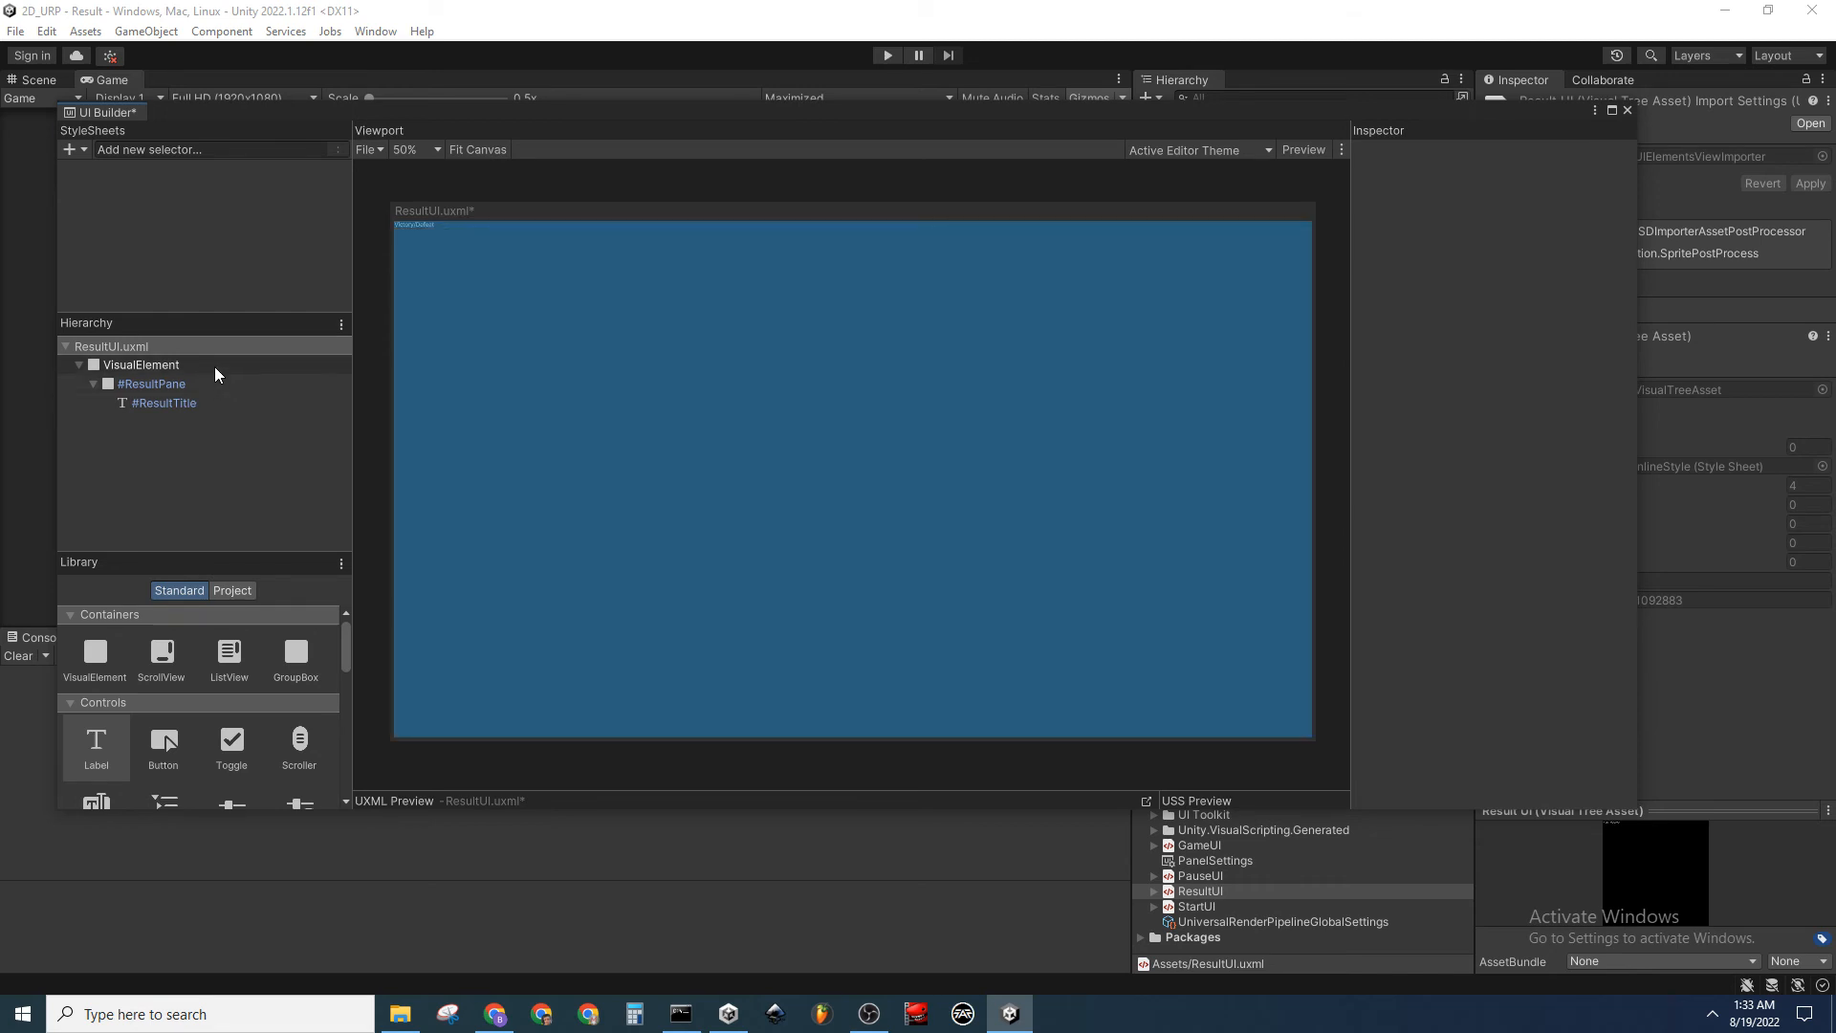
Set both Align Items and Justify Content of the root VisualElement to center
{"action": "left_click", "coordinate": [215, 368]}
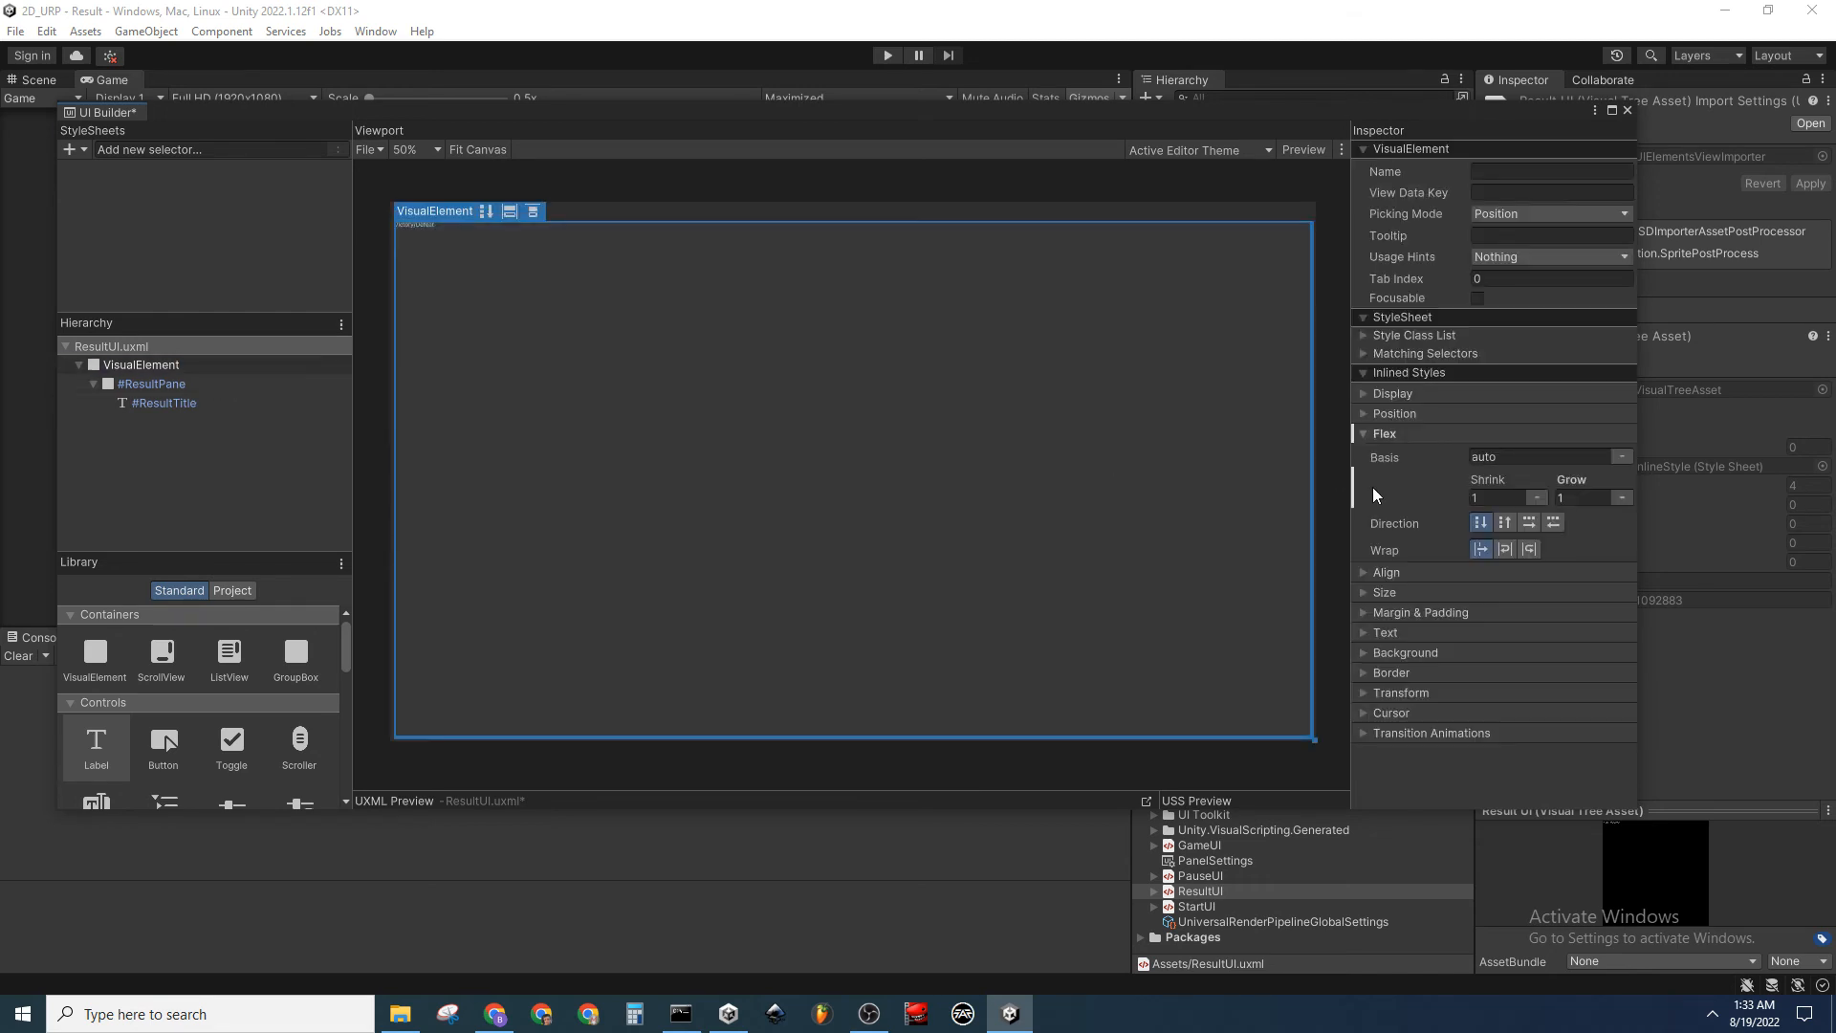
{"action": "left_click", "coordinate": [1364, 436]}
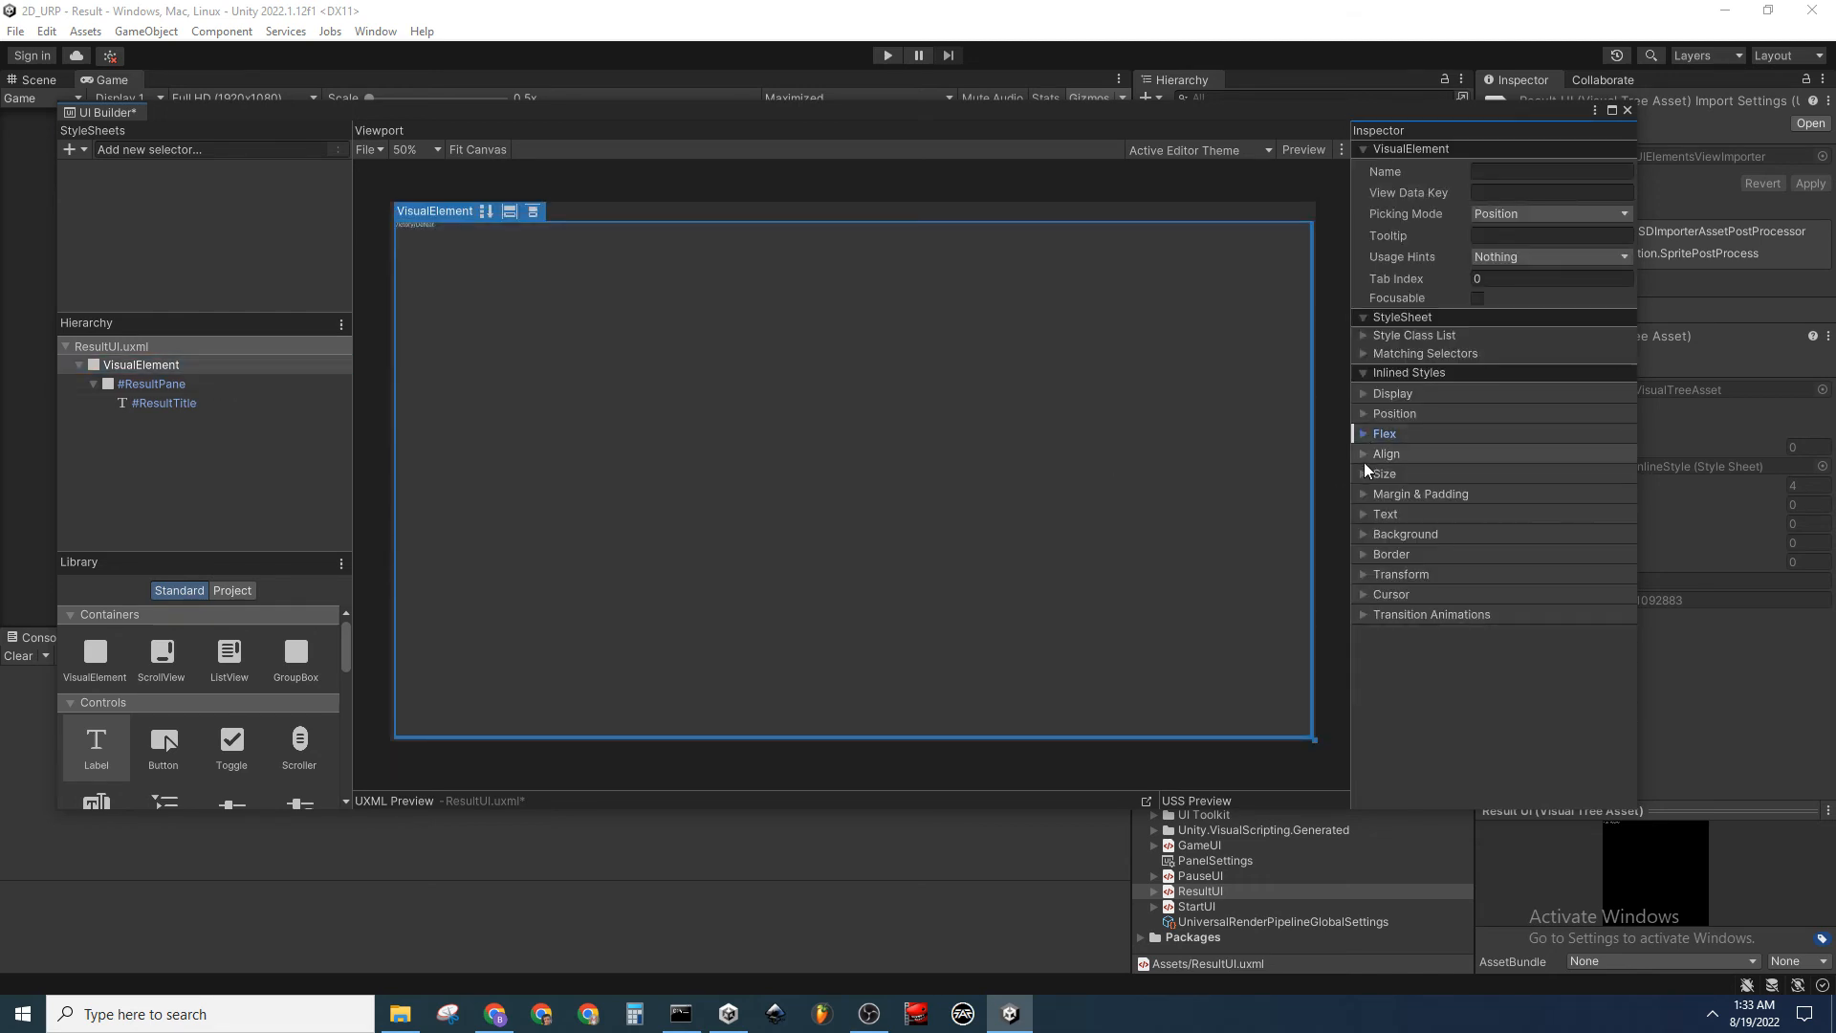
{"action": "left_click", "coordinate": [1365, 455]}
{"action": "left_click", "coordinate": [1546, 481]}
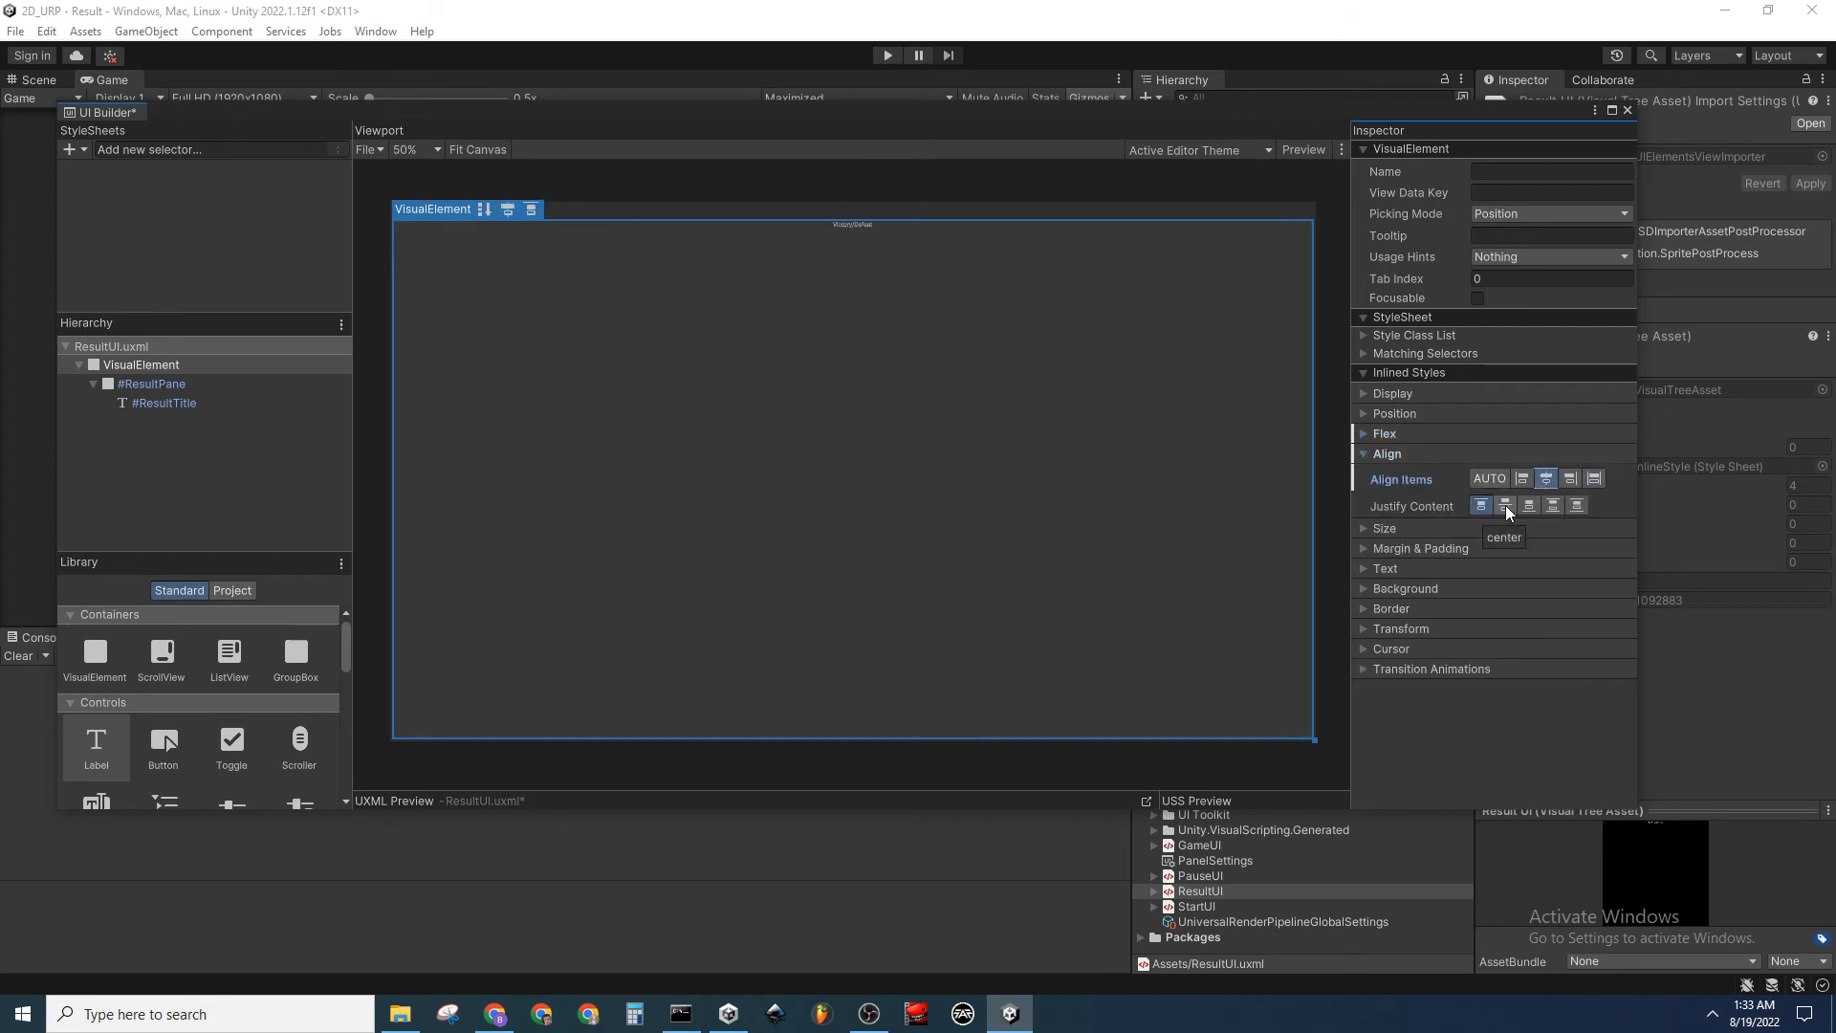
{"action": "left_click", "coordinate": [1506, 505]}
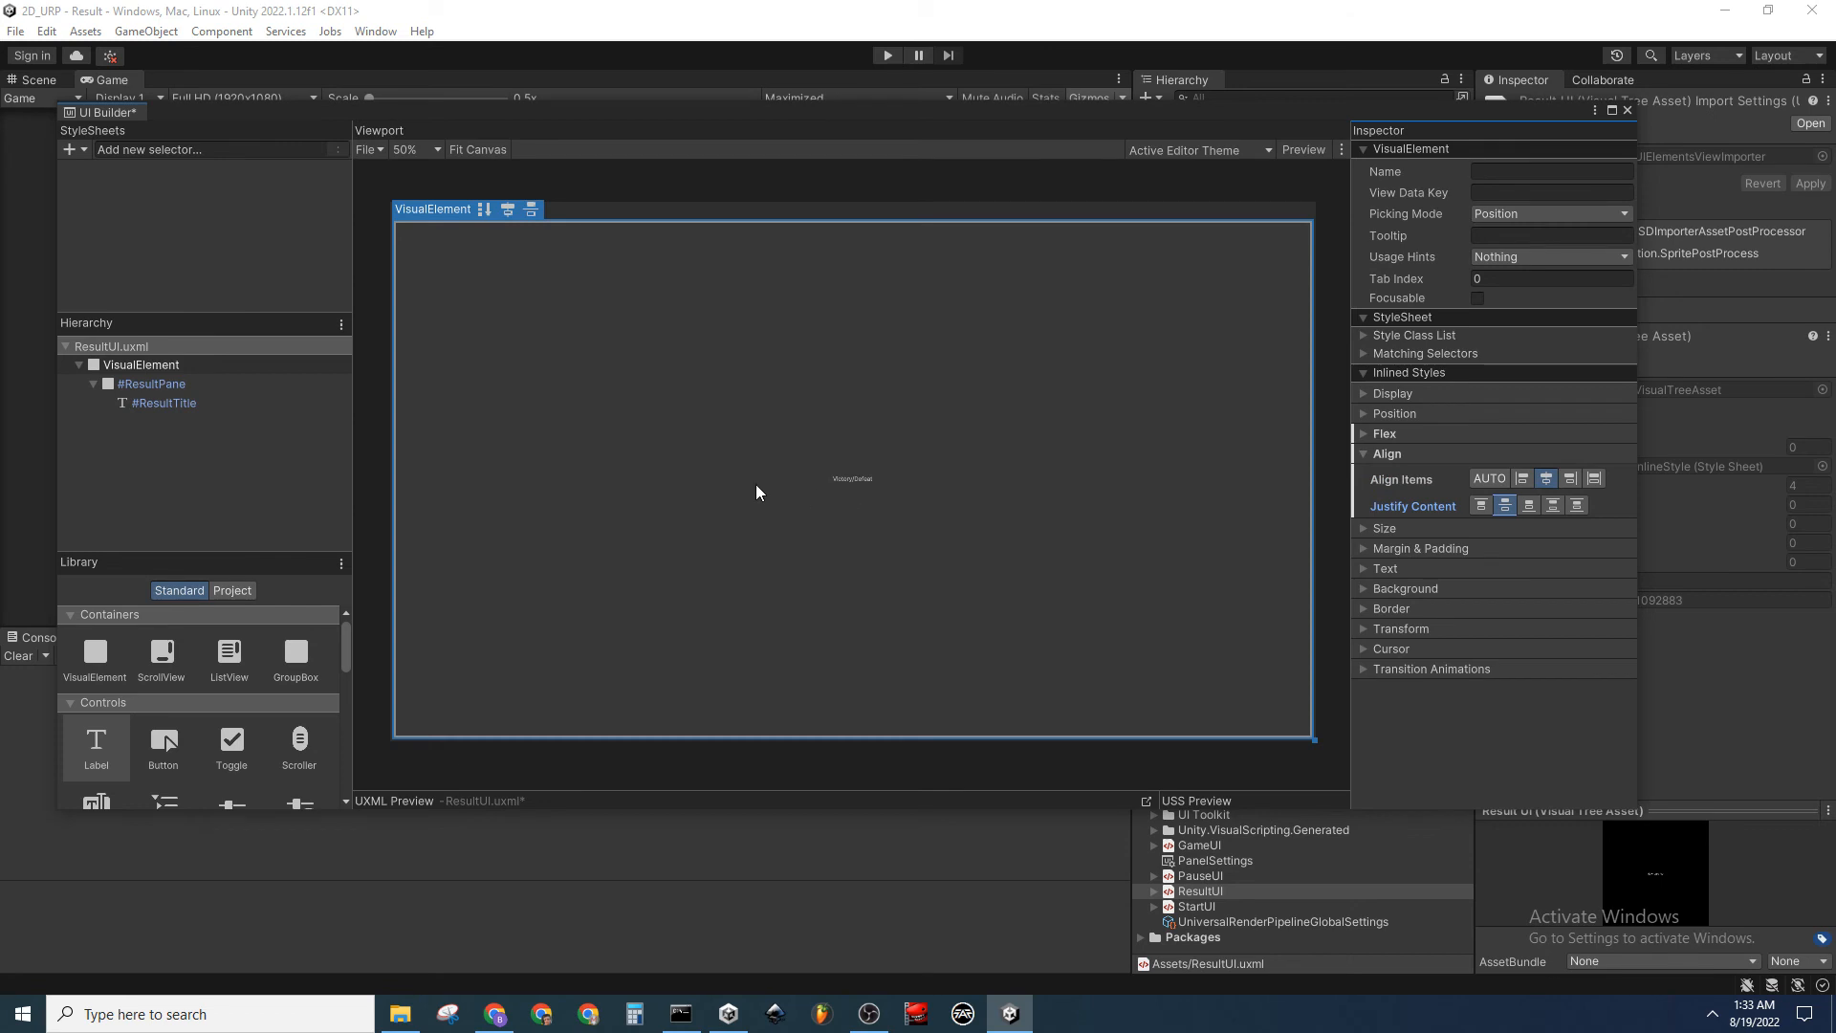
Set the background color of ResultPane to white (FFFFFF)
{"action": "left_click", "coordinate": [197, 386]}
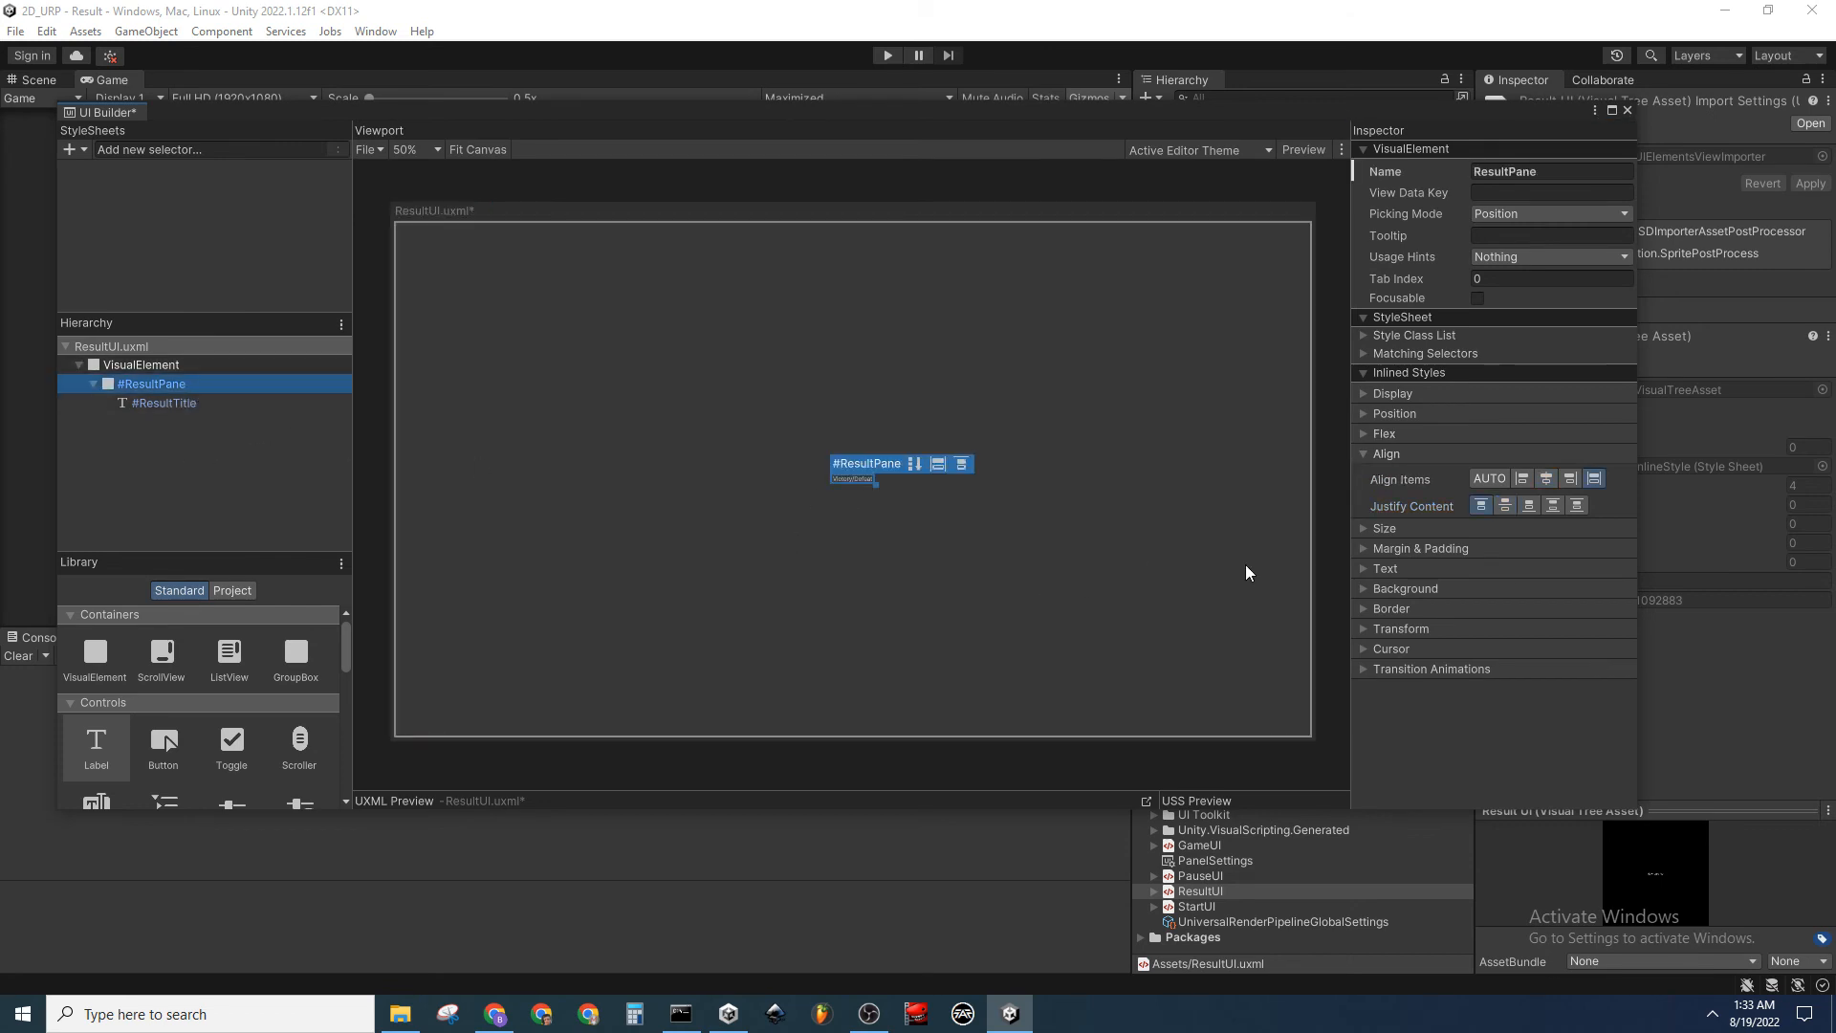
{"action": "left_click", "coordinate": [1363, 589]}
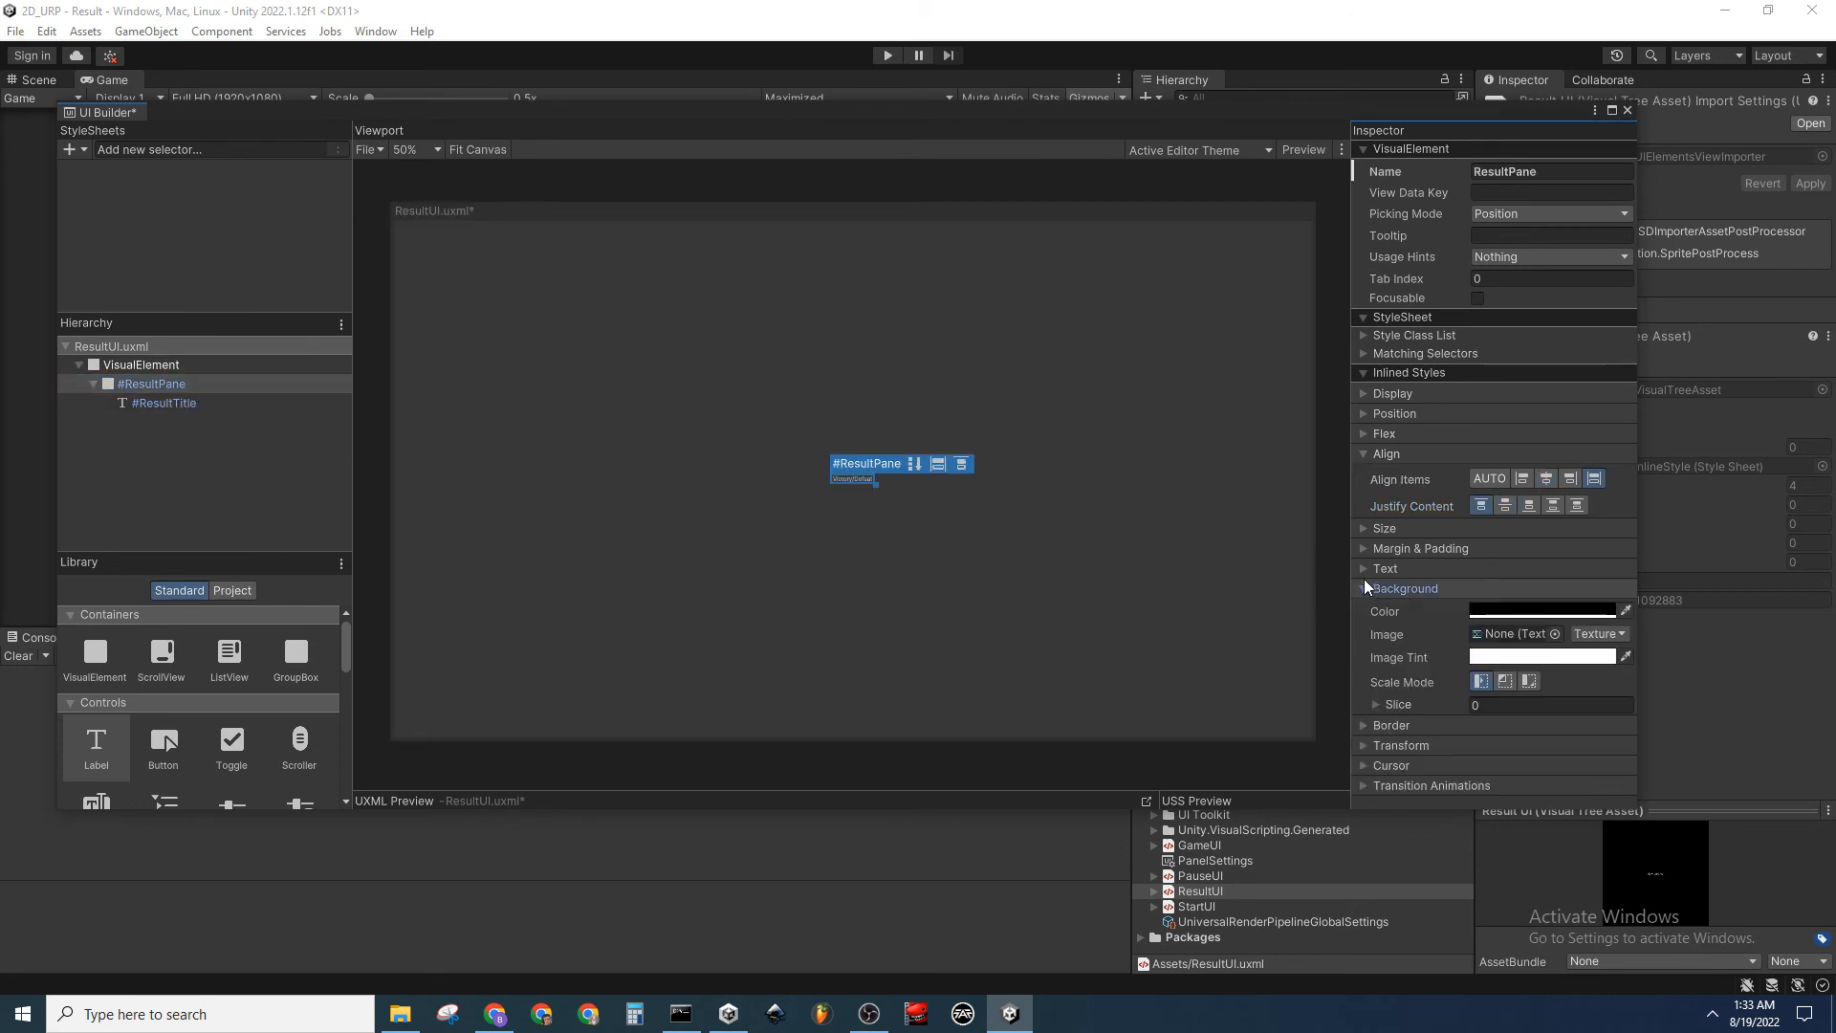
{"action": "left_click", "coordinate": [1560, 610]}
{"action": "left_click_drag", "start_coordinate": [1640, 693], "coordinate": [1585, 590]}
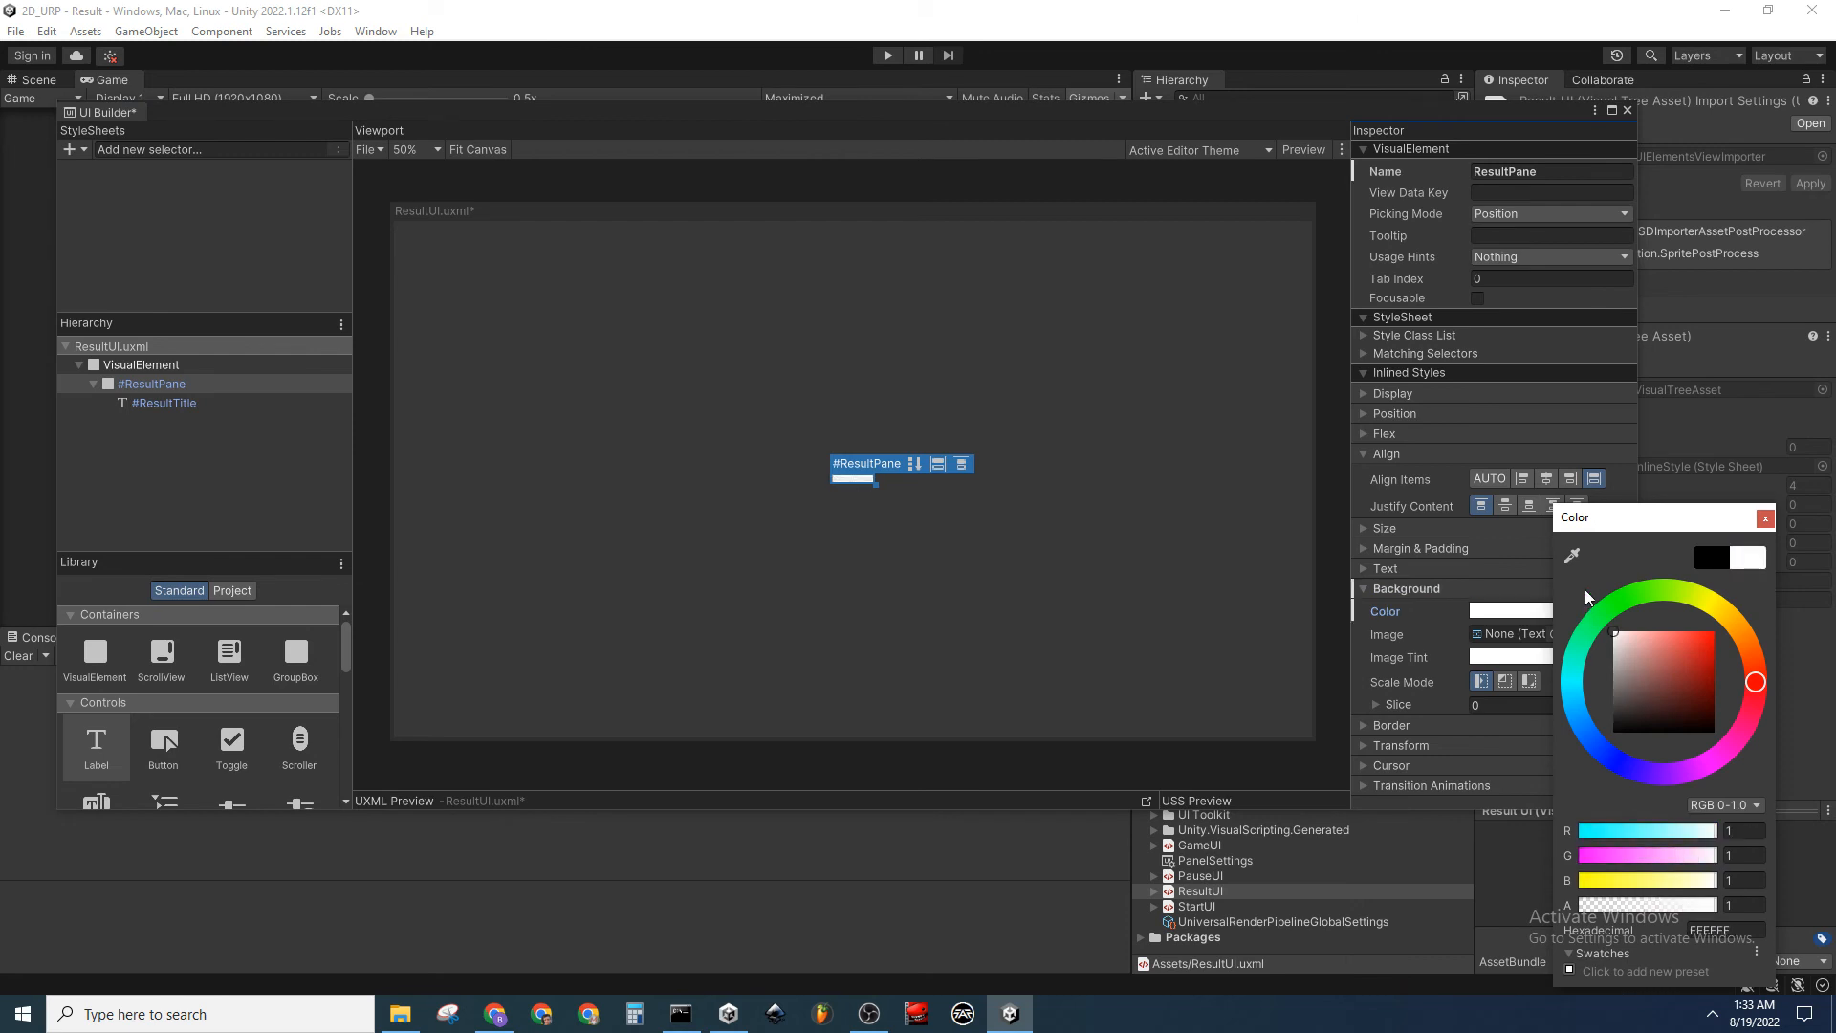
{"action": "left_click", "coordinate": [1765, 520]}
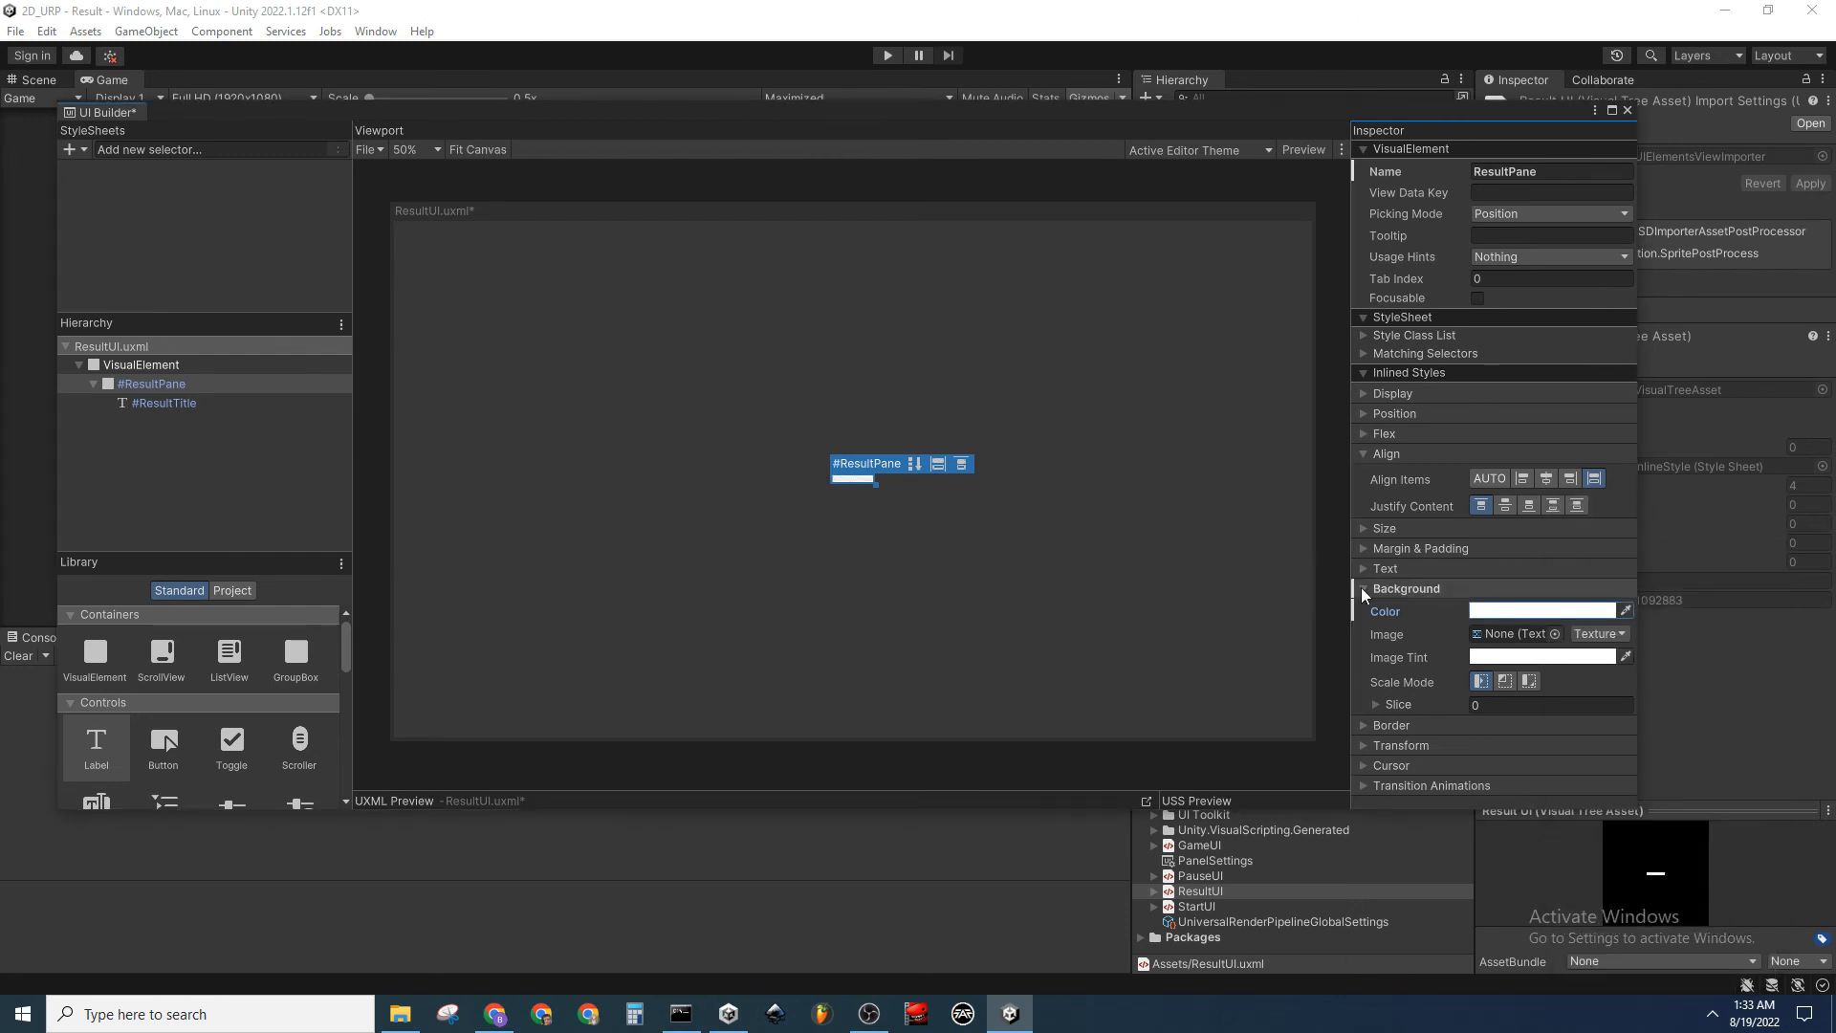
{"action": "left_click", "coordinate": [1363, 588]}
Set the ResultTitle label's text color to black (000000) and its font size to 55 px
{"action": "left_click", "coordinate": [226, 406]}
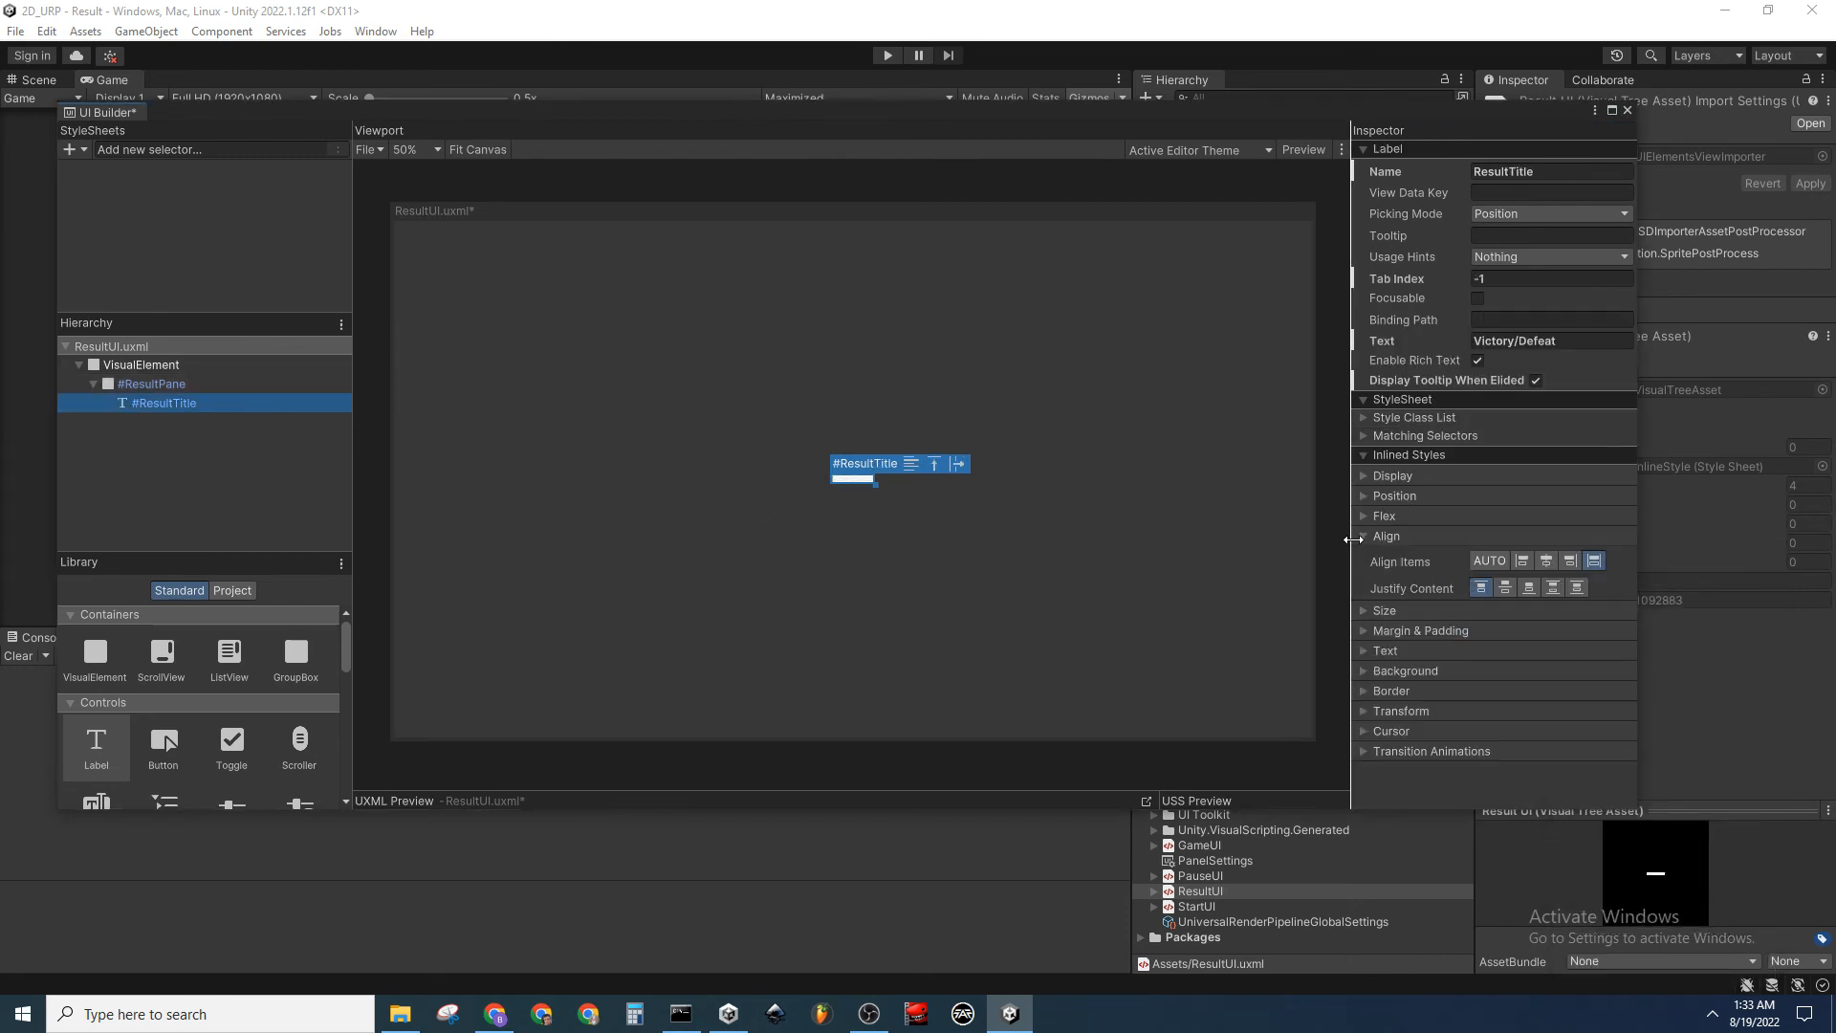
{"action": "left_click", "coordinate": [1366, 595]}
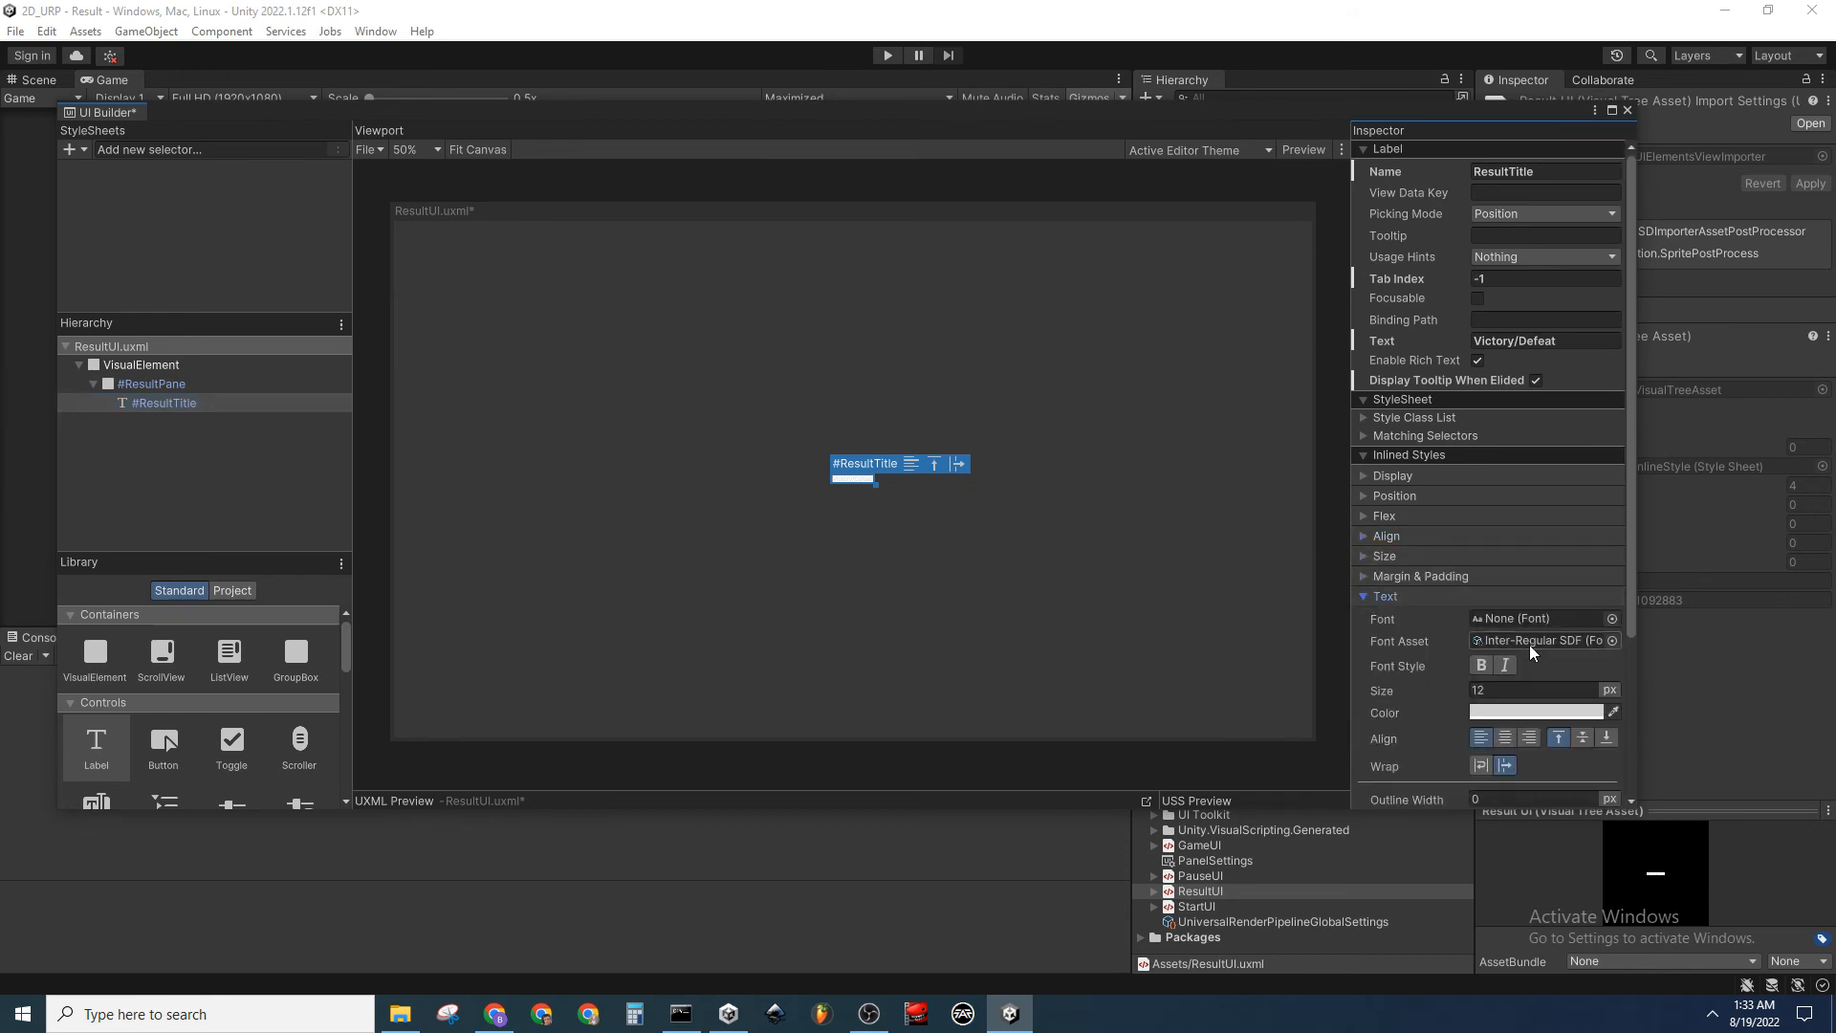
{"action": "left_click", "coordinate": [1488, 710]}
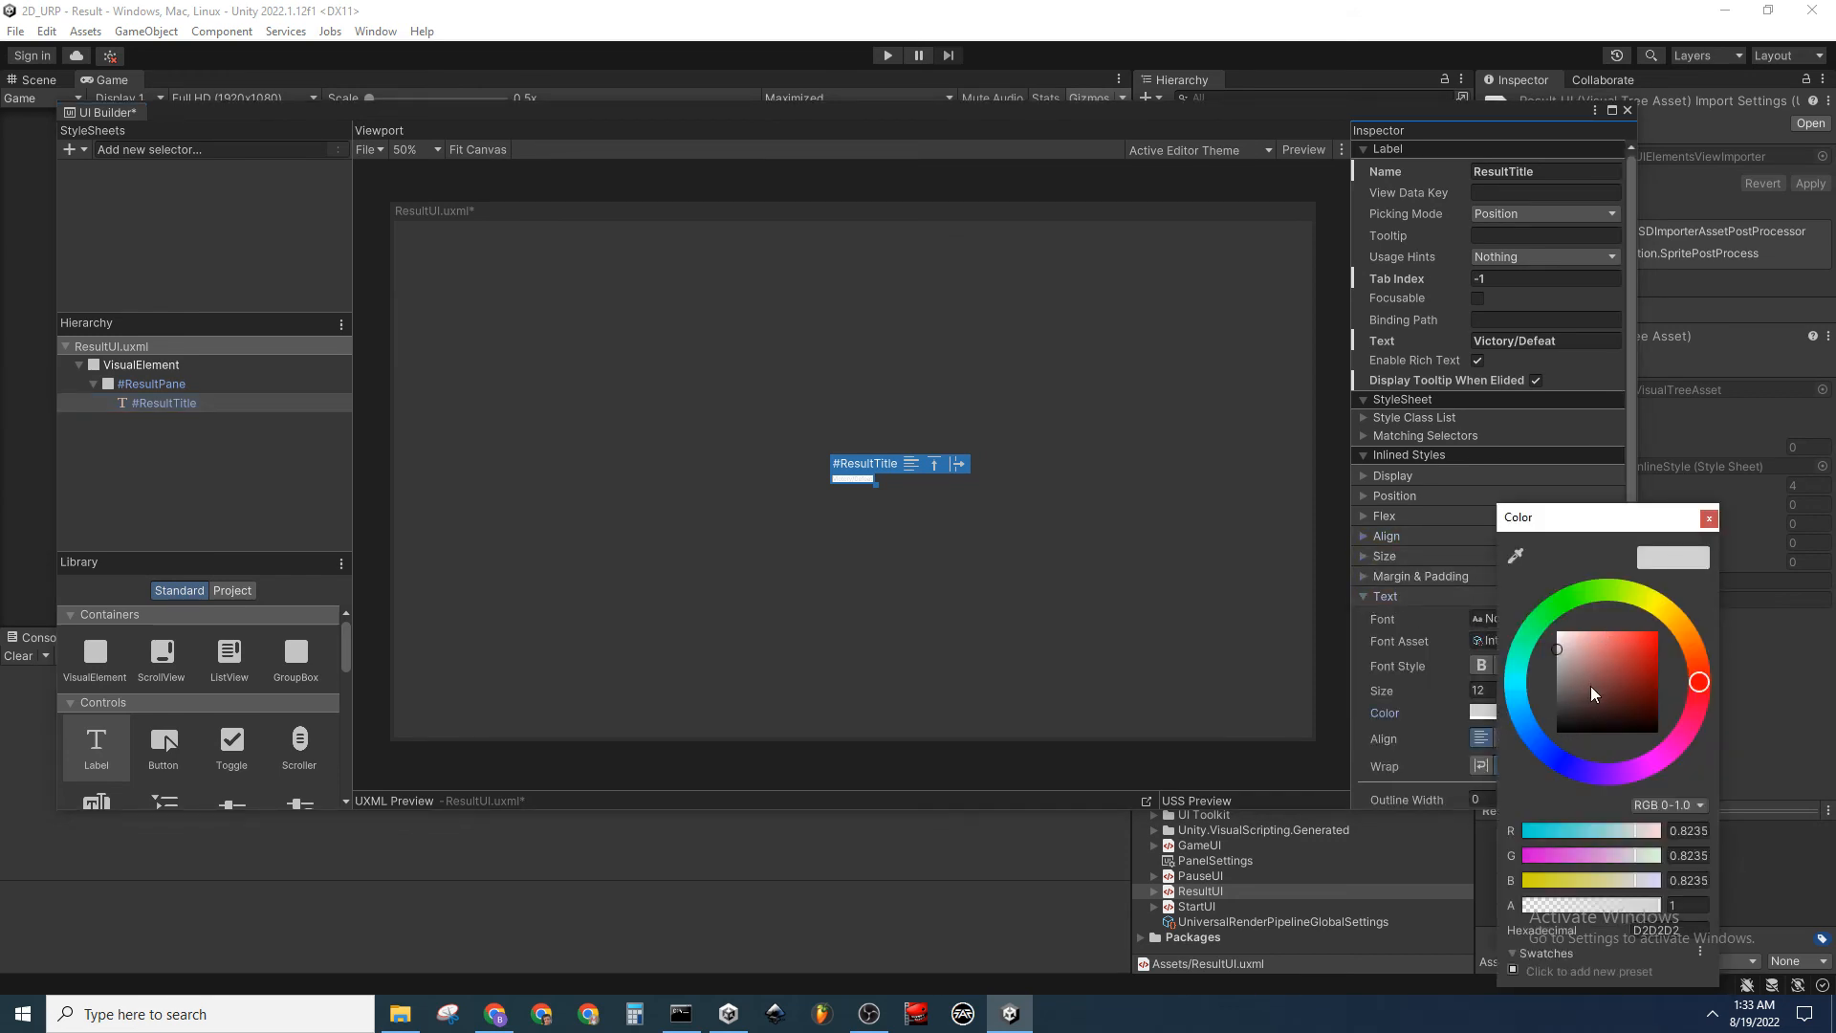
{"action": "left_click_drag", "start_coordinate": [1592, 686], "coordinate": [1550, 748]}
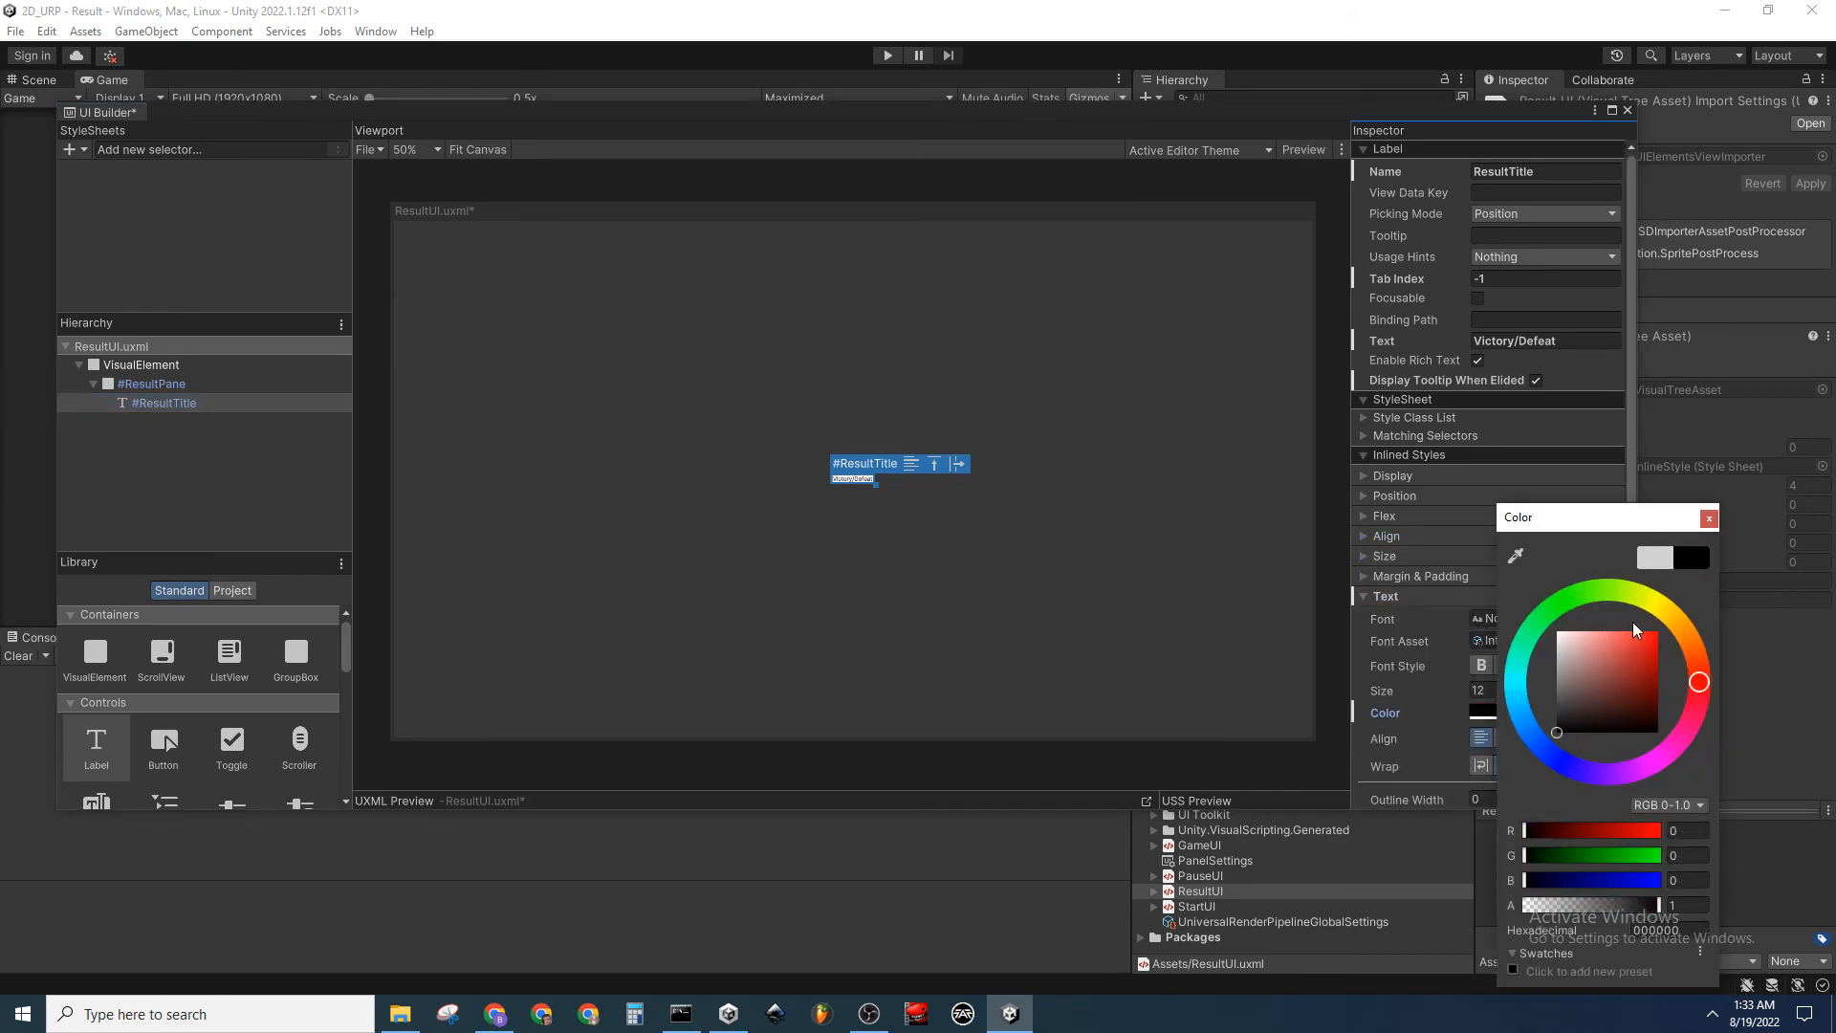
{"action": "left_click", "coordinate": [1709, 519]}
{"action": "left_click_drag", "start_coordinate": [1383, 688], "coordinate": [1427, 691]}
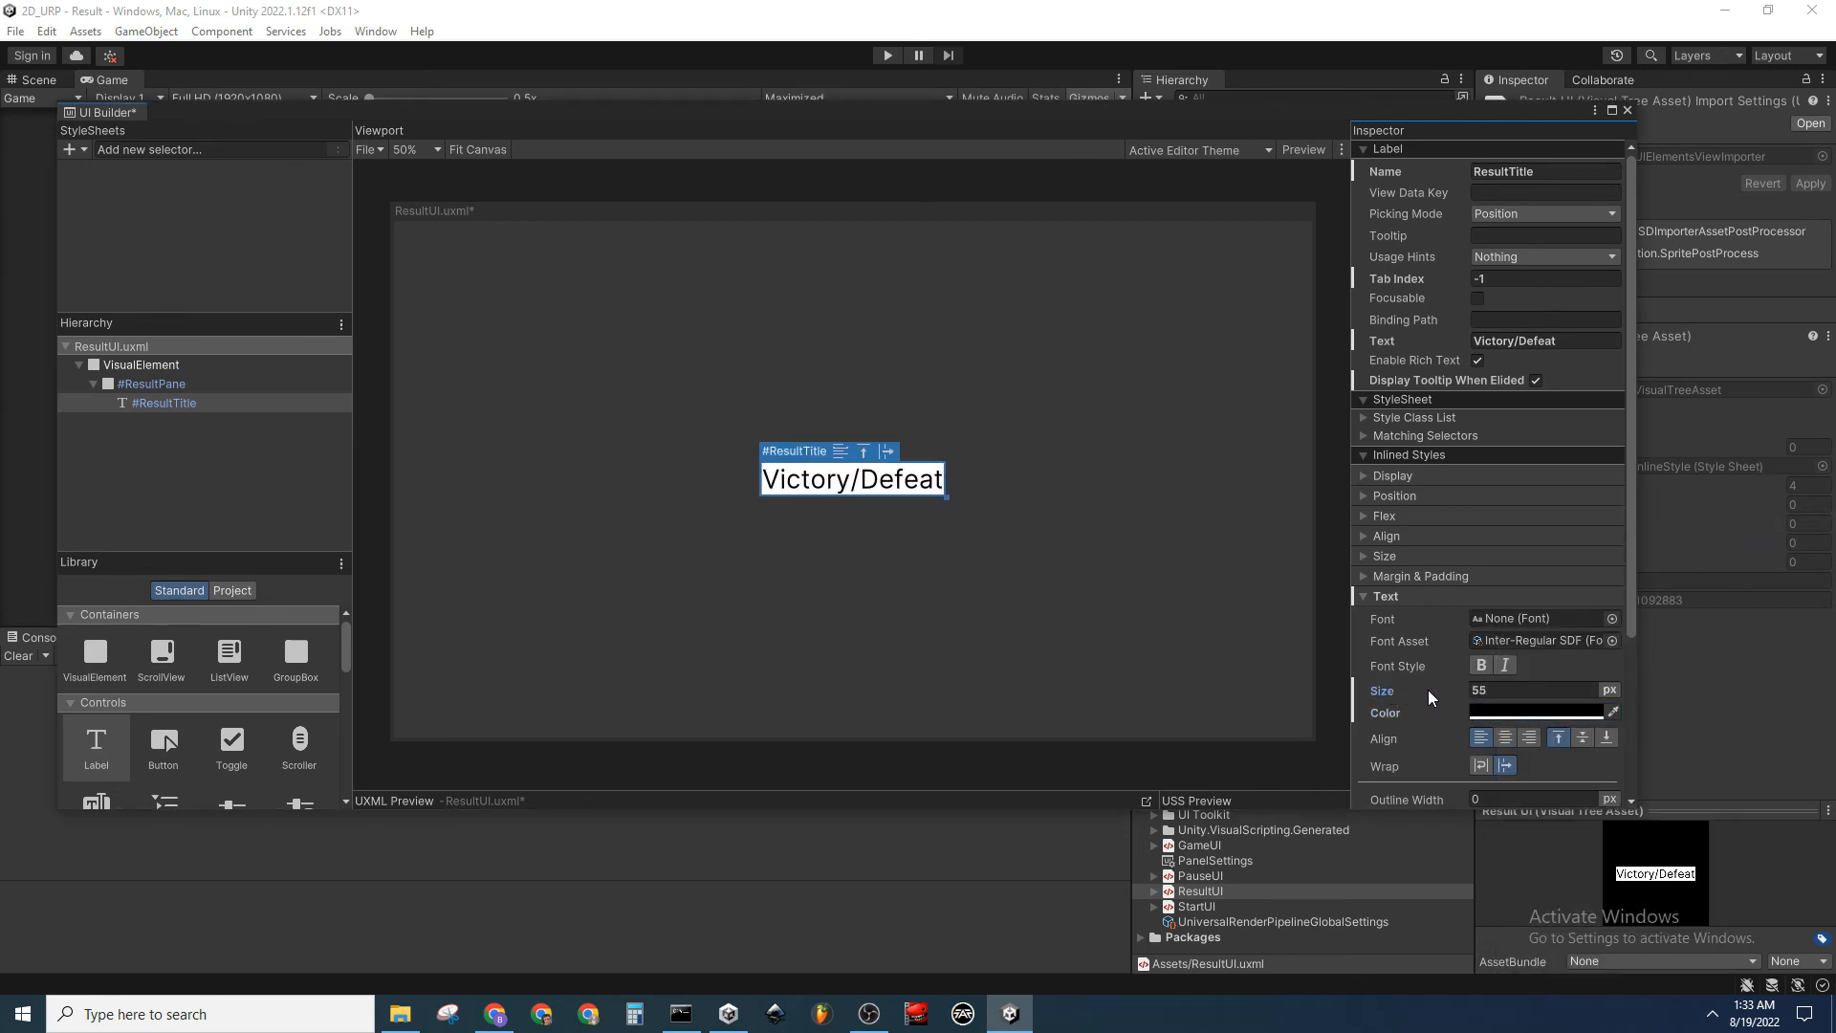
{"action": "left_click", "coordinate": [209, 446]}
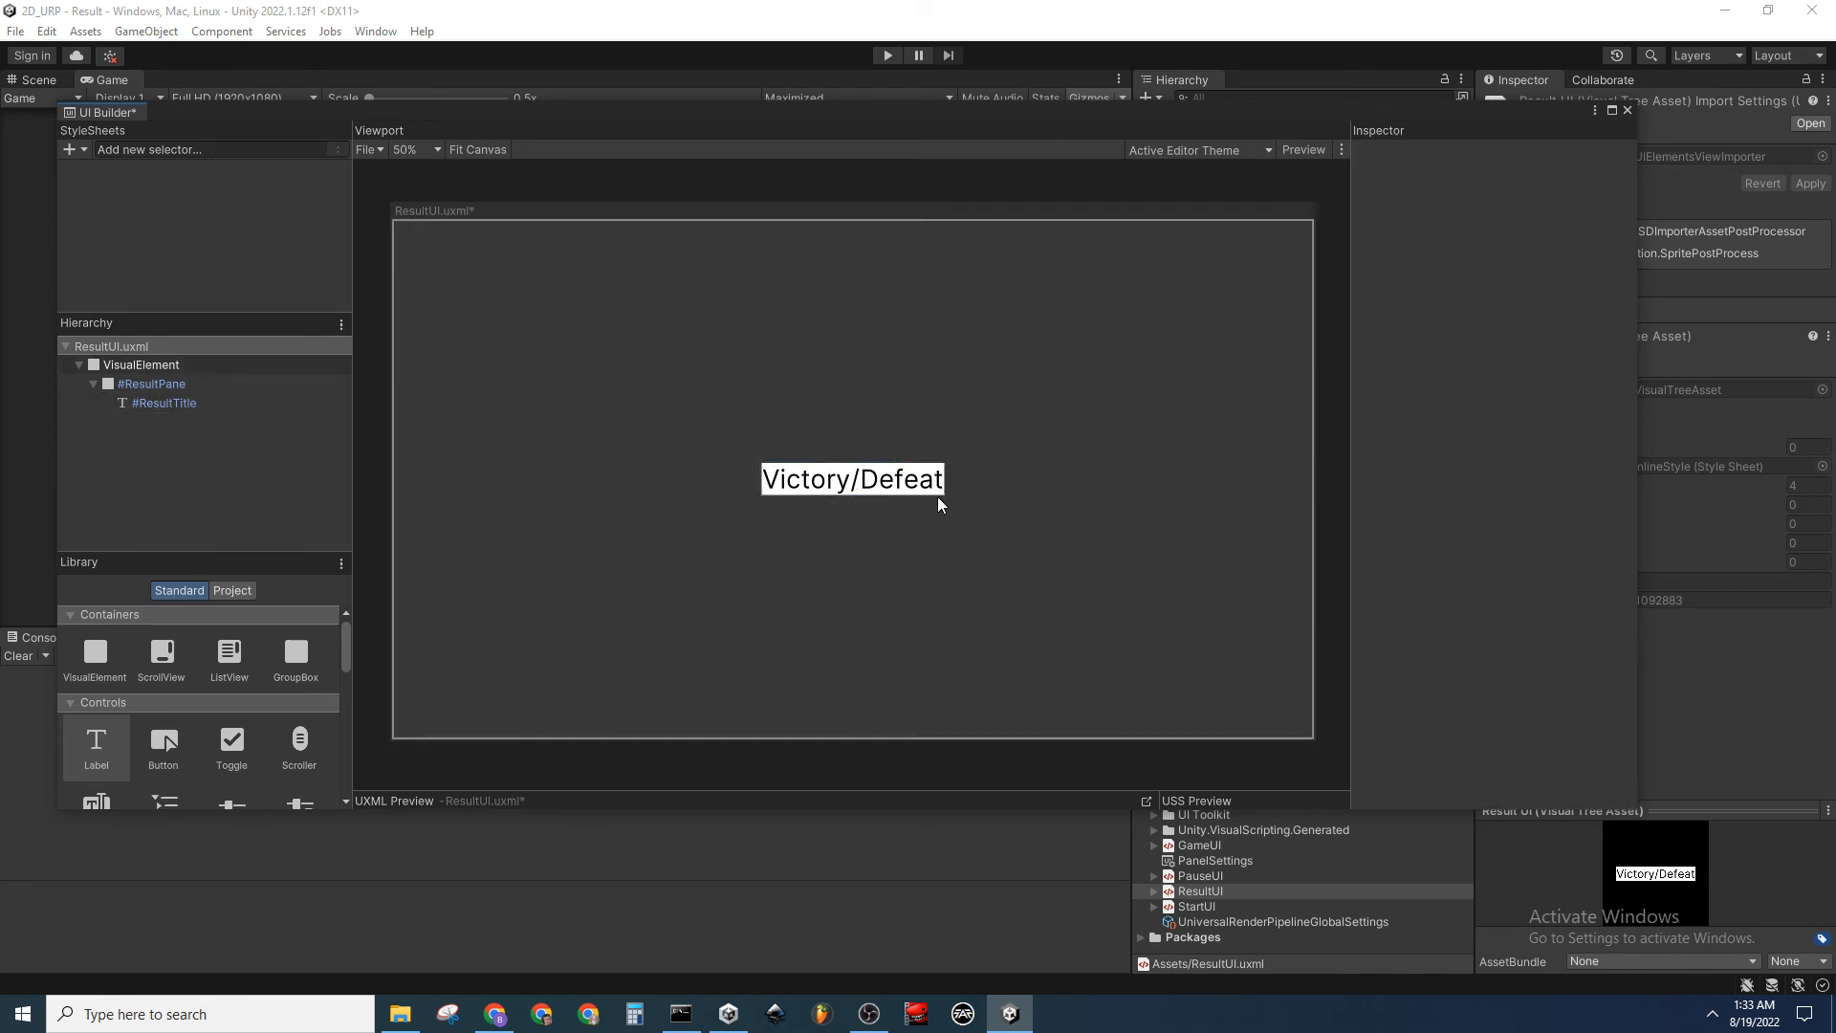
Set the text of the ResultTitle label to Victory
{"action": "left_click", "coordinate": [209, 400]}
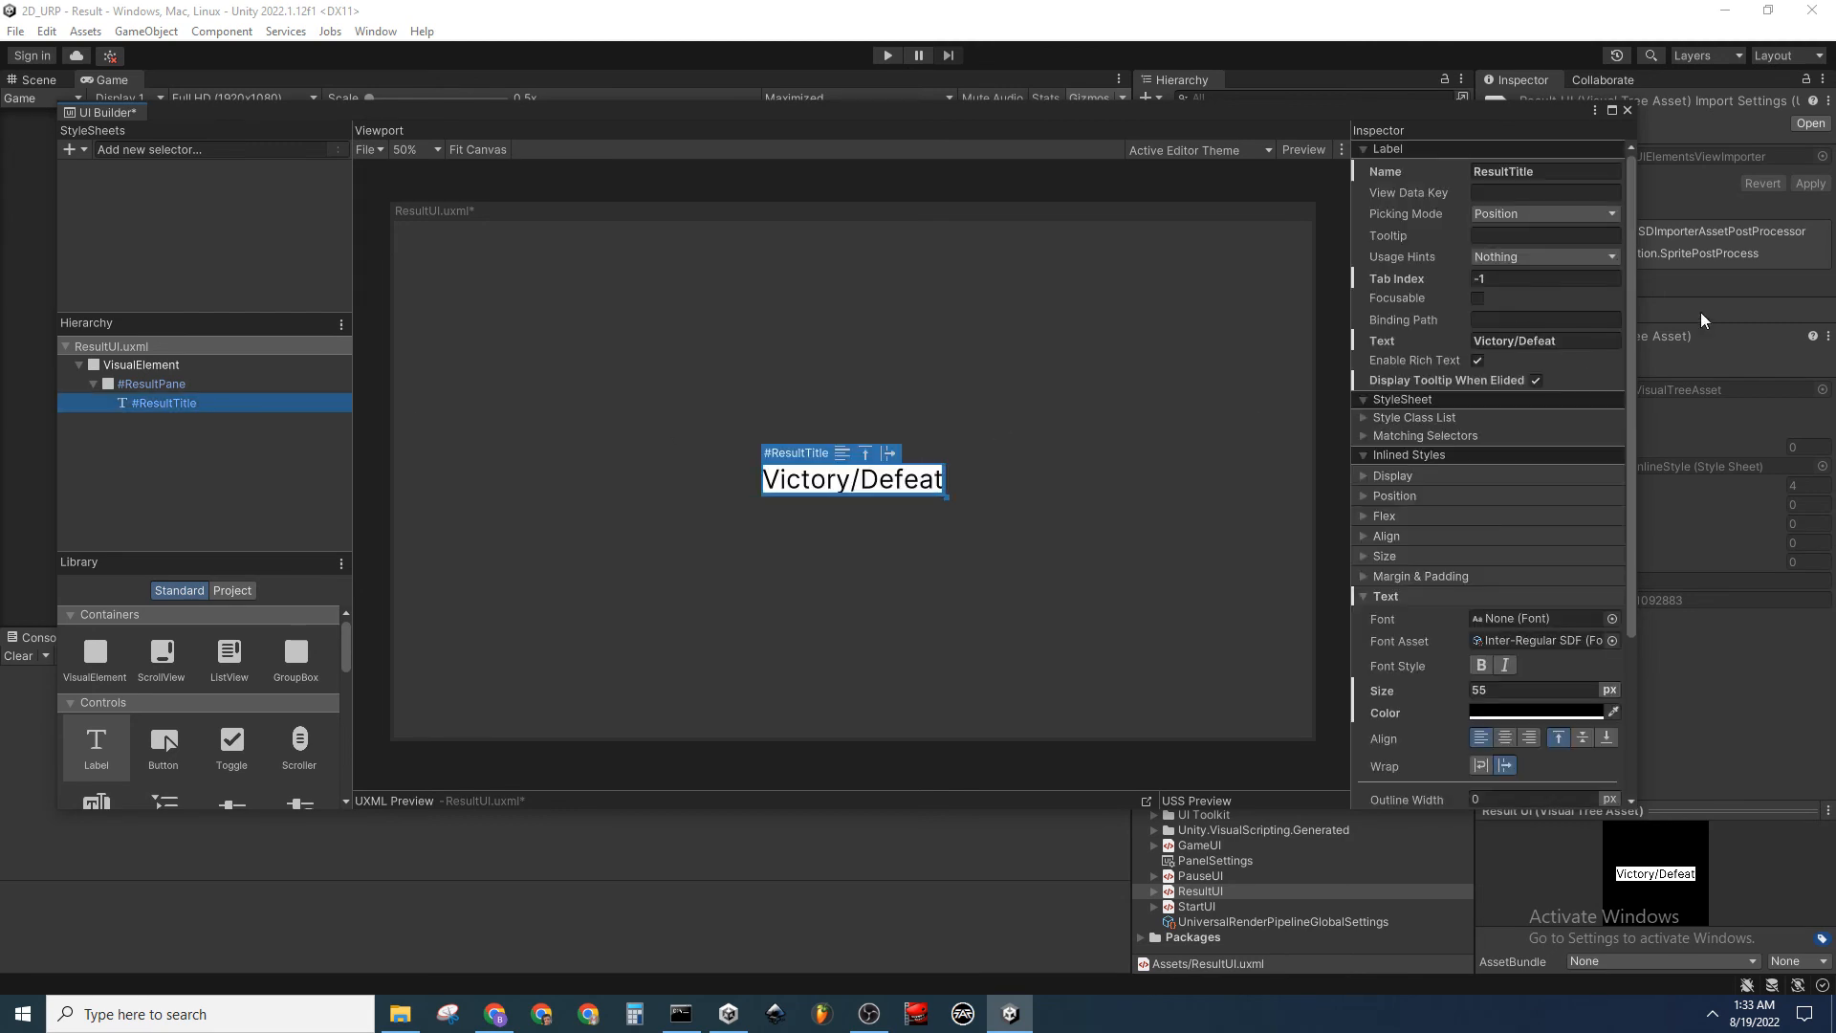
{"action": "triple_click", "coordinate": [1559, 337]}
{"action": "type", "text": "Vic"}
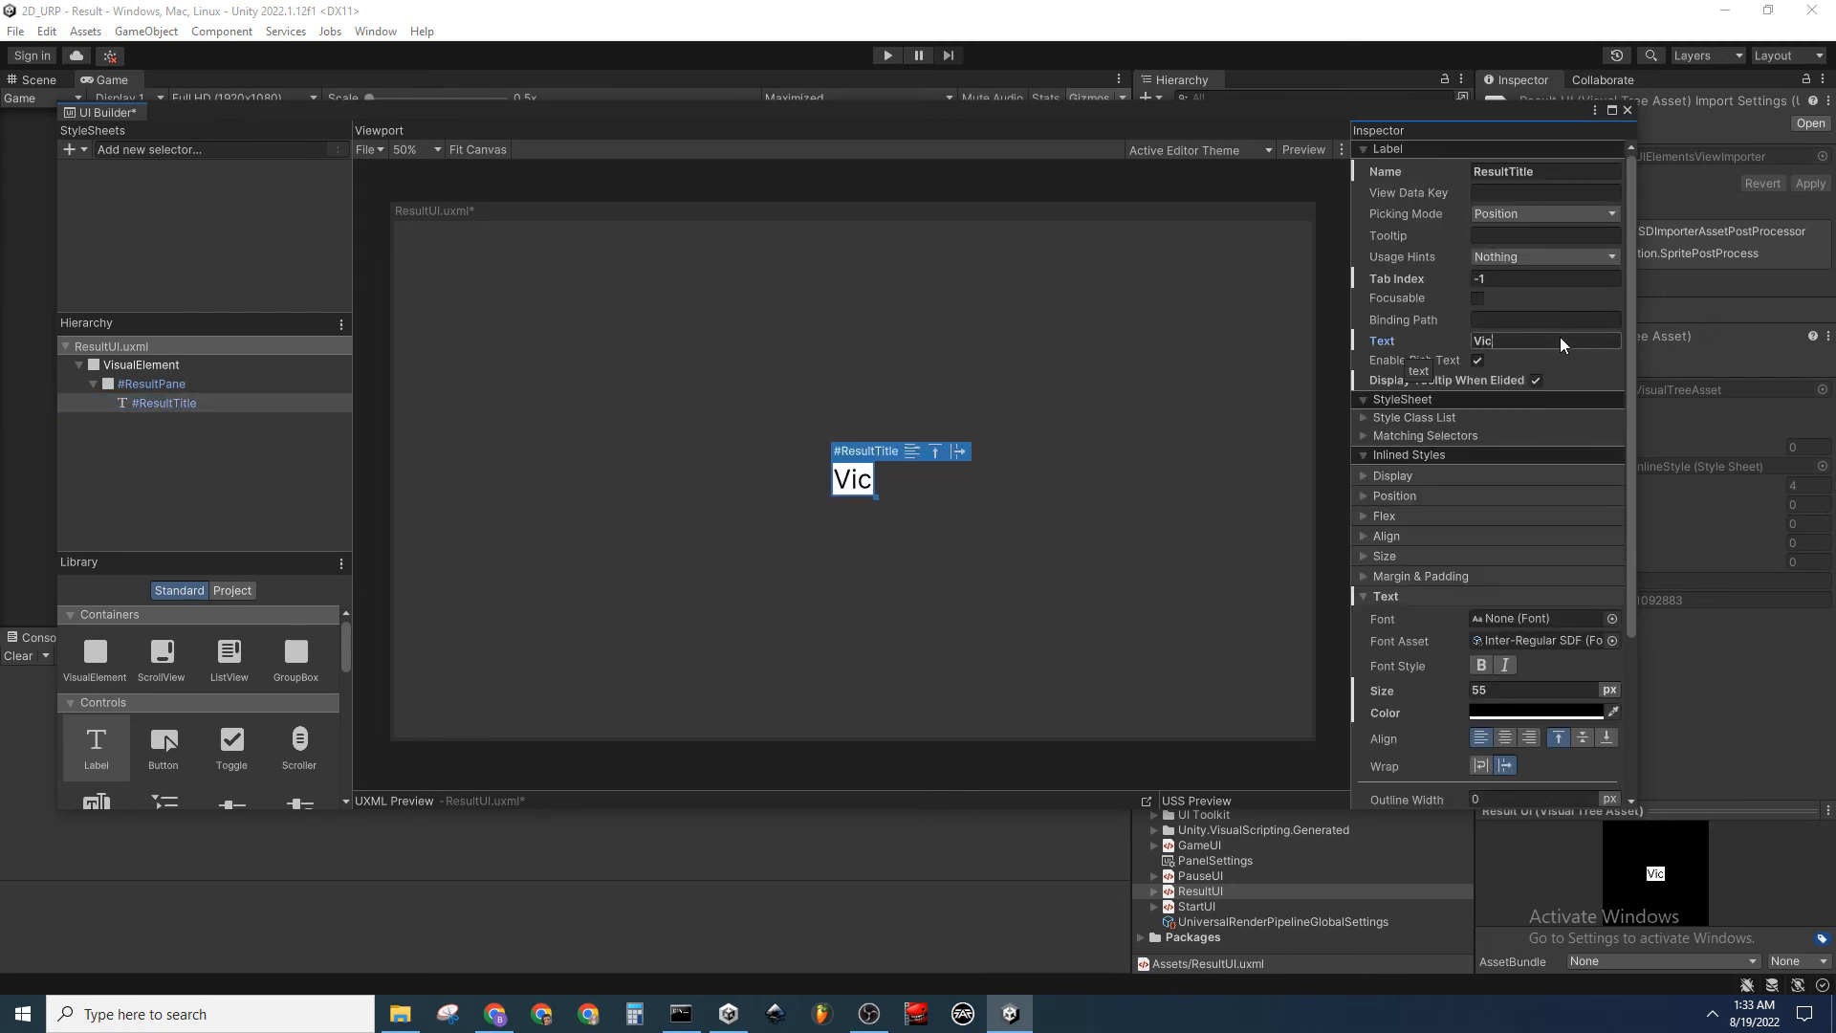
{"action": "type", "text": "tory"}
{"action": "key", "text": "BackSpace"}
{"action": "type", "text": "ory"}
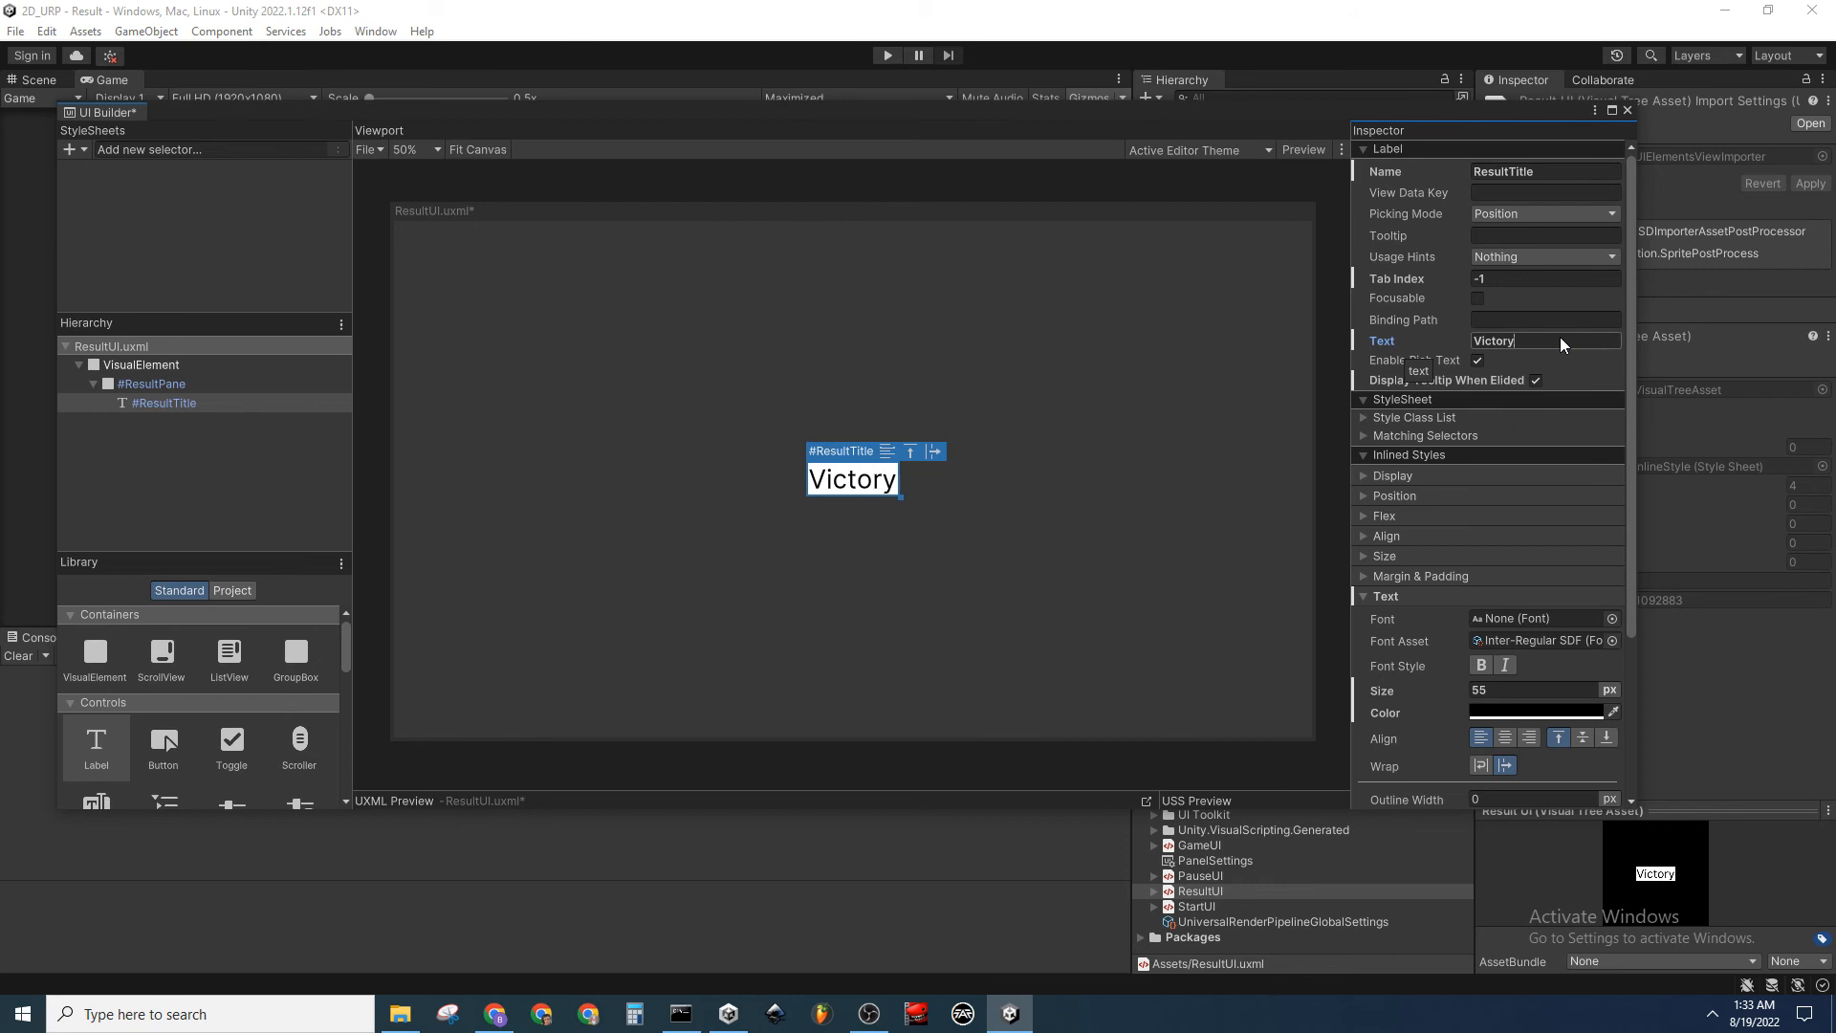
Try Defeat as the ResultTitle text and change it back to Victory
{"action": "key", "text": "BackSpace"}
{"action": "key", "text": "BackSpace"}
{"action": "key", "text": "BackSpace"}
{"action": "key", "text": "BackSpace"}
{"action": "key", "text": "BackSpace"}
{"action": "key", "text": "BackSpace"}
{"action": "key", "text": "BackSpace"}
{"action": "type", "text": "Def"}
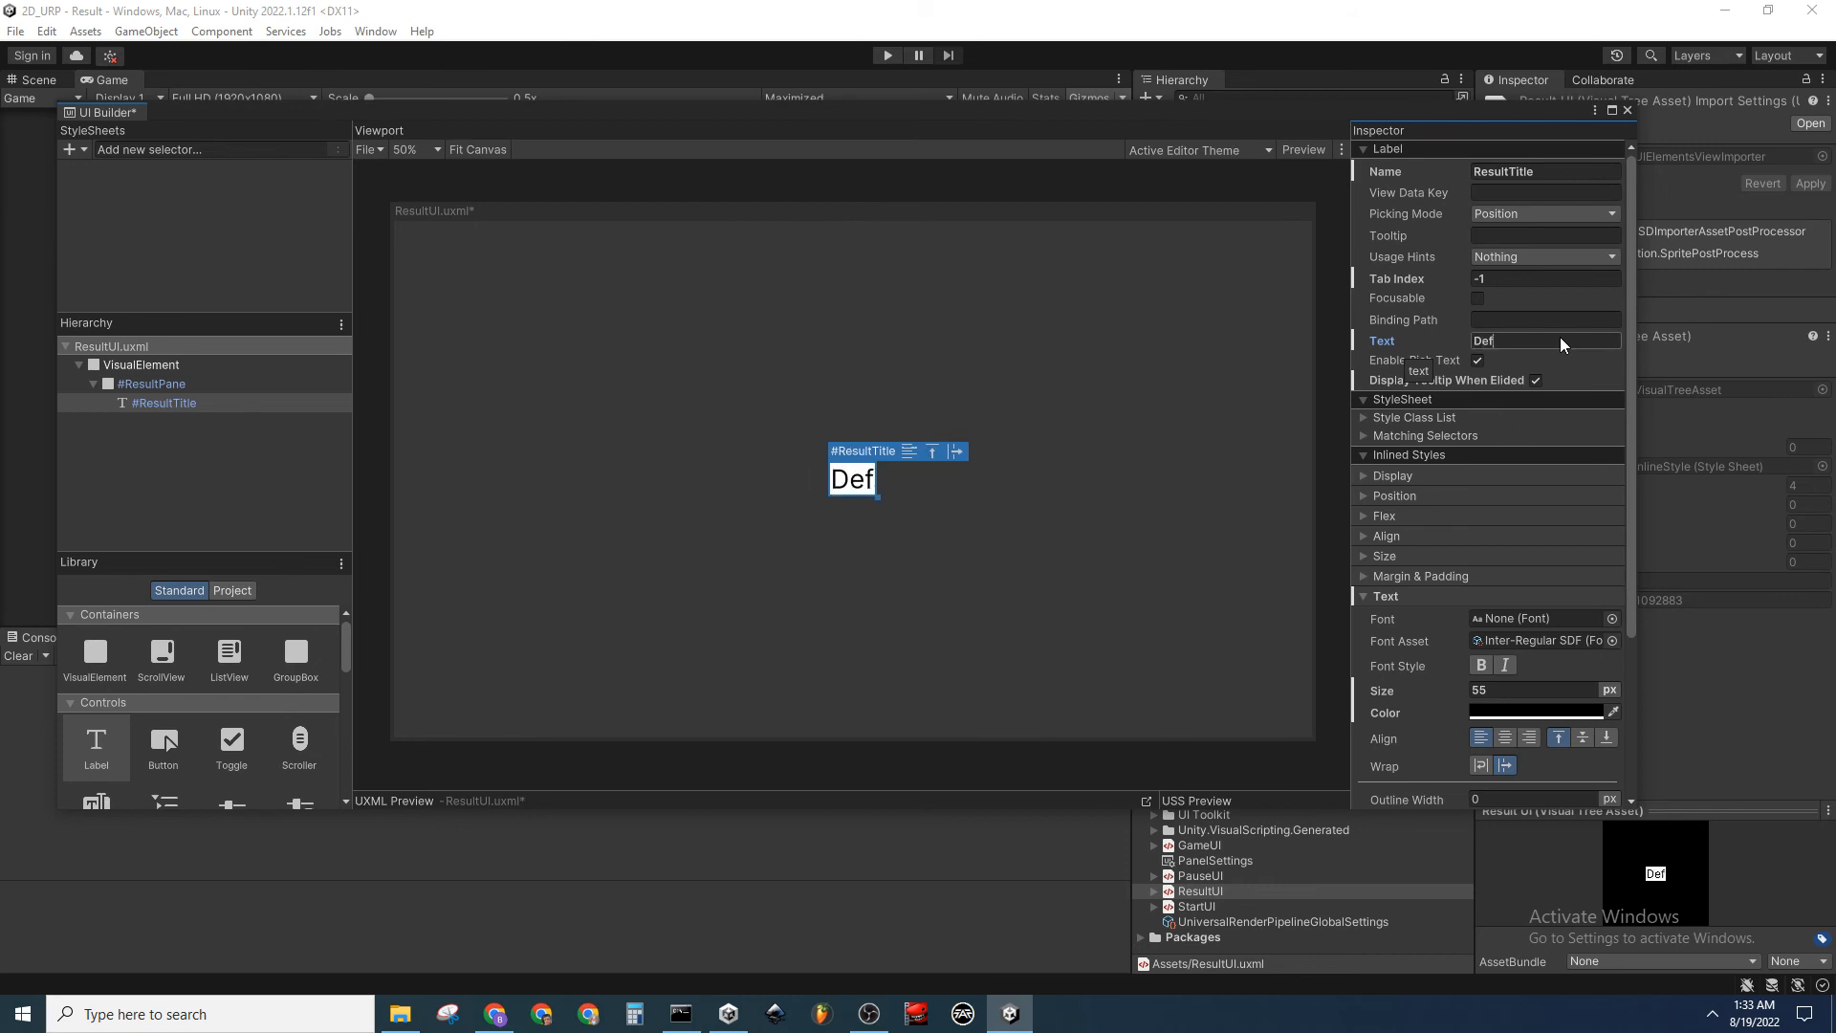
{"action": "type", "text": "eat"}
{"action": "key", "text": "BackSpace"}
{"action": "key", "text": "BackSpace"}
{"action": "key", "text": "BackSpace"}
{"action": "key", "text": "BackSpace"}
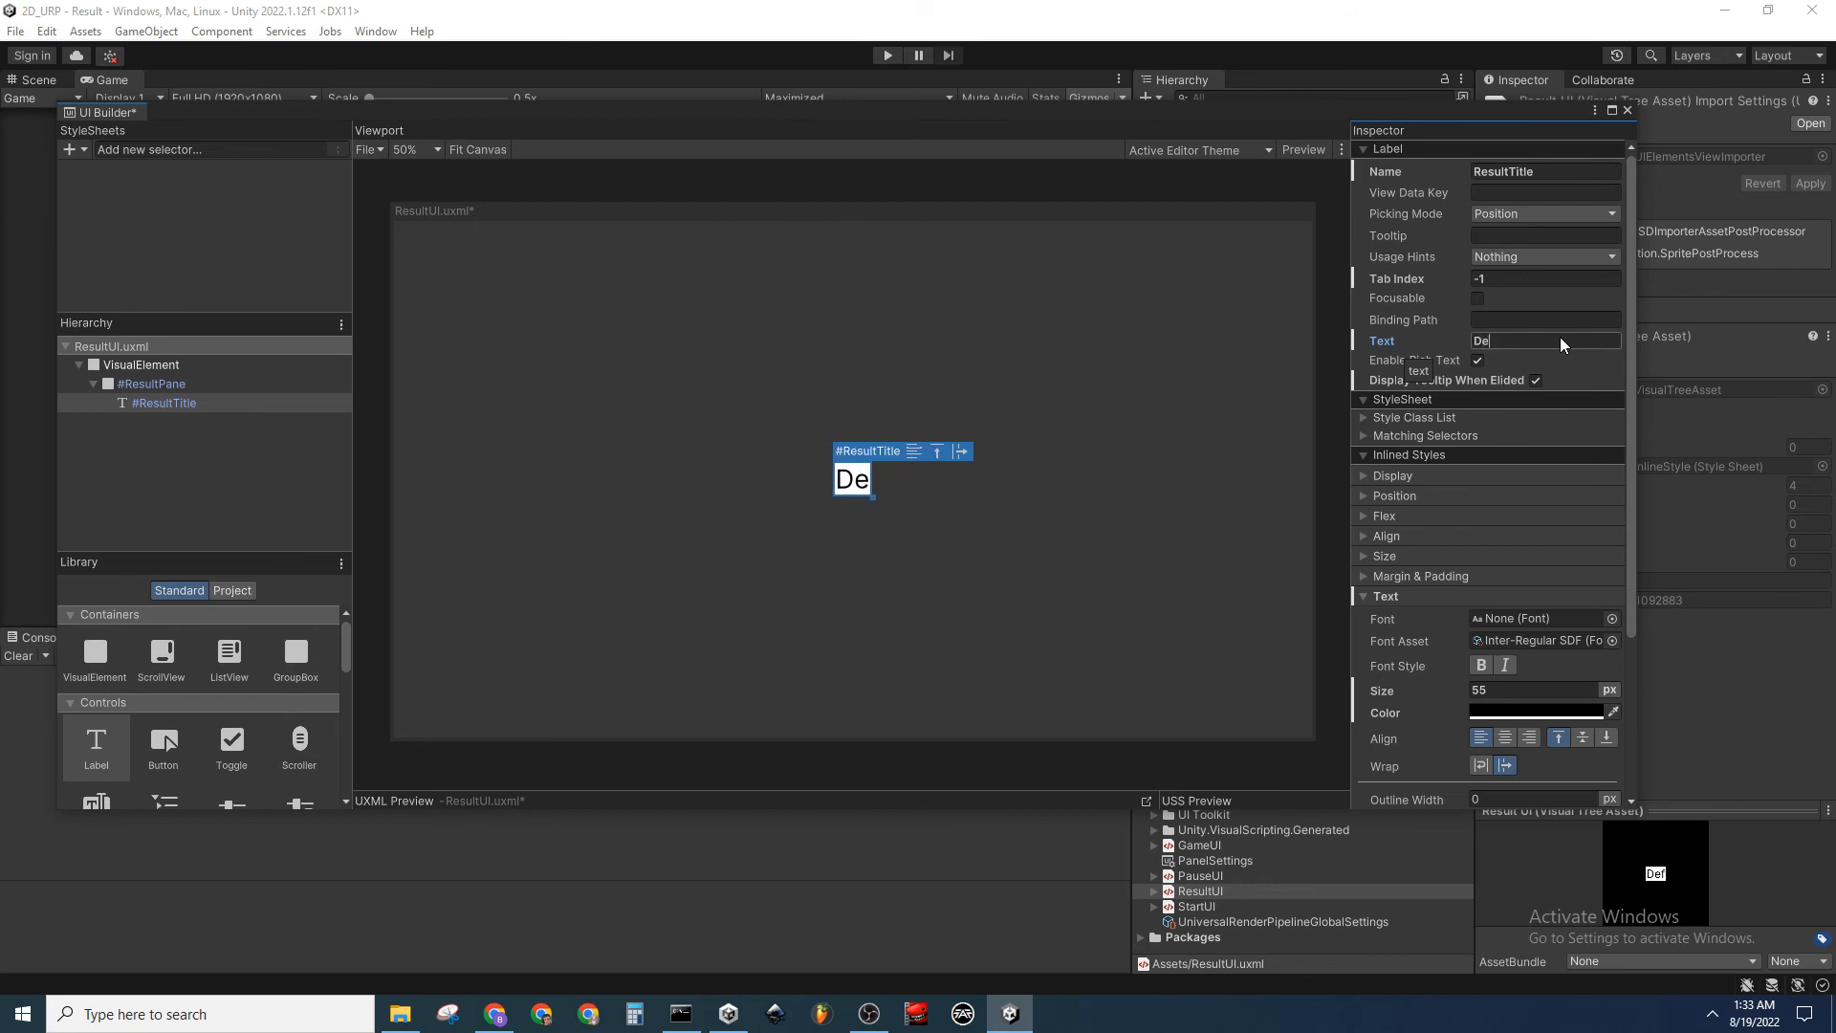
{"action": "key", "text": "BackSpace"}
{"action": "key", "text": "BackSpace"}
{"action": "type", "text": "Victo"}
{"action": "key", "text": "BackSpace"}
{"action": "key", "text": "BackSpace"}
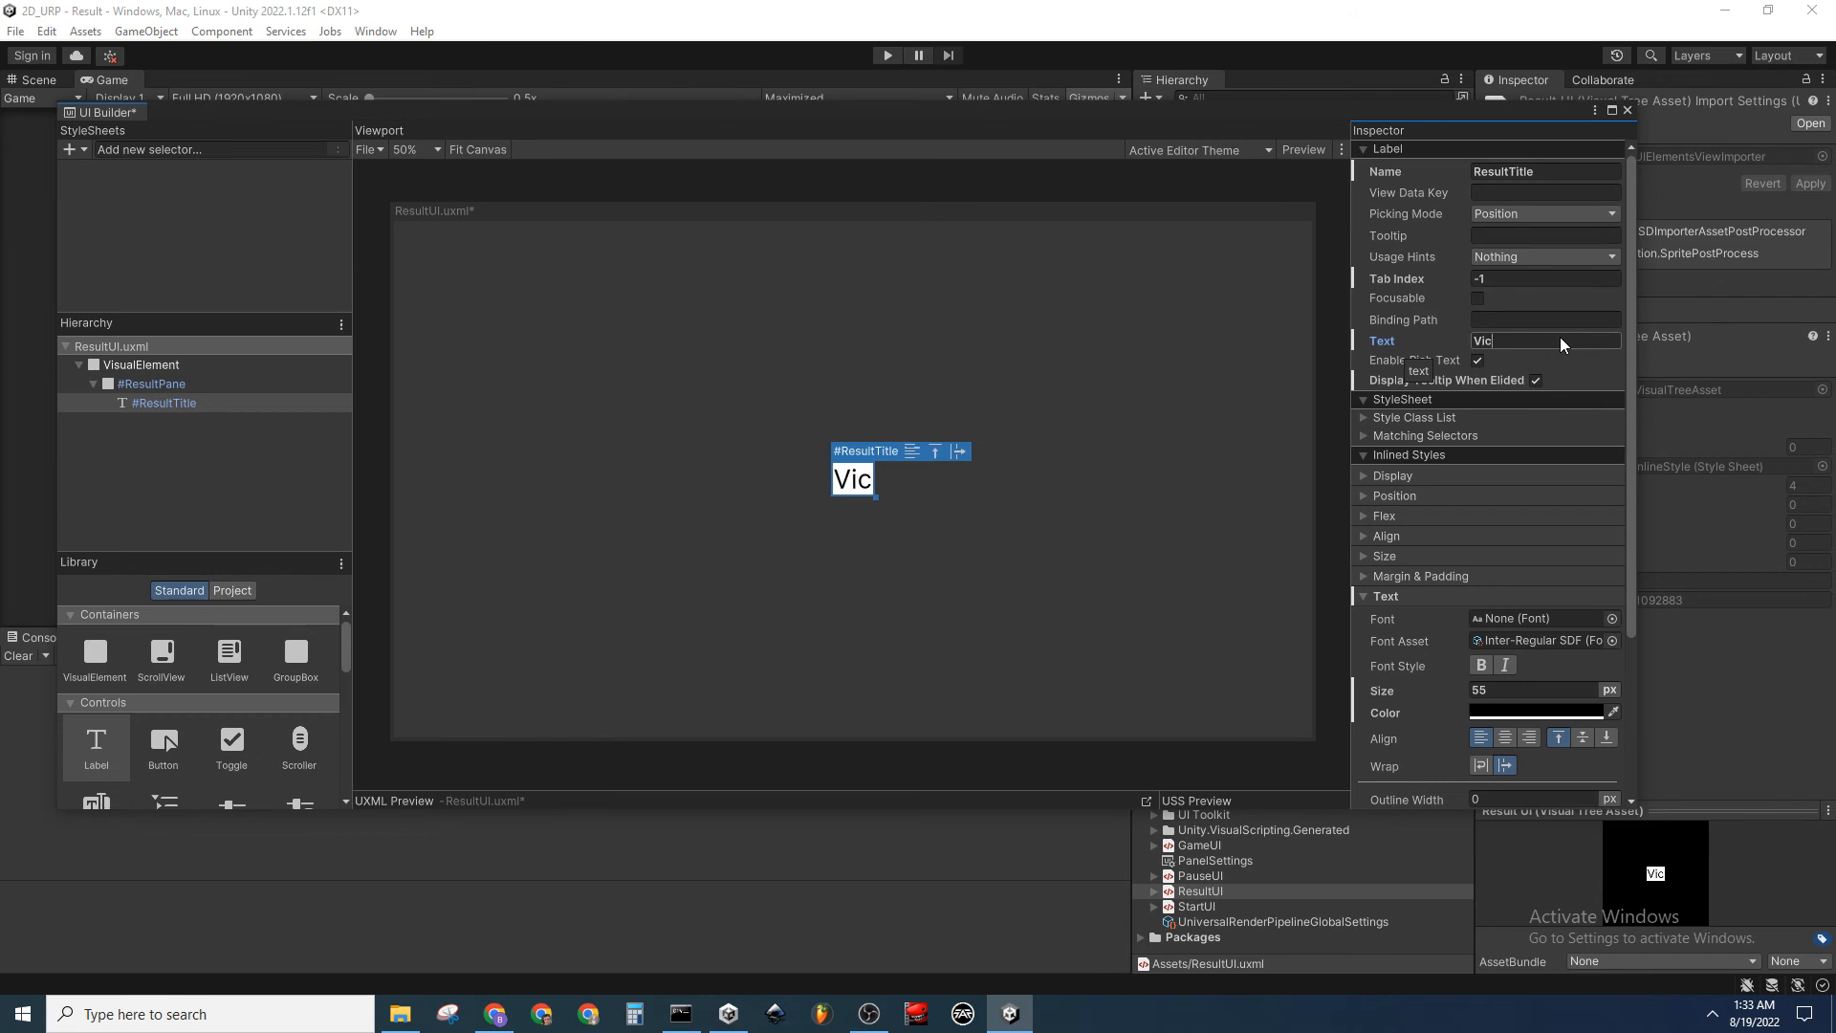
{"action": "type", "text": "tory"}
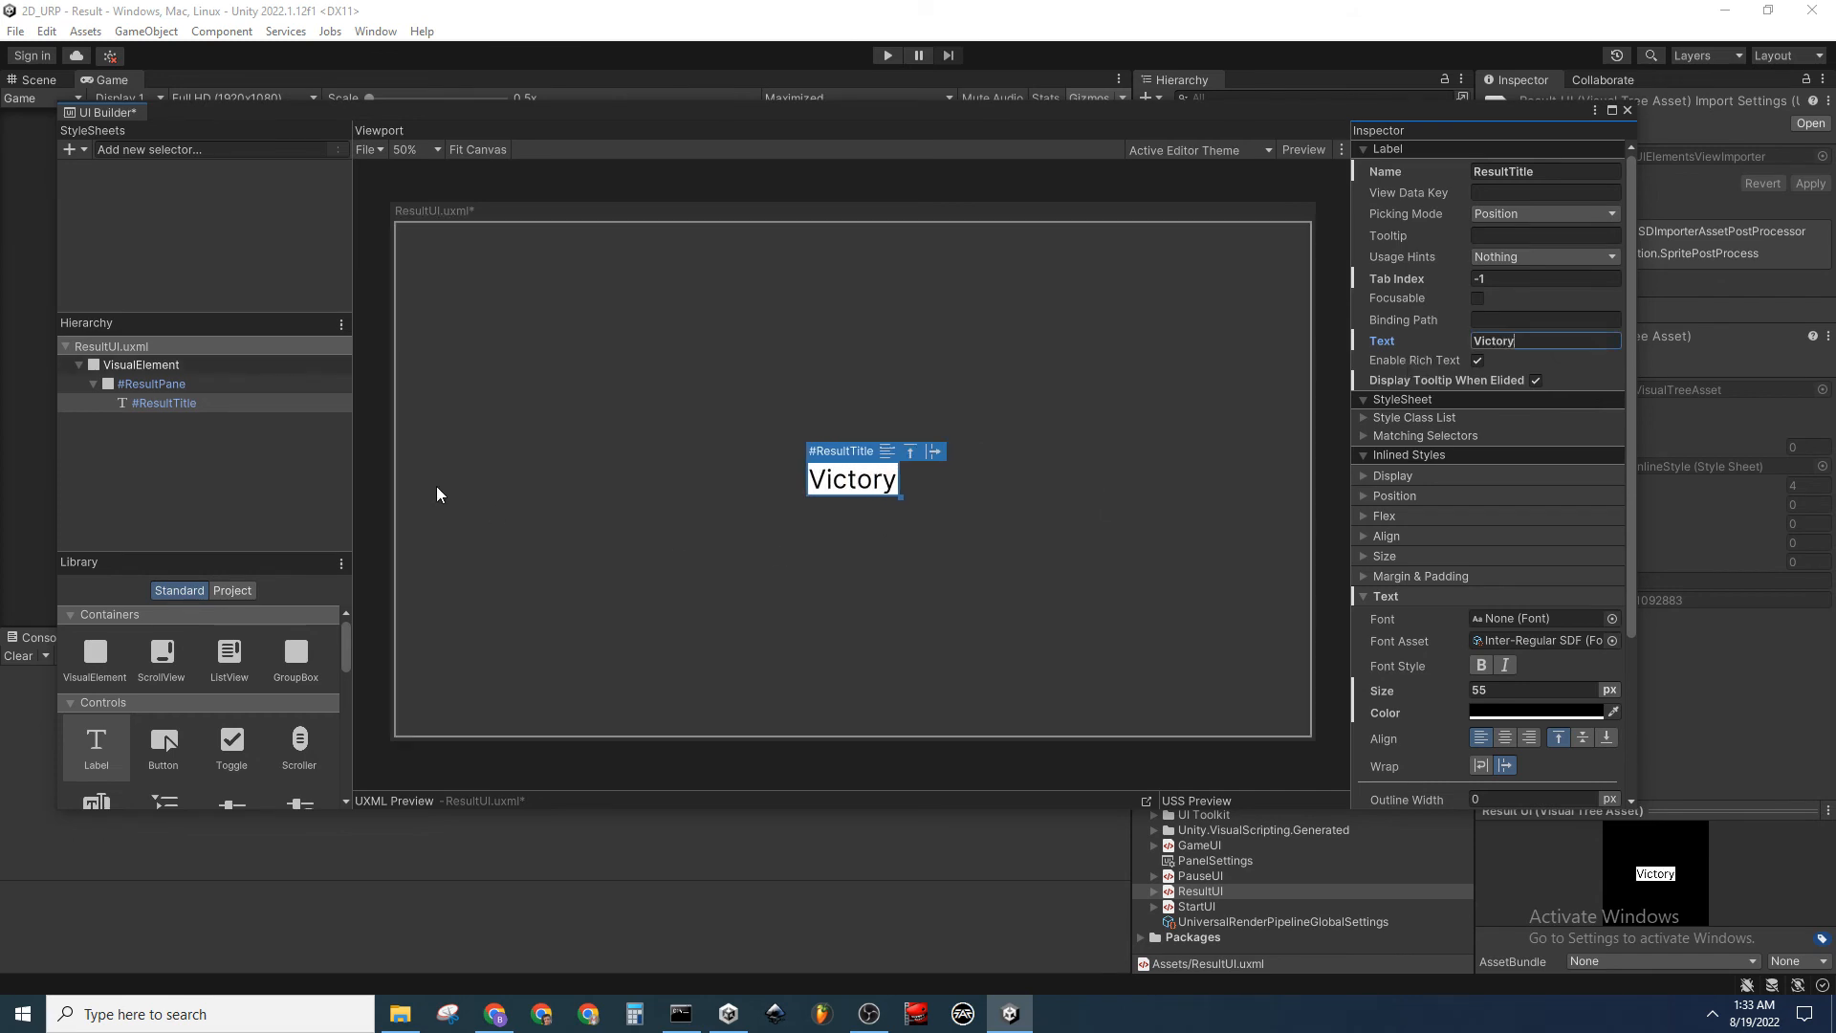
Add two Button controls inside ResultPane below the ResultTitle label
{"action": "left_click", "coordinate": [136, 483]}
{"action": "left_click", "coordinate": [160, 745]}
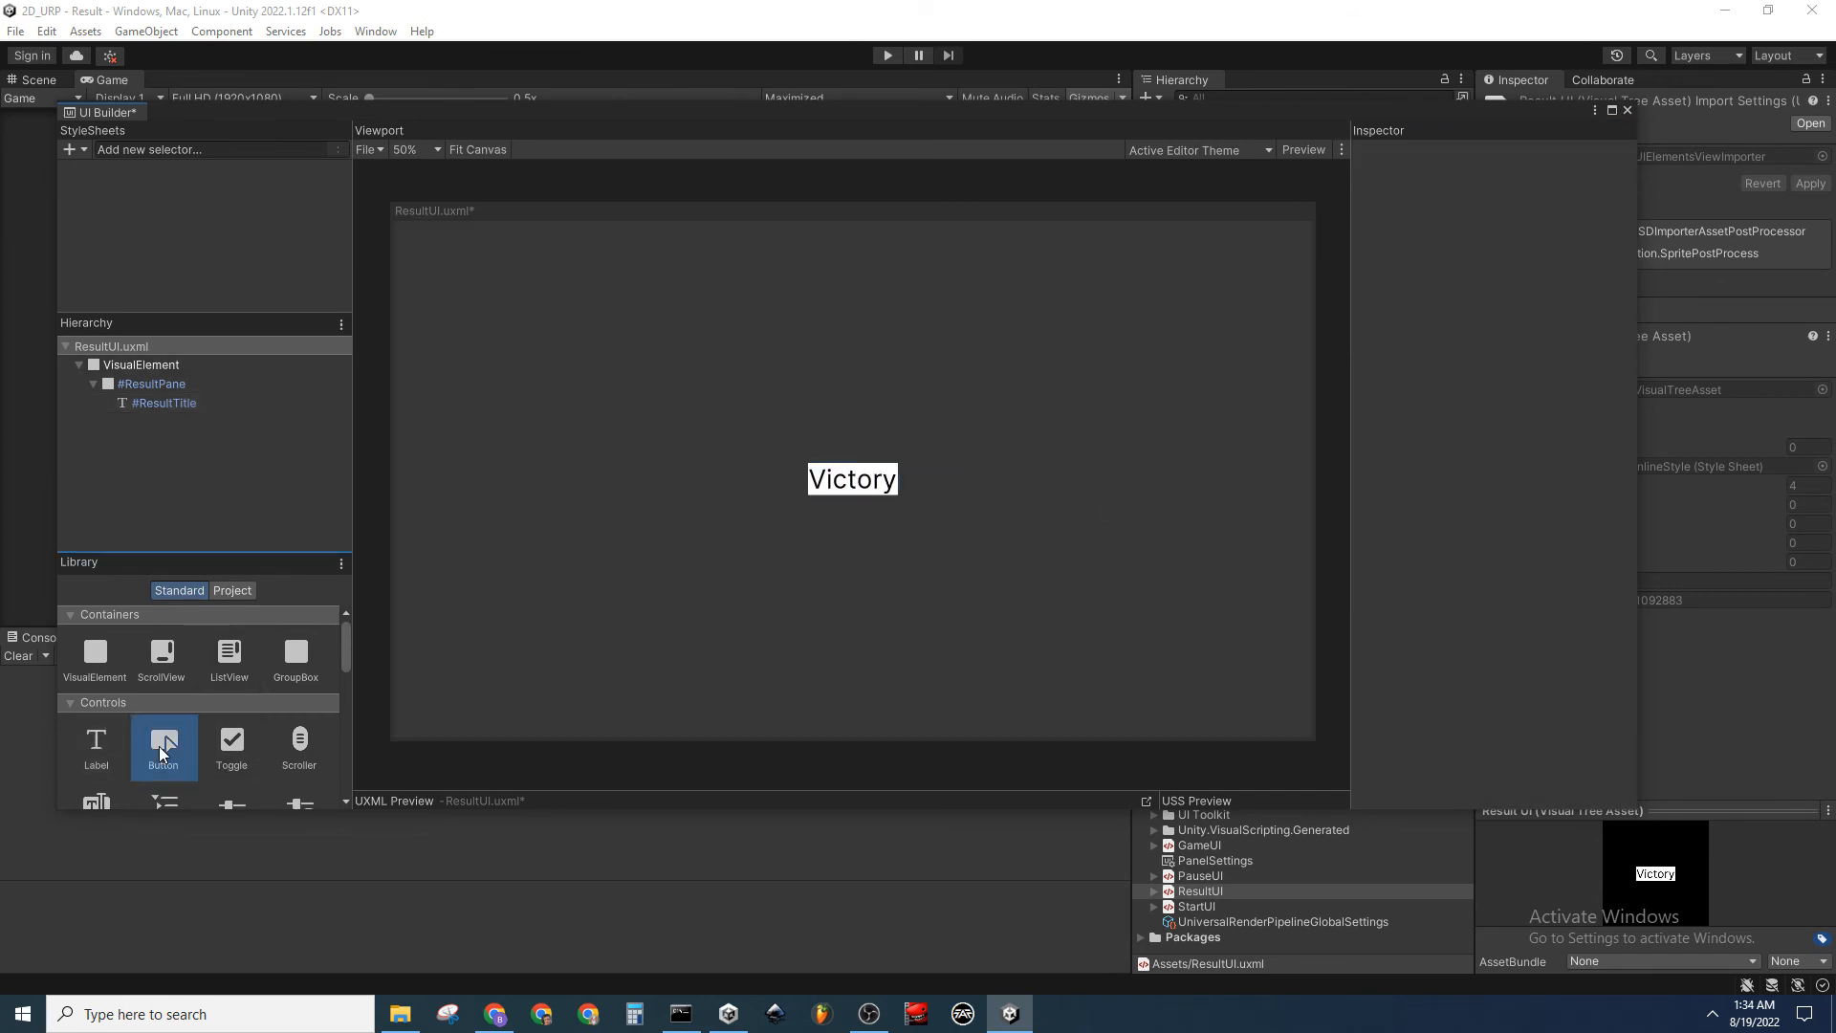
{"action": "left_click_drag", "start_coordinate": [167, 738], "coordinate": [197, 387]}
{"action": "left_click_drag", "start_coordinate": [158, 750], "coordinate": [204, 382]}
Name the upper button ReturnToStartButton and the lower button ExitButton
{"action": "left_click", "coordinate": [193, 422]}
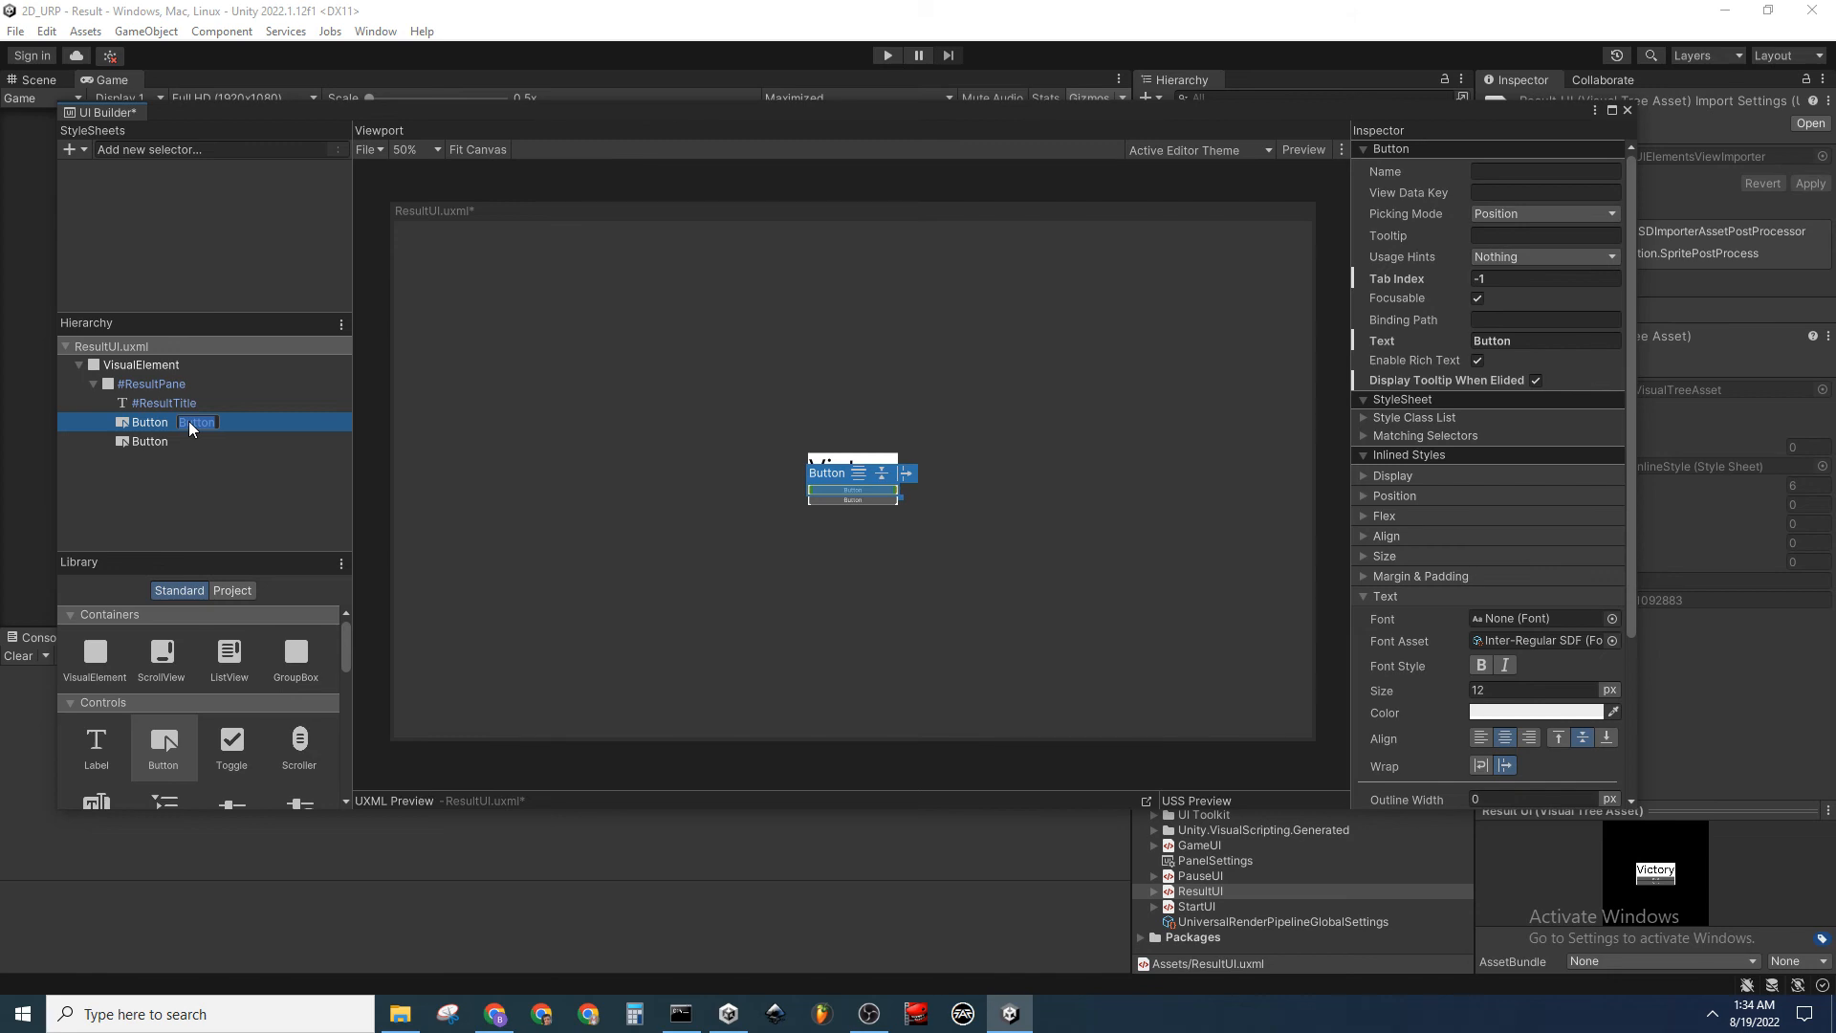
{"action": "type", "text": "ReturnToStartButton"}
{"action": "key", "text": "Return"}
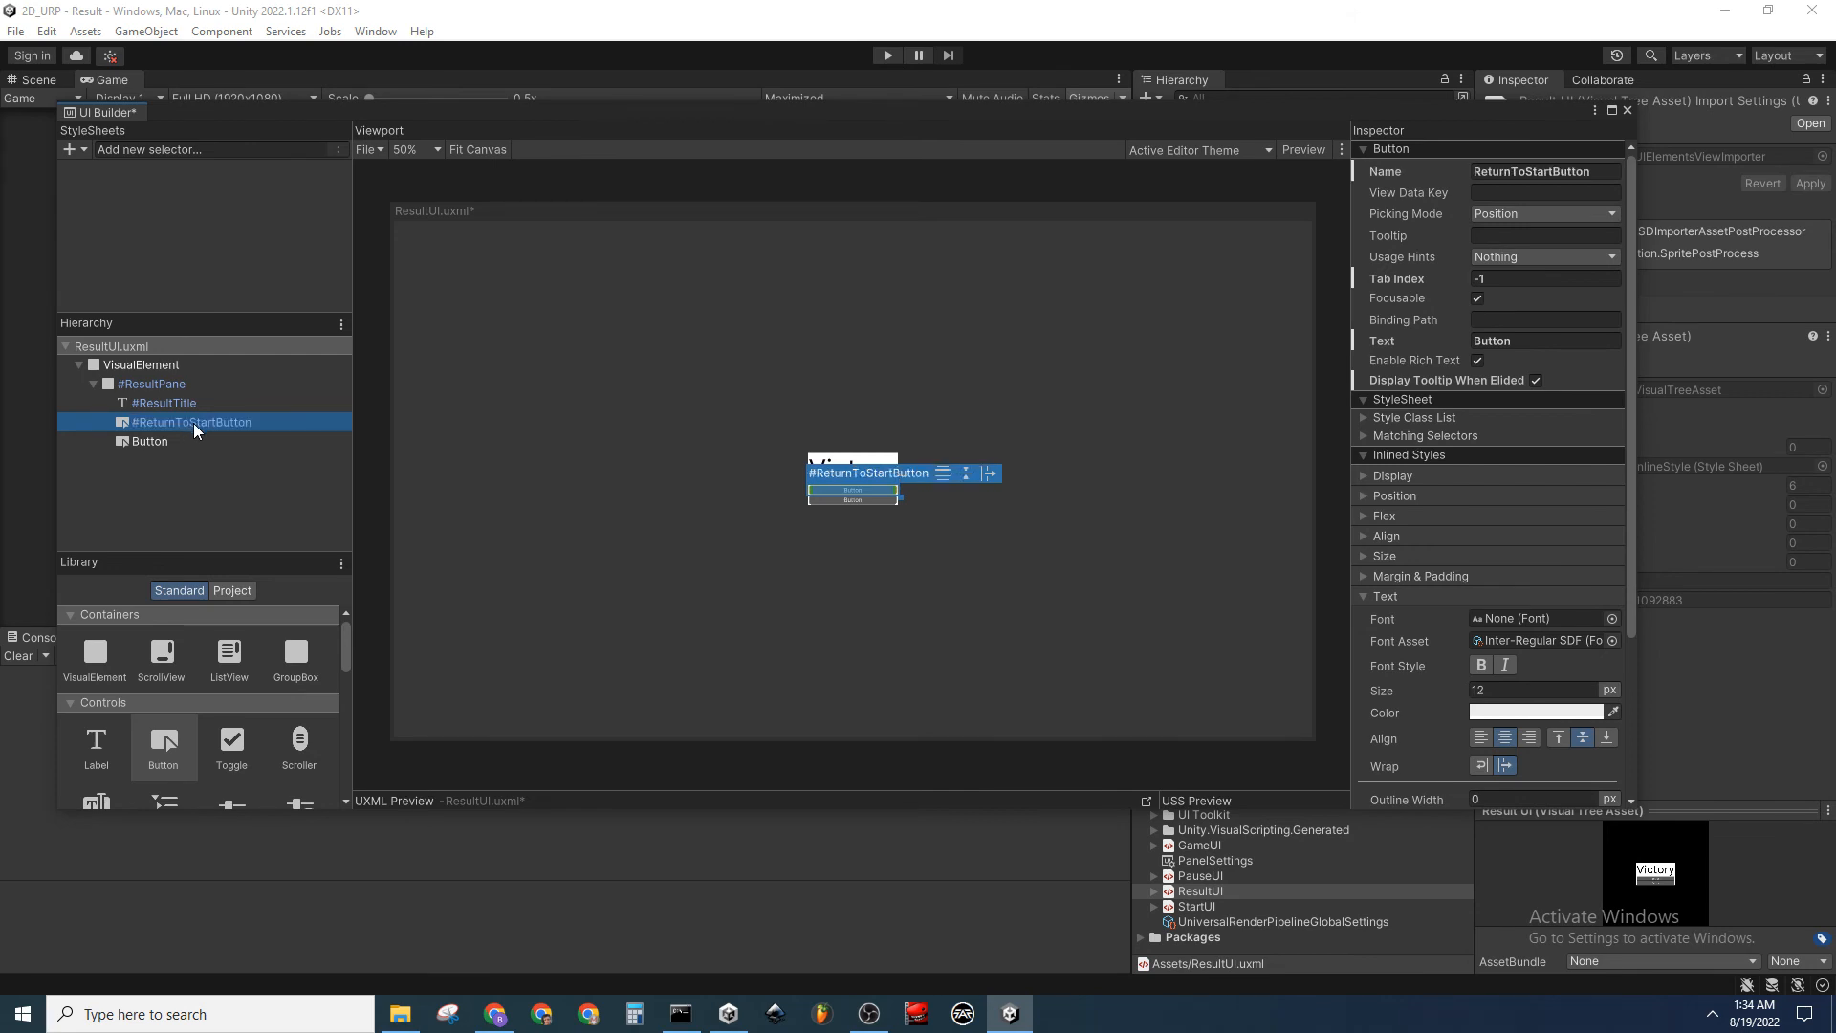
{"action": "double_click", "coordinate": [209, 442]}
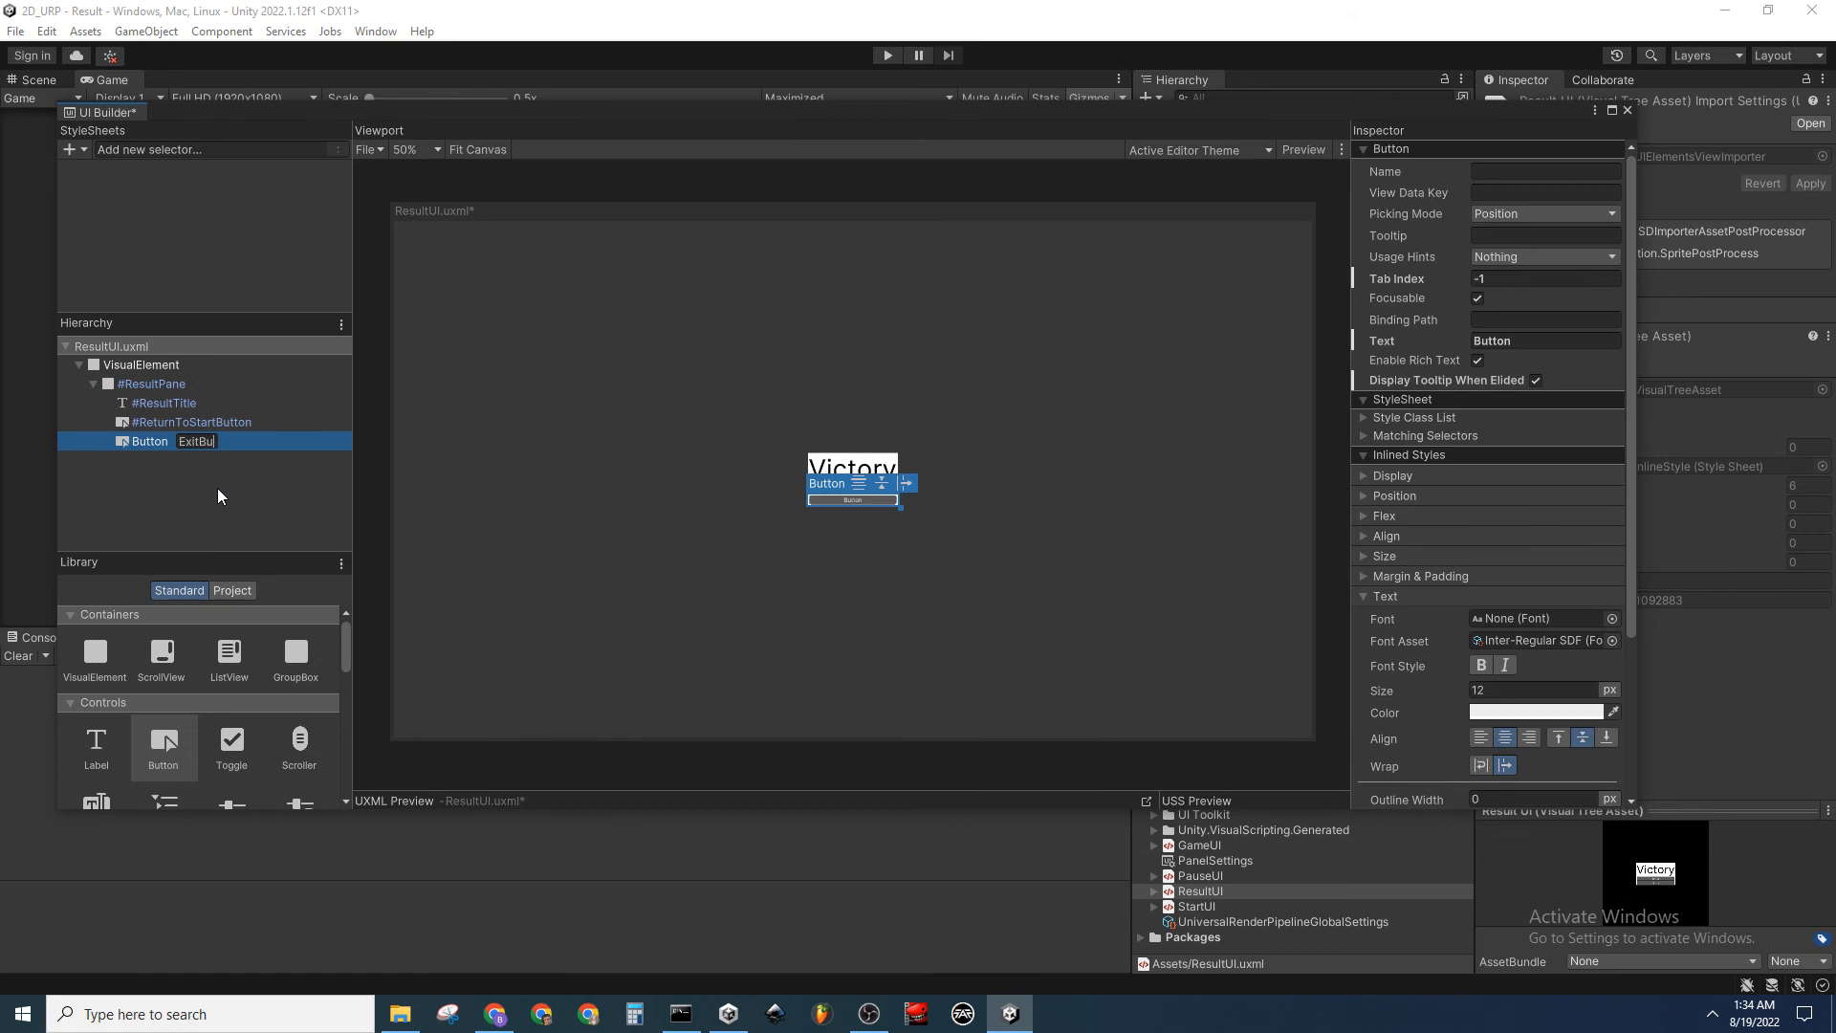
{"action": "key", "text": "Return"}
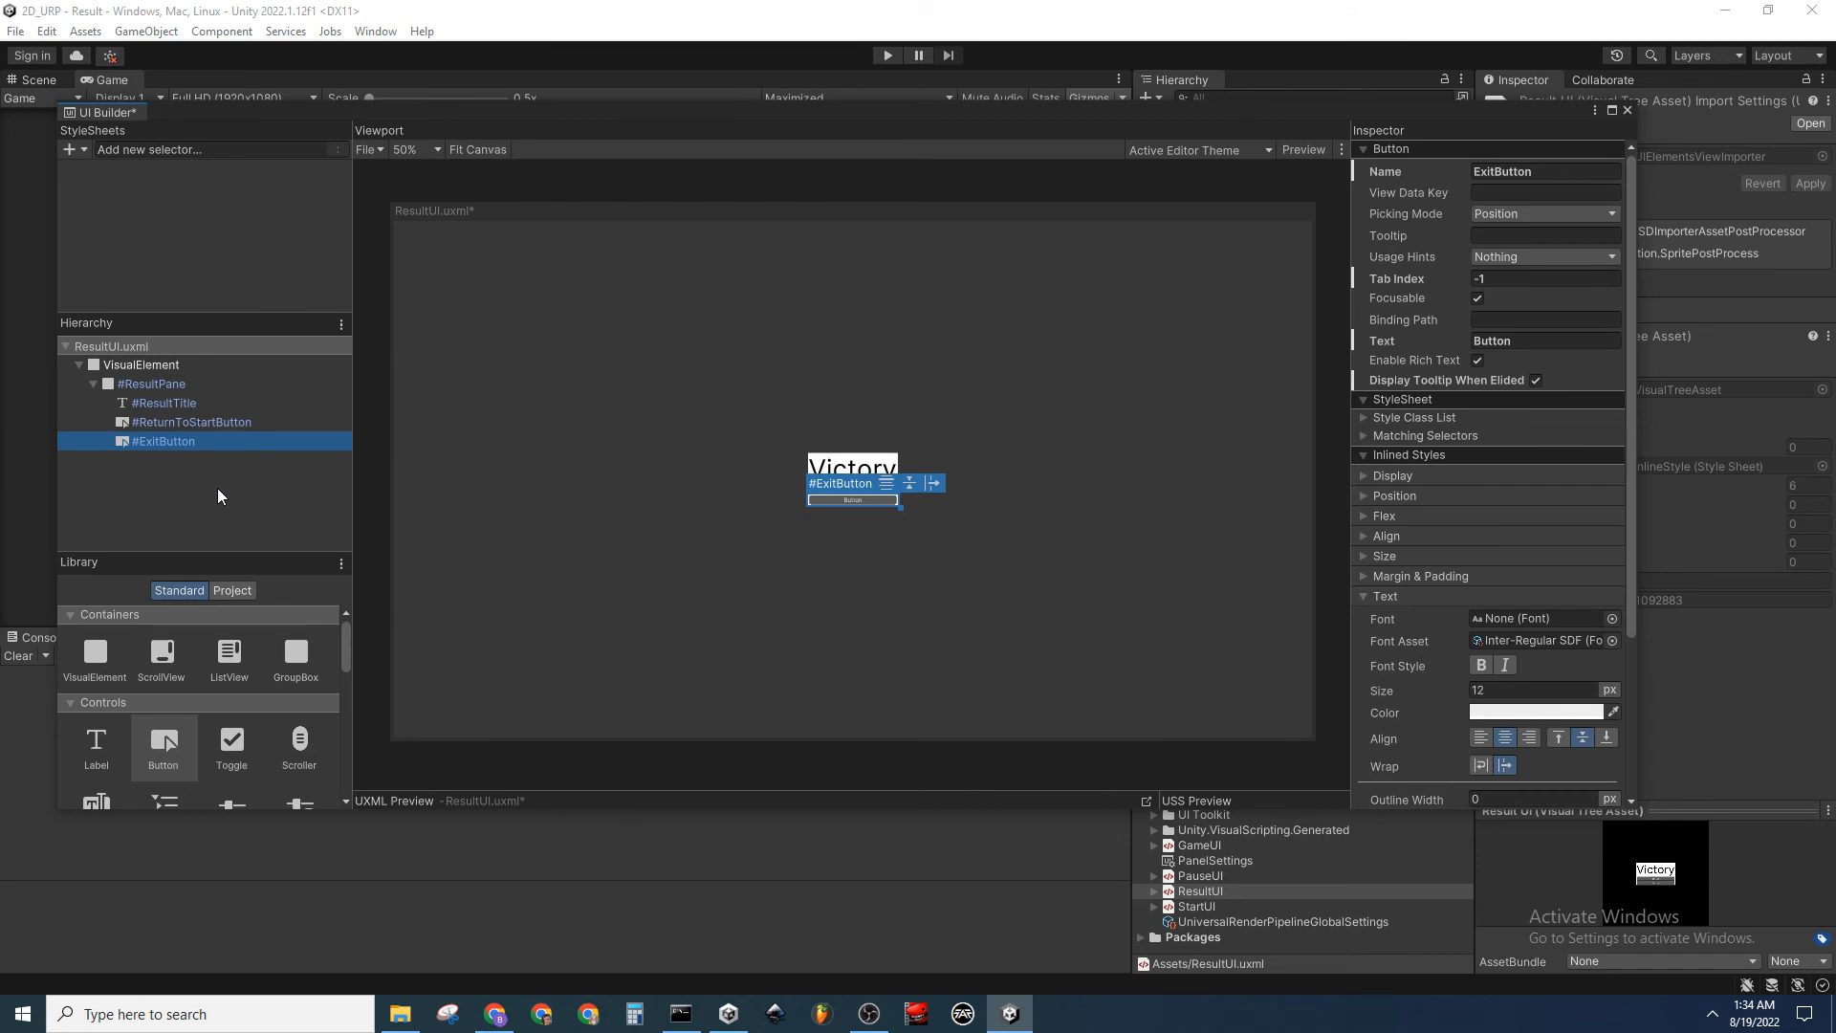
{"action": "left_click", "coordinate": [210, 488]}
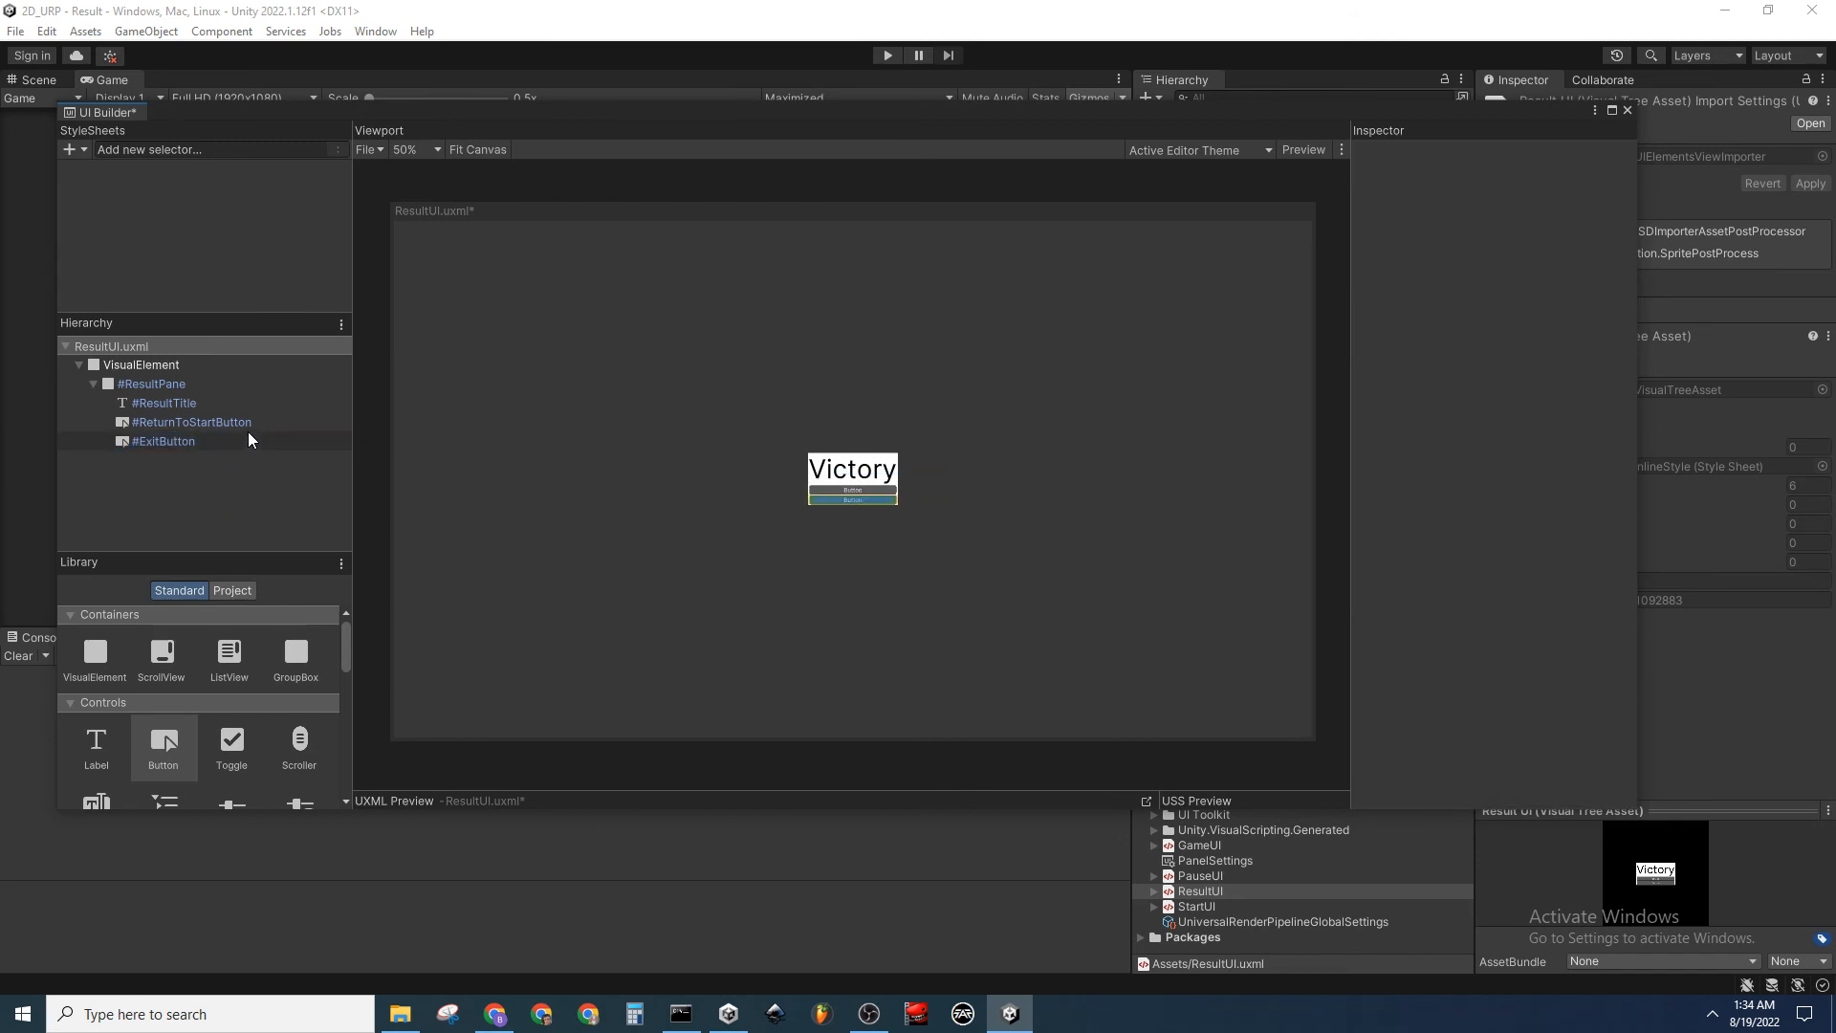
Set the text of ReturnToStartButton to Return To Start and the text of ExitButton to Exit
{"action": "left_click", "coordinate": [249, 422]}
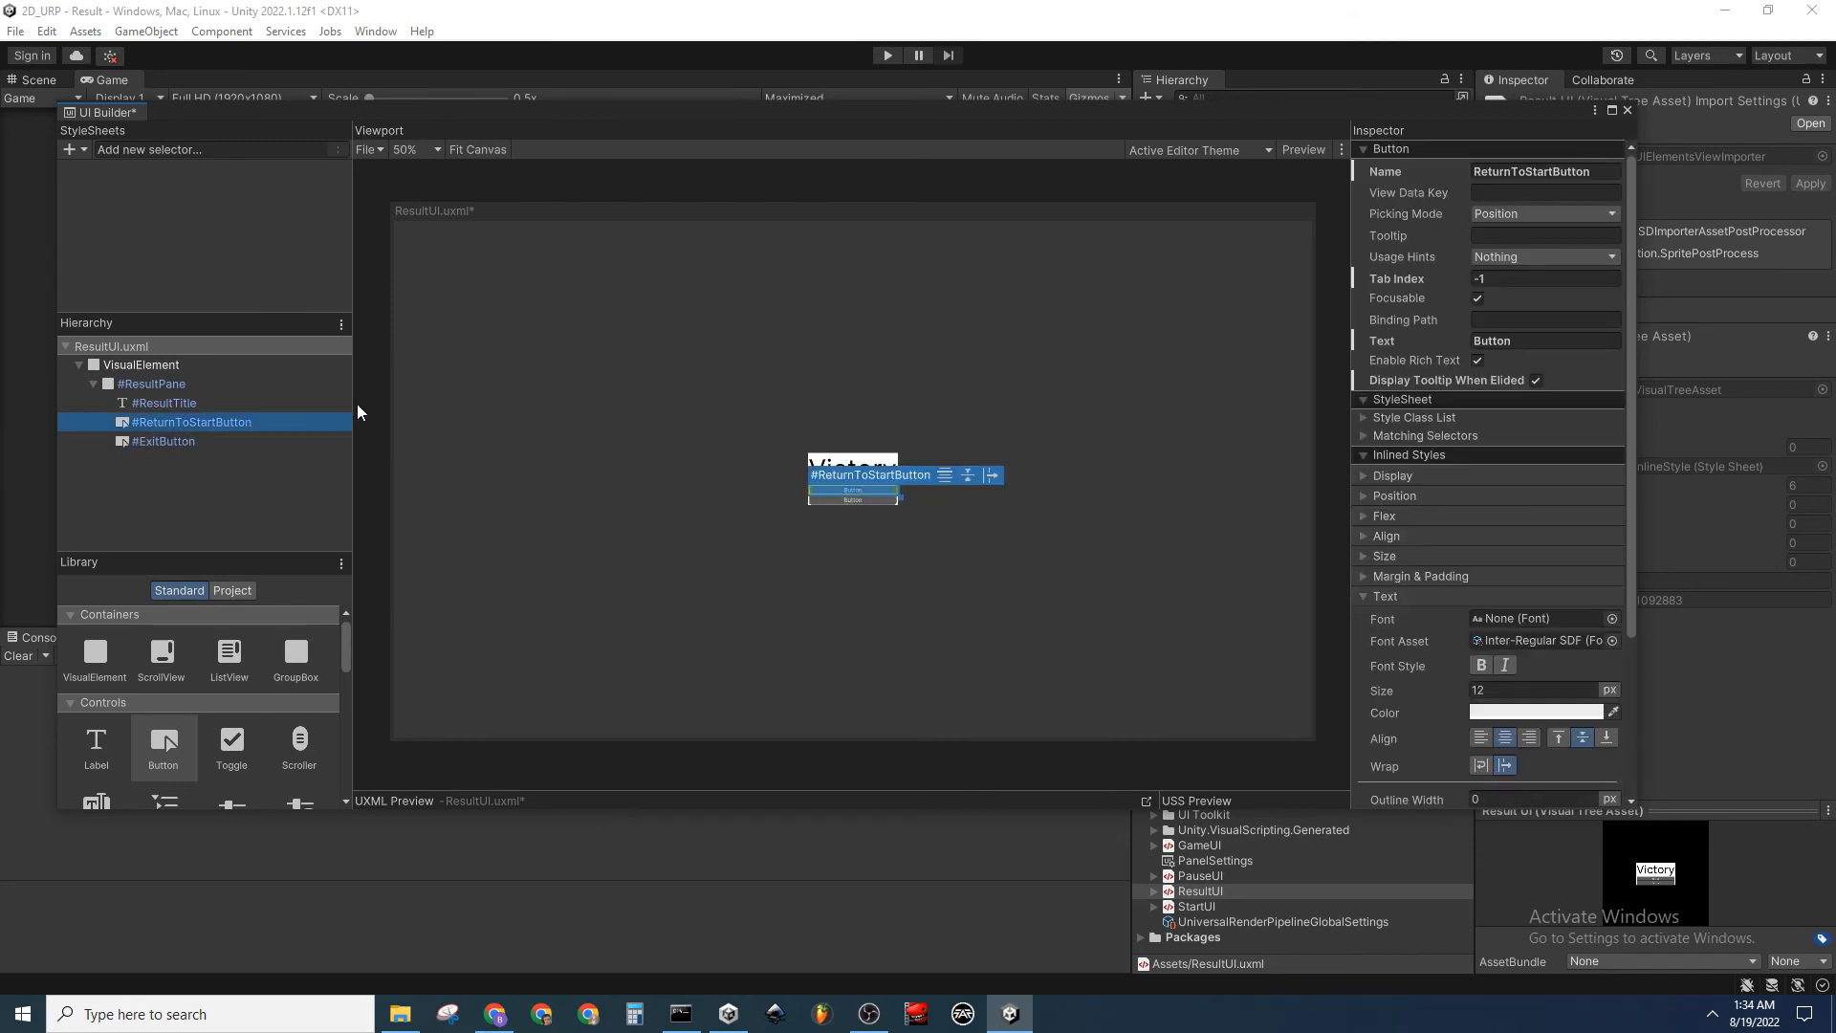
{"action": "left_click", "coordinate": [1547, 341]}
{"action": "type", "text": "Return"}
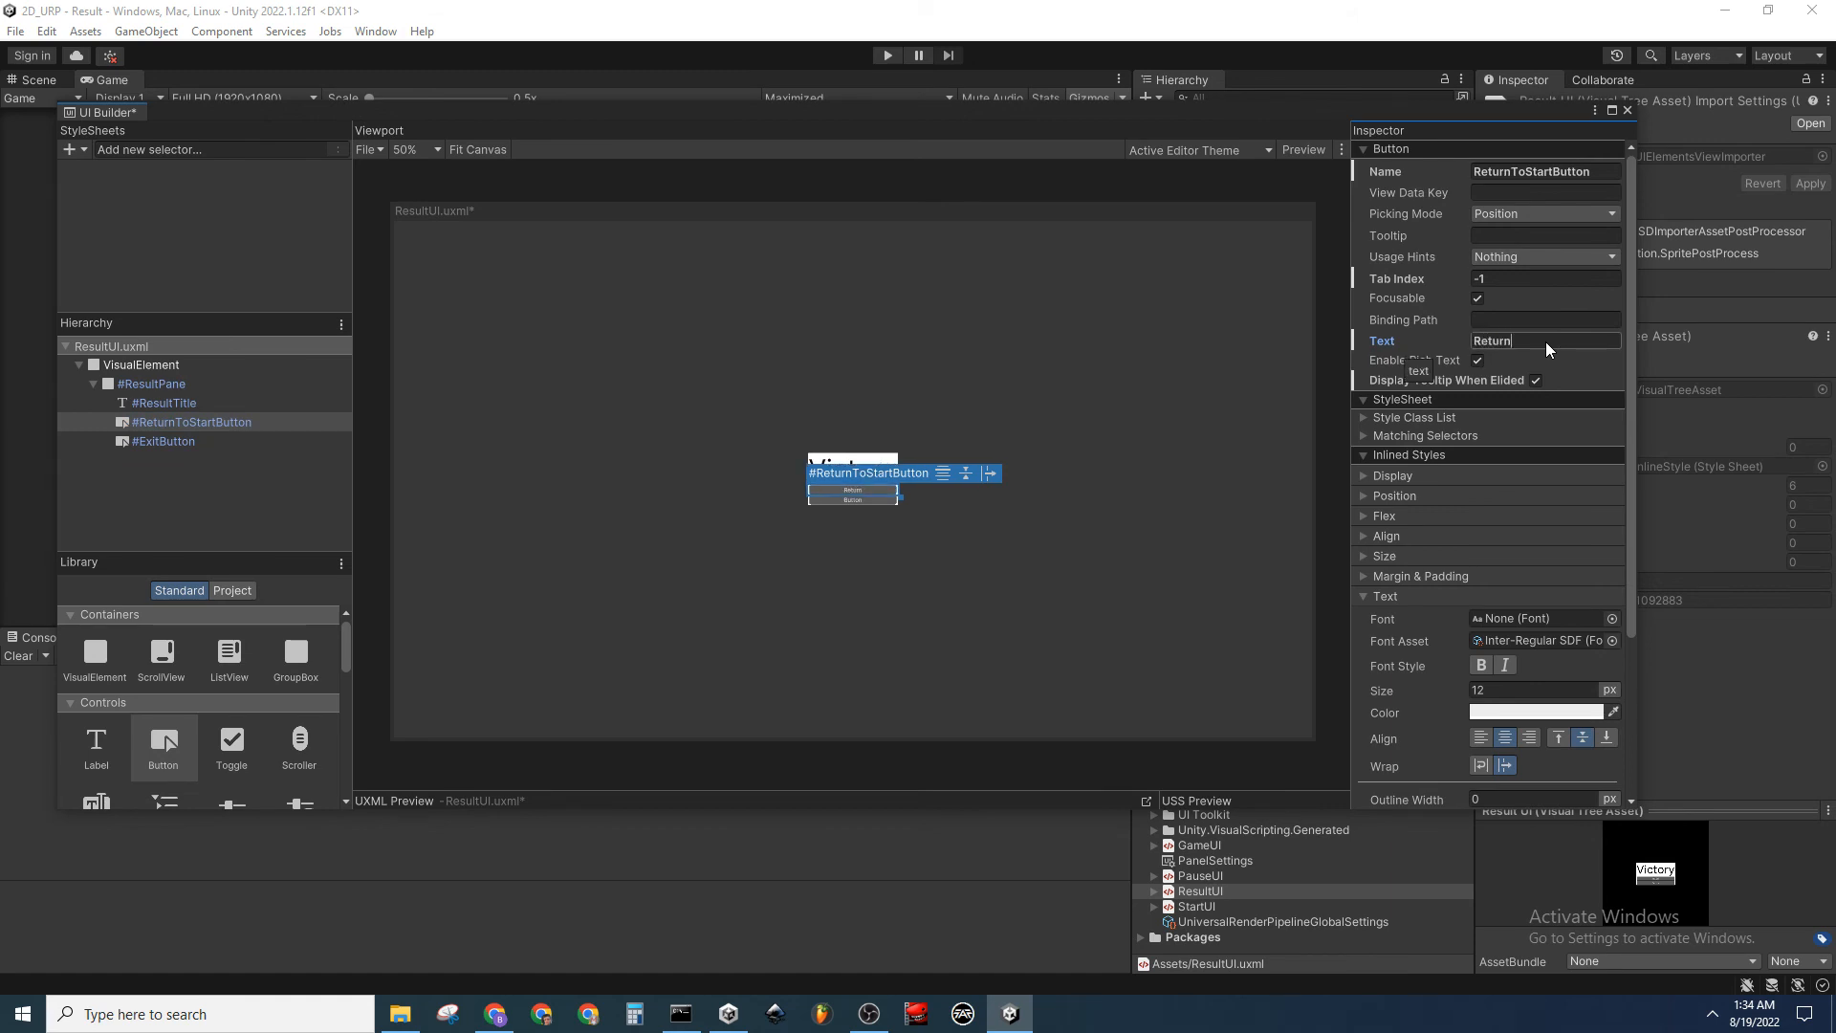
{"action": "type", "text": " To Start"}
{"action": "left_click", "coordinate": [233, 440]}
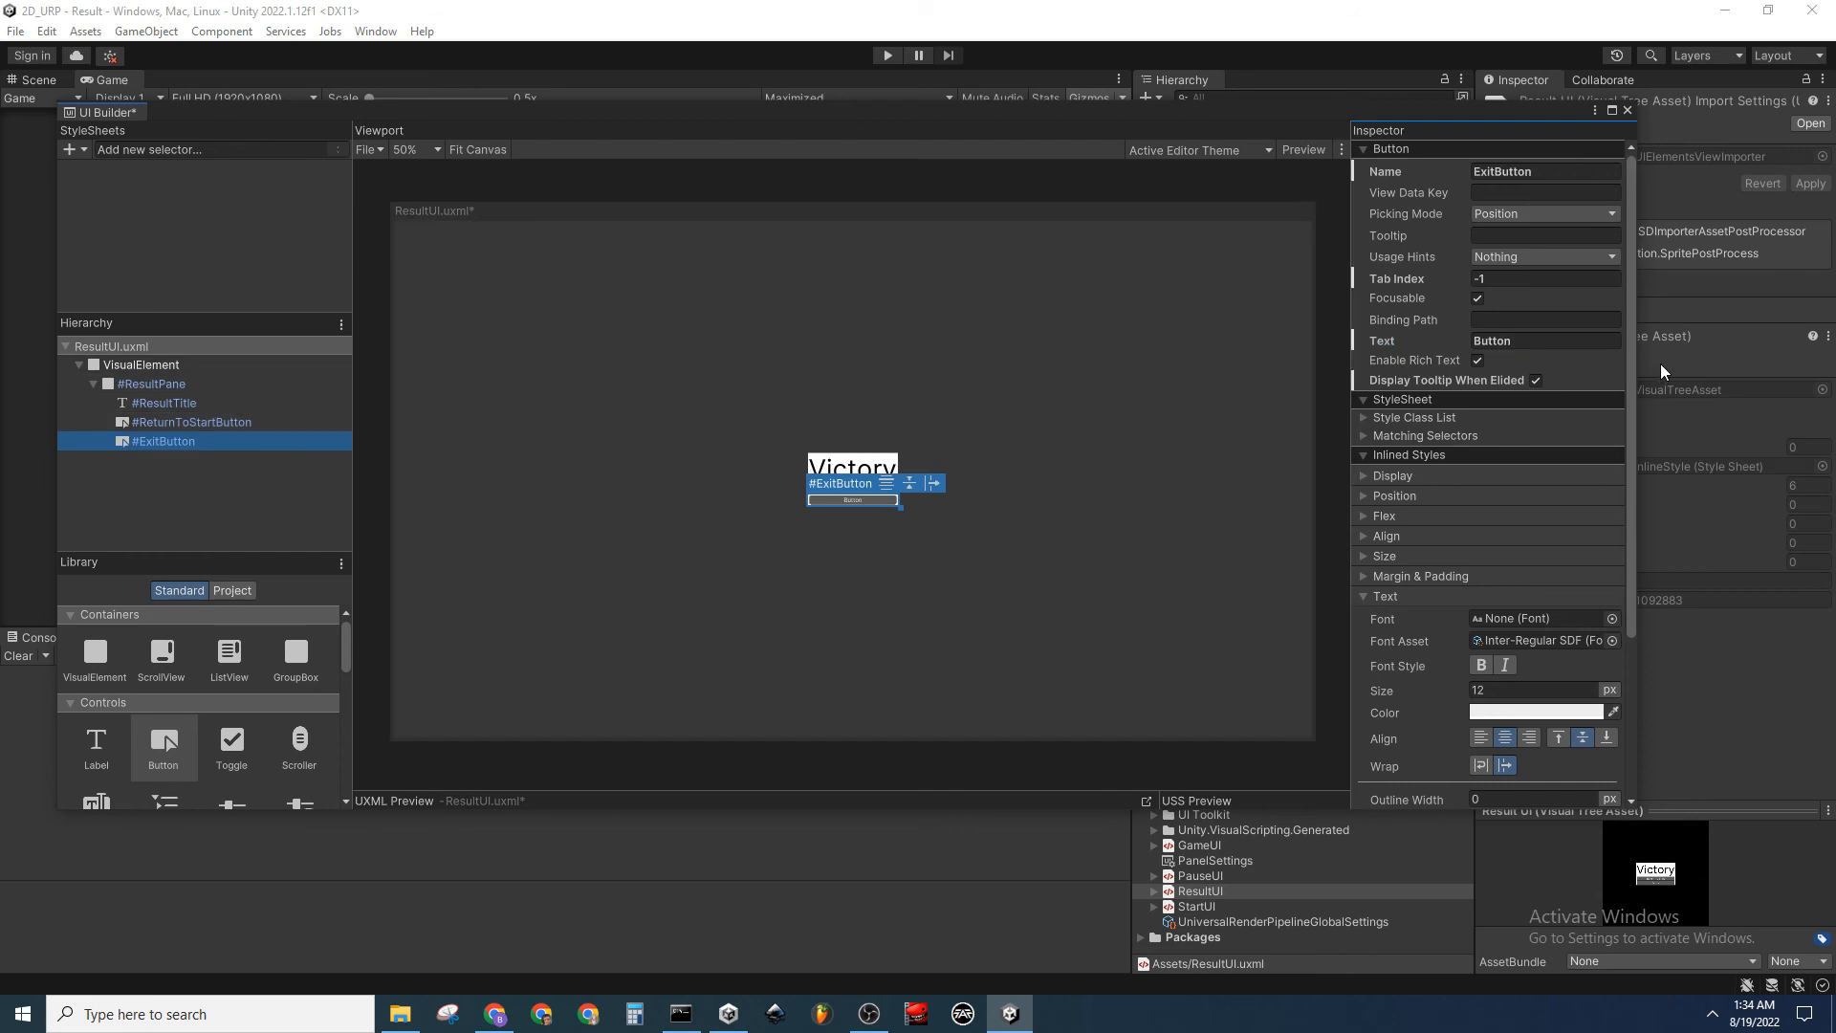
{"action": "left_click", "coordinate": [1550, 341]}
{"action": "type", "text": "Exit"}
Set the font size of ReturnToStartButton to 22 px and of ExitButton to 25 px
{"action": "left_click", "coordinate": [253, 424]}
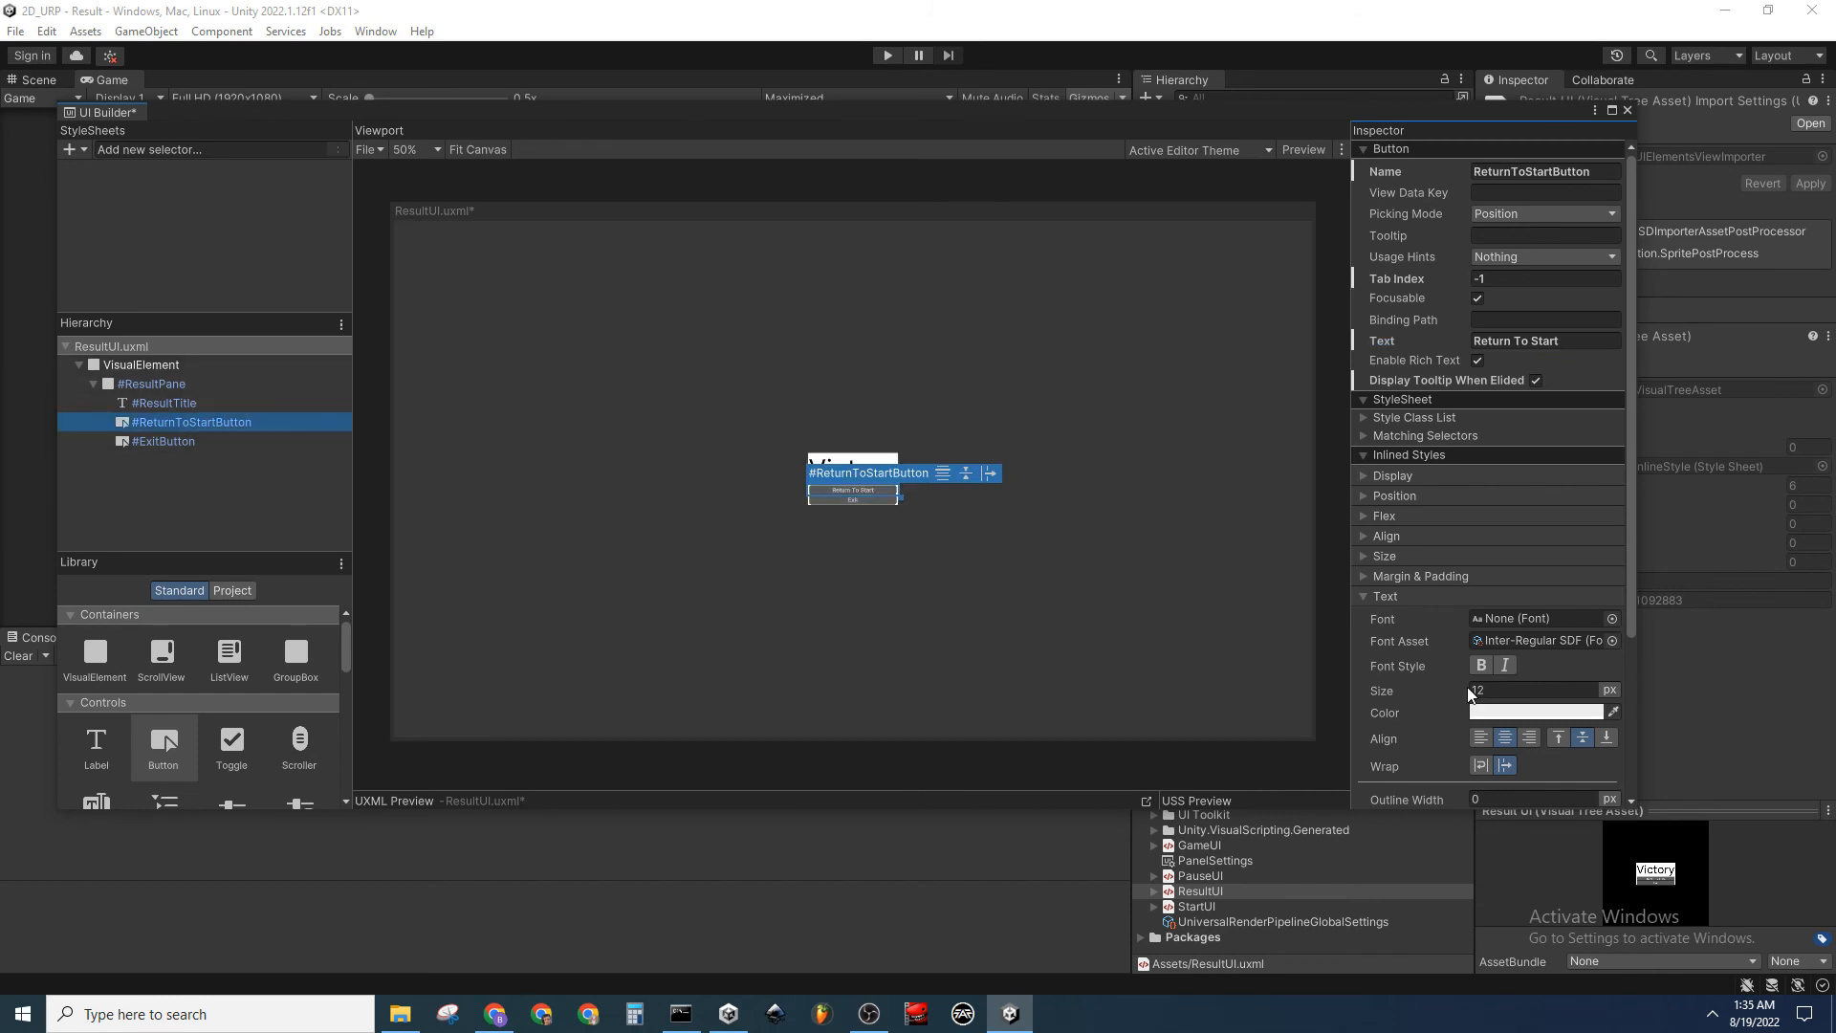
{"action": "left_click", "coordinate": [1499, 690]}
{"action": "type", "text": "22"}
{"action": "key", "text": "Return"}
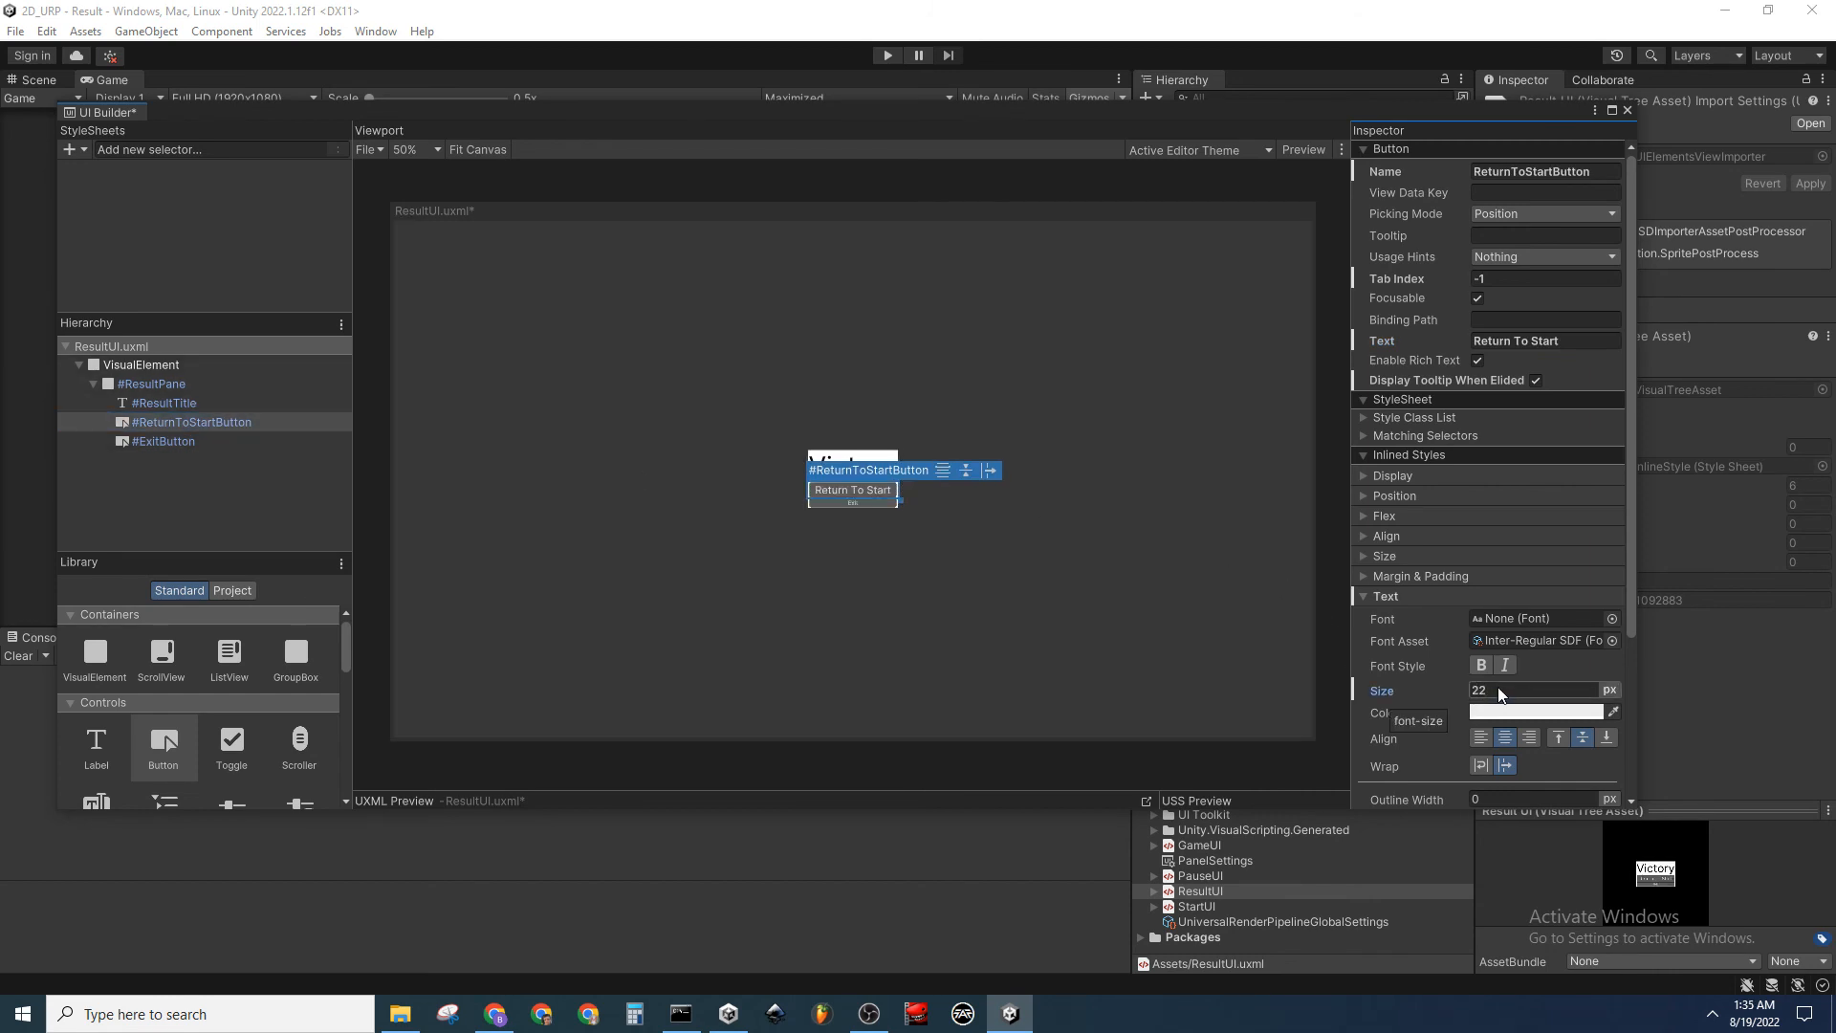
{"action": "left_click", "coordinate": [276, 441]}
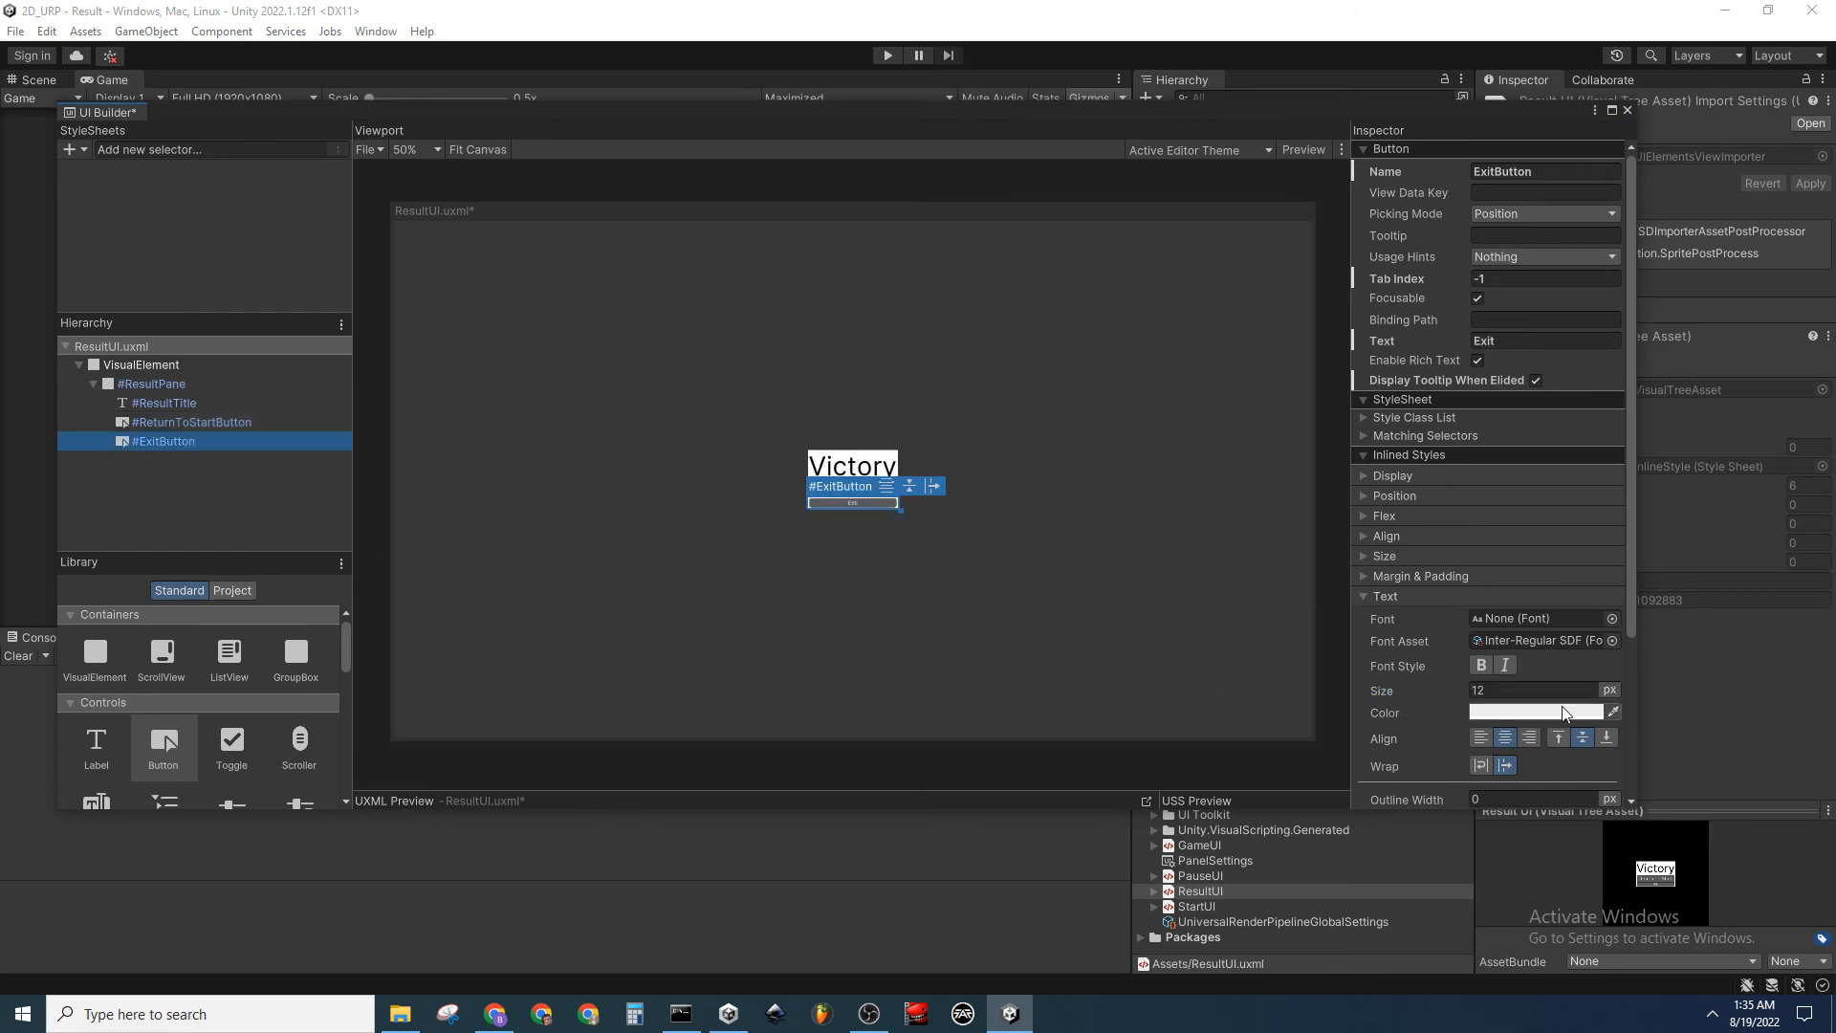
{"action": "left_click", "coordinate": [1538, 691]}
{"action": "type", "text": "25"}
{"action": "key", "text": "Return"}
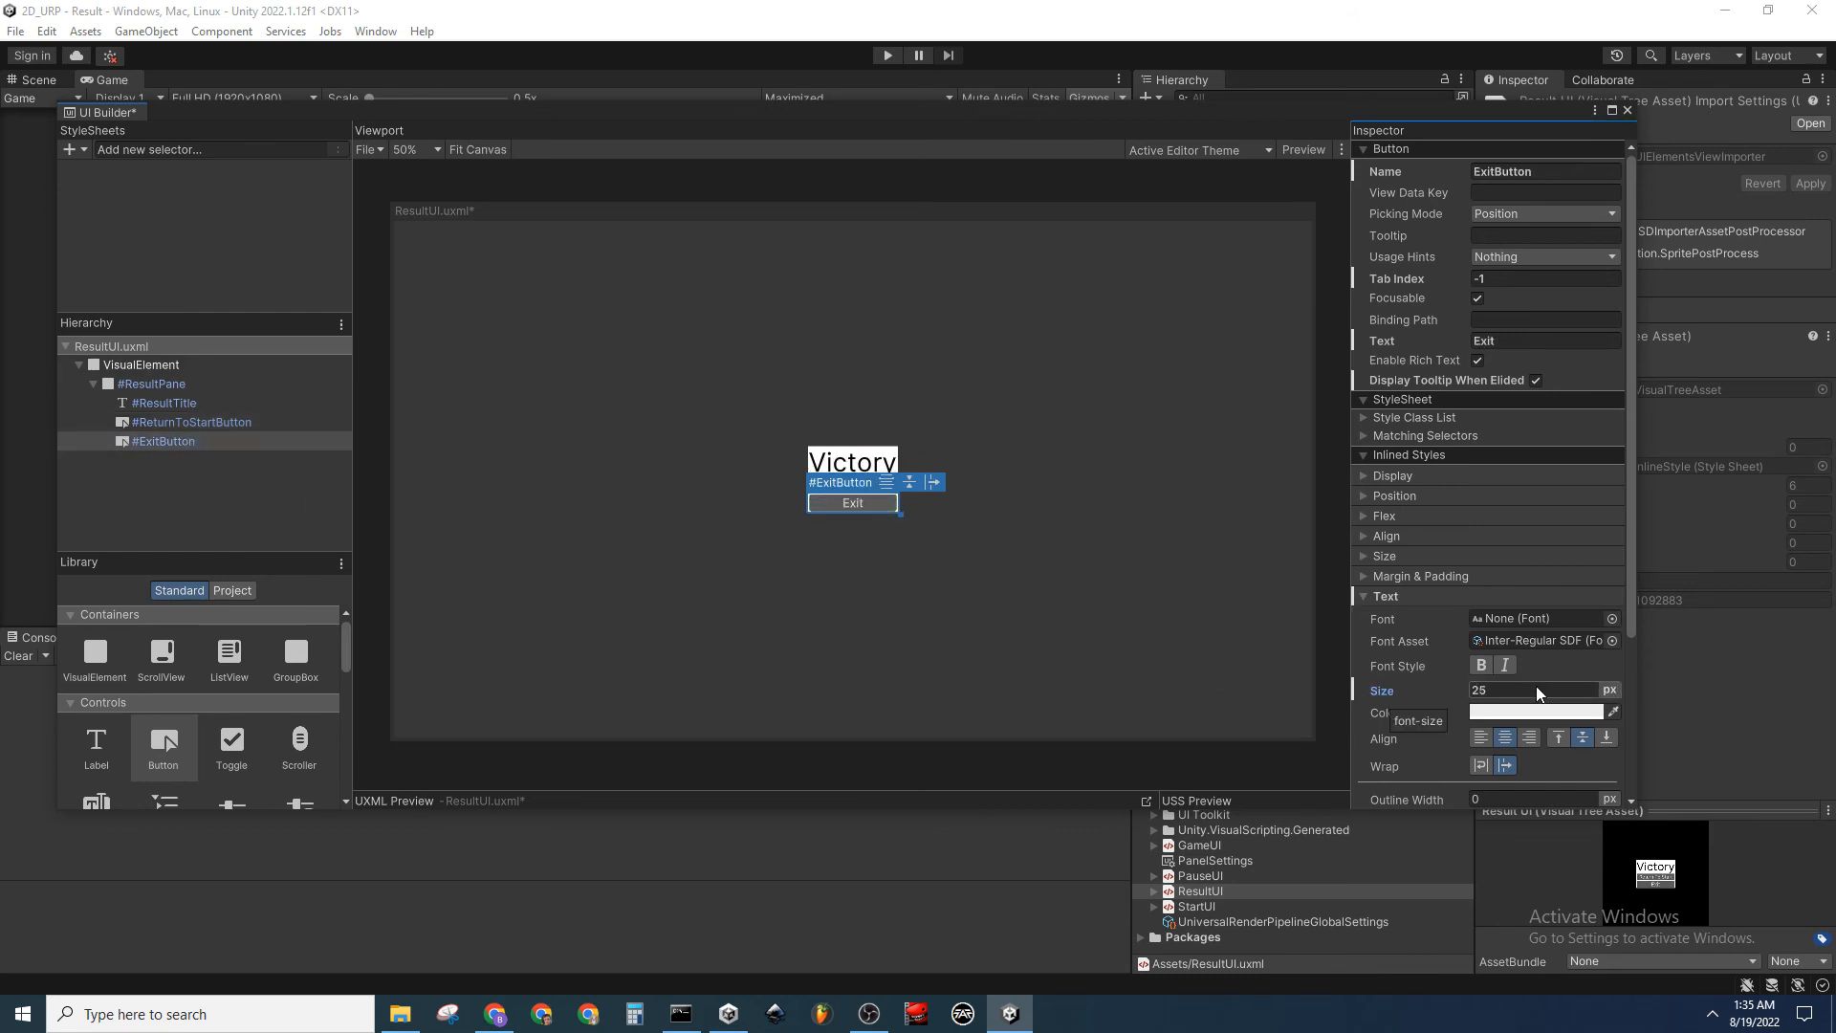
Save the ResultUI document and close the UI Builder
{"action": "left_click", "coordinate": [243, 478]}
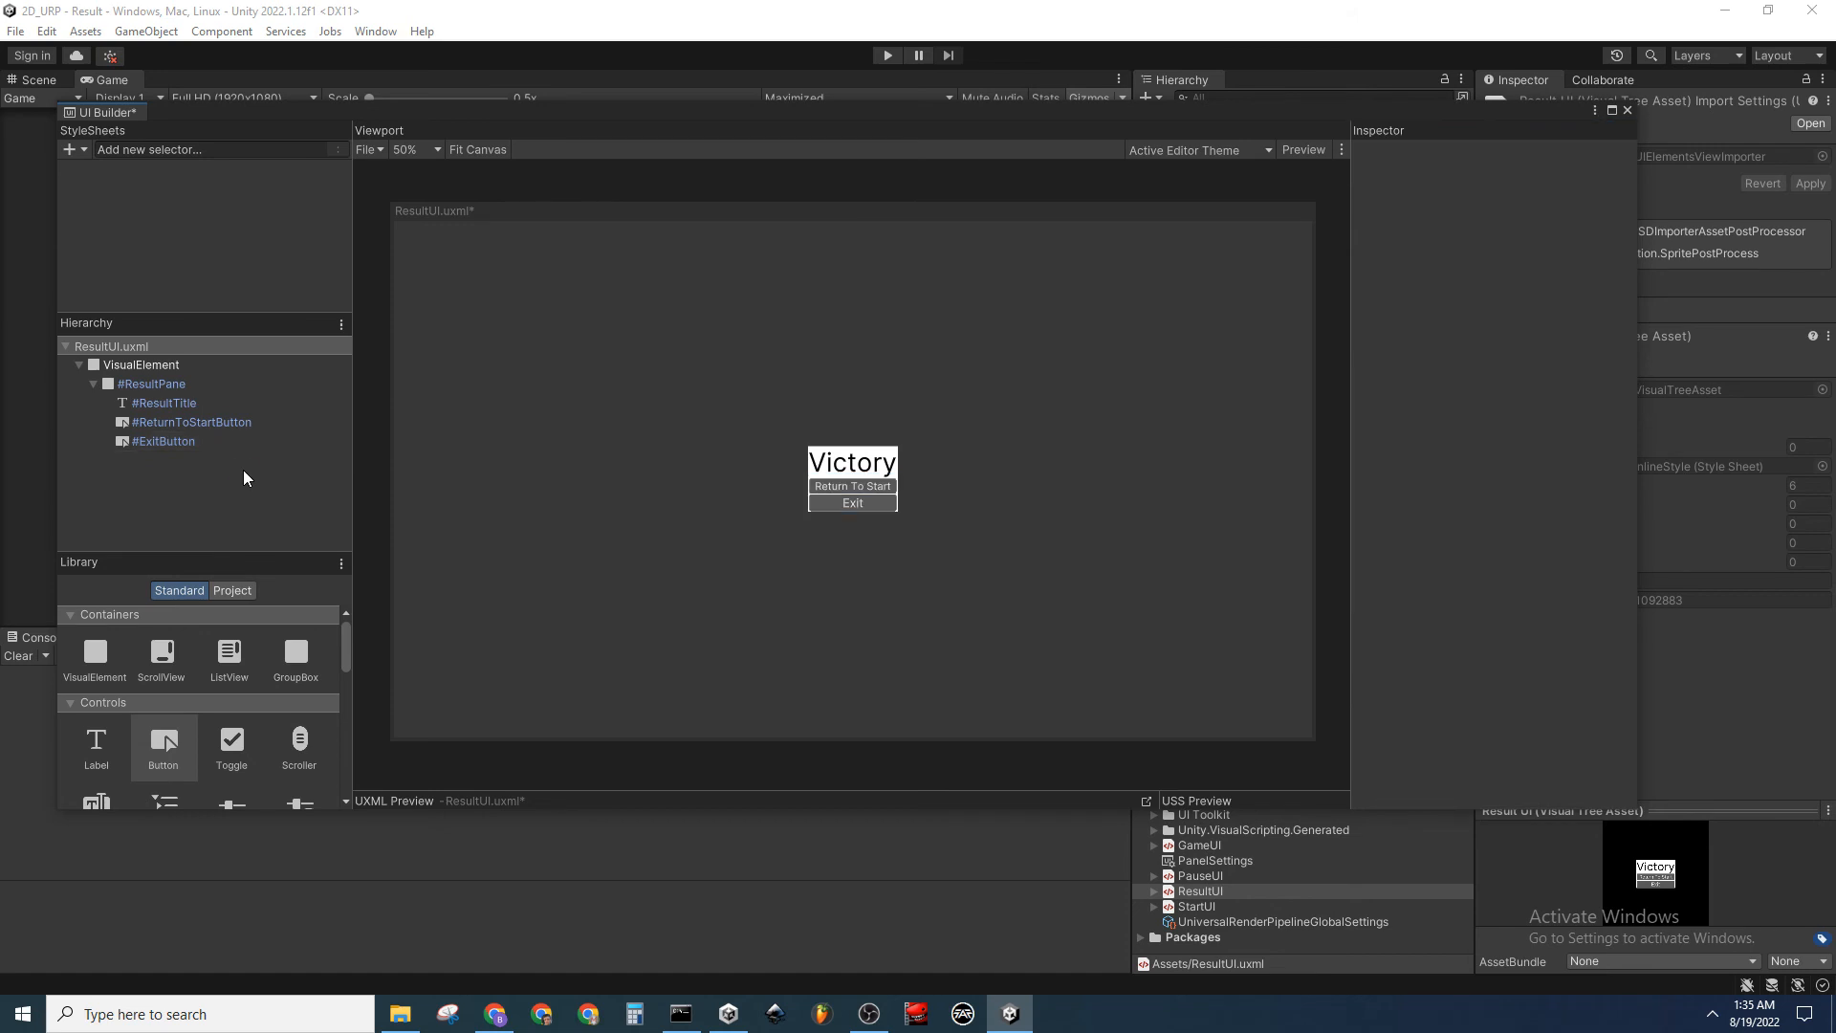
{"action": "key", "text": "ctrl+s"}
{"action": "left_click", "coordinate": [1627, 111]}
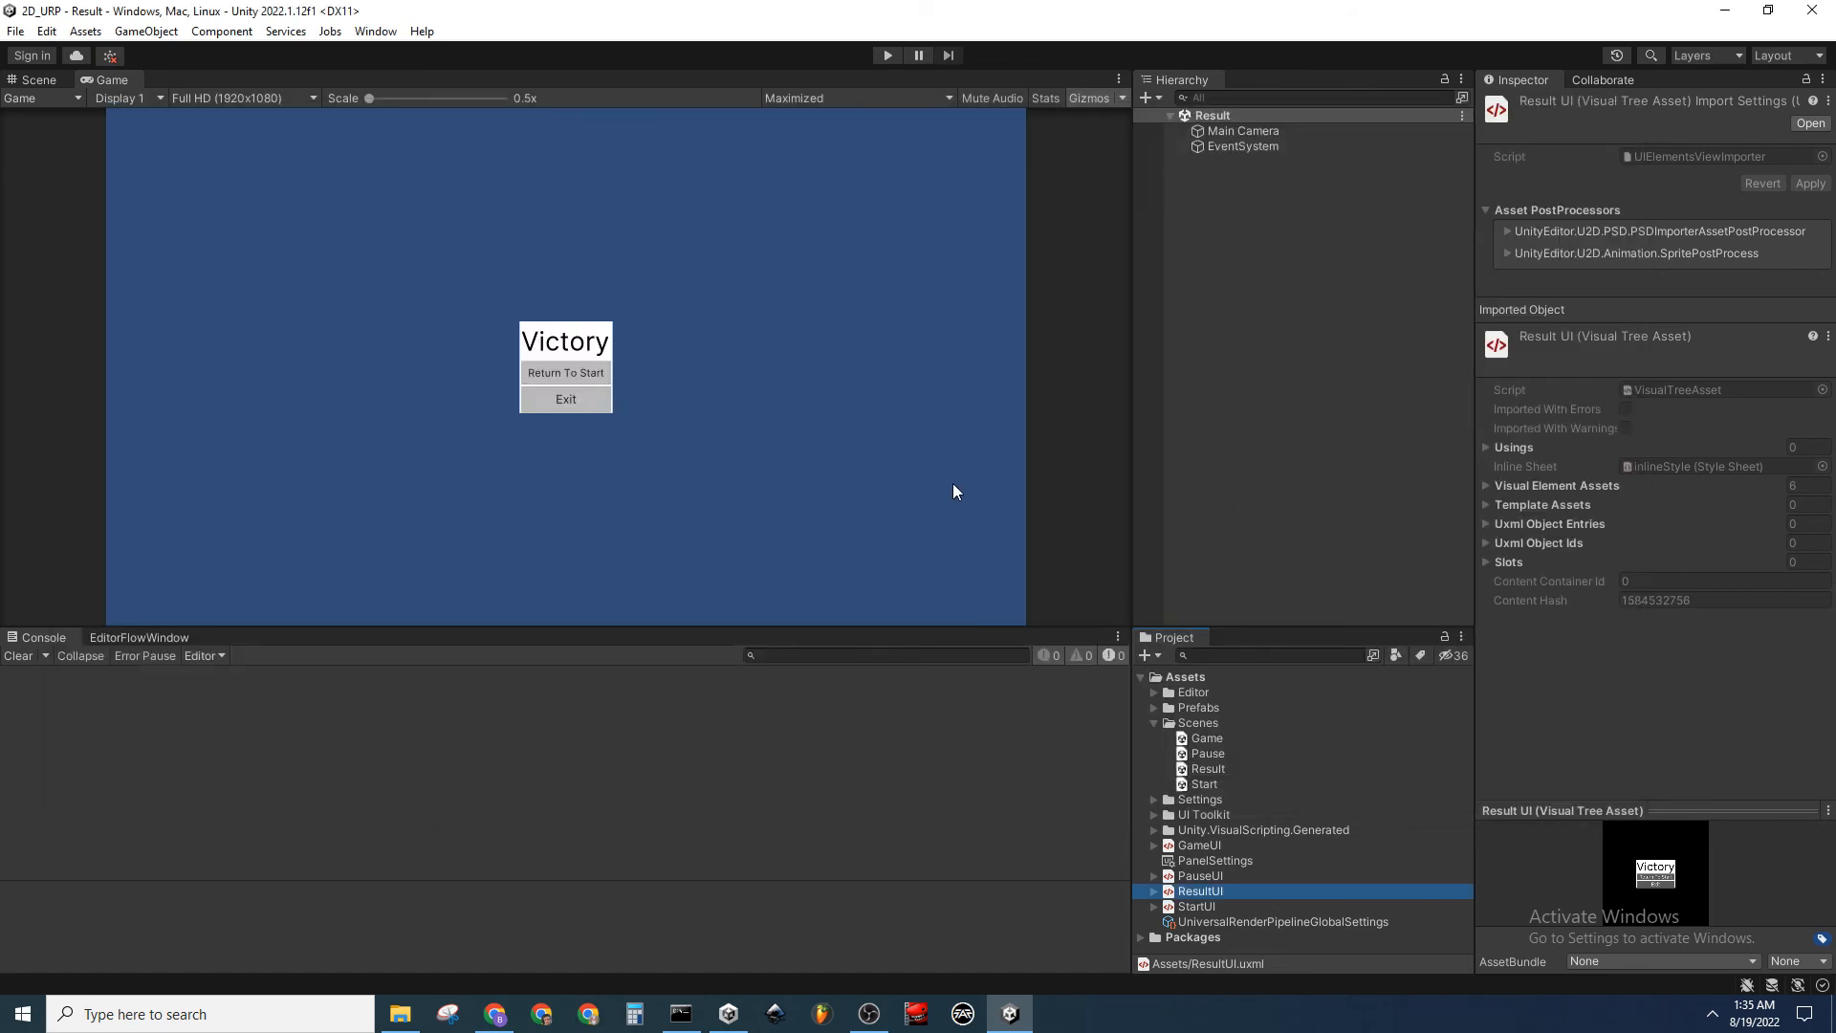
Set the Result scene's Main Camera background type to Solid Color and make the background black
{"action": "left_click", "coordinate": [1271, 135]}
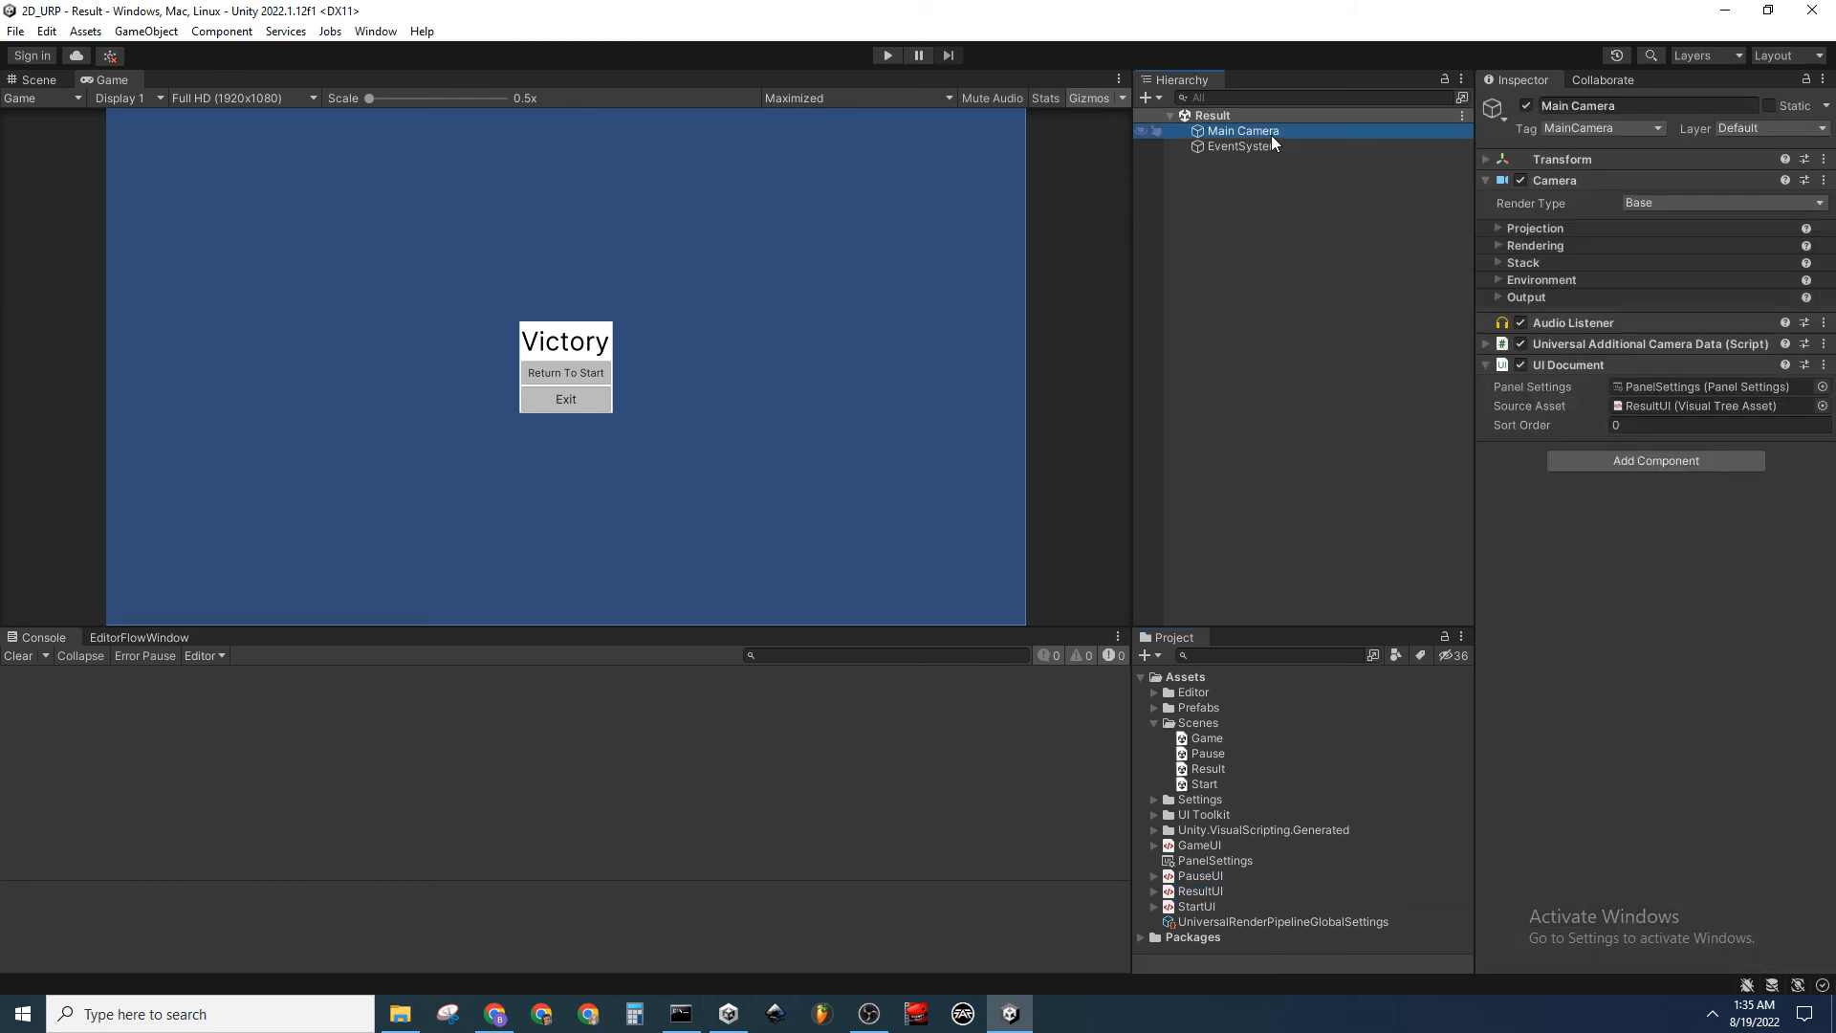
{"action": "left_click", "coordinate": [1498, 279]}
{"action": "left_click", "coordinate": [1656, 299]}
{"action": "left_click", "coordinate": [1685, 341]}
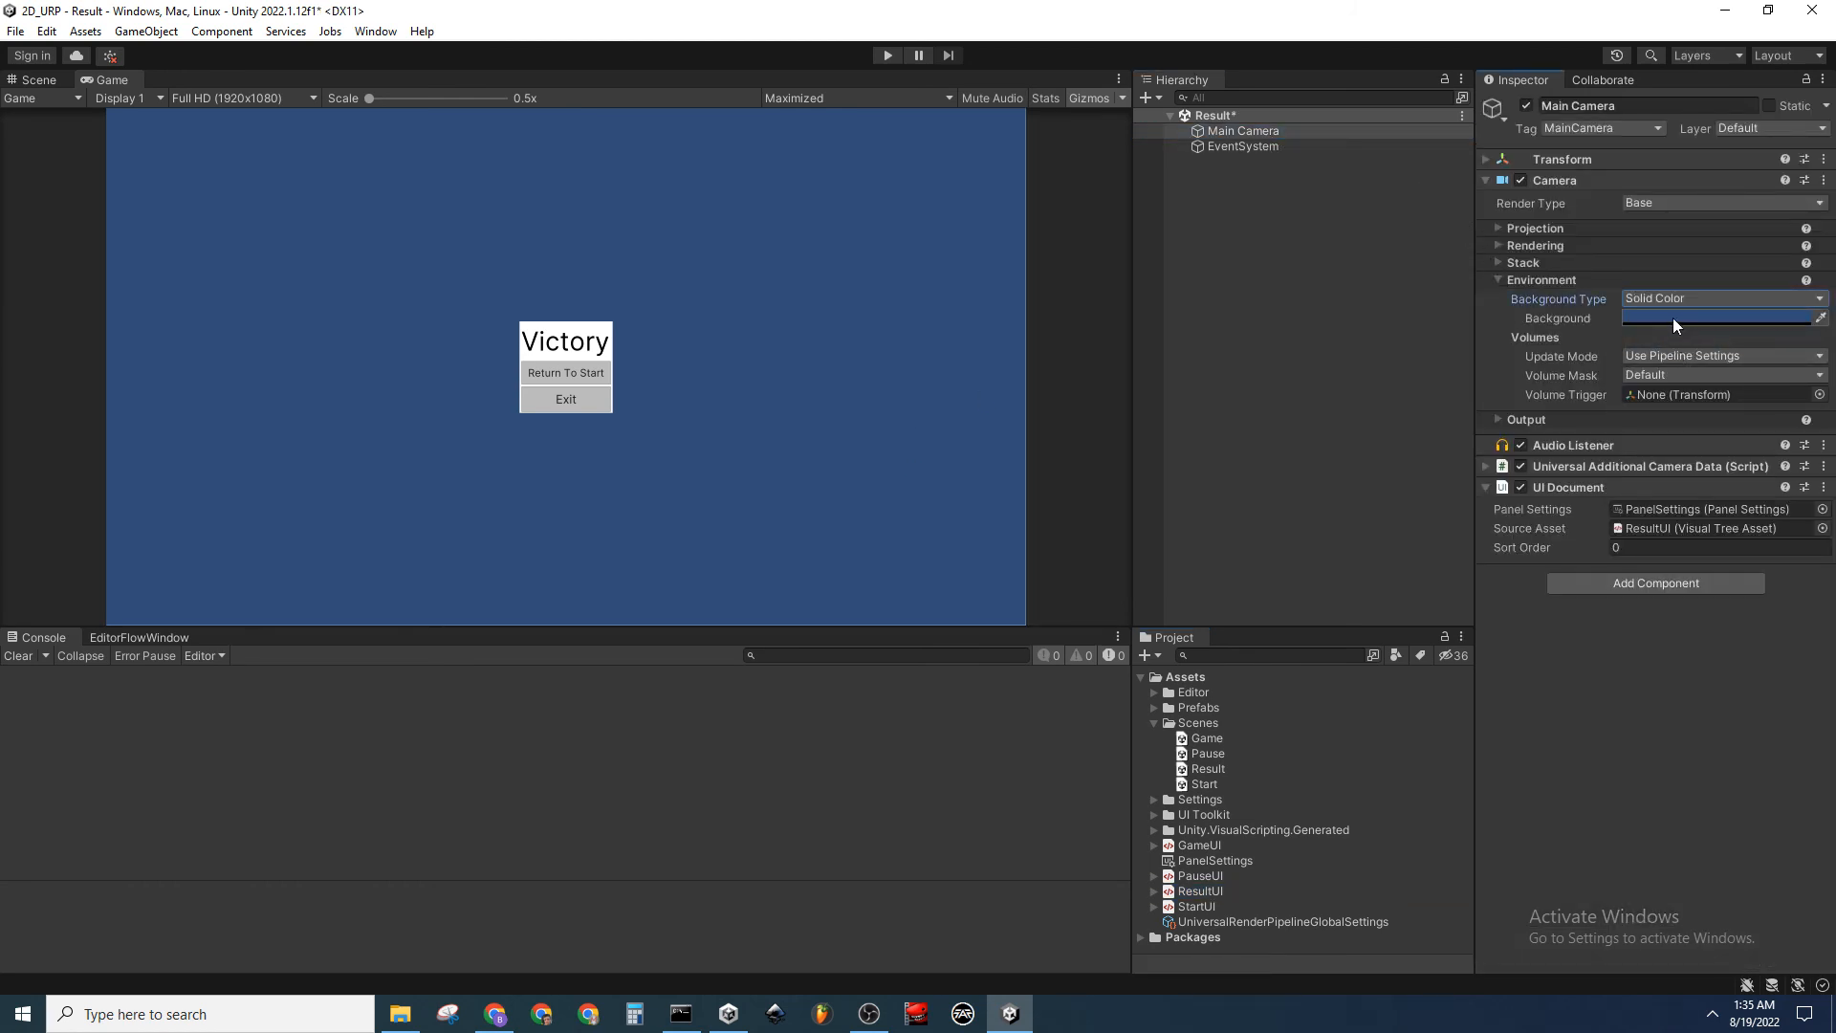
{"action": "left_click", "coordinate": [1673, 317]}
{"action": "left_click_drag", "start_coordinate": [1699, 468], "coordinate": [1666, 518]}
{"action": "left_click", "coordinate": [1818, 306]}
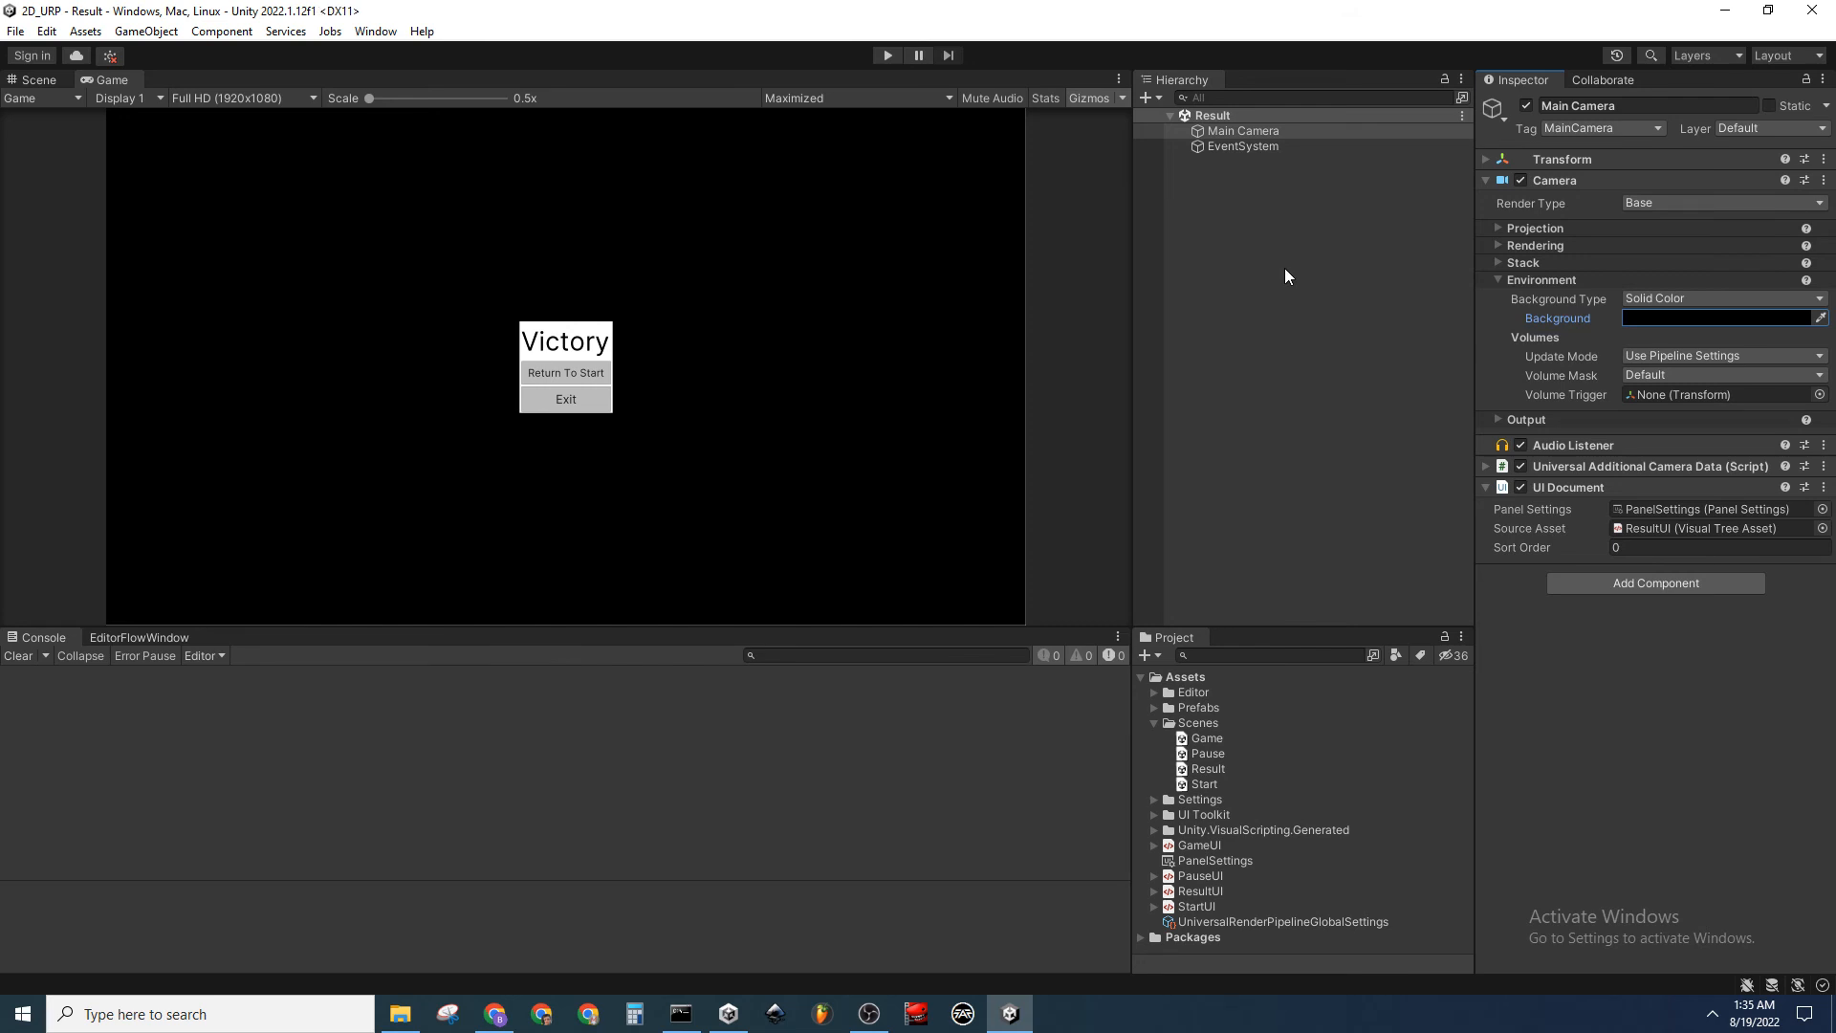
Play-test the Result scene, stop the run, and open the Game scene
{"action": "left_click", "coordinate": [880, 56]}
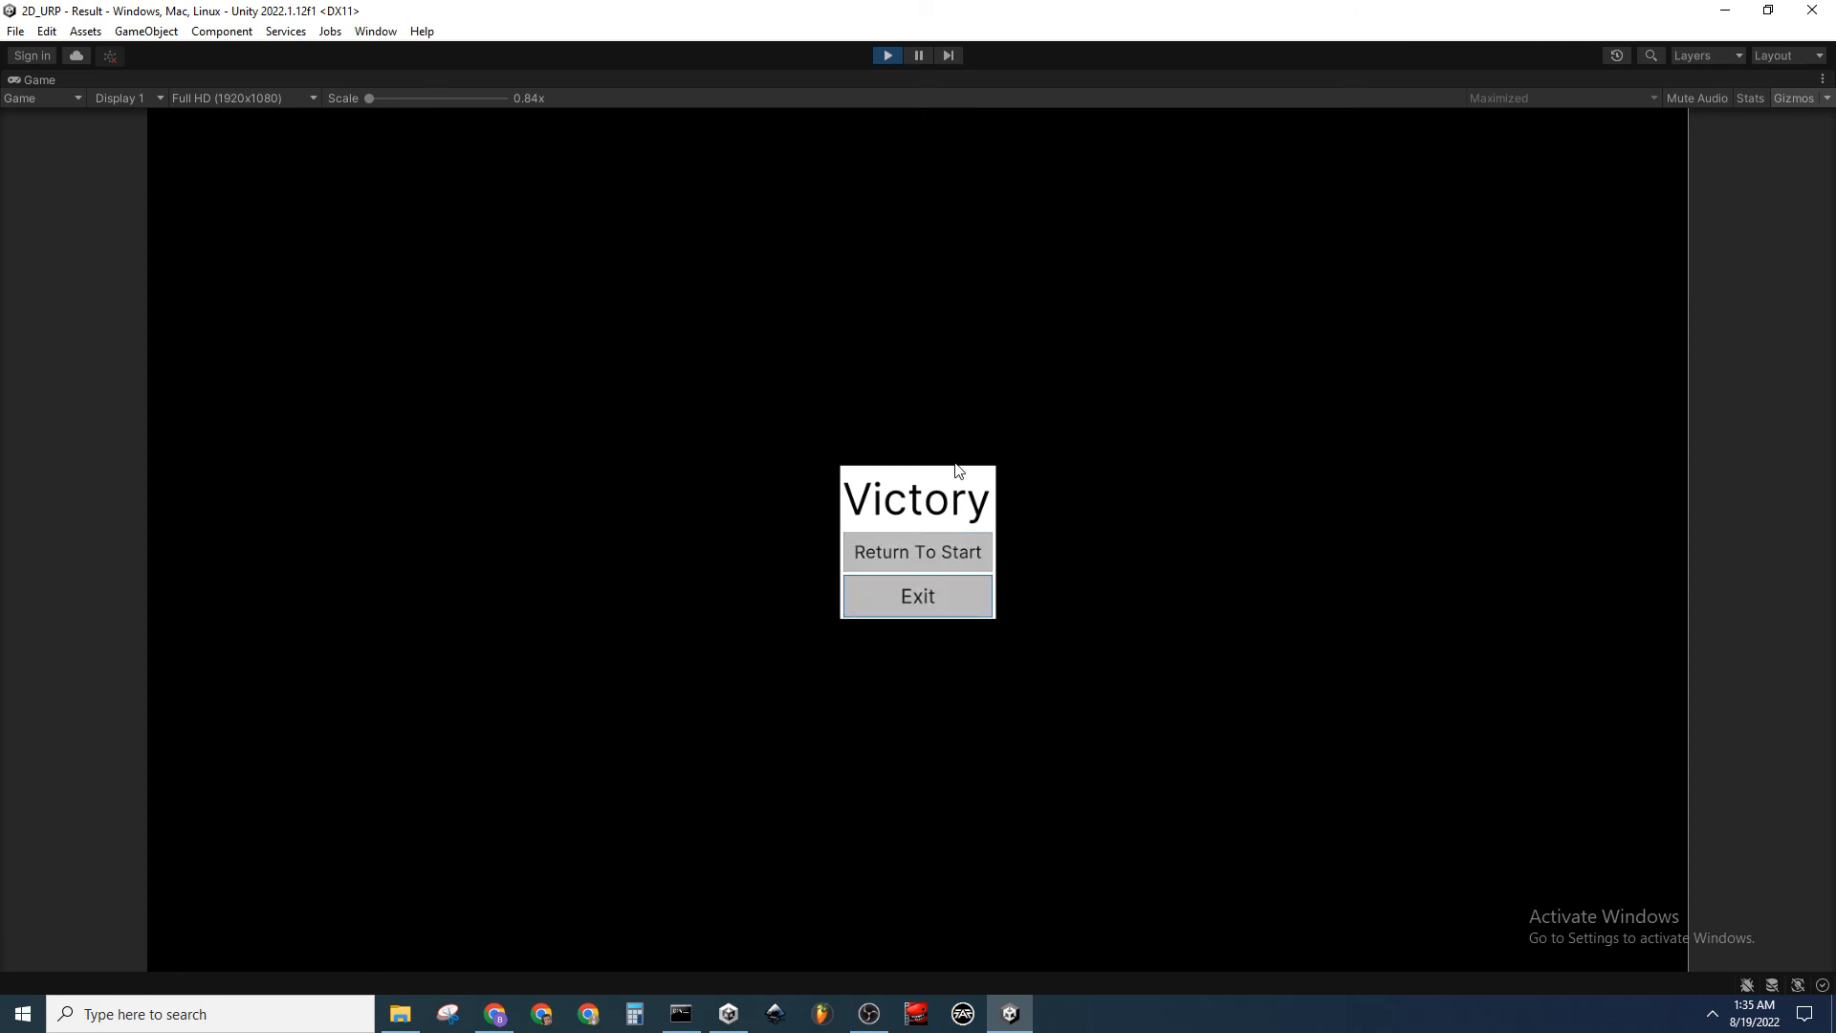
{"action": "left_click", "coordinate": [887, 55]}
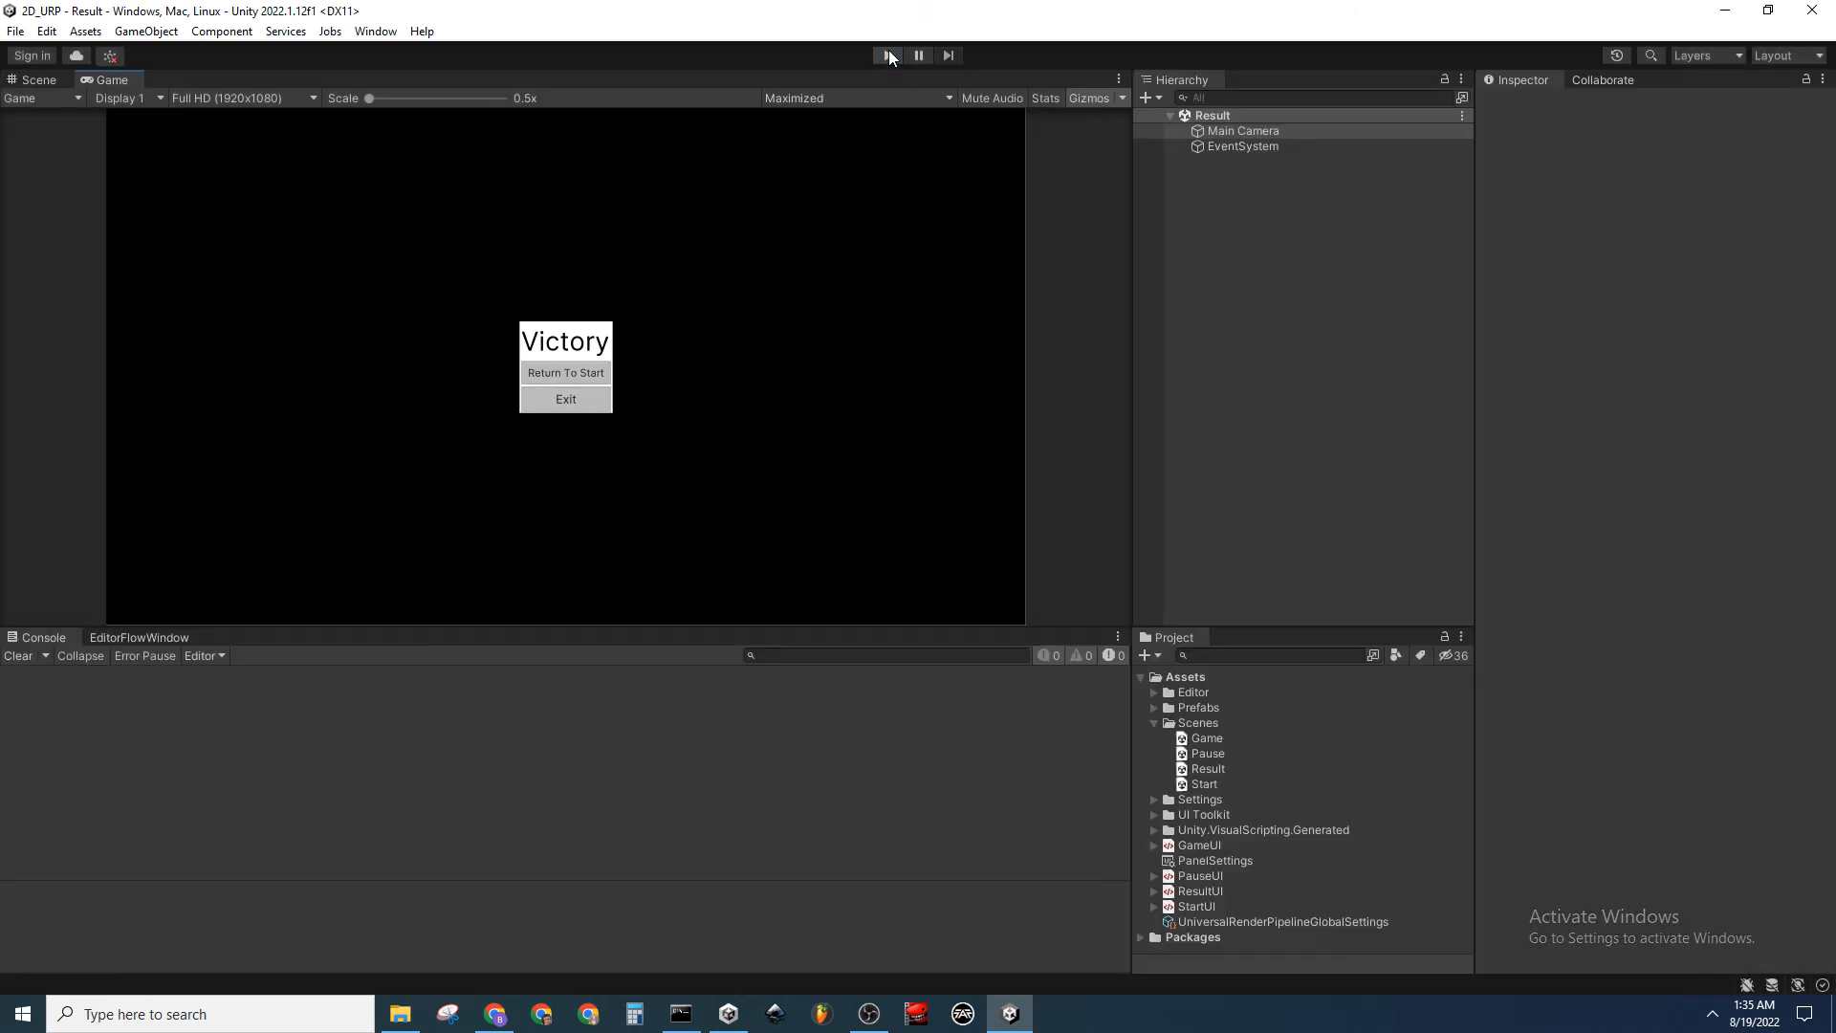
{"action": "double_click", "coordinate": [1207, 738]}
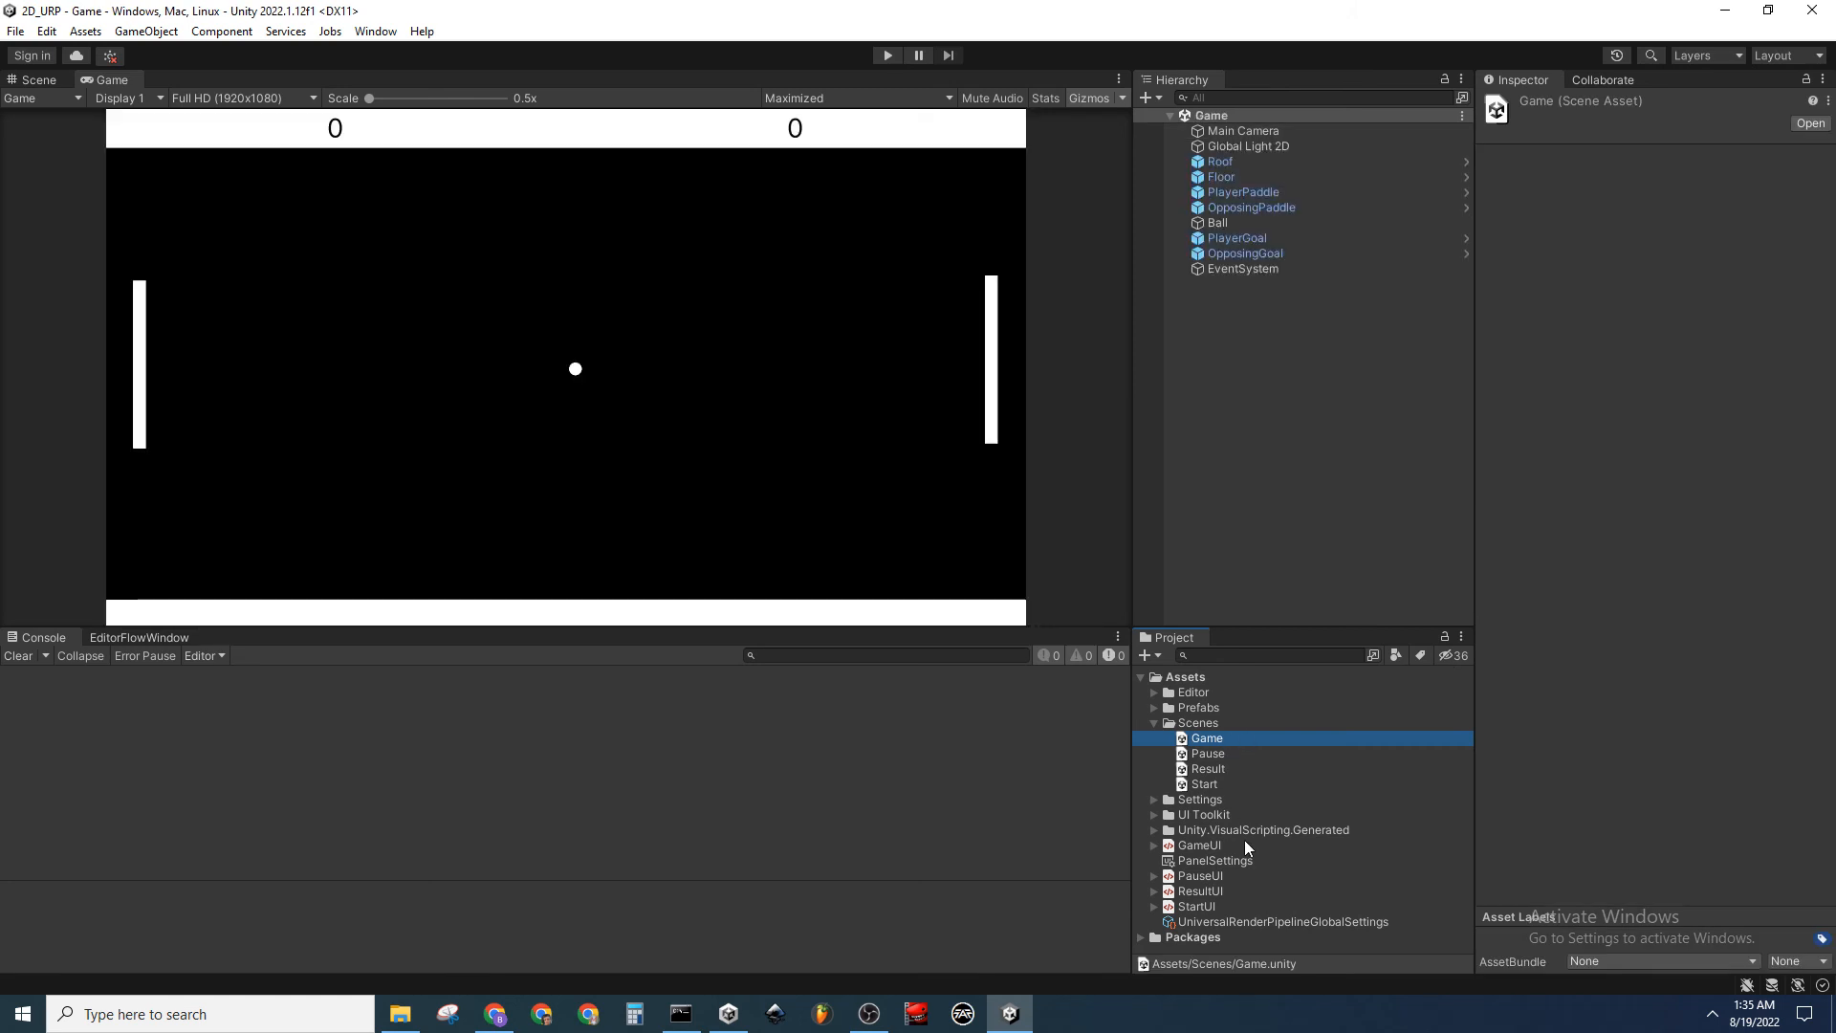
Open StartUI in the UI Builder and review the title and button elements inside StartPanel
{"action": "double_click", "coordinate": [1226, 909]}
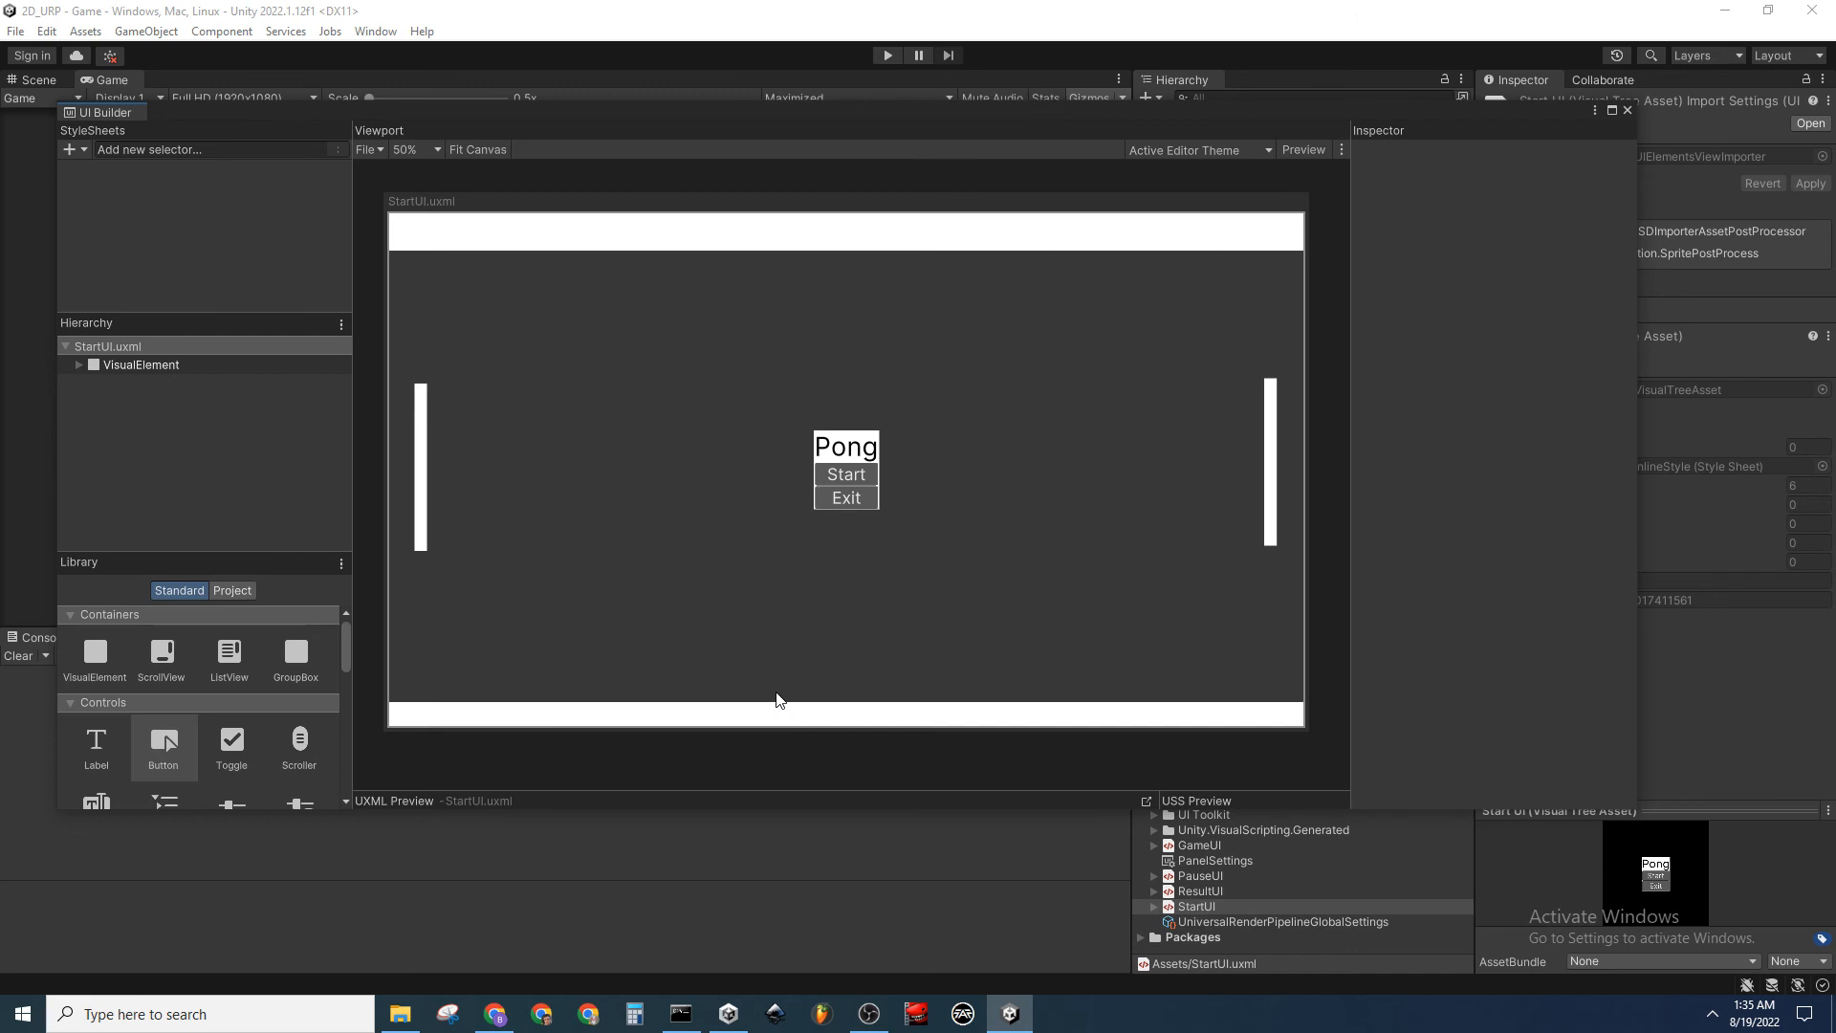
{"action": "left_click", "coordinate": [78, 365]}
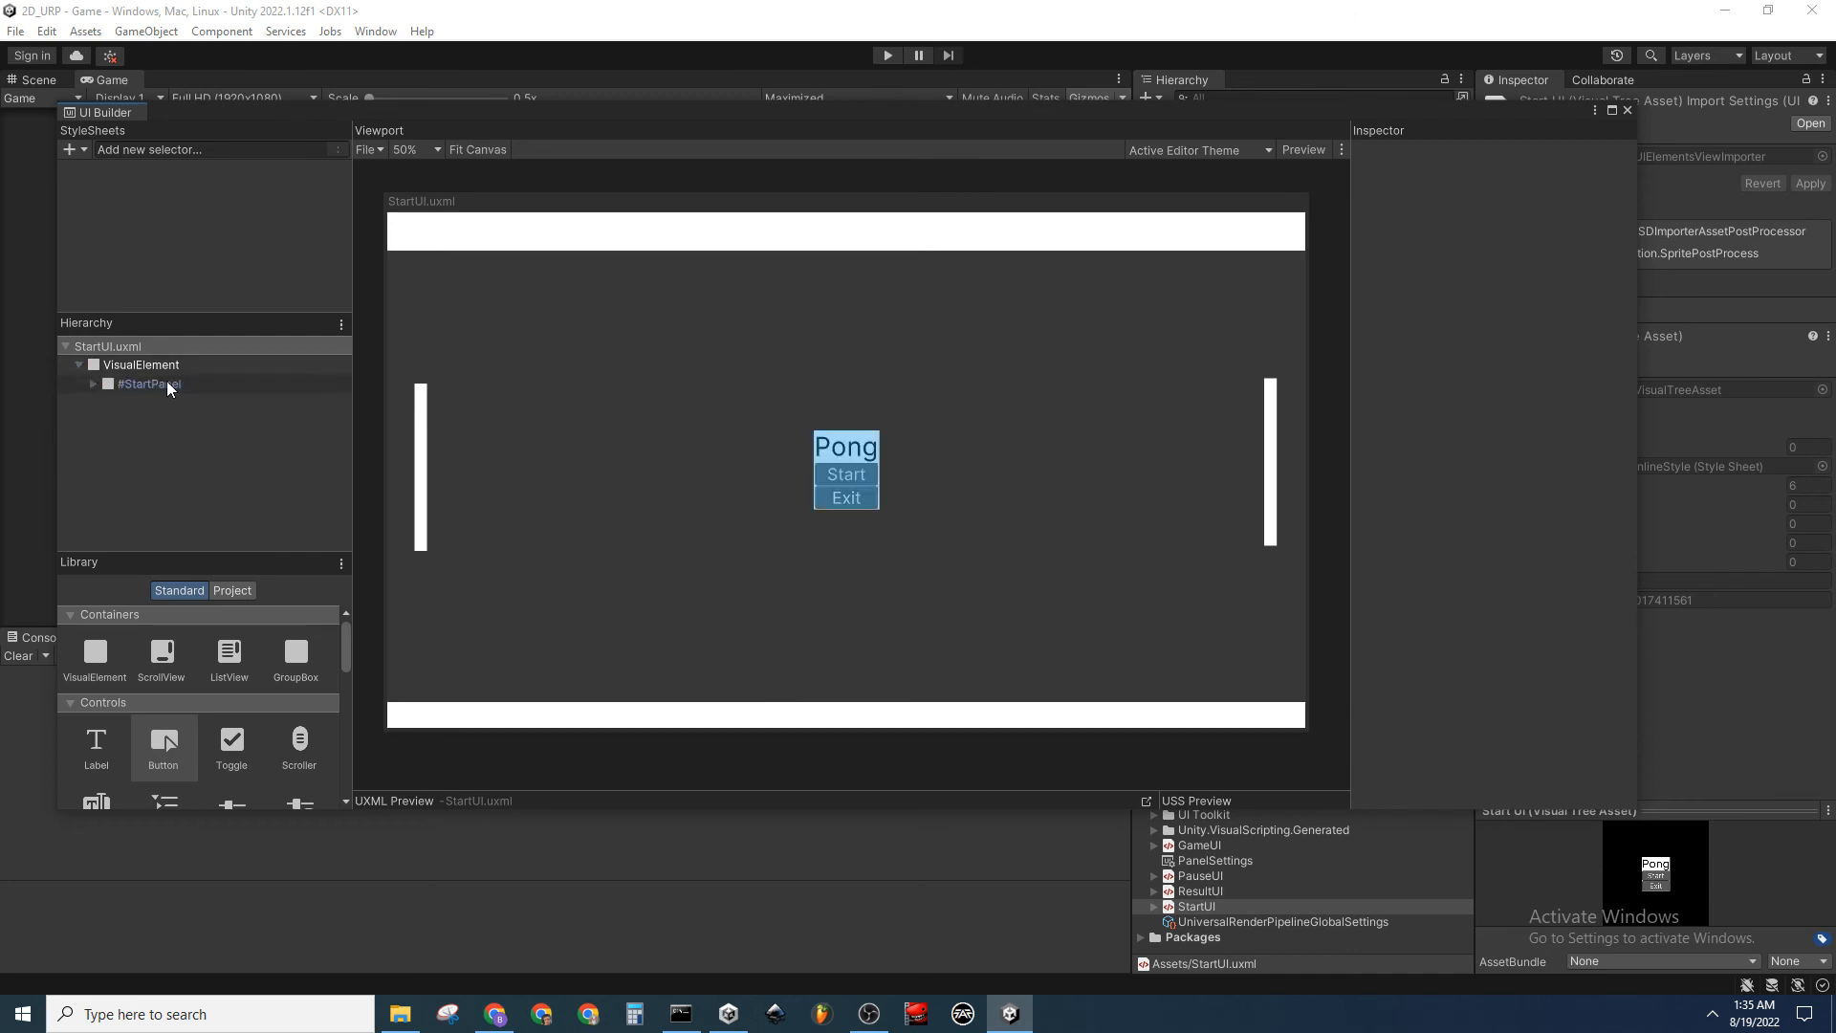
{"action": "left_click", "coordinate": [166, 383]}
{"action": "left_click", "coordinate": [92, 385]}
{"action": "left_click", "coordinate": [187, 405]}
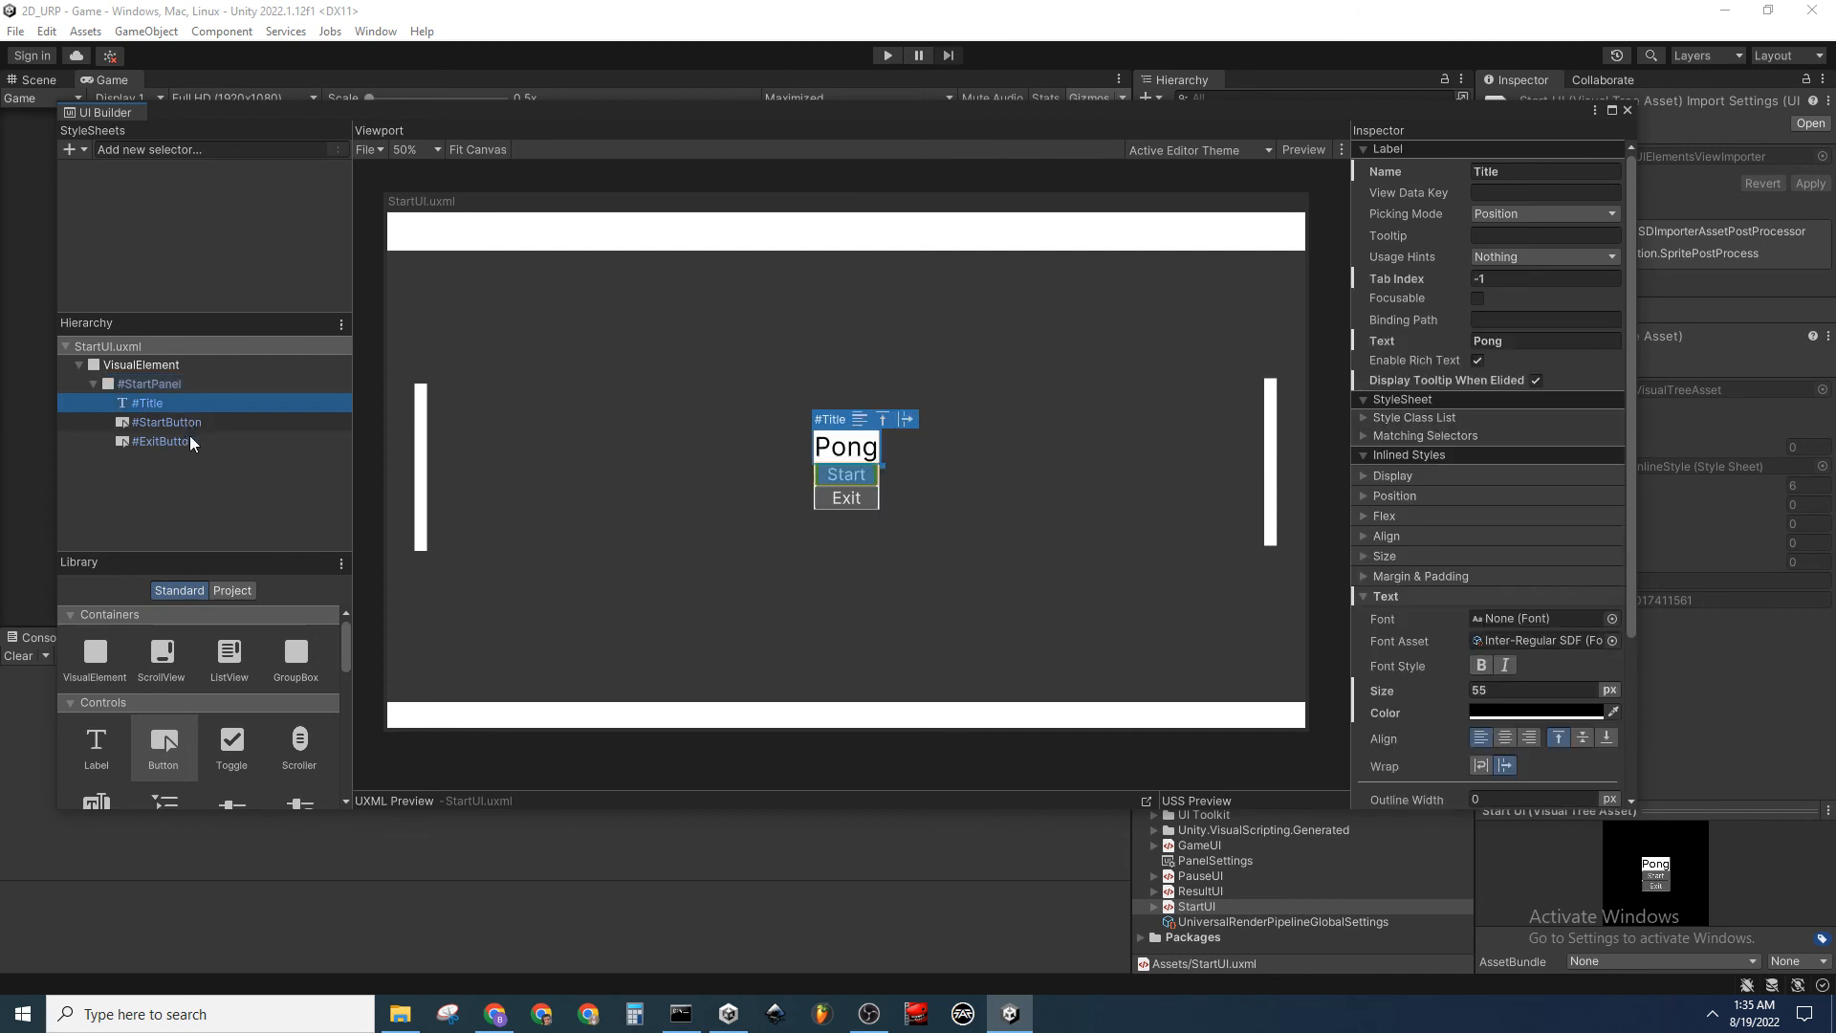
{"action": "left_click", "coordinate": [189, 435]}
{"action": "left_click", "coordinate": [191, 441]}
{"action": "left_click", "coordinate": [195, 488]}
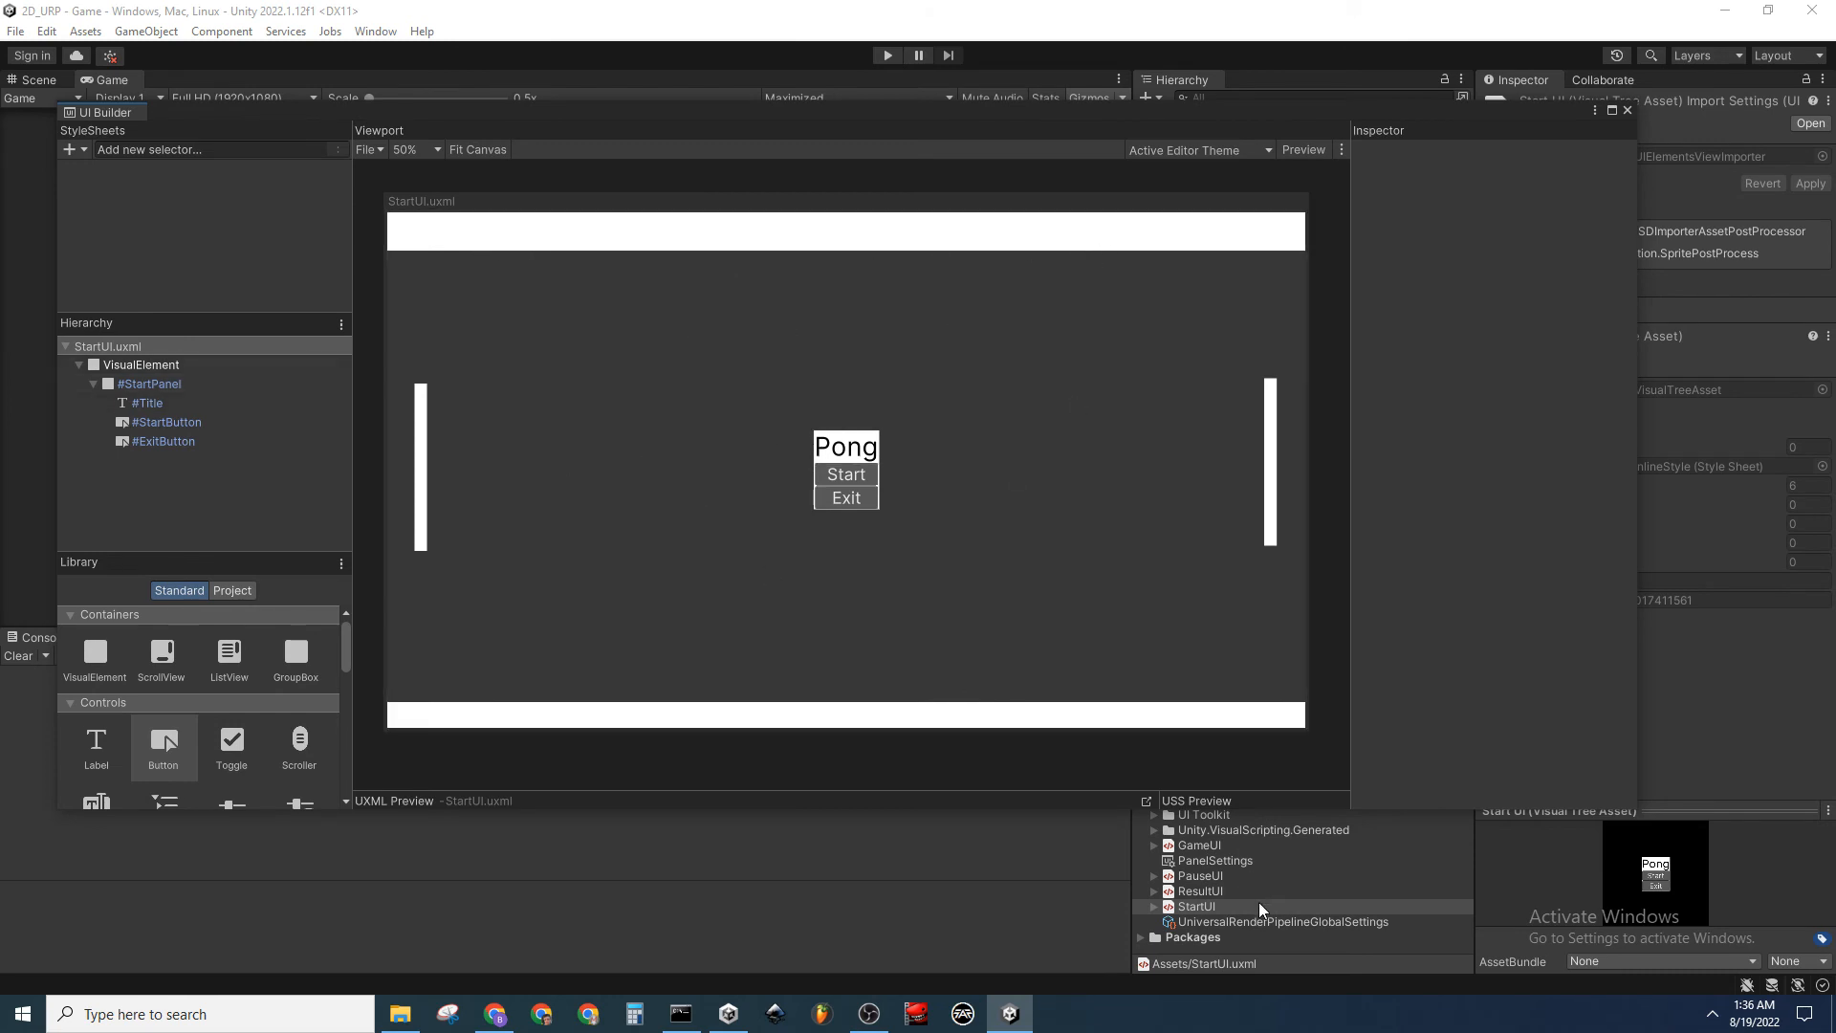
Open GameUI in the UI Builder and examine the Background and Display styles of its root VisualElement
{"action": "double_click", "coordinate": [1226, 844]}
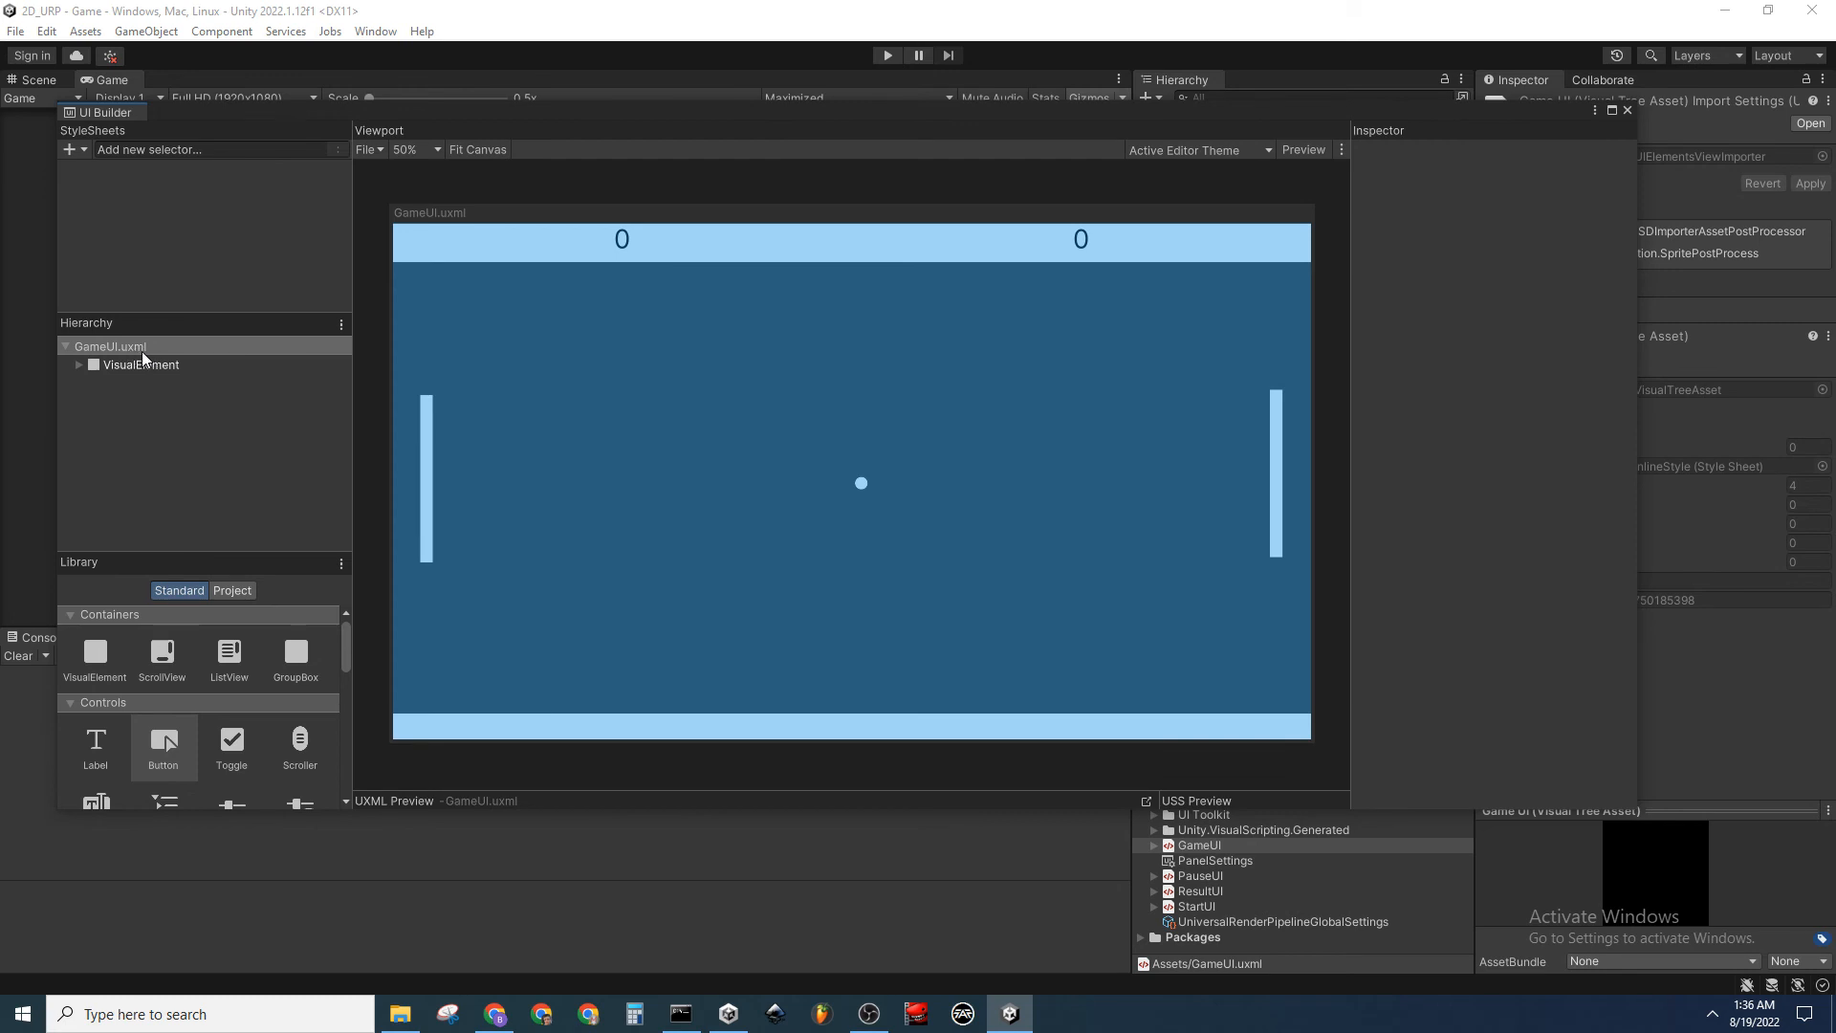
{"action": "right_click", "coordinate": [175, 348]}
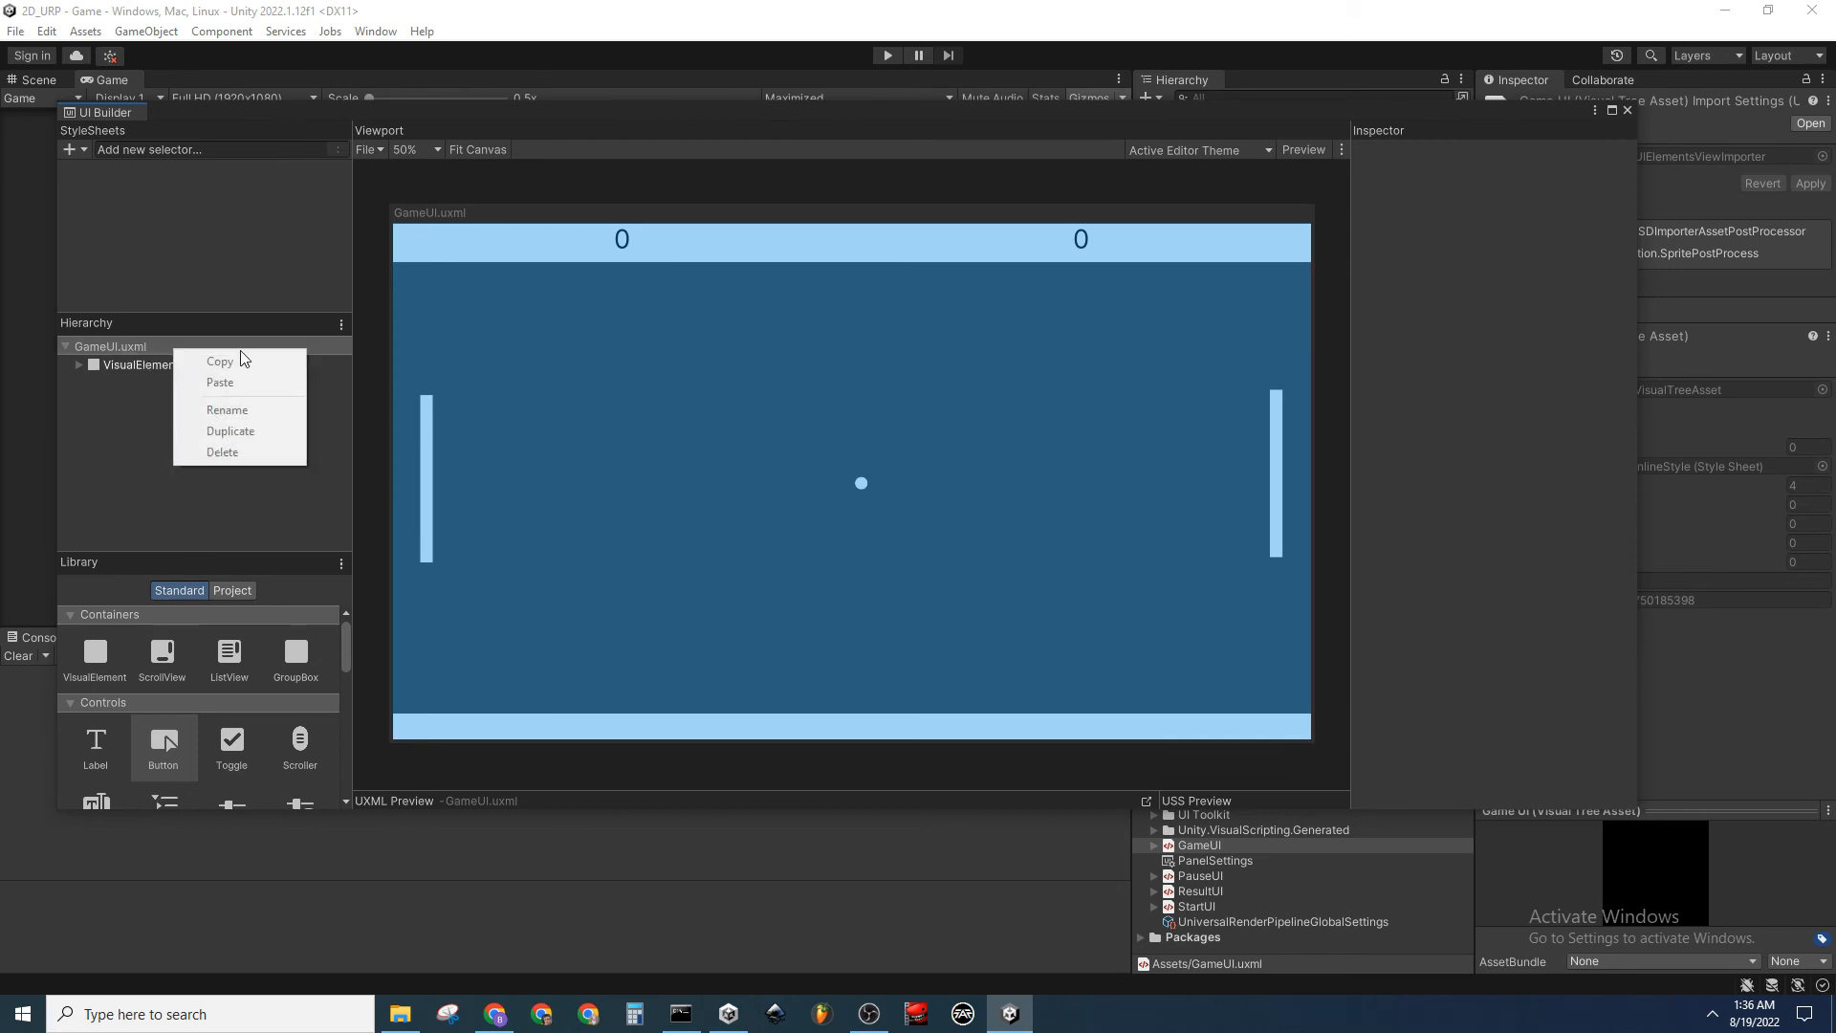
{"action": "left_click", "coordinate": [249, 453]}
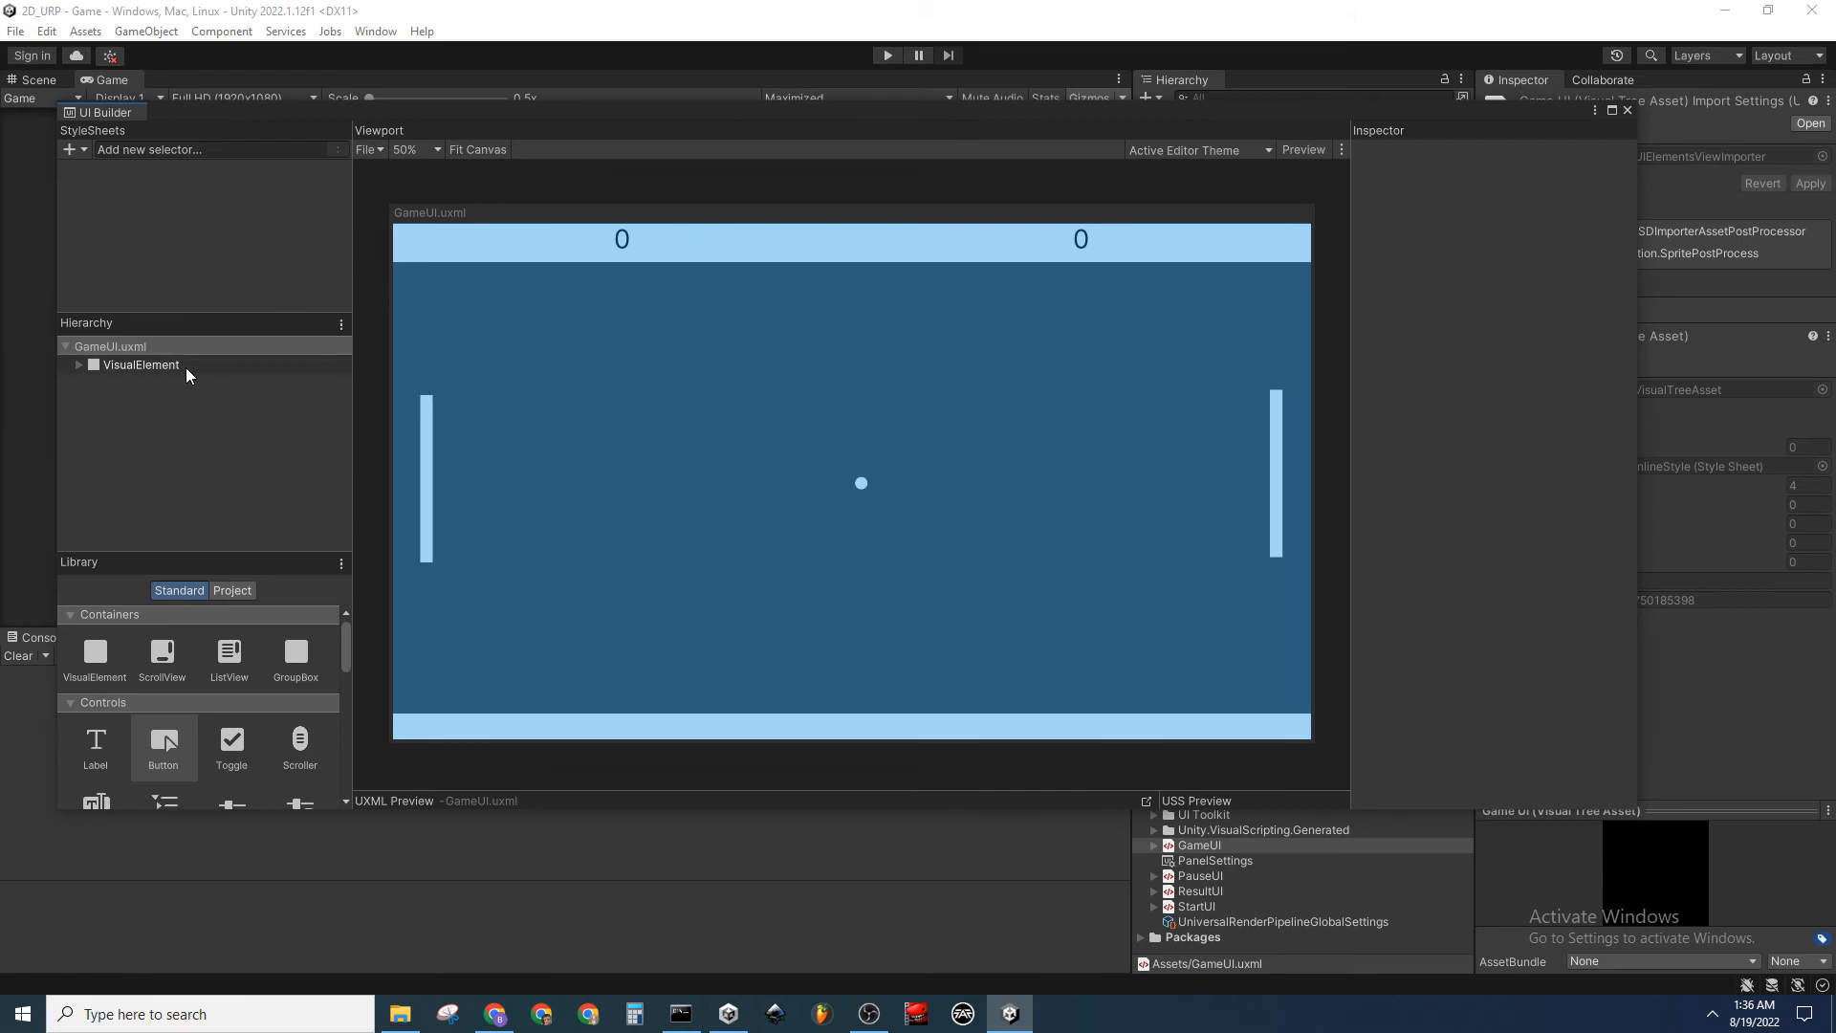
{"action": "left_click", "coordinate": [184, 366]}
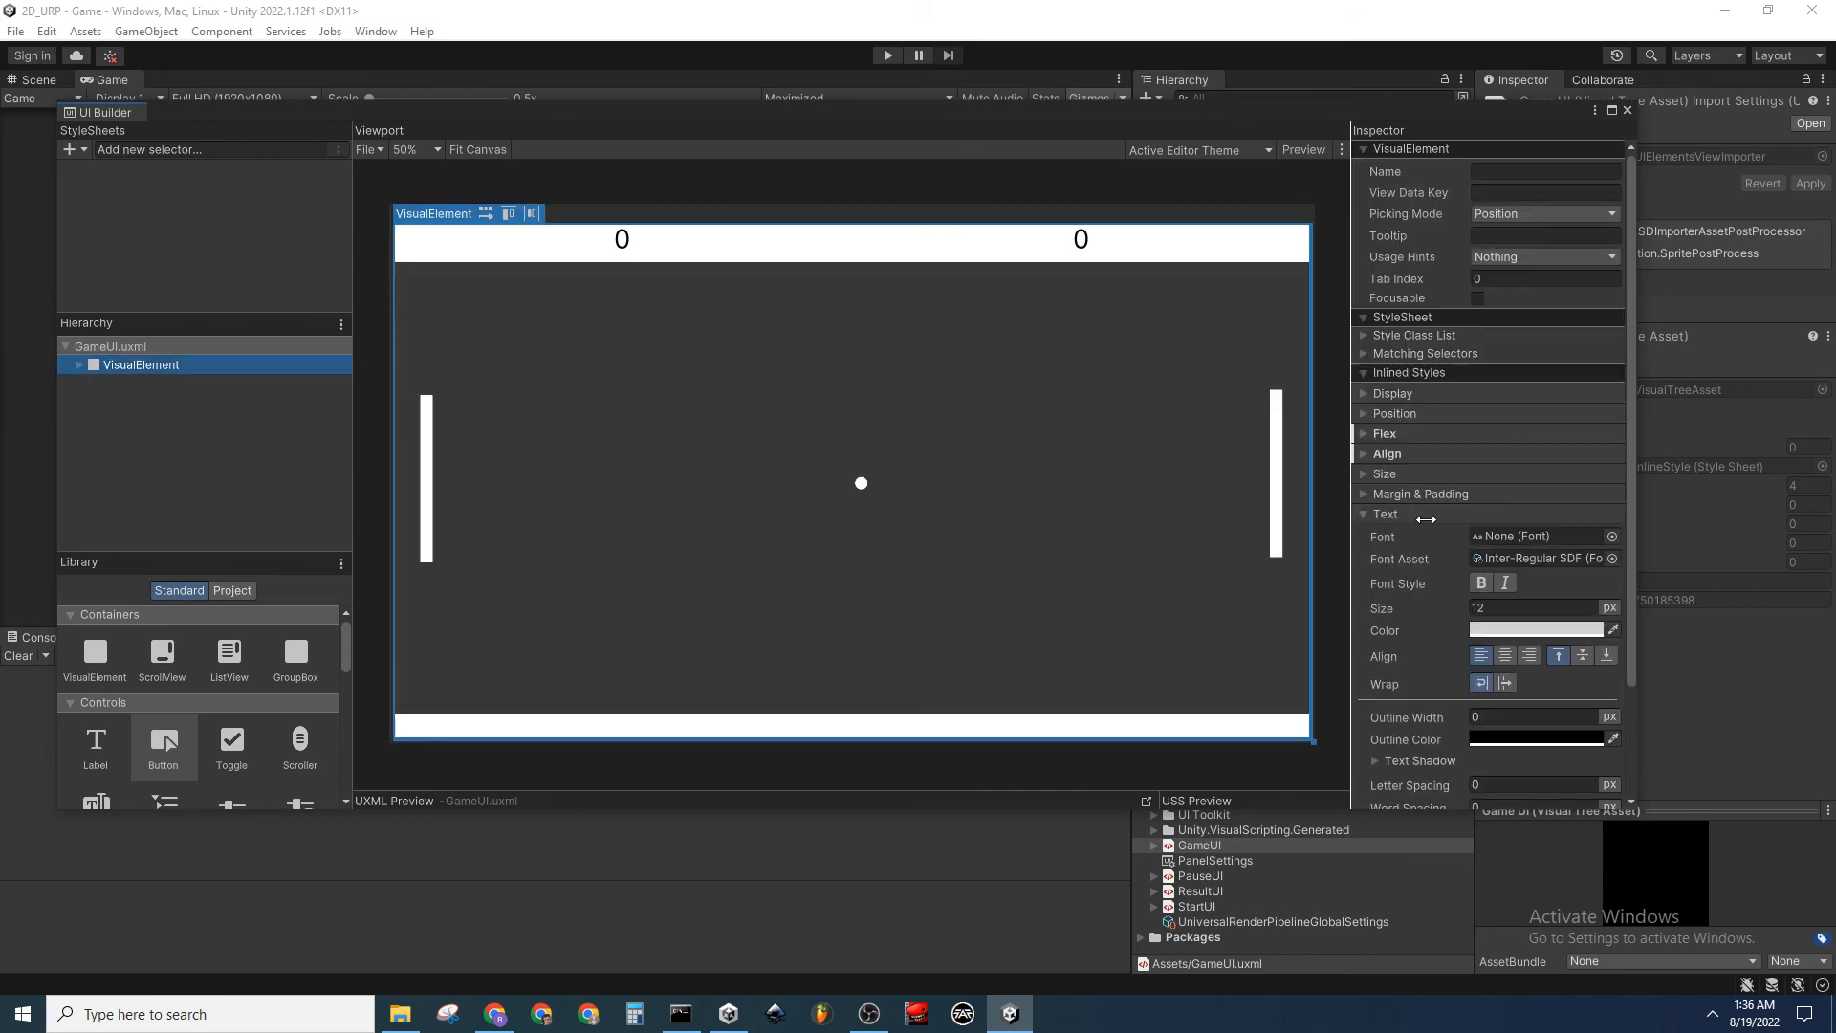
{"action": "left_click", "coordinate": [1364, 512]}
{"action": "left_click", "coordinate": [1363, 535]}
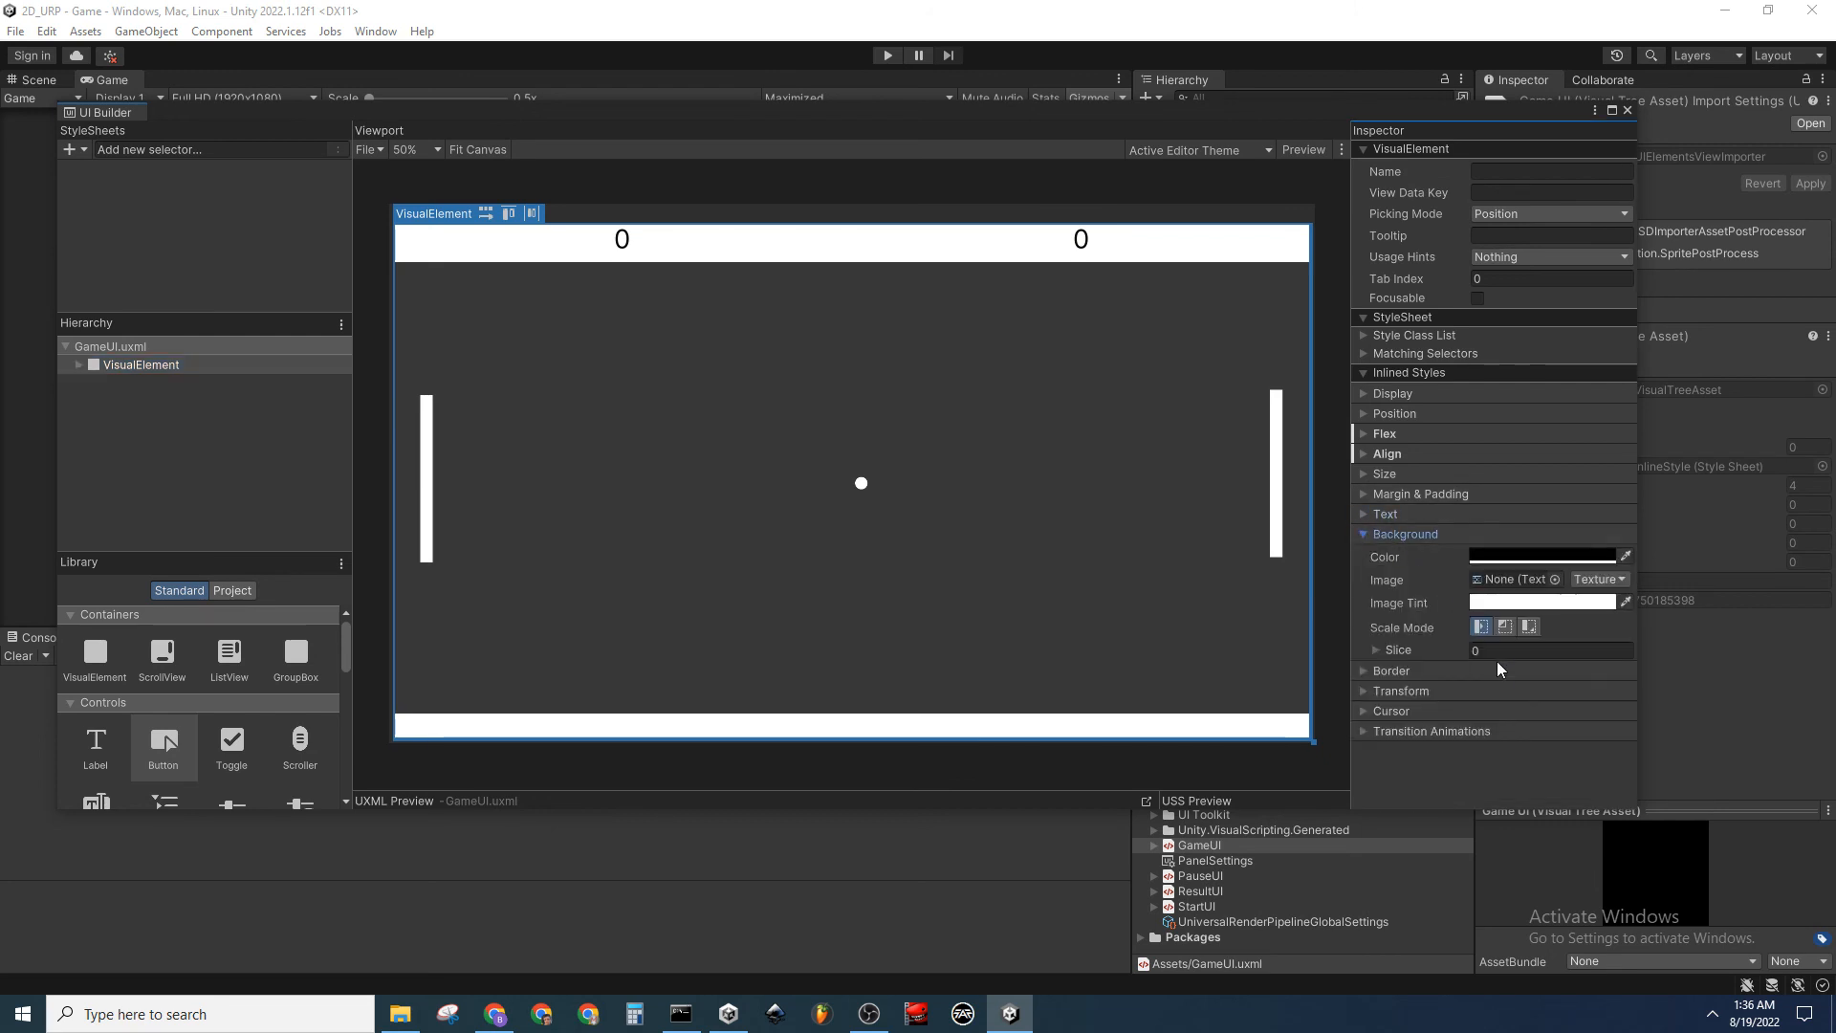
{"action": "left_click", "coordinate": [1363, 534]}
{"action": "left_click", "coordinate": [1360, 394]}
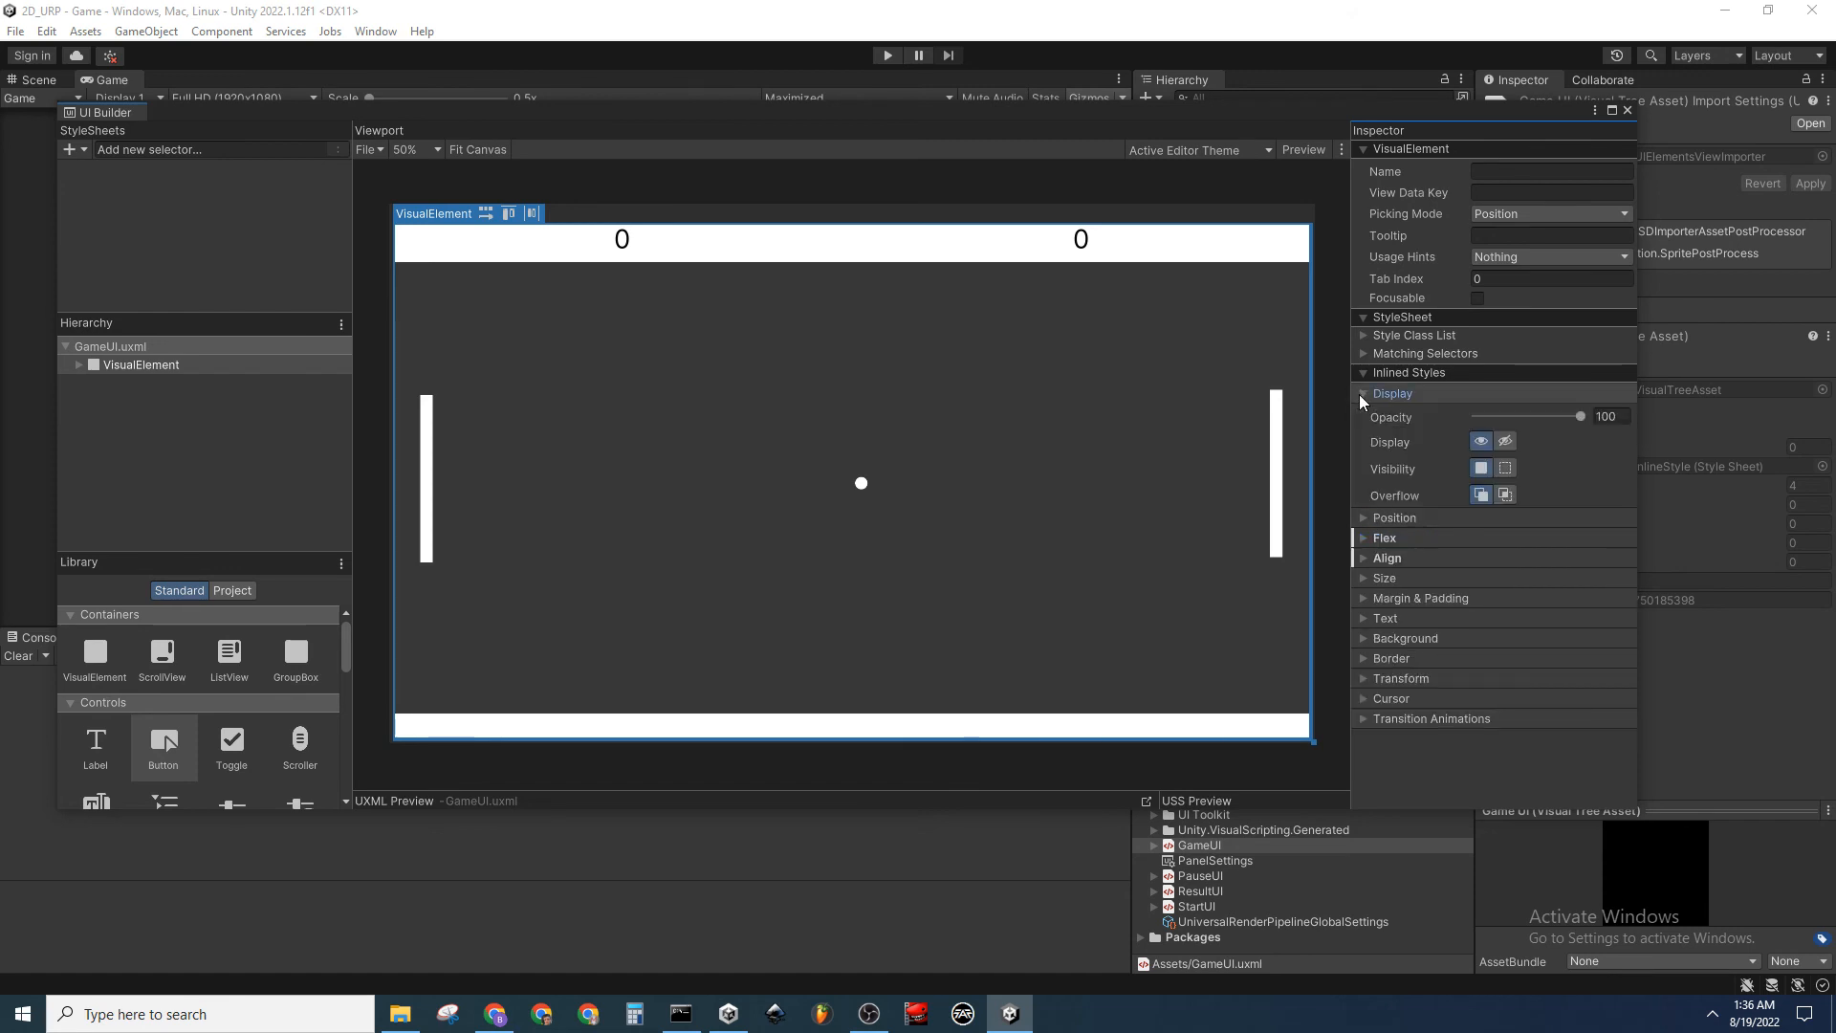
{"action": "left_click", "coordinate": [1362, 394]}
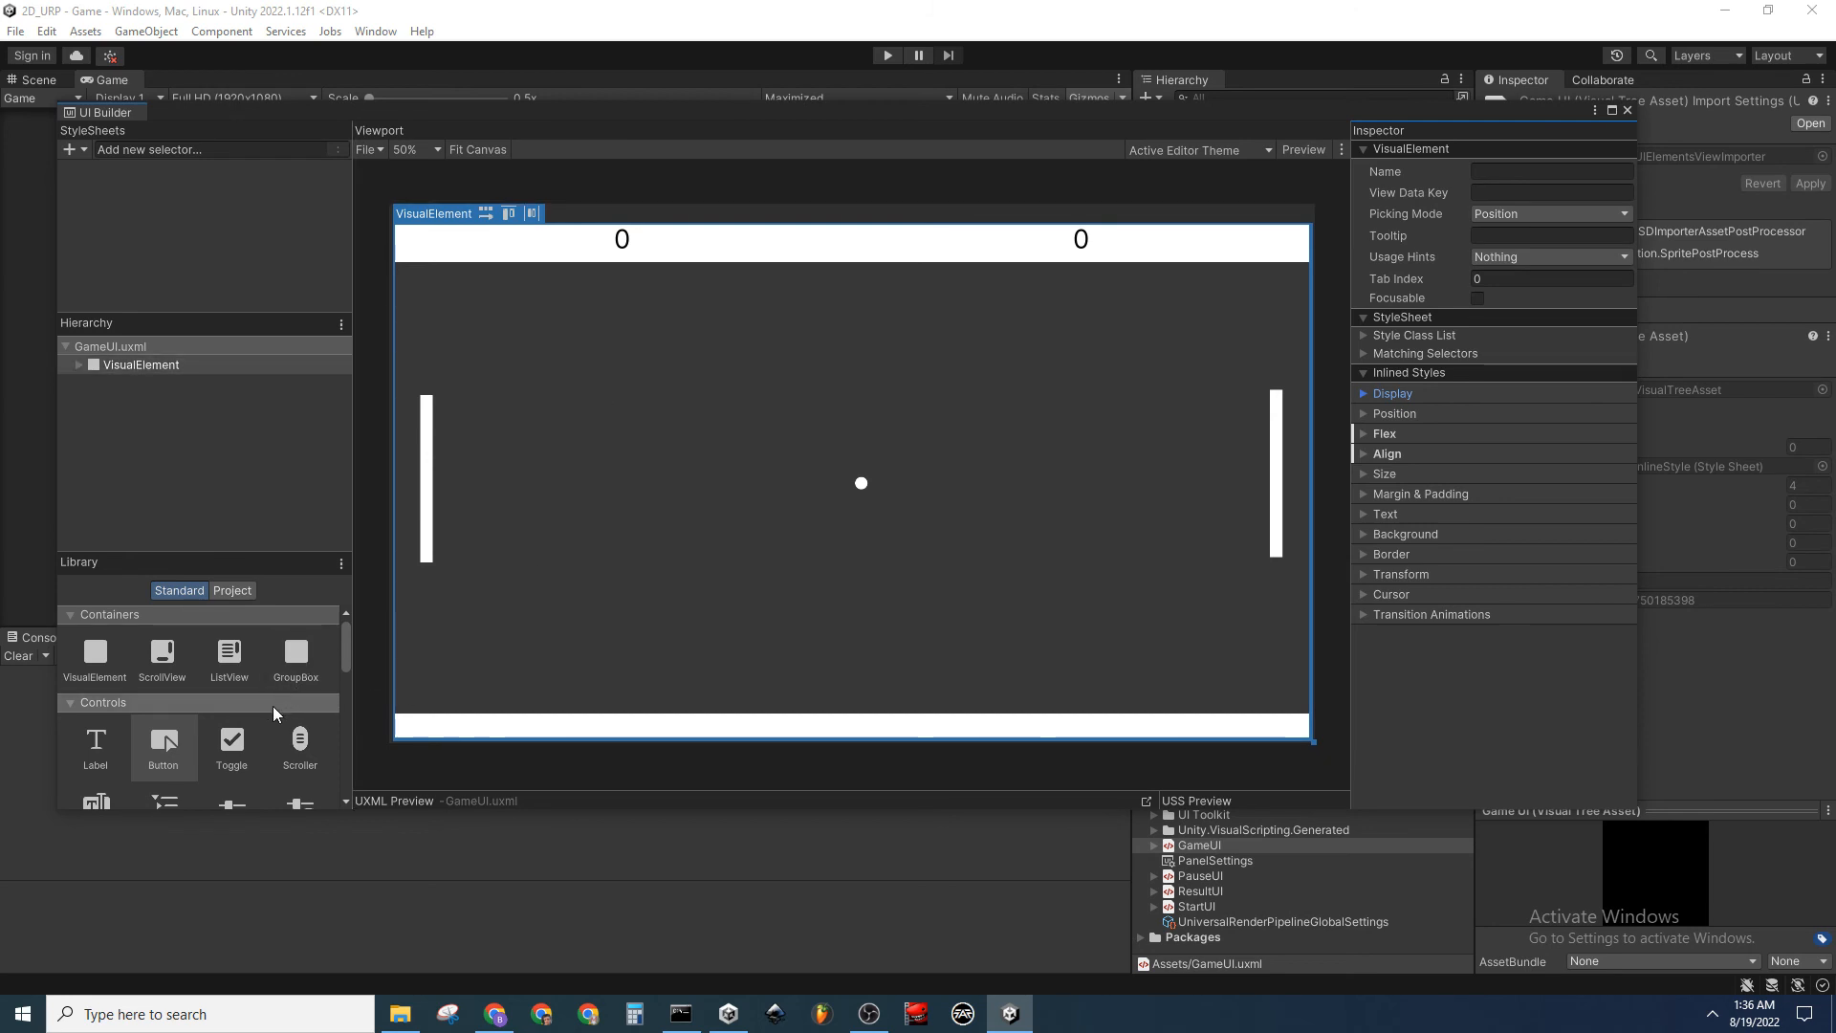
Browse the standard library's containers, controls and numeric fields available for UI documents
{"action": "scroll", "coordinate": [266, 693], "scroll_direction": "down", "scroll_amount": 6}
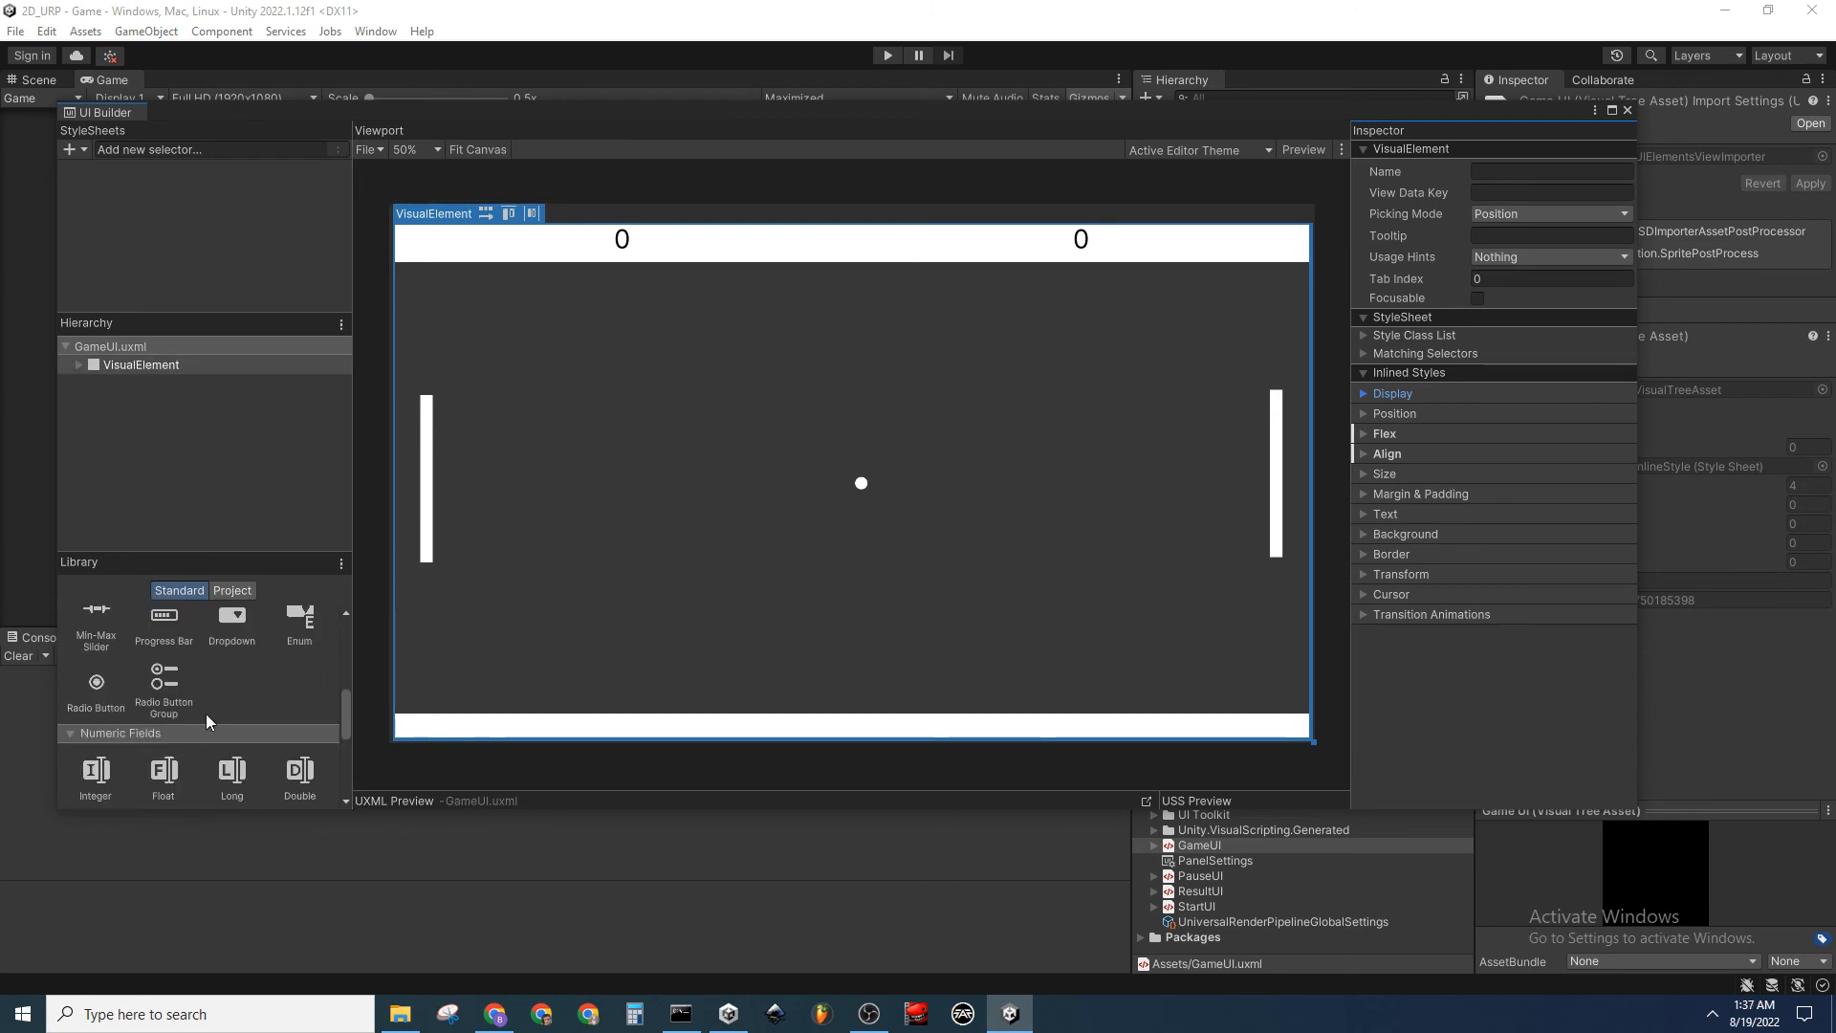
{"action": "scroll", "coordinate": [206, 724], "scroll_direction": "down", "scroll_amount": 5}
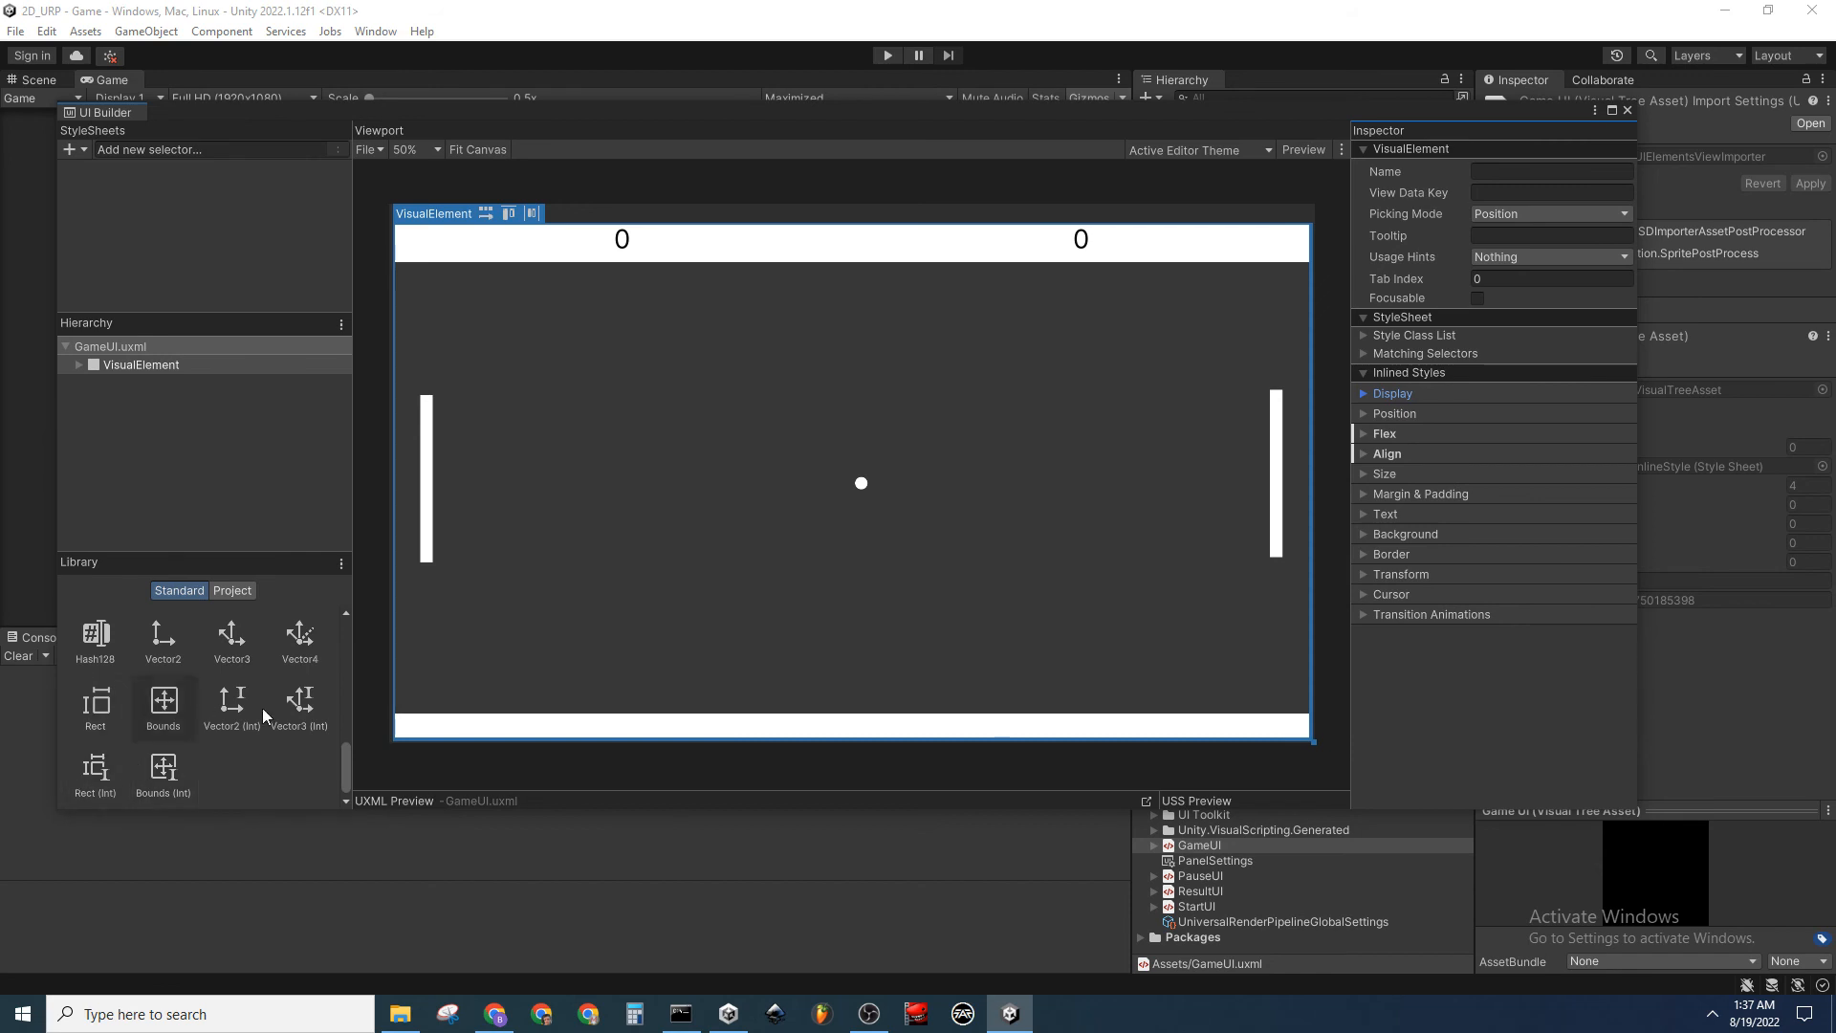
{"action": "scroll", "coordinate": [199, 702], "scroll_direction": "up", "scroll_amount": 5}
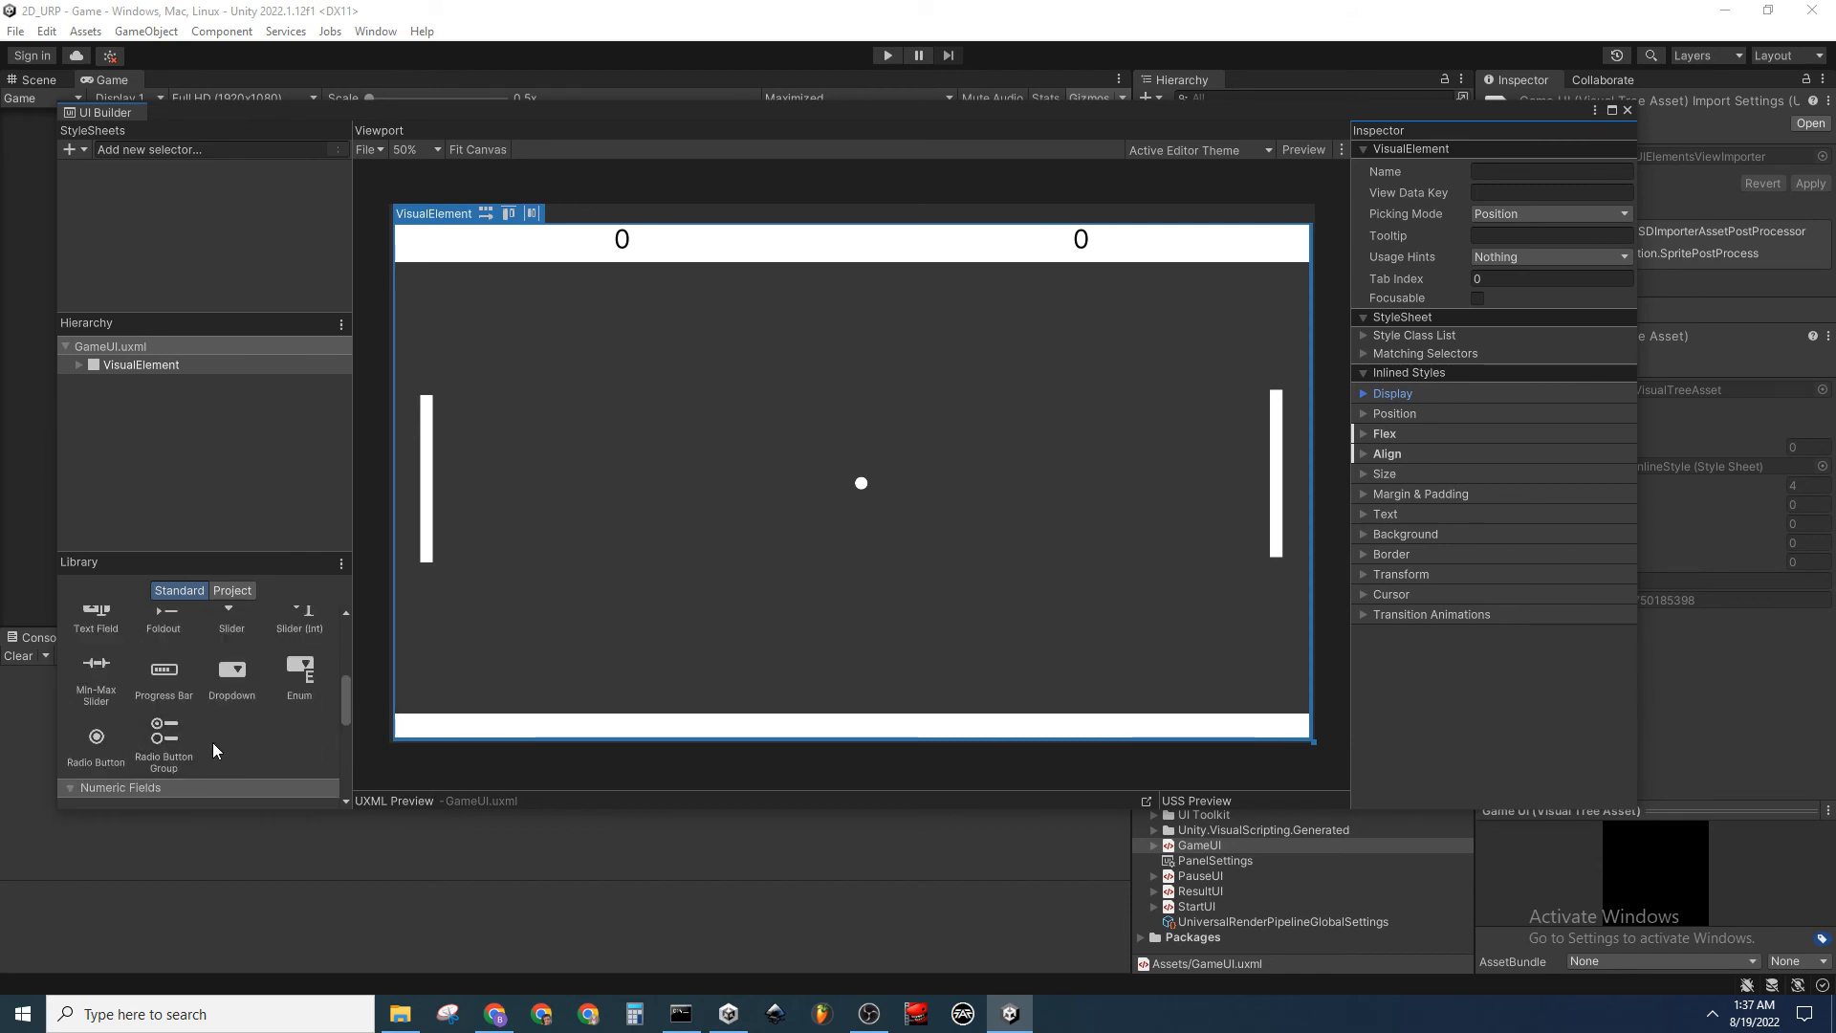
{"action": "scroll", "coordinate": [251, 680], "scroll_direction": "up", "scroll_amount": 6}
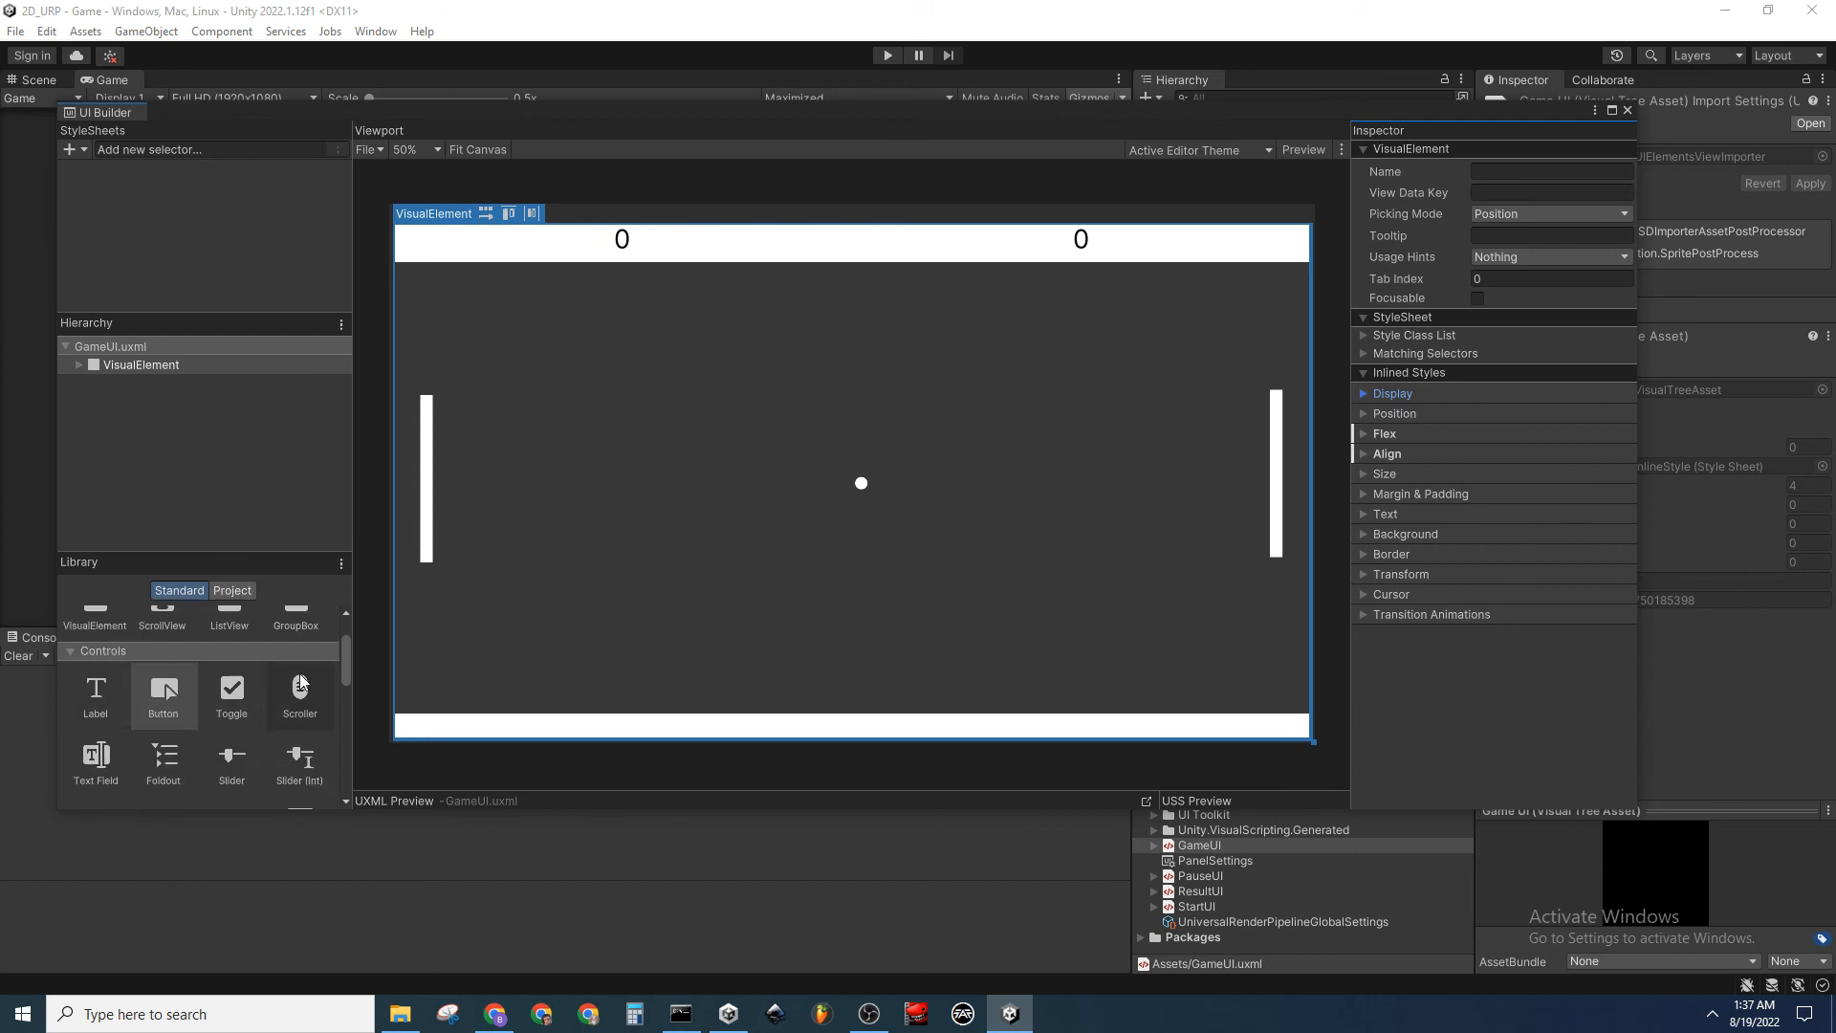
{"action": "scroll", "coordinate": [167, 707], "scroll_direction": "down", "scroll_amount": 3}
{"action": "scroll", "coordinate": [171, 710], "scroll_direction": "down", "scroll_amount": 2}
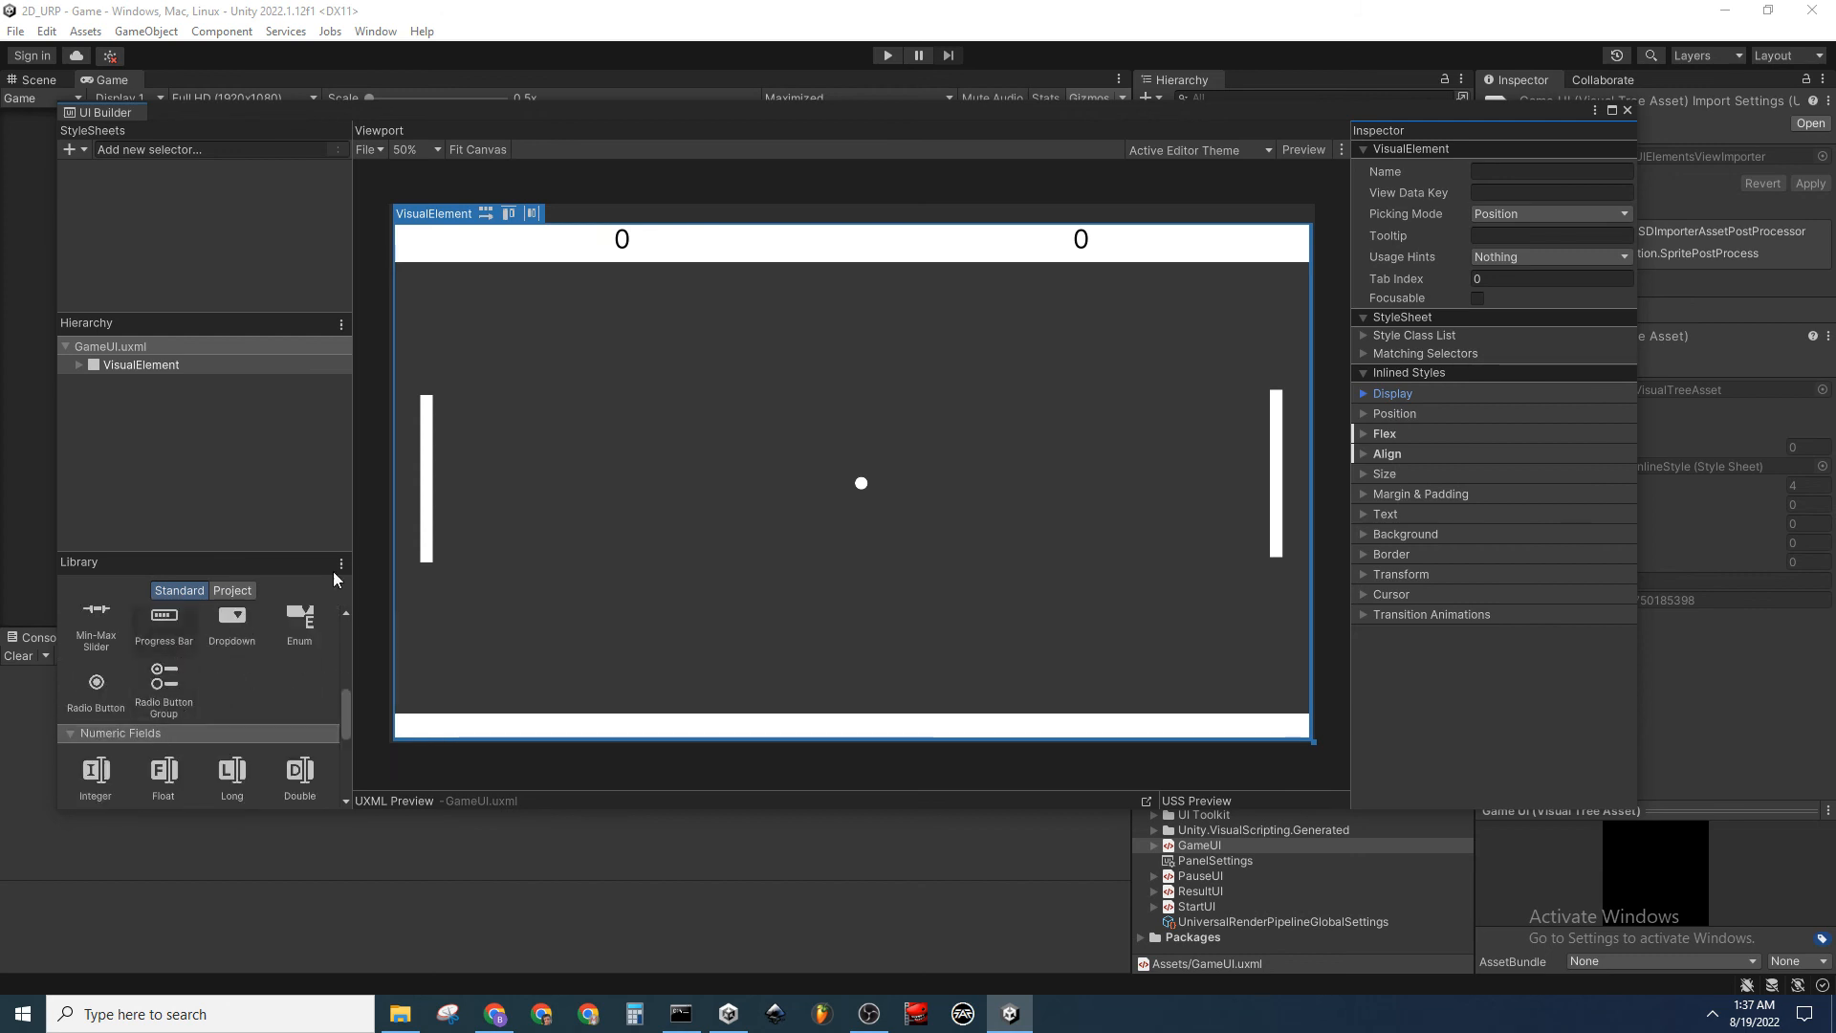
{"action": "scroll", "coordinate": [234, 708], "scroll_direction": "up", "scroll_amount": 3}
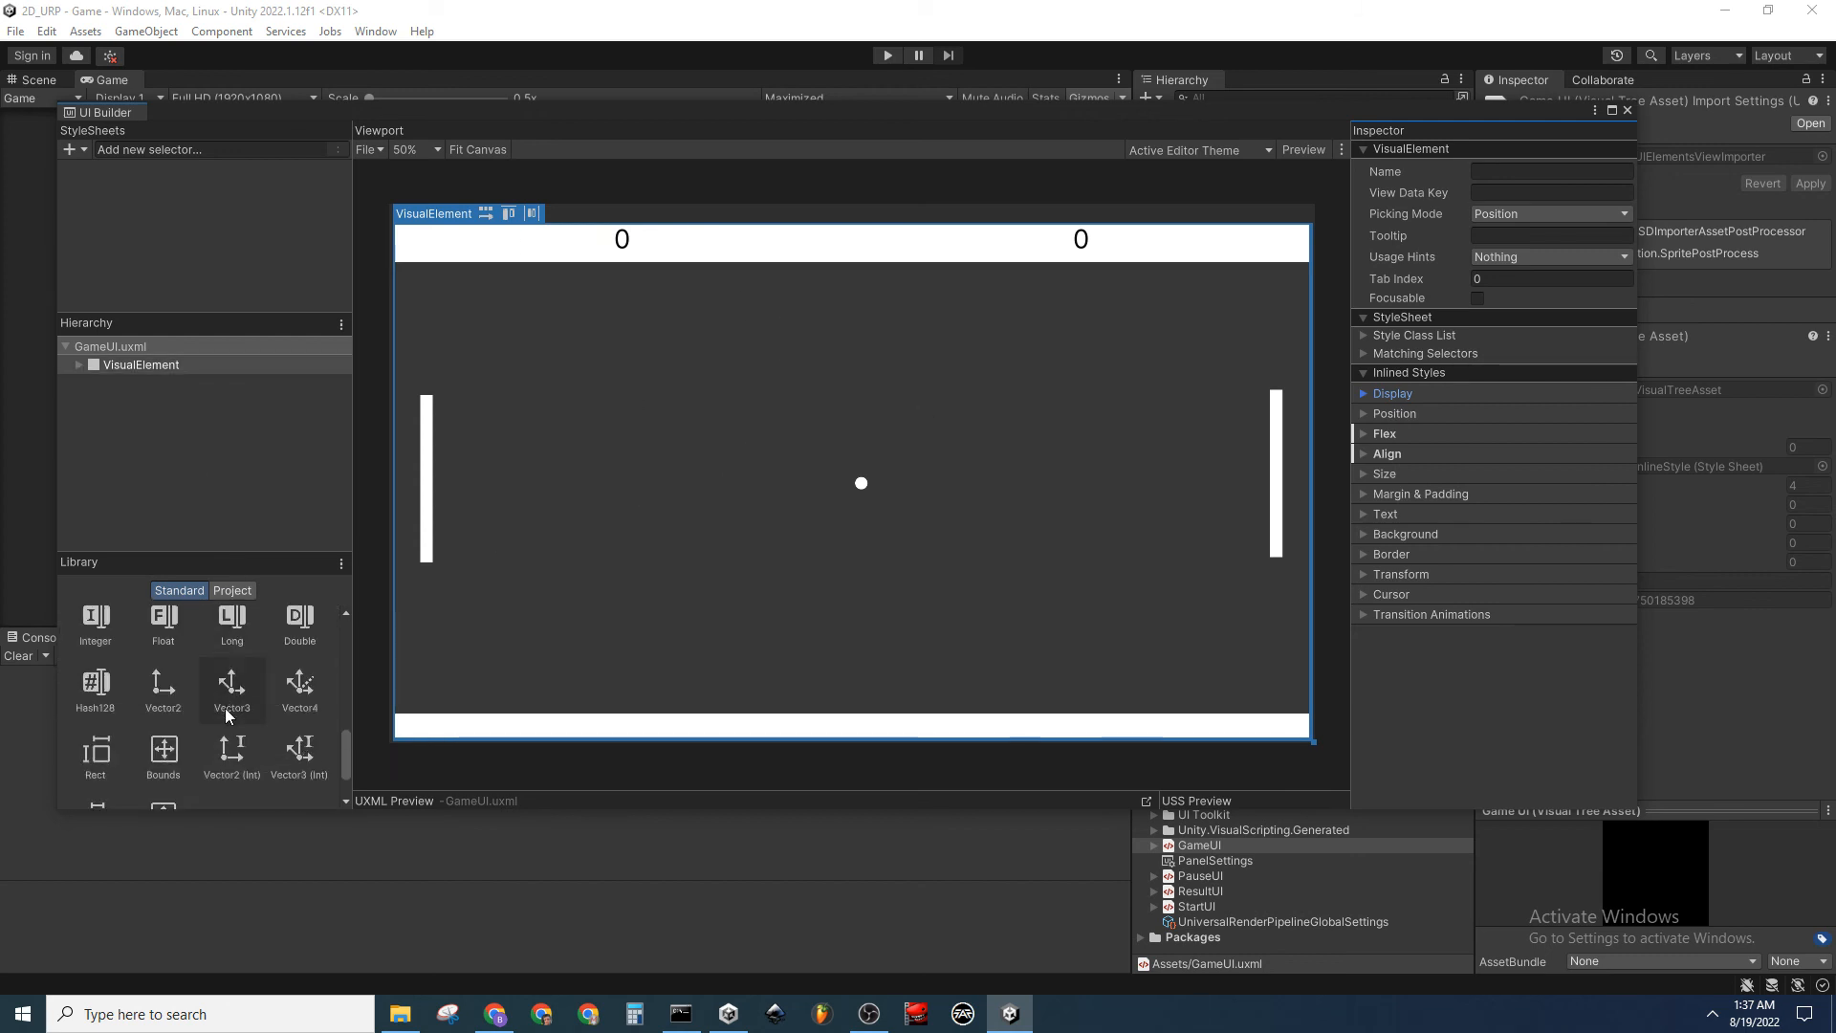
{"action": "scroll", "coordinate": [239, 725], "scroll_direction": "up", "scroll_amount": 2}
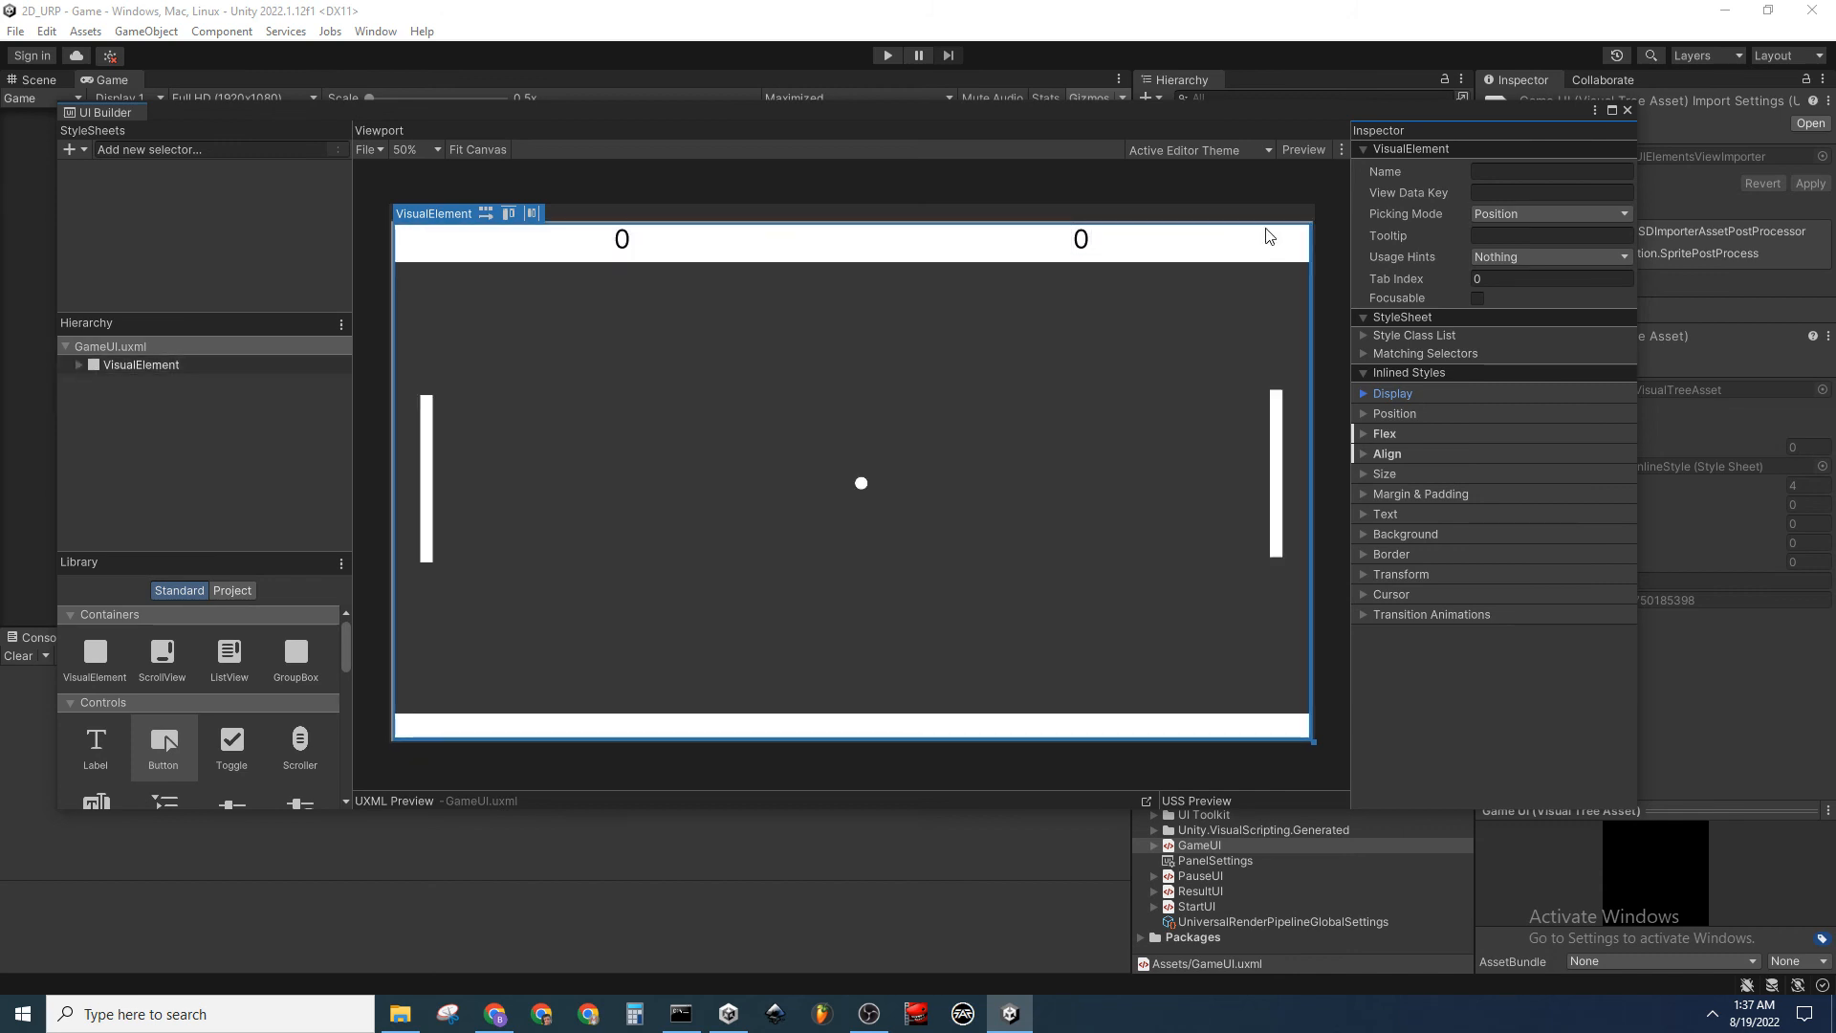
Close the UI Builder and review the Main Camera's UI Document component and the EventSystem's components in the Game scene
{"action": "left_click", "coordinate": [1628, 110]}
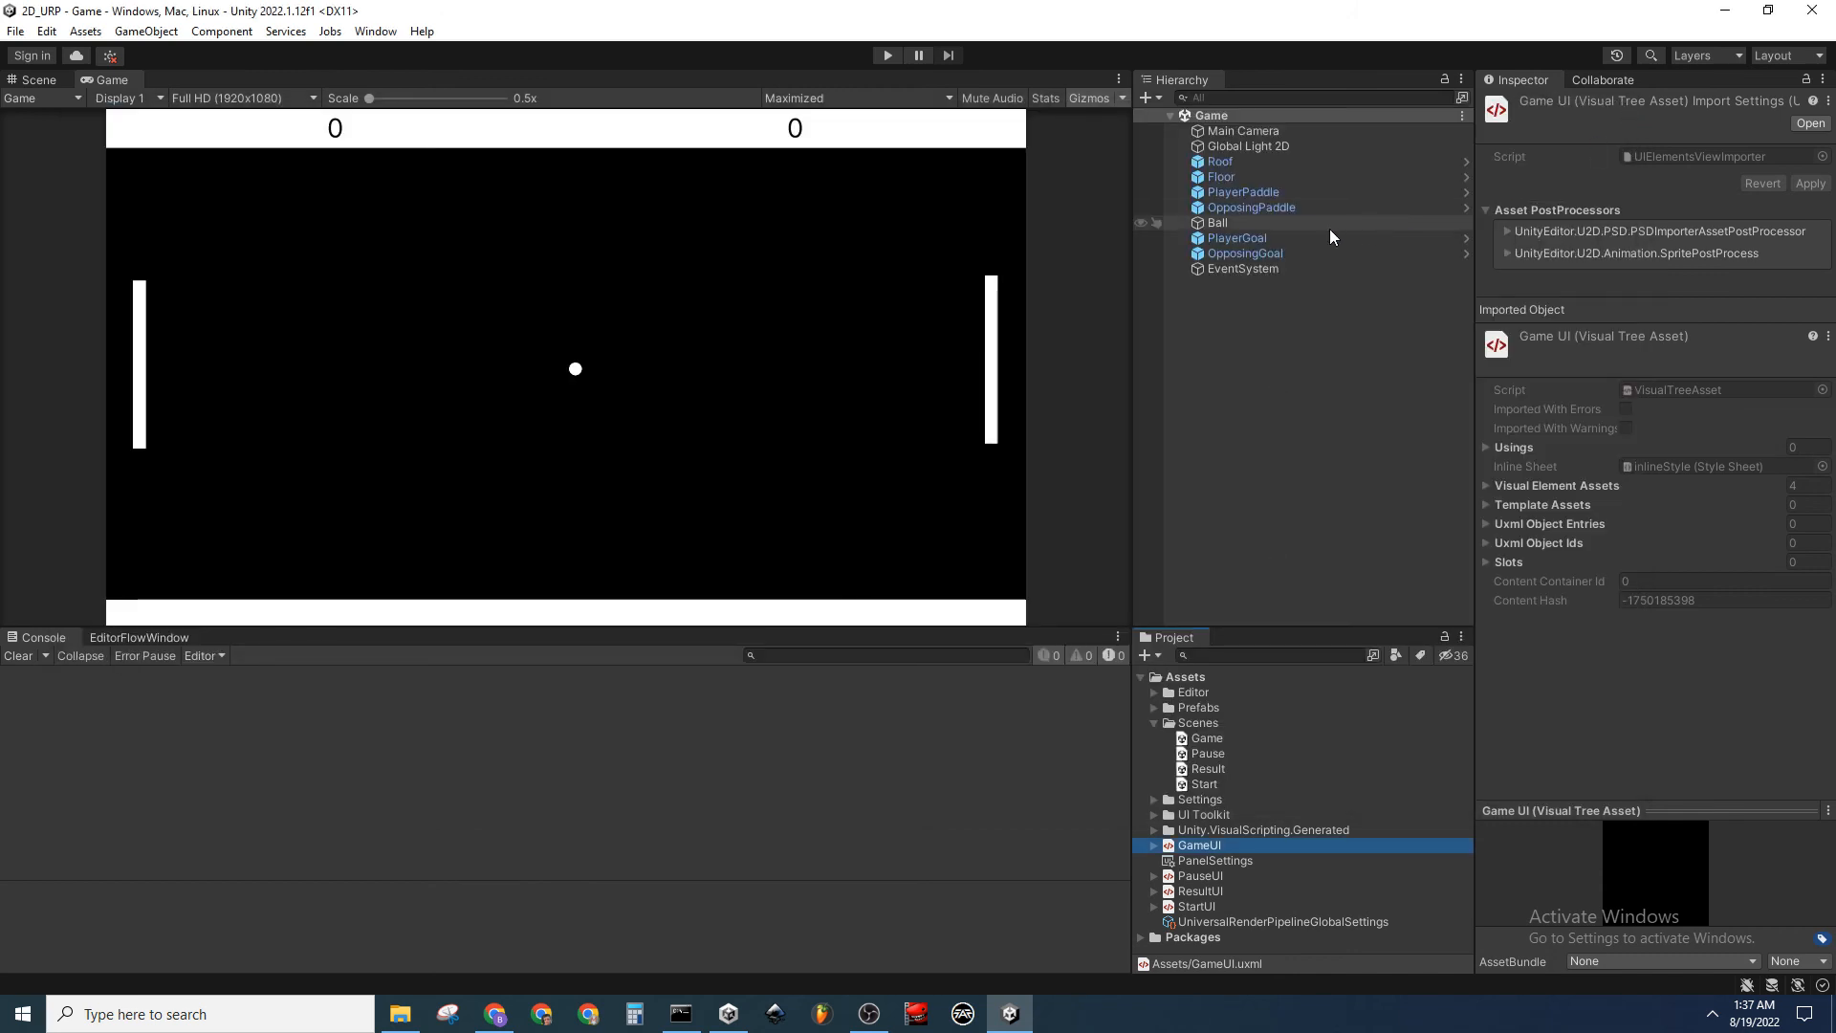
{"action": "left_click", "coordinate": [1310, 133]}
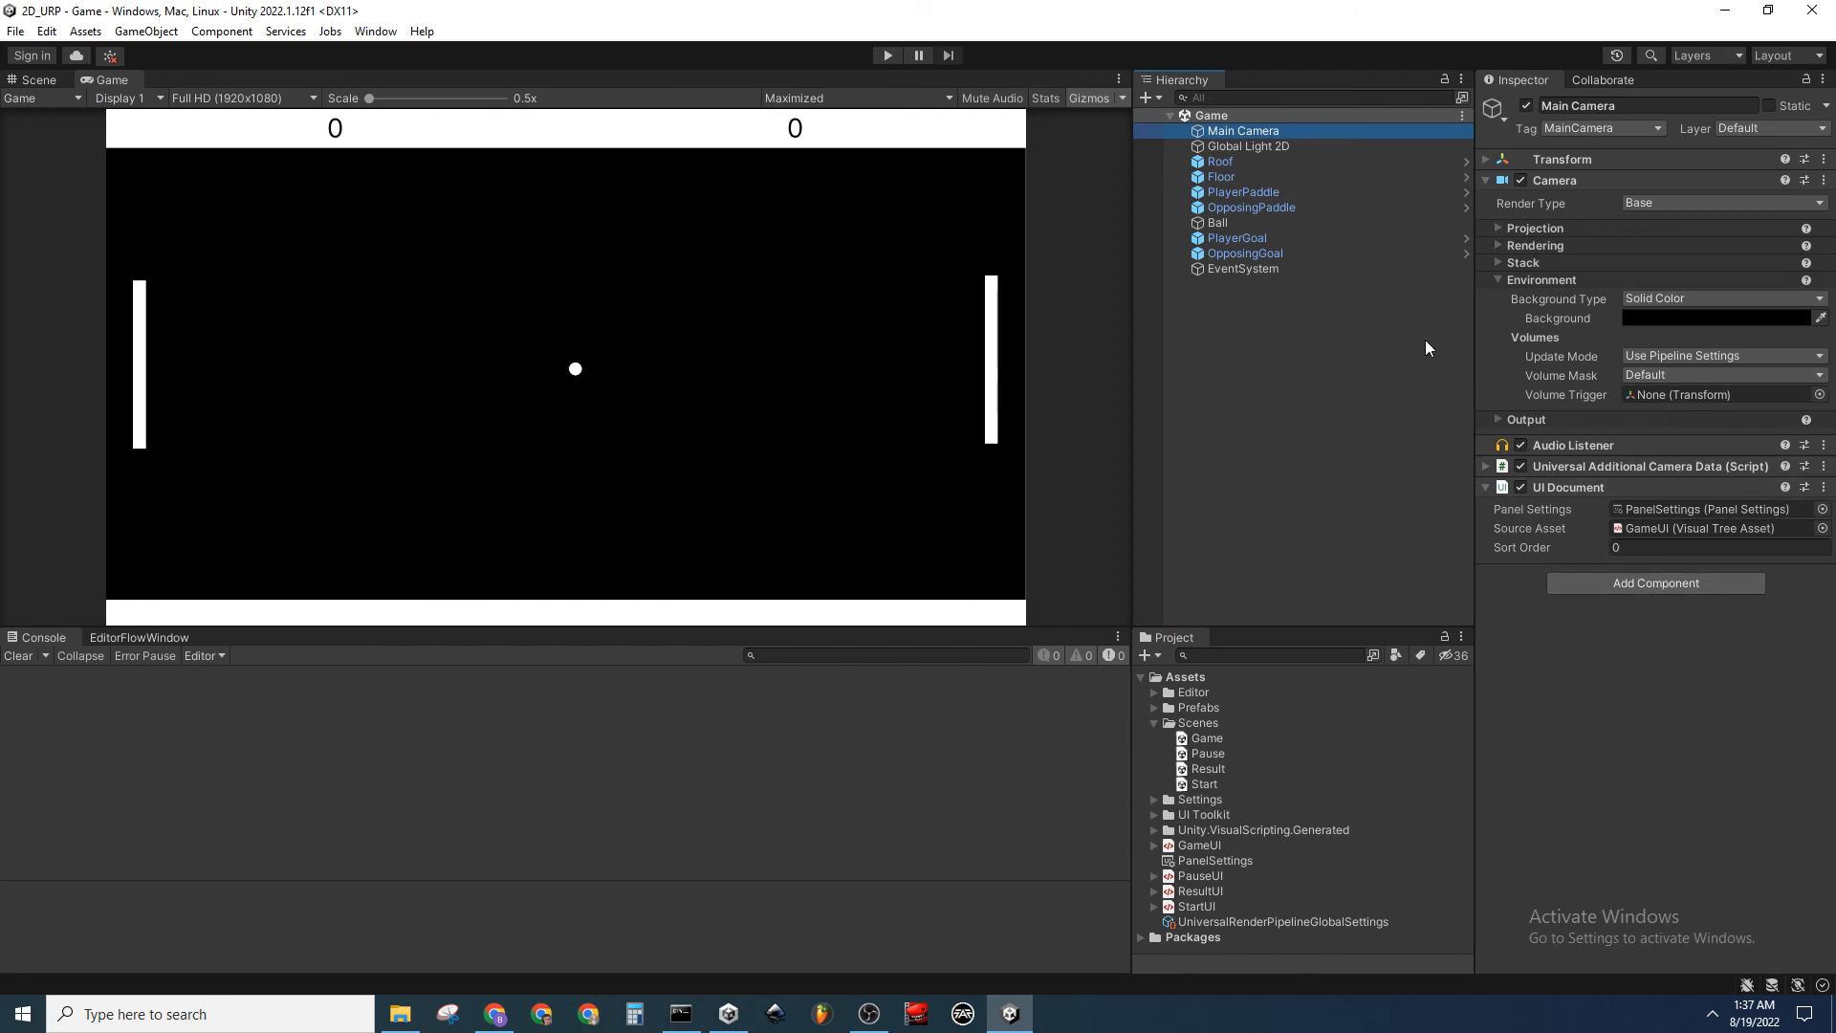
{"action": "left_click", "coordinate": [1309, 269]}
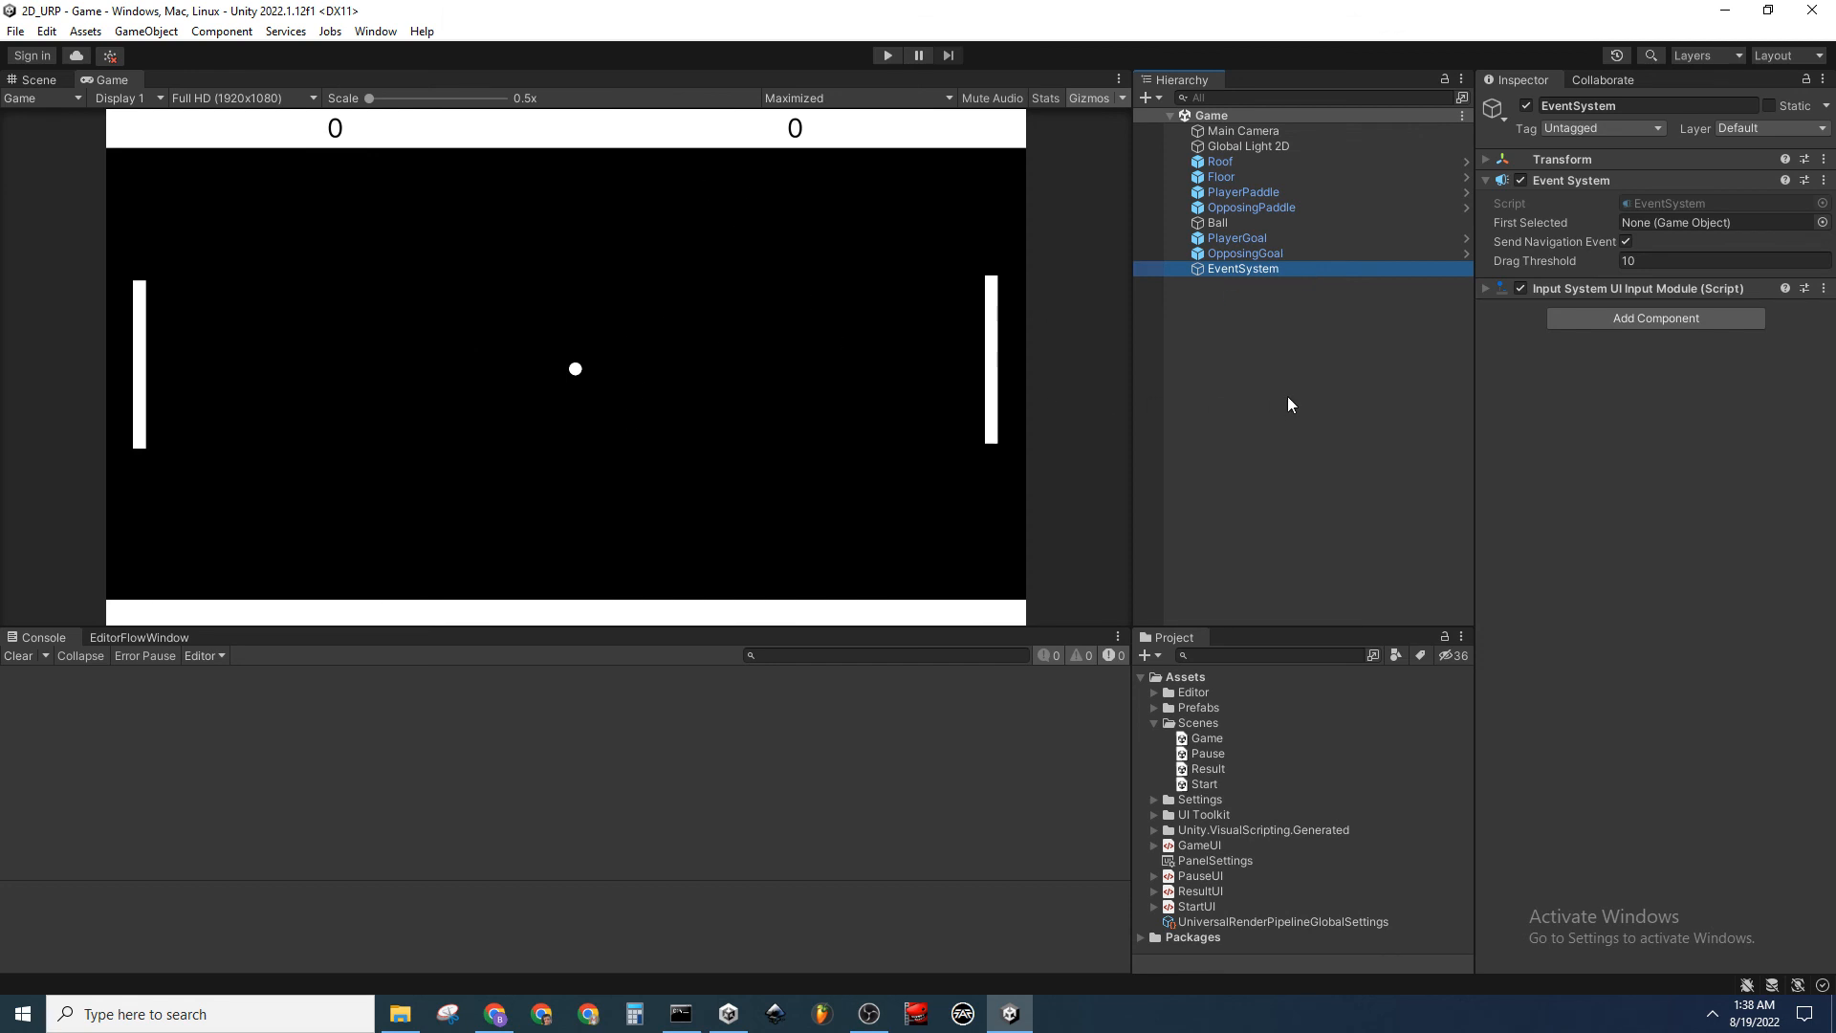
Inspect the PanelSettings asset and the GameUI, PauseUI and StartUI documents, and clear the selection
{"action": "left_click", "coordinate": [1288, 862]}
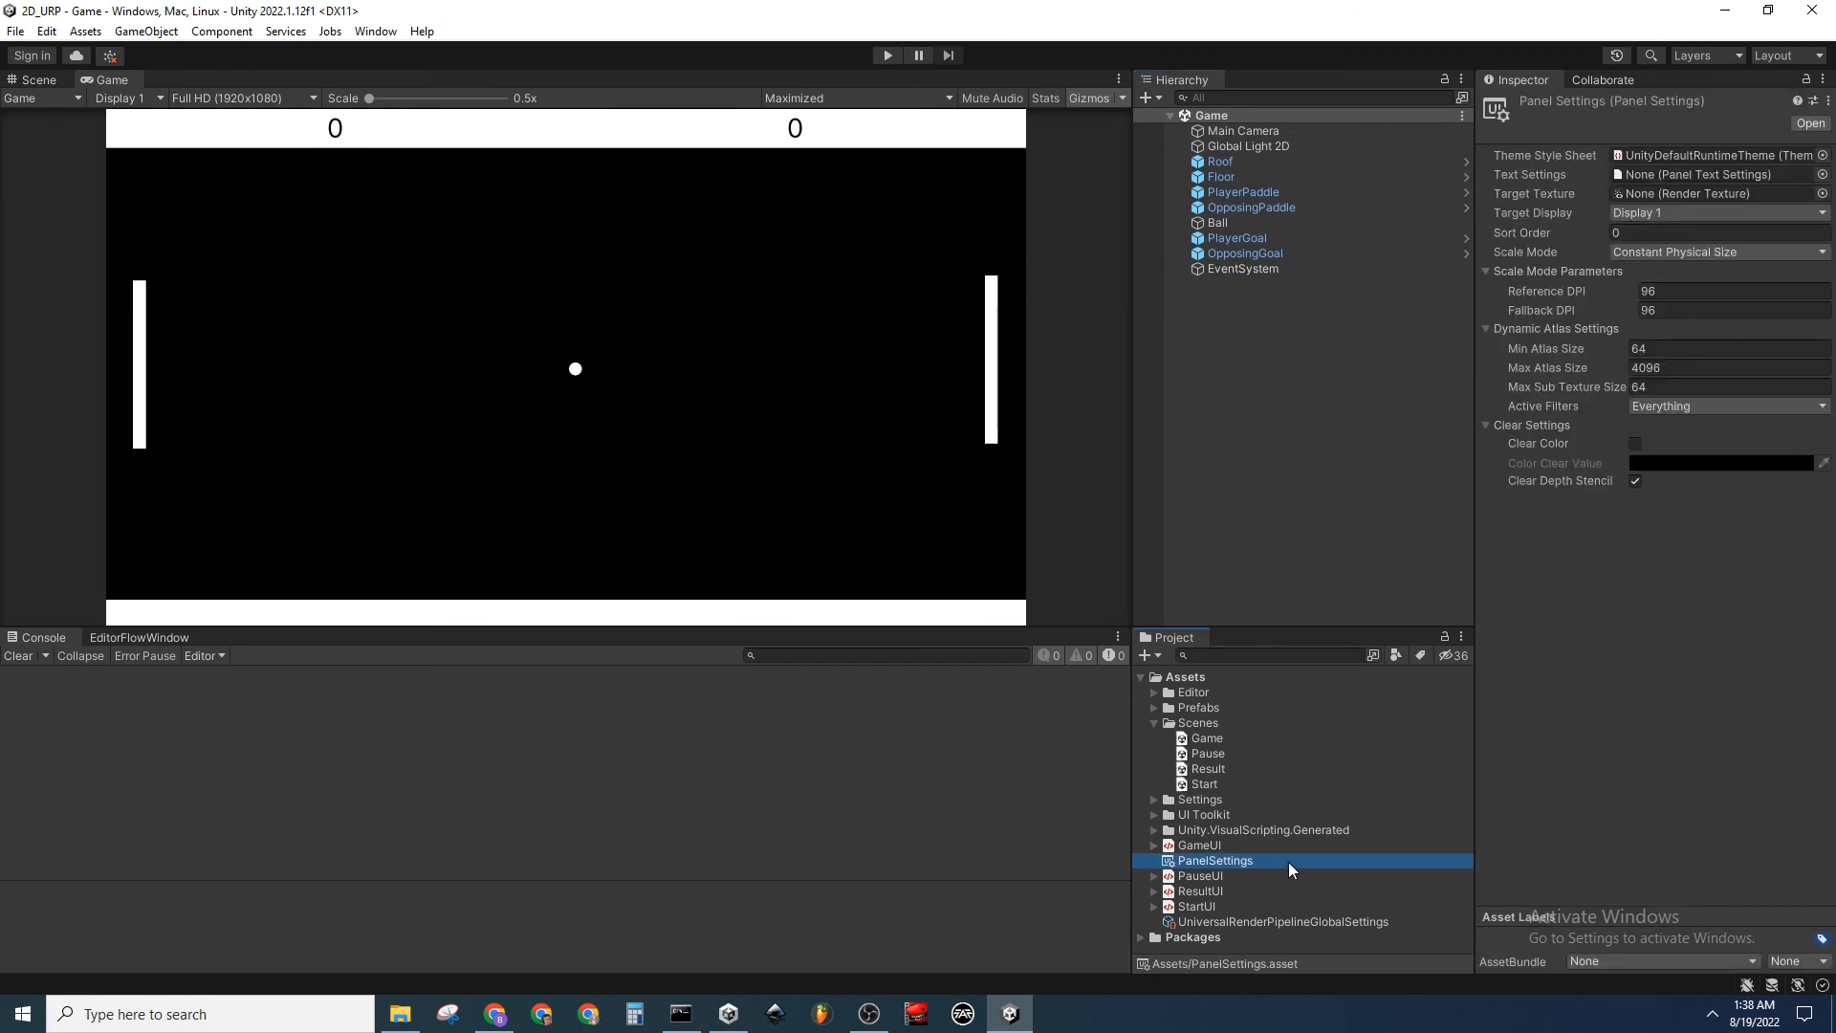
{"action": "left_click", "coordinate": [1283, 845]}
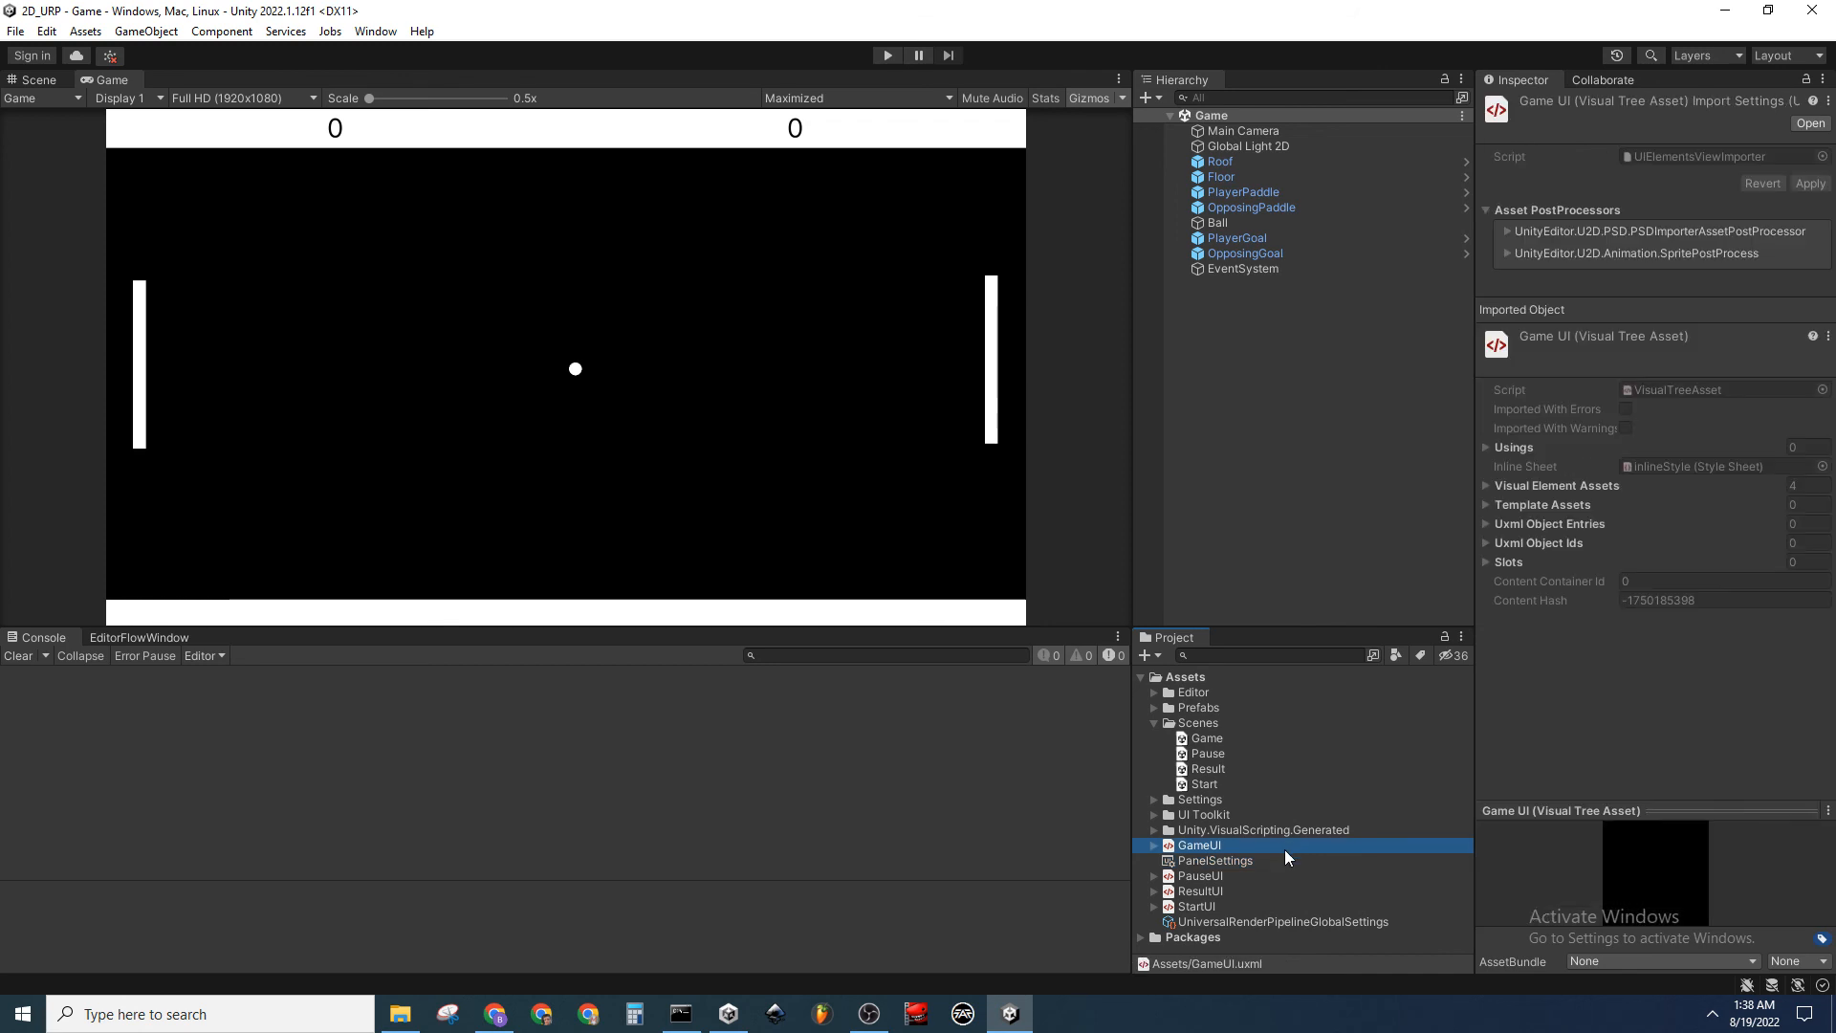
{"action": "left_click", "coordinate": [1272, 876]}
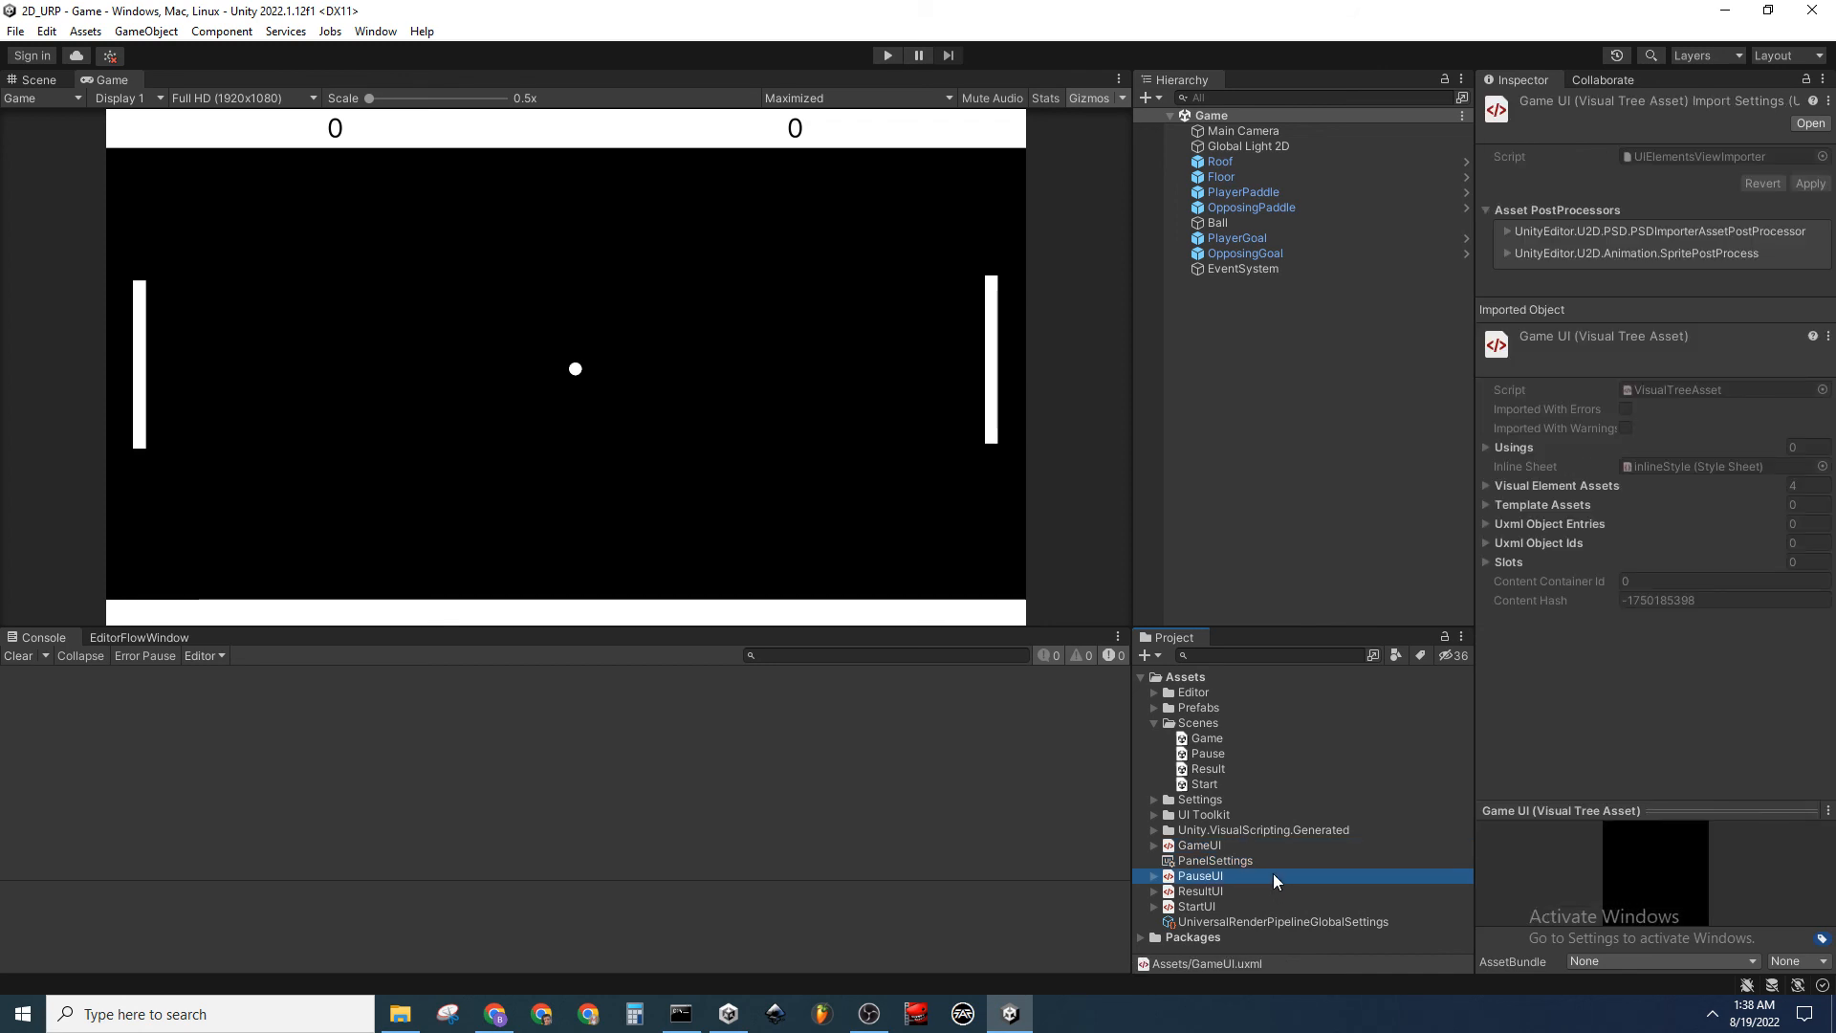
{"action": "left_click", "coordinate": [1254, 905]}
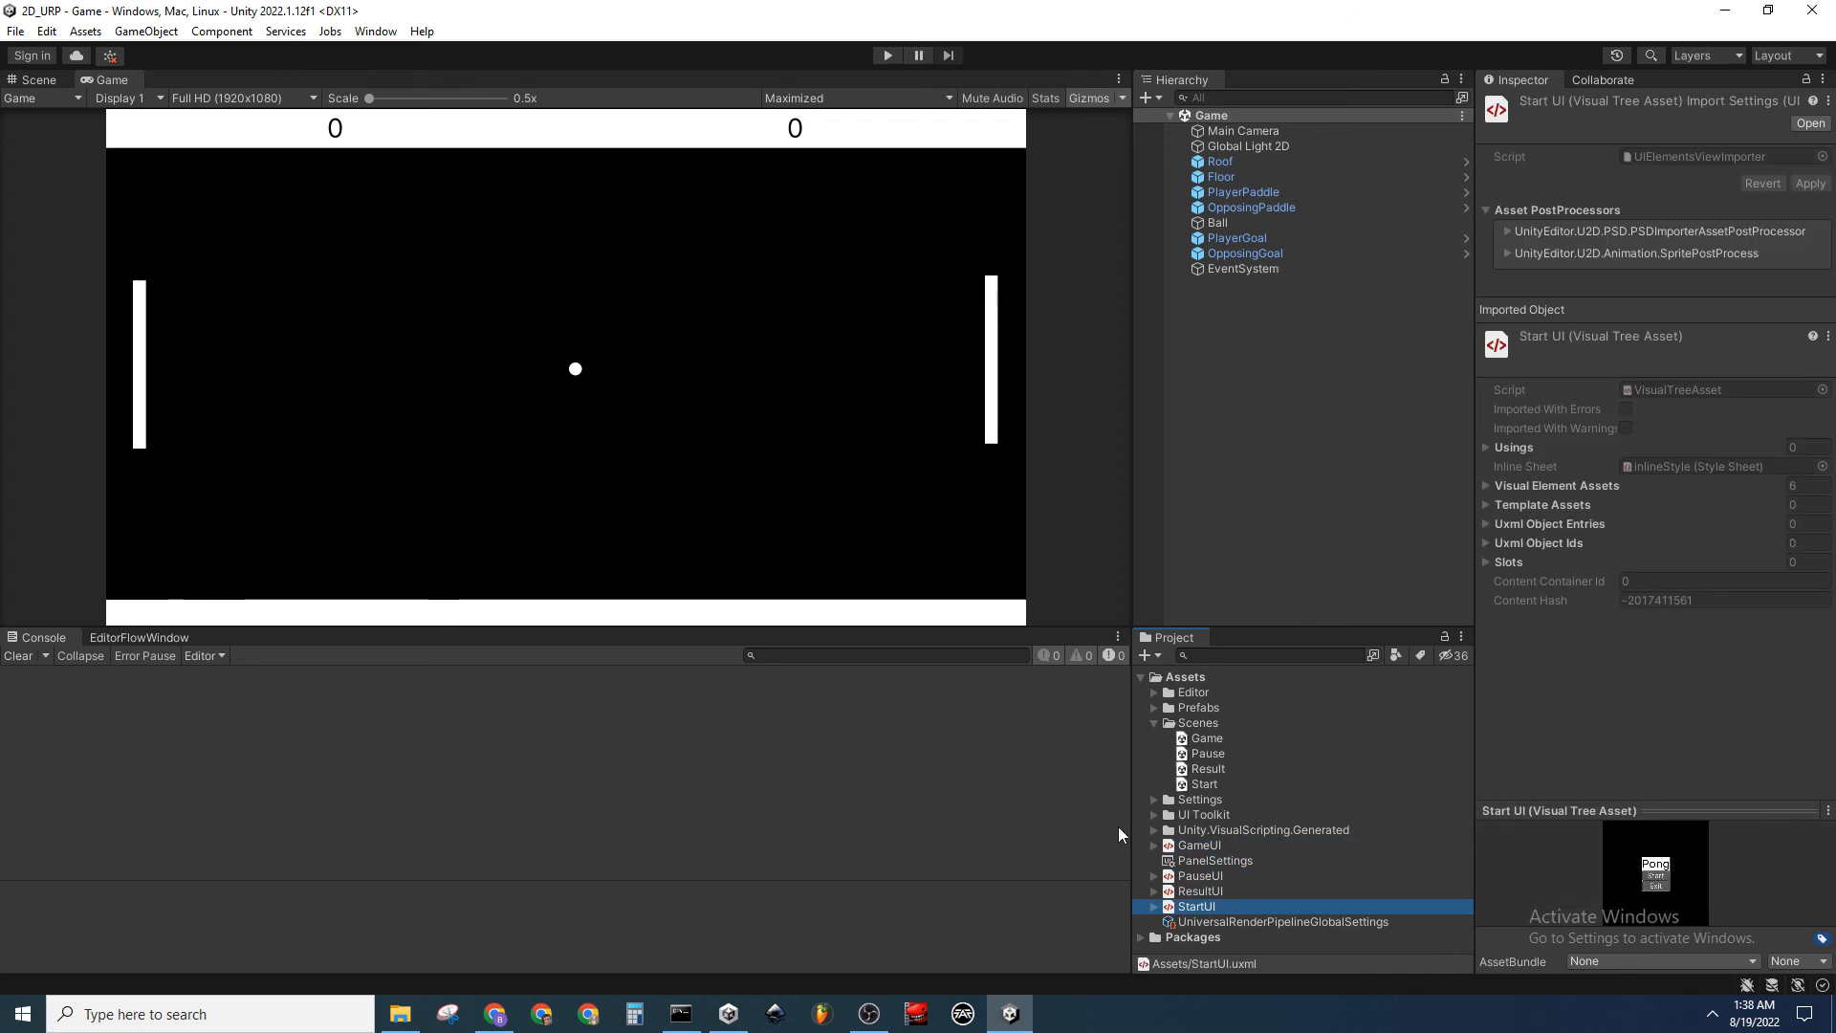
{"action": "left_click", "coordinate": [1014, 811]}
{"action": "left_click", "coordinate": [1304, 365]}
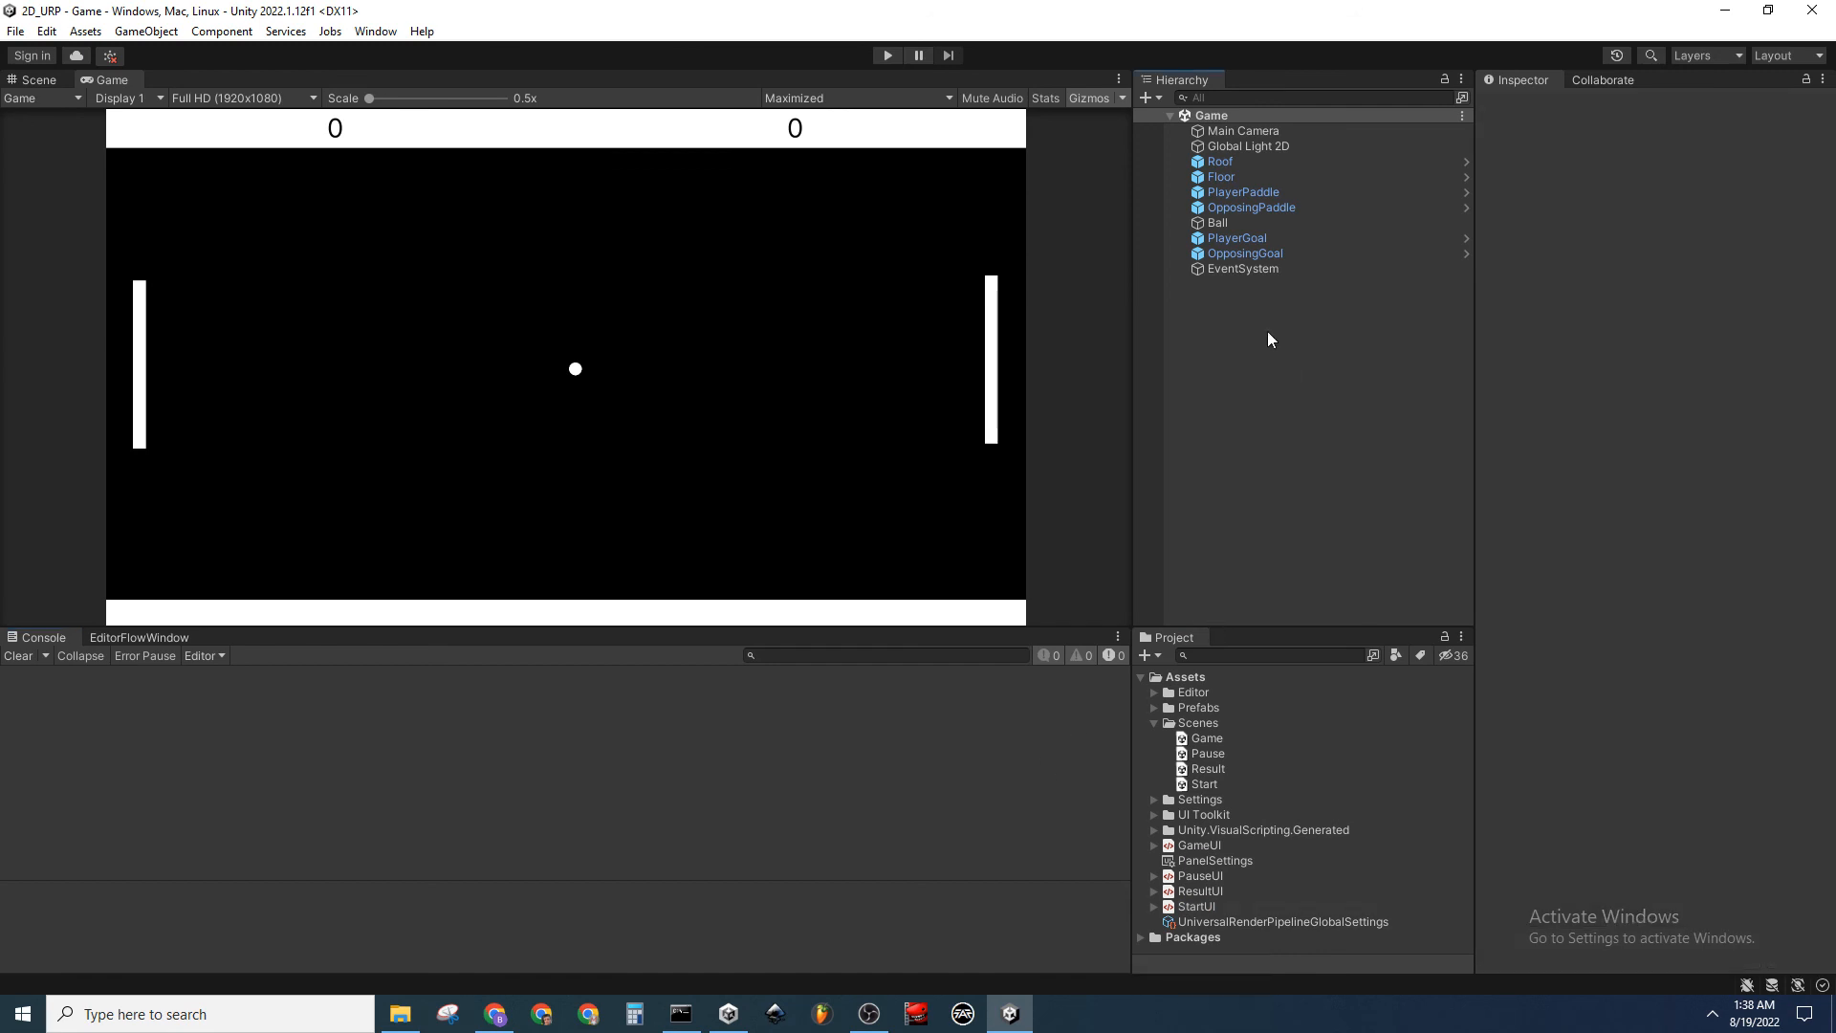
Review the score labels under GameUI's root VisualElement and StartUI's element hierarchy in the UI Builder, and close it
{"action": "double_click", "coordinate": [1213, 846]}
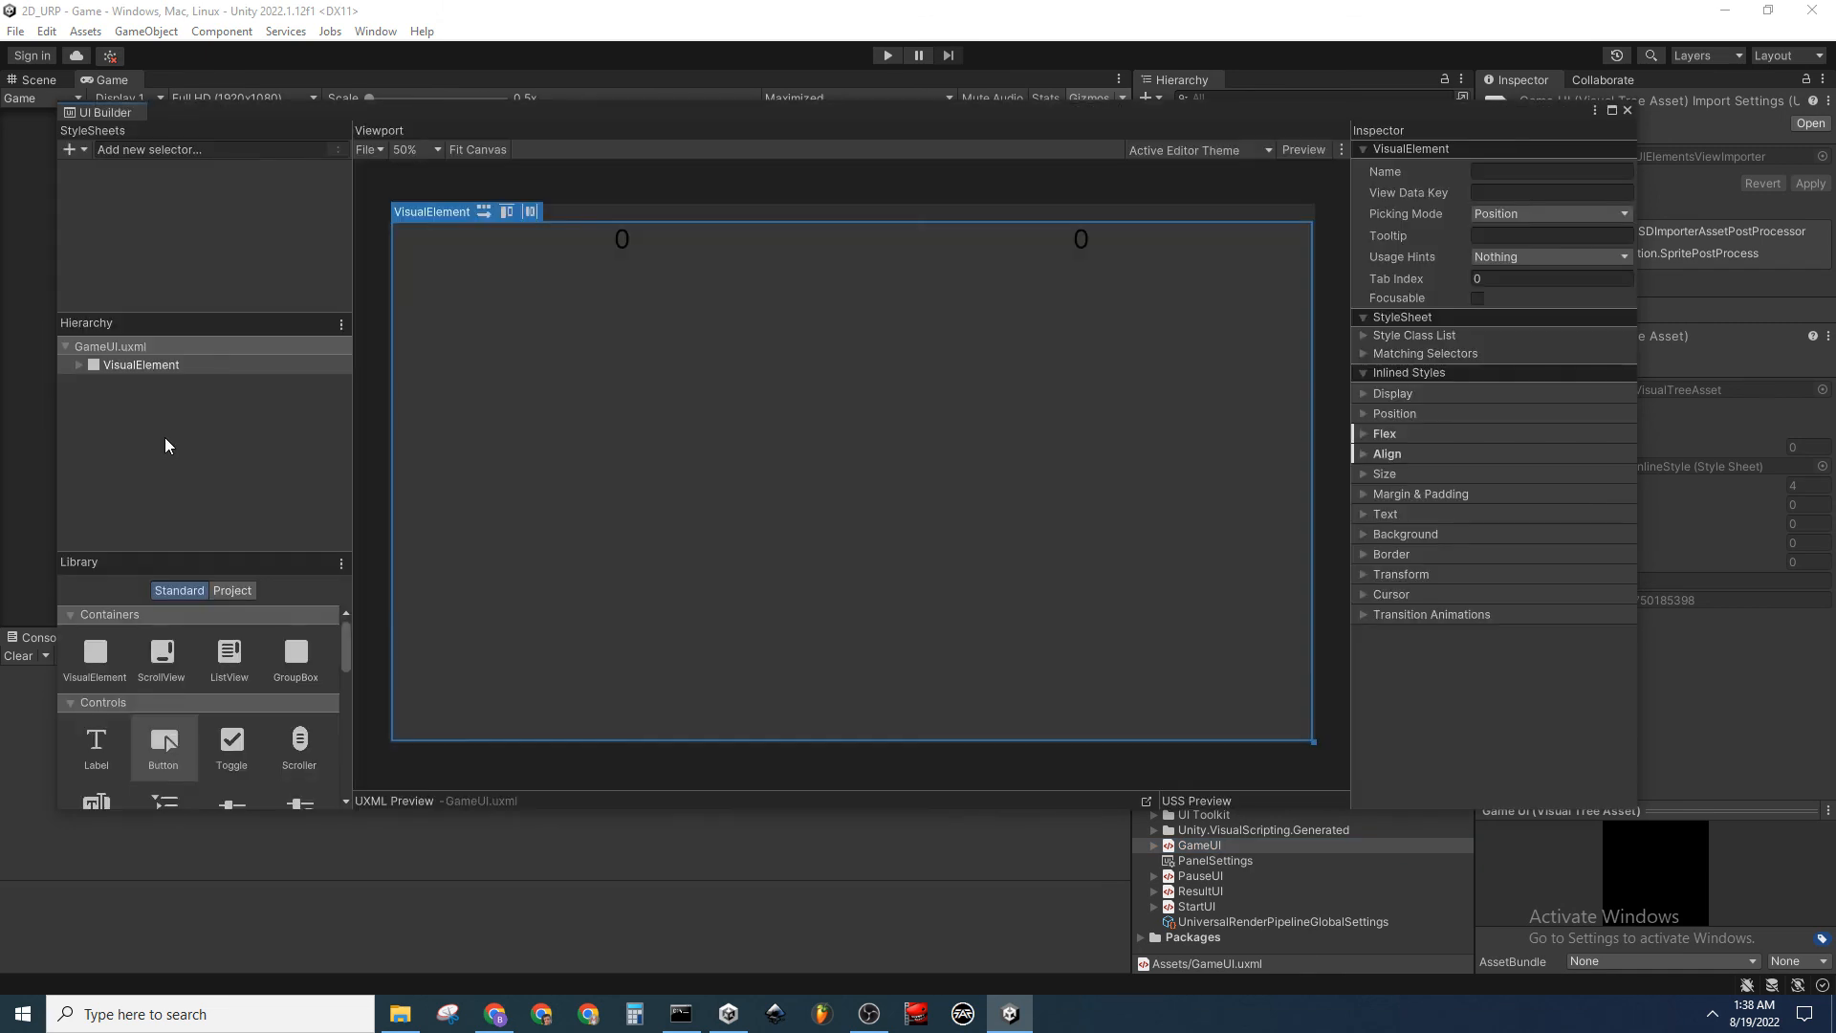
{"action": "left_click", "coordinate": [85, 366]}
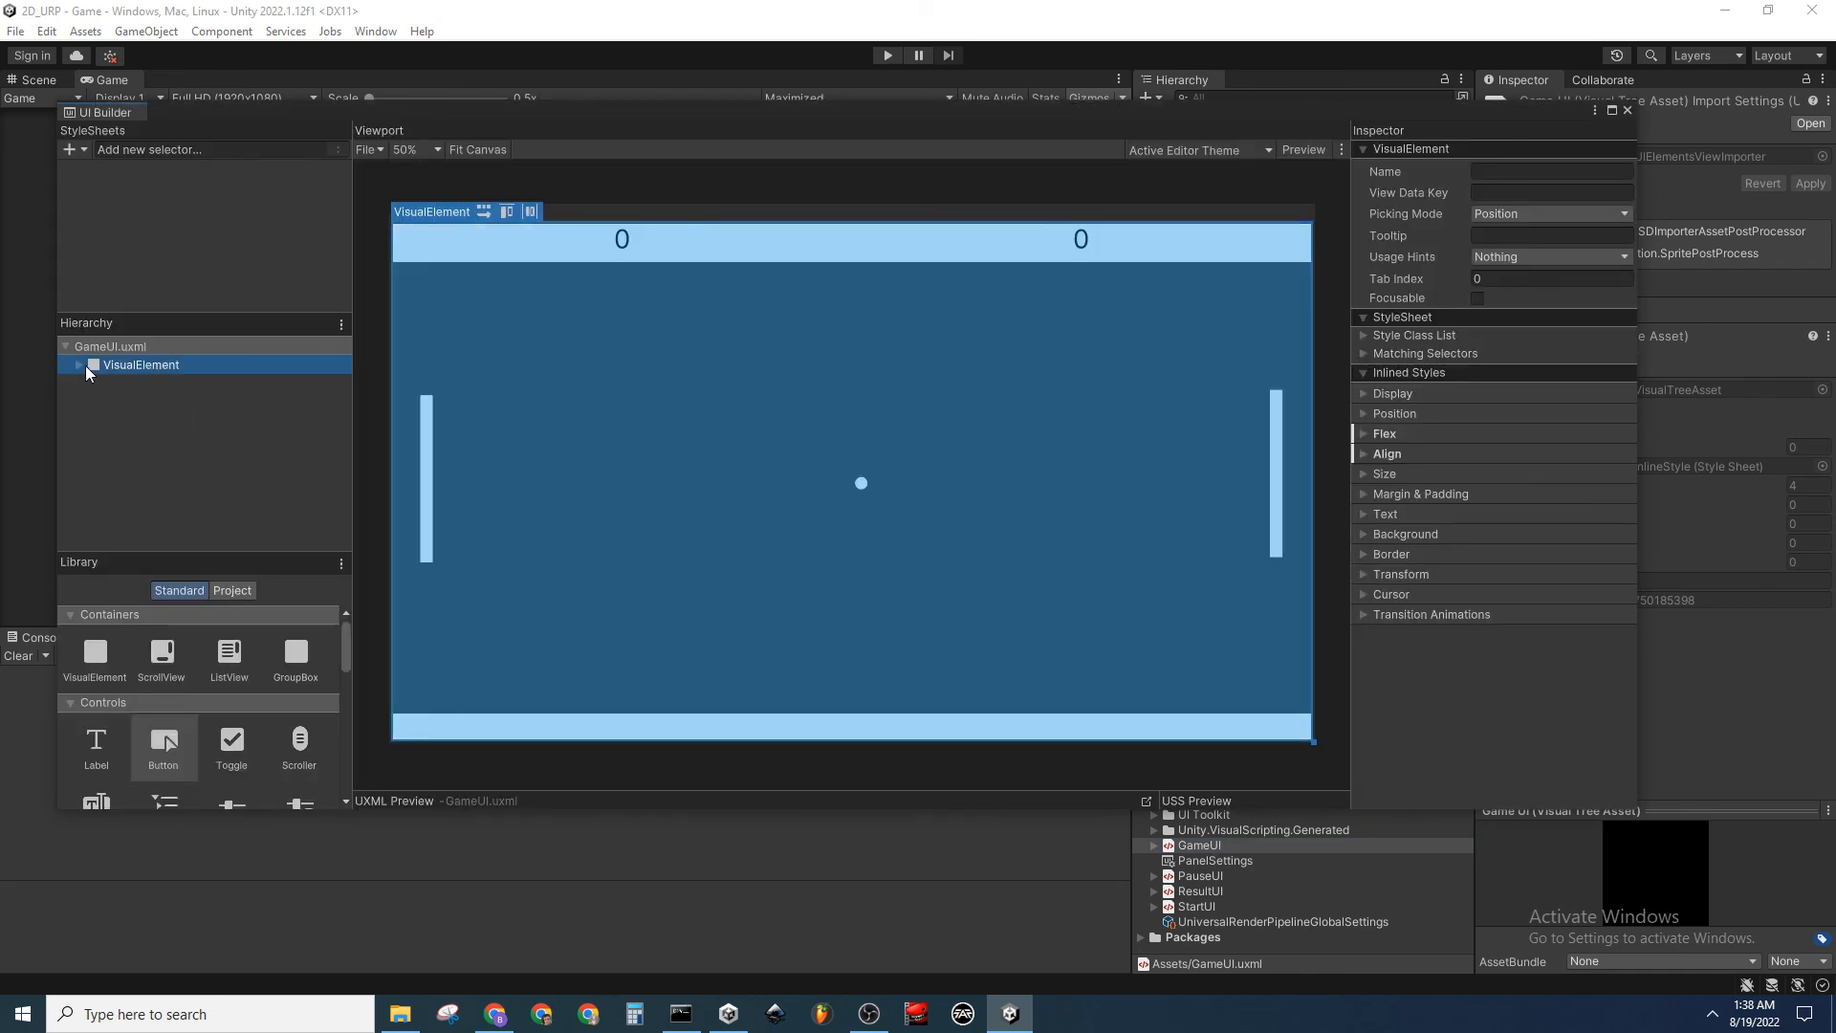
{"action": "left_click", "coordinate": [77, 365]}
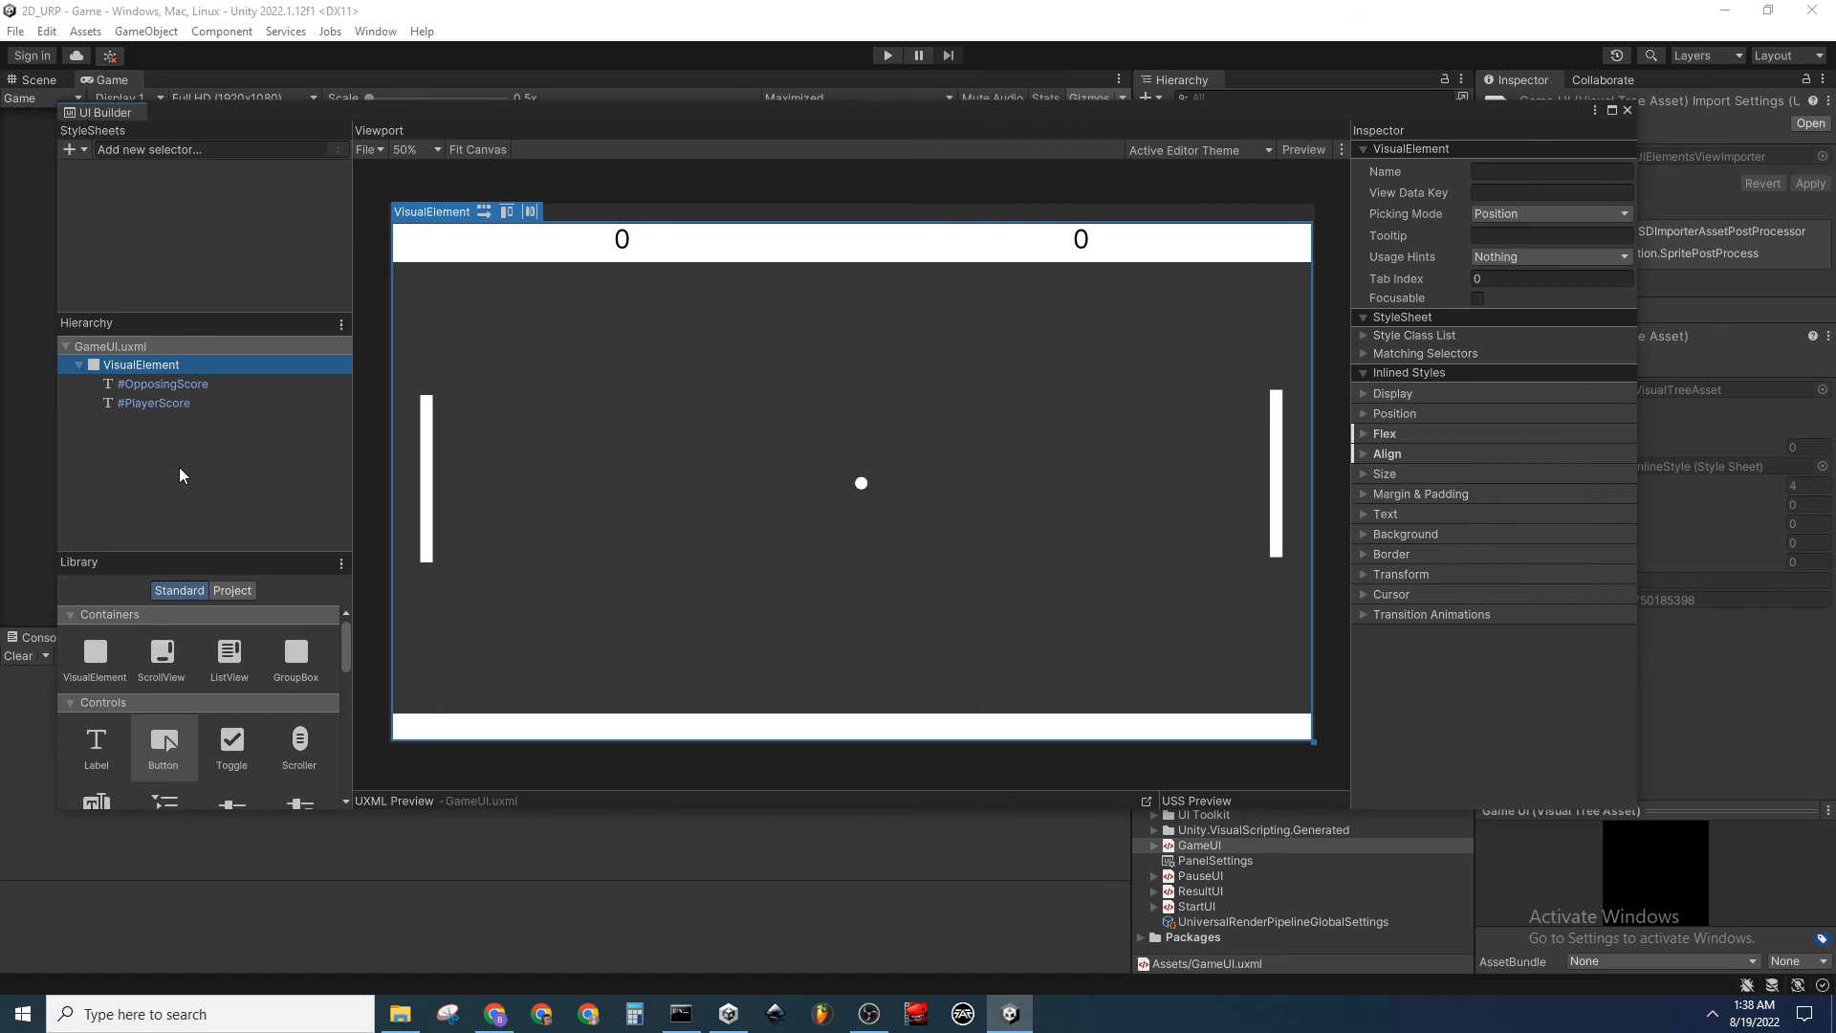
{"action": "double_click", "coordinate": [1212, 906]}
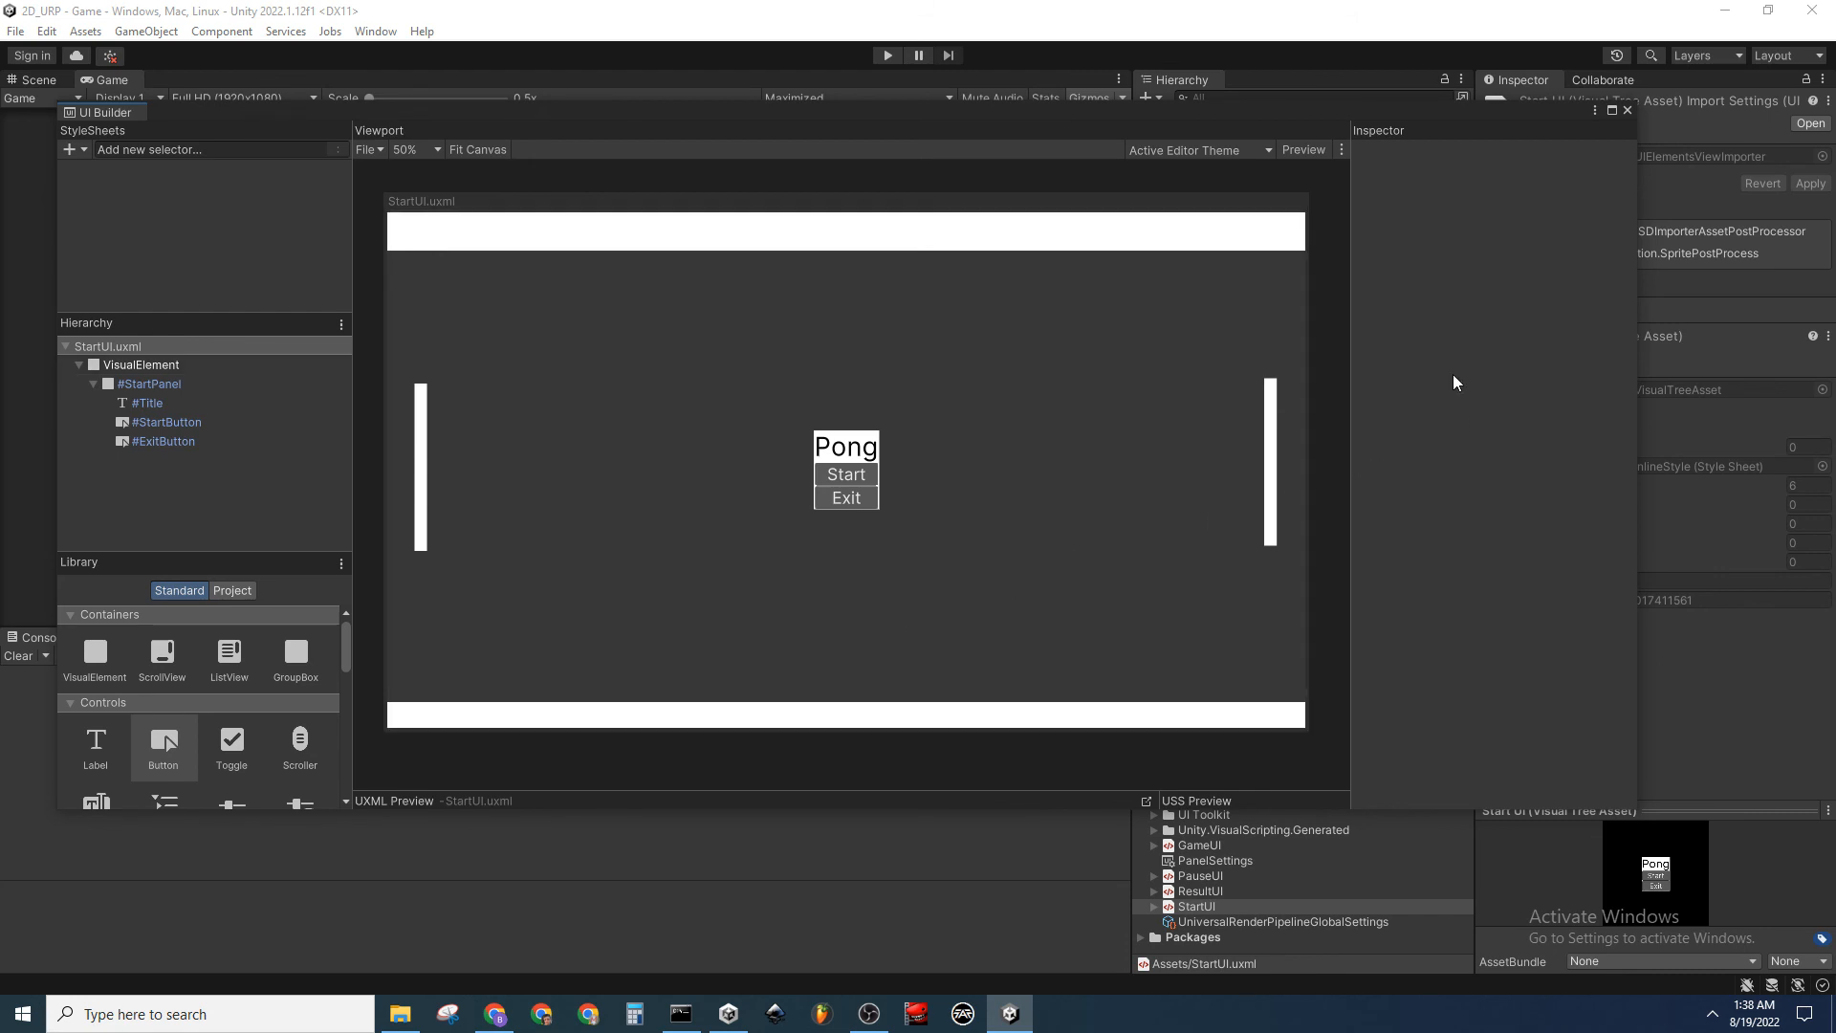
{"action": "left_click", "coordinate": [1629, 111]}
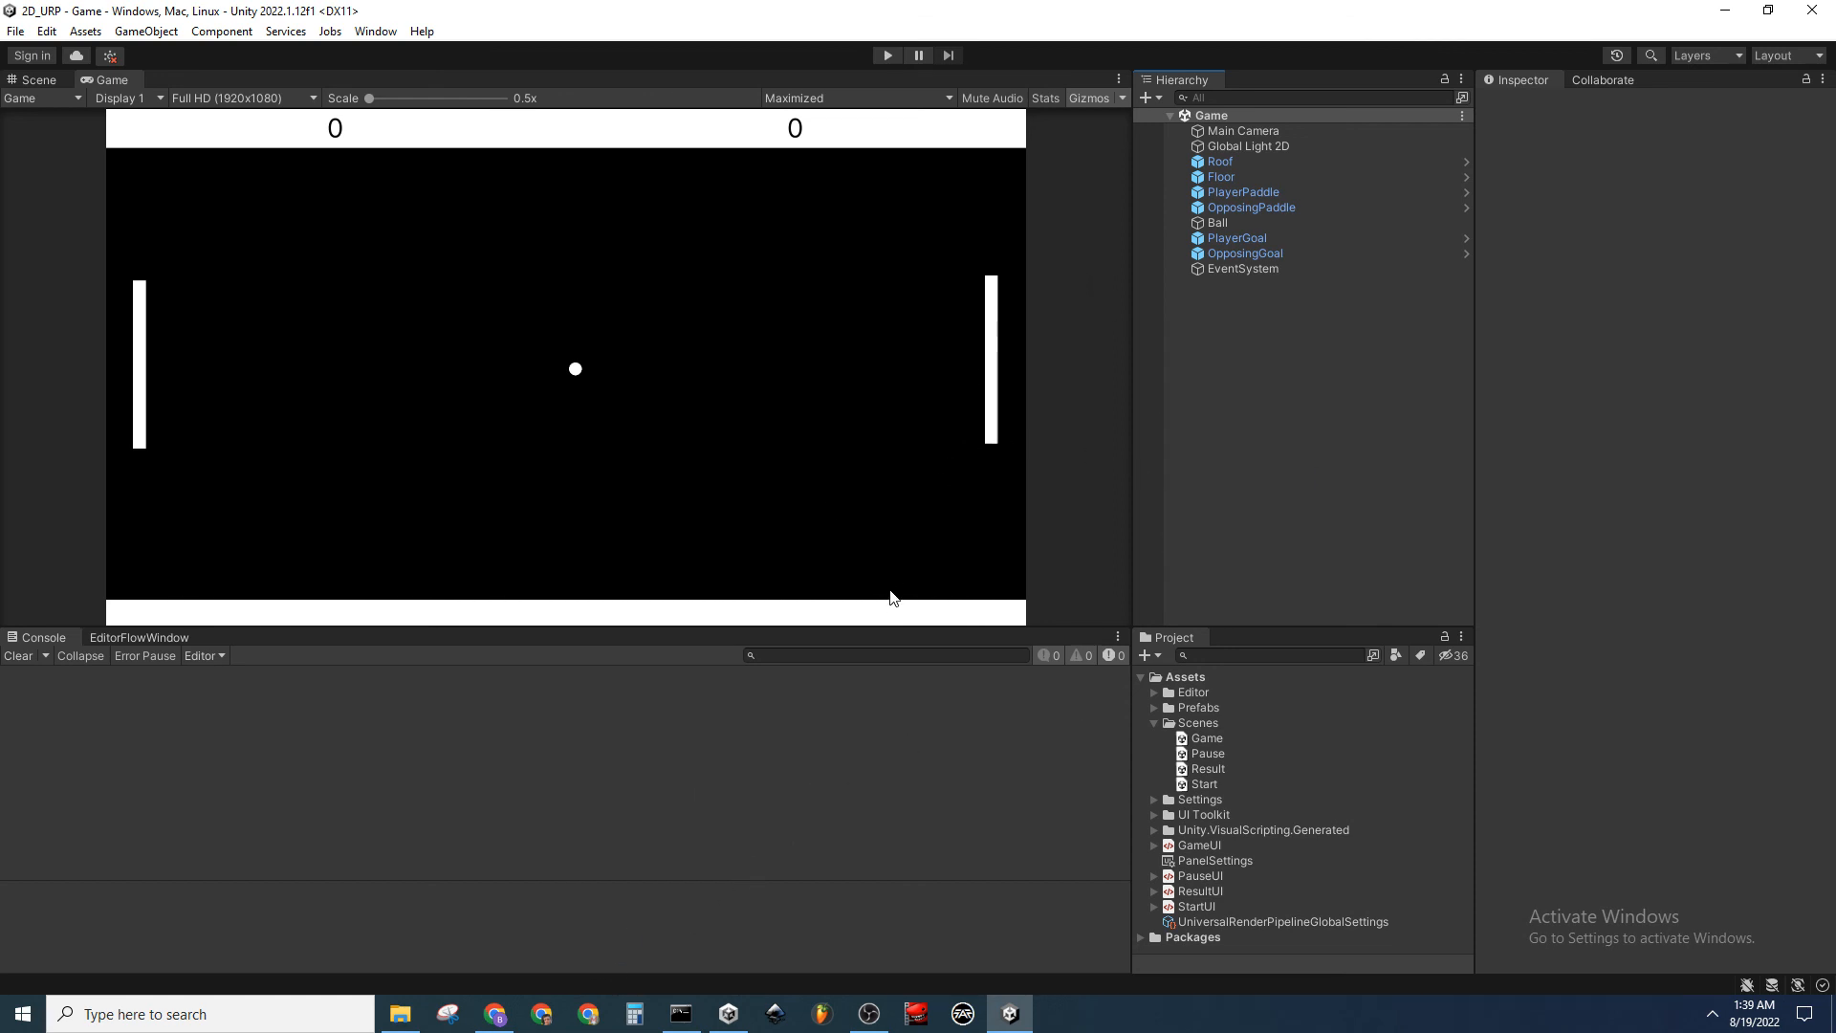
Switch to Command Prompt, run git status in the 2D_URP project, and review the modified and untracked files
{"action": "left_click", "coordinate": [681, 1014]}
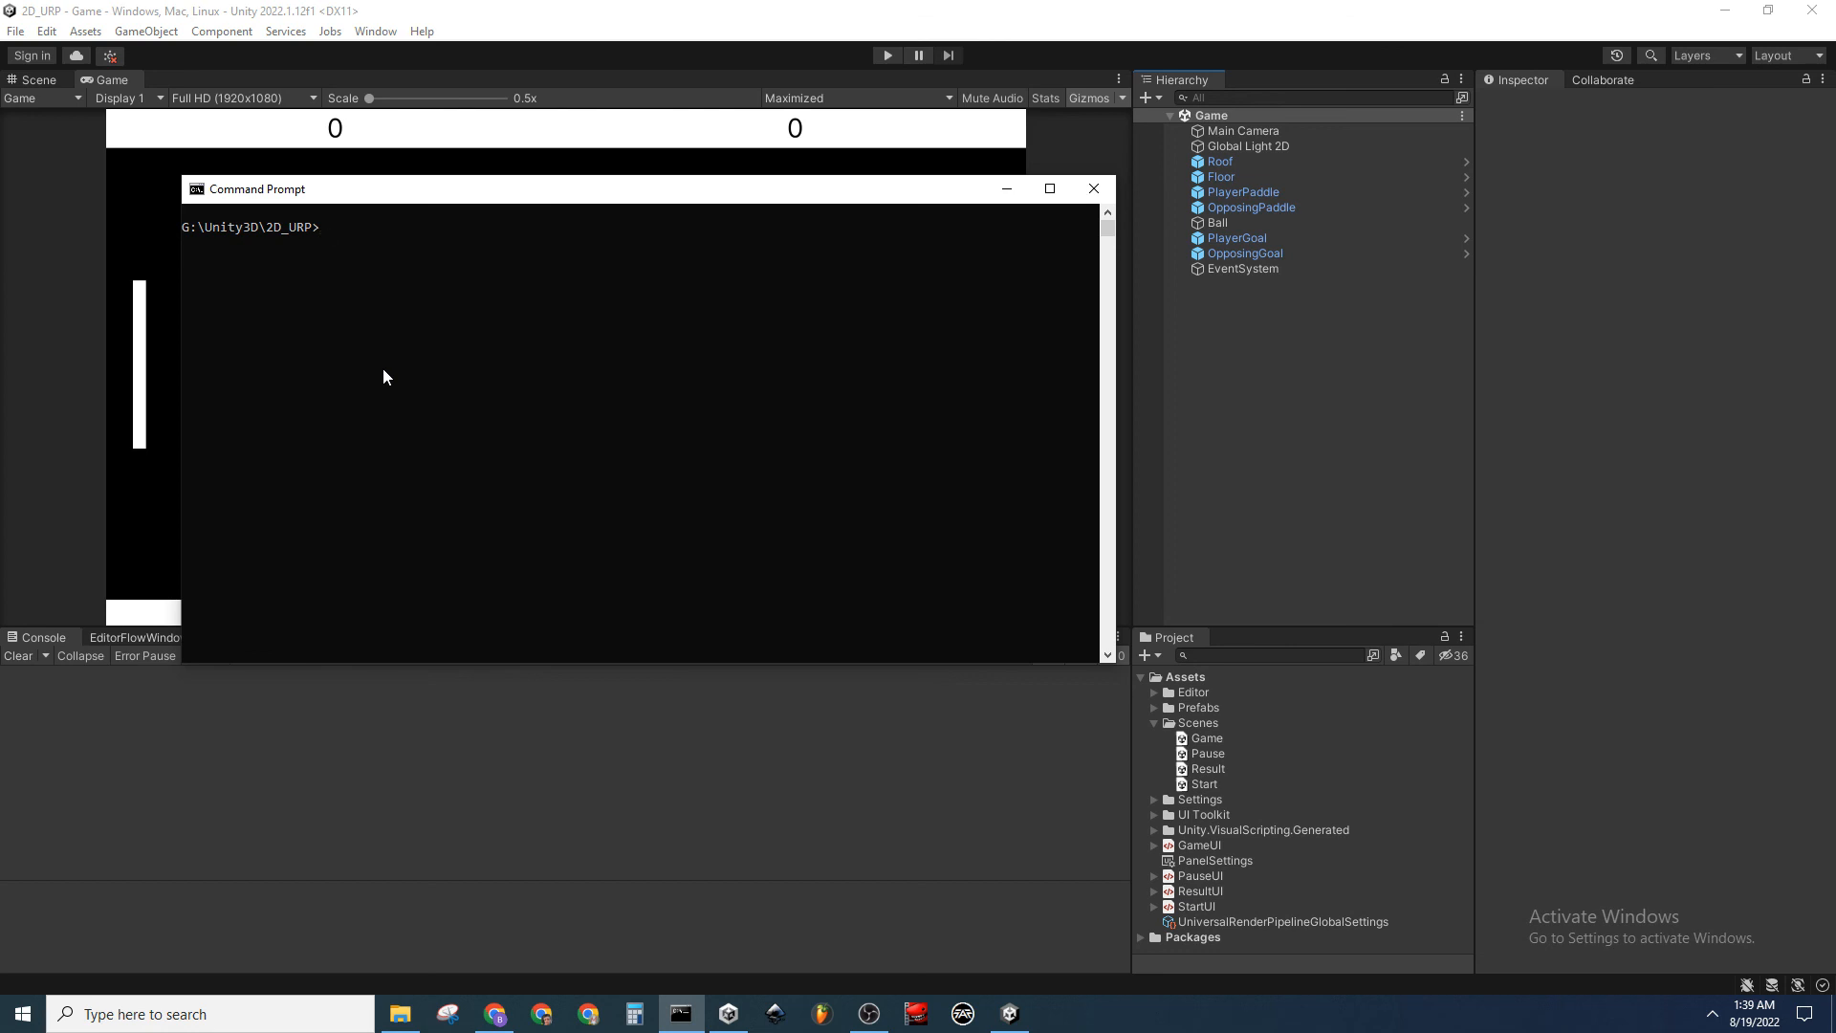
{"action": "type", "text": "git status"}
{"action": "key", "text": "Return"}
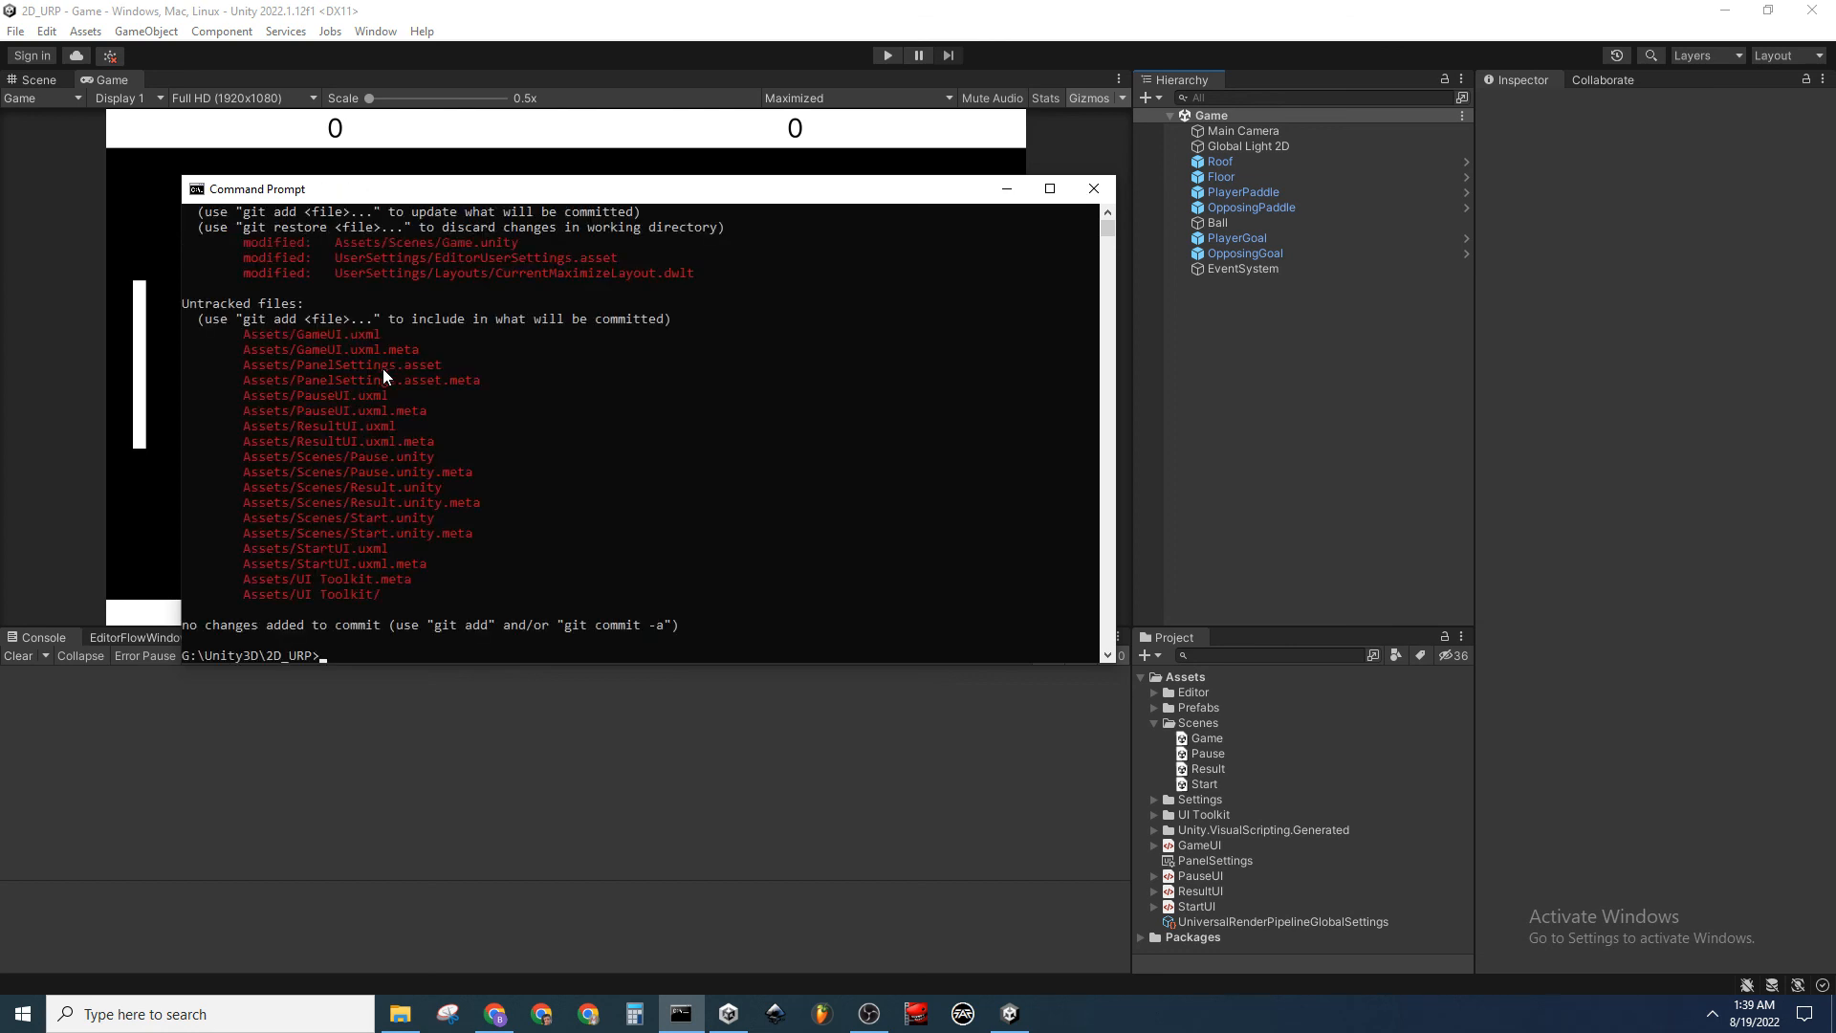
{"action": "scroll", "coordinate": [612, 440], "scroll_direction": "down", "scroll_amount": 2}
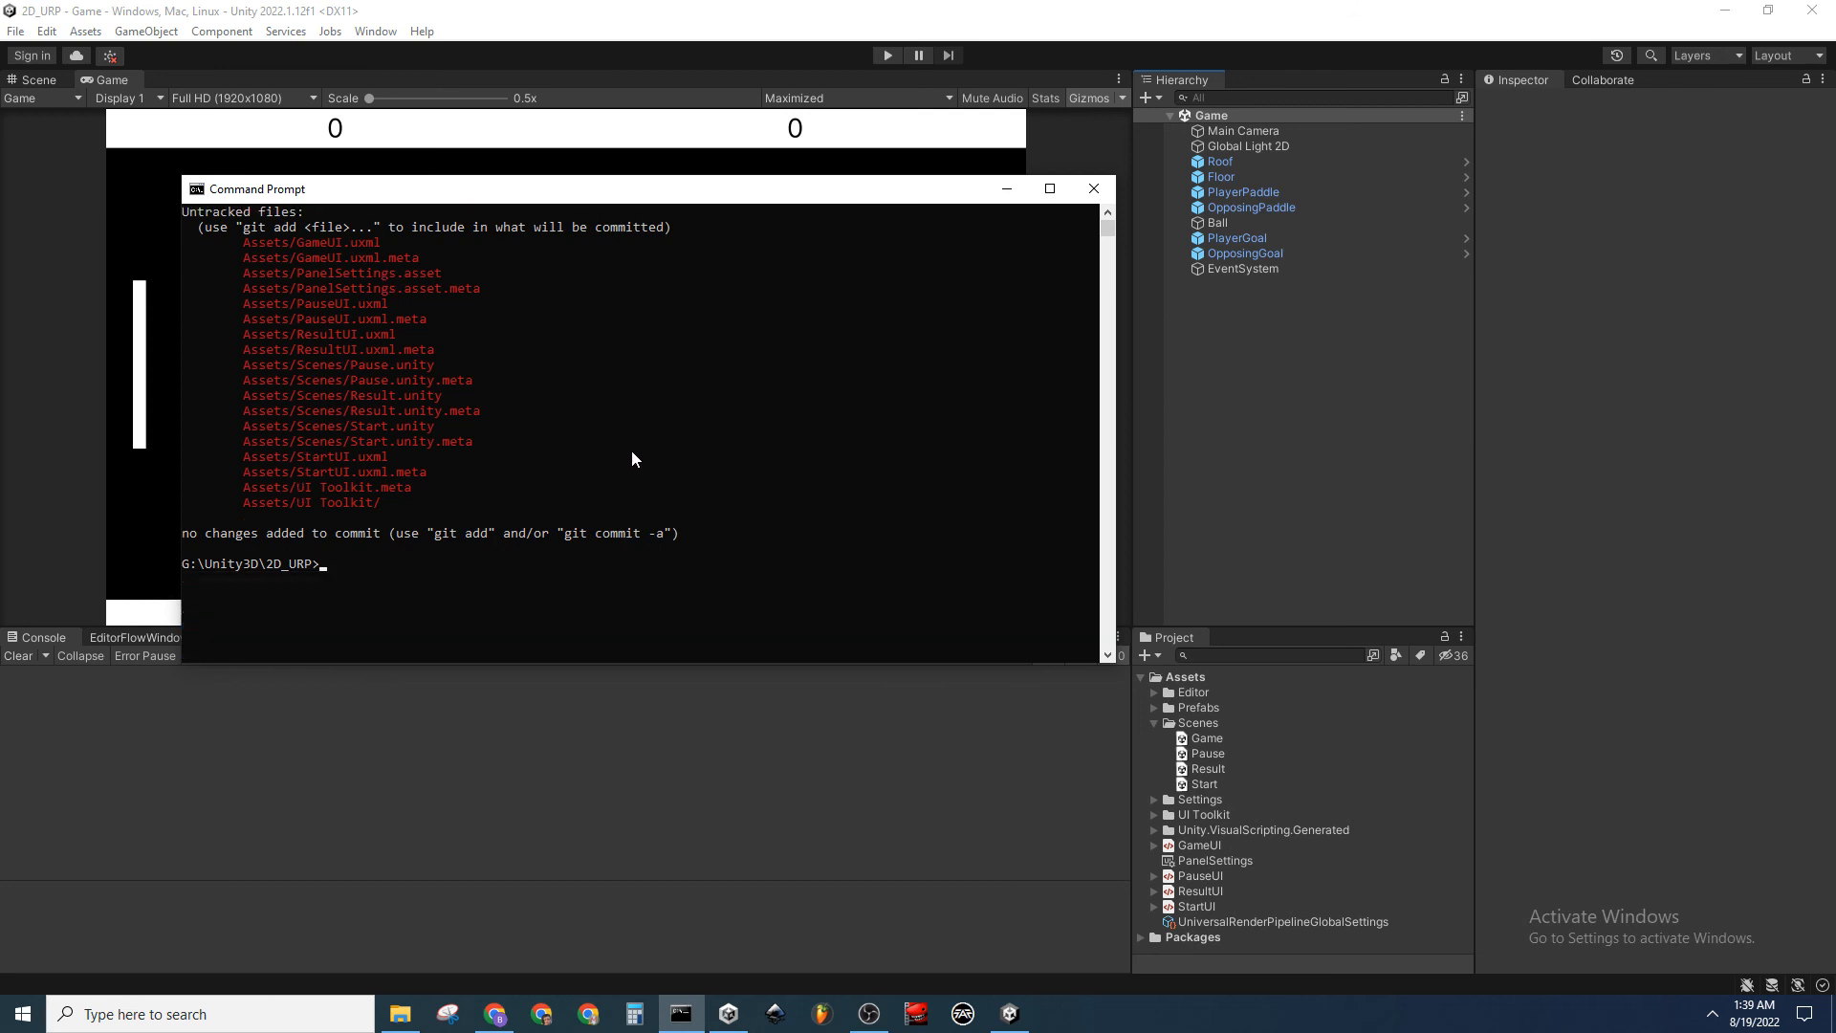
{"action": "scroll", "coordinate": [708, 478], "scroll_direction": "up", "scroll_amount": 4}
{"action": "scroll", "coordinate": [783, 507], "scroll_direction": "down", "scroll_amount": 2}
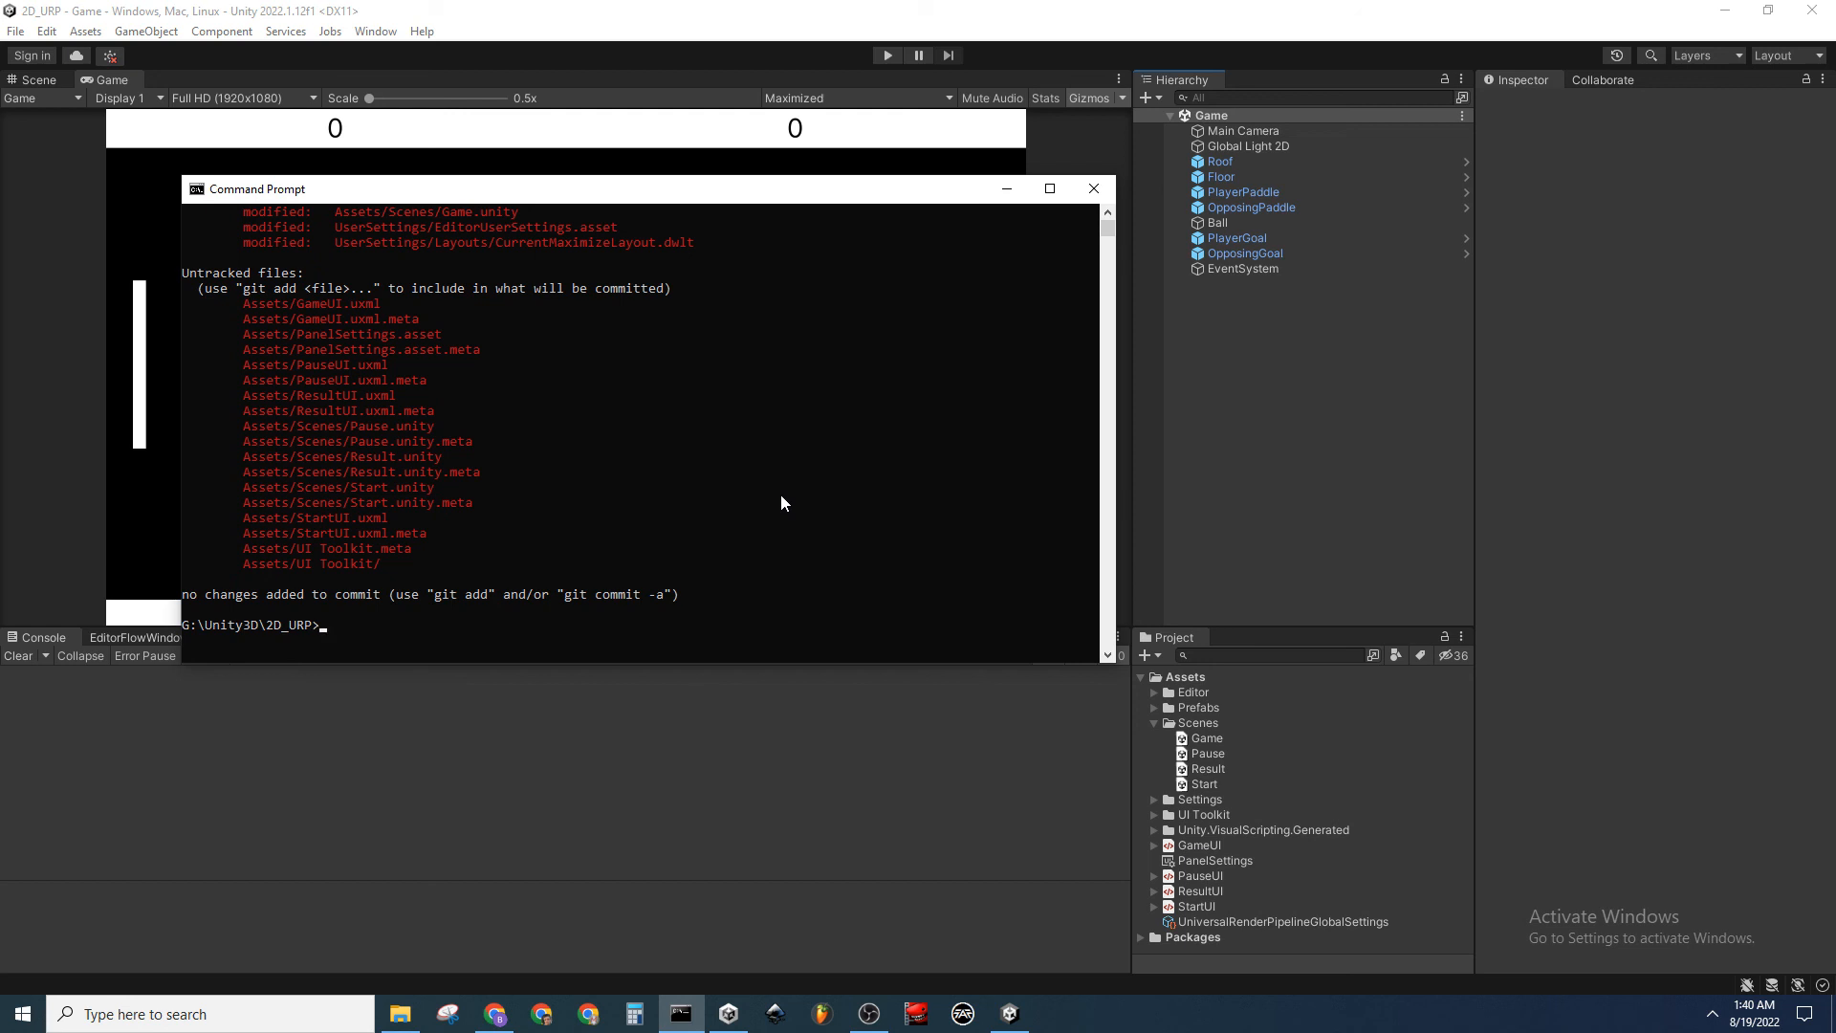
{"action": "scroll", "coordinate": [782, 503], "scroll_direction": "up", "scroll_amount": 2}
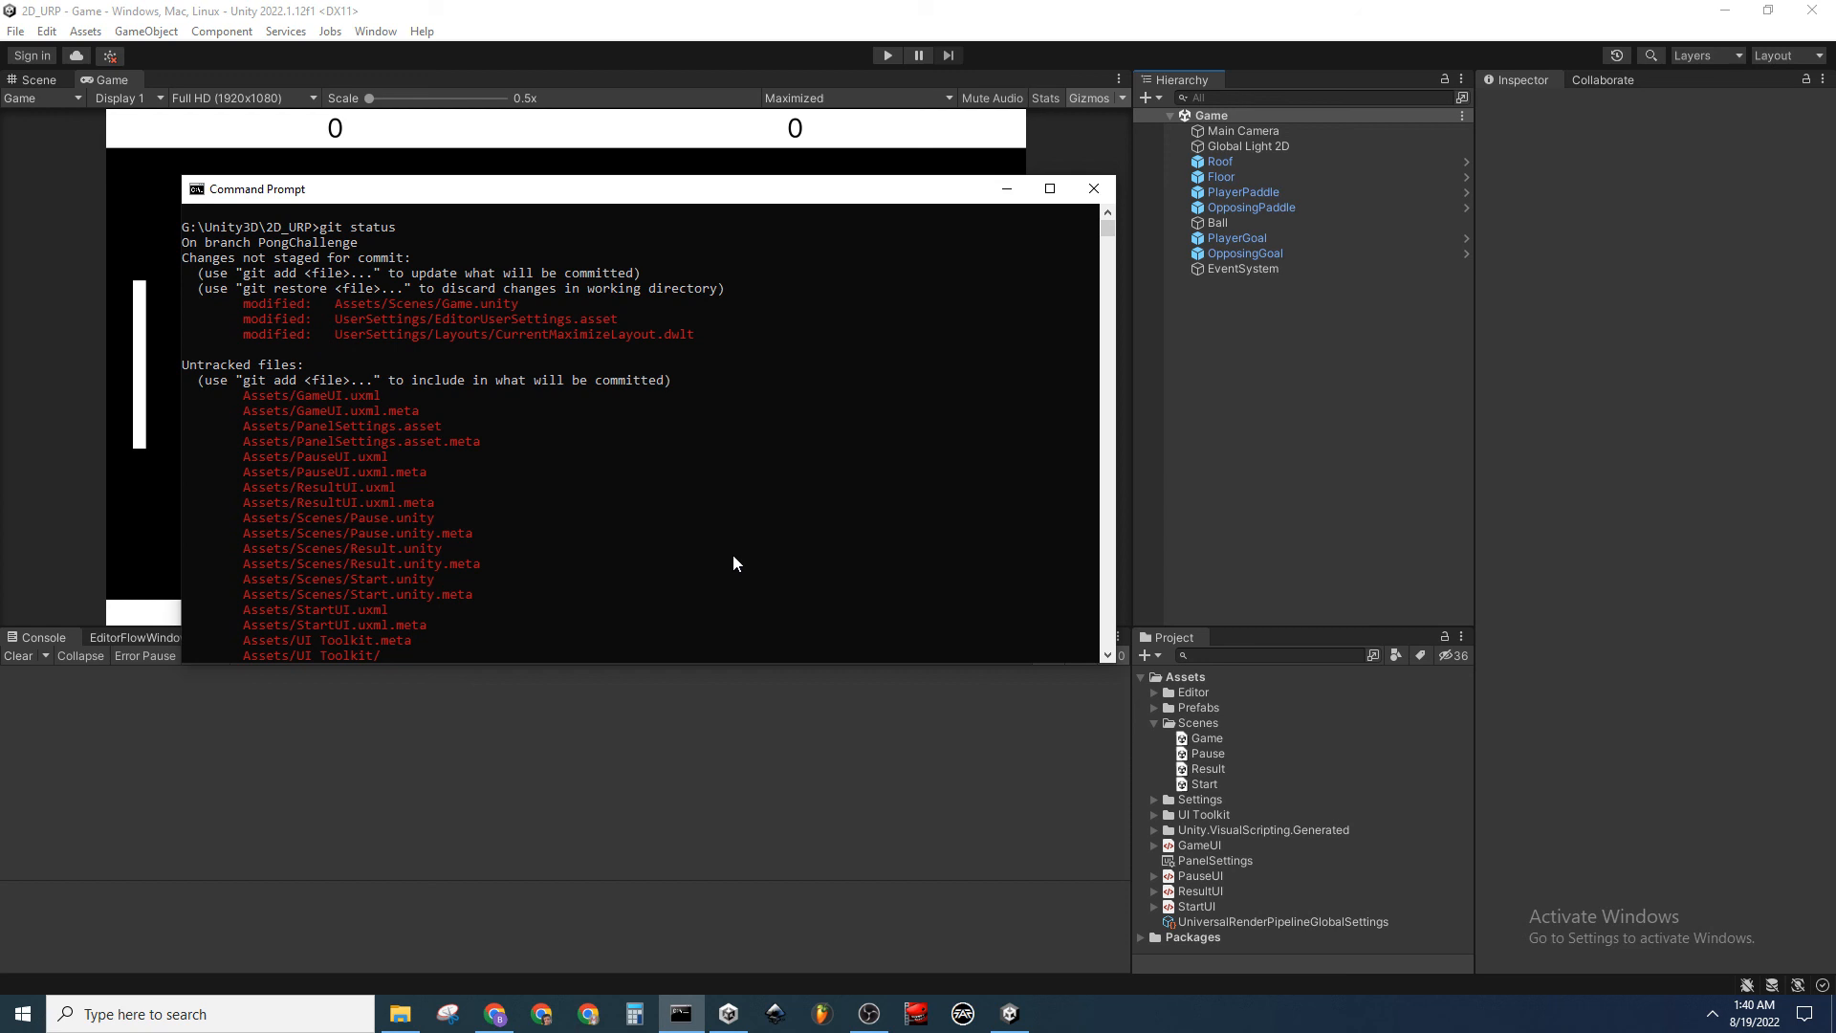
{"action": "scroll", "coordinate": [732, 554], "scroll_direction": "down", "scroll_amount": 2}
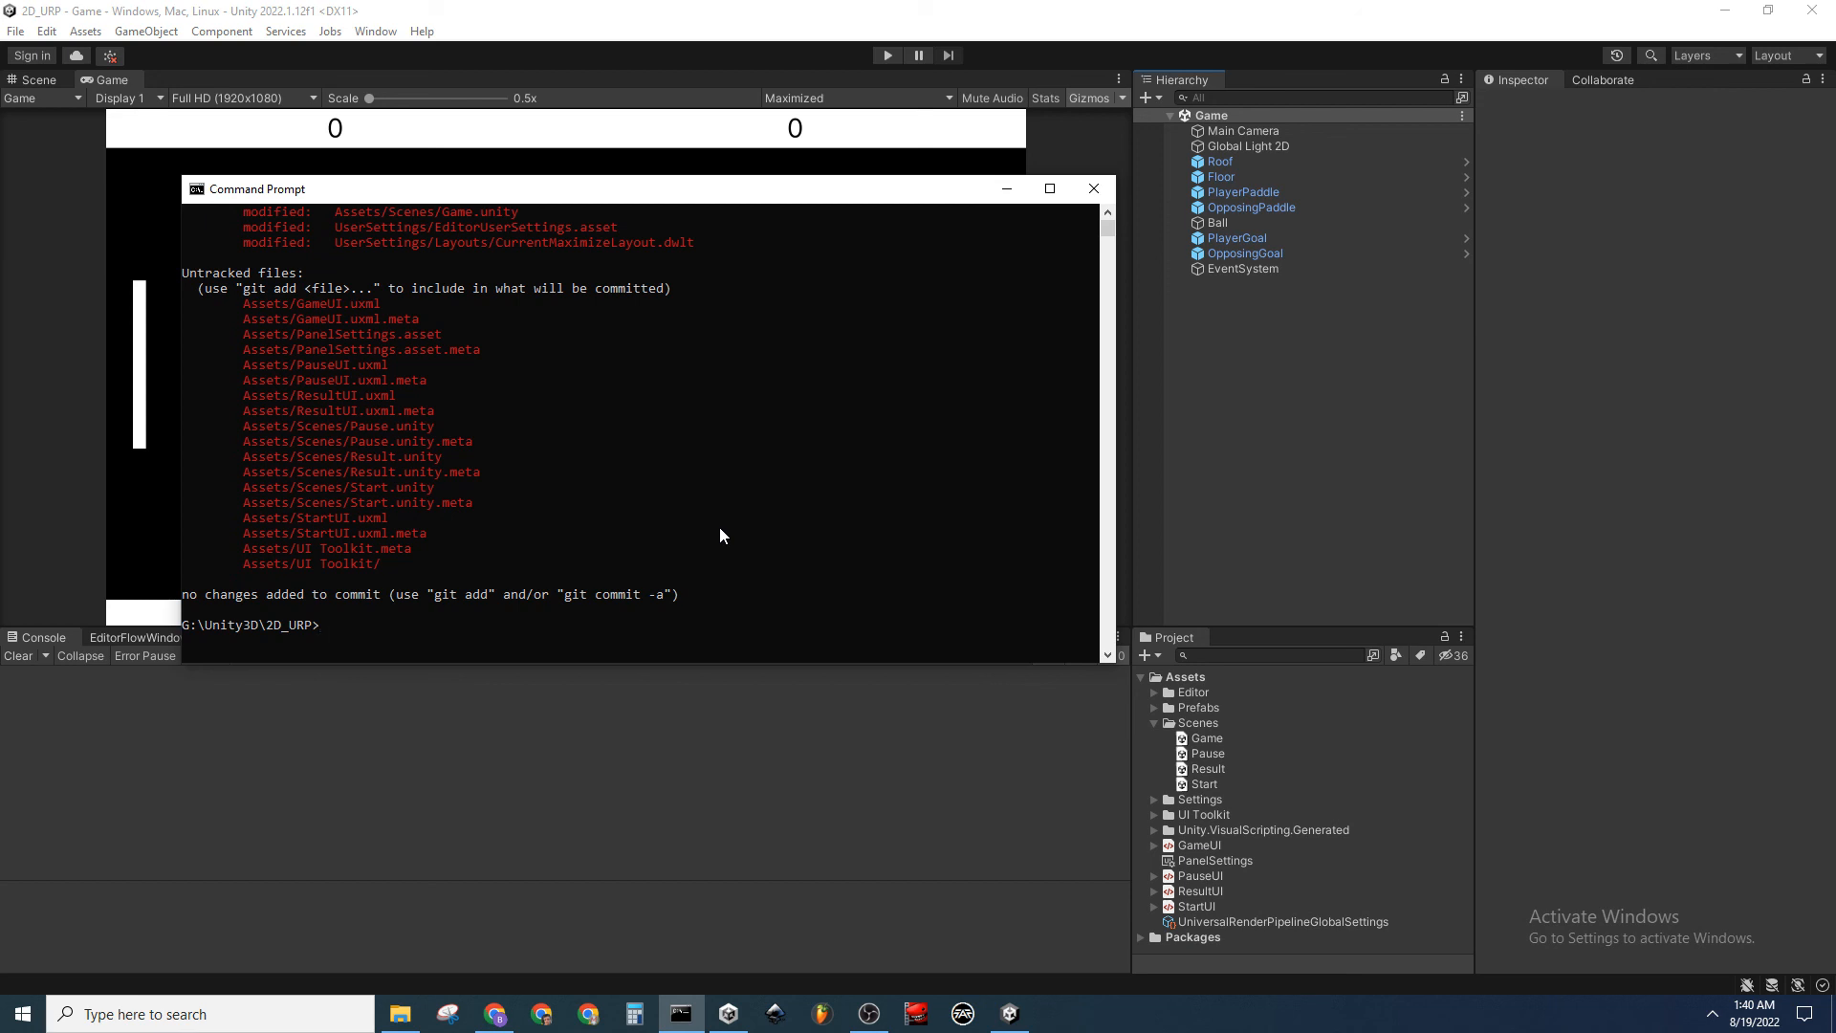
Create and switch to a new Git branch named PongUI, and check its status with git status
{"action": "type", "text": "git switch -c"}
{"action": "type", "text": "PongUI"}
{"action": "key", "text": "Return"}
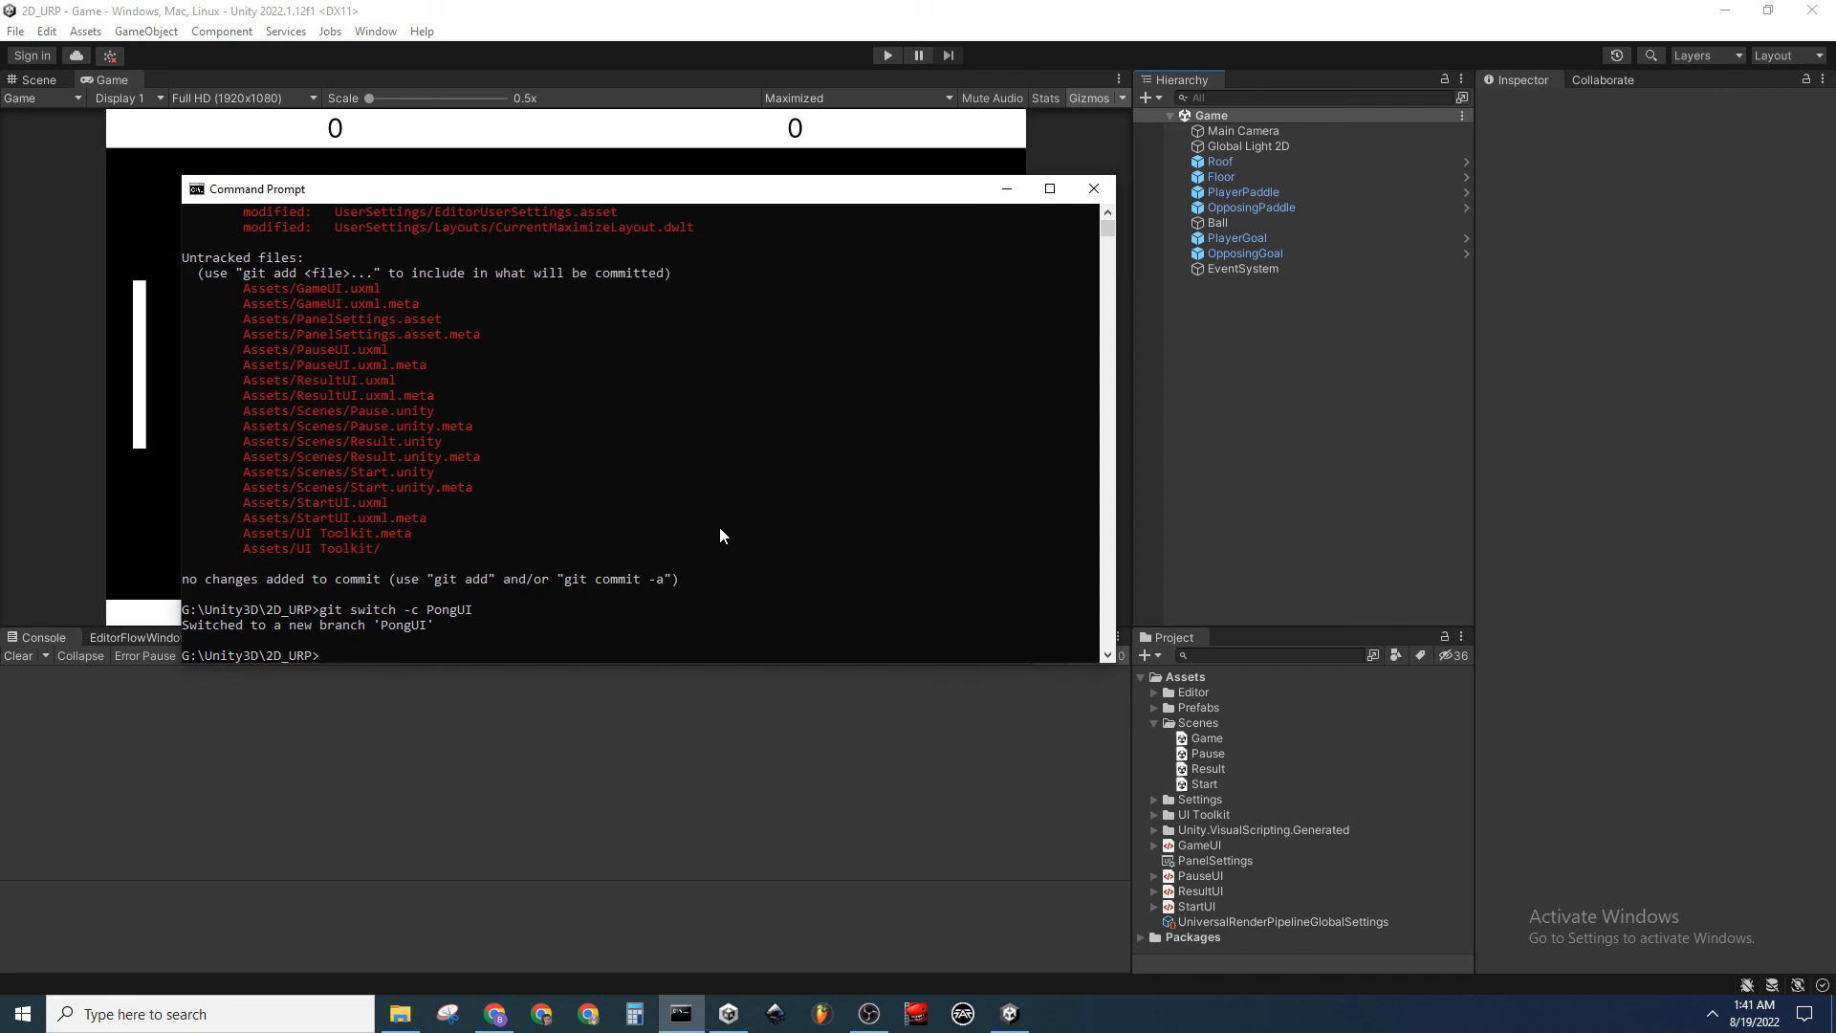
{"action": "type", "text": "git status"}
{"action": "key", "text": "Return"}
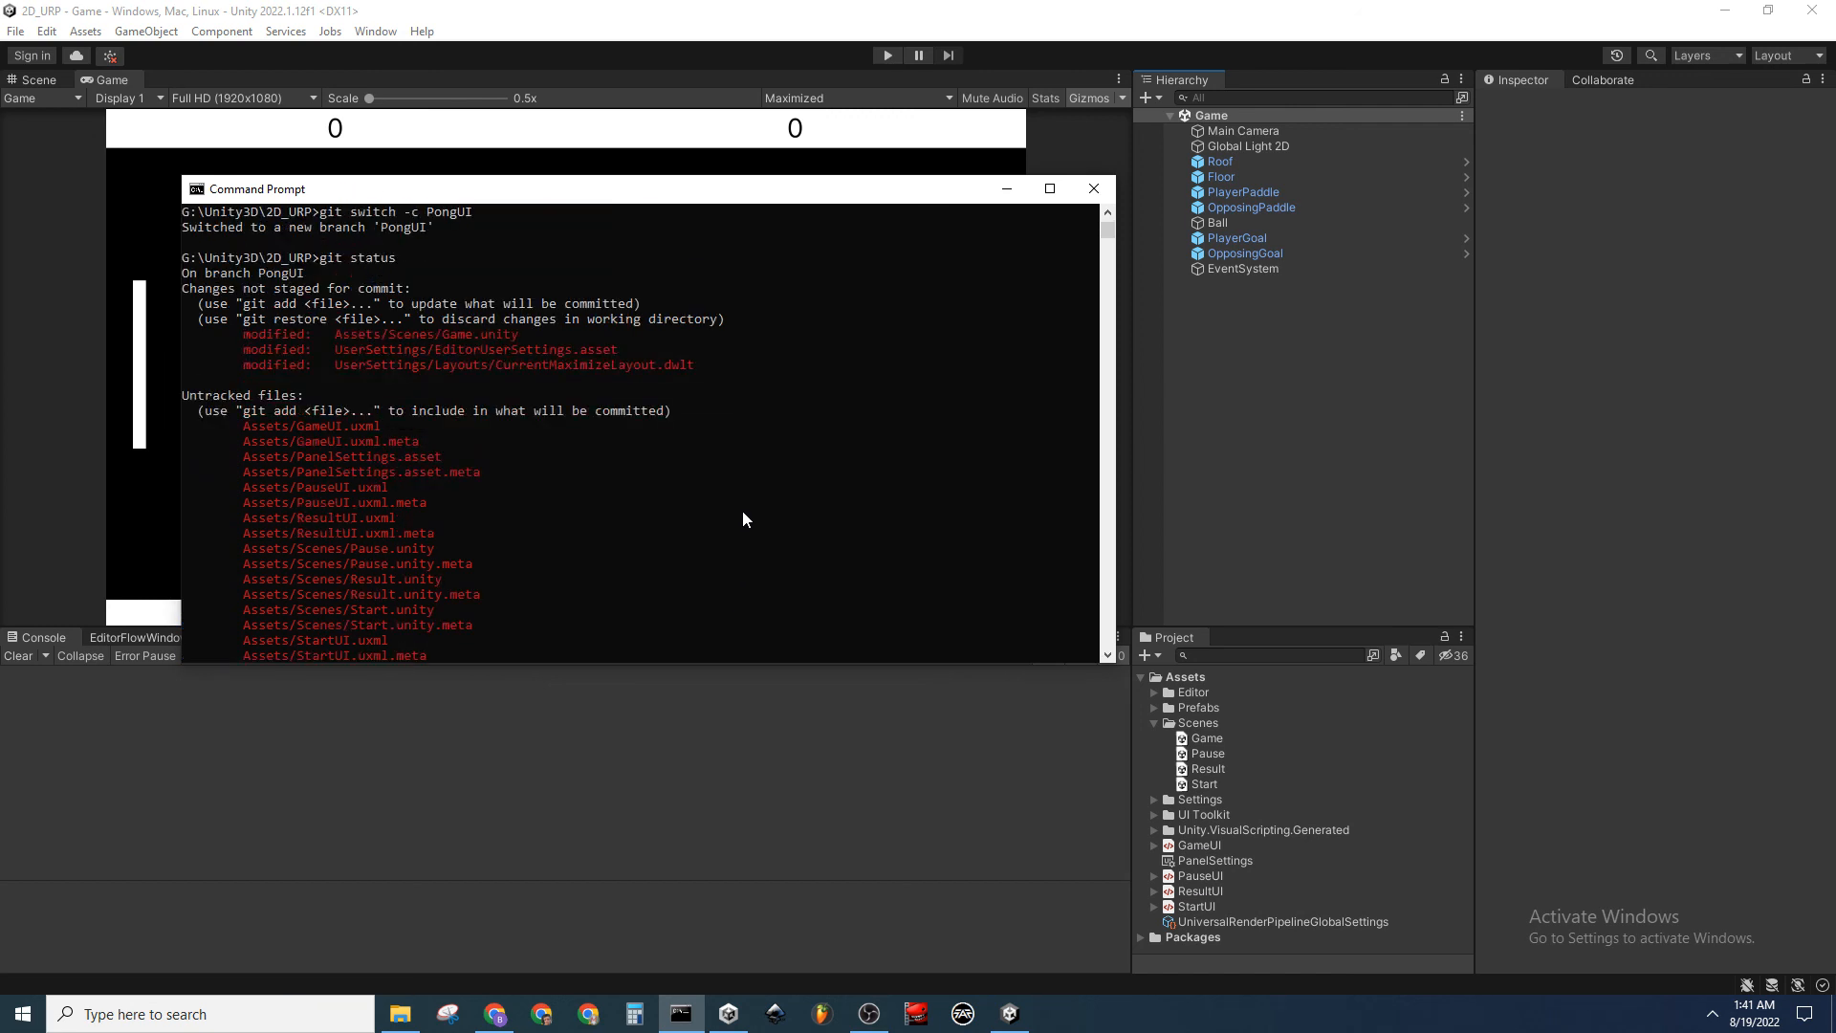
{"action": "scroll", "coordinate": [744, 519], "scroll_direction": "up", "scroll_amount": 1}
{"action": "scroll", "coordinate": [611, 486], "scroll_direction": "down", "scroll_amount": 4}
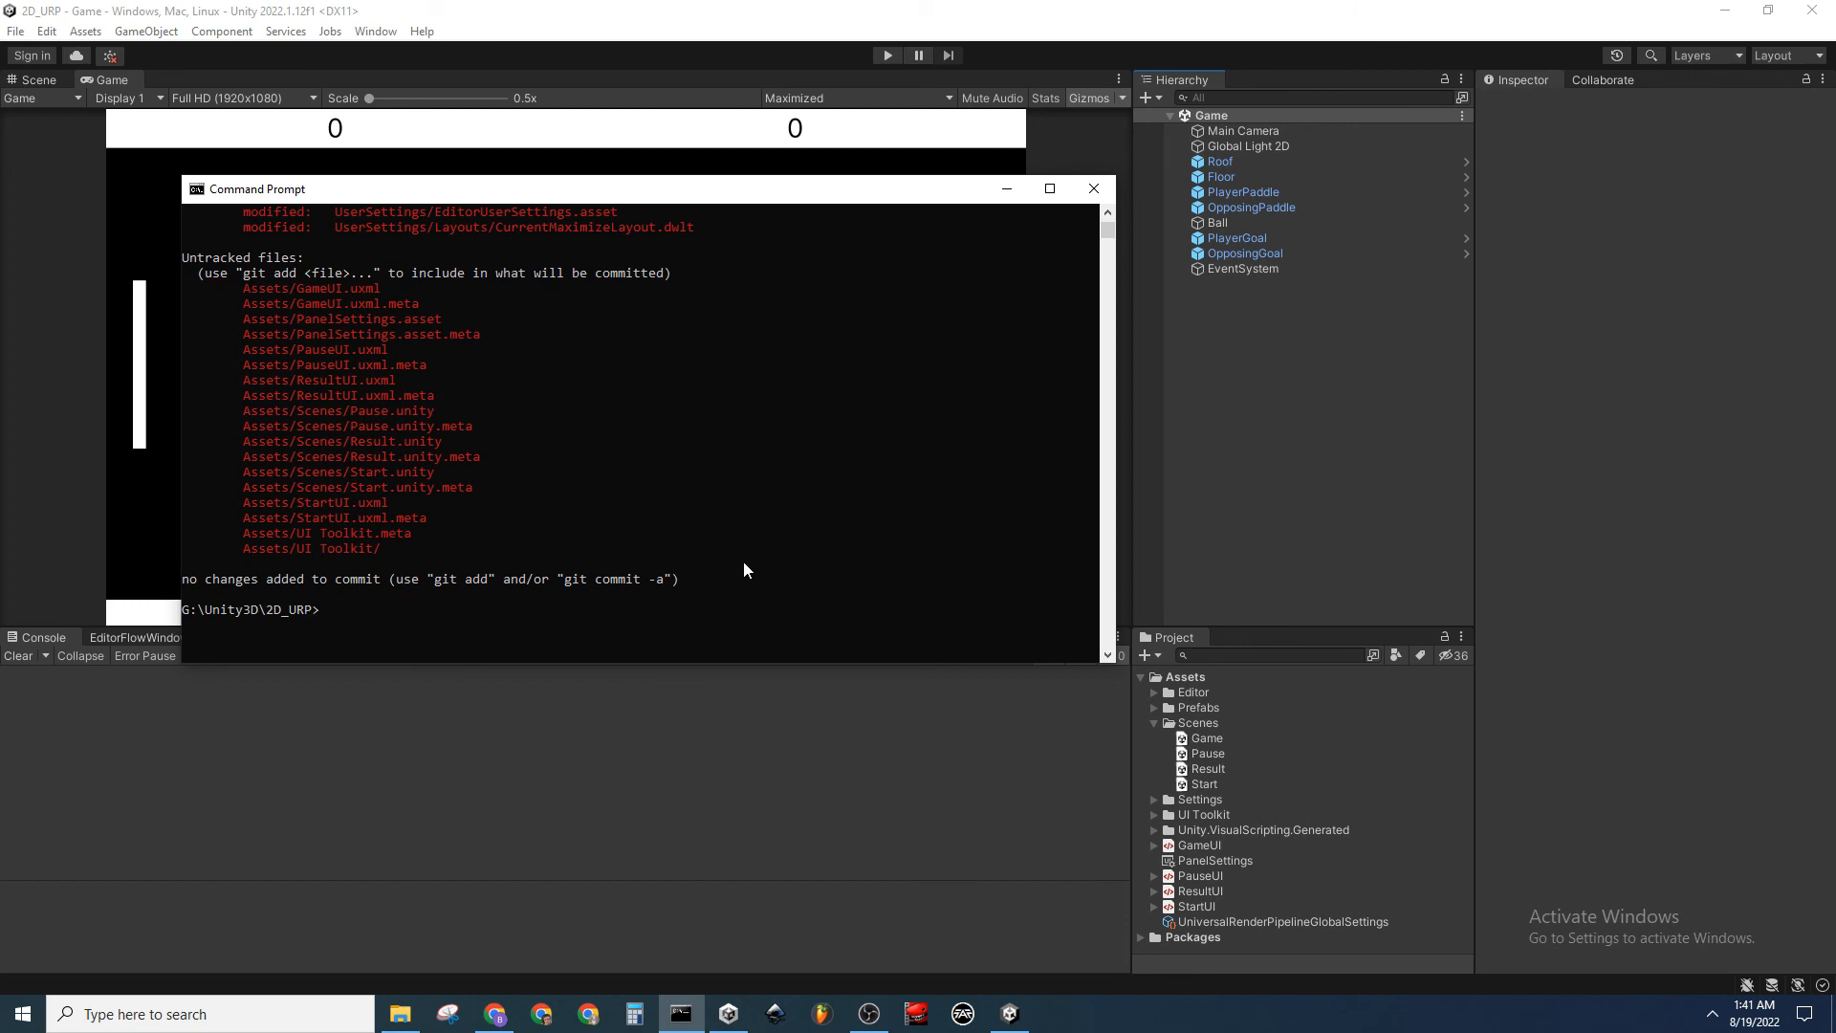
Stage all project changes with git add * and check the staged files with git status
{"action": "type", "text": "git add *"}
{"action": "key", "text": "Return"}
{"action": "key", "text": "Up"}
{"action": "key", "text": "Up"}
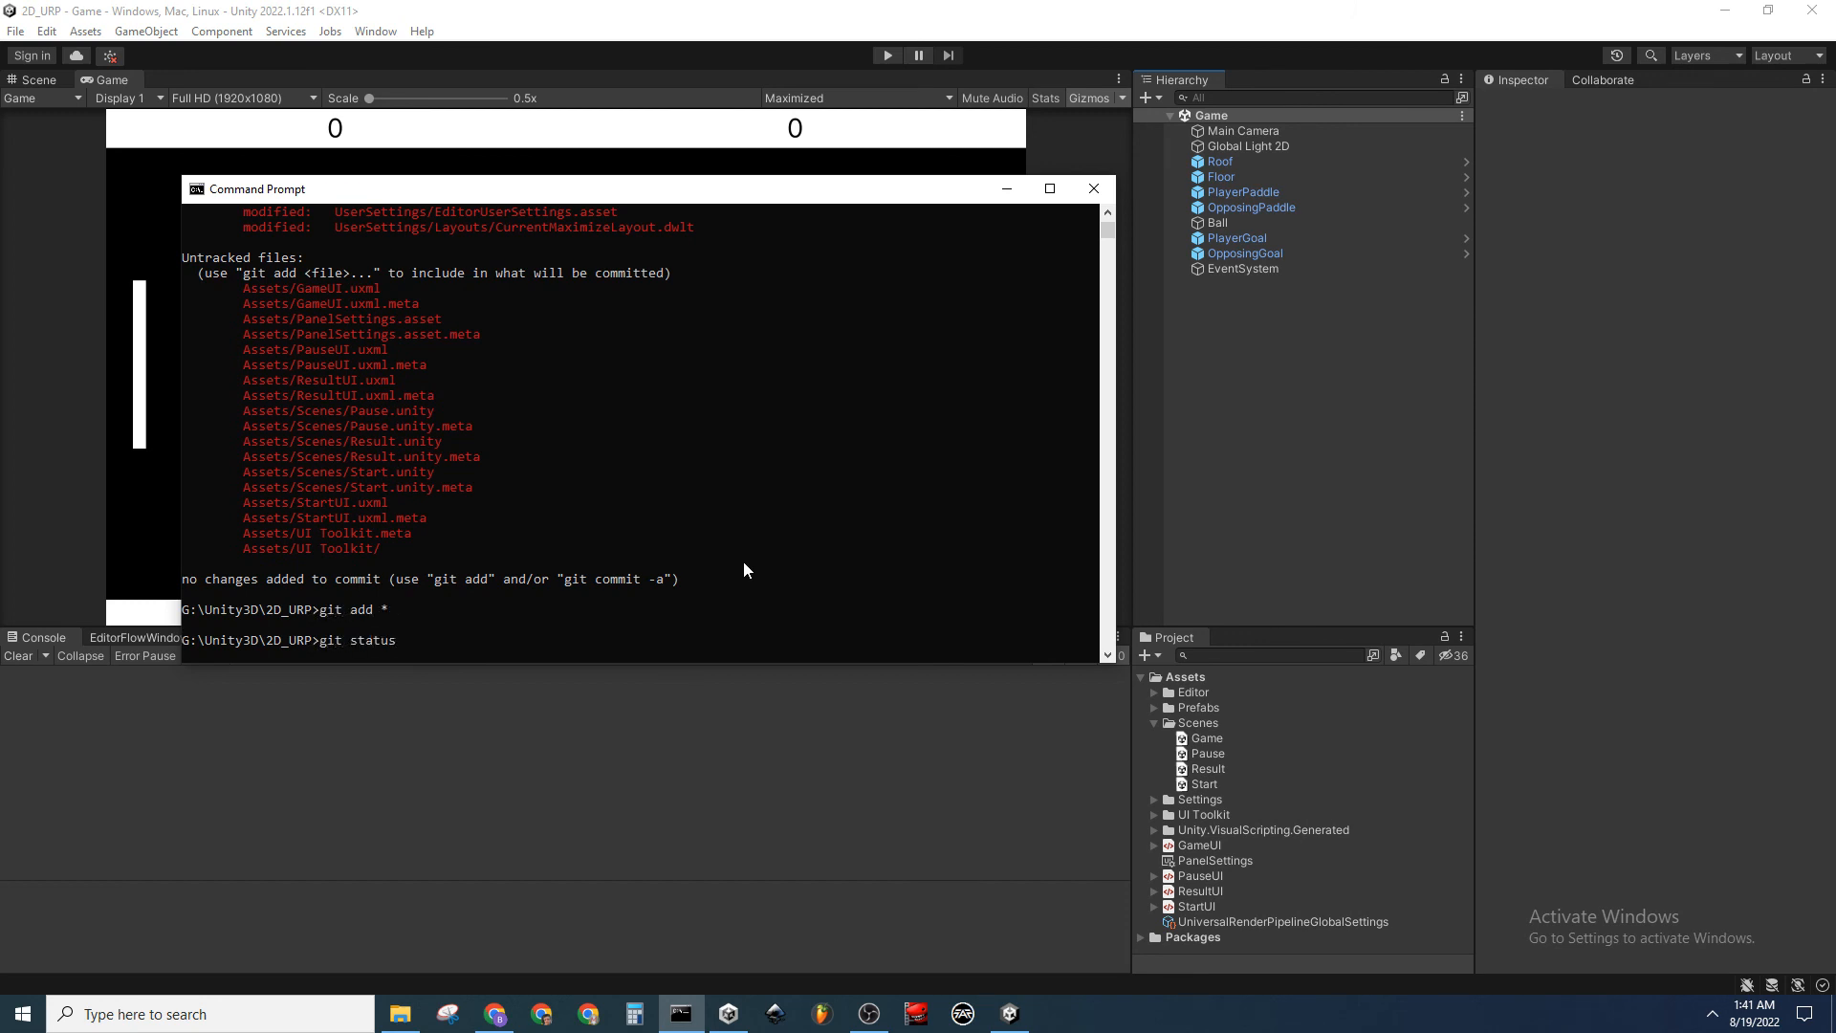
{"action": "key", "text": "Return"}
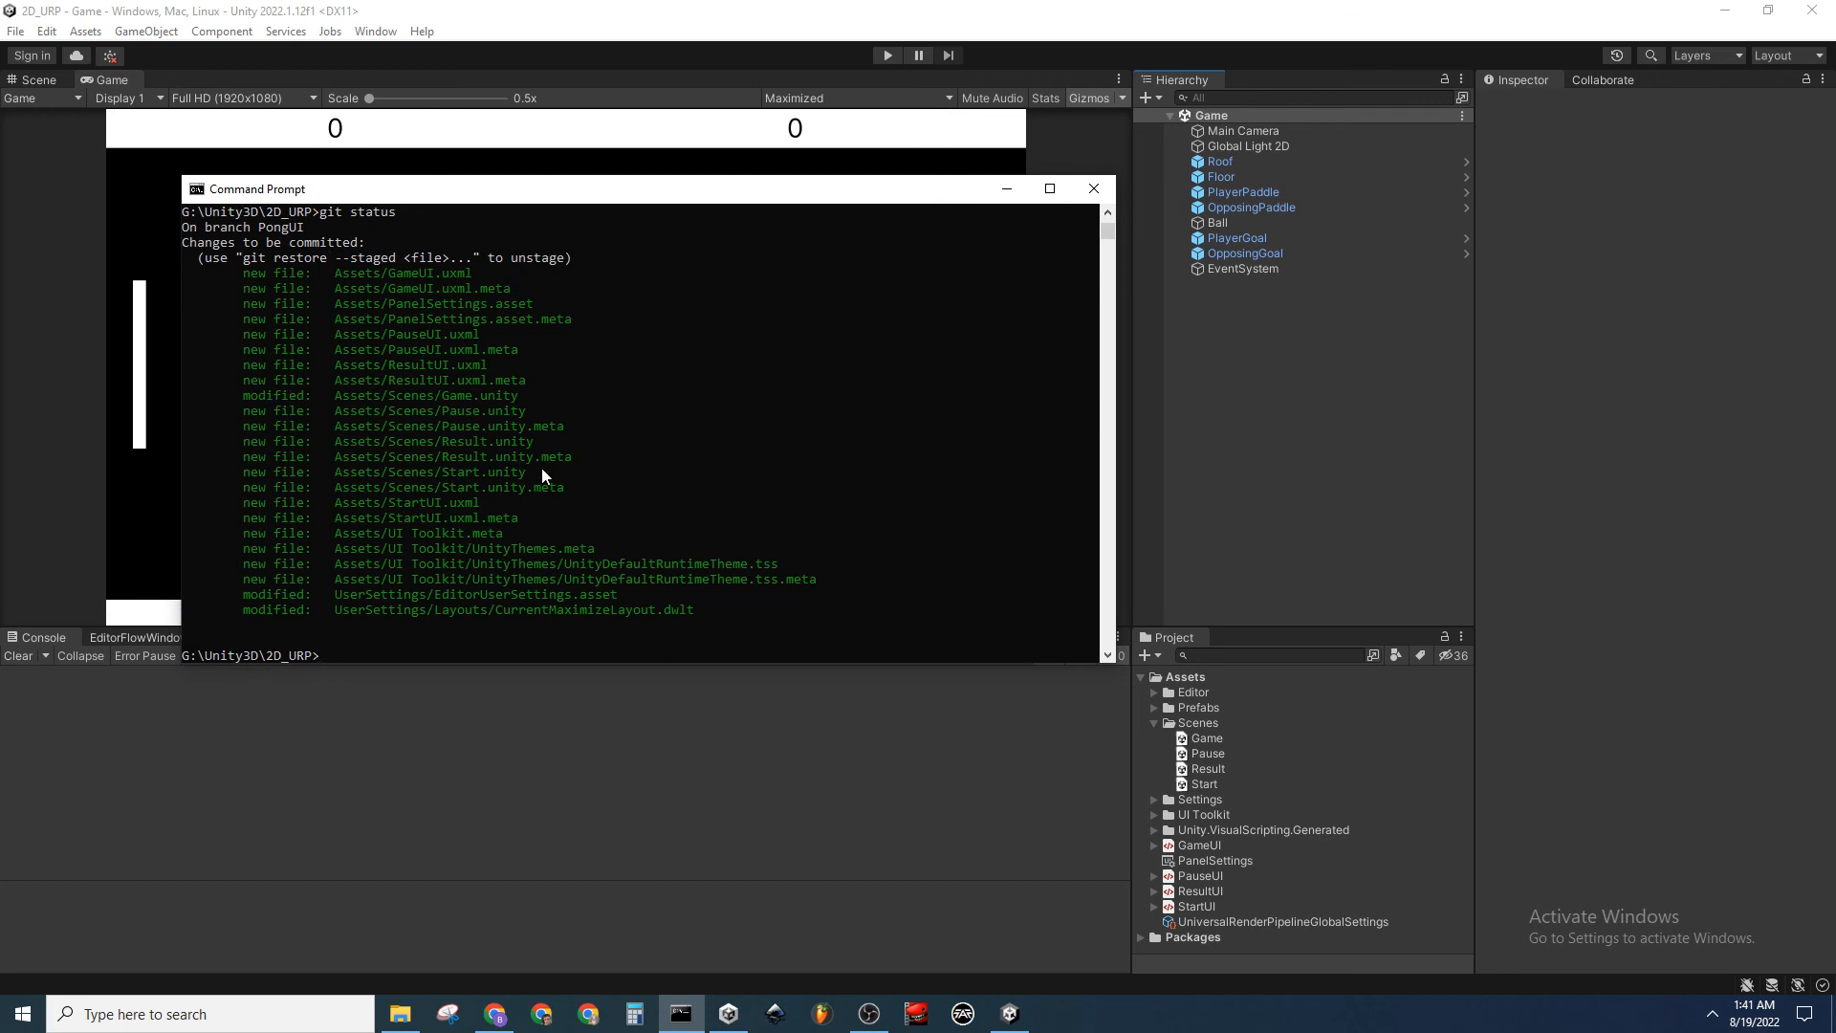
Commit the staged files with the message "Committing UI Elements for tutorial series"
{"action": "scroll", "coordinate": [574, 485], "scroll_direction": "down", "scroll_amount": 1}
{"action": "type", "text": "git co"}
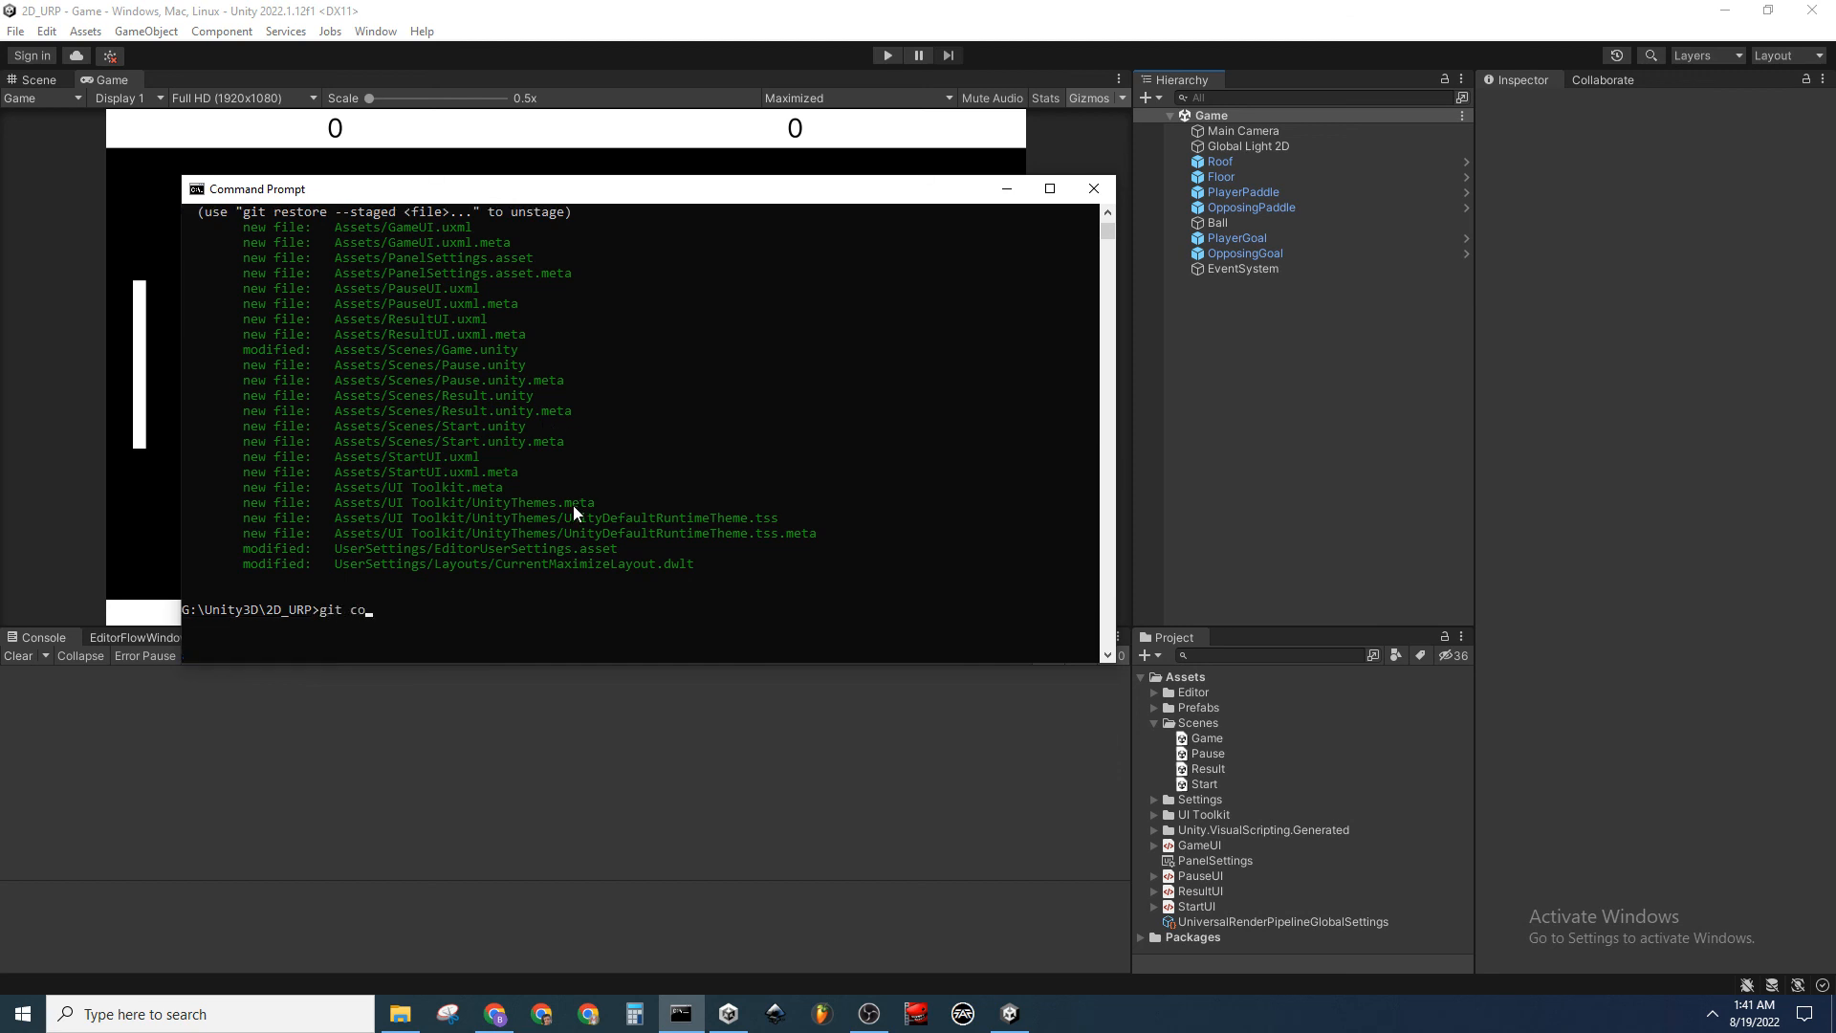
{"action": "type", "text": "mmit -m \"Committing UI Elements for tutorial se"}
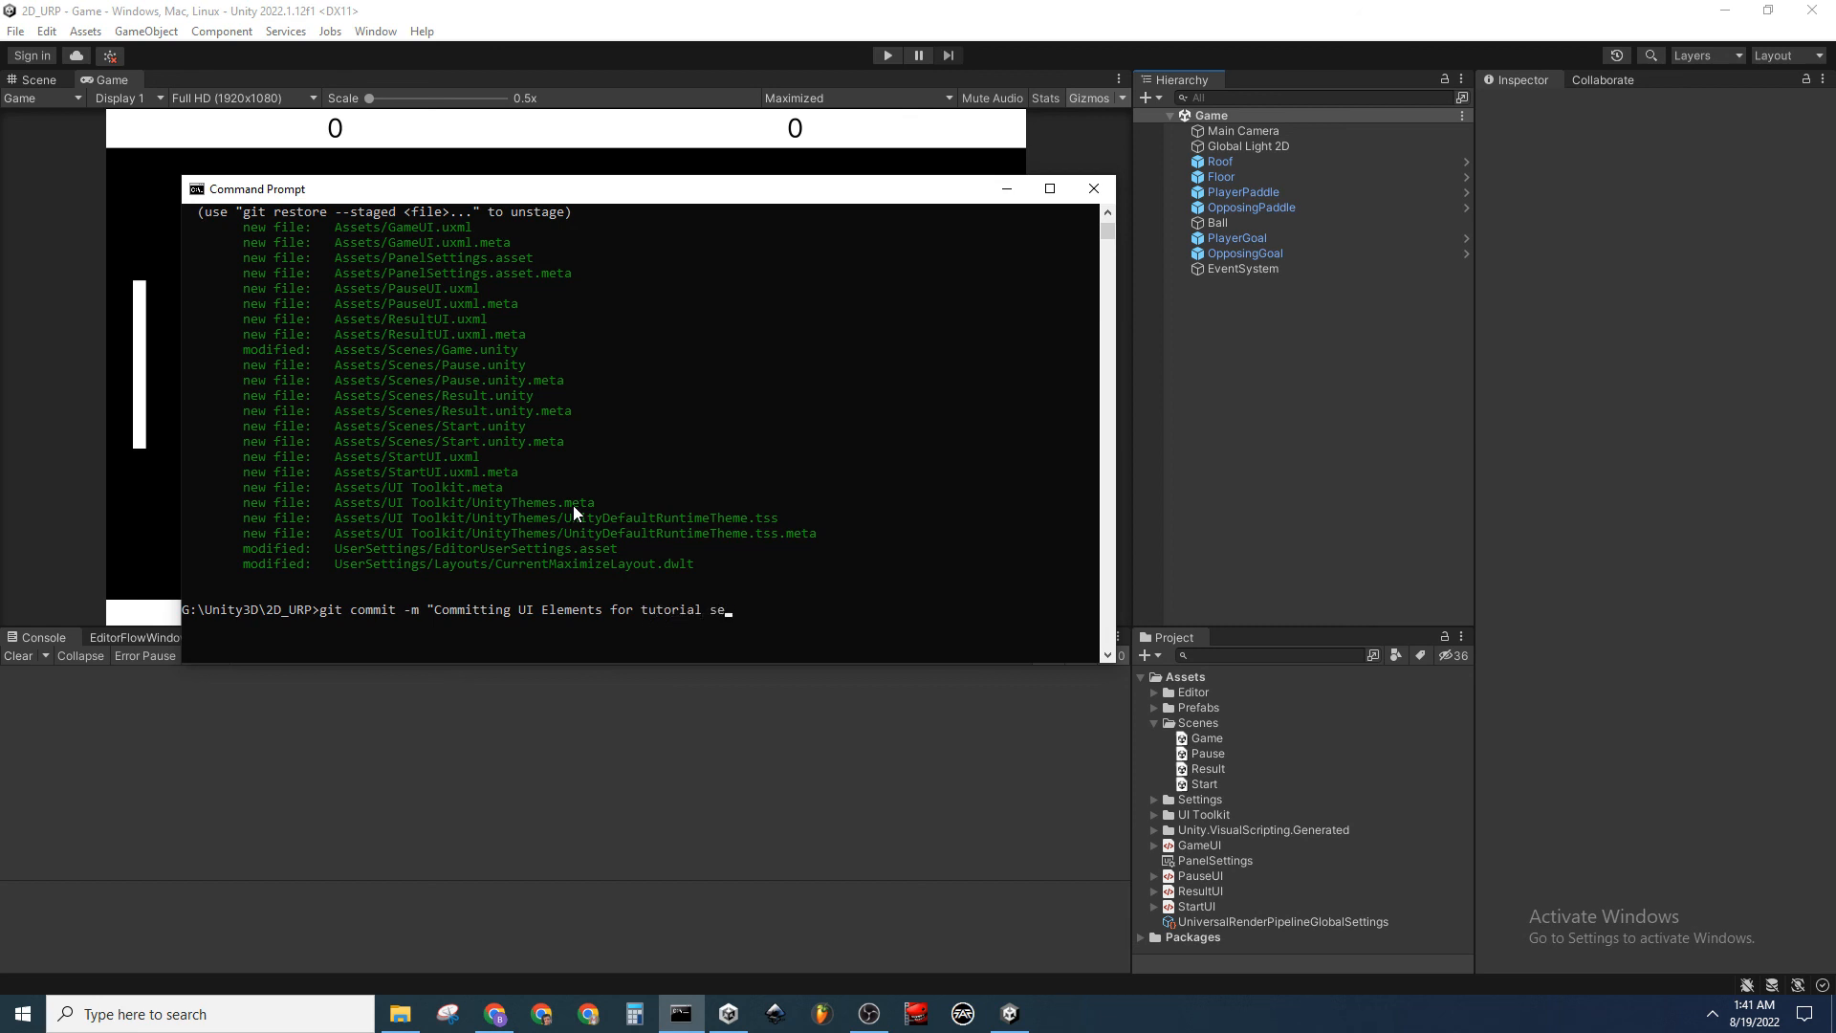
{"action": "type", "text": "ries\""}
{"action": "key", "text": "Return"}
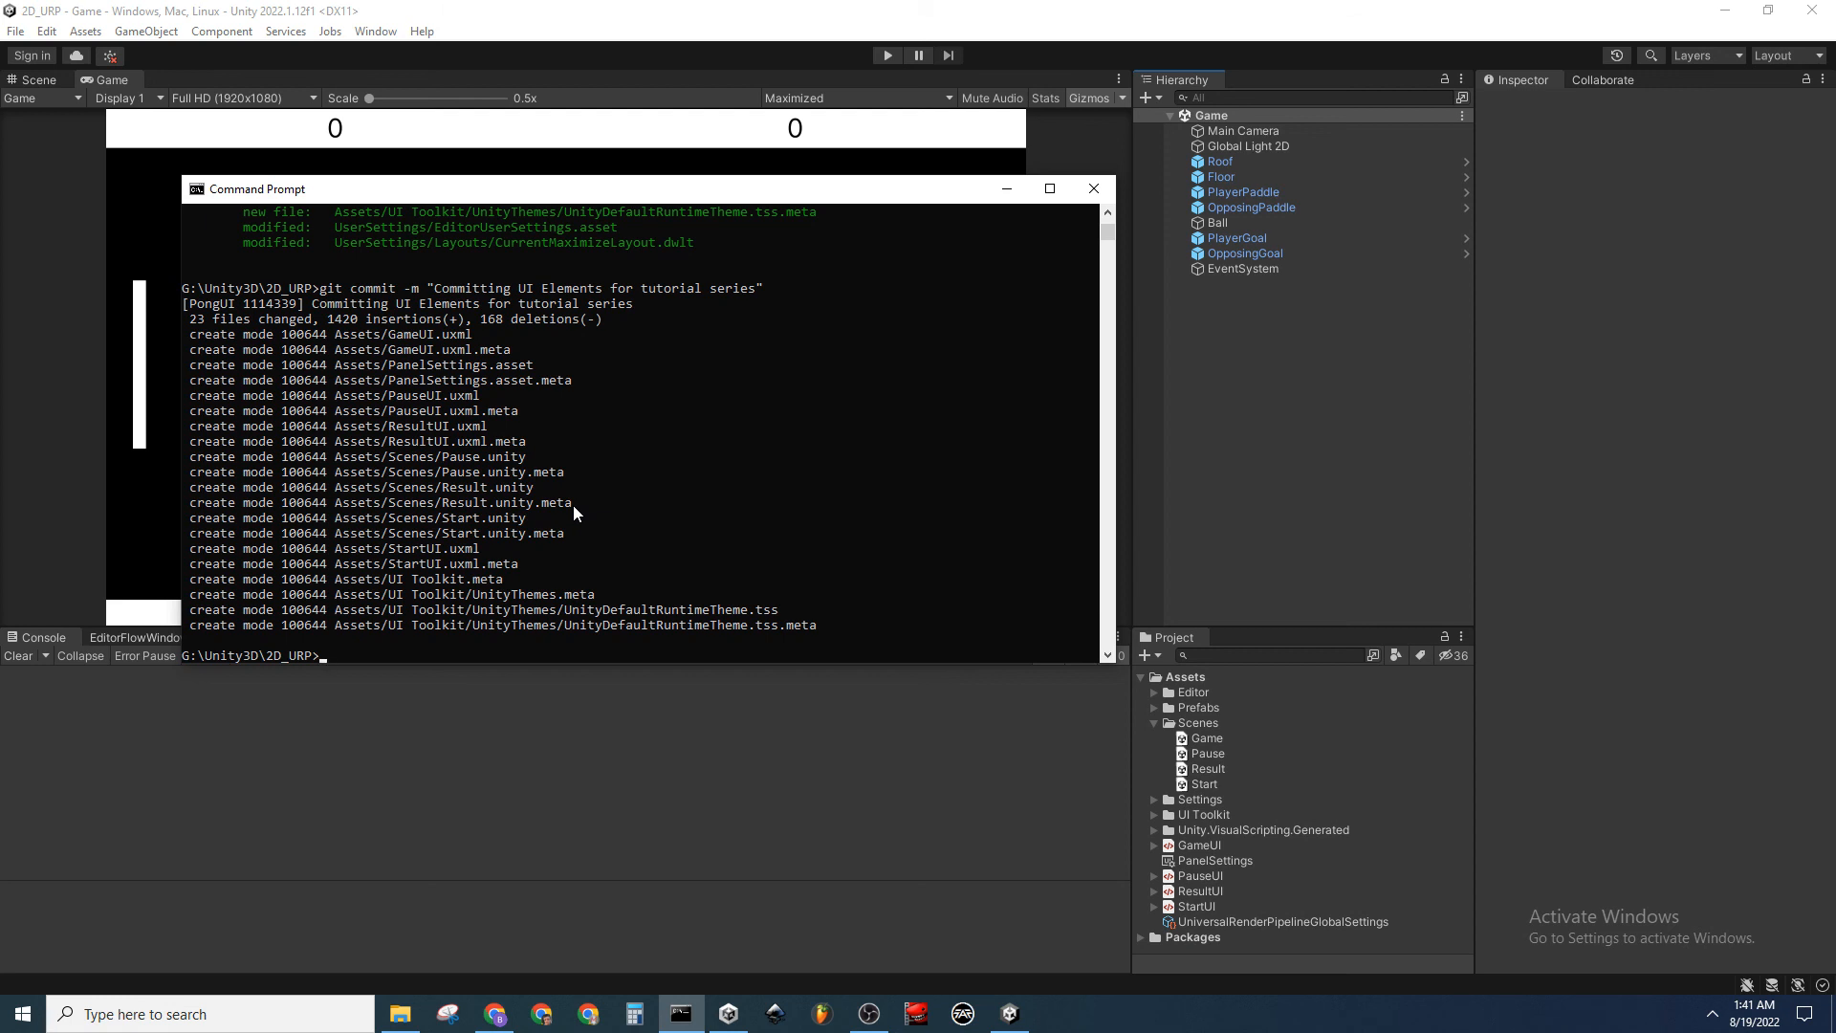
Check the repository with git status, clear the console output with cls, and minimize Command Prompt to return to Unity
{"action": "type", "text": "git status"}
{"action": "key", "text": "Return"}
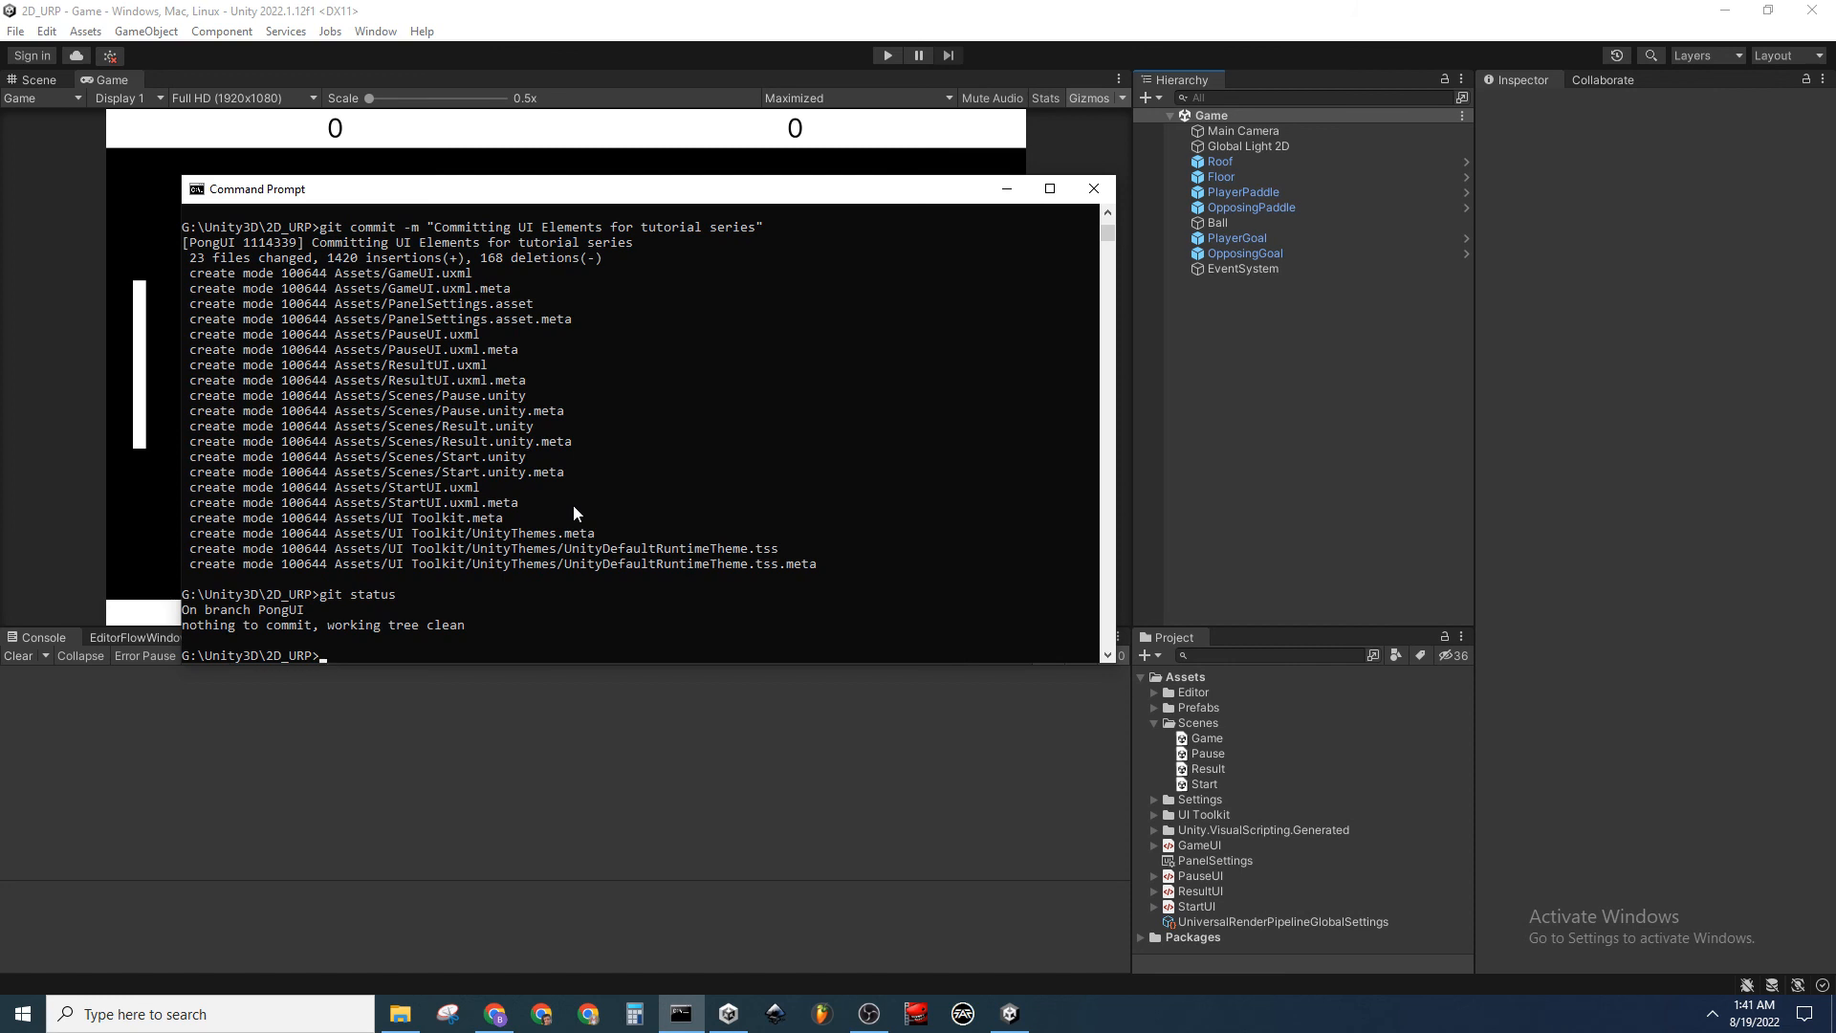
{"action": "type", "text": "cls"}
{"action": "key", "text": "Return"}
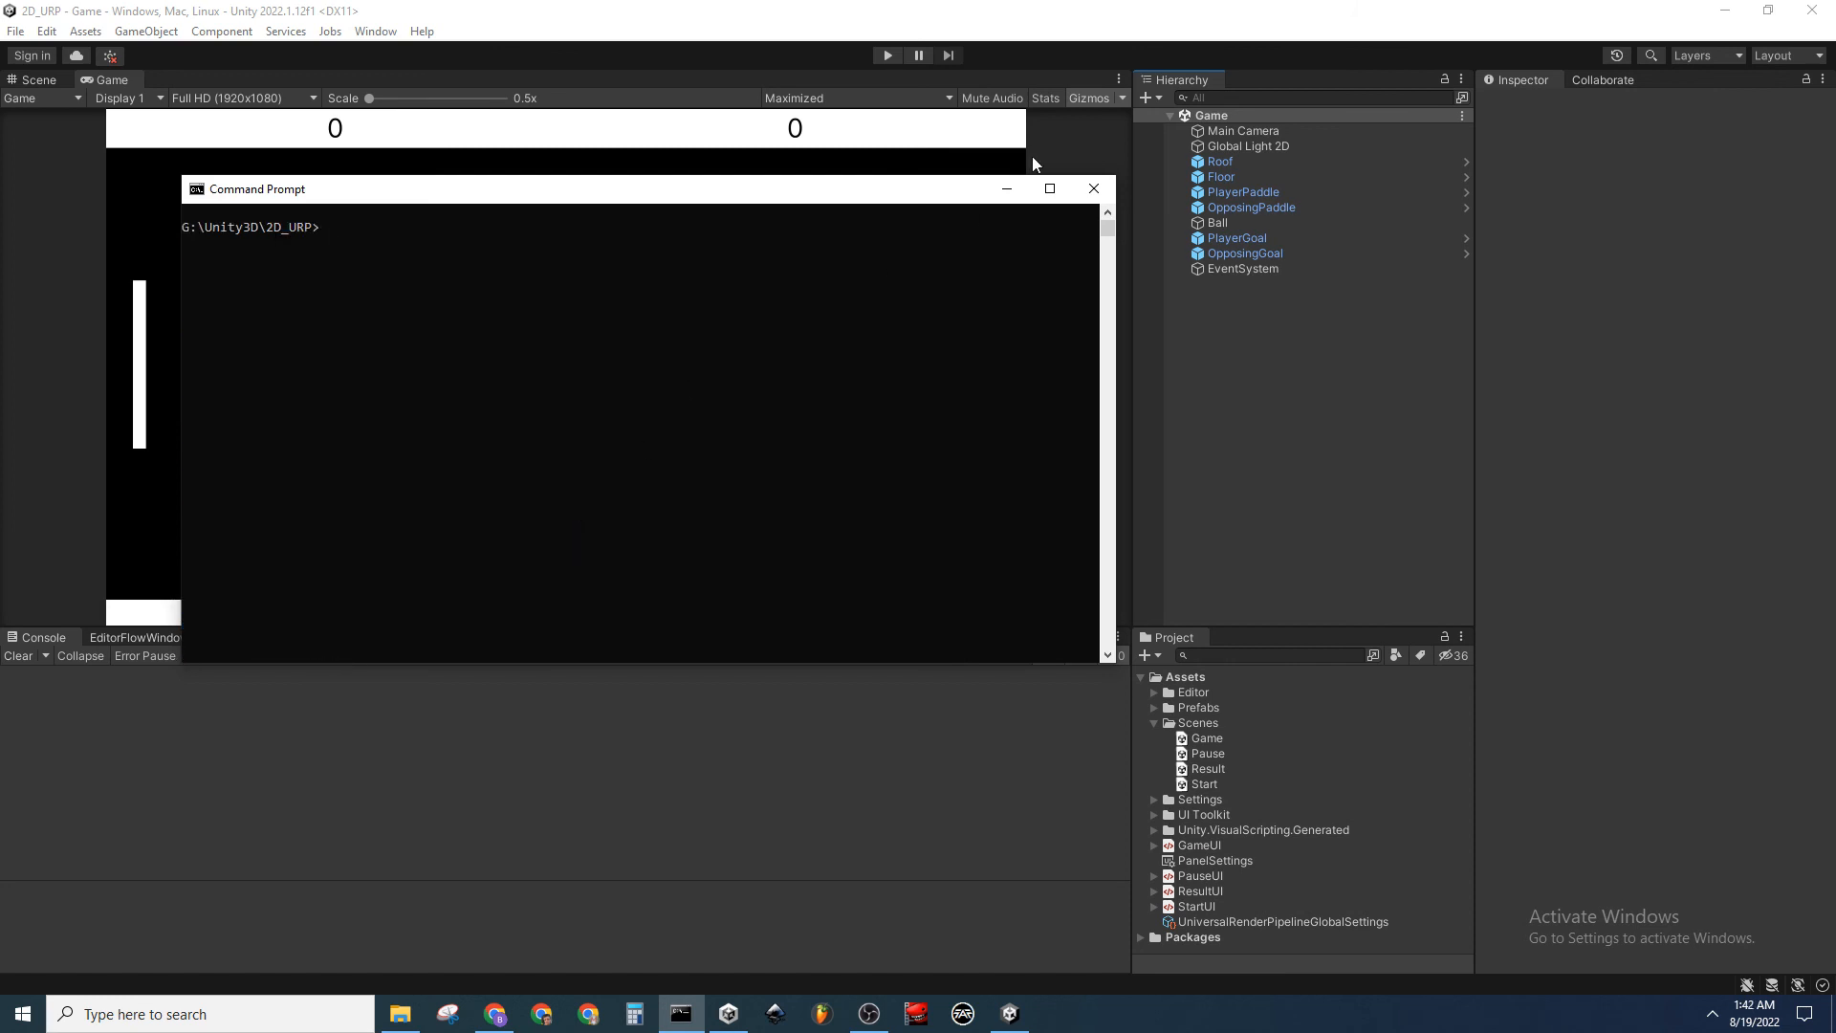
{"action": "left_click", "coordinate": [1006, 189]}
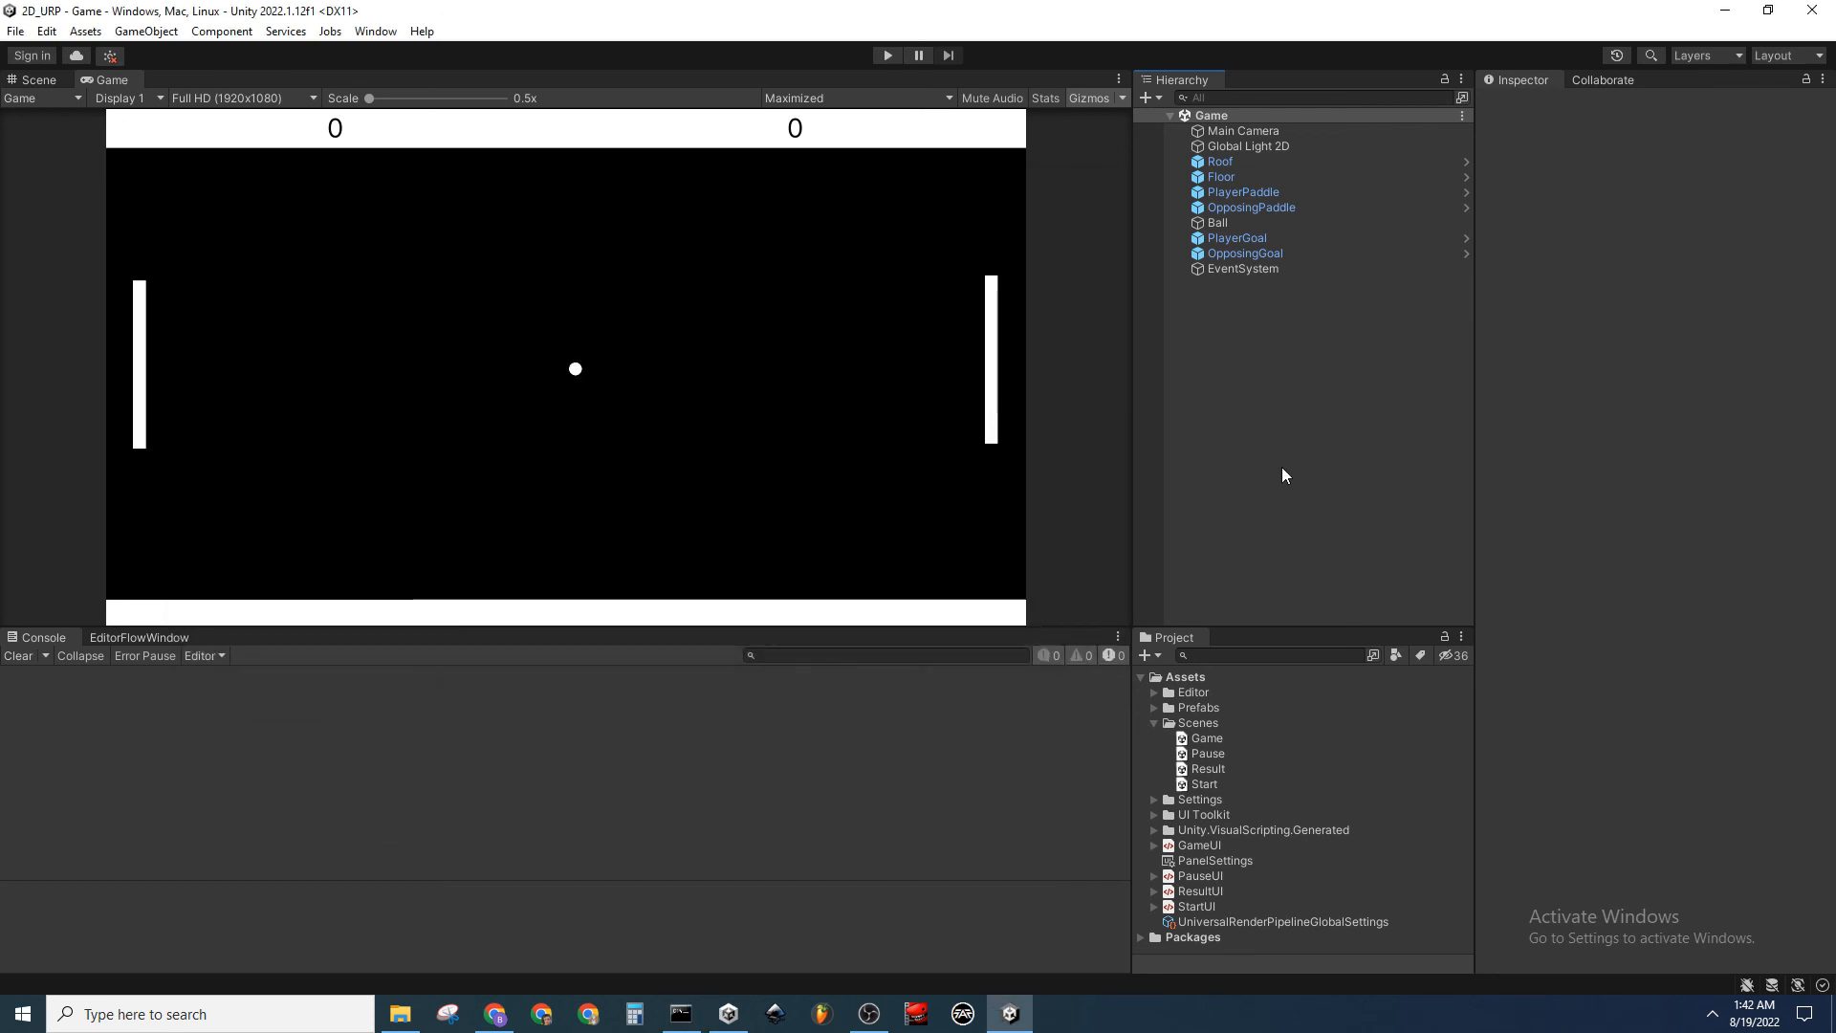